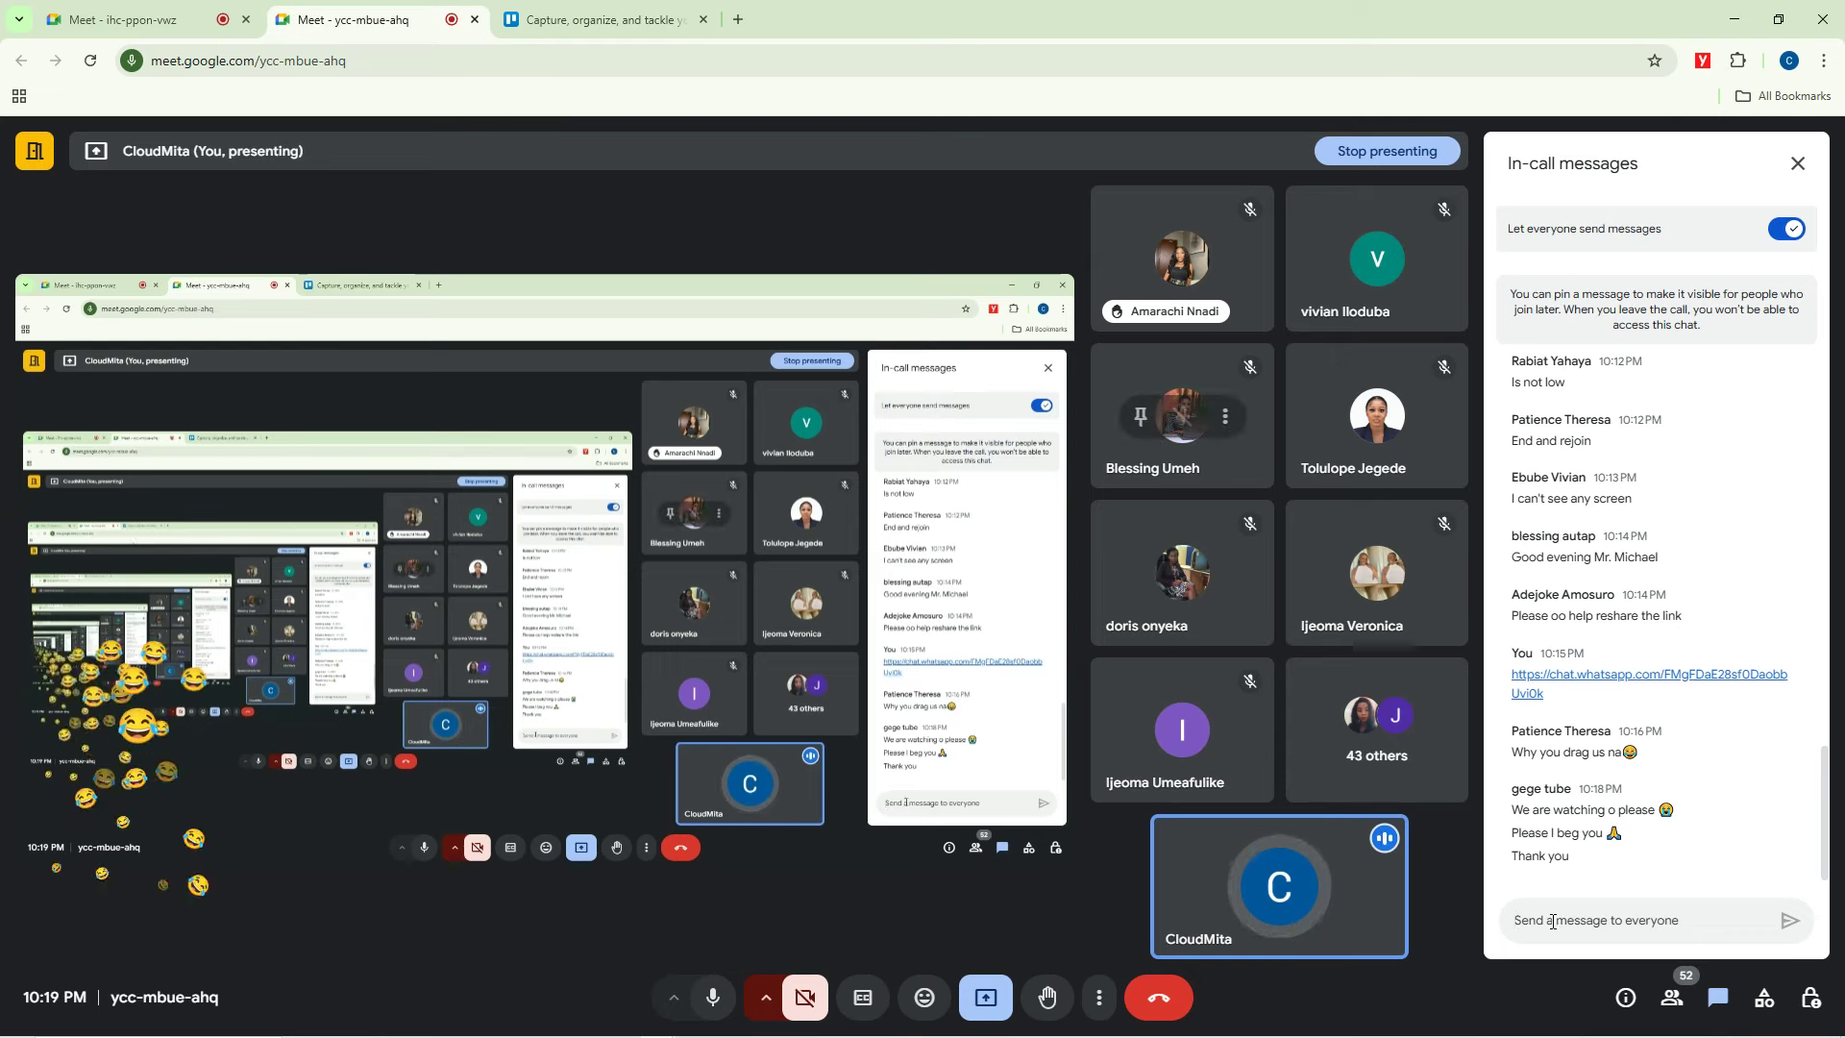
click(1566, 920)
text(https://trello.com/)
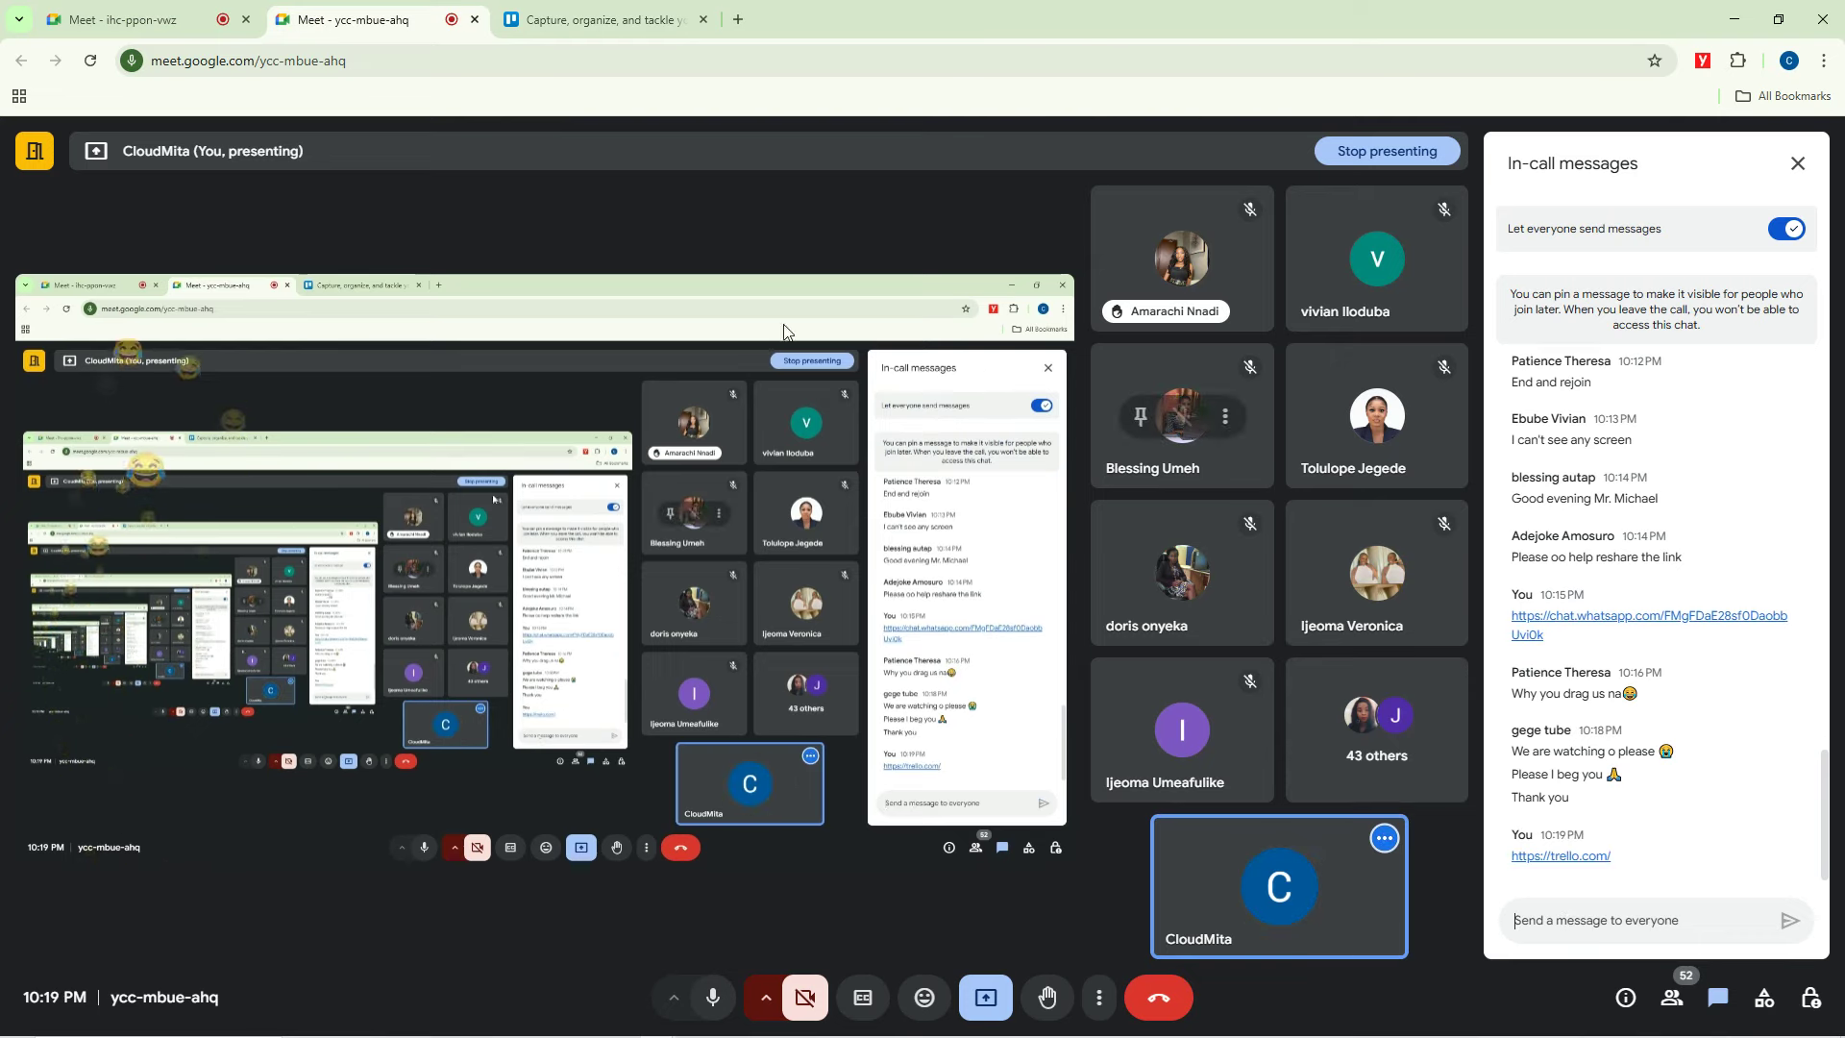
click(134, 19)
click(1573, 920)
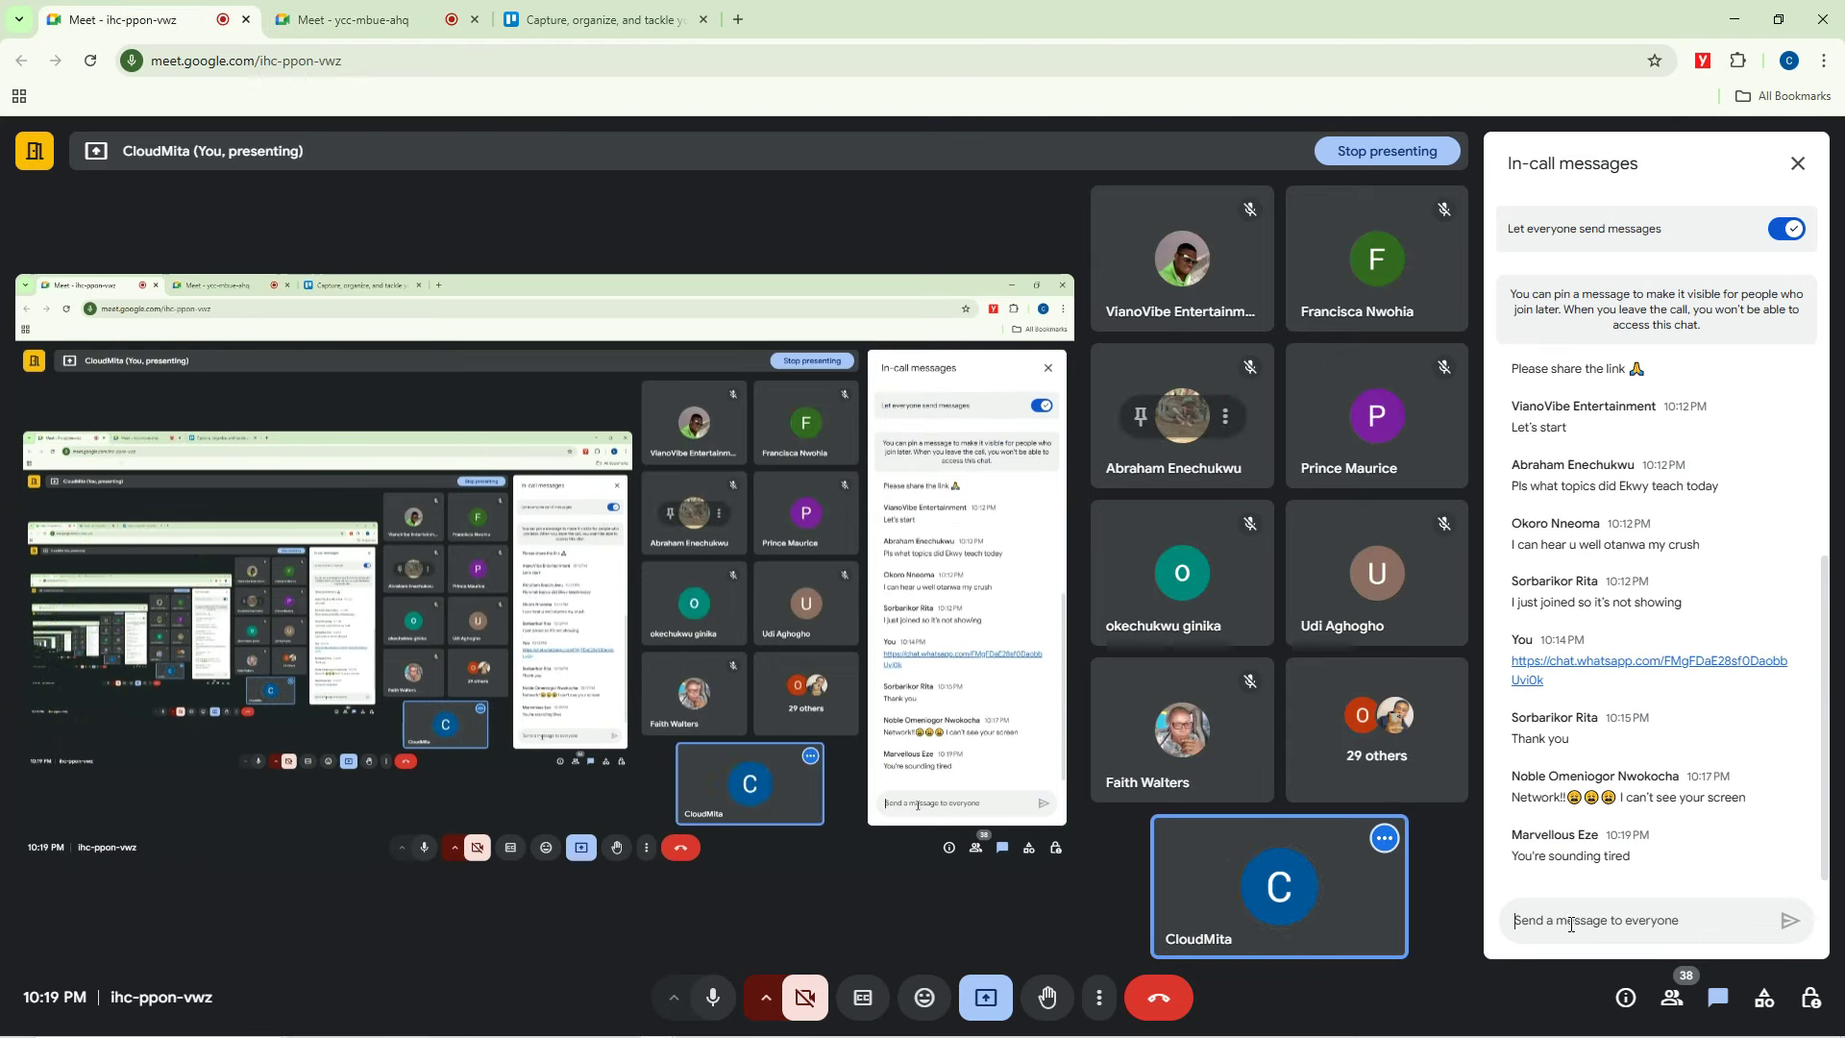
text(https://trello.com/)
key(Return)
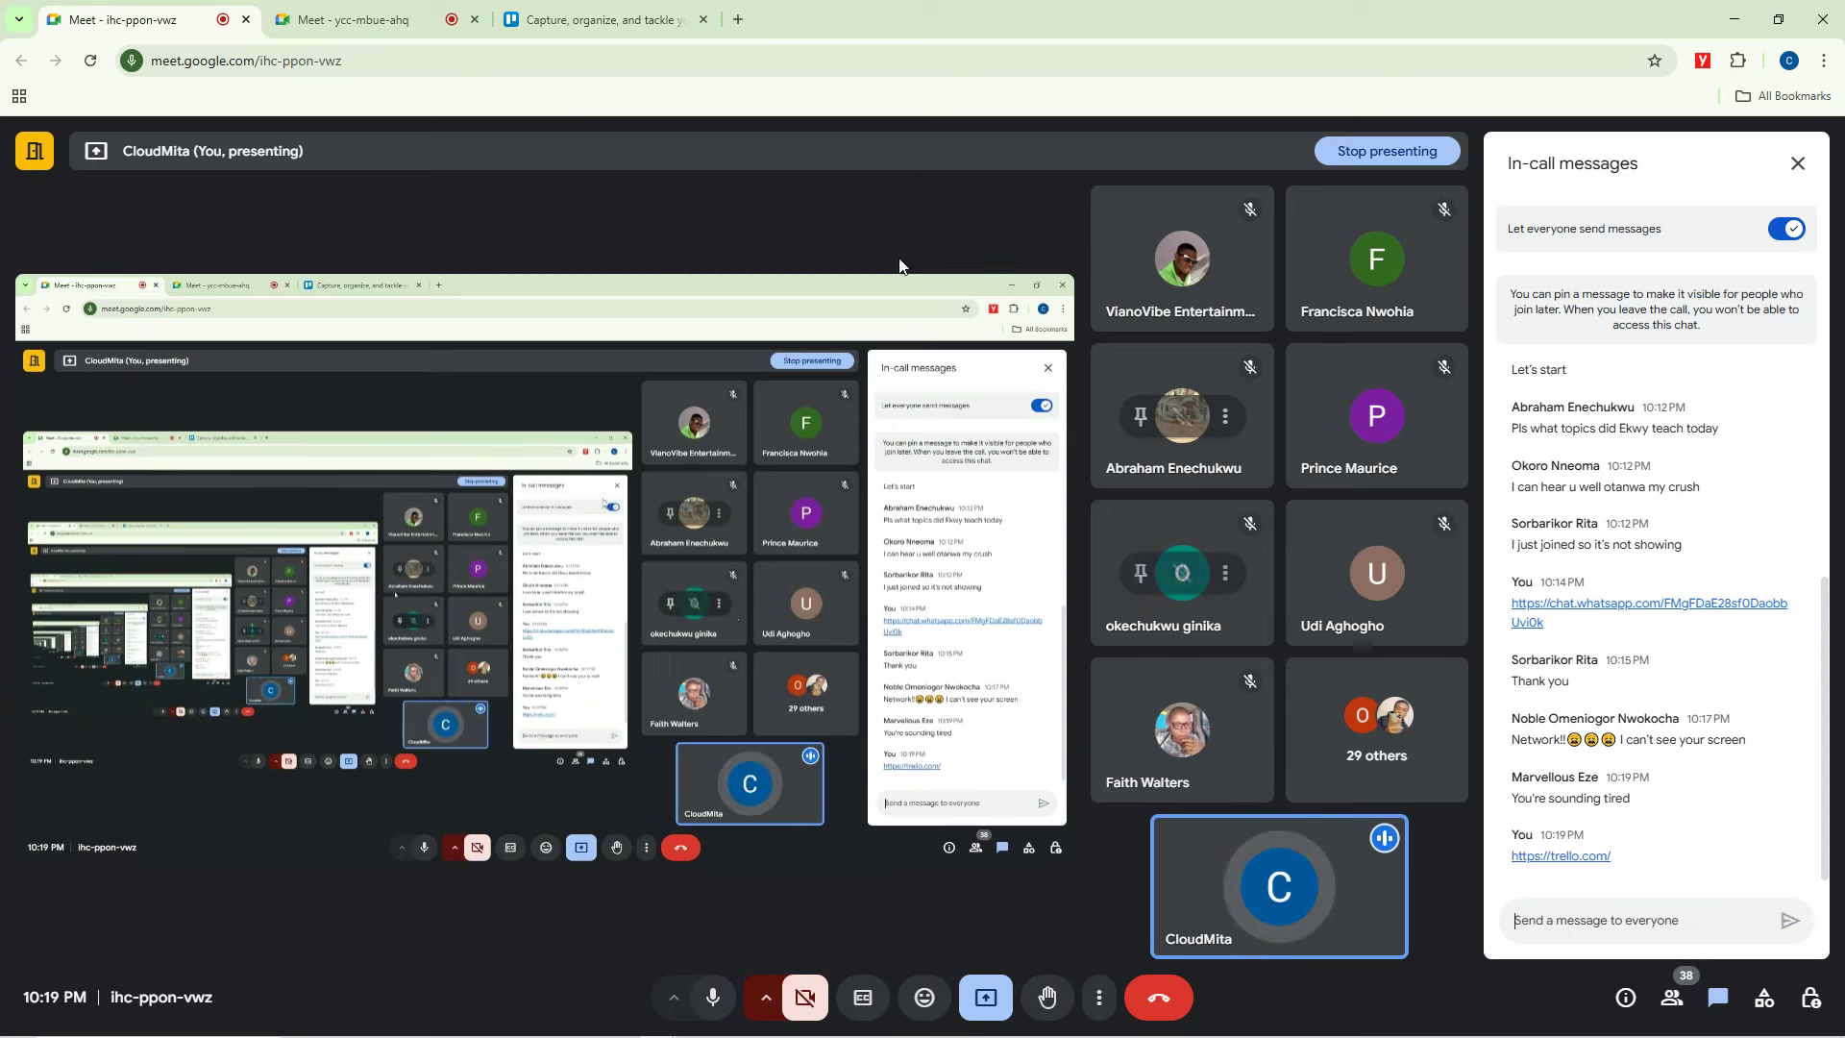
Switch to the Trello site, start a free sign-up, dismiss the Google account suggestions and continue with Google.
click(605, 19)
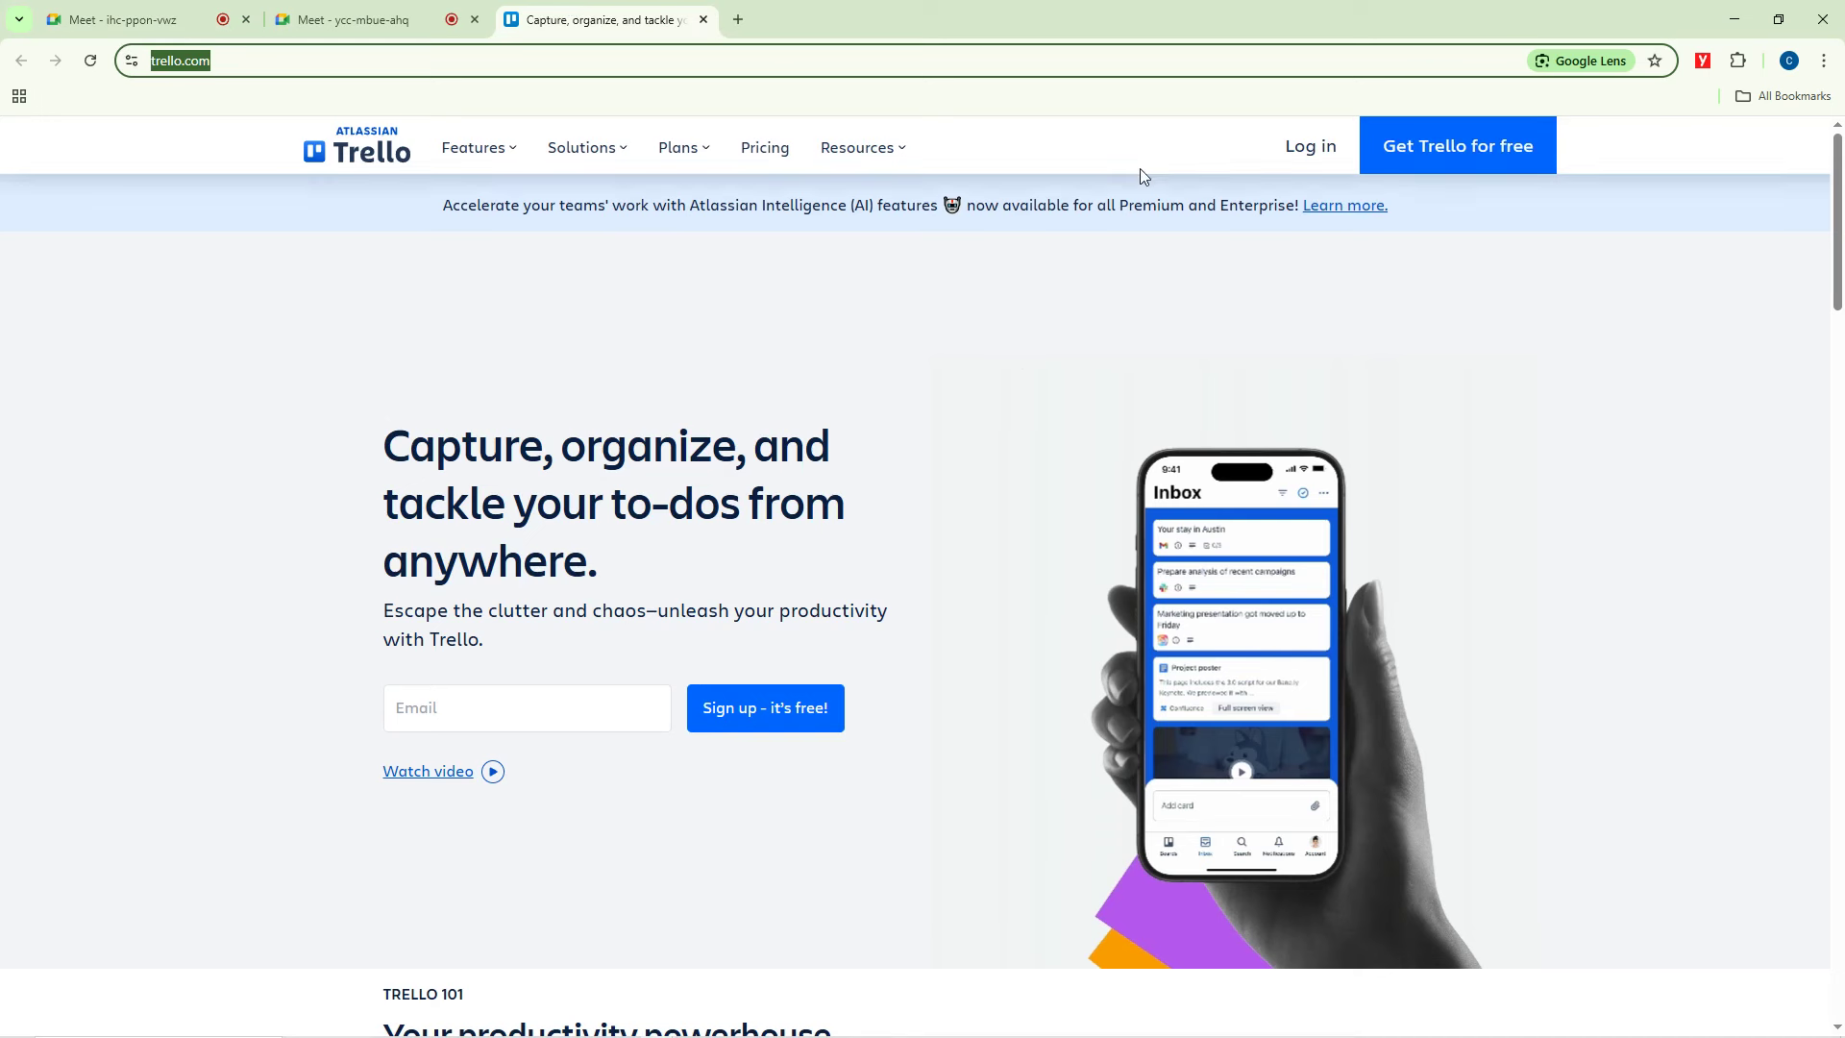
click(1440, 152)
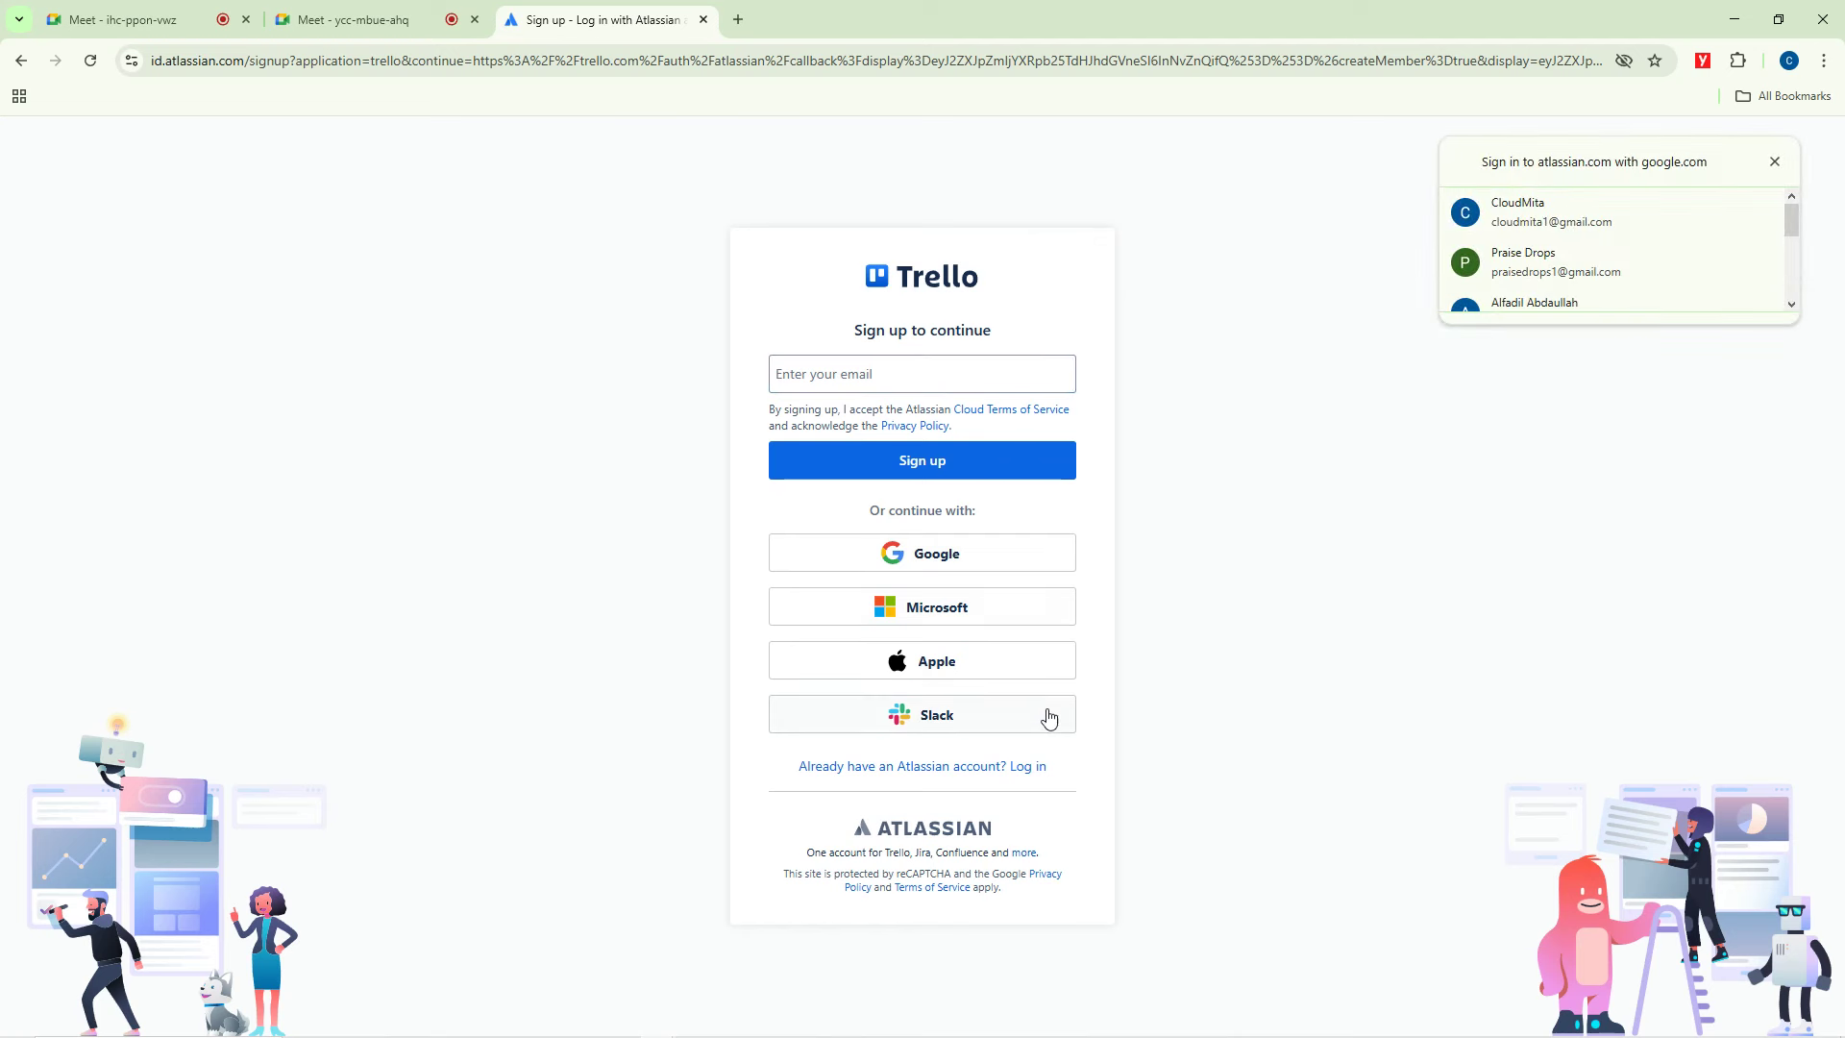
click(1775, 162)
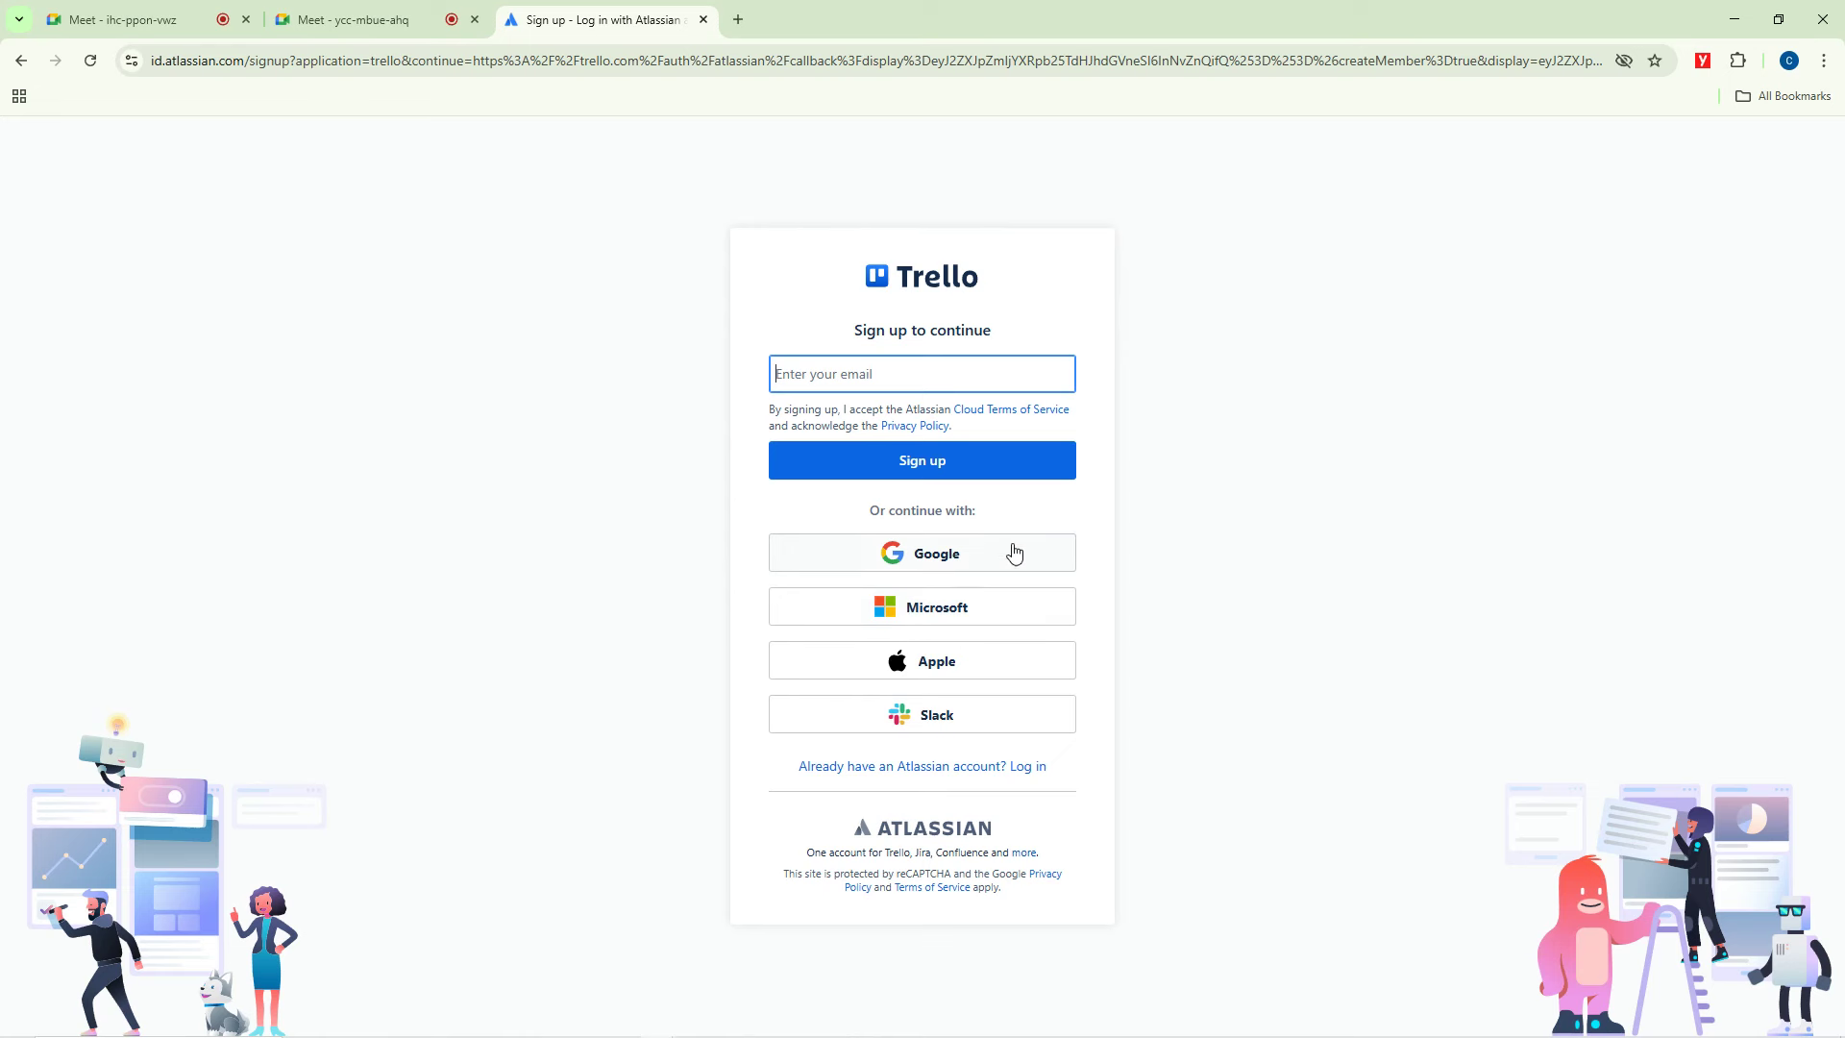
click(960, 546)
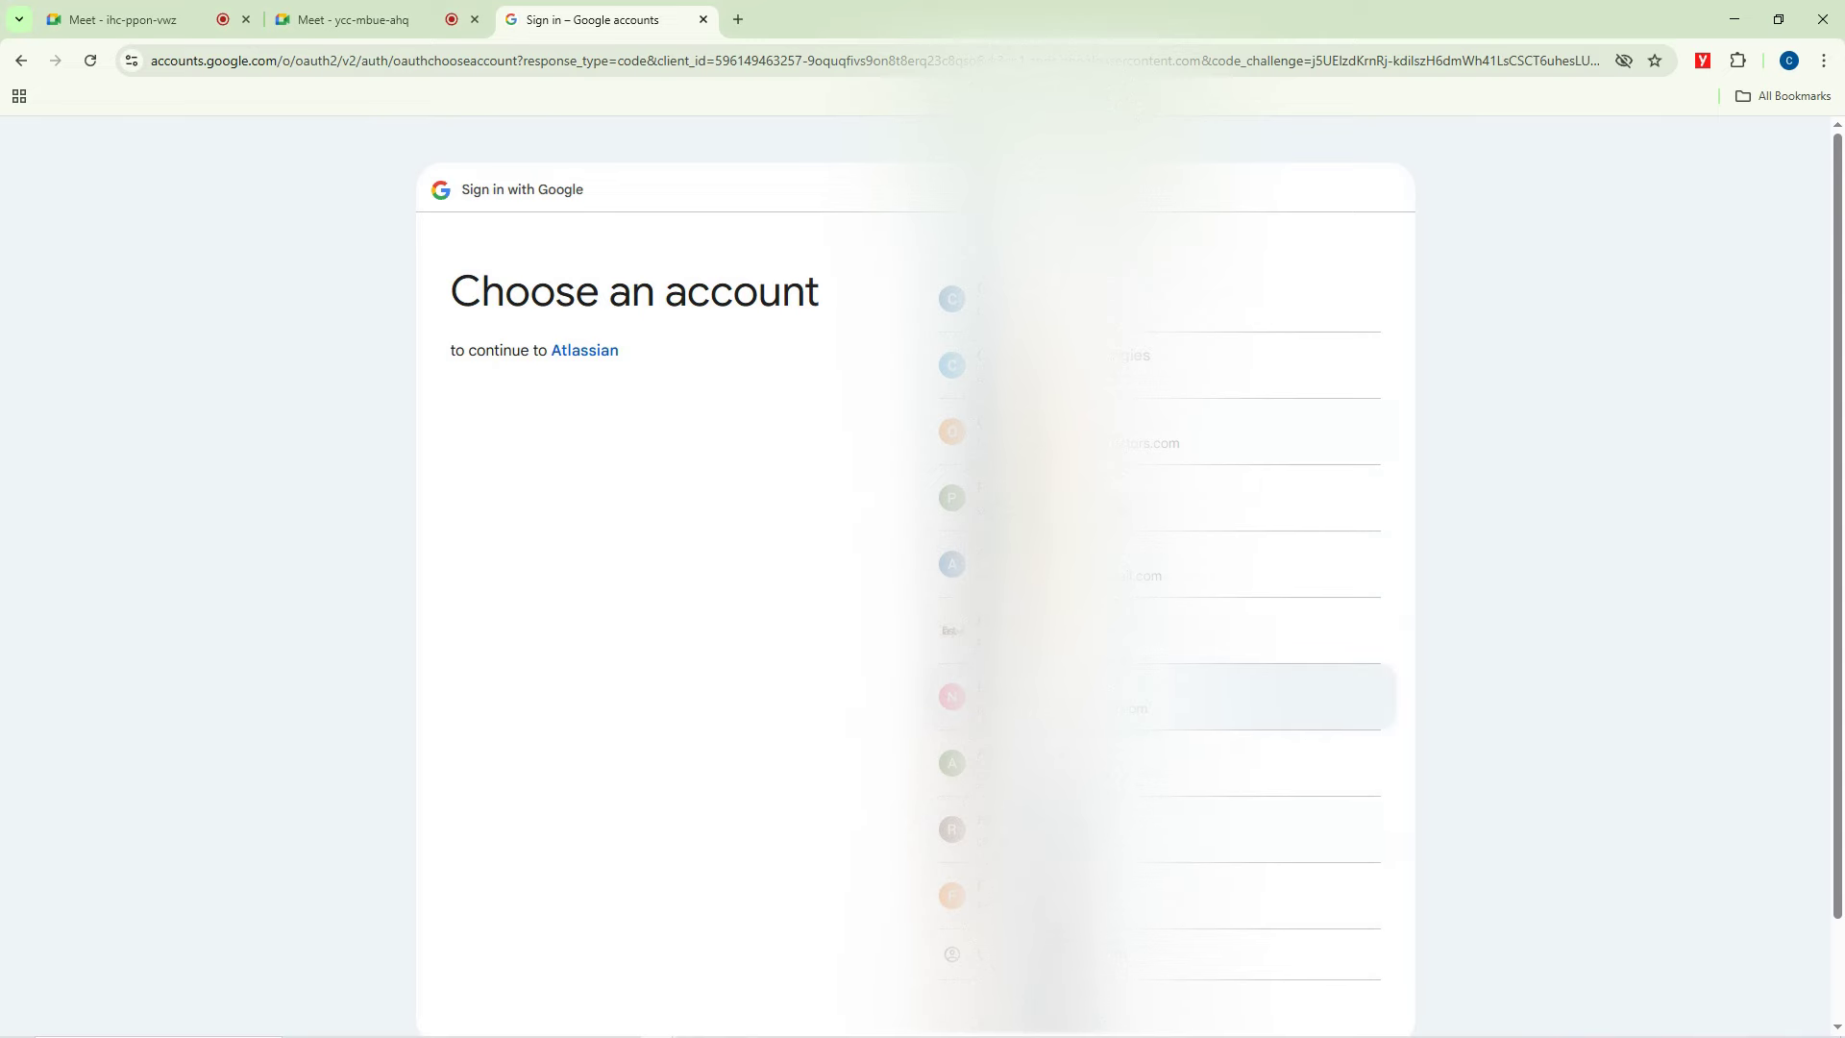
Back out of the first chosen Google account, authorize a different one for Atlassian and create the Trello account.
click(1153, 696)
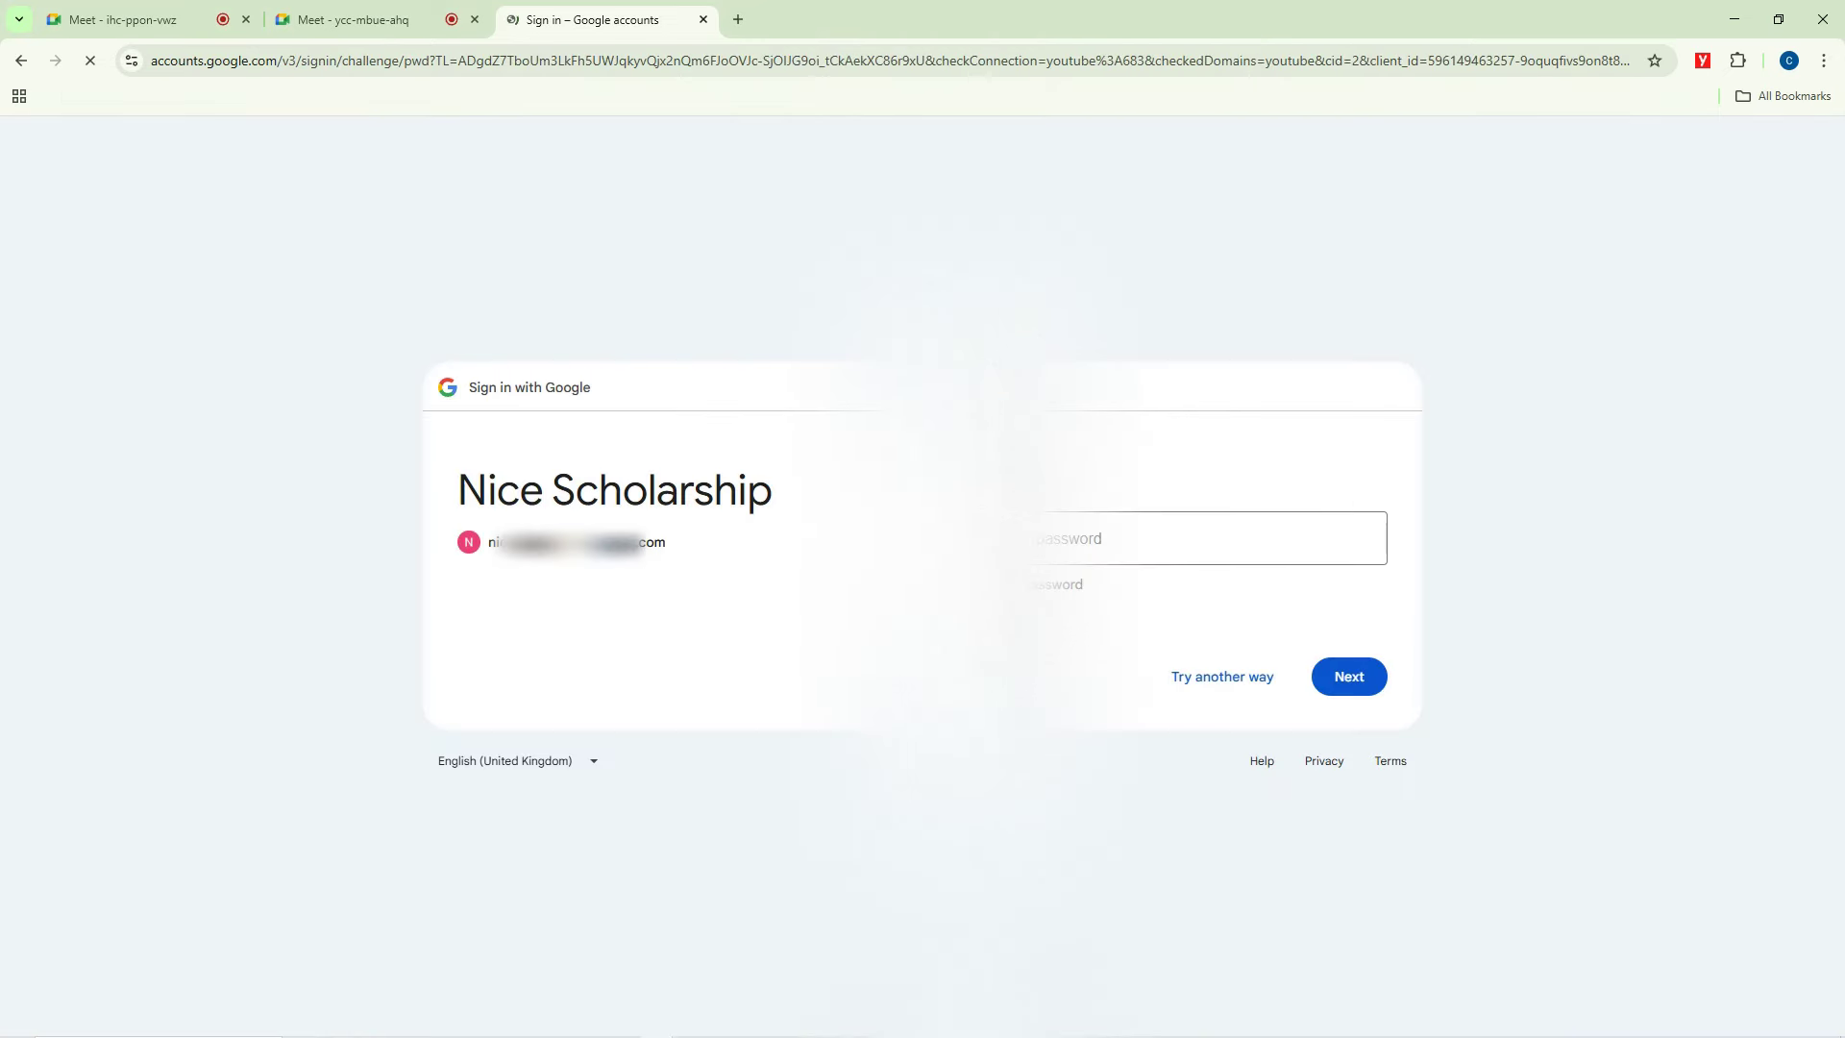
click(21, 60)
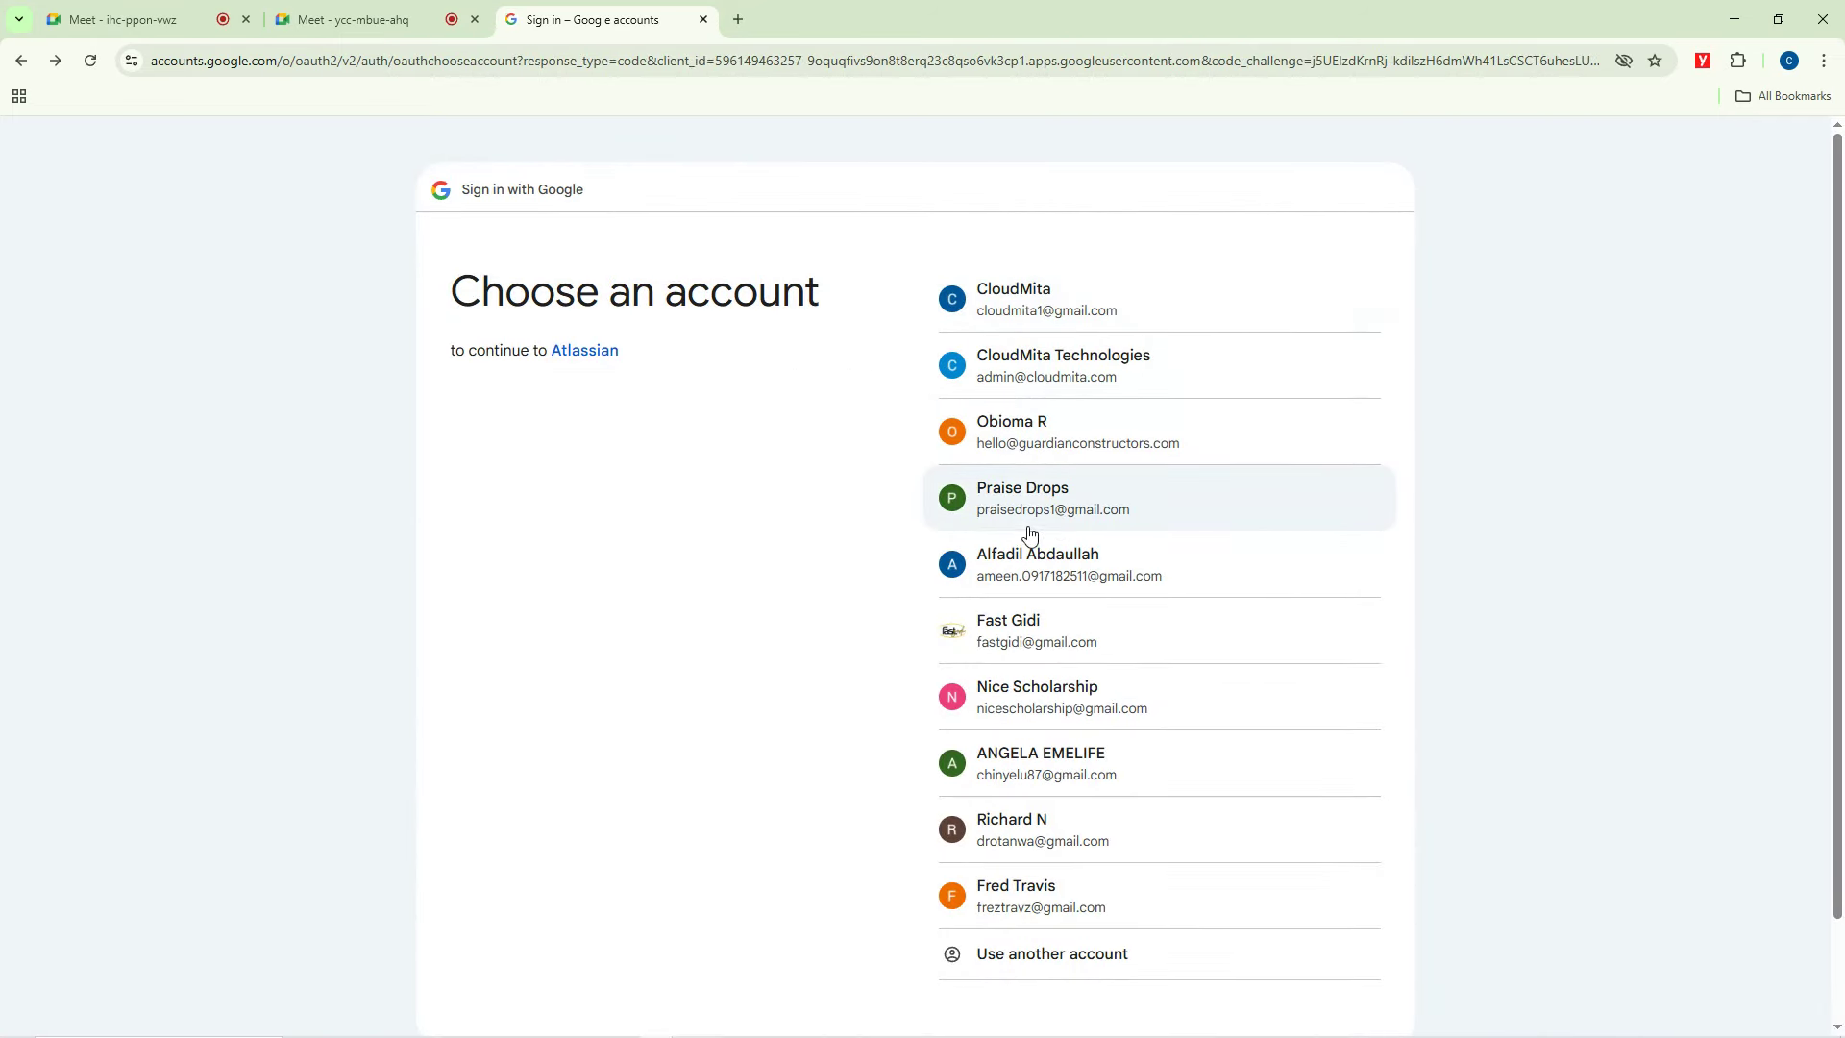
click(1027, 523)
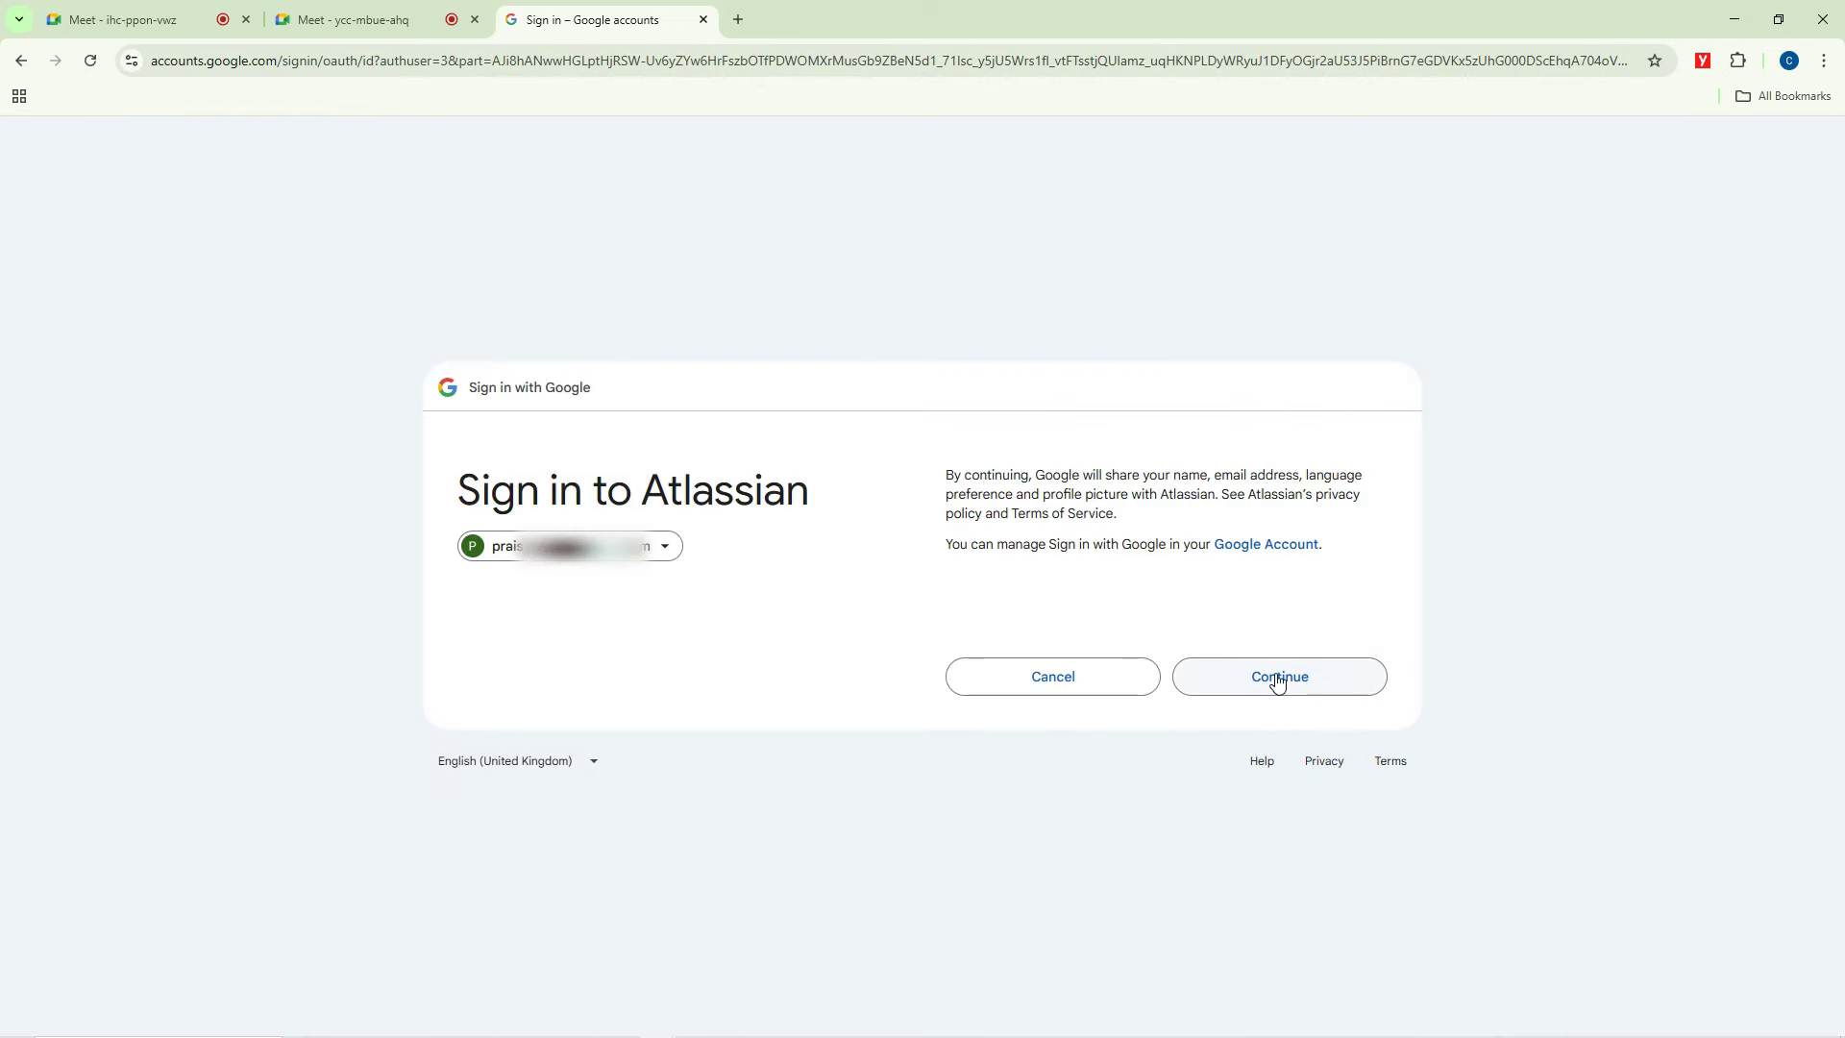
click(1277, 678)
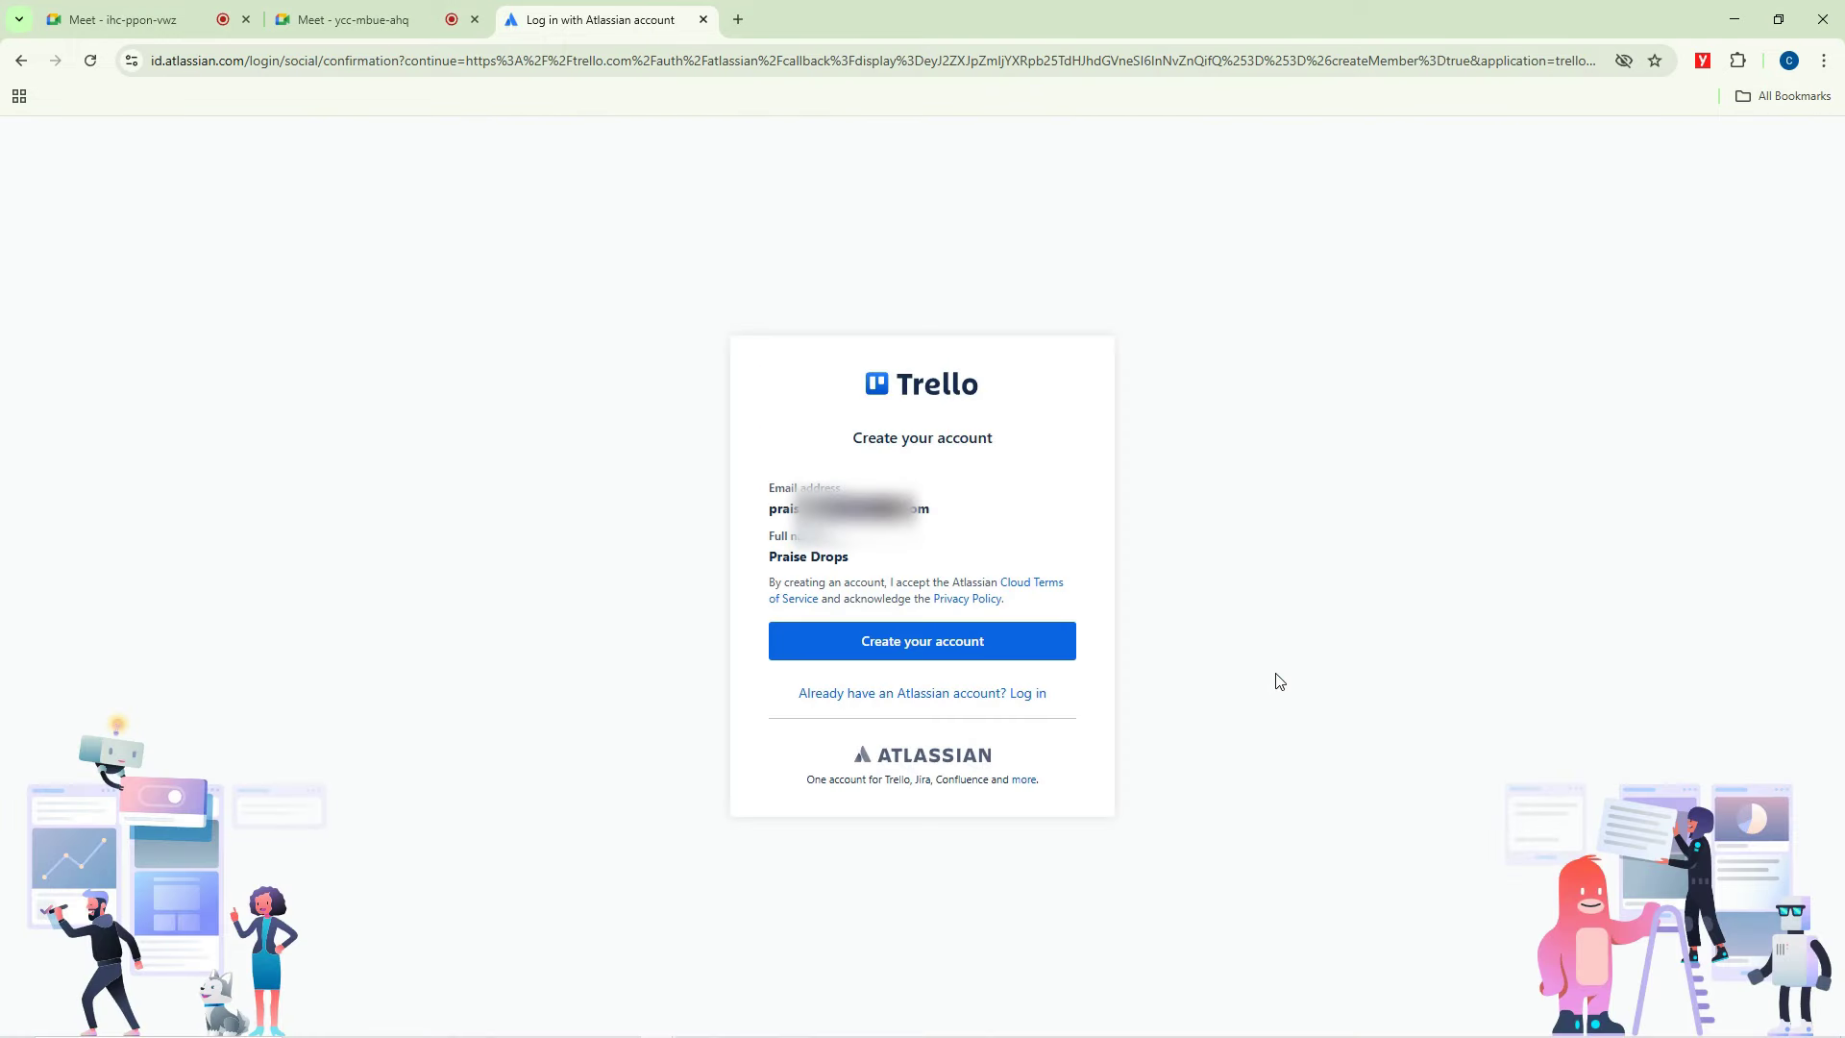
click(930, 664)
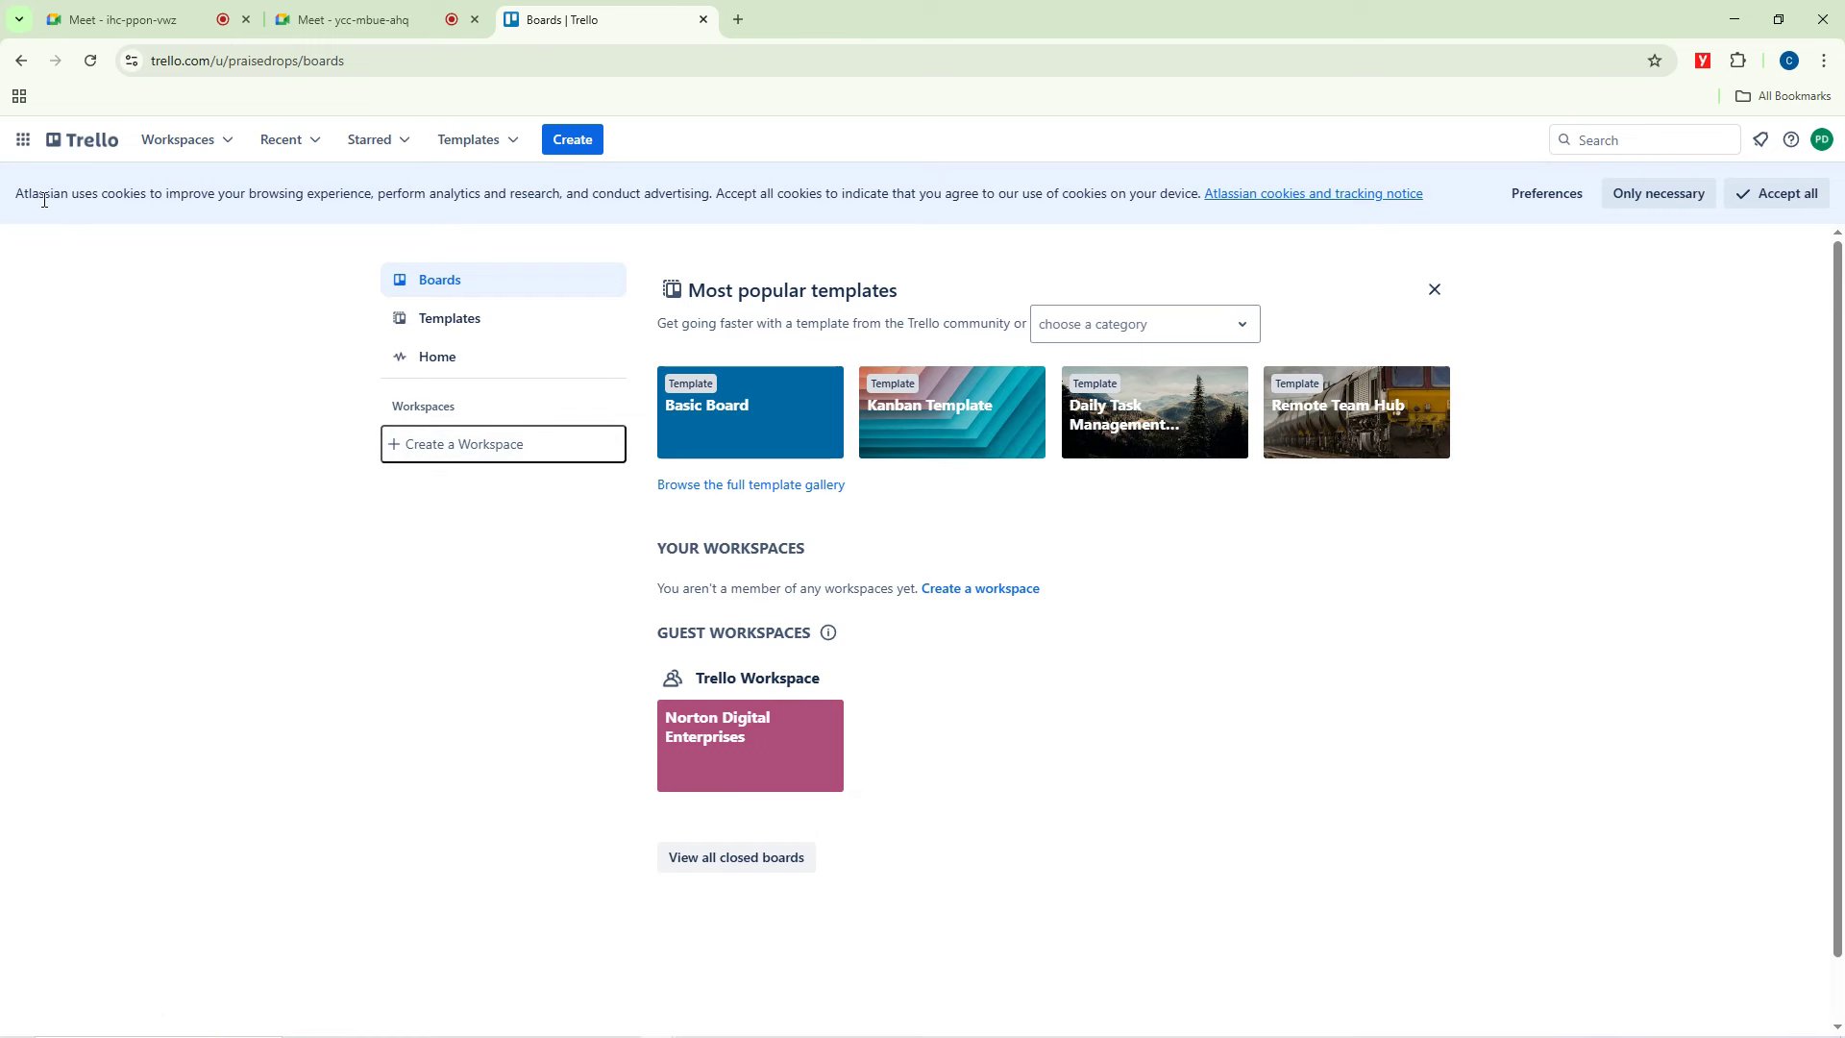
Accept all cookies in Trello, request logging out of the account and close the Trello page.
click(1766, 200)
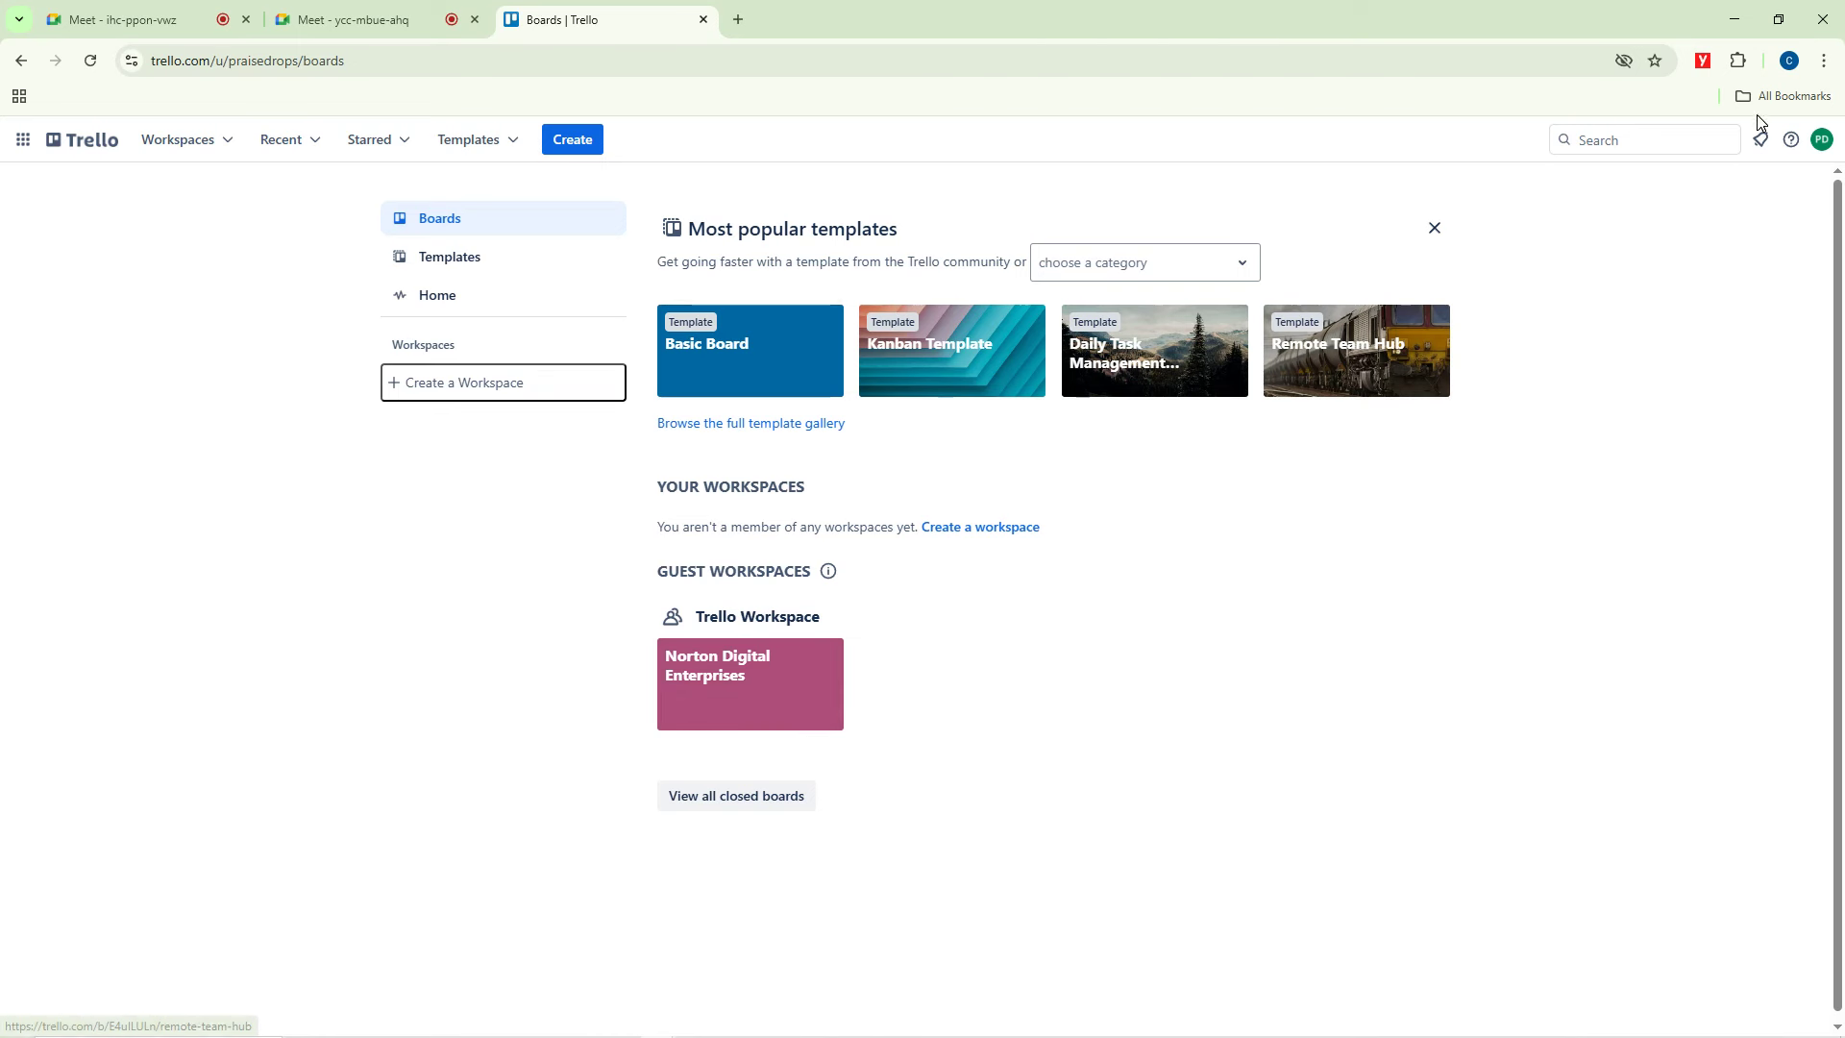
click(1823, 141)
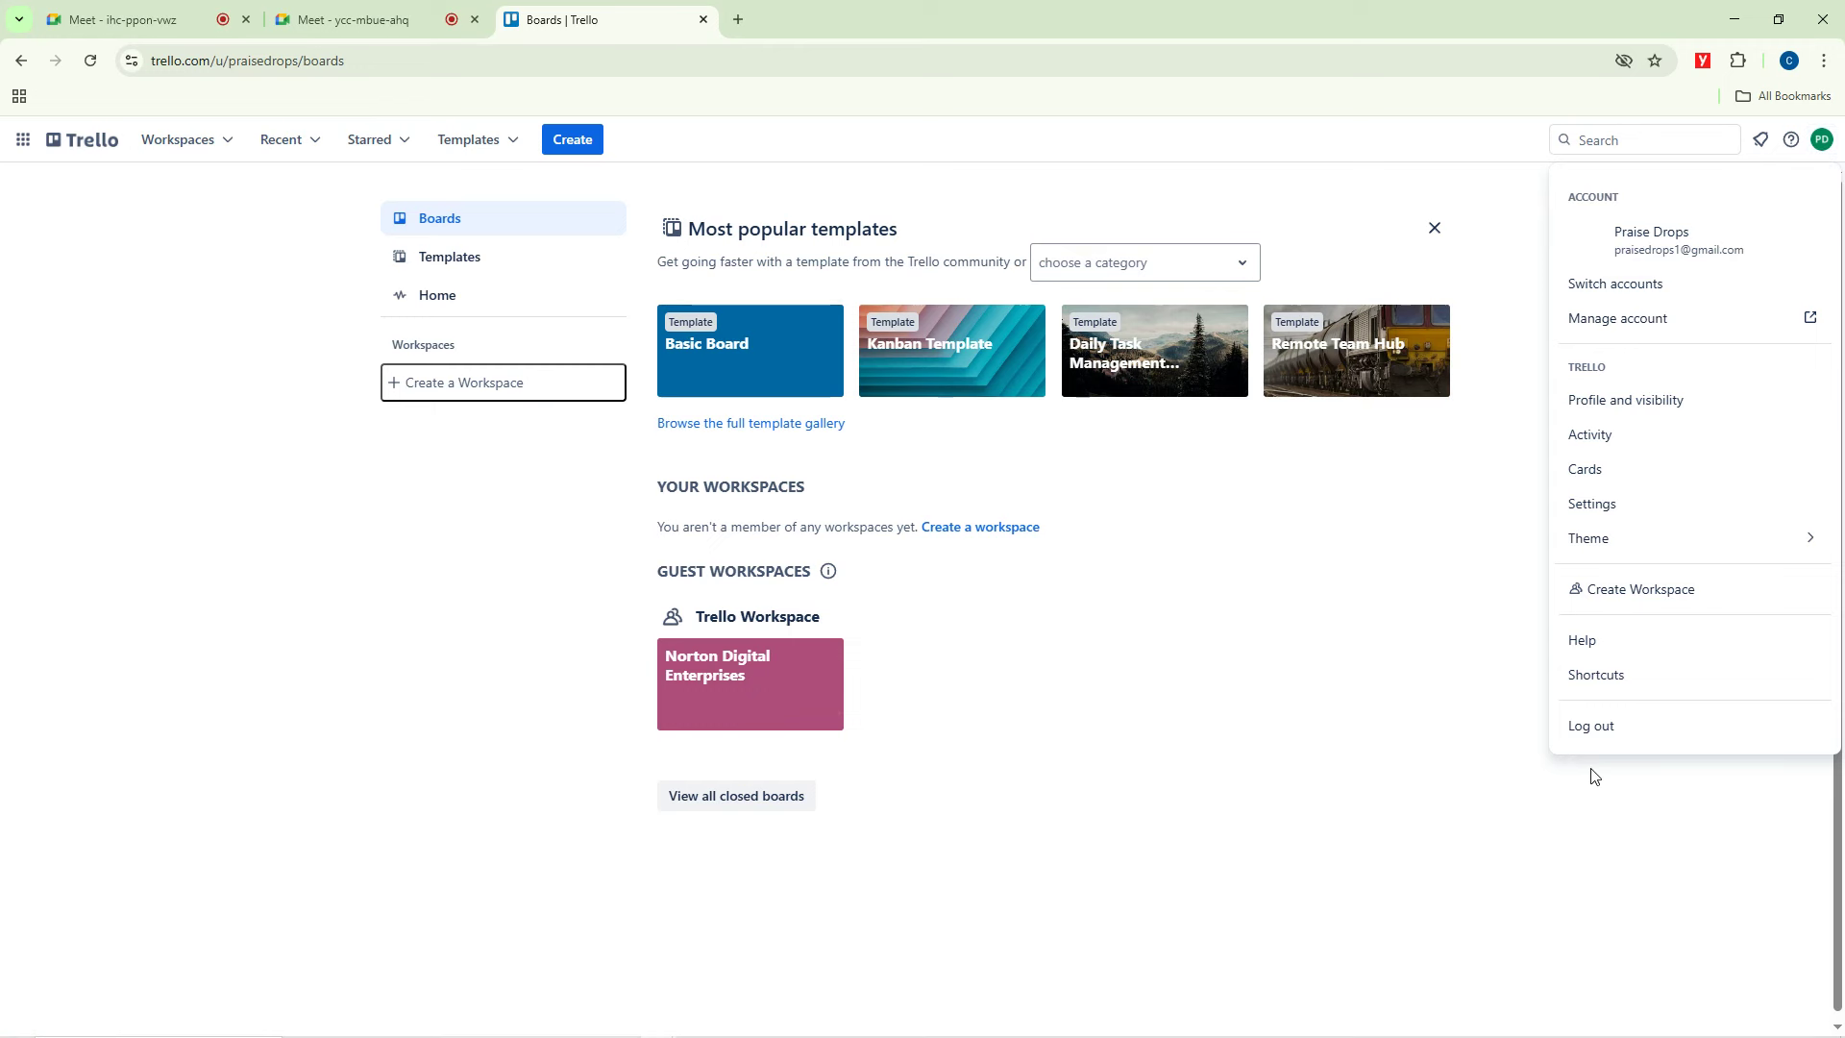
click(1590, 729)
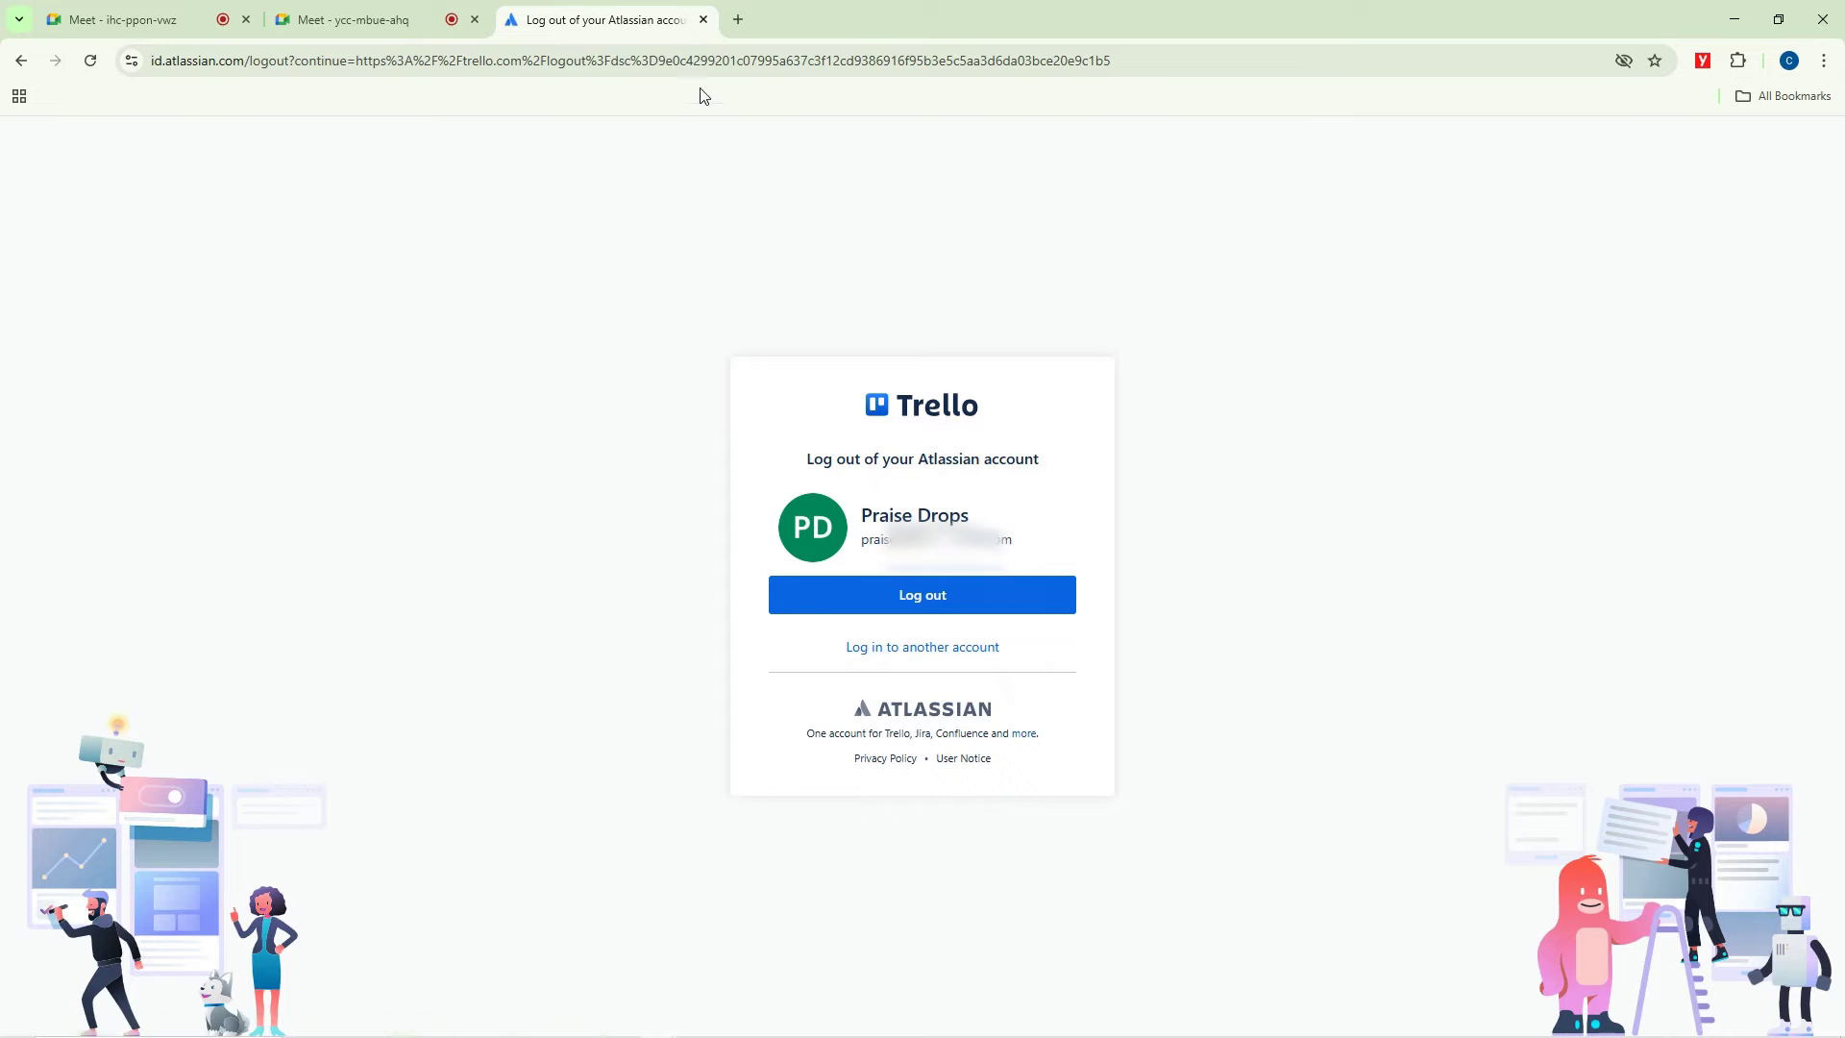
click(704, 19)
click(514, 26)
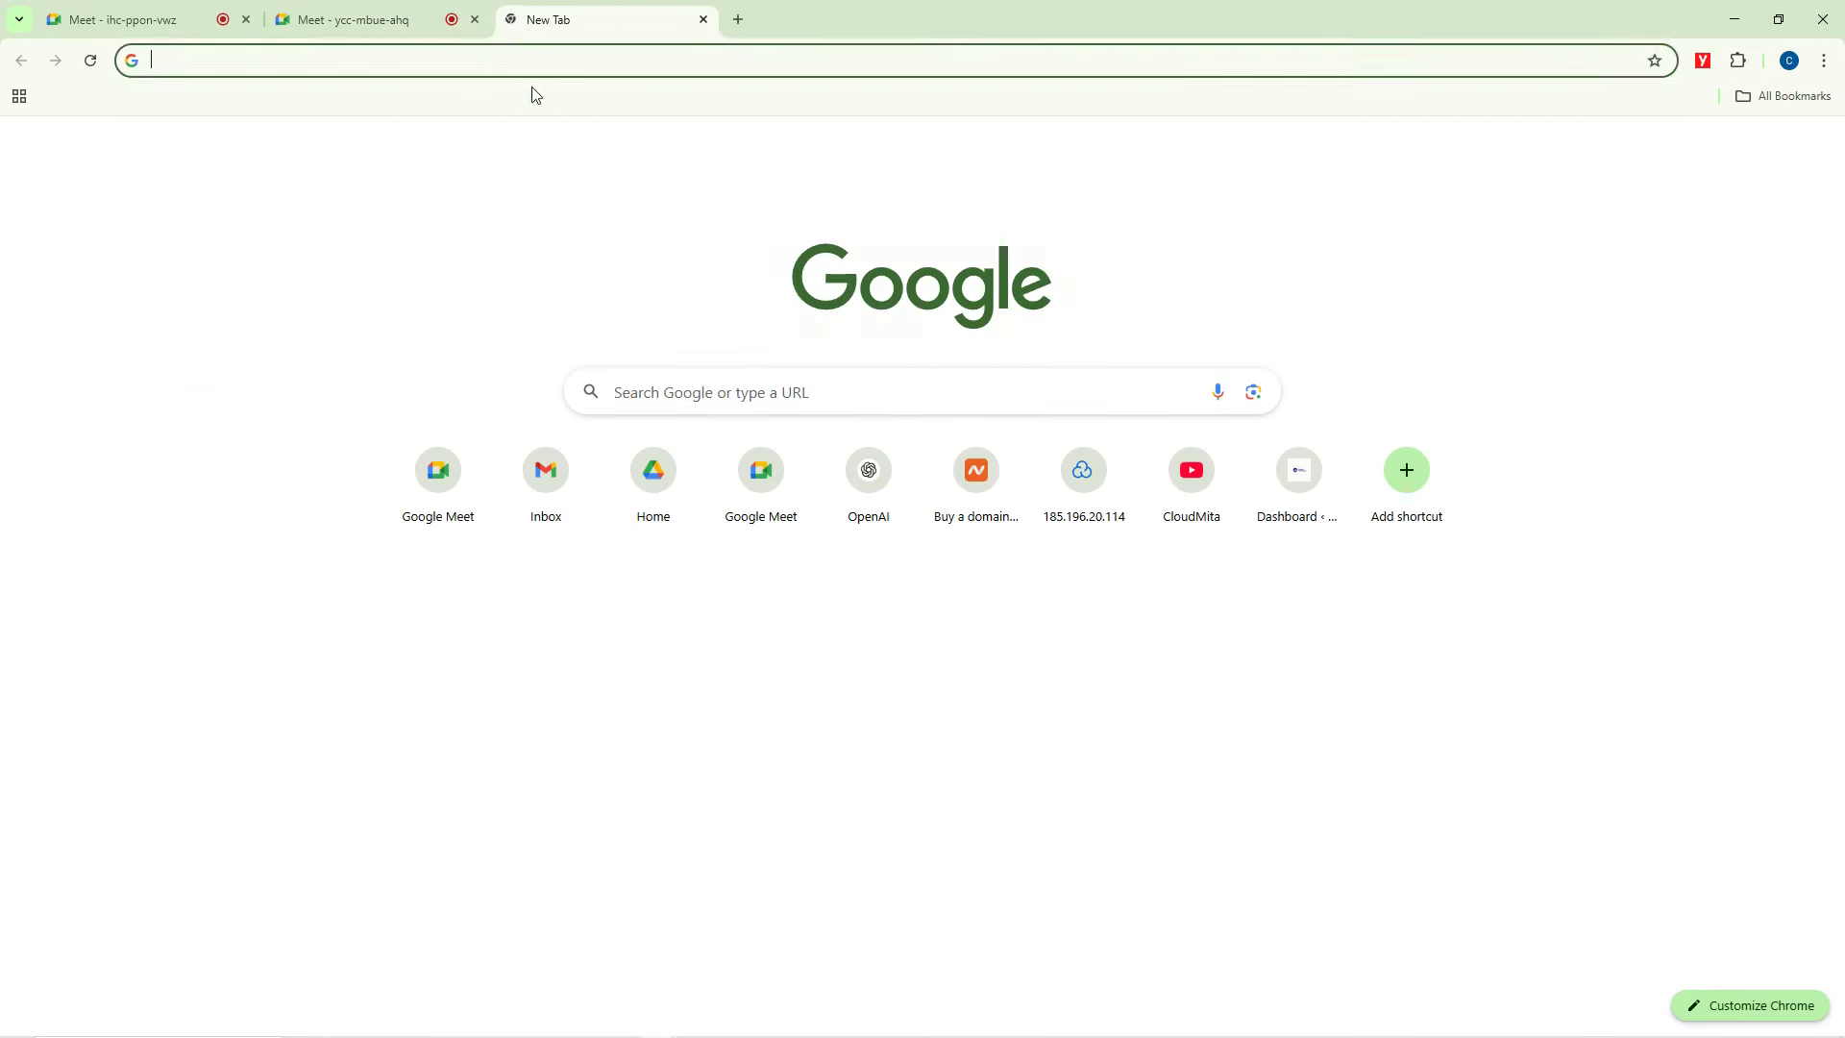
click(542, 57)
text(g)
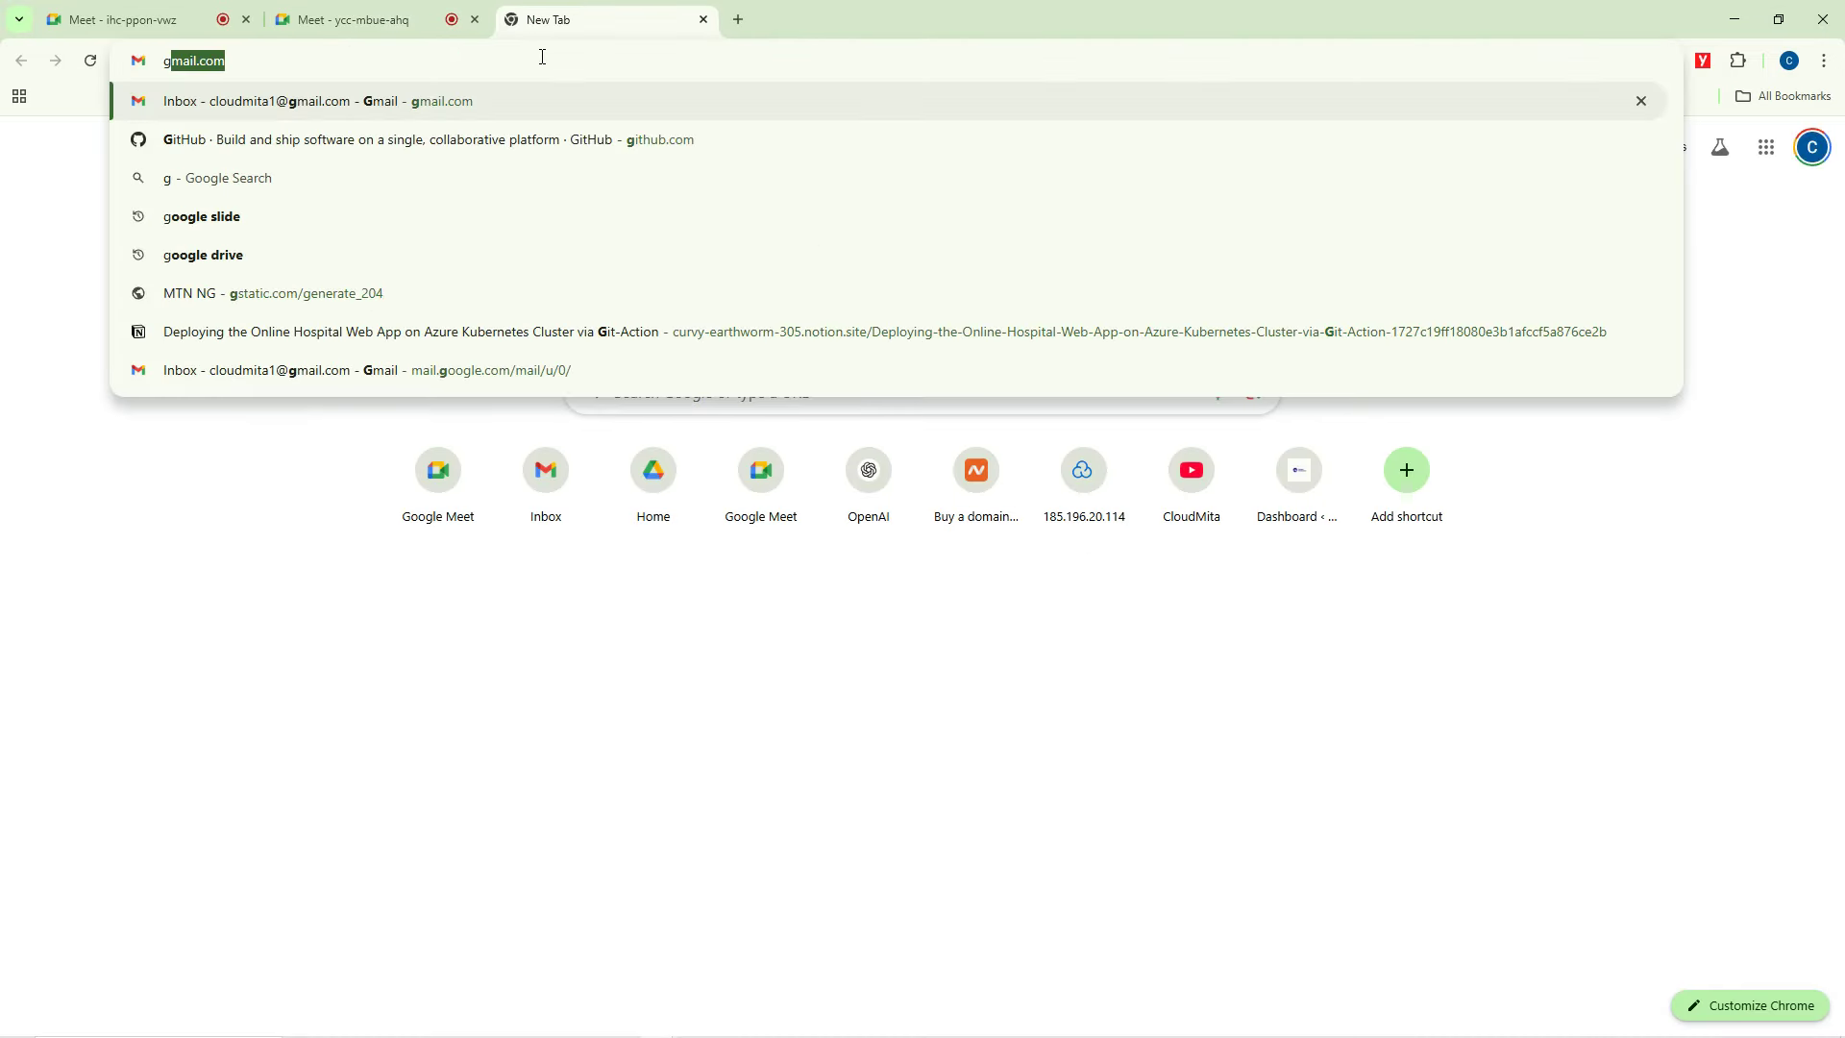
key(BackSpace)
key(BackSpace)
text(trello)
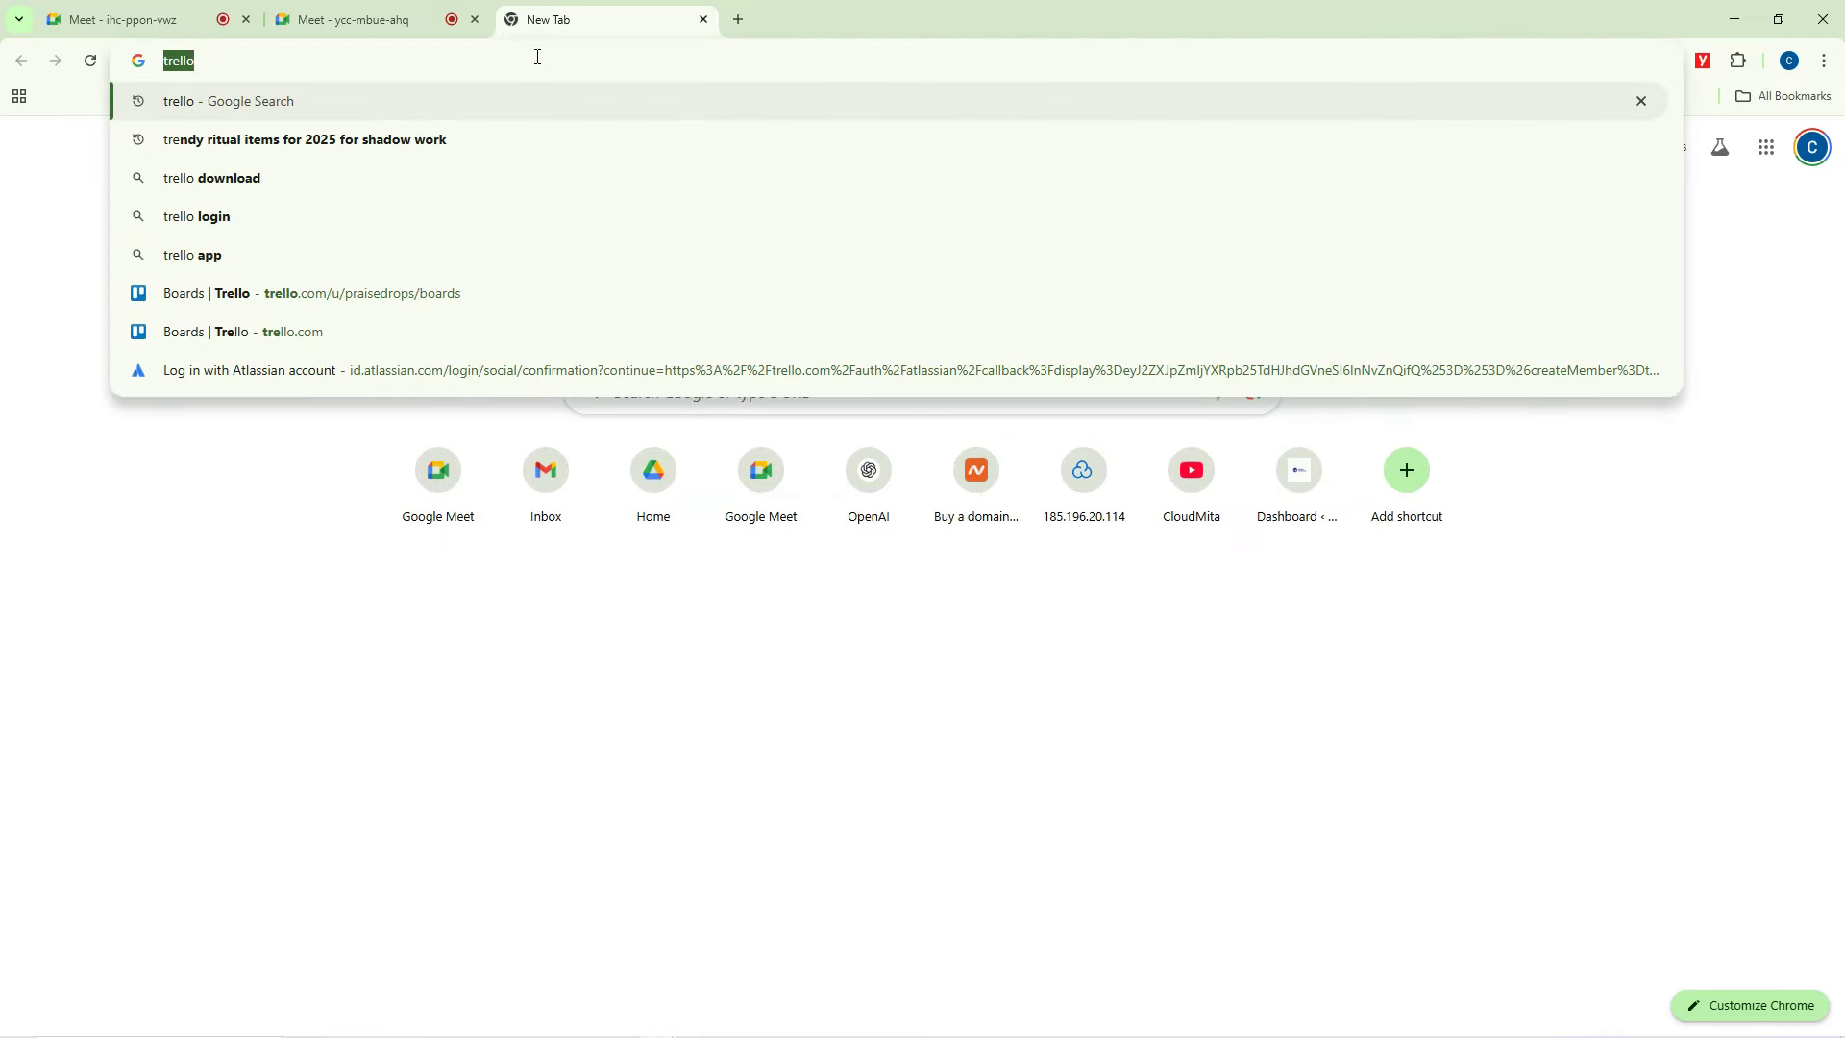
key(BackSpace)
mouse_move(621, 1000)
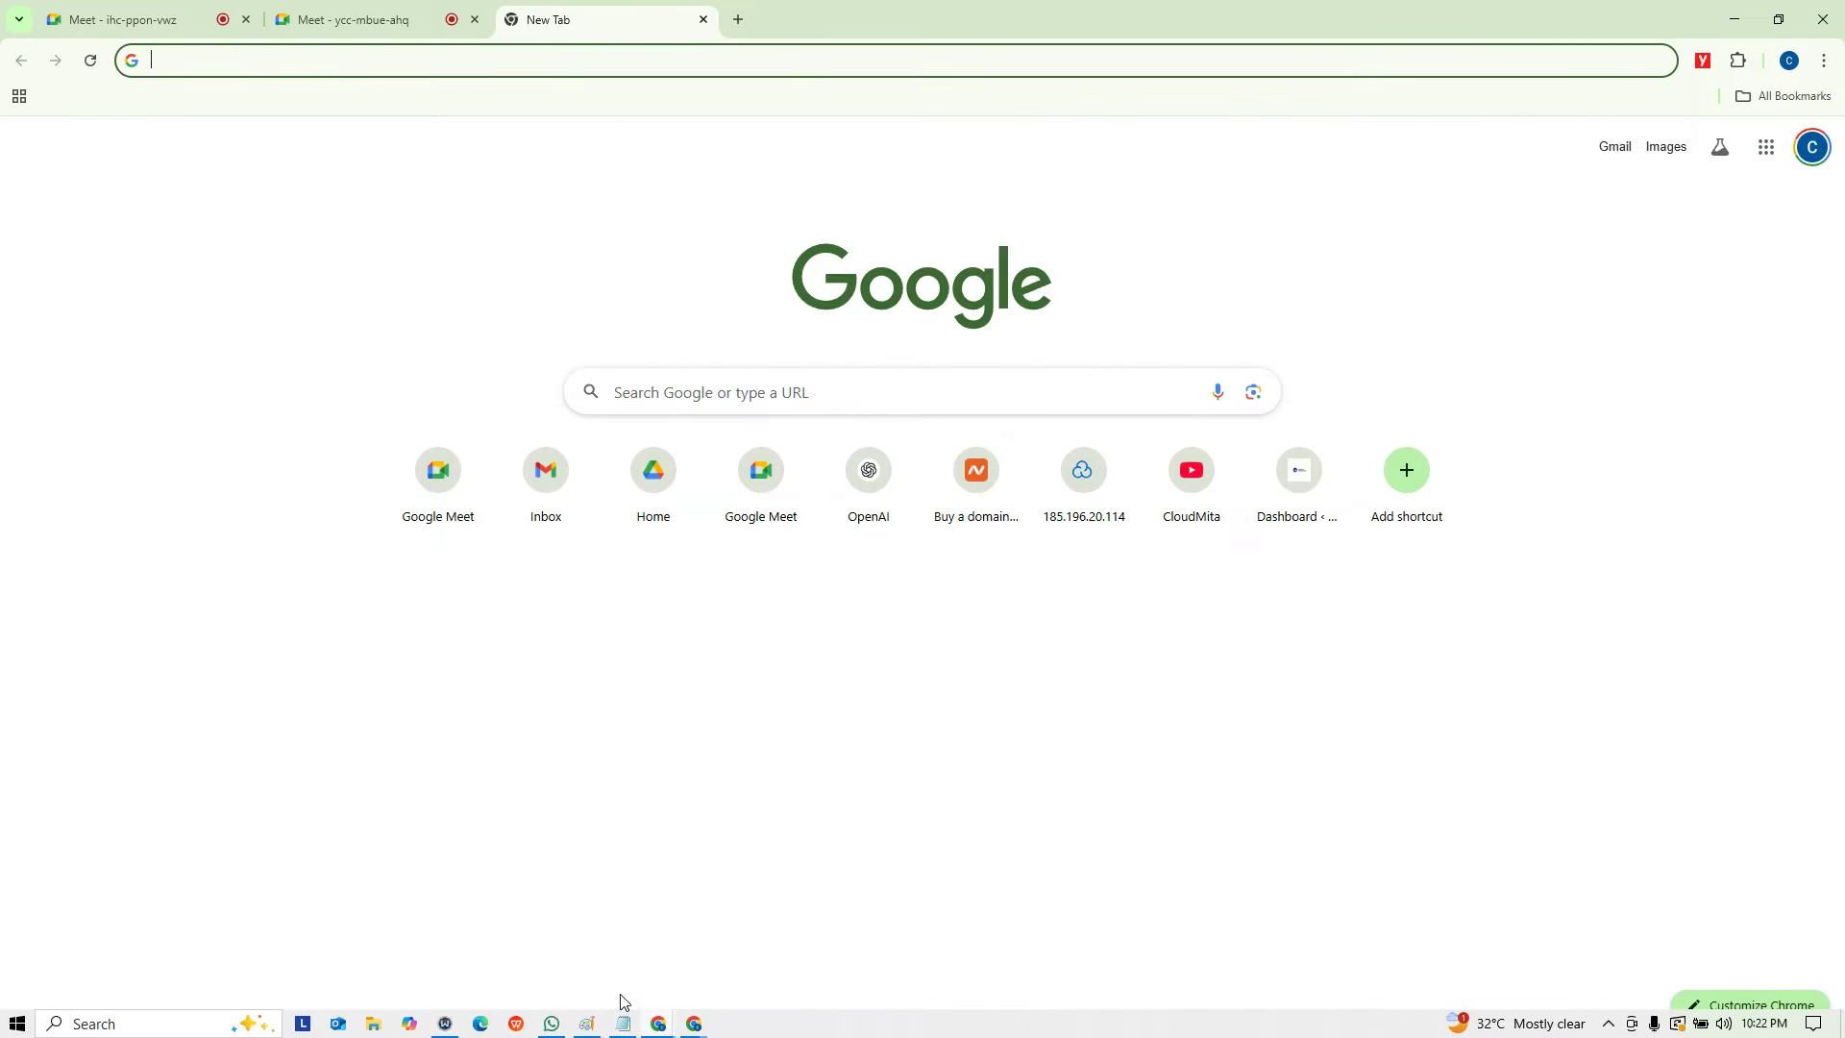
Switch to the other Chrome window showing the Loom library and open trello.com in a new tab.
click(656, 1027)
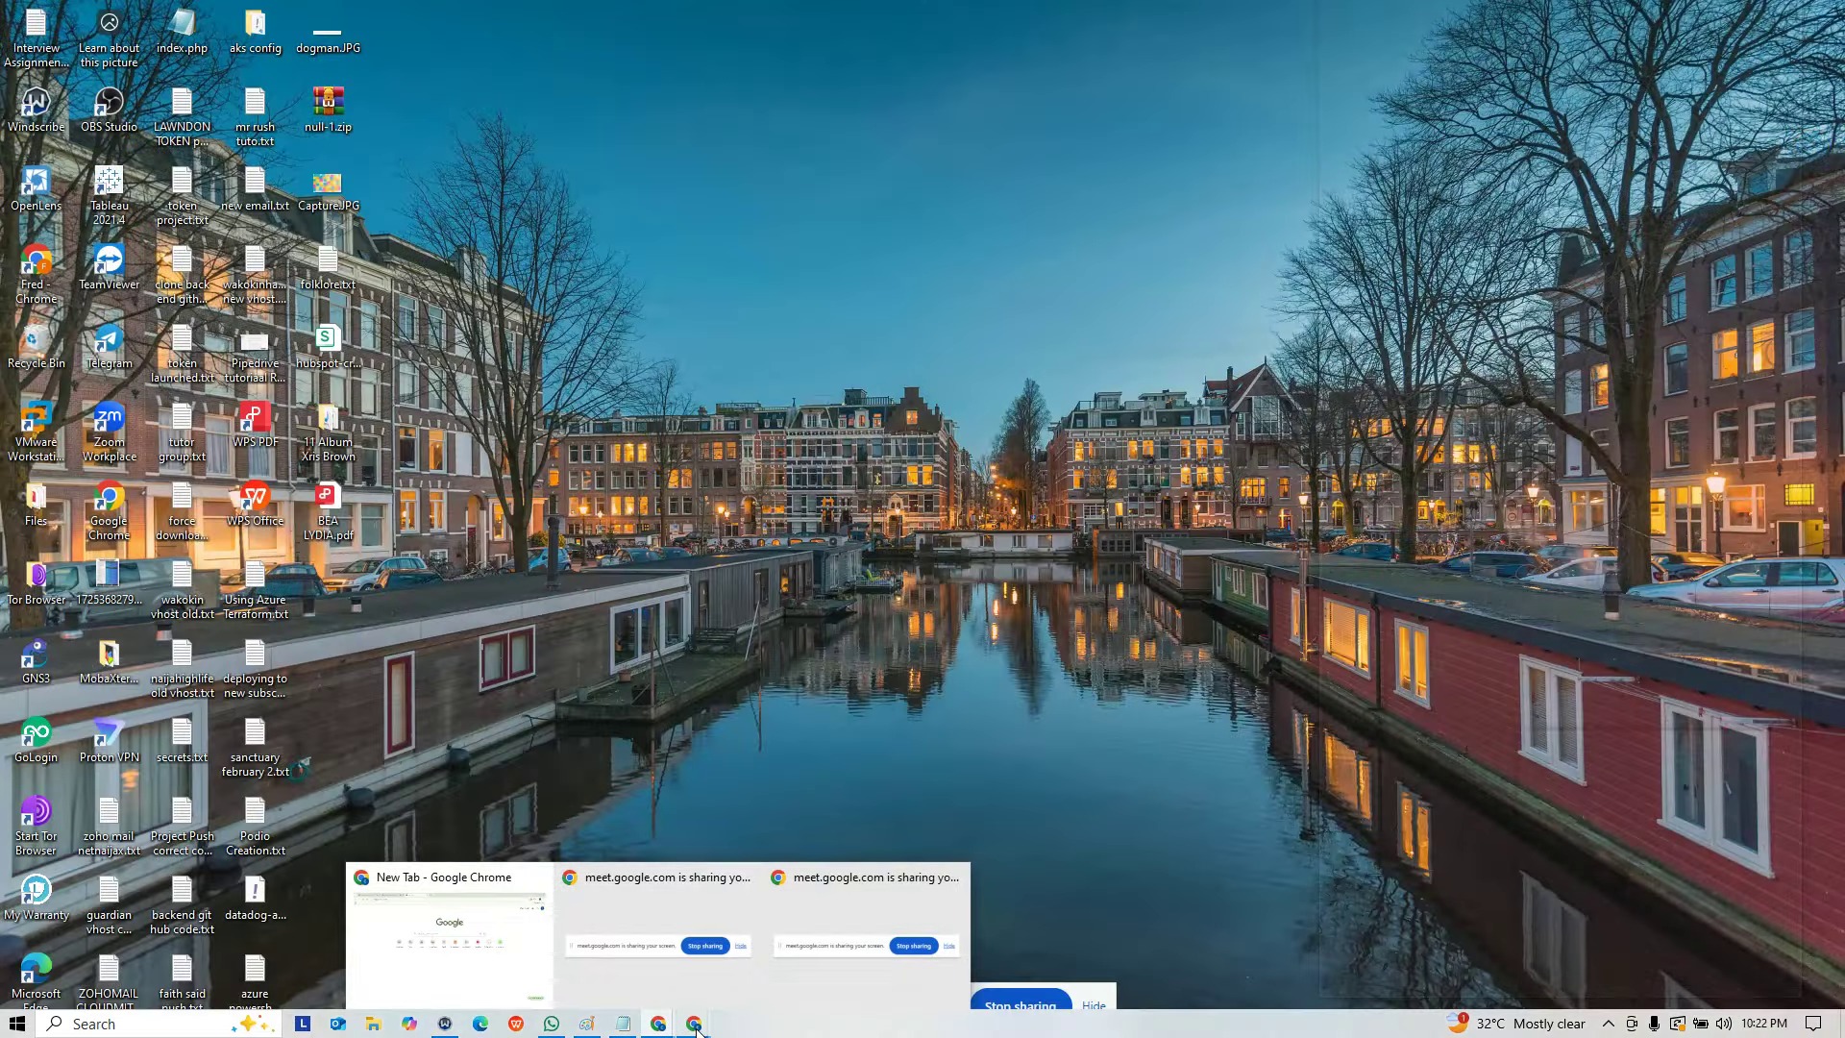
mouse_move(689, 1026)
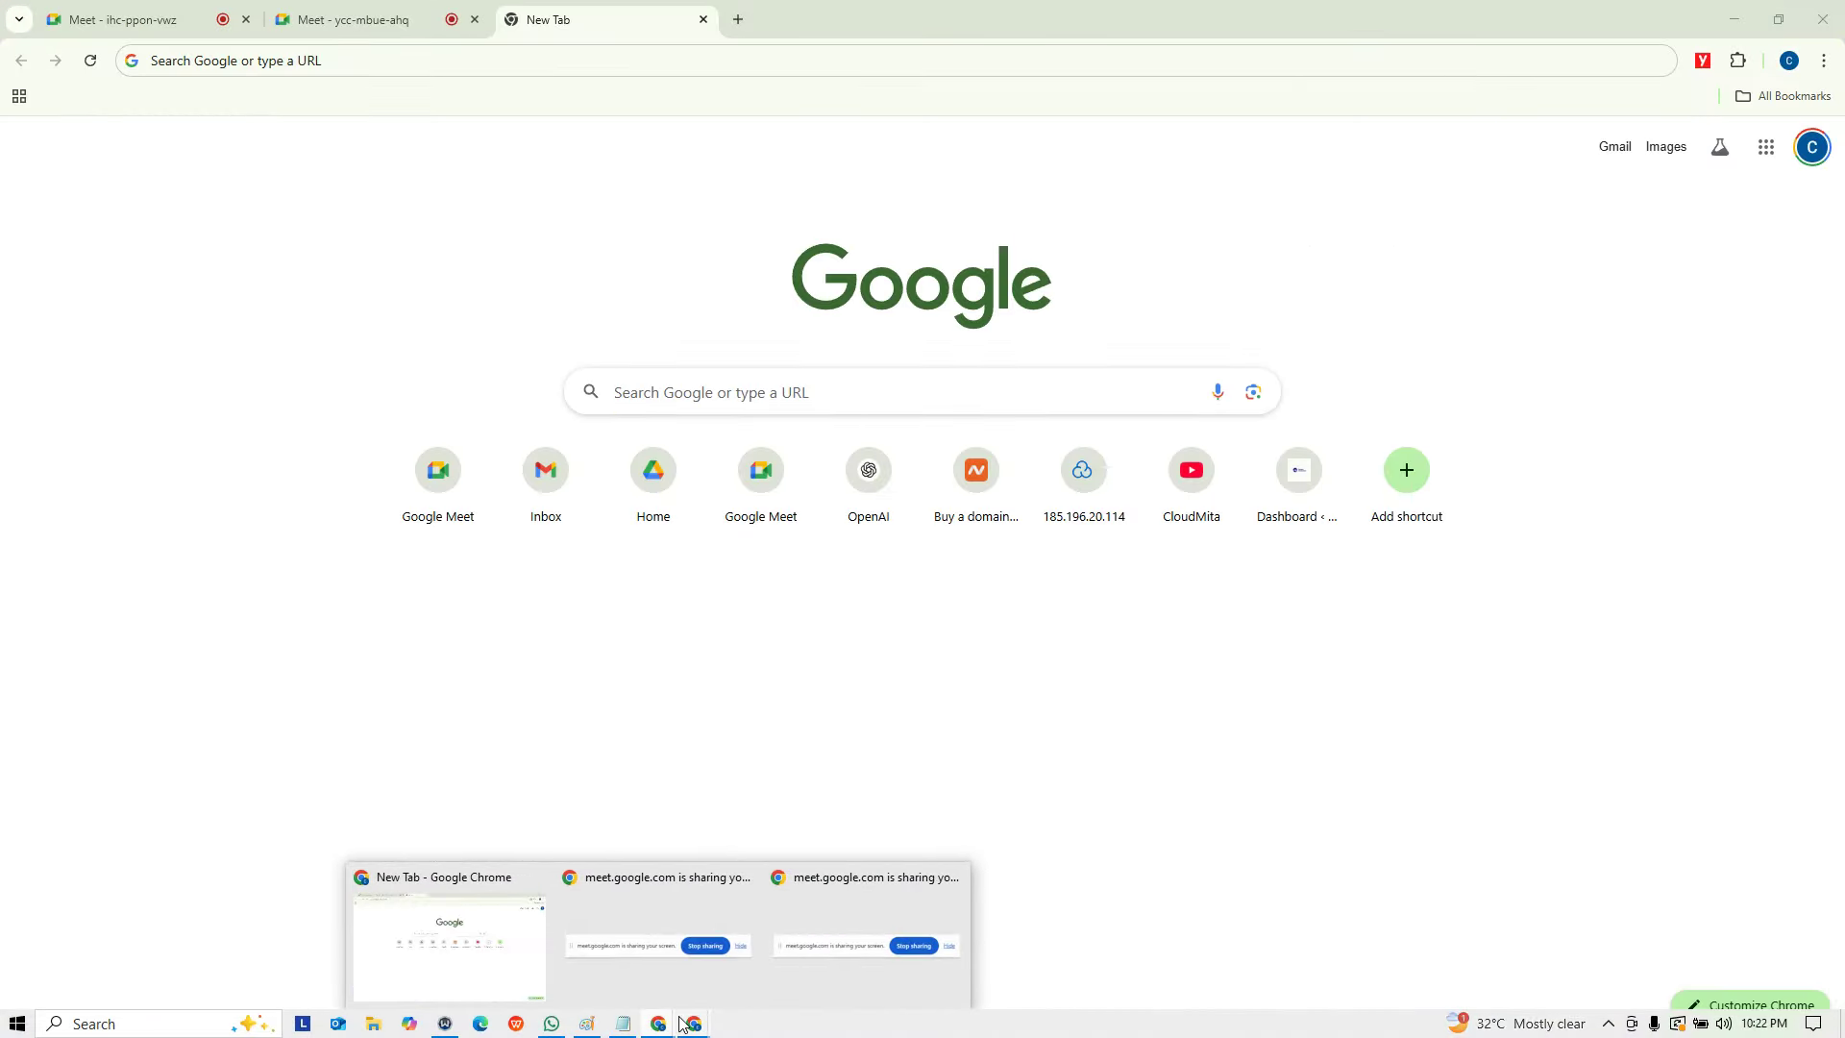
click(611, 937)
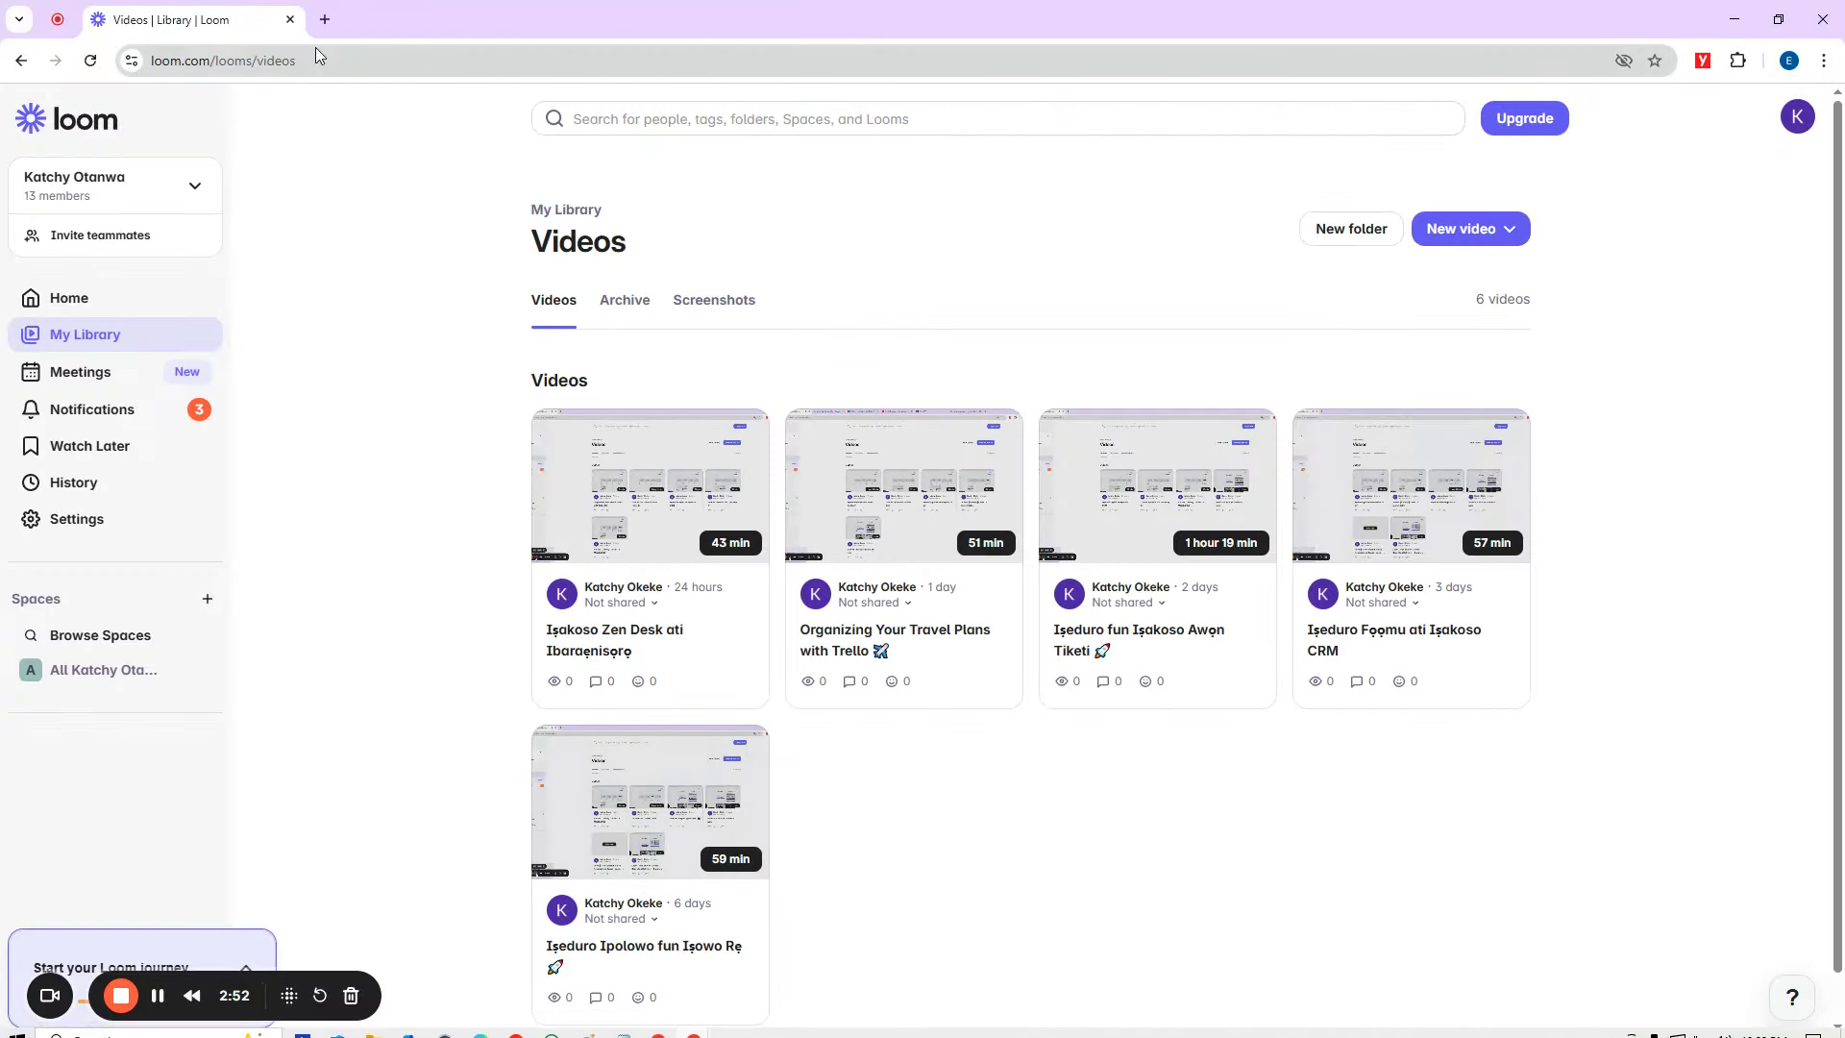
click(325, 19)
text(trello)
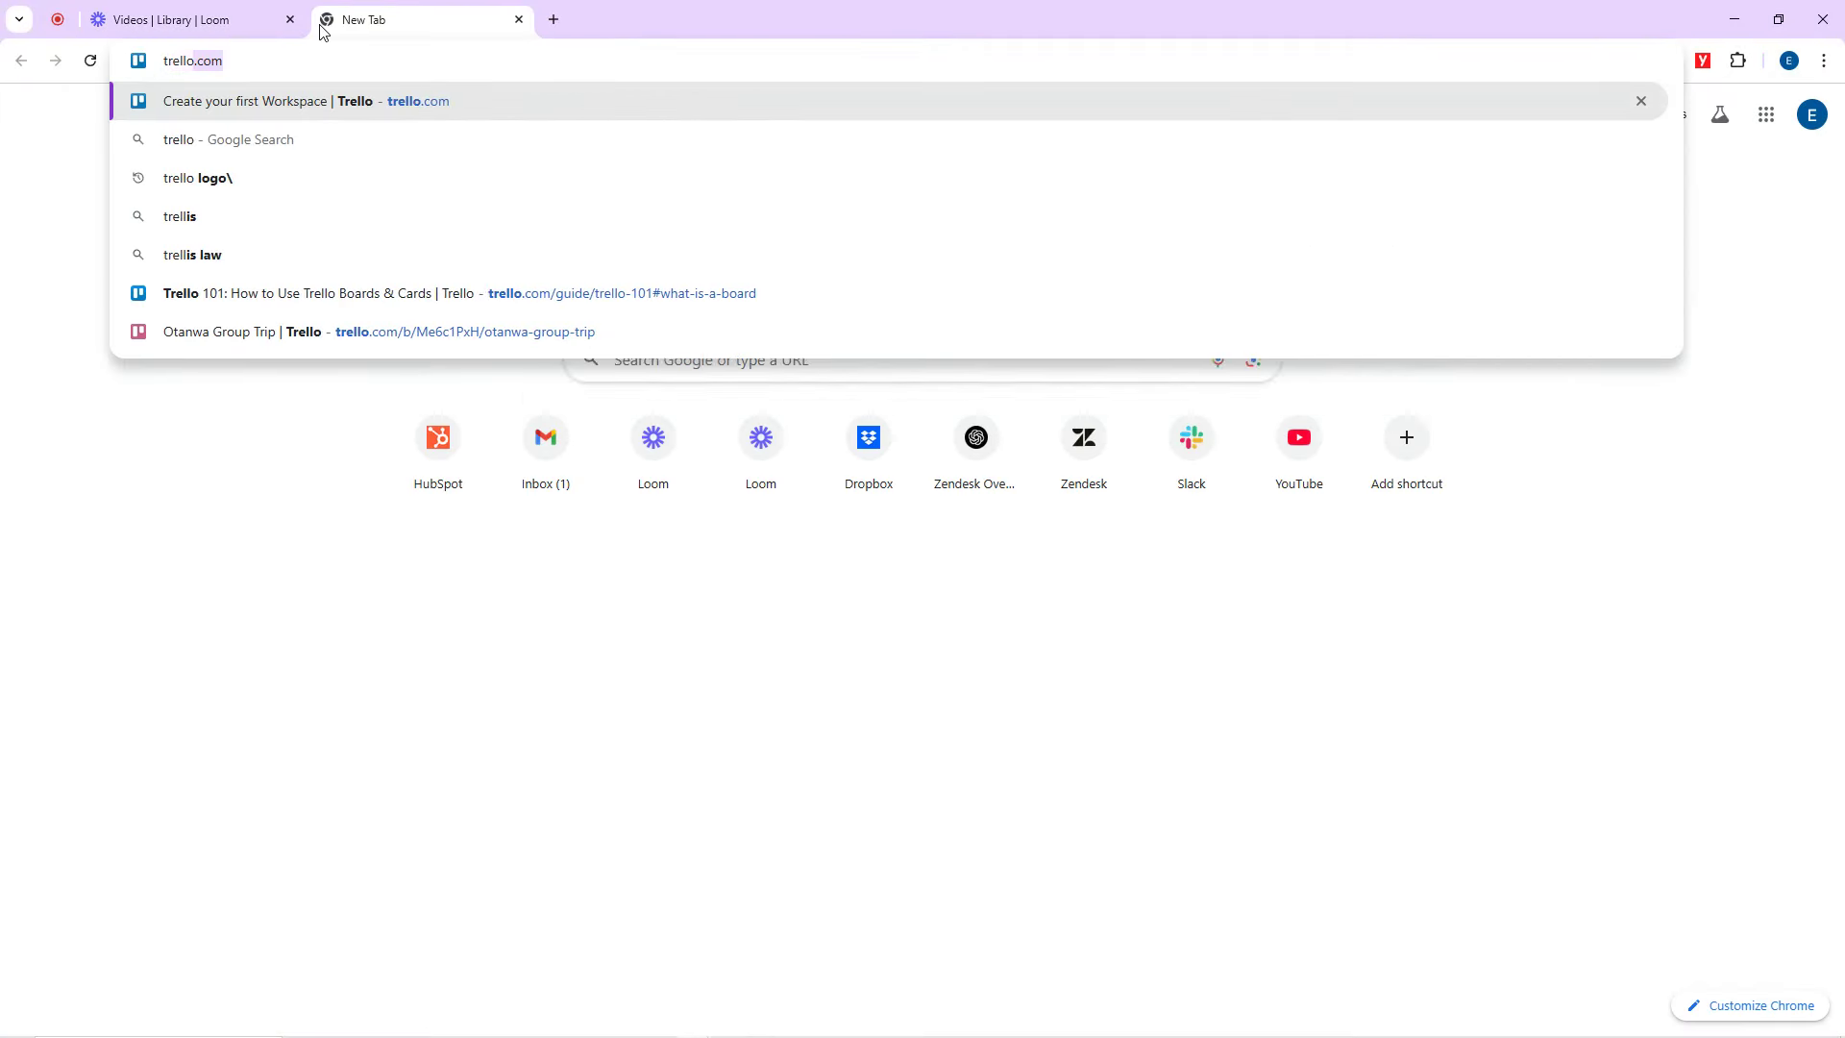
key(Return)
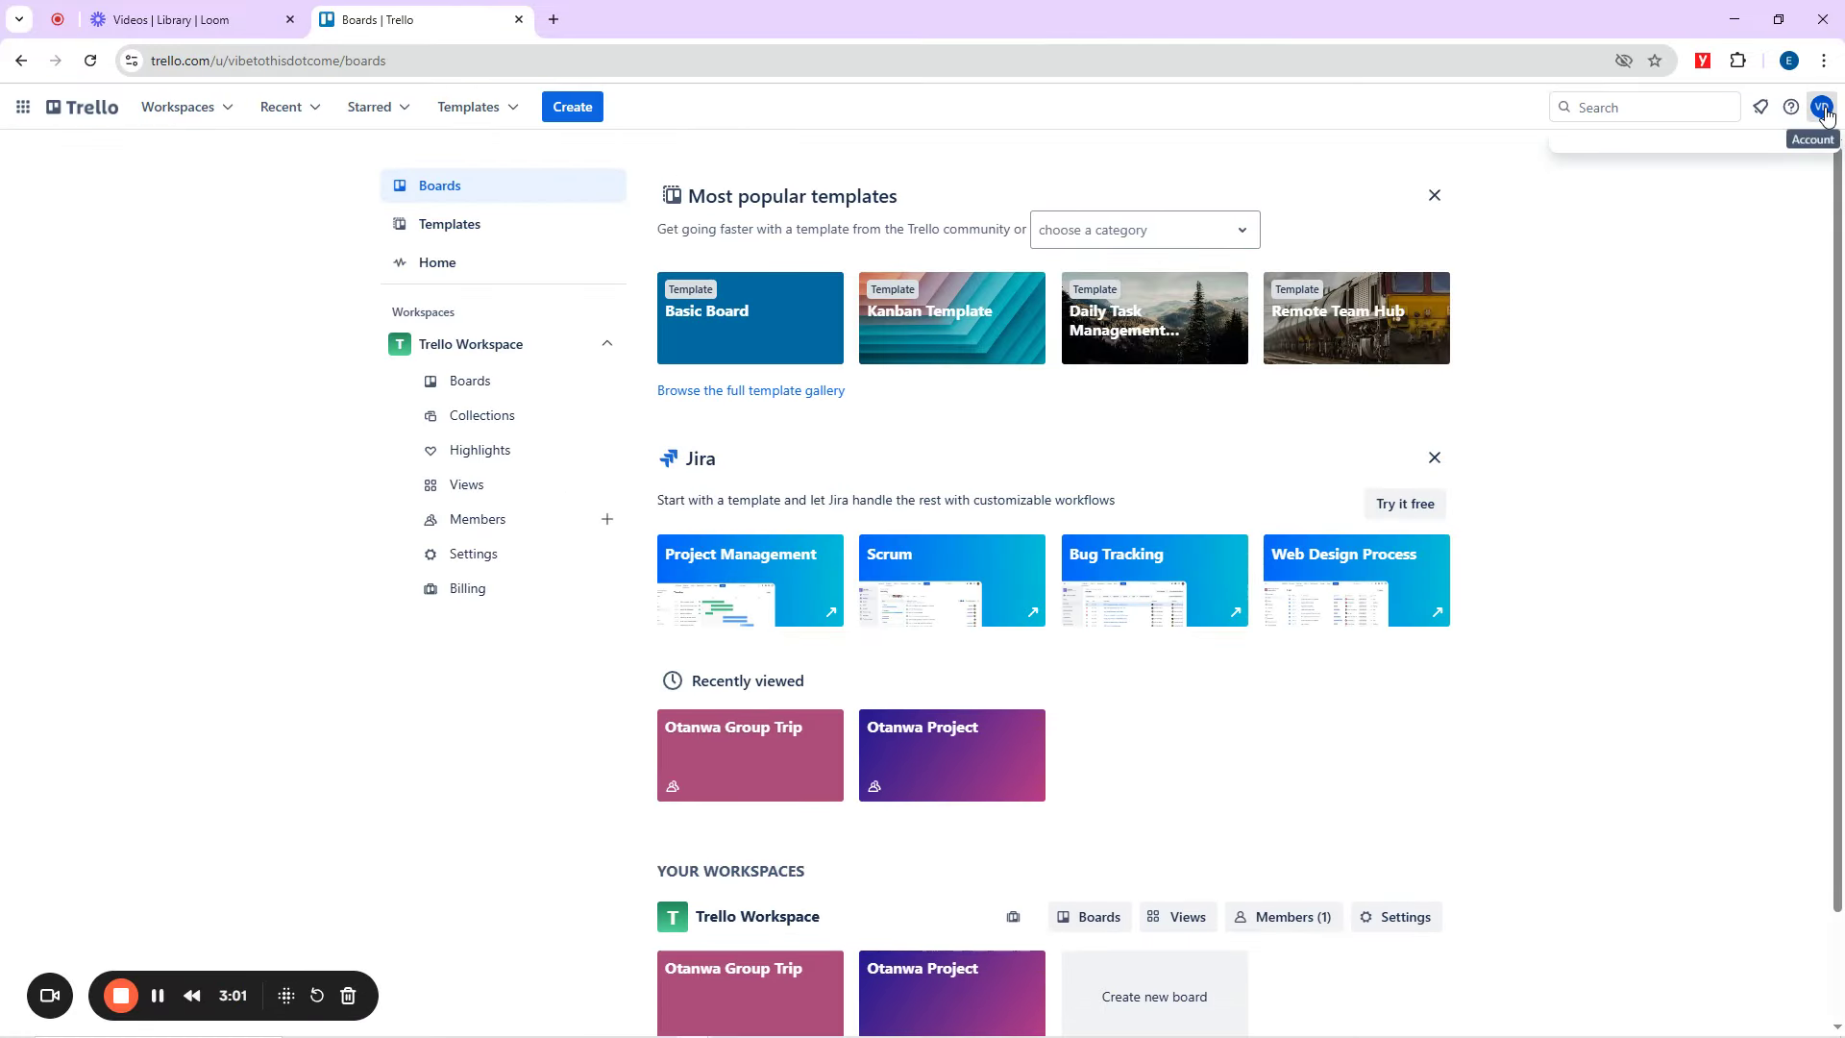
Log out of the Trello account that is currently signed in.
click(1823, 107)
click(1619, 704)
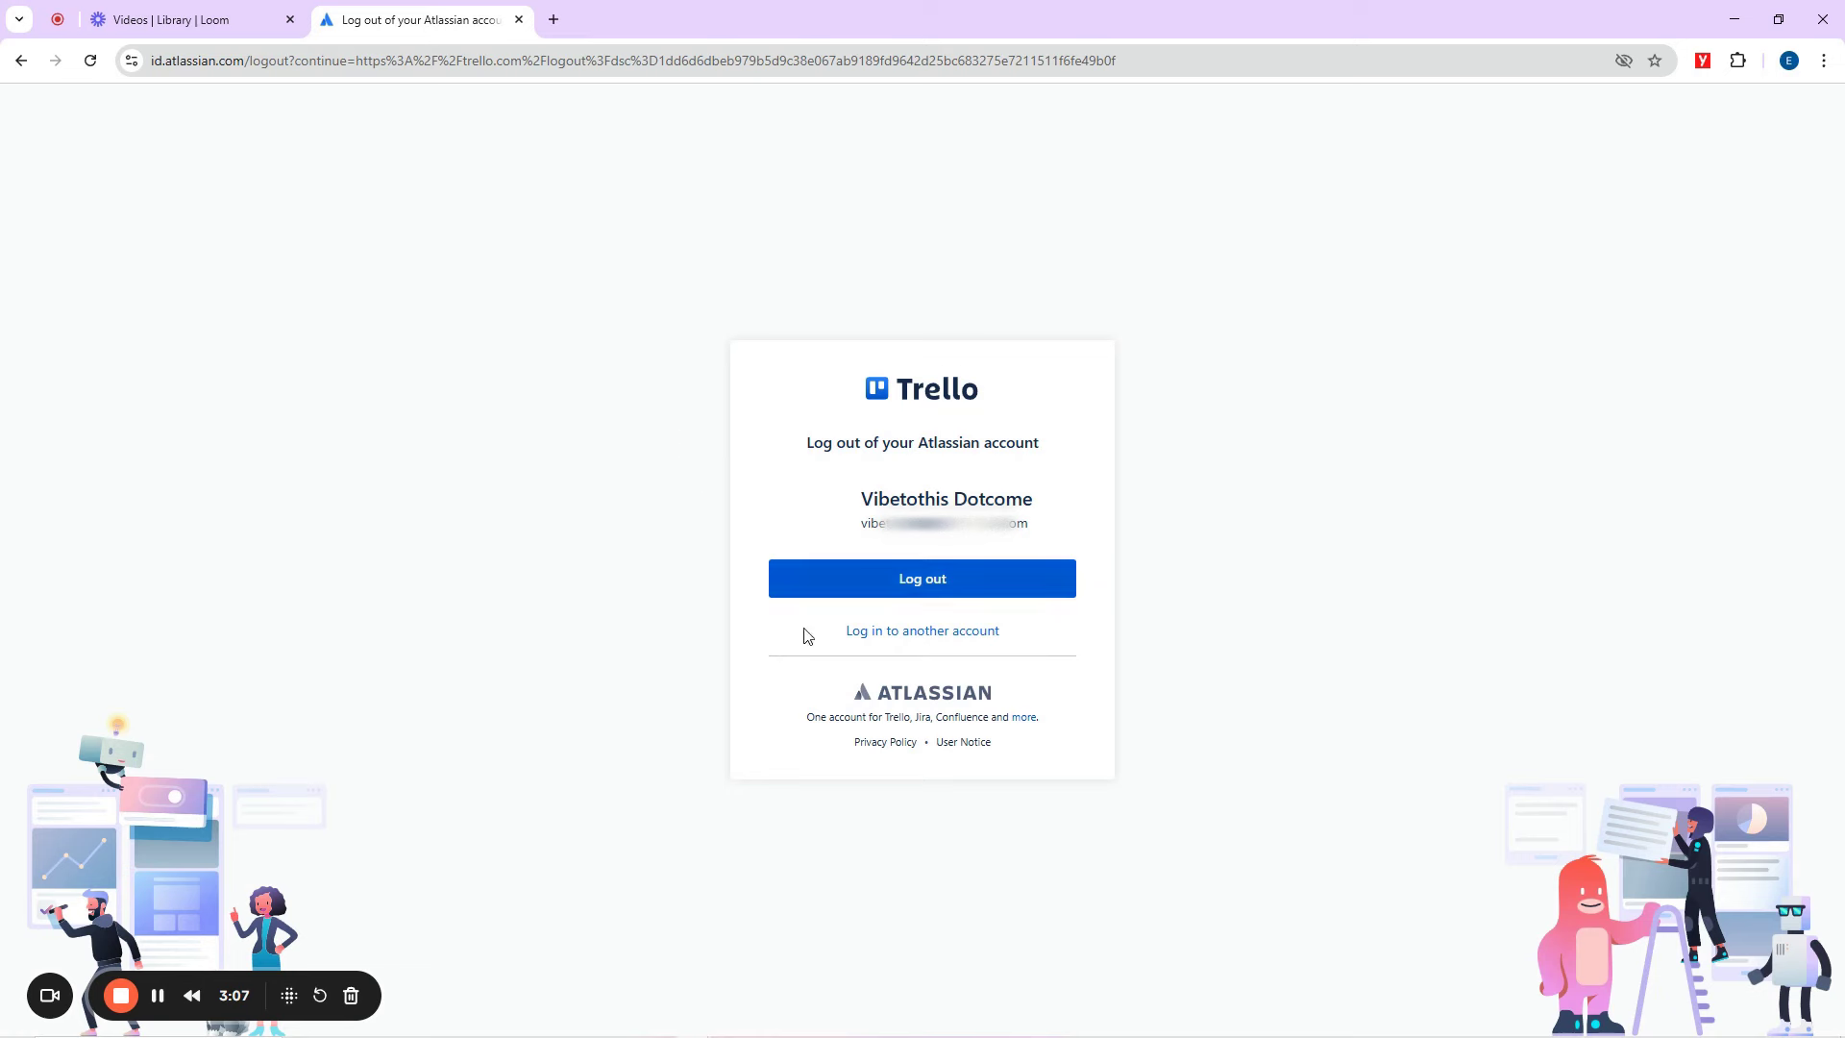
click(939, 634)
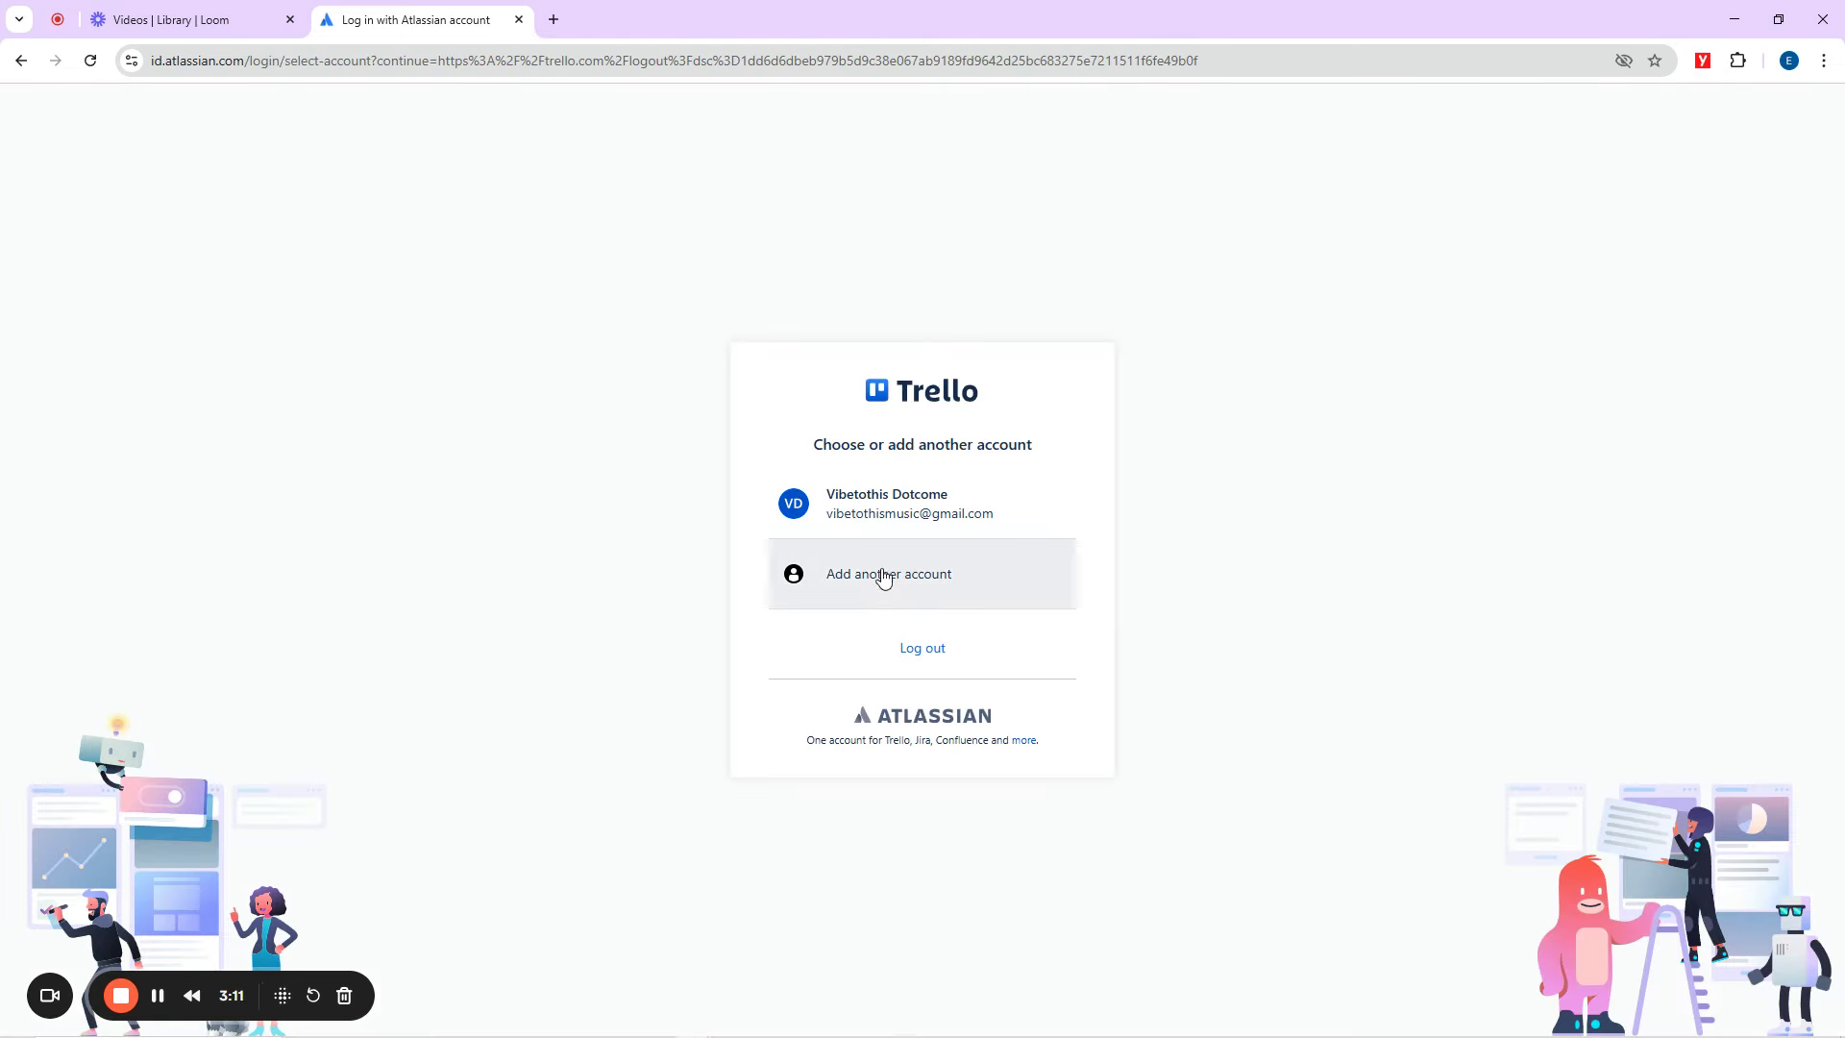
click(923, 649)
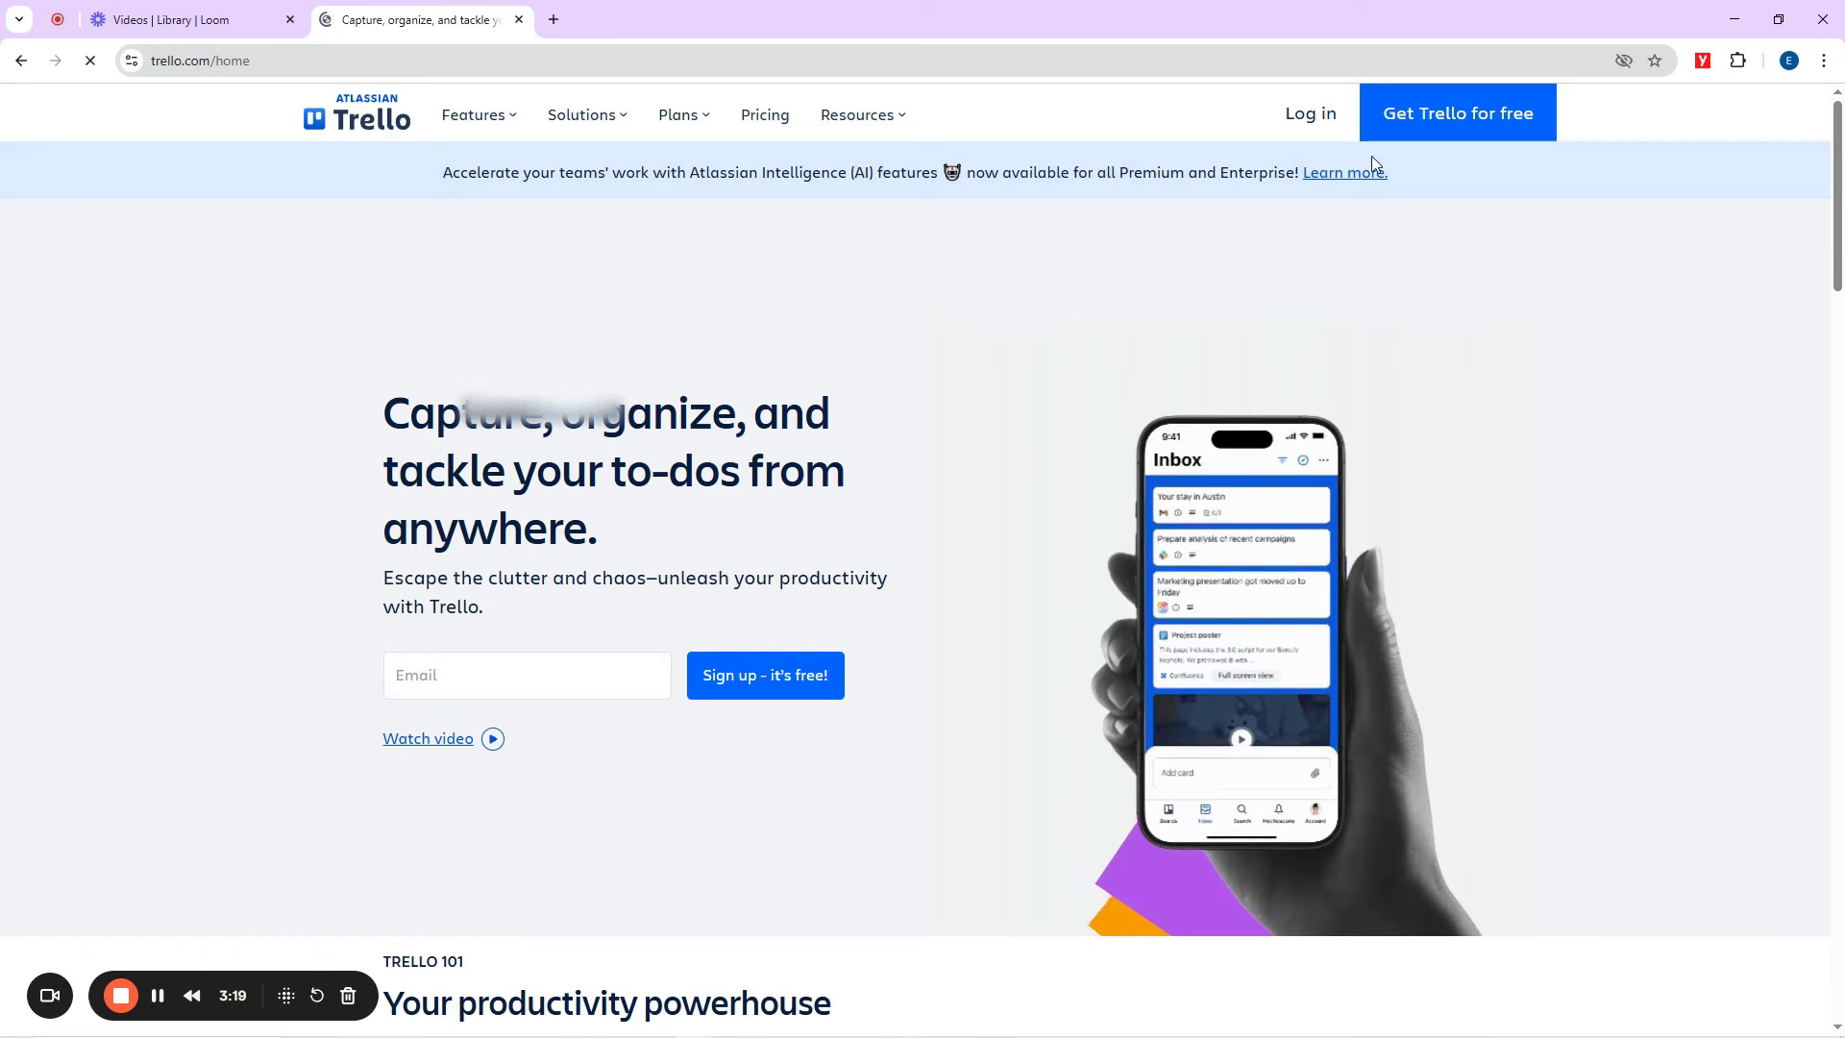
Sign up for Trello for free with a saved Google account, authorize Atlassian and create the new account.
click(1438, 123)
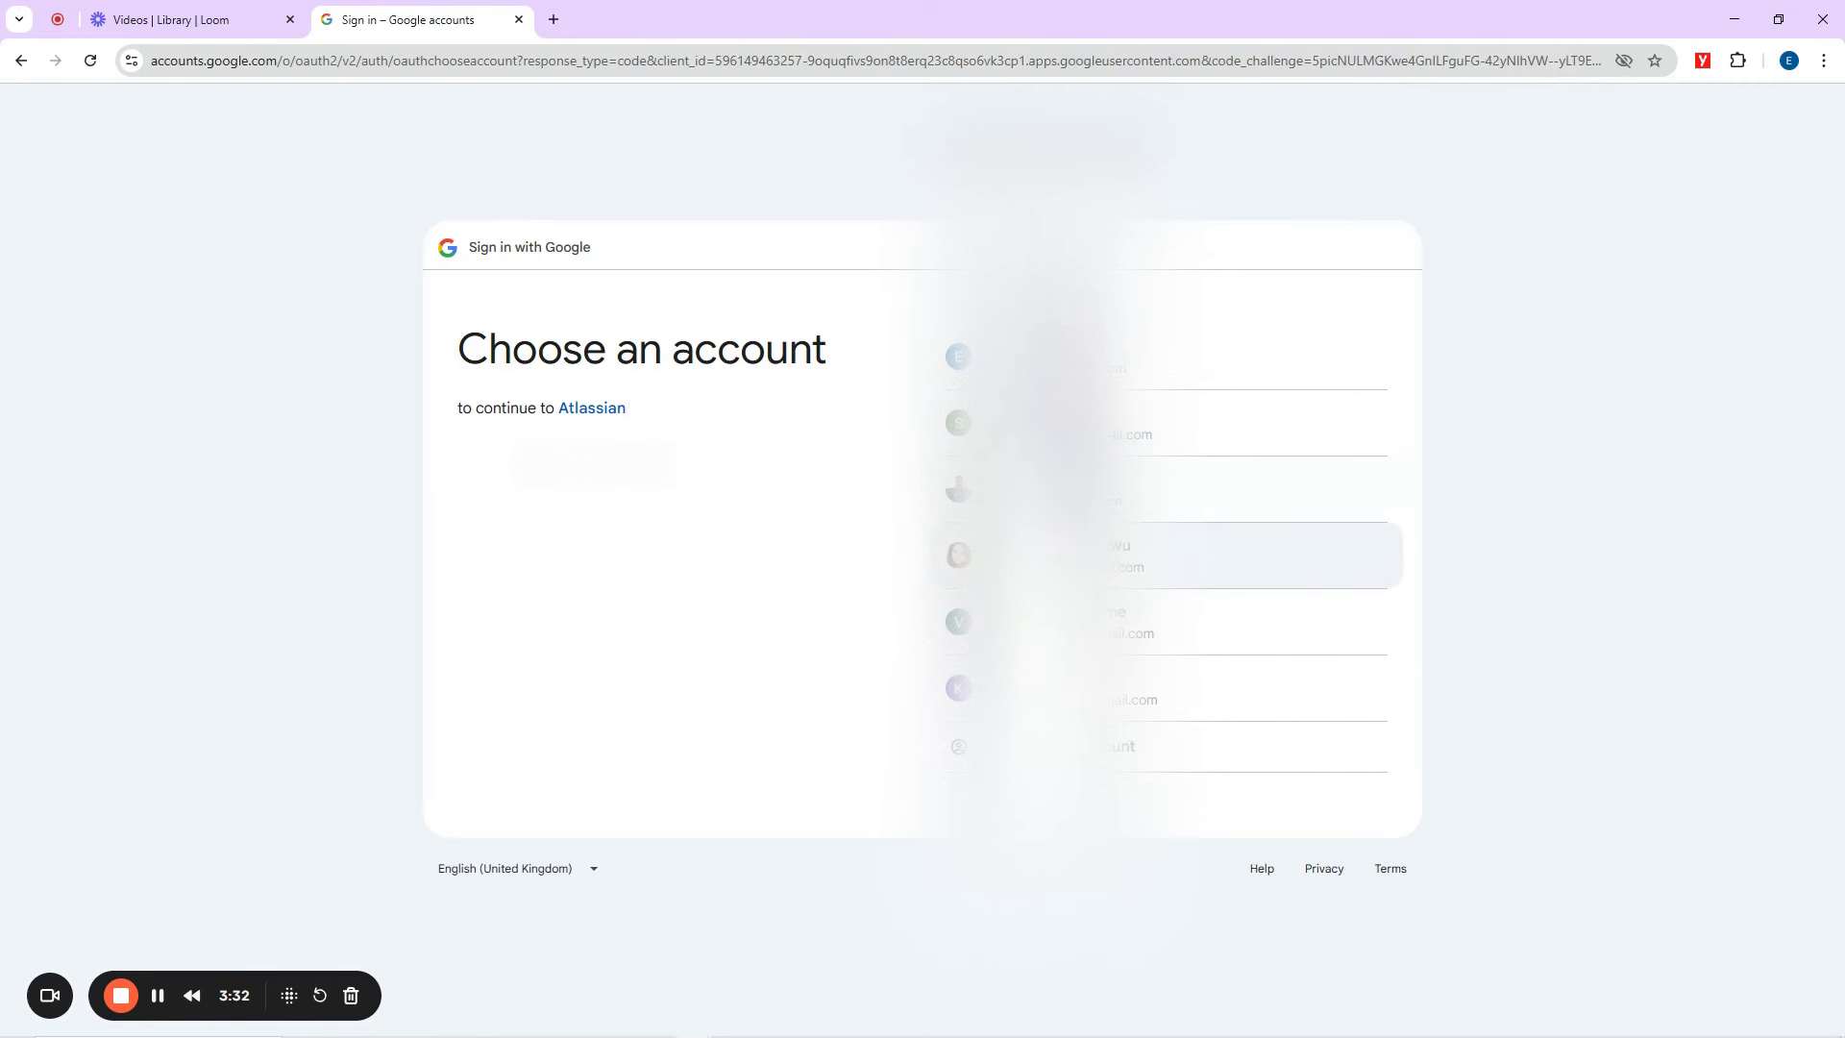
click(1058, 556)
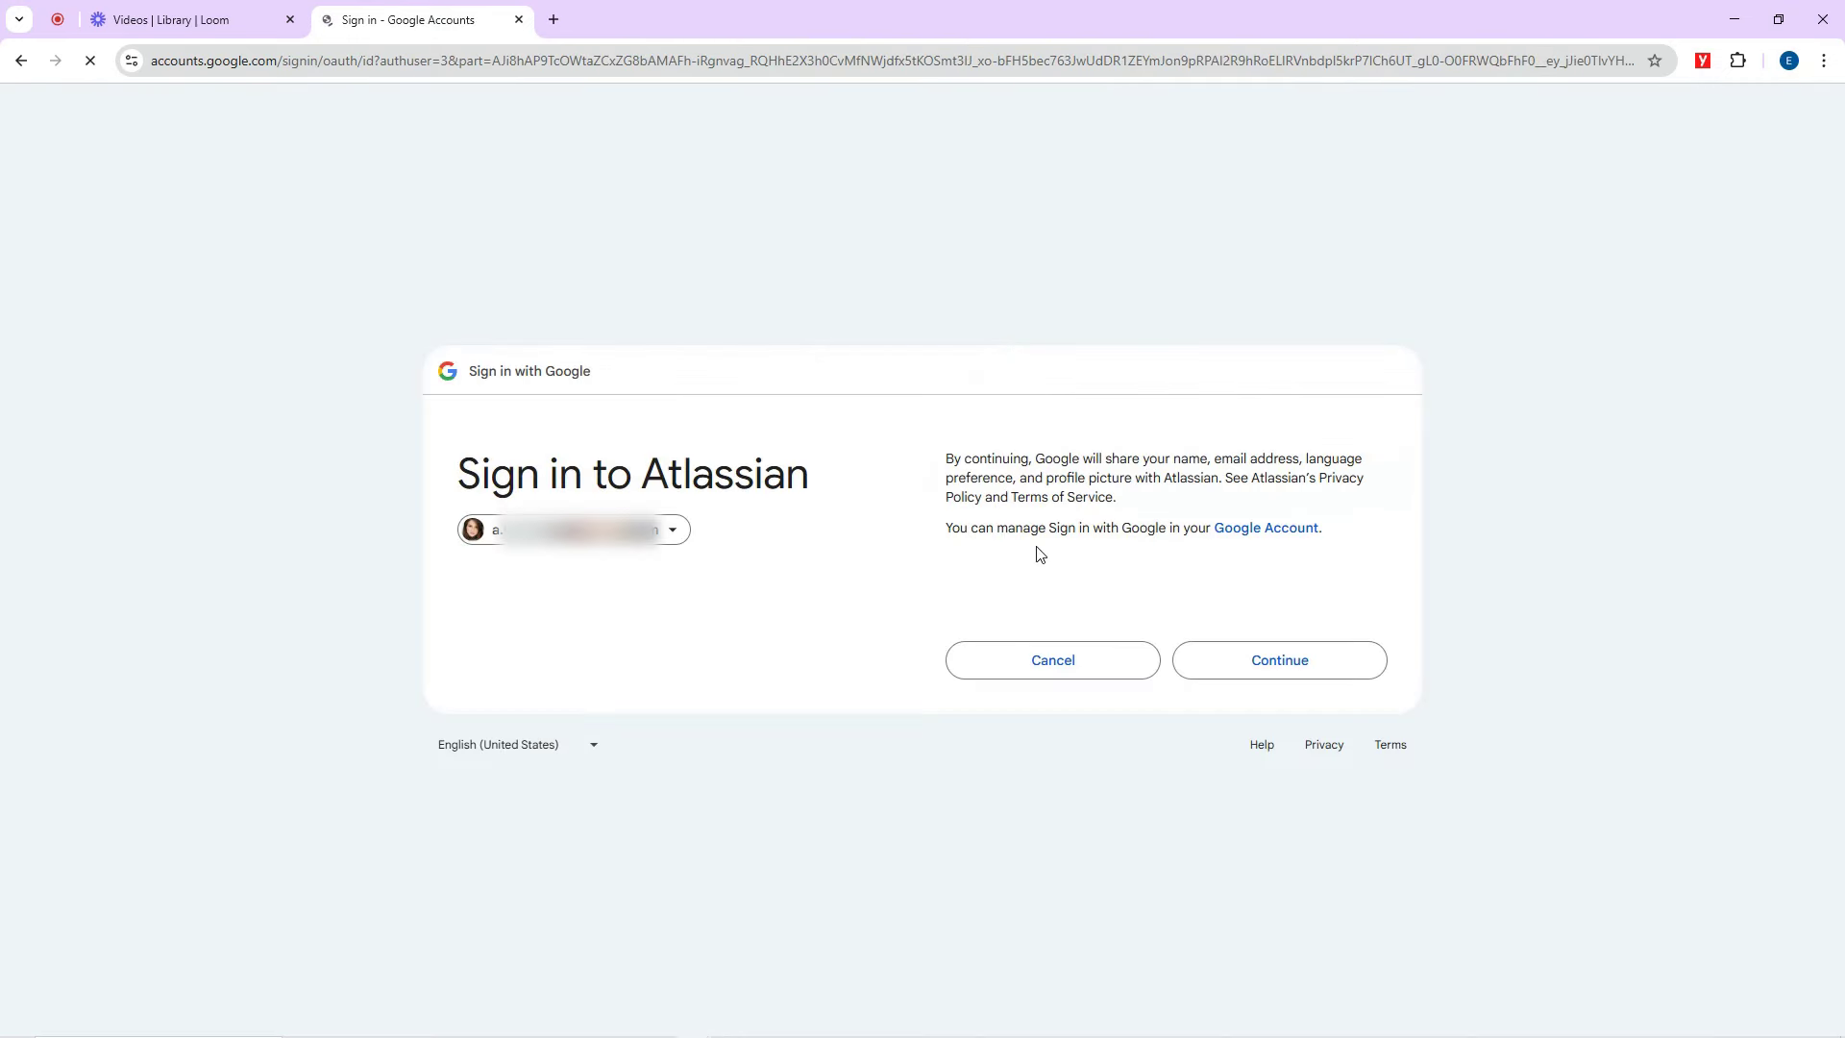
click(1246, 666)
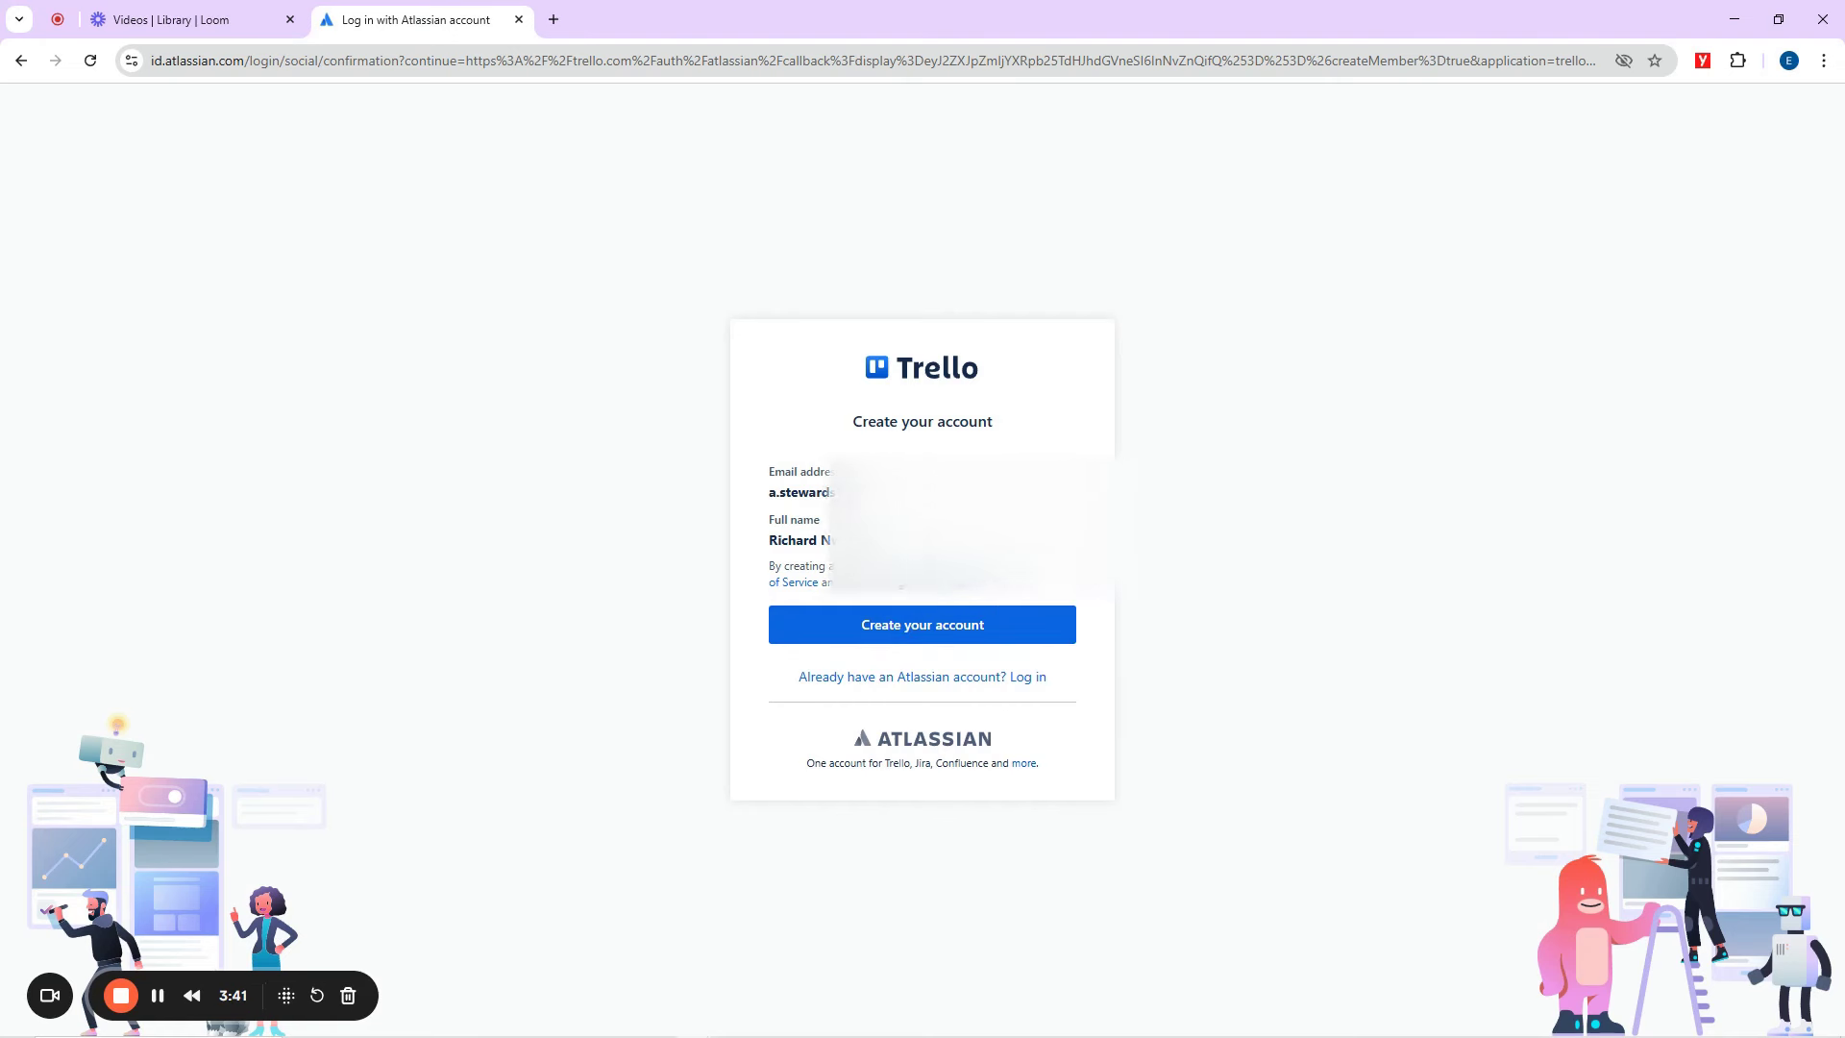
drag(853, 426, 1030, 432)
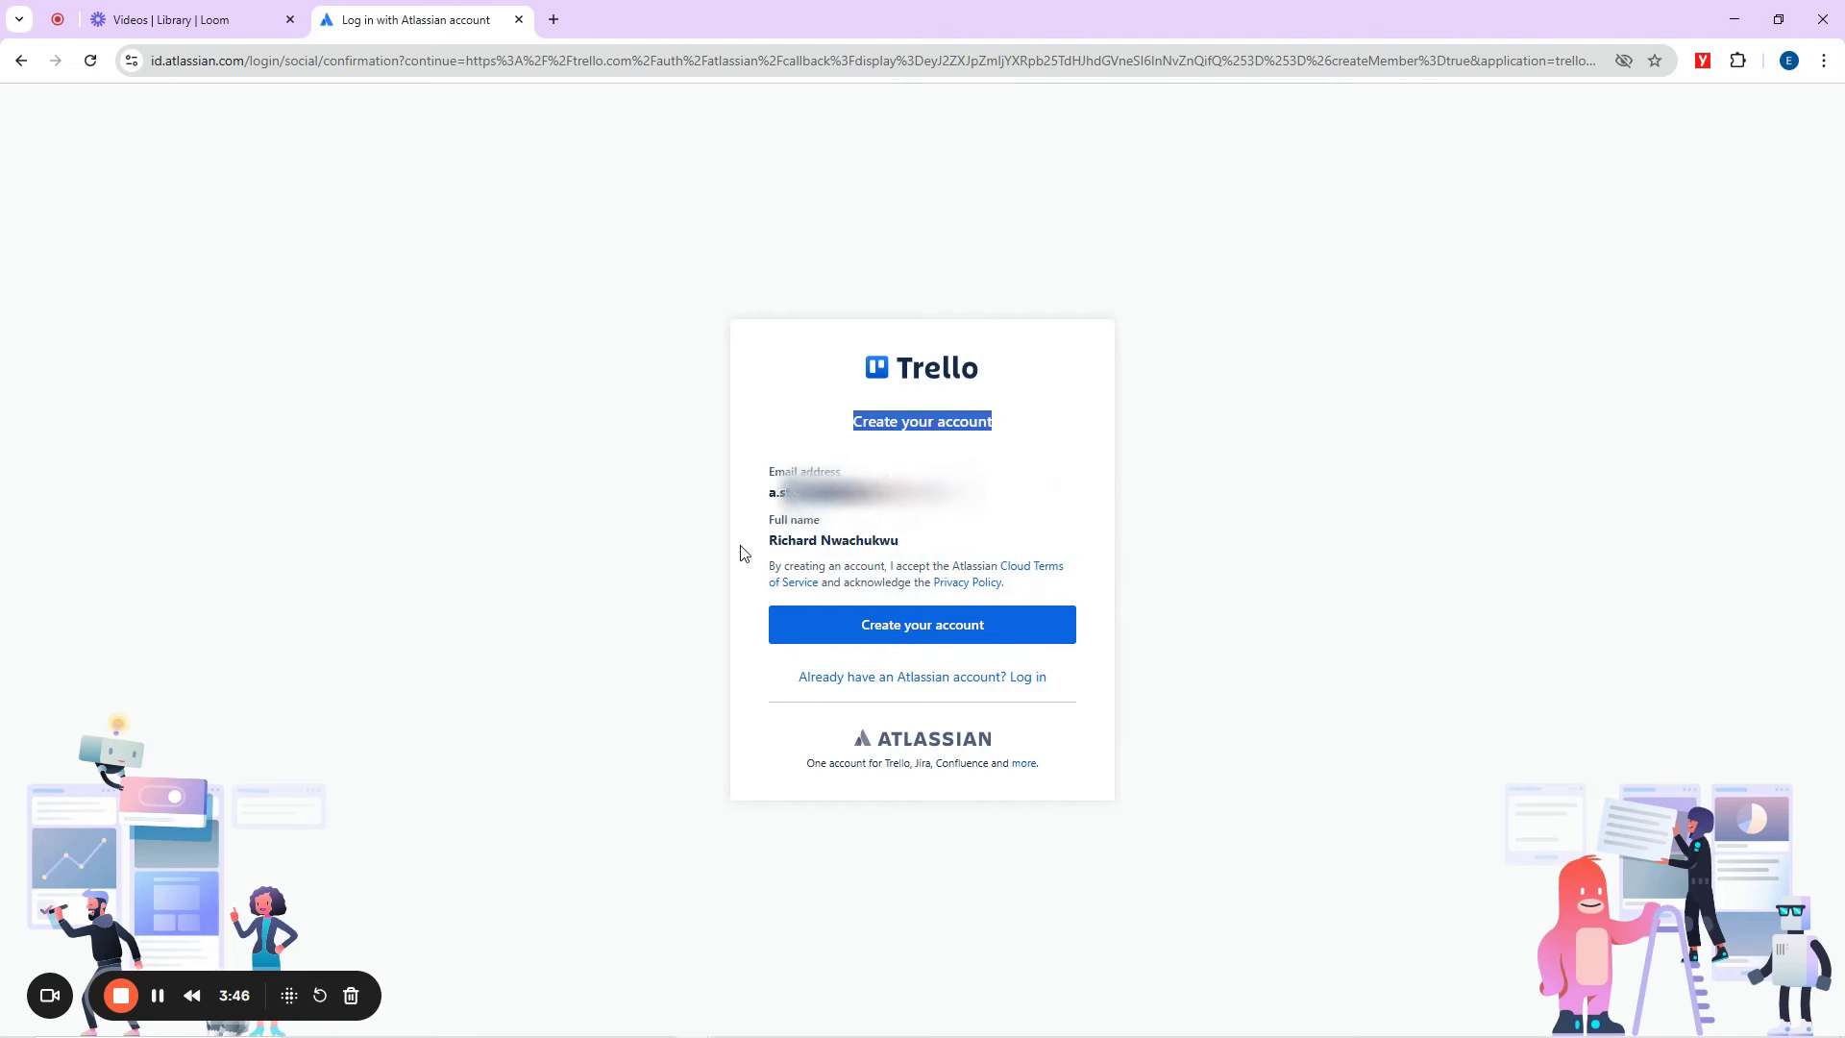
drag(741, 548, 904, 544)
click(903, 630)
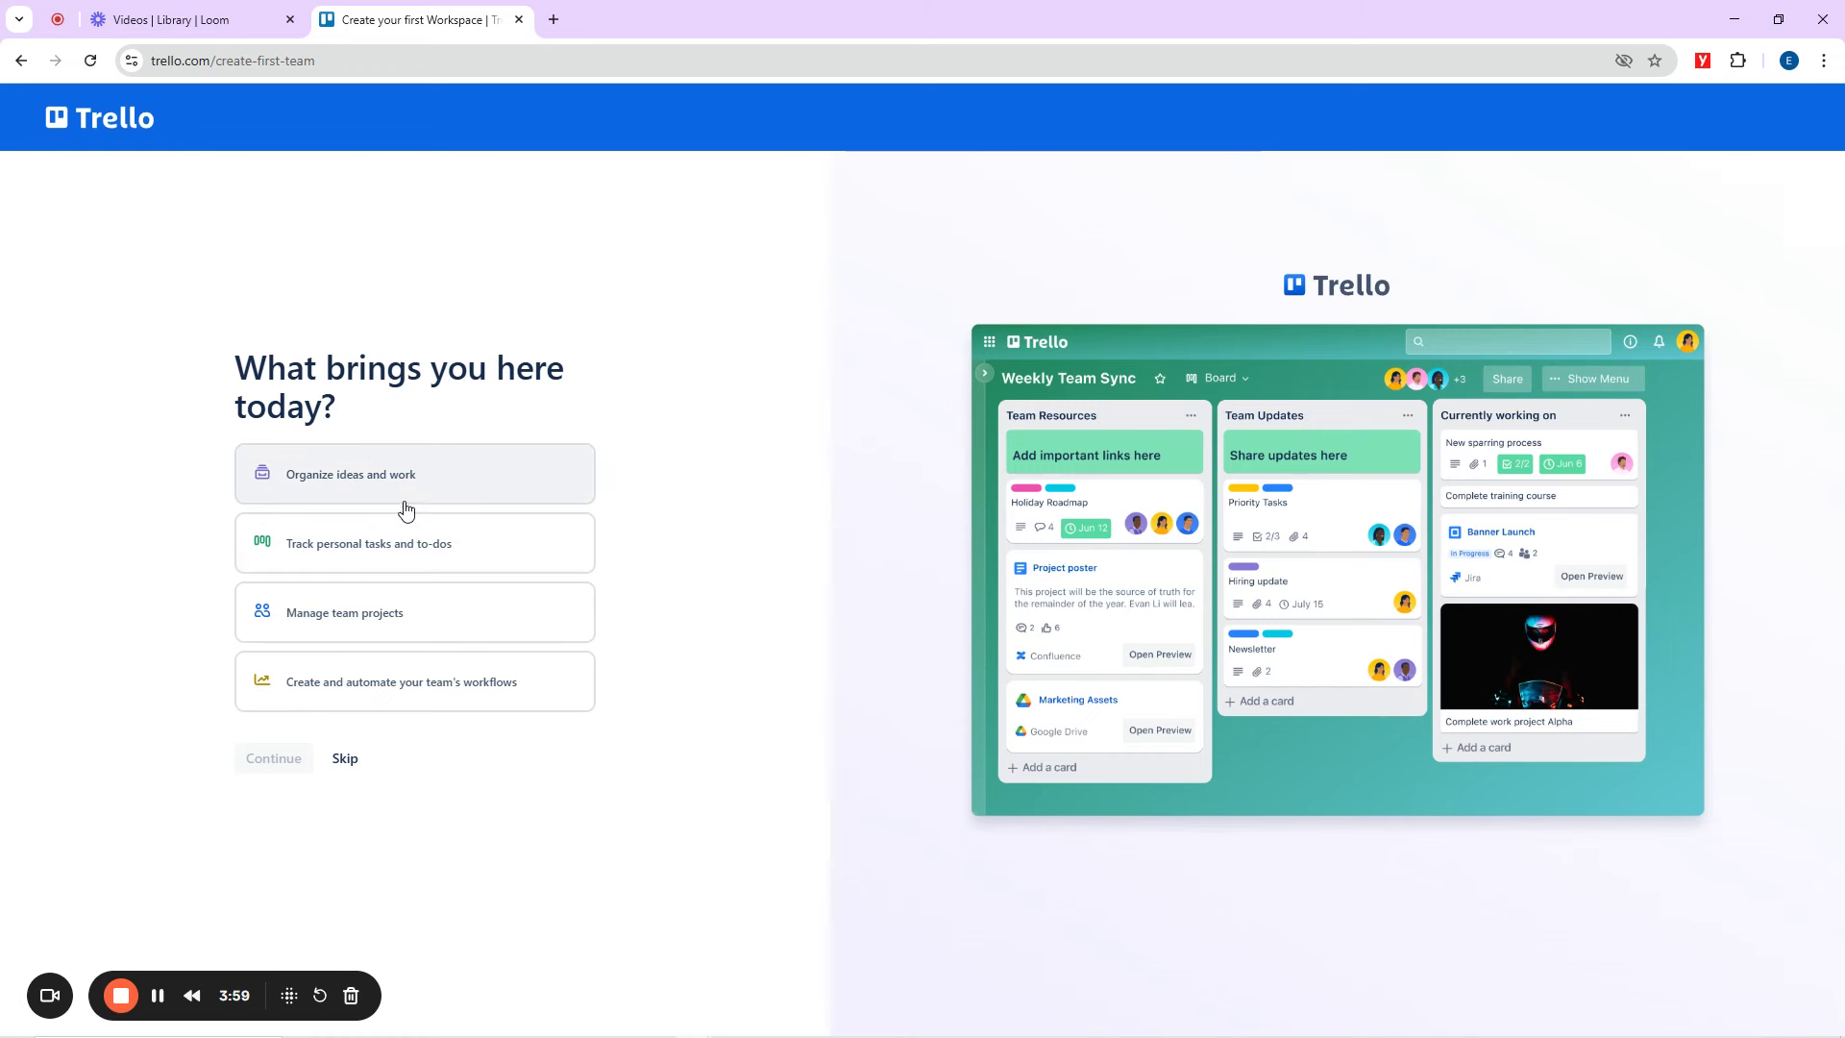
Preview the four onboarding purposes for the new account and select Track personal tasks and to-dos.
click(342, 488)
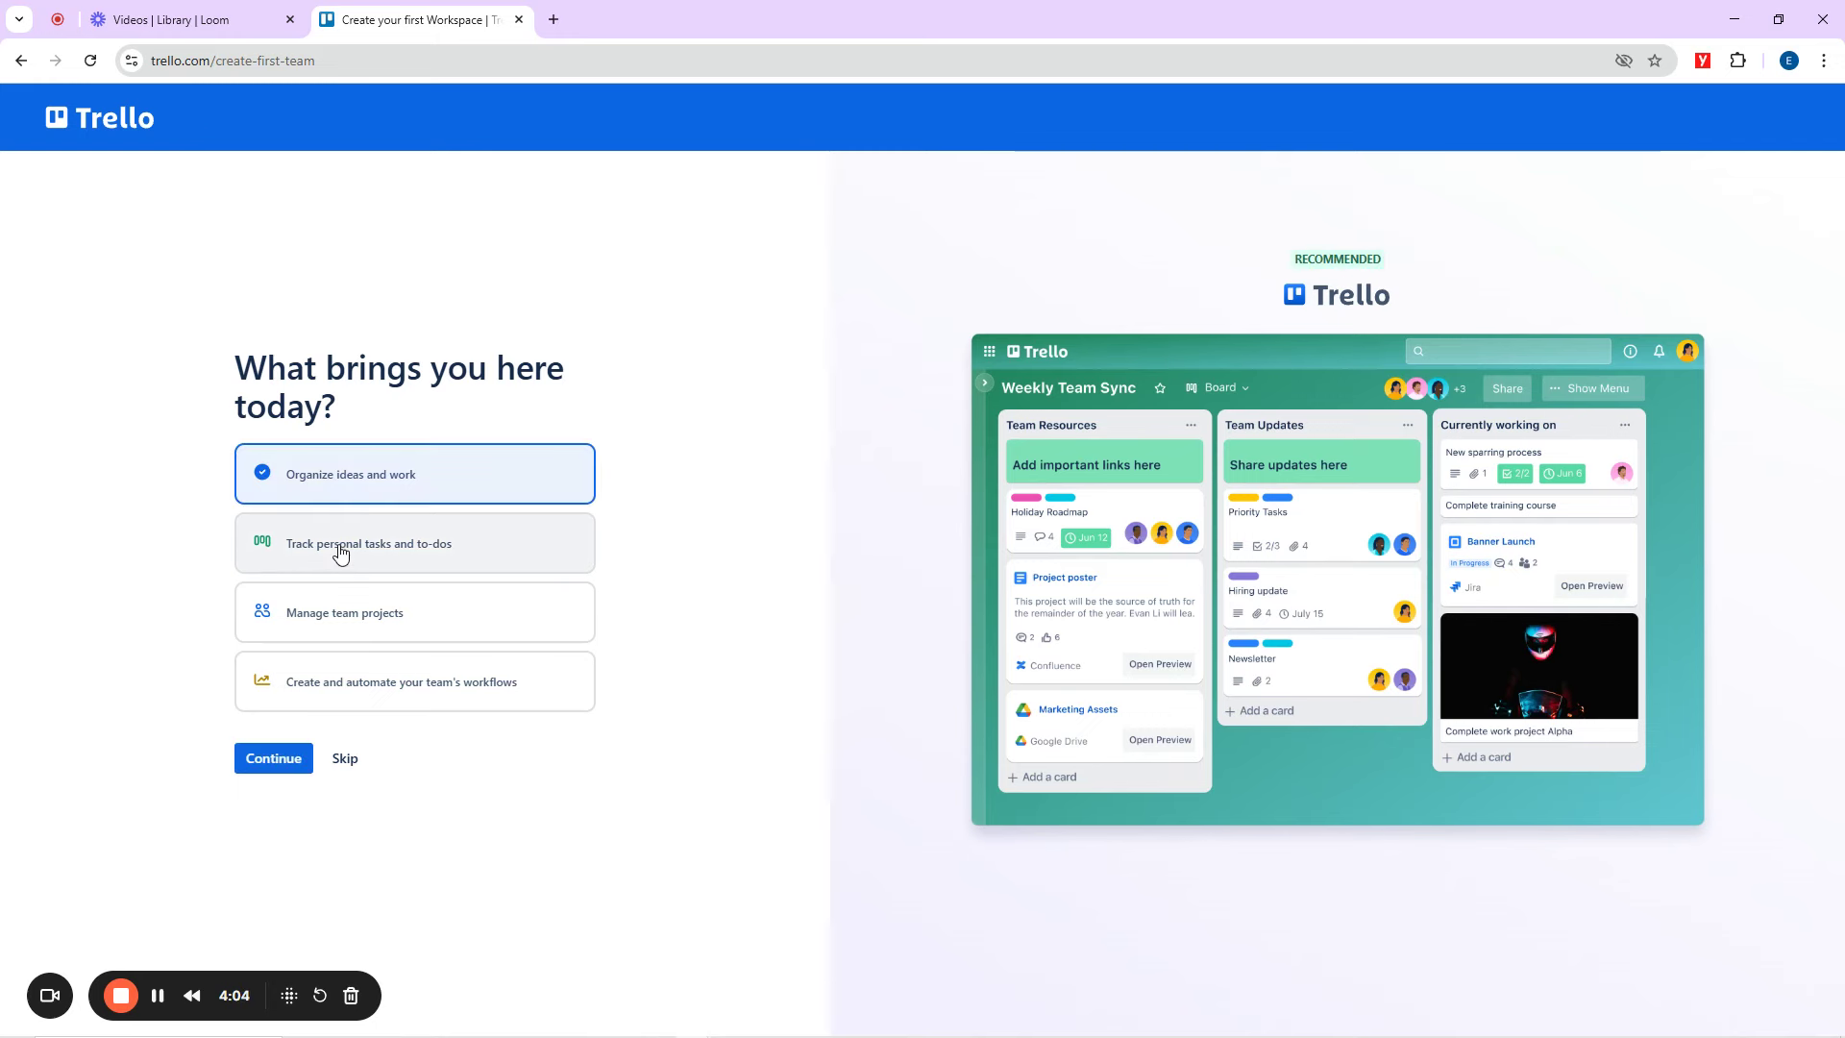
click(342, 553)
click(332, 613)
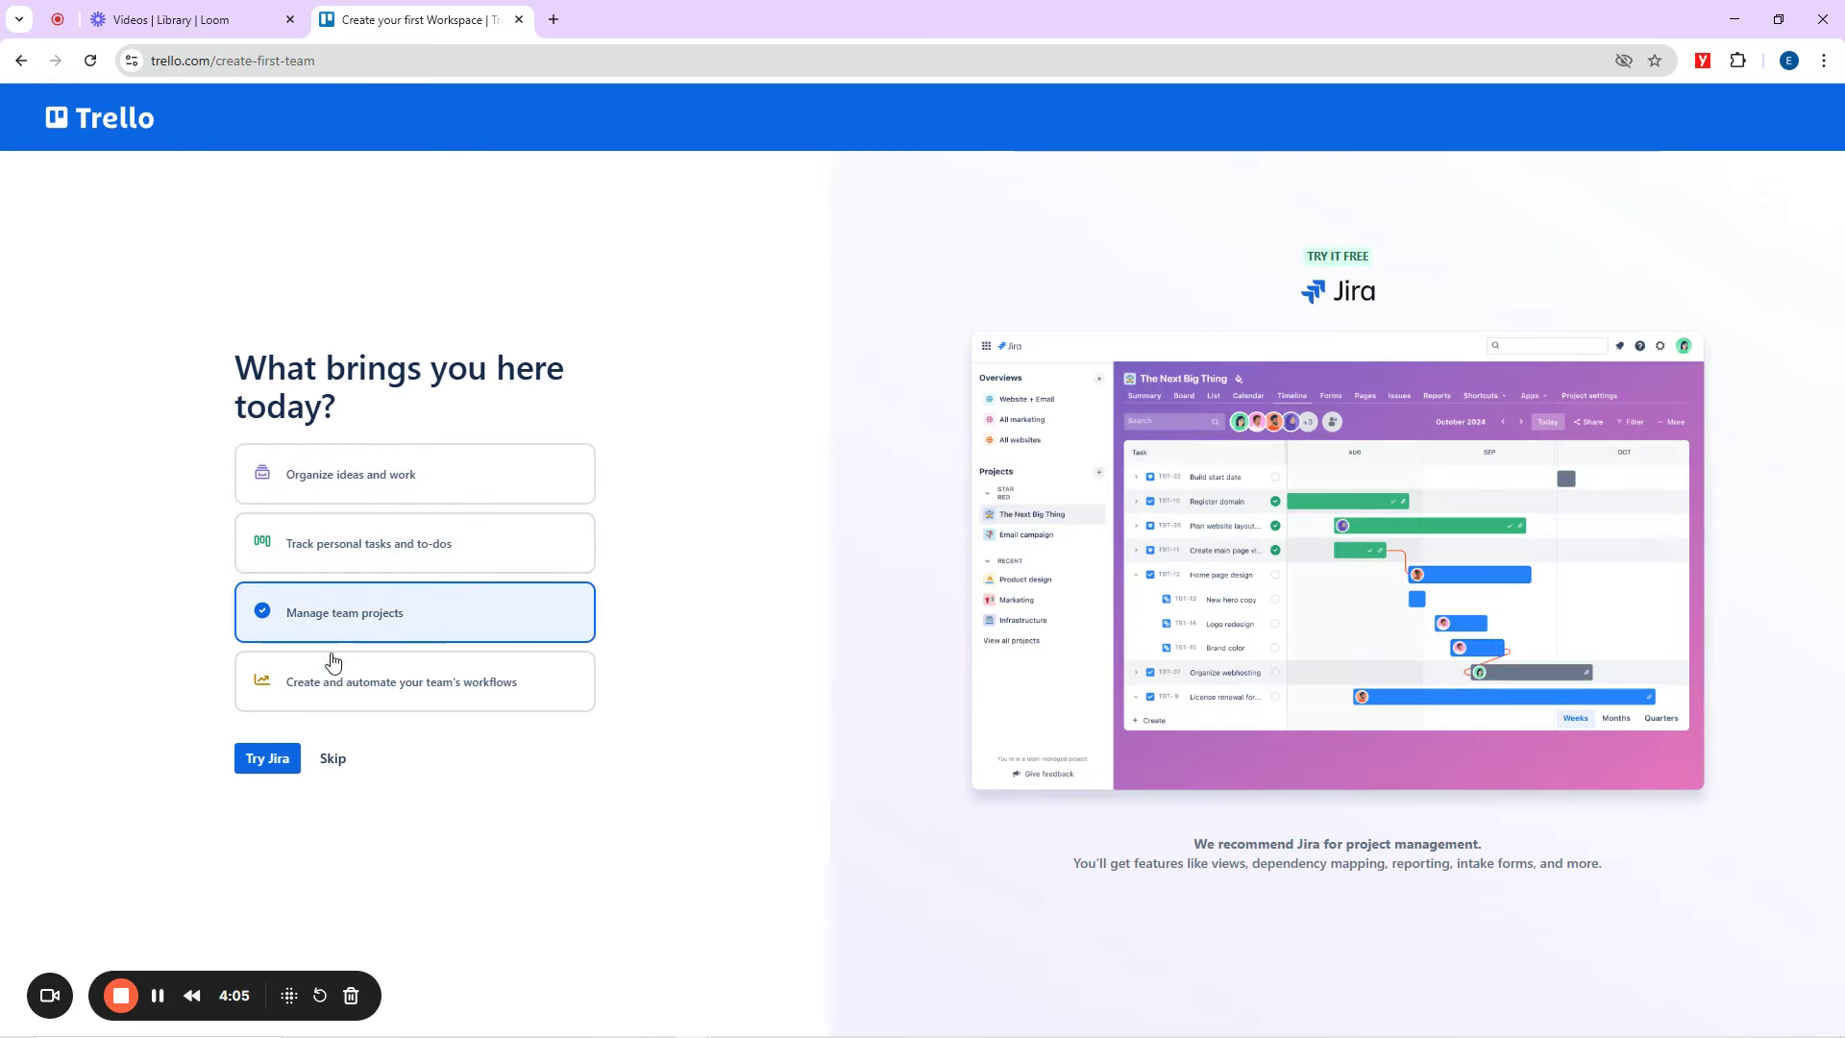
click(339, 690)
click(348, 550)
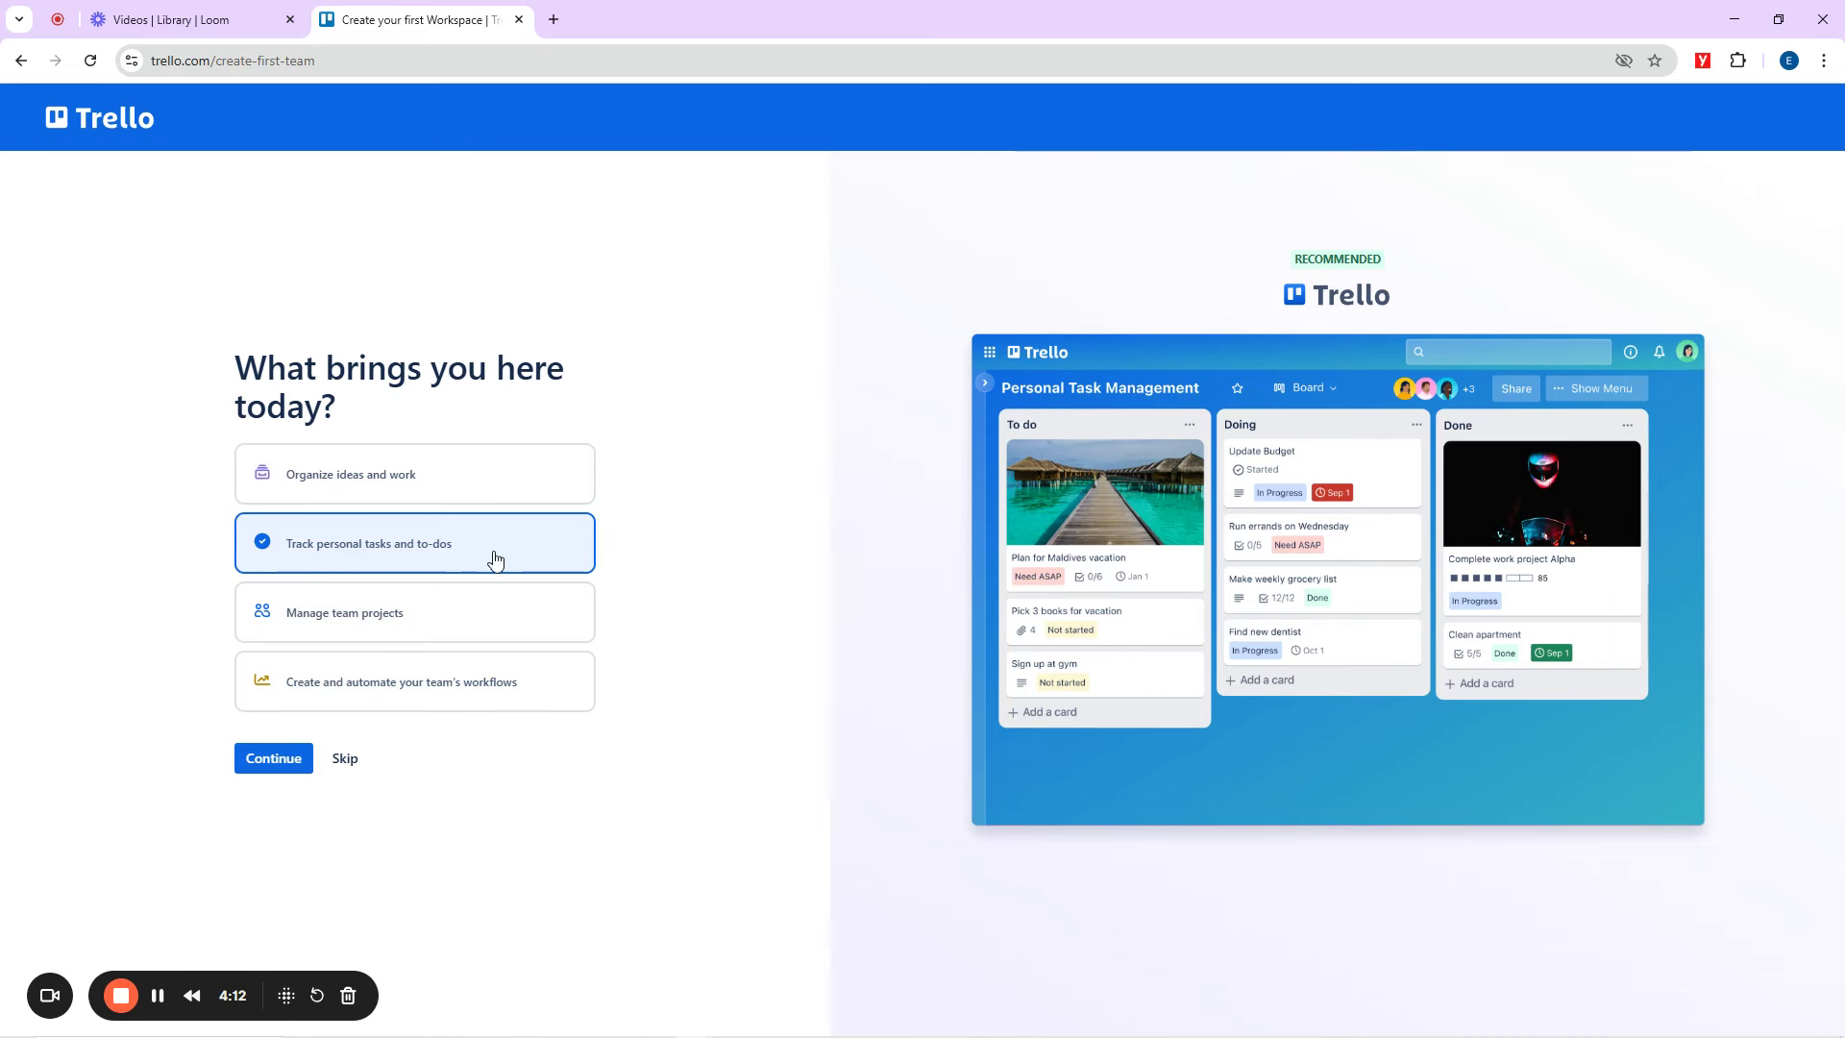
Preview the Organize ideas and work purpose, reselect Track personal tasks and to-dos, and continue the workspace setup.
click(397, 478)
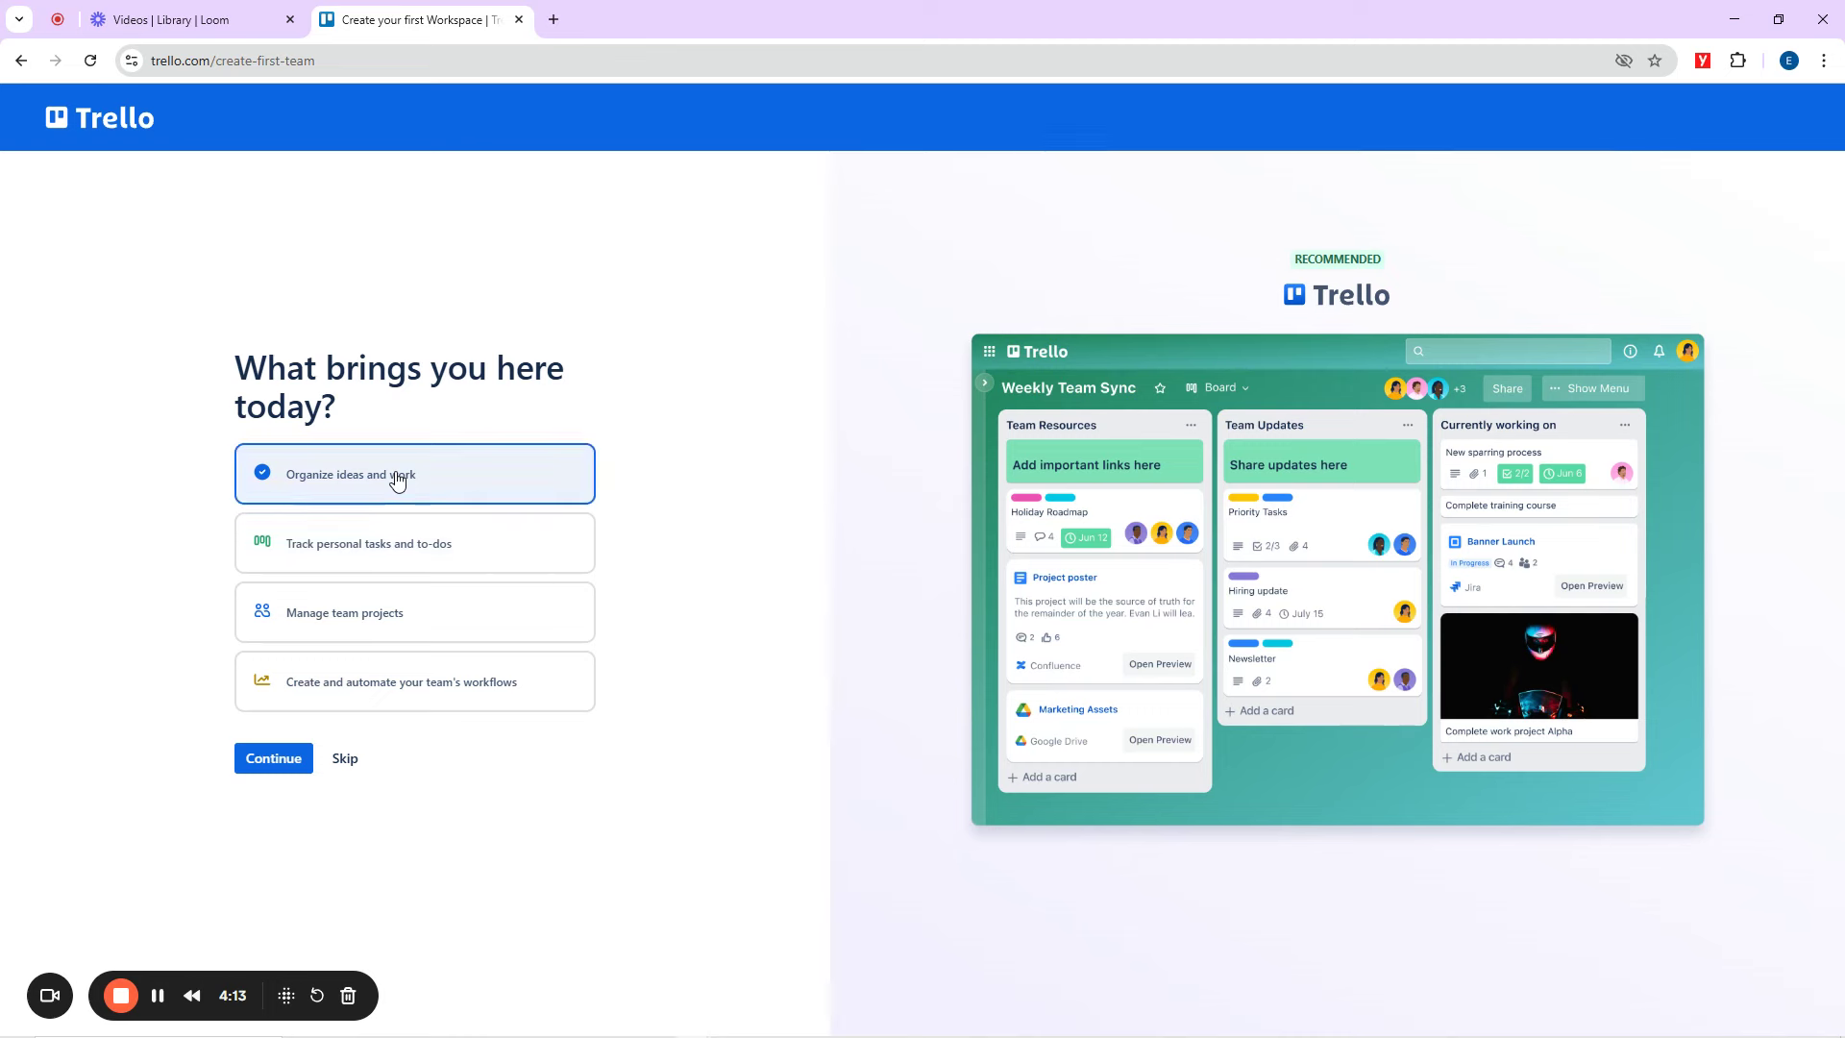
click(390, 550)
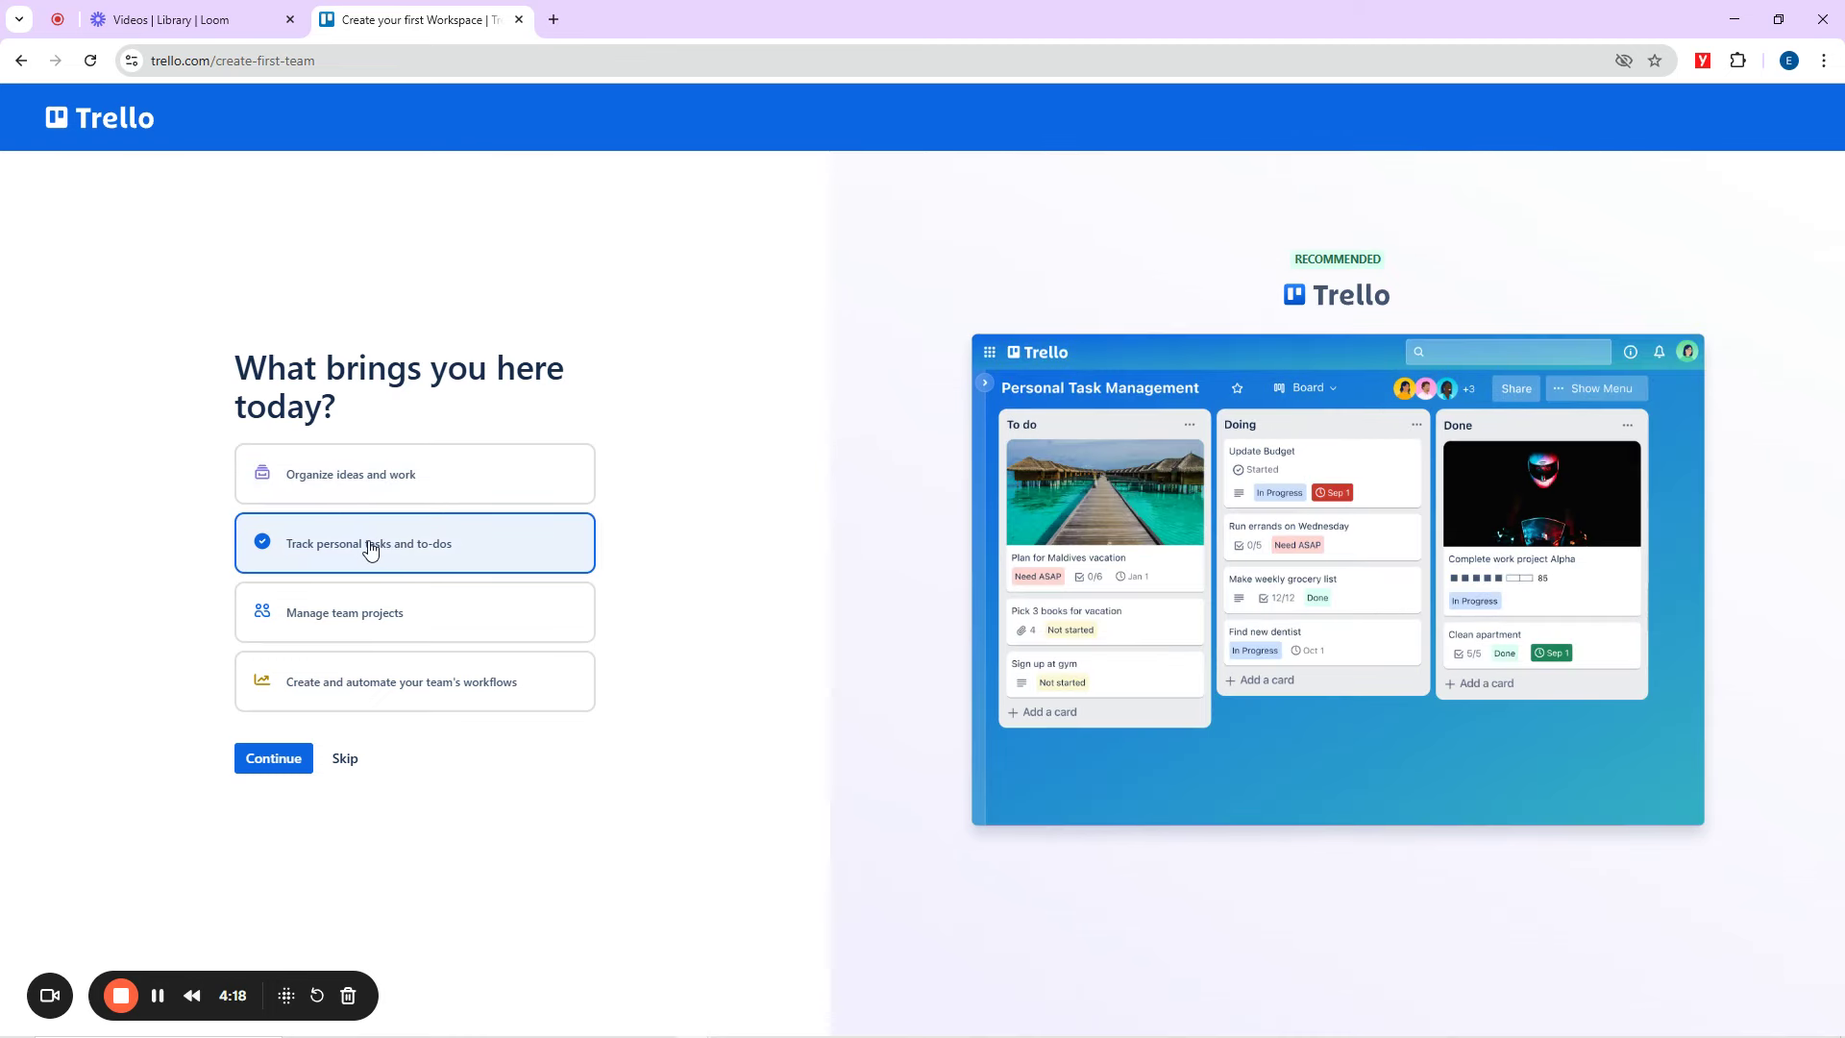
click(279, 763)
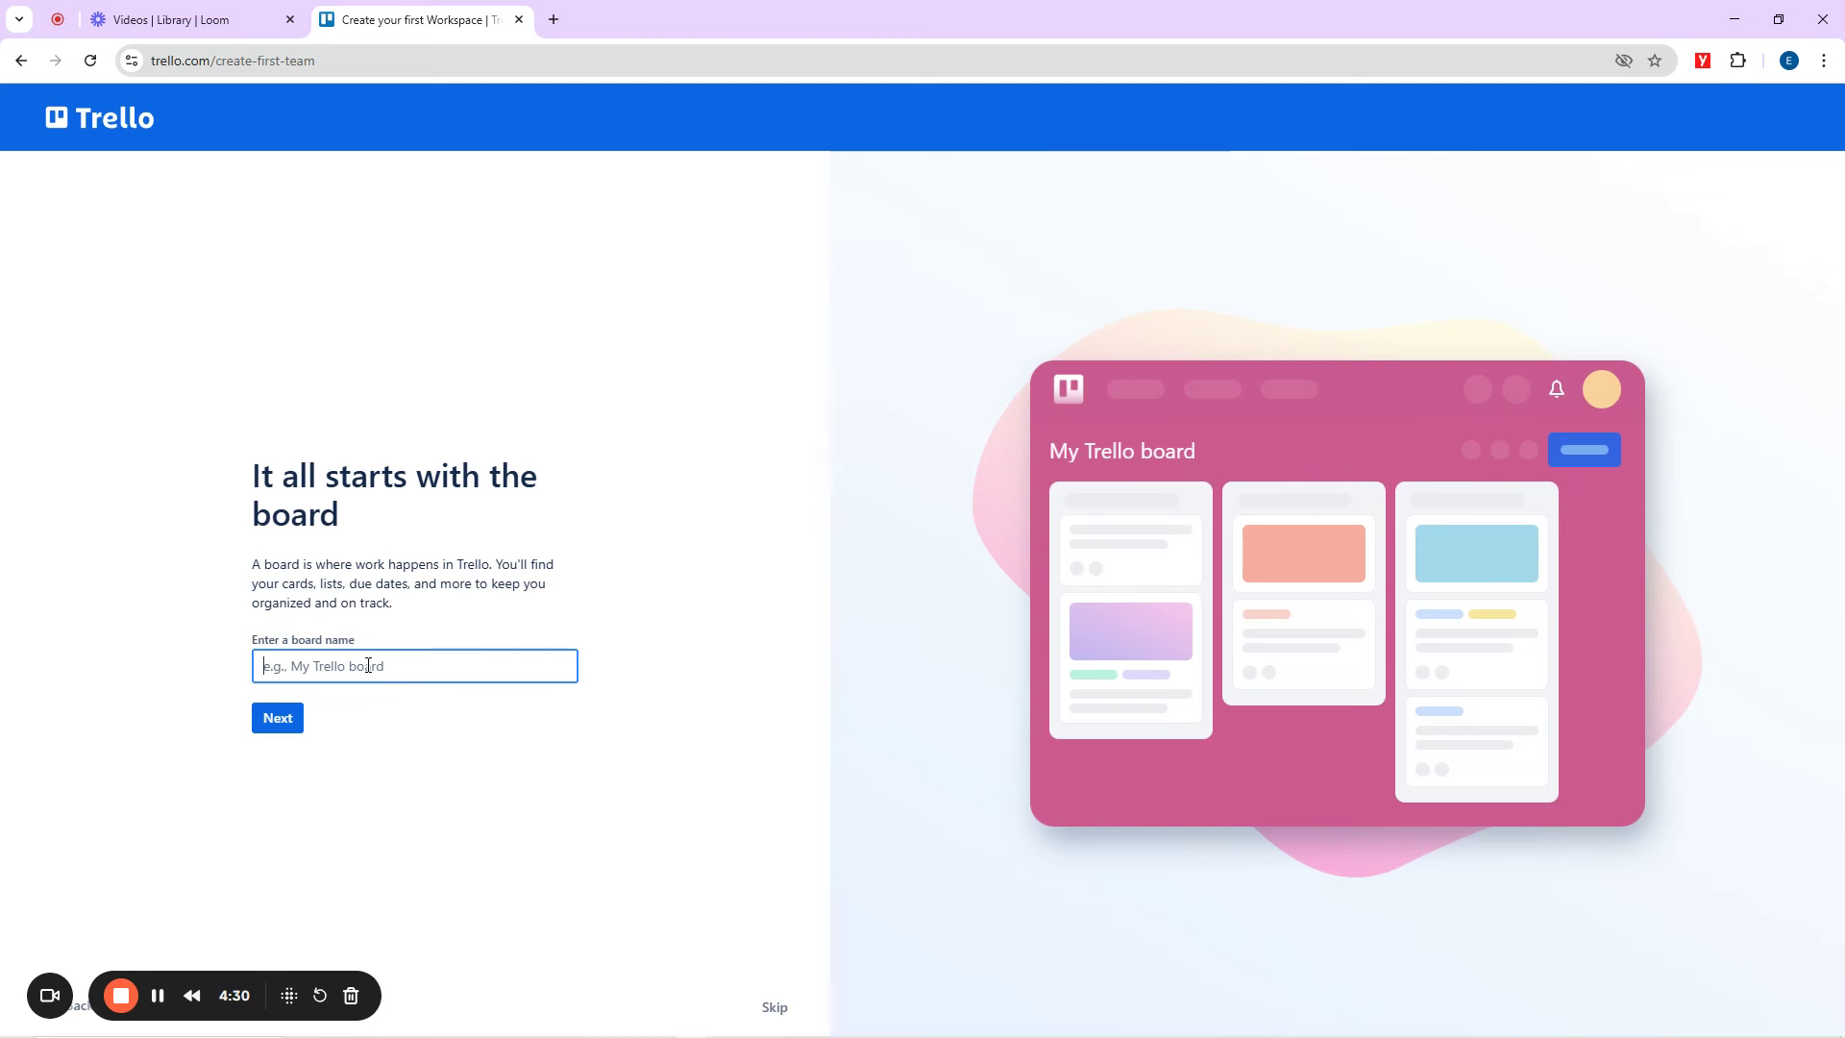
Name the first board "Christmas Trip" and continue to the list setup.
text(Christ)
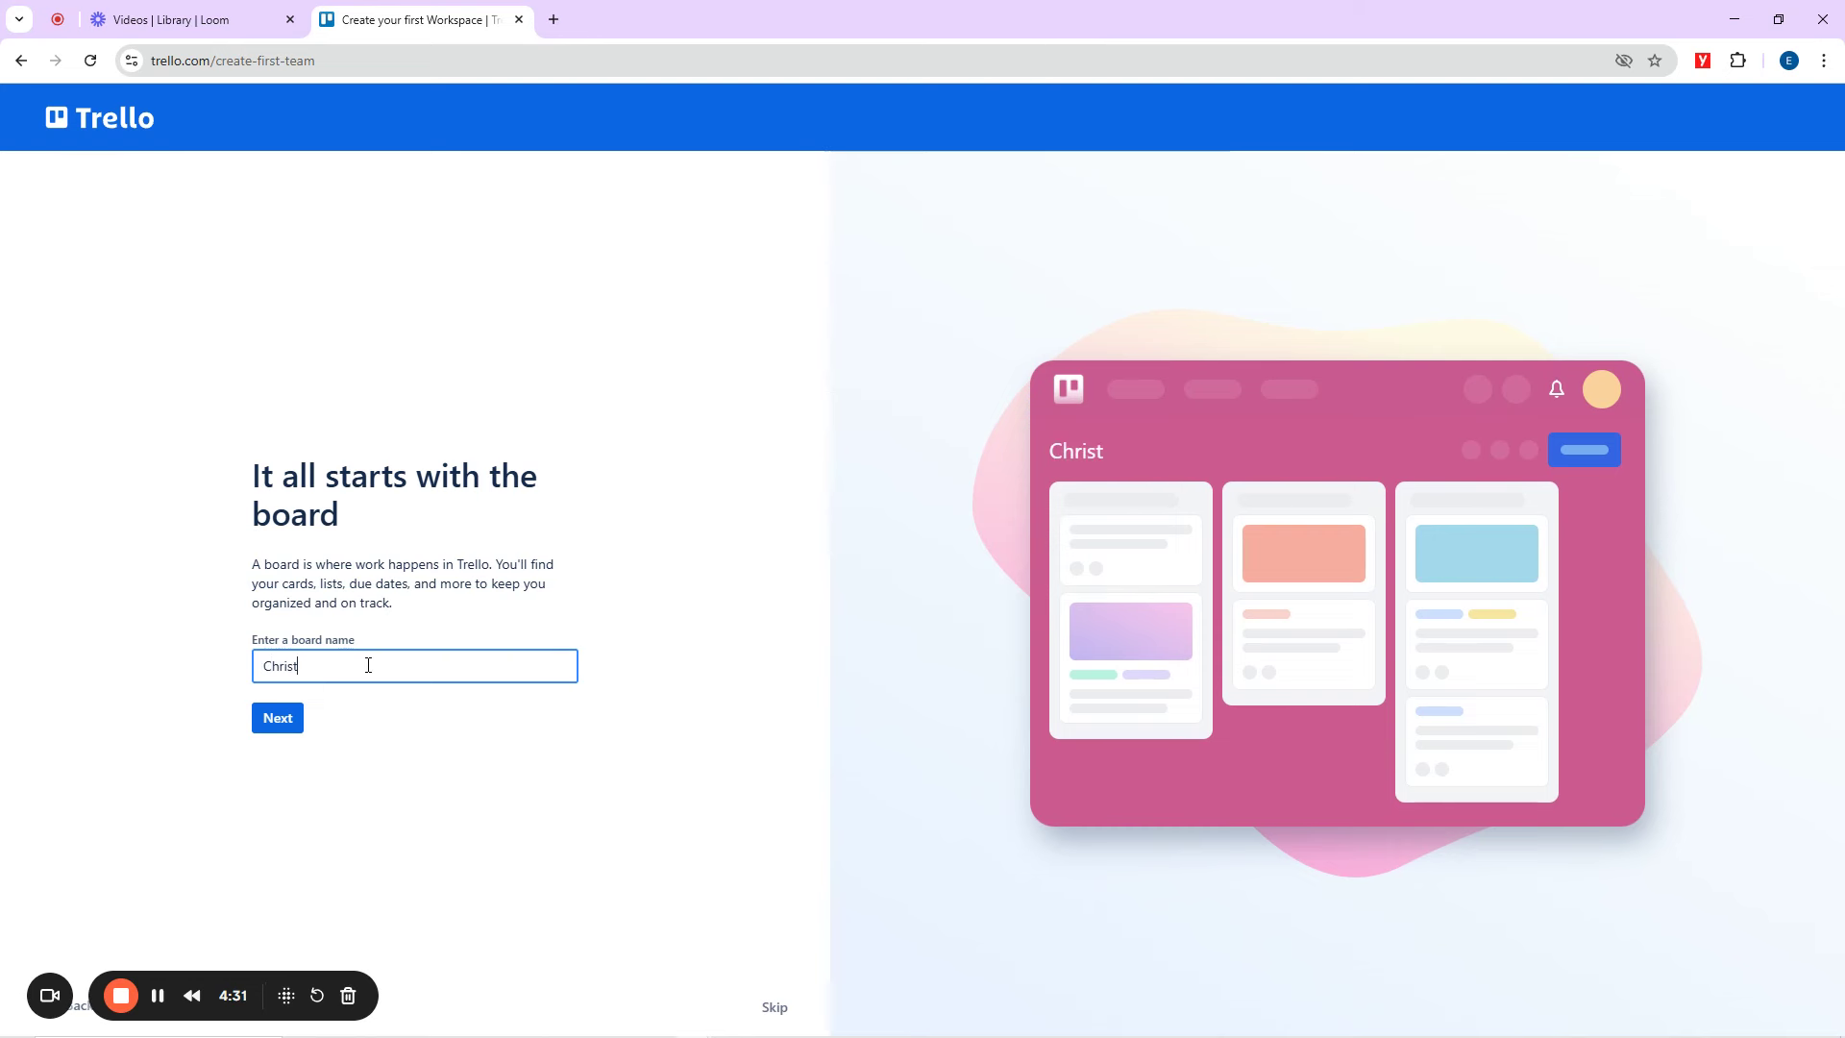
text(mas Tri)
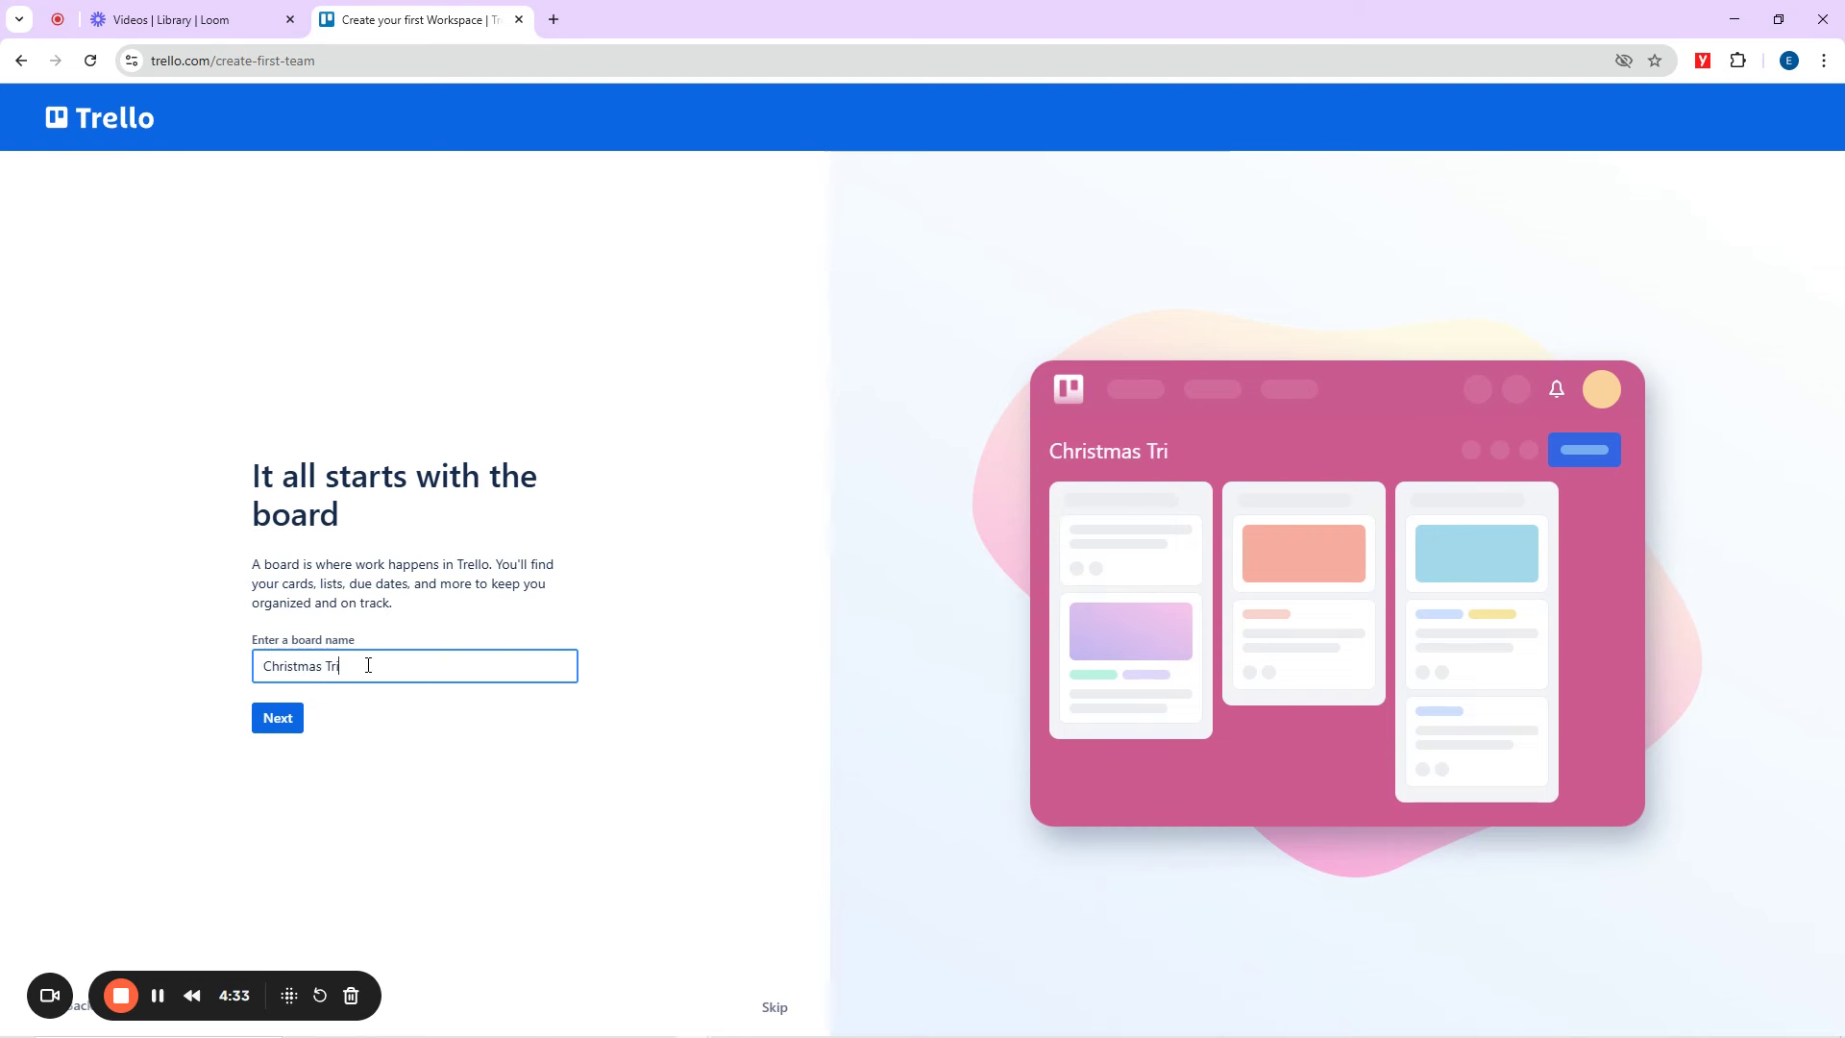
text(p)
drag(242, 494, 636, 706)
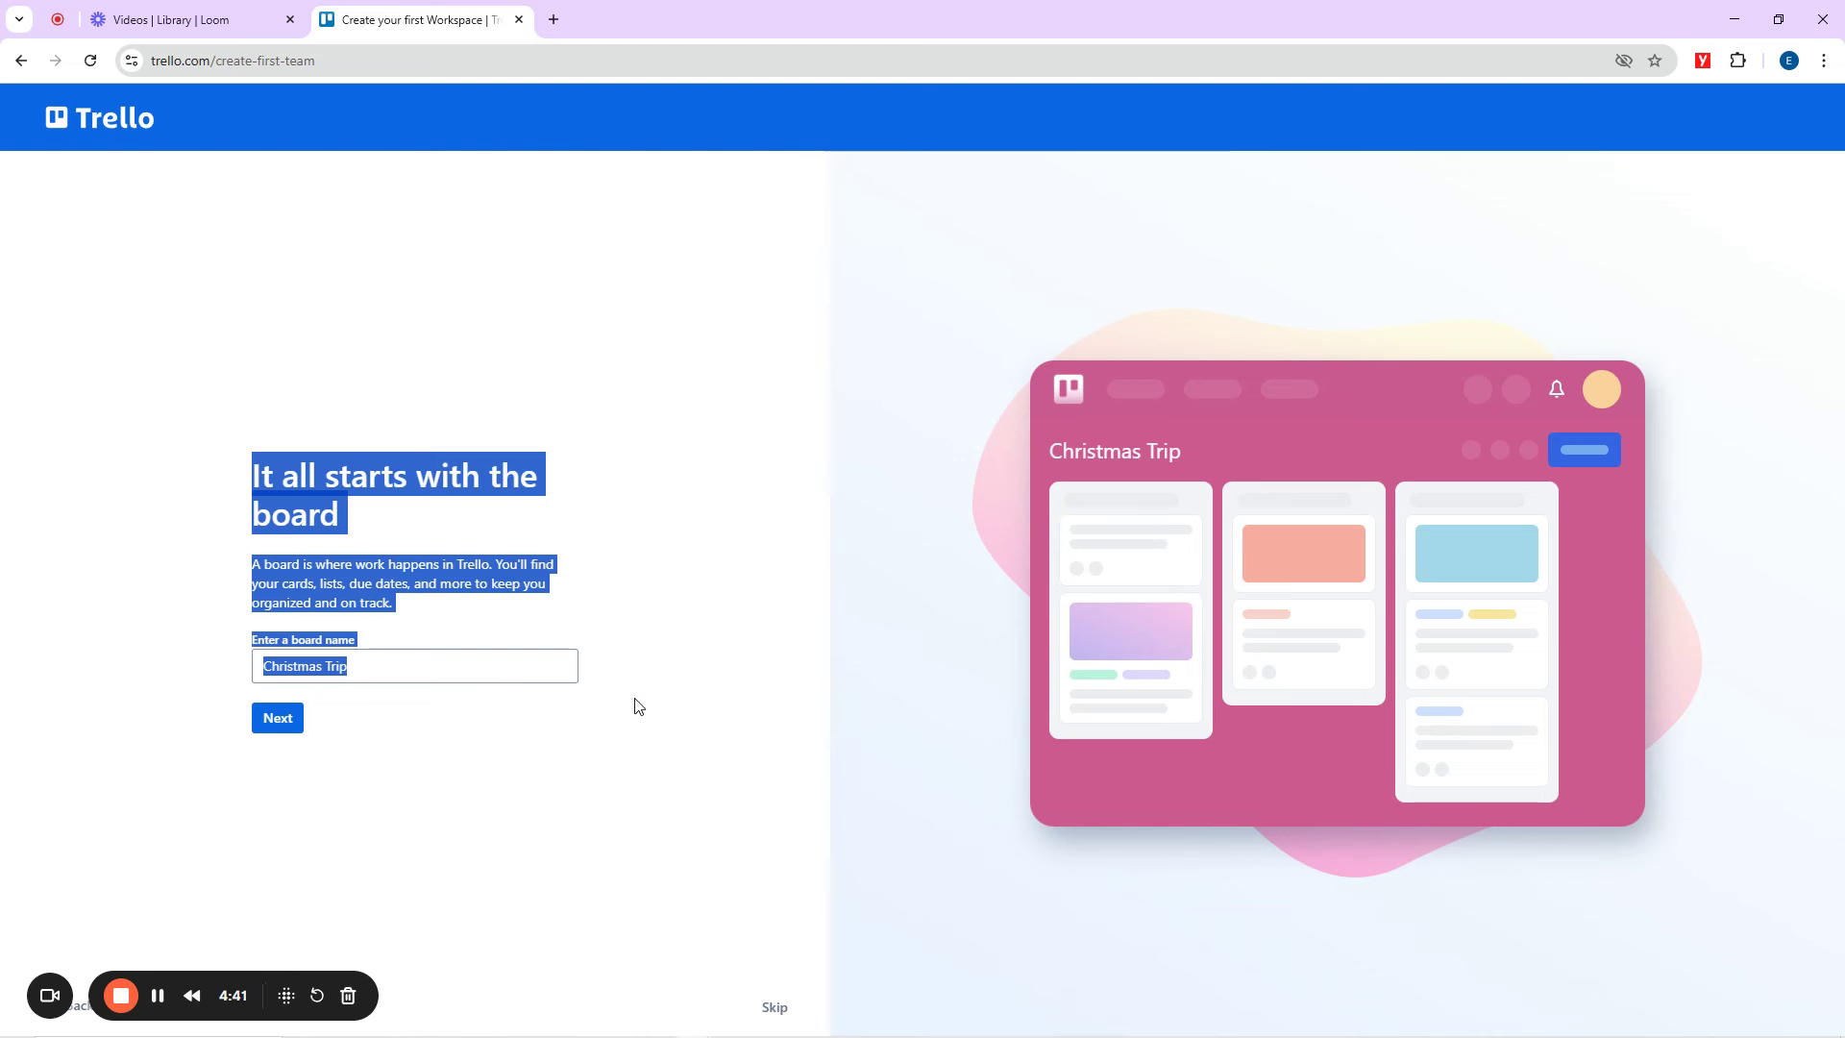
click(639, 615)
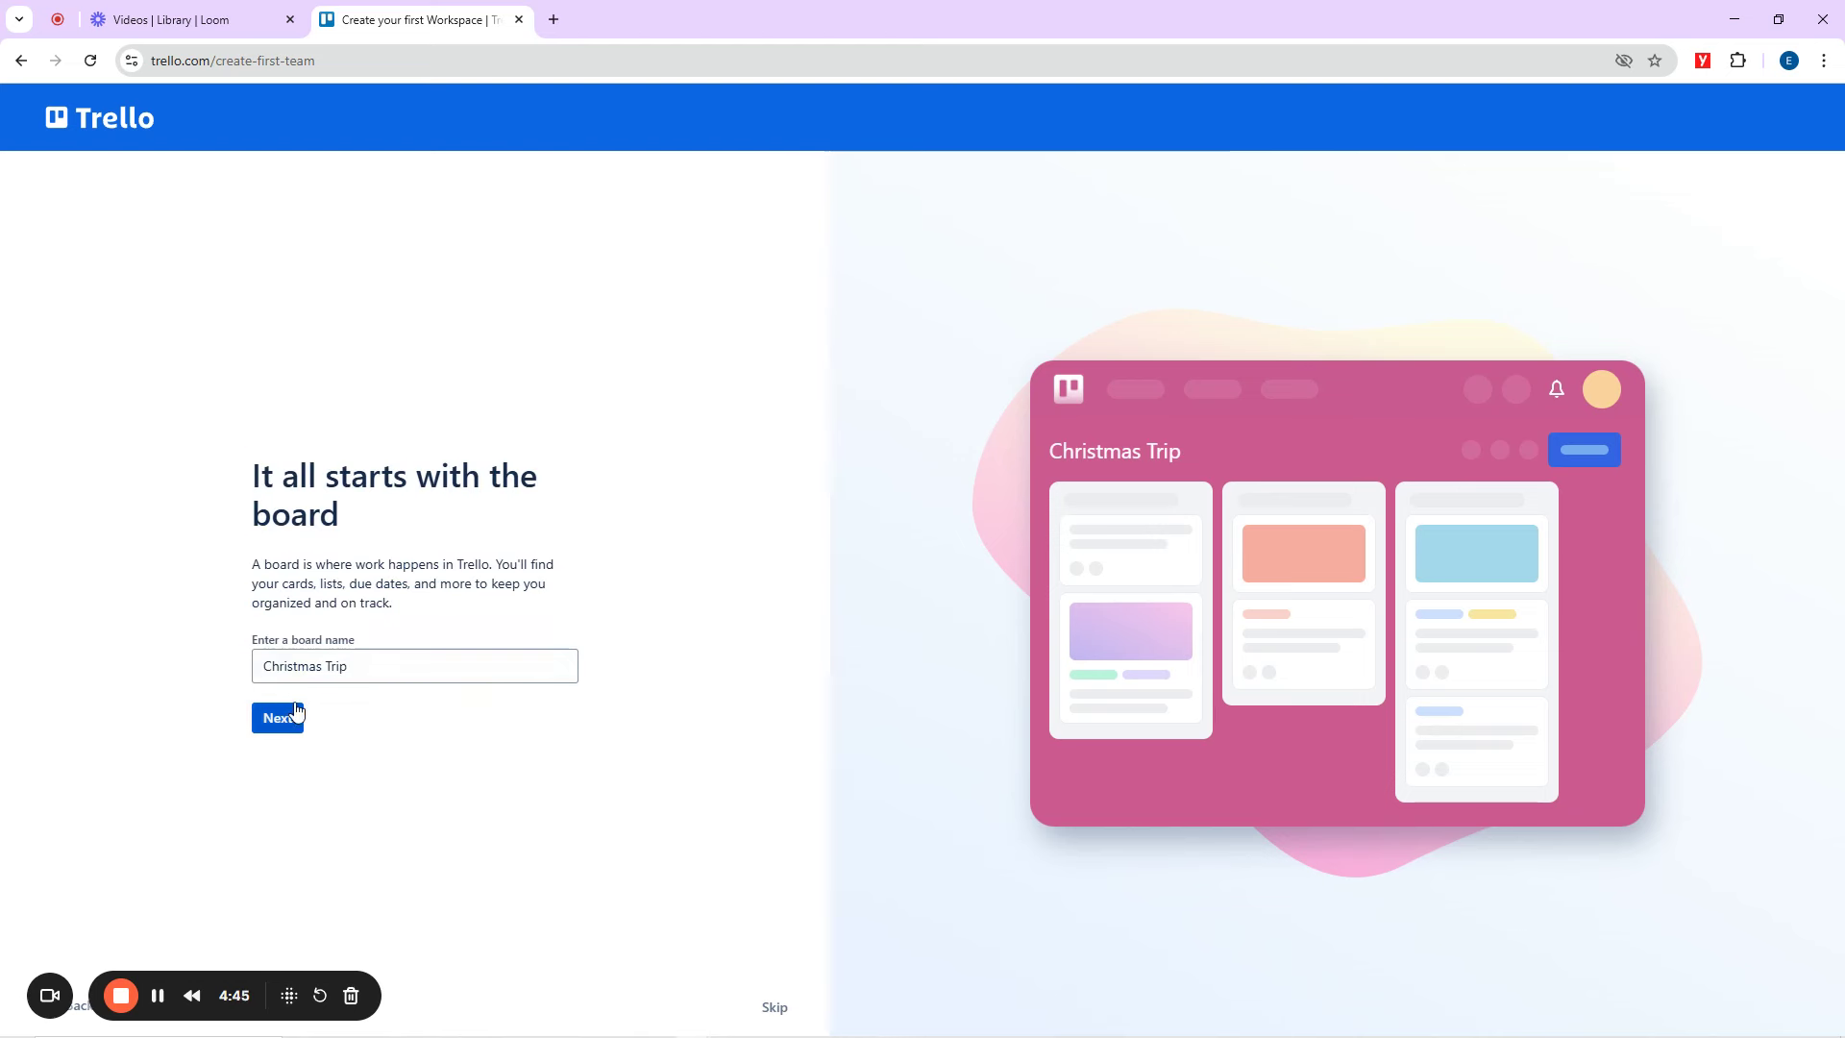
drag(347, 667, 259, 667)
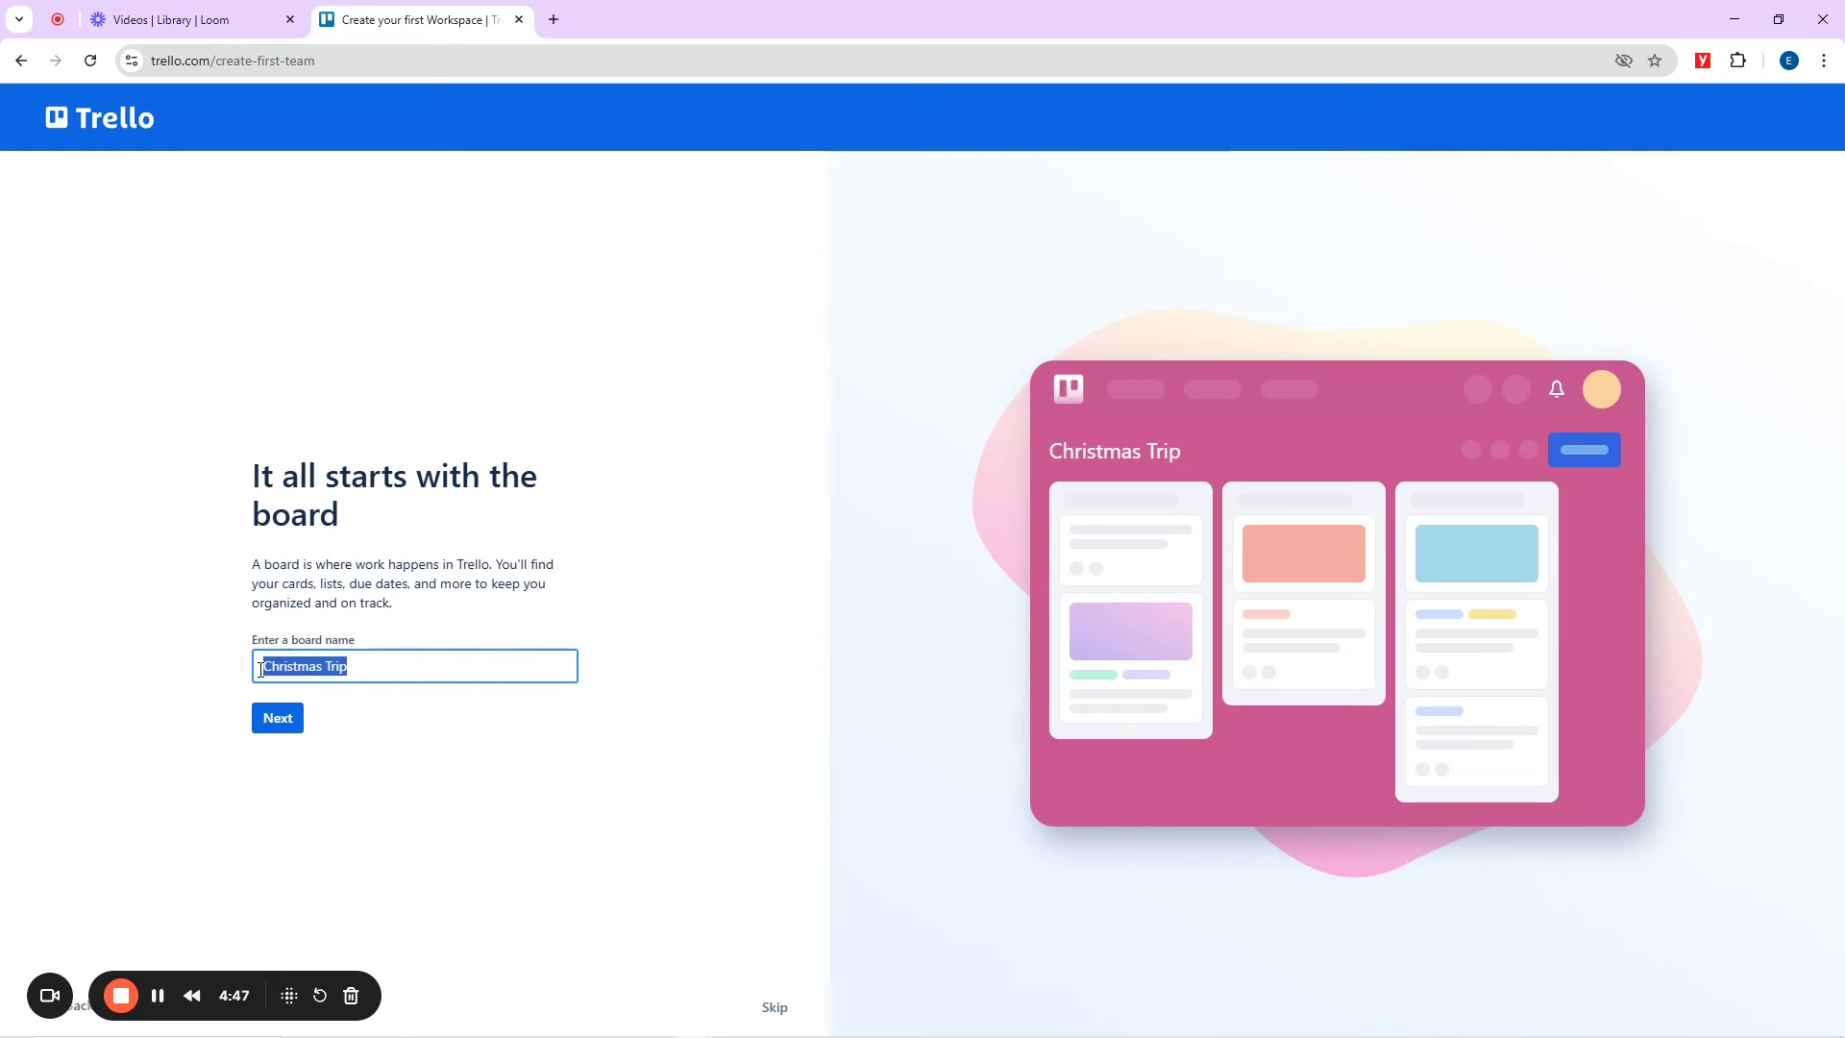
click(277, 723)
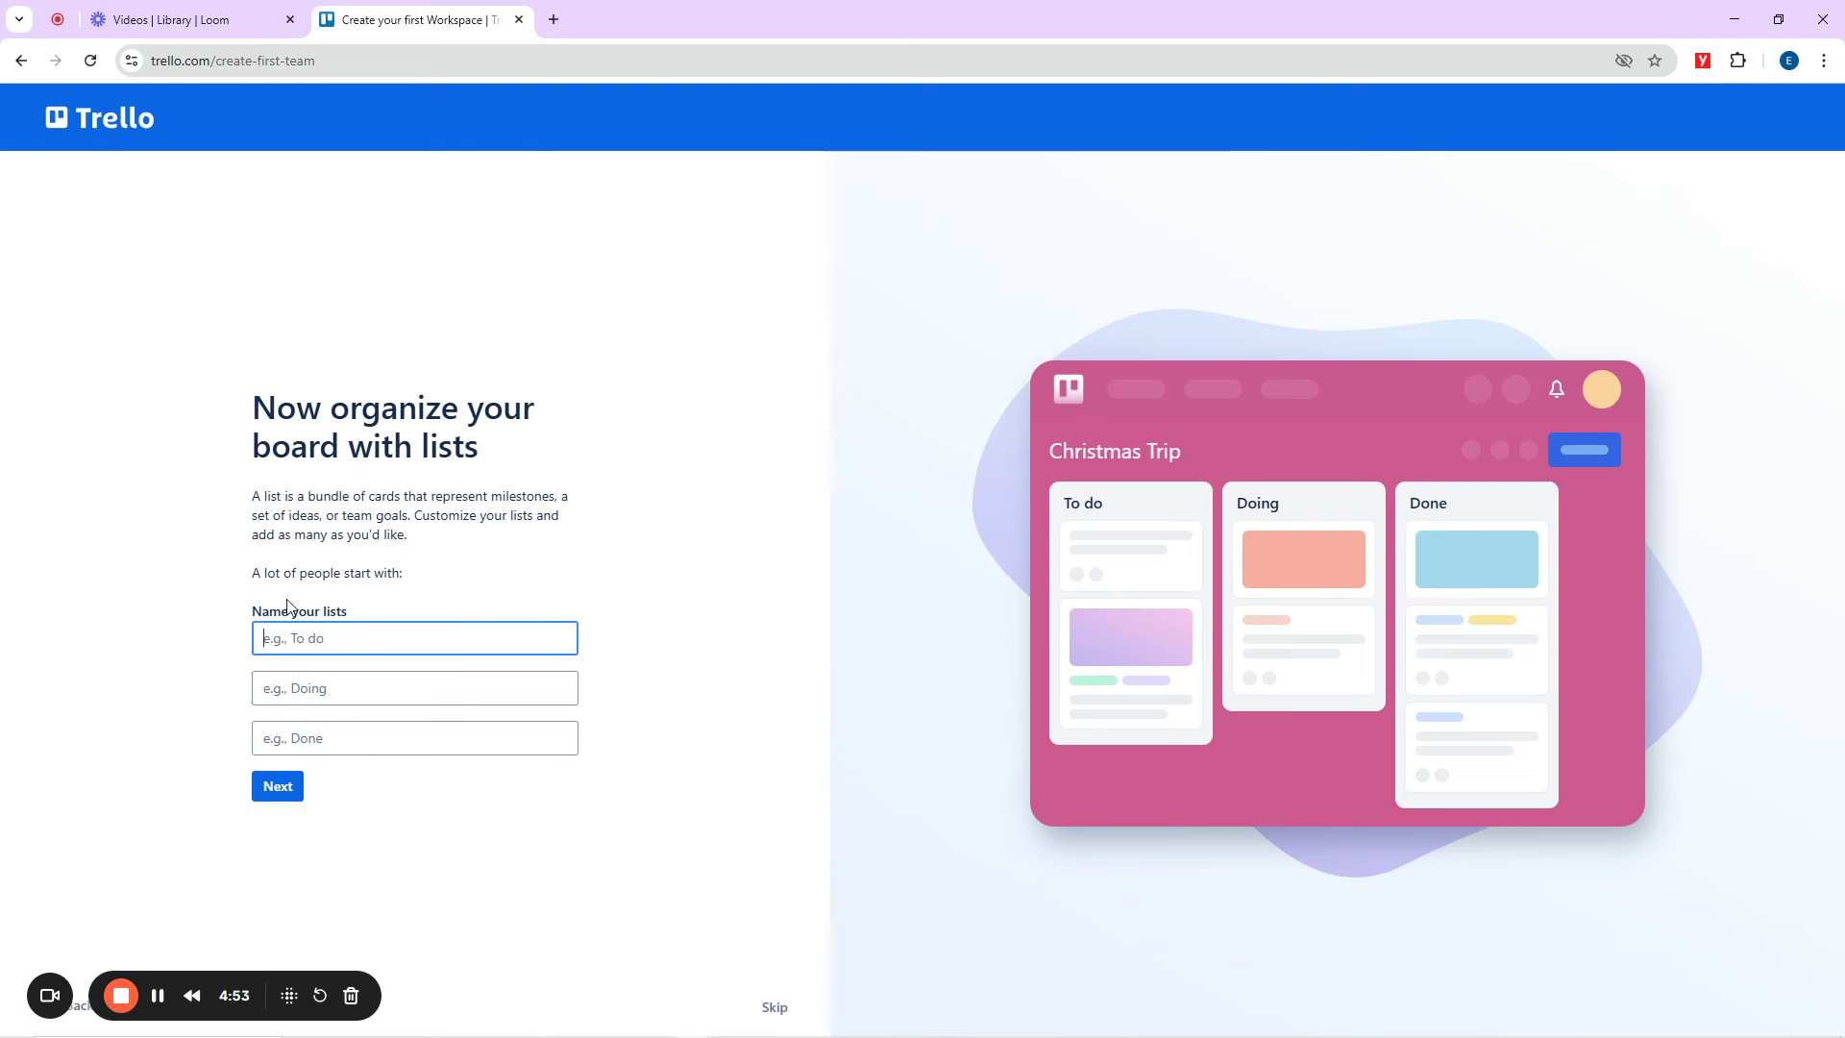
Examine how the board title and the three list name fields correspond to the headings in the board preview.
drag(253, 615, 379, 599)
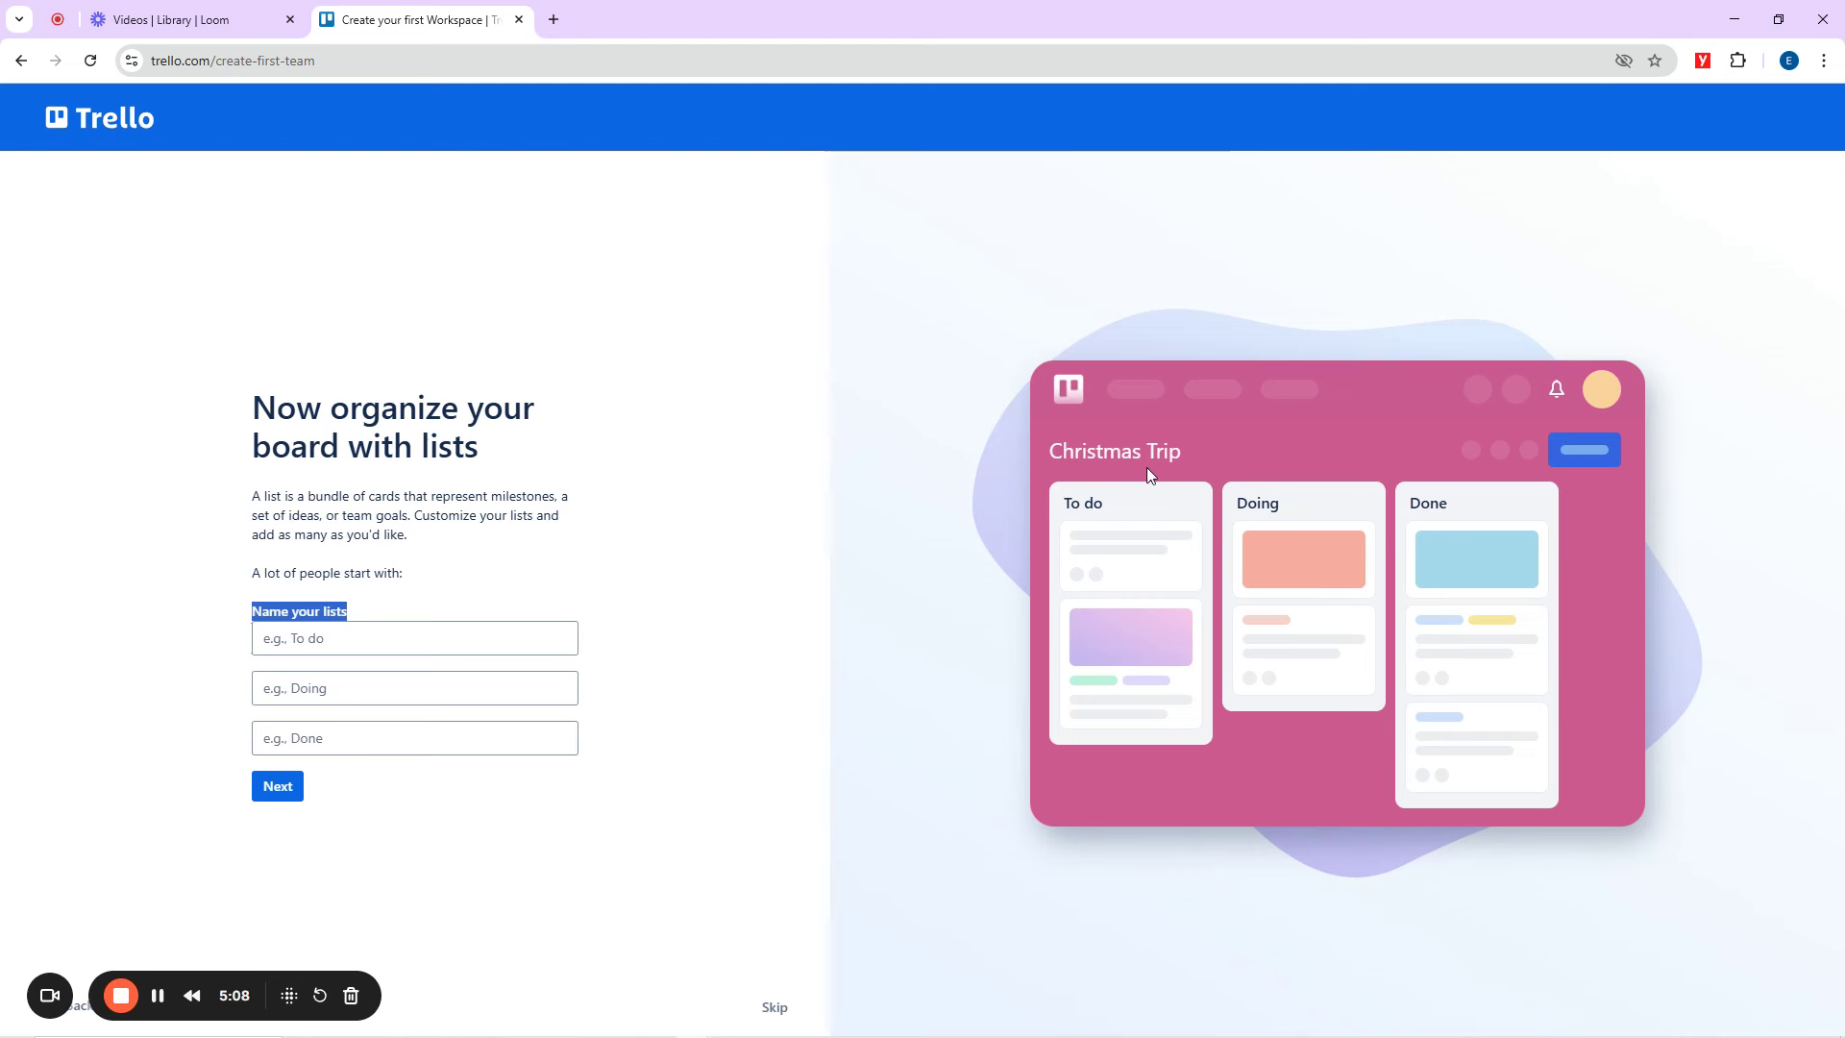
drag(1202, 454, 1034, 463)
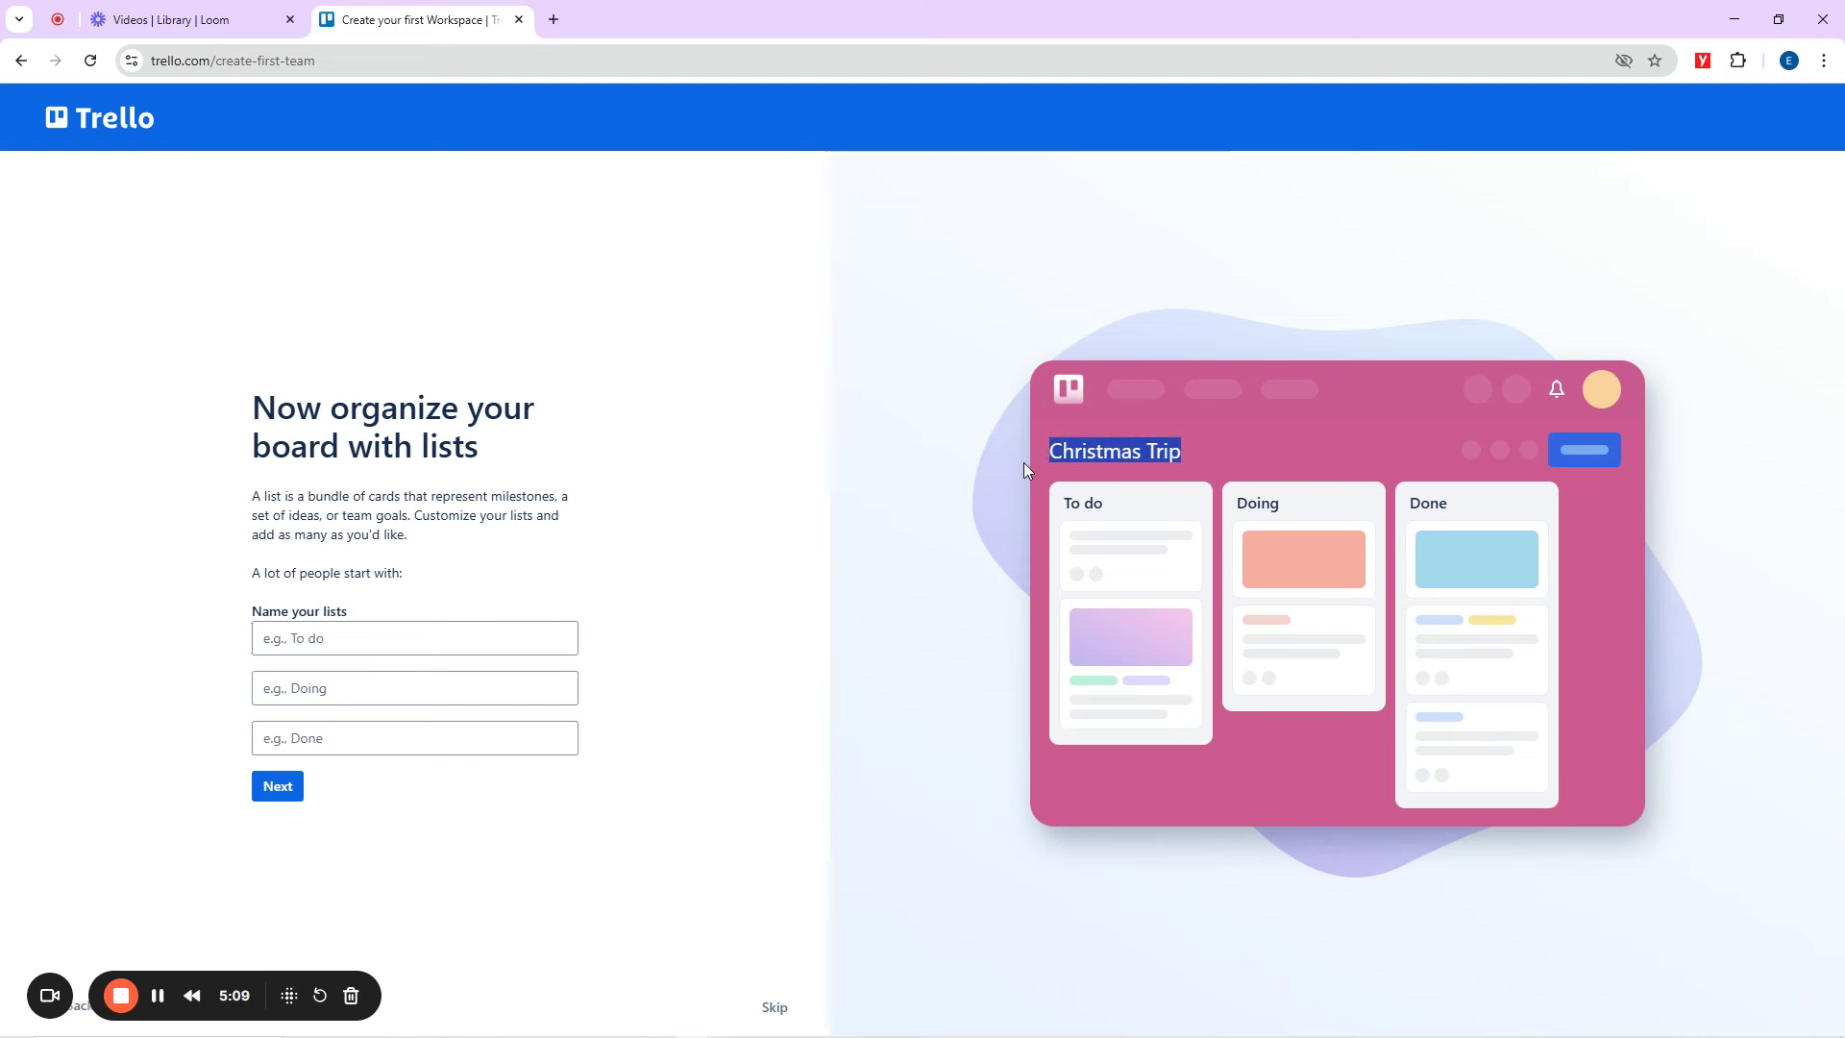
click(349, 640)
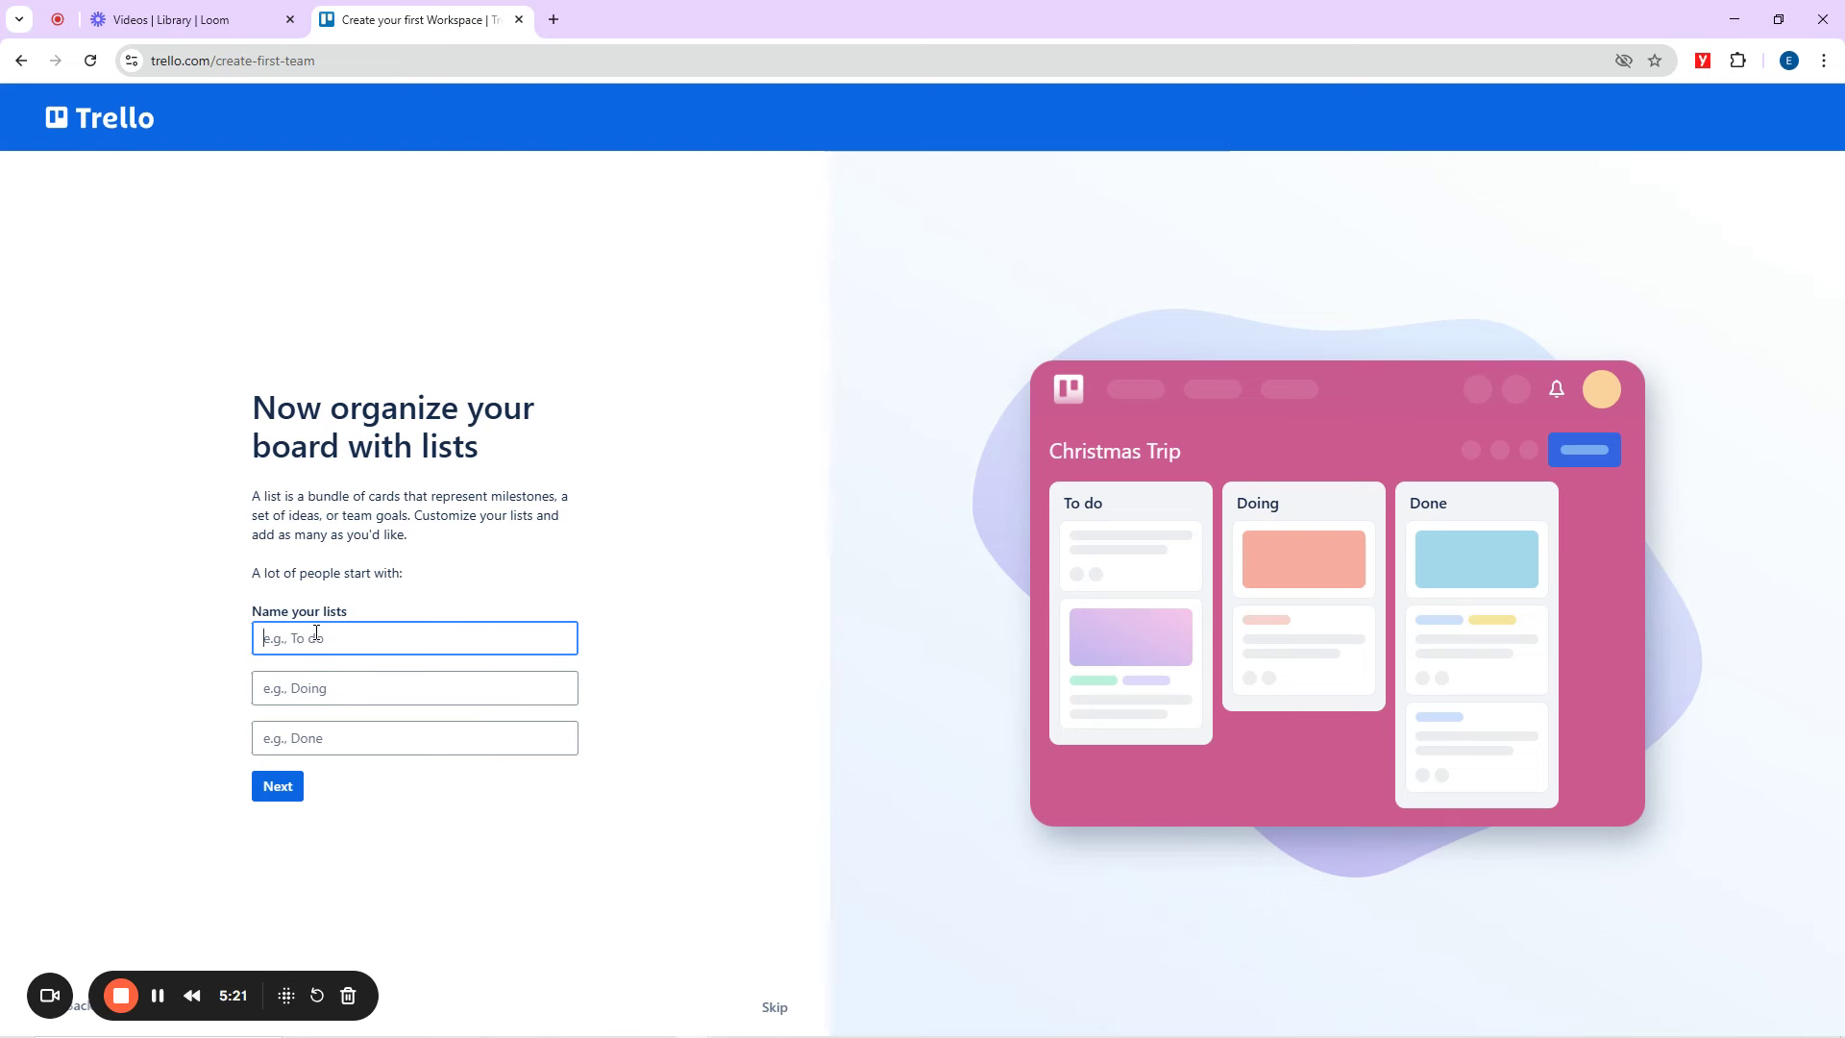
drag(1121, 508, 1065, 512)
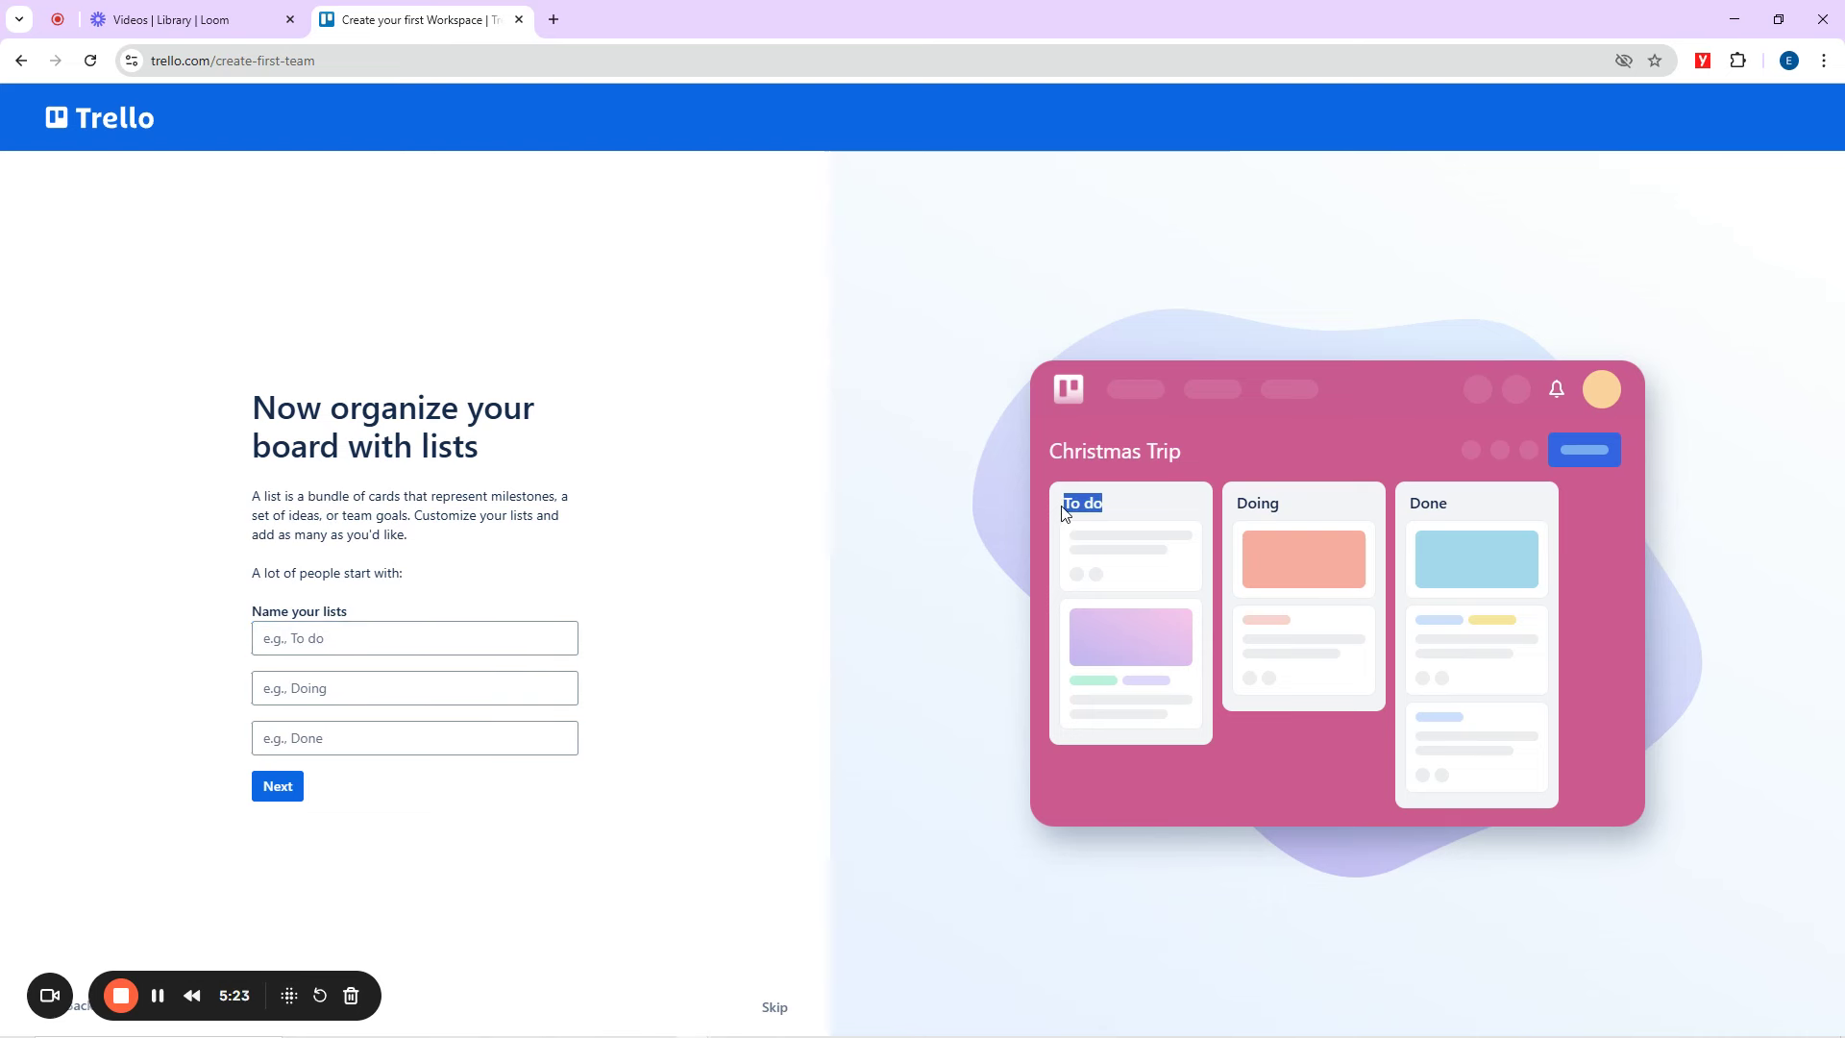
drag(1291, 508, 1236, 518)
click(346, 685)
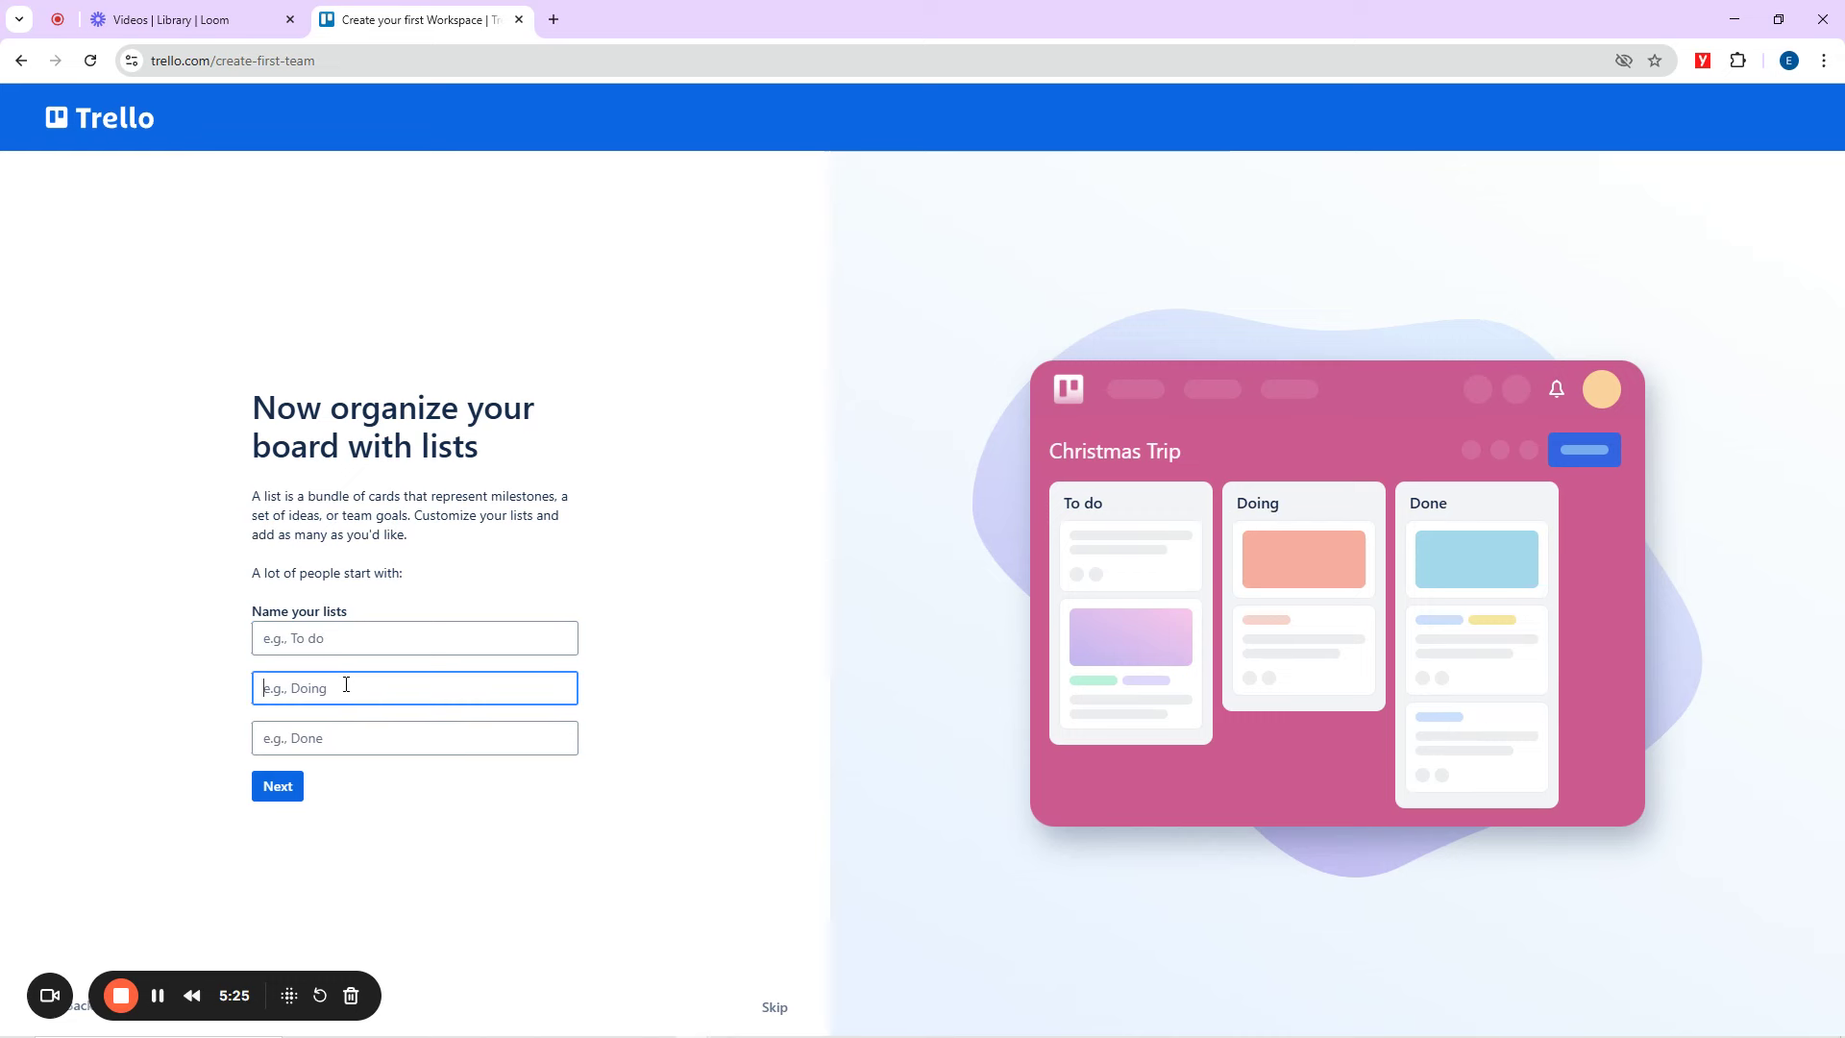
drag(1489, 507, 1399, 509)
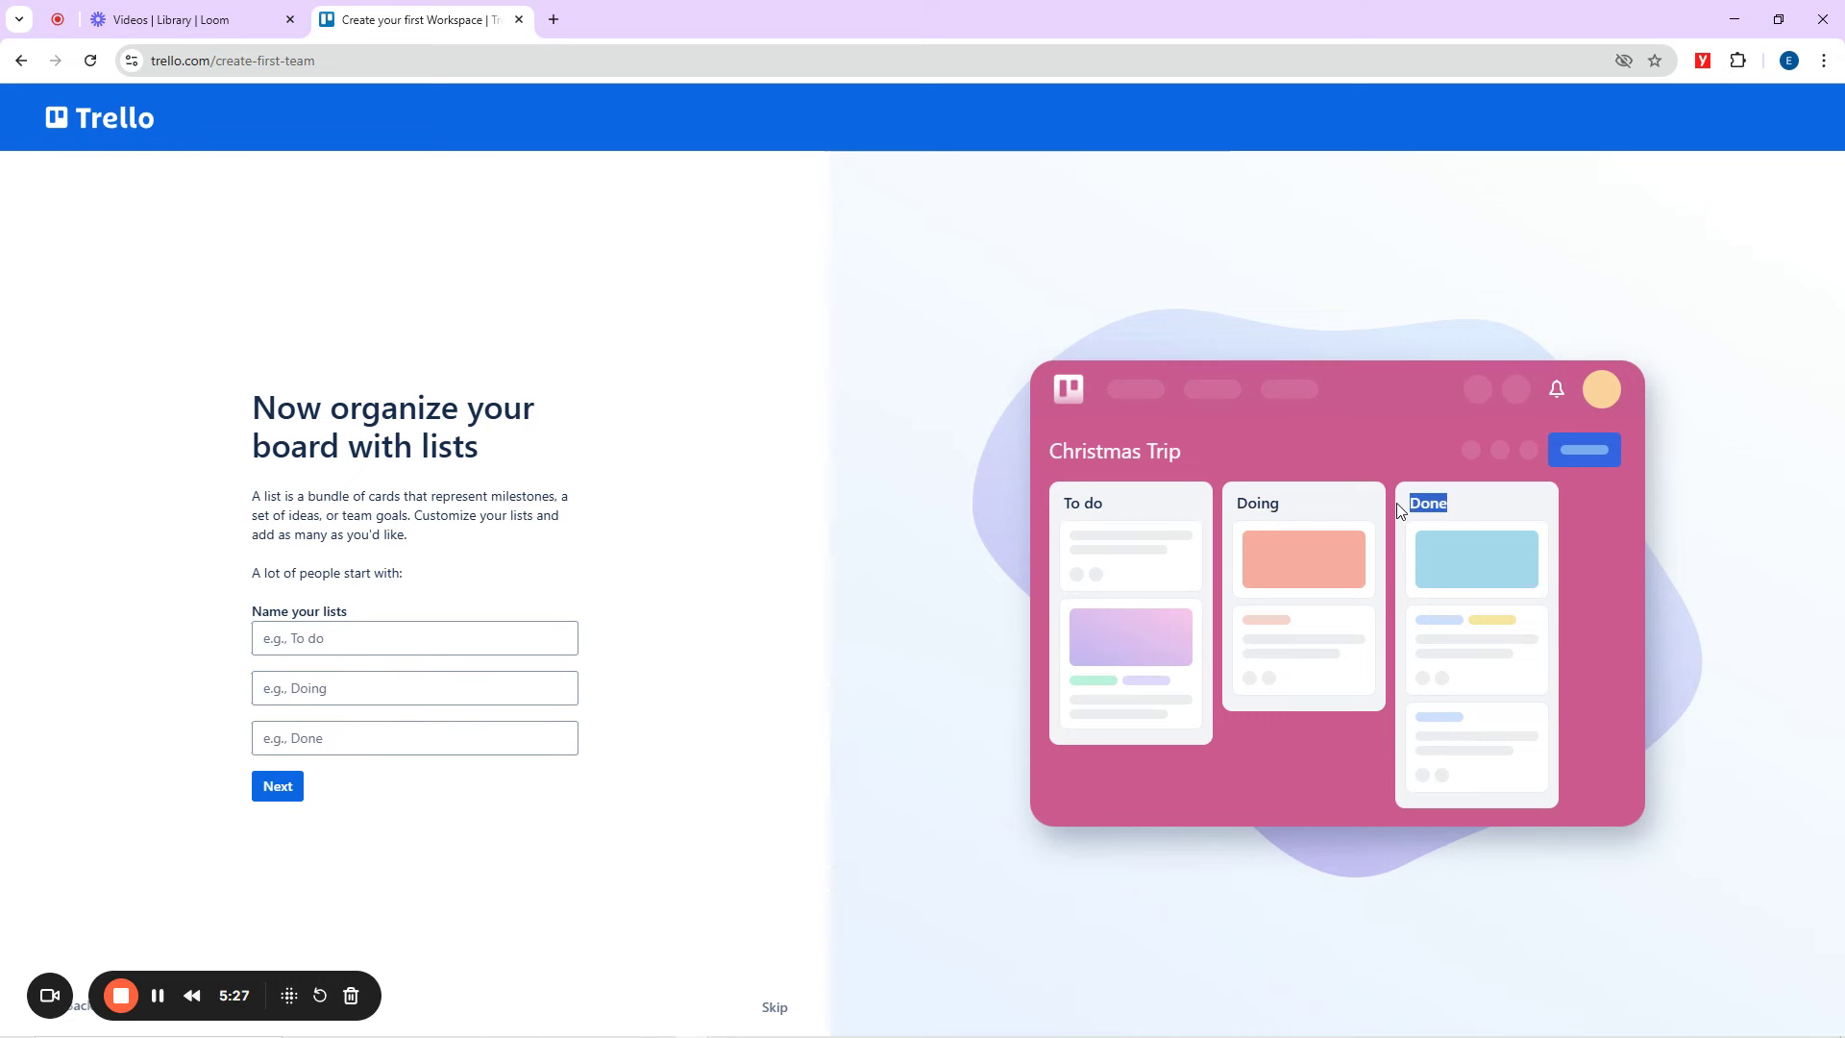
click(342, 741)
Name the board's three lists "To do", "In Progress" and "Complete" and continue to the card setup.
click(334, 636)
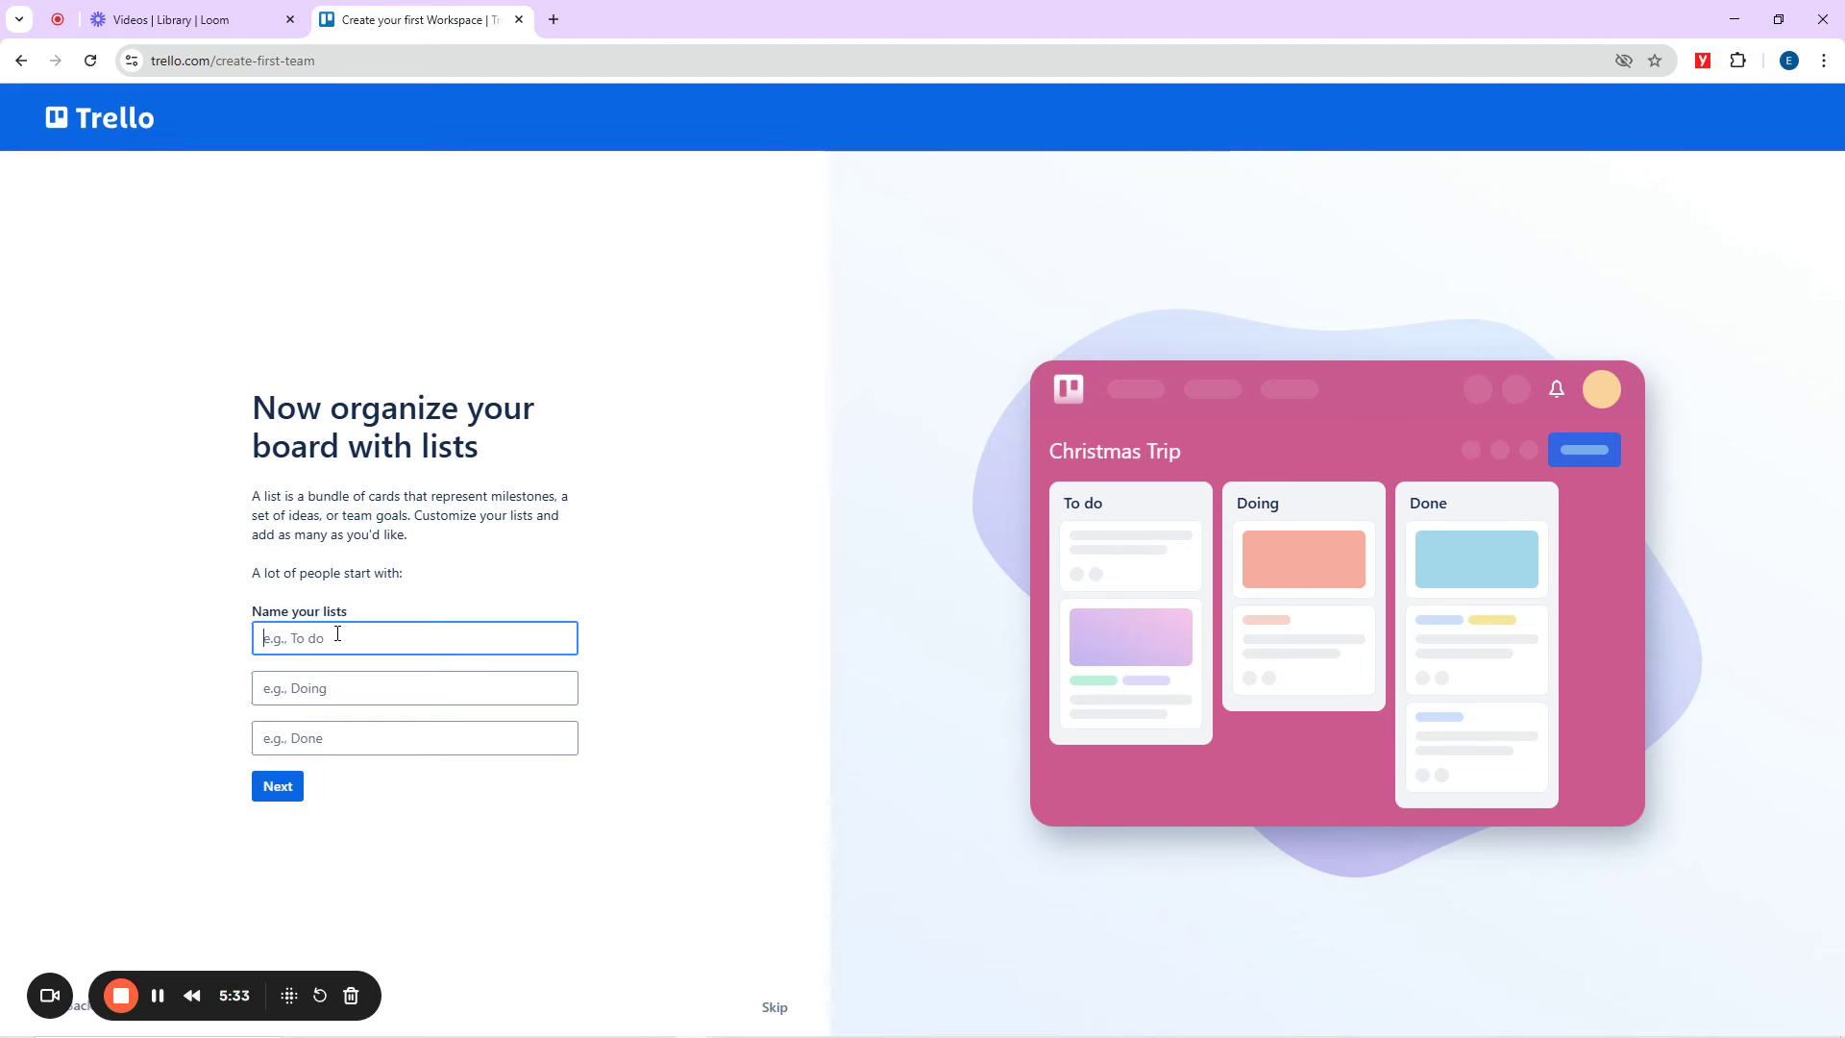
text(To do)
key(BackSpace)
key(BackSpace)
text(do)
click(307, 683)
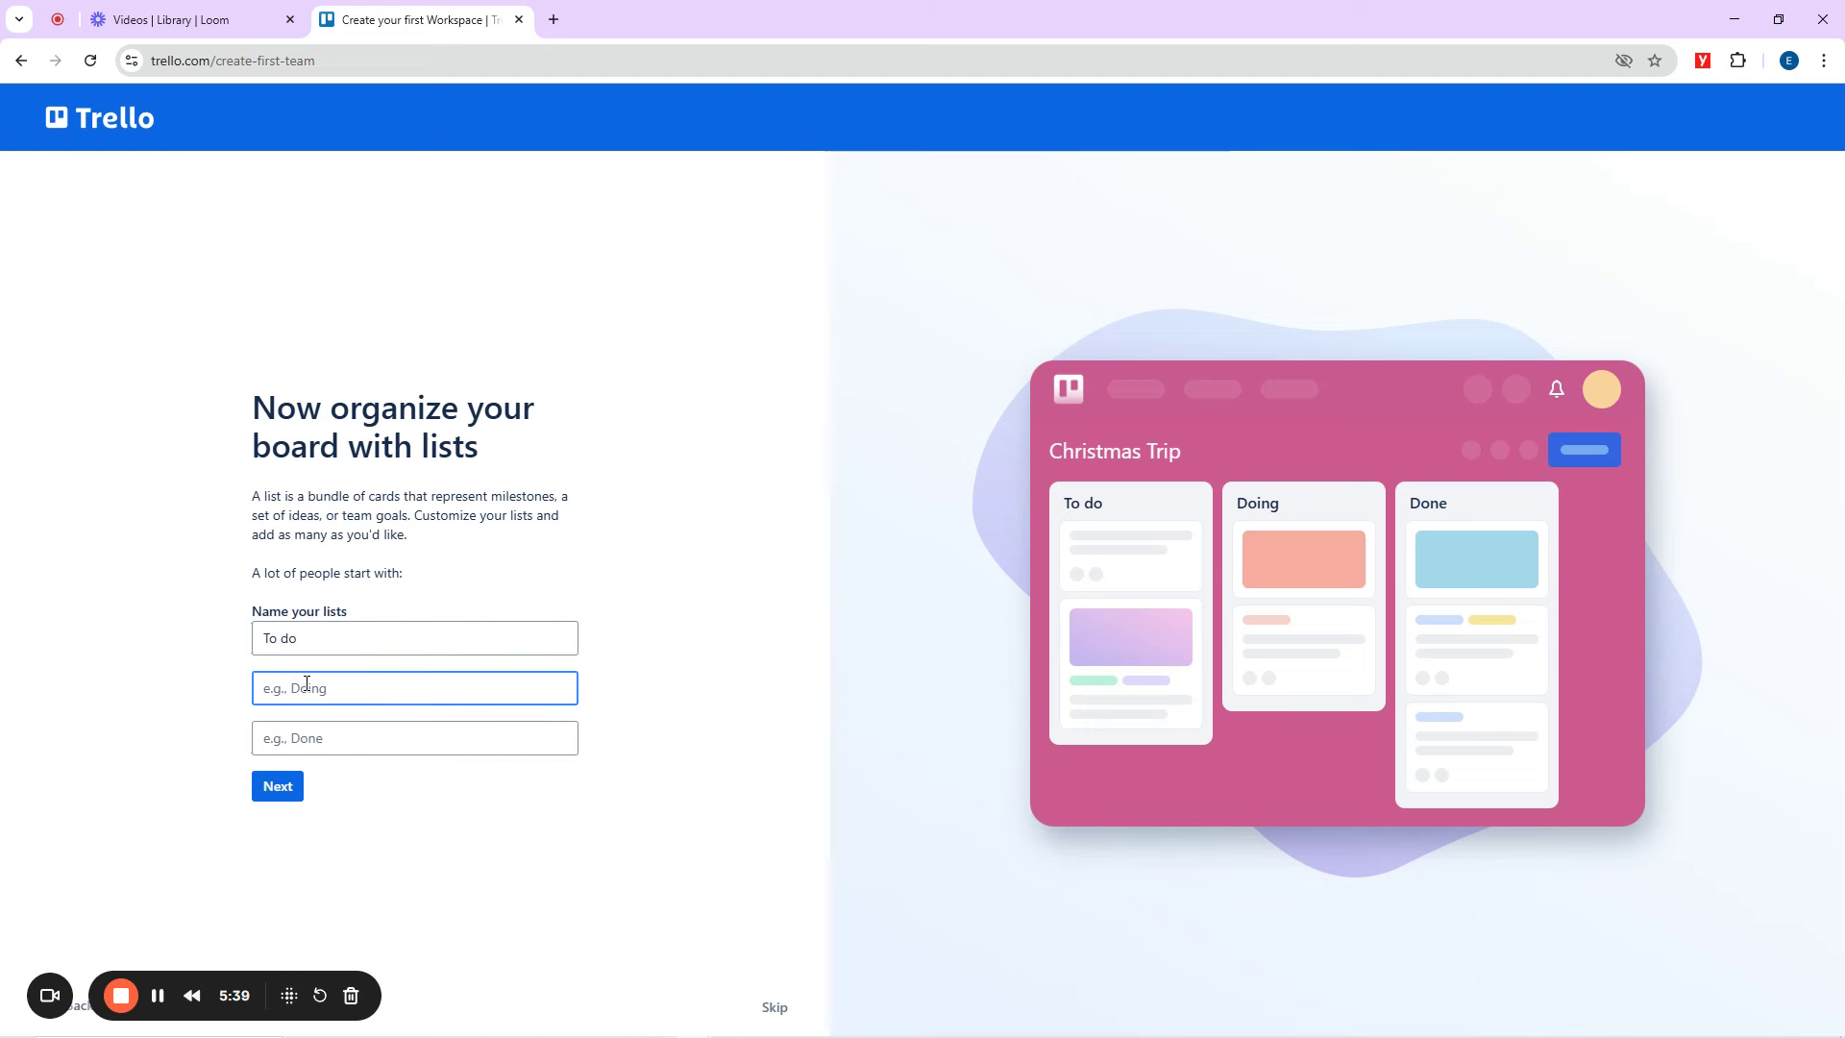
text(In )
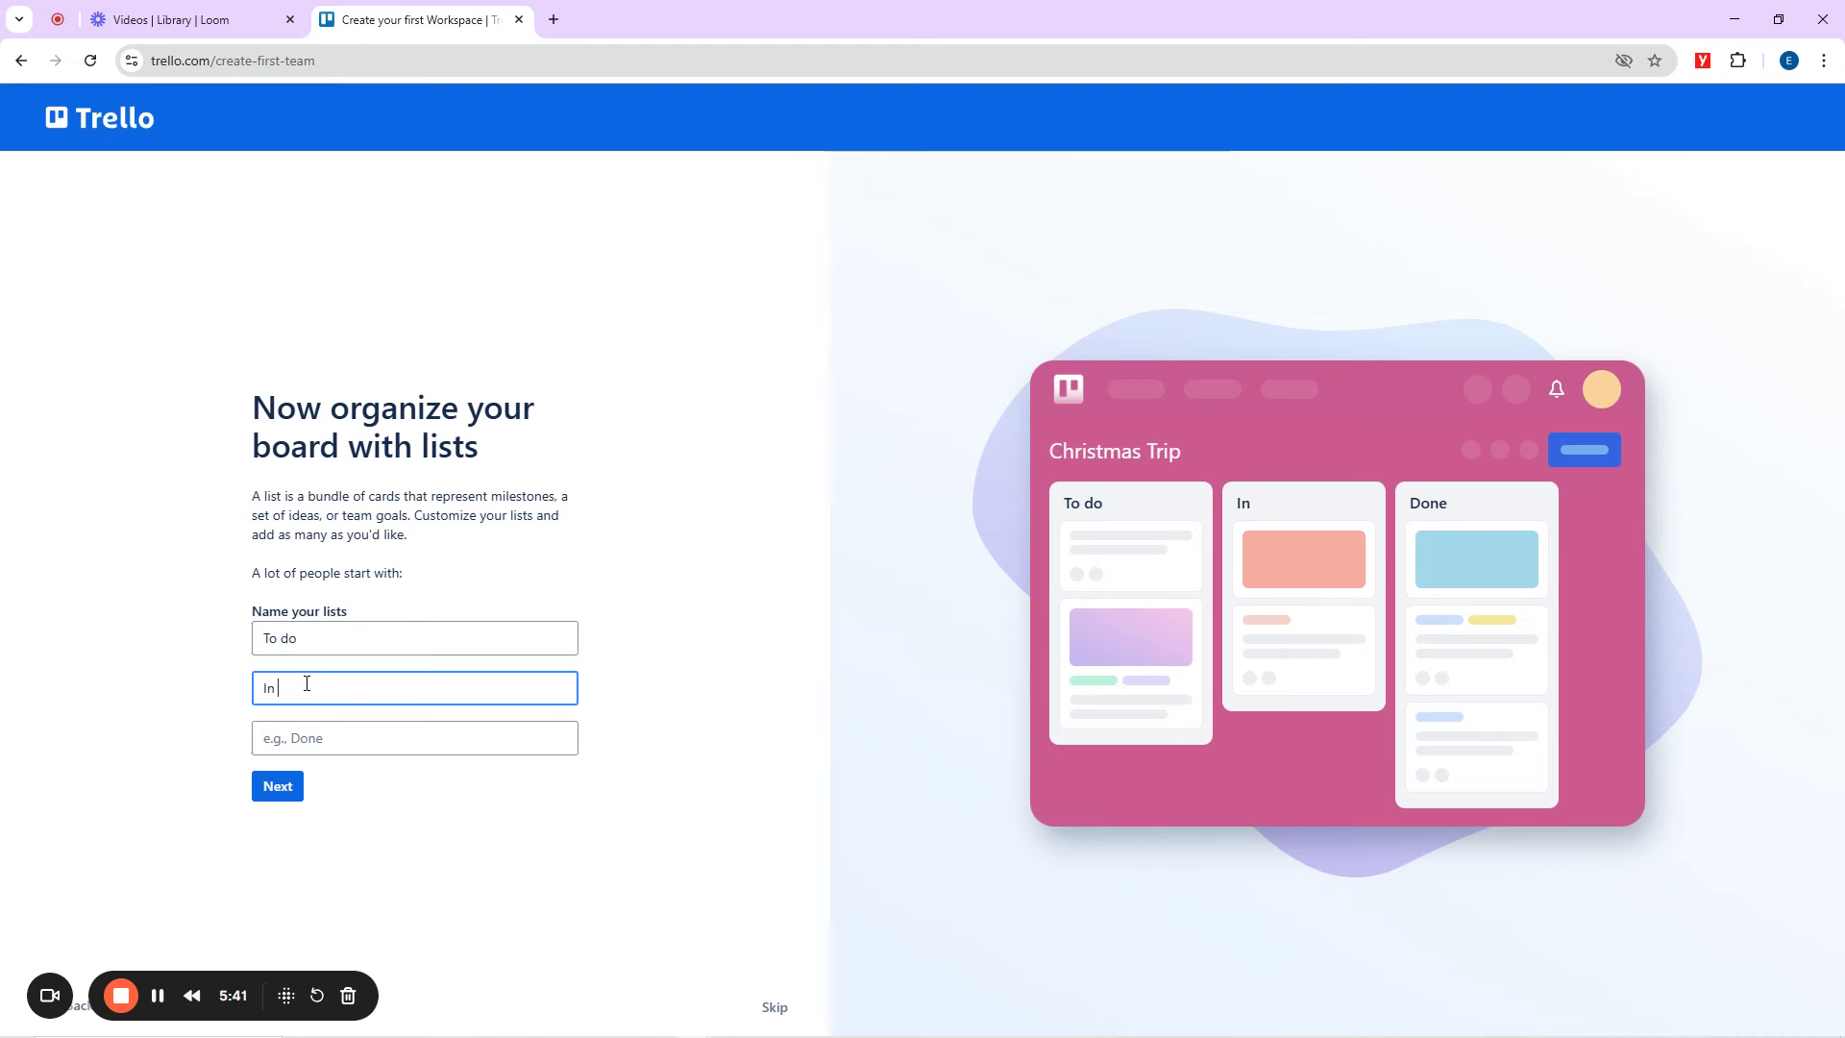
text(Progress)
key(Tab)
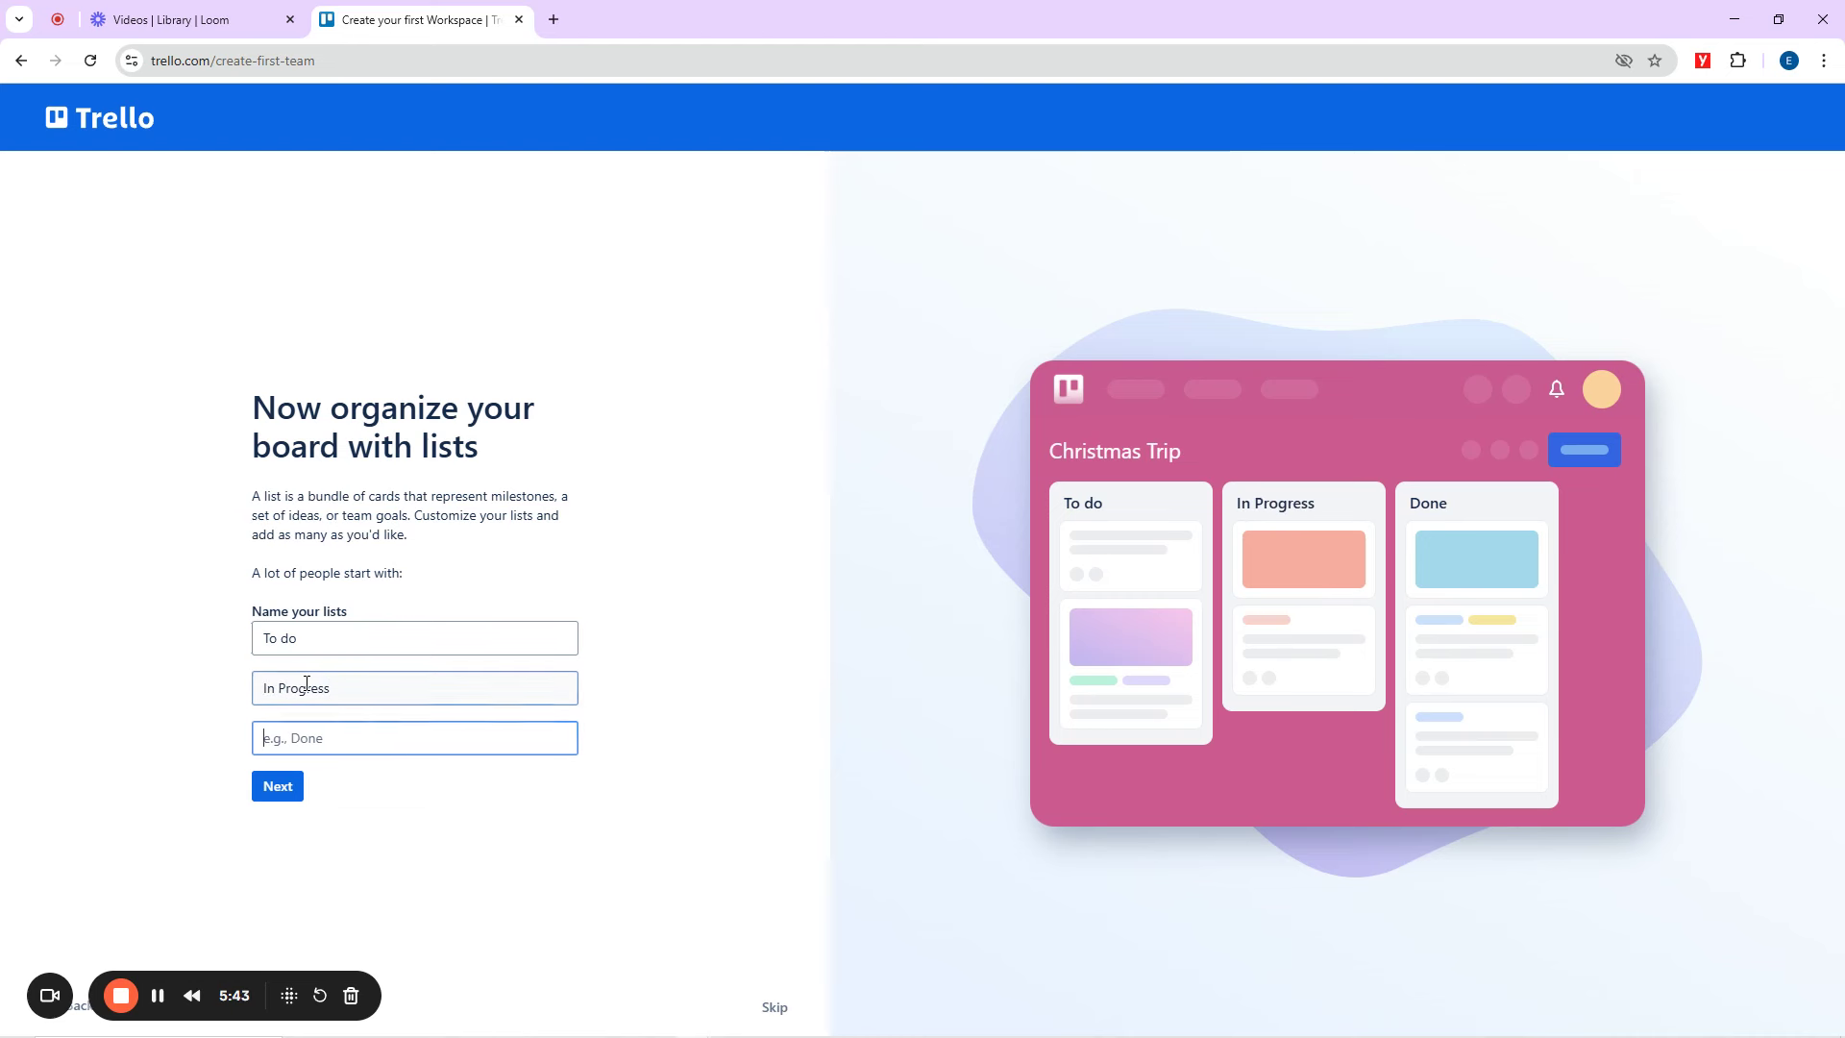
text(Complete)
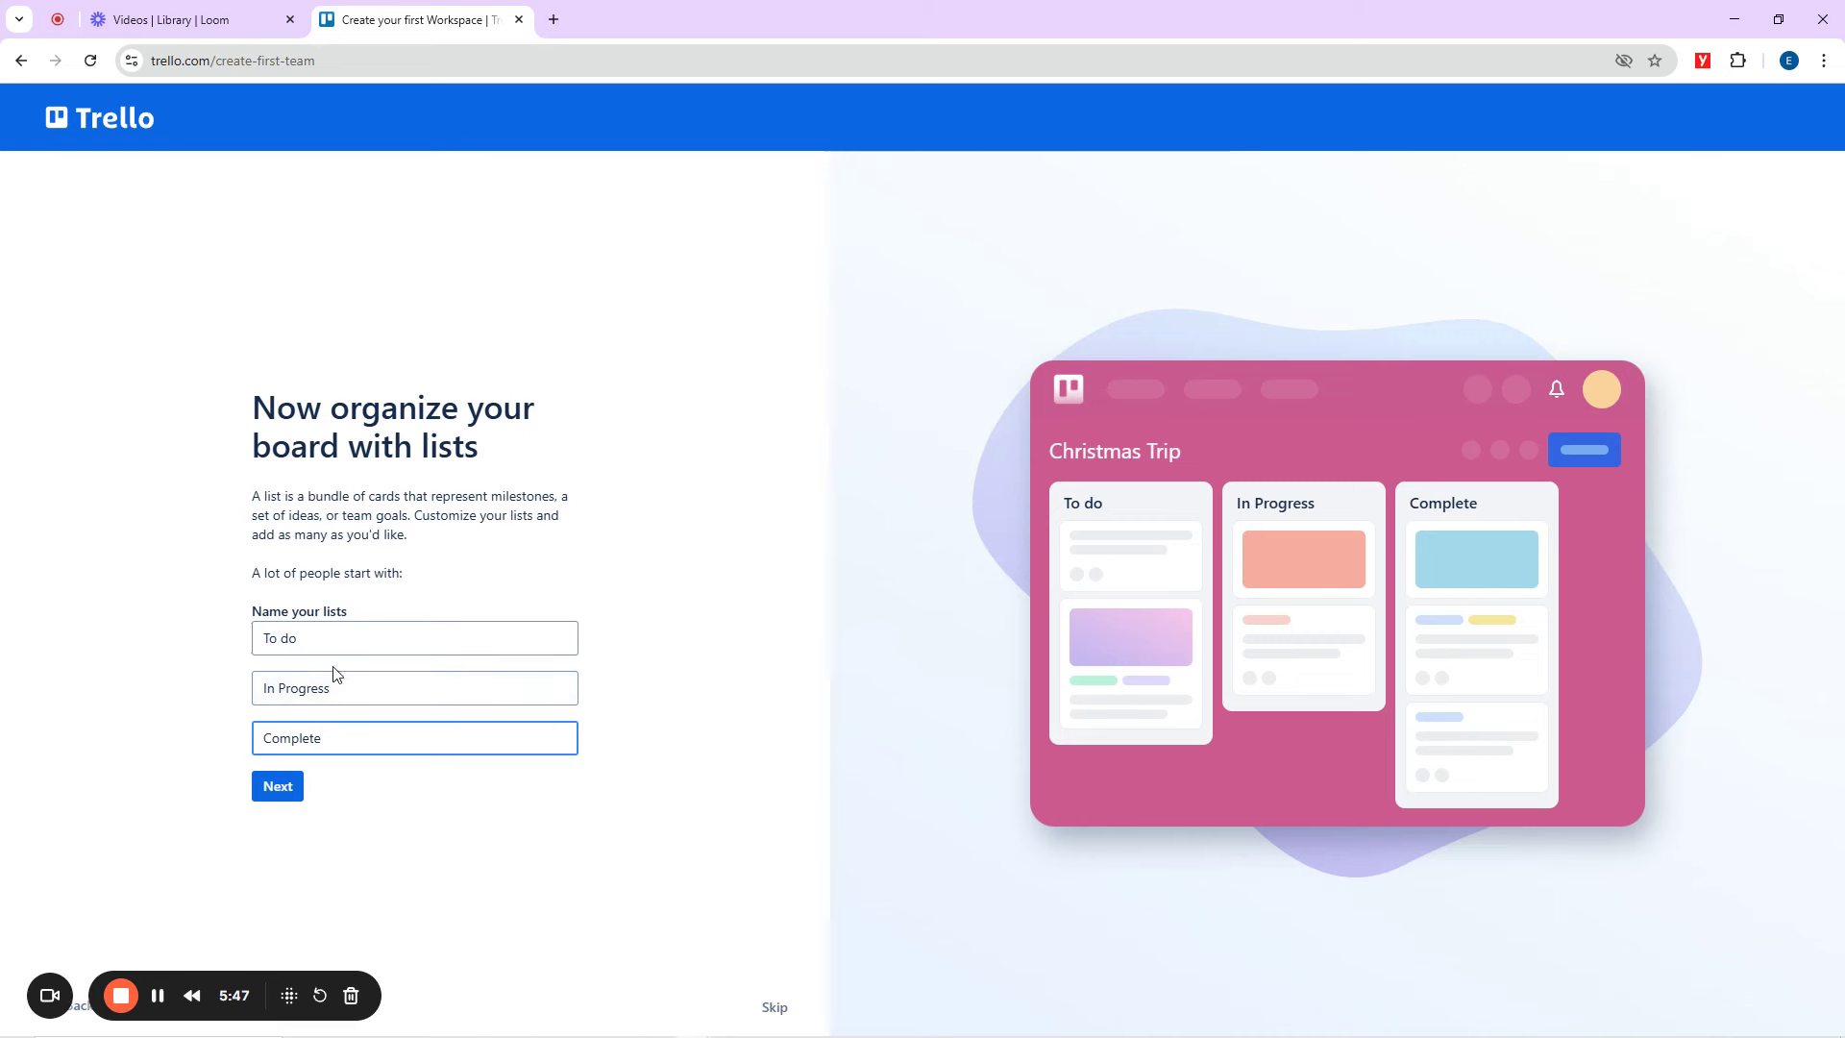
click(283, 787)
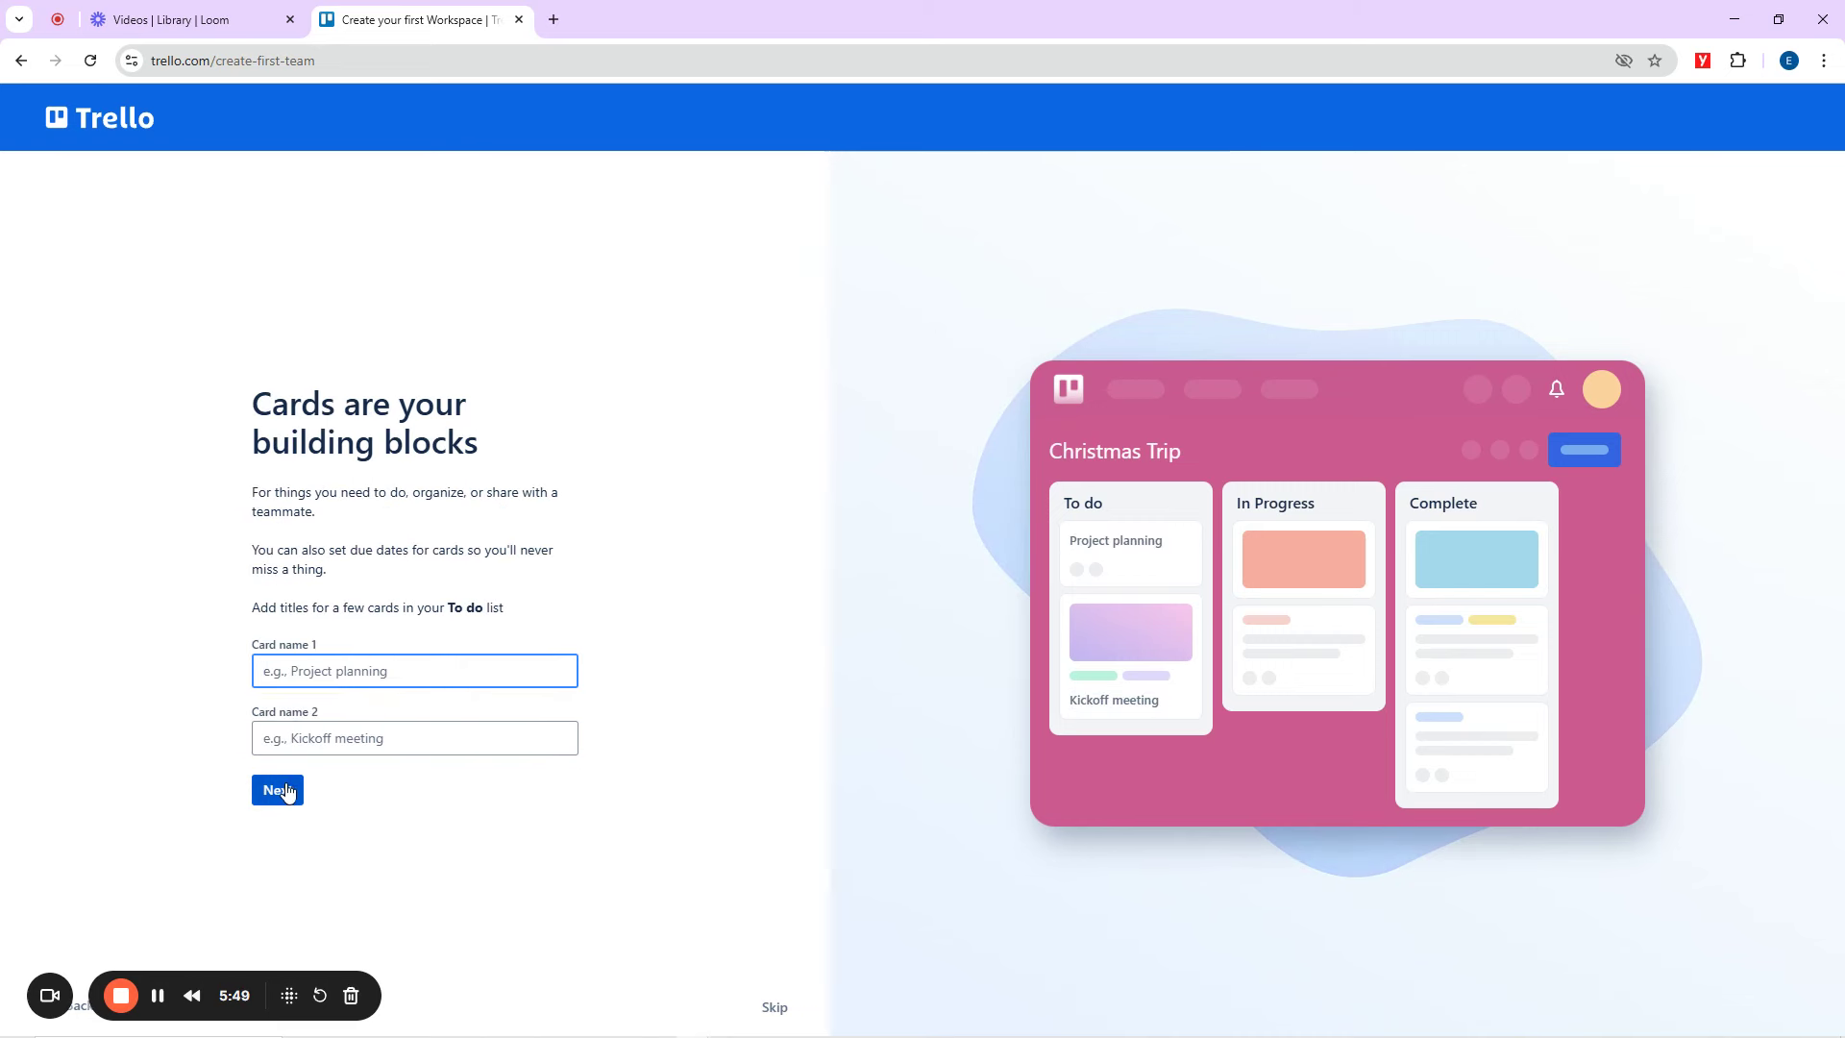
Title the first card in the To do list "Investigate Cool cities in Ghana".
drag(255, 403, 506, 462)
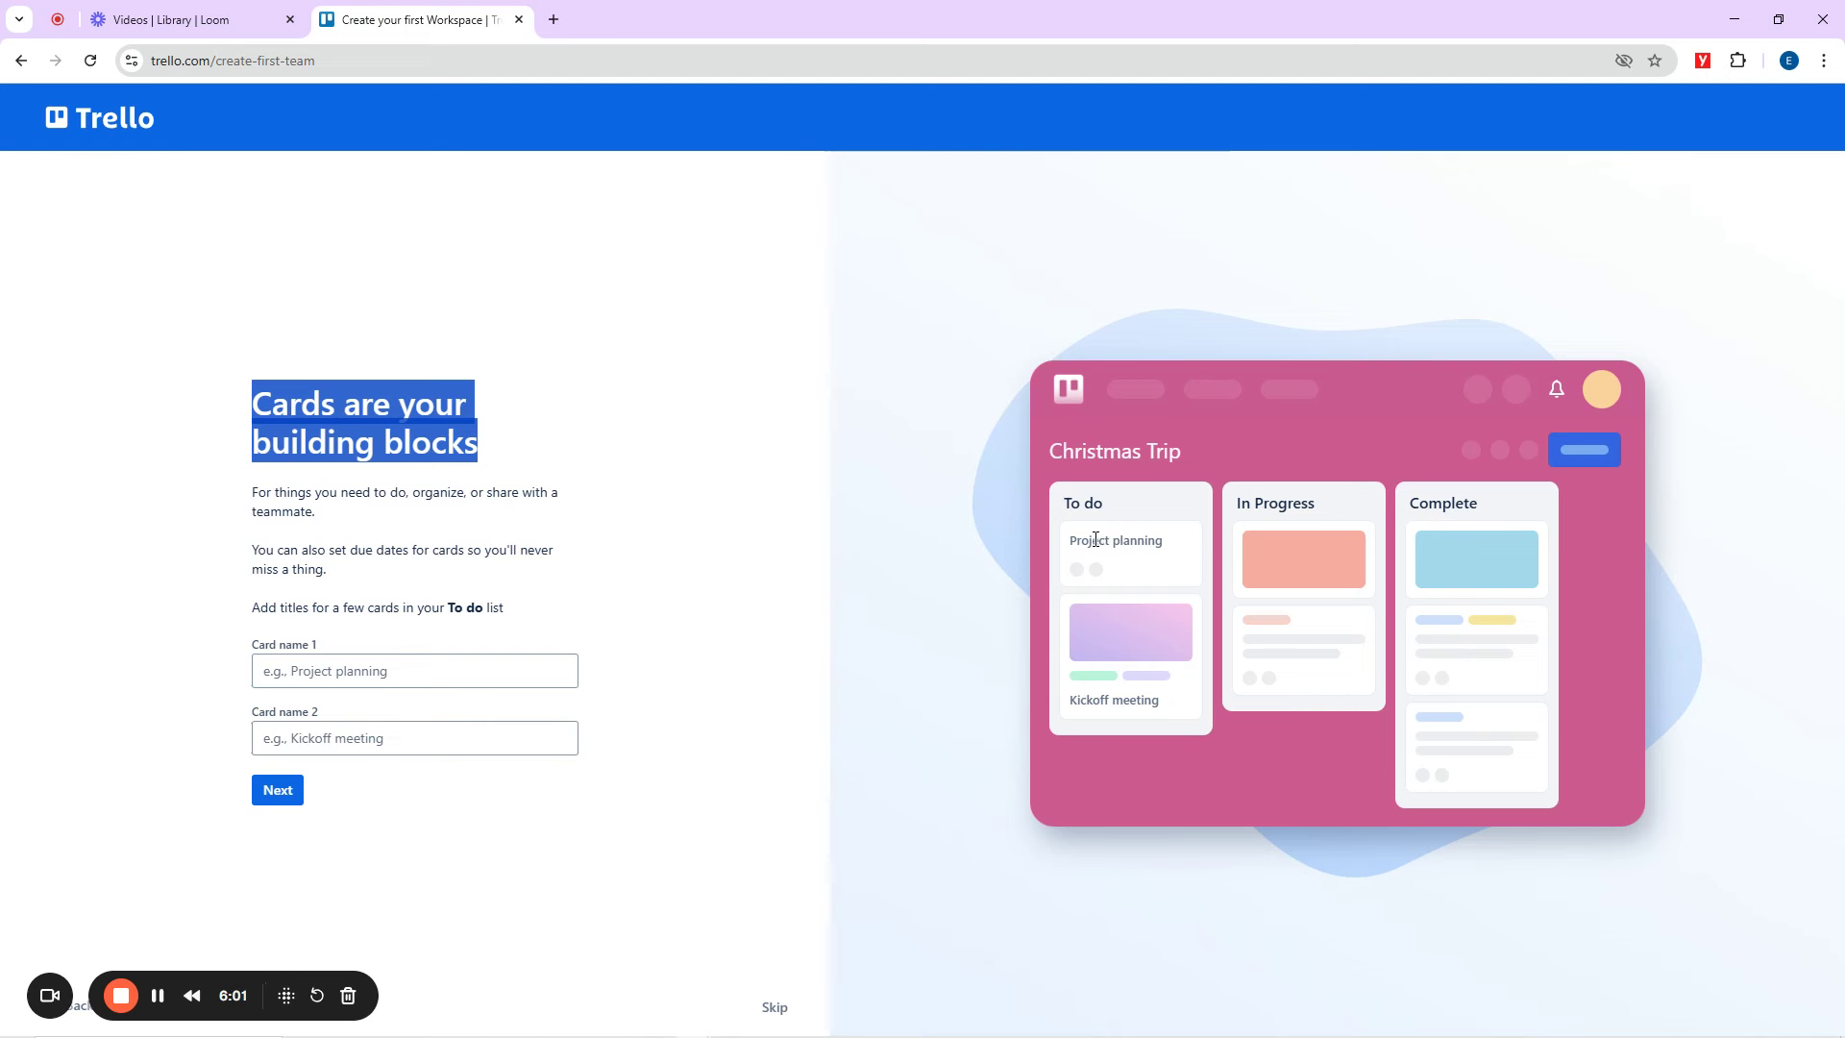
drag(1165, 543, 1064, 555)
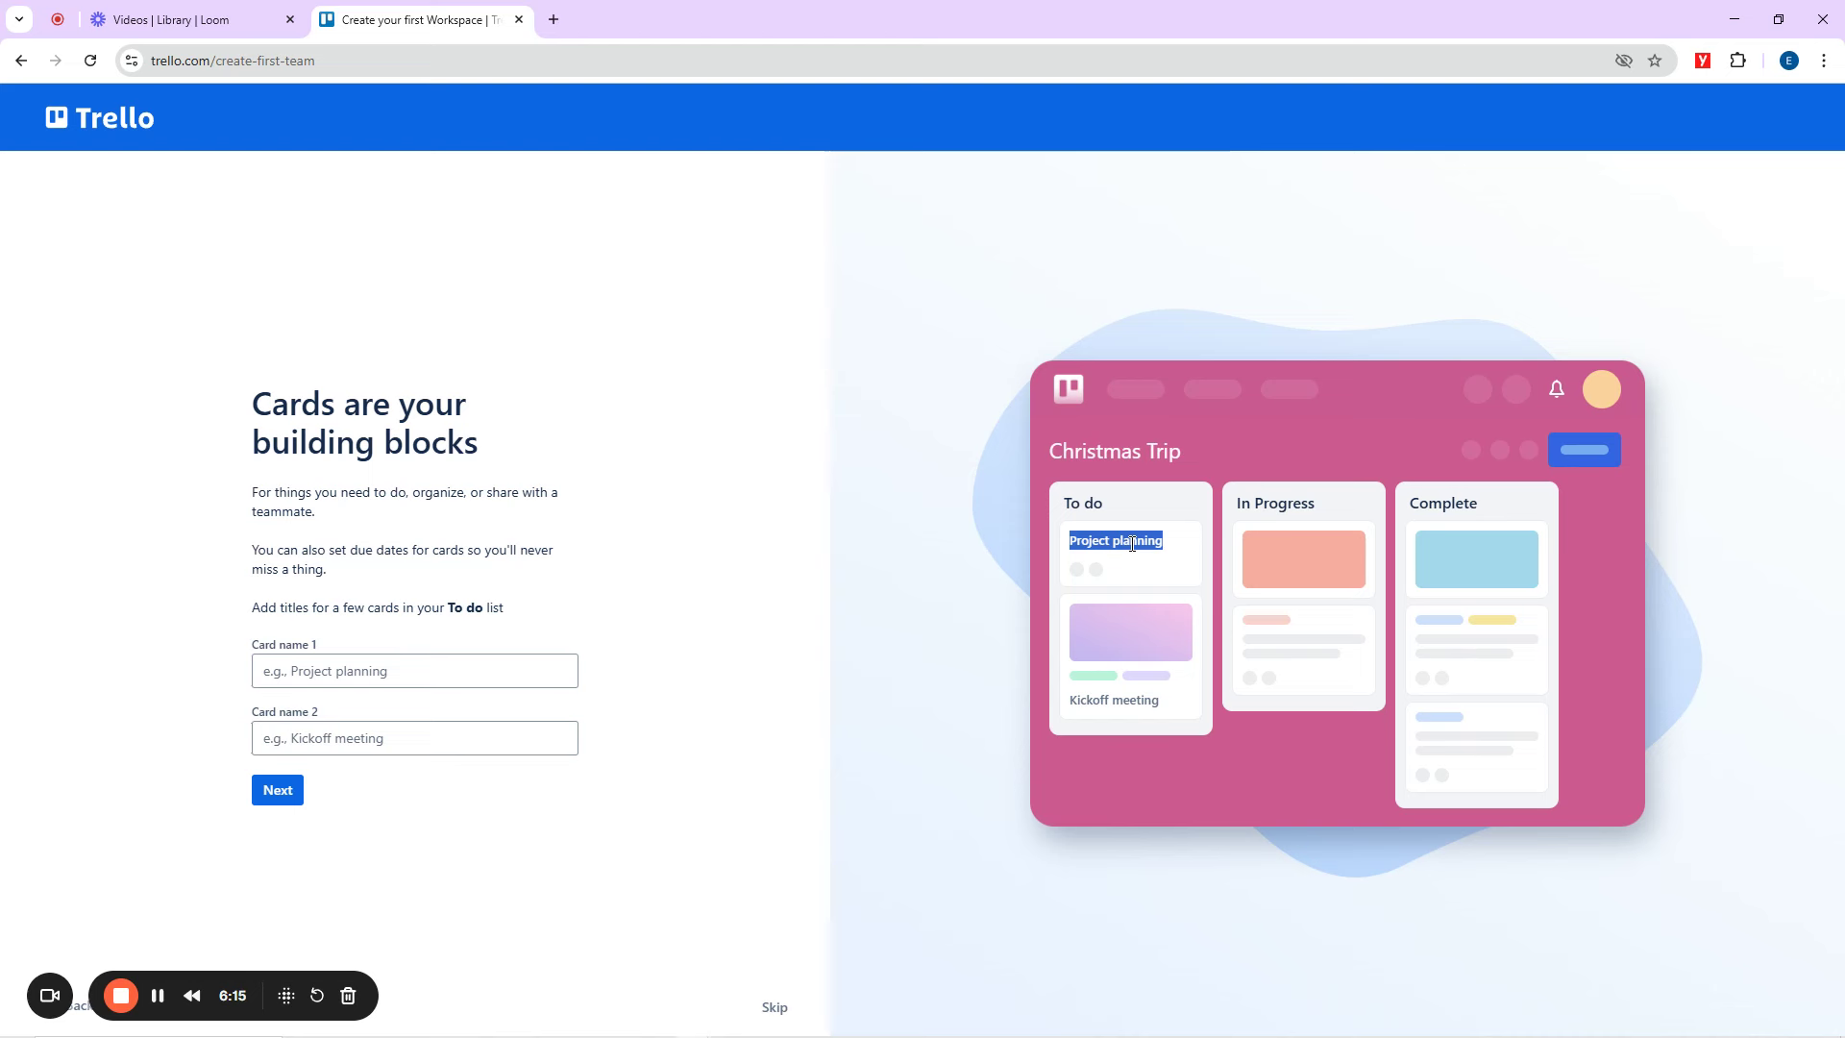
click(359, 671)
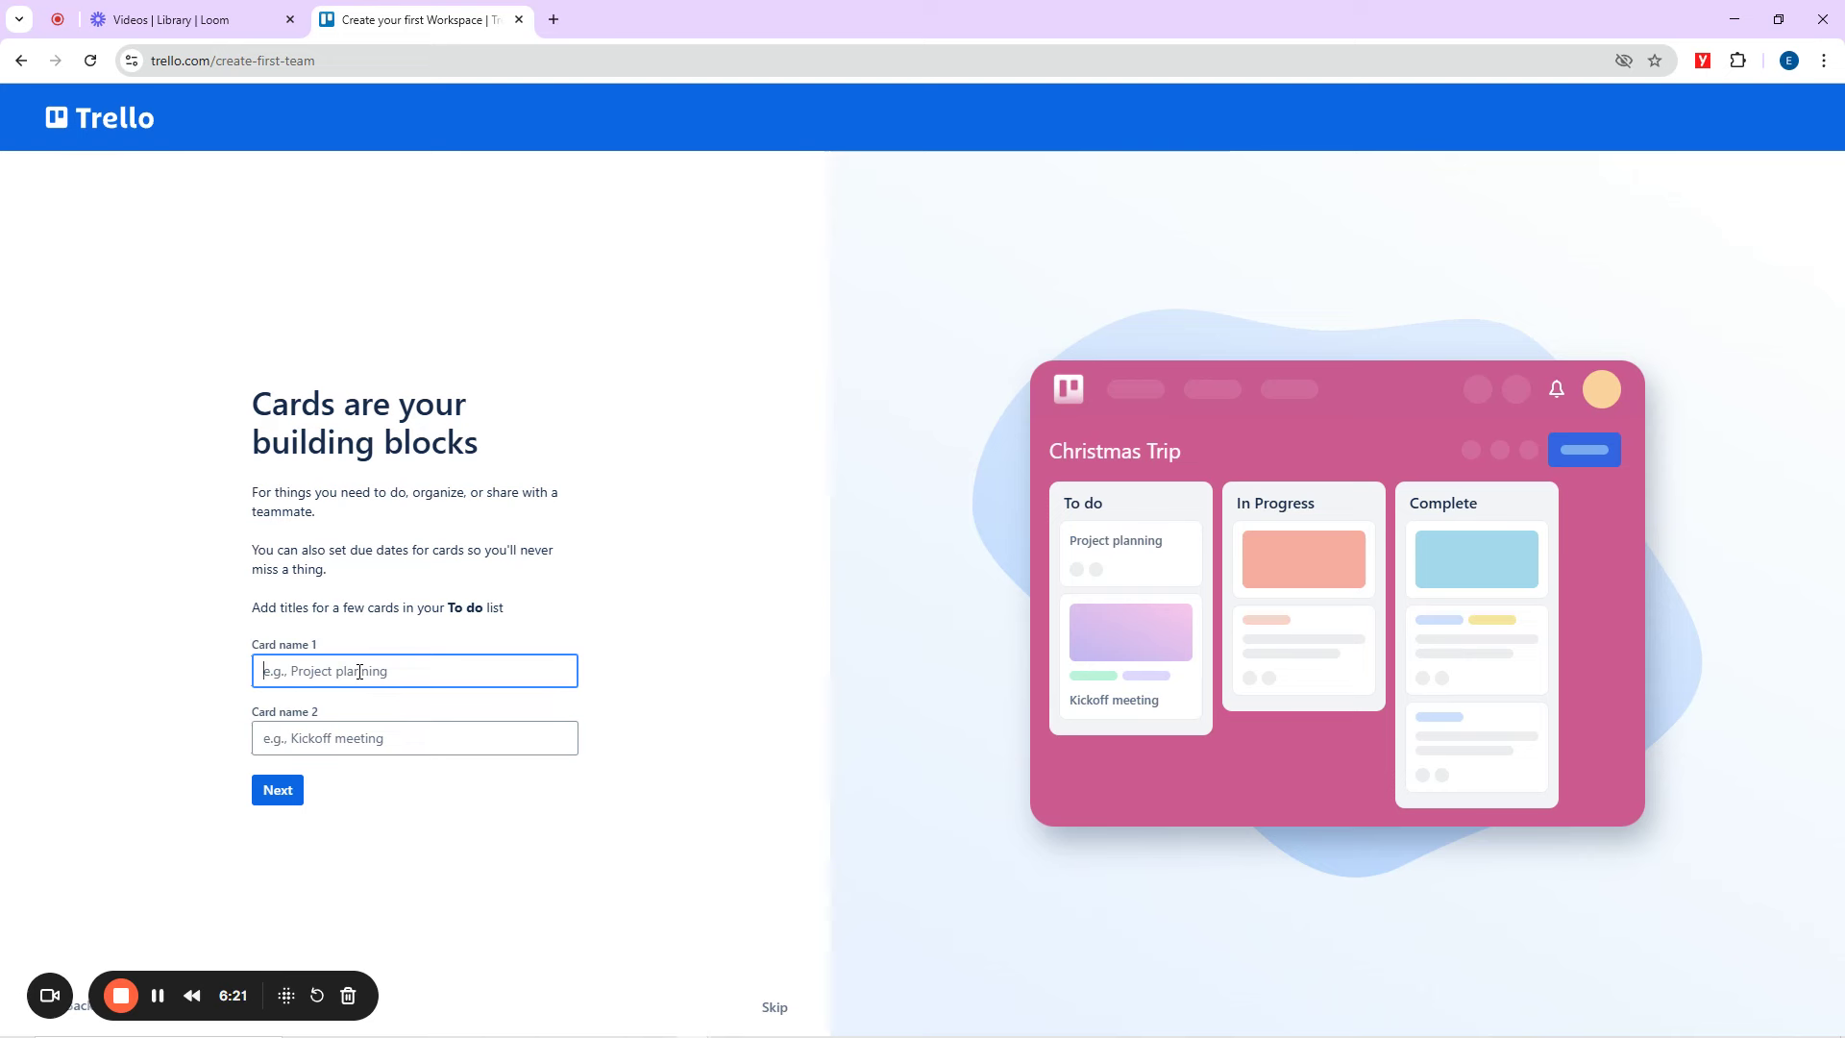
text(Inv)
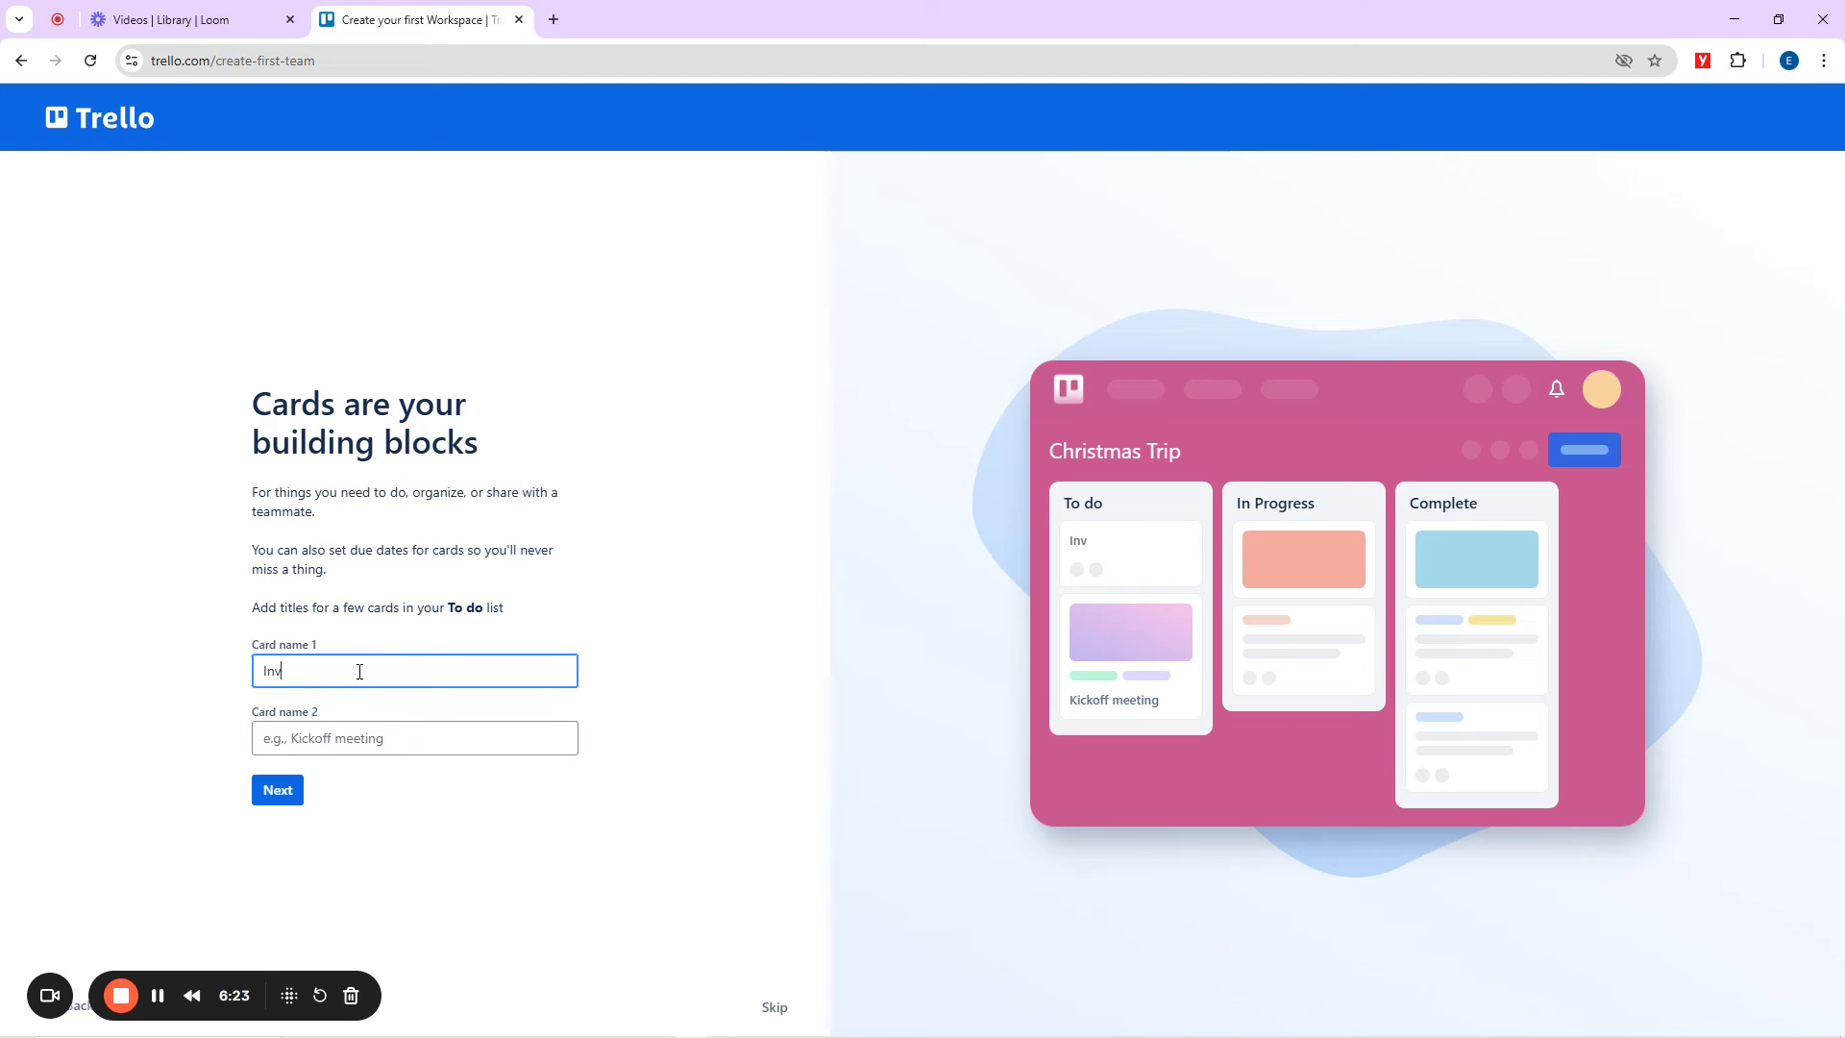
text(estigate )
text(Coo)
key(BackSpace)
text(ol cities in)
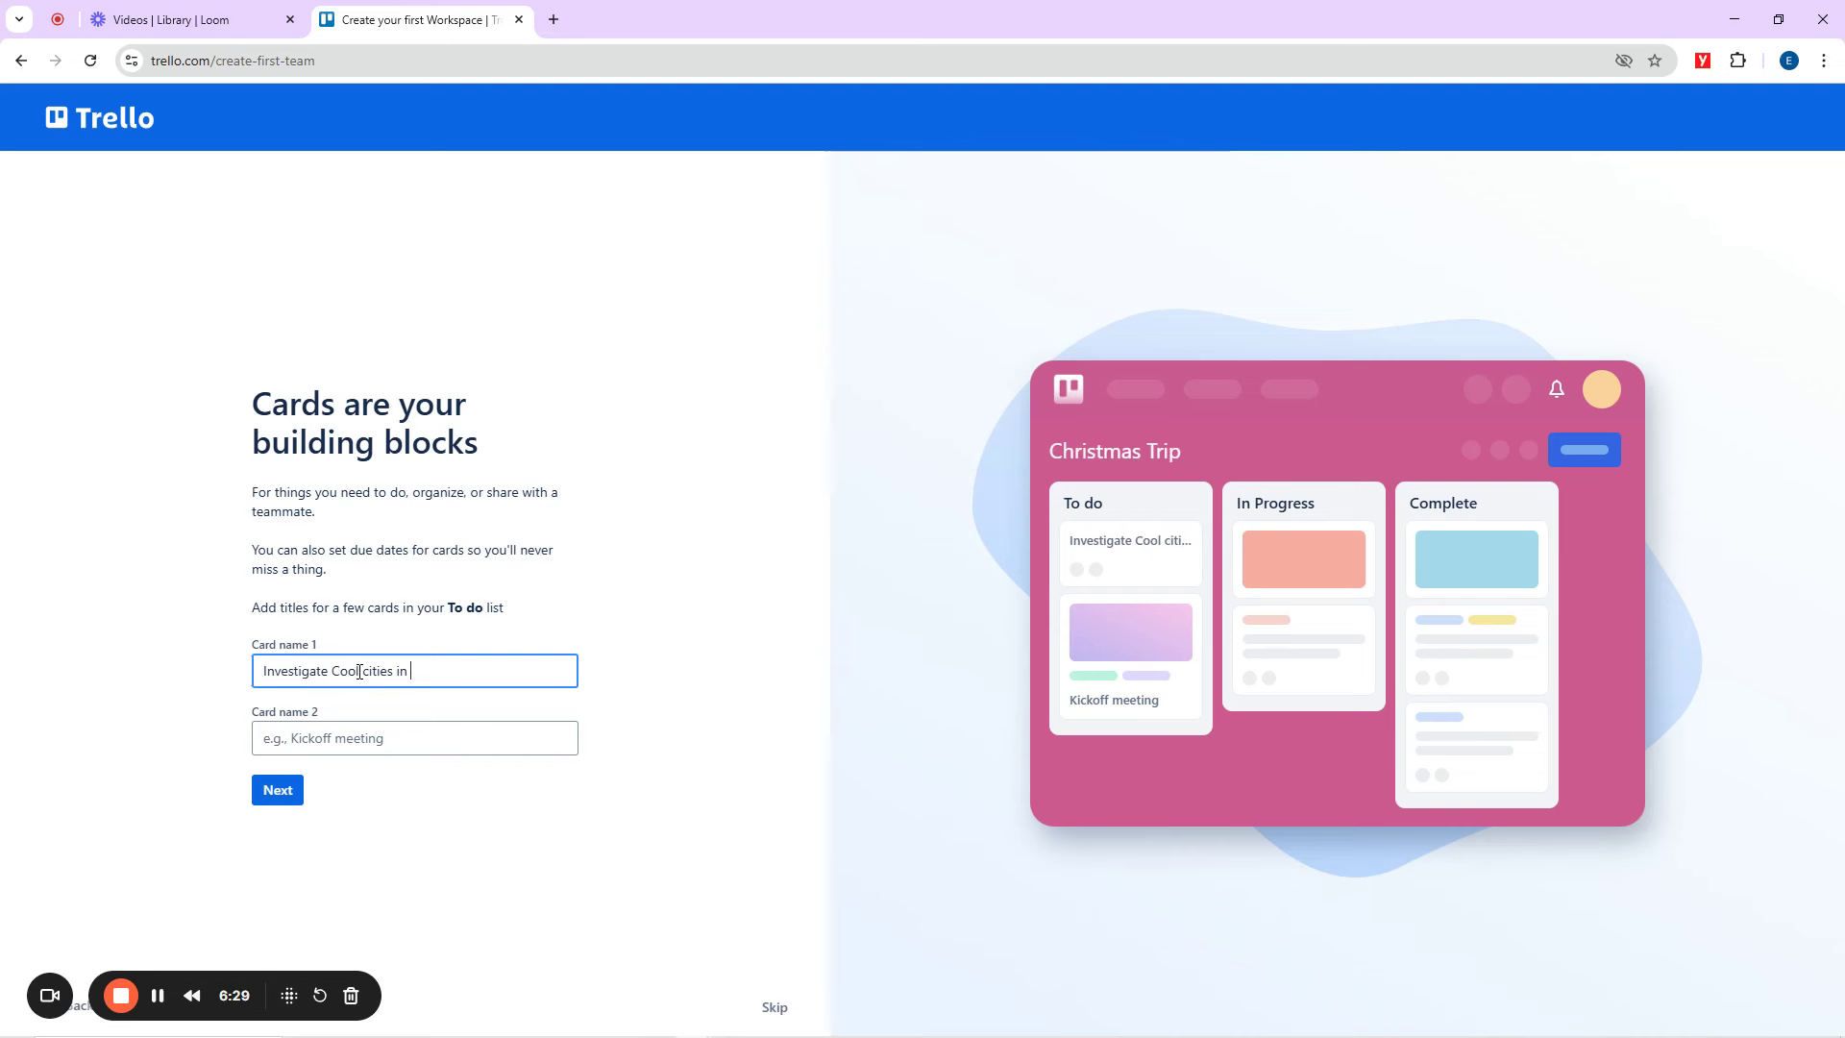
text( Niger)
key(BackSpace)
key(BackSpace)
key(BackSpace)
text(Ghana)
Title the second To do card as finding out Visaa requirements for Ghana and continue to the team invitation.
click(348, 741)
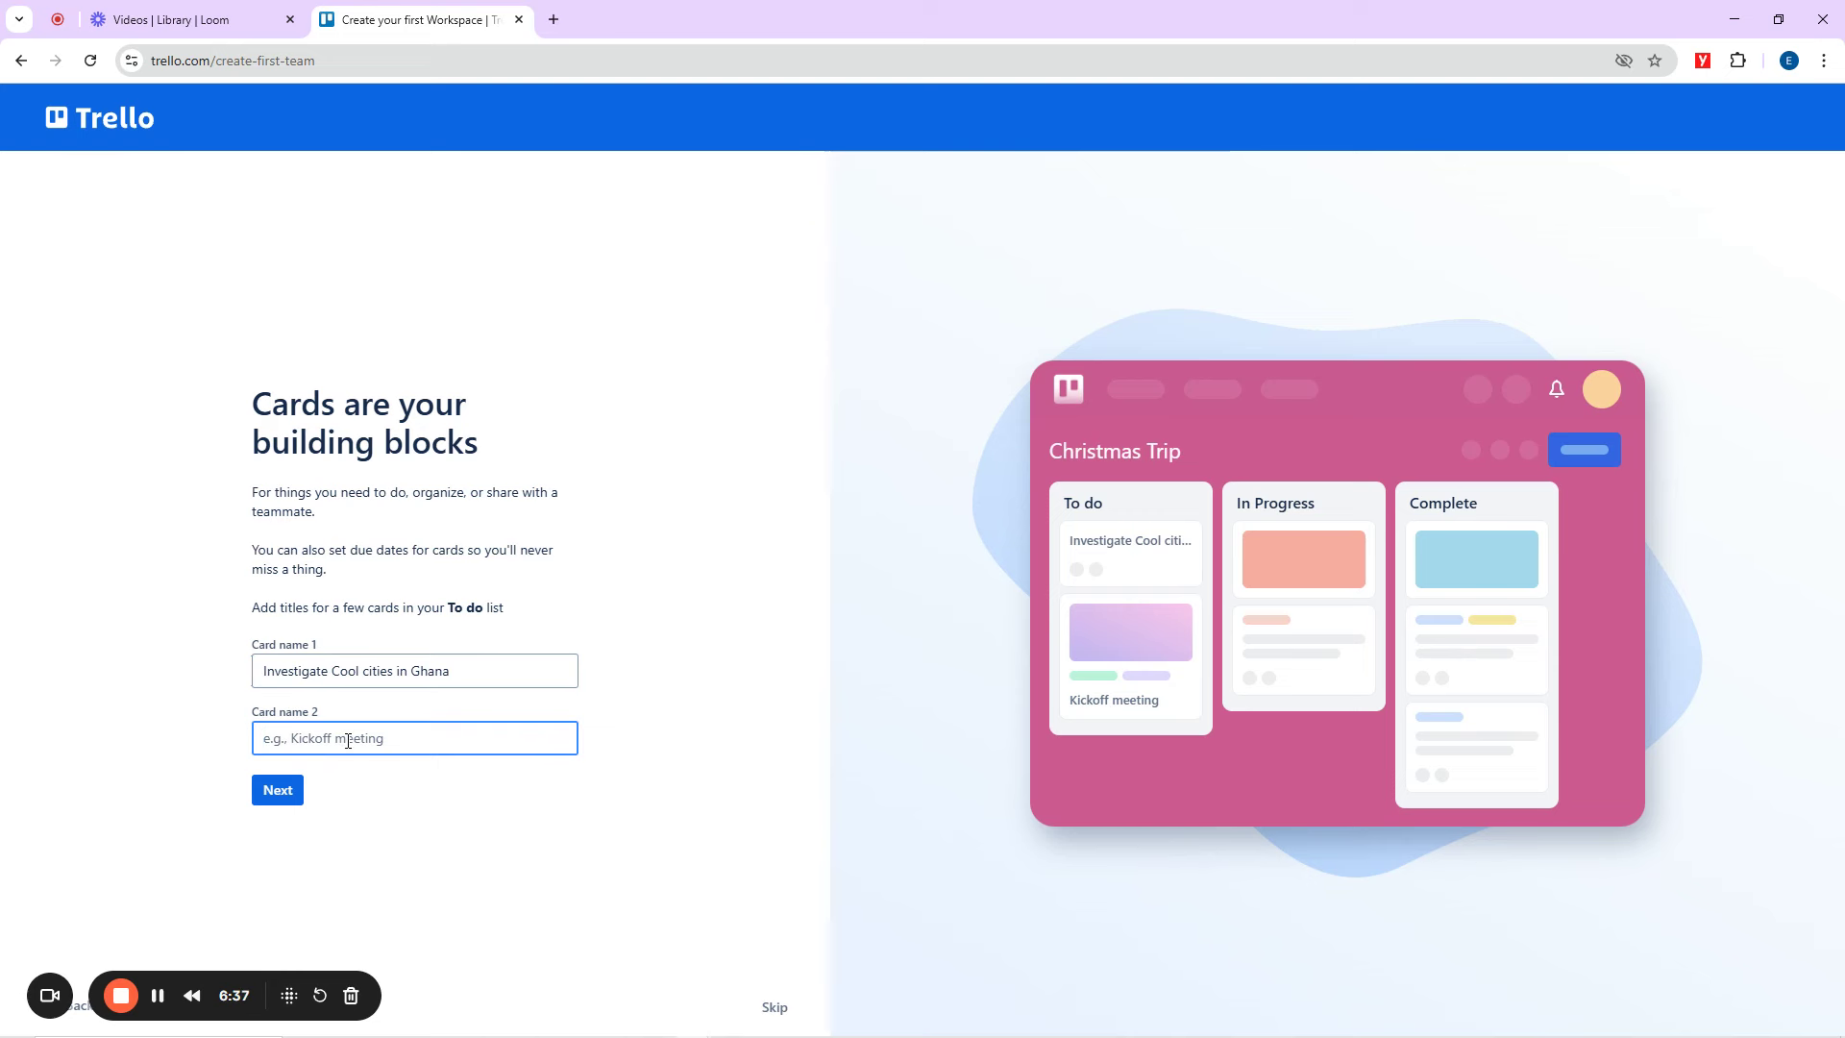
text(Find out )
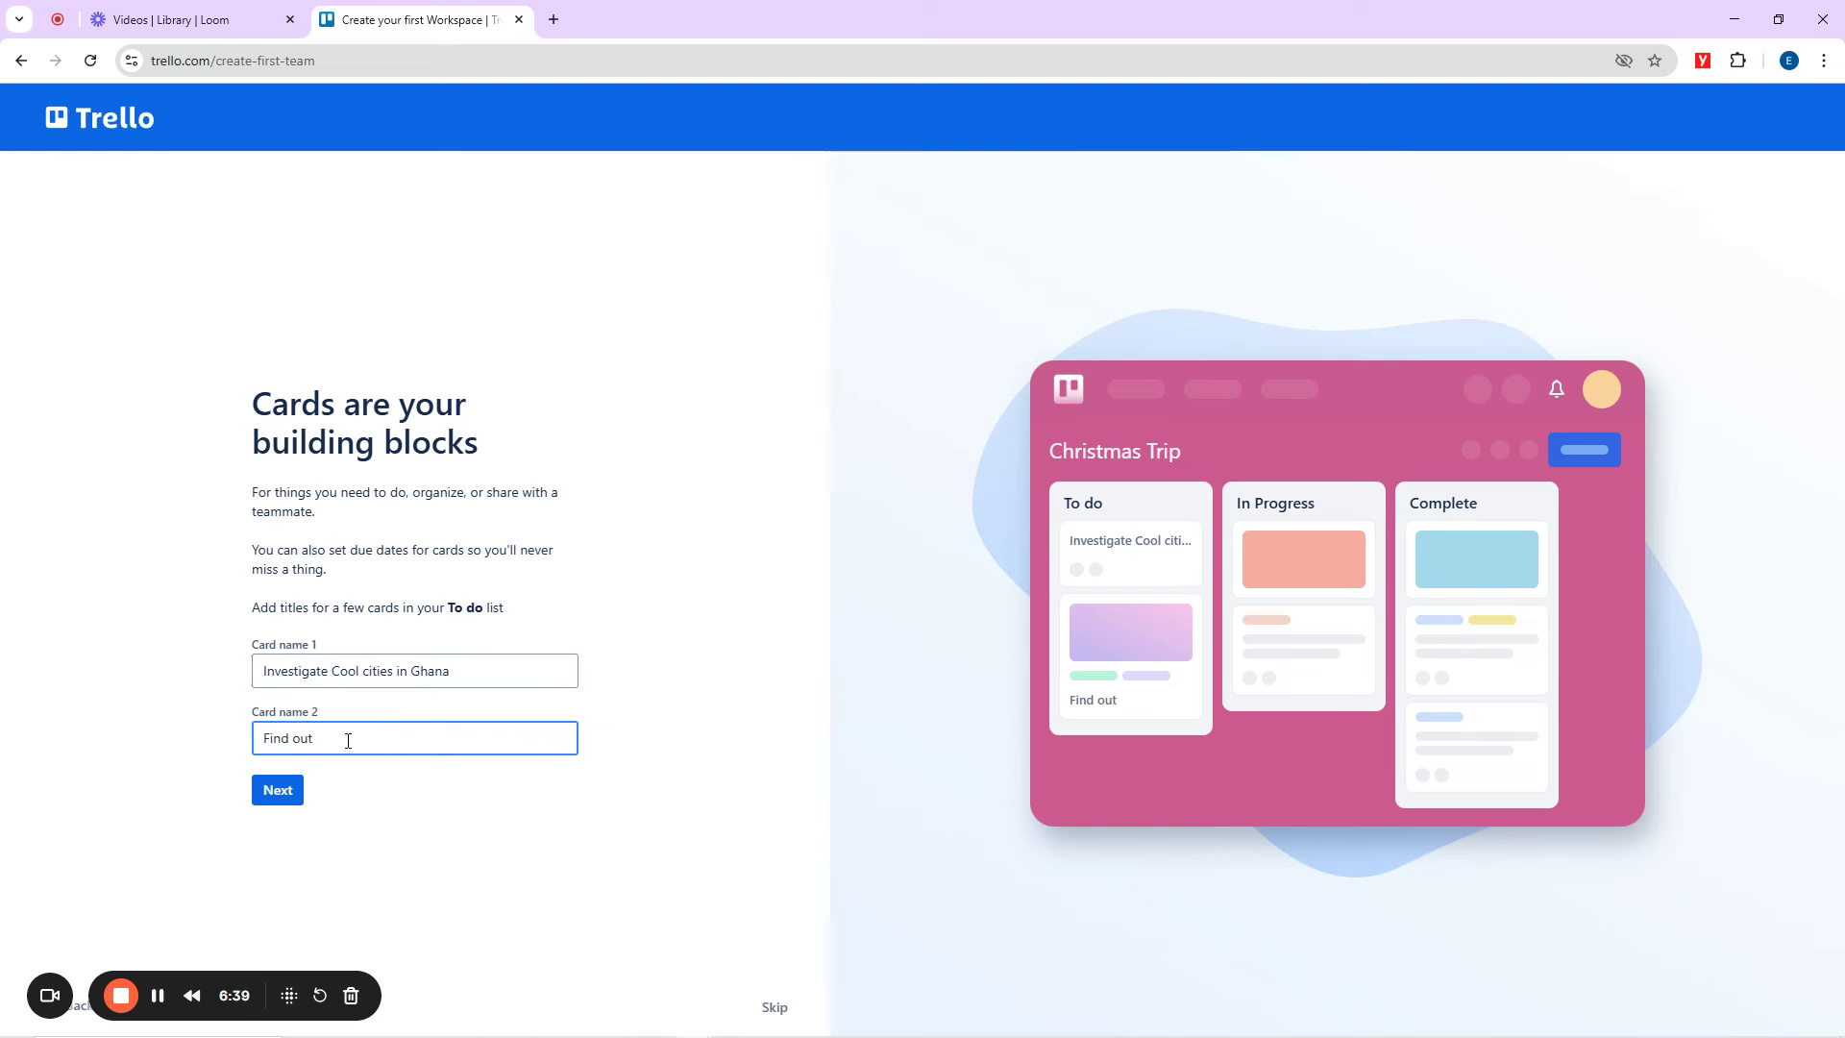
text(Visaa)
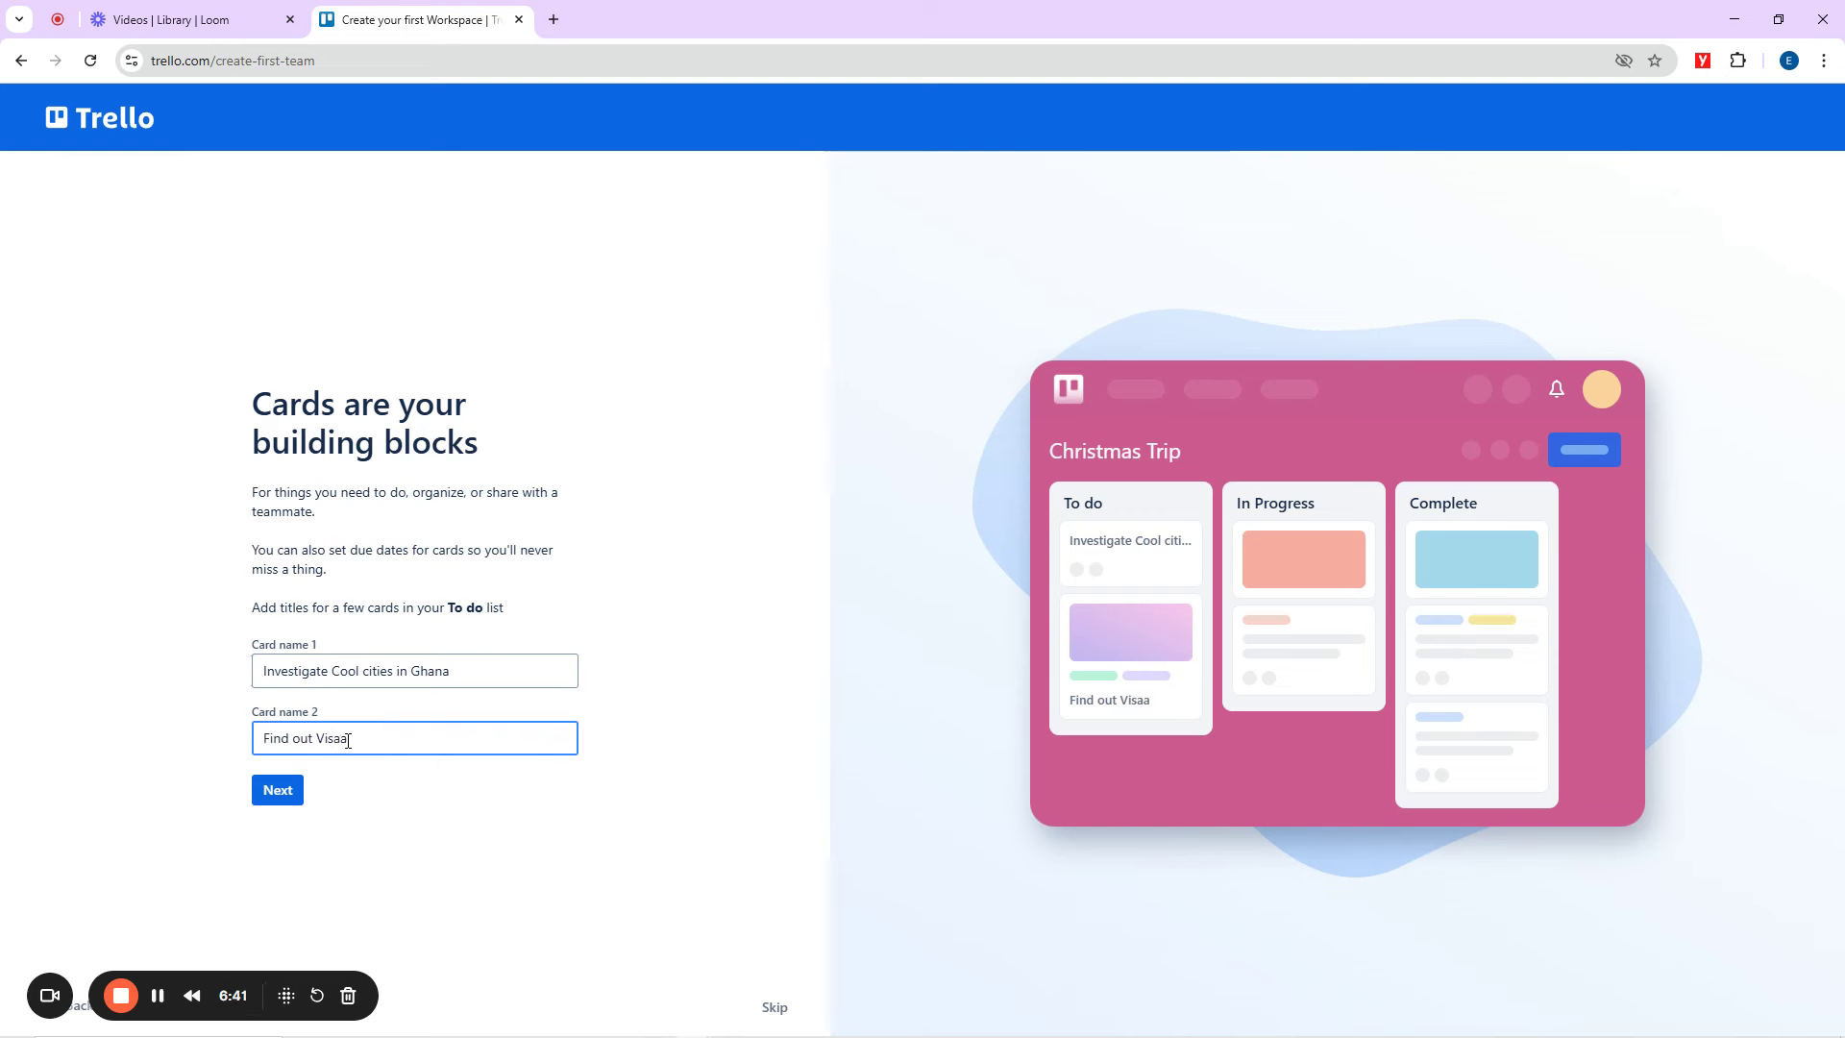
text( requirements for)
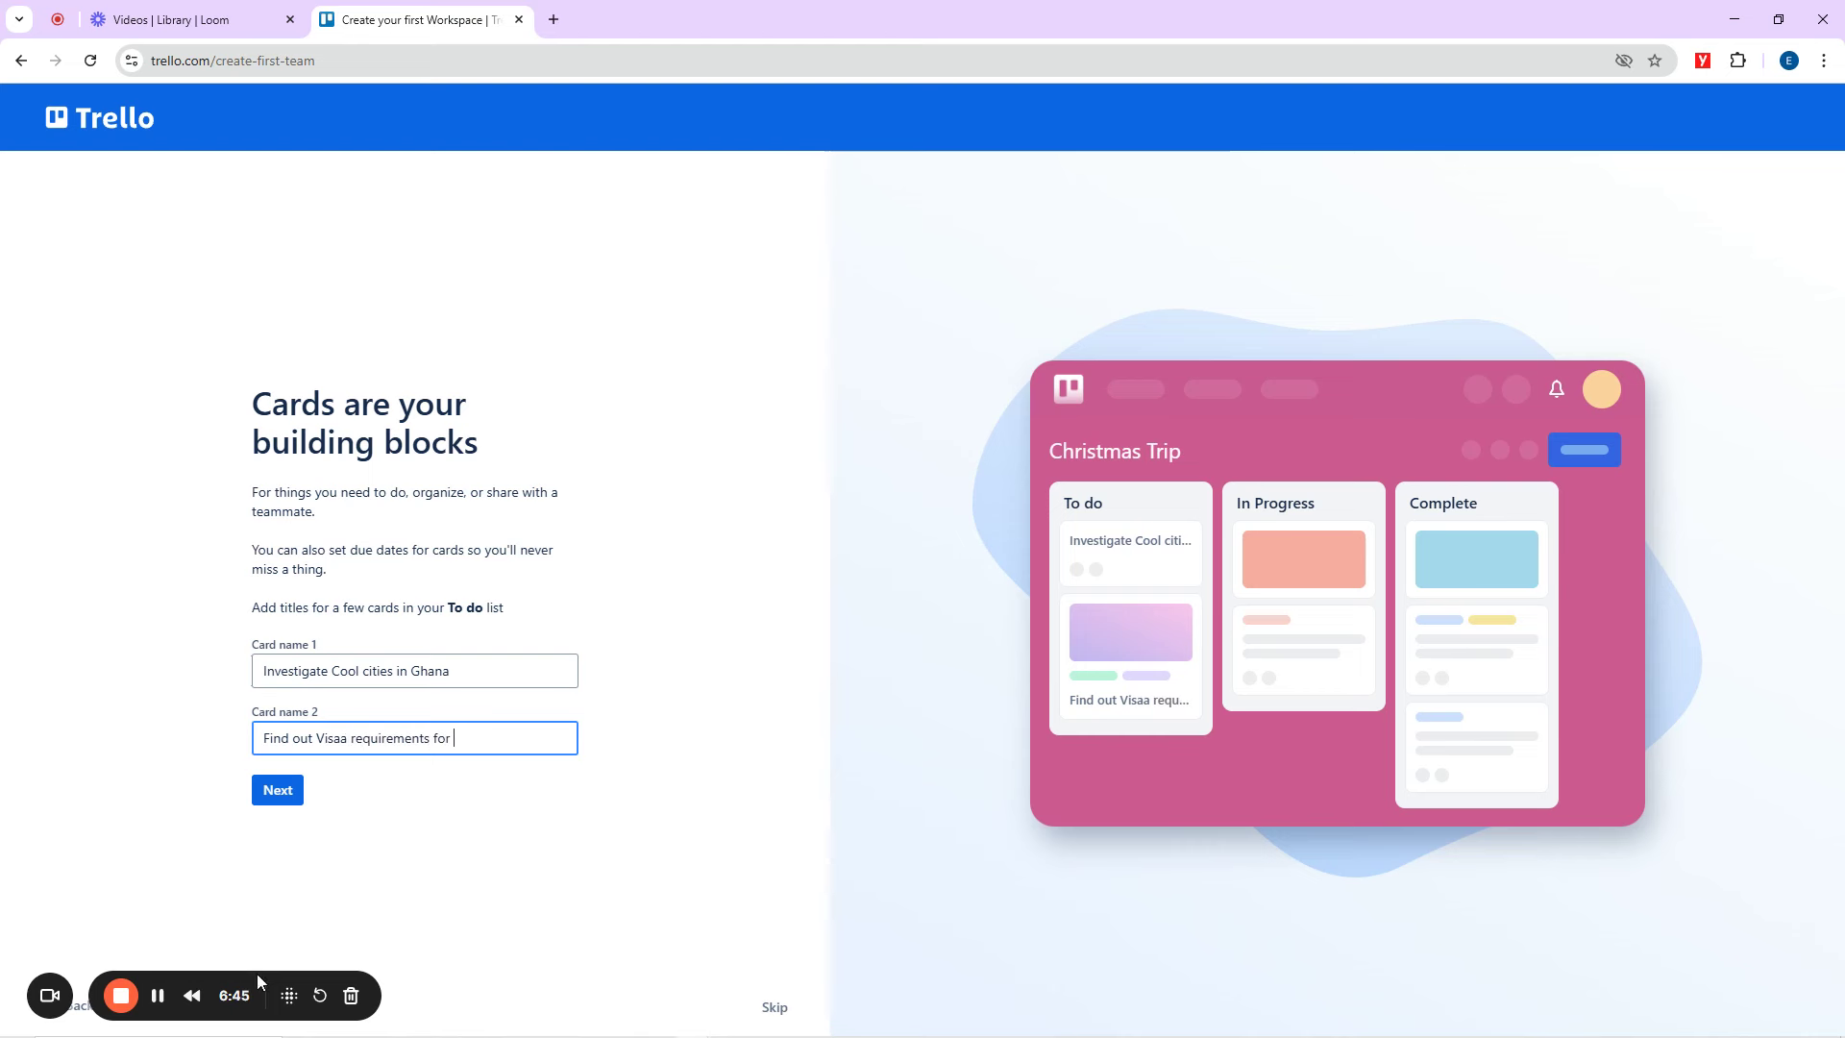
drag(456, 737, 437, 736)
text(Ghan)
click(285, 798)
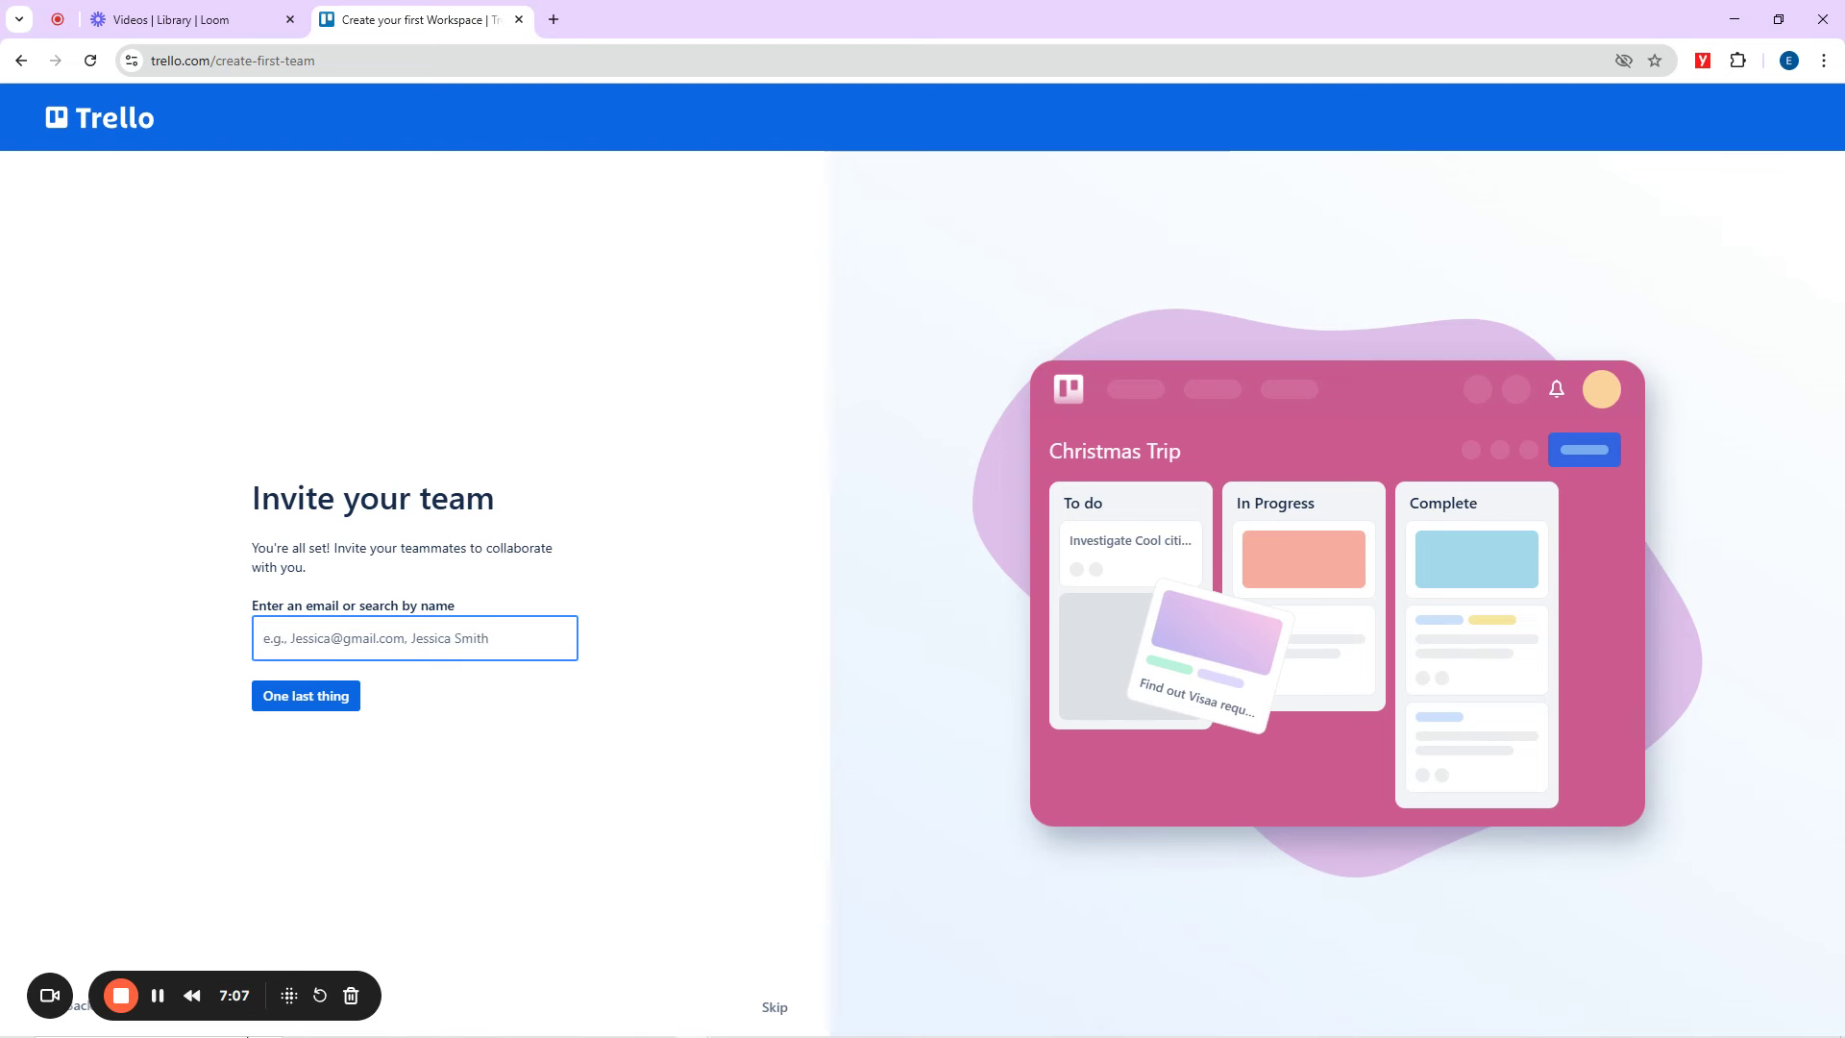
Switch to the Chrome window with the two Google Meet calls and check the in-call messages of both.
mouse_move(493, 1031)
mouse_move(551, 1031)
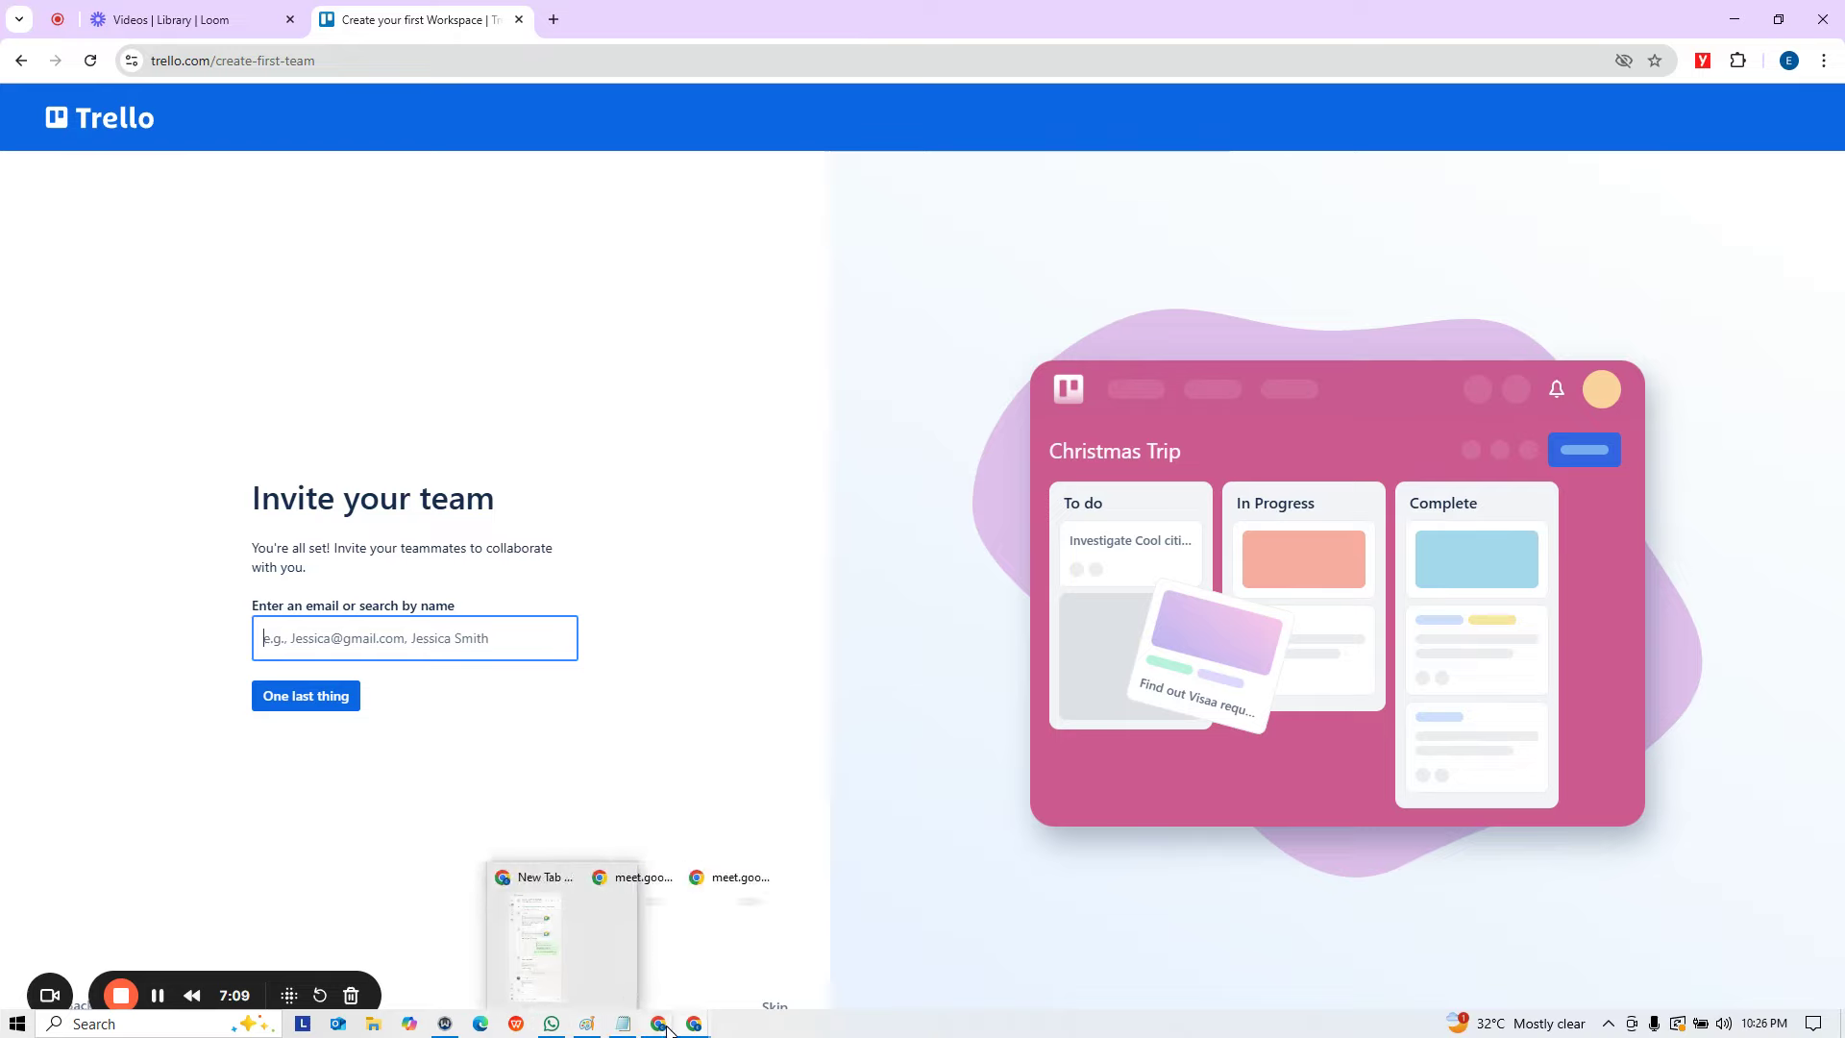
click(519, 940)
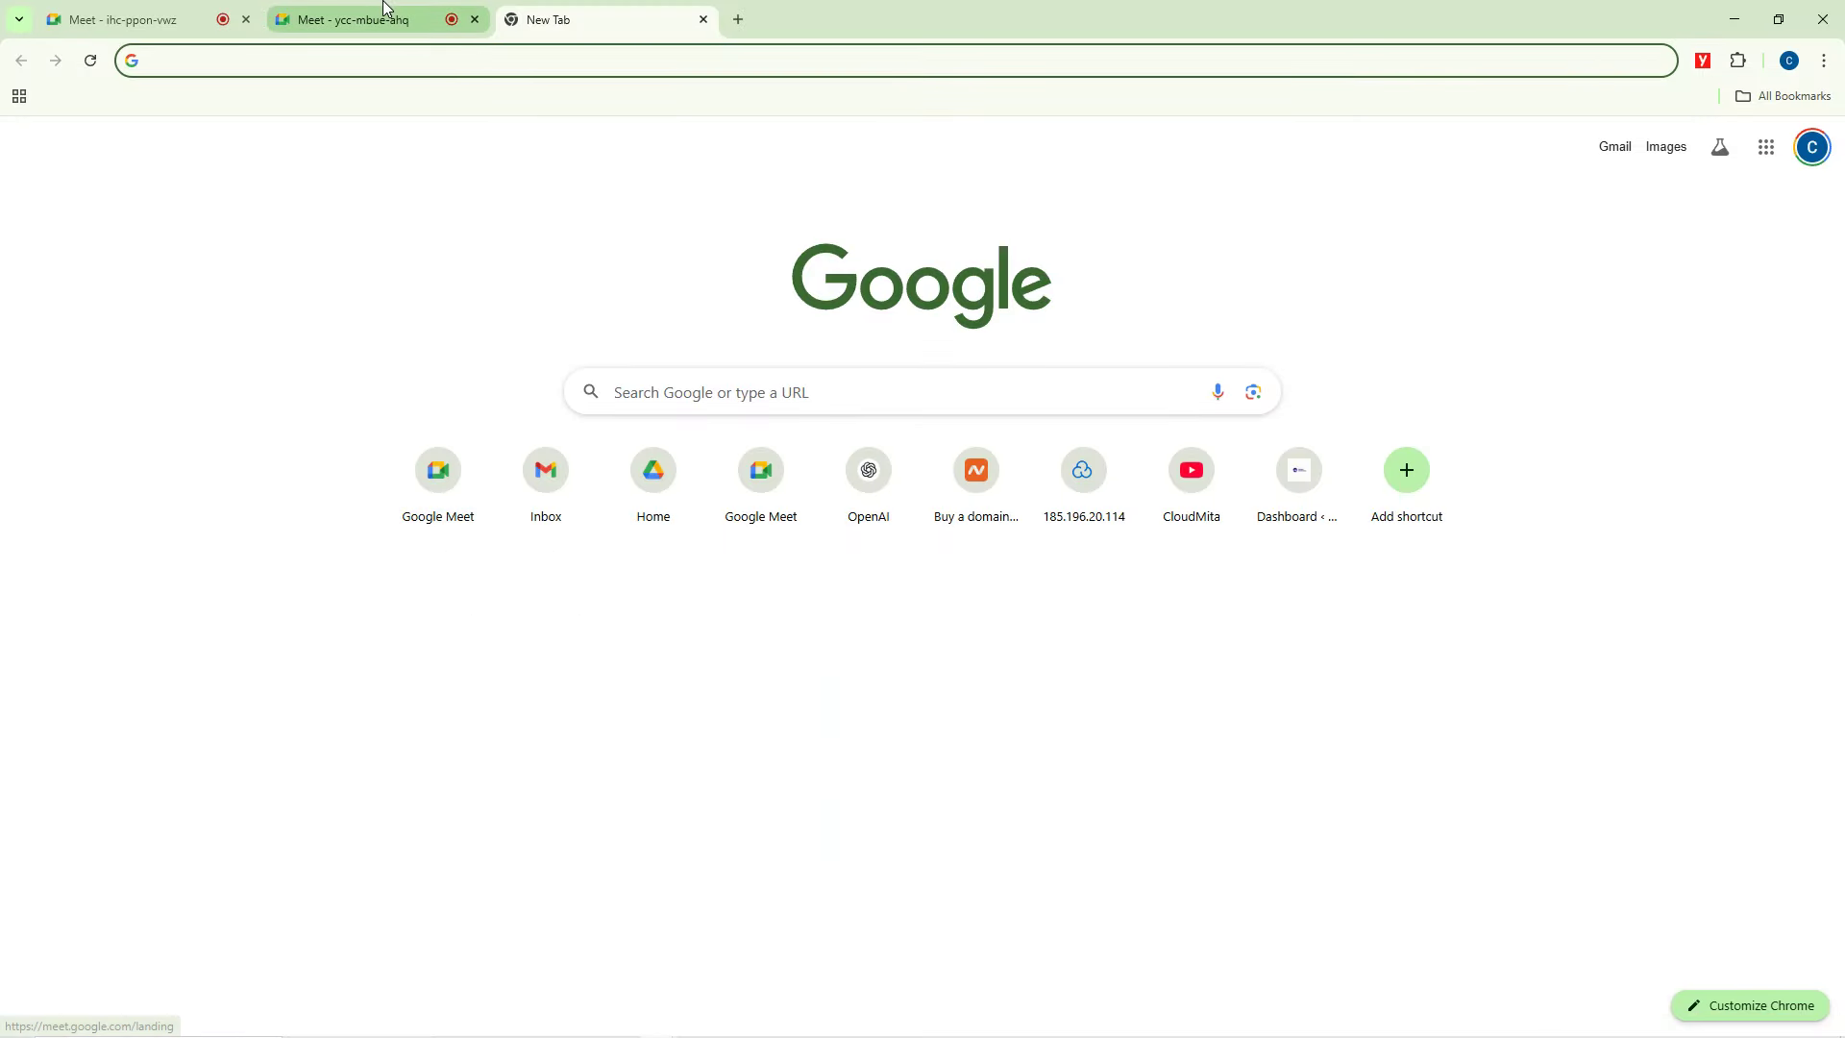
click(351, 20)
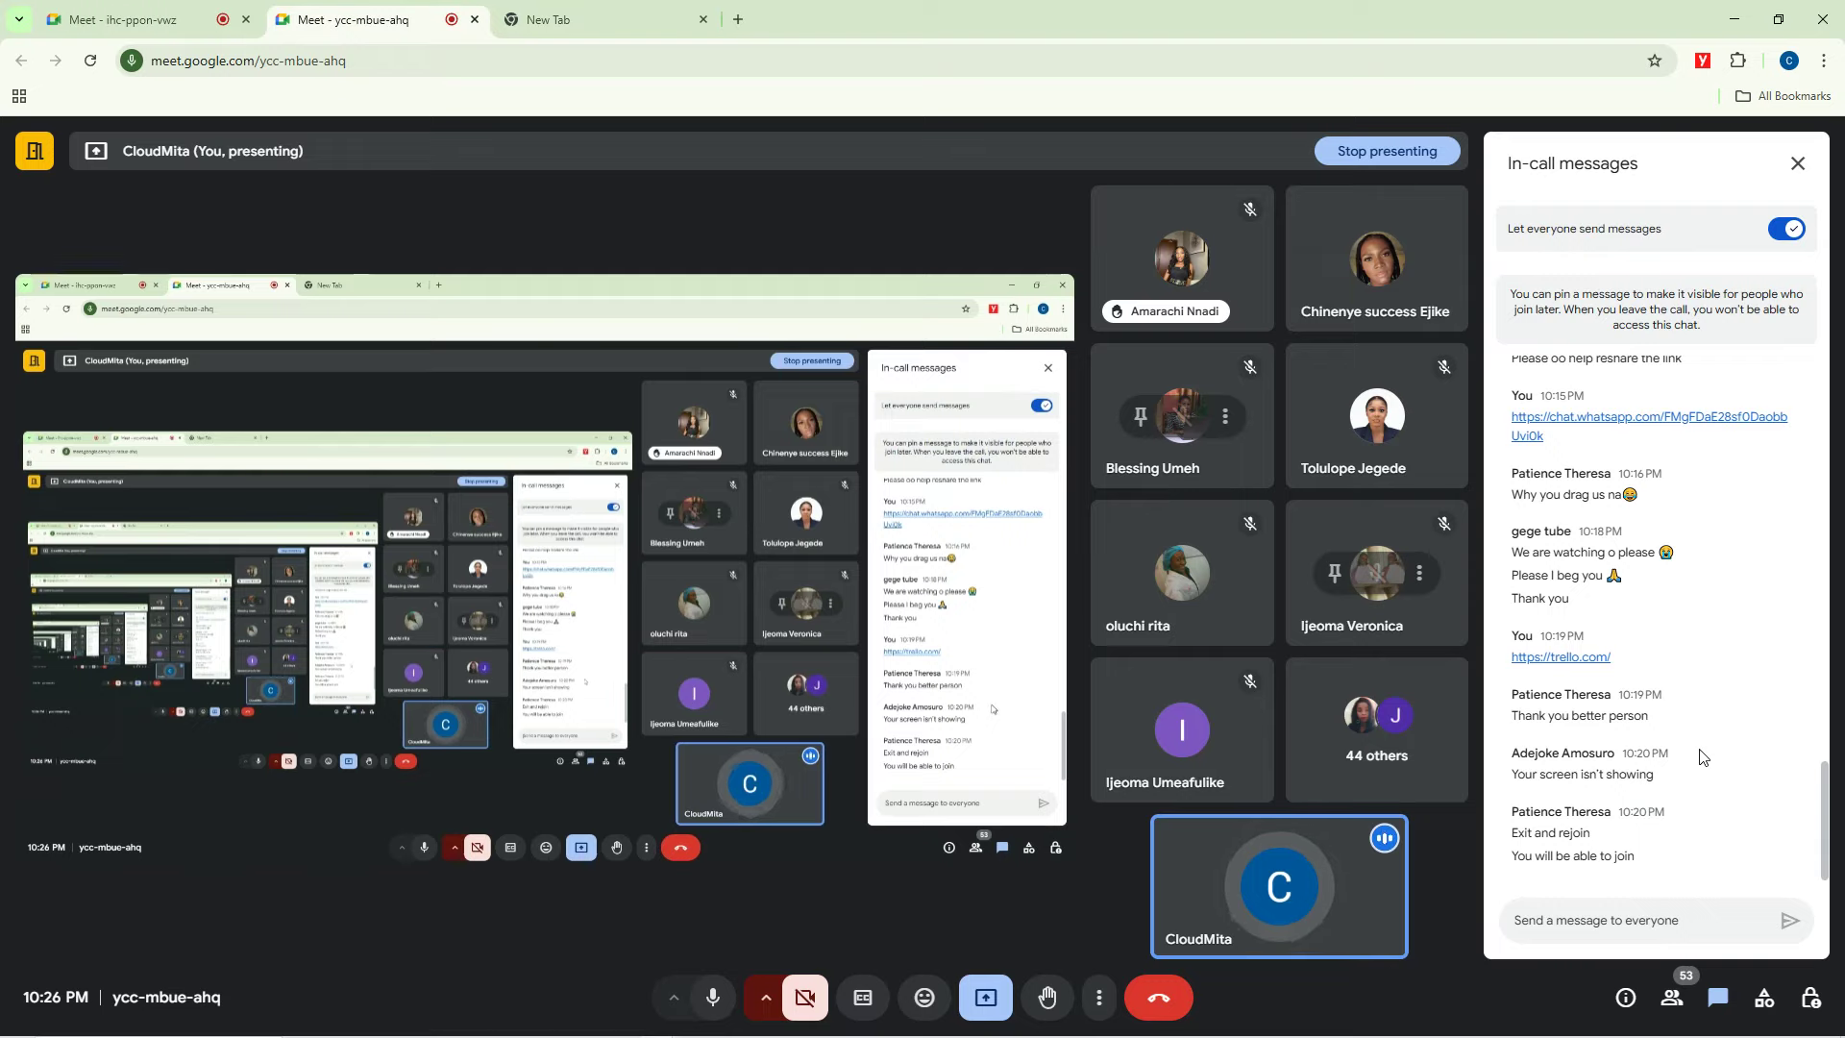
click(144, 13)
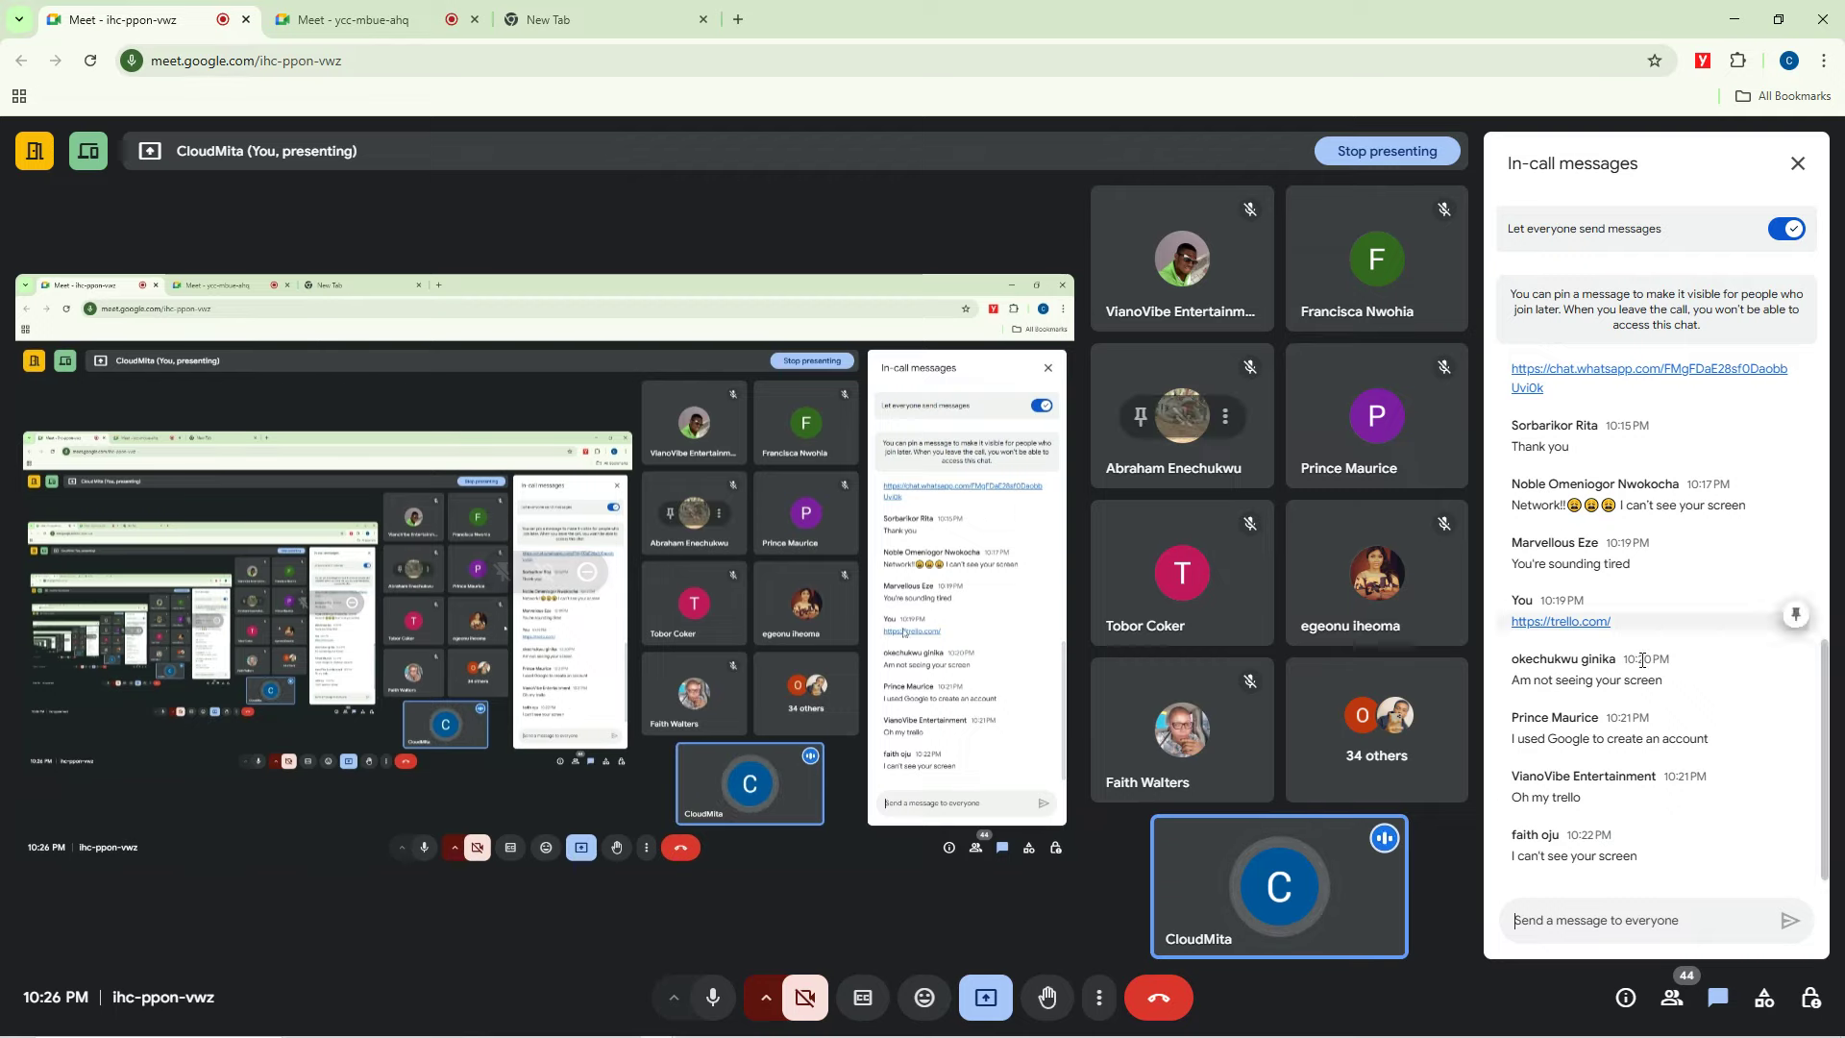
Check the first Google Meet call's host controls and review the in-call messages and participants of both calls.
click(1806, 1006)
click(1806, 1006)
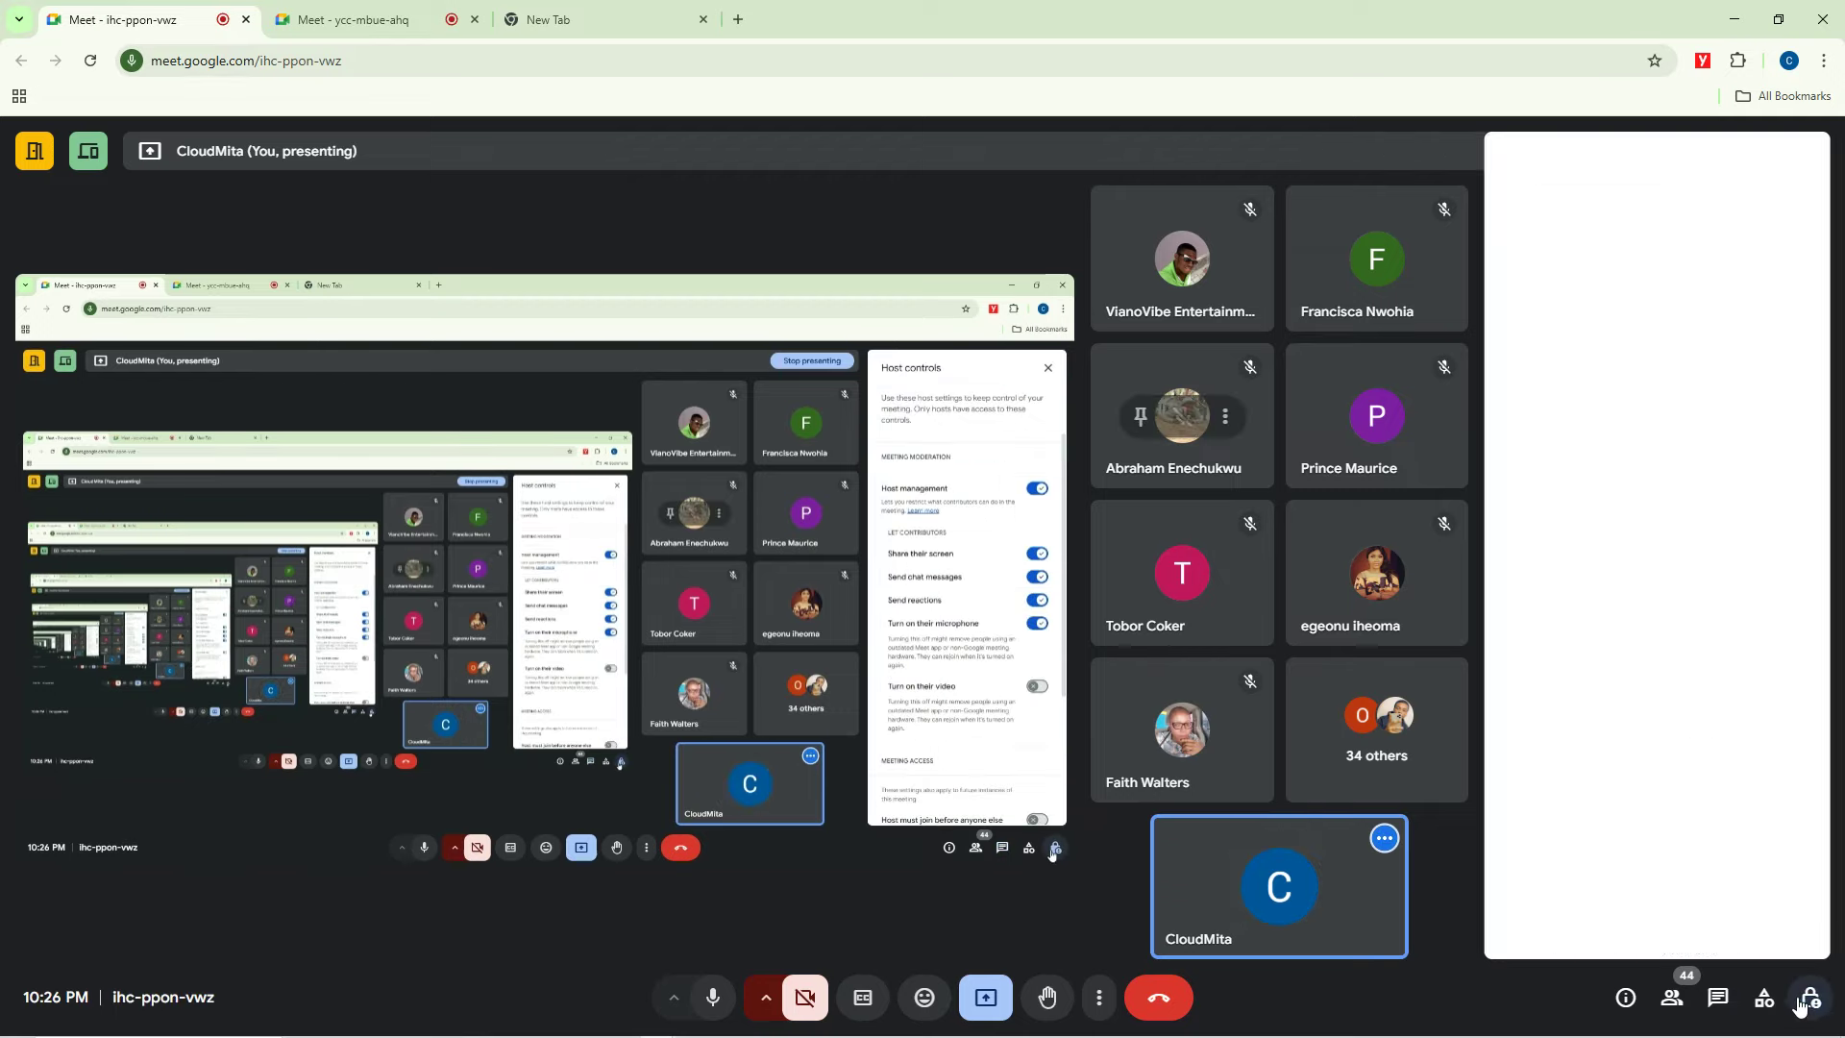
click(401, 19)
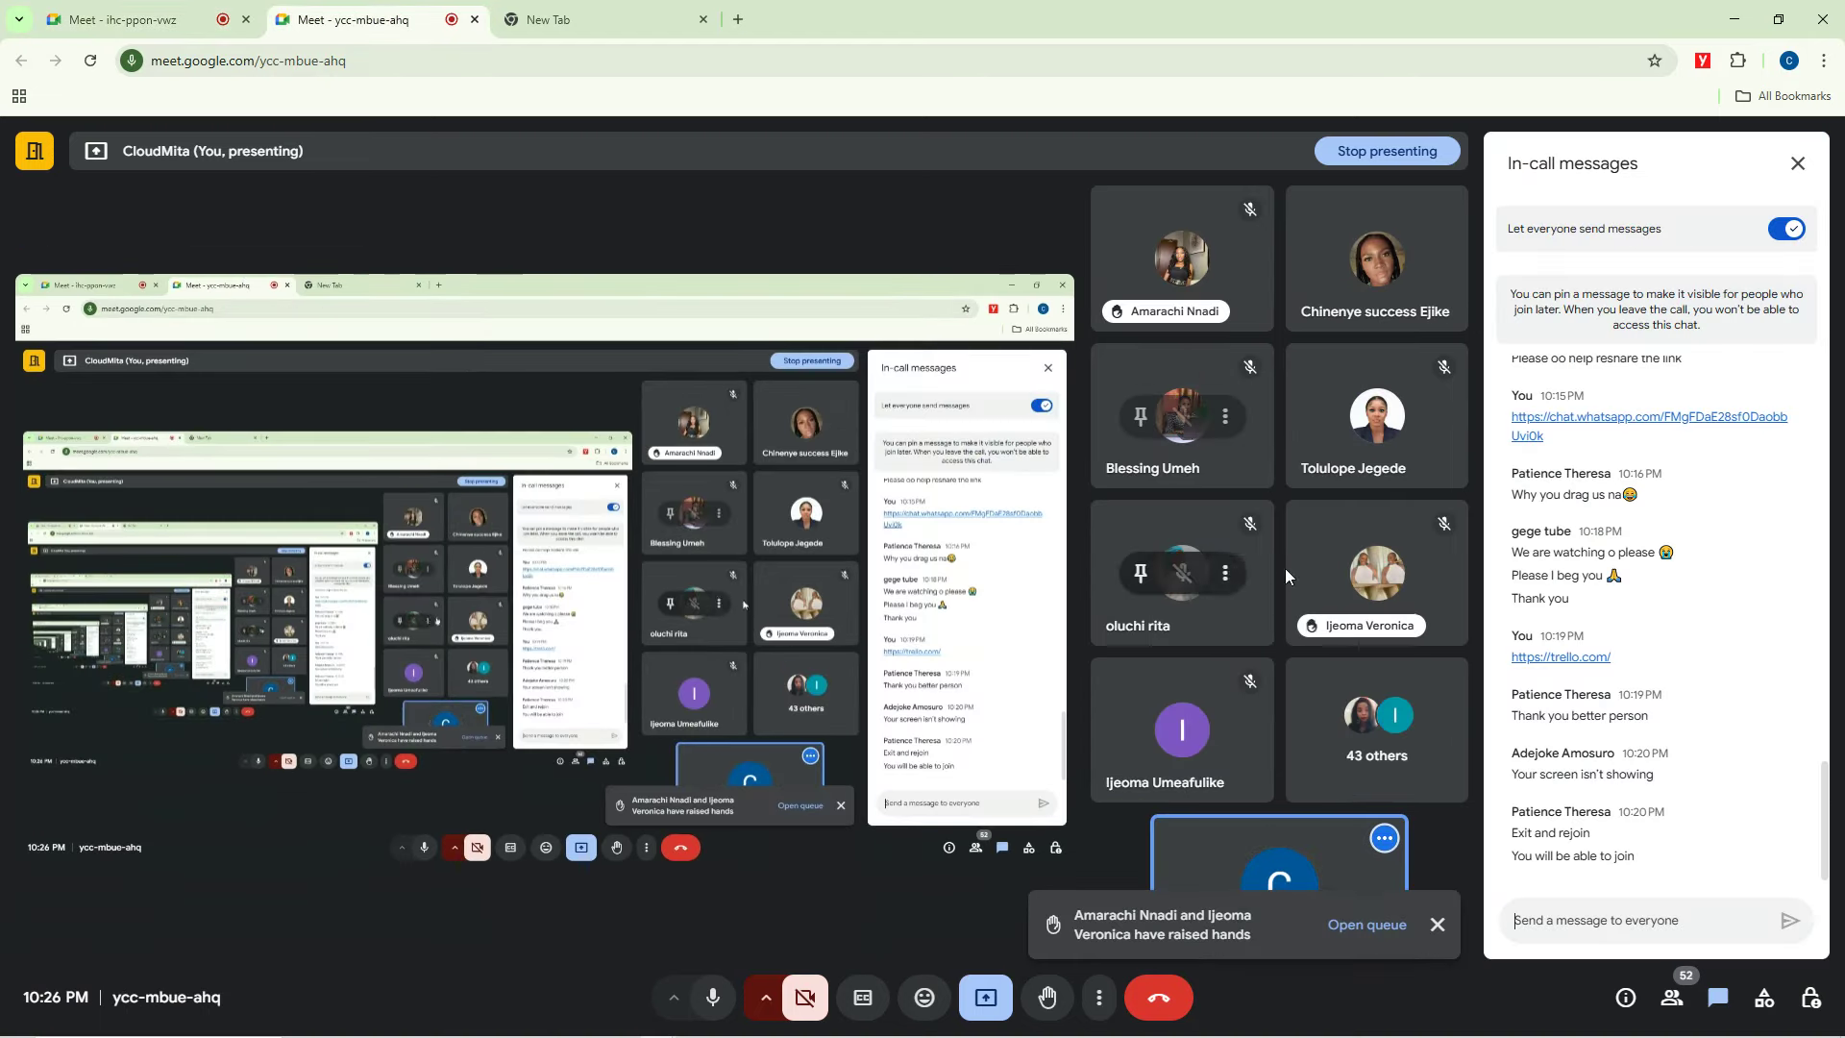
mouse_move(1311, 567)
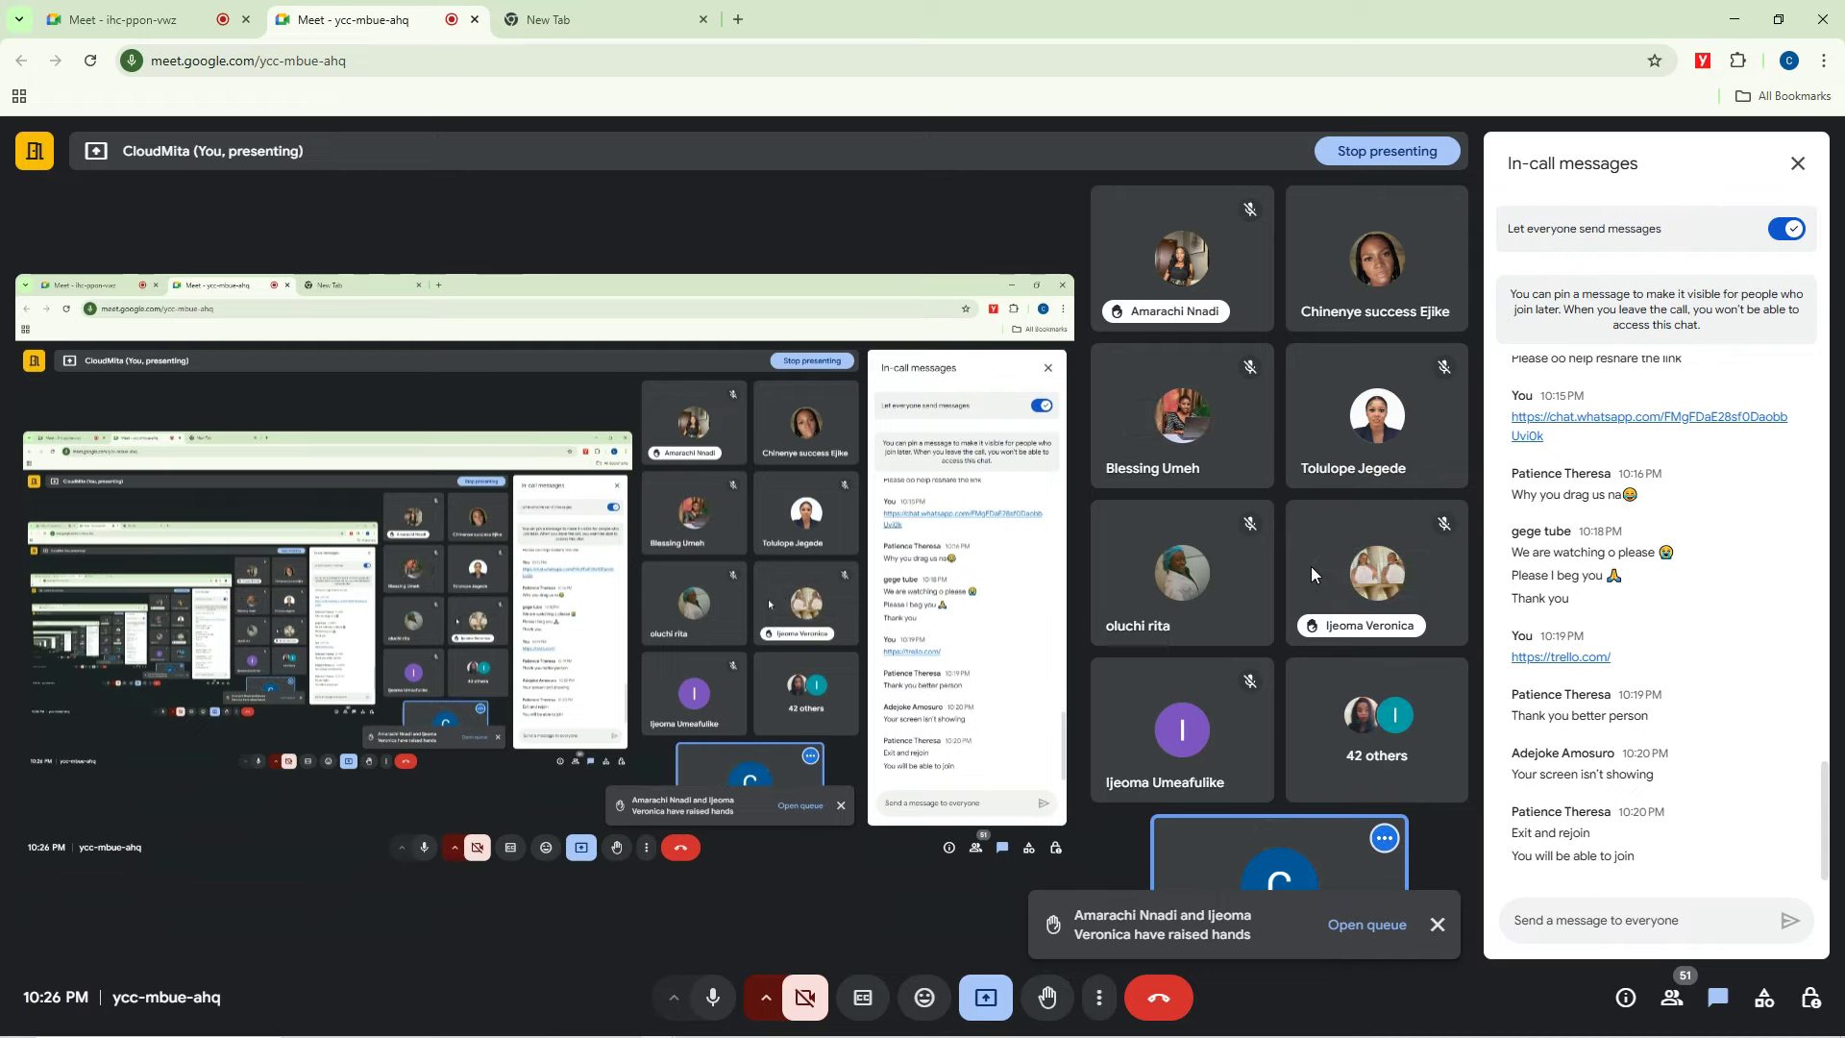
click(144, 8)
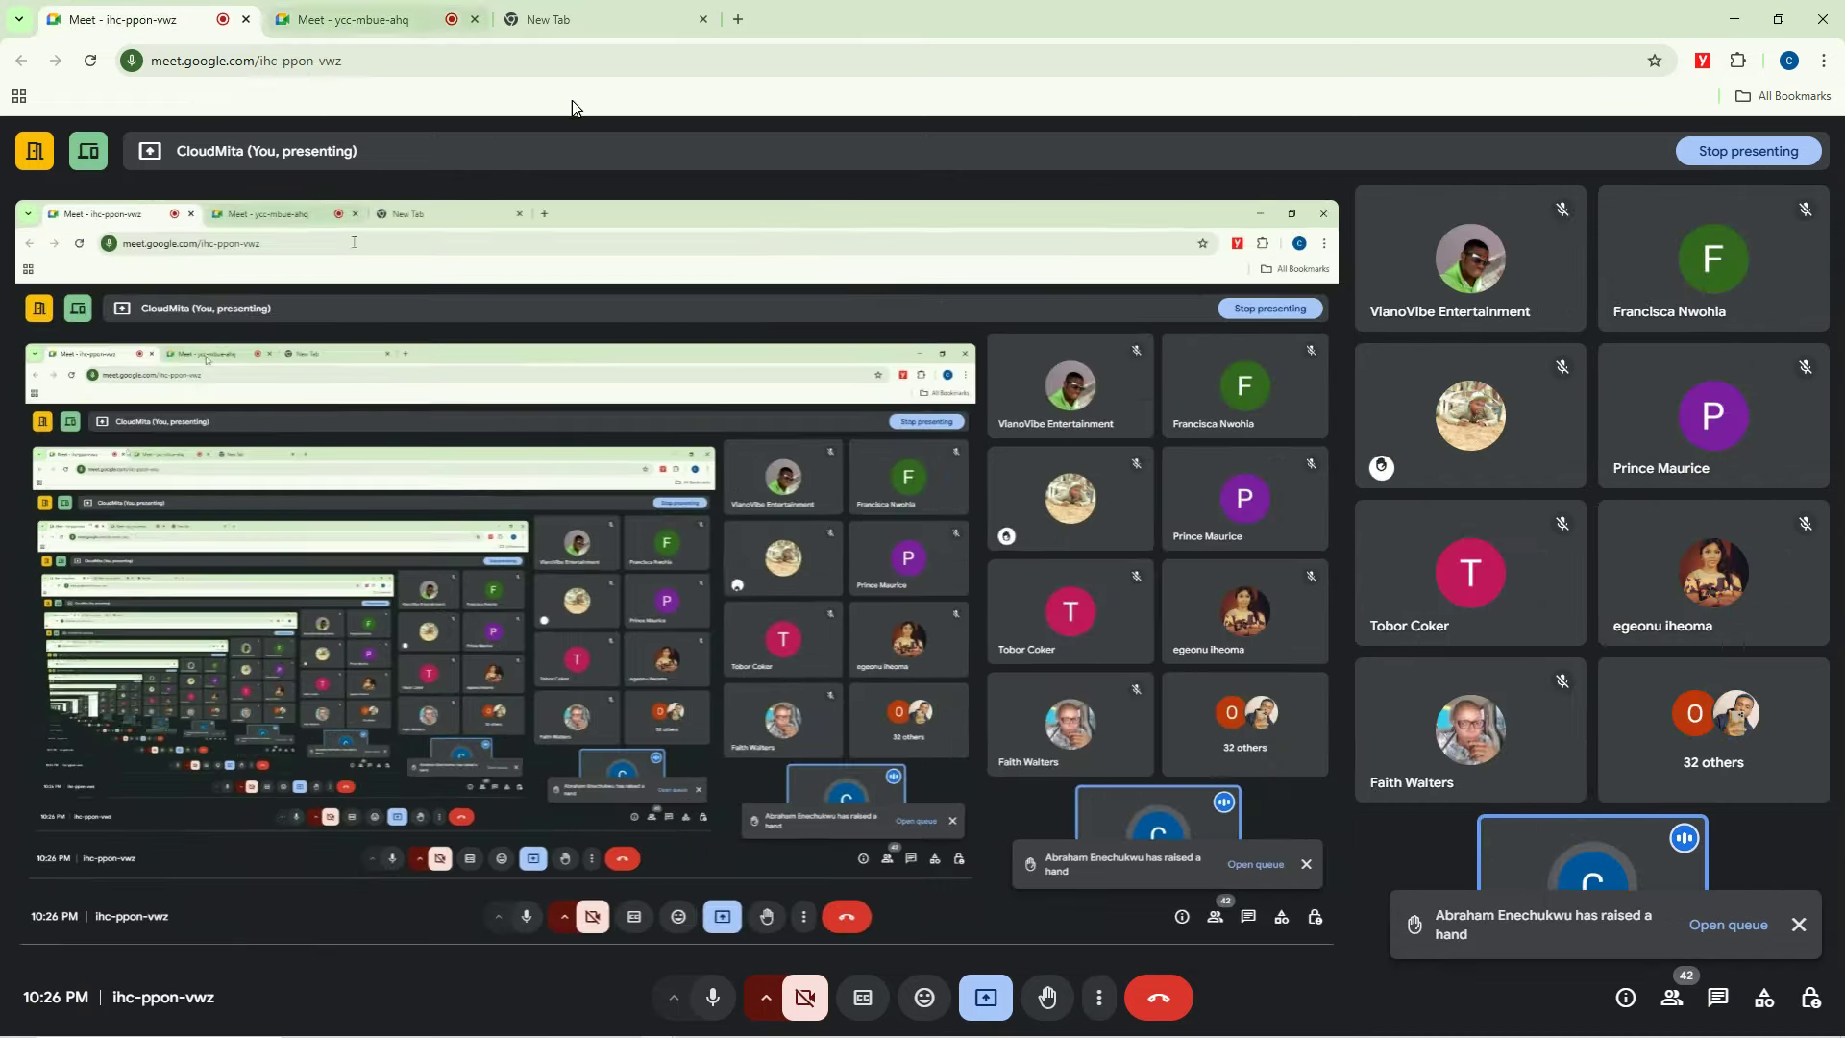
click(1720, 1002)
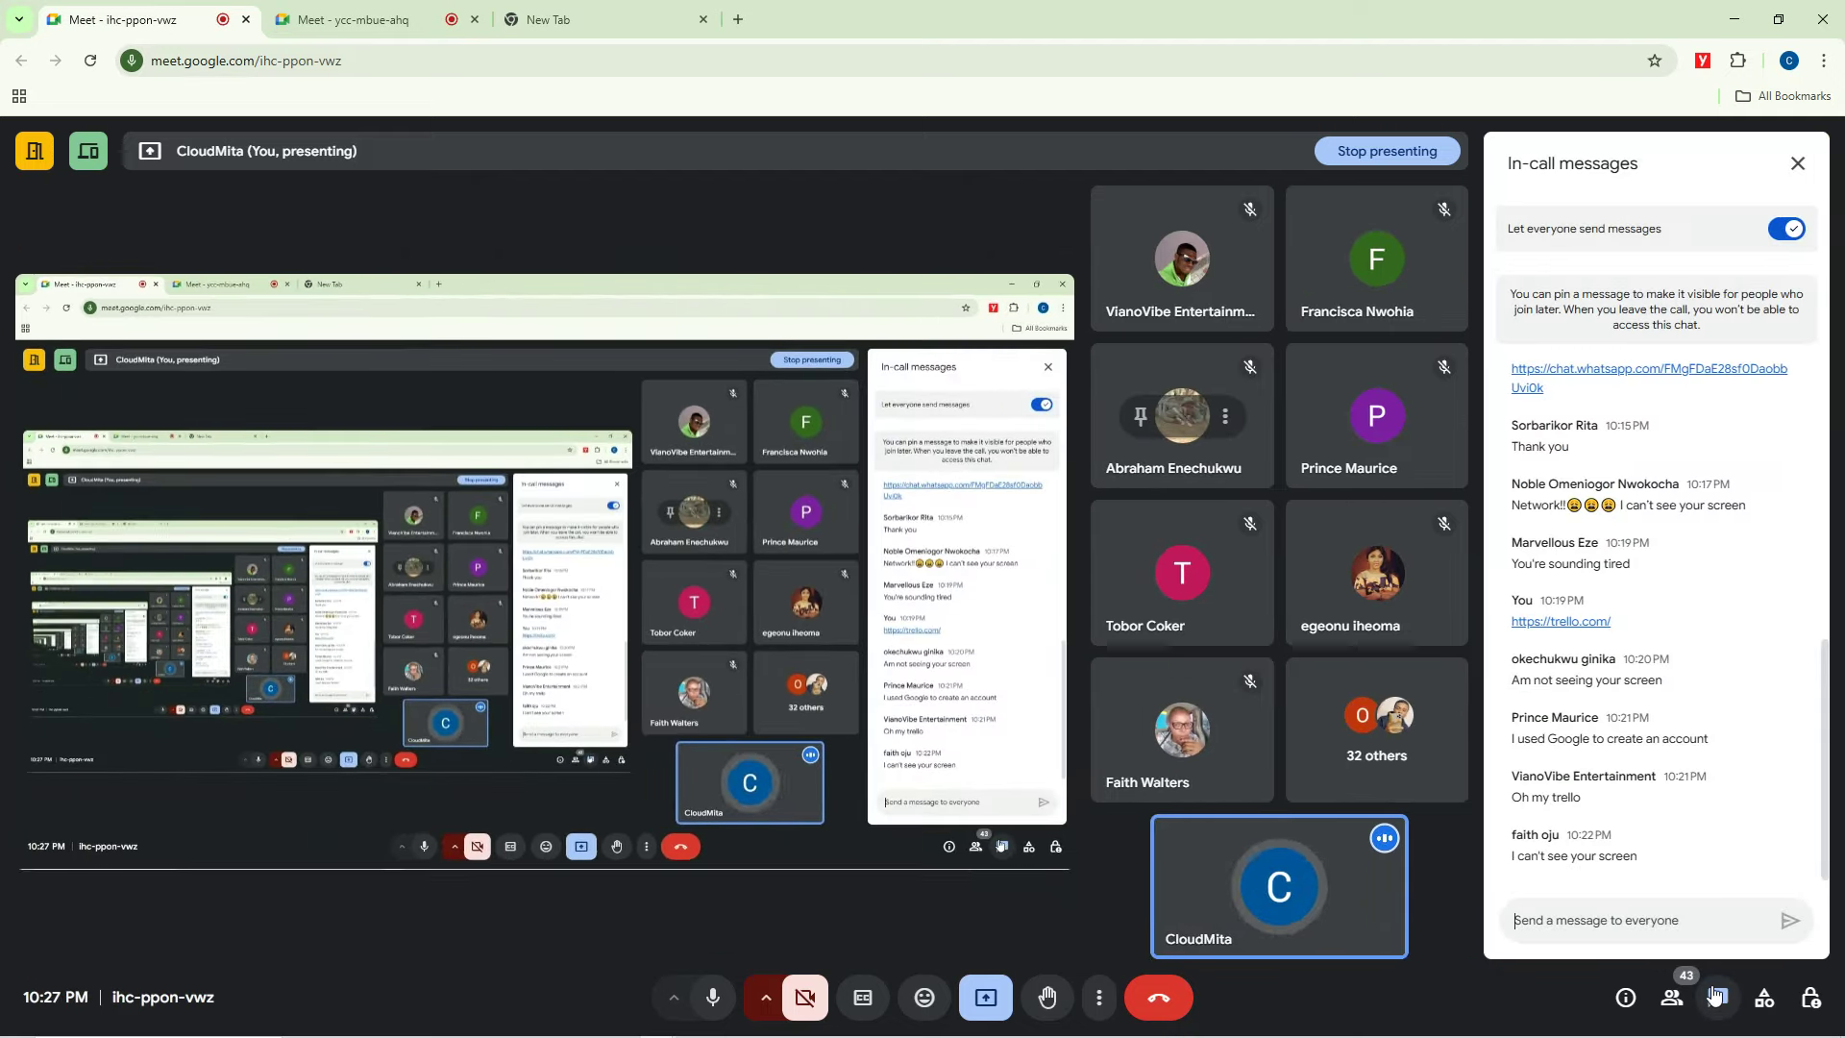
click(1717, 995)
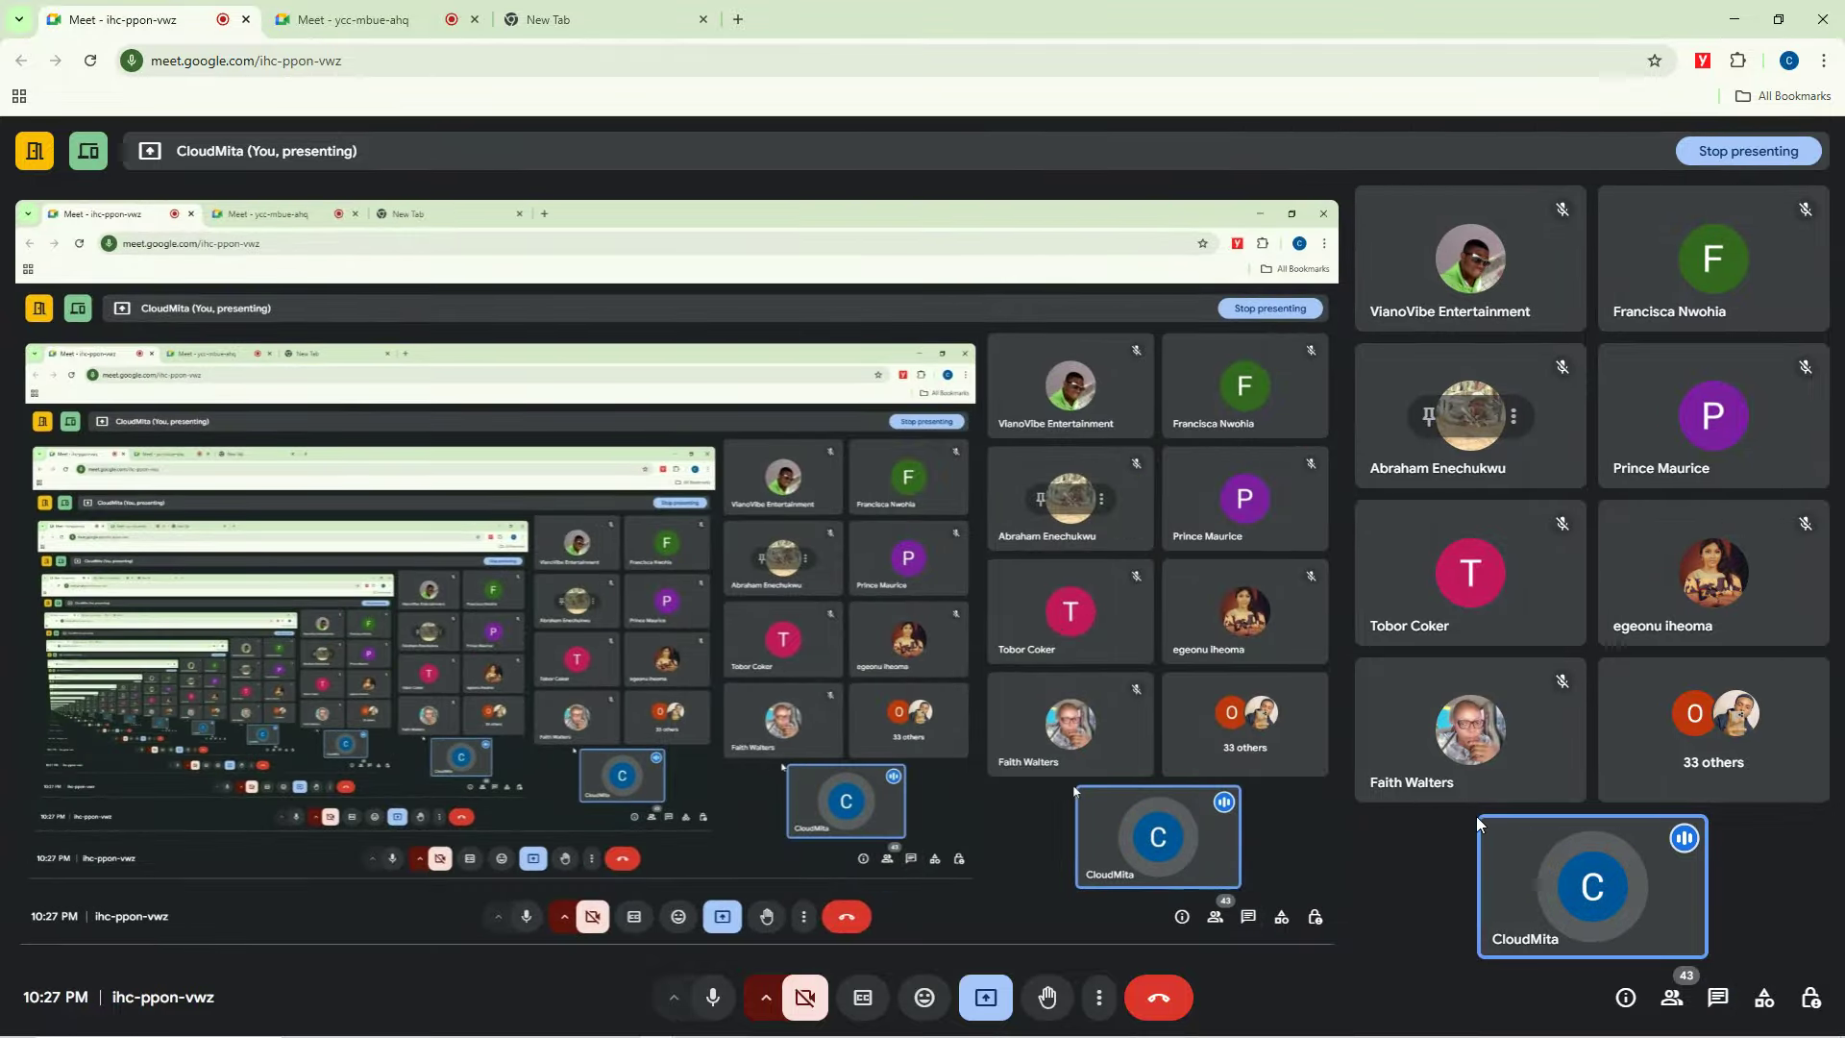
mouse_move(1480, 819)
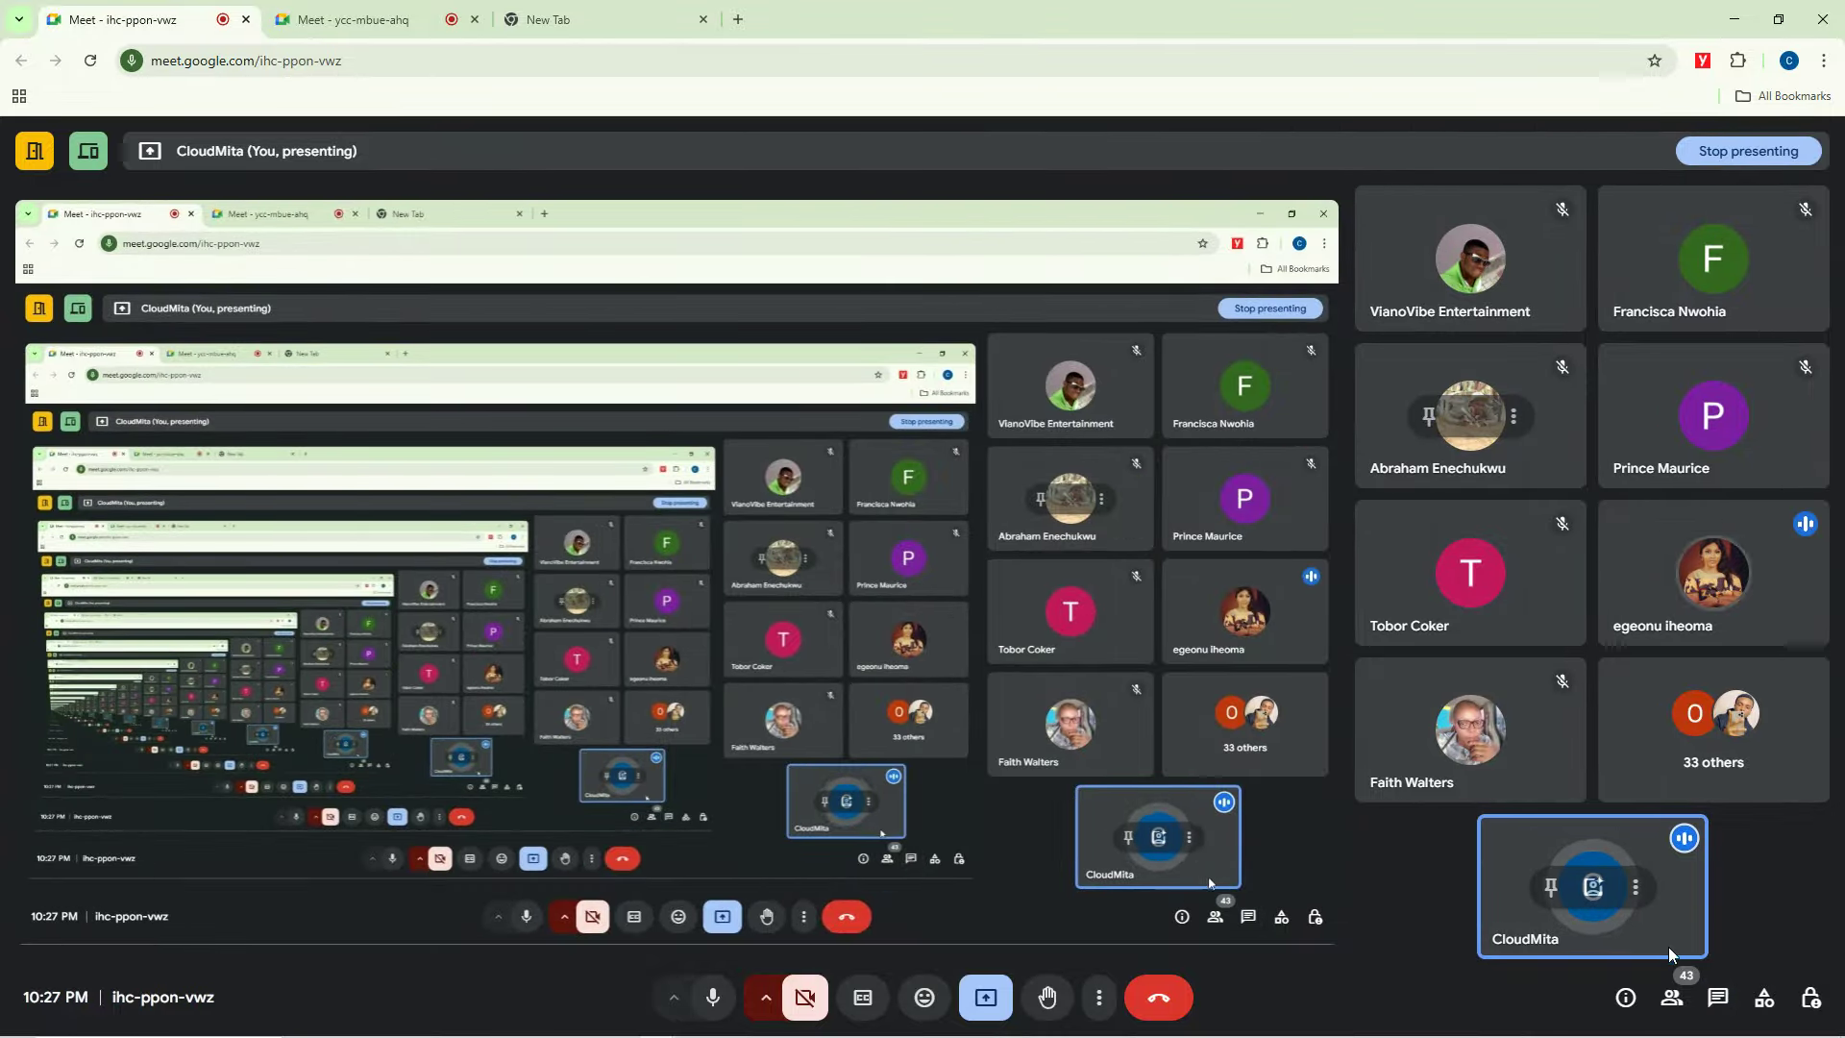
click(1718, 996)
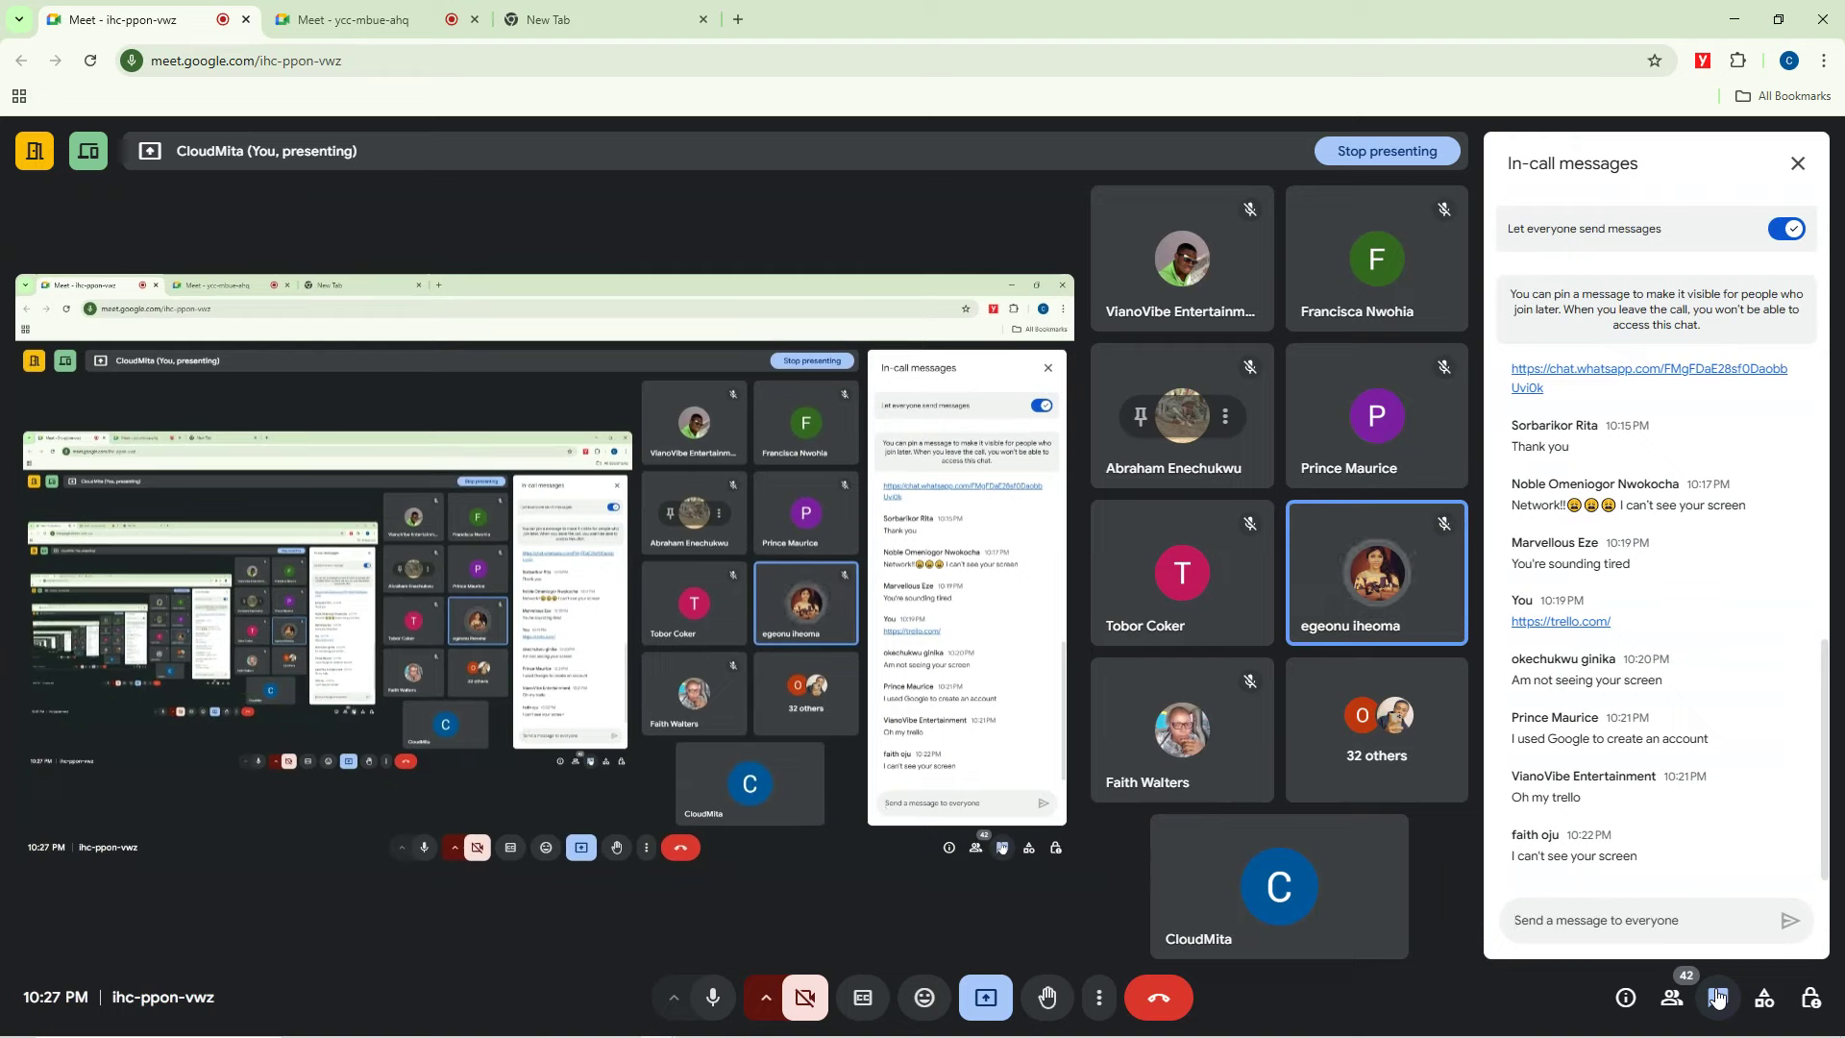
click(351, 19)
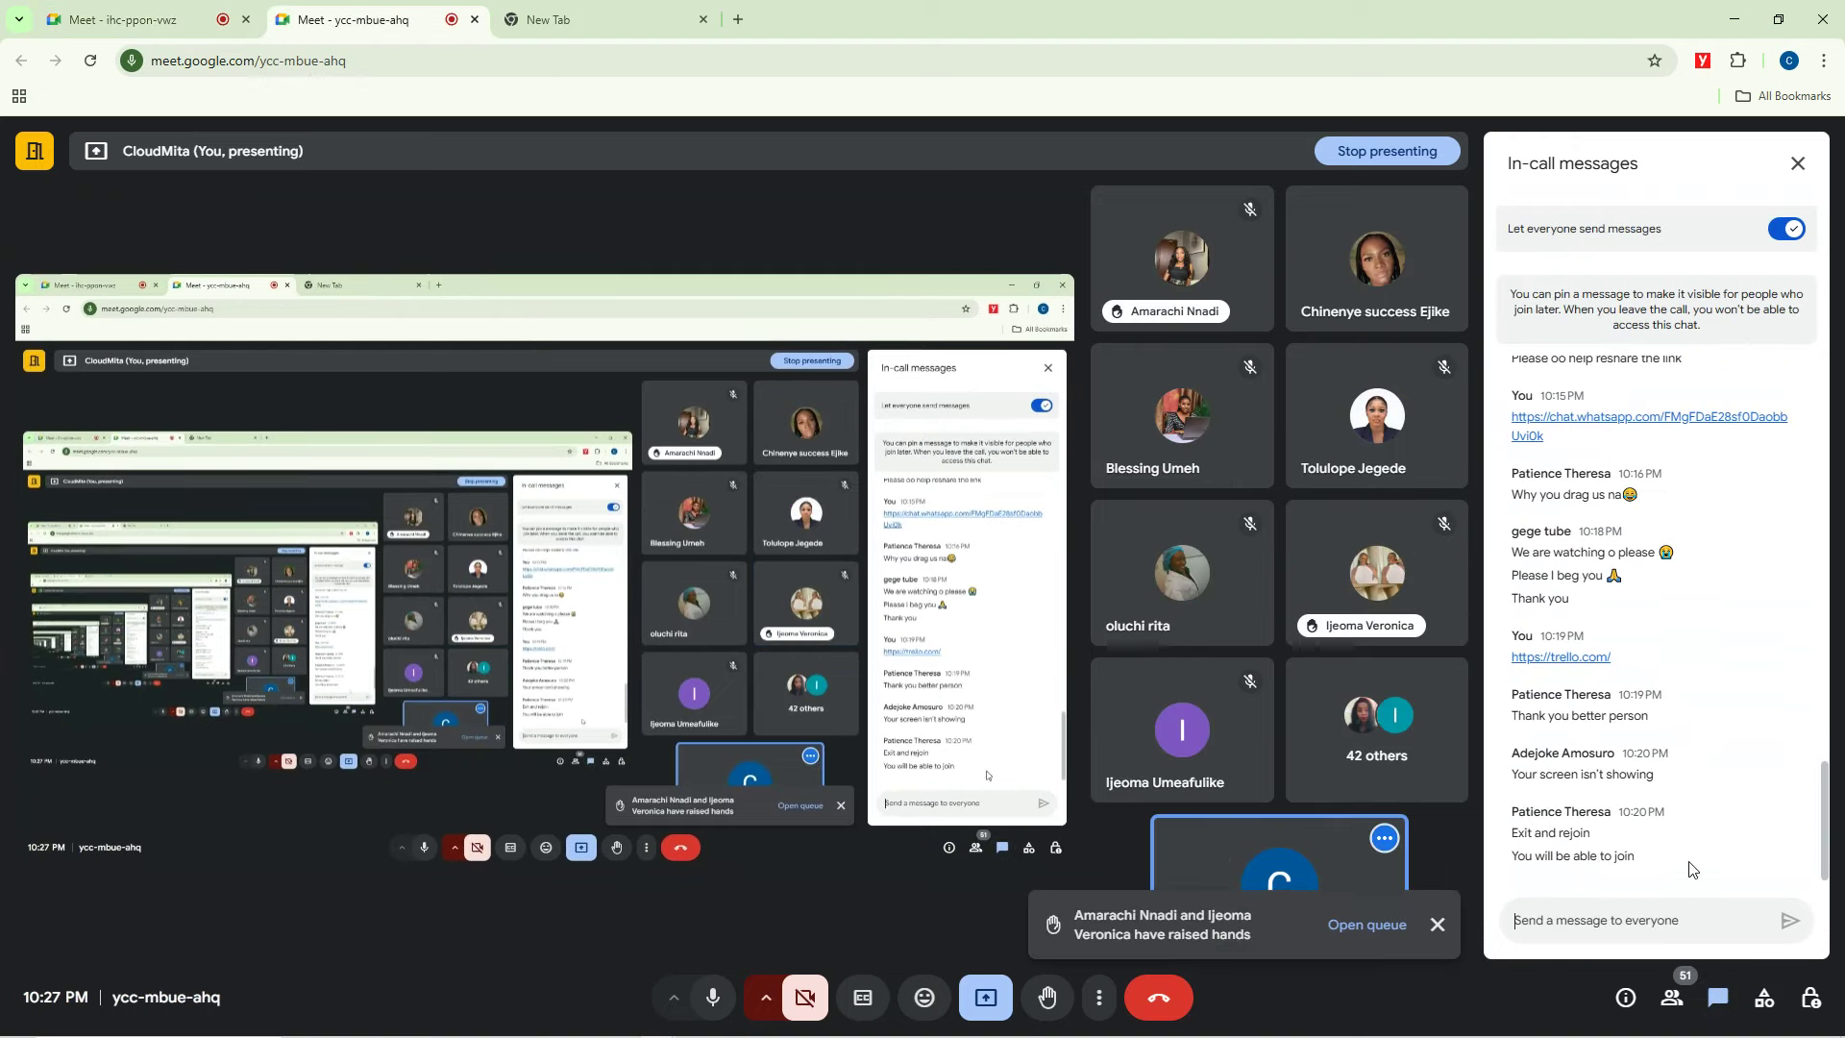
mouse_move(1381, 503)
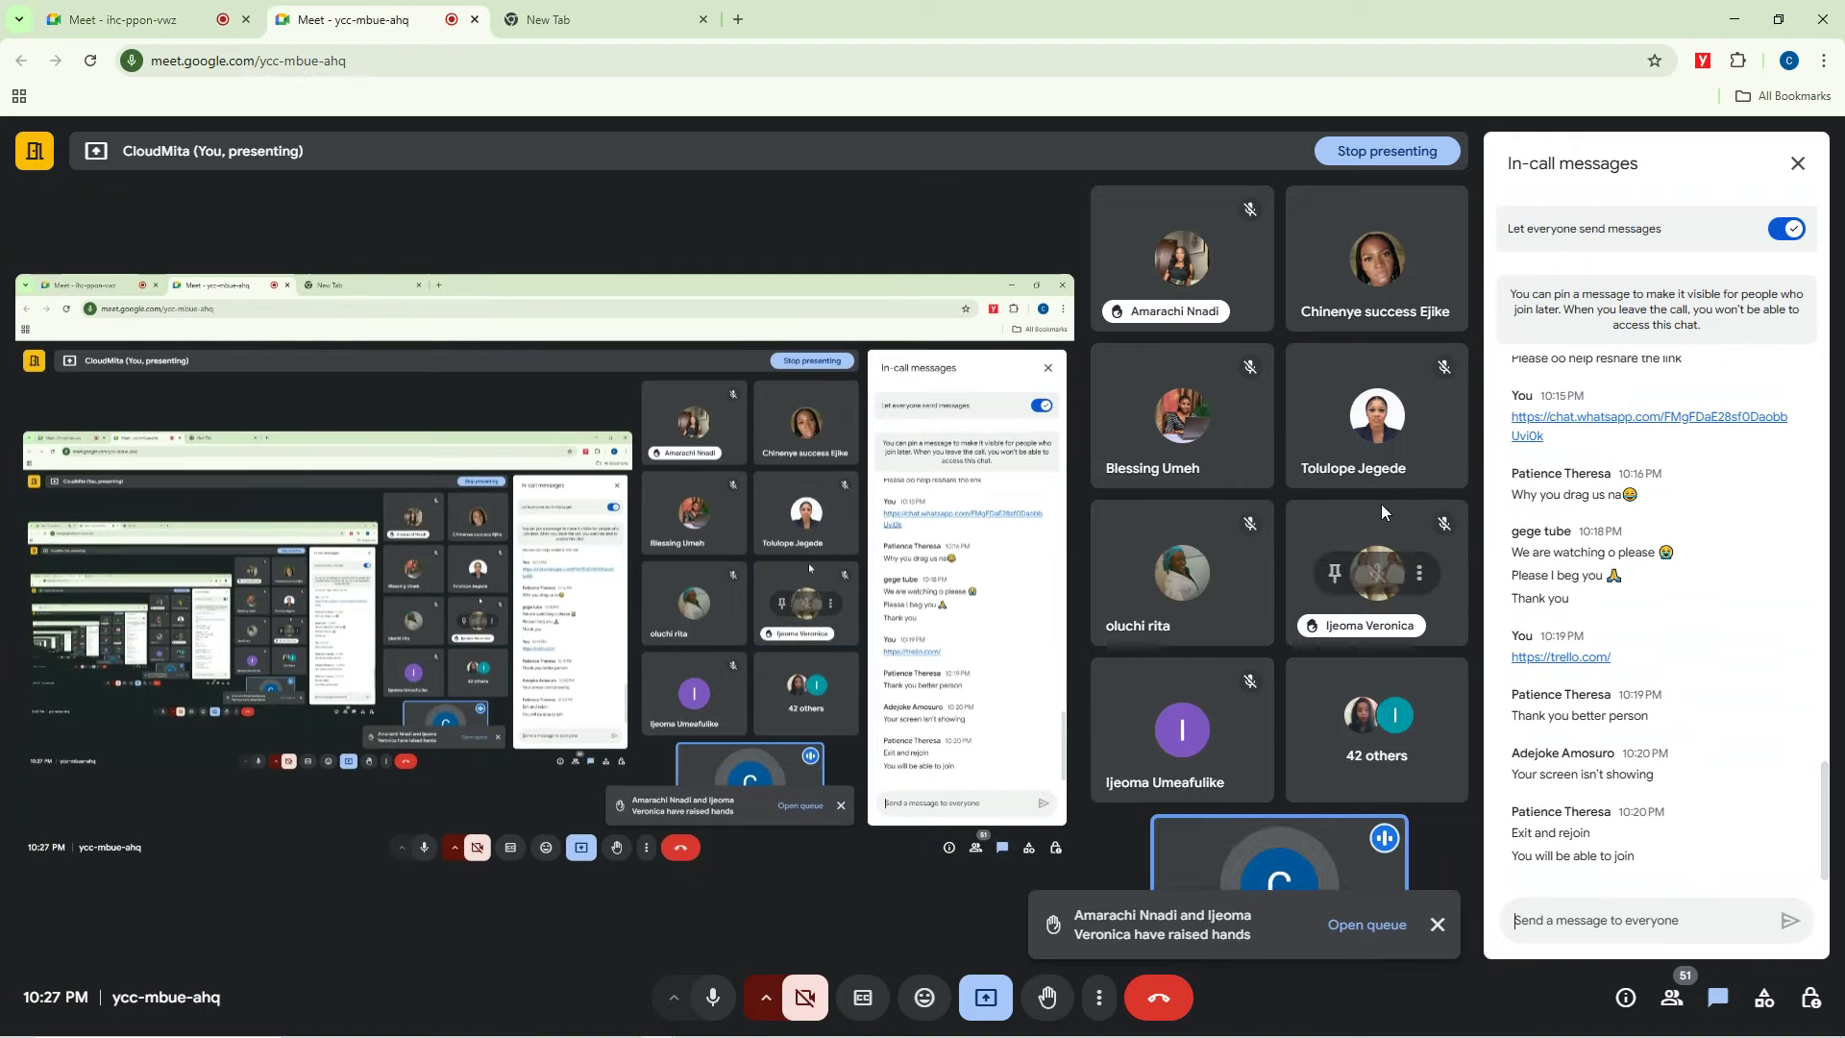
Look through the participant list of the second Google Meet call, then close it and dismiss the raised-hands notification.
click(1673, 1000)
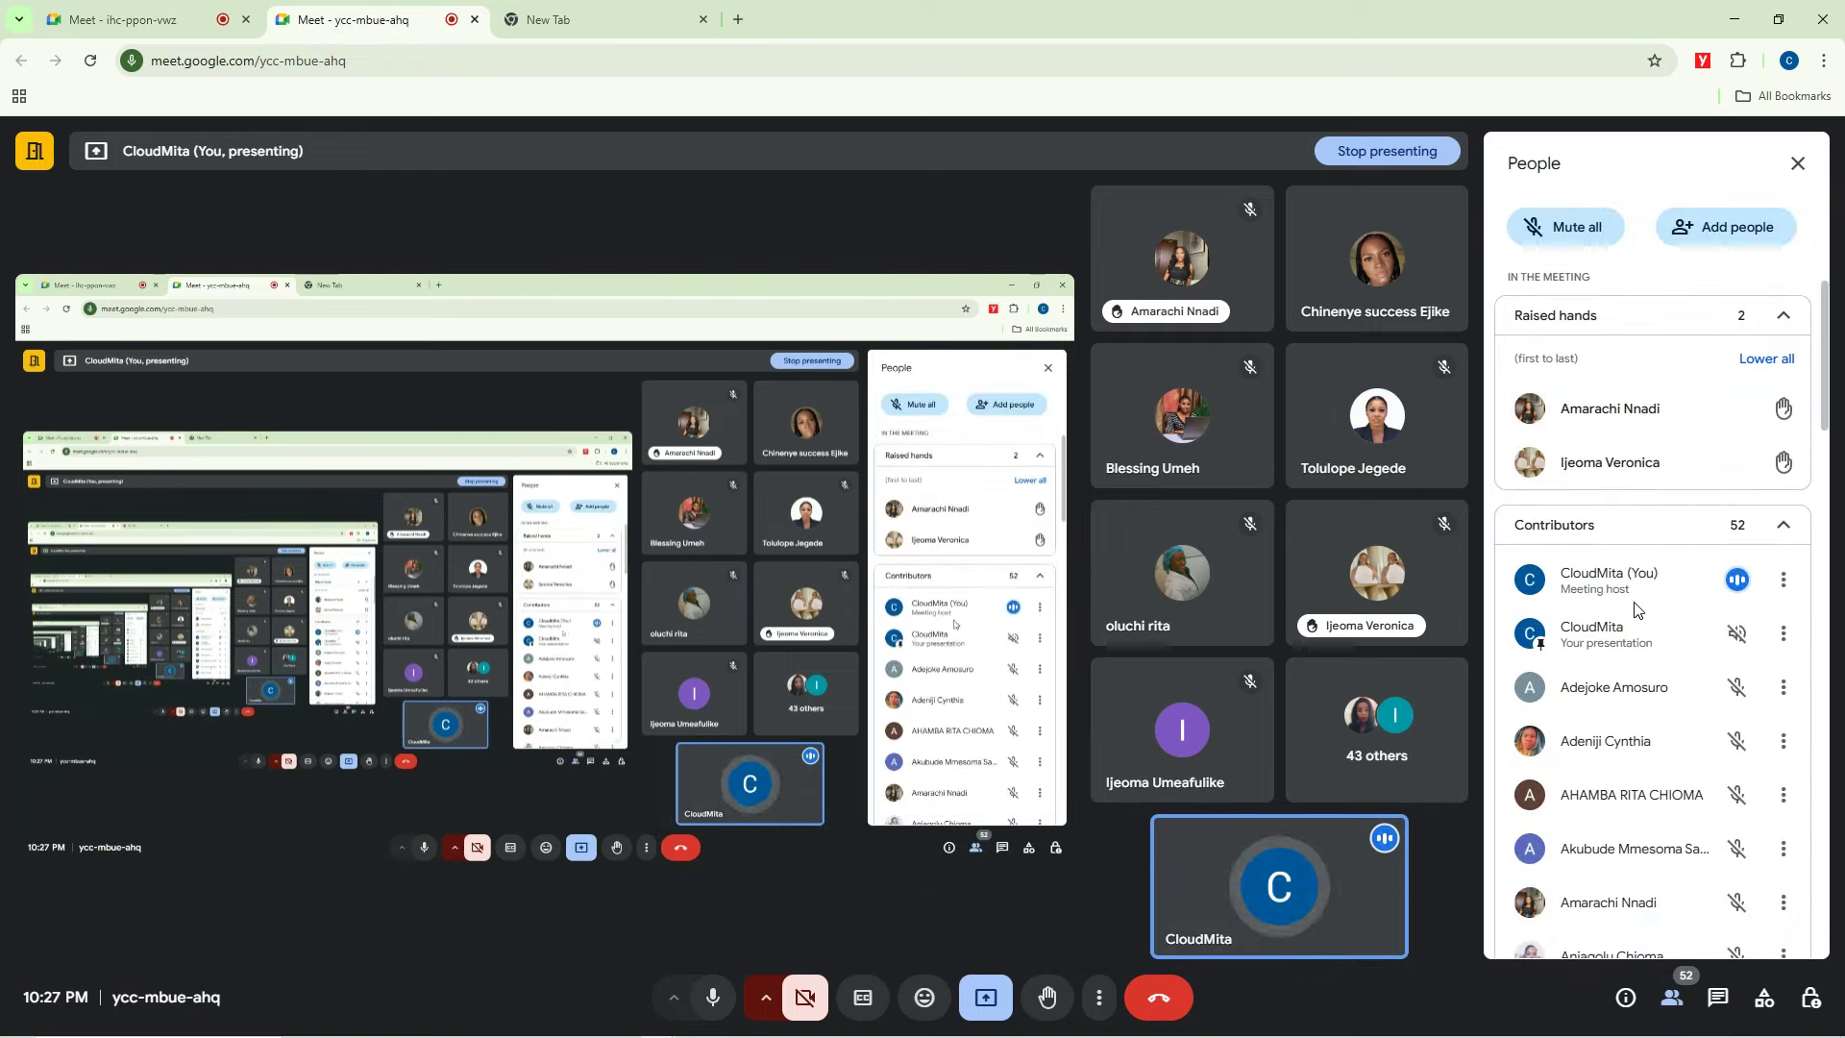
scroll(1634, 607, down, 20)
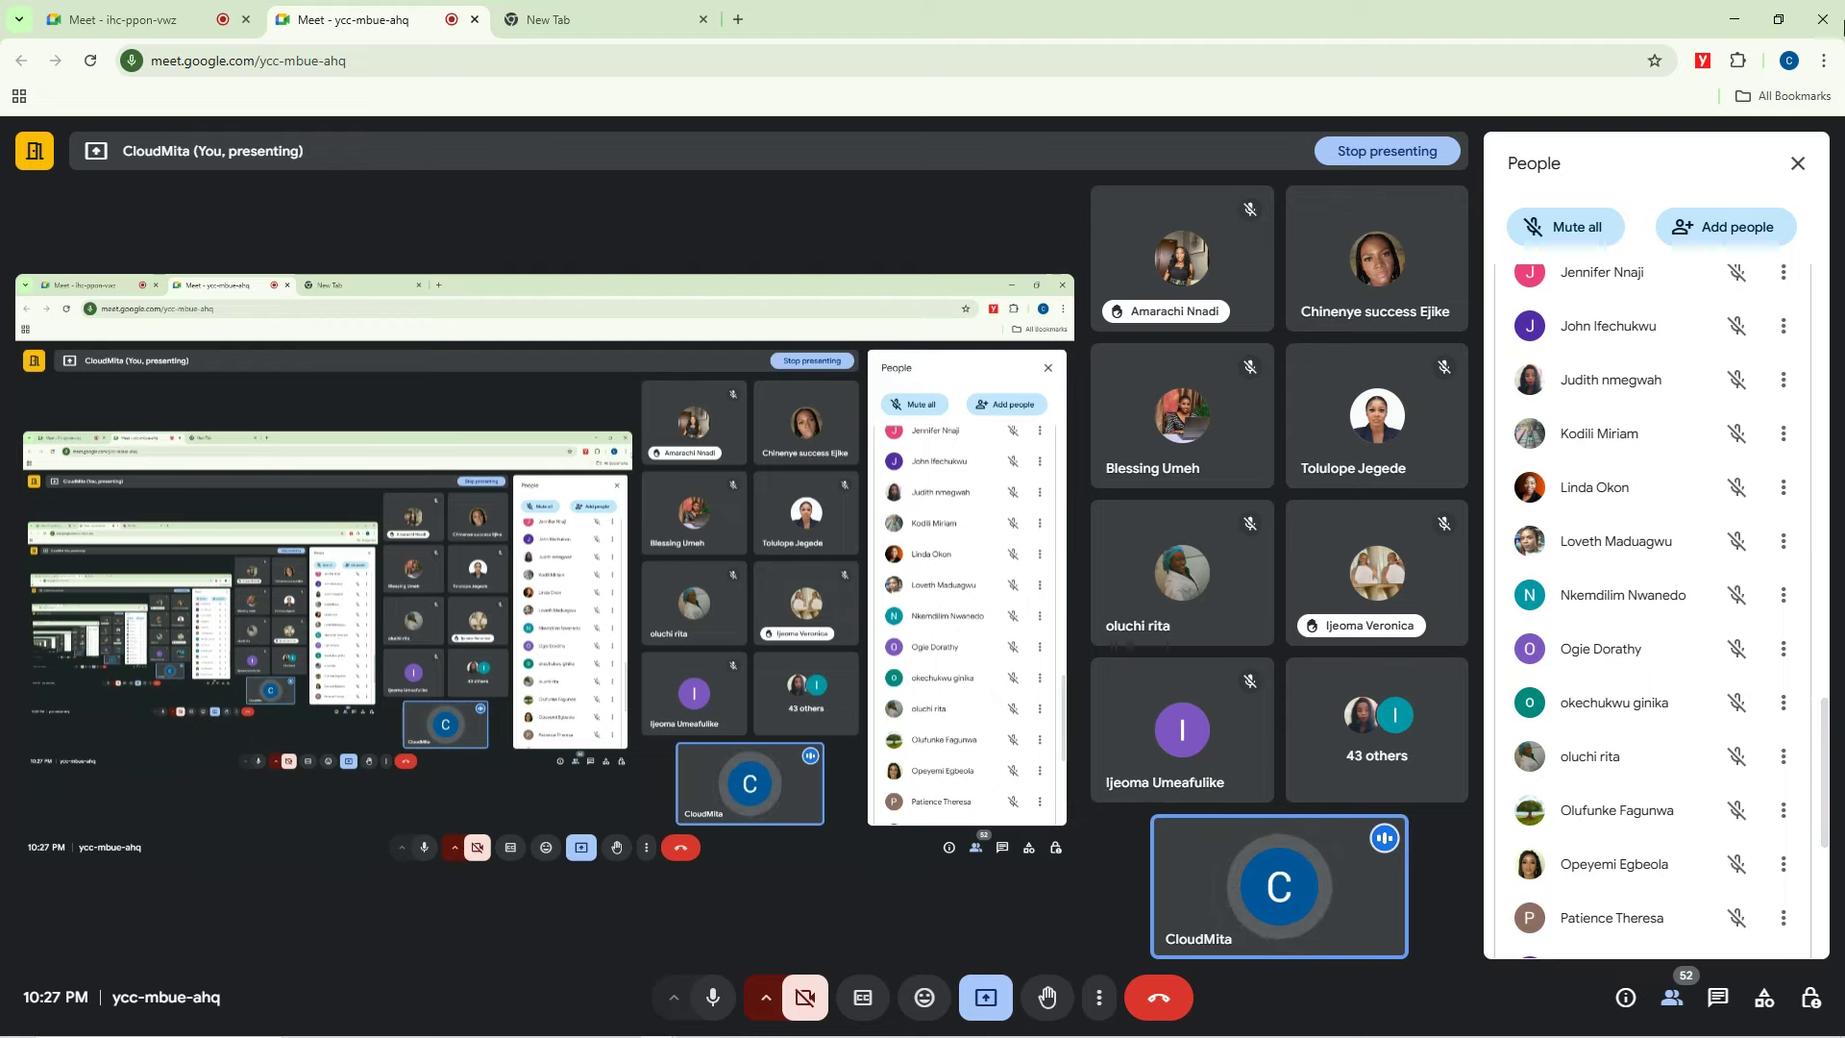
click(1797, 164)
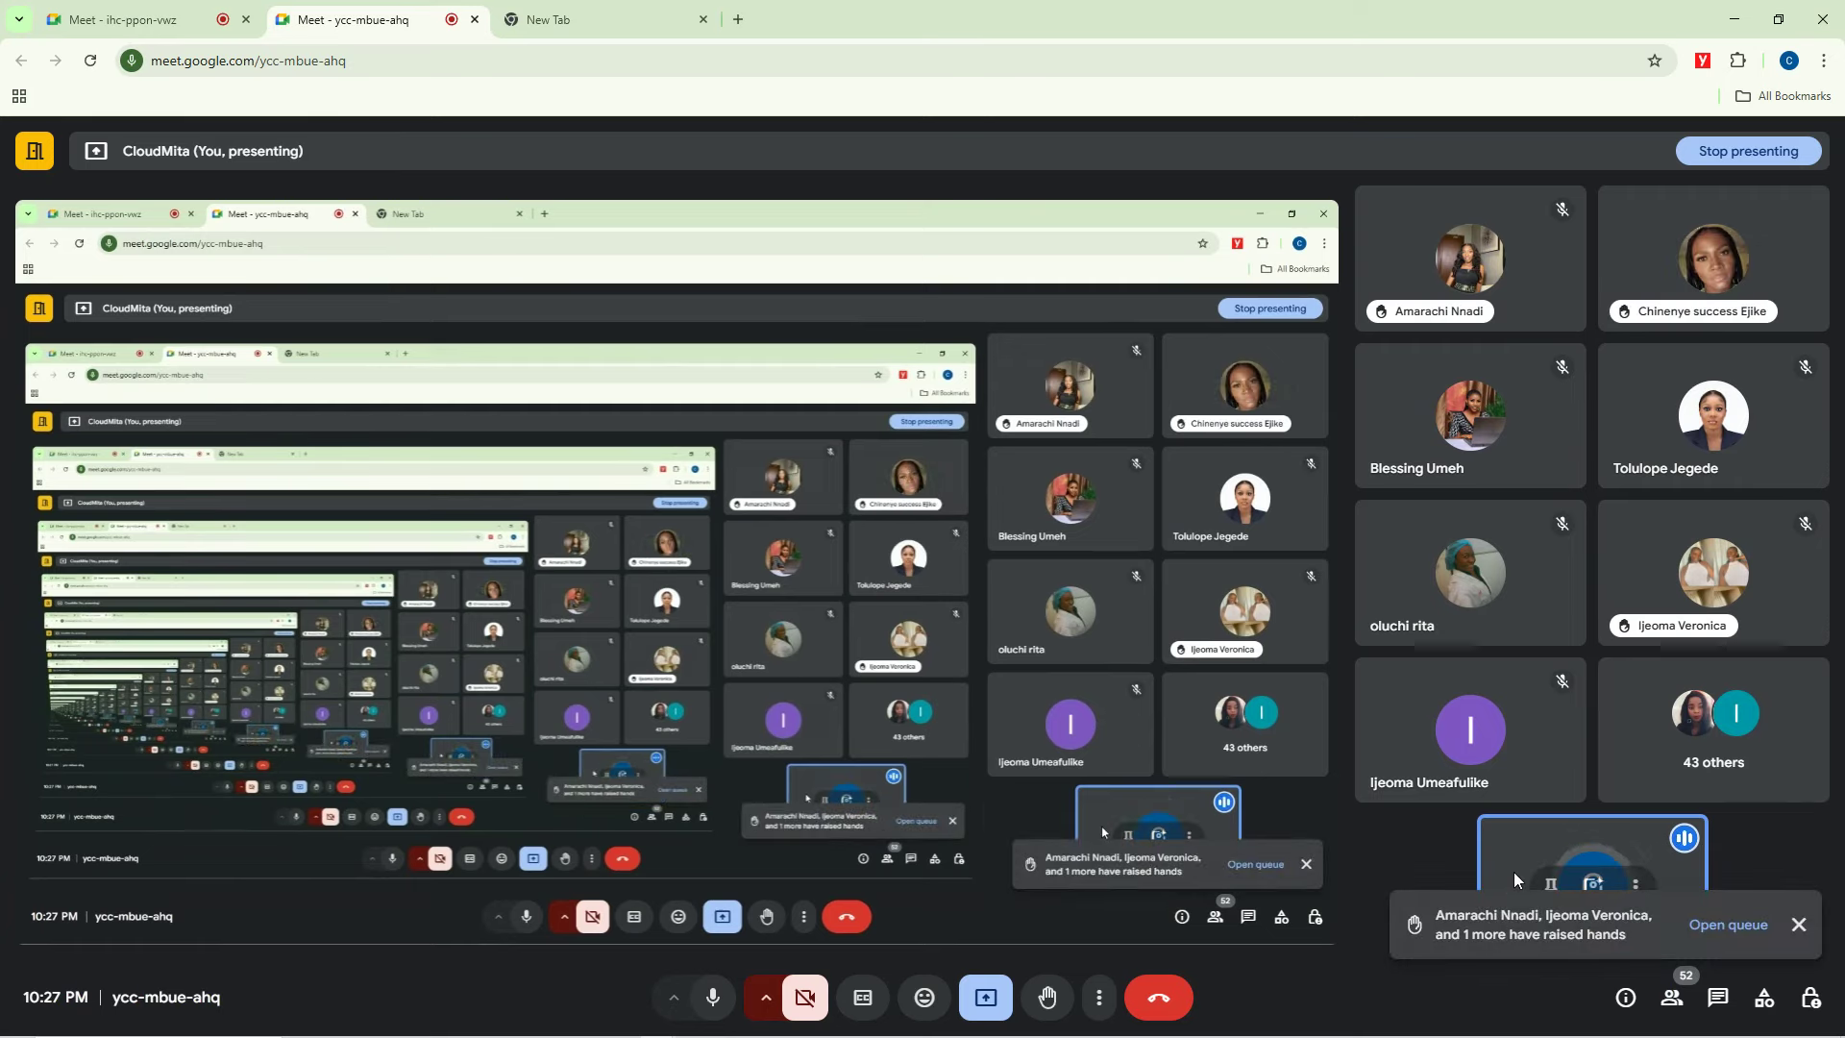
click(1800, 927)
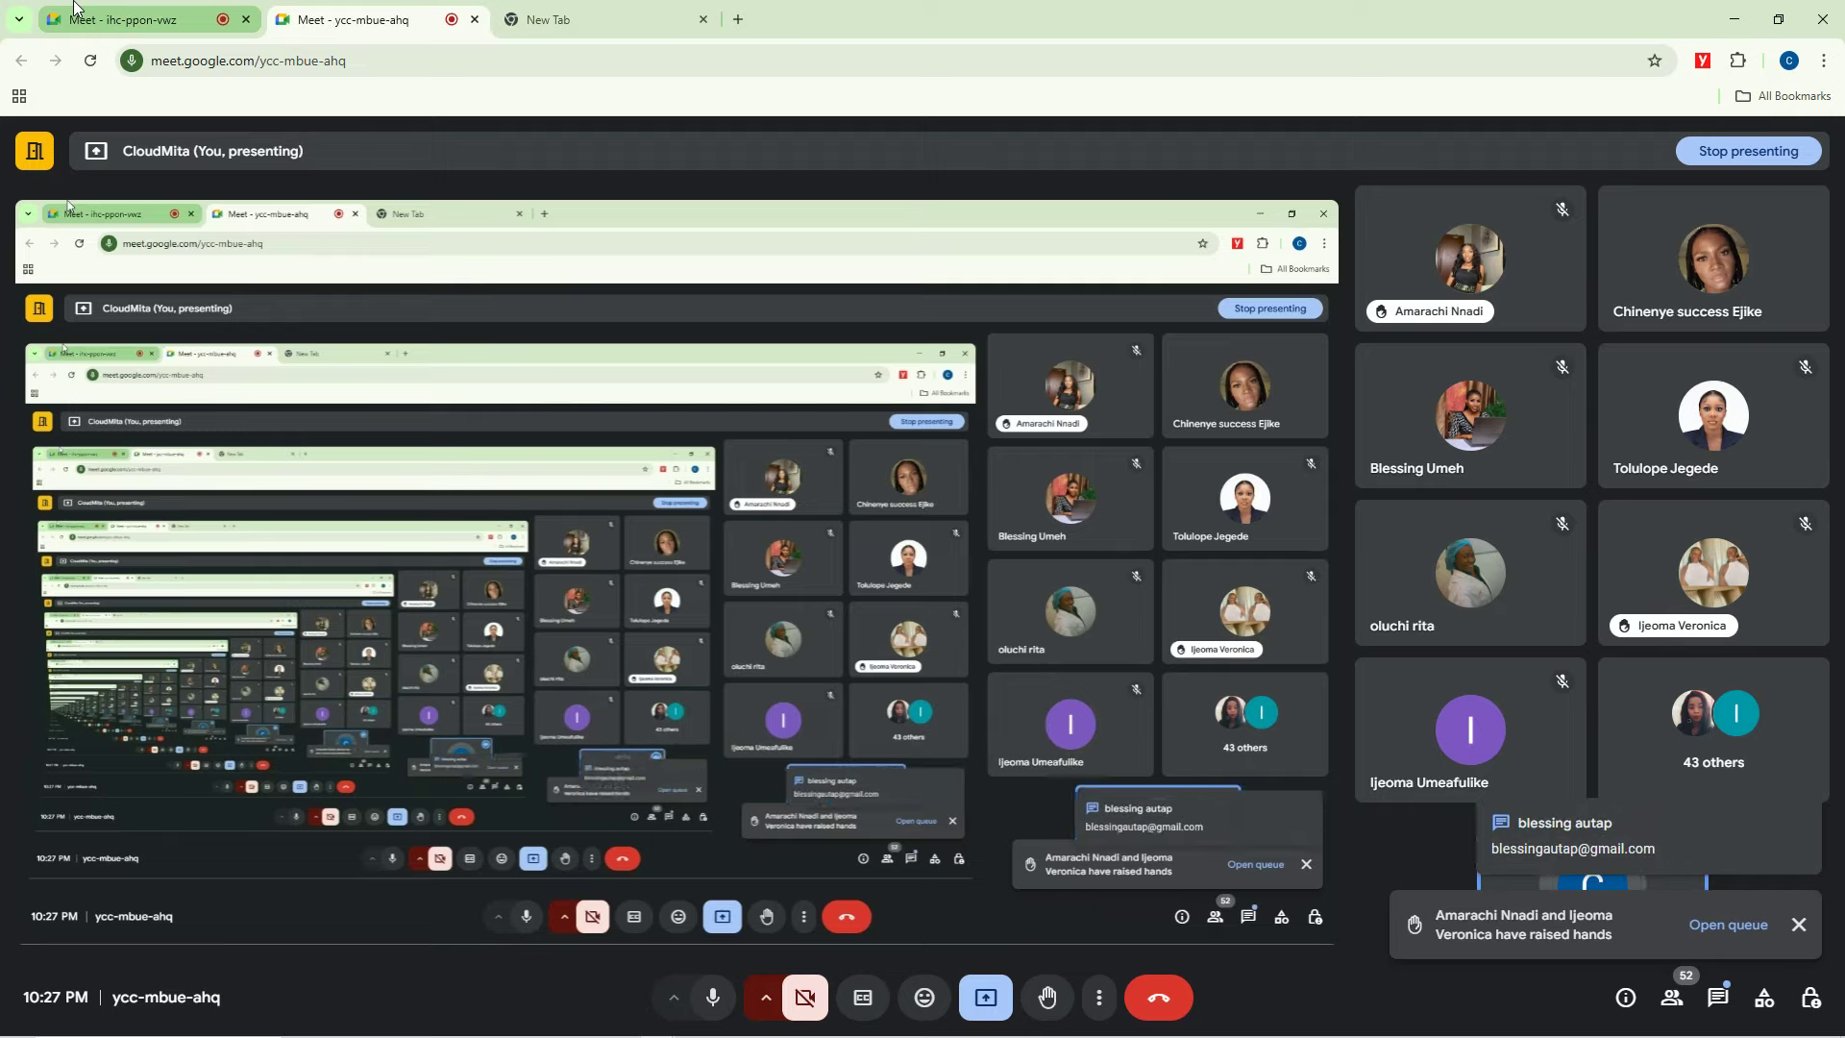
Copy the second e-mail address posted in the second call's chat and add it as an invitee on Trello's team invitation page.
click(1717, 997)
drag(1689, 858, 1511, 860)
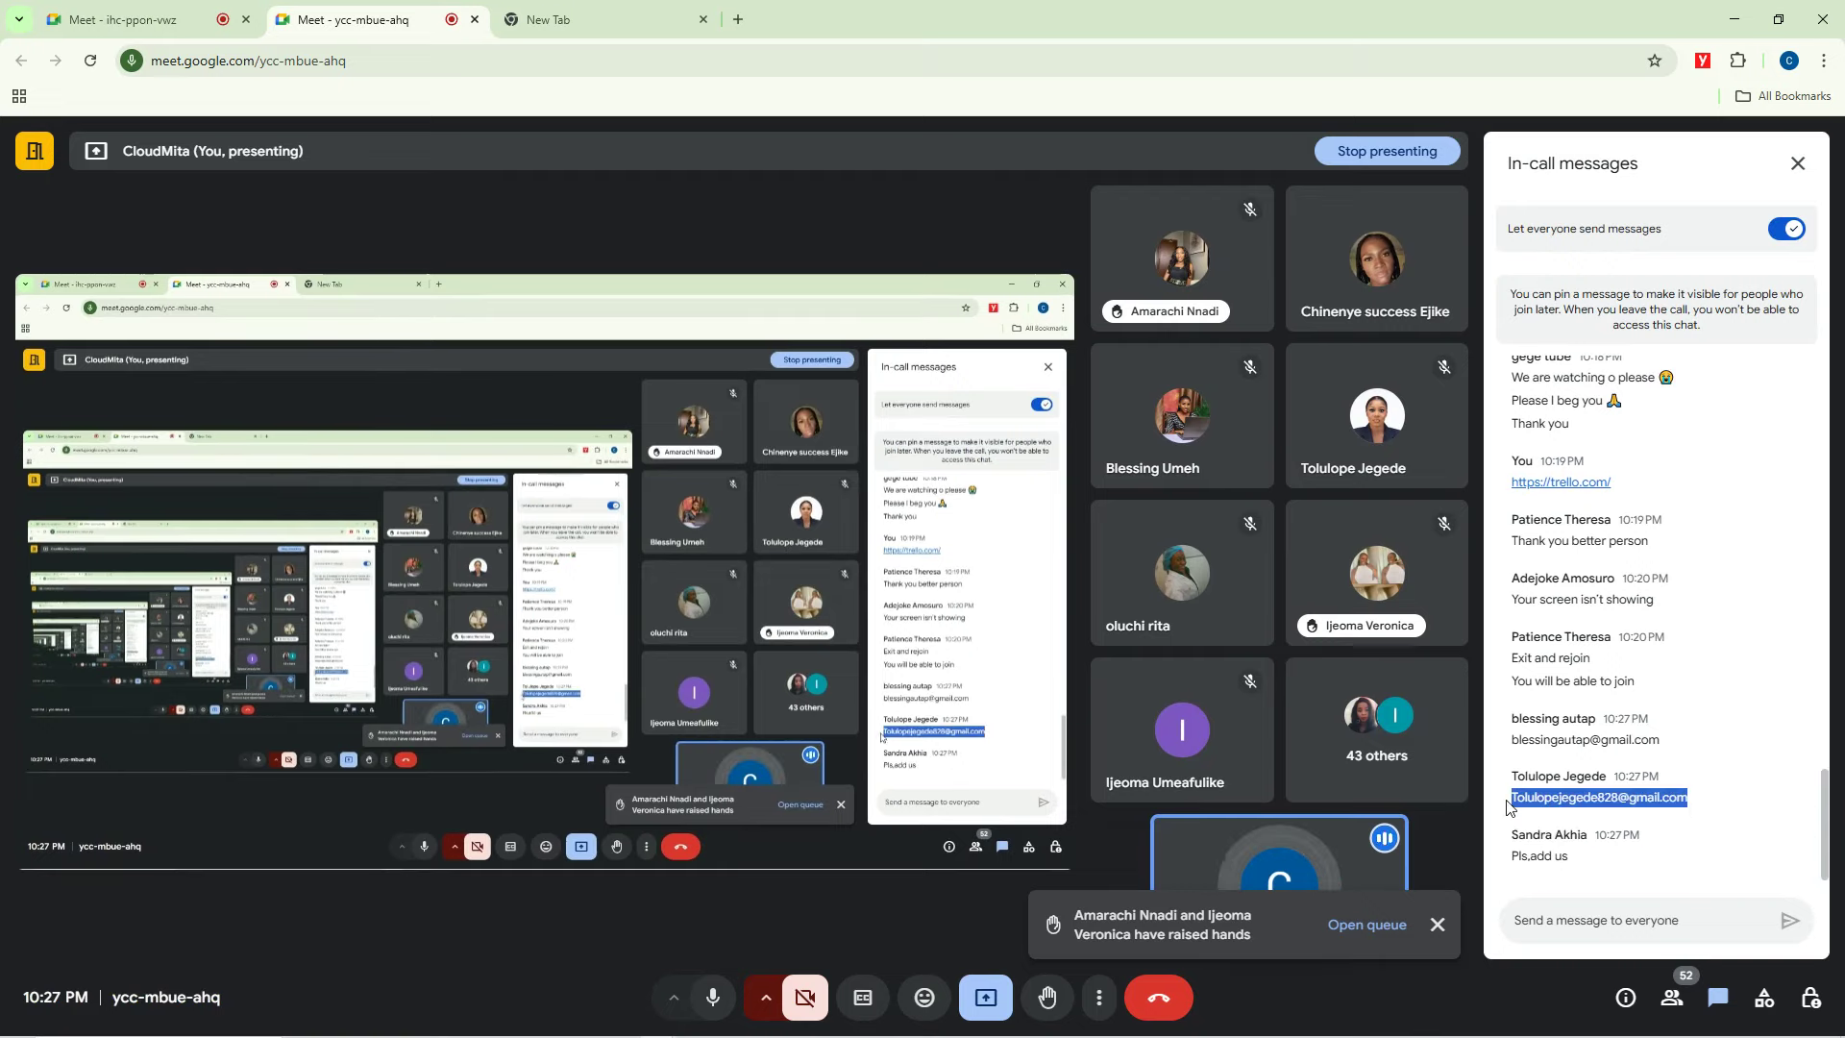
click(664, 1028)
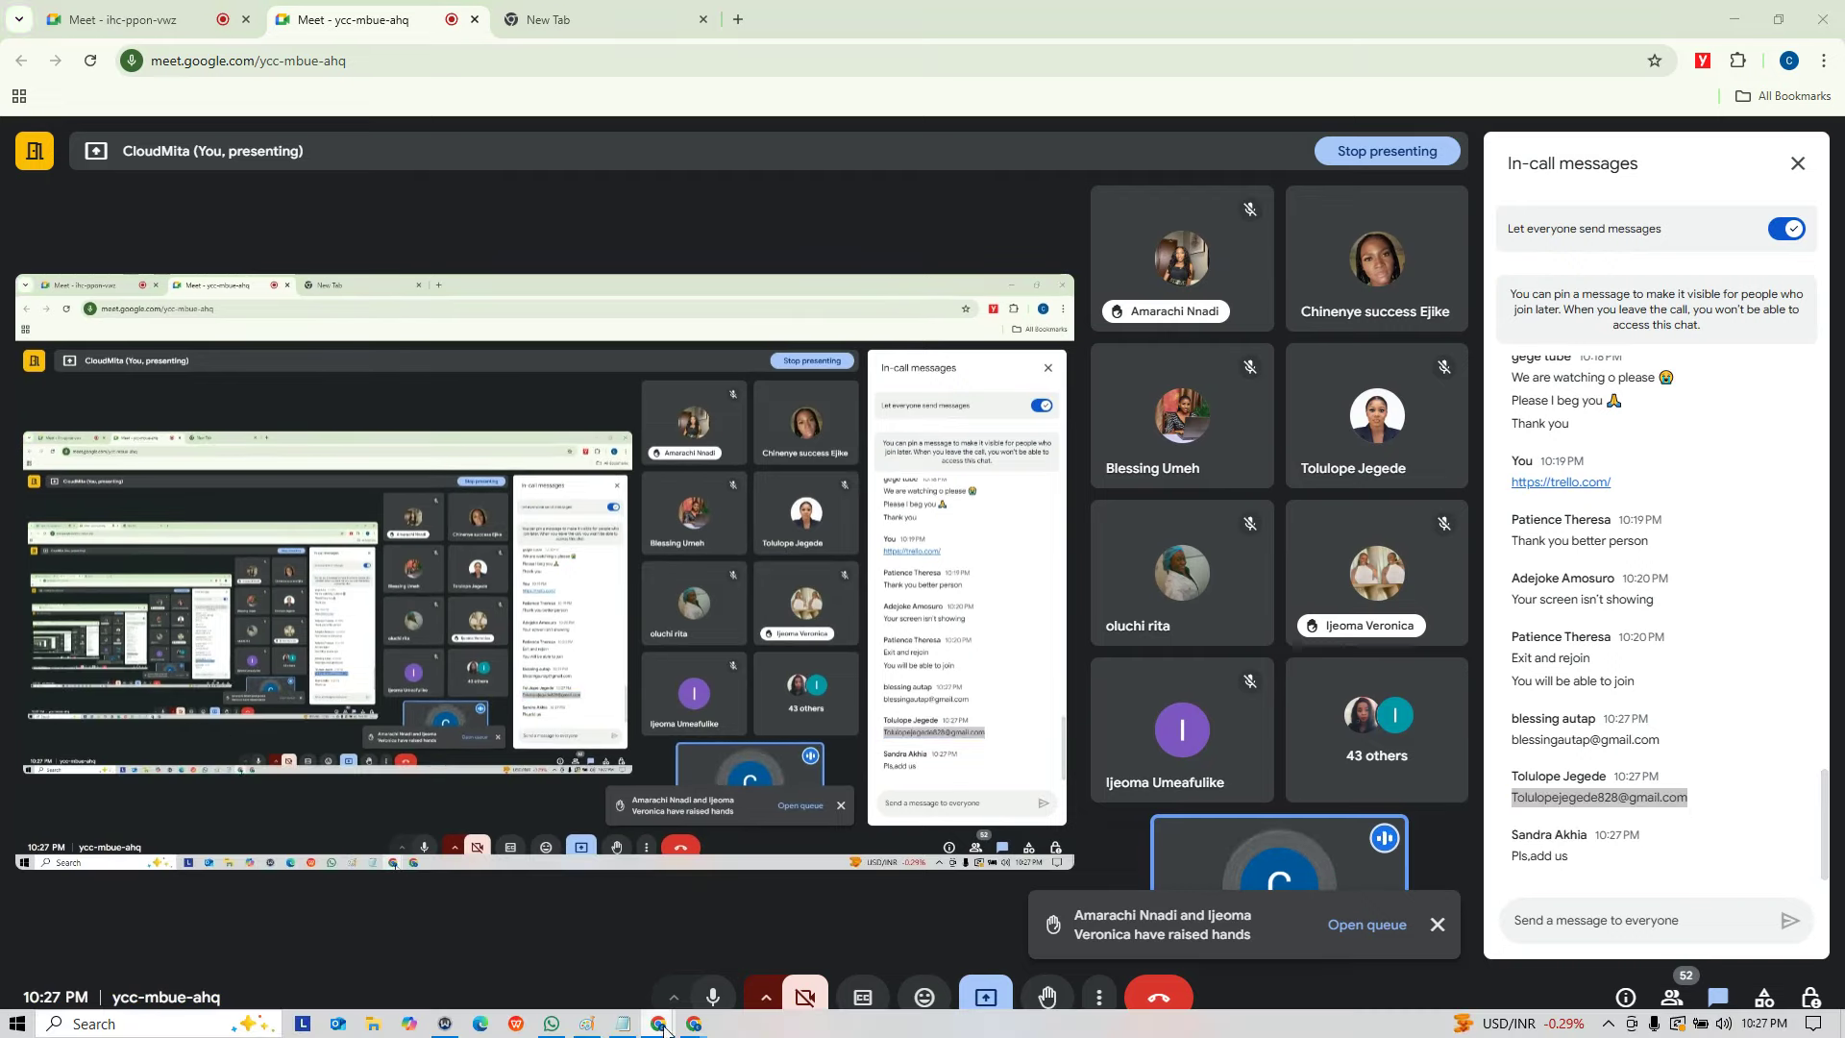
mouse_move(664, 1027)
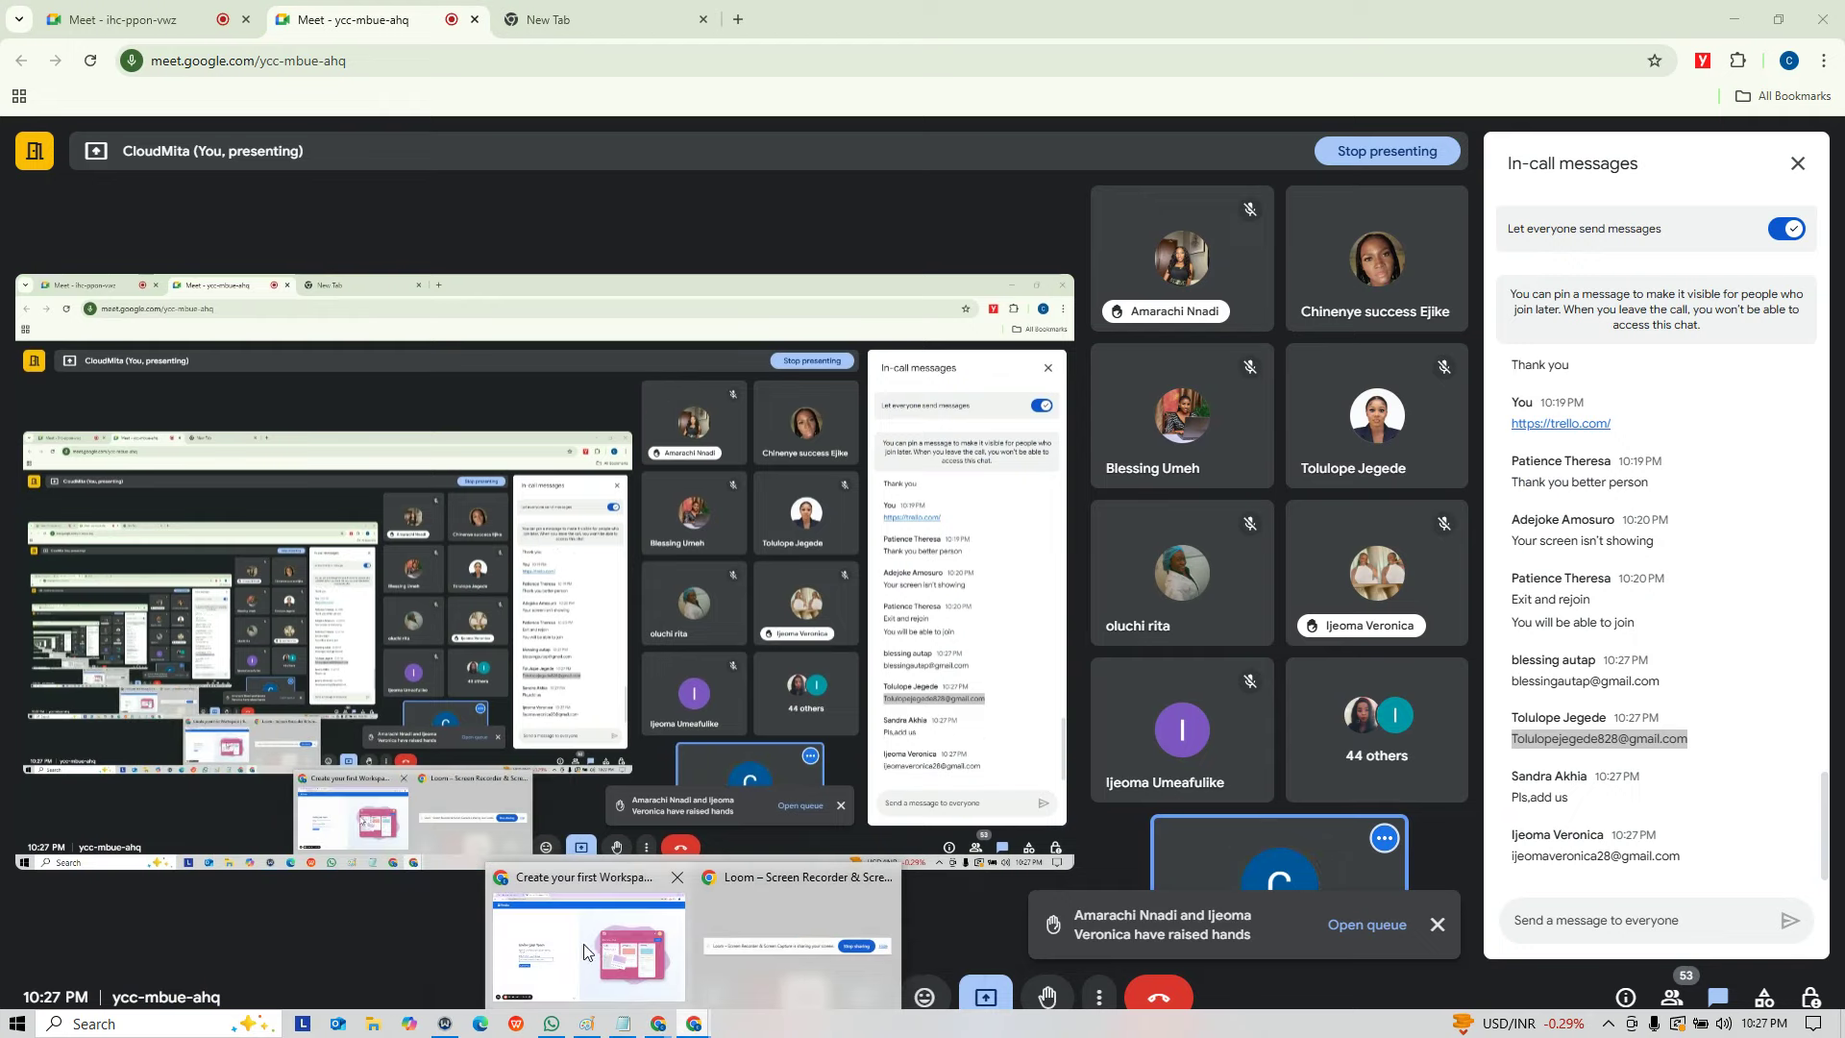
click(583, 951)
drag(230, 513, 490, 500)
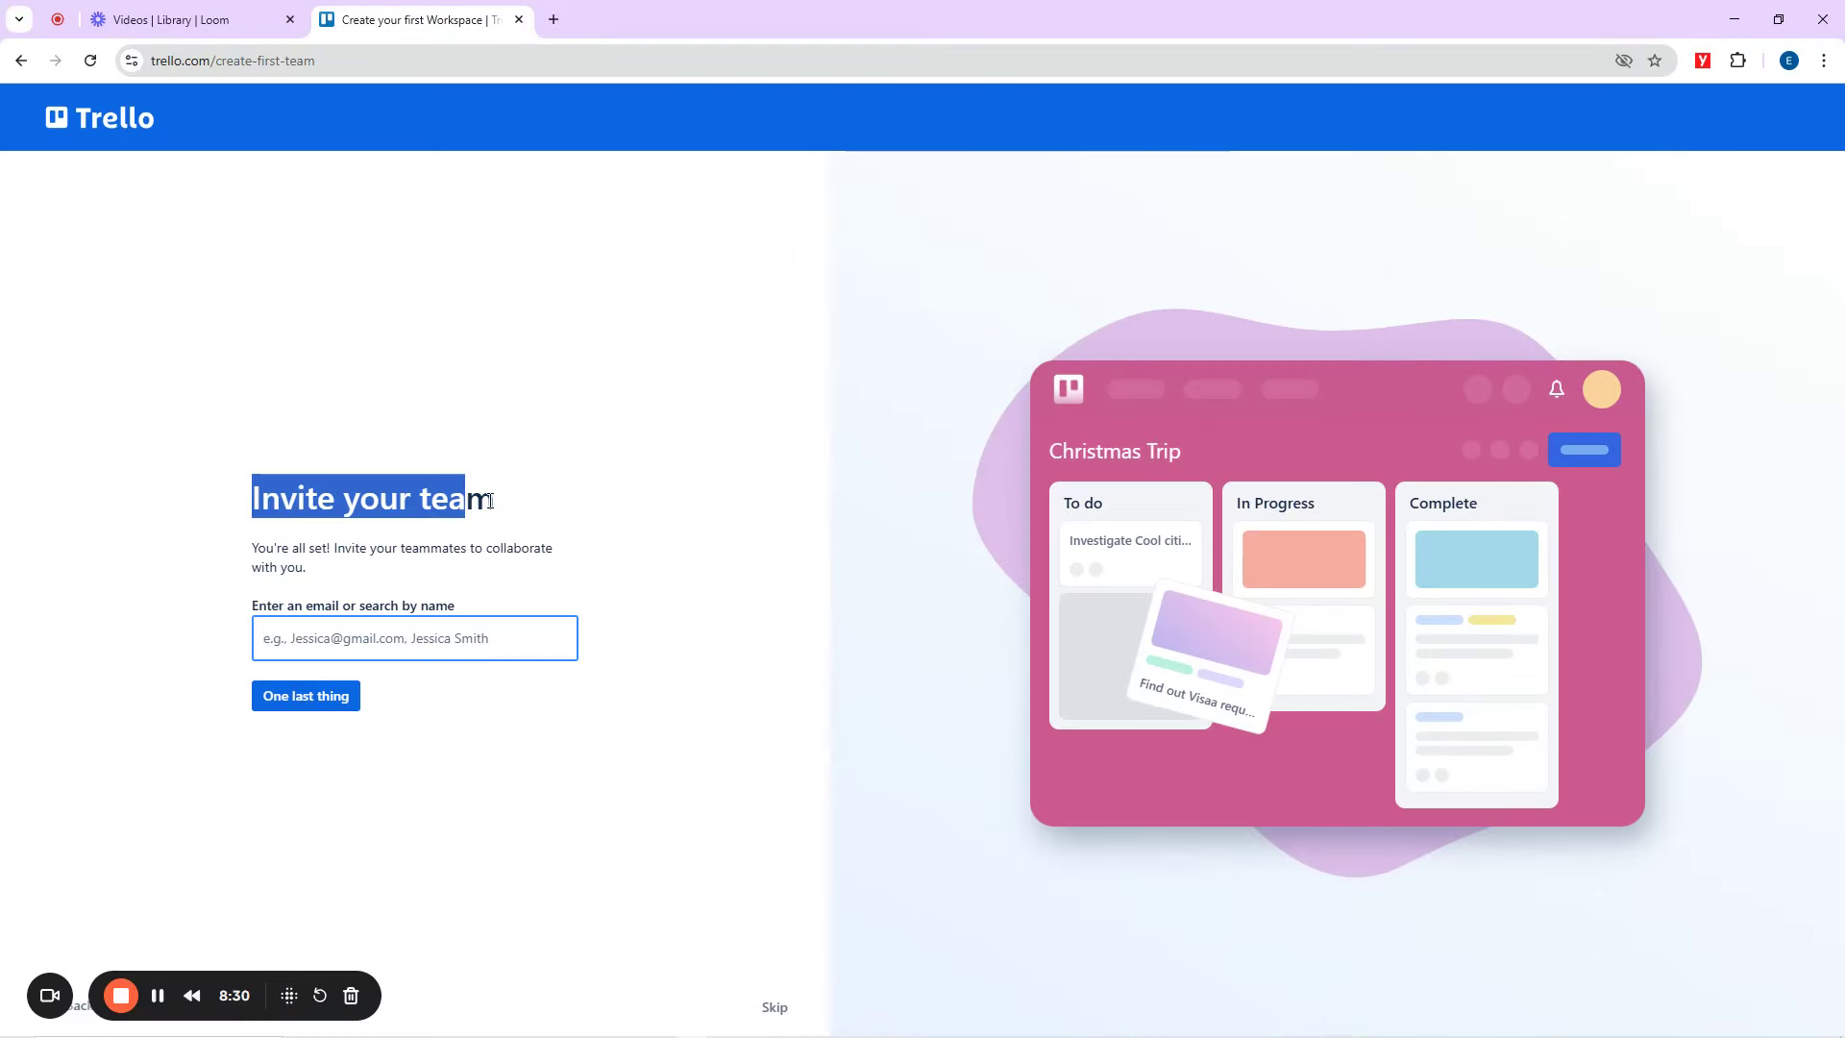
click(361, 642)
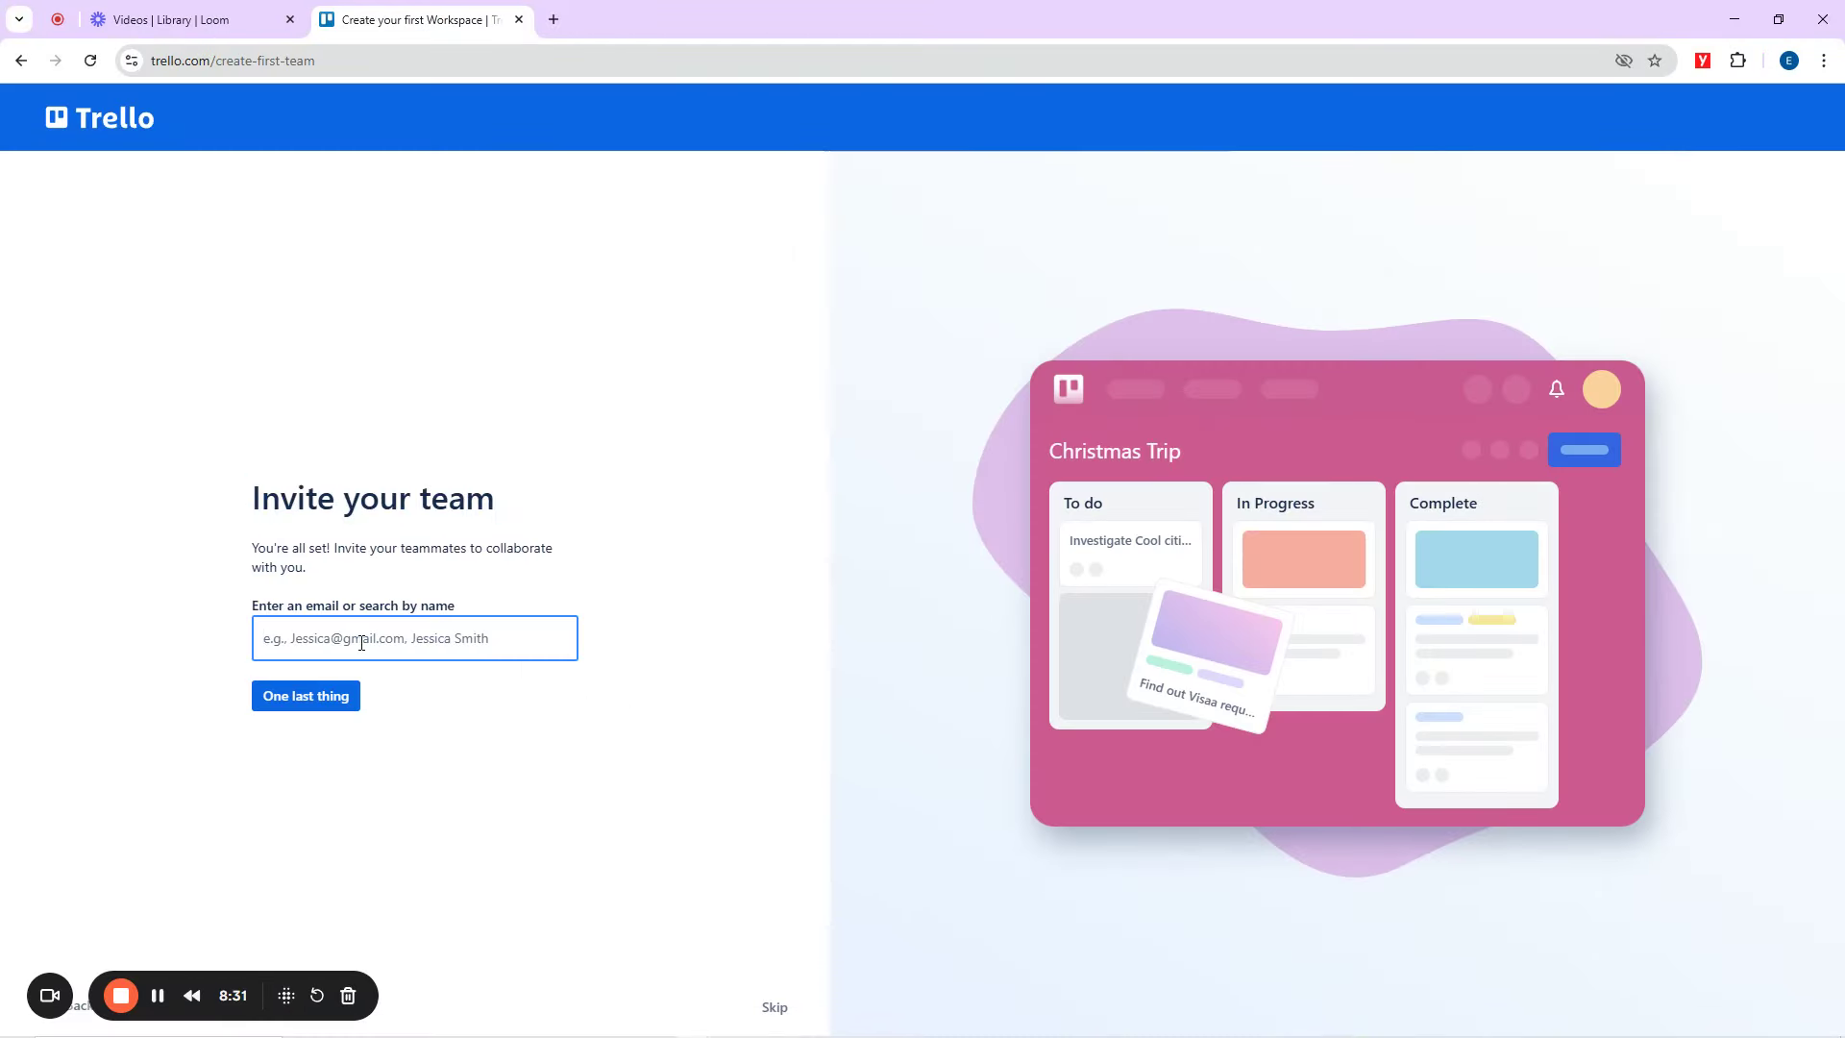
key(ctrl+v)
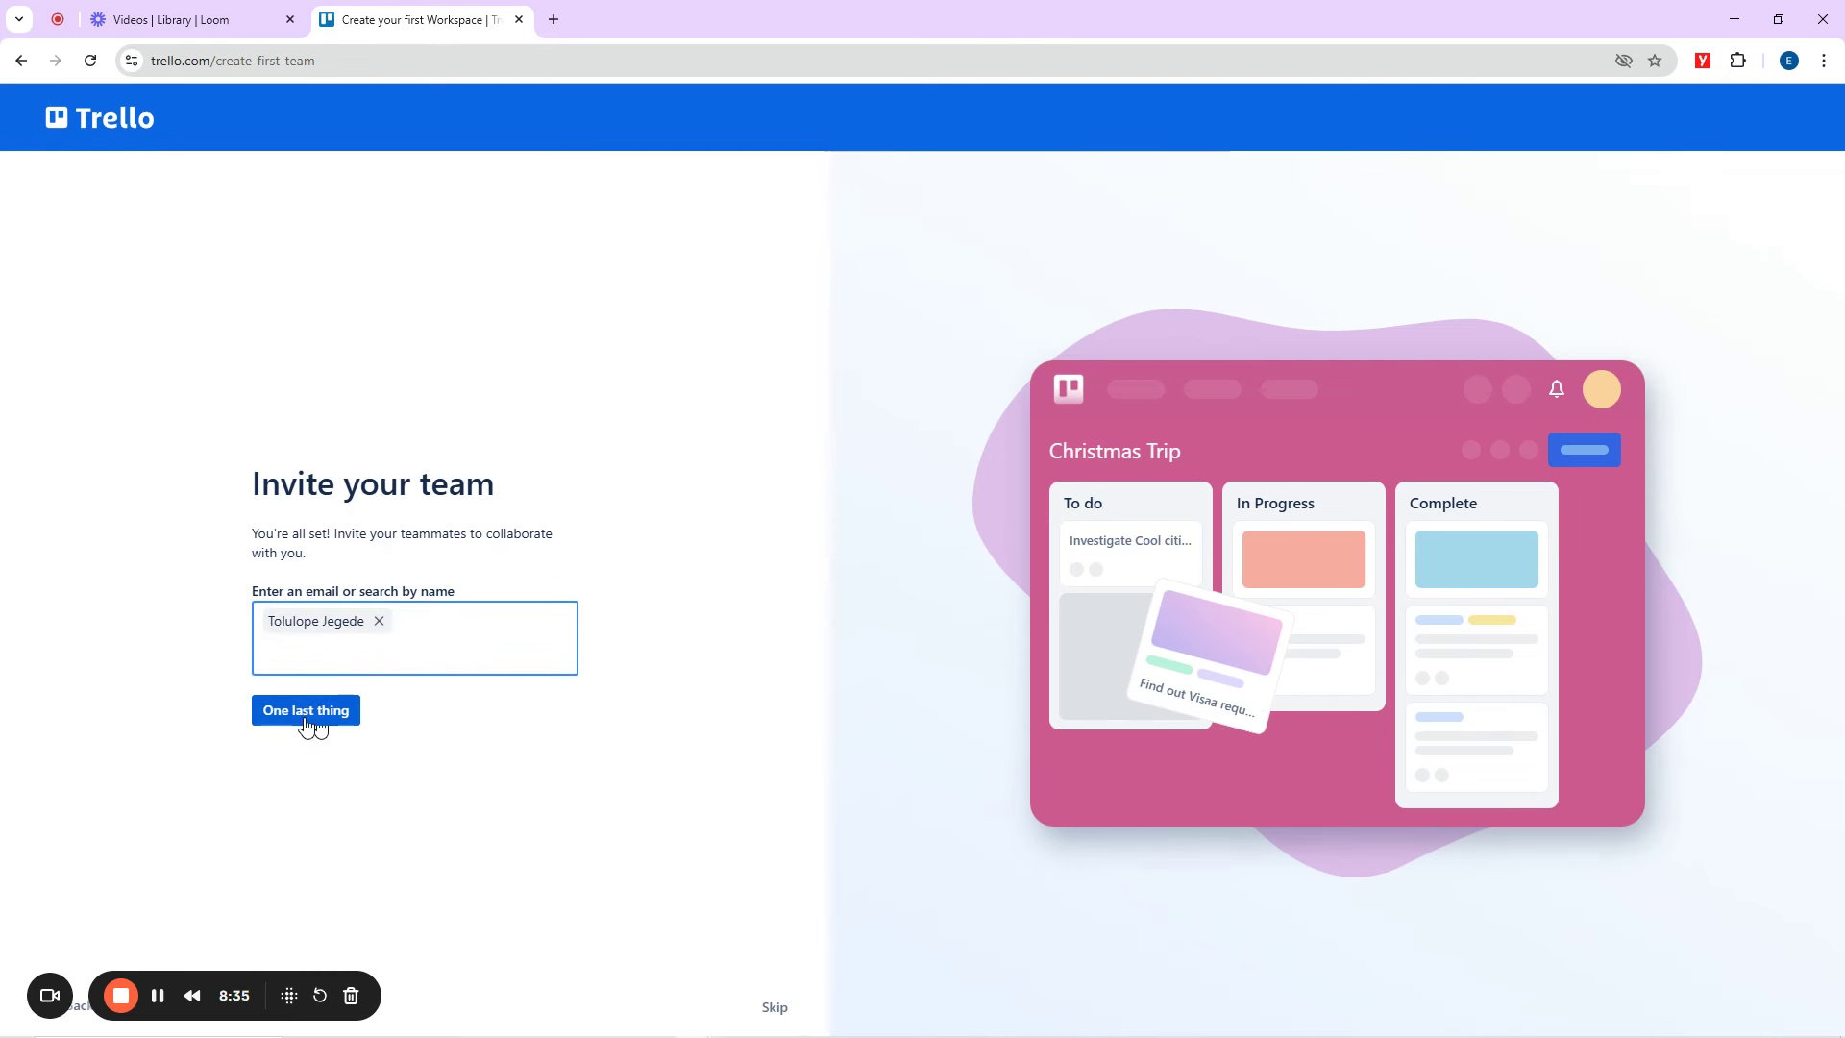
Return to Google Meet, copy the first e-mail address posted in the first call's chat, and add it to the Trello team invitation.
click(1735, 20)
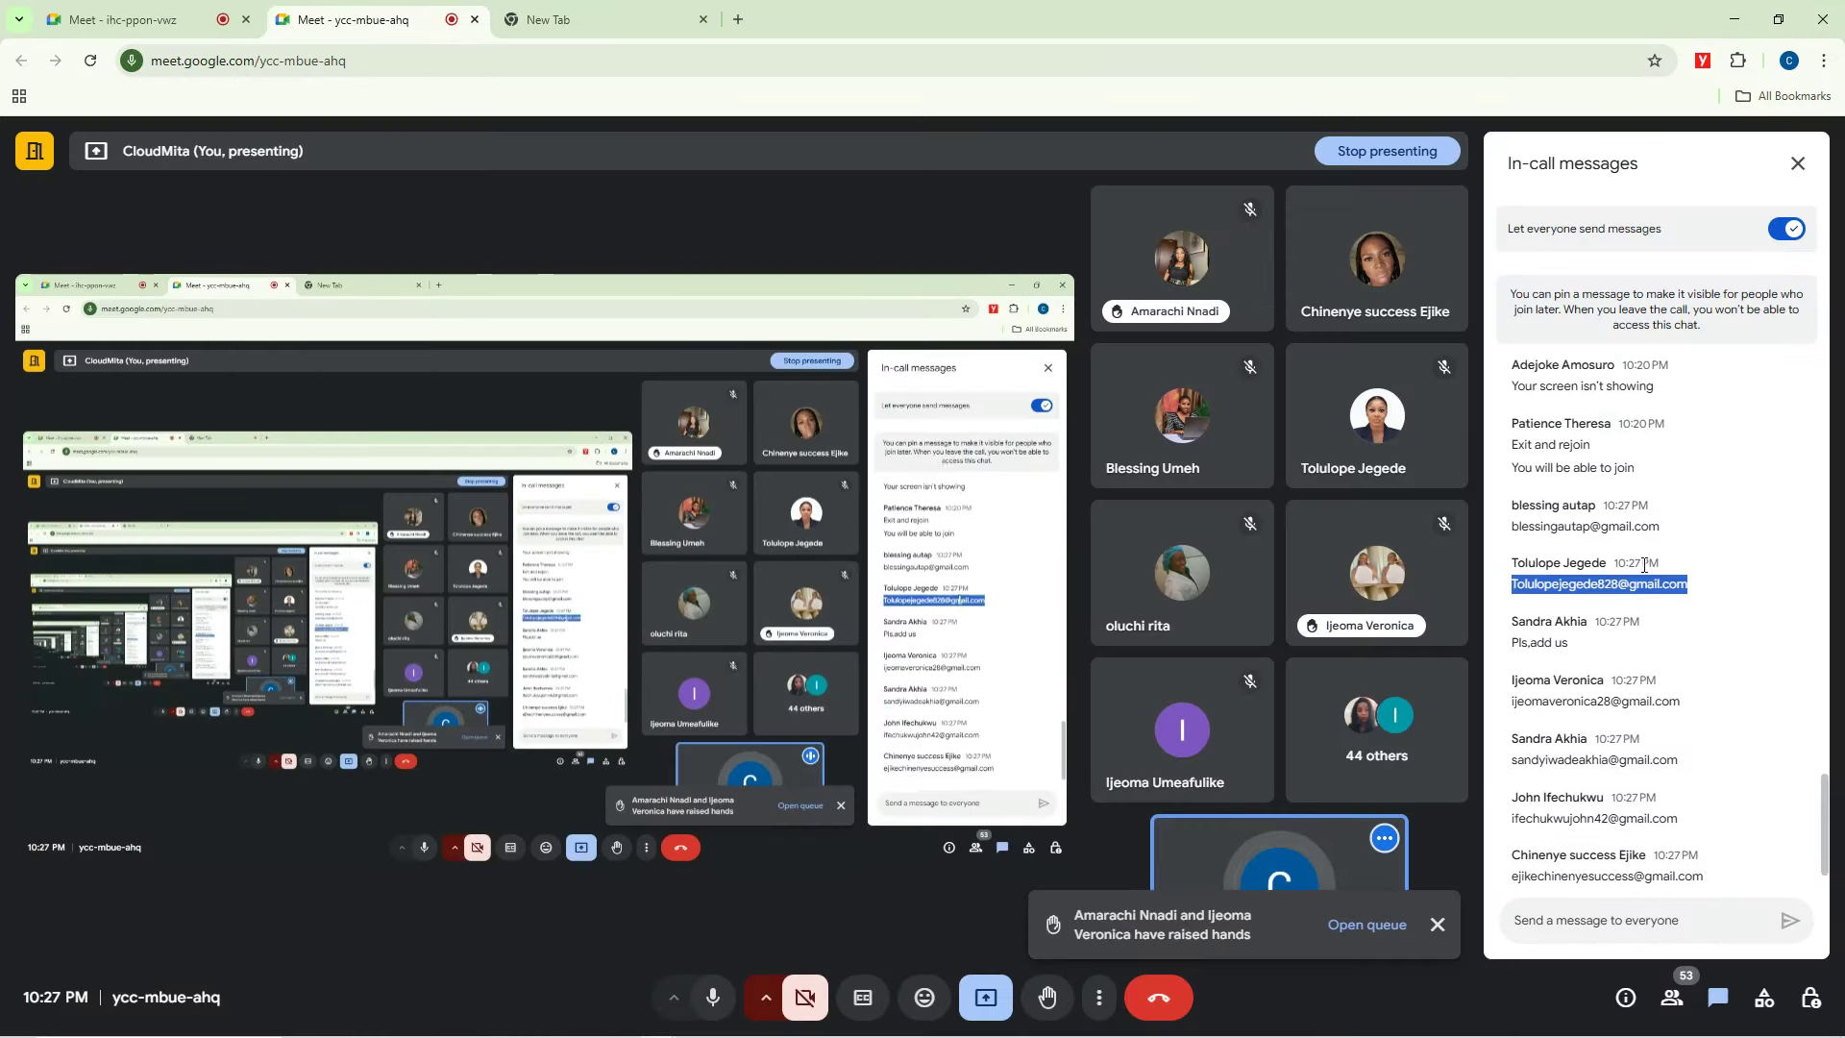
scroll(1658, 673, up, 2)
scroll(1653, 742, down, 3)
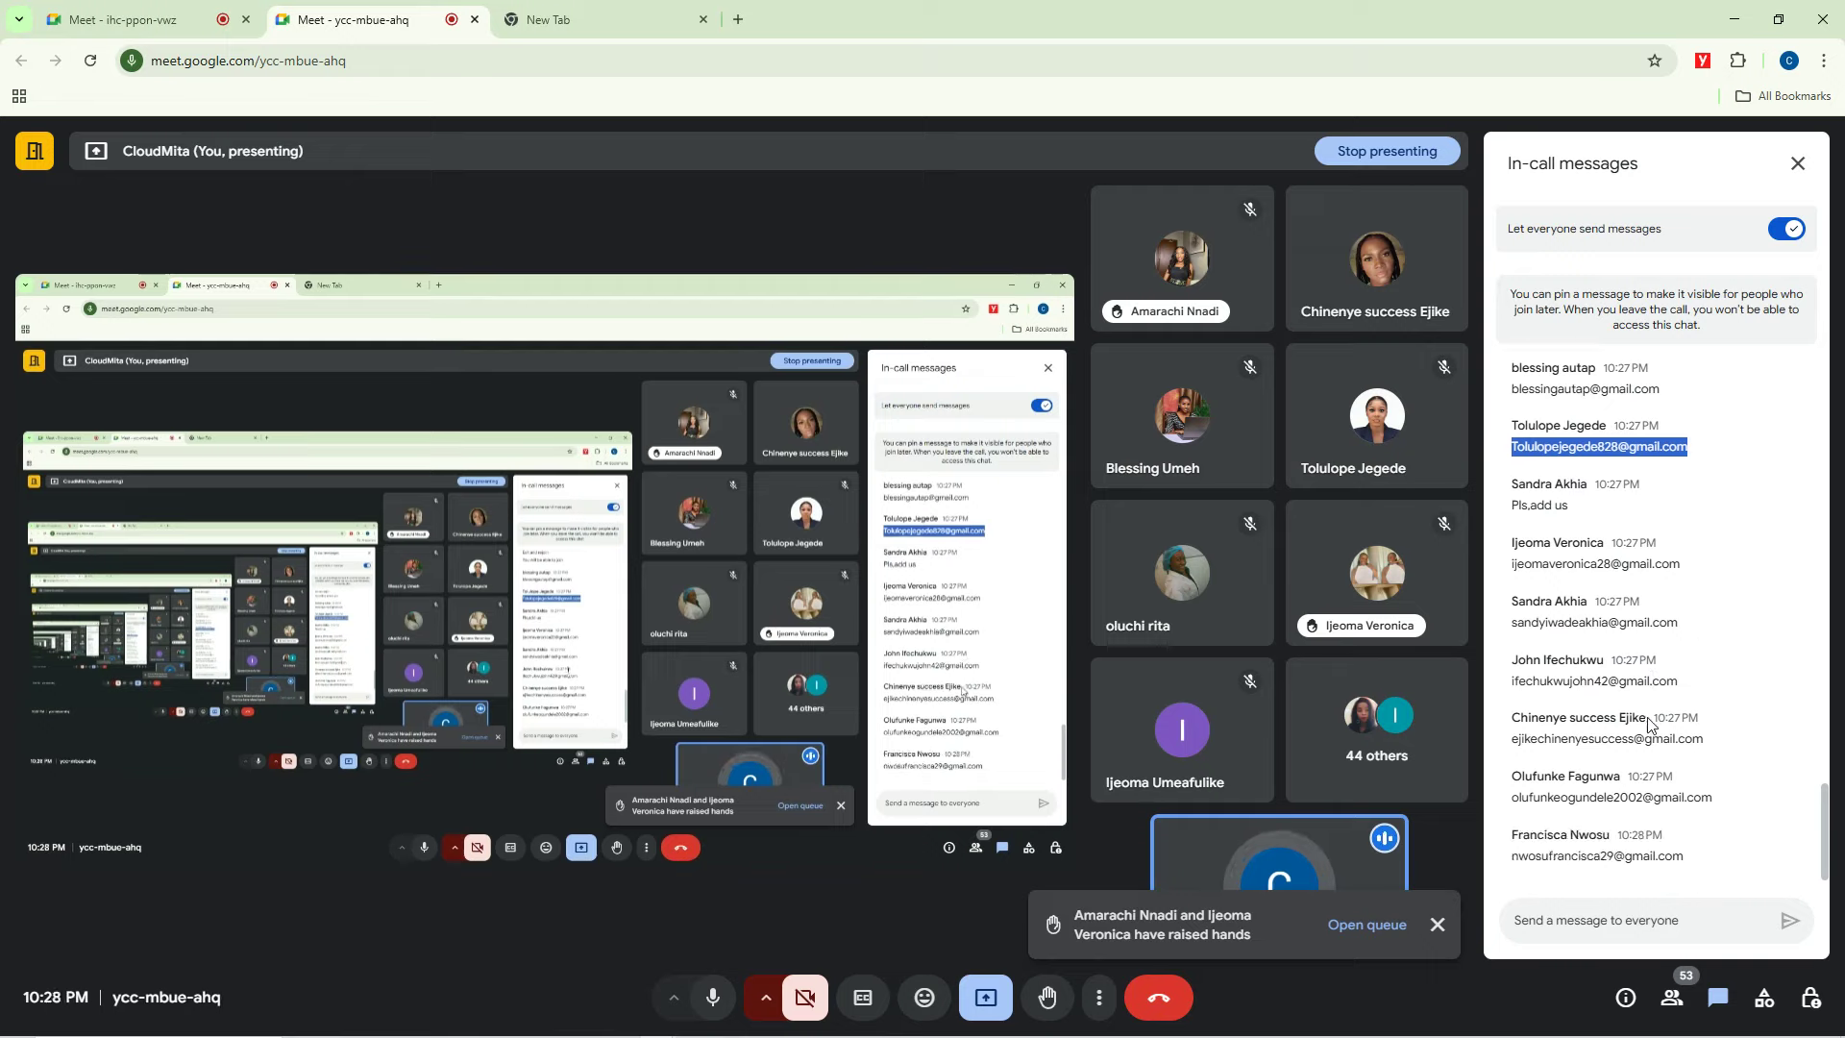
click(192, 10)
scroll(1584, 659, up, 1)
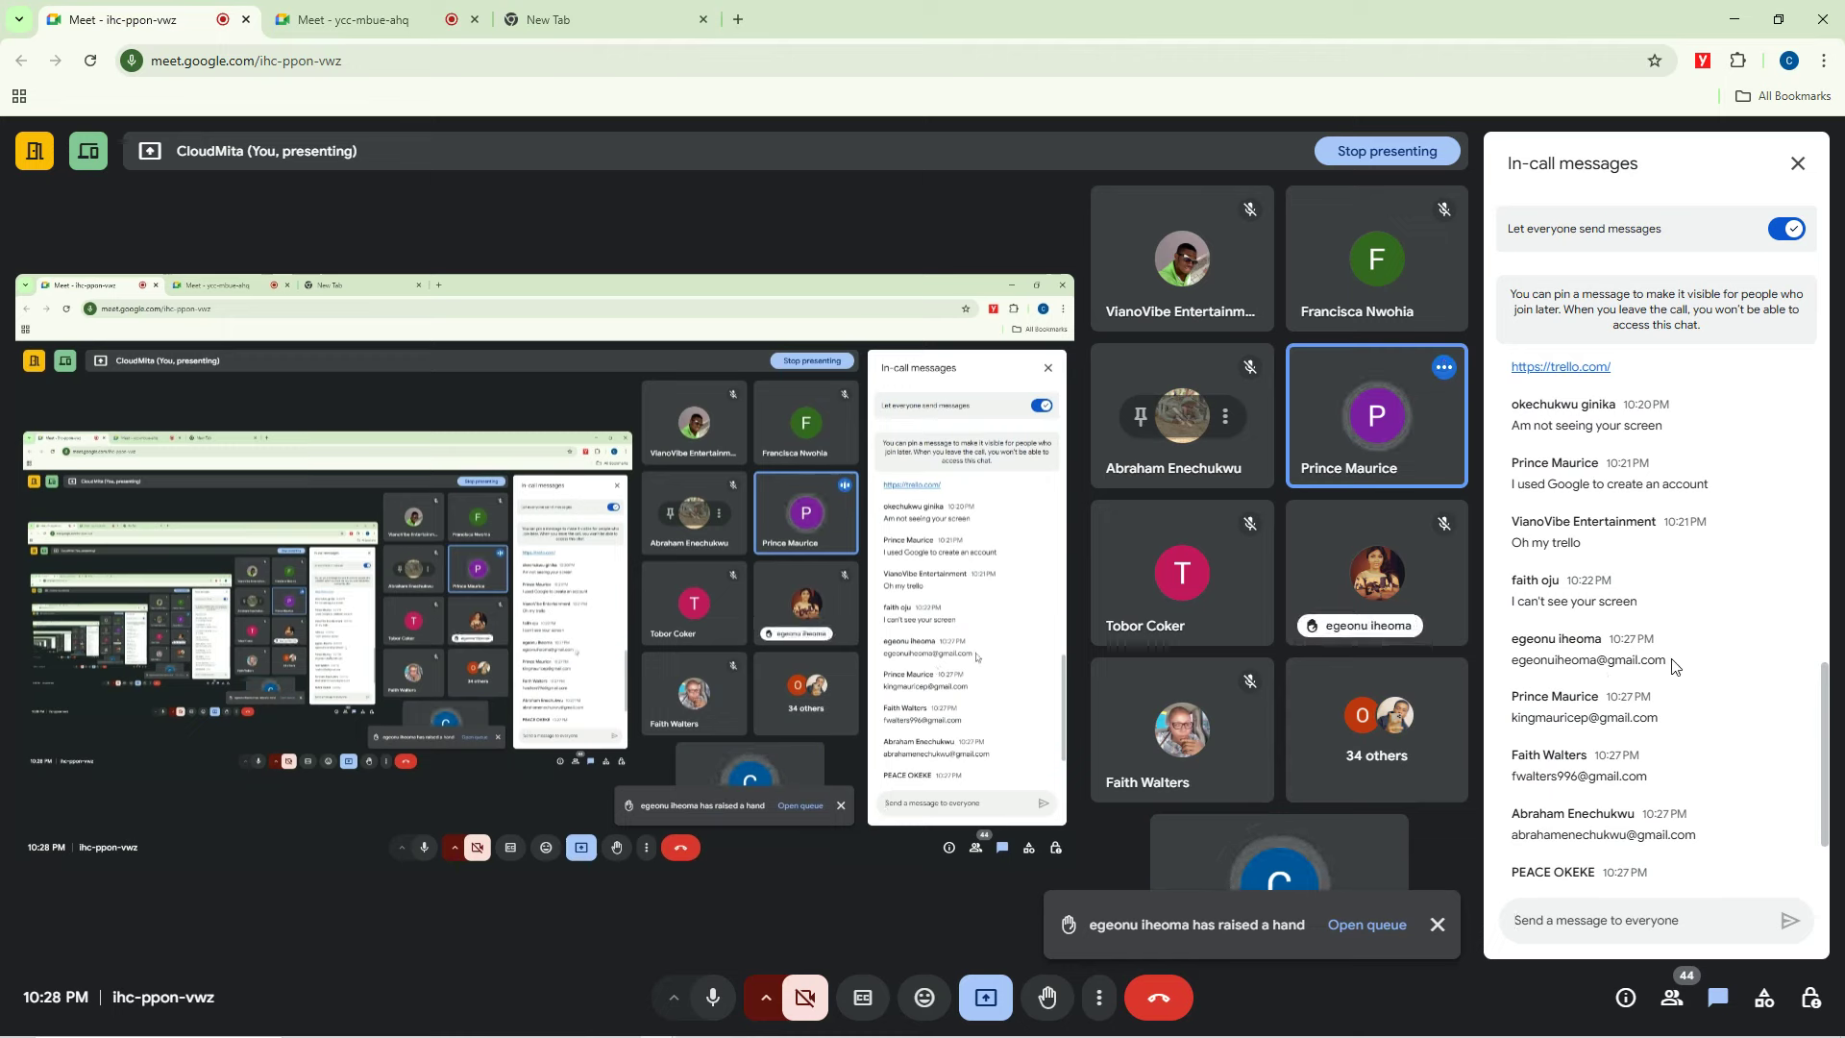
drag(1665, 660, 1514, 659)
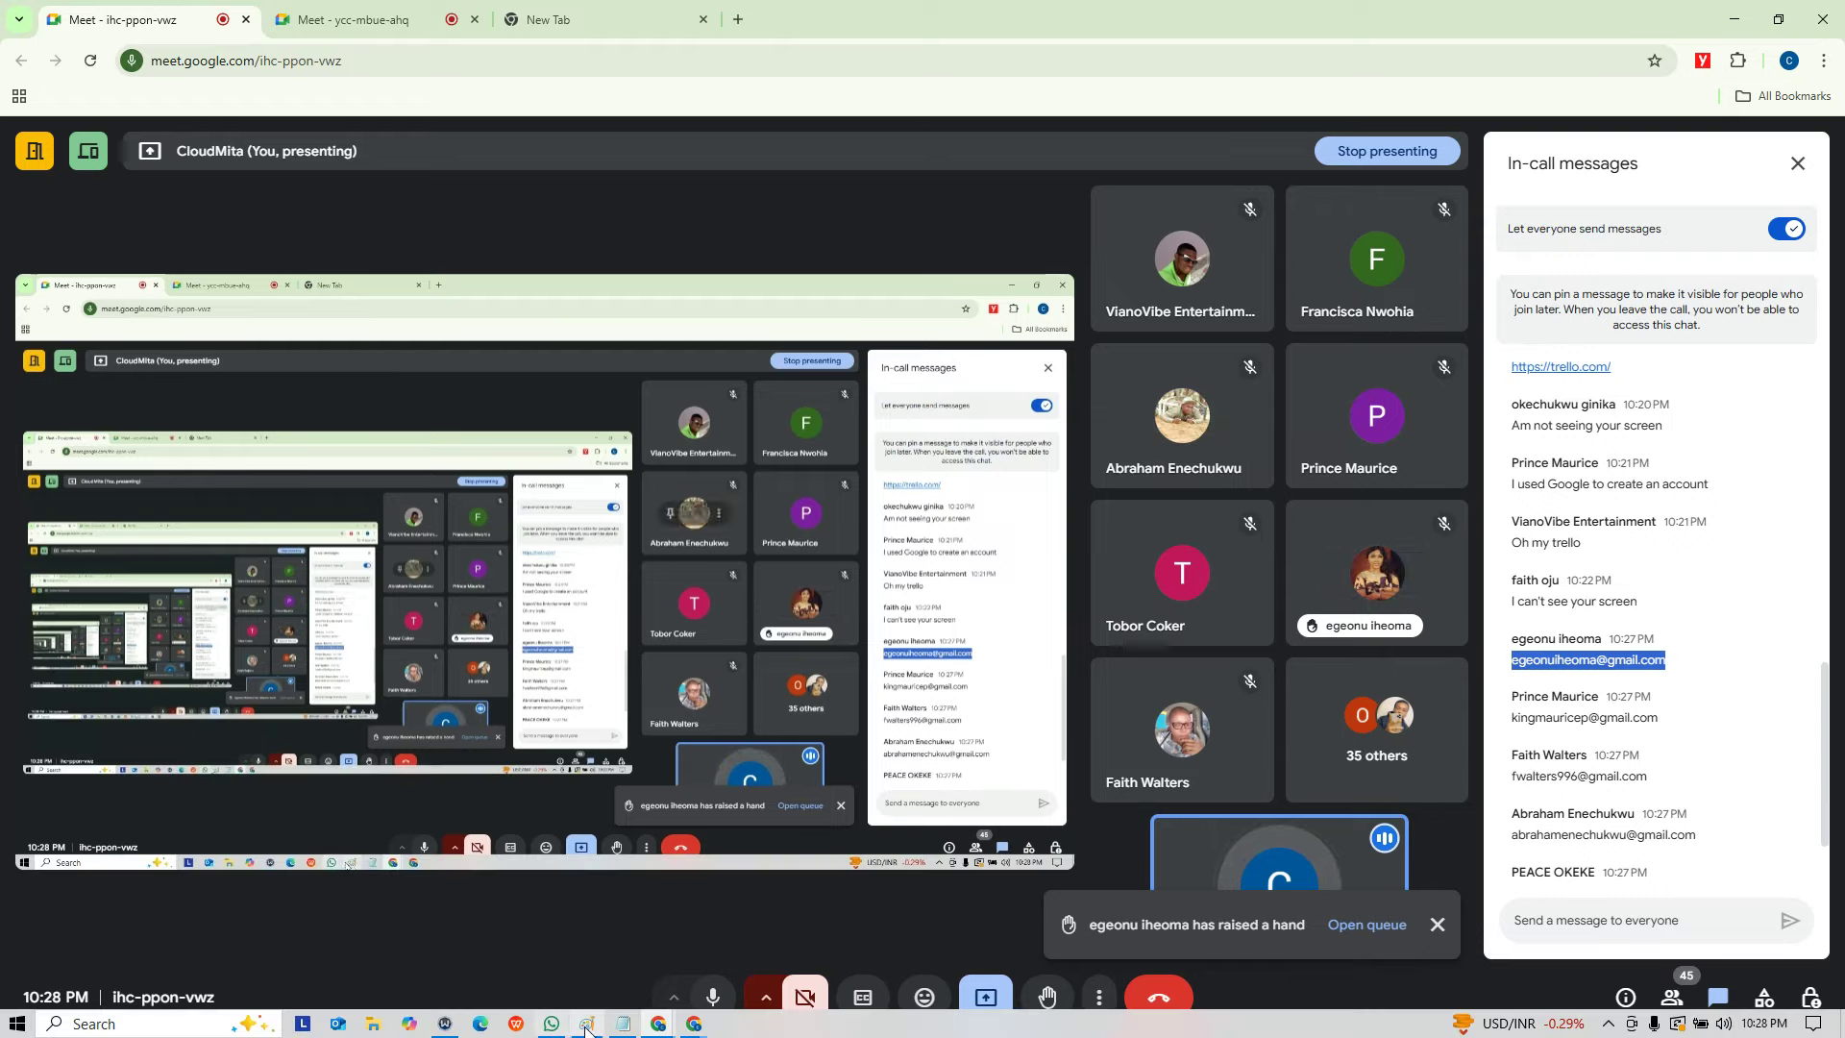
click(659, 1027)
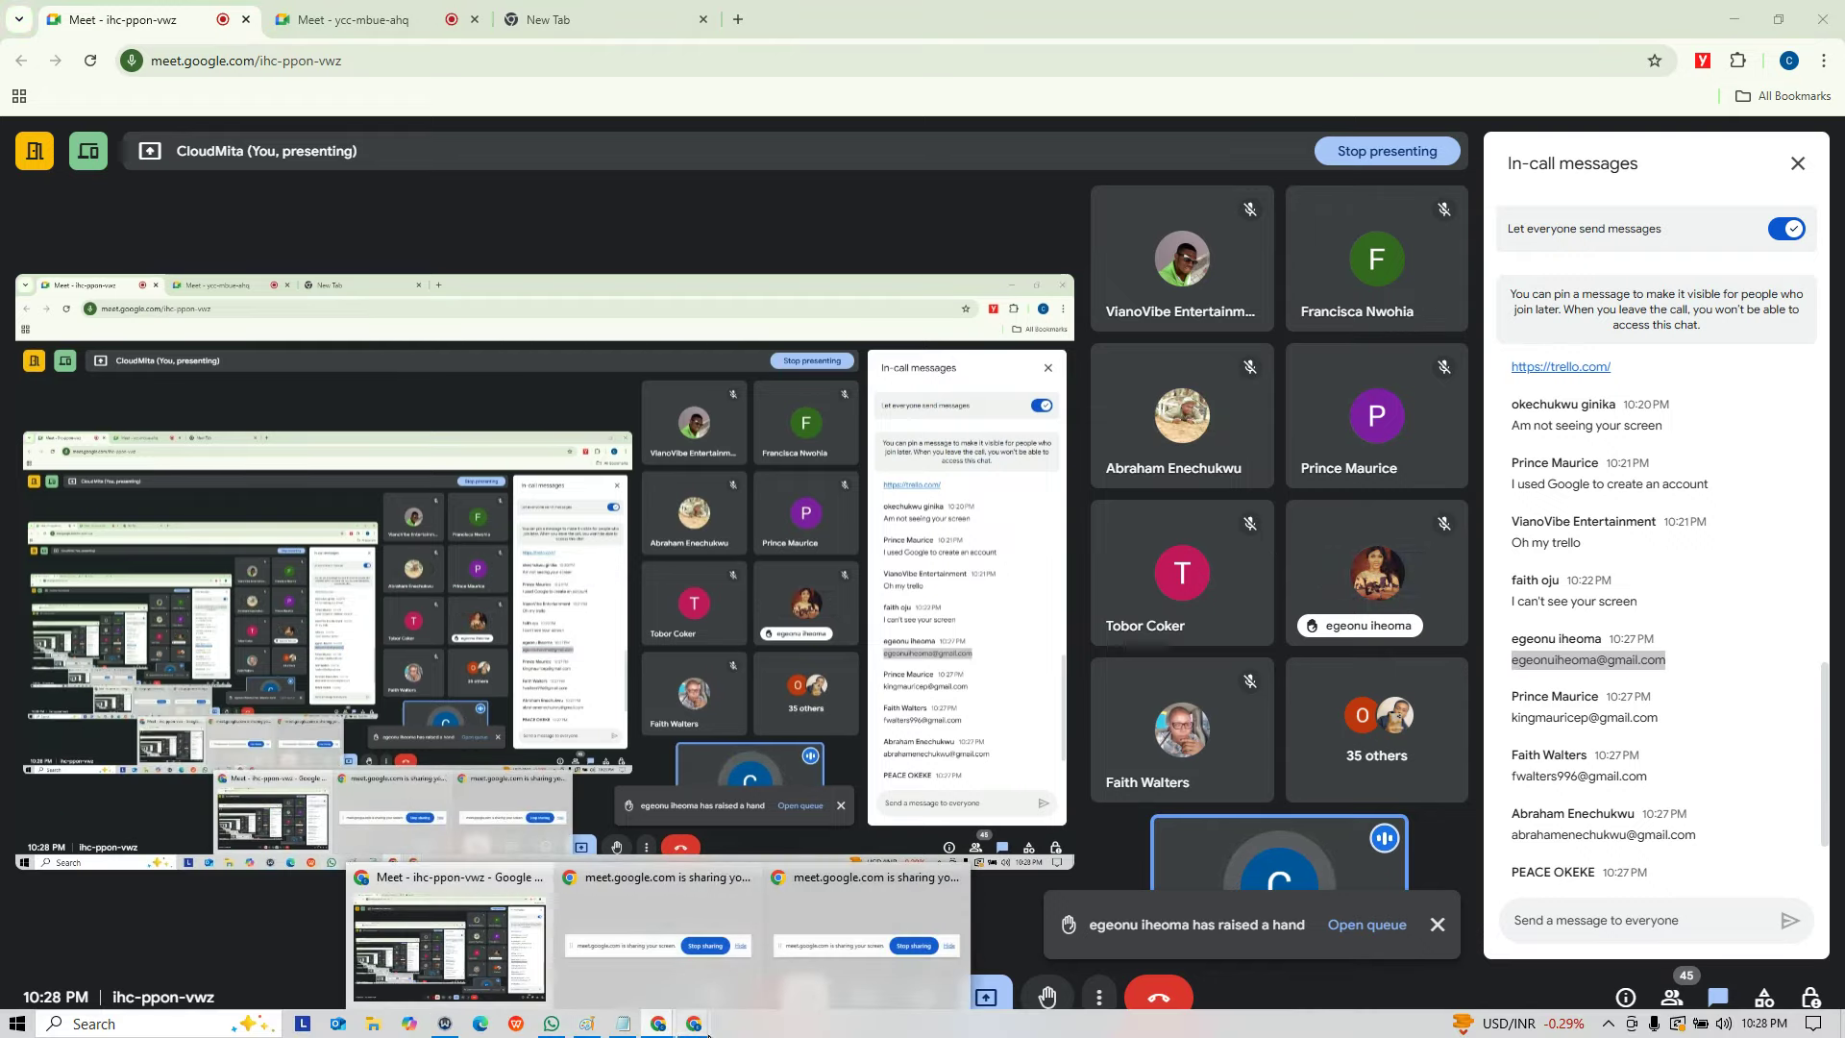
click(597, 947)
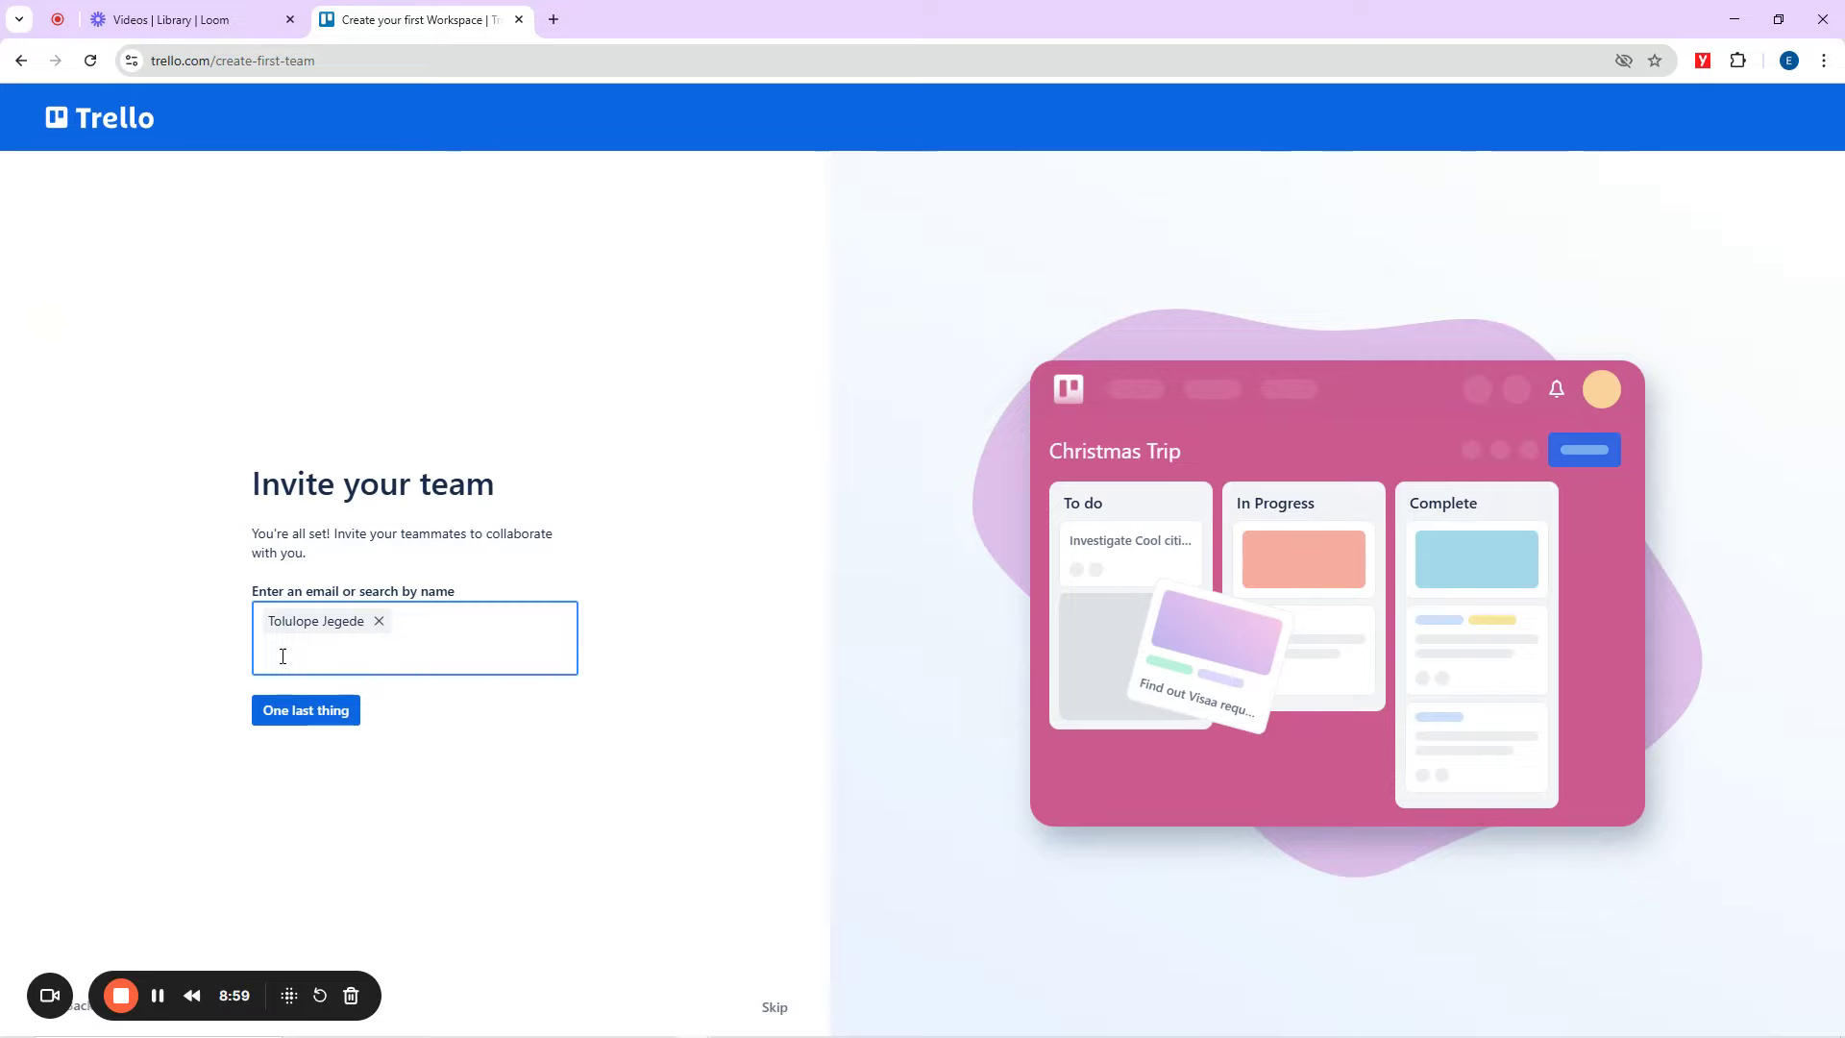
key(ctrl+v)
key(Return)
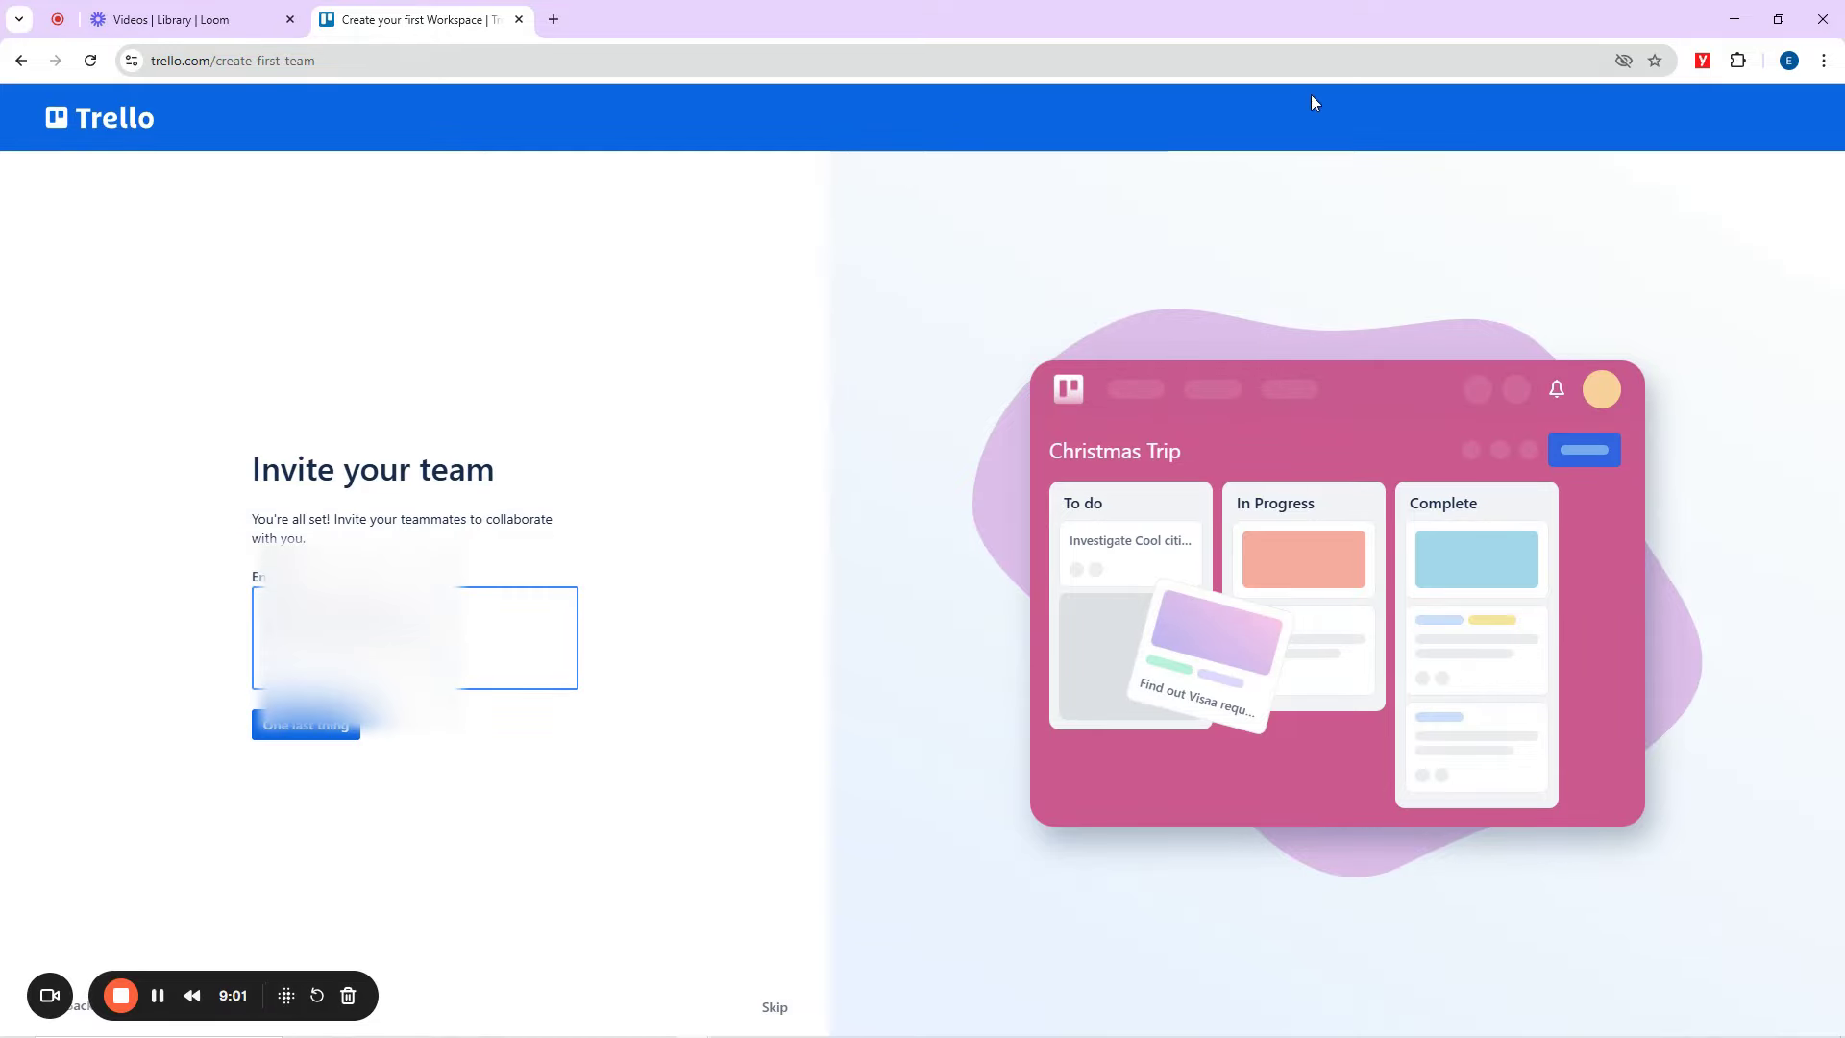
Copy the second e-mail address posted in the first Google Meet call's chat and add it as Trello's third invitee.
click(1734, 19)
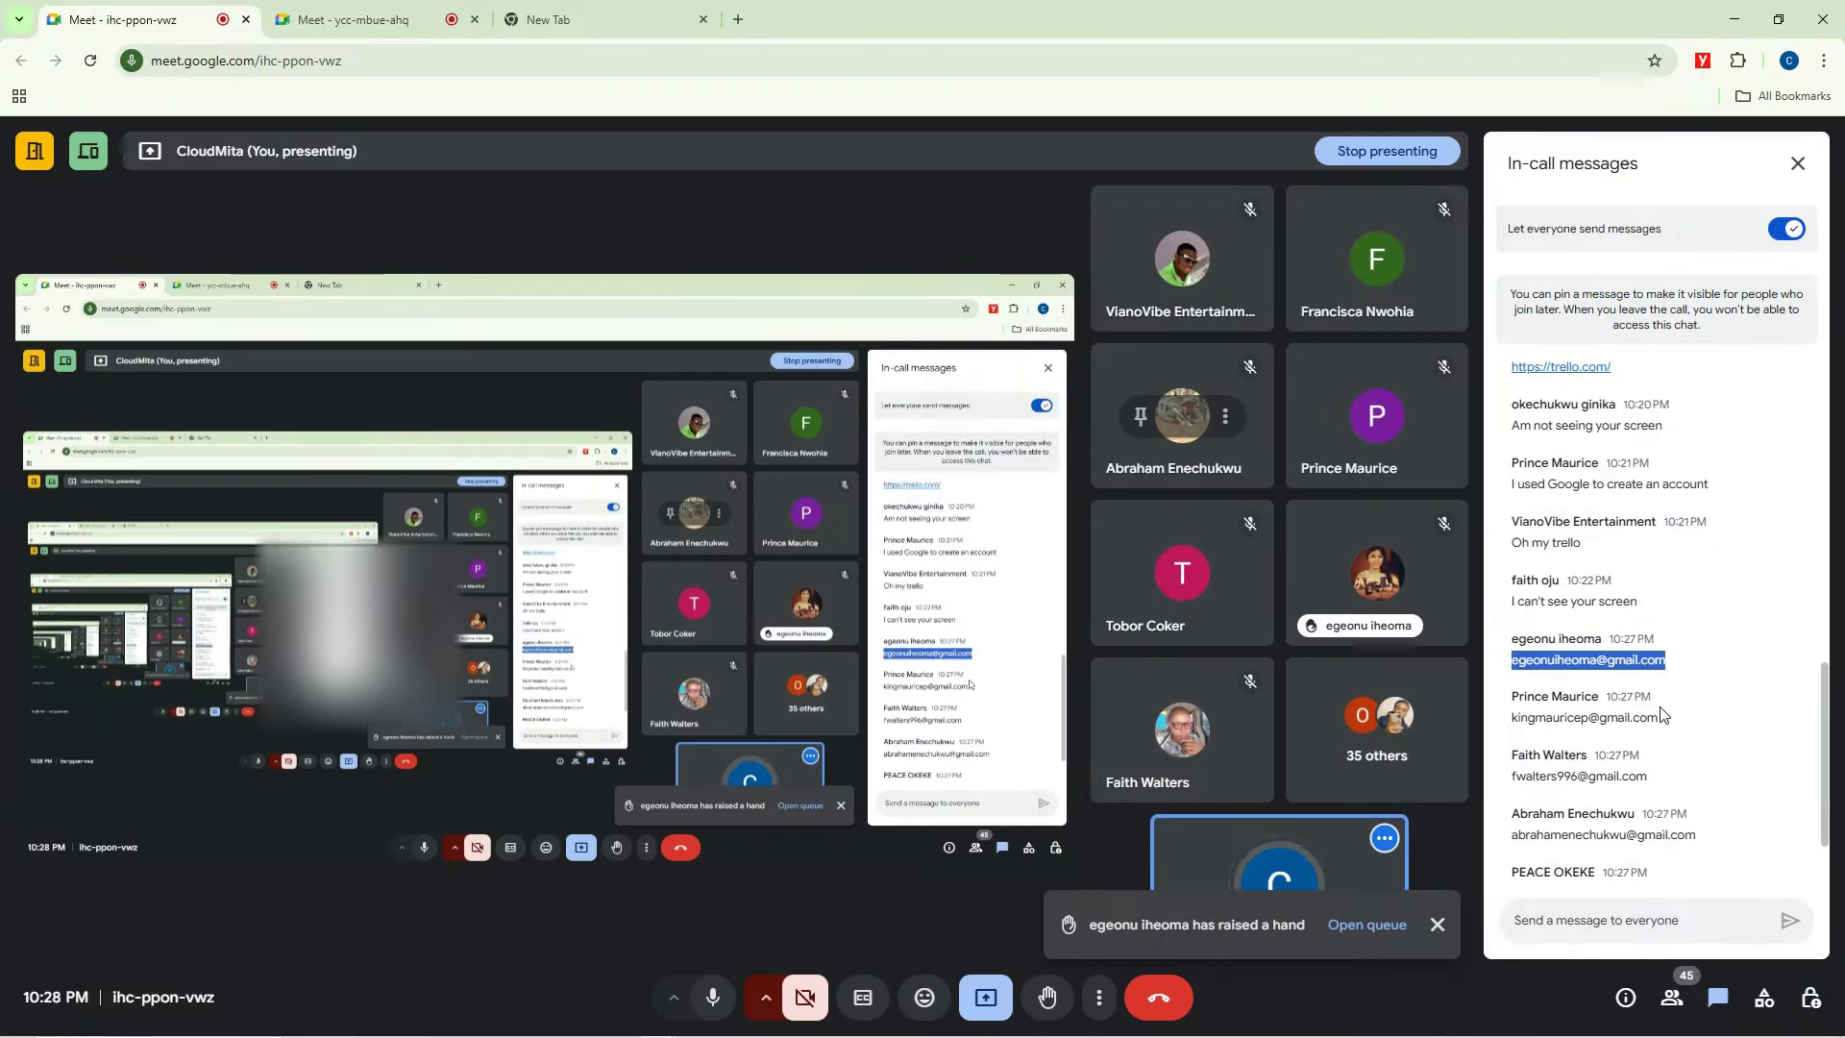
drag(1662, 717, 1511, 717)
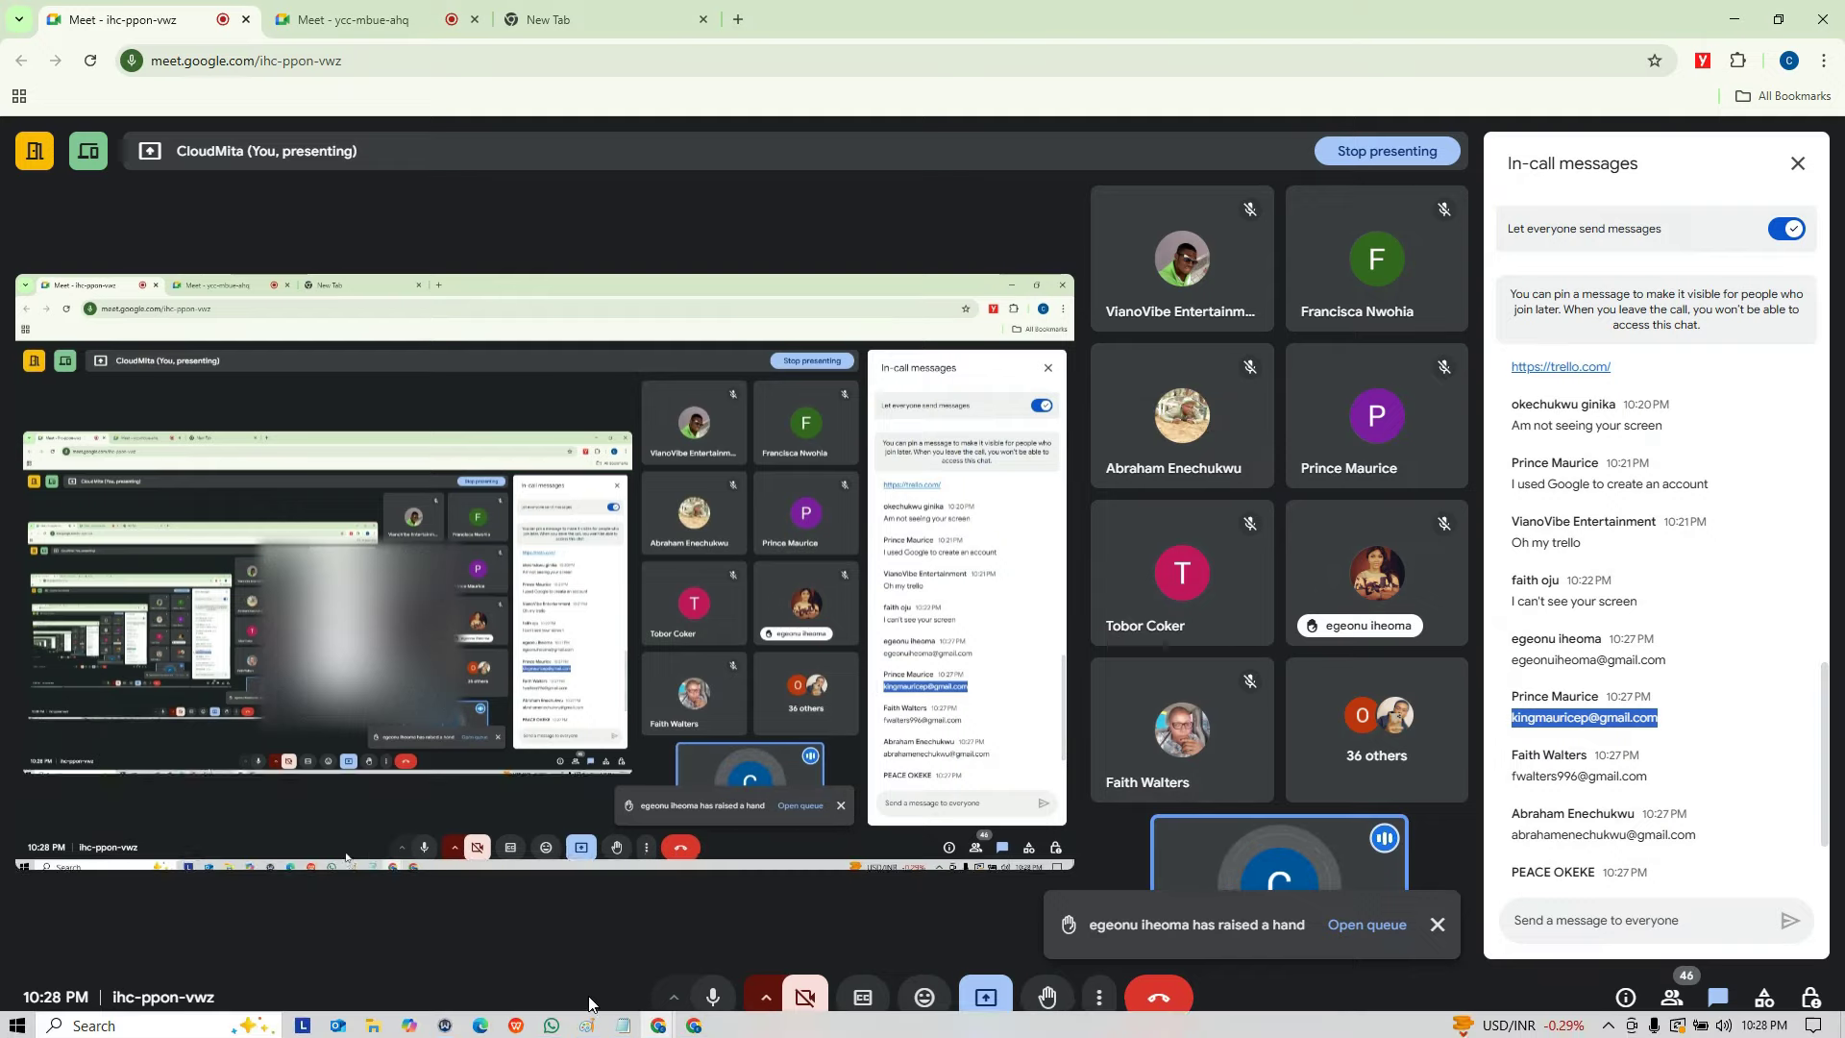
click(694, 1023)
click(630, 982)
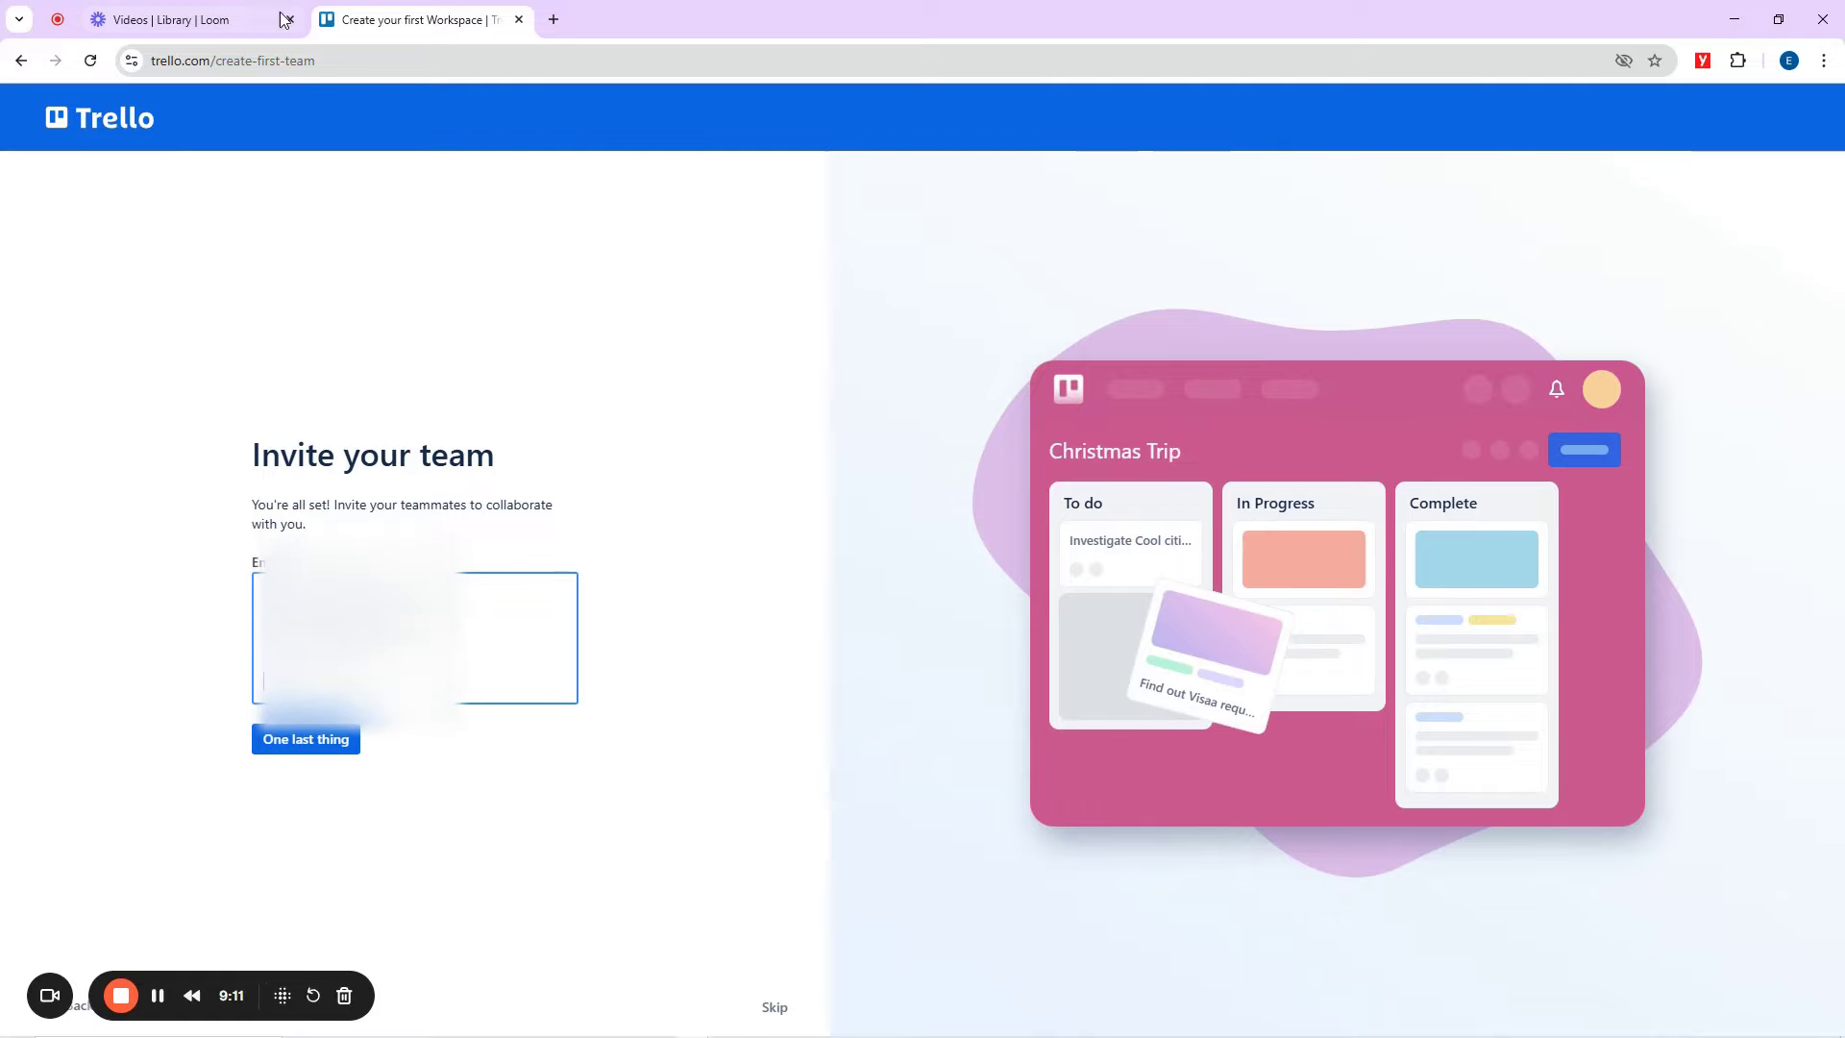
Add the third e-mail address from the first Google Meet call's chat as Trello's fourth invitee and return to the Meet window.
click(1734, 14)
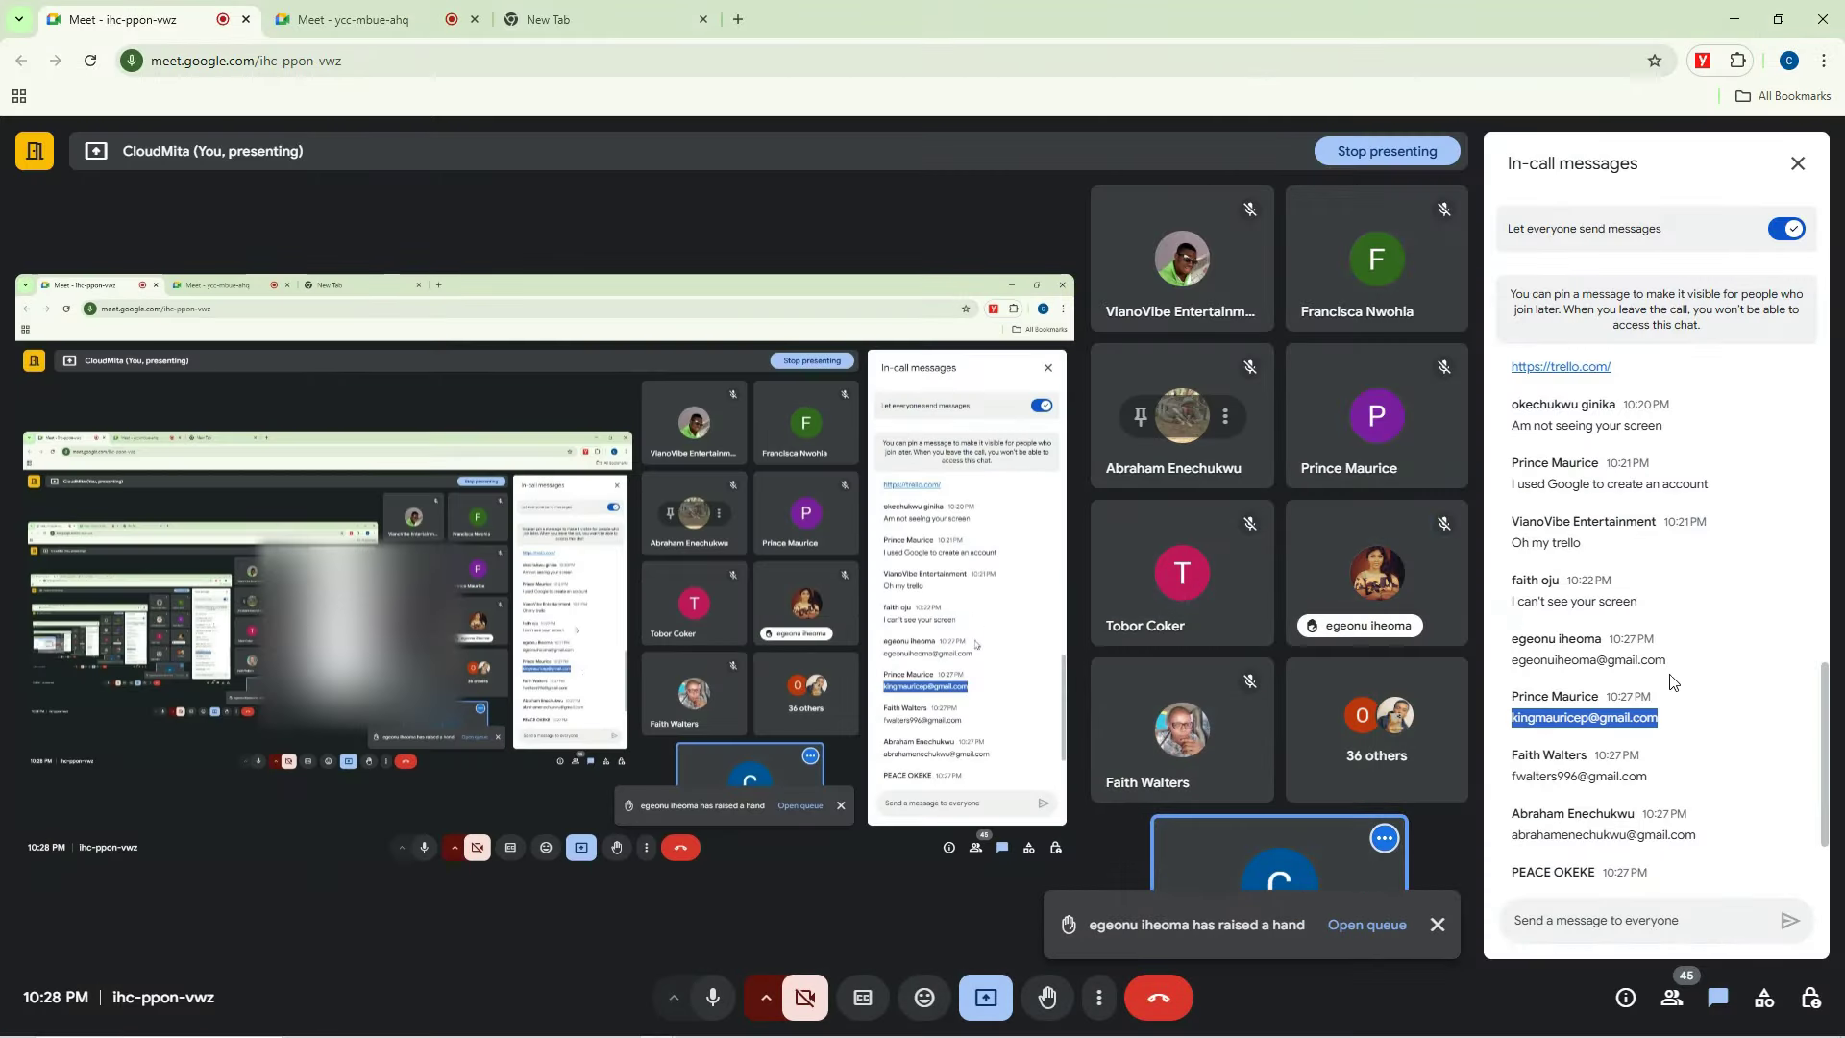
drag(1649, 776, 1567, 776)
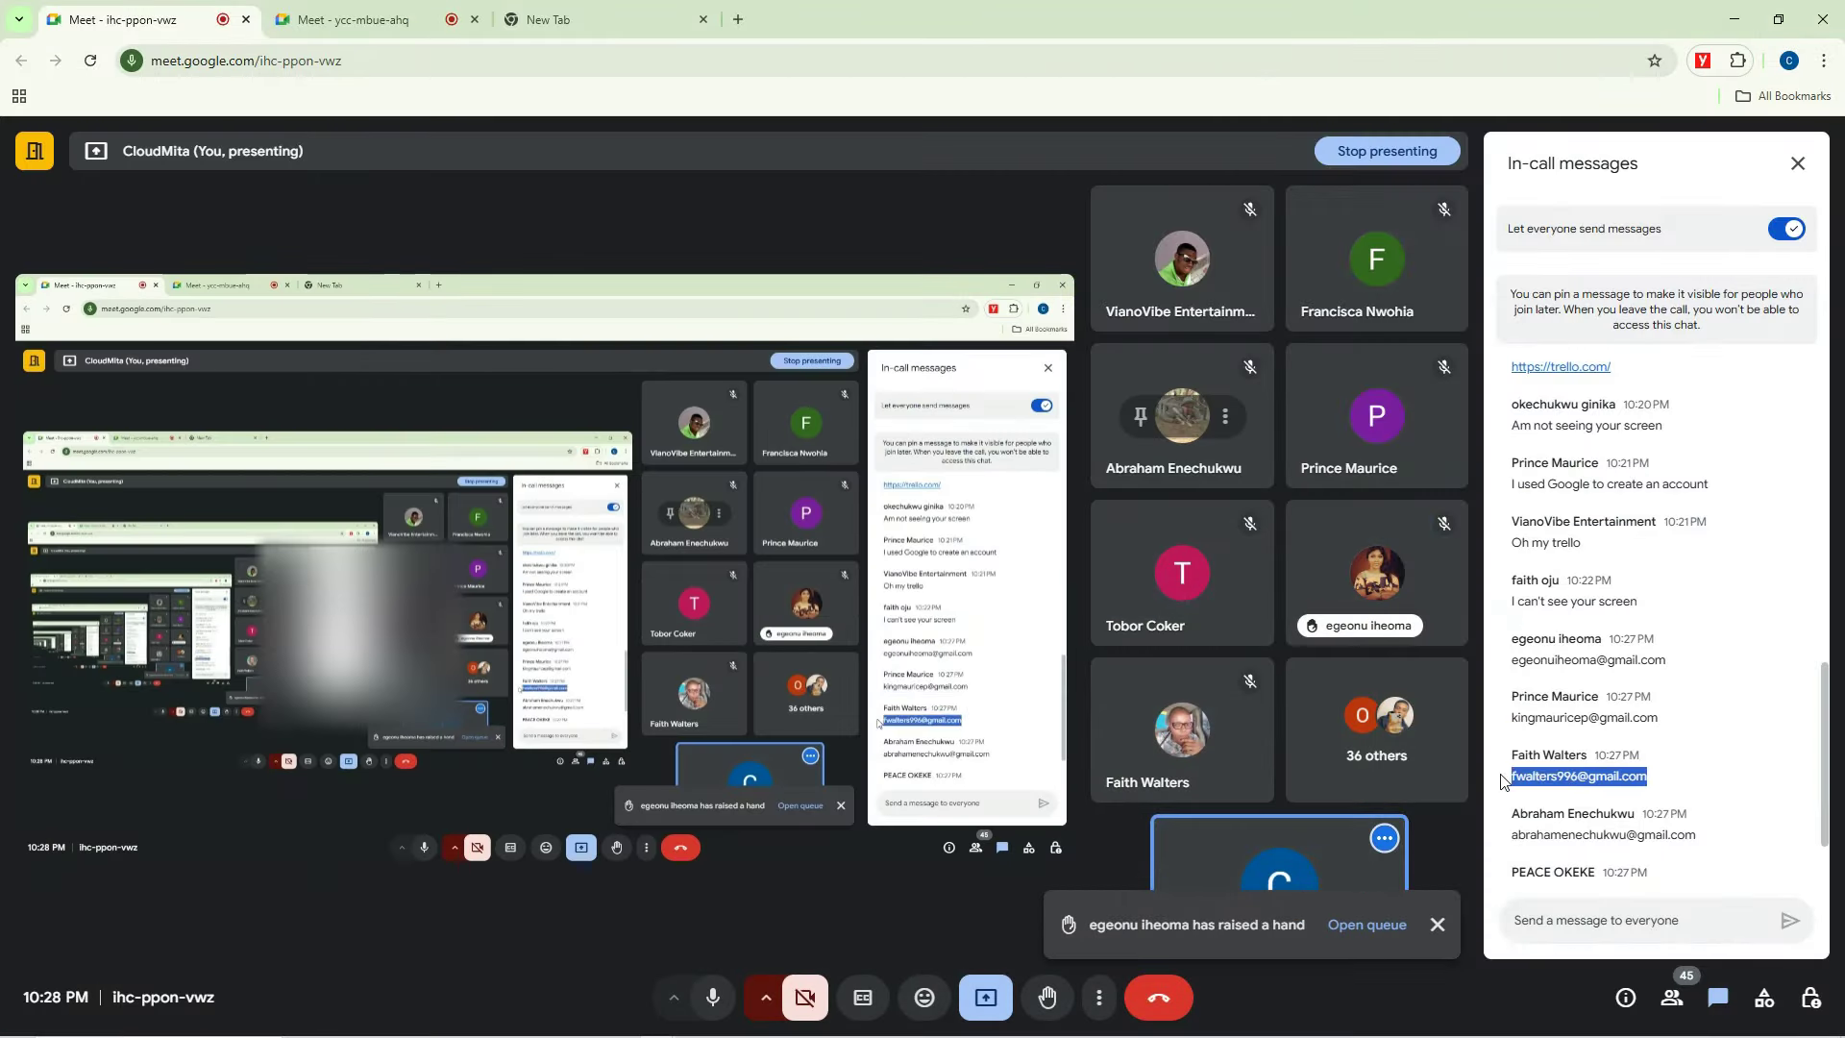
mouse_move(694, 1028)
click(596, 922)
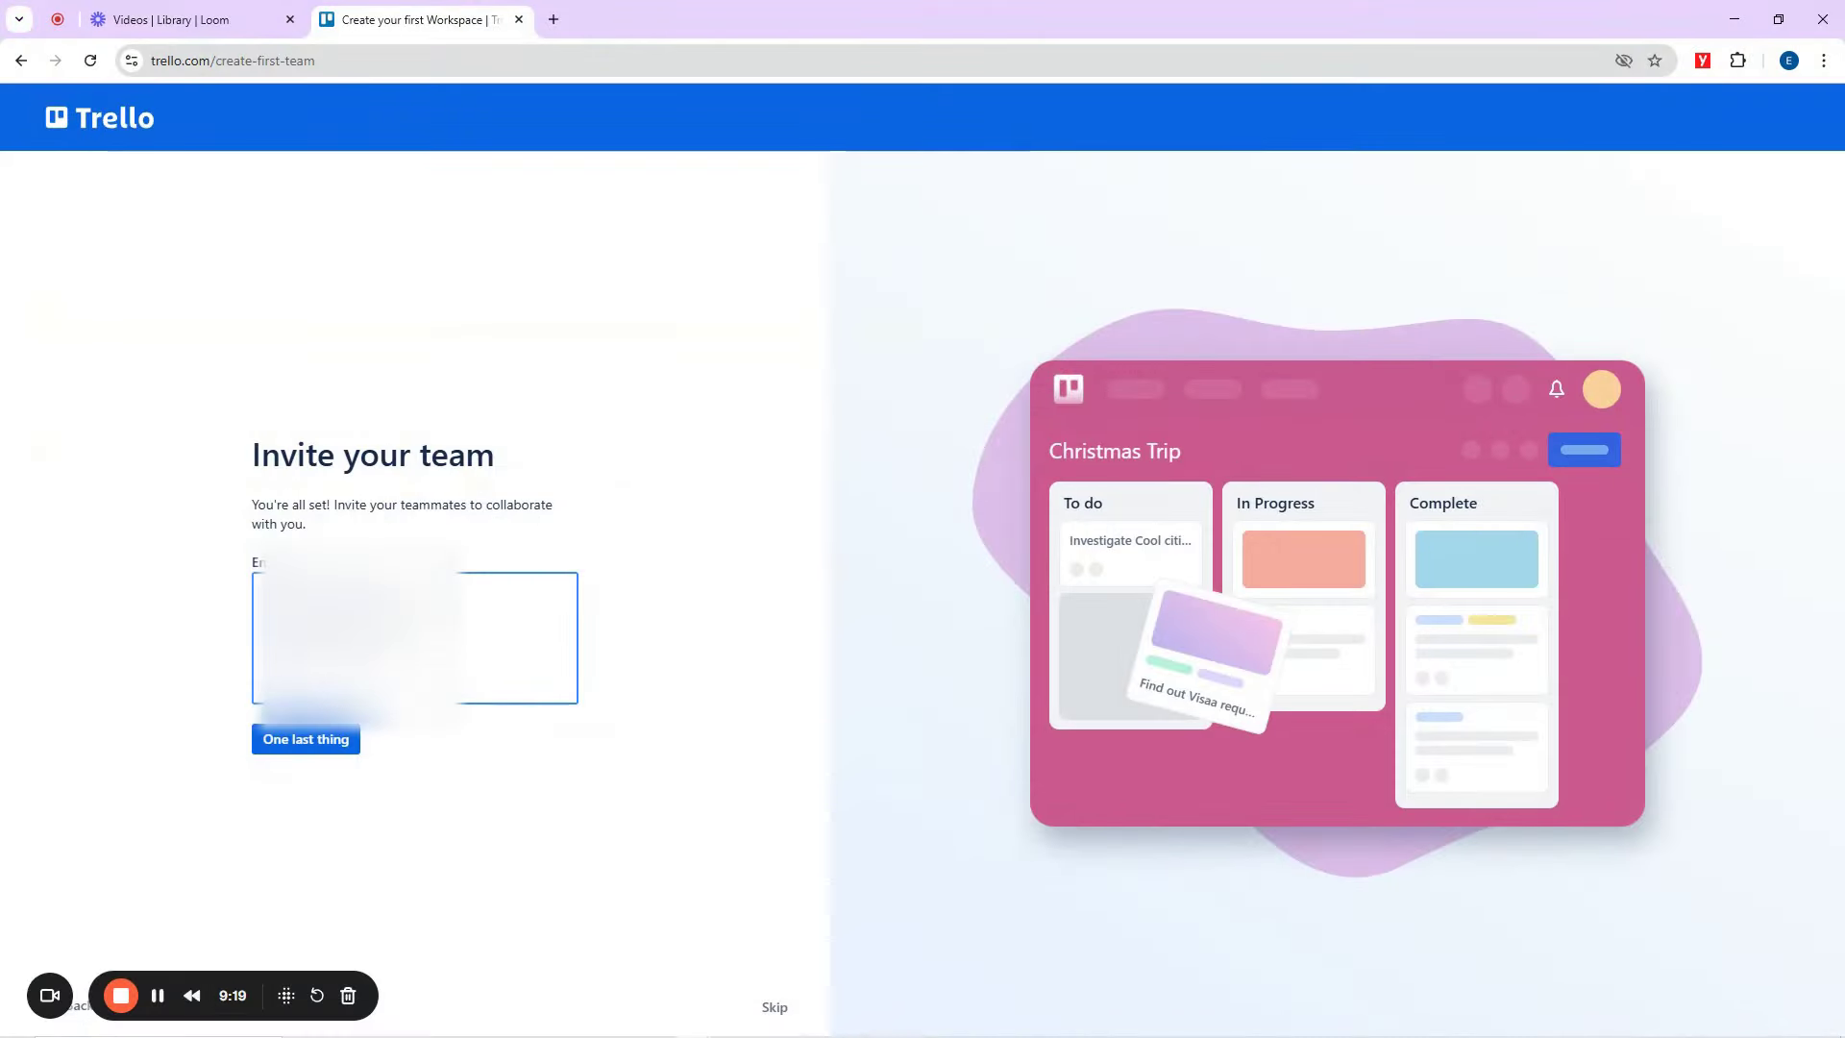
key(ctrl+v)
key(Return)
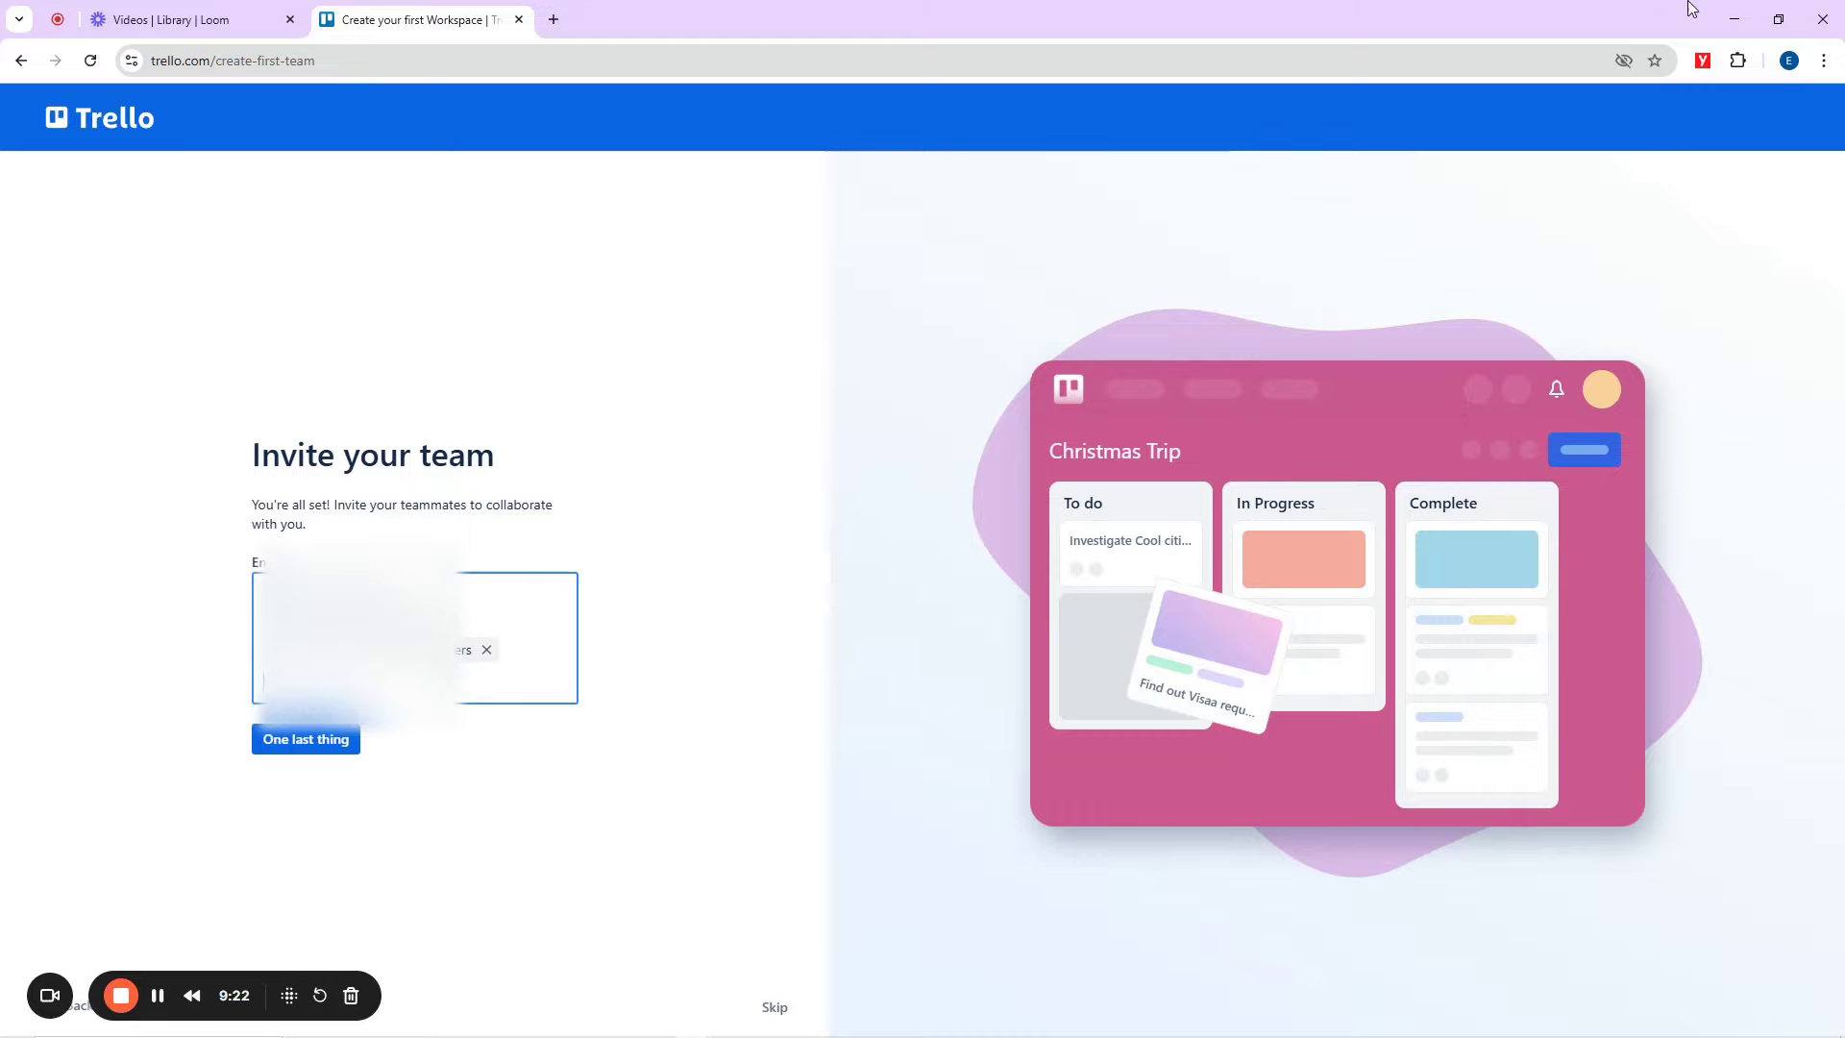
click(1738, 15)
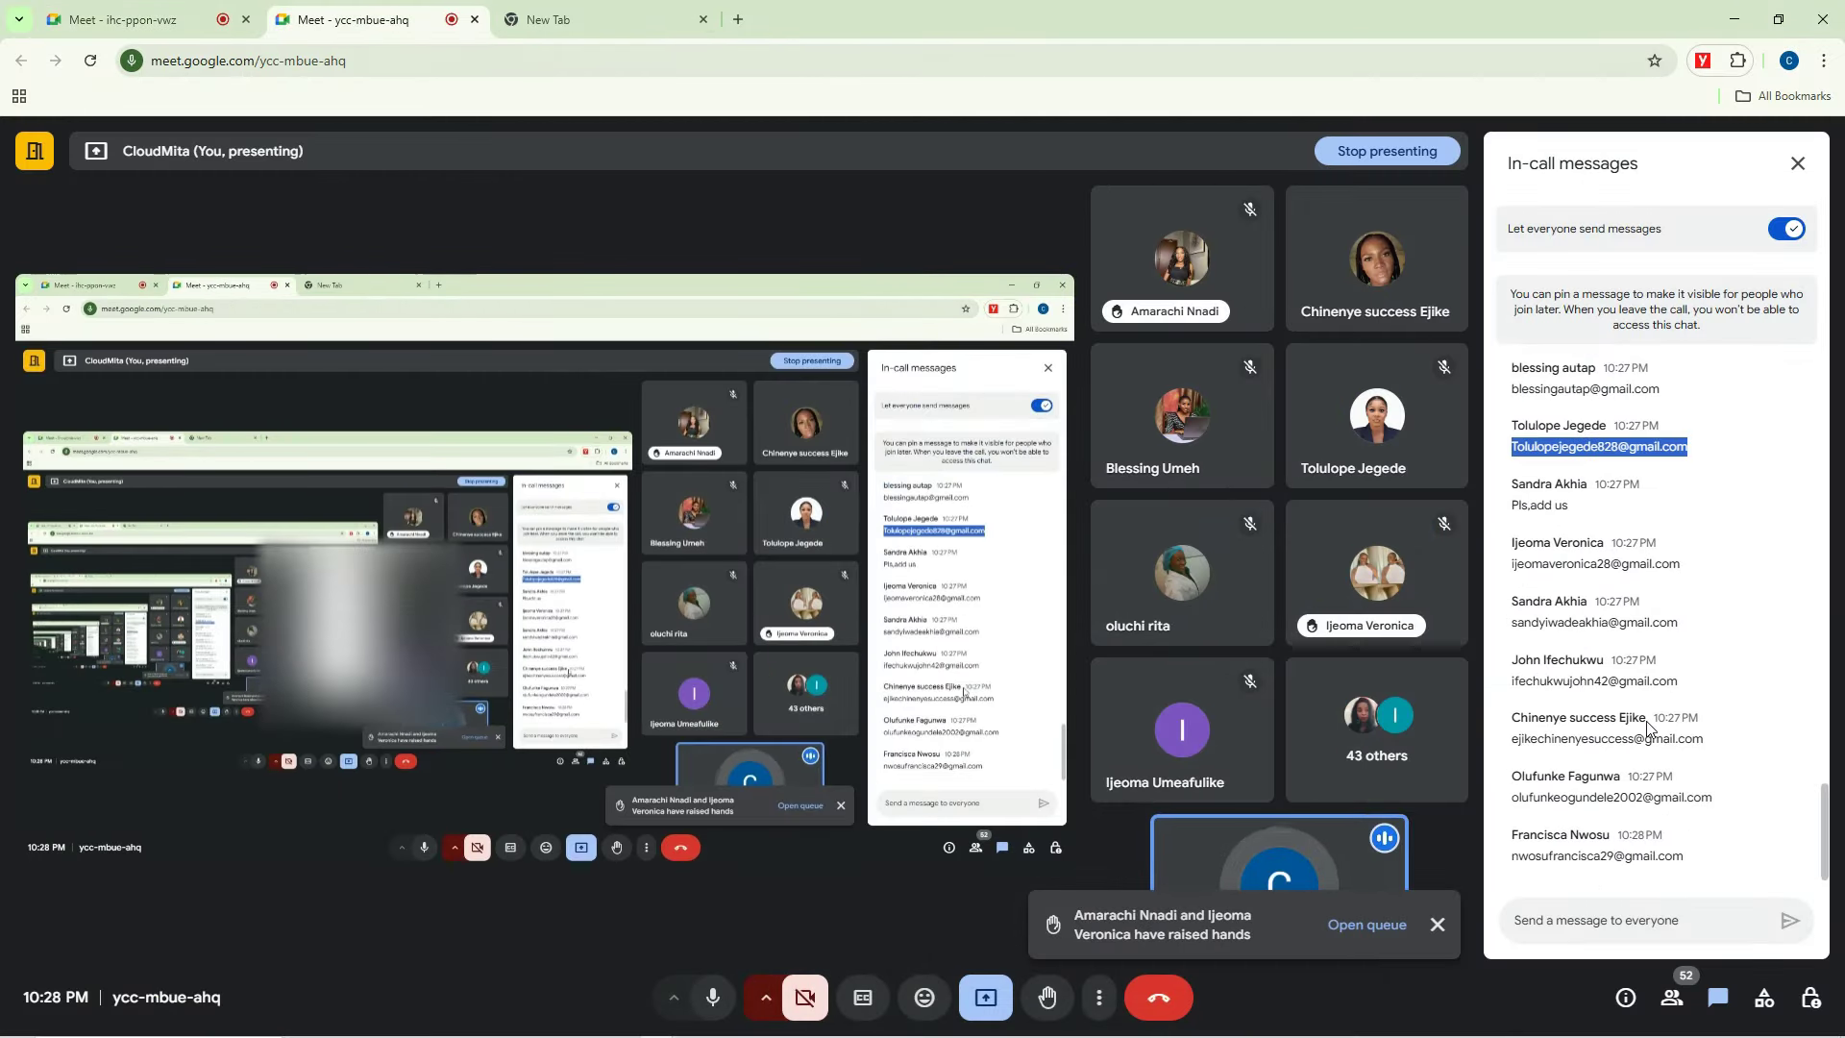
Copy the second-to-last e-mail address in the second Google Meet call's chat and add it as Trello's fifth invitee.
drag(1687, 868, 1504, 868)
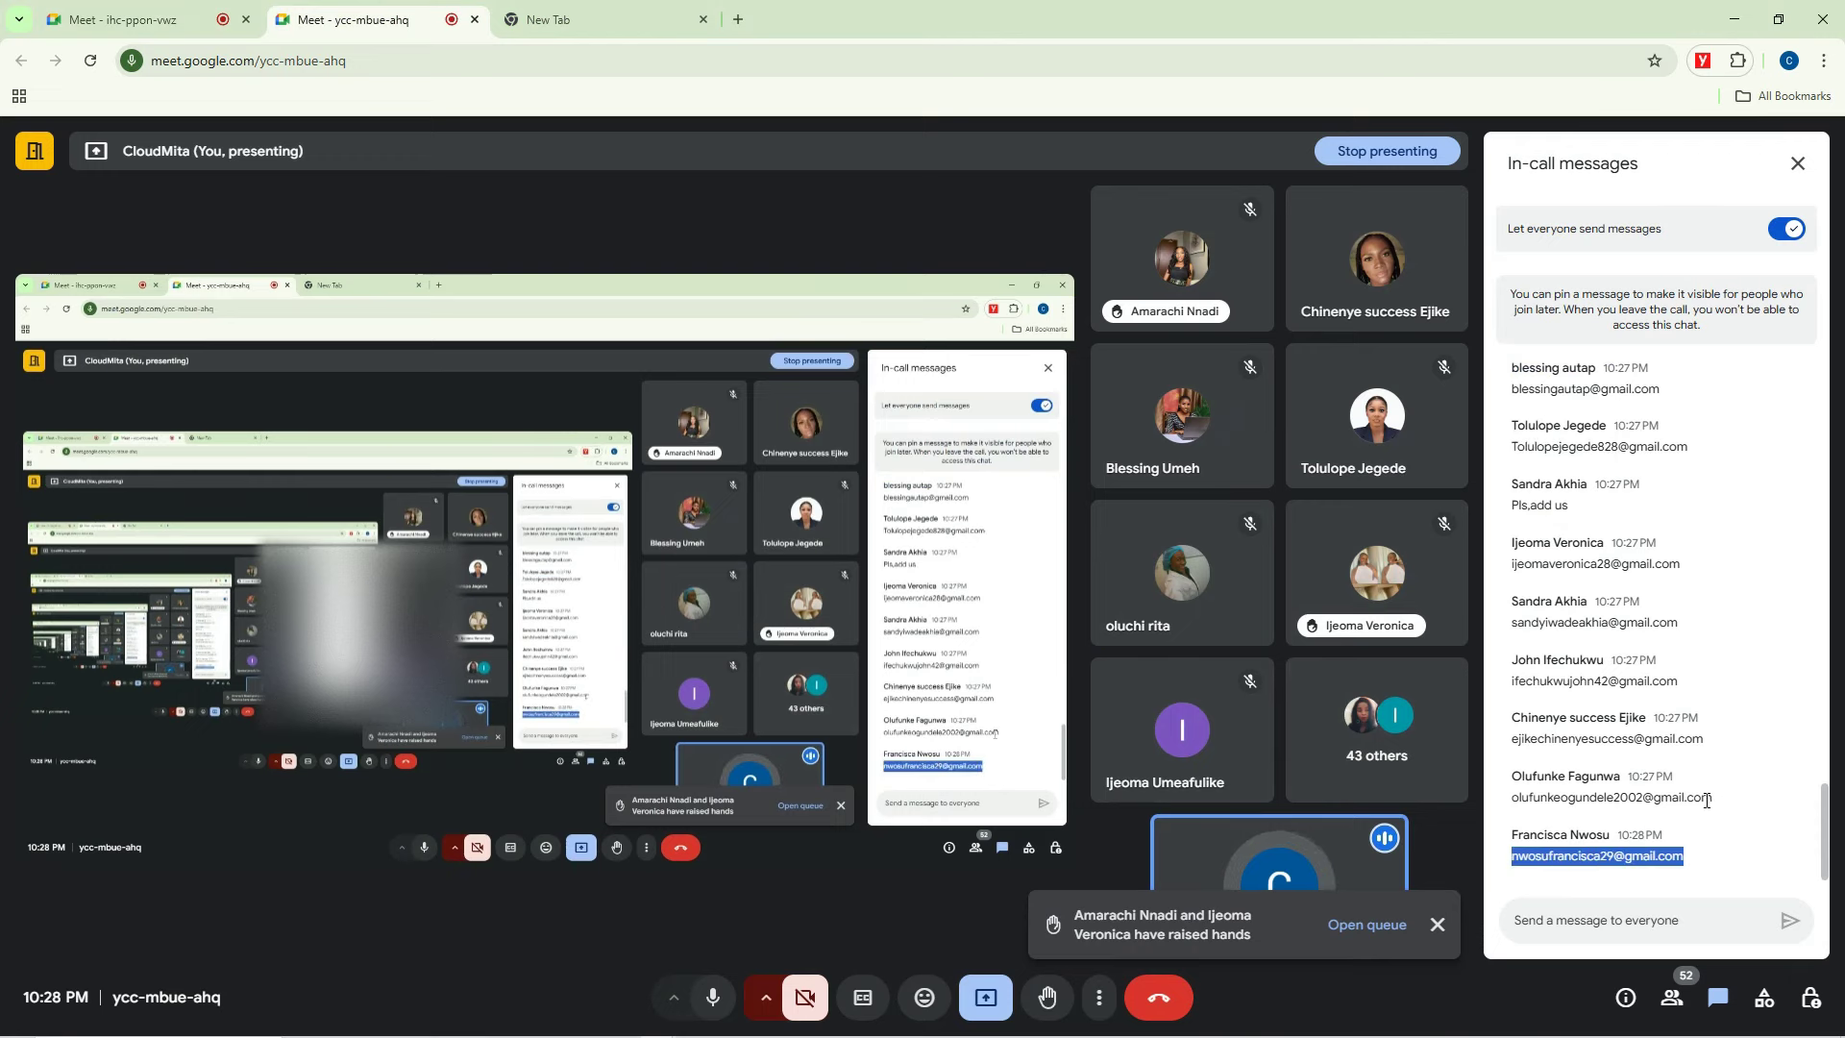
drag(1723, 802, 1552, 799)
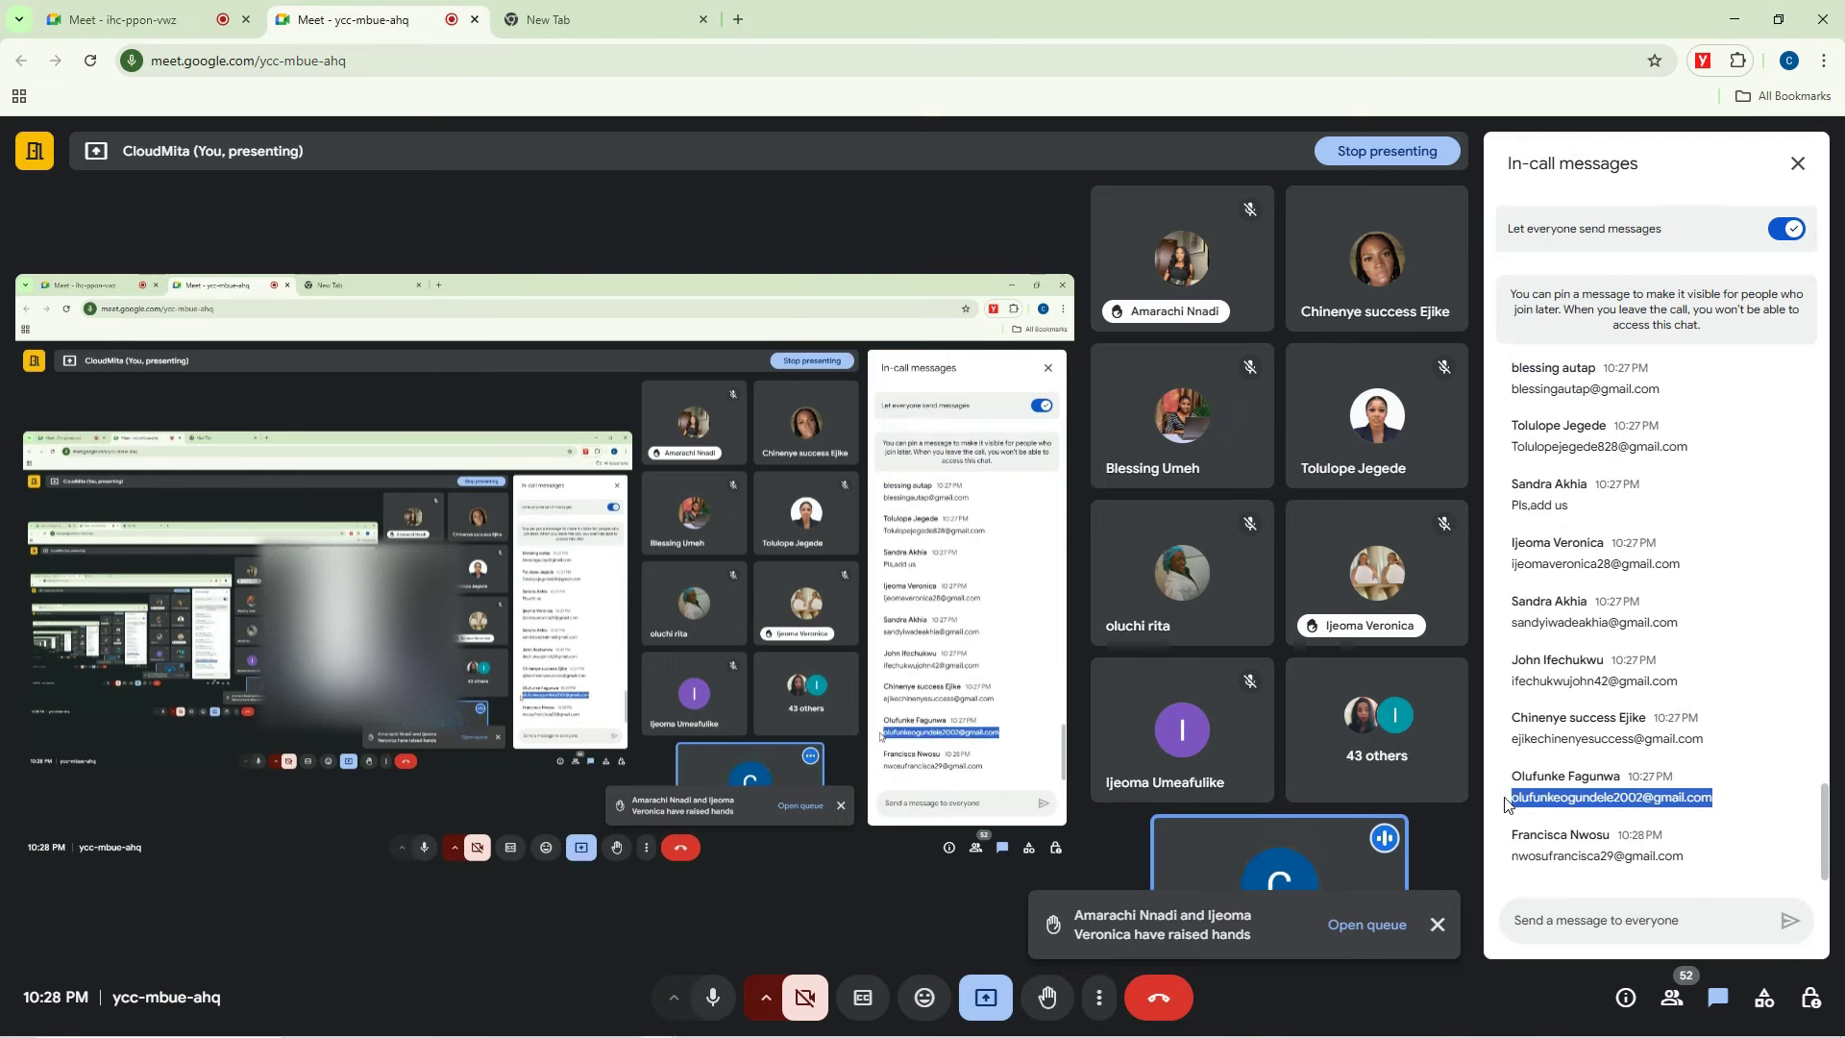
mouse_move(586, 1026)
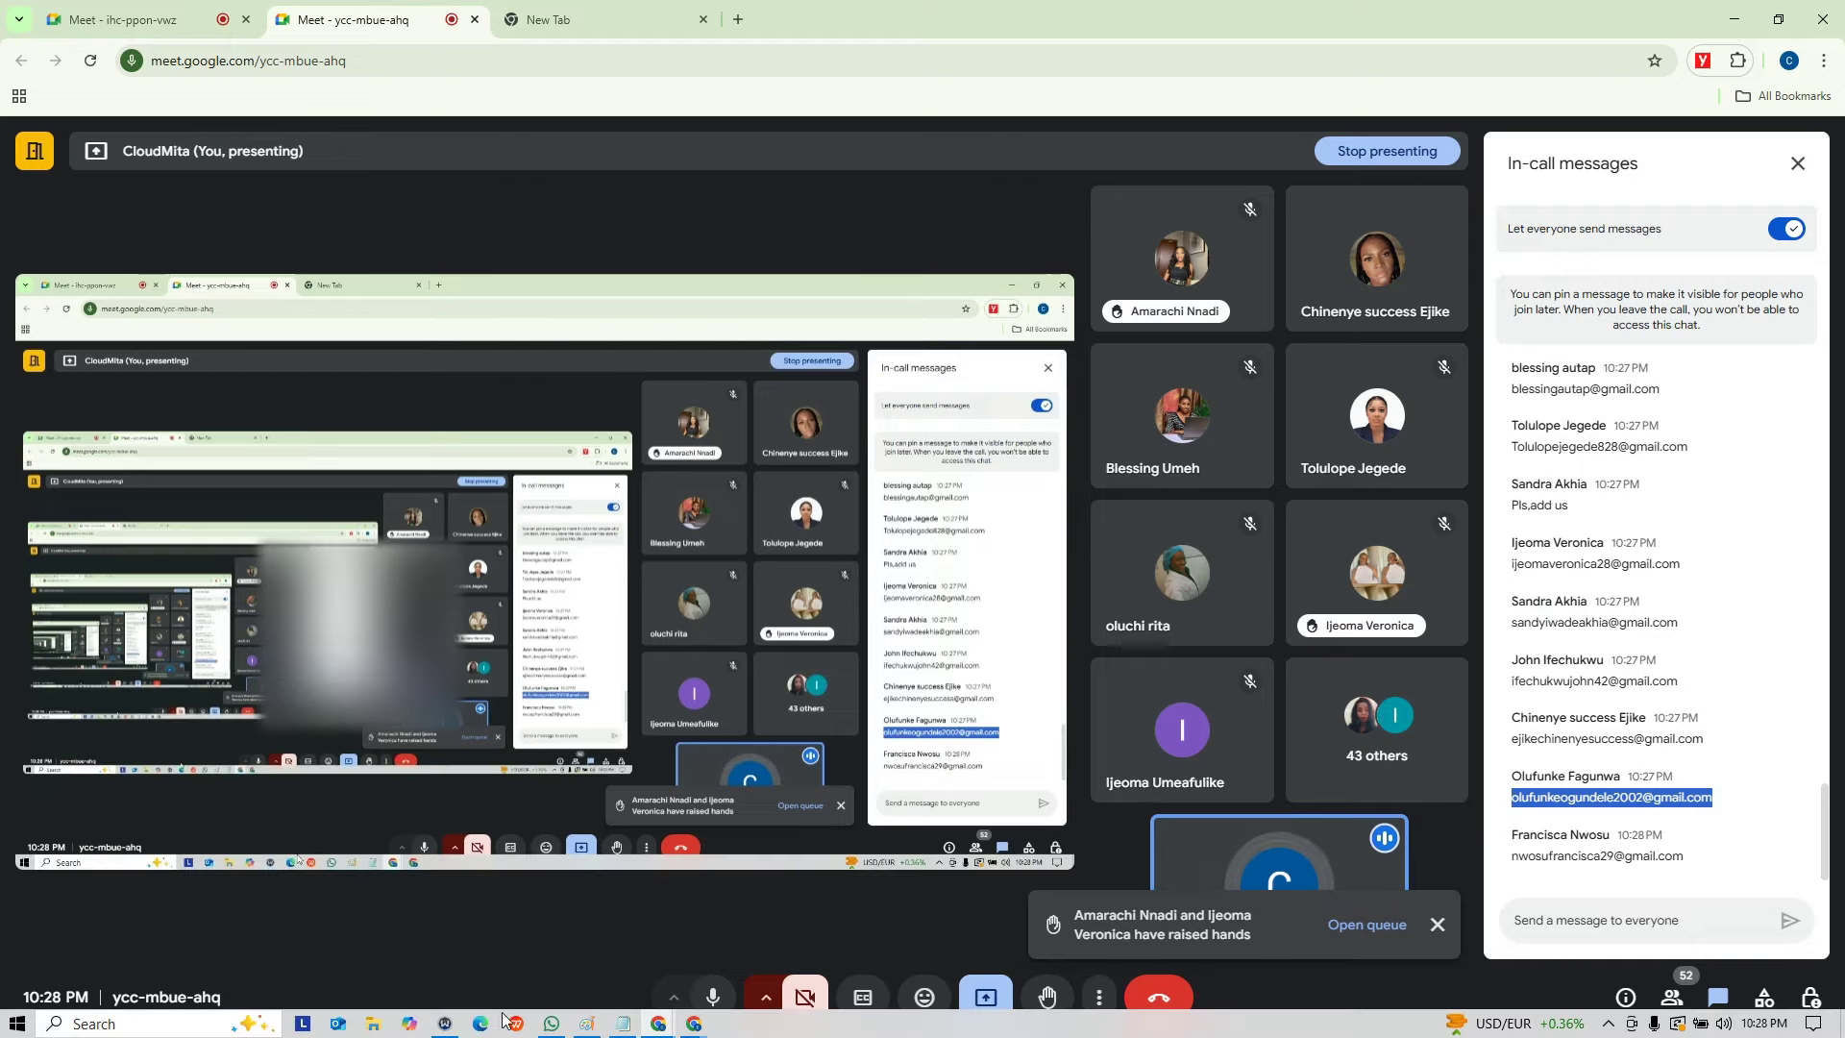
mouse_move(660, 1026)
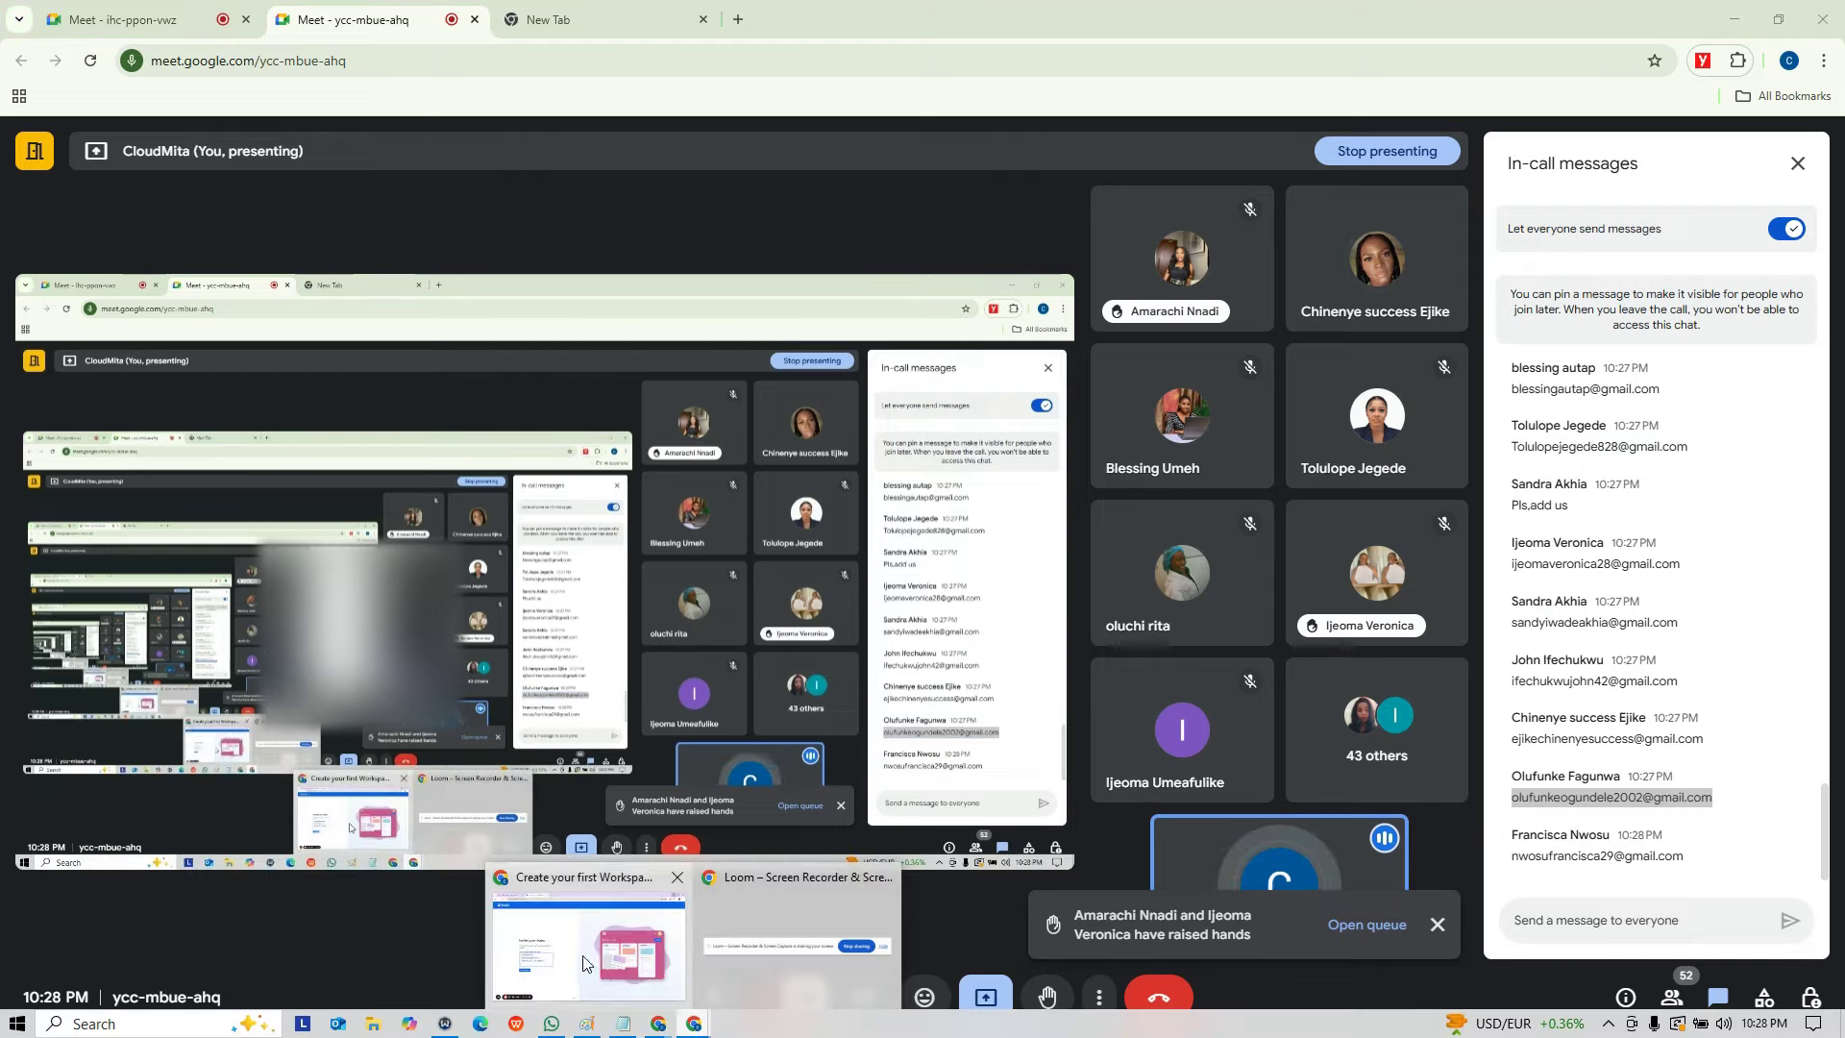
click(588, 913)
key(ctrl+v)
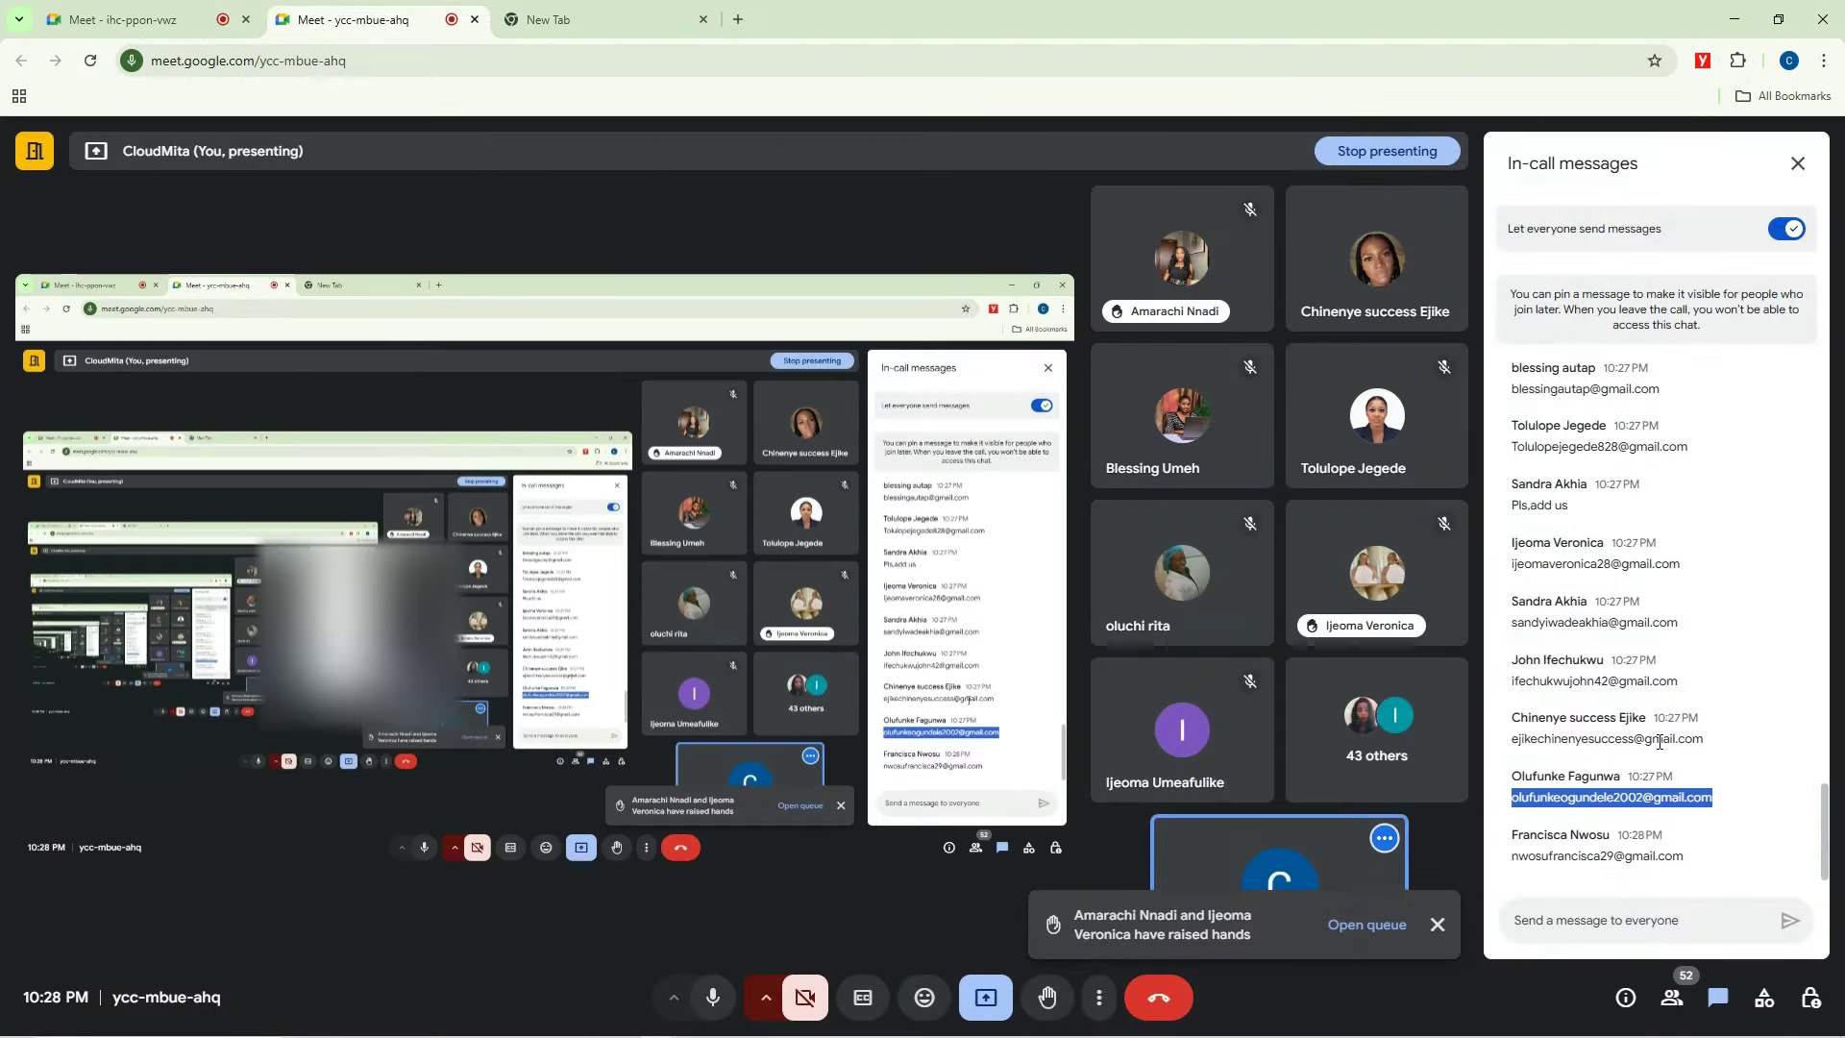
In the second call's chat, copy the e-mail address from the participant who wrote "Pls,add us" and add it as Trello's sixth invitee.
drag(1677, 626, 1505, 627)
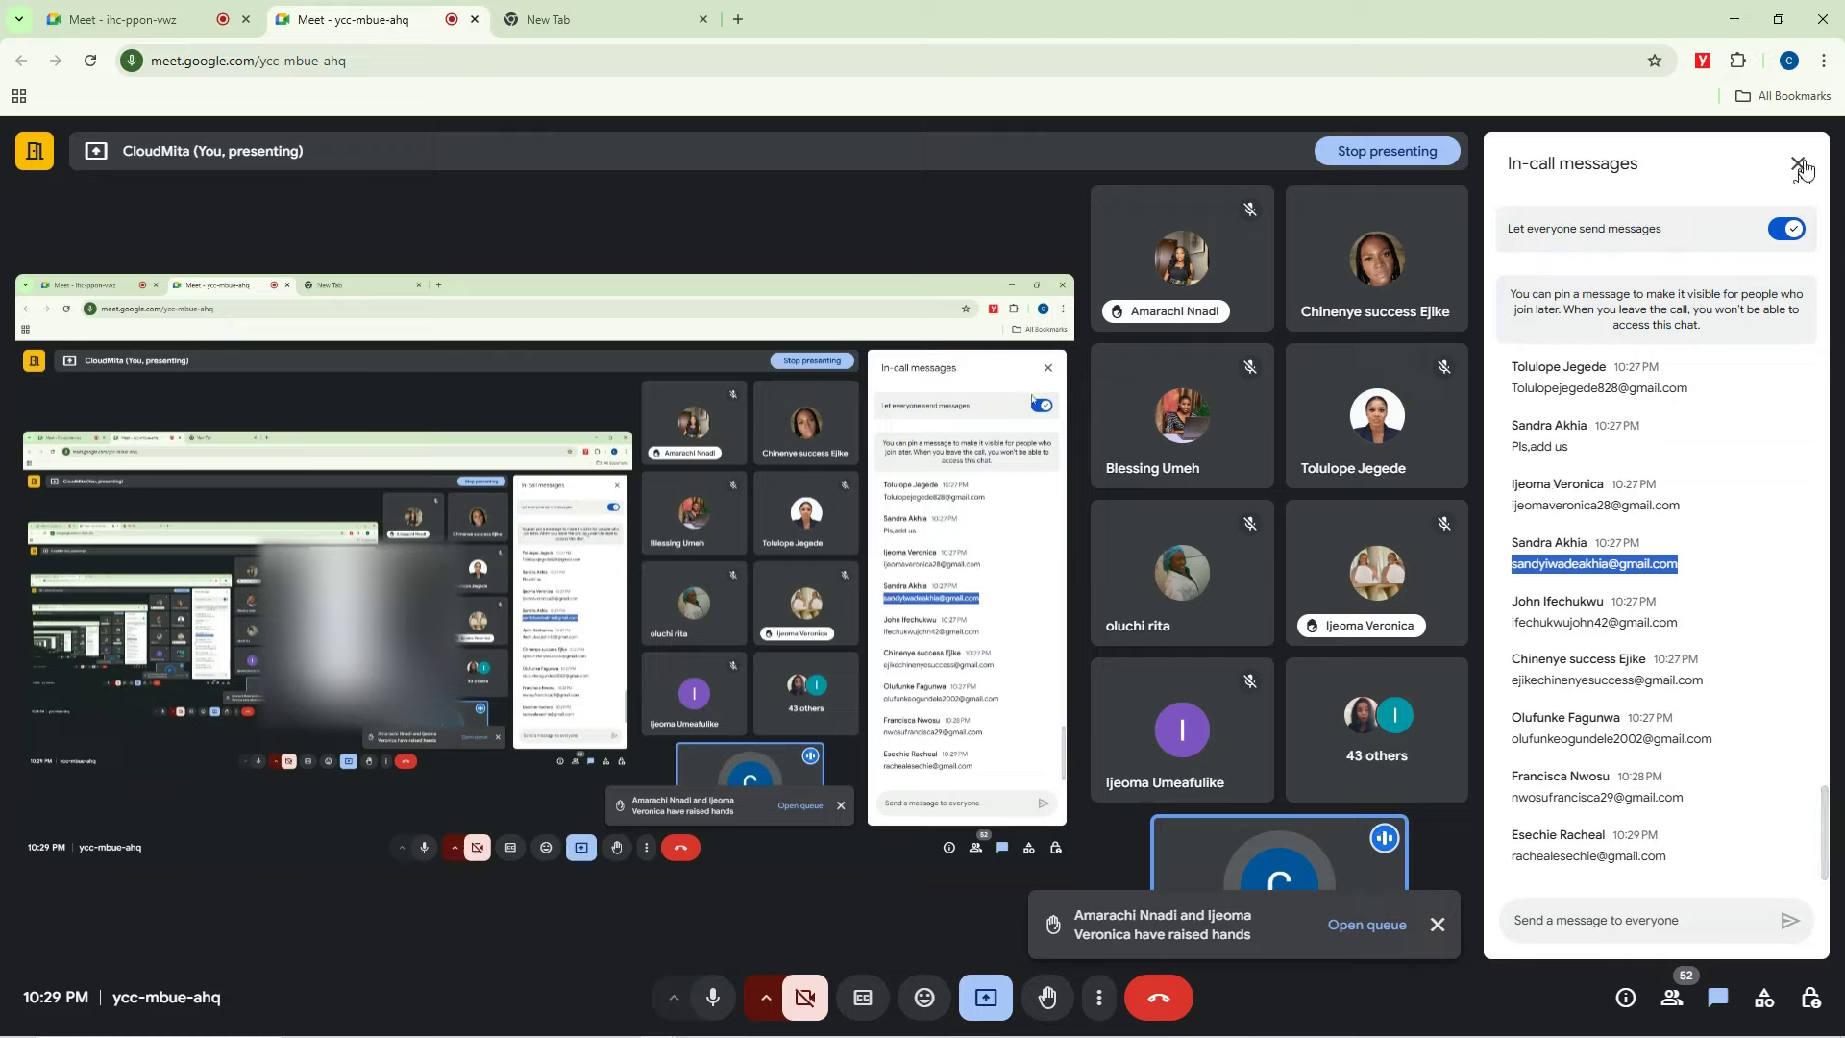
click(1735, 19)
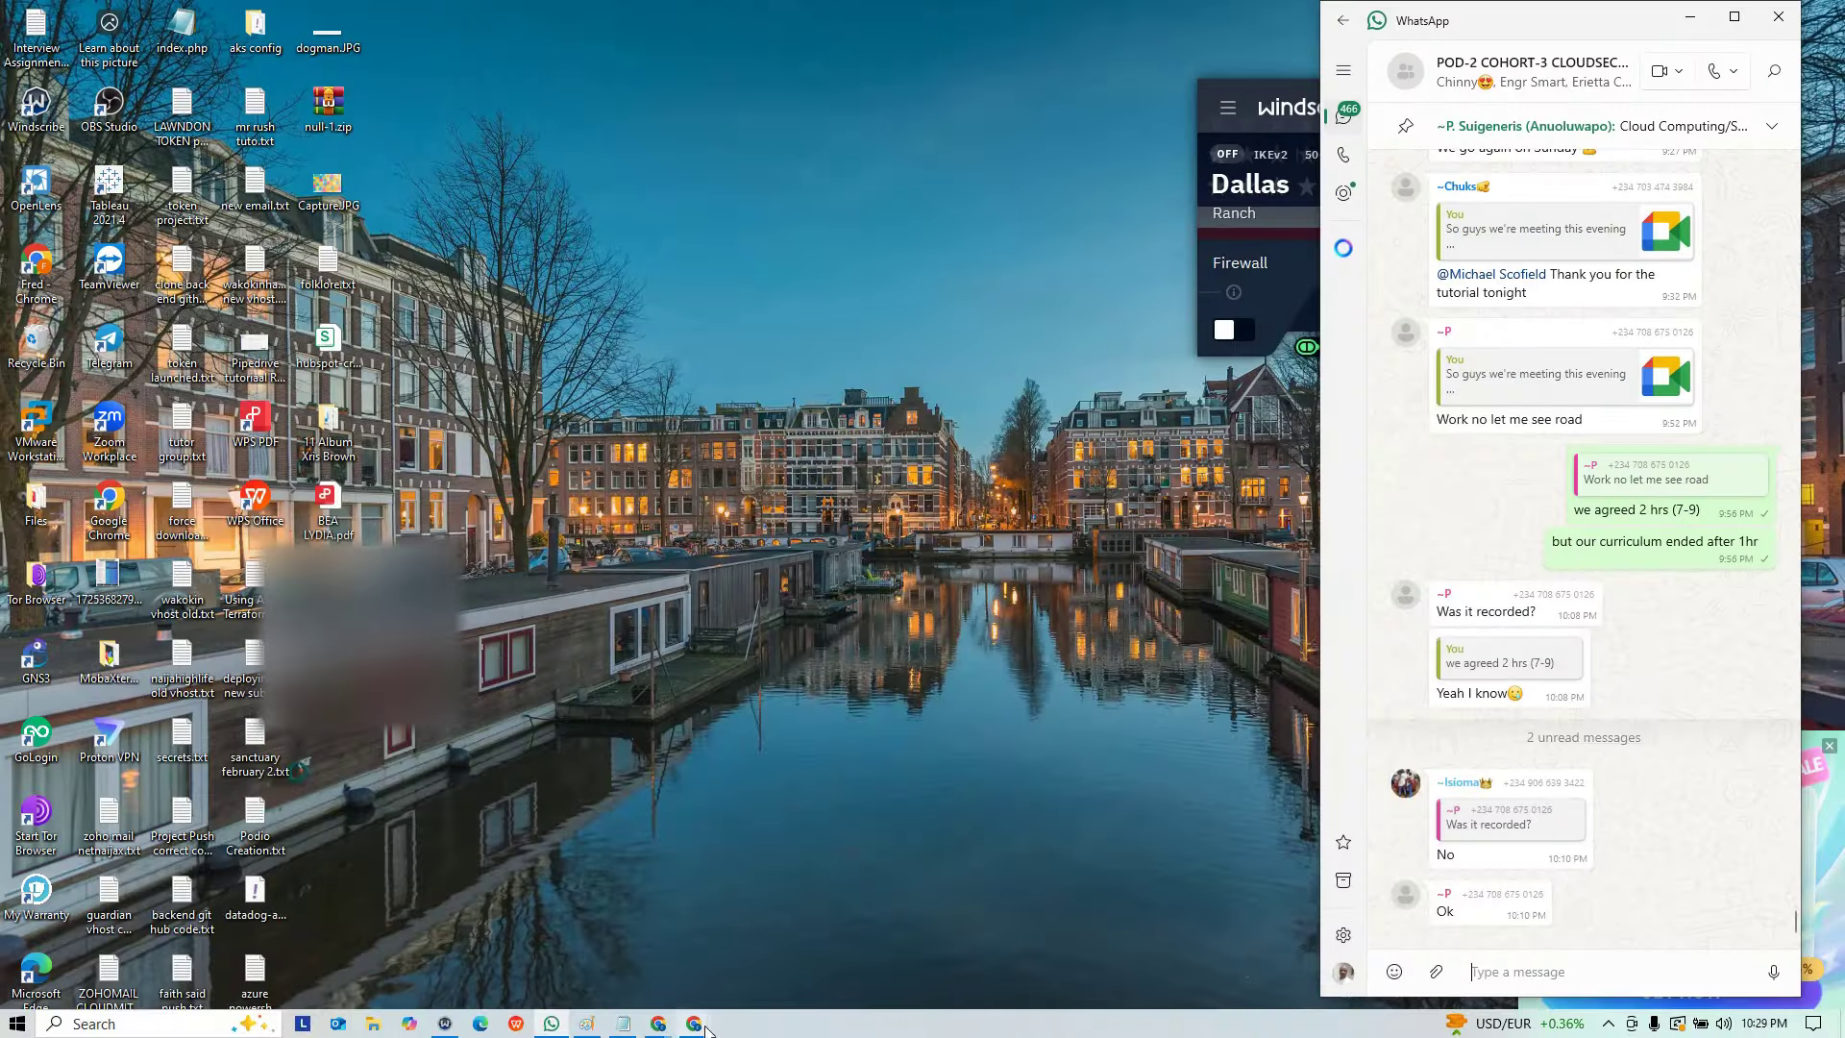
mouse_move(707, 1030)
click(586, 938)
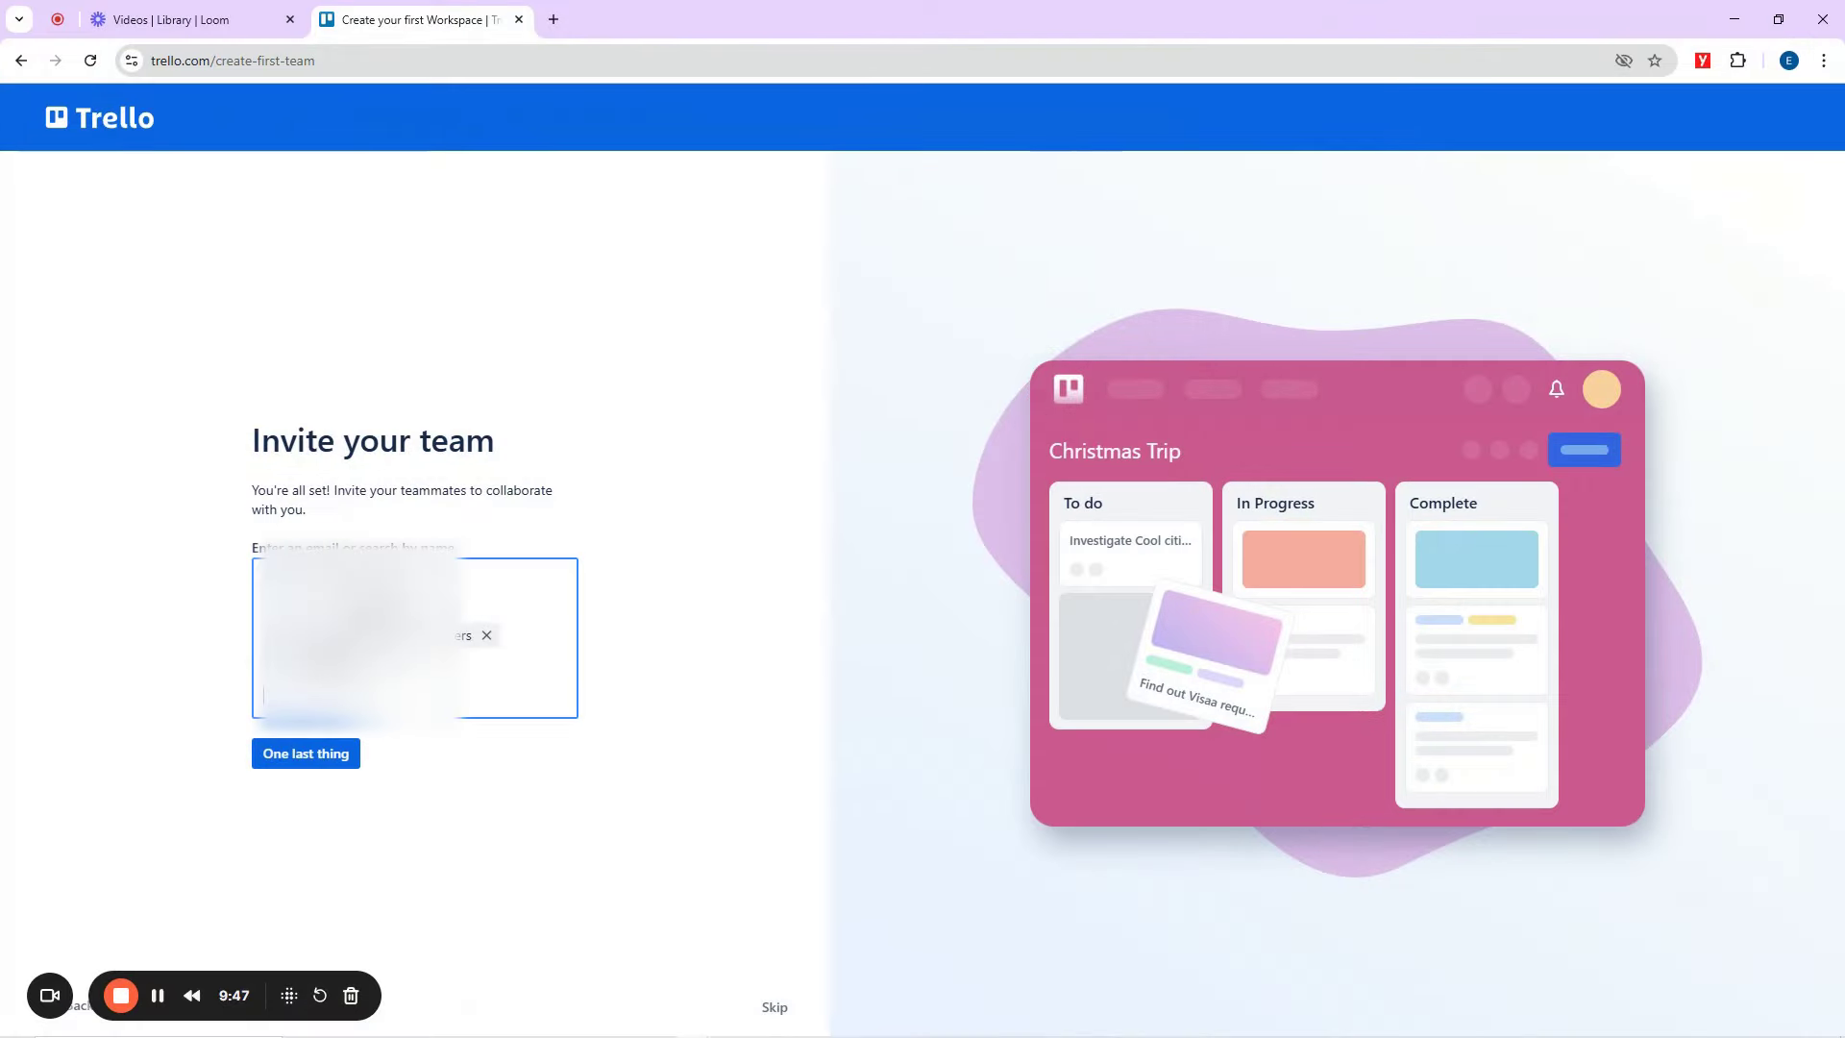
key(ctrl+v)
key(Return)
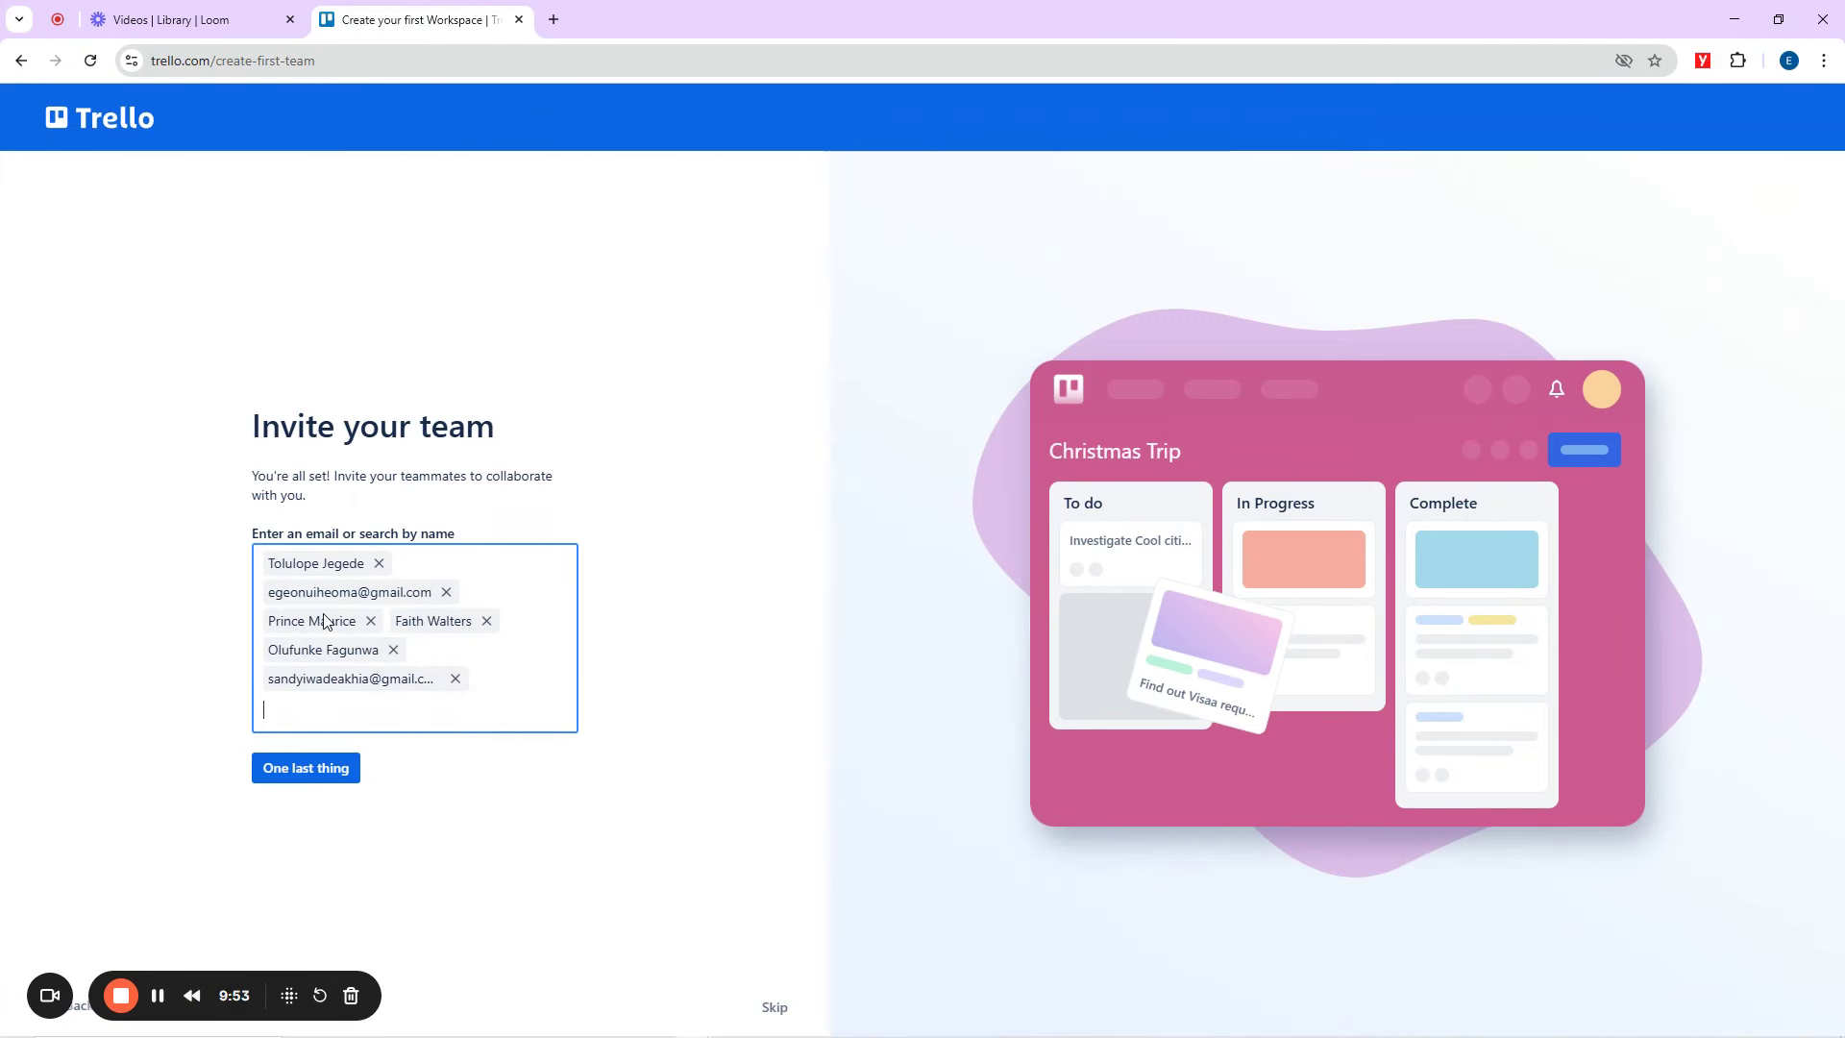
Return to Google Meet, copy the first e-mail address posted at 10:29 PM in the second call's chat, and add it as Trello's seventh invitee.
click(1739, 20)
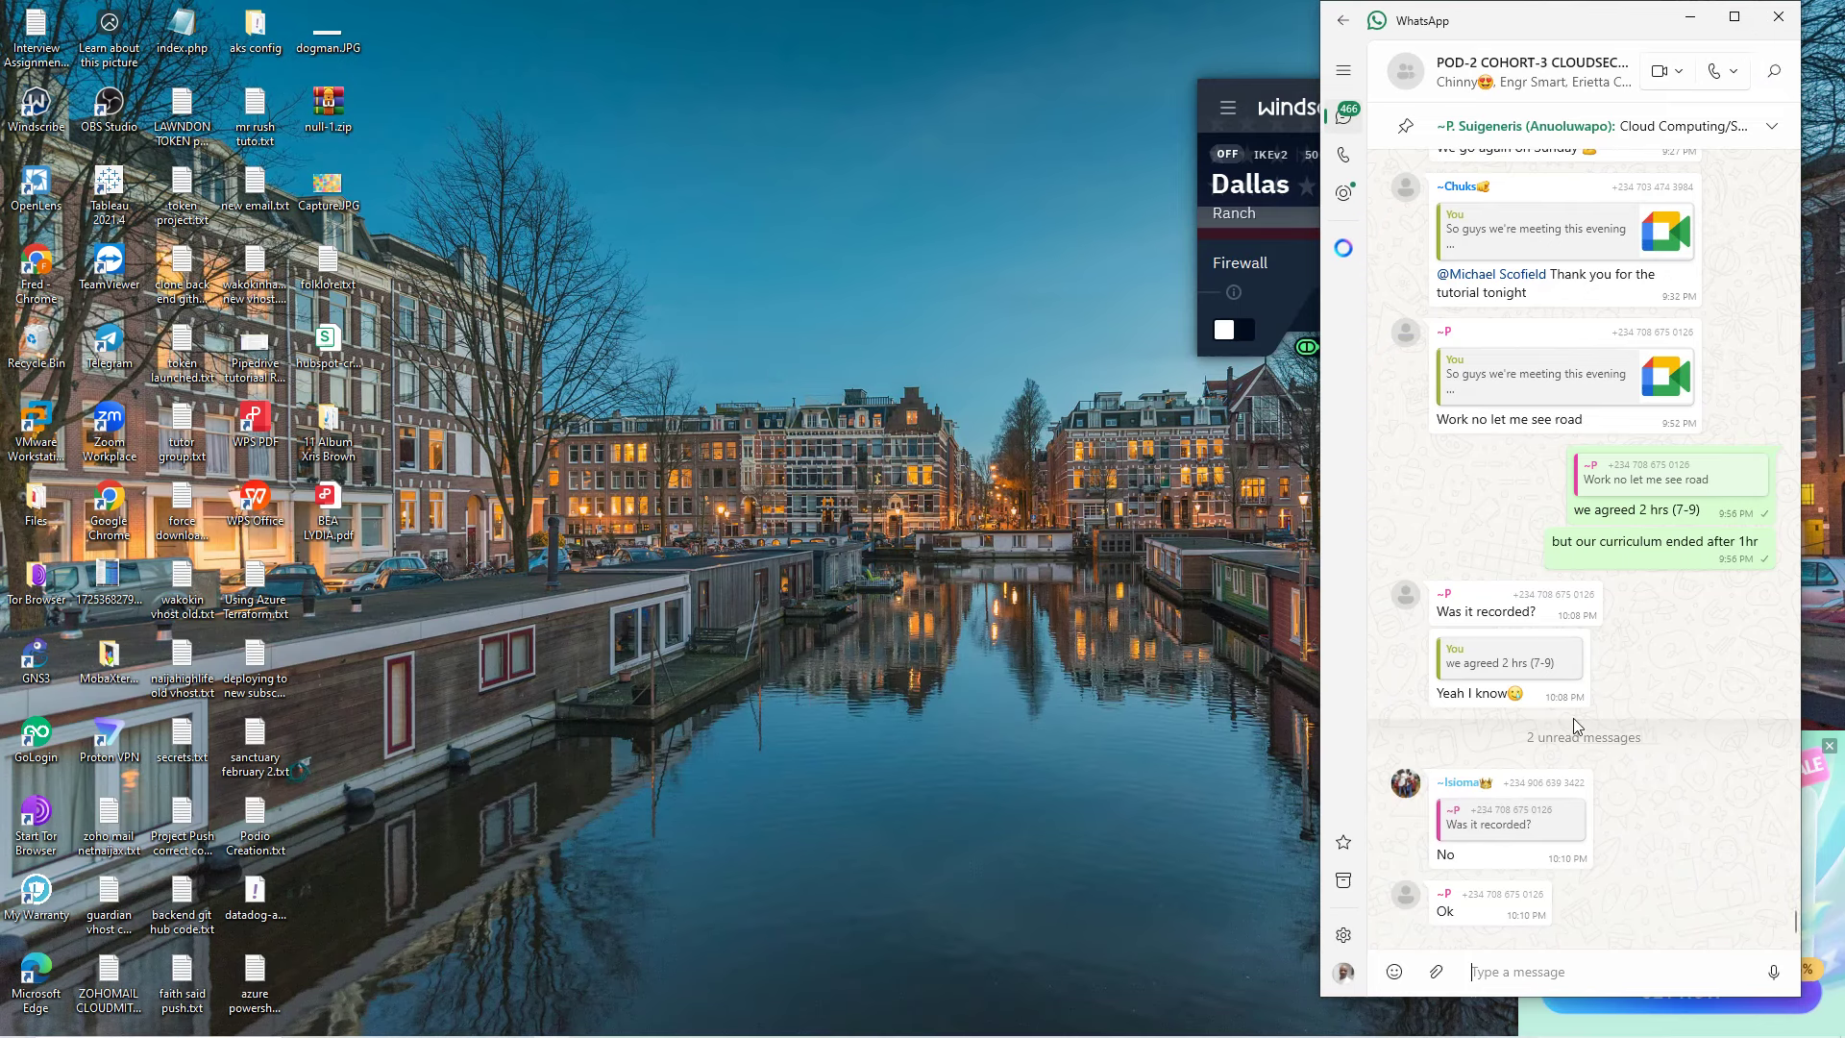
mouse_move(564, 1026)
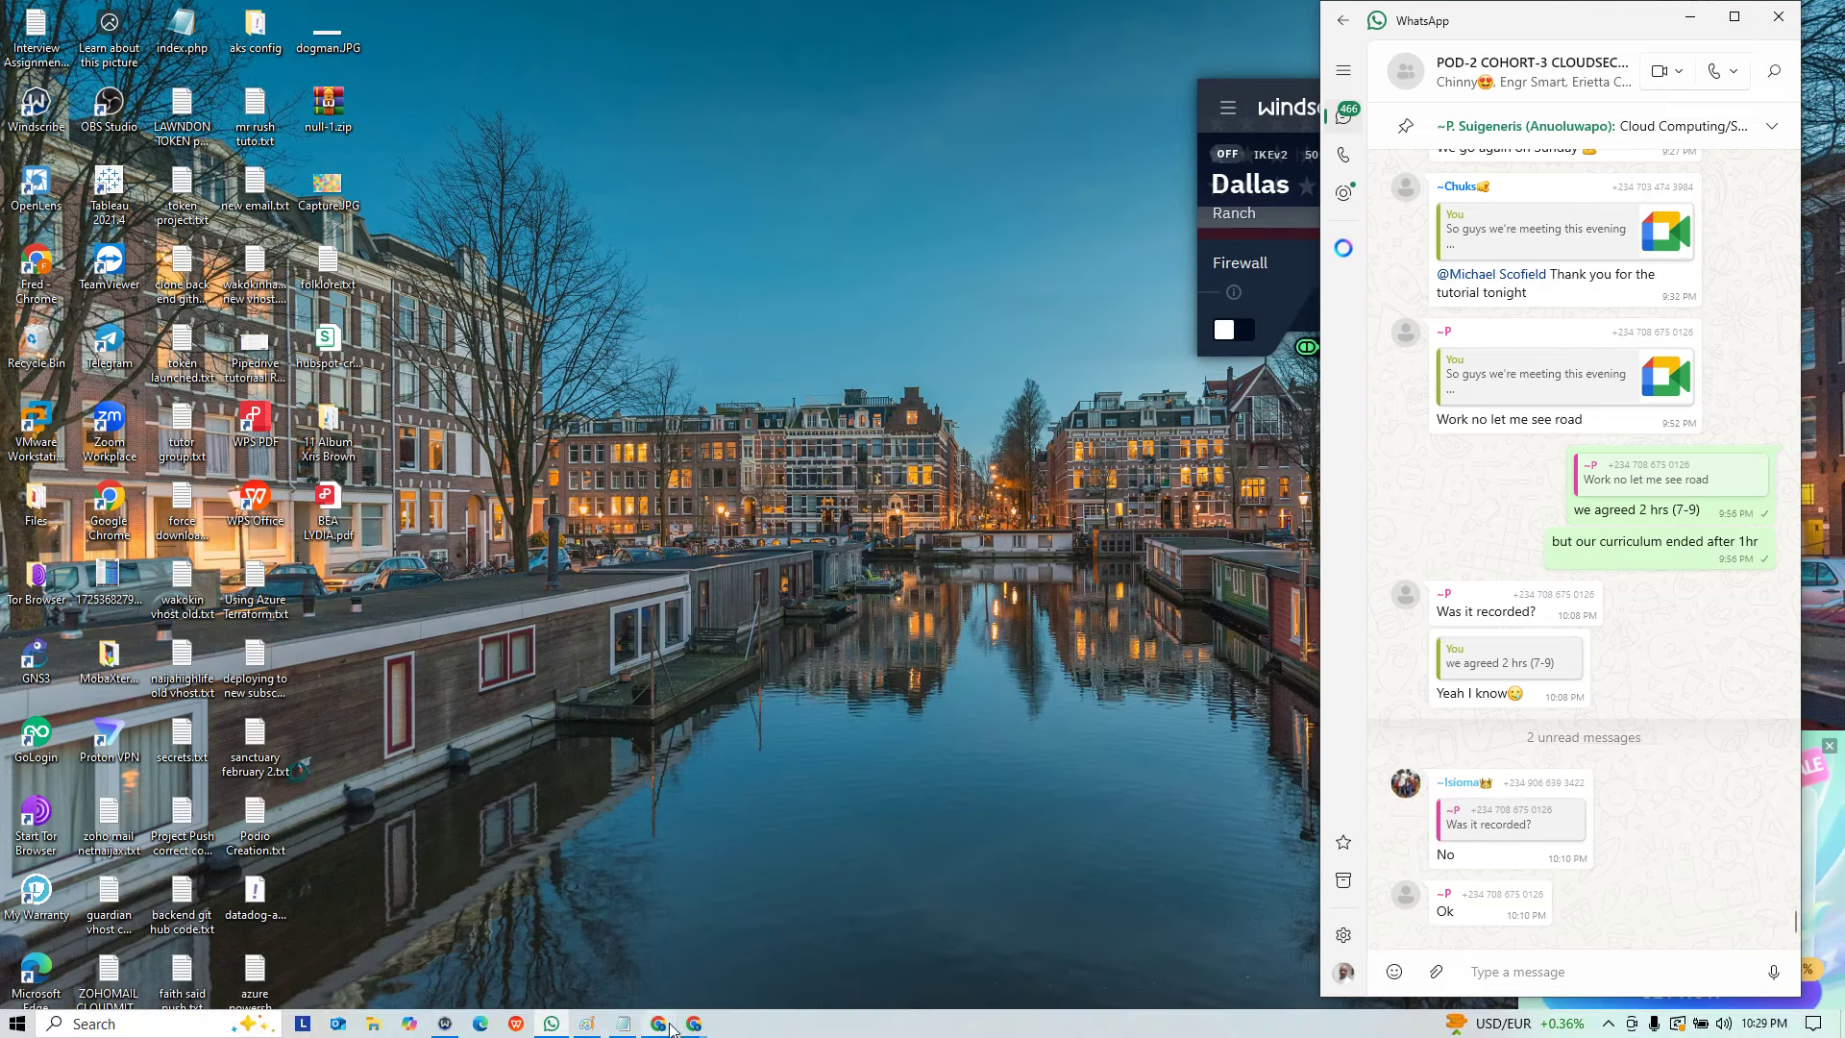
click(672, 937)
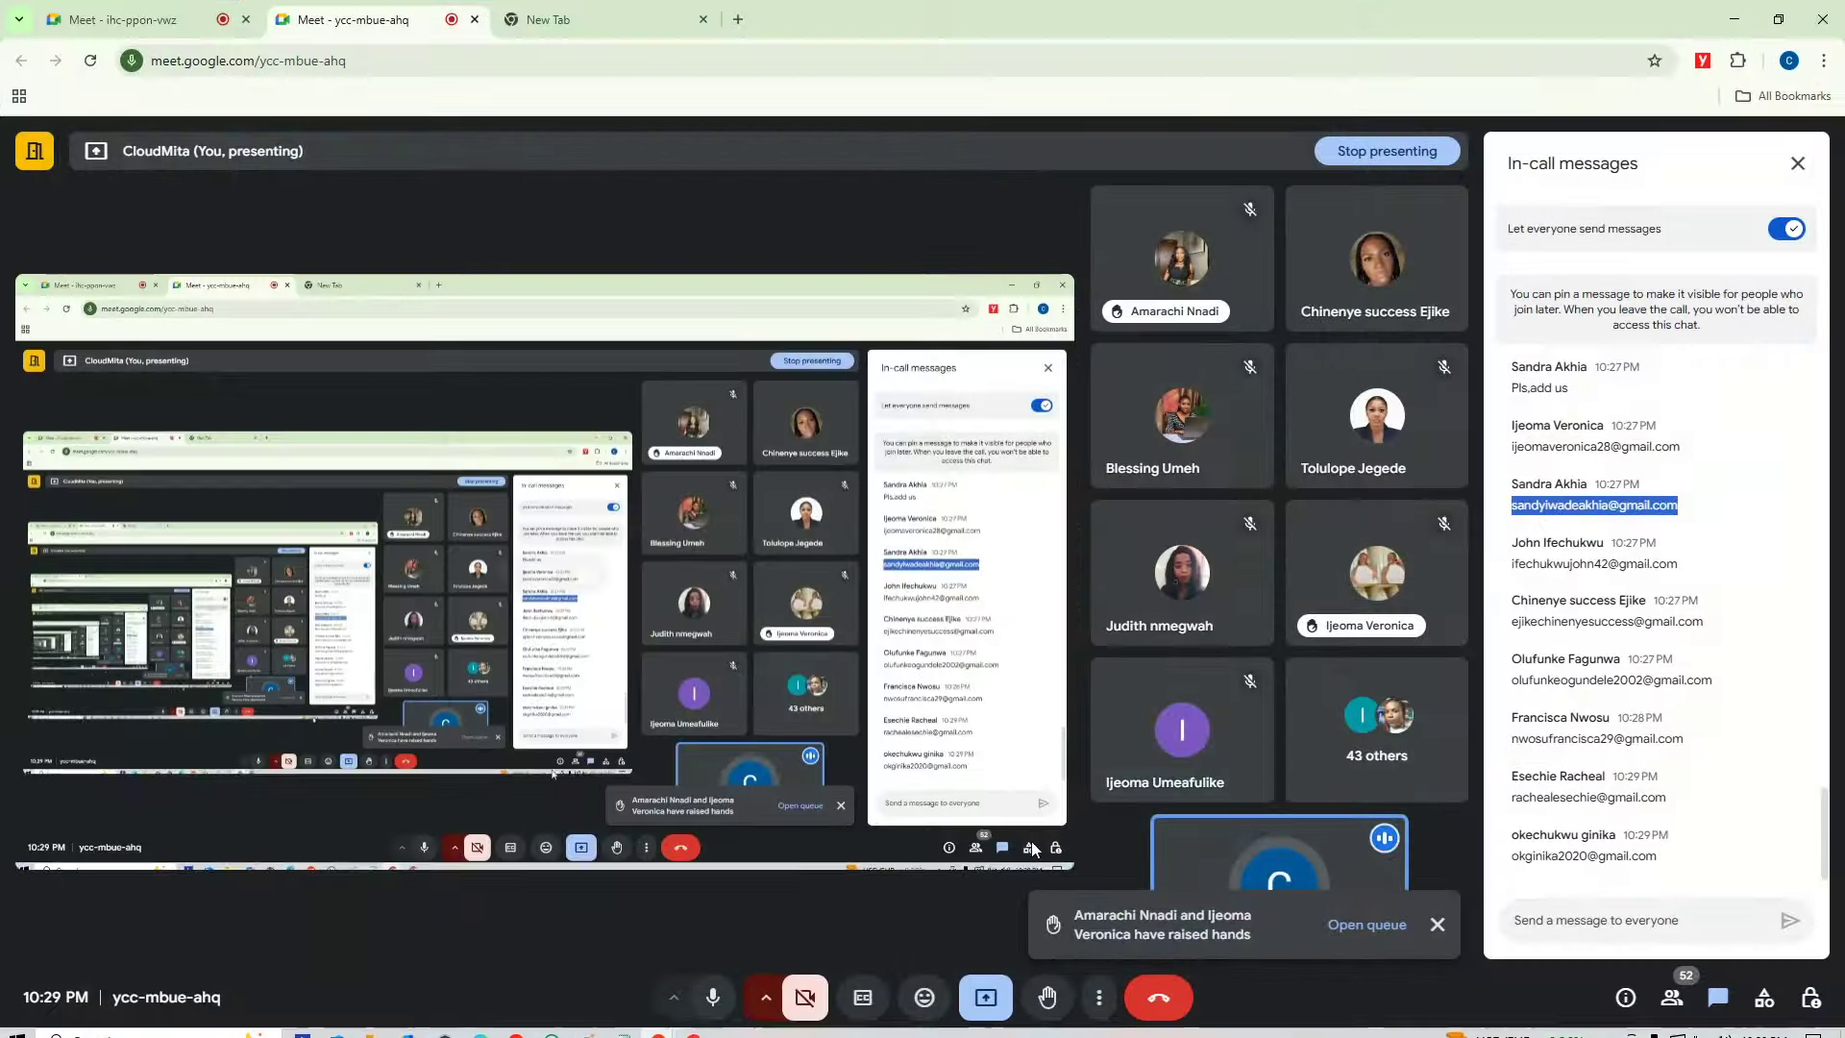
scroll(1624, 543, up, 2)
scroll(1634, 577, down, 2)
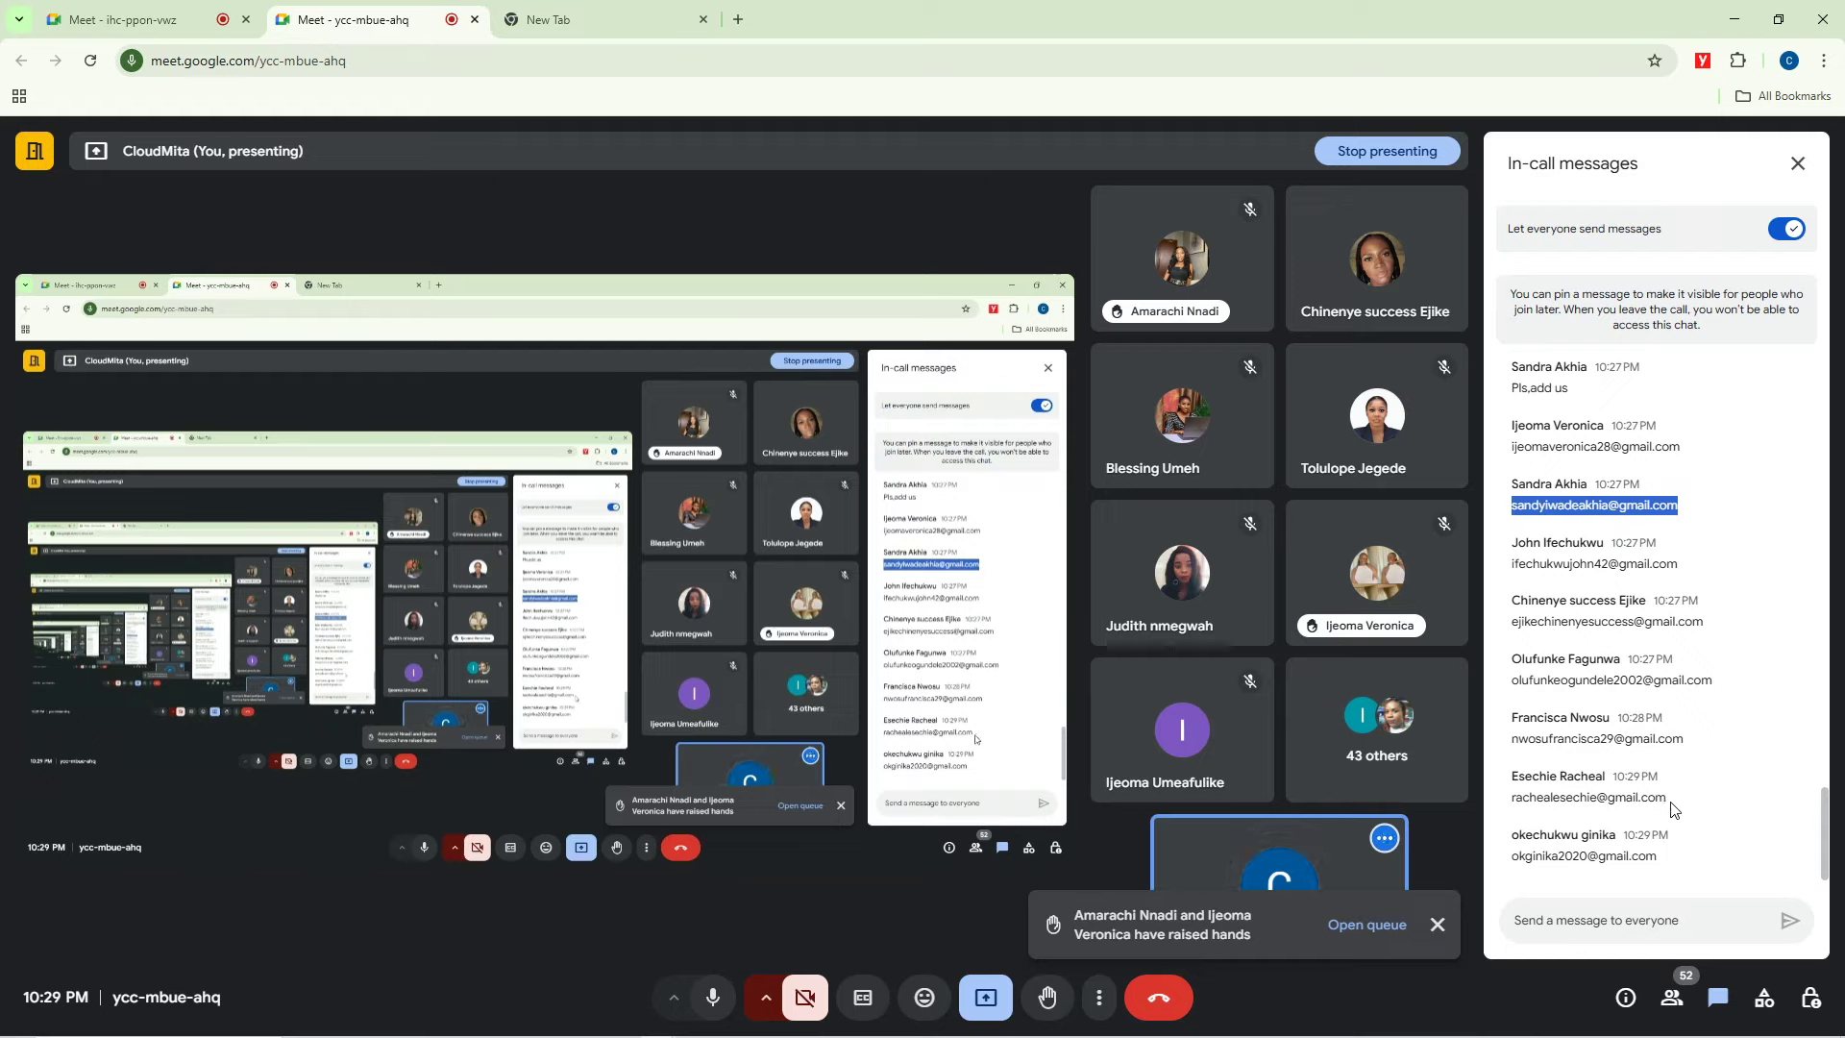
drag(1674, 805, 1490, 802)
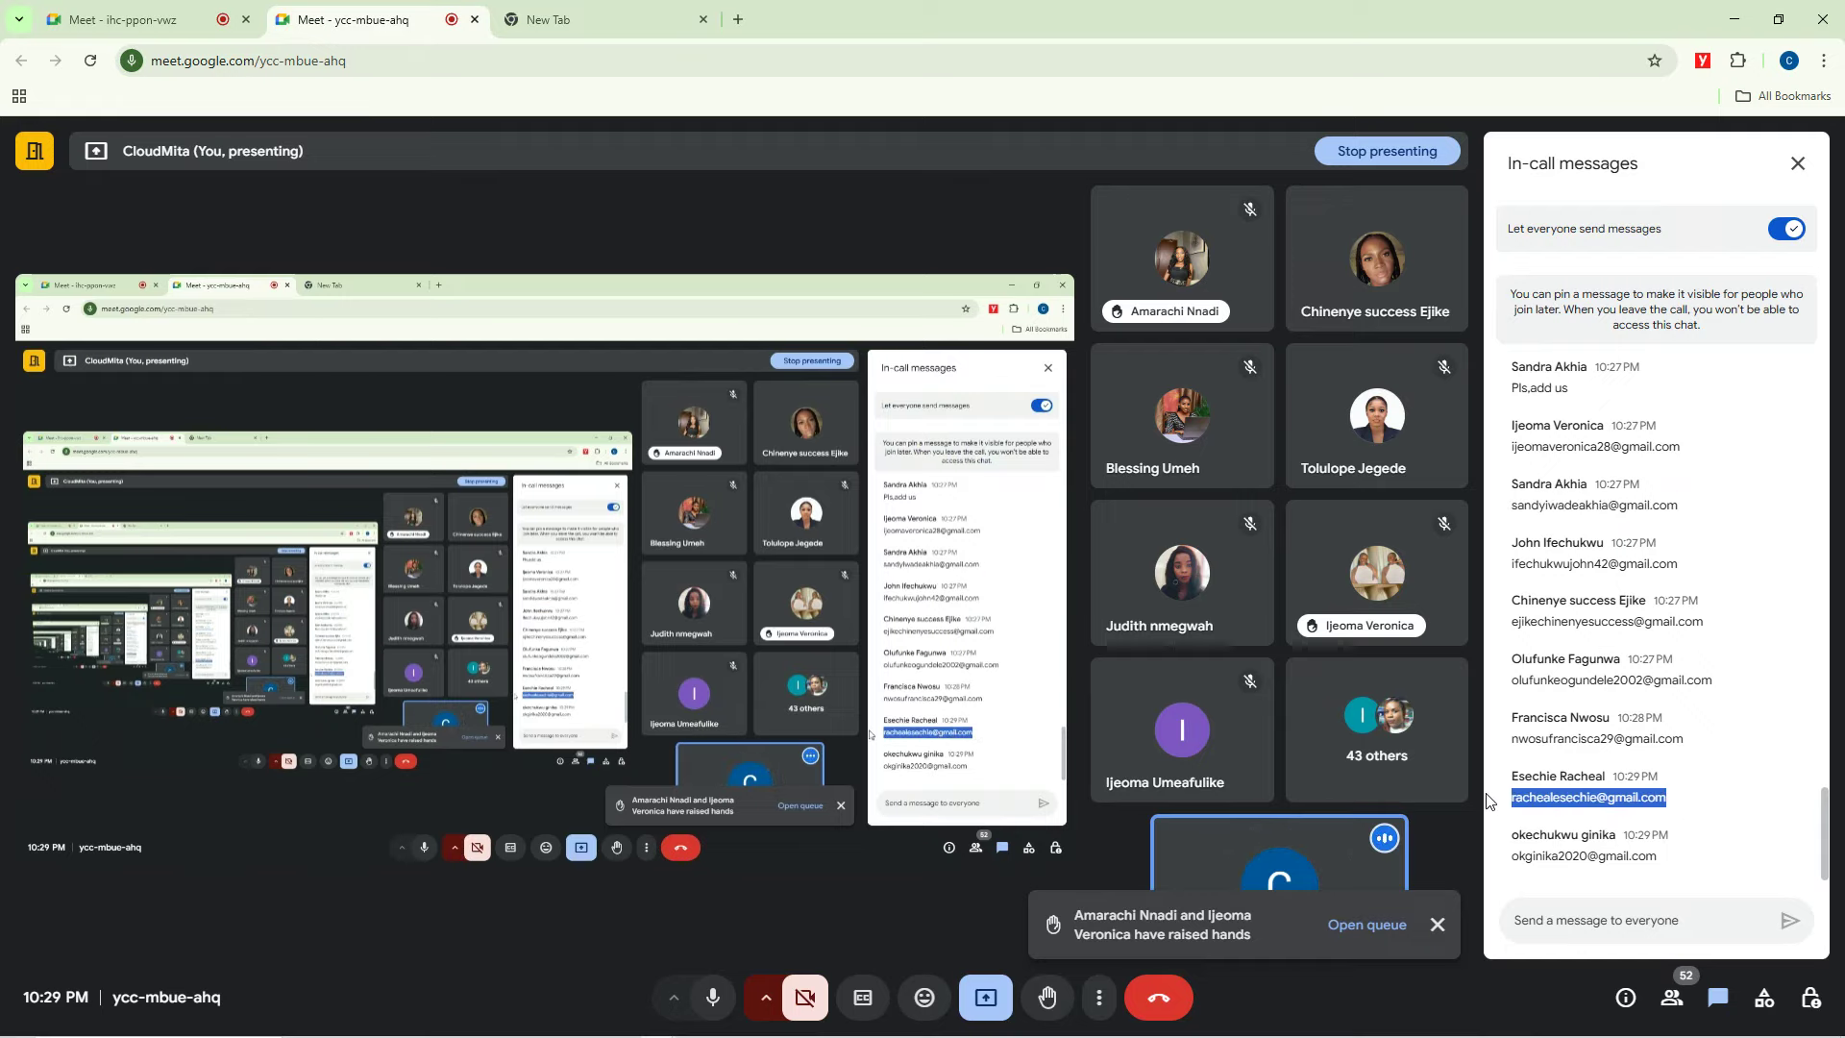
mouse_move(700, 1030)
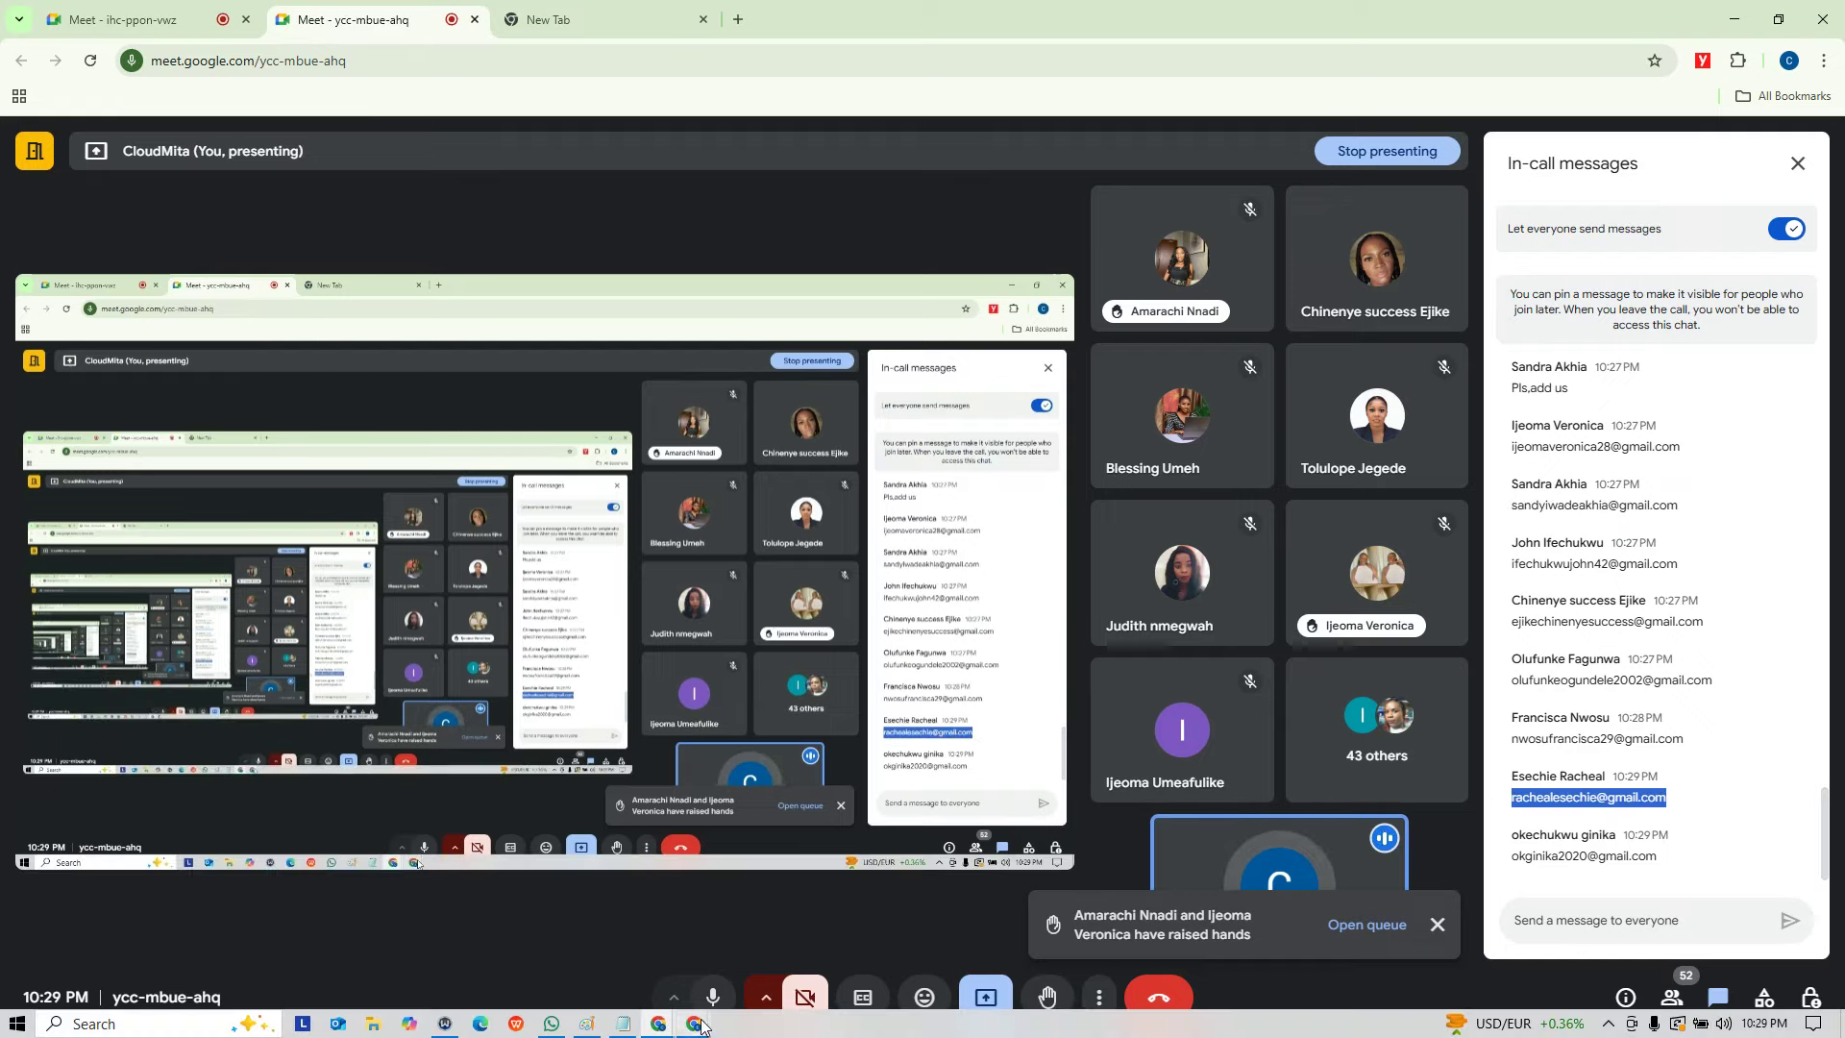
click(560, 862)
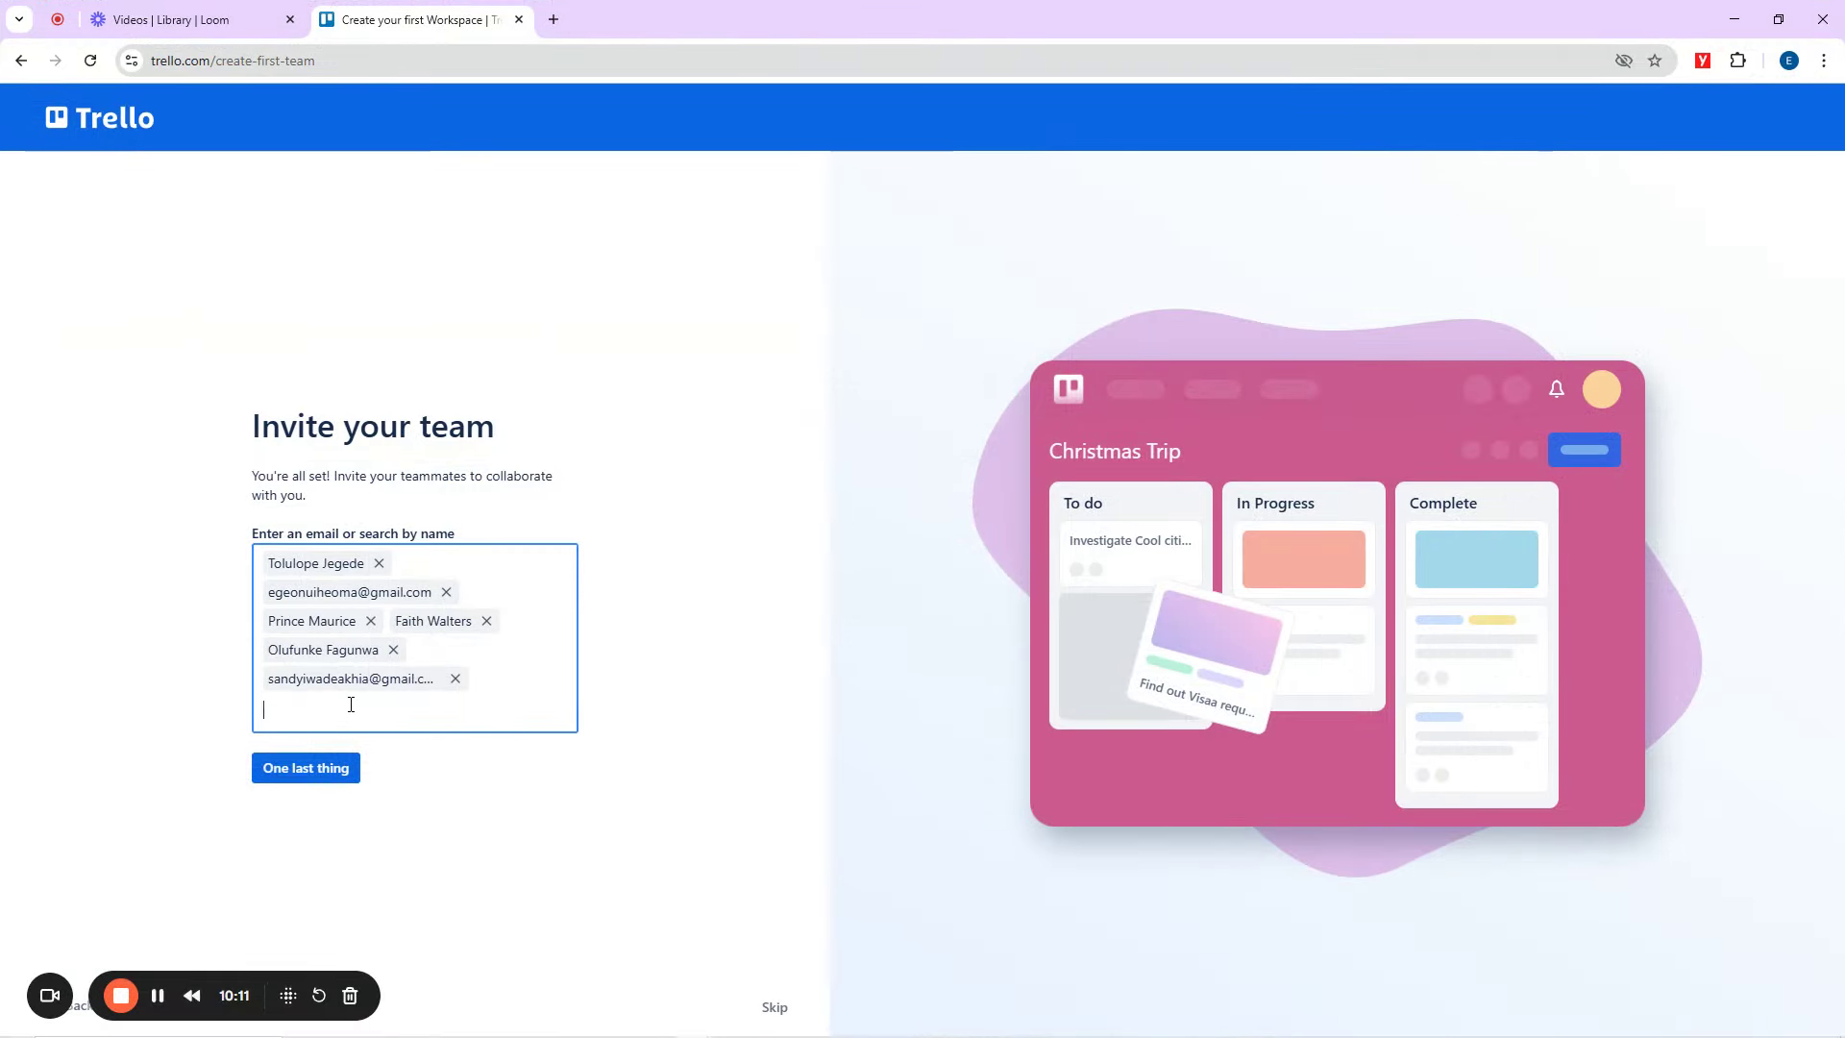
key(ctrl+v)
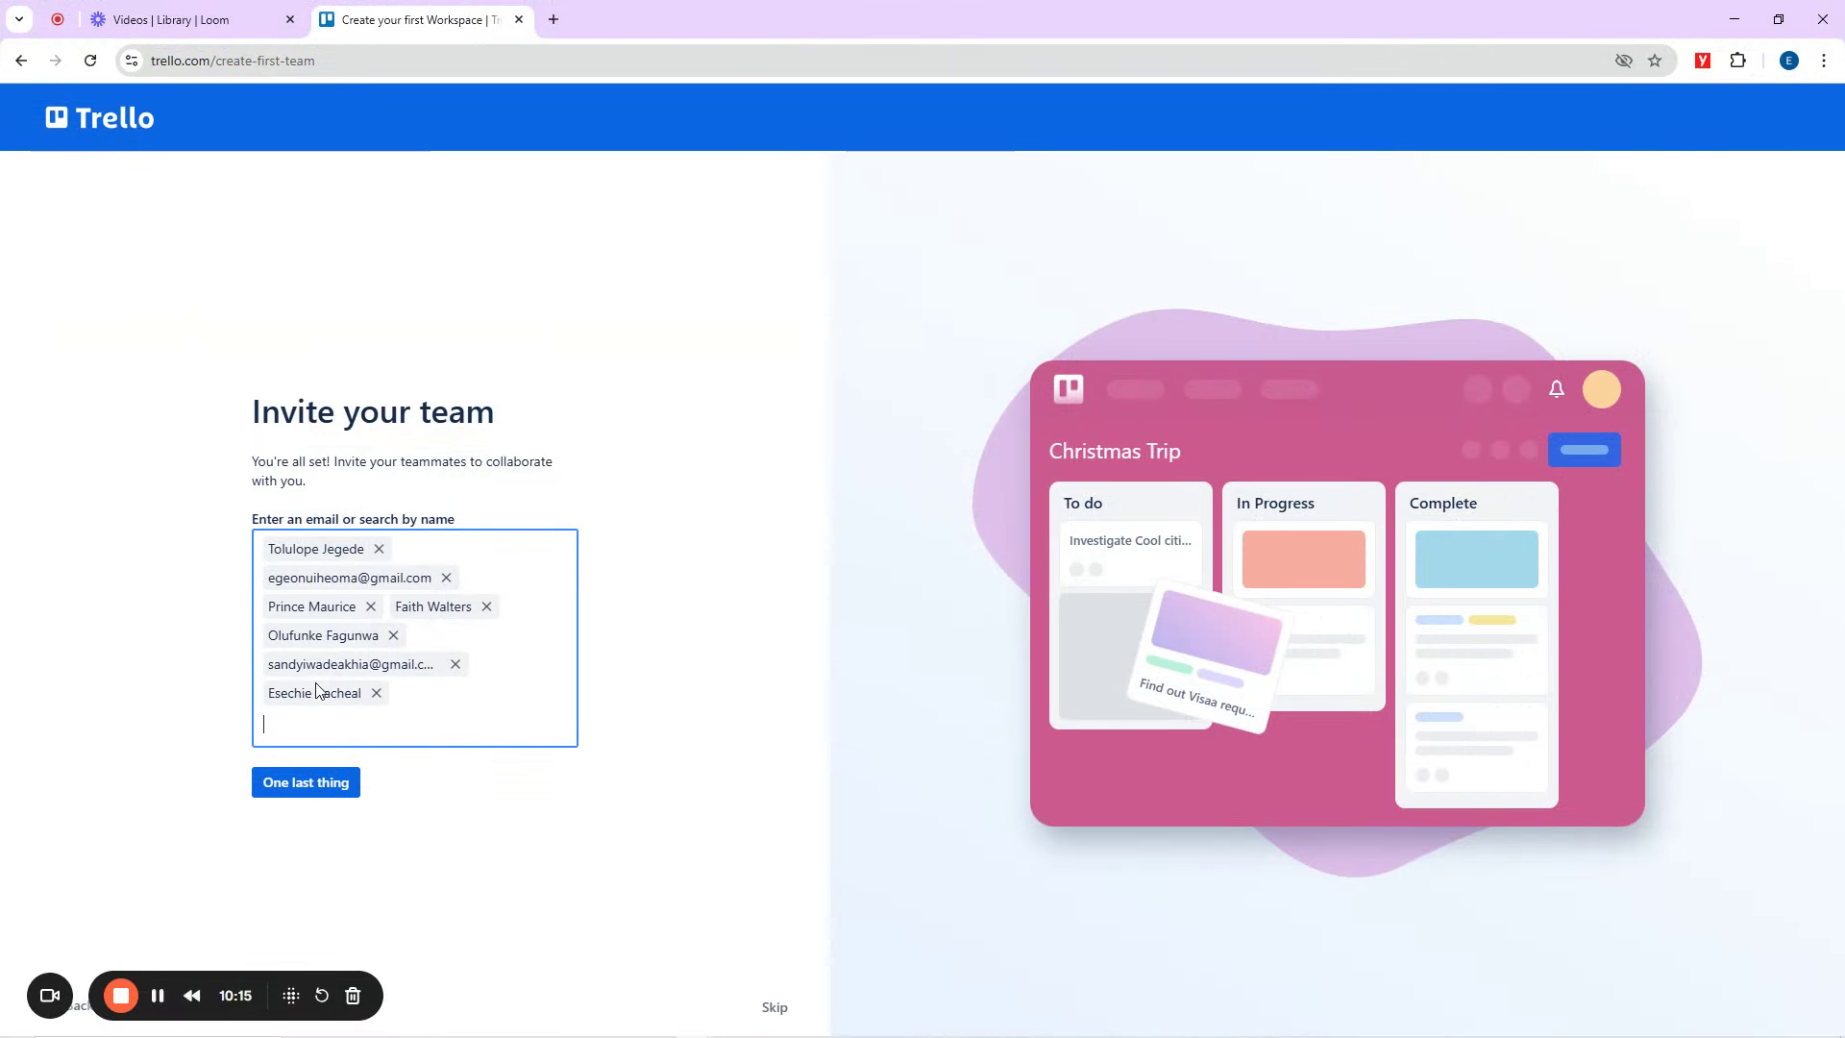
Submit the team invitations and continue past the Trello Premium introduction to the Christmas Trip board.
click(308, 785)
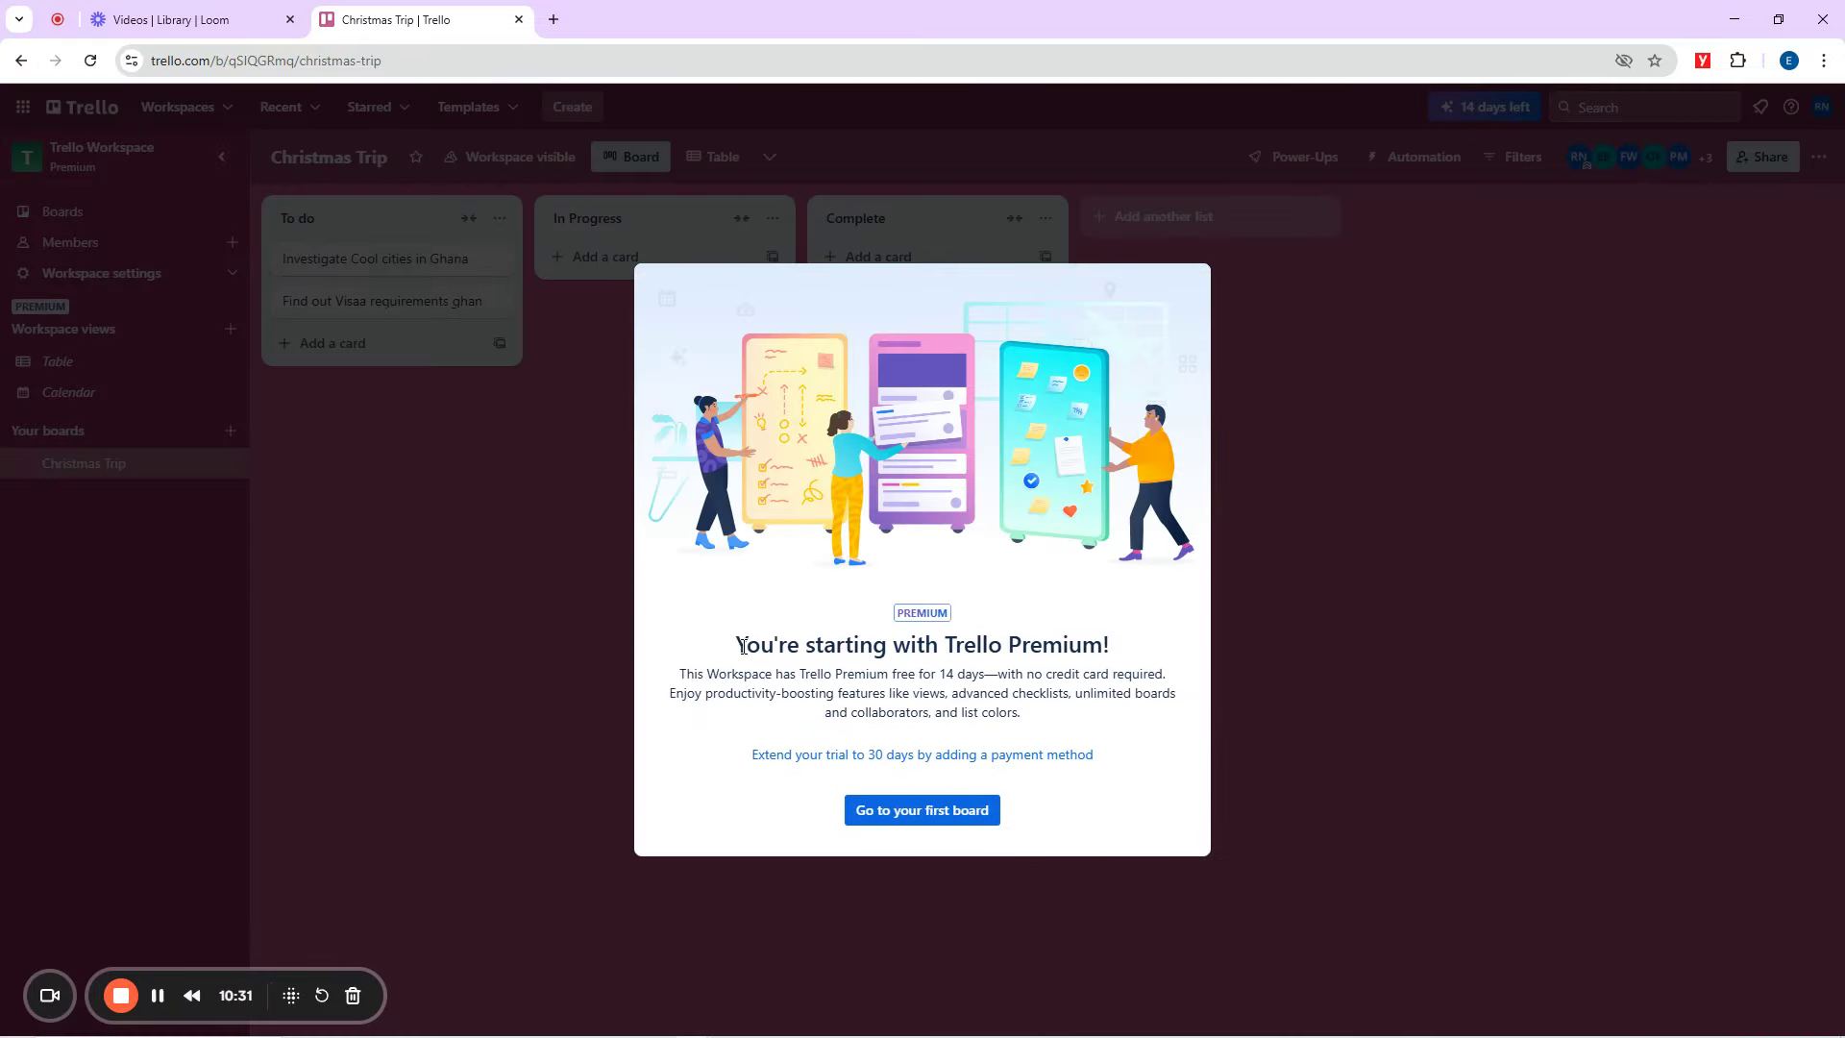
drag(743, 646, 1107, 648)
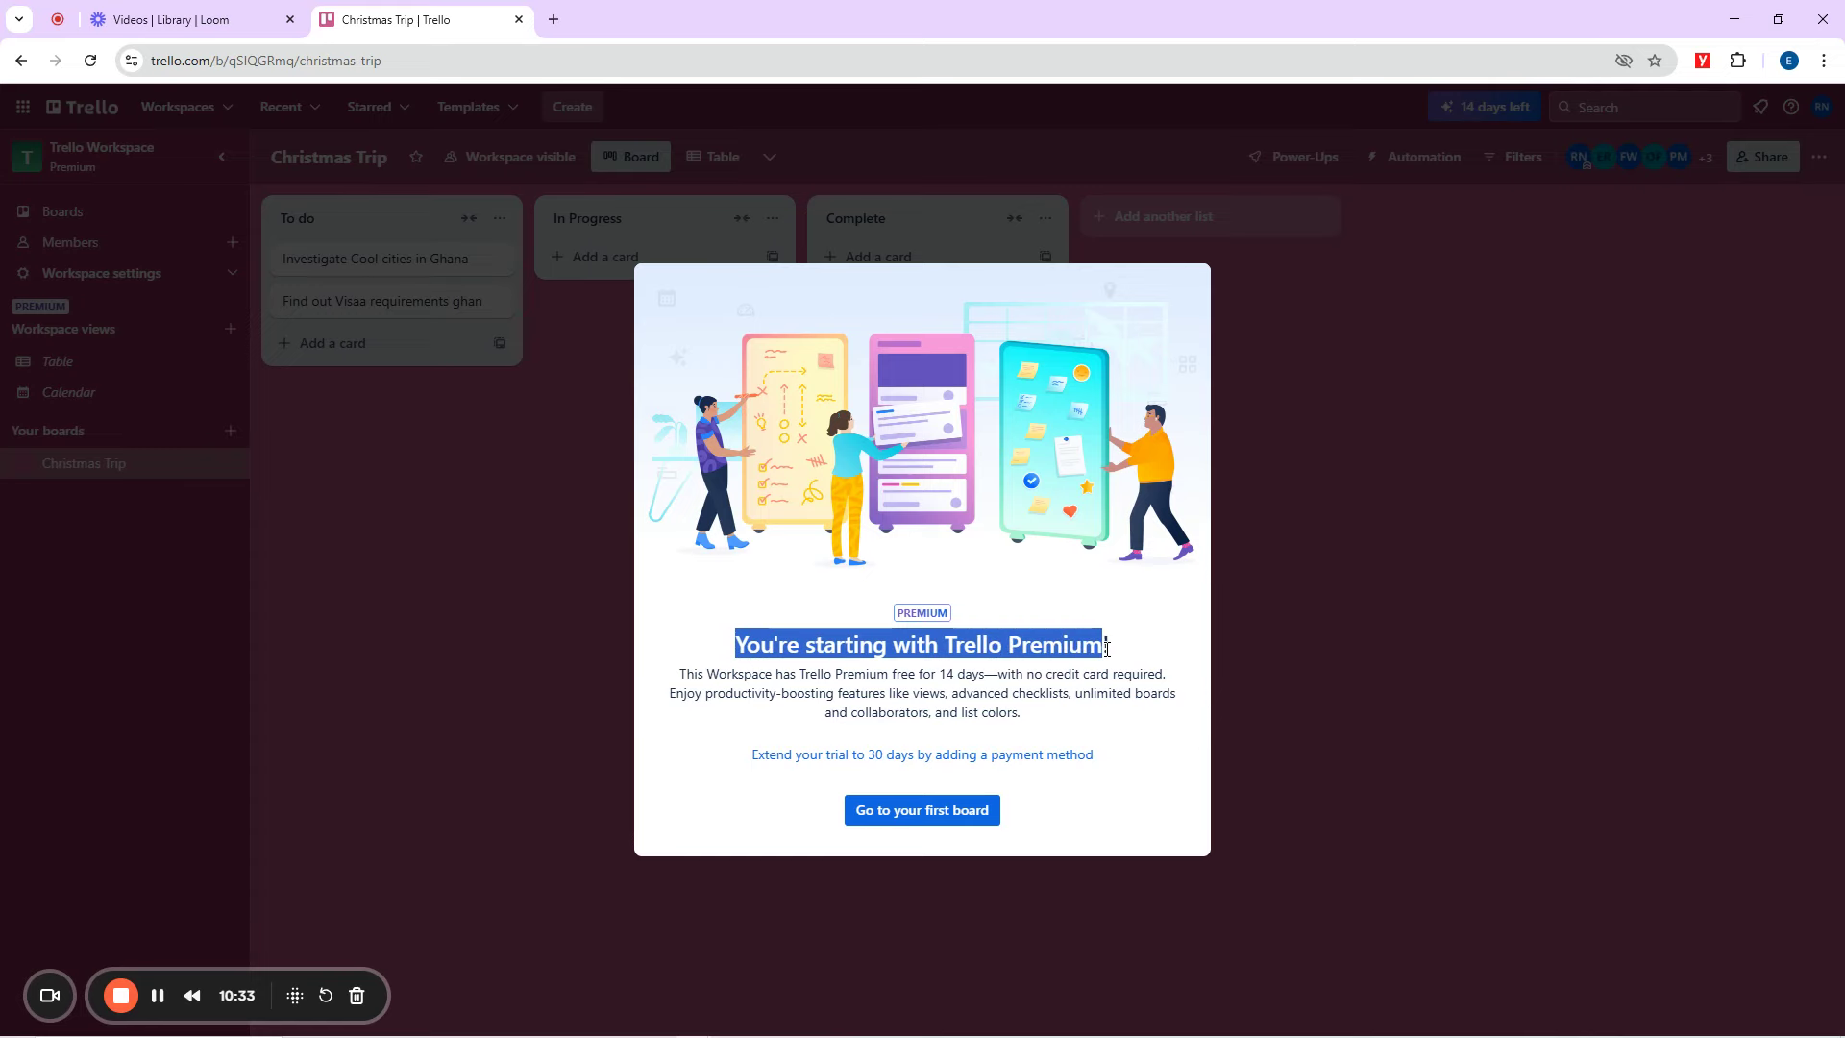
click(930, 812)
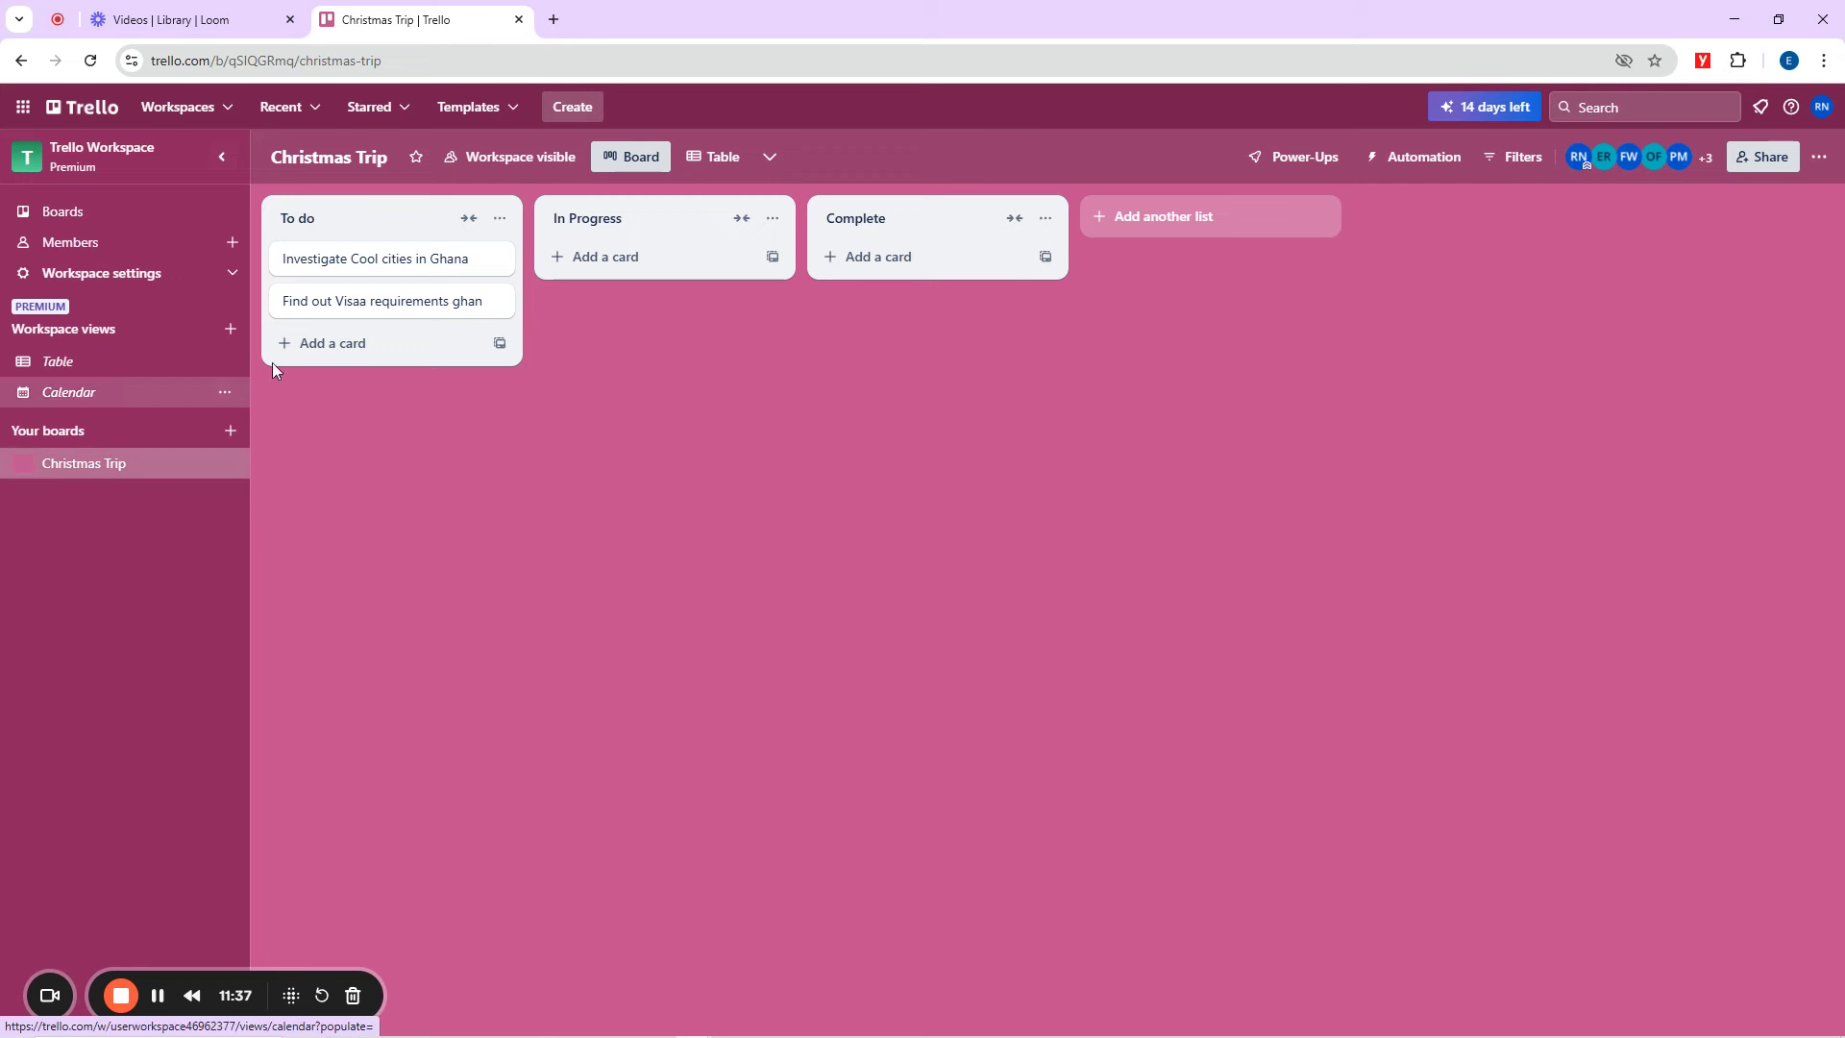
Return to the second Google Meet call, close its chat, and open the host controls.
click(1735, 20)
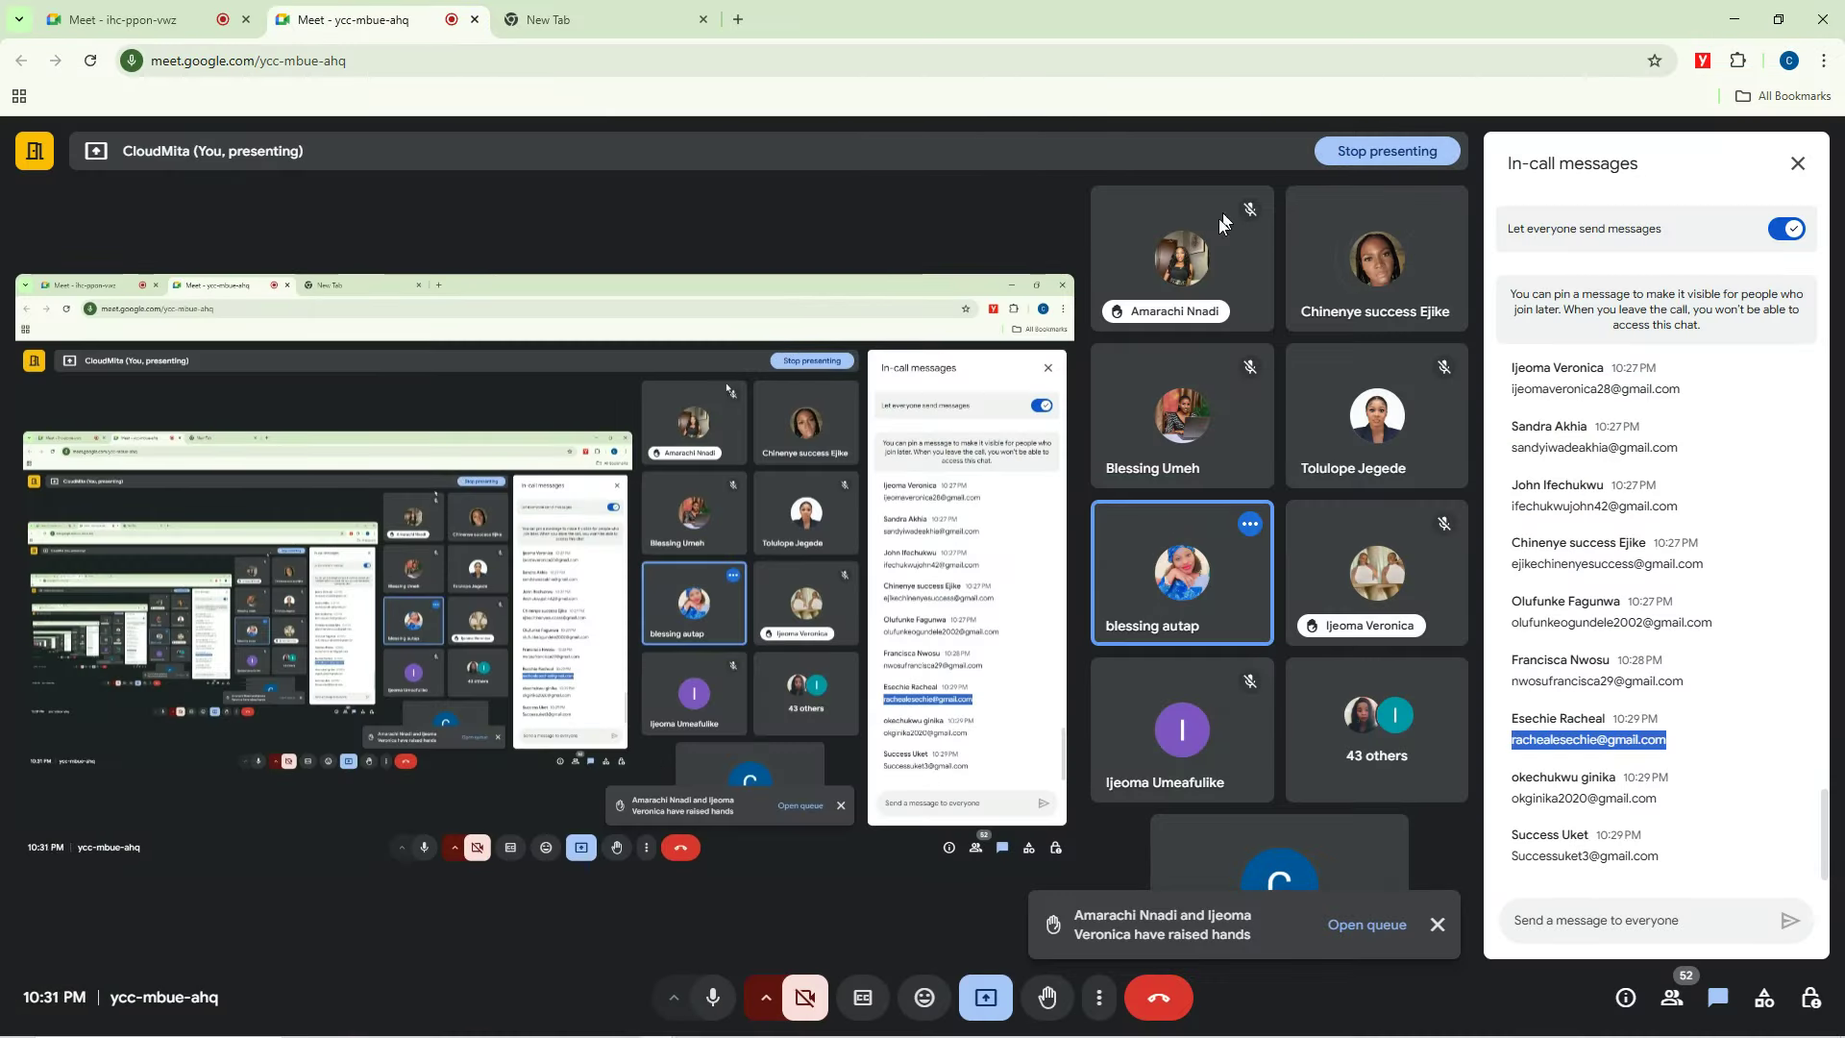
click(1798, 164)
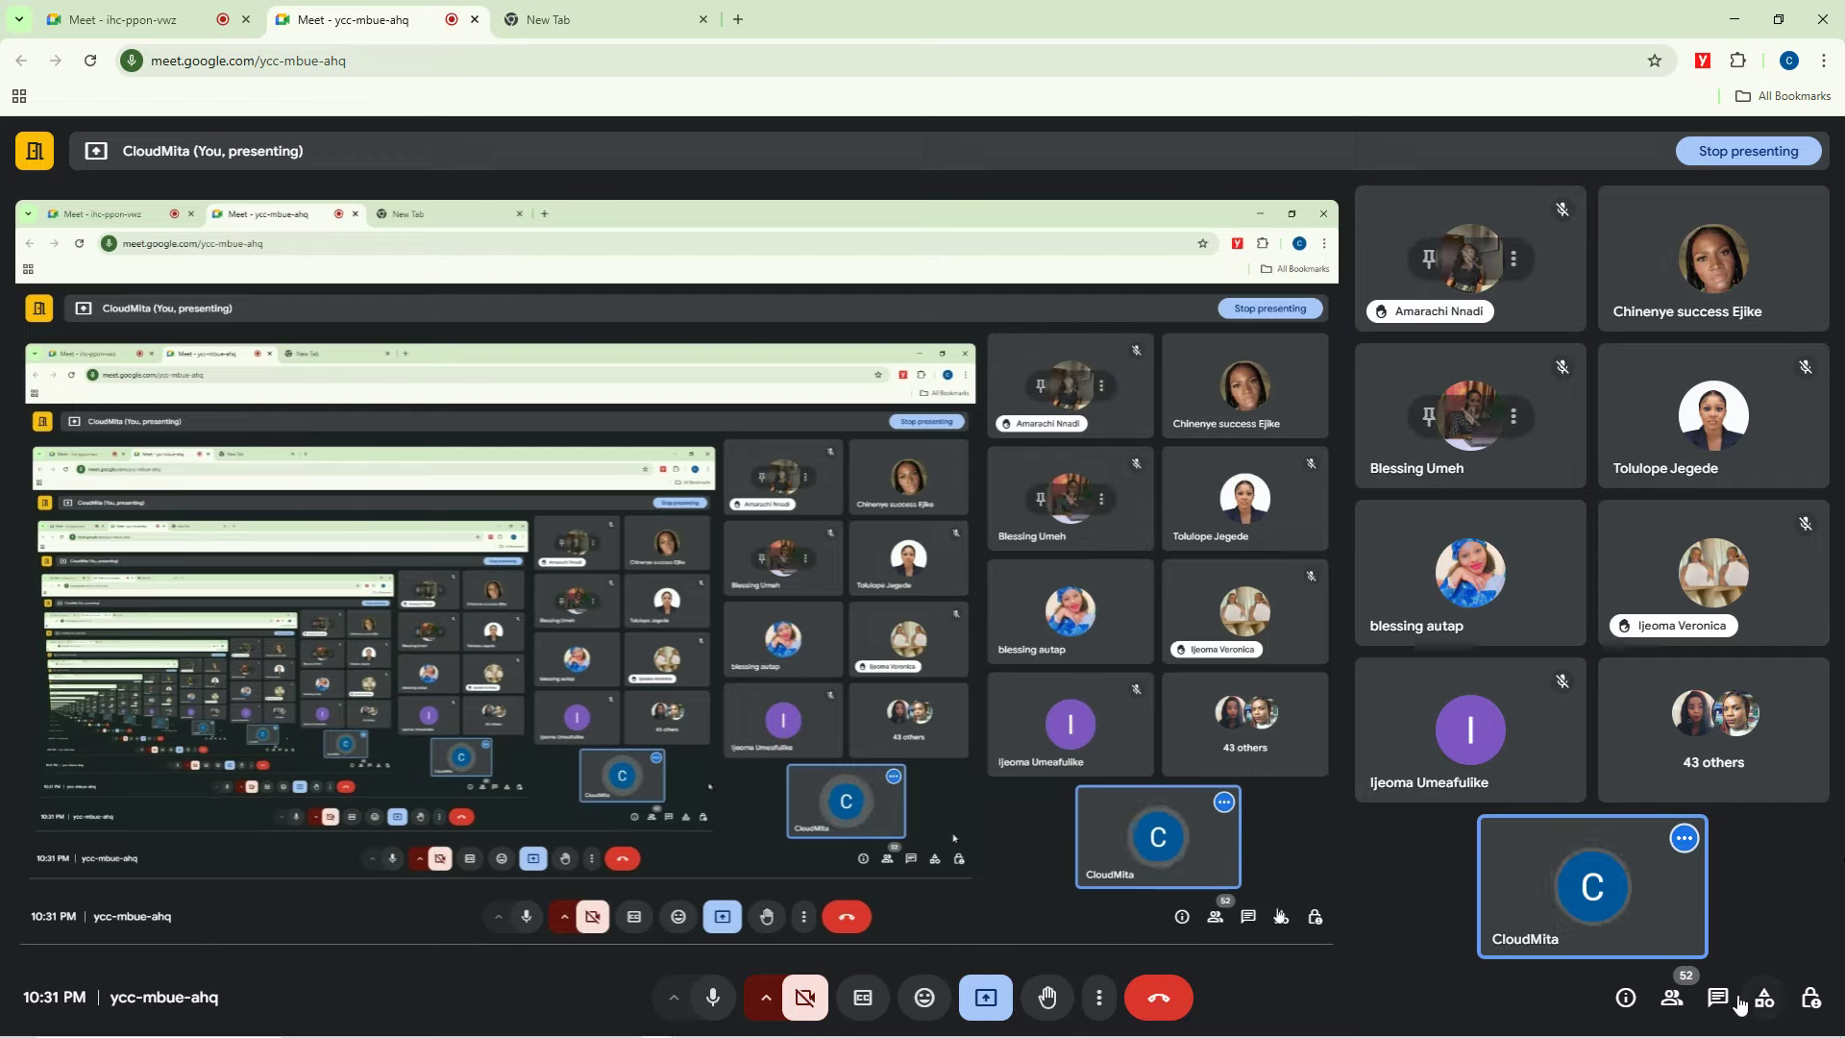
click(1811, 998)
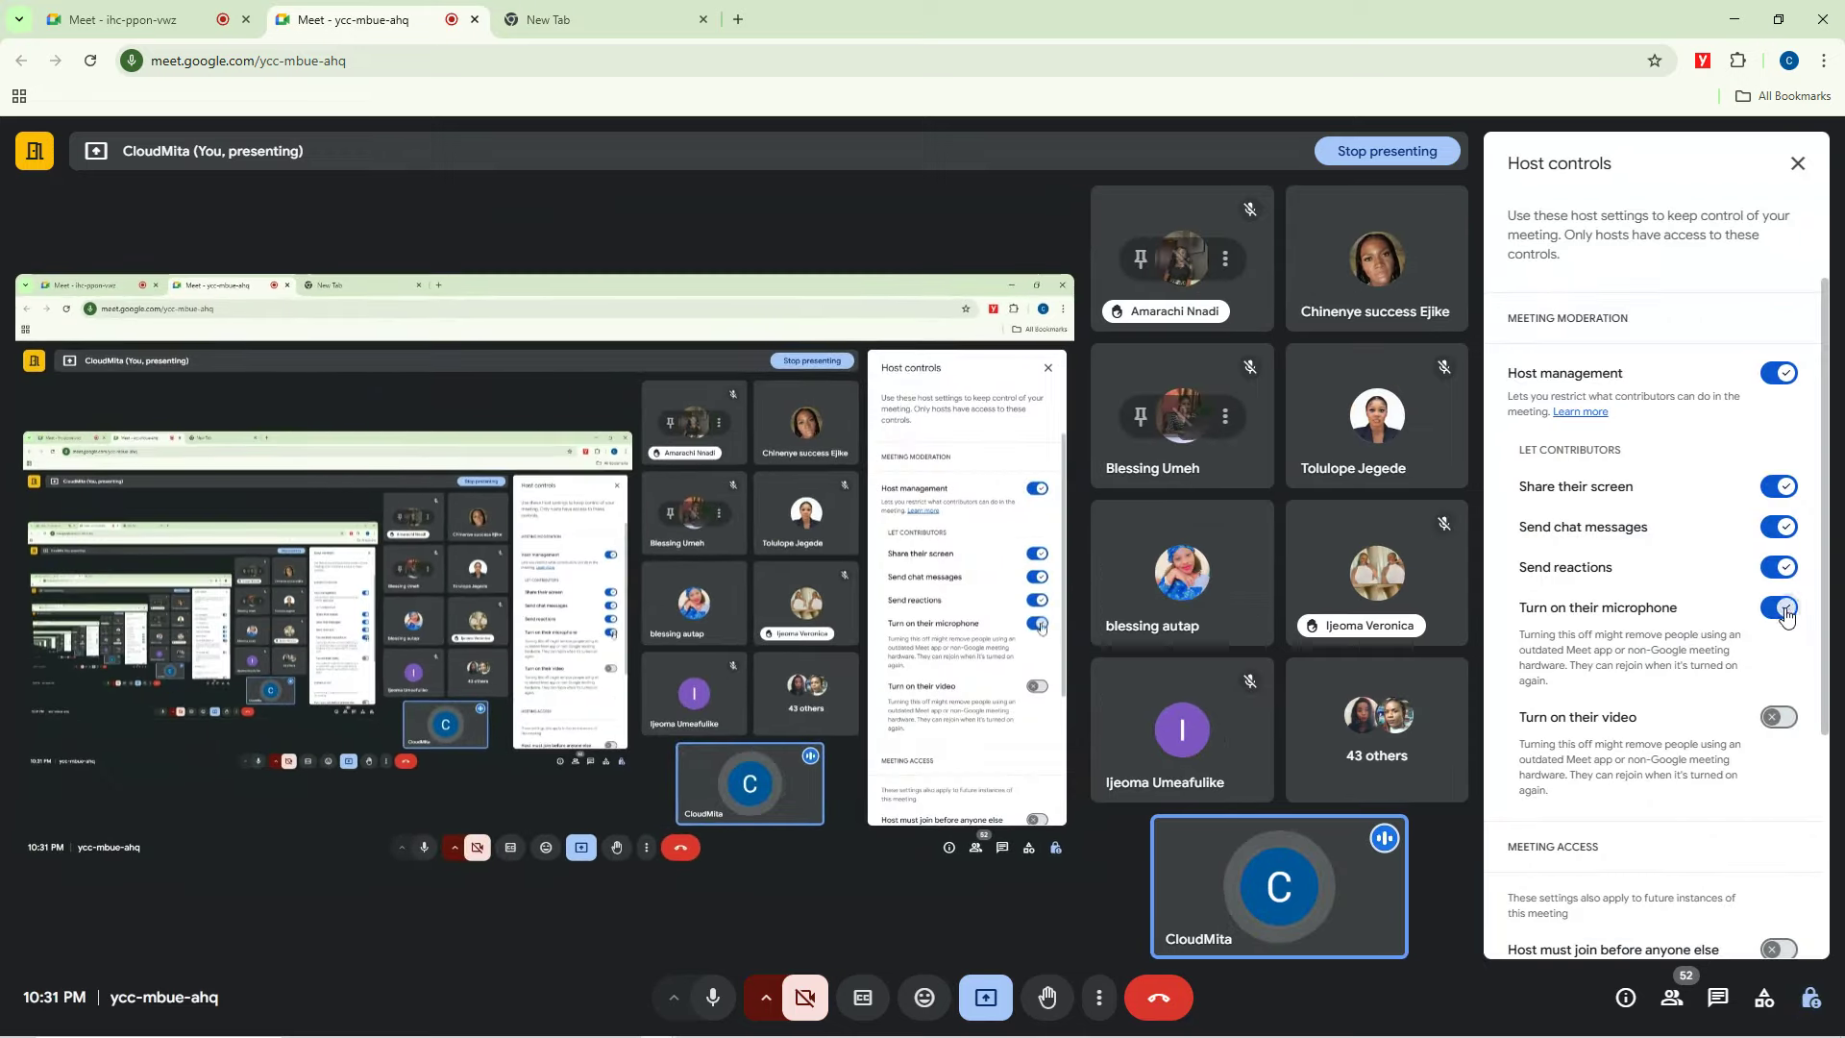
In the first Google Meet call, stop contributors from turning on their microphones and close the host controls.
click(202, 21)
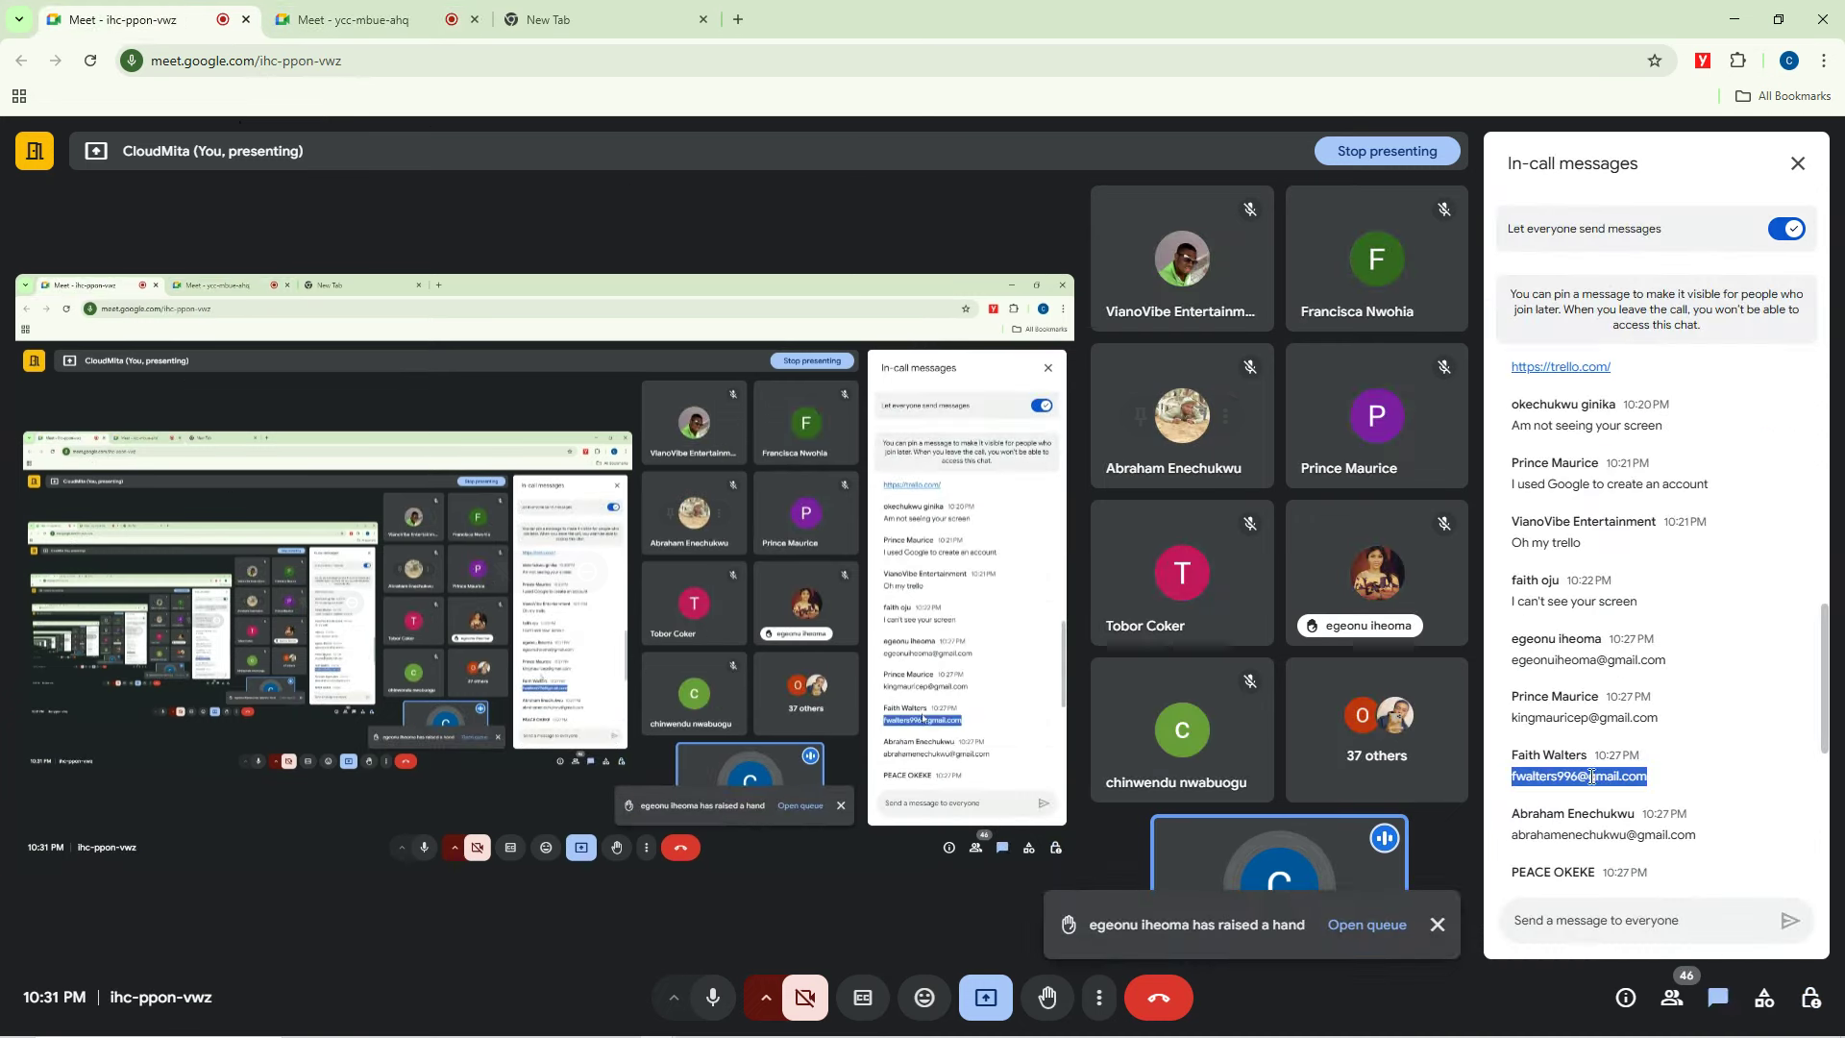
scroll(1689, 836, down, 5)
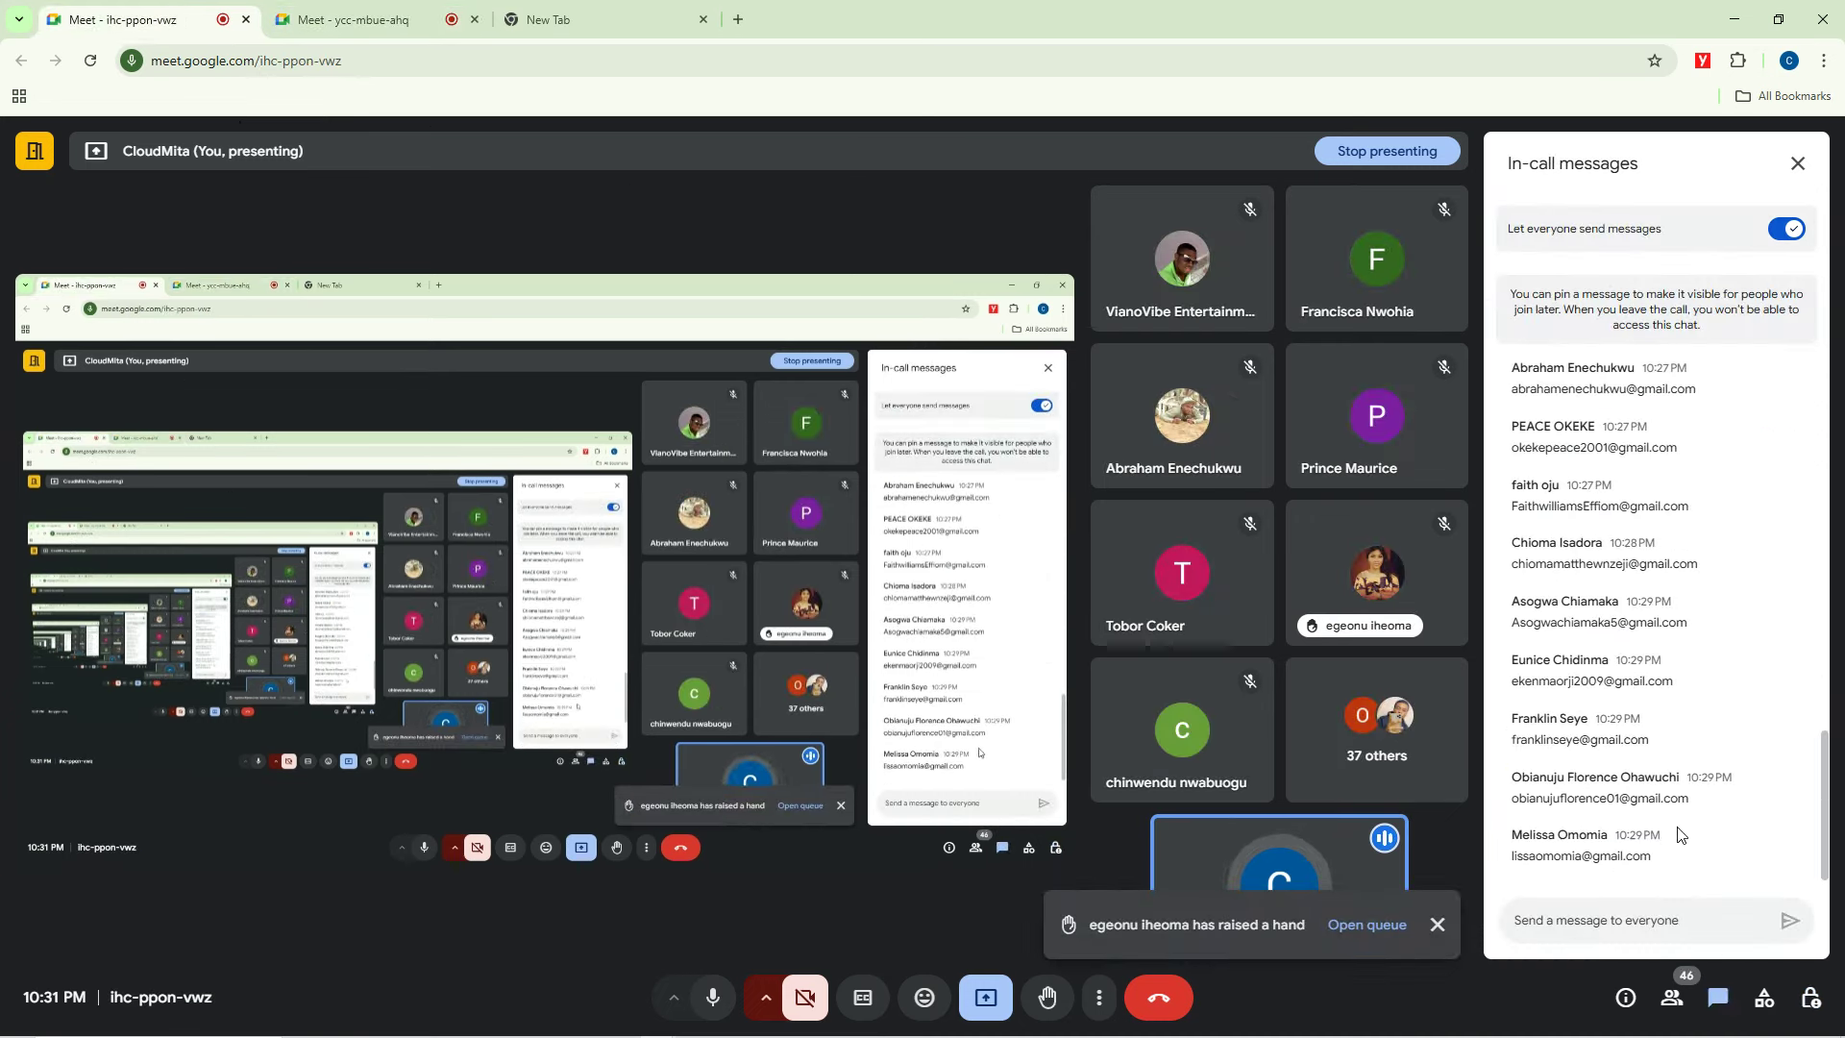
click(1811, 998)
click(1778, 607)
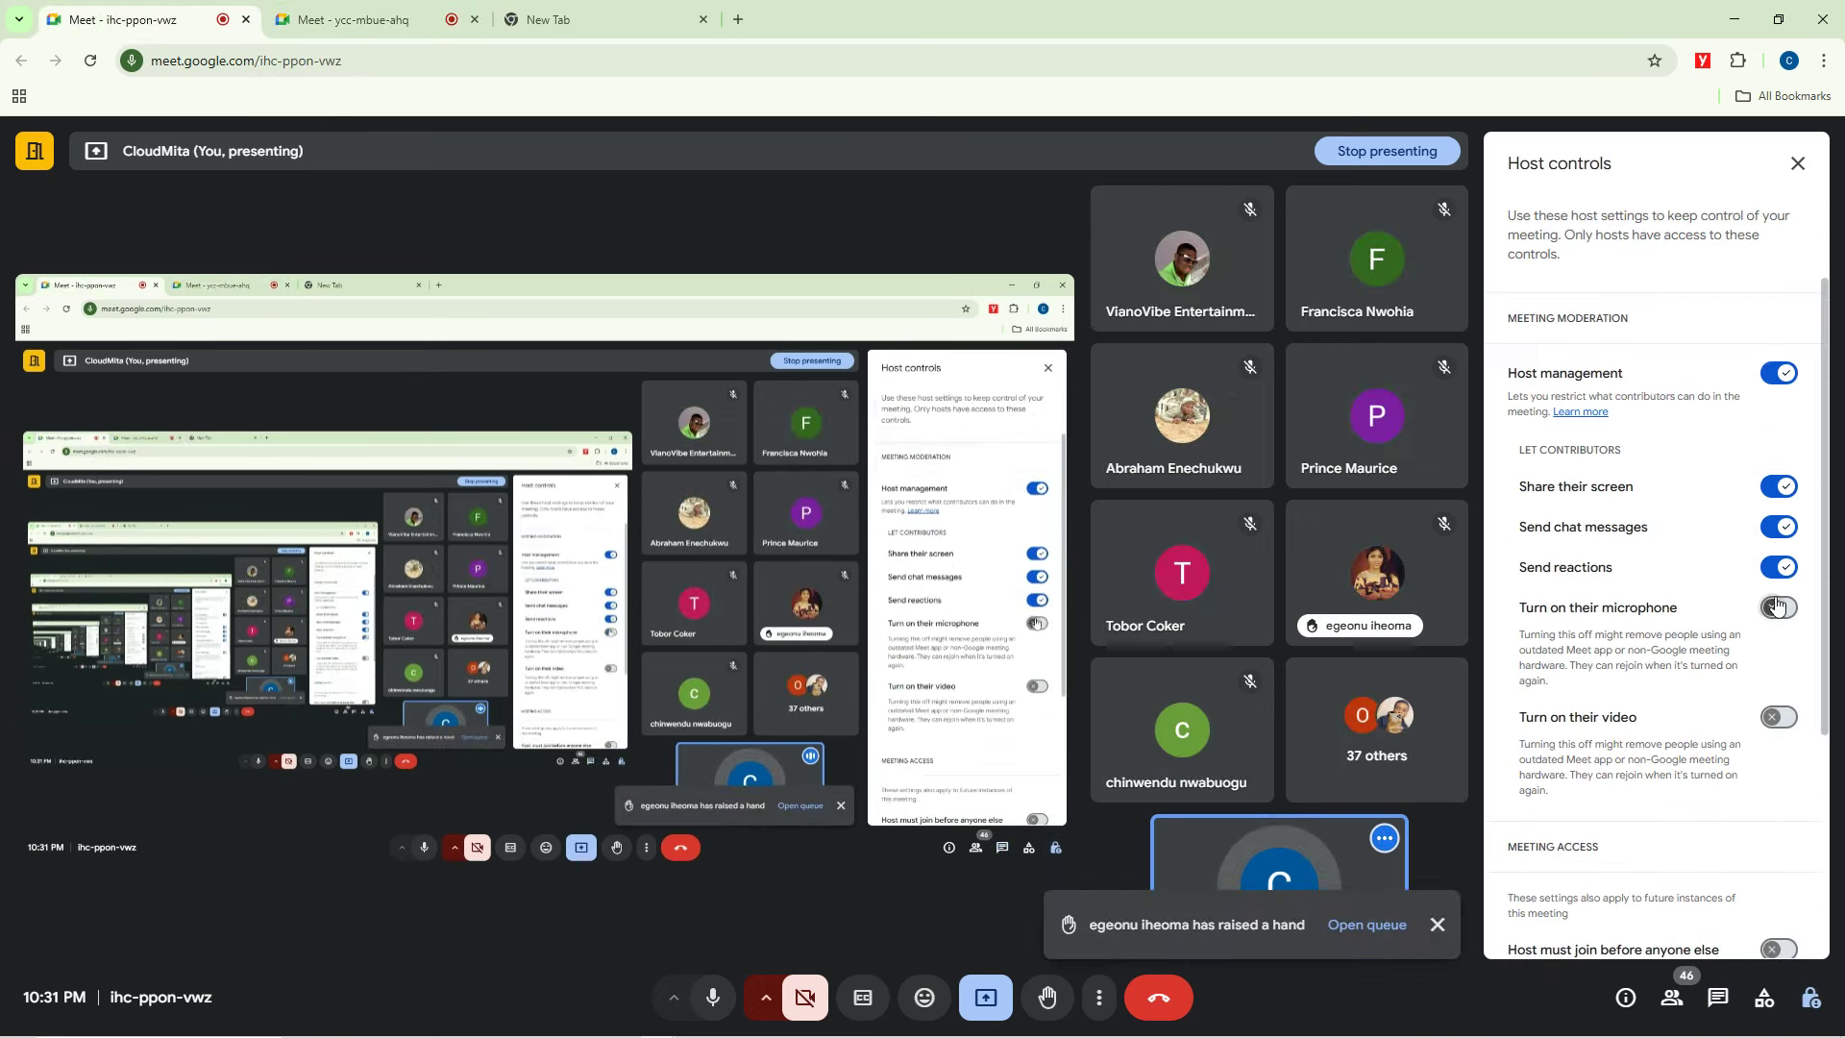
click(1798, 163)
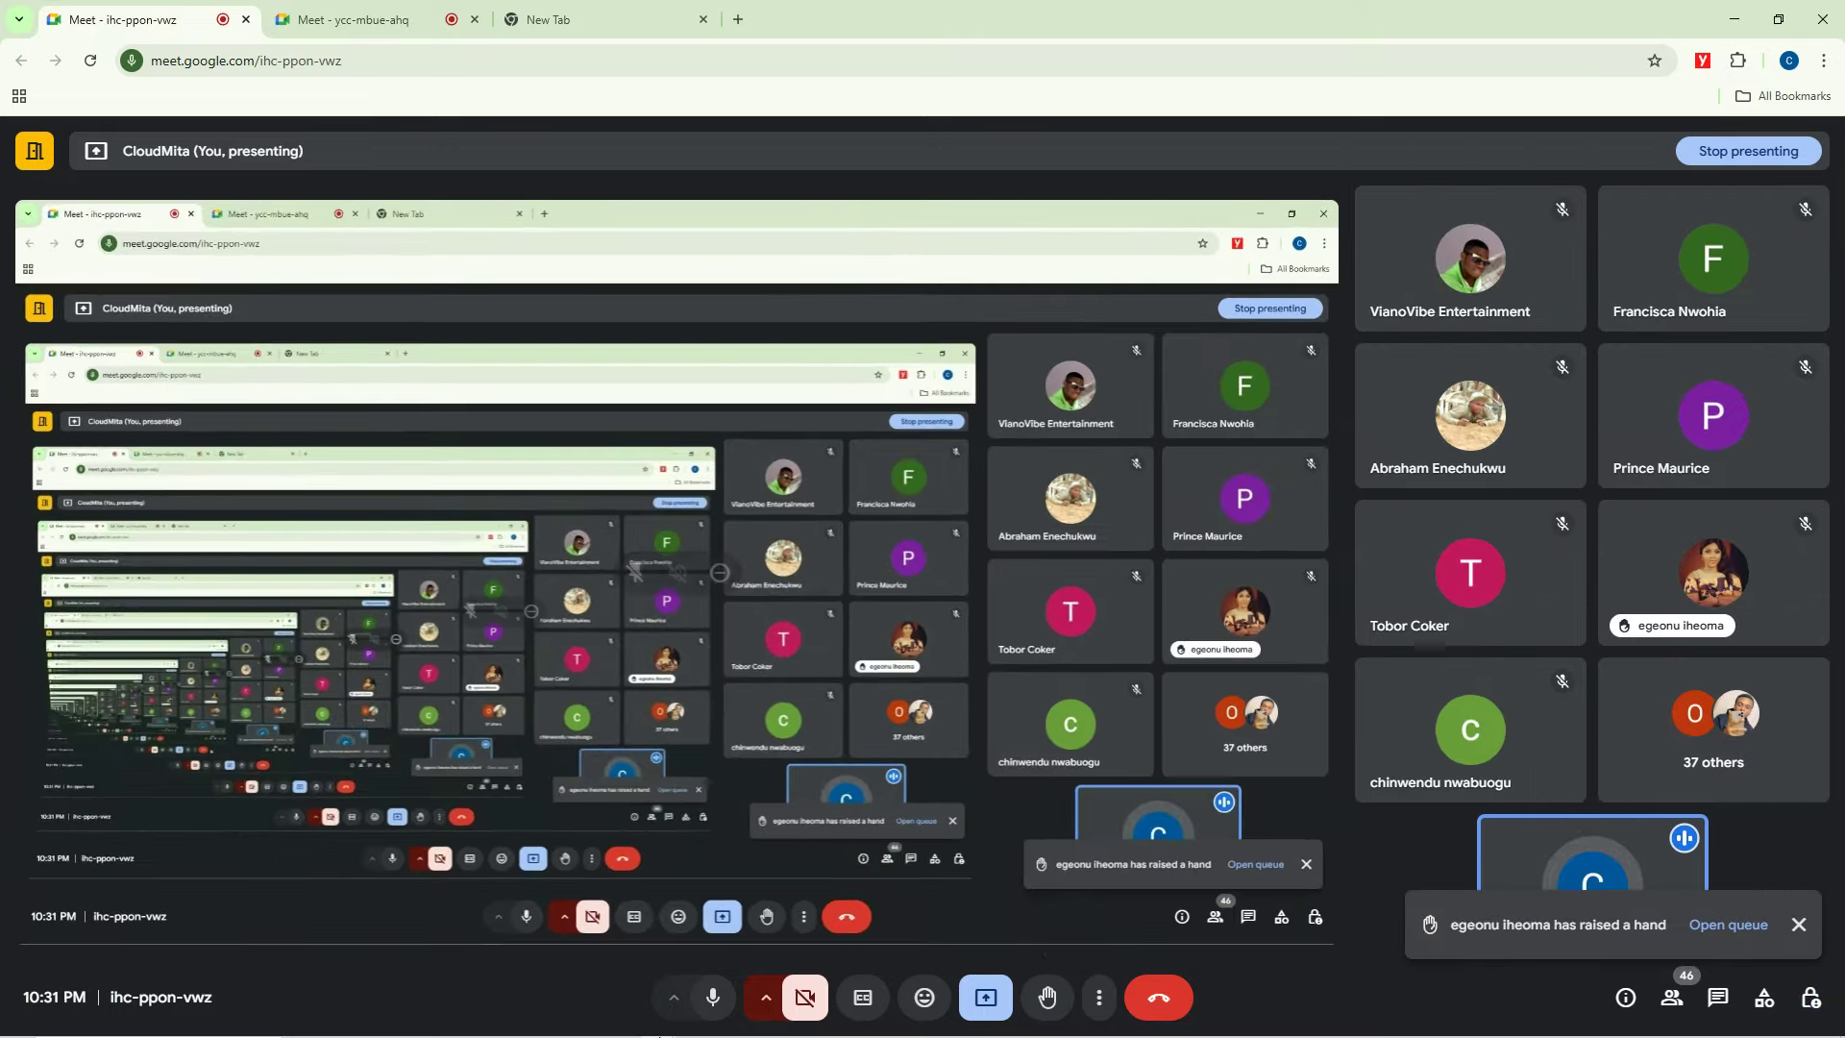
Return to the Christmas Trip board in Trello and view the list of available workspaces.
mouse_move(661, 1026)
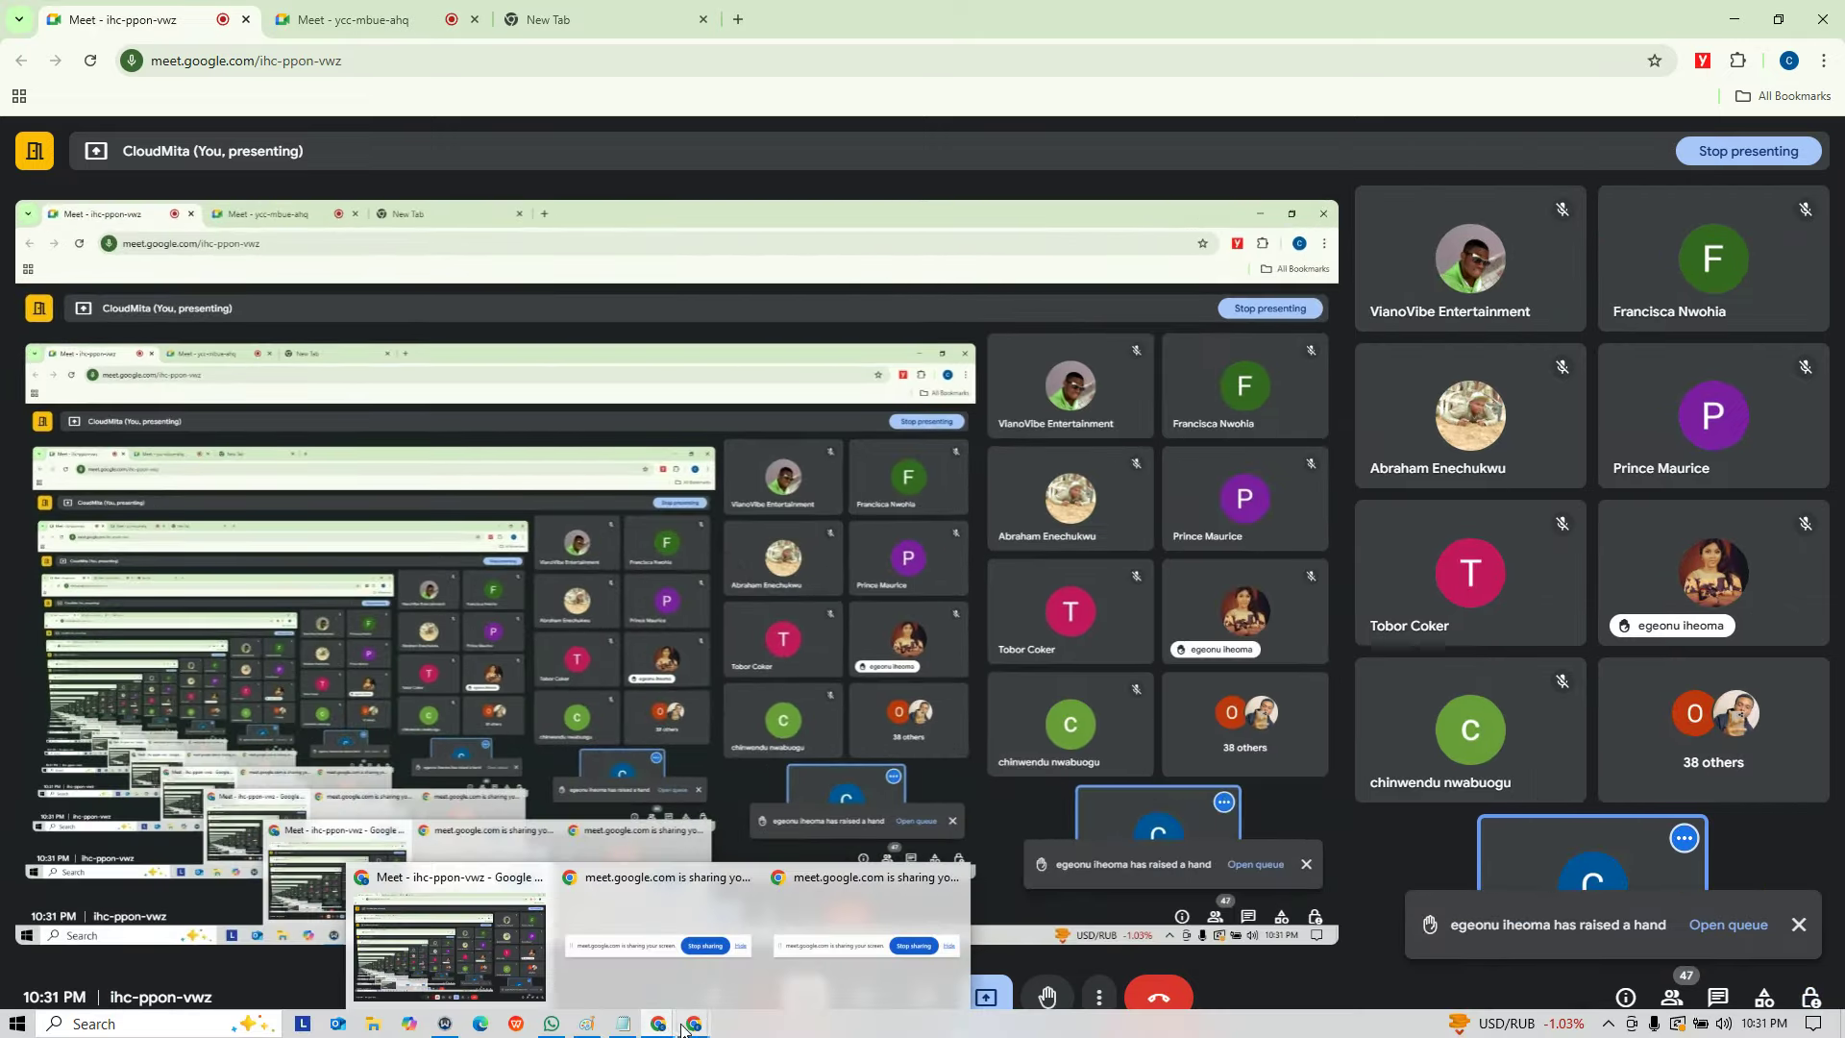
click(607, 956)
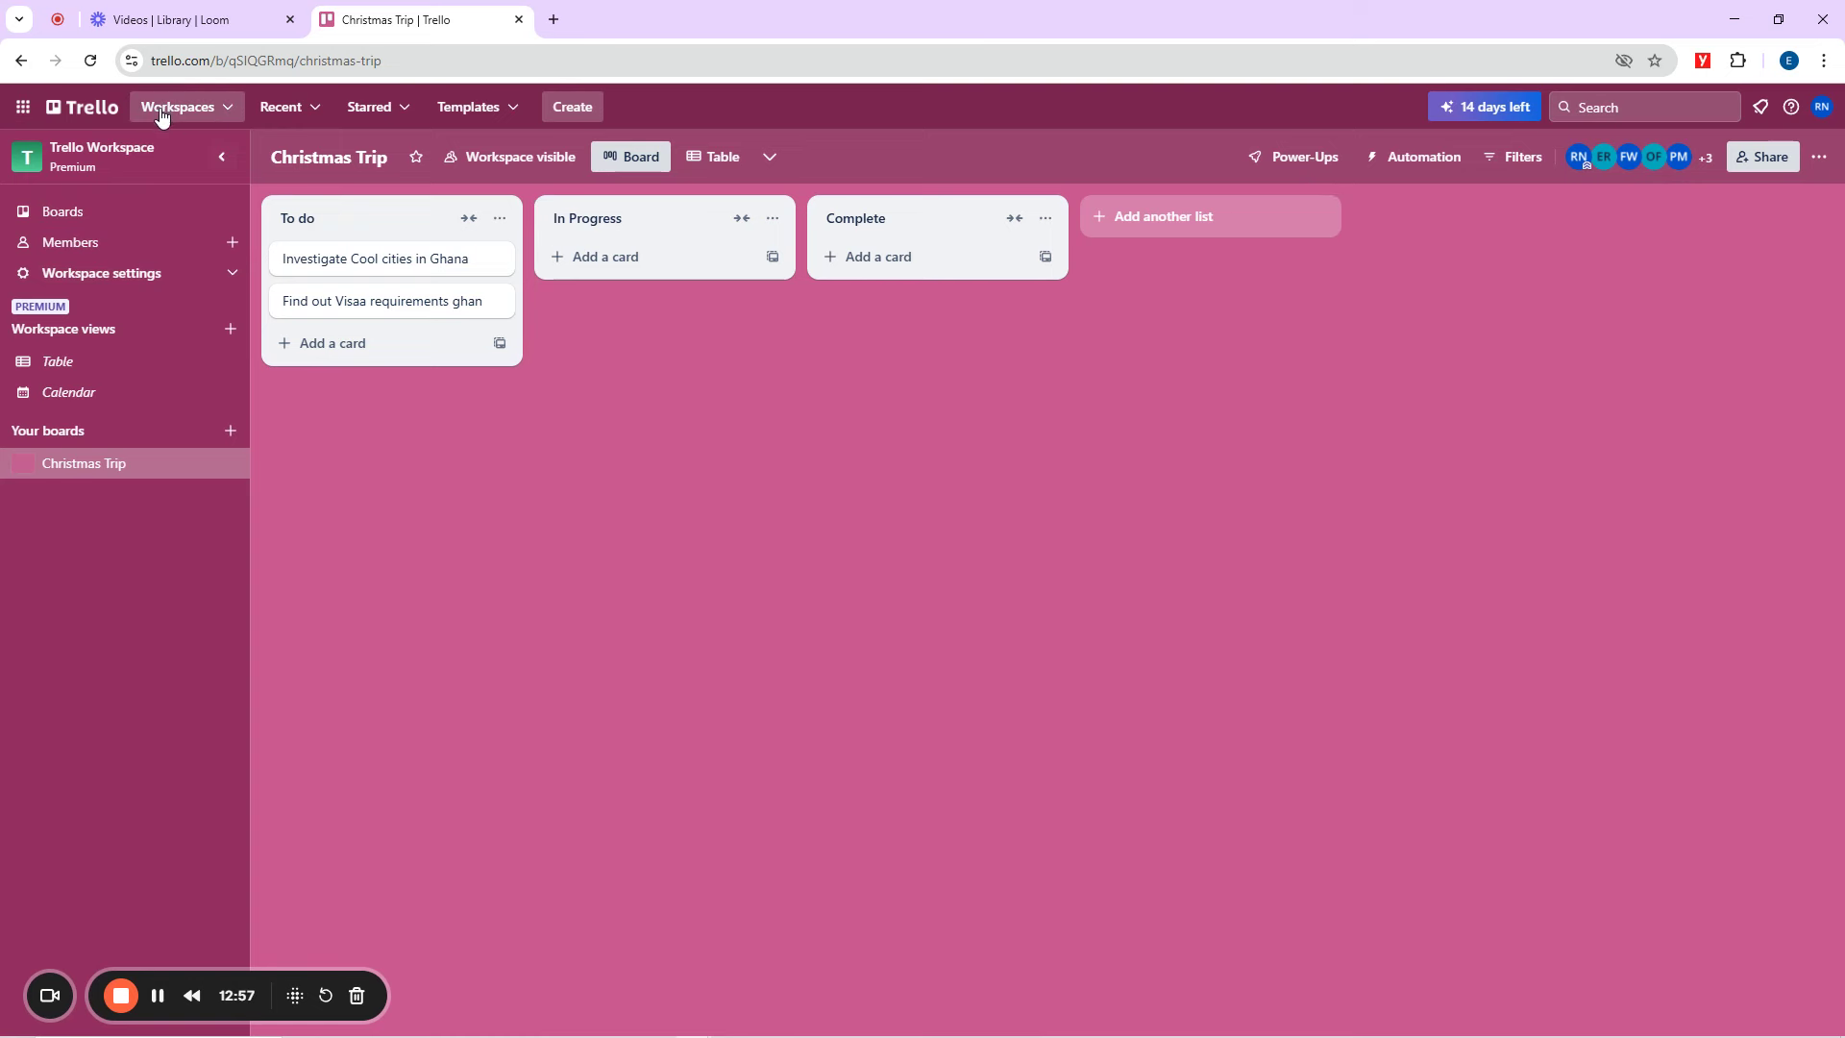
click(216, 114)
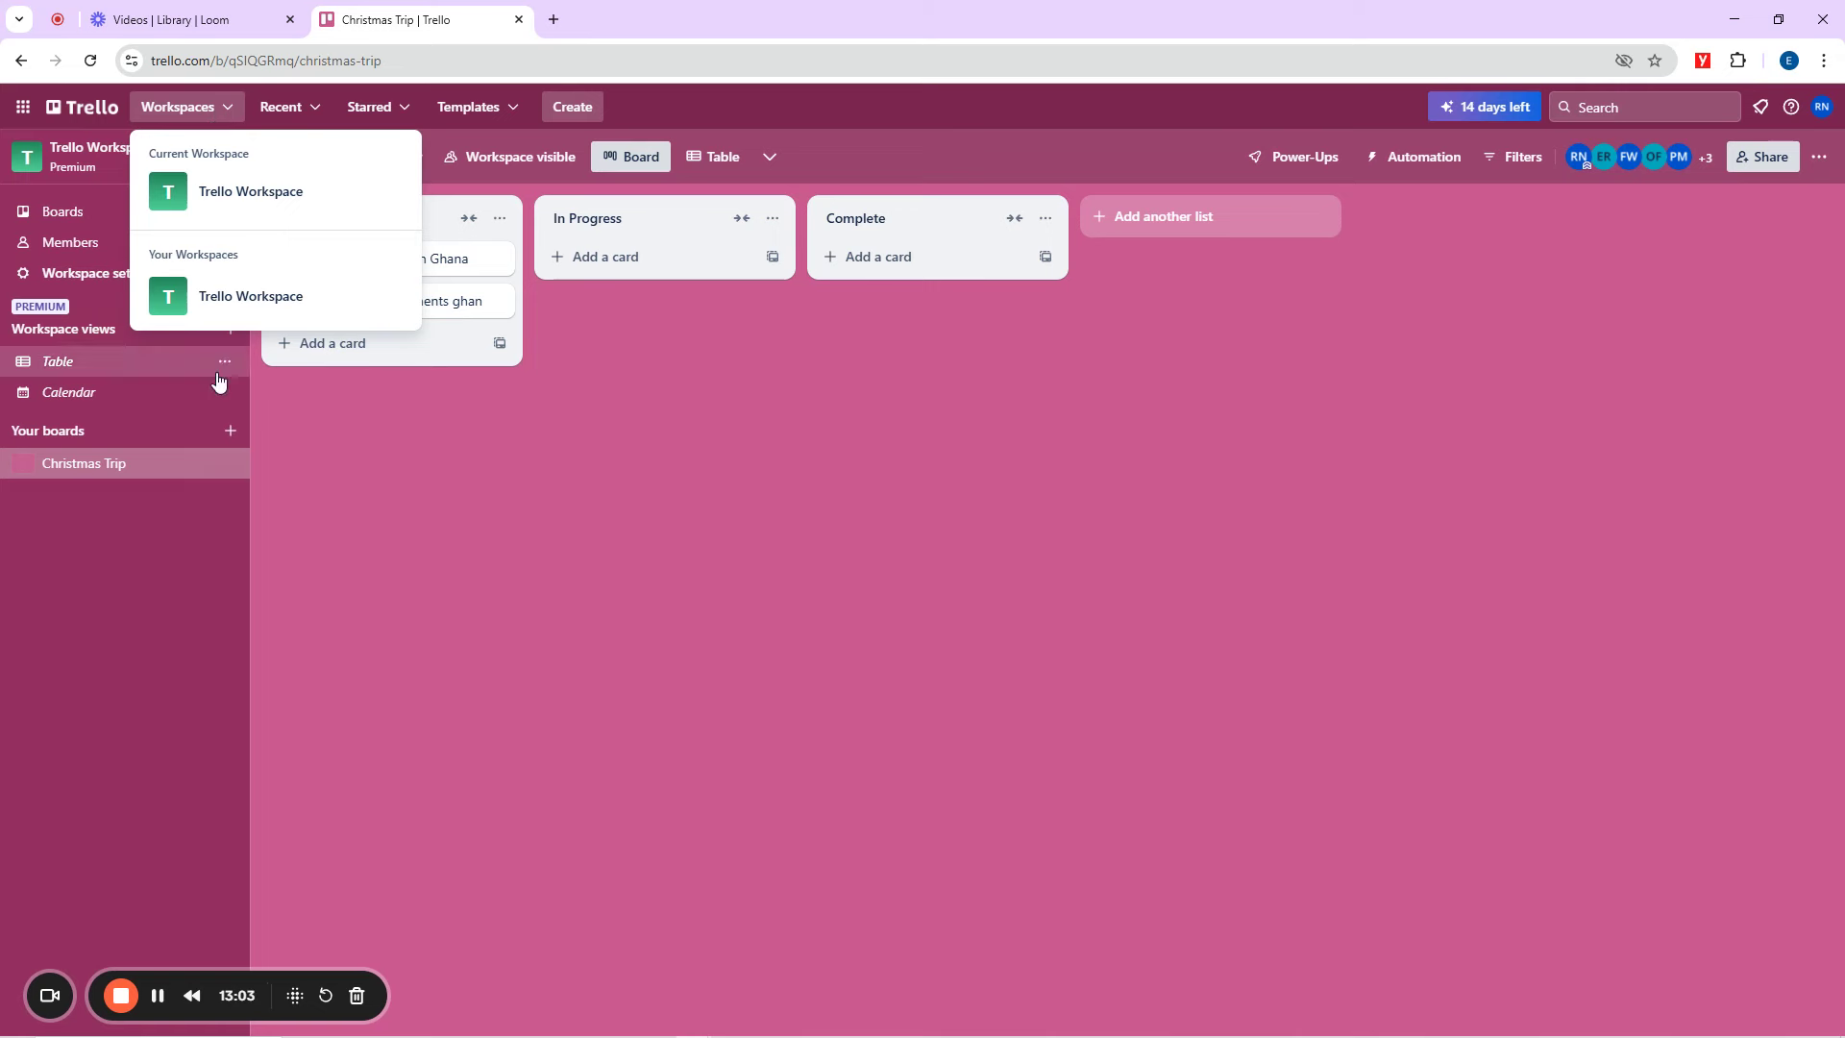
click(102, 529)
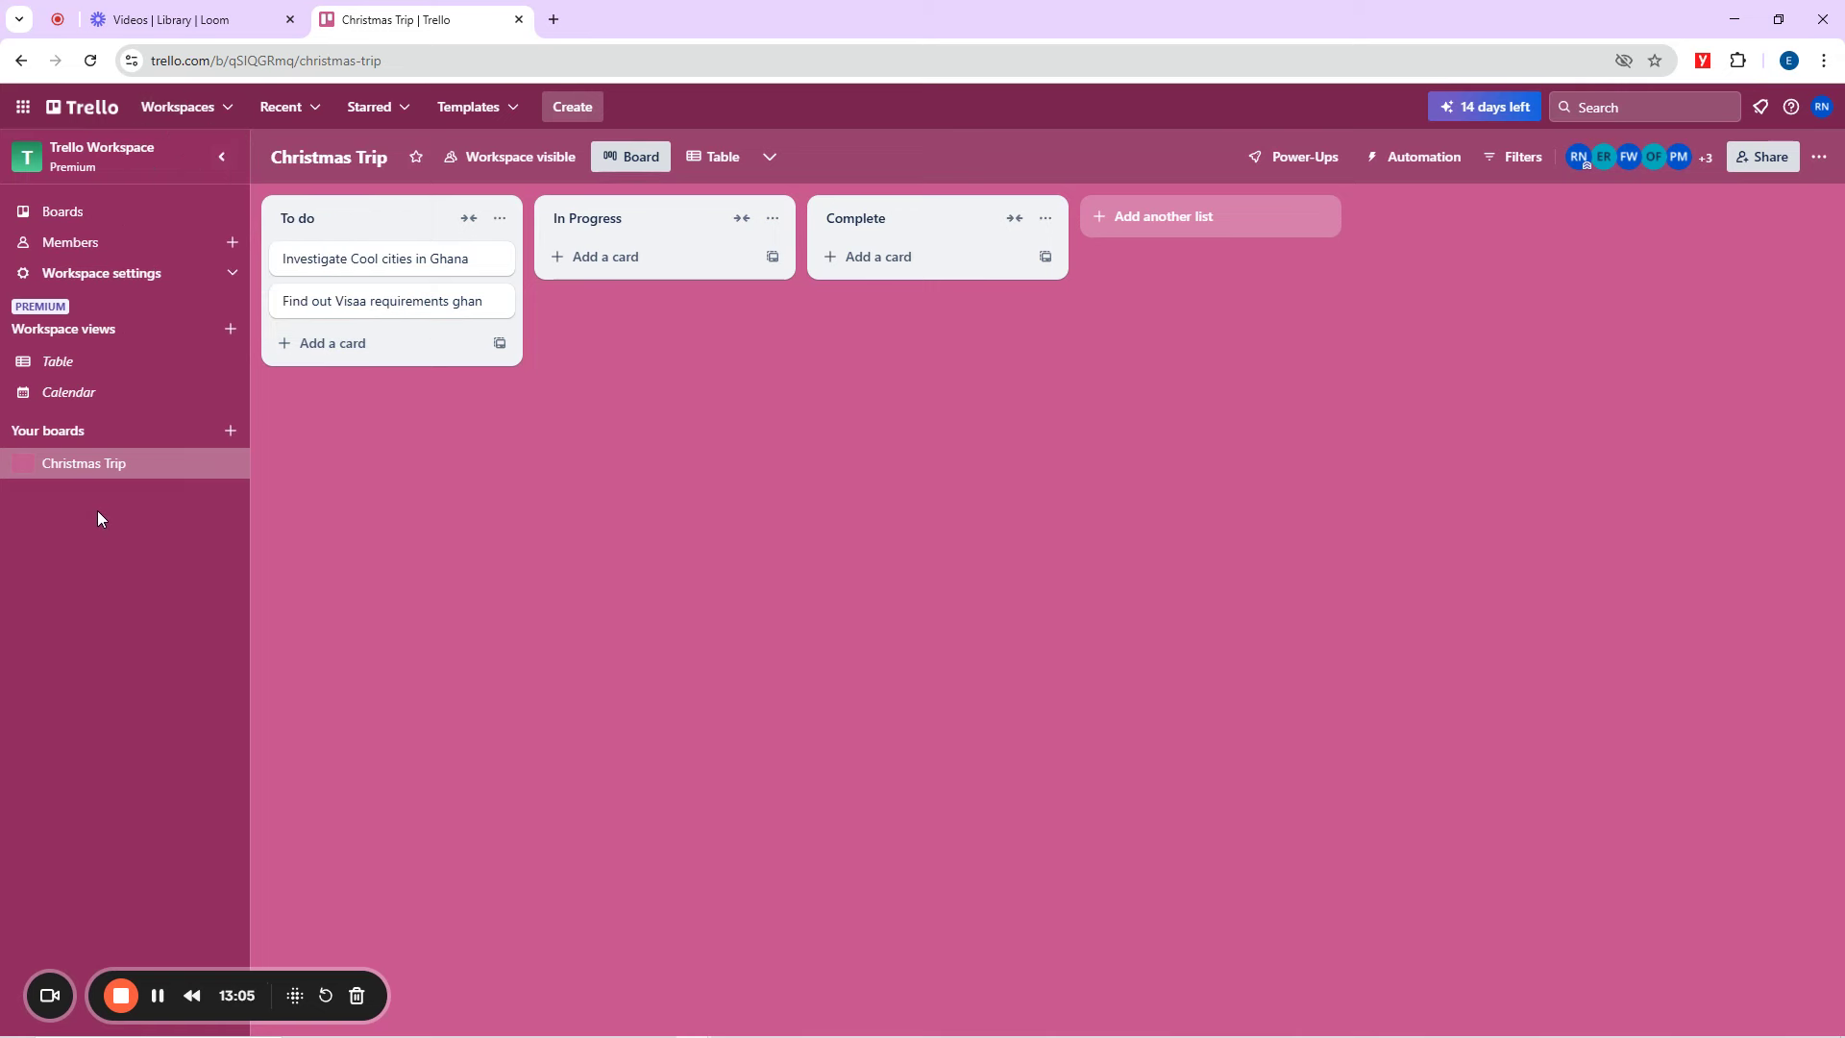
click(229, 111)
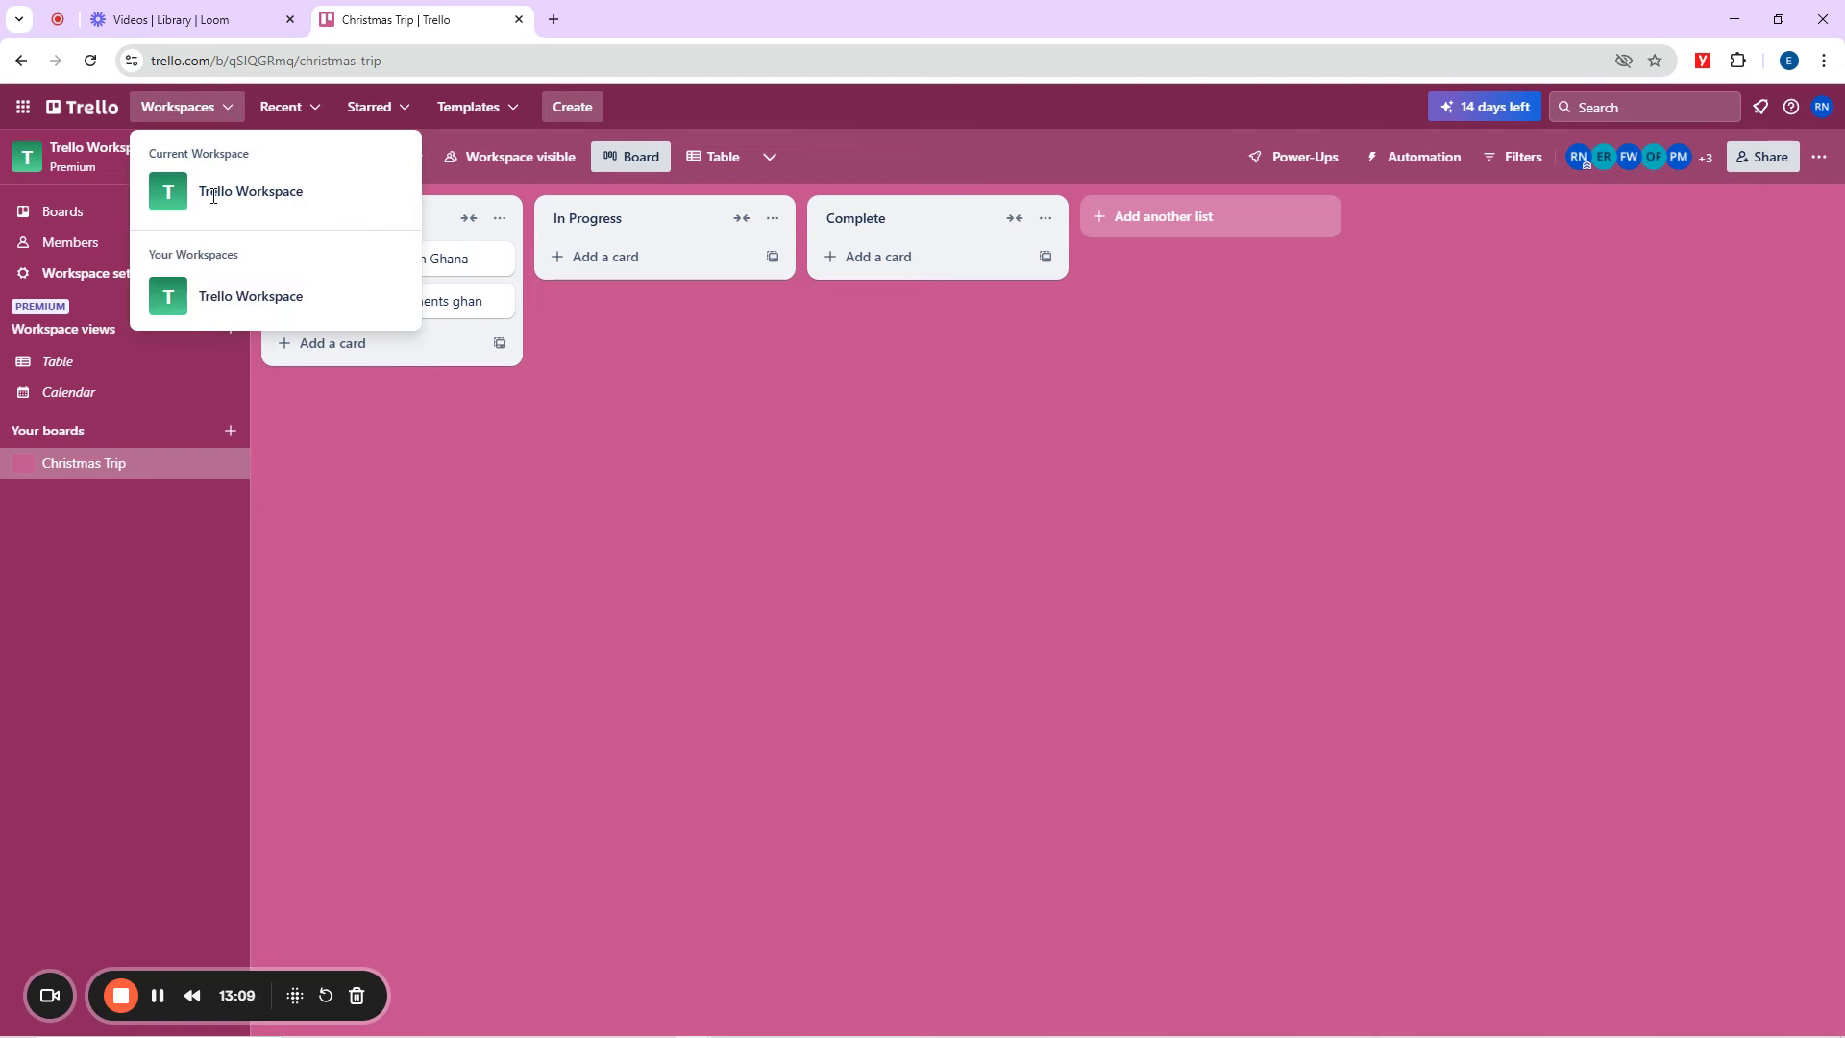
click(207, 566)
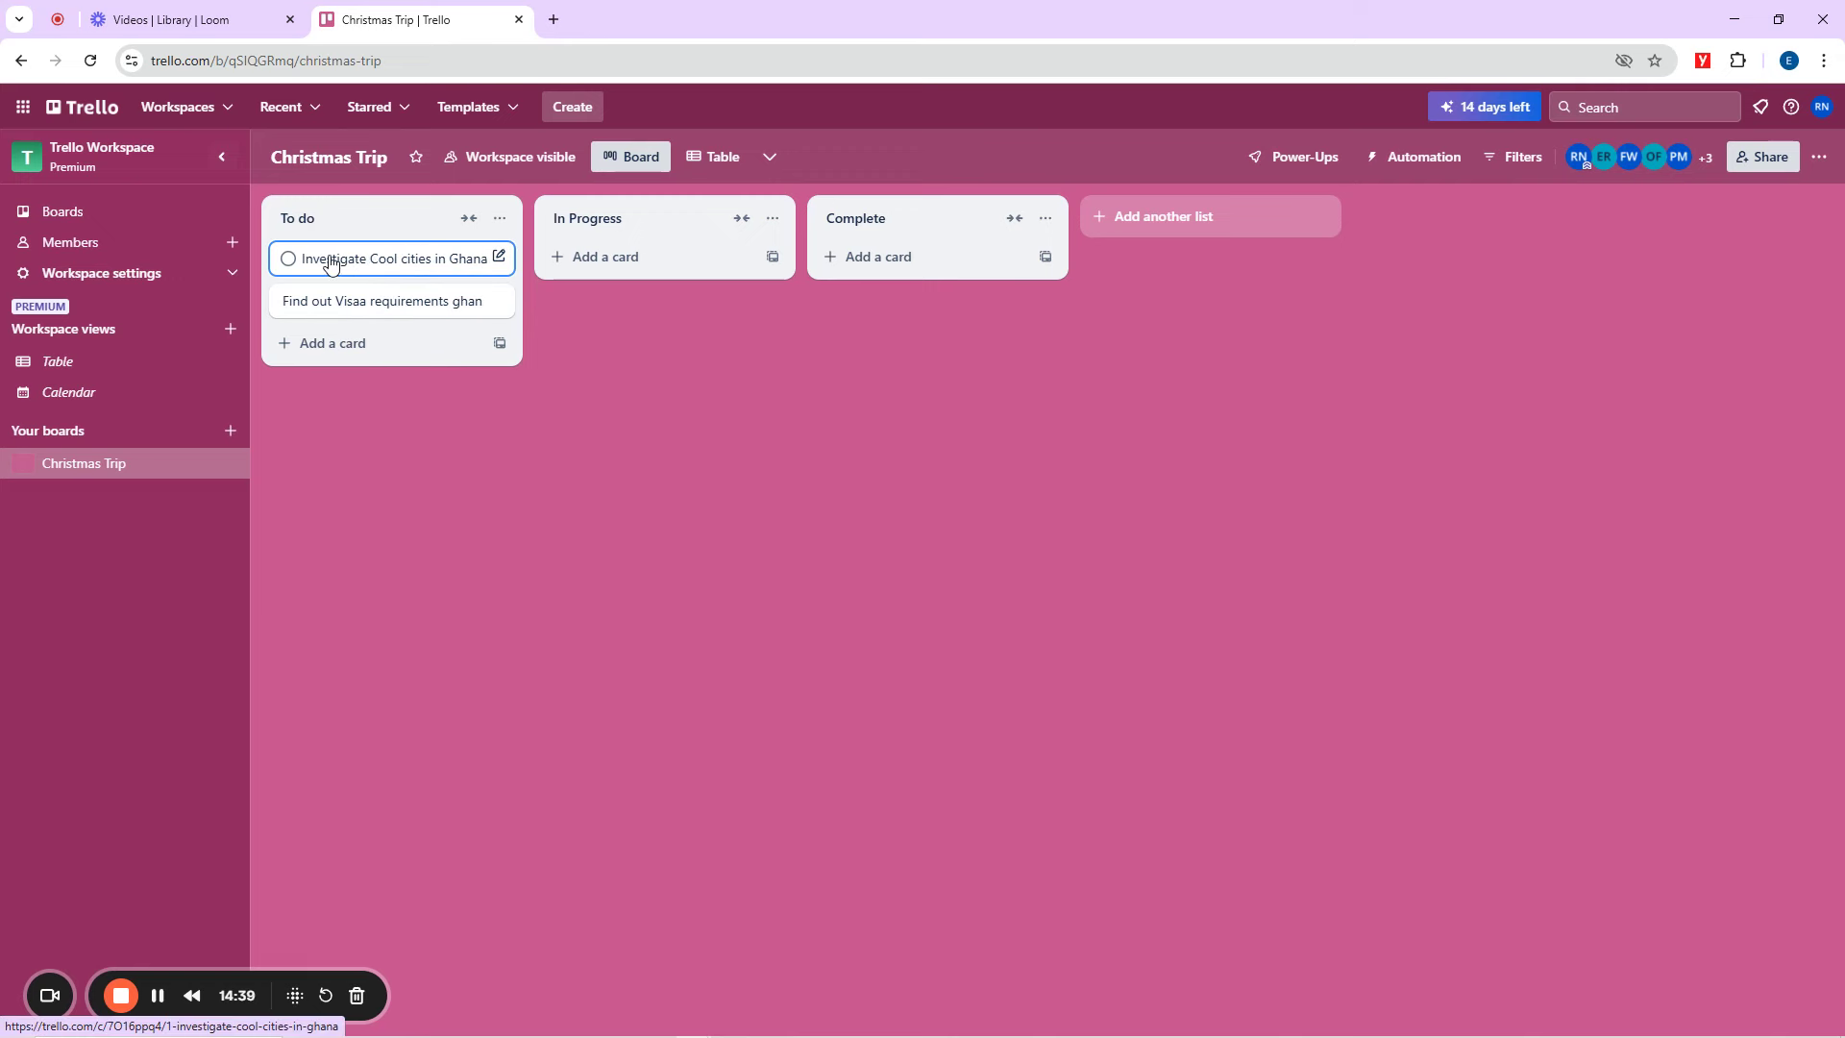
Move the Investigate Cool cities in Ghana and Find out Visaa requirements ghan cards from To do to In Progress.
drag(332, 257, 611, 252)
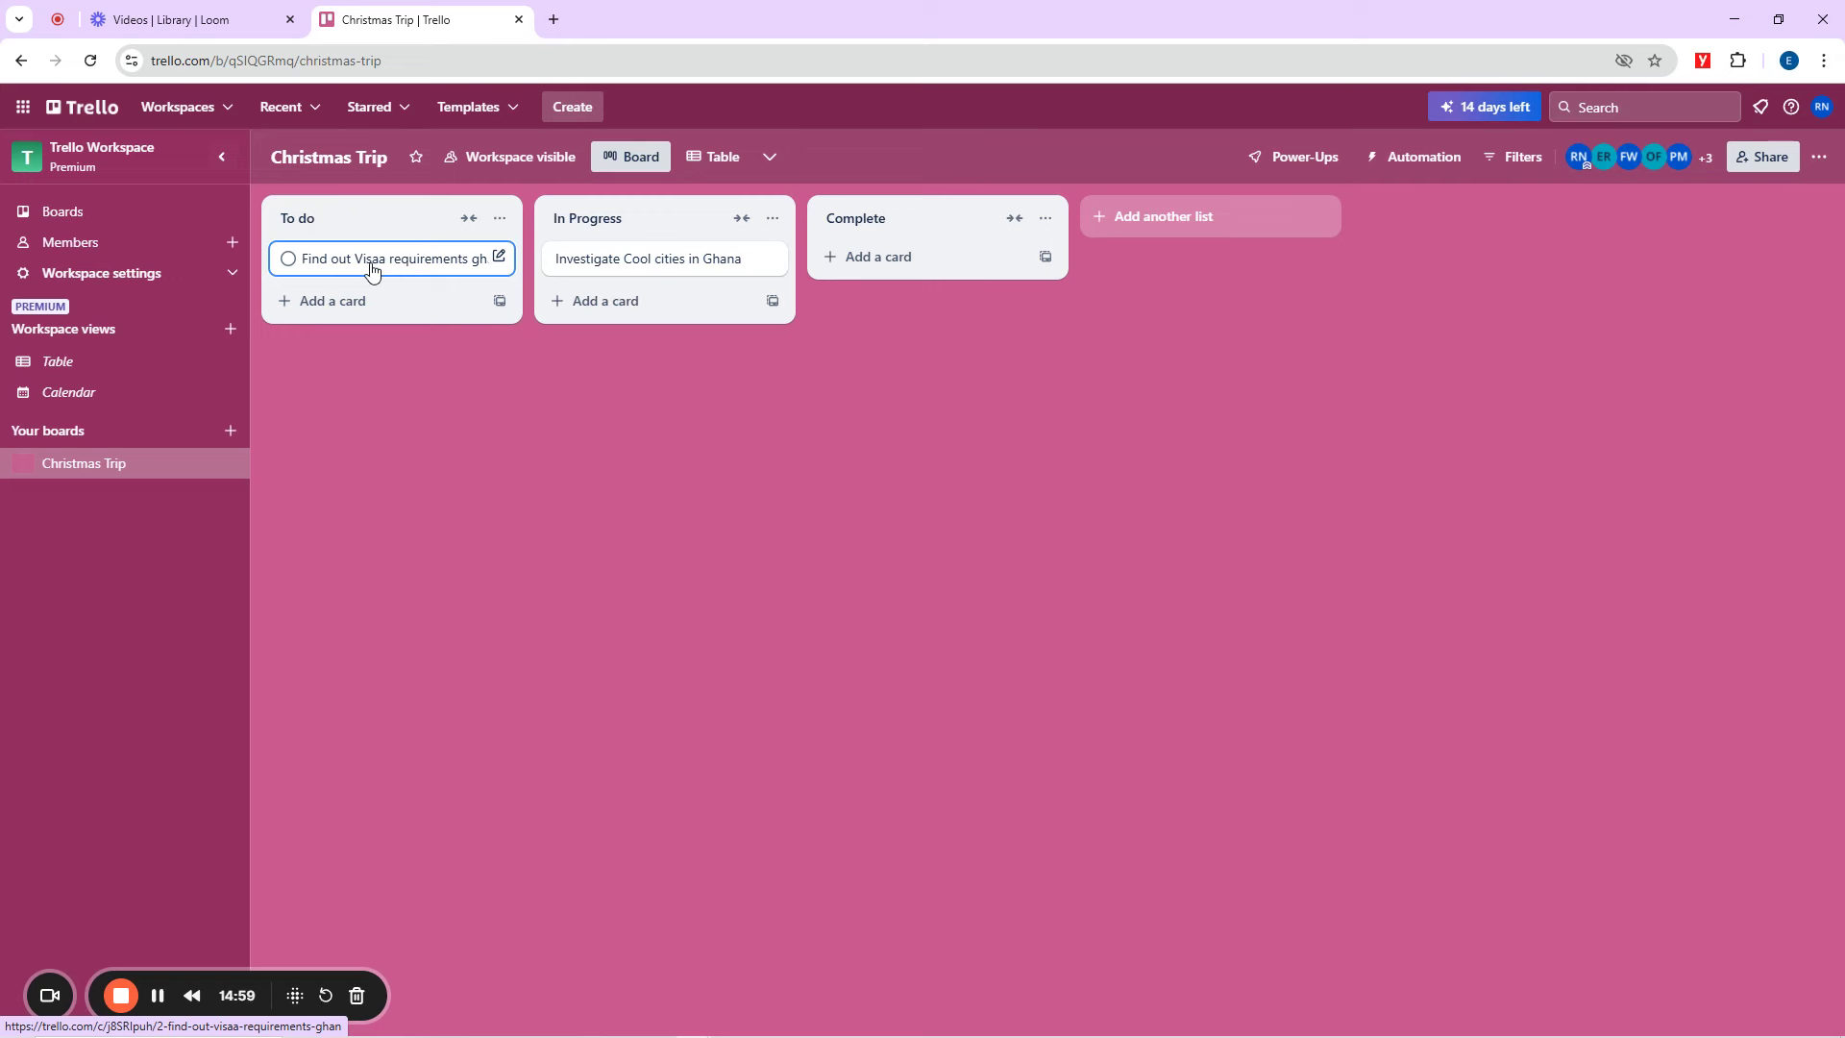
drag(334, 268, 613, 267)
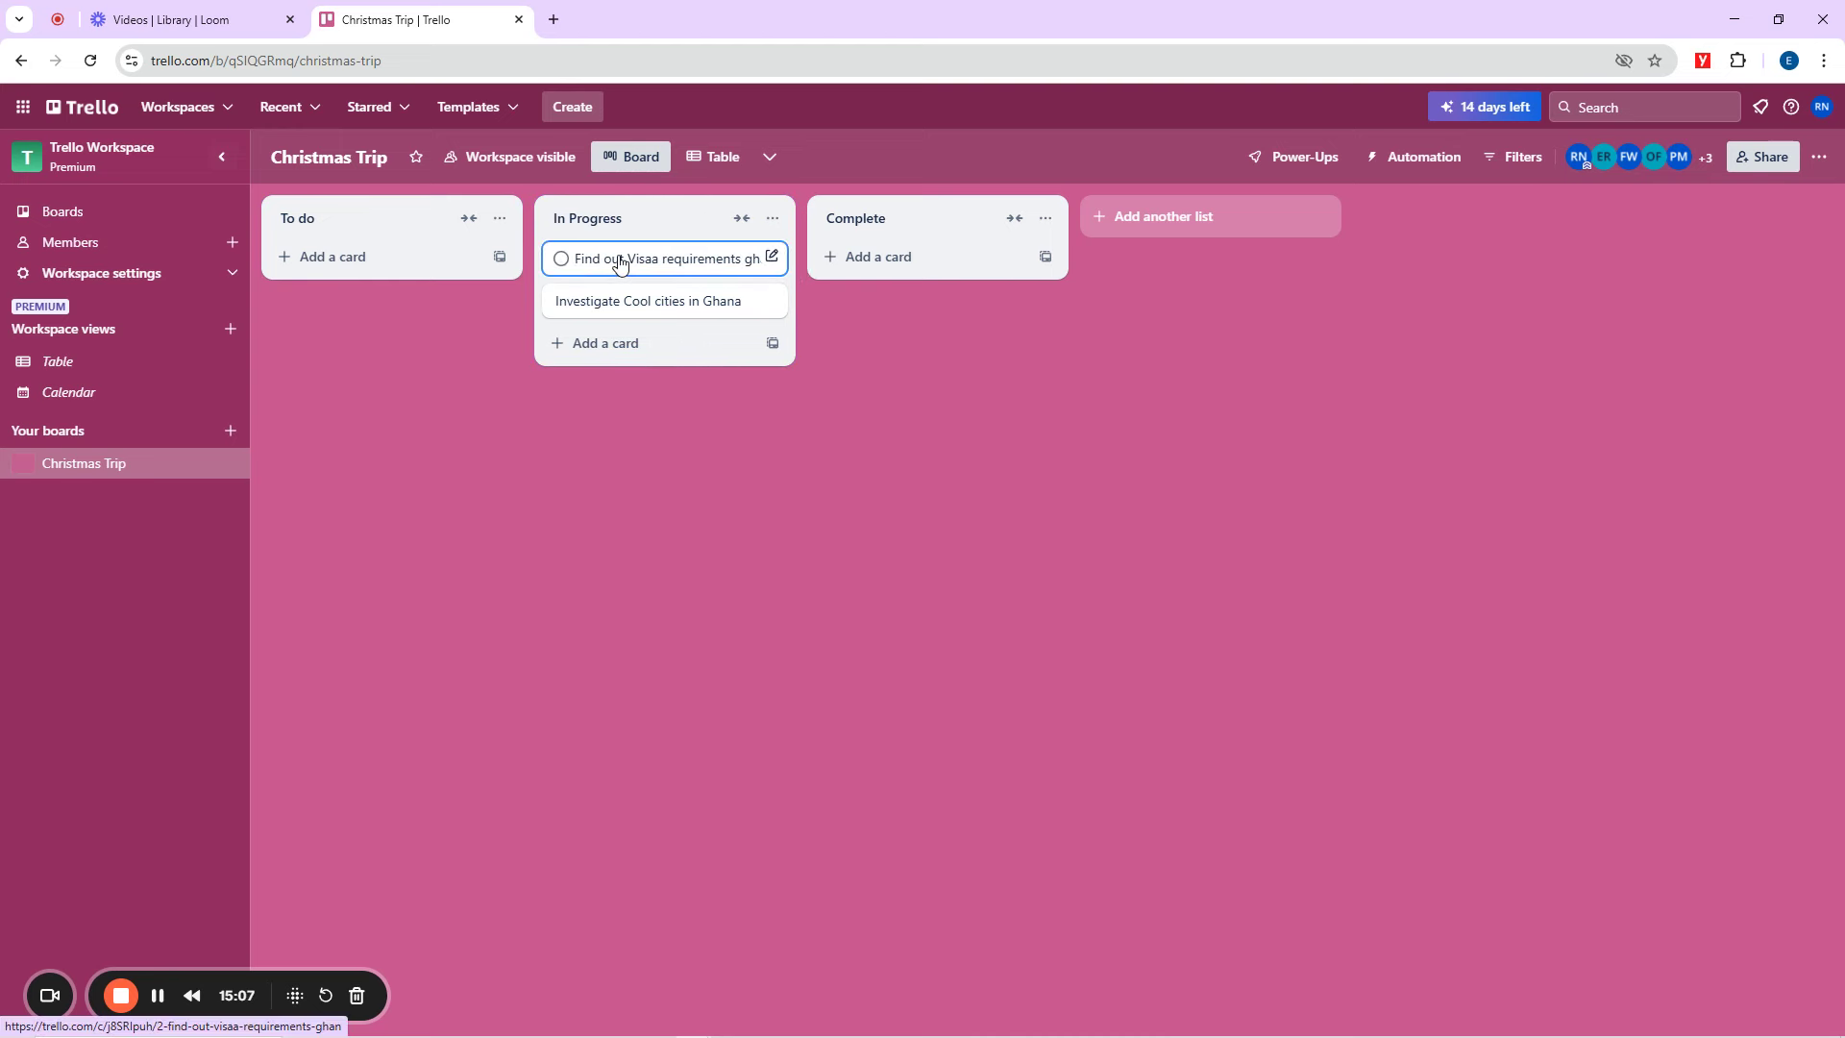
Move the Find out Visaa requirements ghan card from In Progress to Complete, and open the Trello Workspace's boards page.
drag(618, 260, 886, 251)
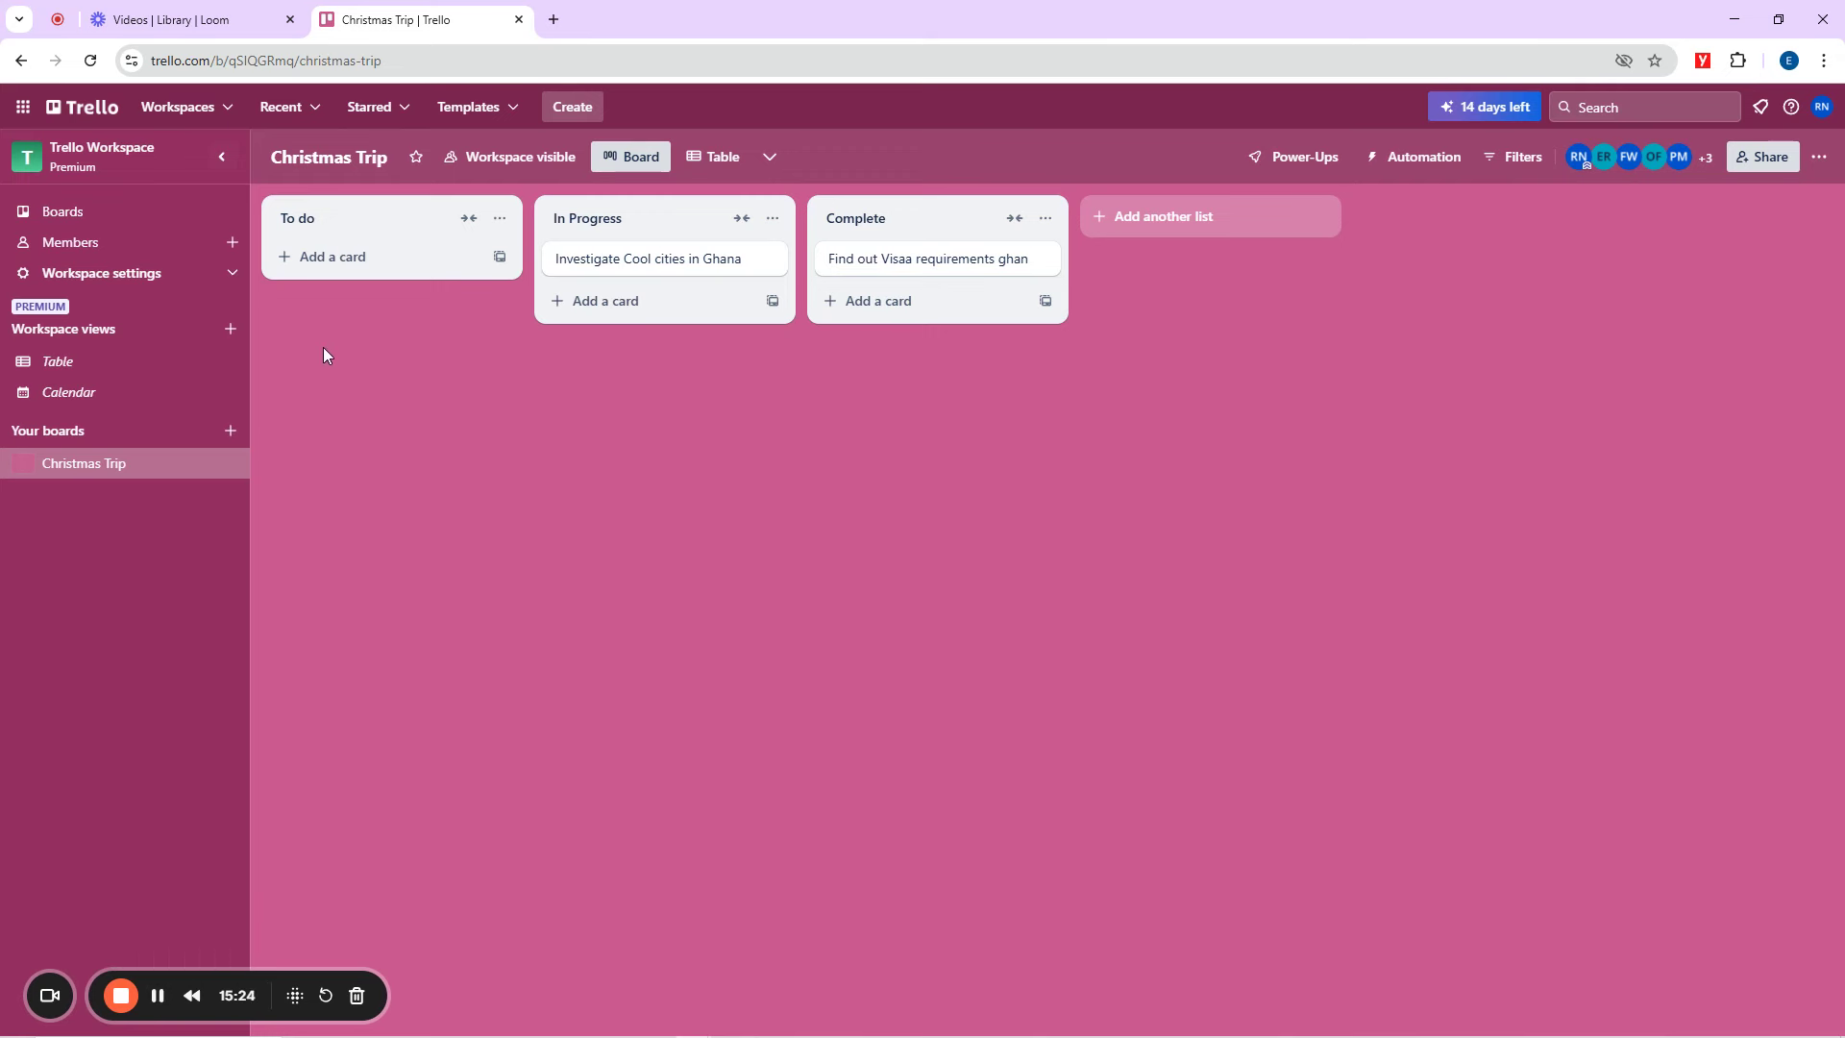
click(240, 113)
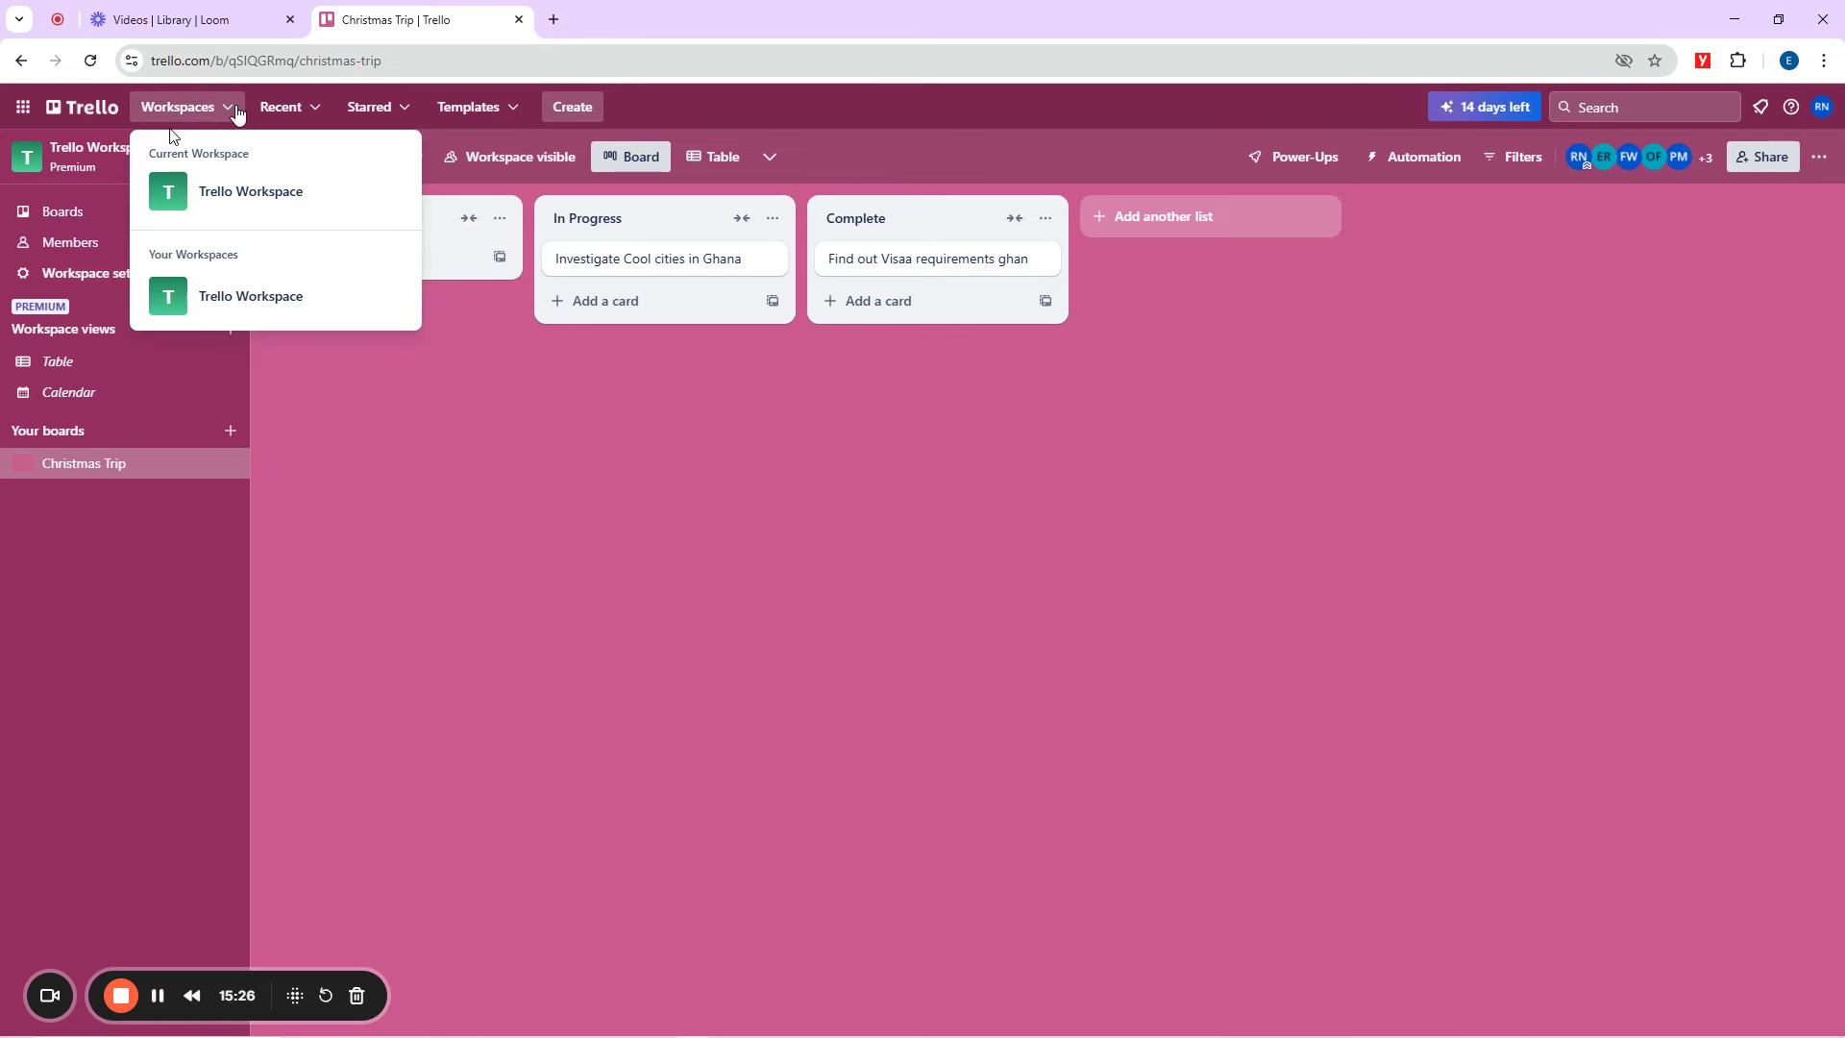
click(240, 306)
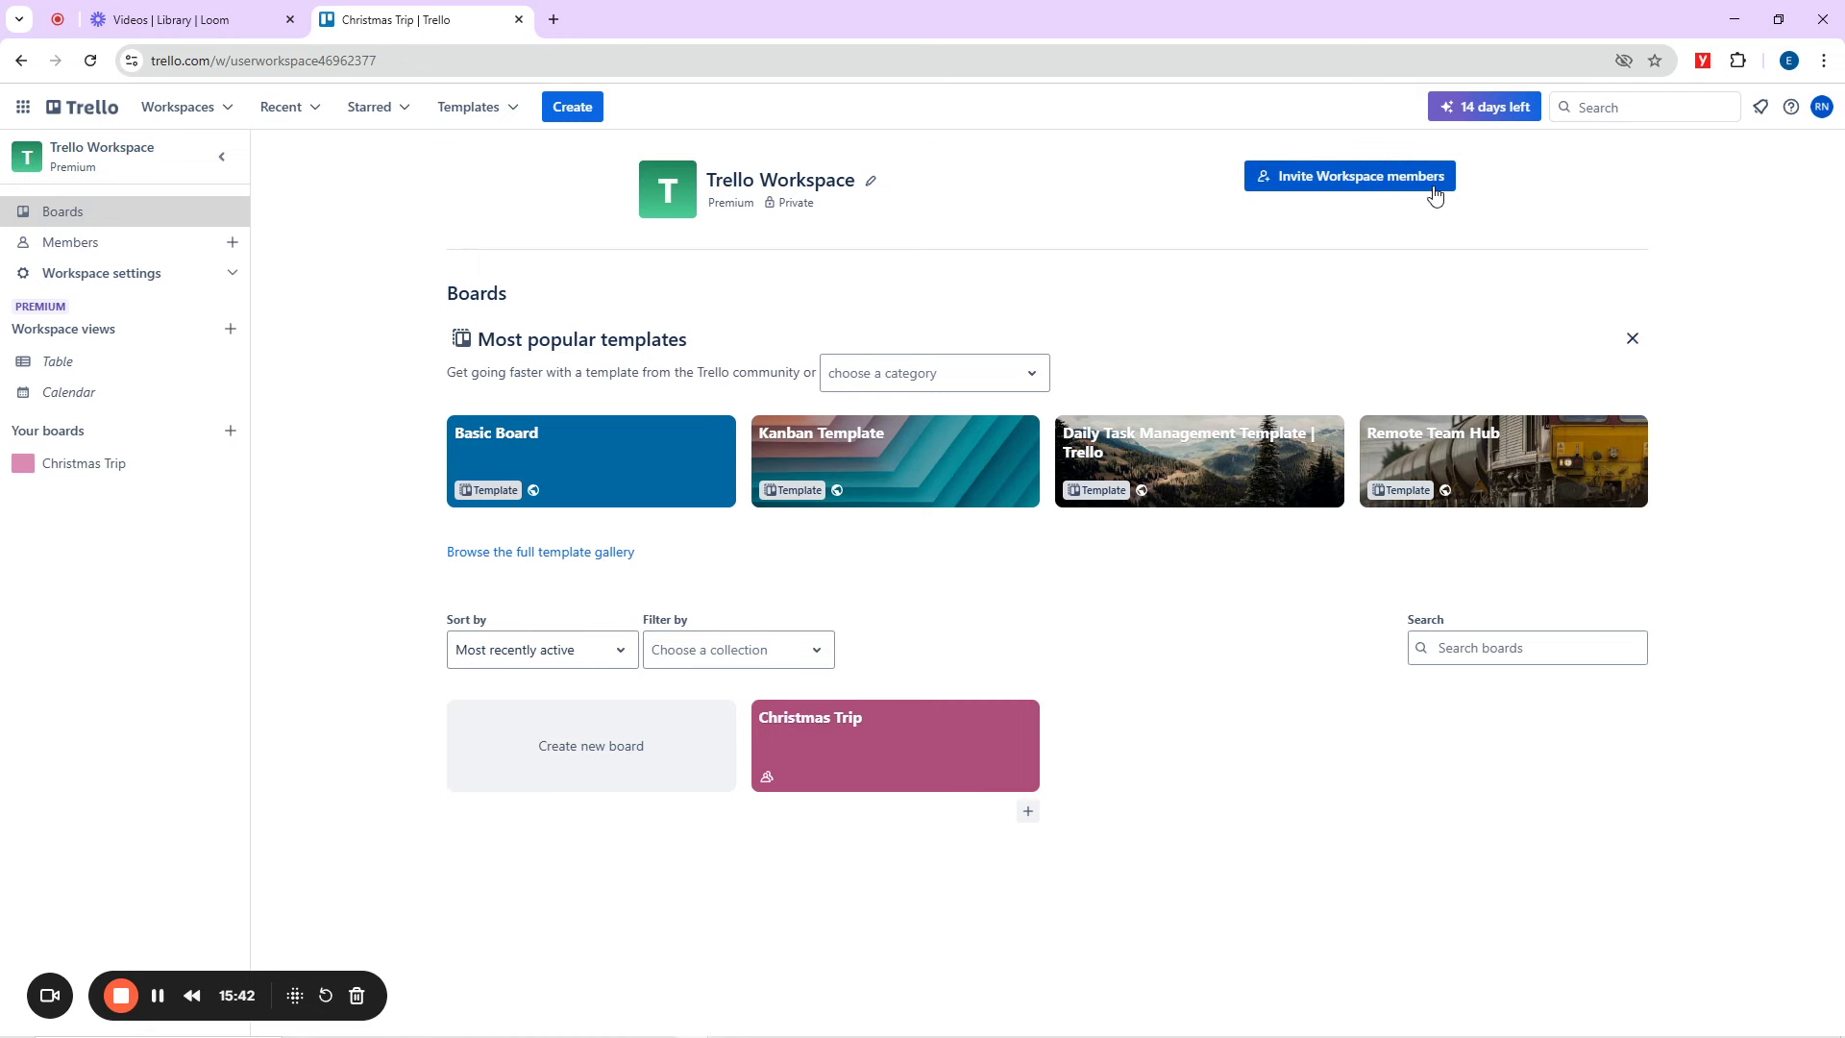
Create a shareable invitation link for the Trello Workspace.
click(1355, 181)
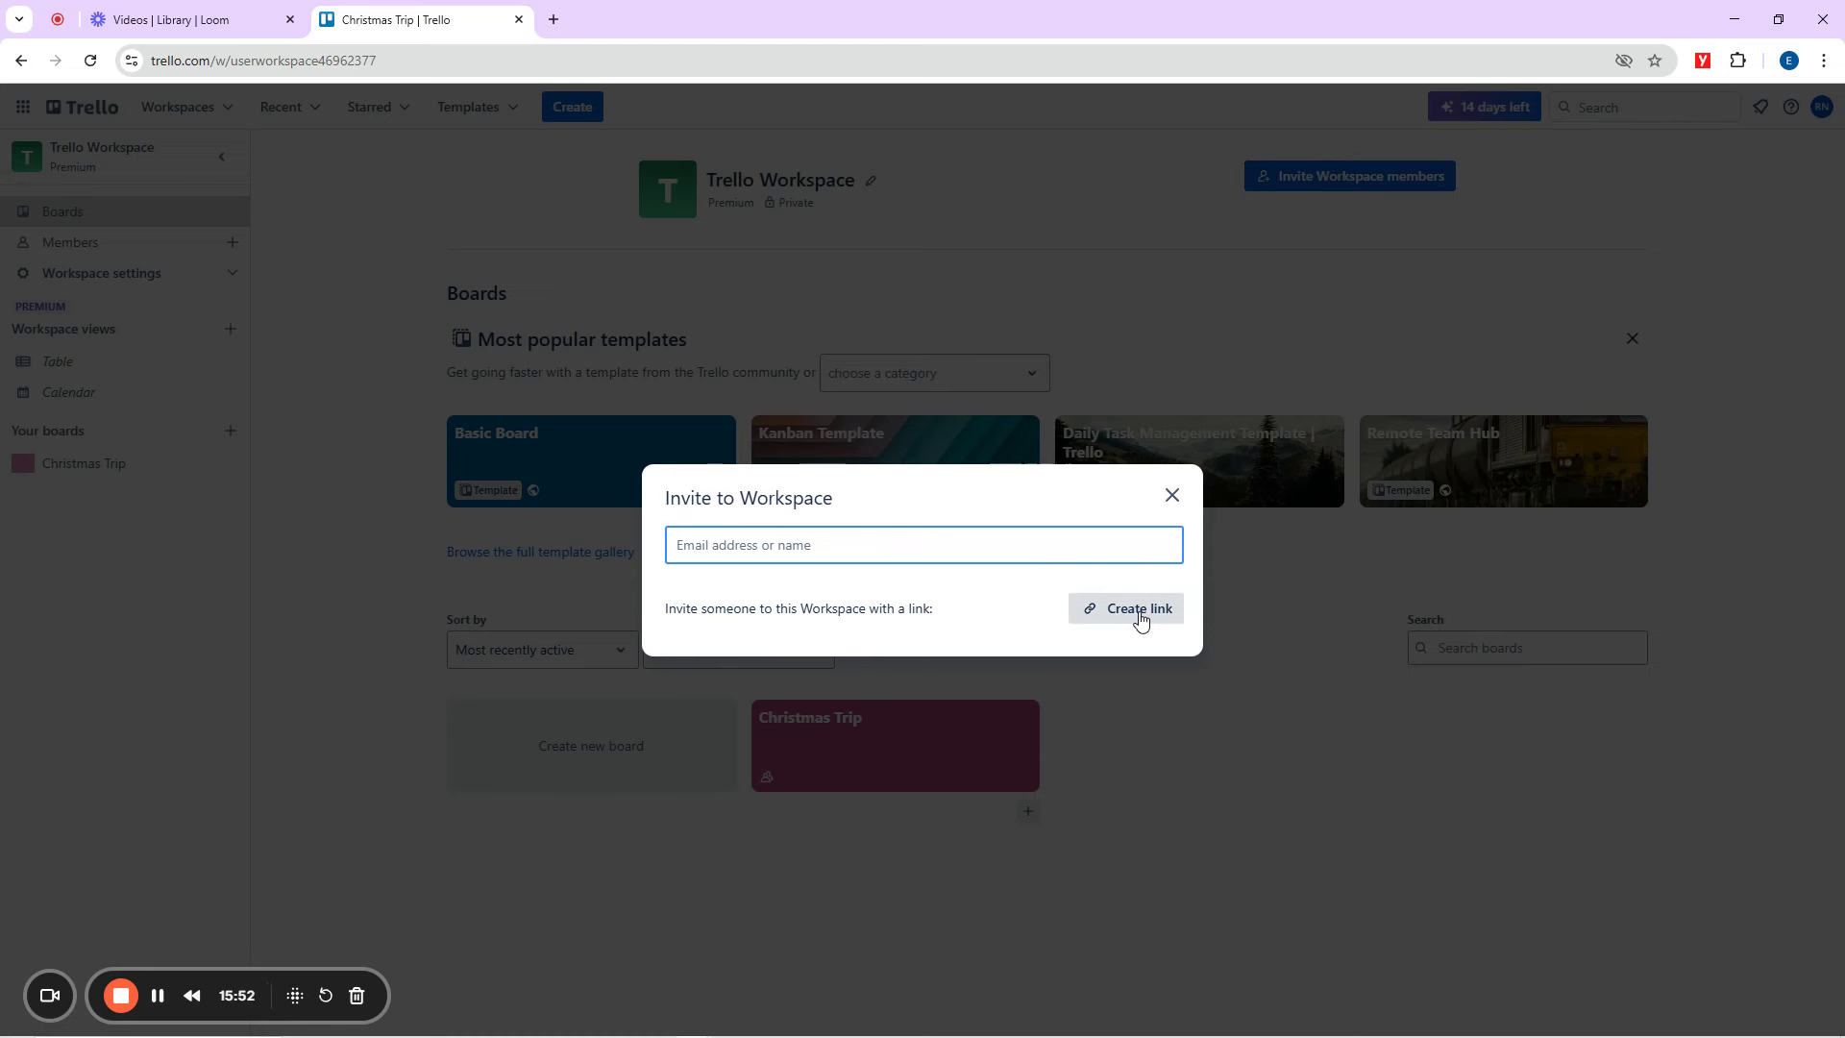
click(1168, 496)
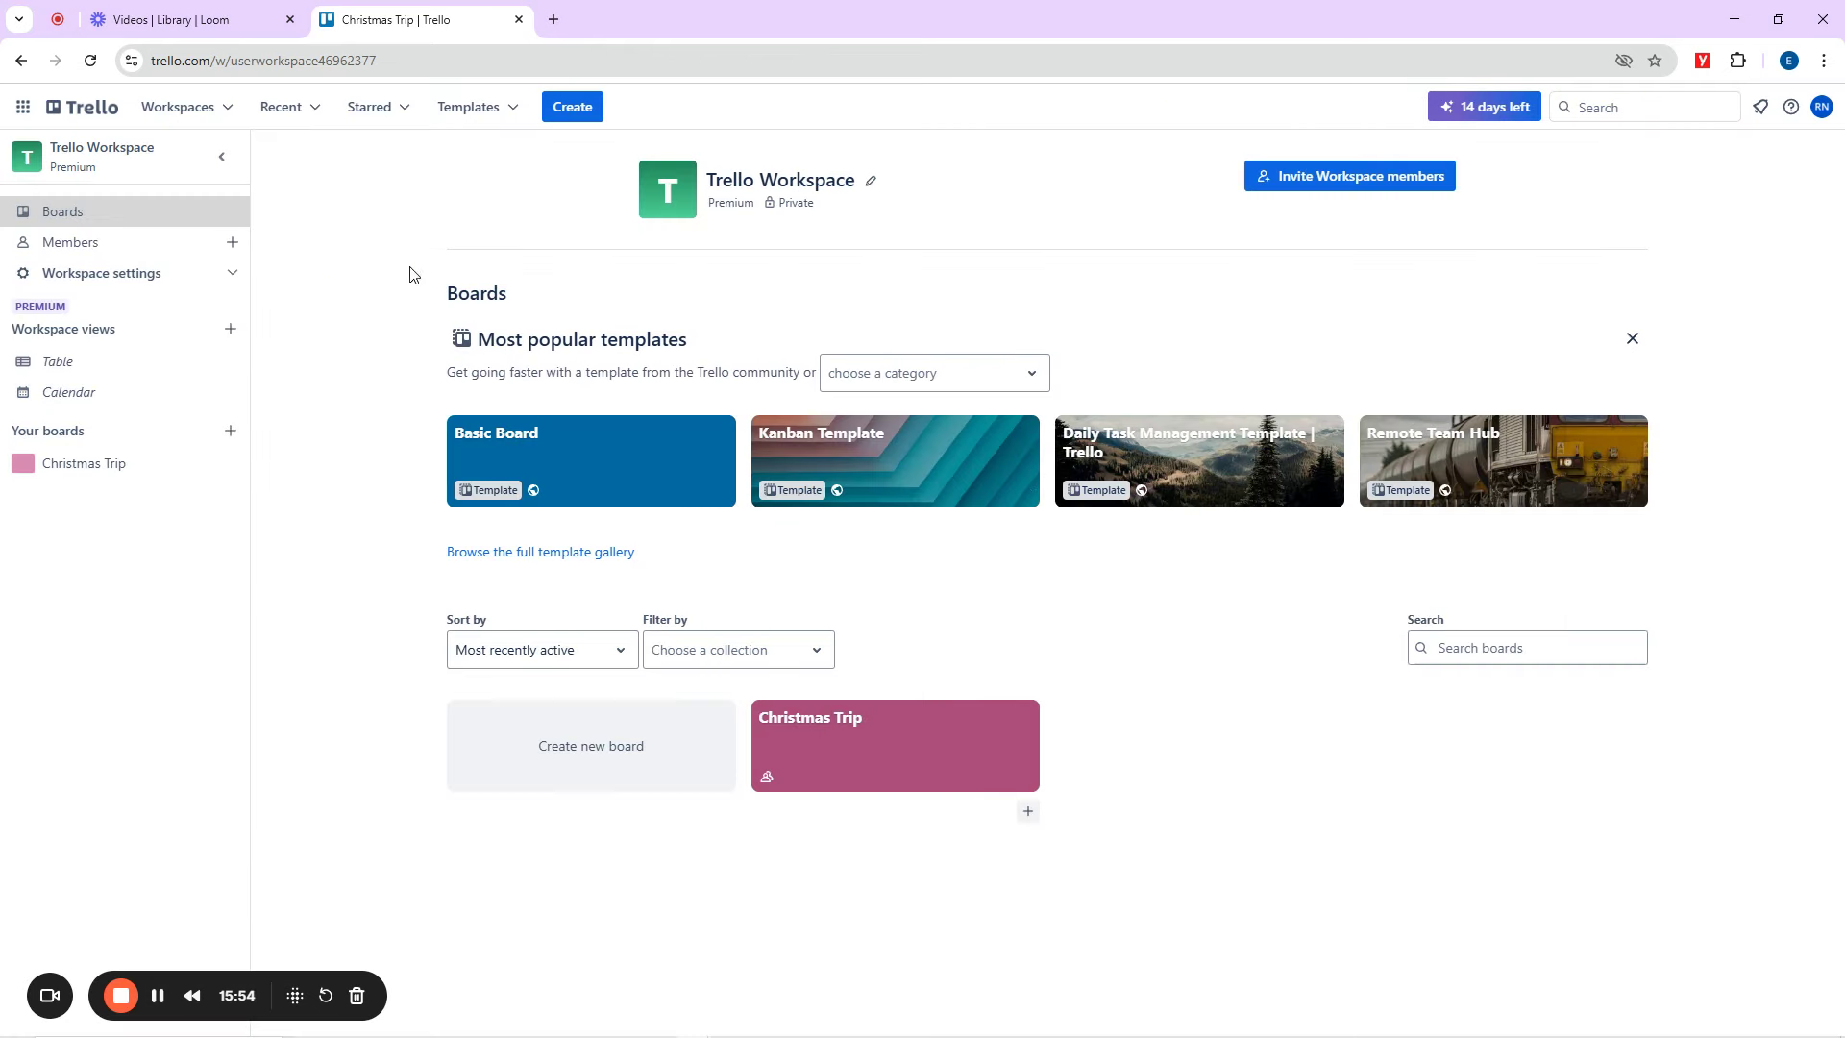
click(1333, 180)
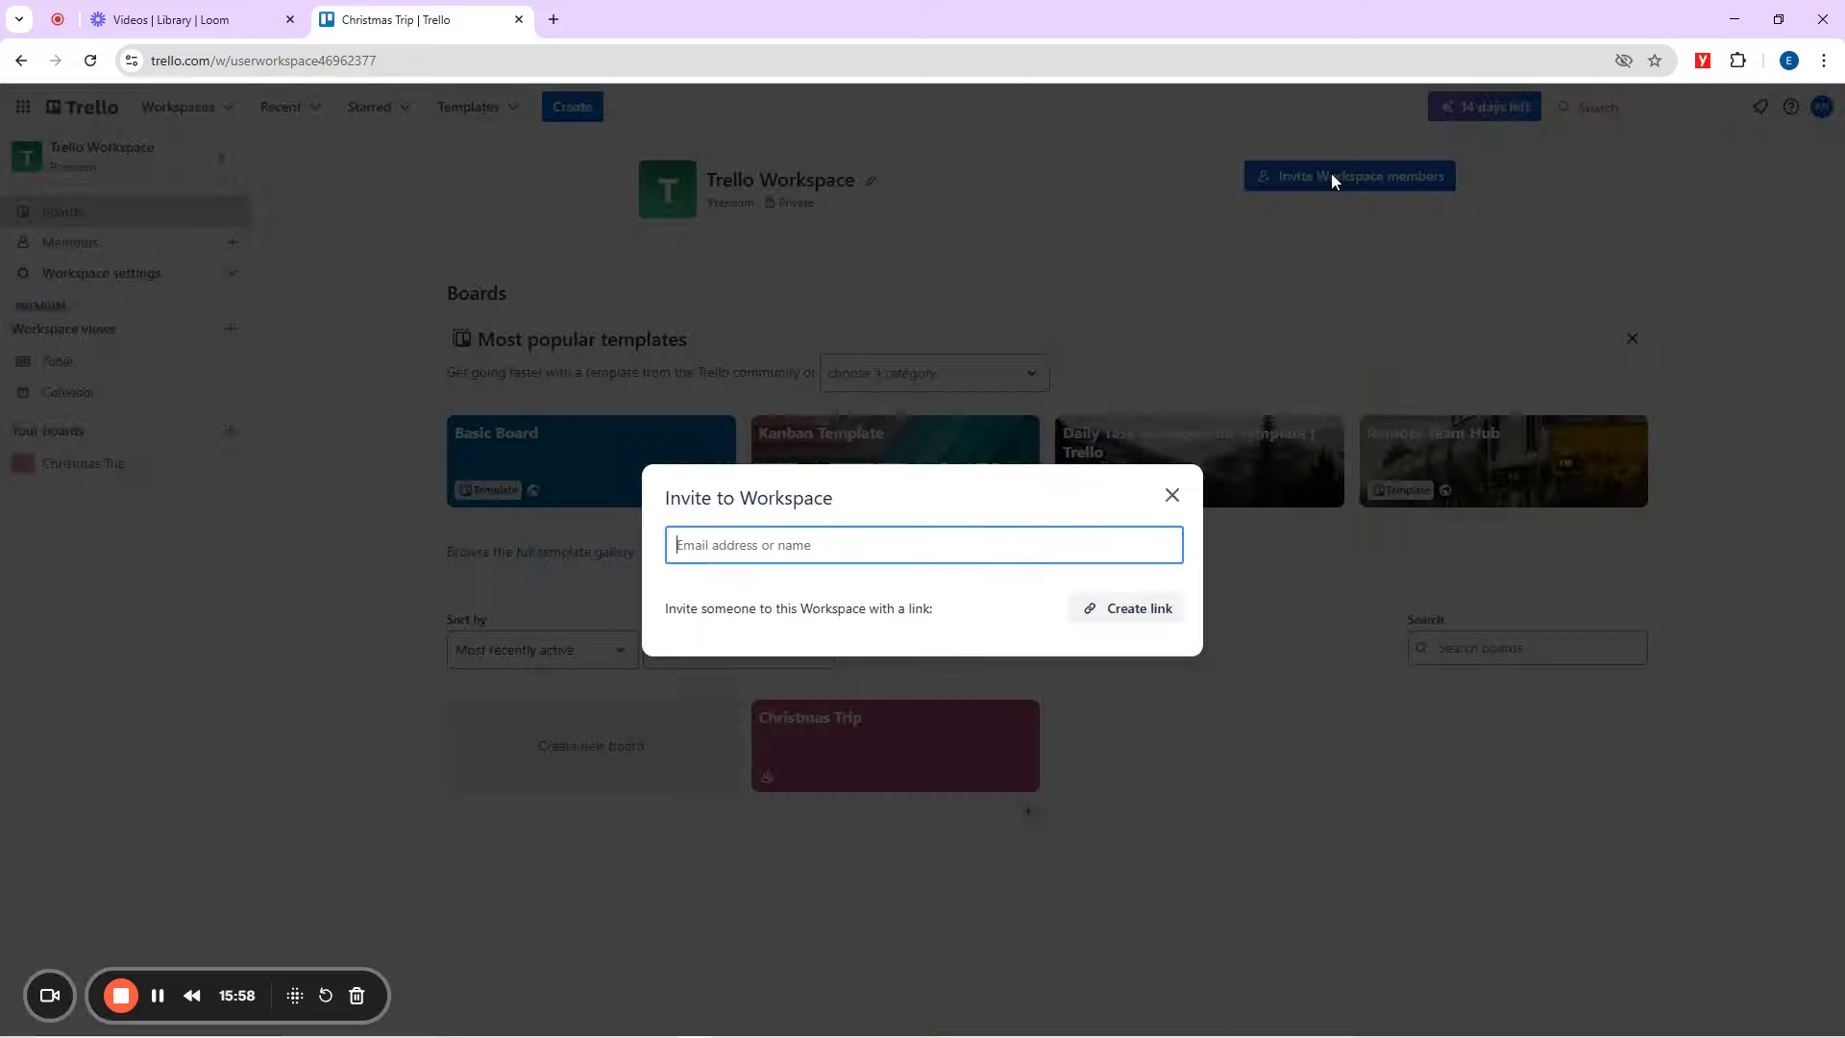
click(1129, 615)
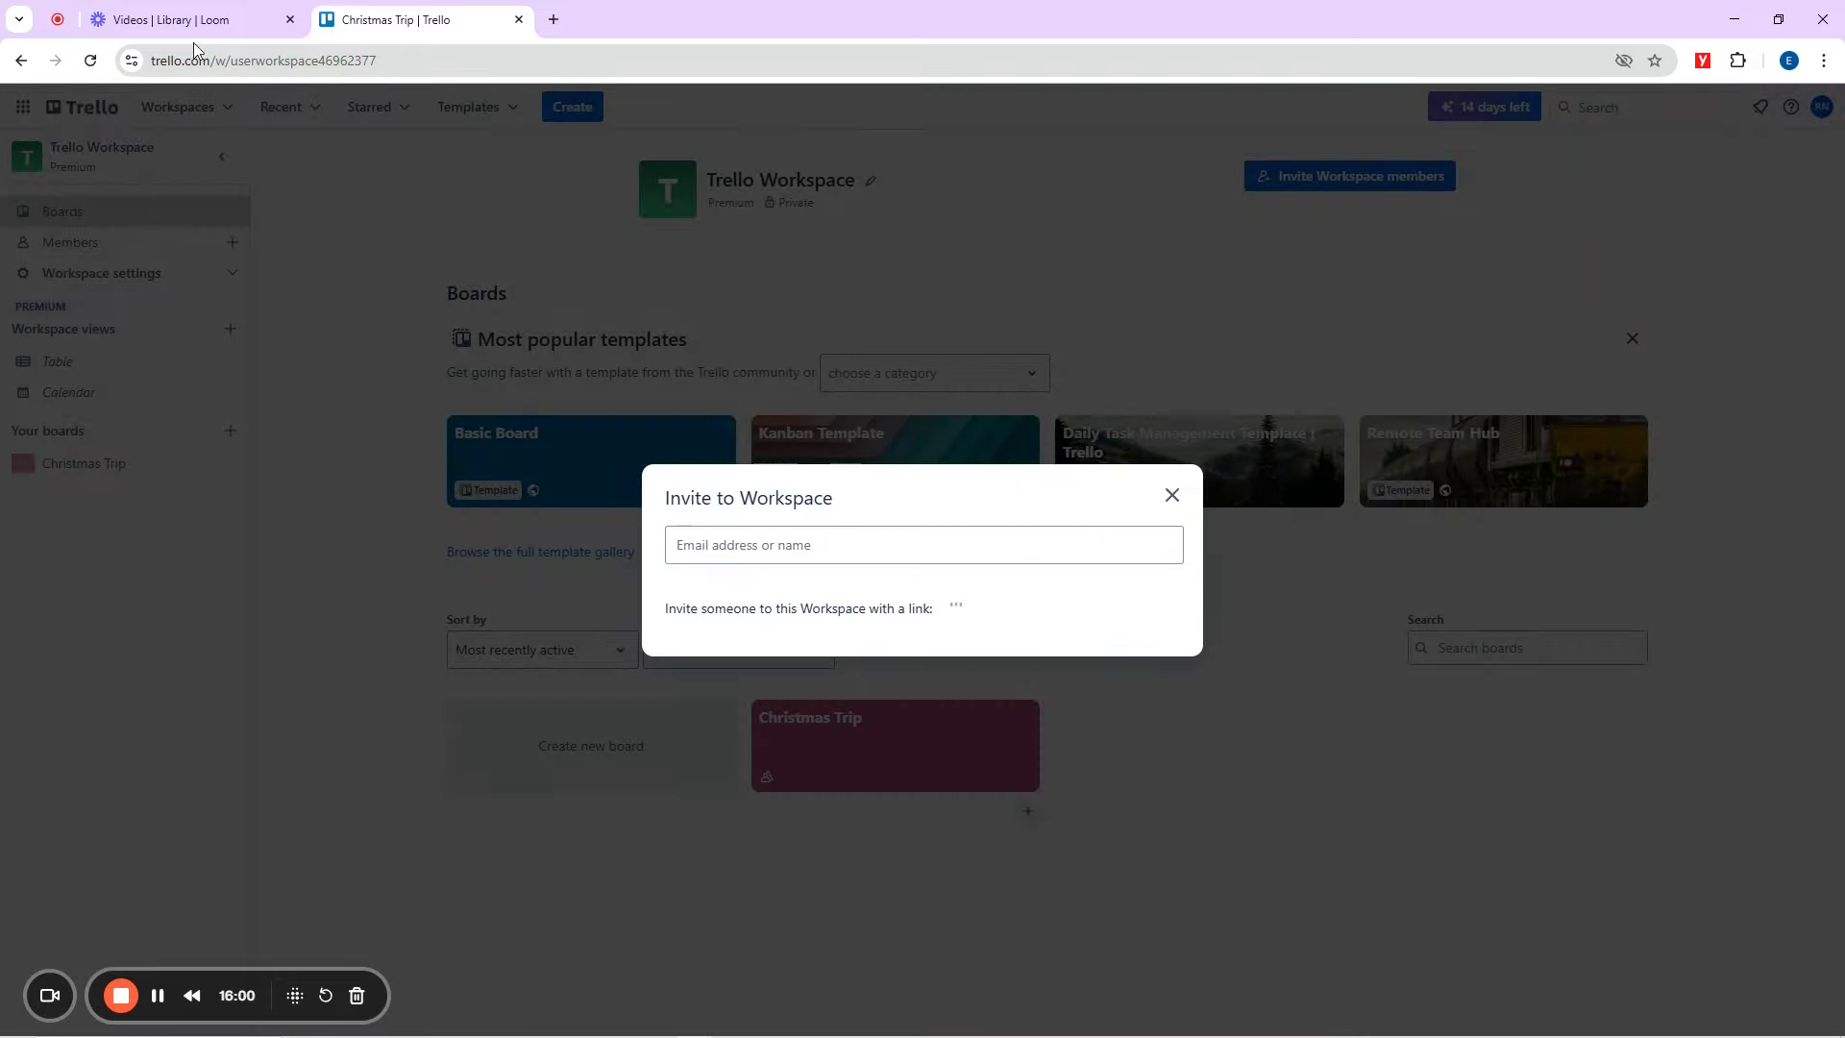
Switch to the second Google Meet call and send the workspace invitation link to everyone in its chat.
click(276, 16)
mouse_move(569, 1021)
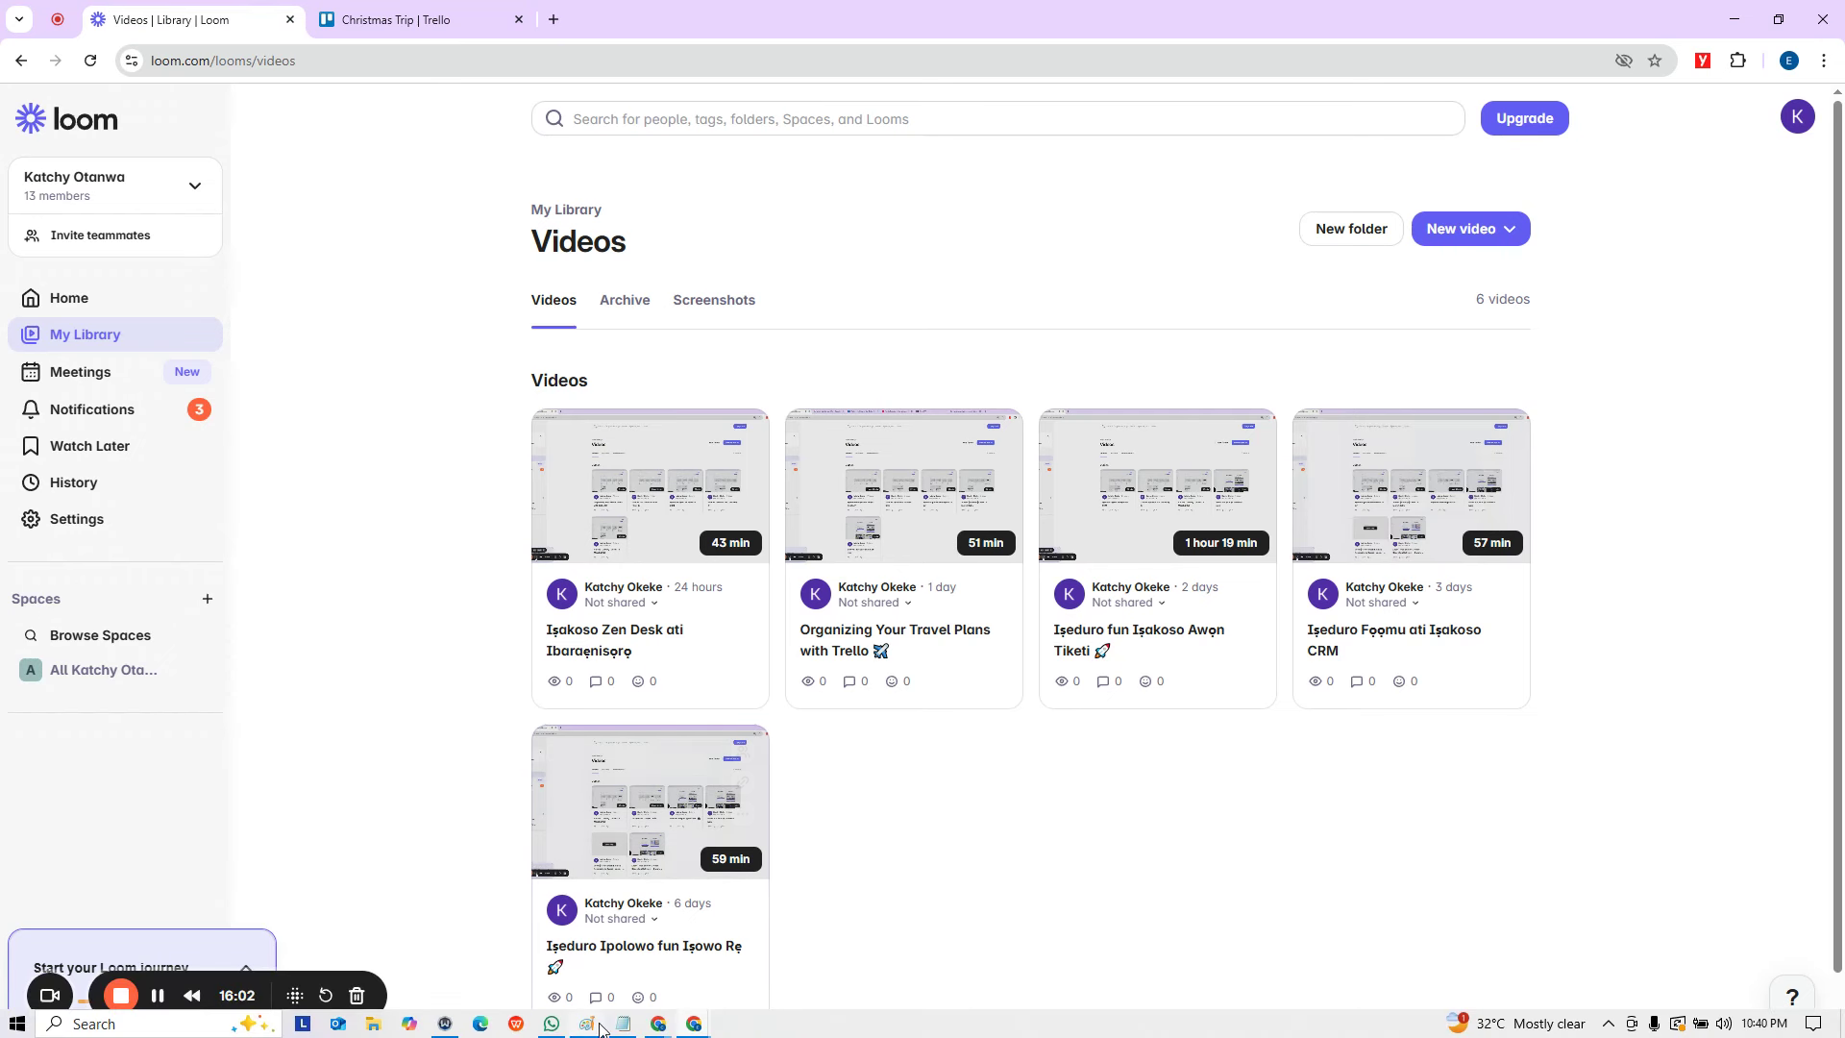
mouse_move(657, 1027)
click(471, 961)
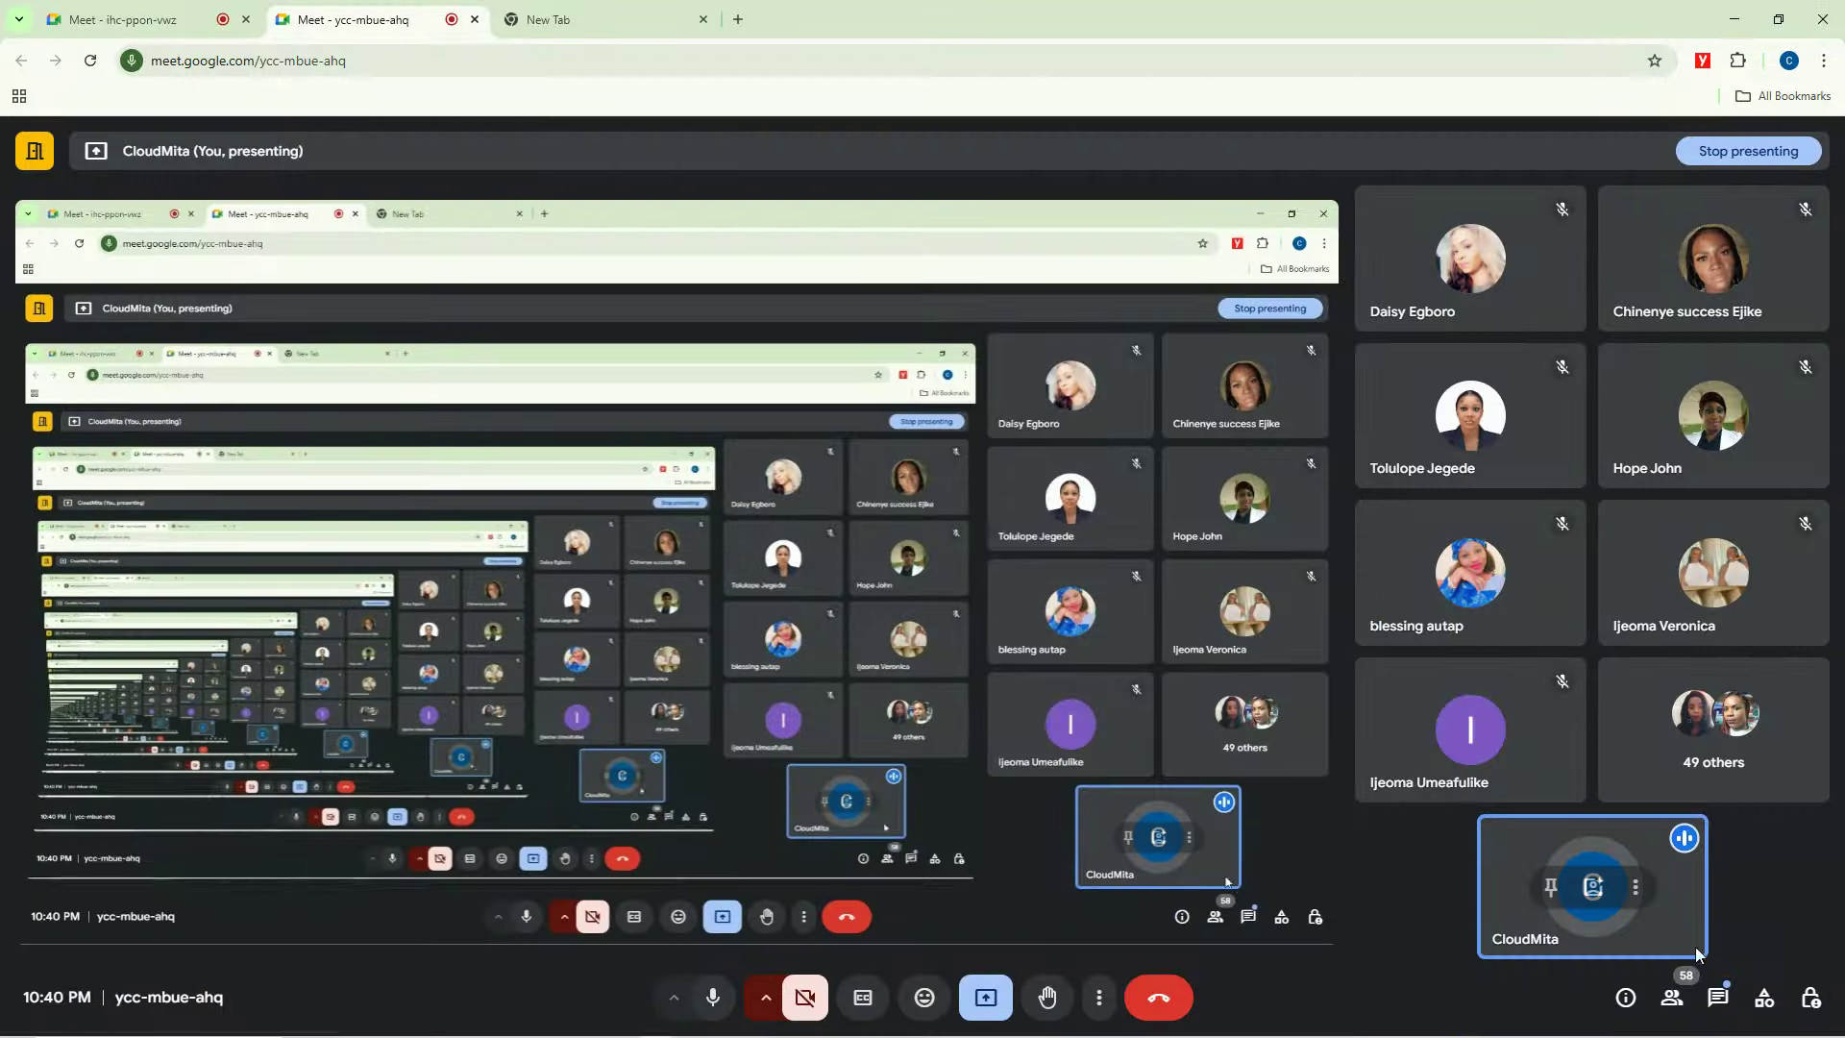
click(1719, 998)
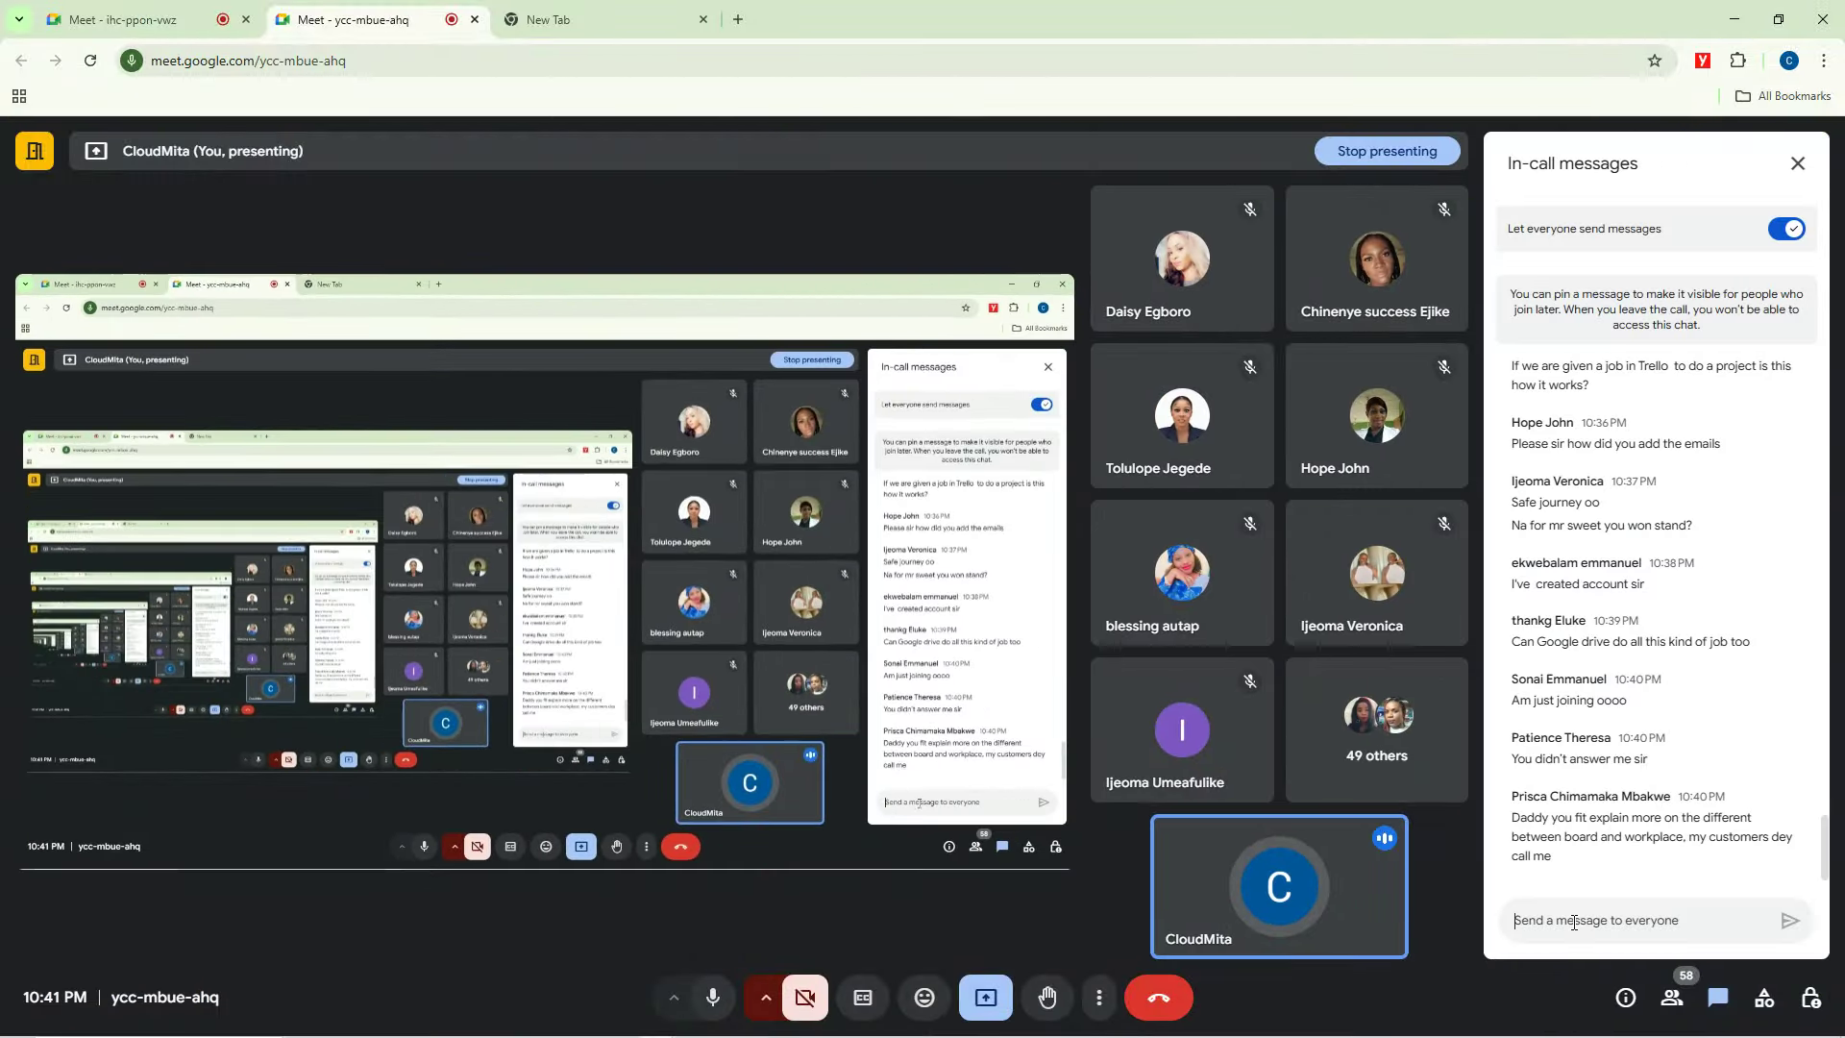
click(1573, 922)
key(ctrl+v)
key(Return)
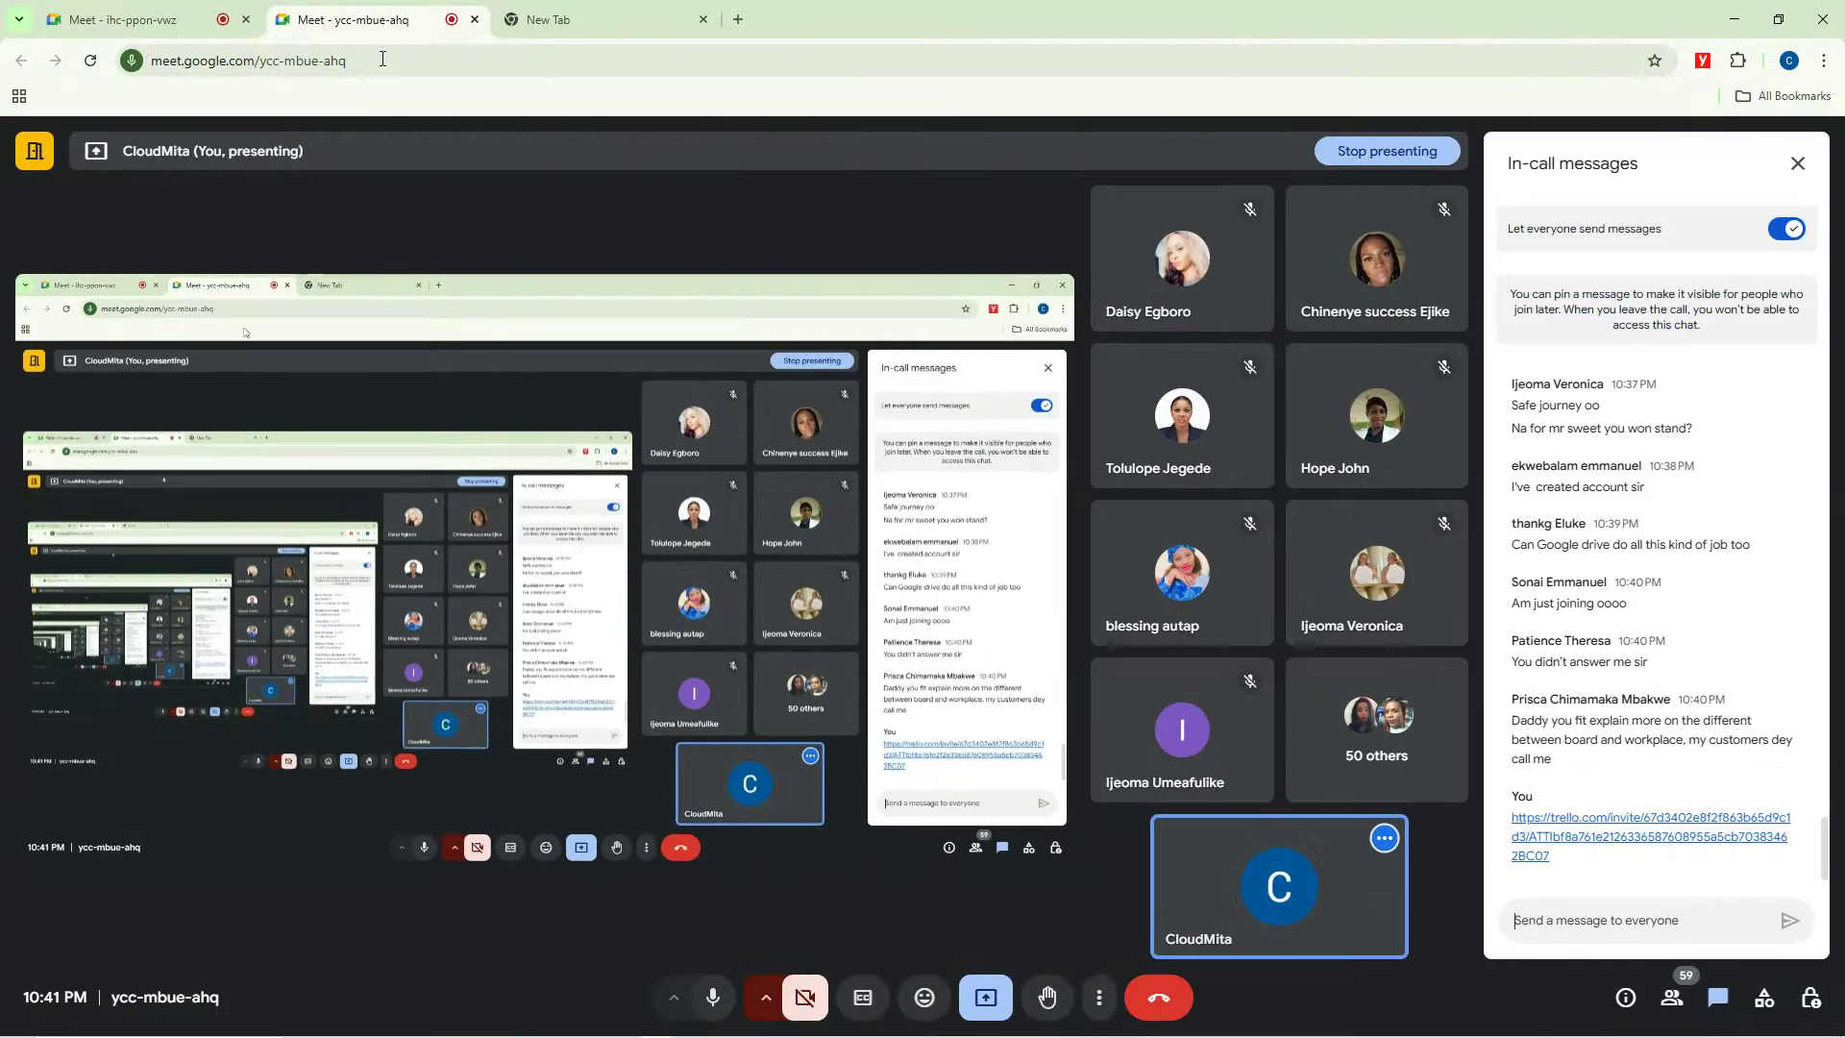
Send the workspace invitation link to everyone in the first Google Meet call's chat.
click(124, 19)
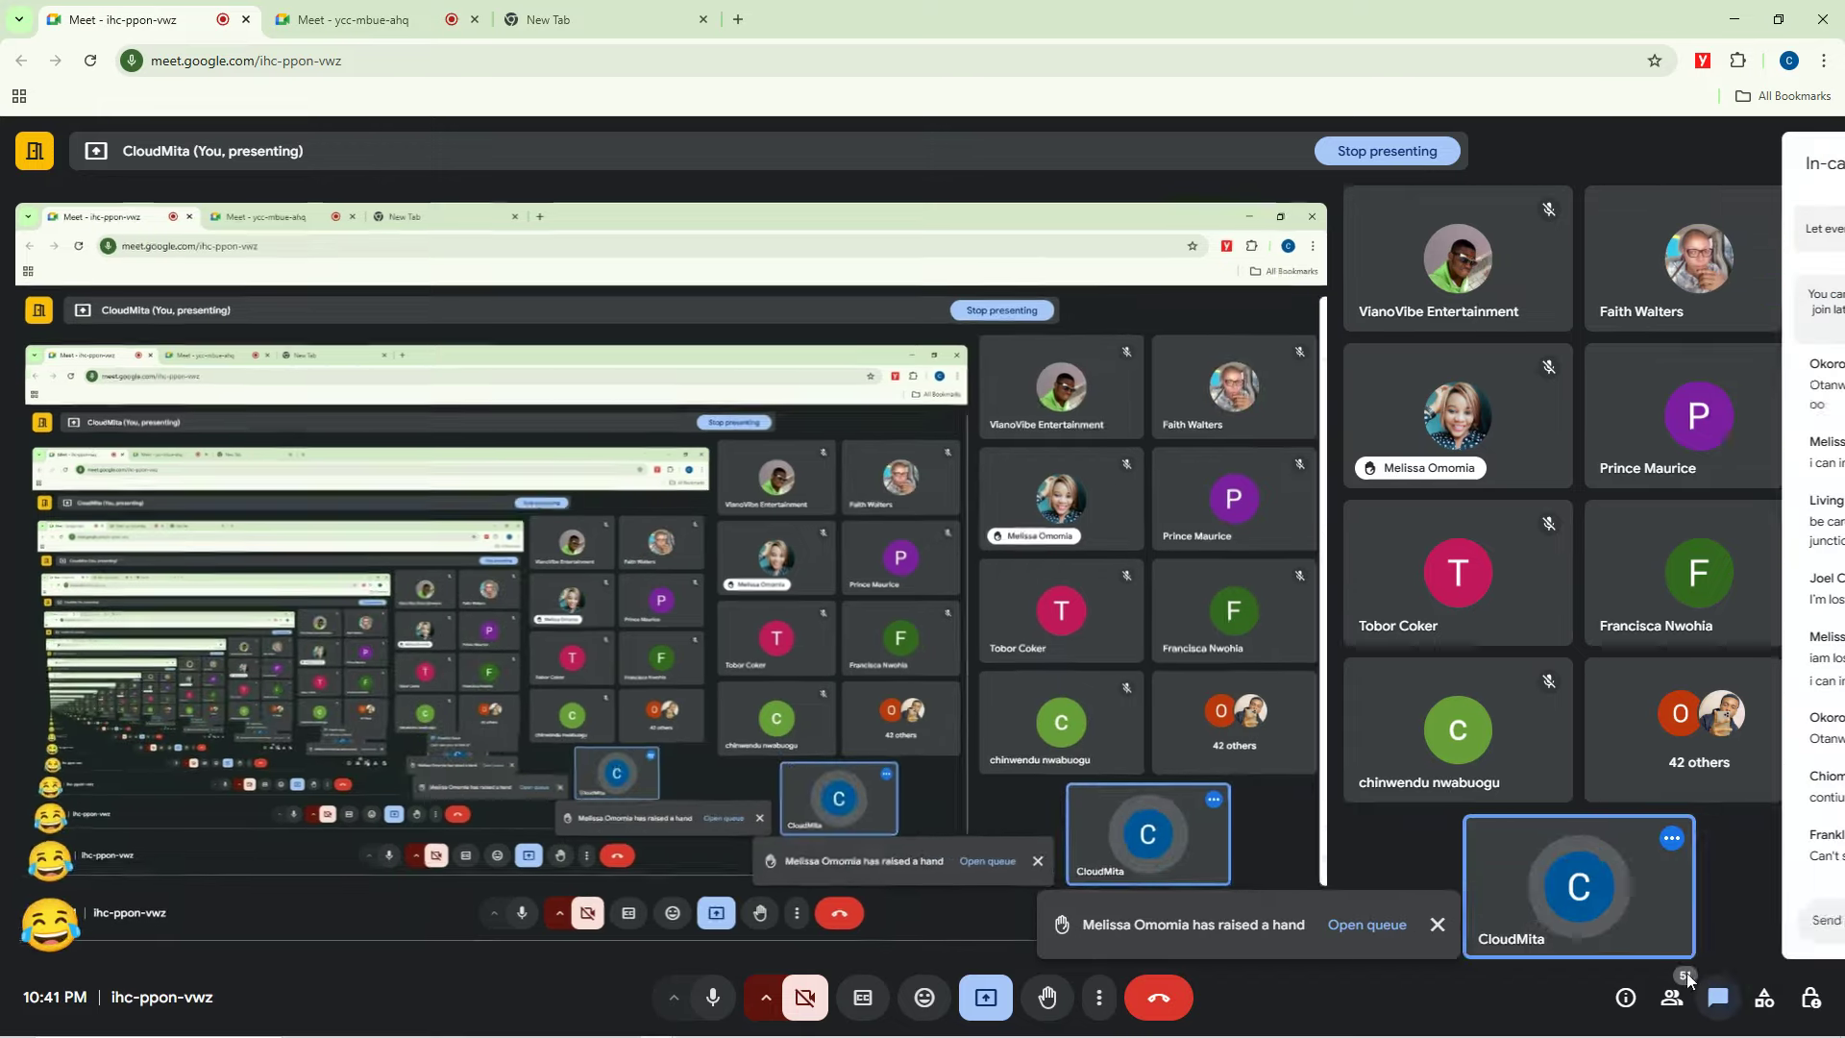
key(ctrl+v)
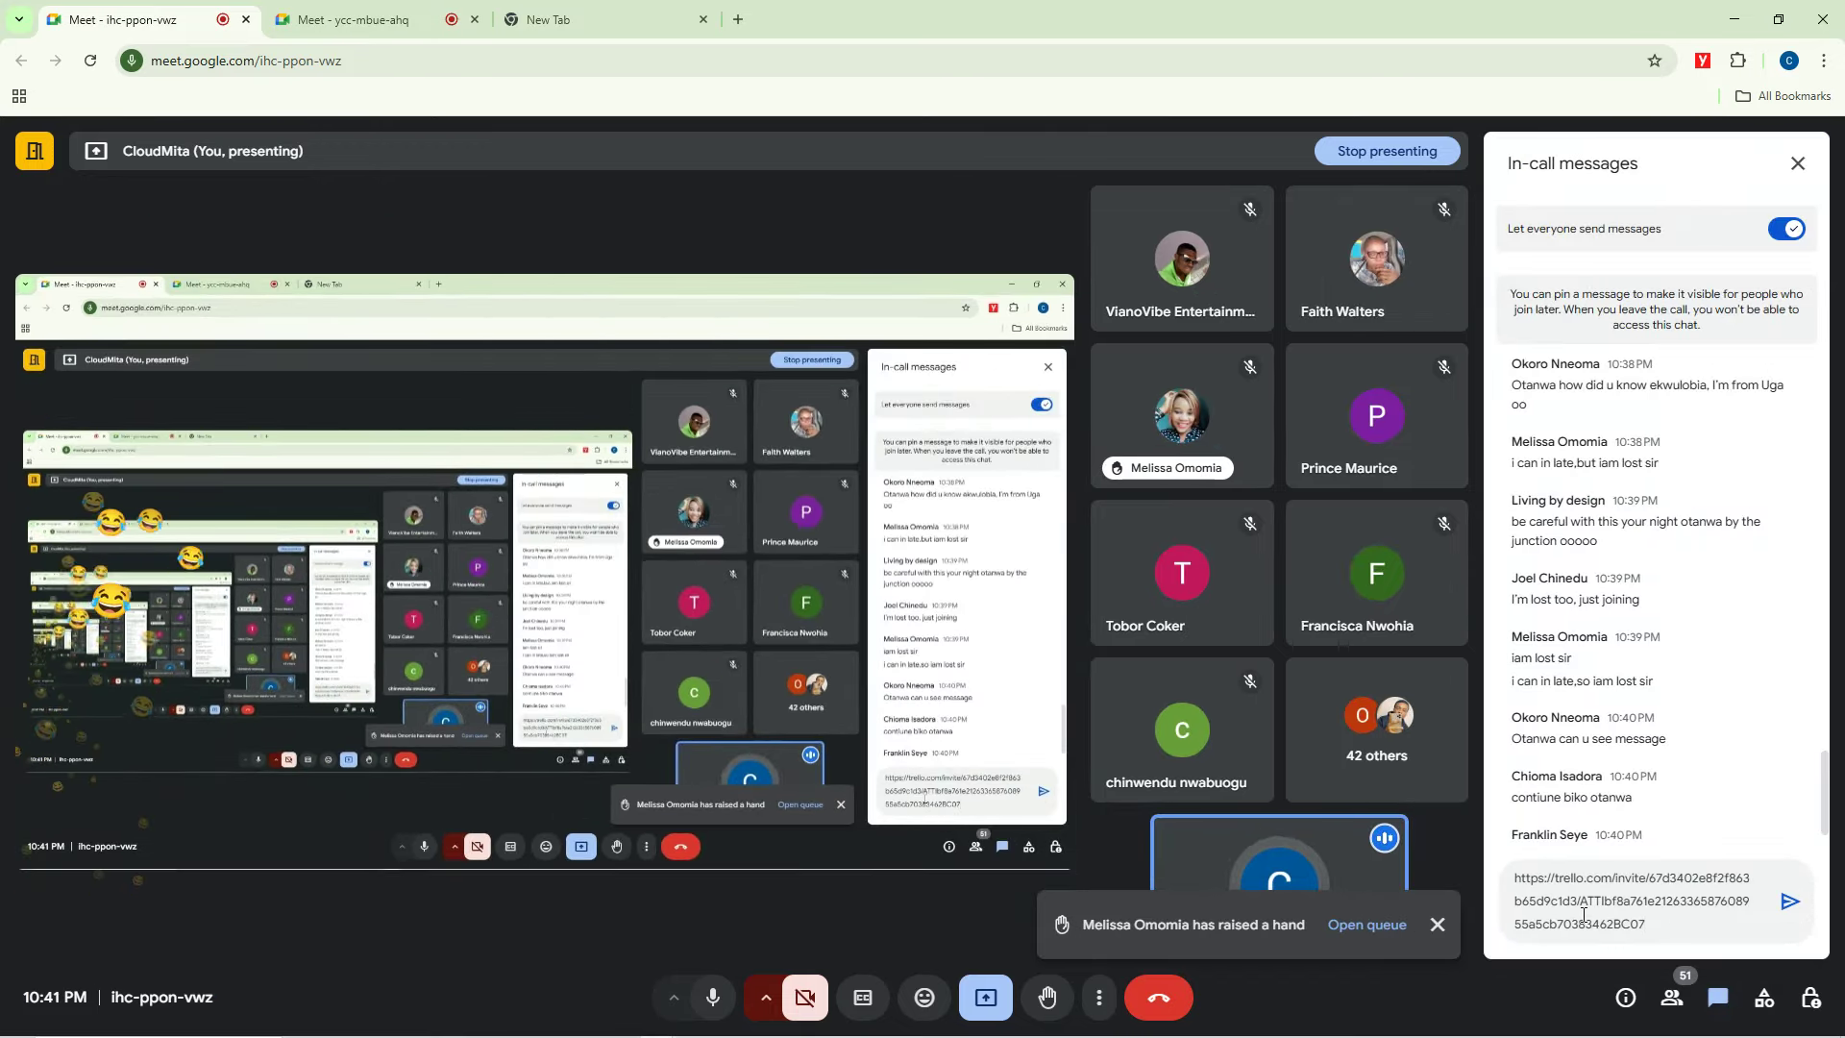
key(Return)
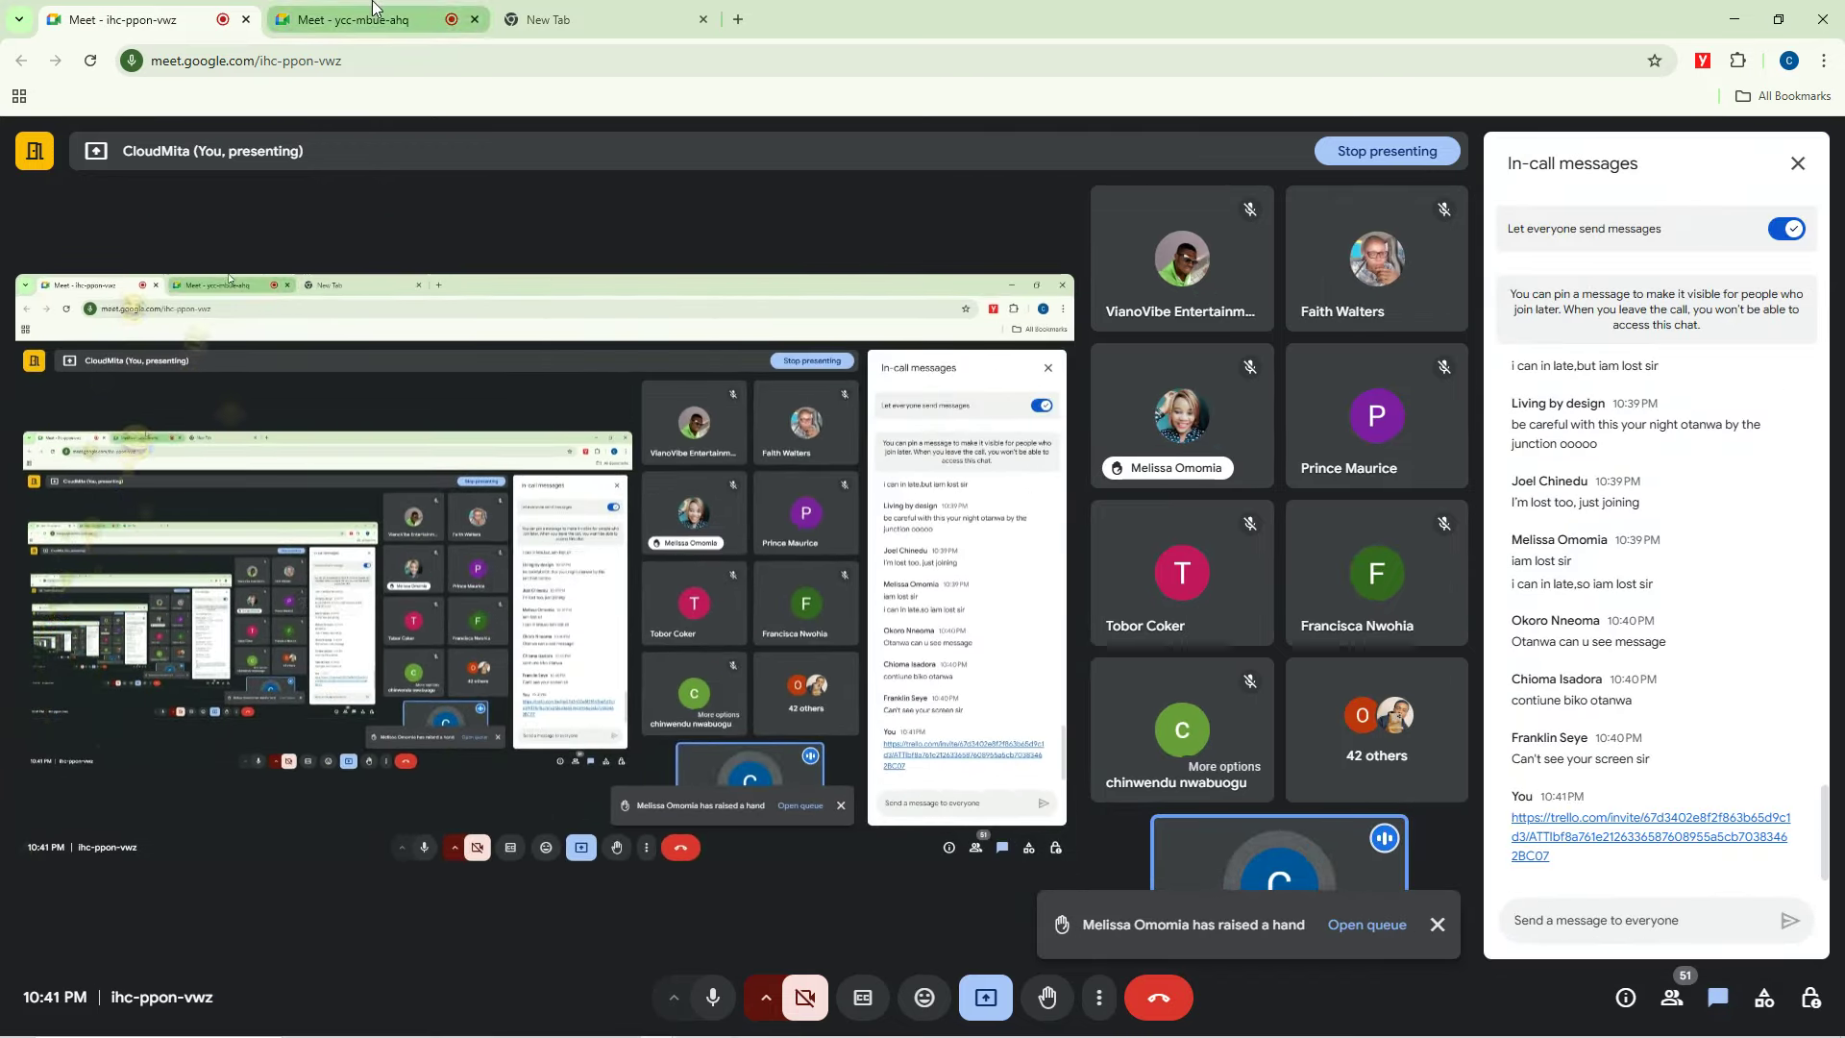
Close the chat in both Google Meet calls and dismiss the raised-hand notification in the first call.
click(373, 11)
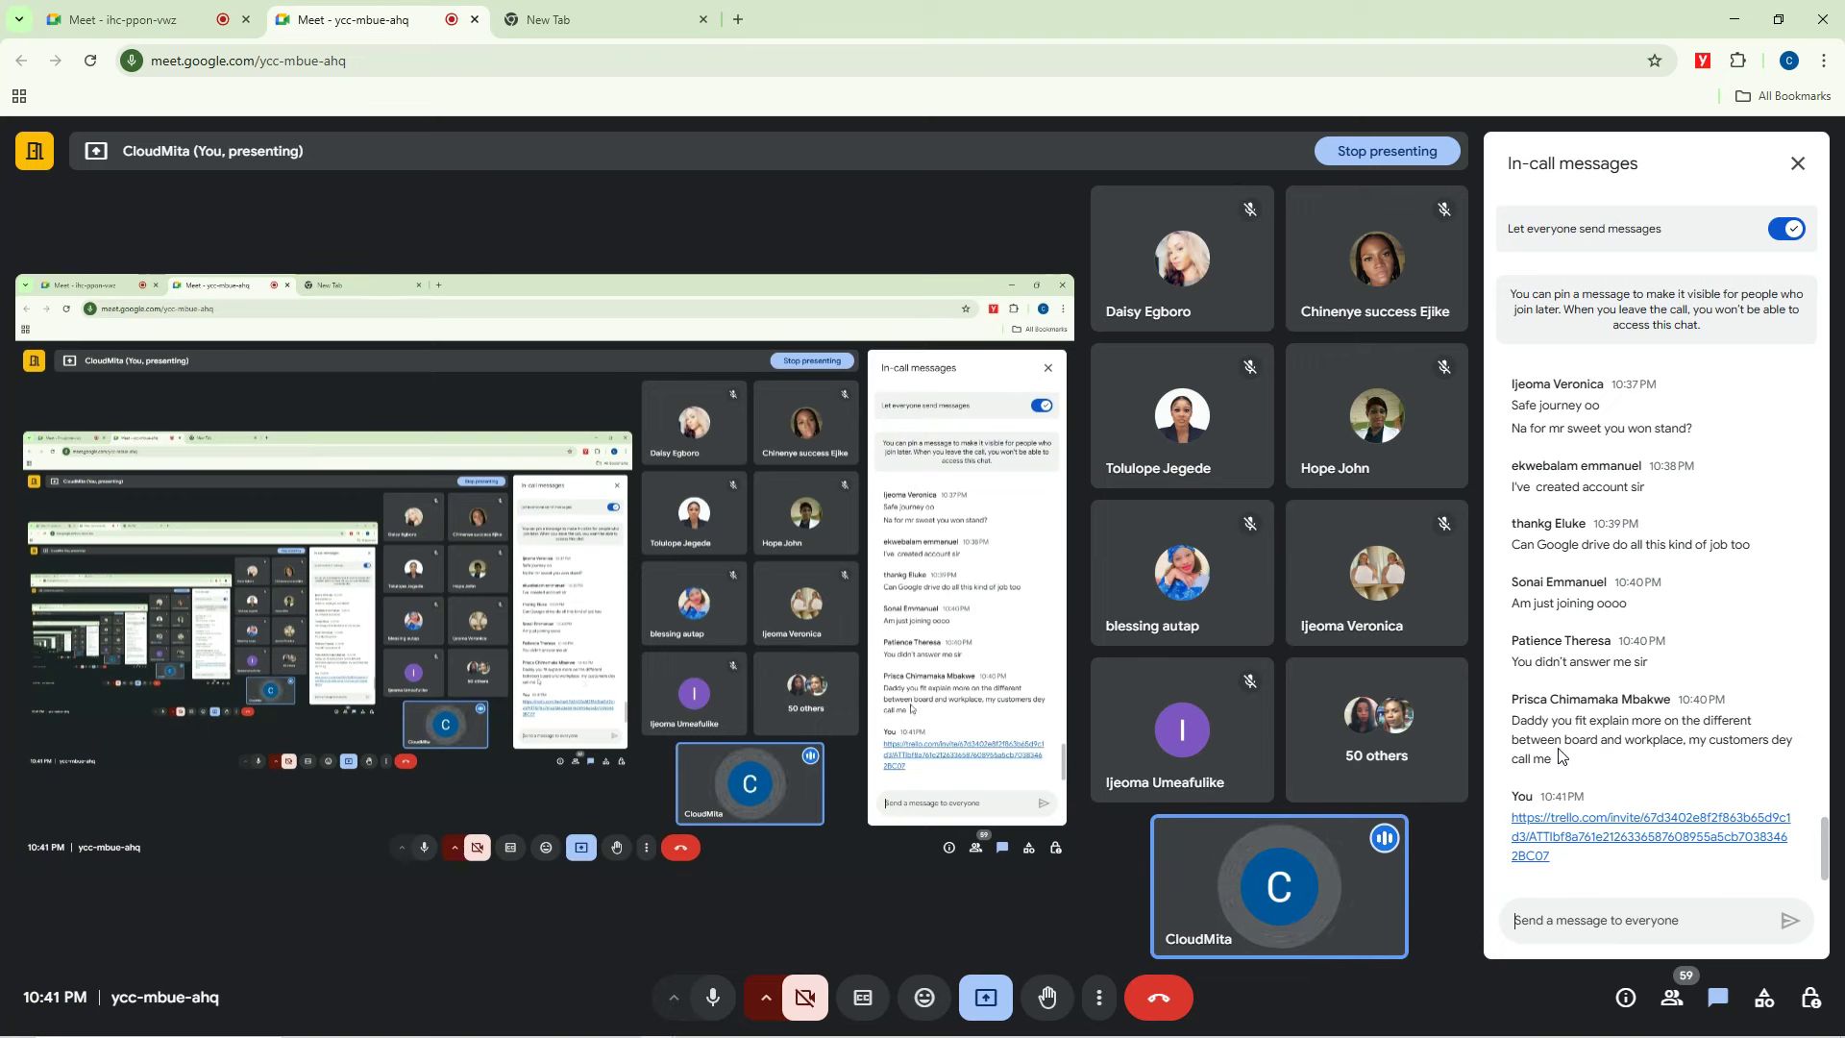
click(1798, 163)
click(125, 19)
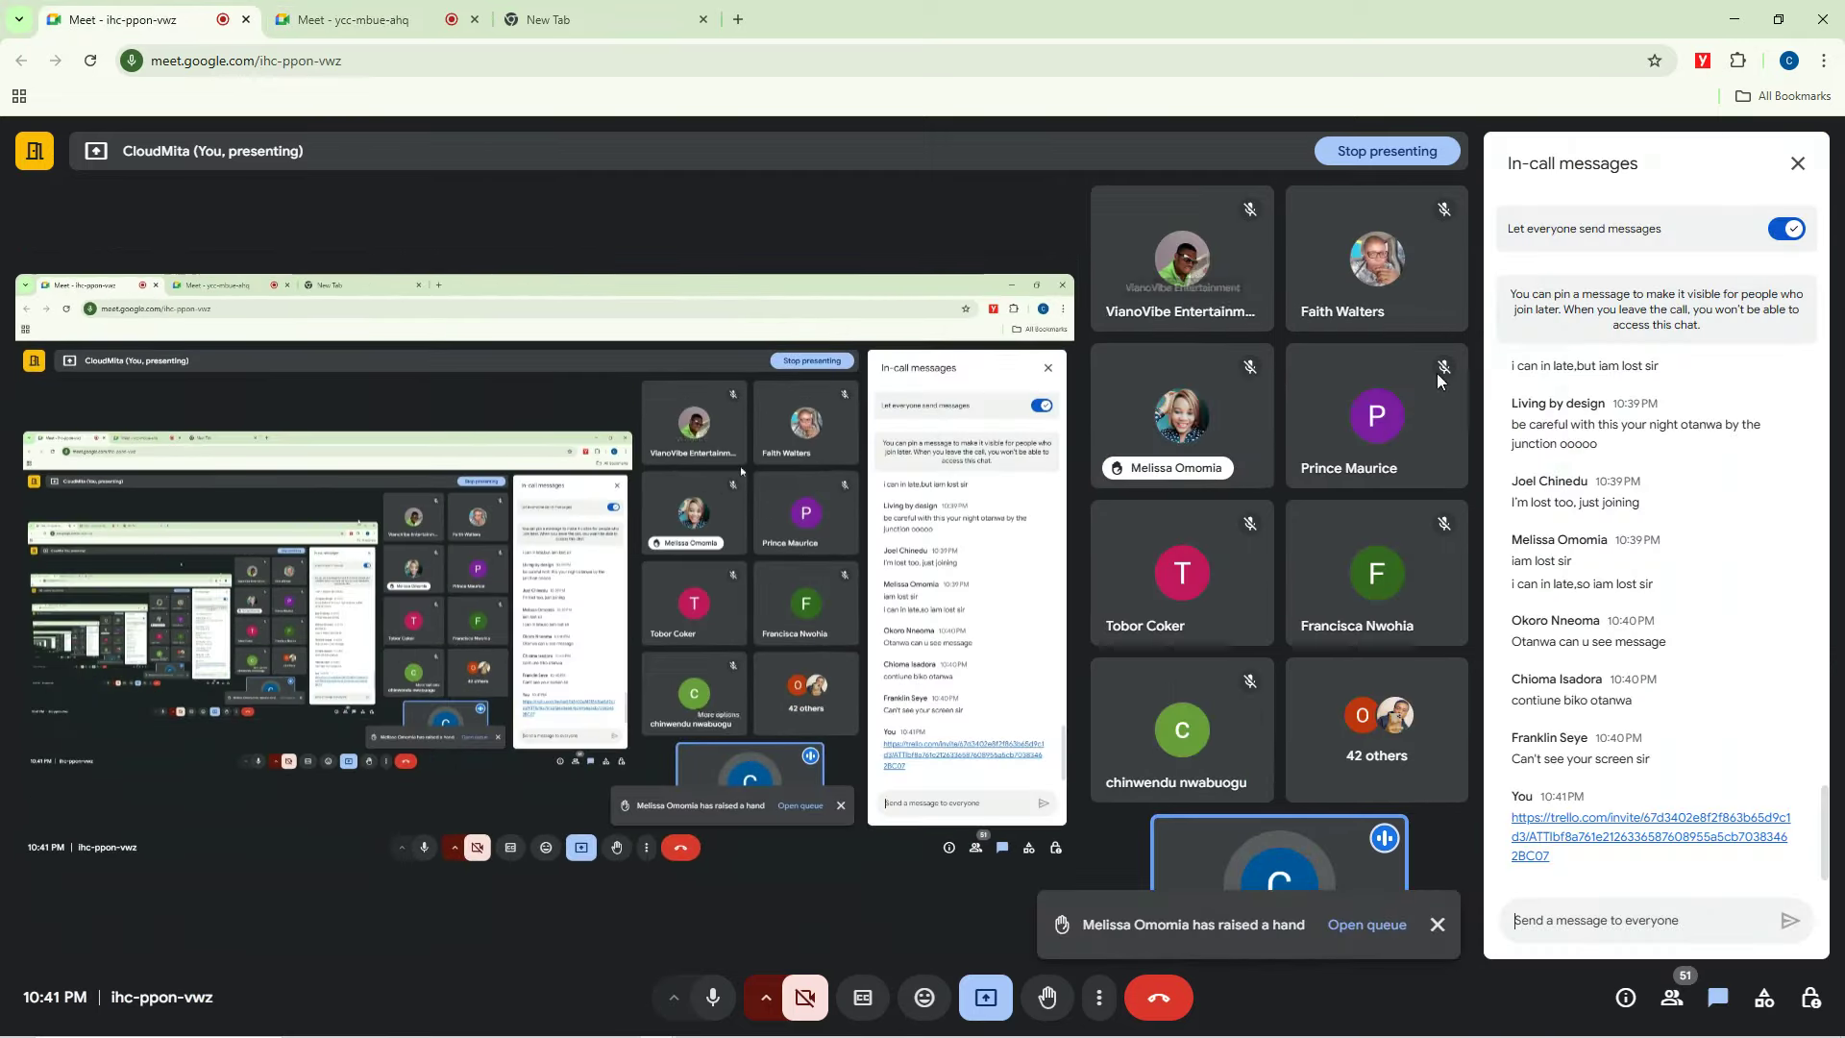
click(1799, 163)
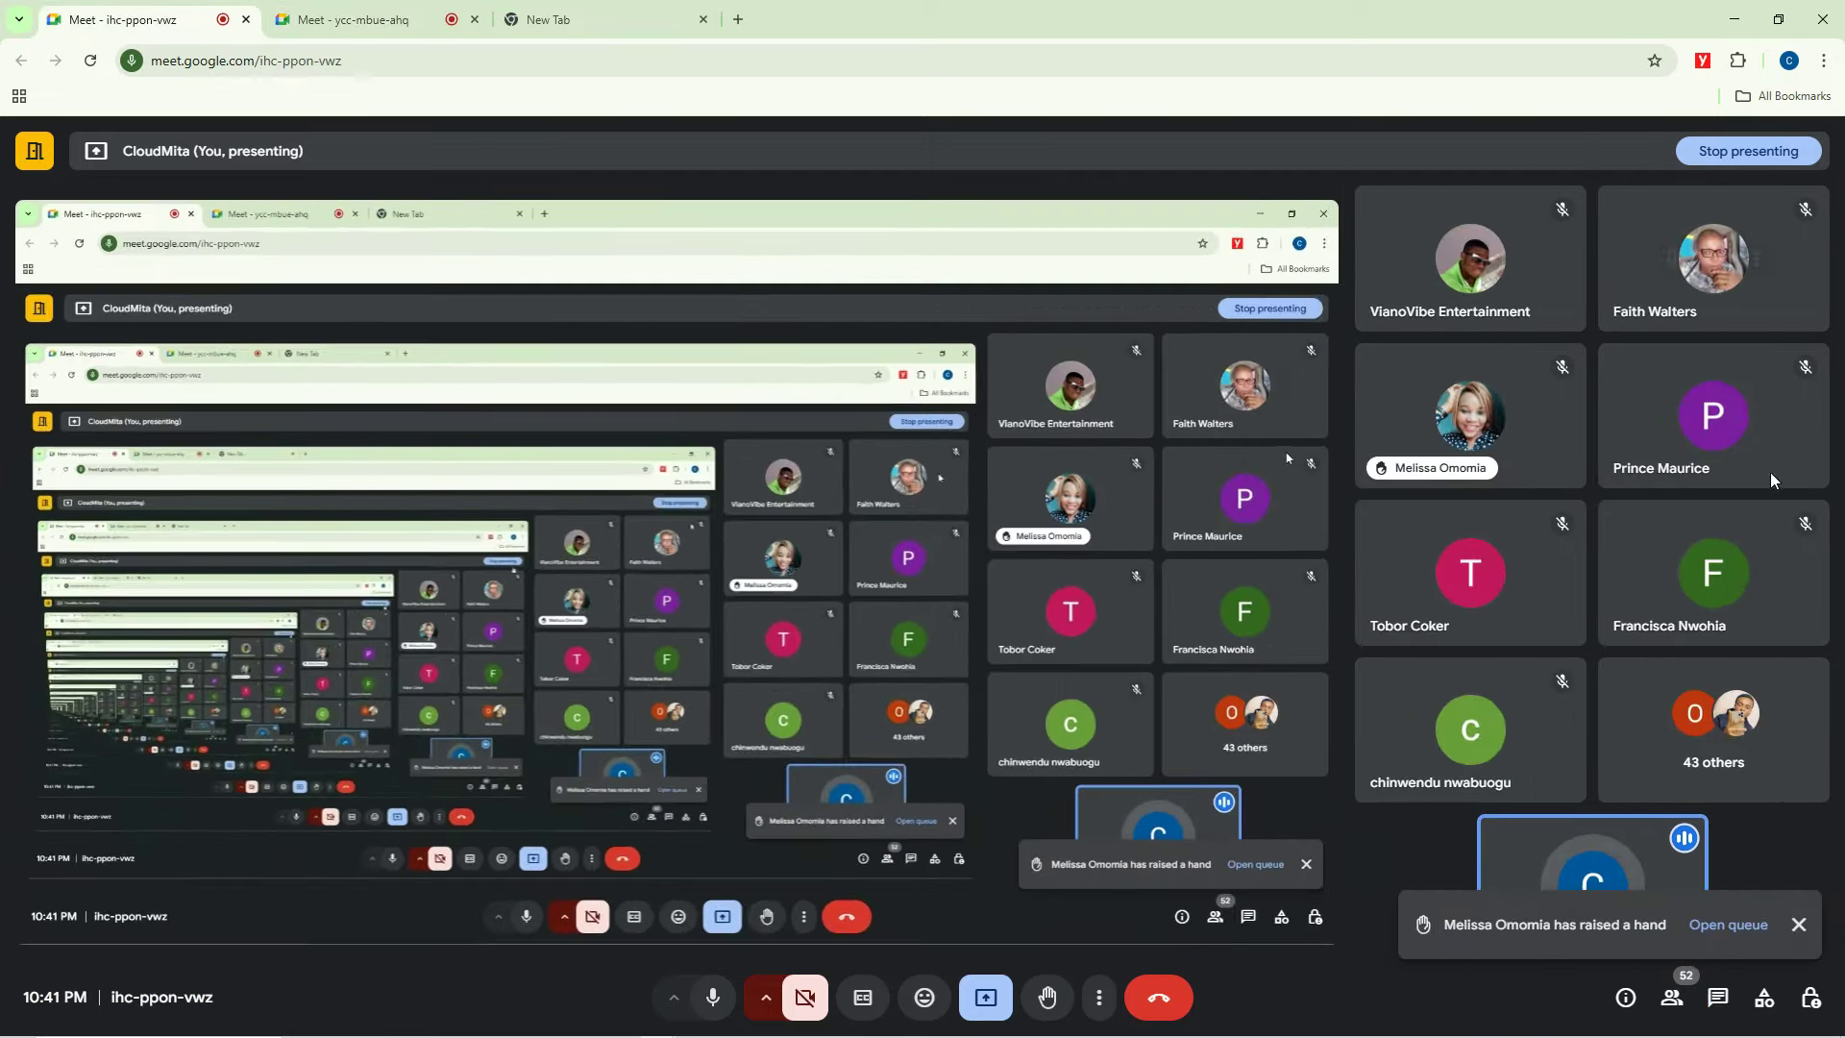
click(1799, 926)
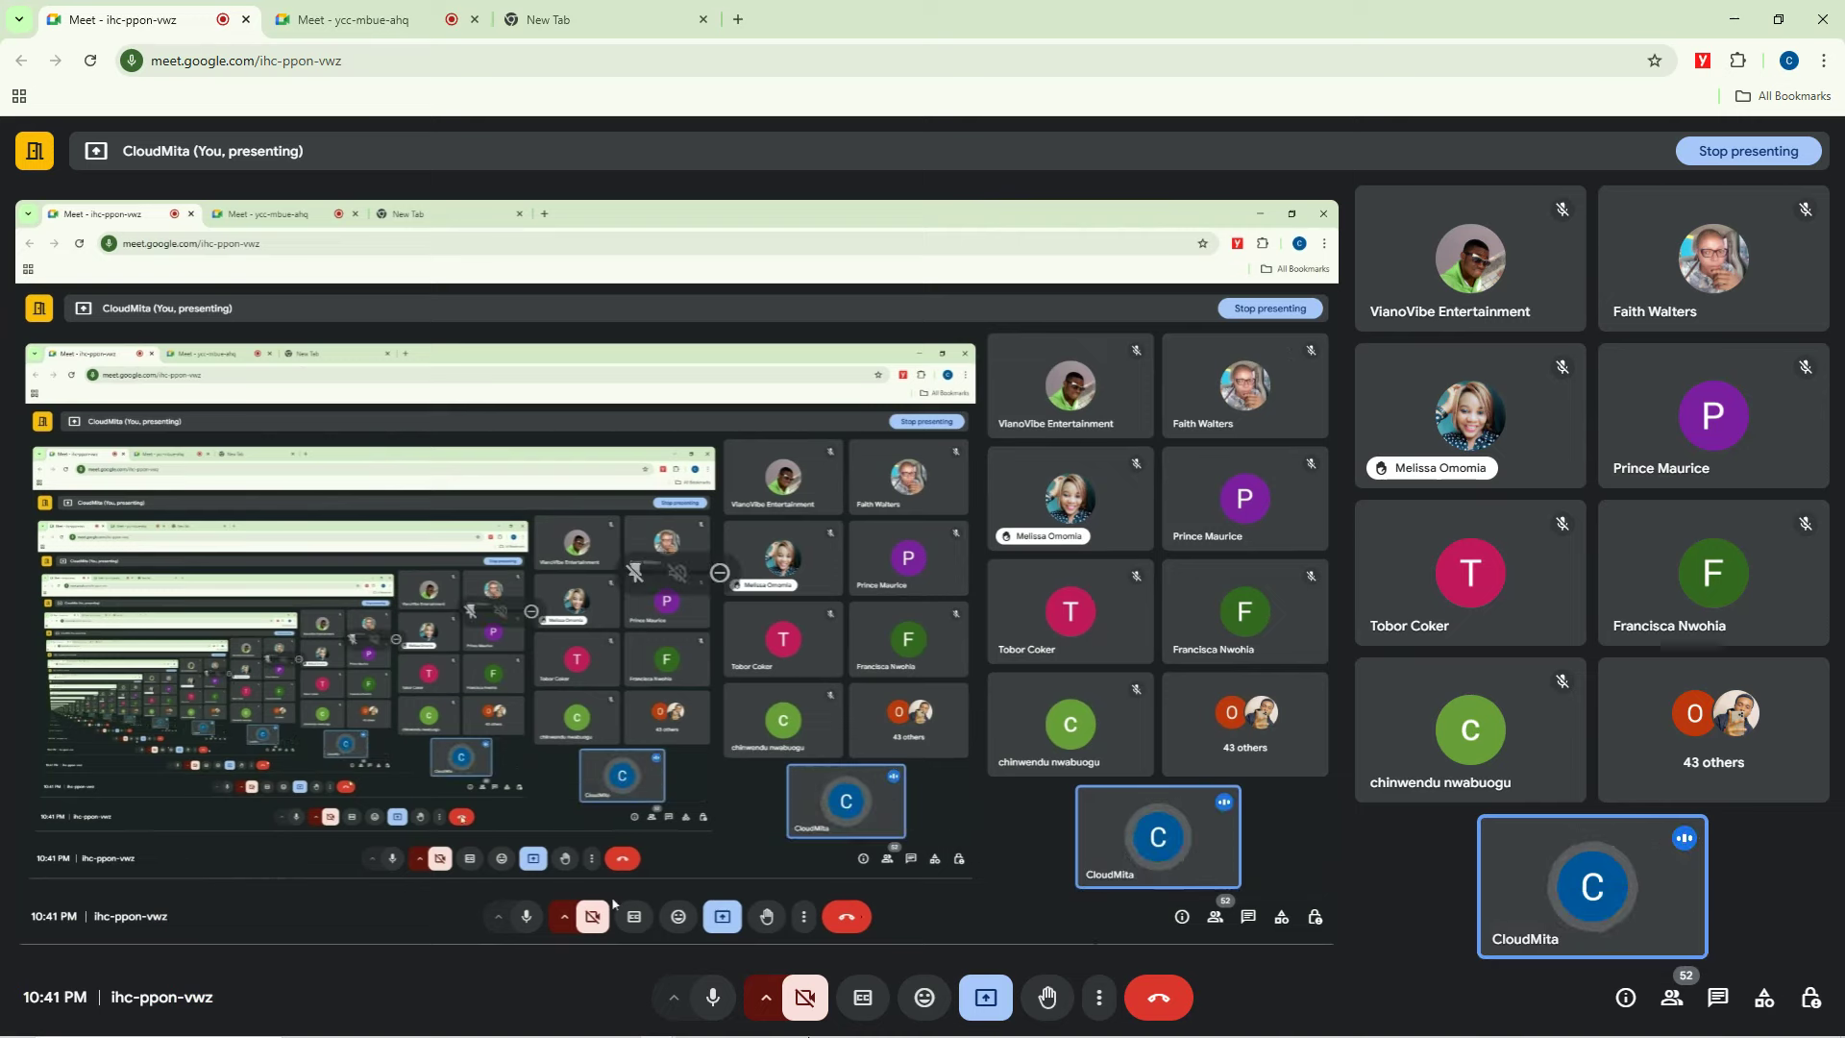
Return to Trello, close the workspace invitation dialog, and reload the workspace page.
mouse_move(694, 1024)
click(596, 937)
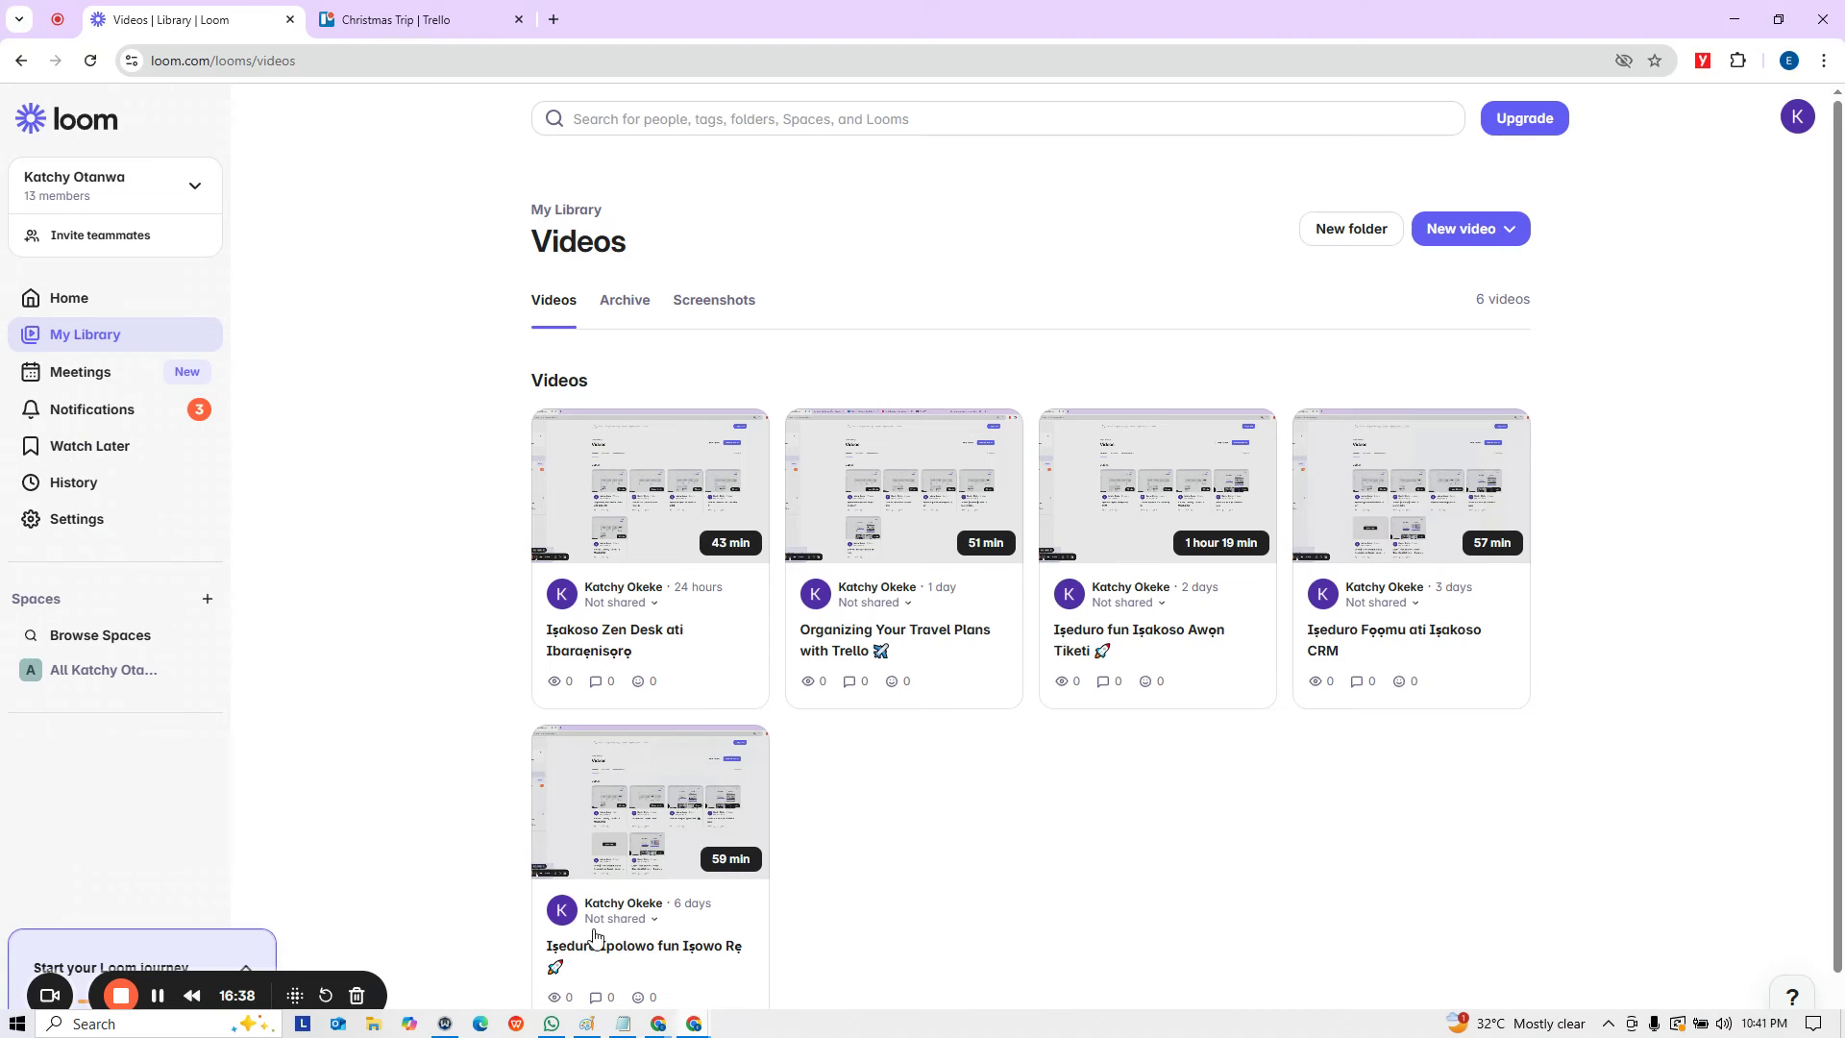
click(422, 19)
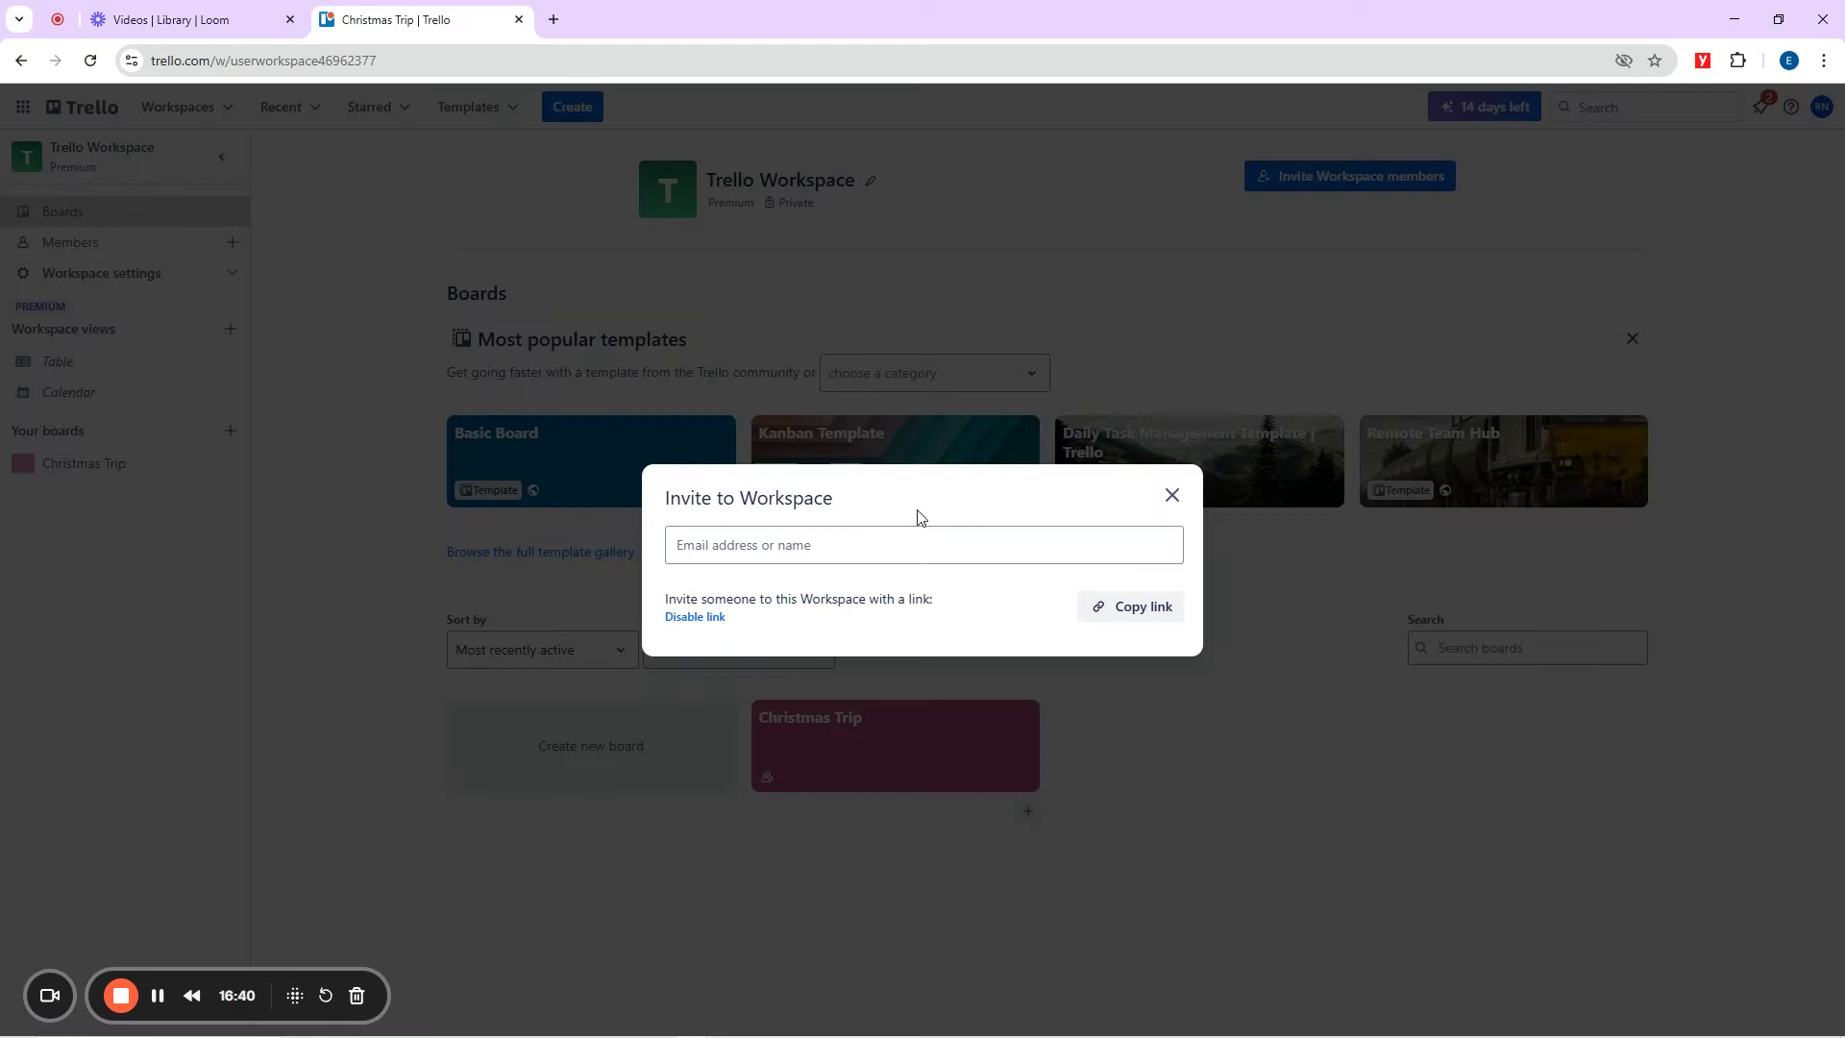
click(1171, 496)
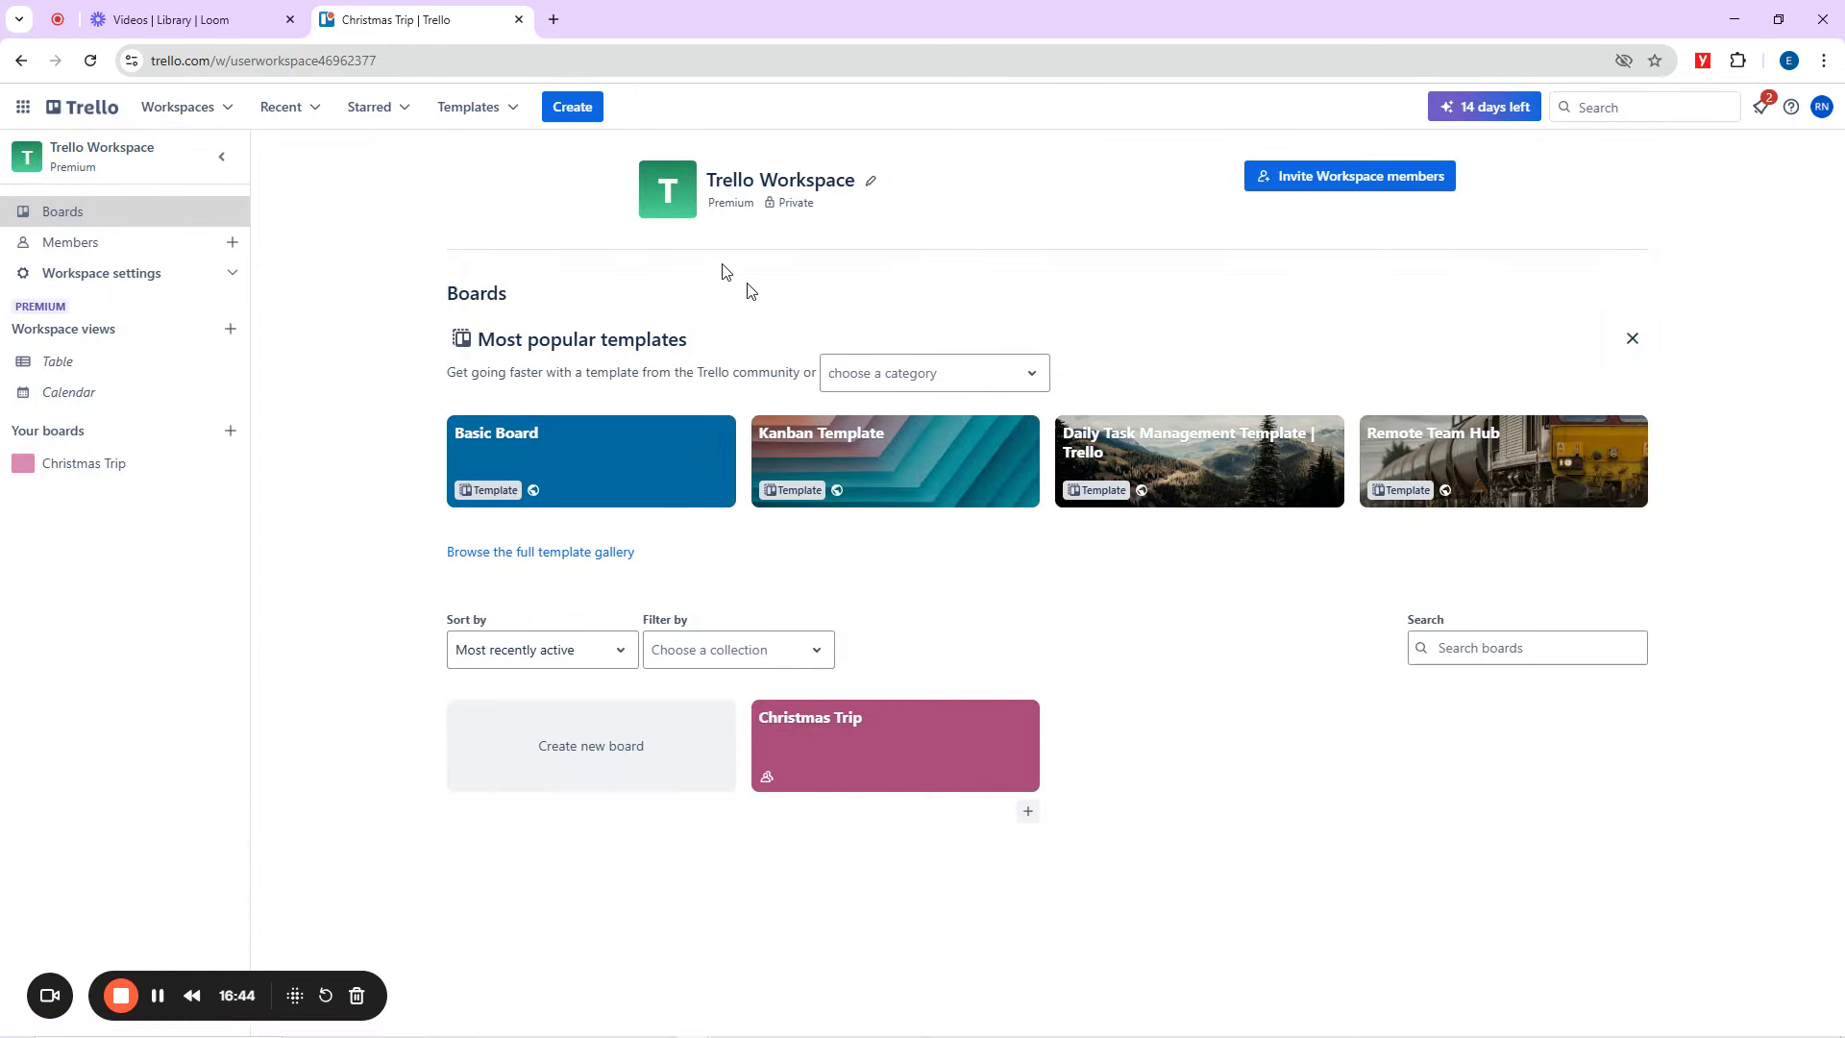
click(90, 61)
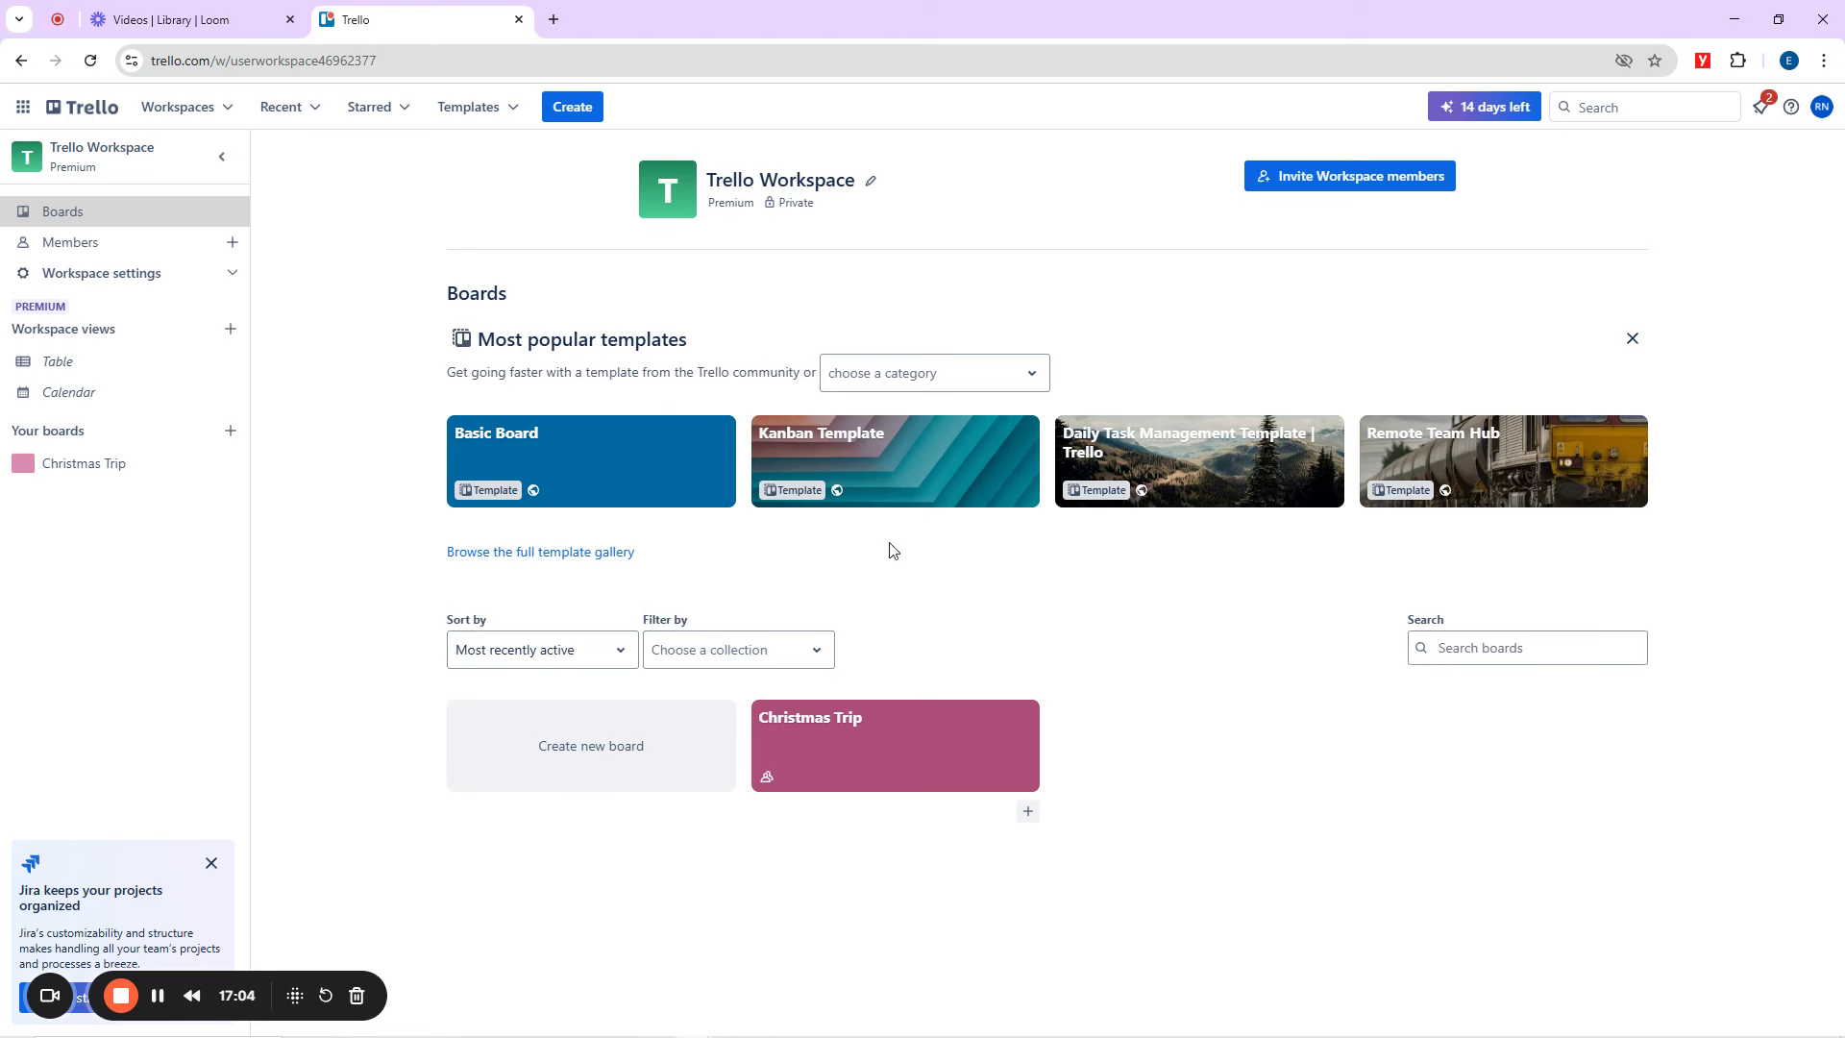
Browse the suggested board templates for the Education, Small business, Engineering-IT and Human Resources categories.
drag(481, 342, 704, 341)
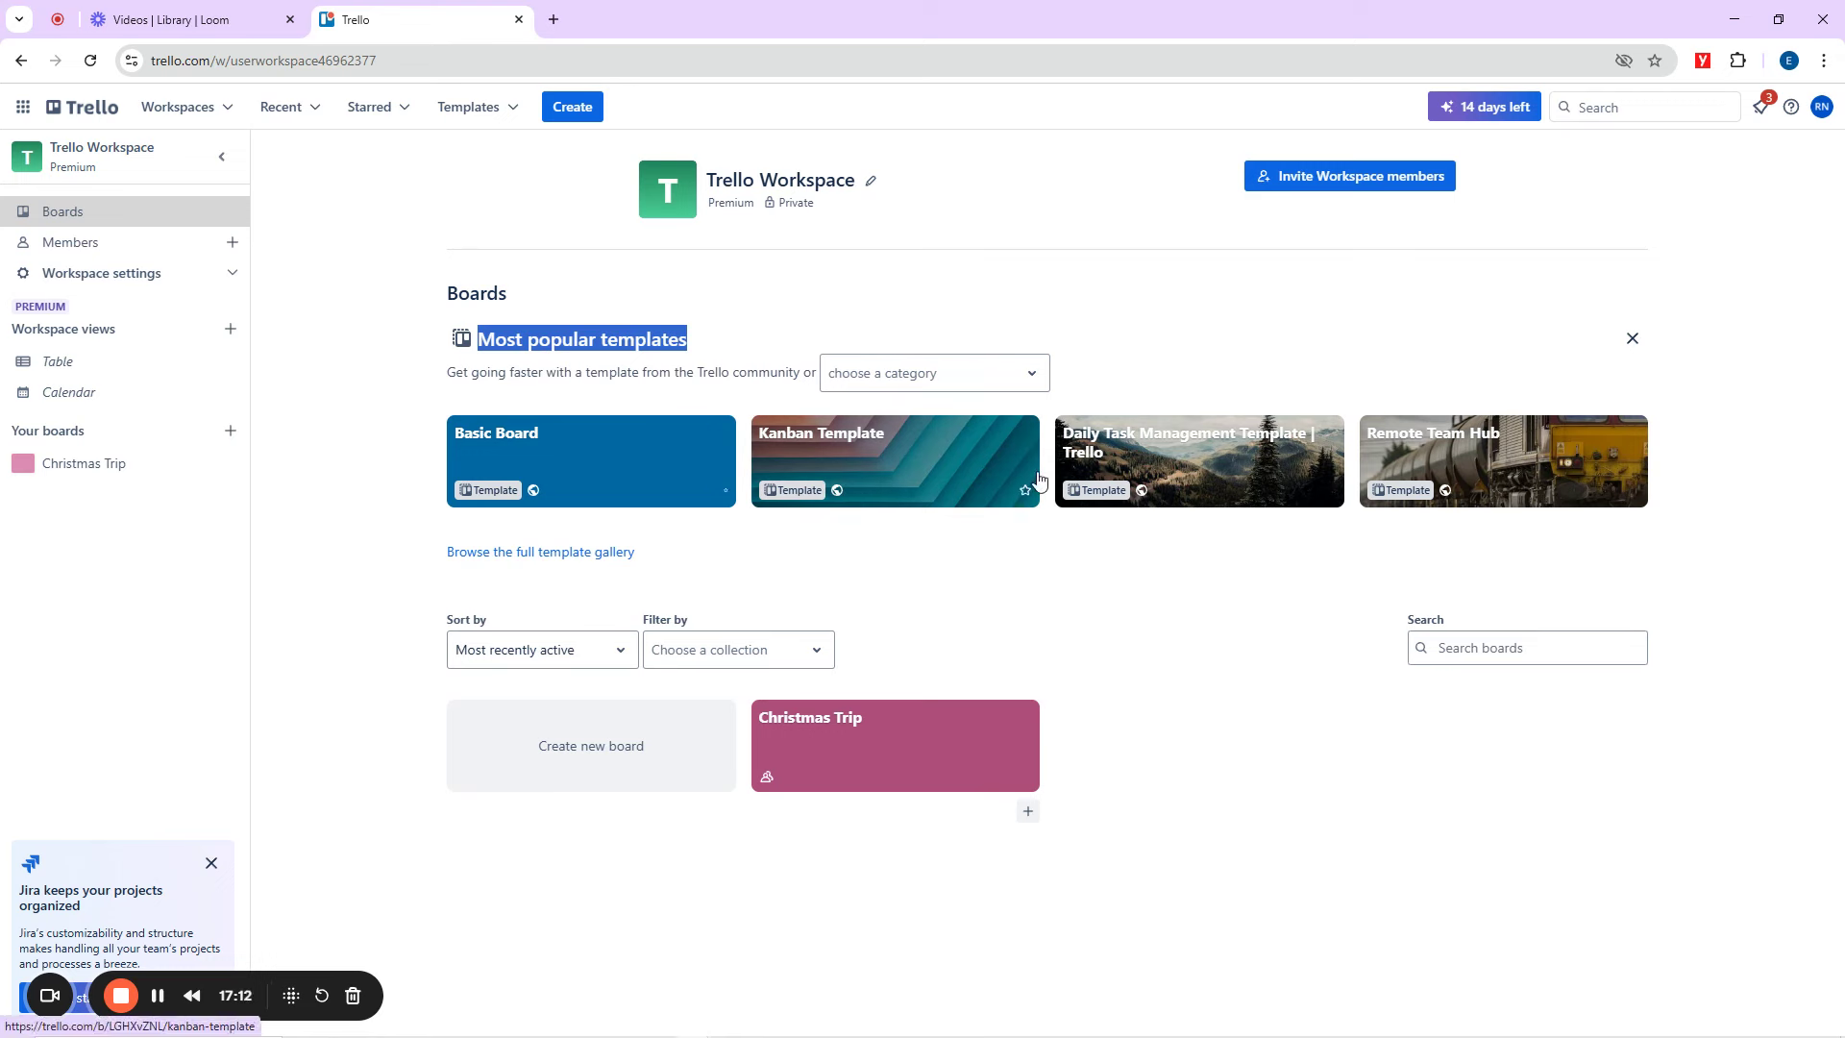
click(1014, 375)
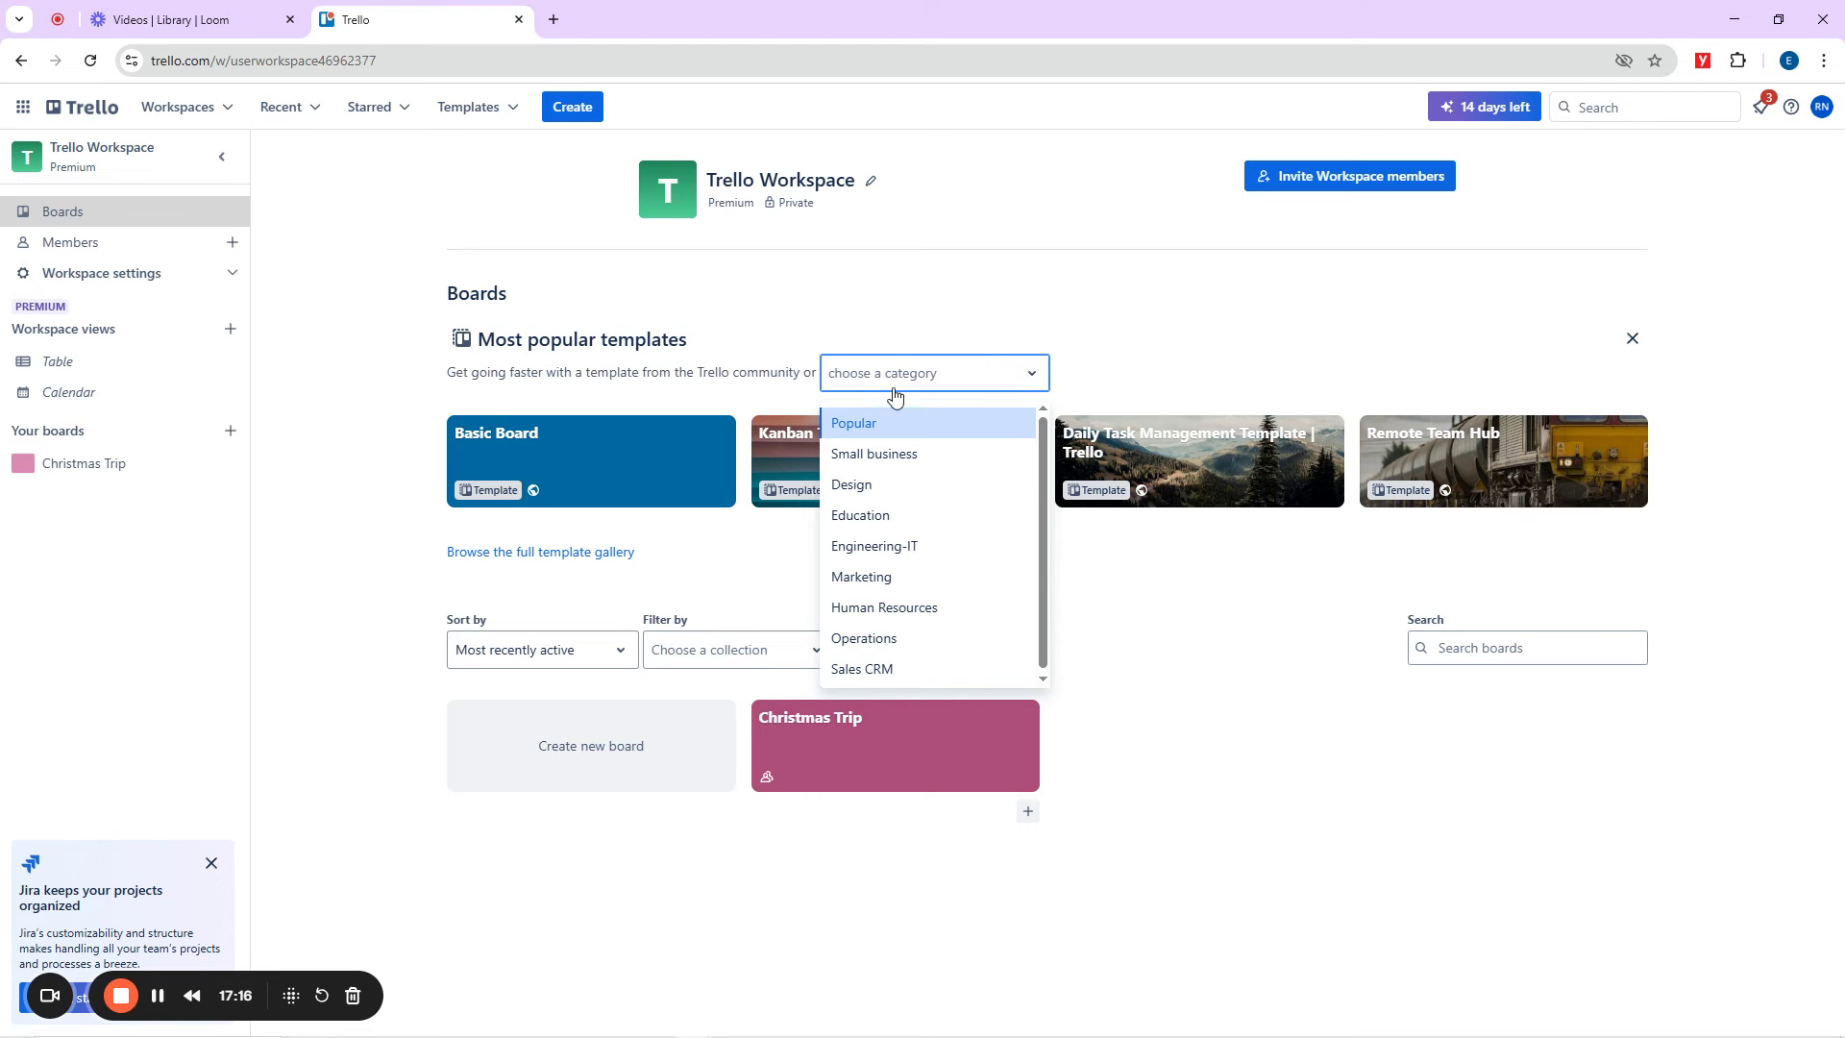
click(866, 520)
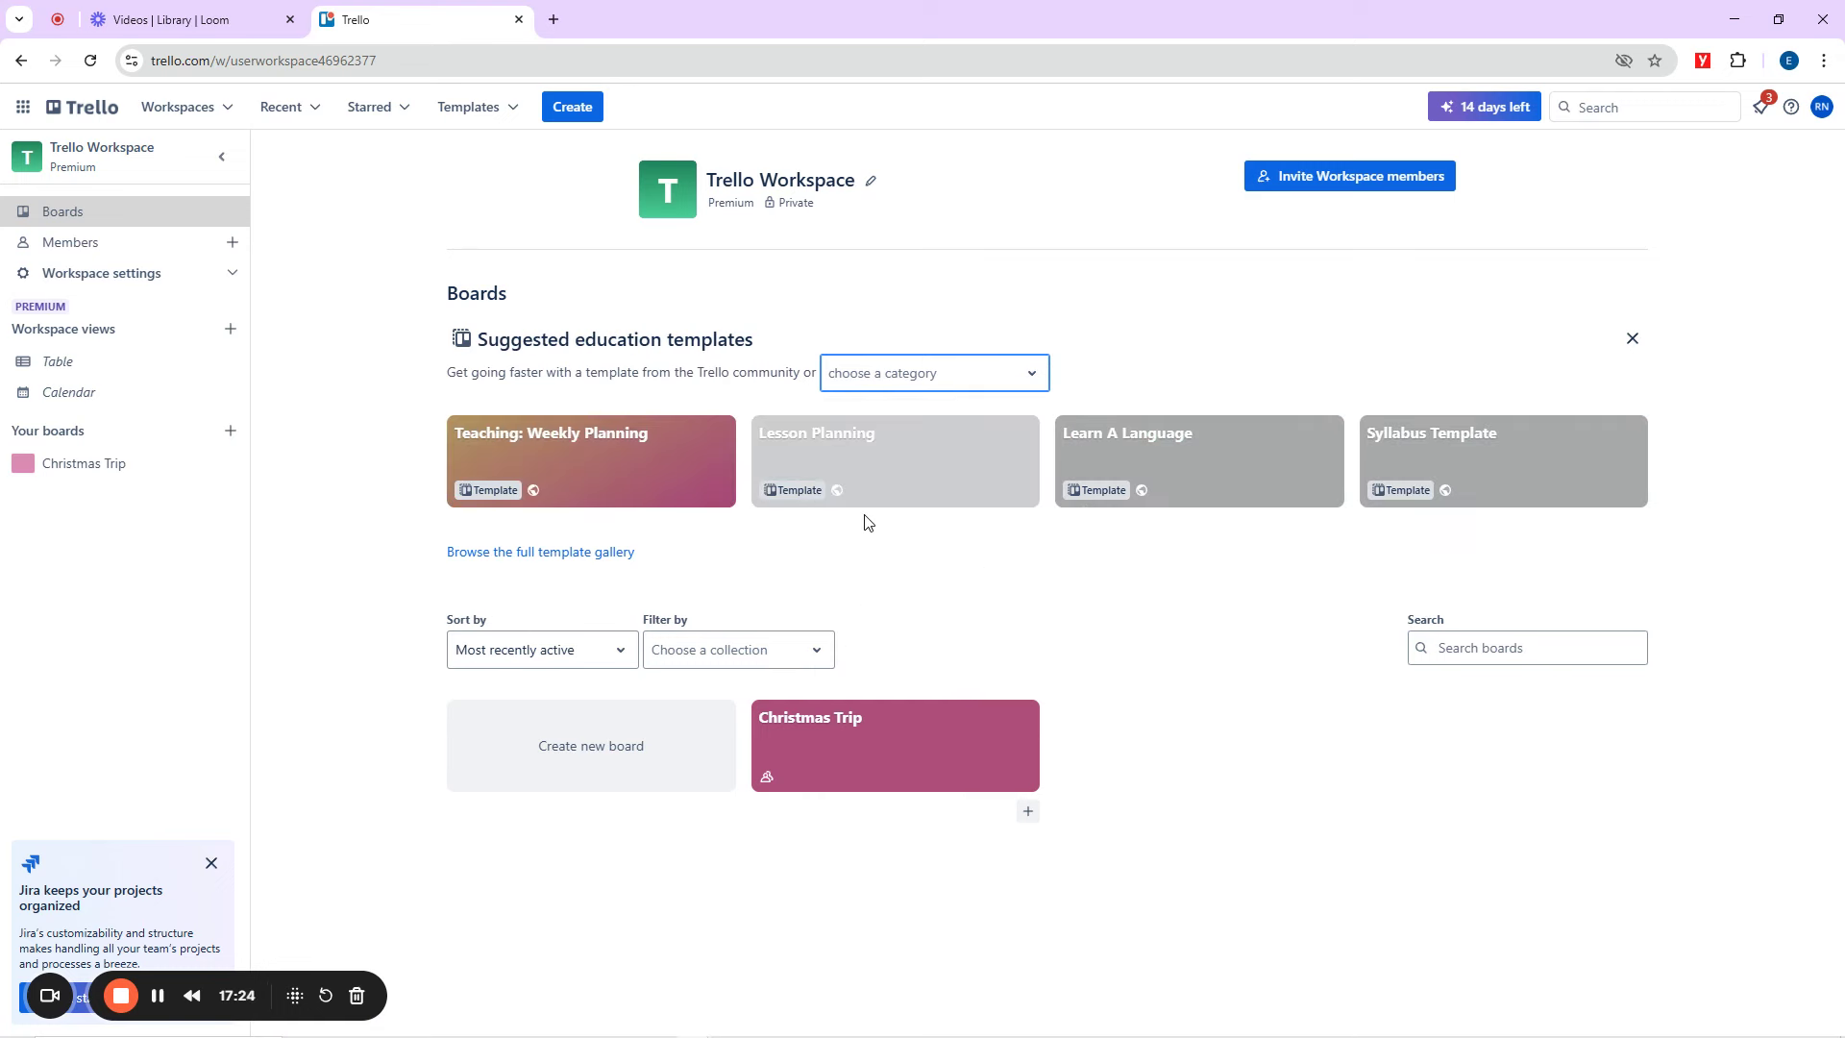
click(1017, 381)
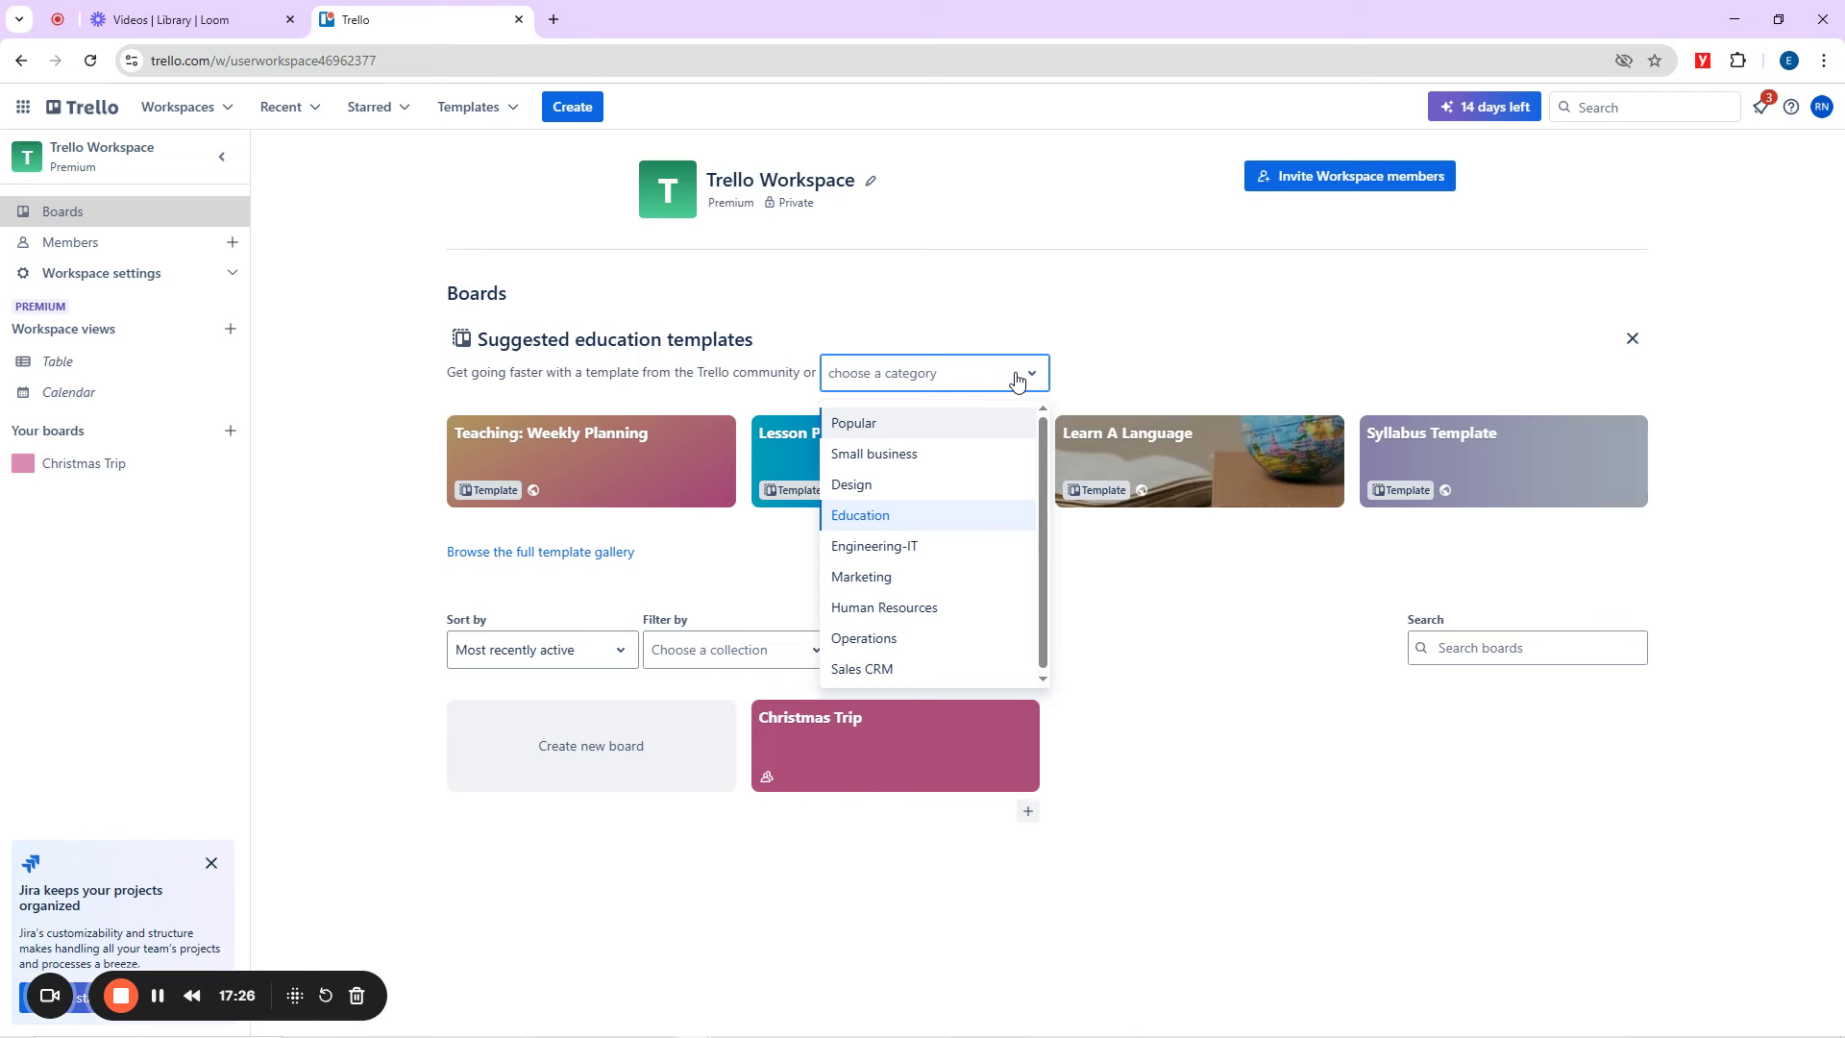
click(861, 460)
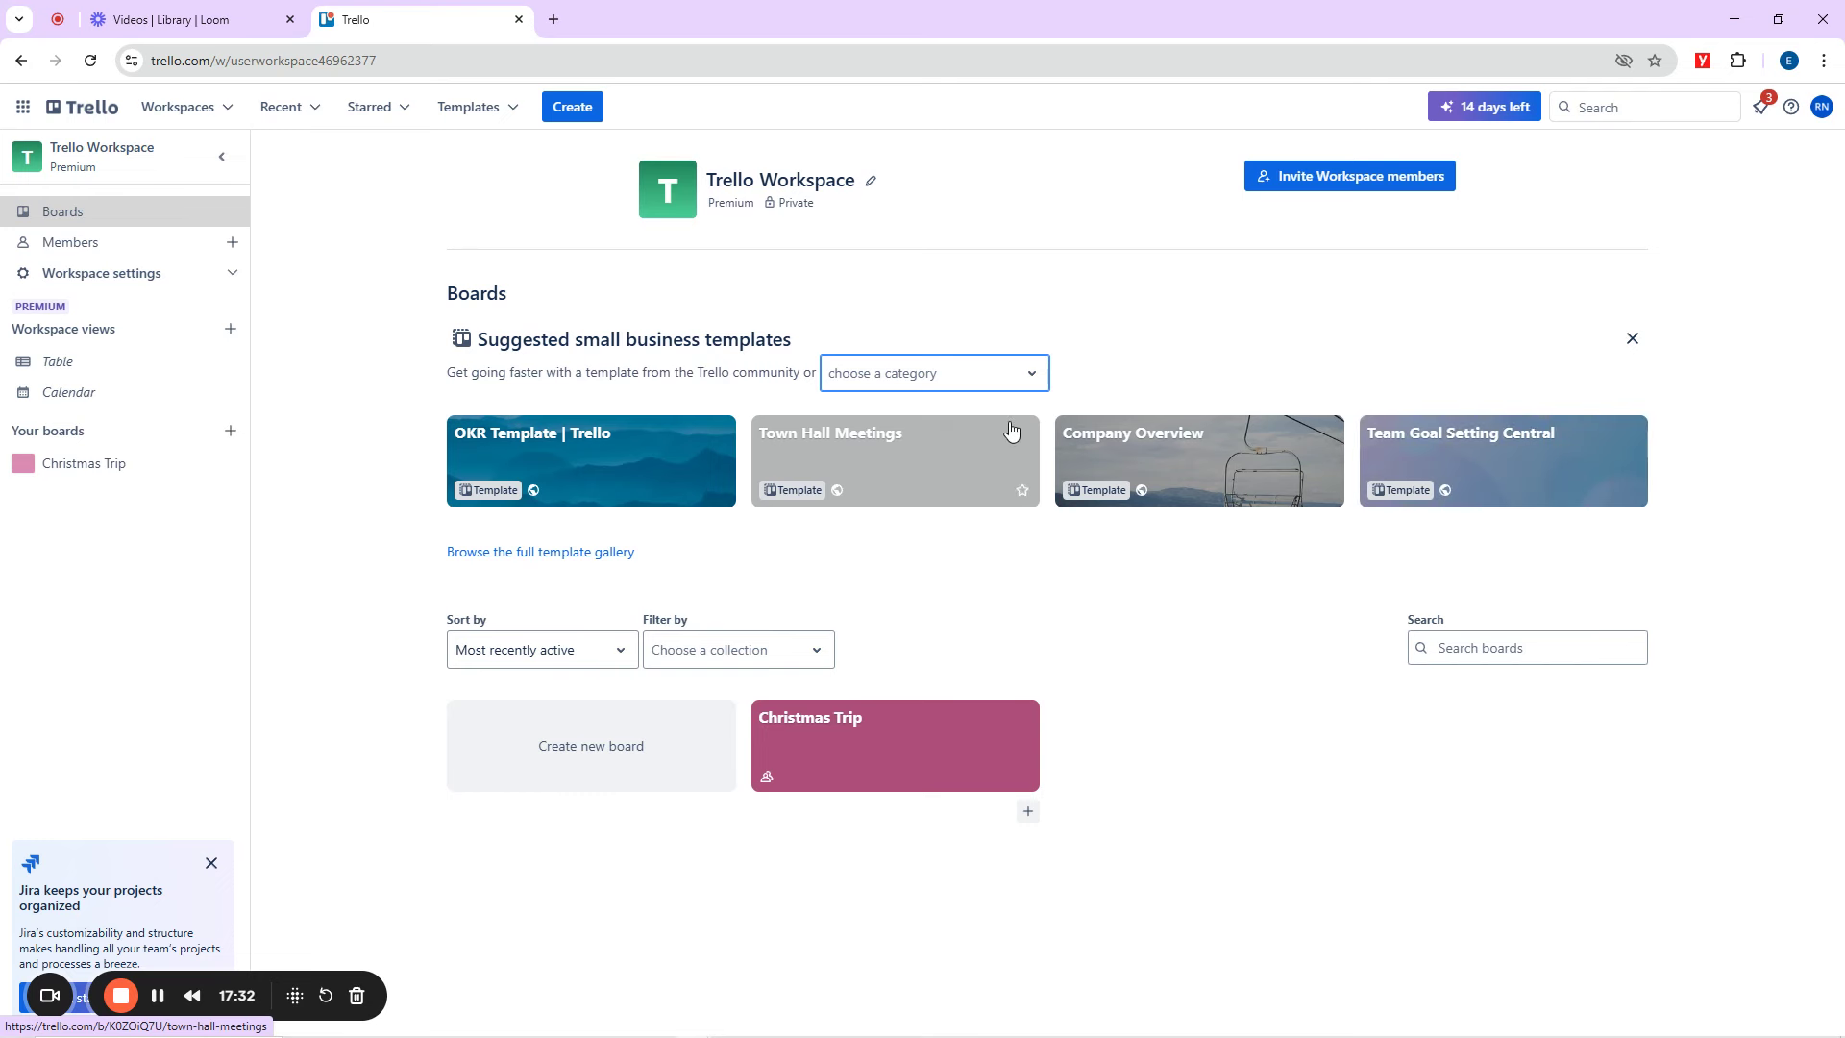
click(1011, 373)
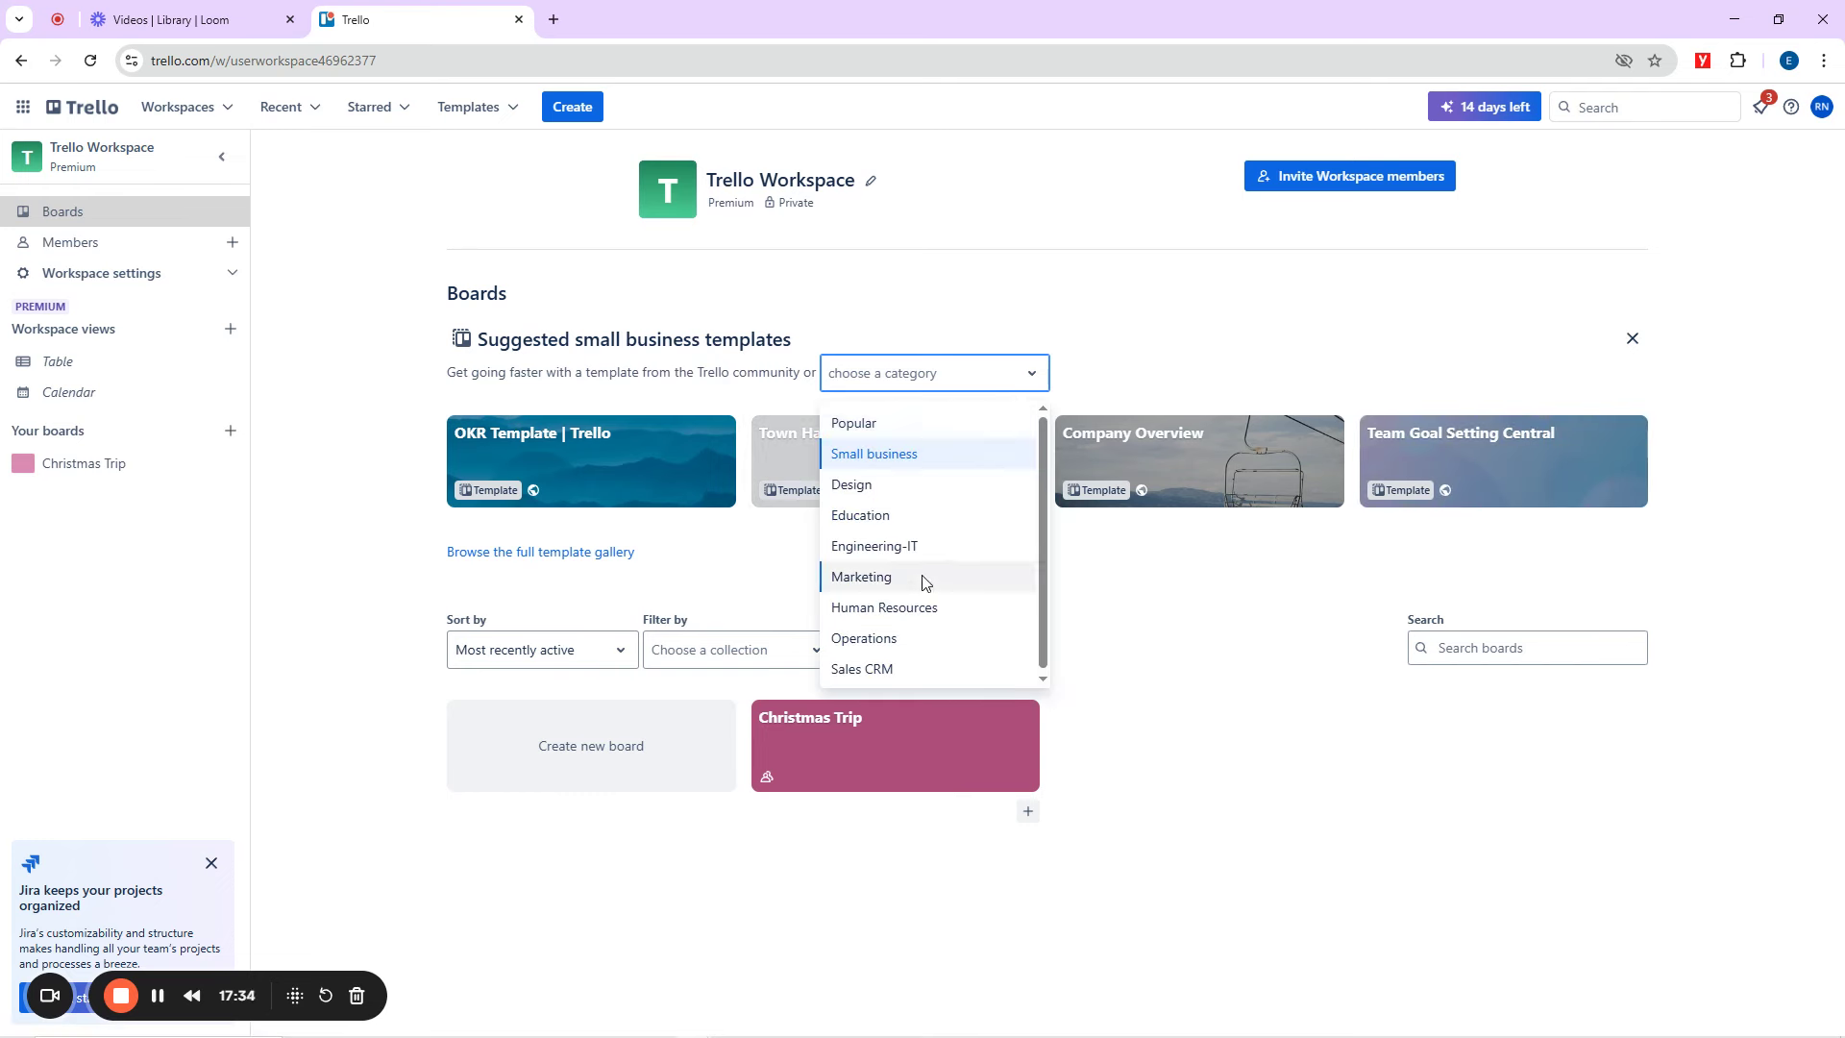
click(905, 550)
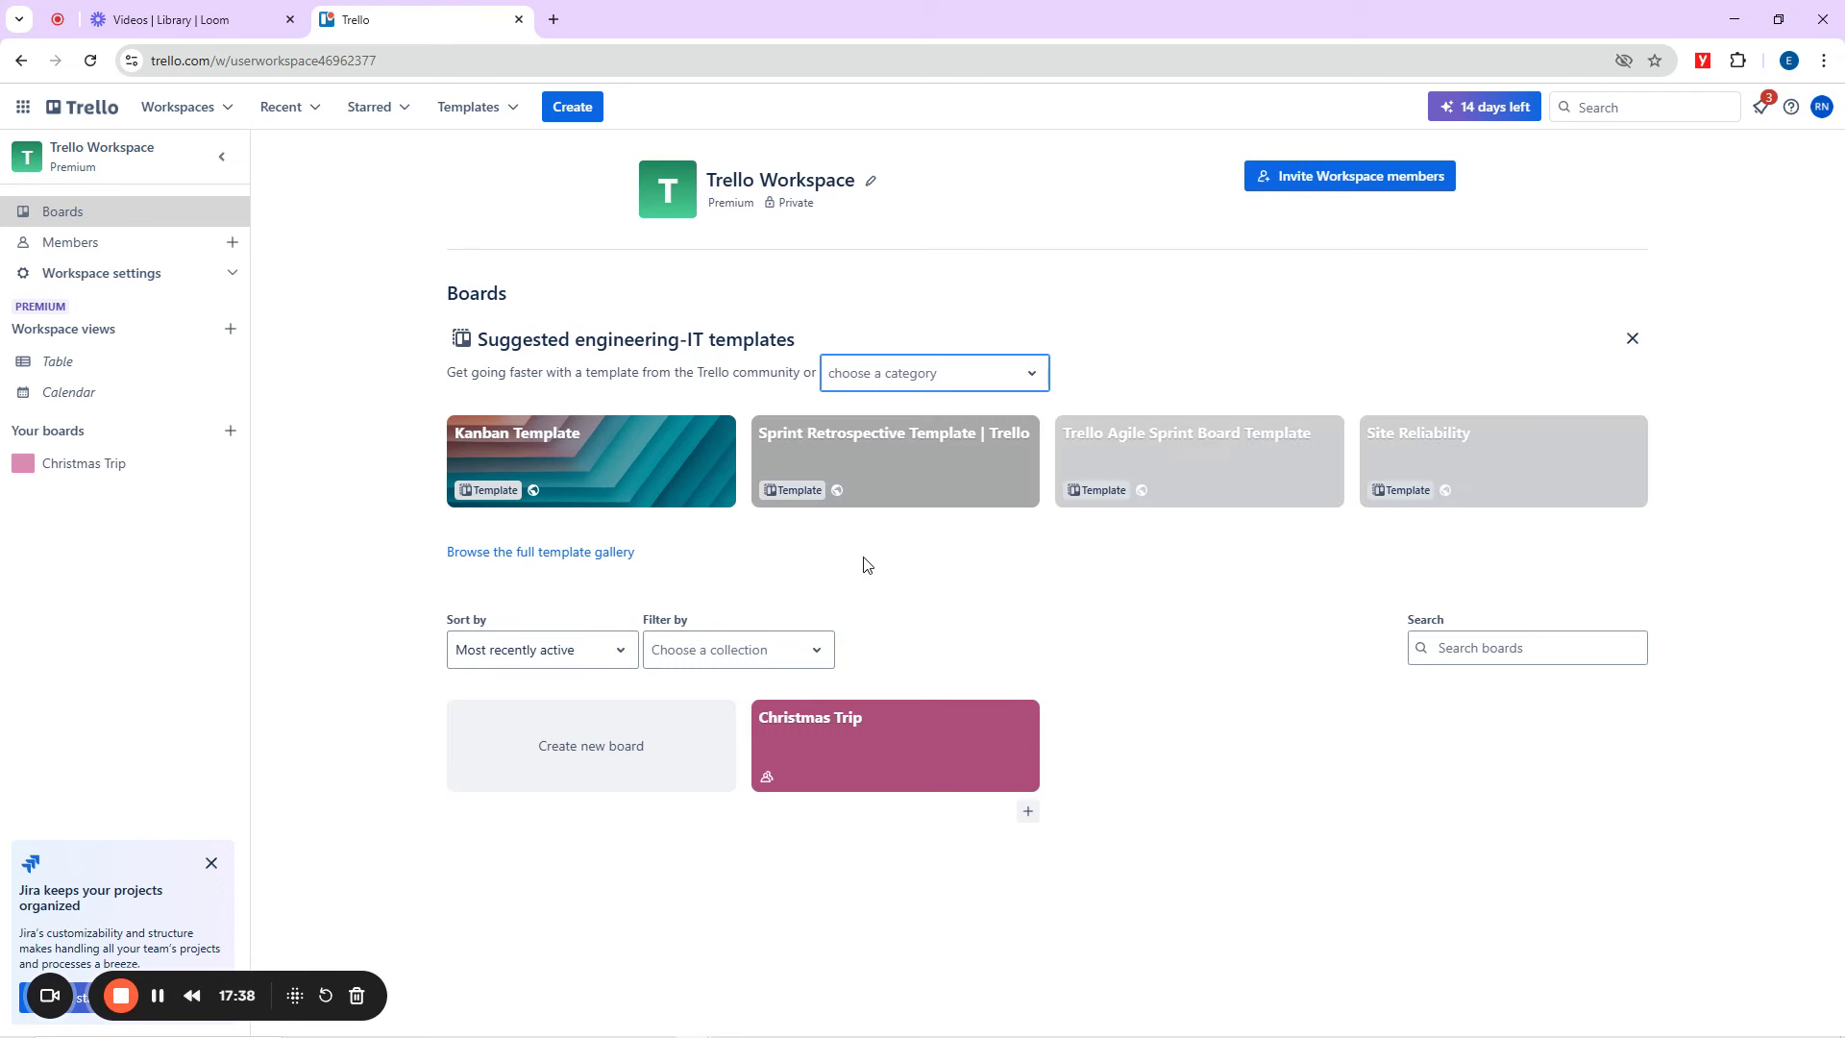
click(988, 373)
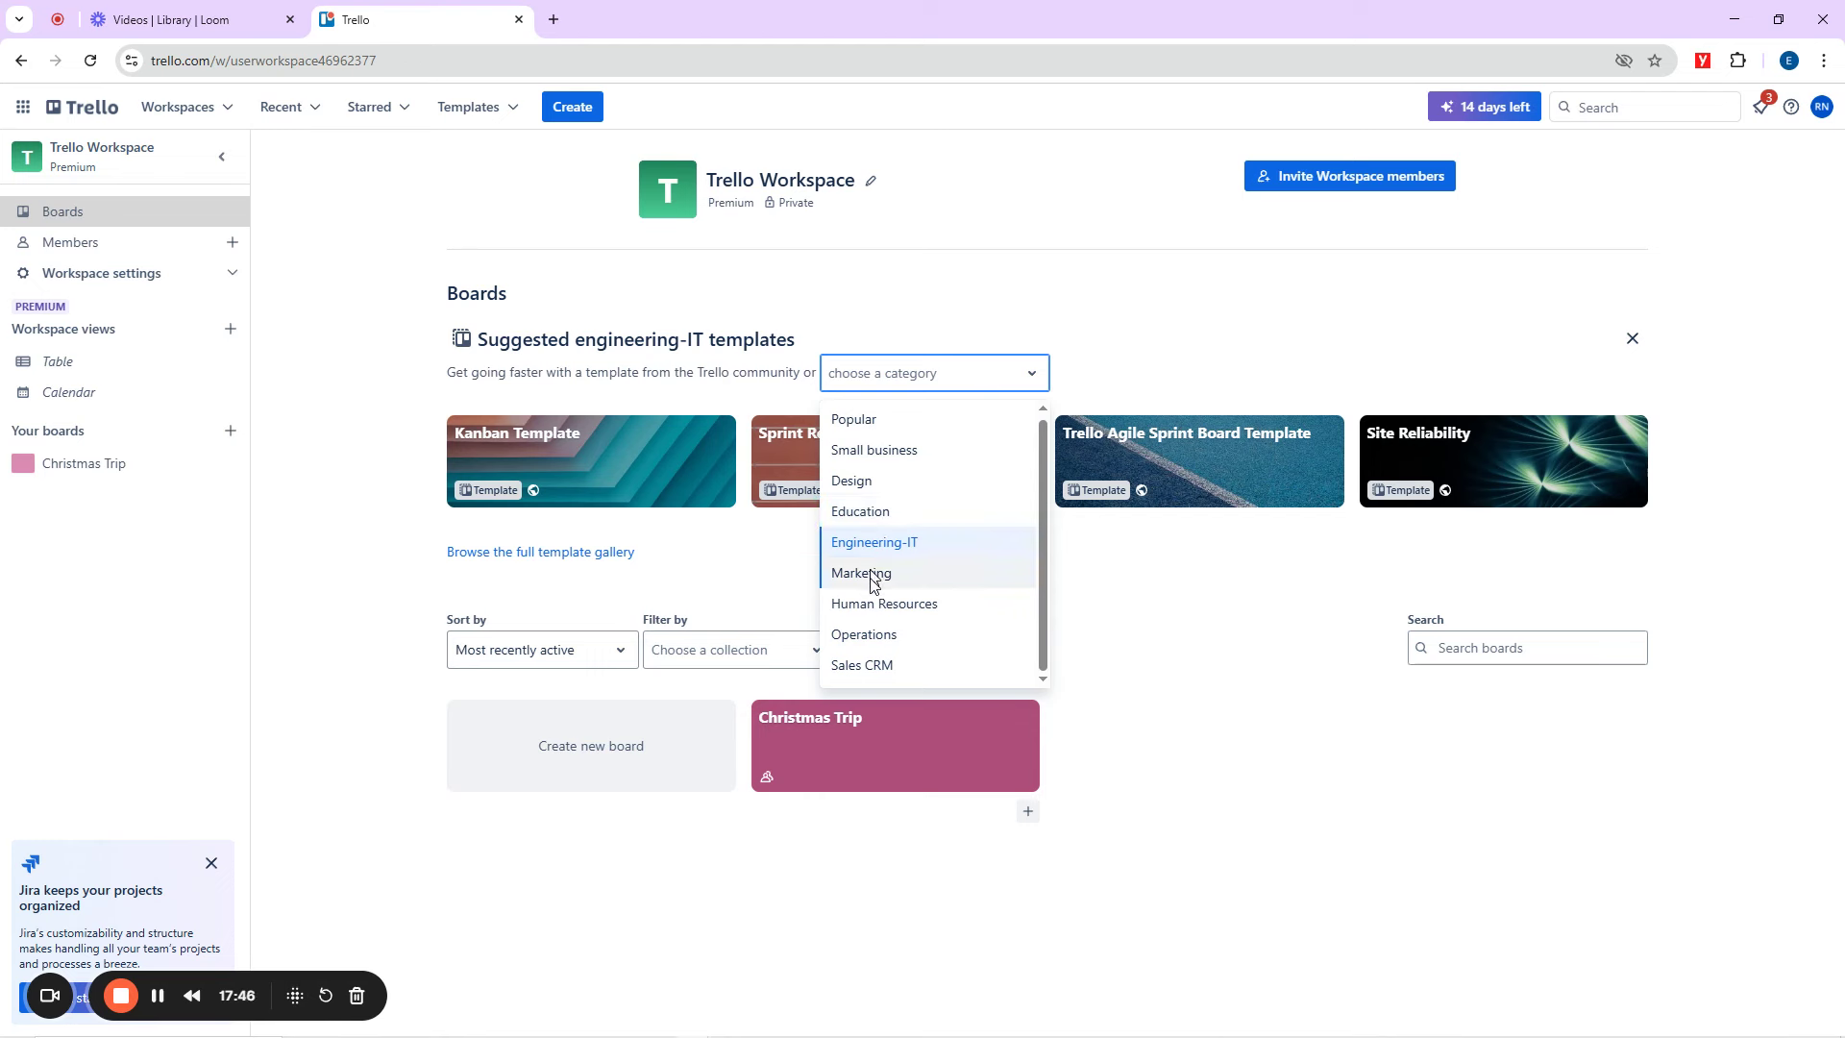
click(877, 604)
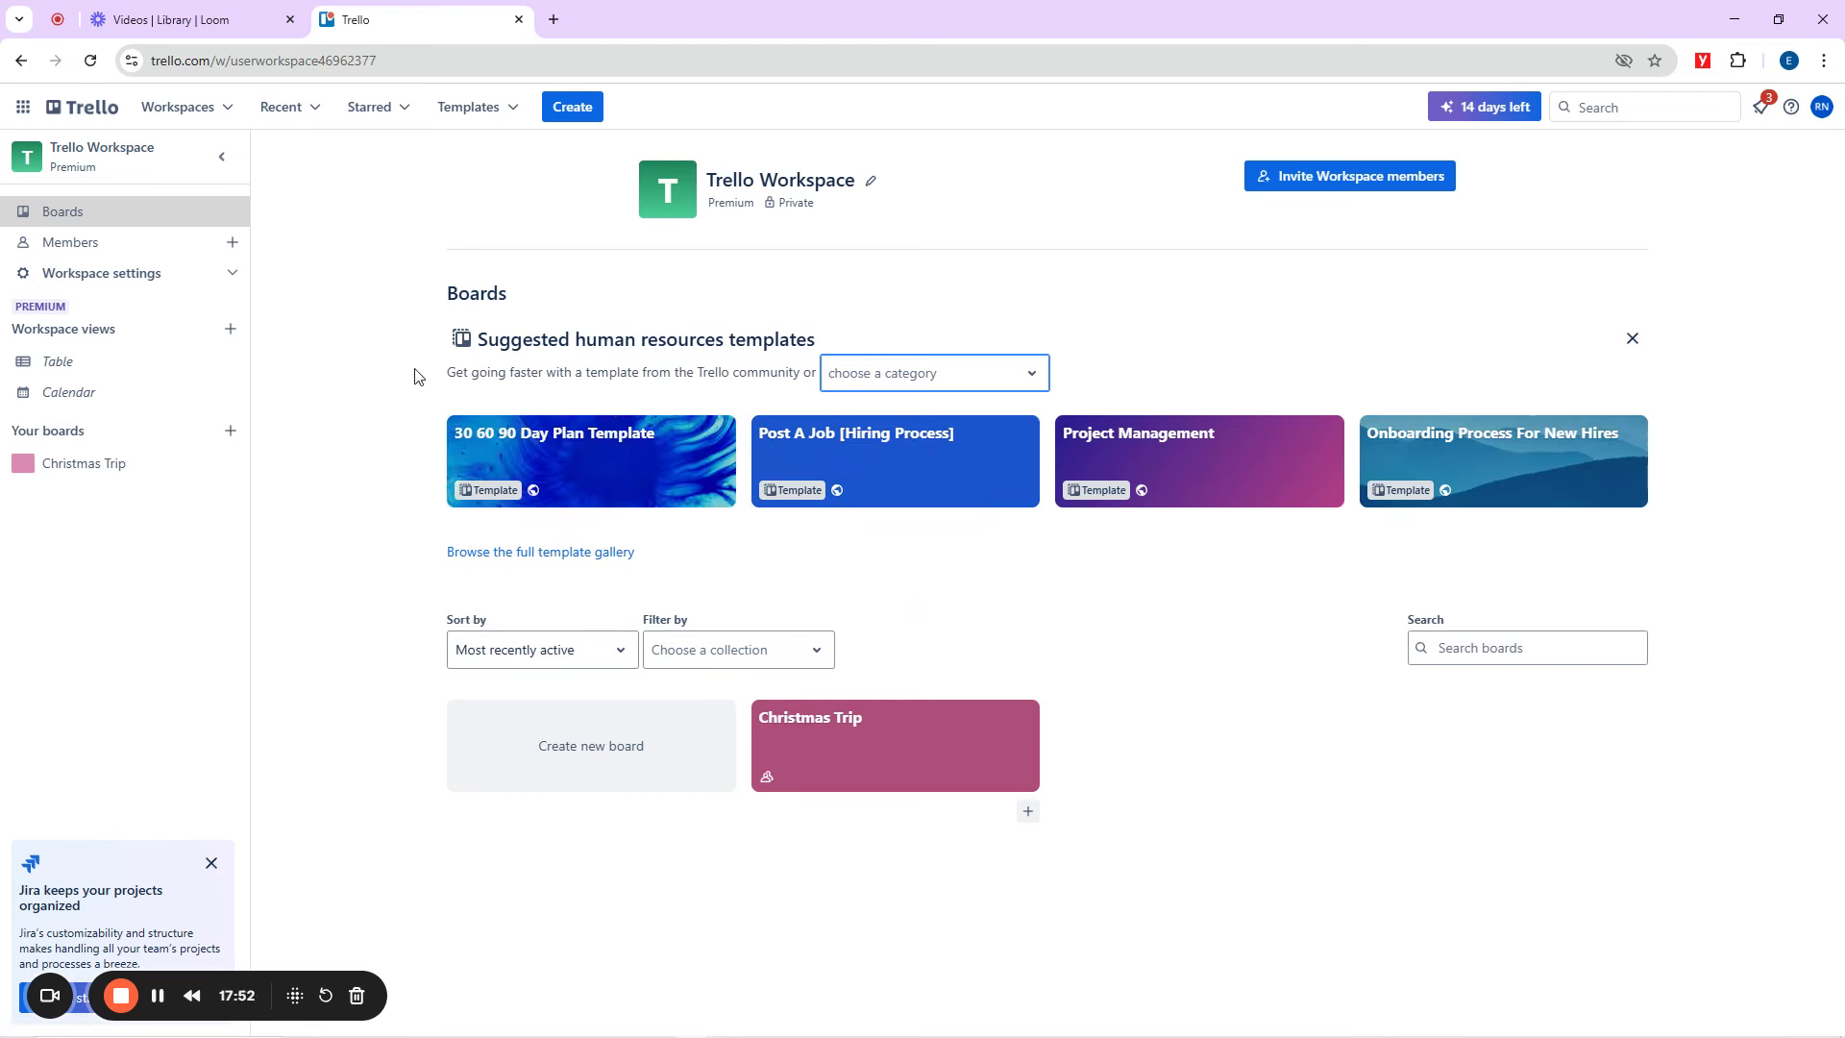
View the lists of recent boards and starred boards.
click(294, 110)
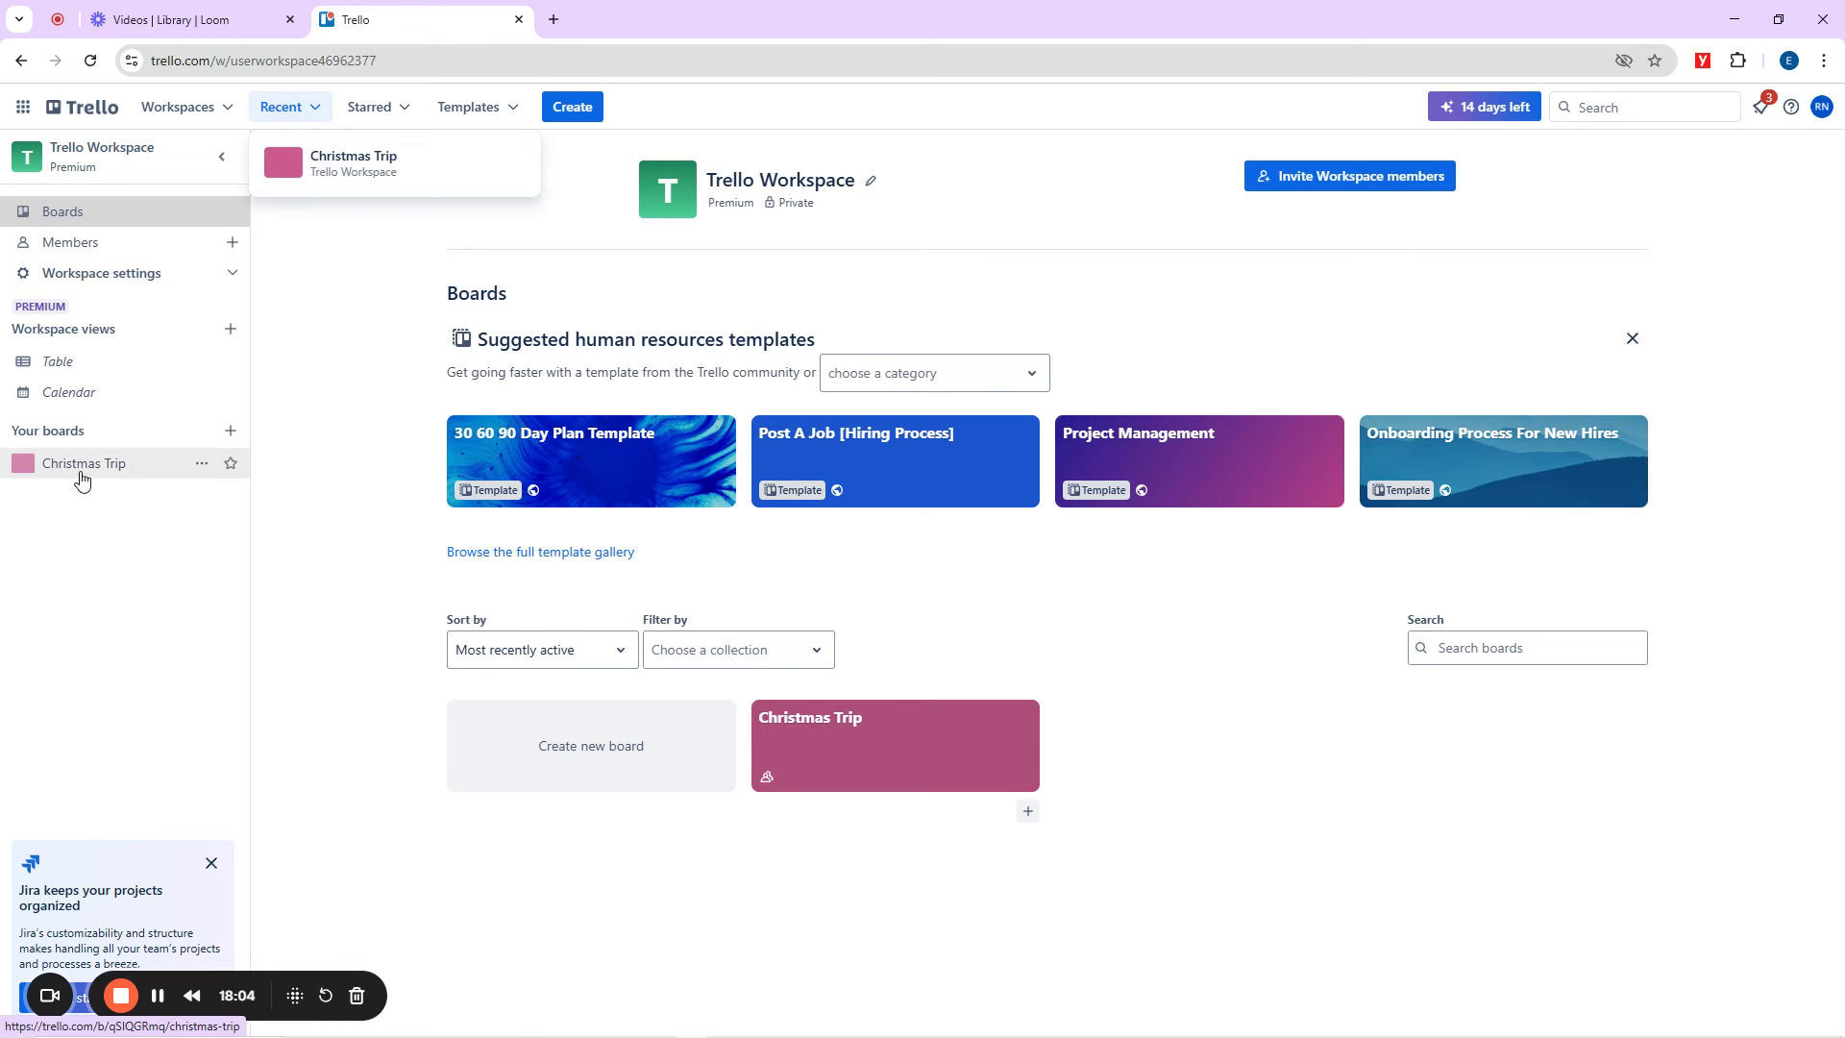
click(313, 307)
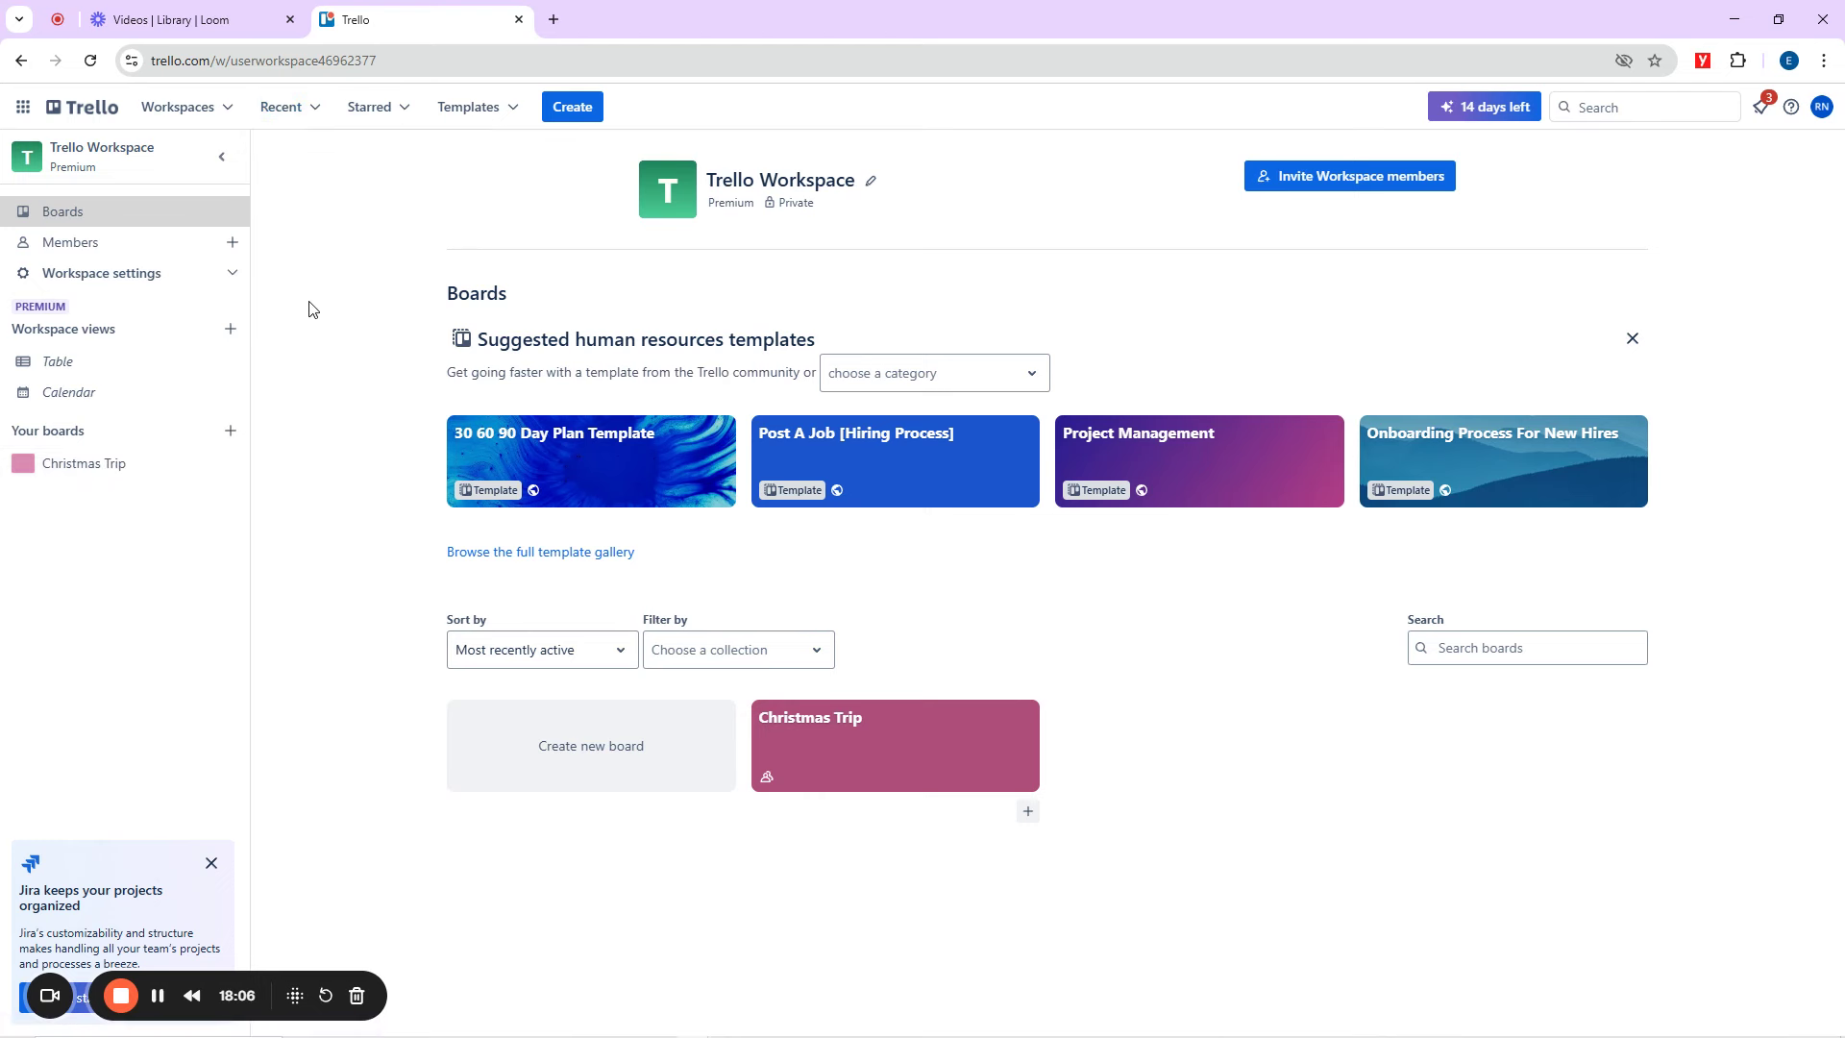
click(296, 109)
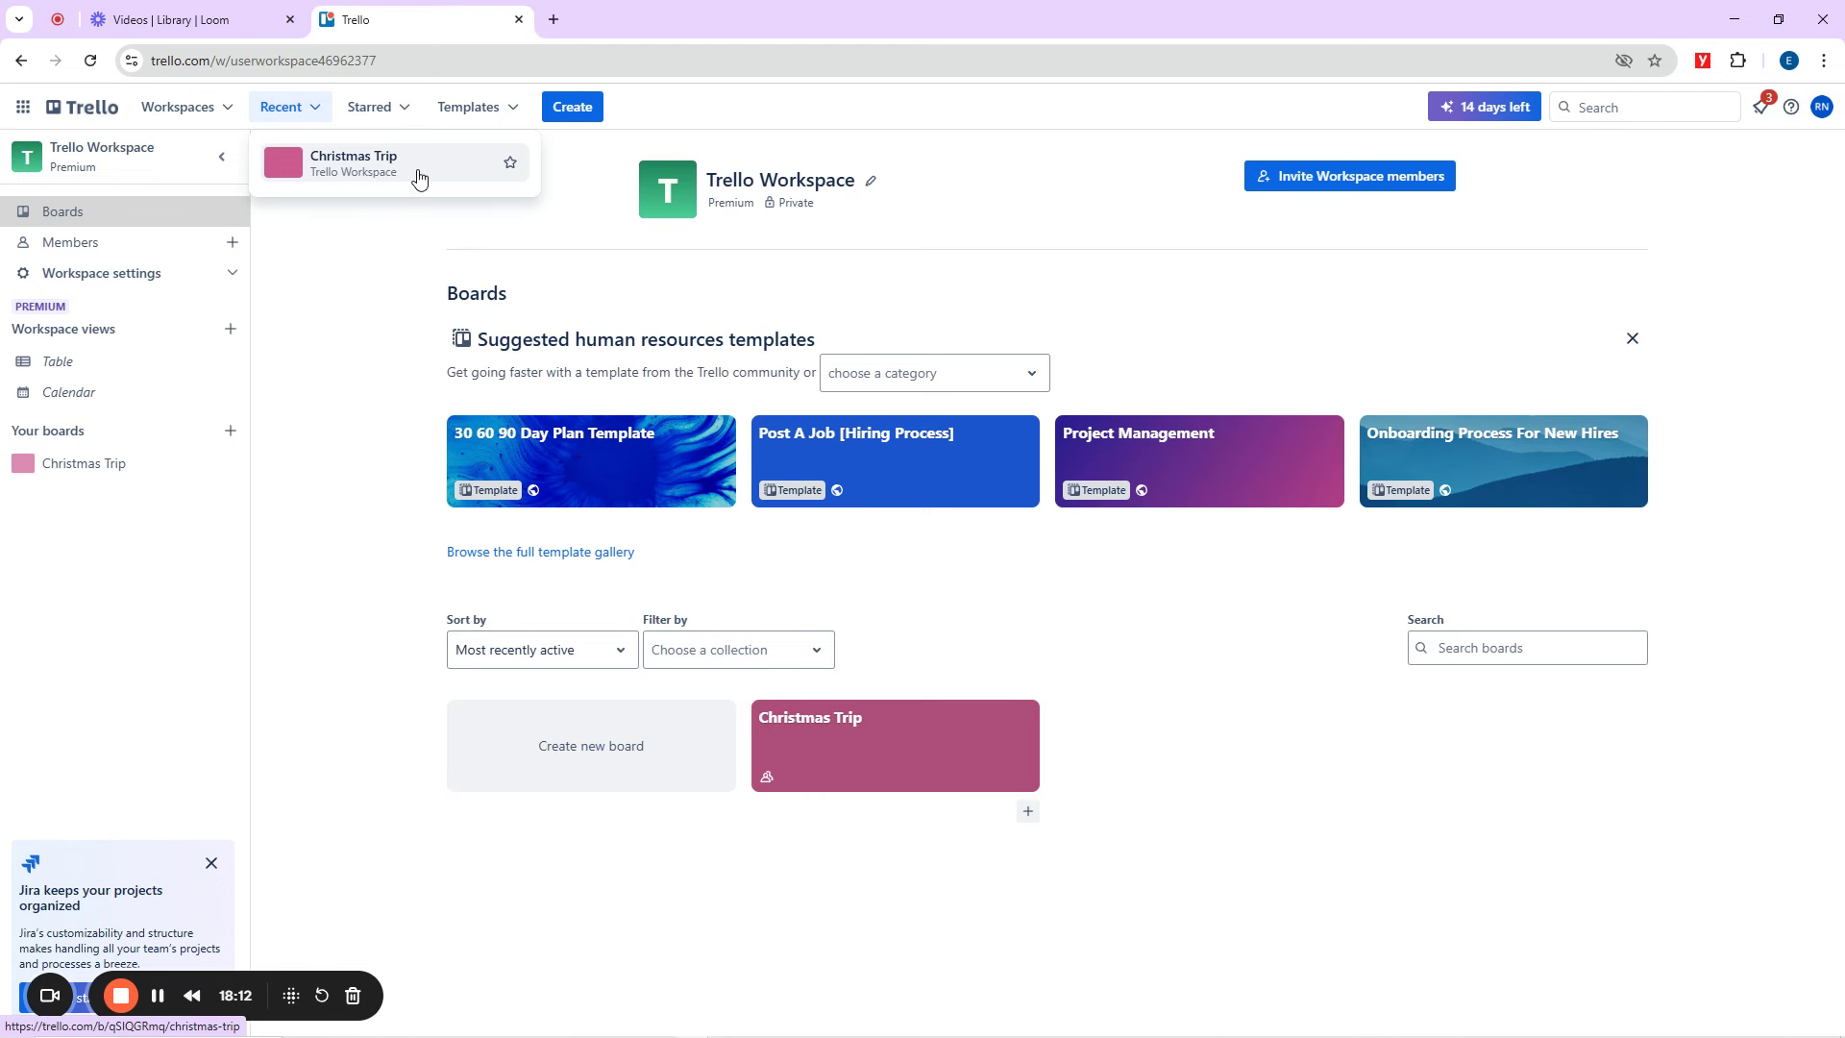
click(404, 114)
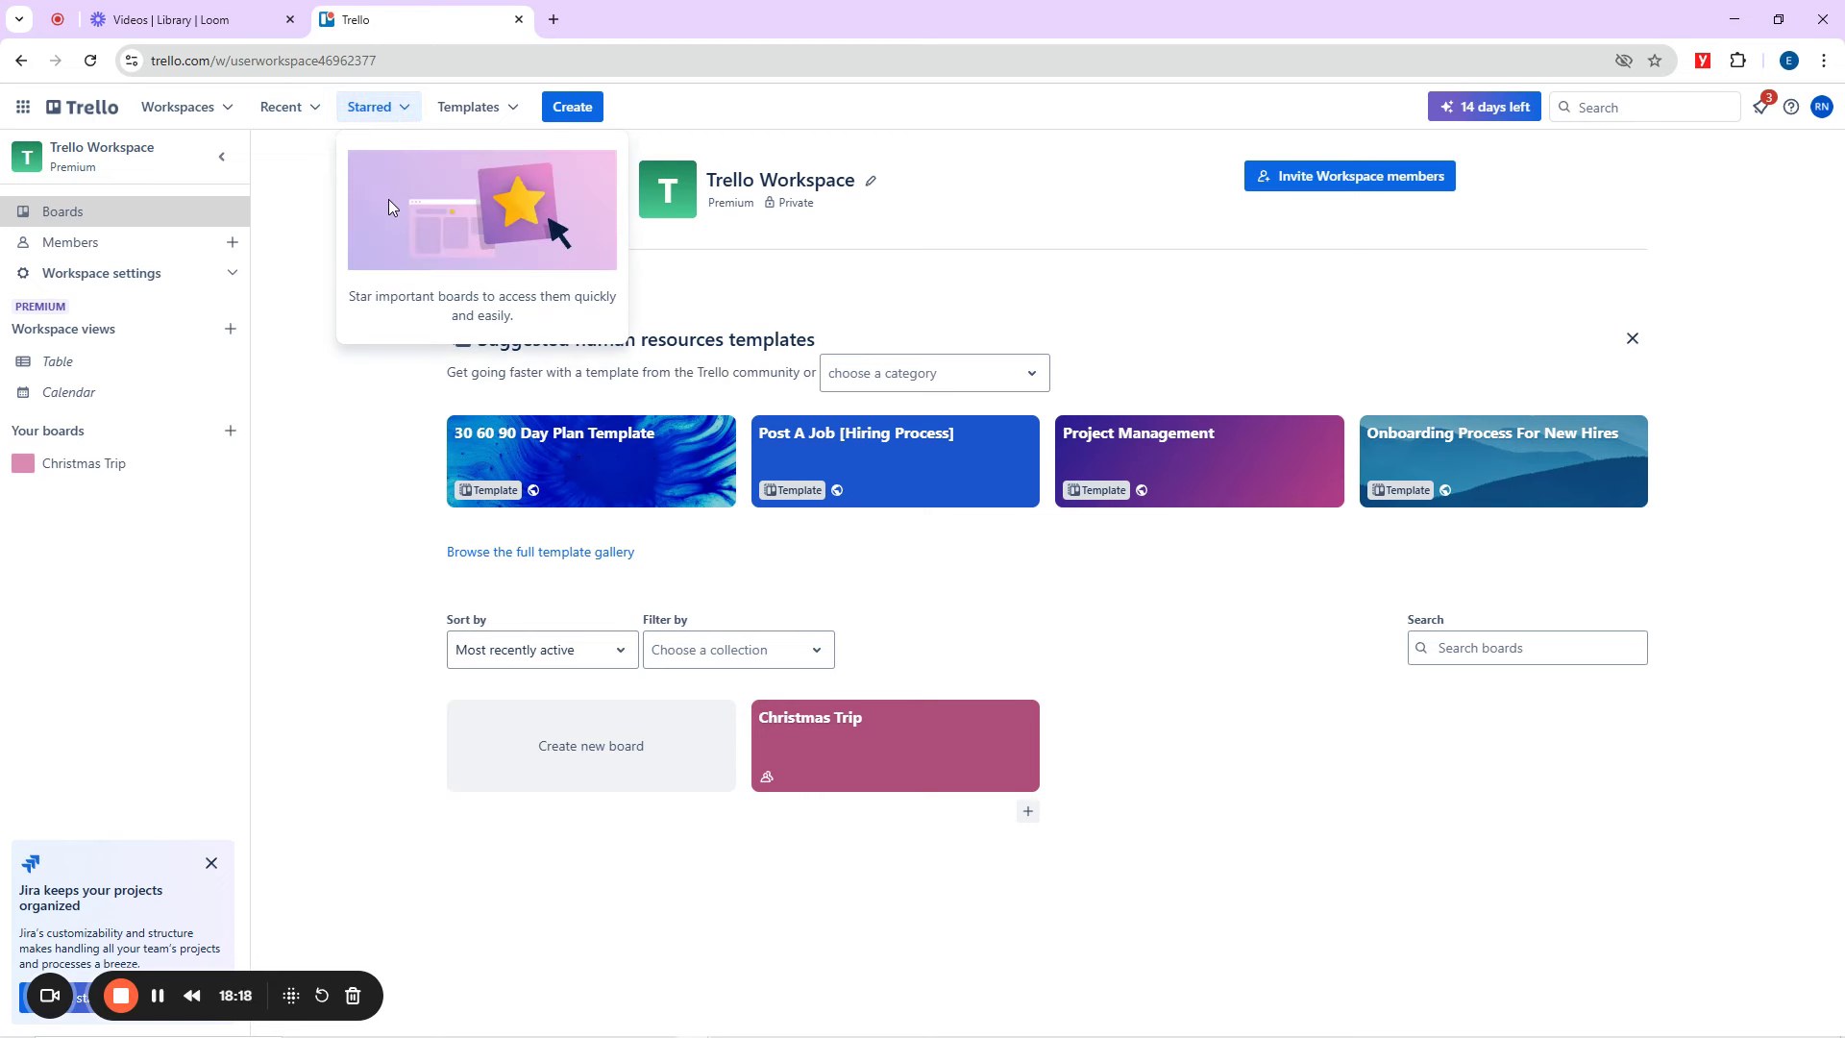
Star the Christmas Trip board in the recent boards, view the starred boards, and unstar it there.
click(314, 110)
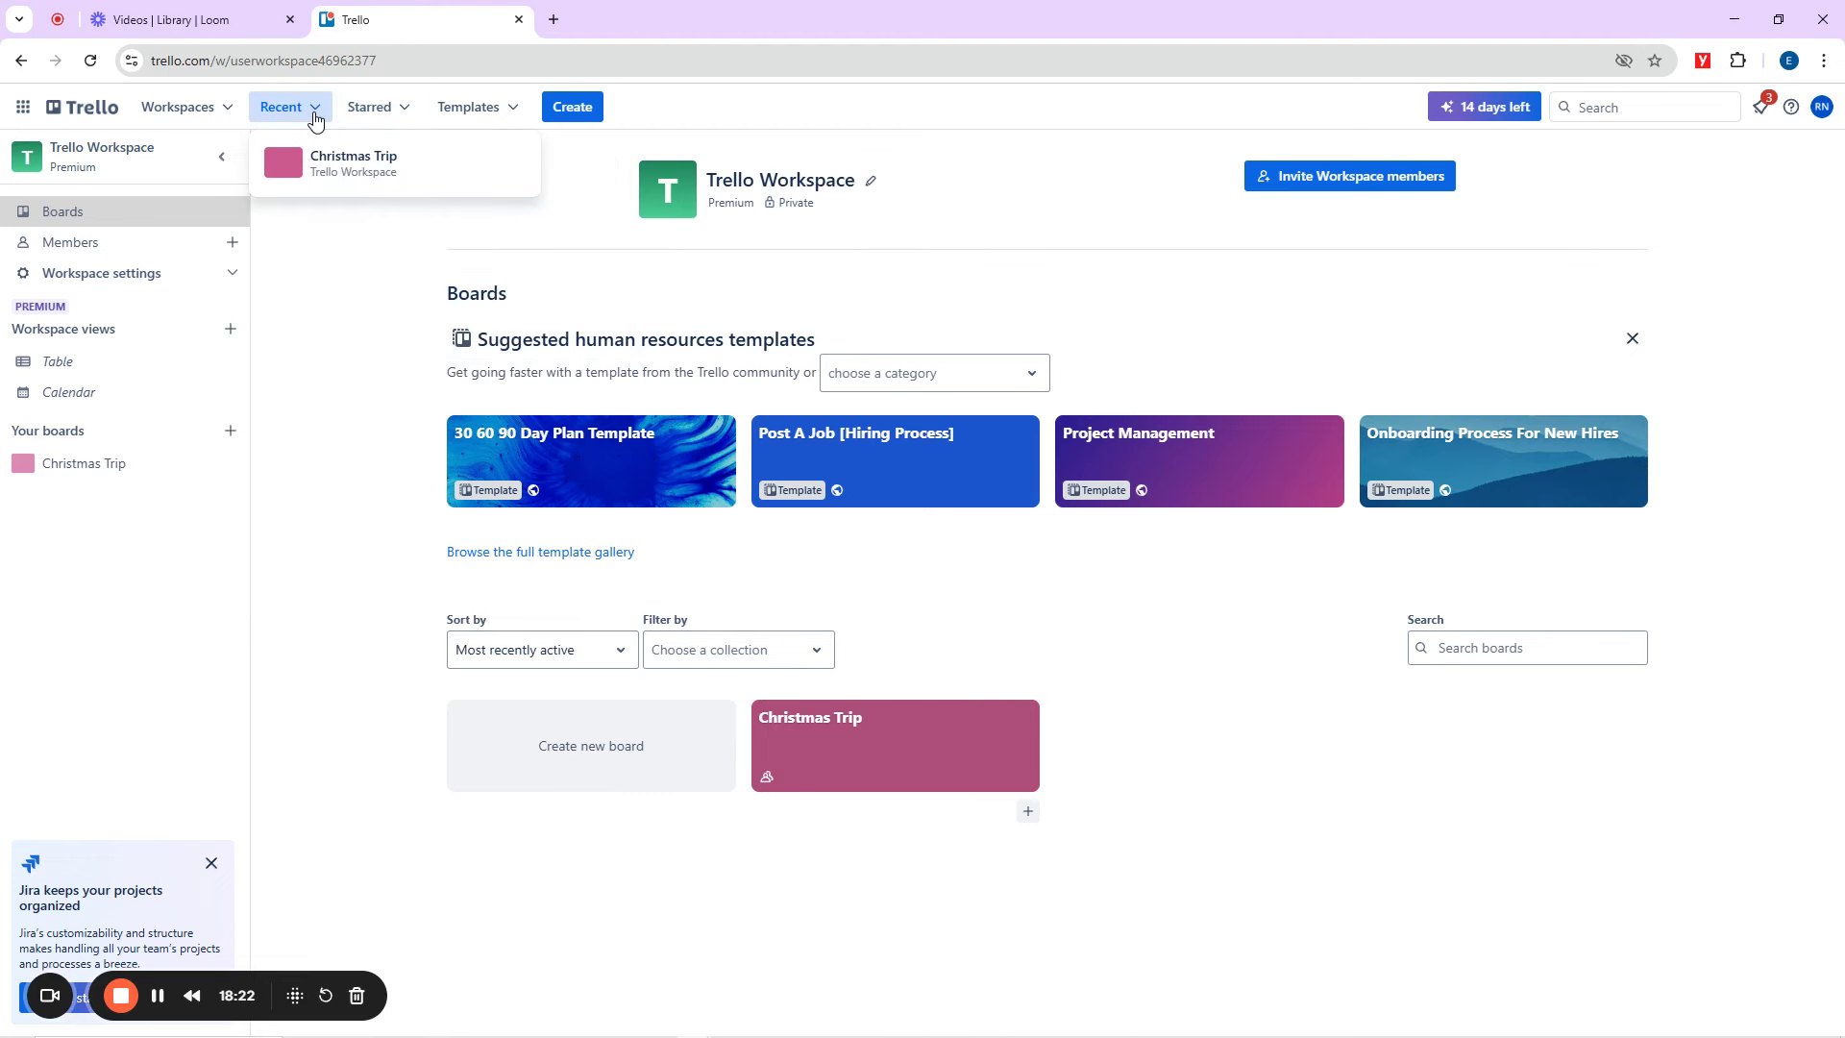
click(509, 163)
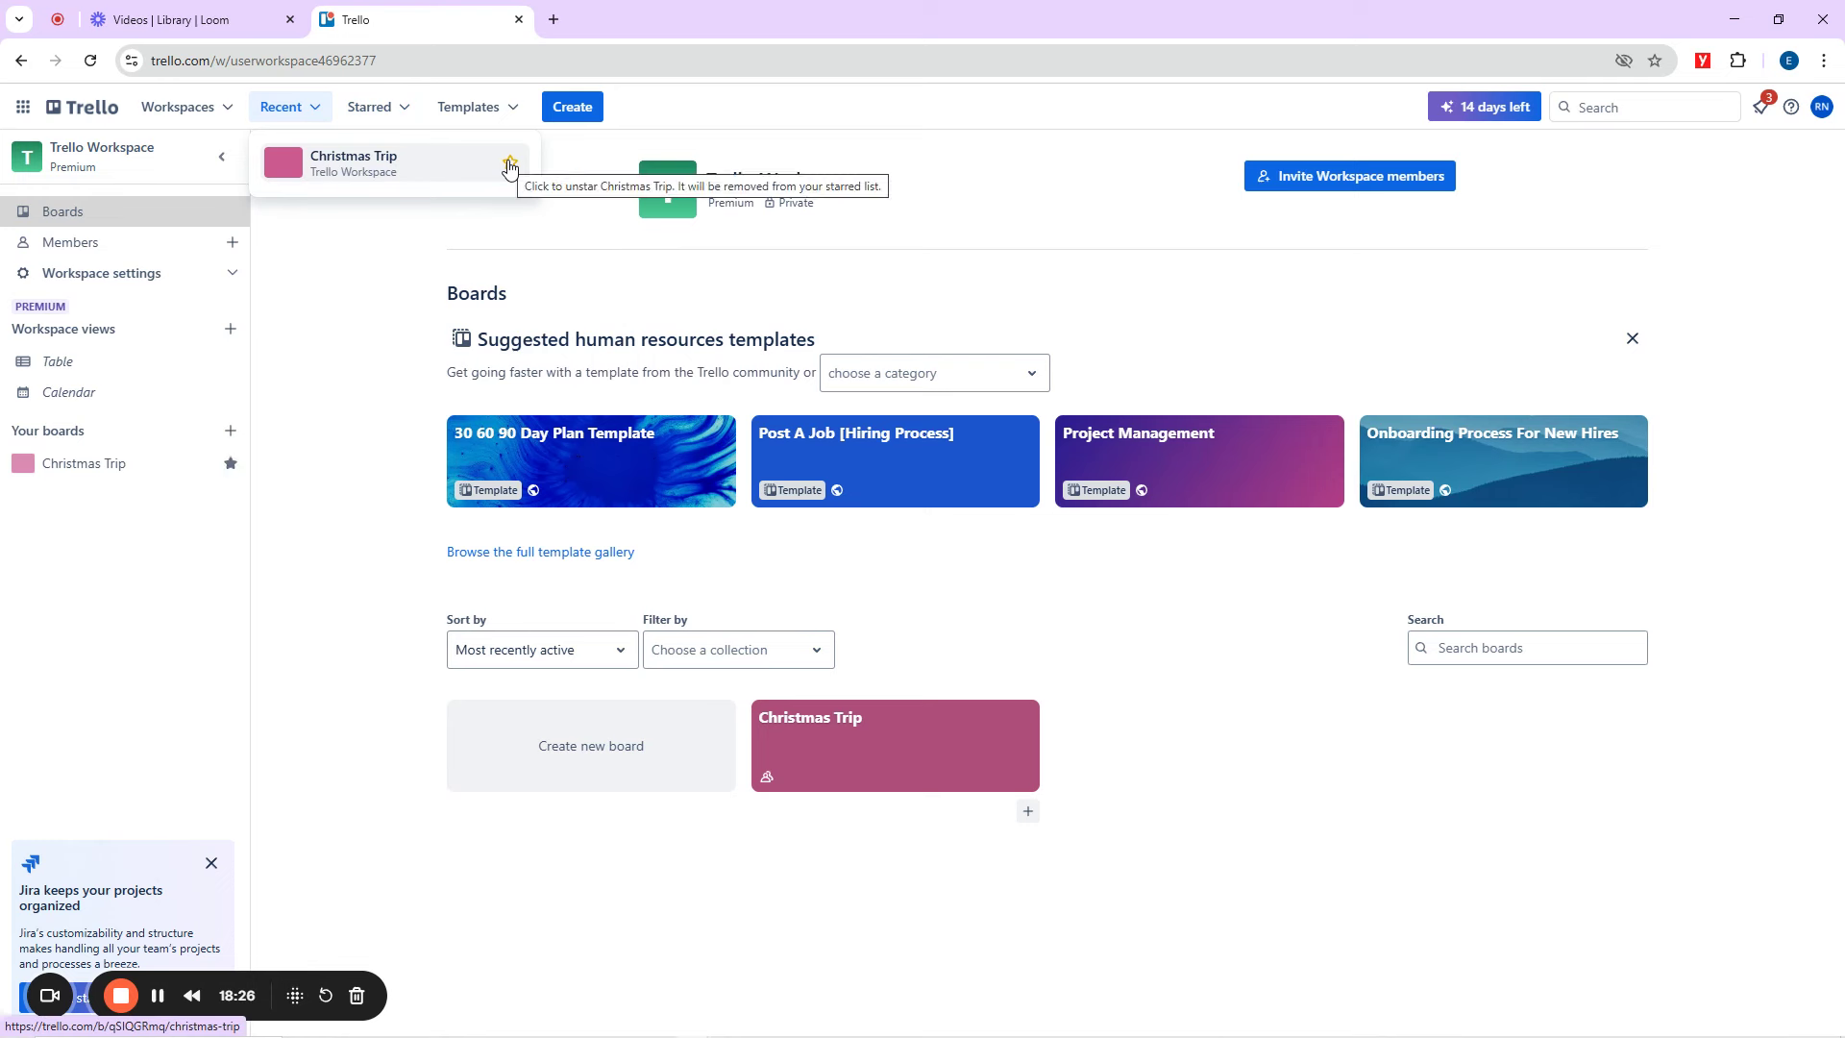
click(306, 310)
click(368, 107)
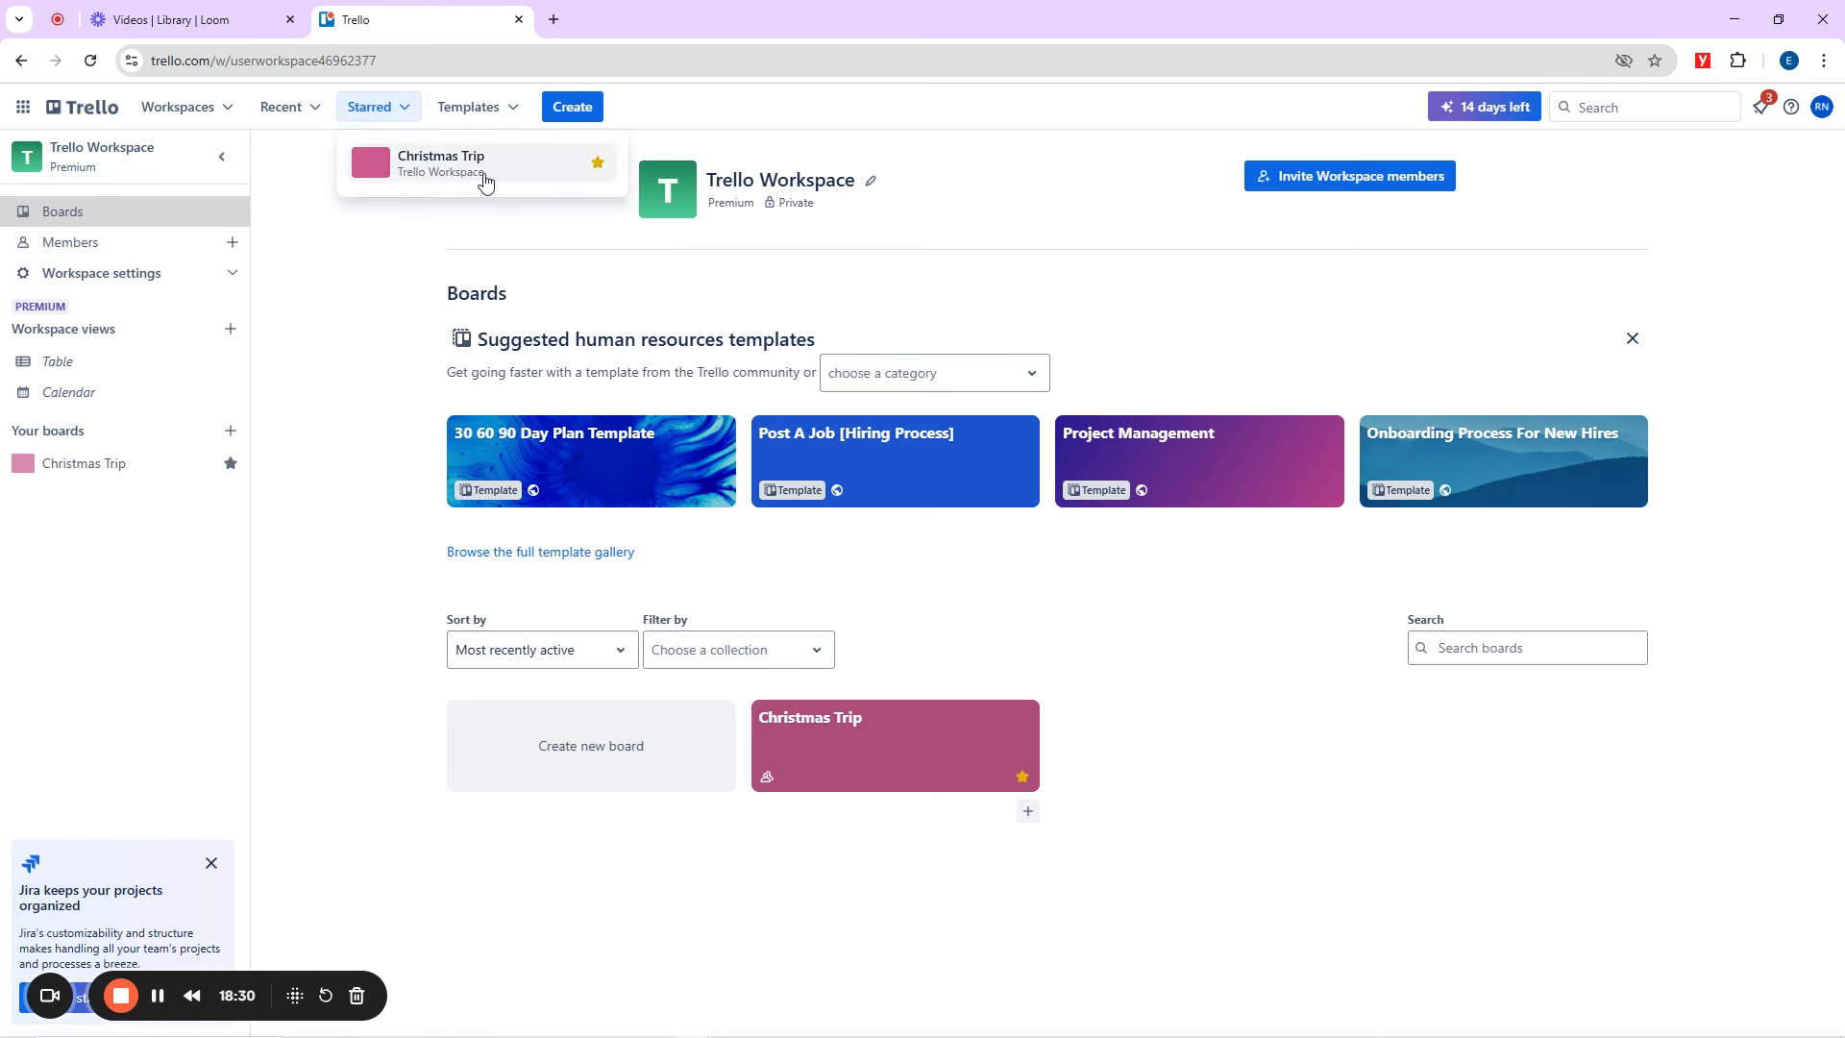
click(598, 165)
click(395, 254)
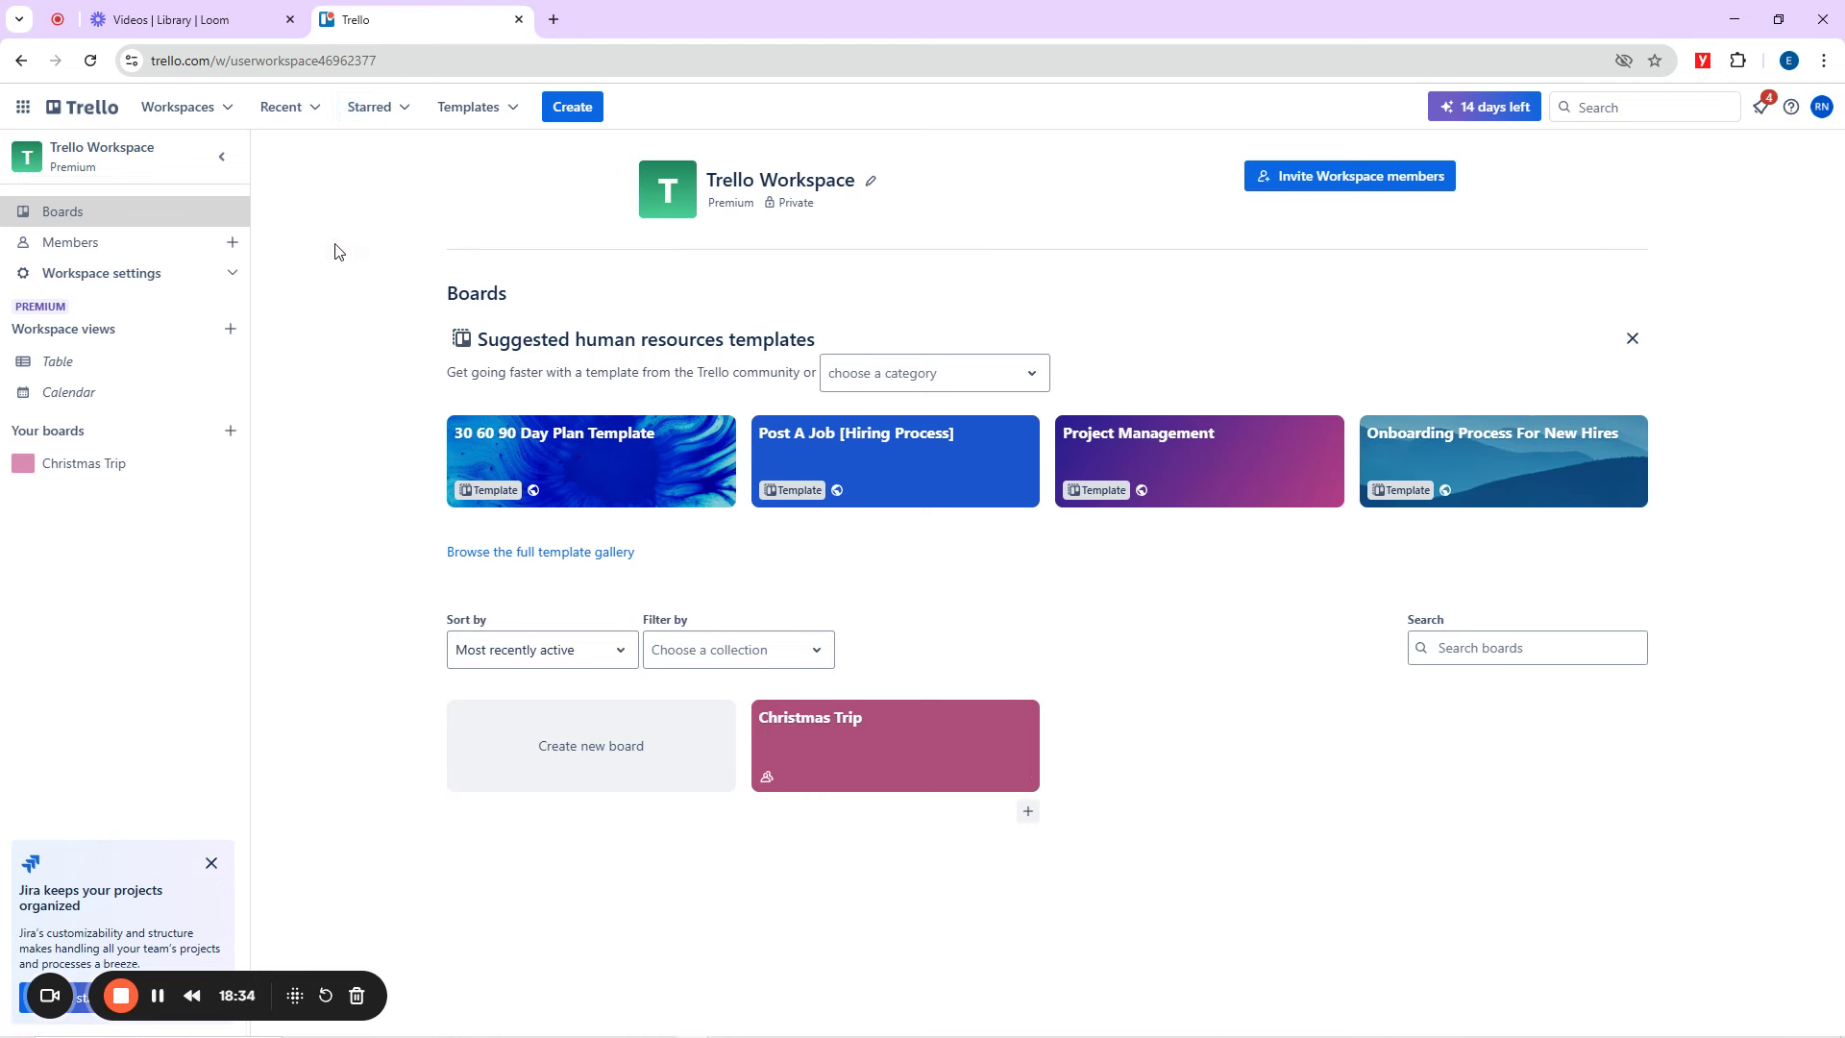
Star the Christmas Trip board again from the recent boards and view it among the starred boards.
click(301, 110)
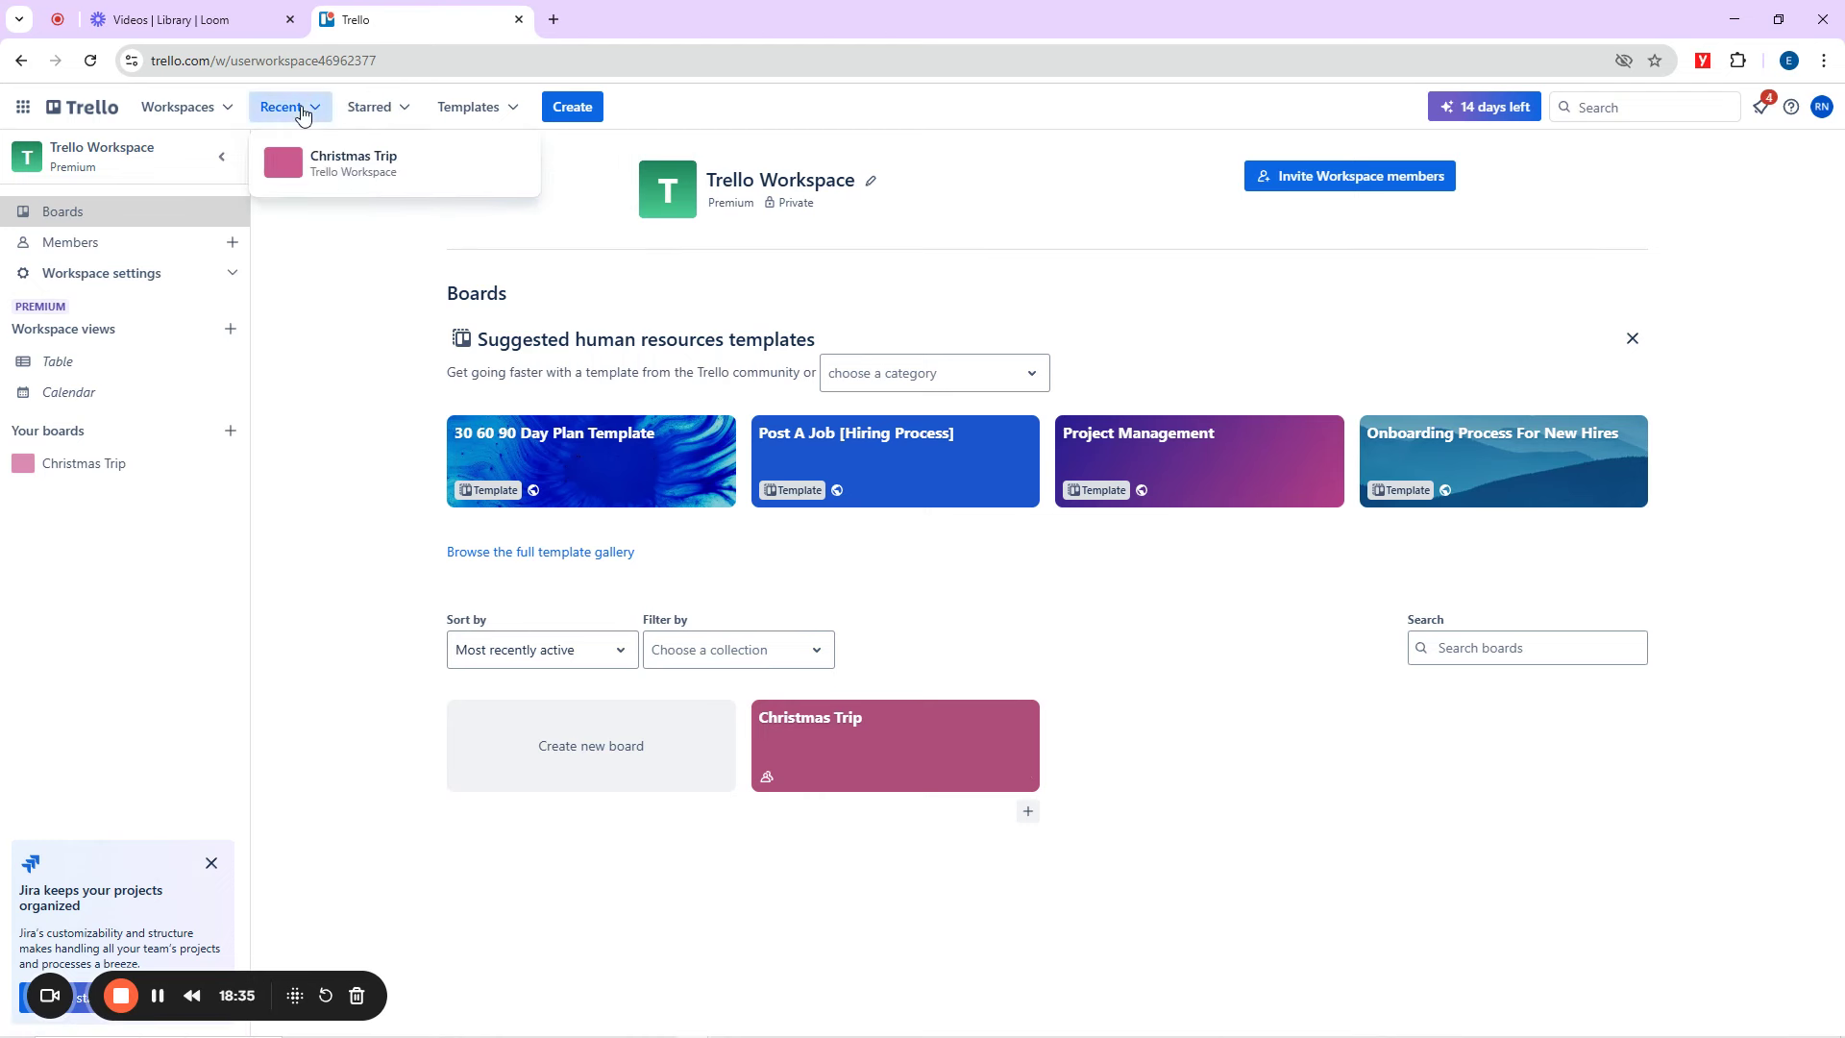
click(511, 166)
click(374, 107)
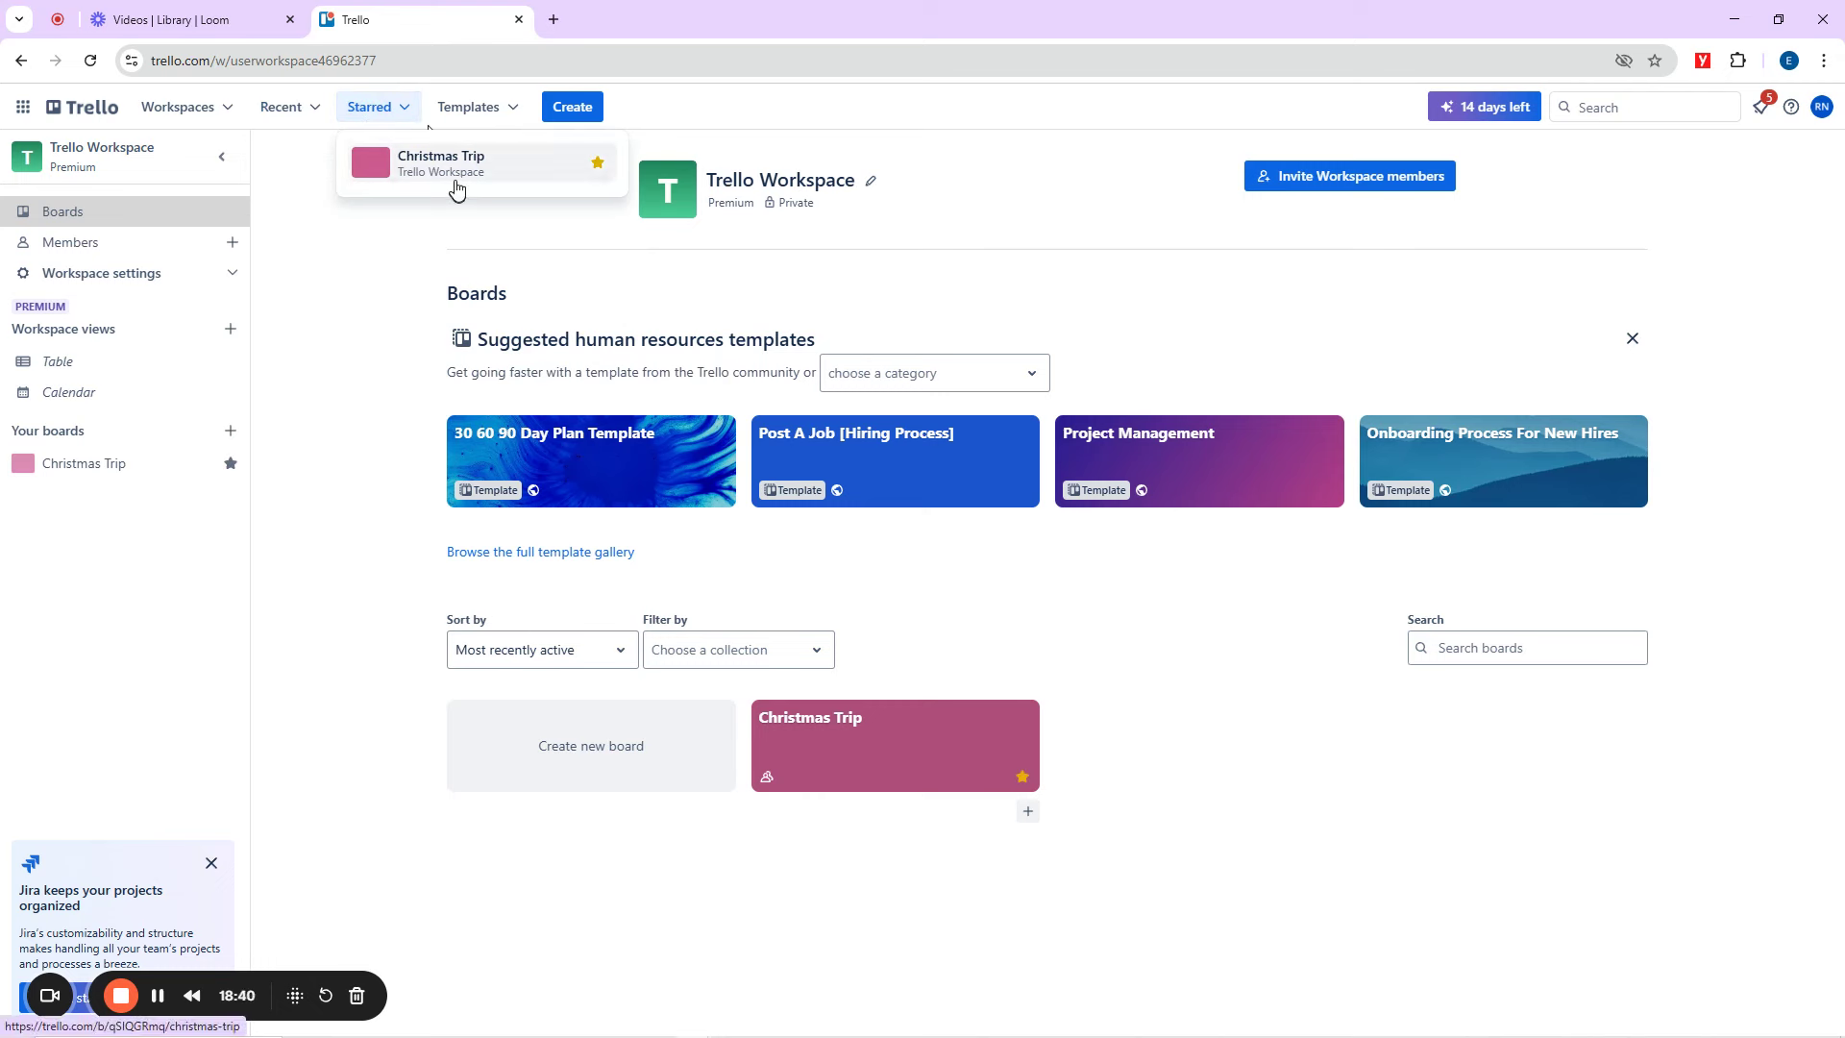
Look through the top templates and the list of categories for suggested board templates.
click(498, 112)
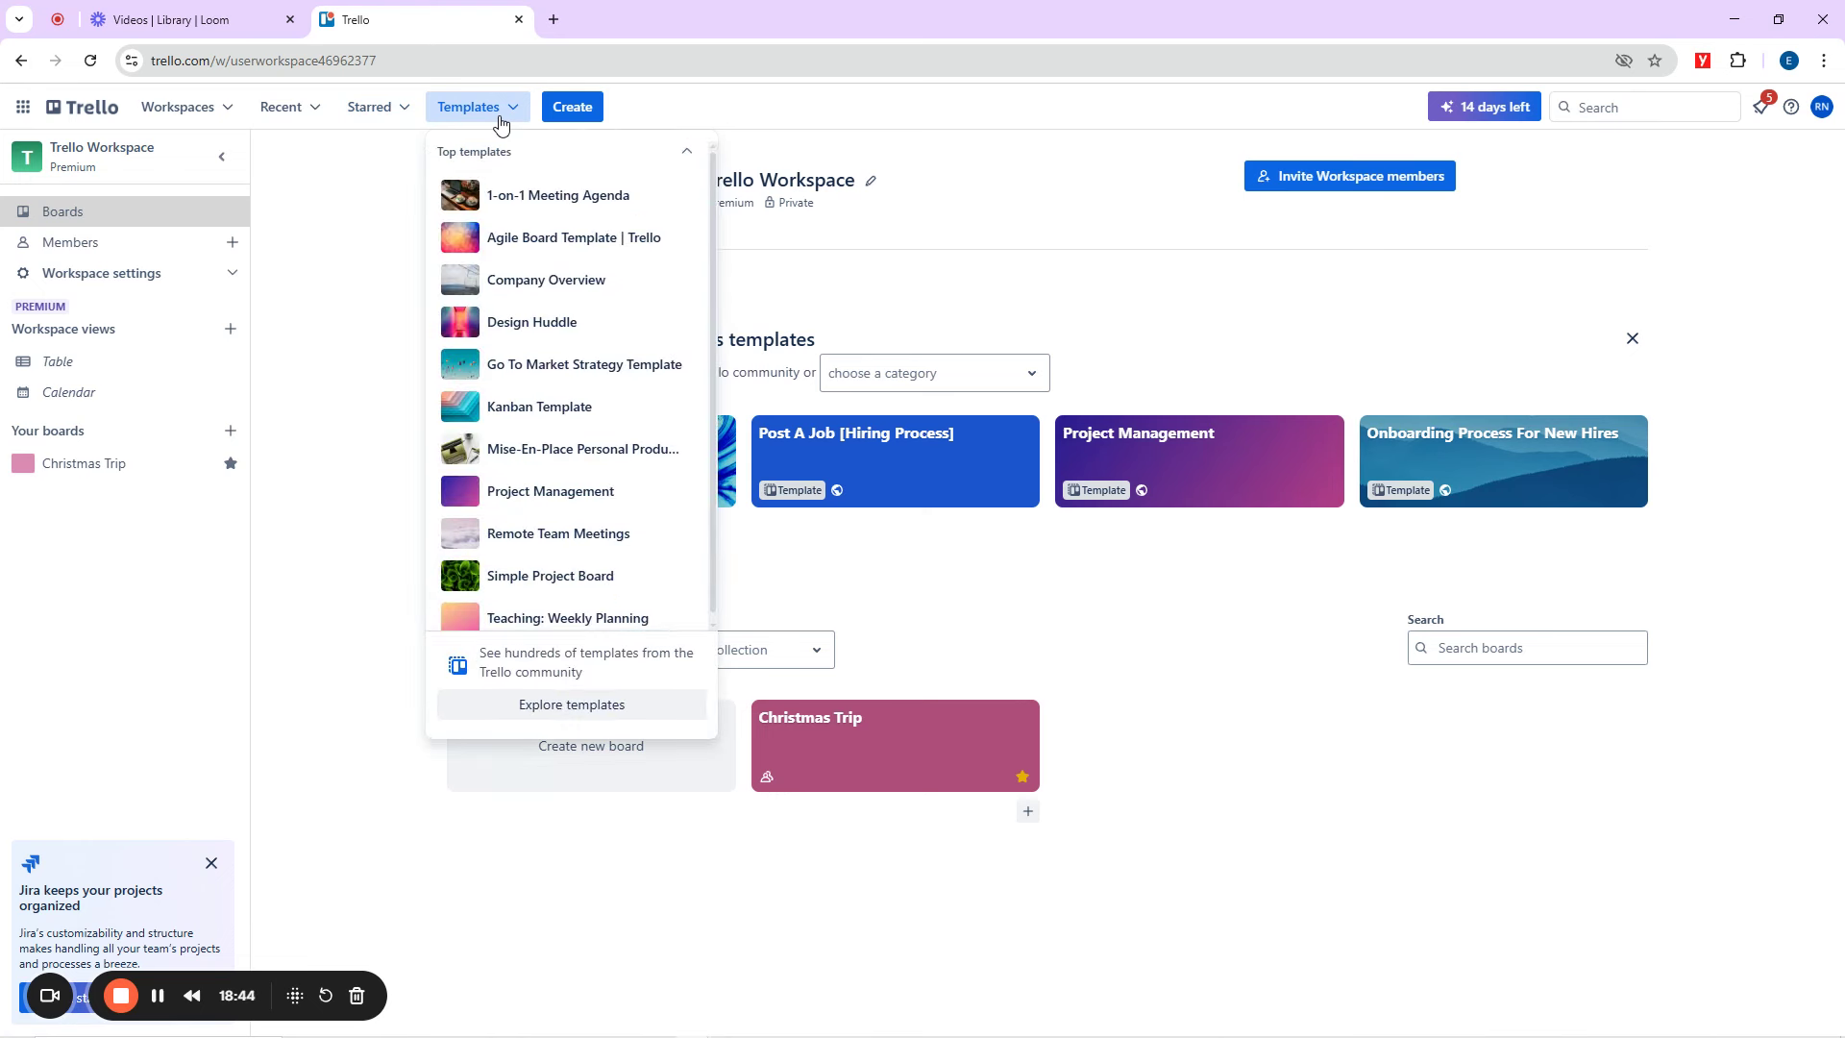
scroll(524, 451, down, 1)
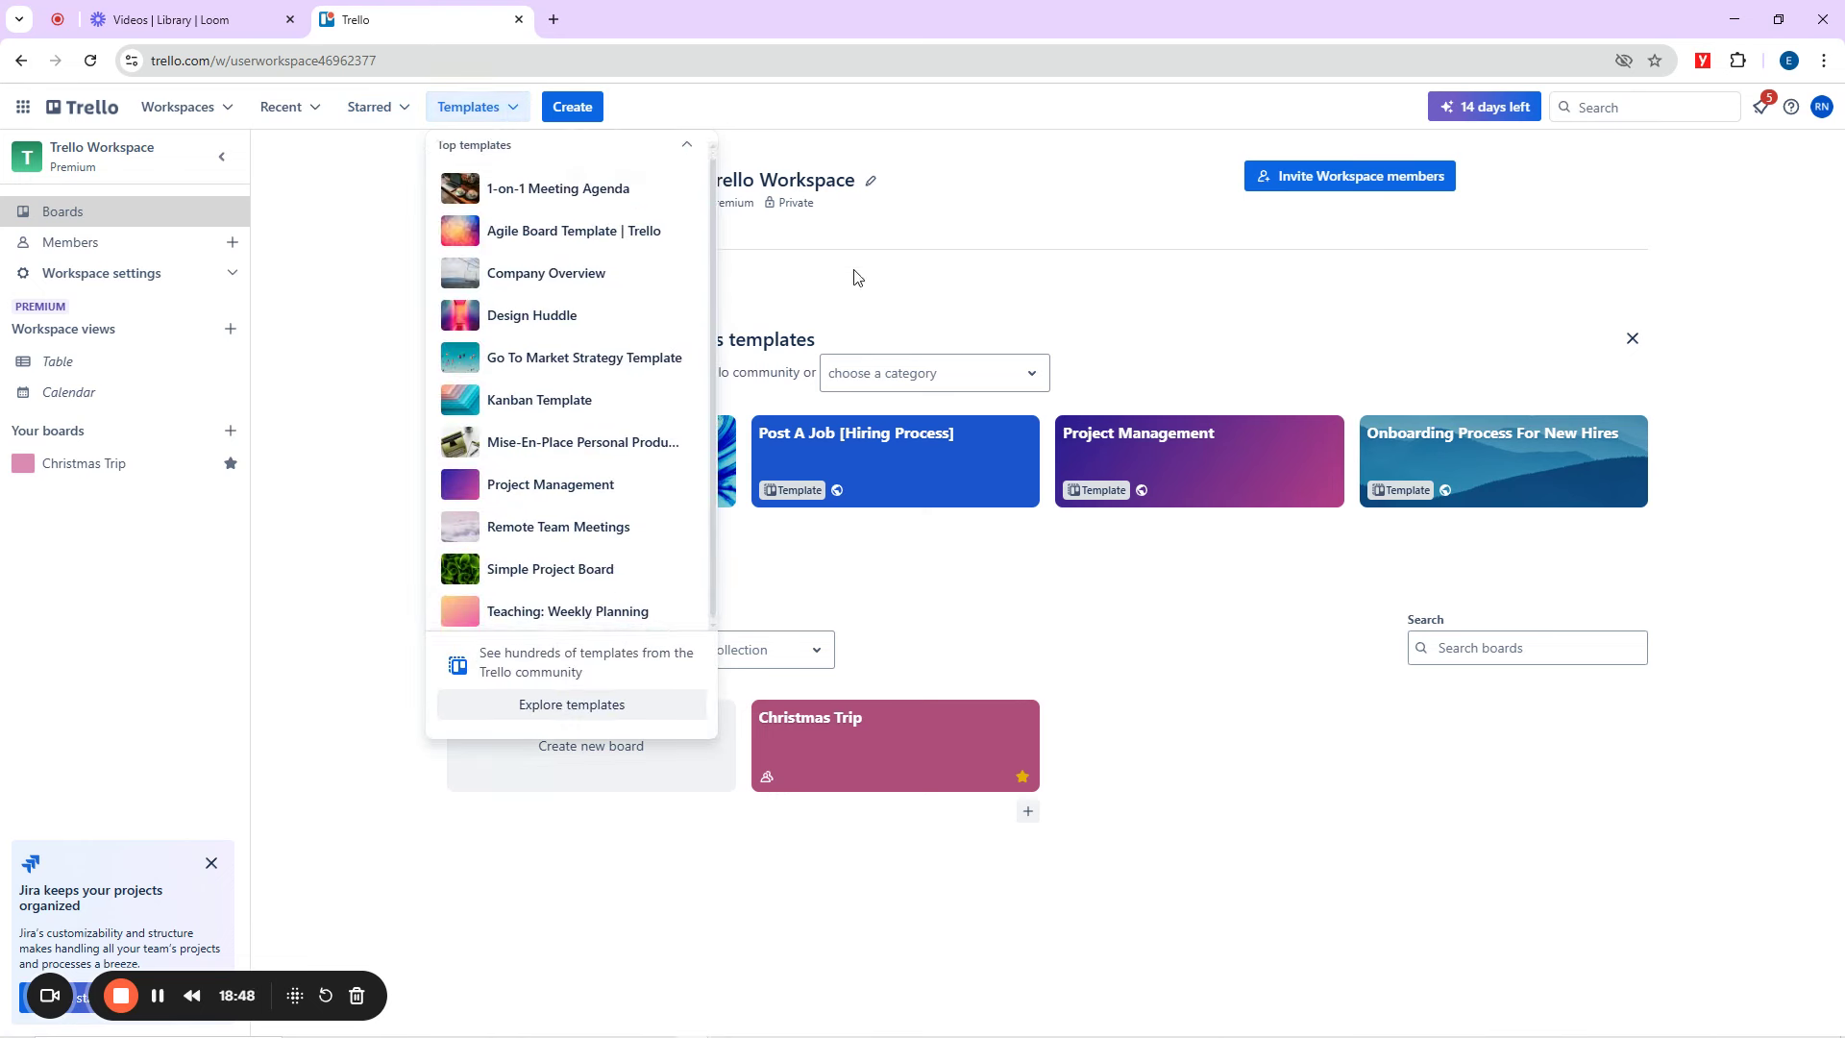
click(917, 272)
click(911, 375)
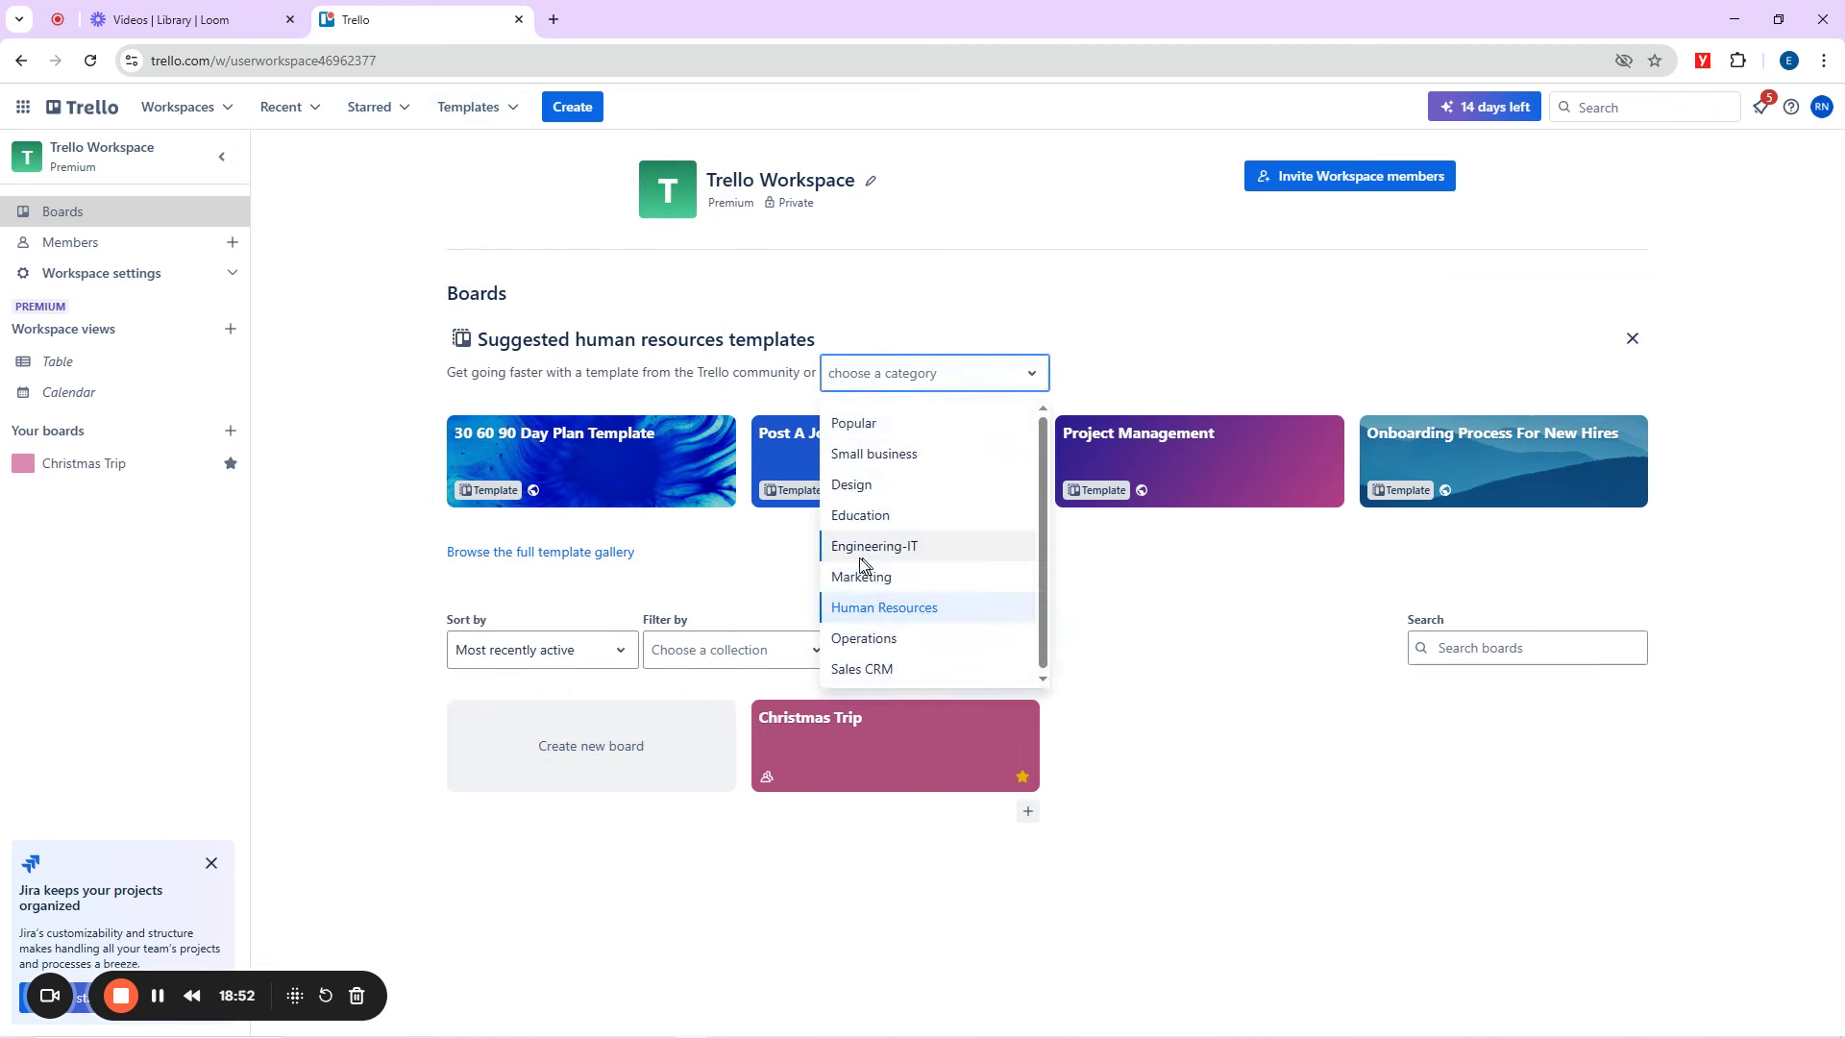
click(1075, 229)
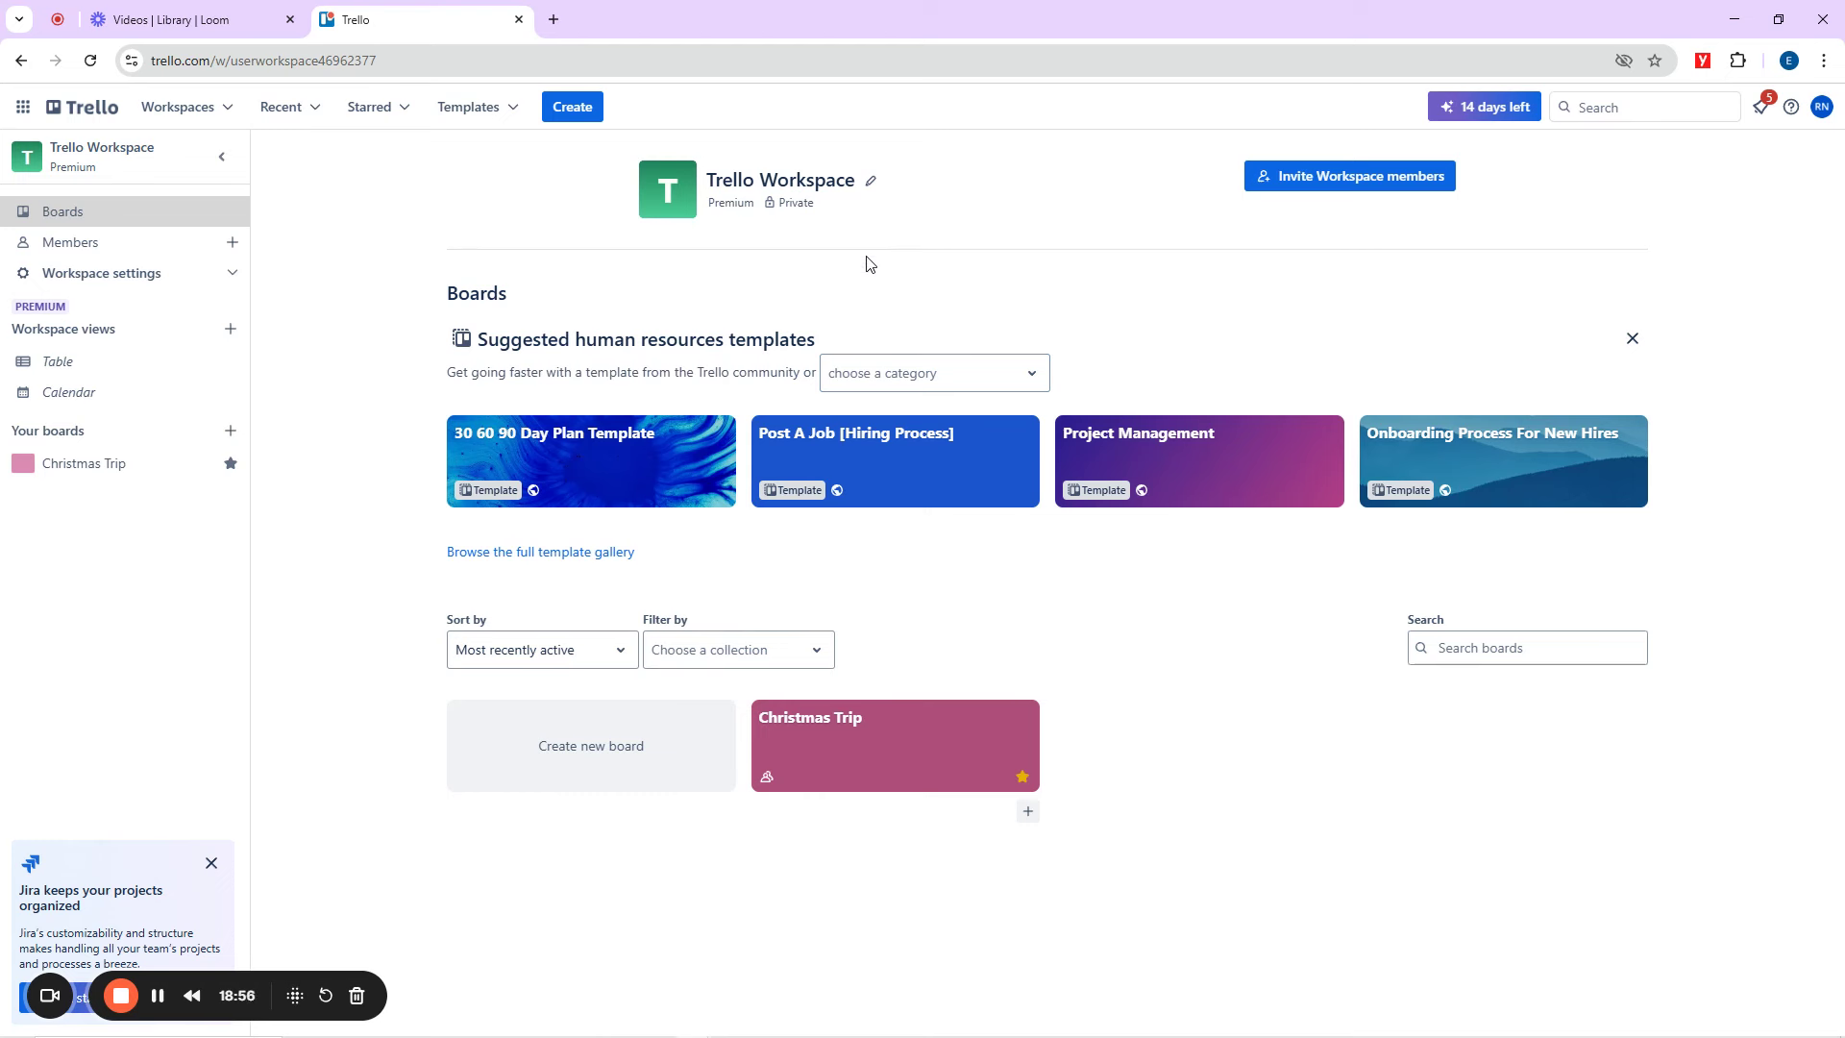
Create a new board titled "Senator's Agbada" with Workspace visibility.
click(573, 108)
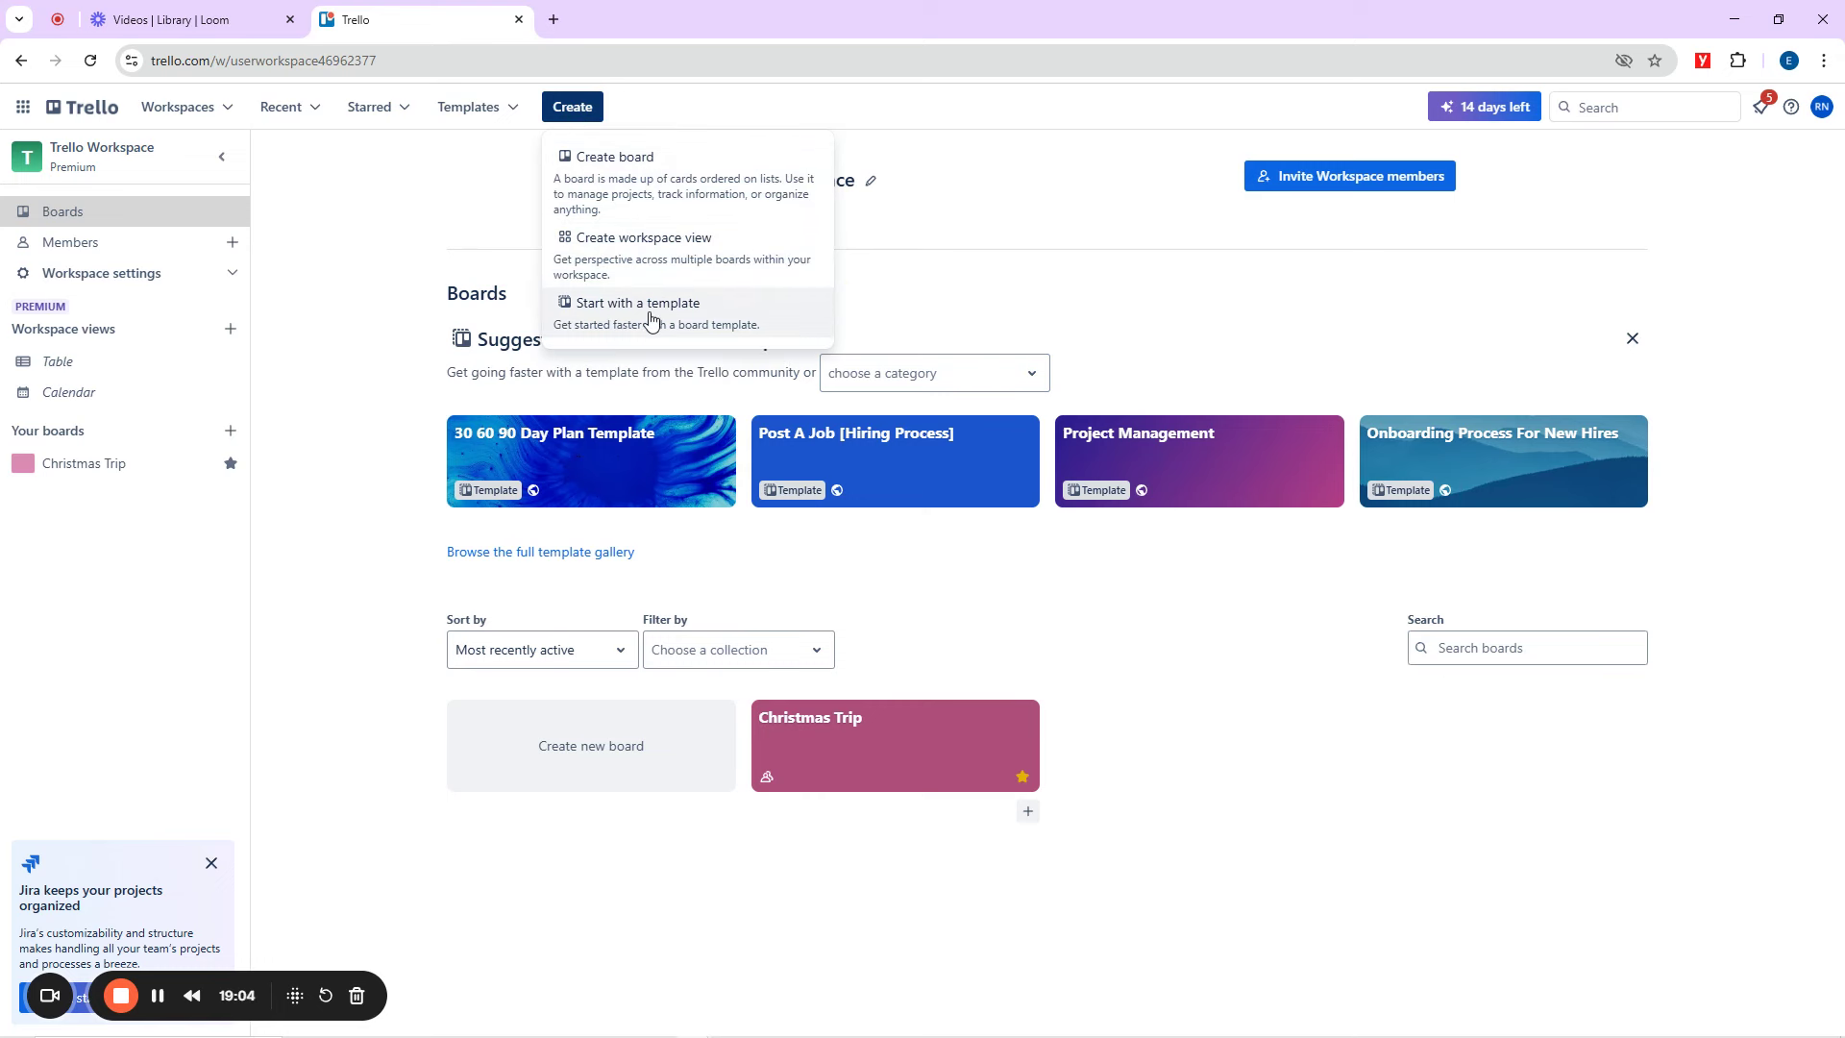
click(629, 185)
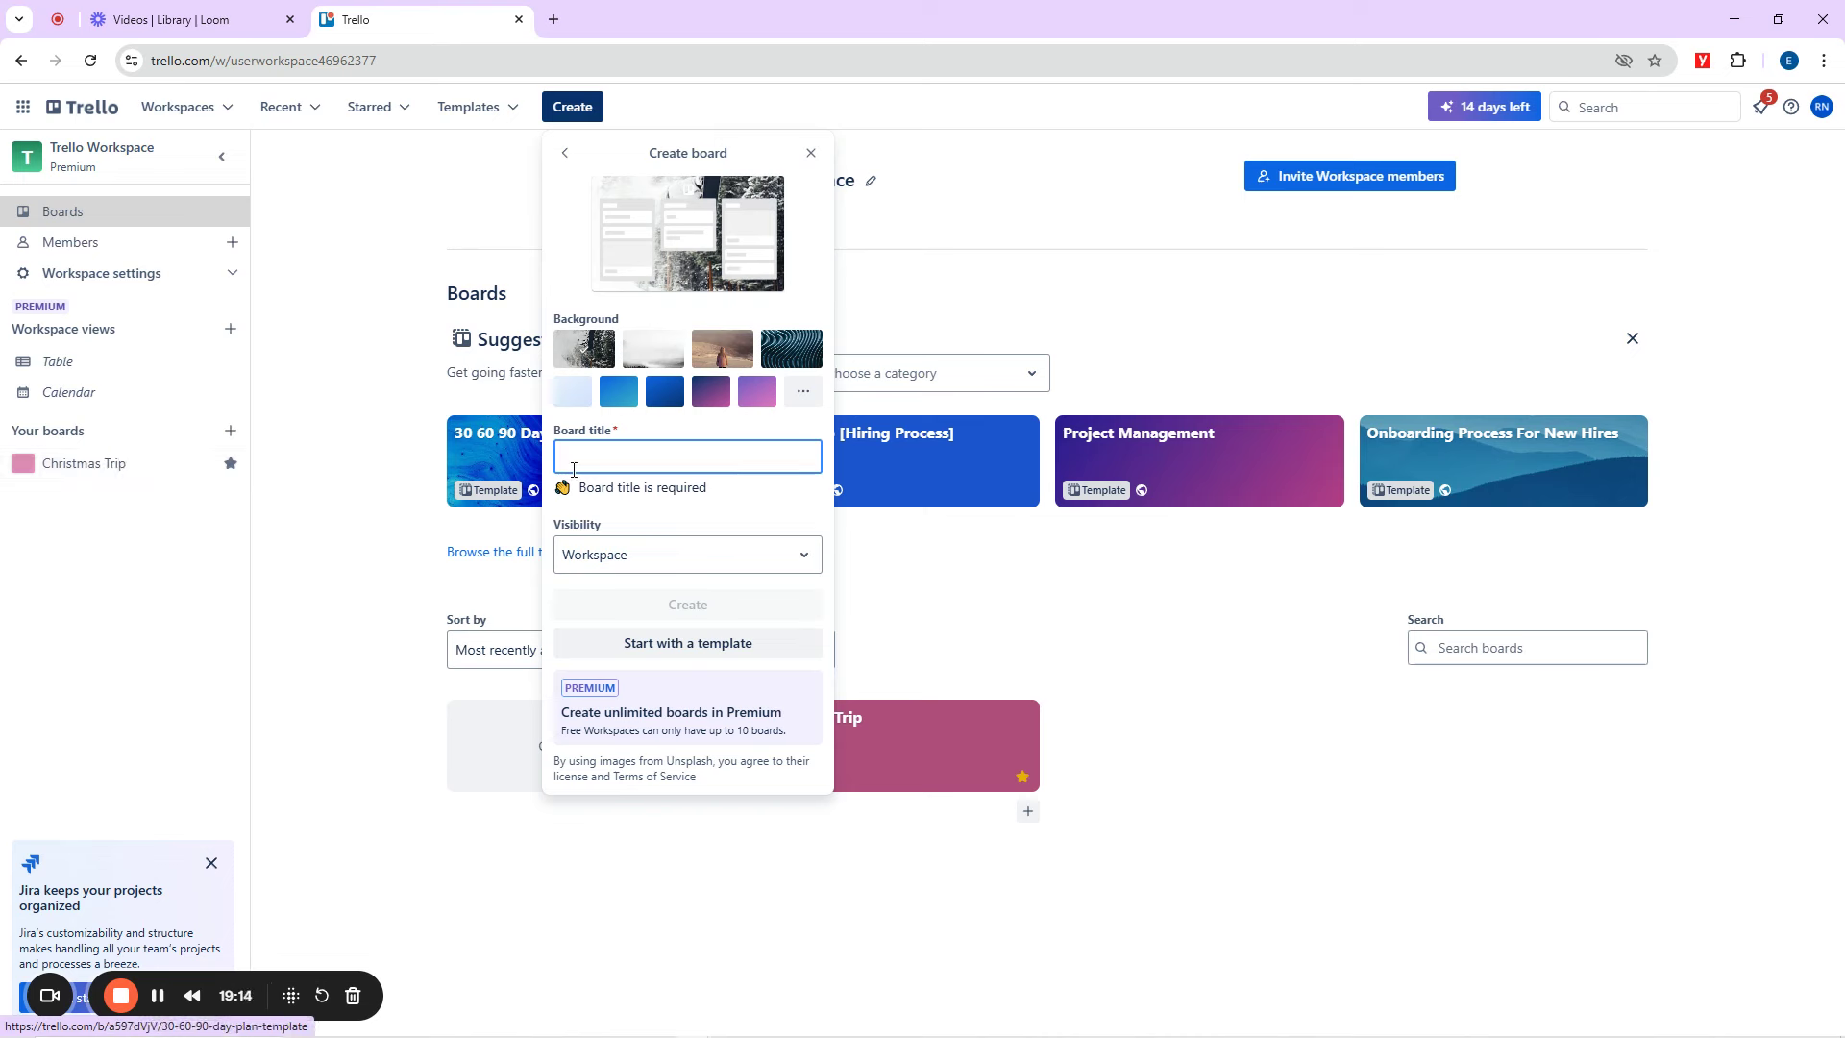
click(616, 449)
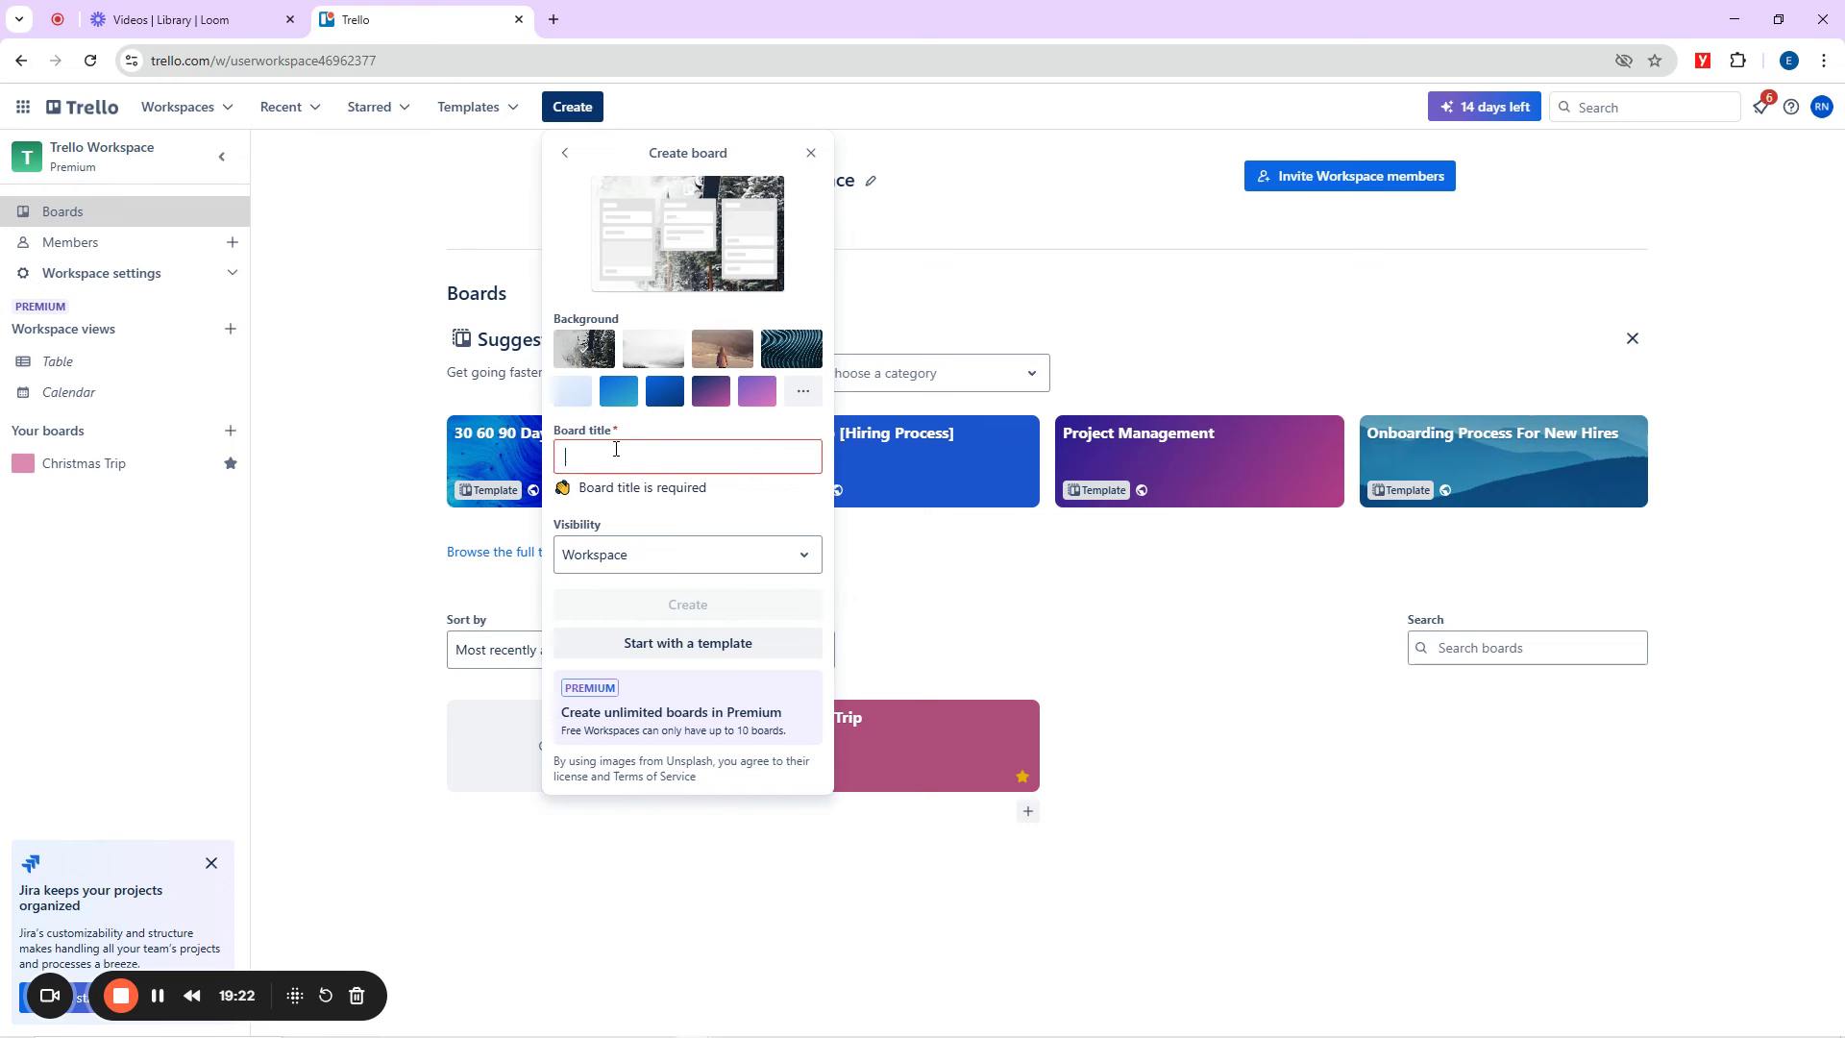
text(Senator's Agbada)
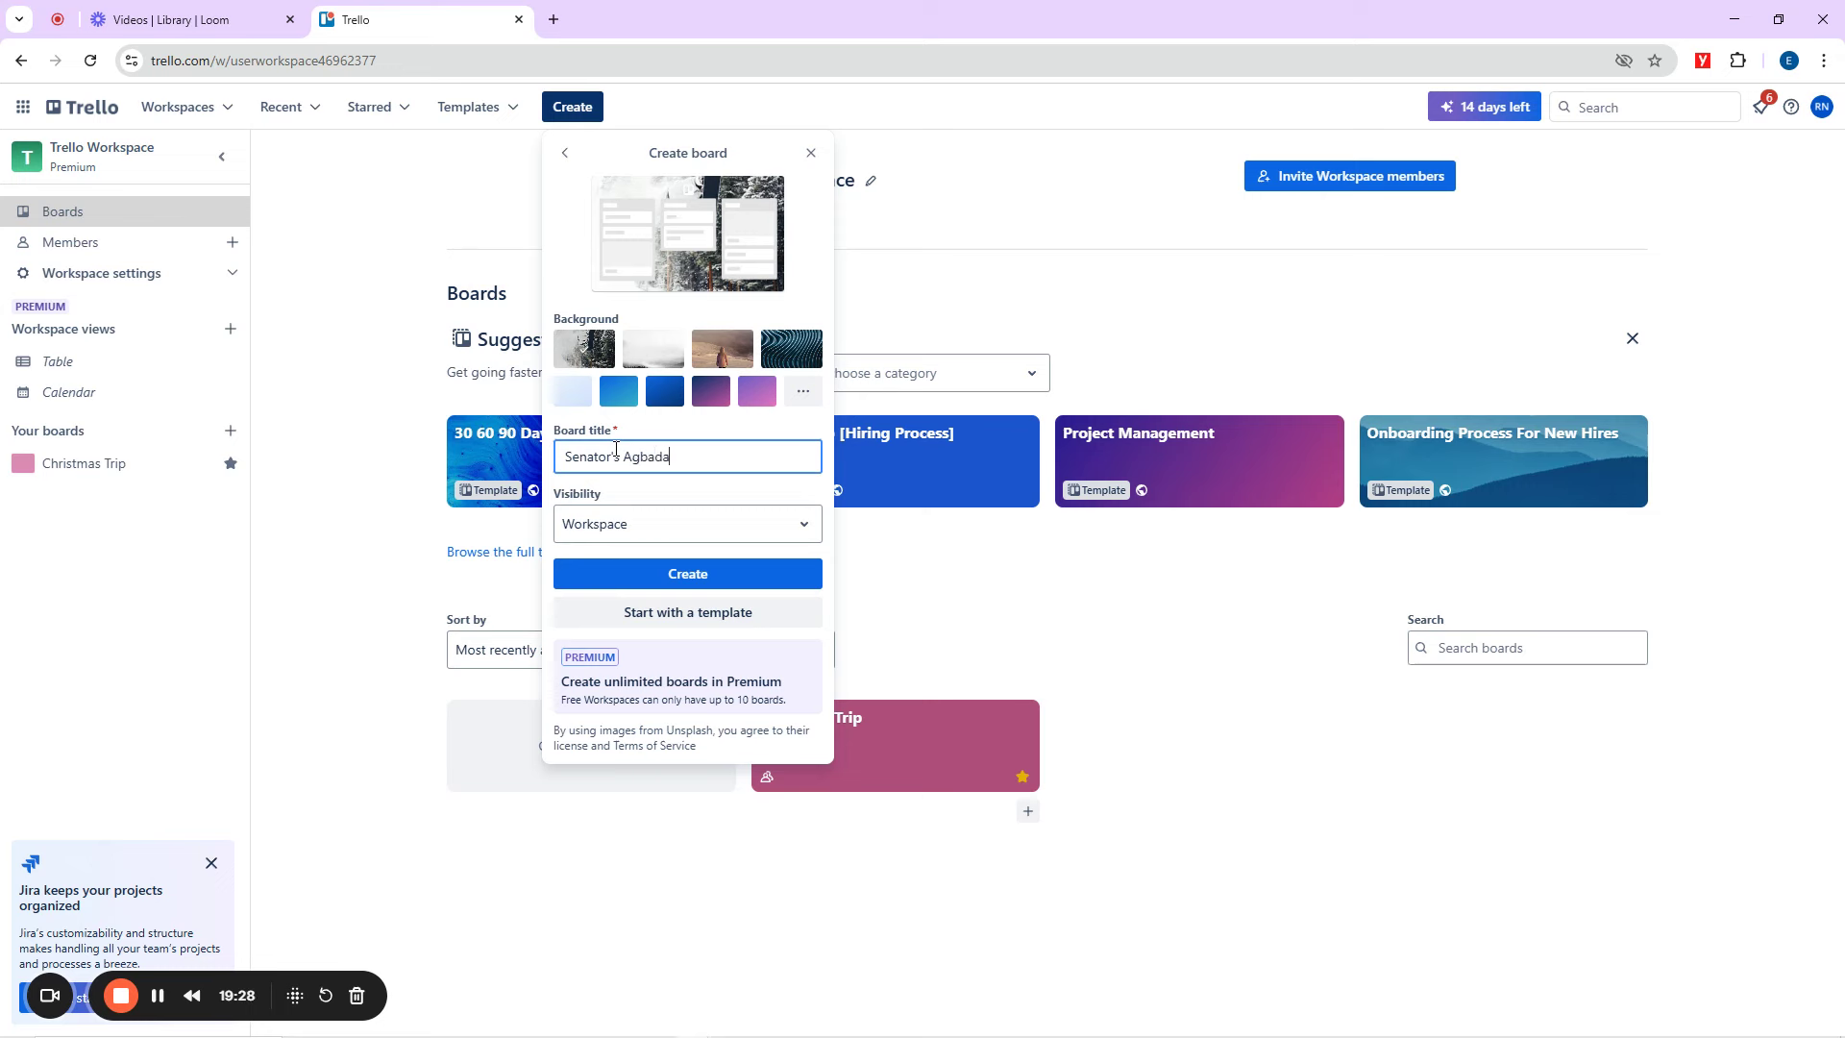
click(739, 538)
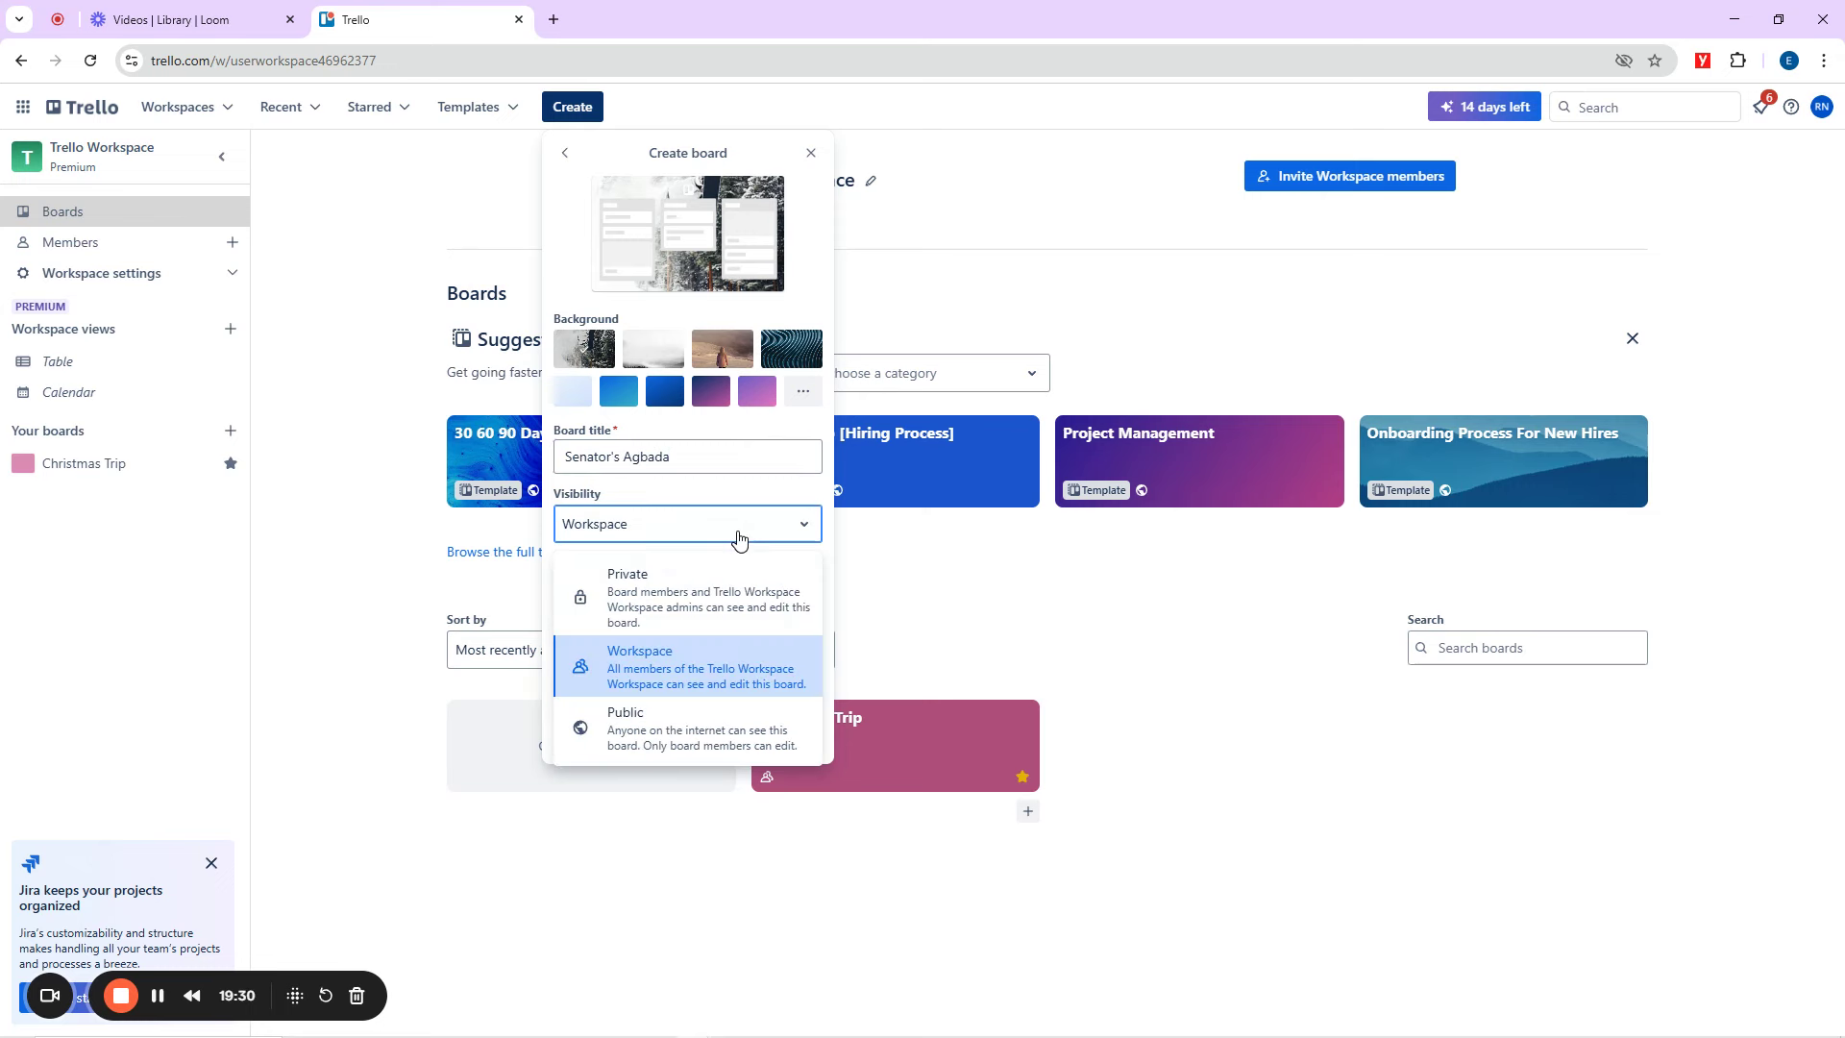
click(739, 538)
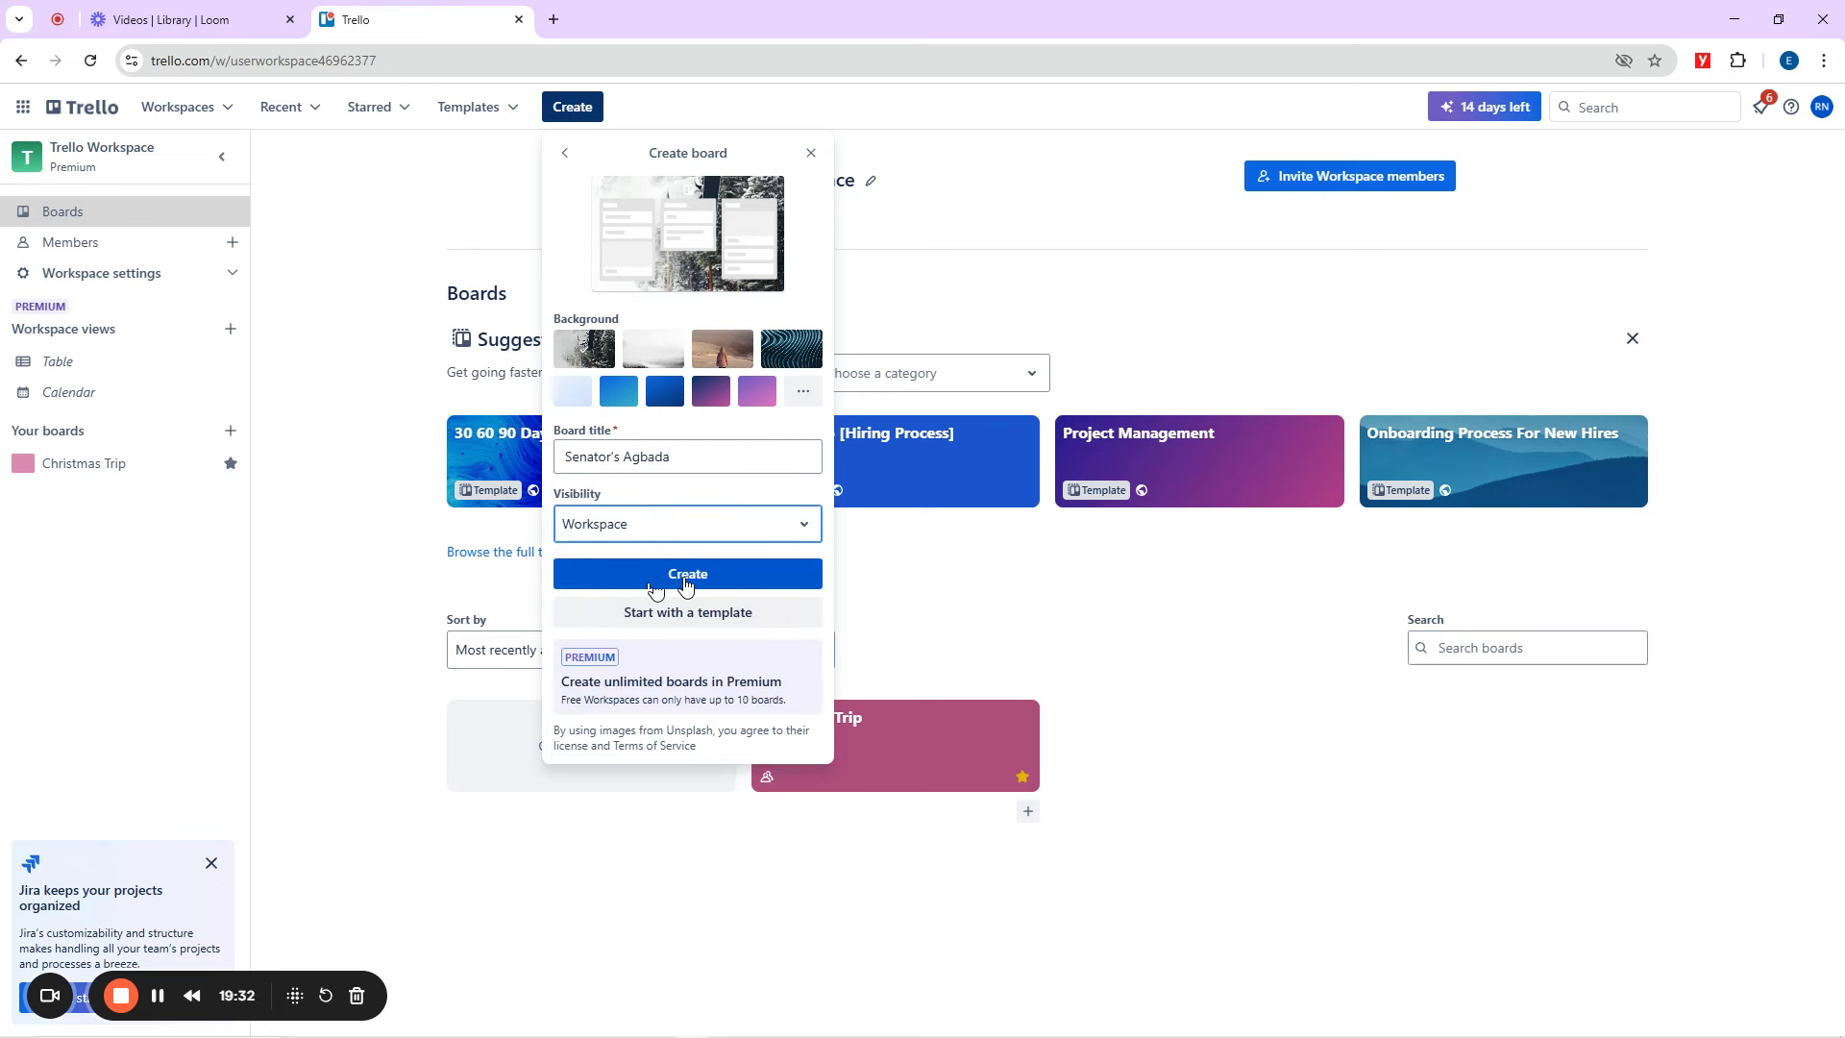
click(687, 575)
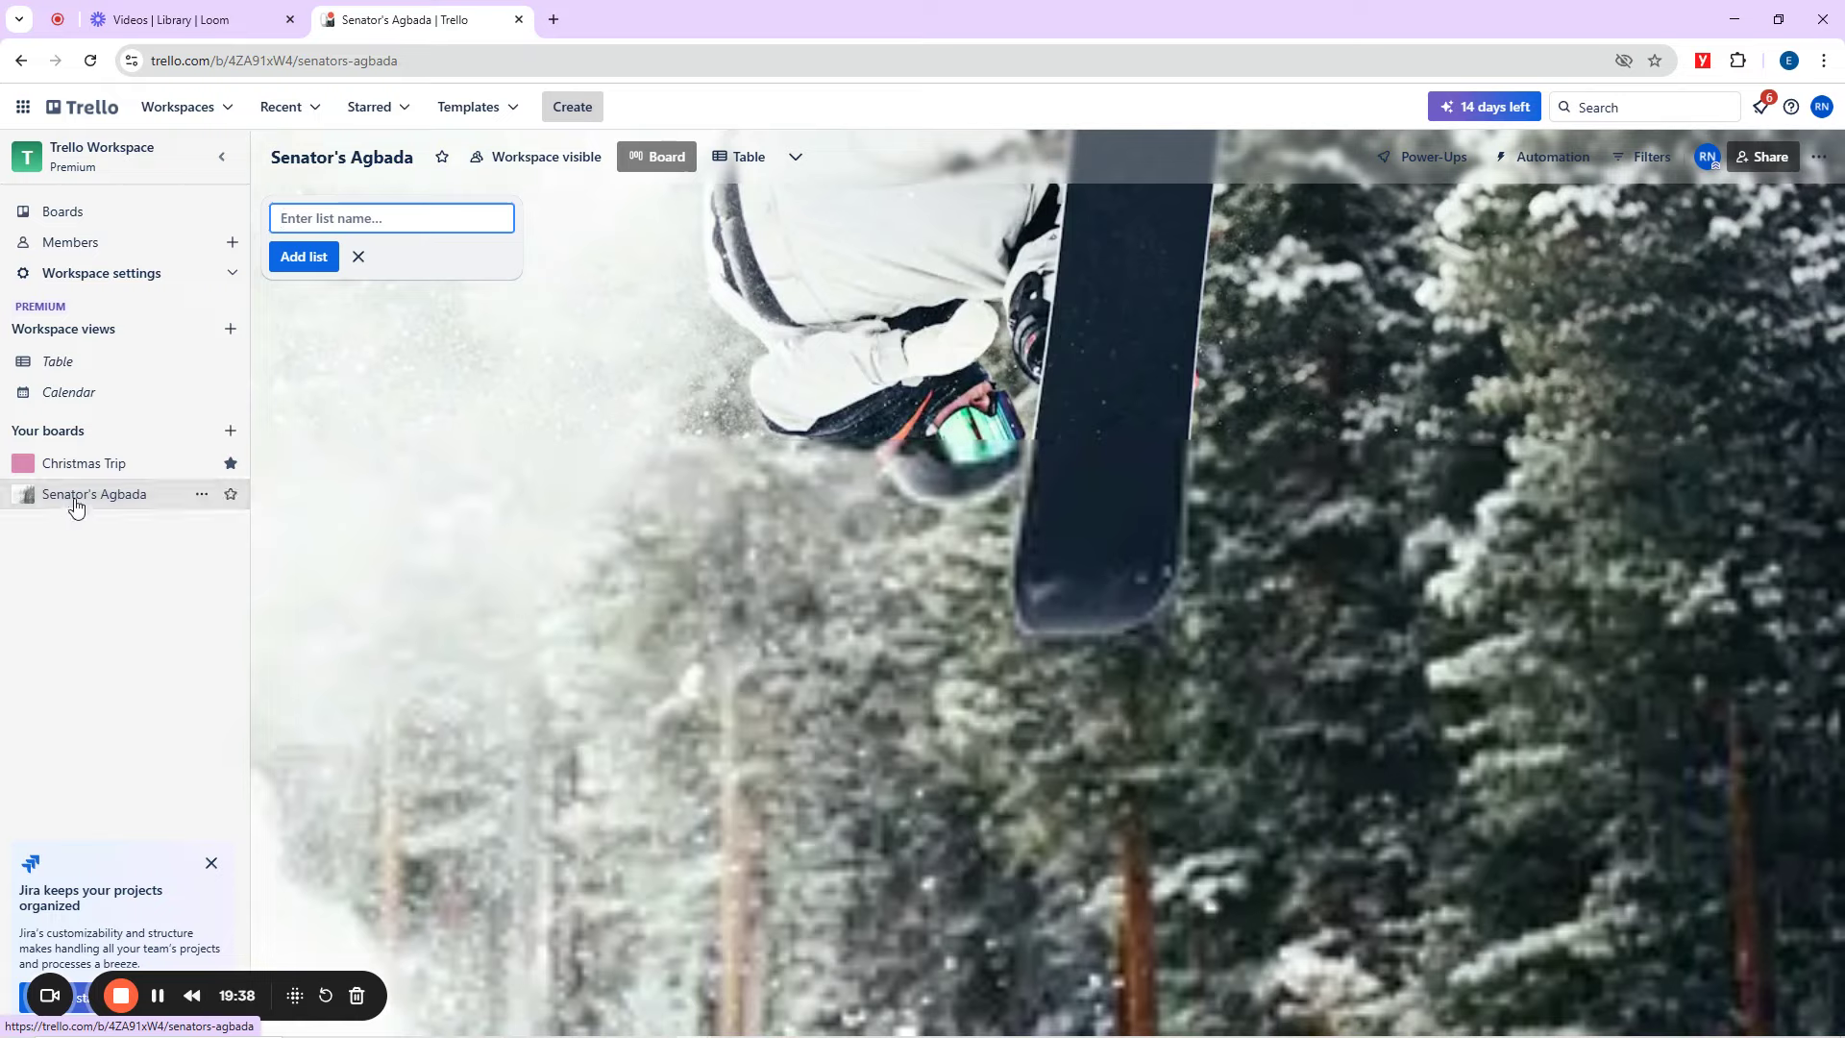
Open the Christmas Trip board and return to the Senator's Agbada board.
click(84, 465)
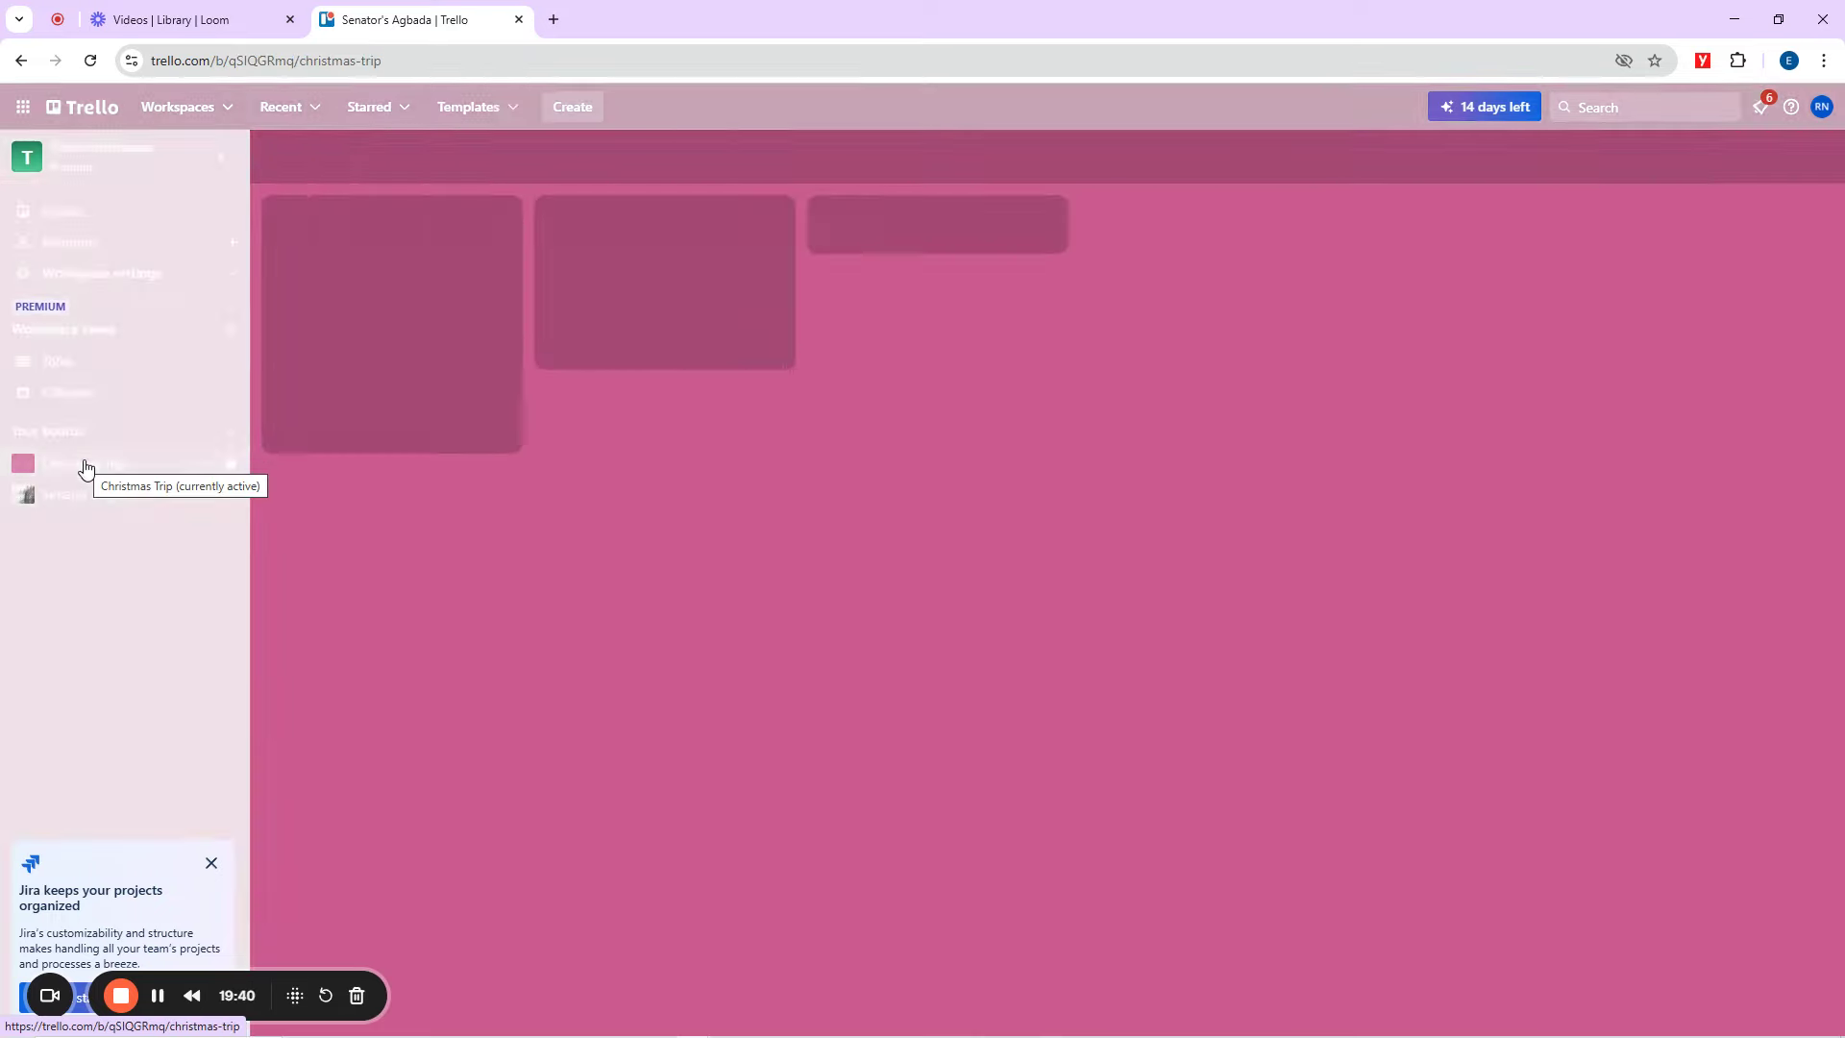
click(81, 498)
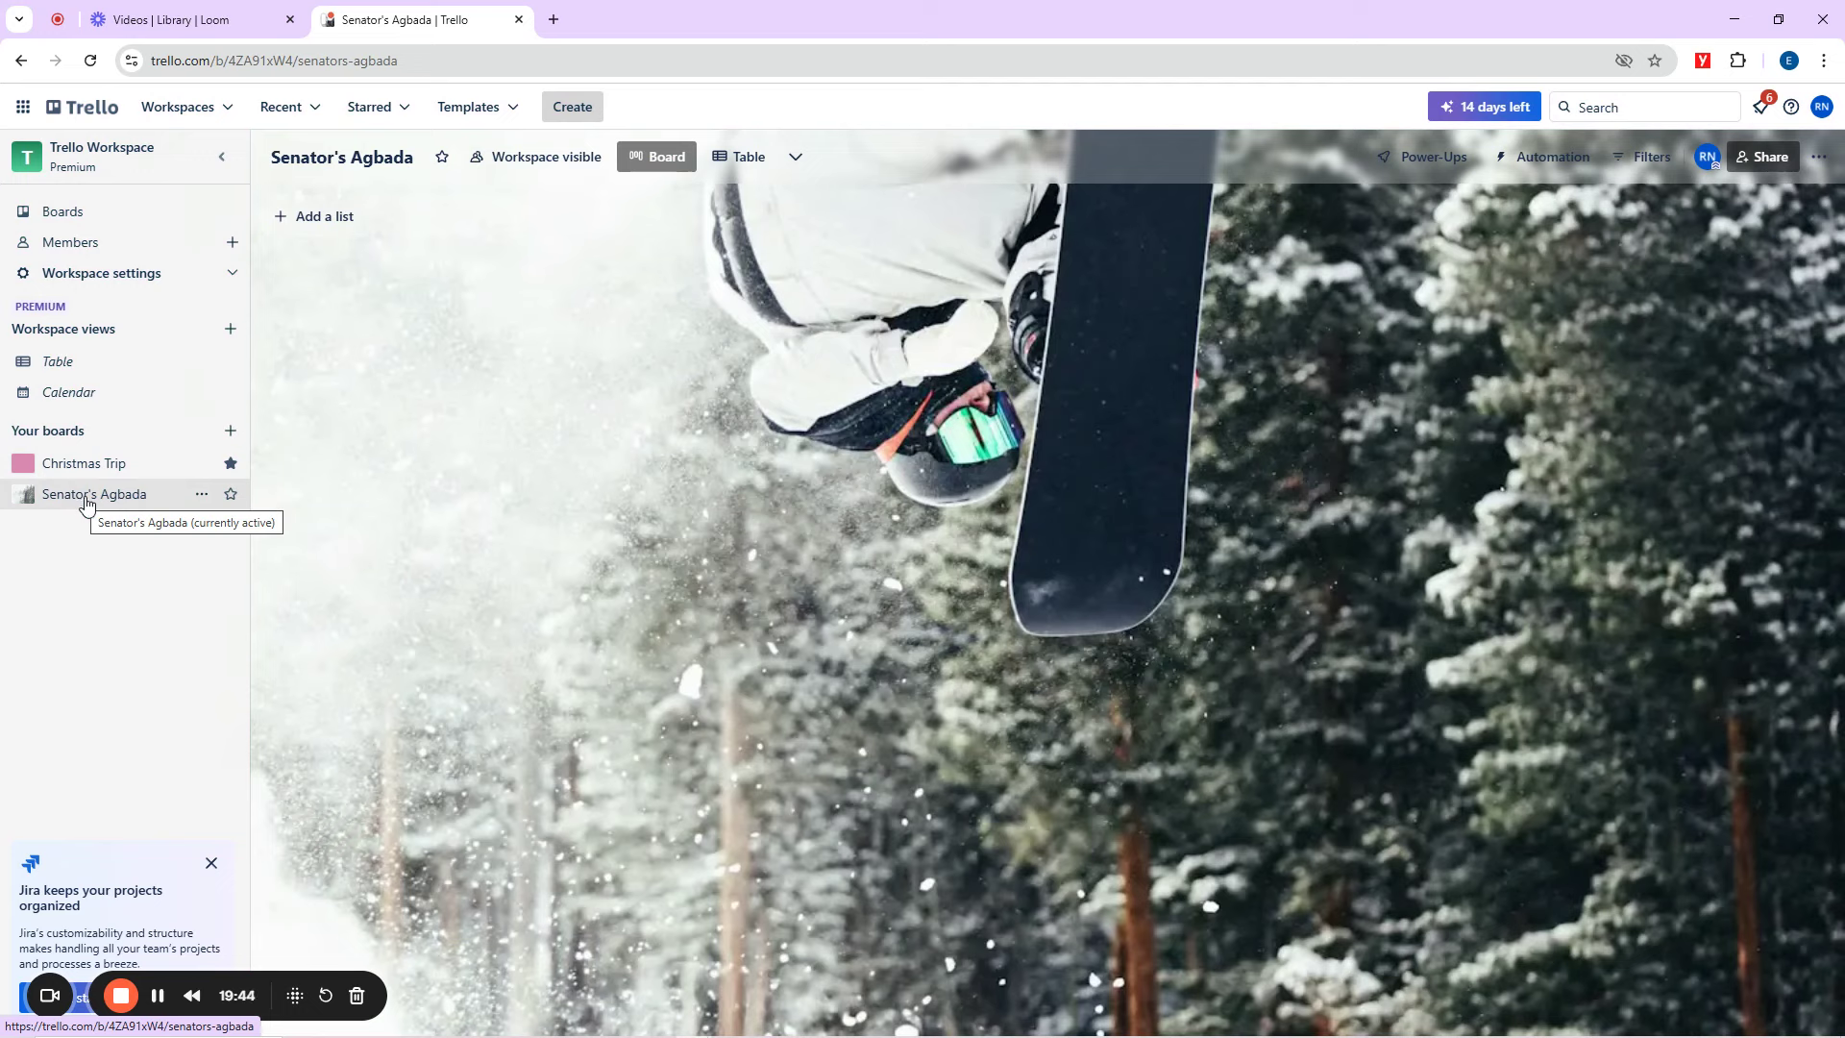
Add the lists "To Do", "Doing" and "Done" to the Senator's Agbada board.
click(320, 224)
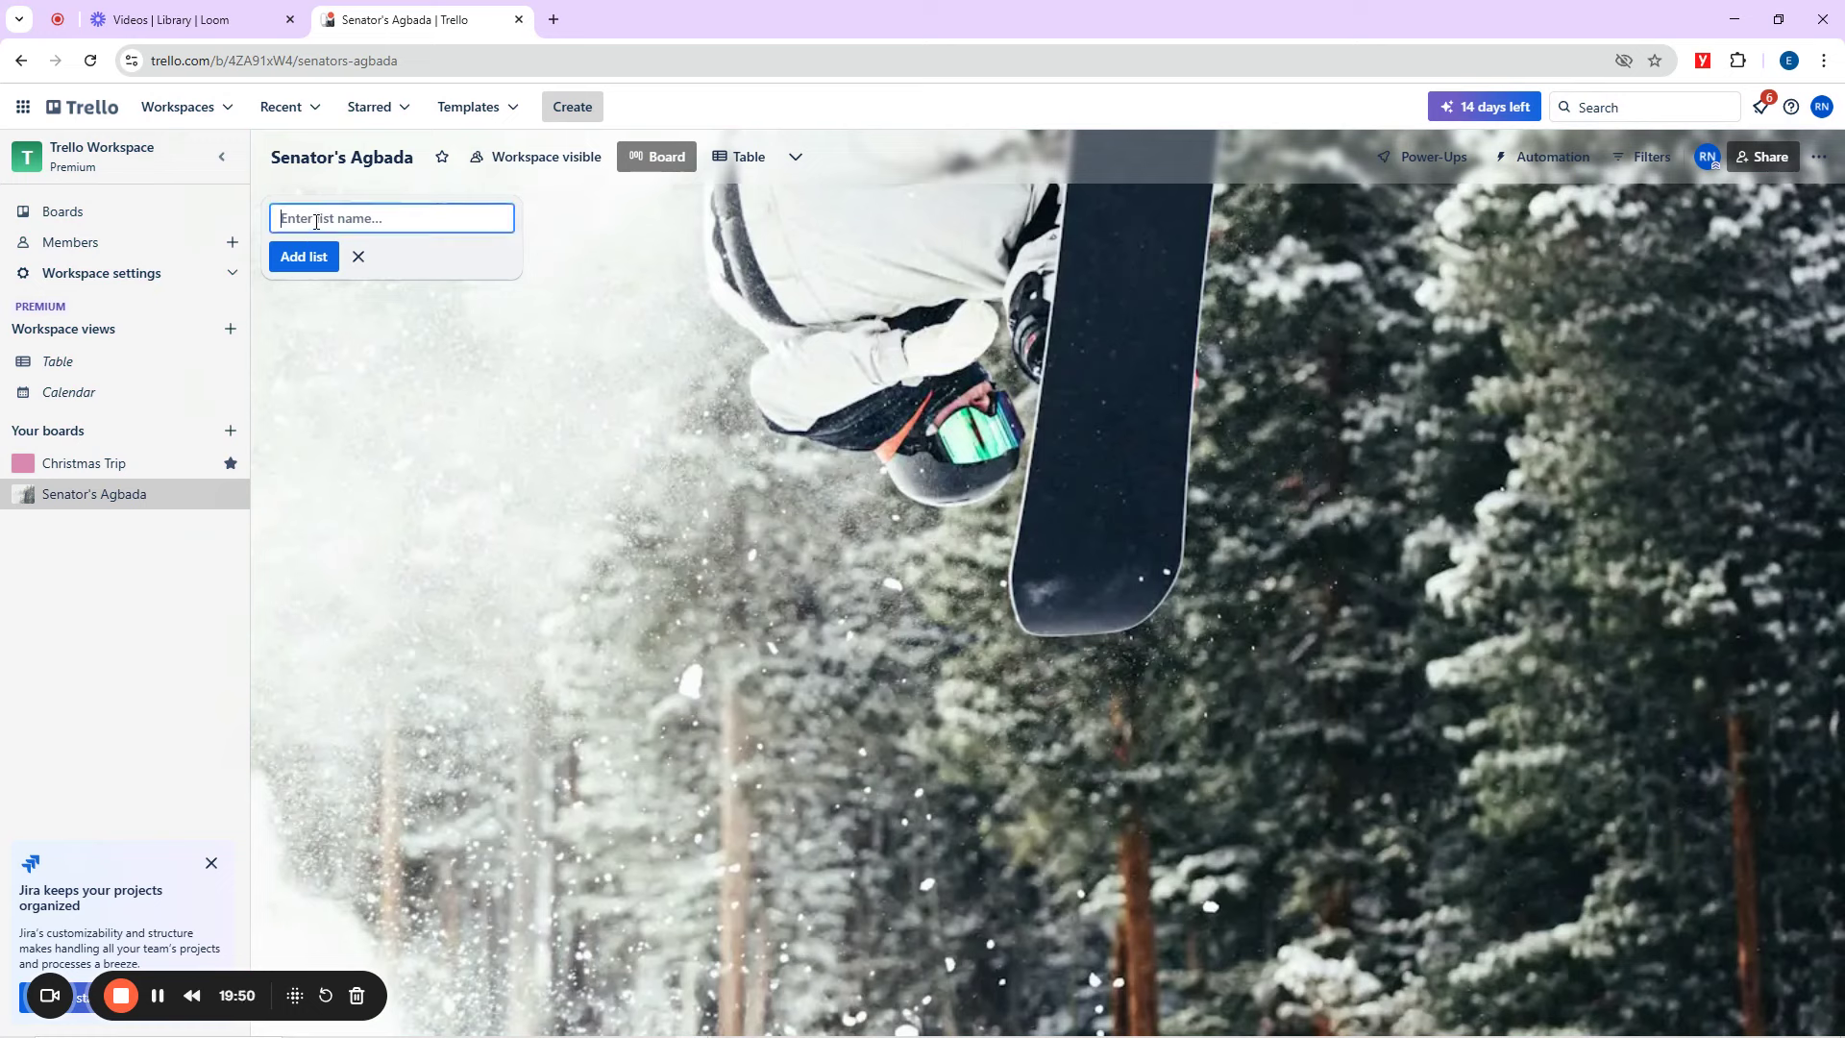
text(To Do)
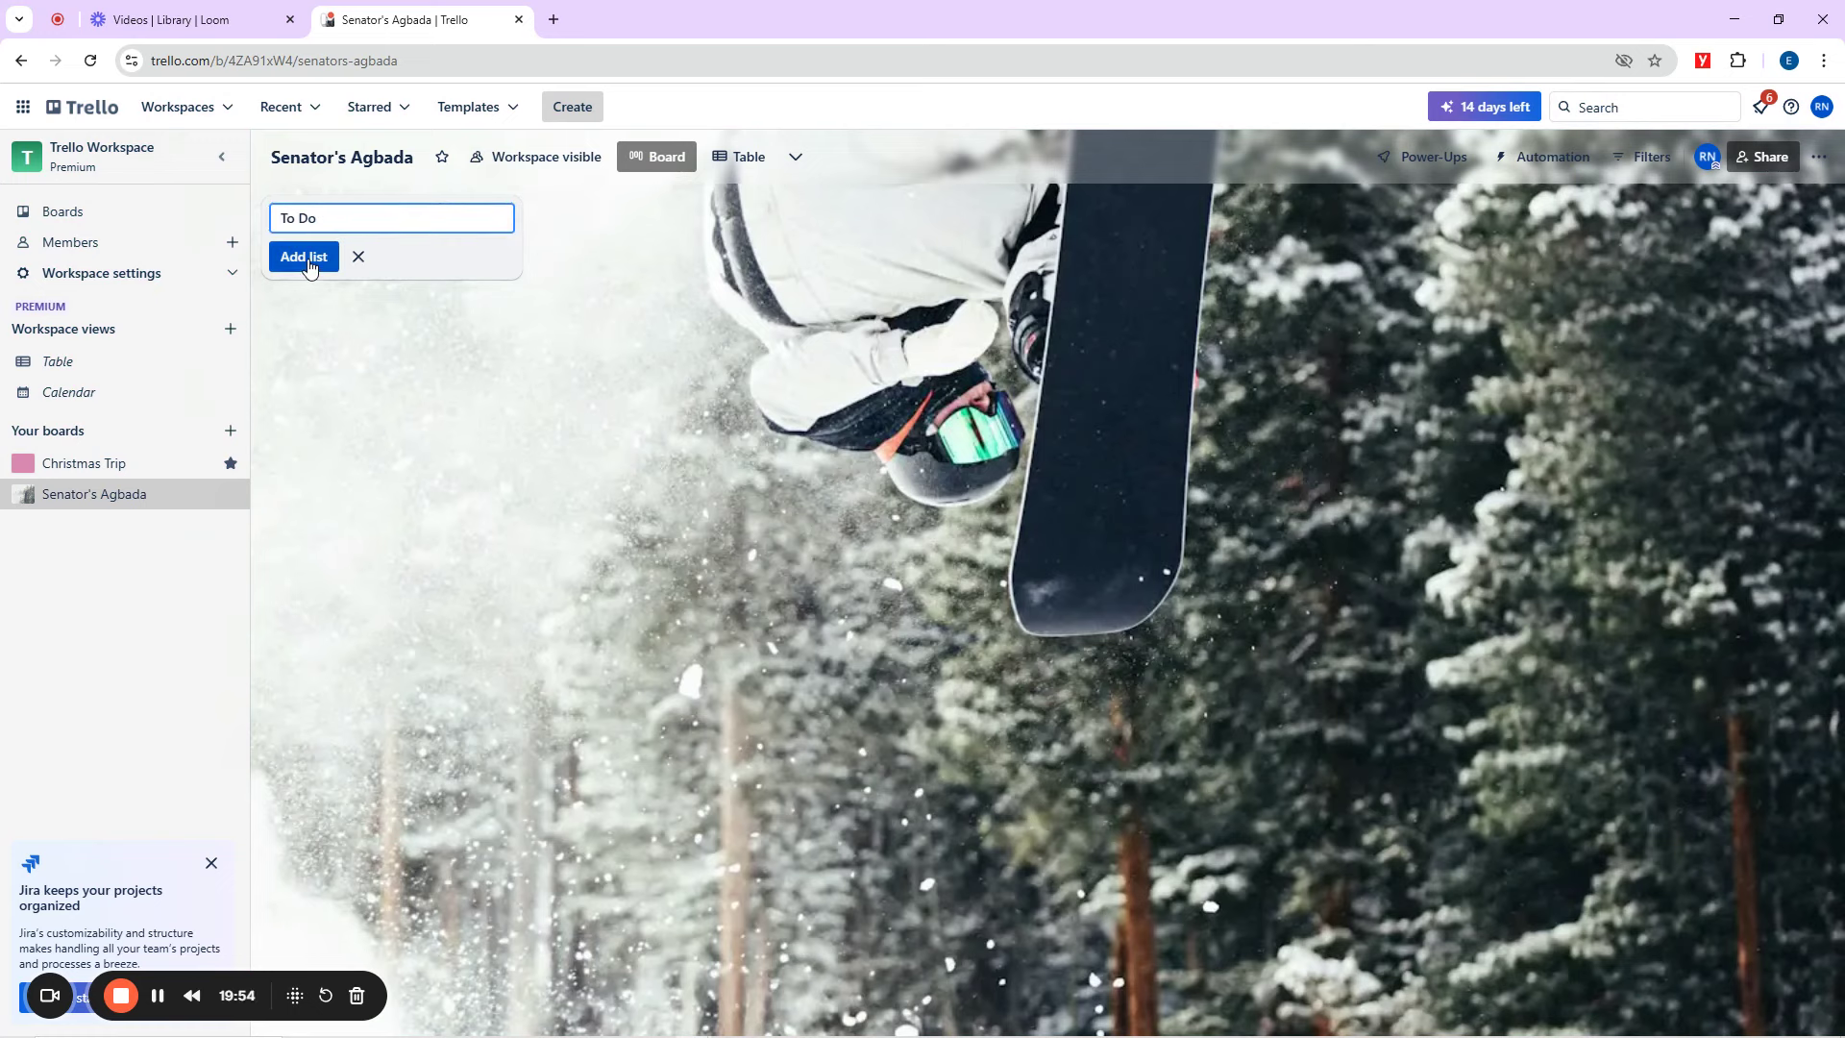
click(303, 257)
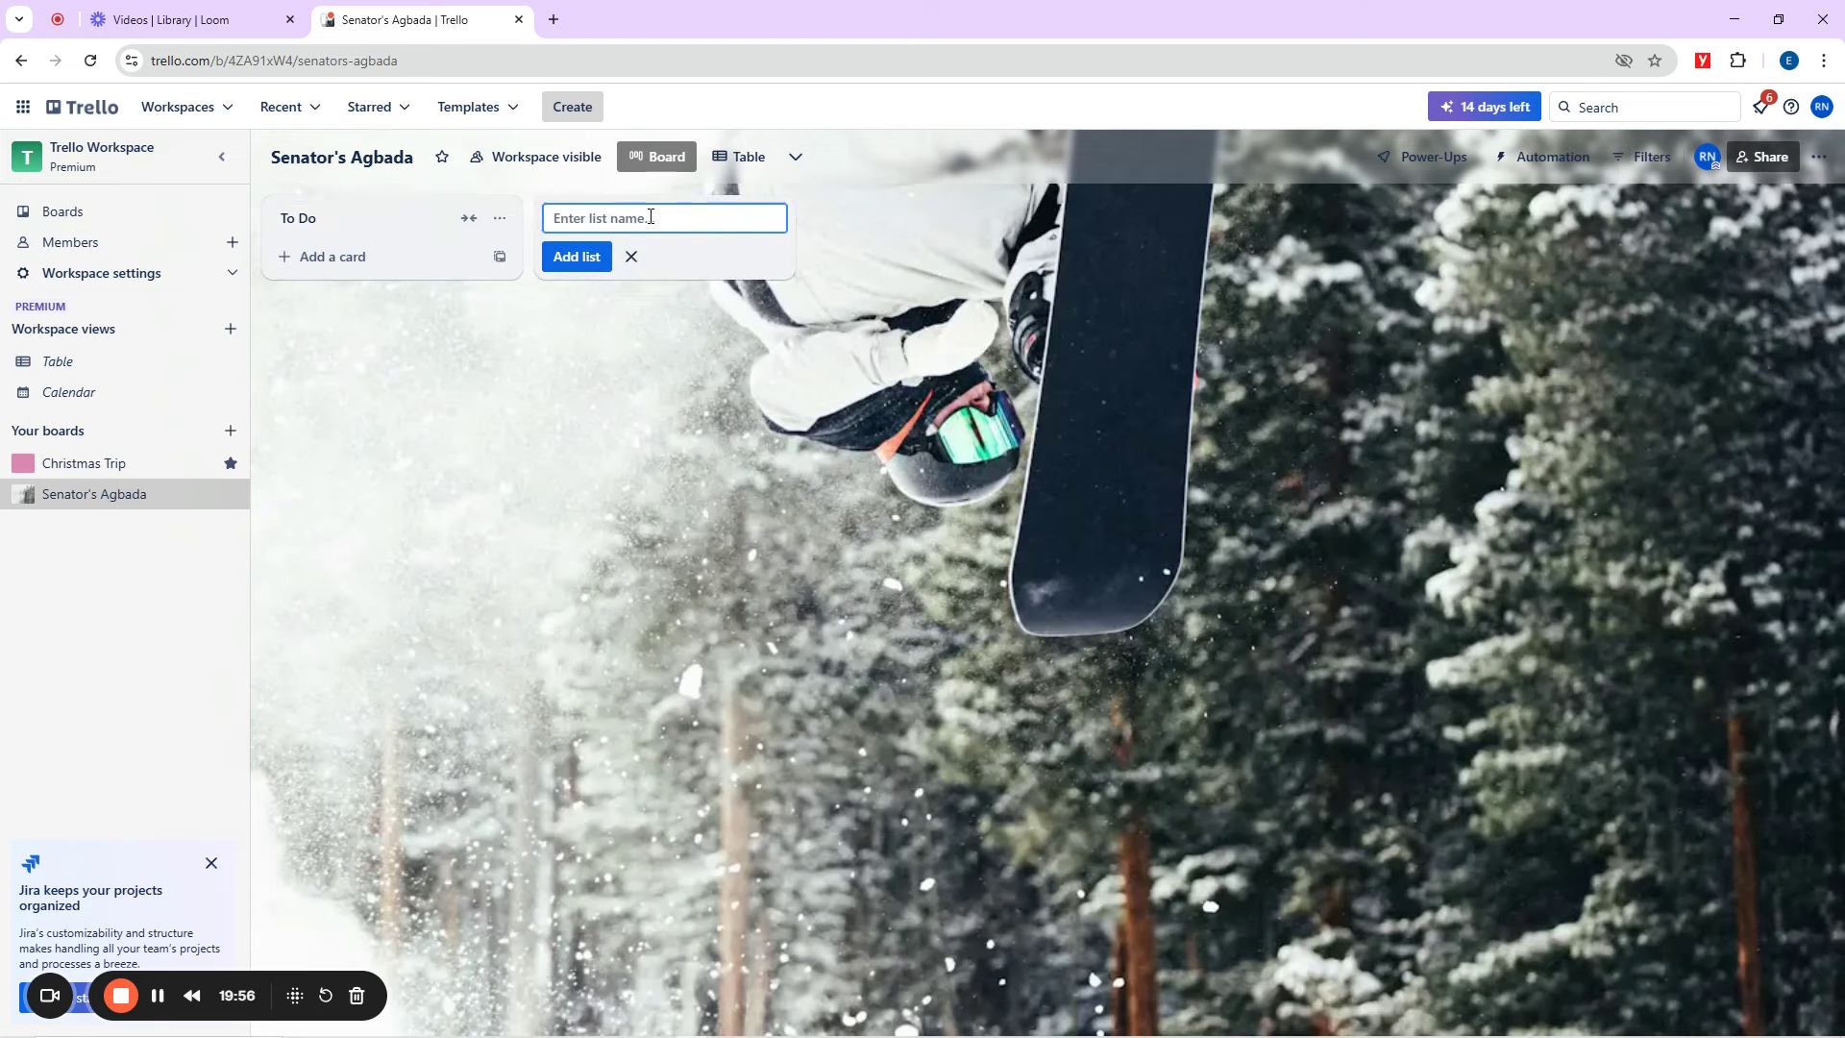
text(Doing)
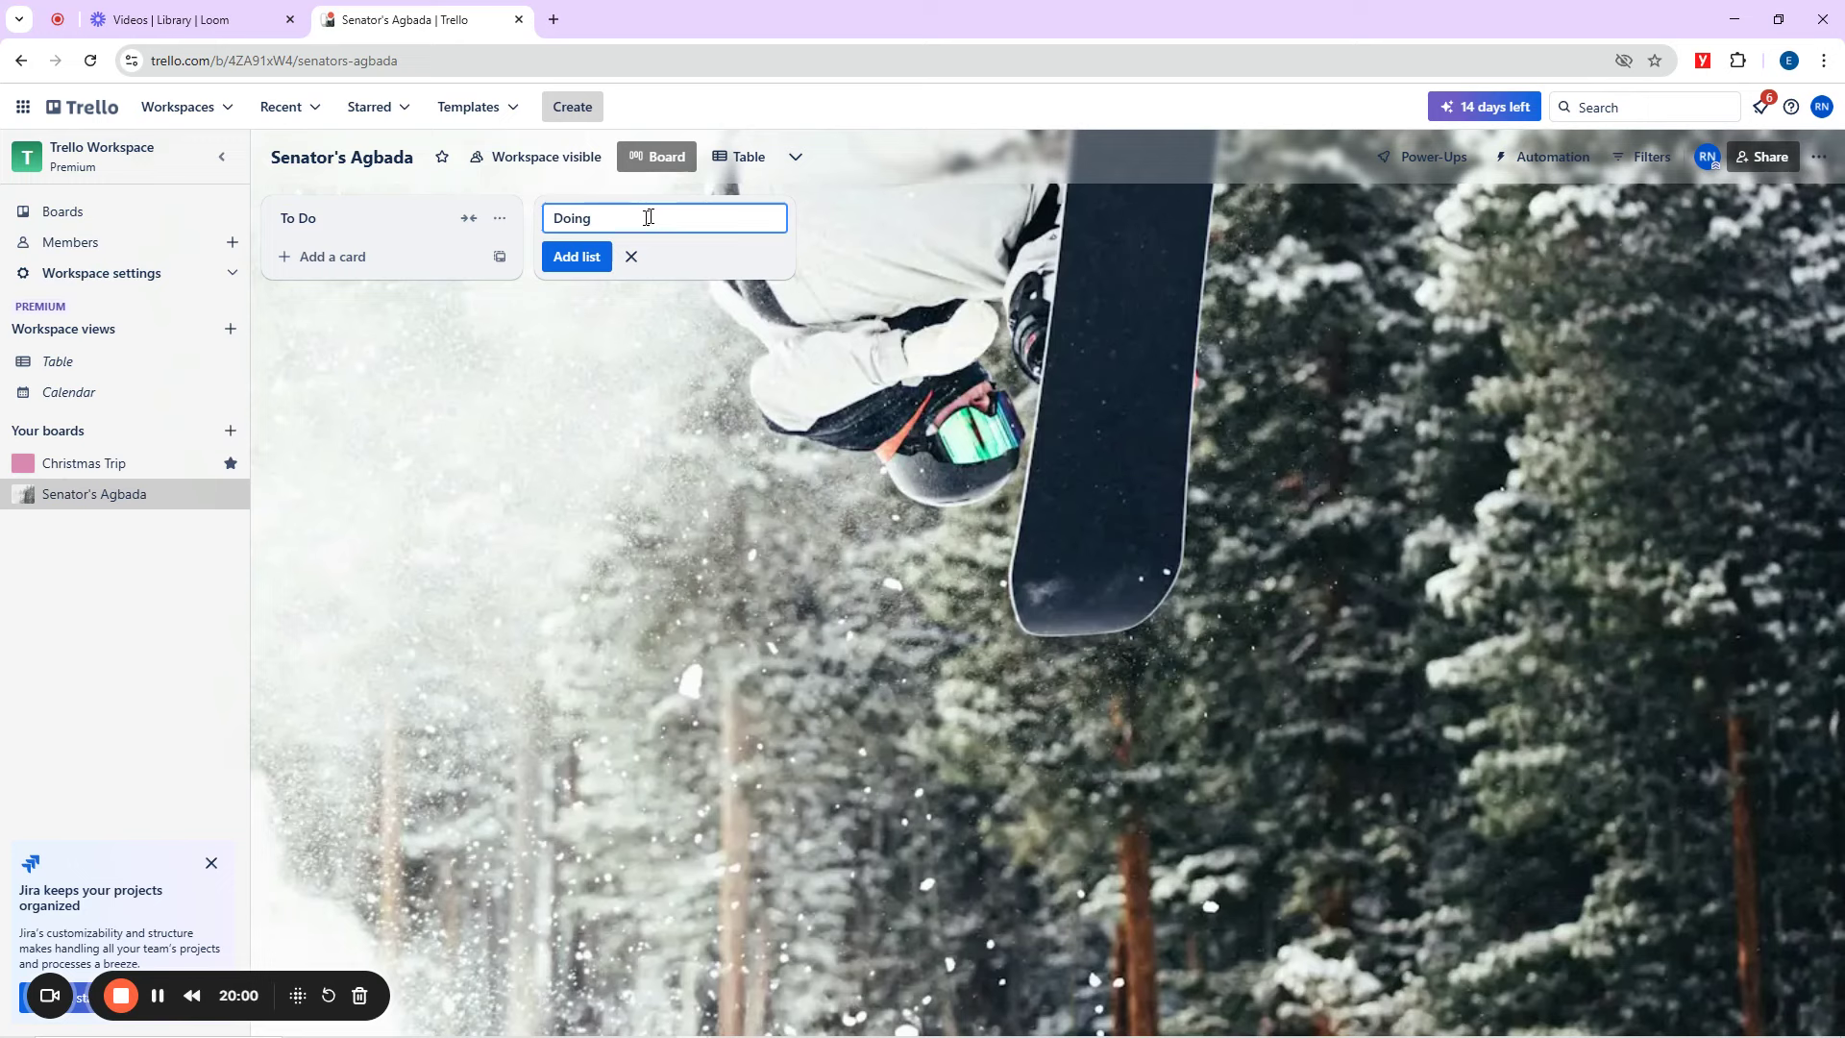
click(579, 259)
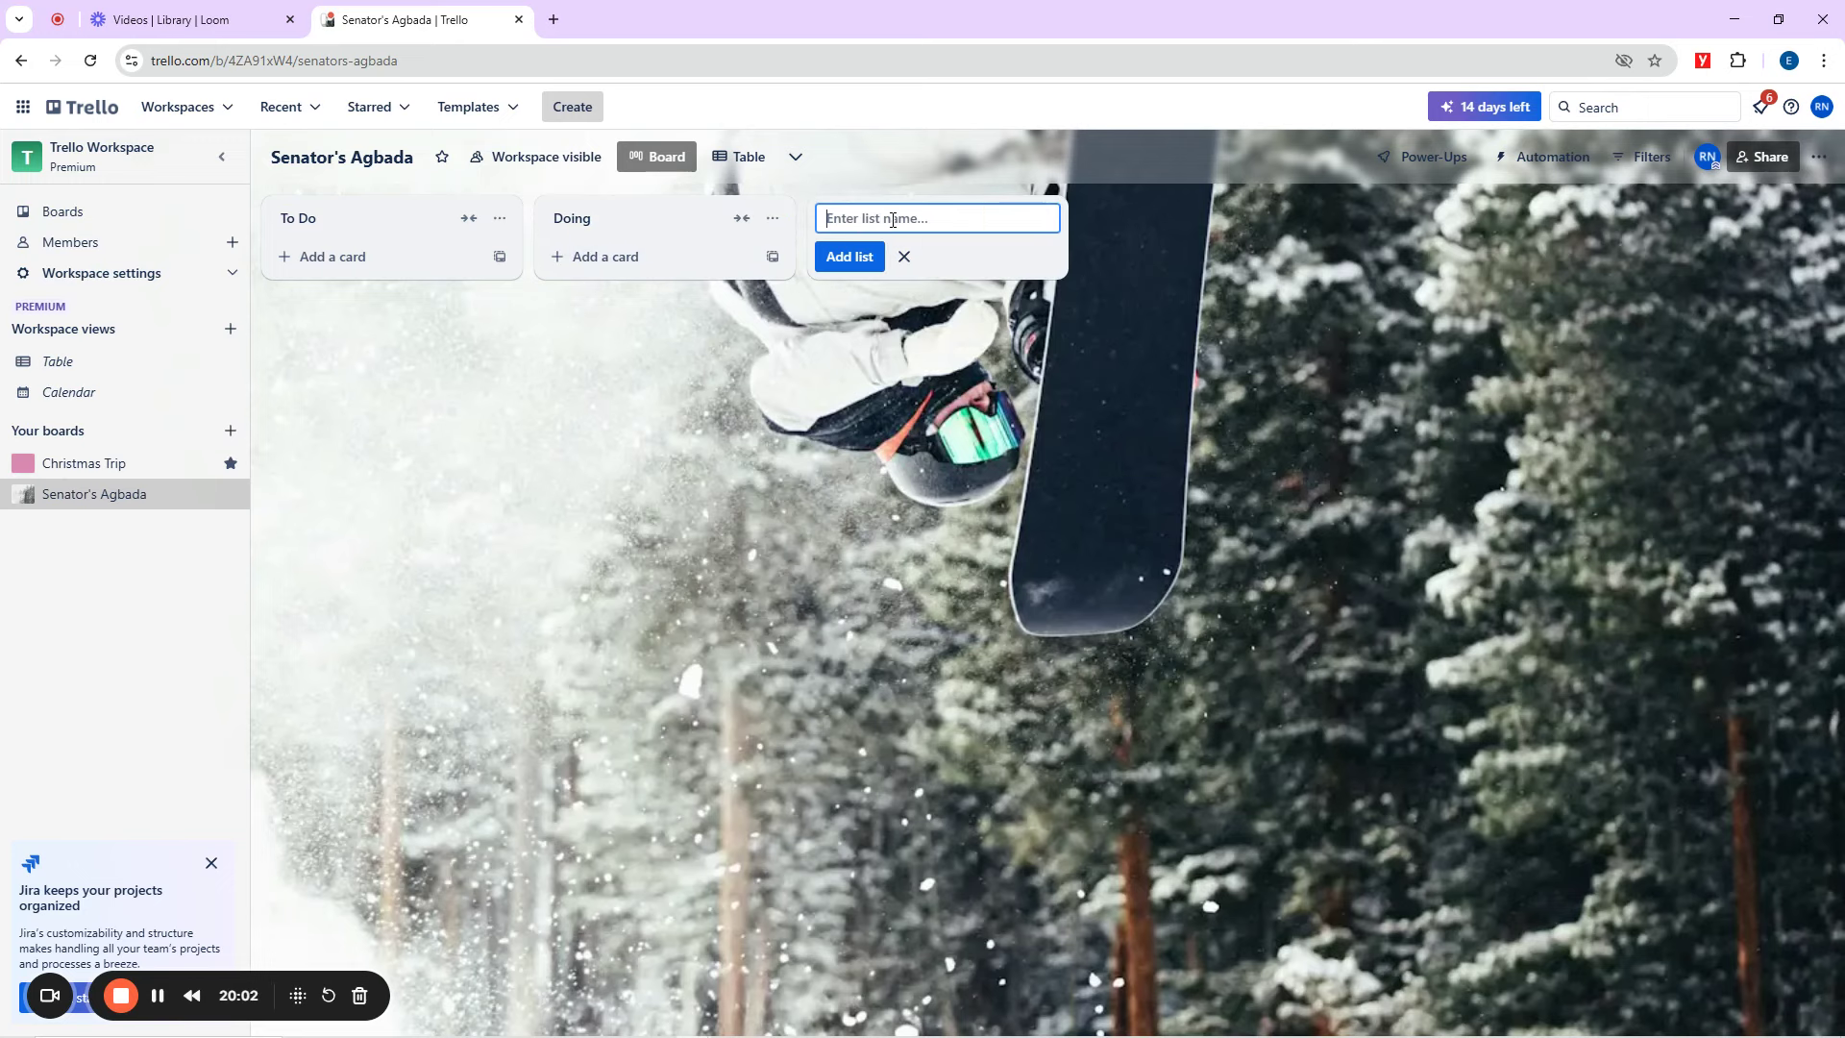
text(Done)
click(869, 259)
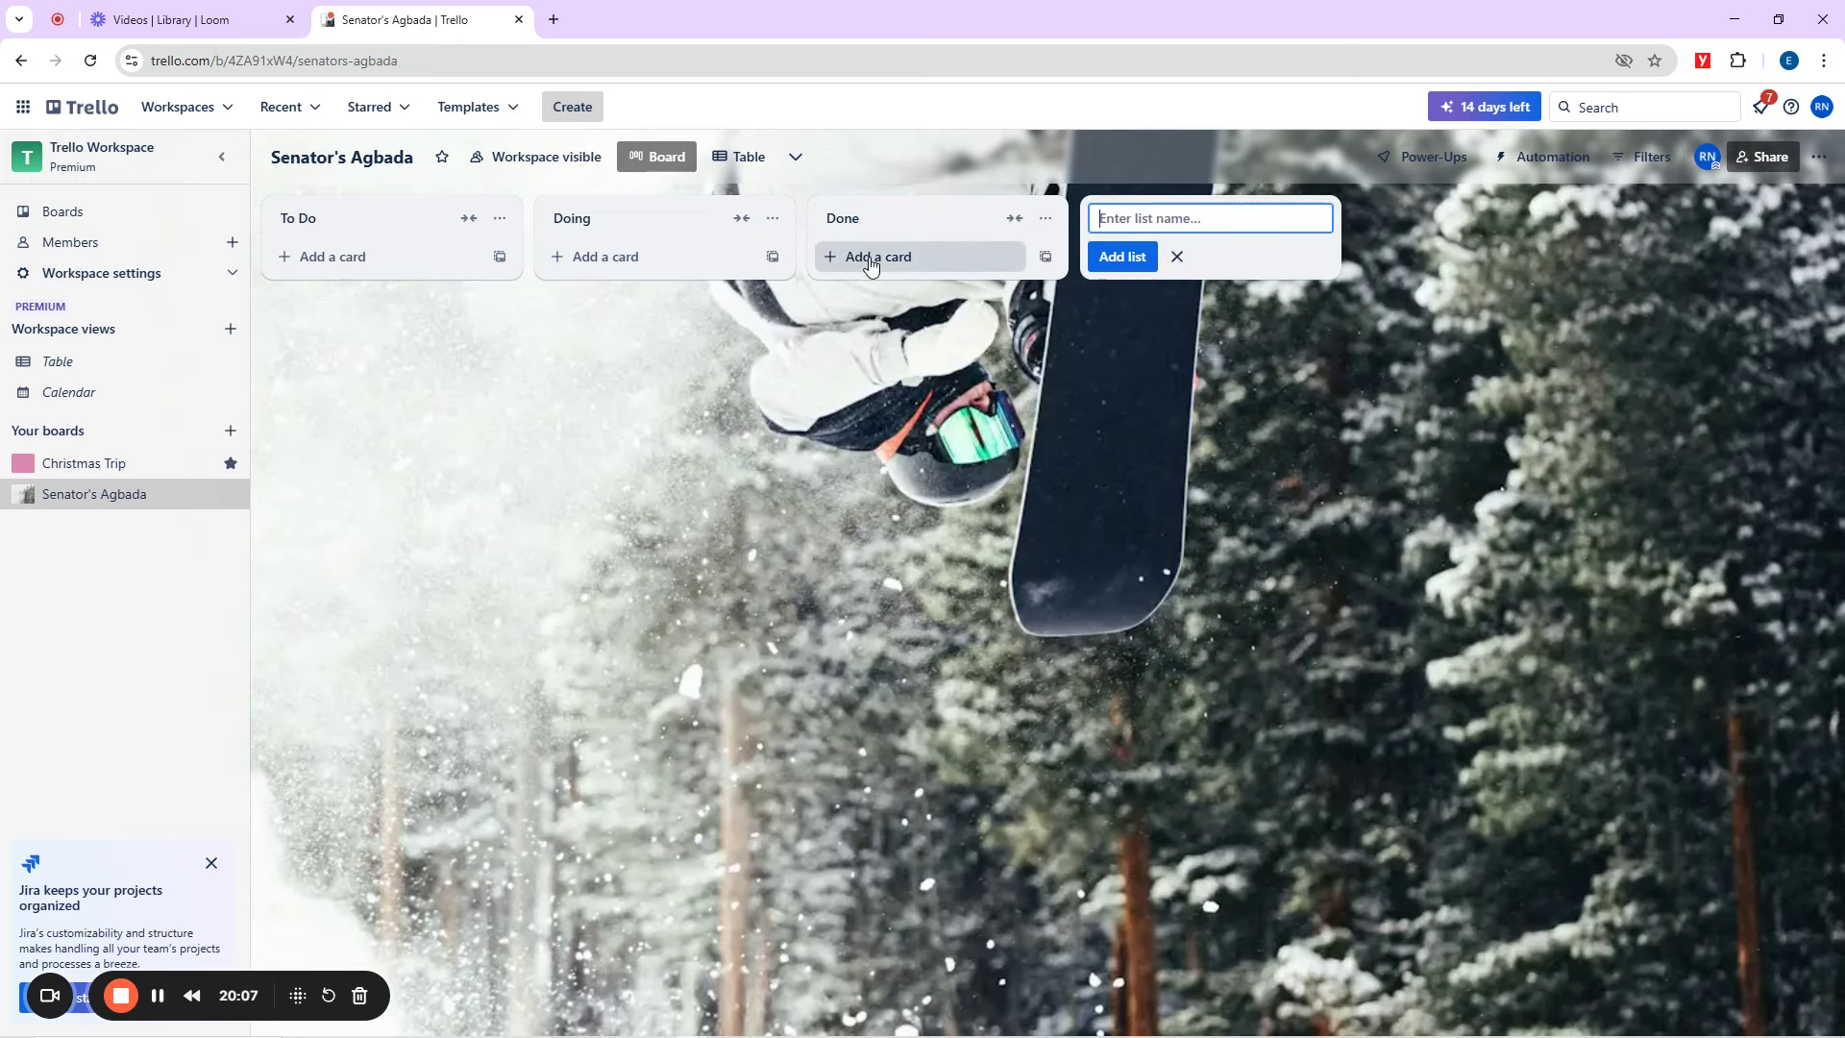
click(1174, 256)
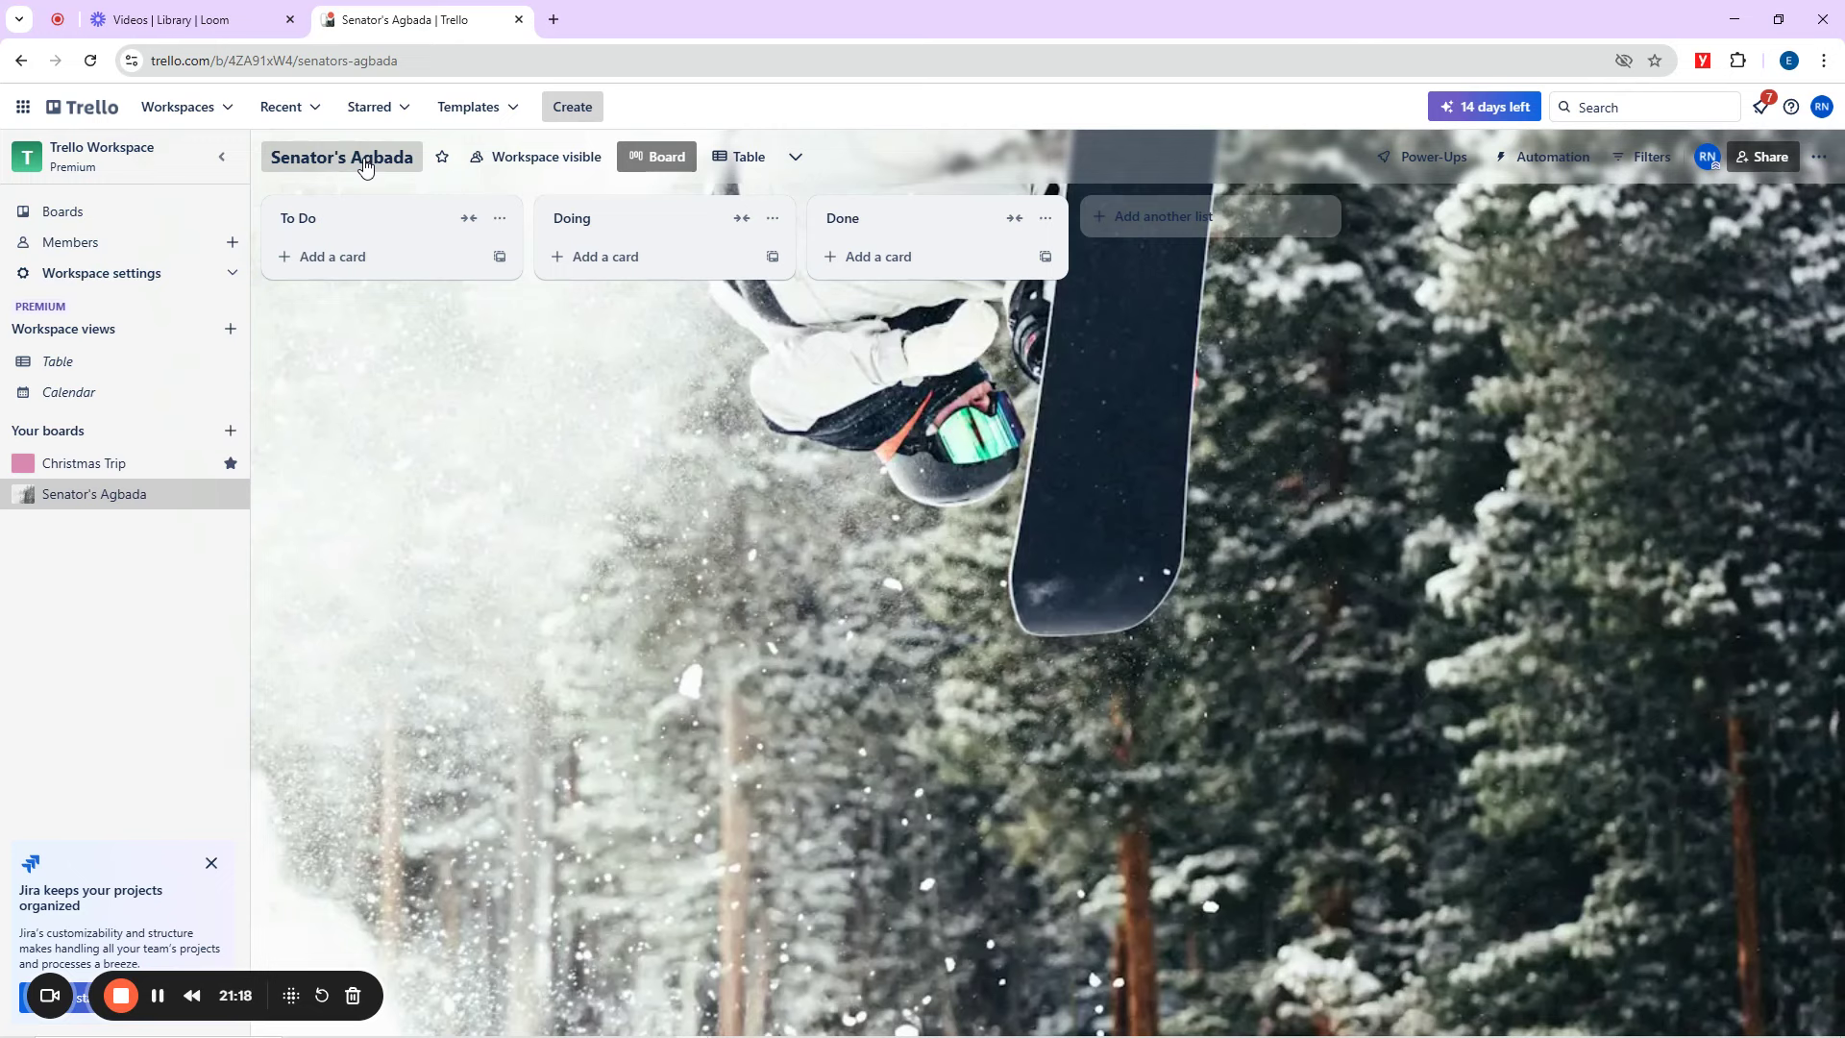
Add a card titled "Buy Agbada Material" to the To Do list.
click(328, 255)
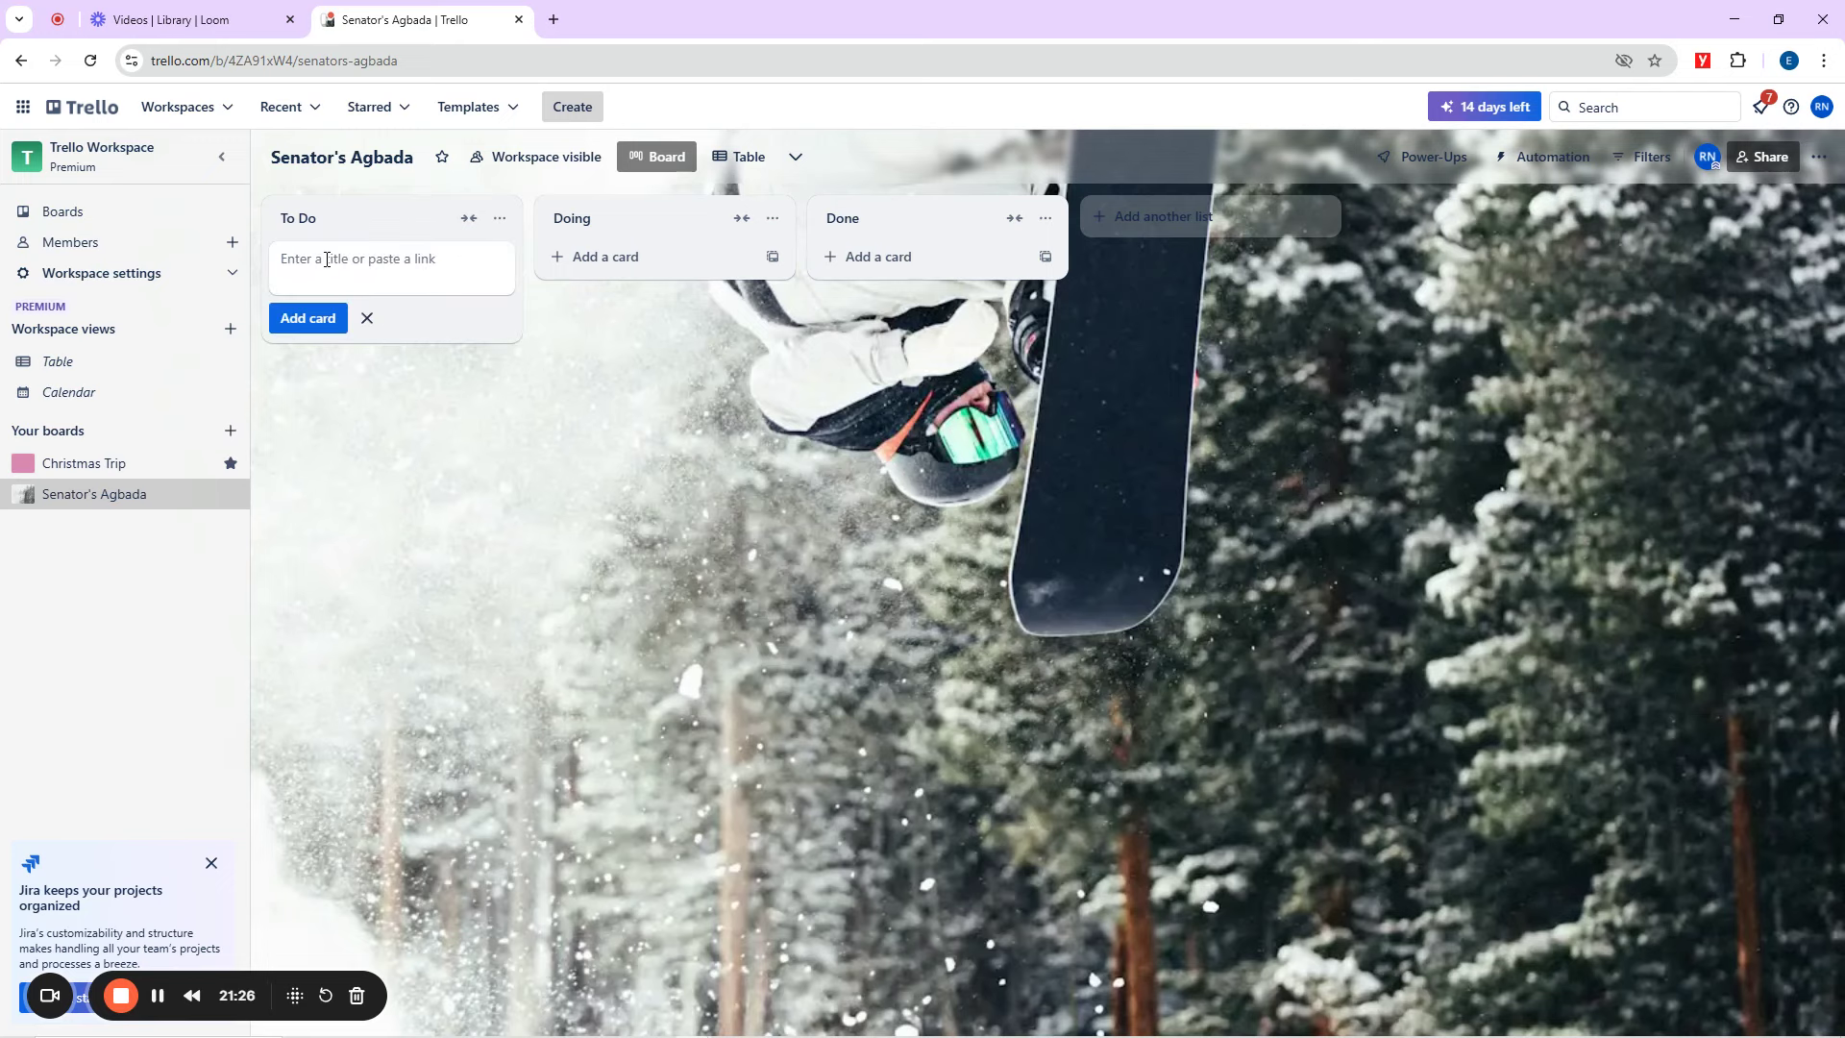
text(Buy Agbada Material)
key(Return)
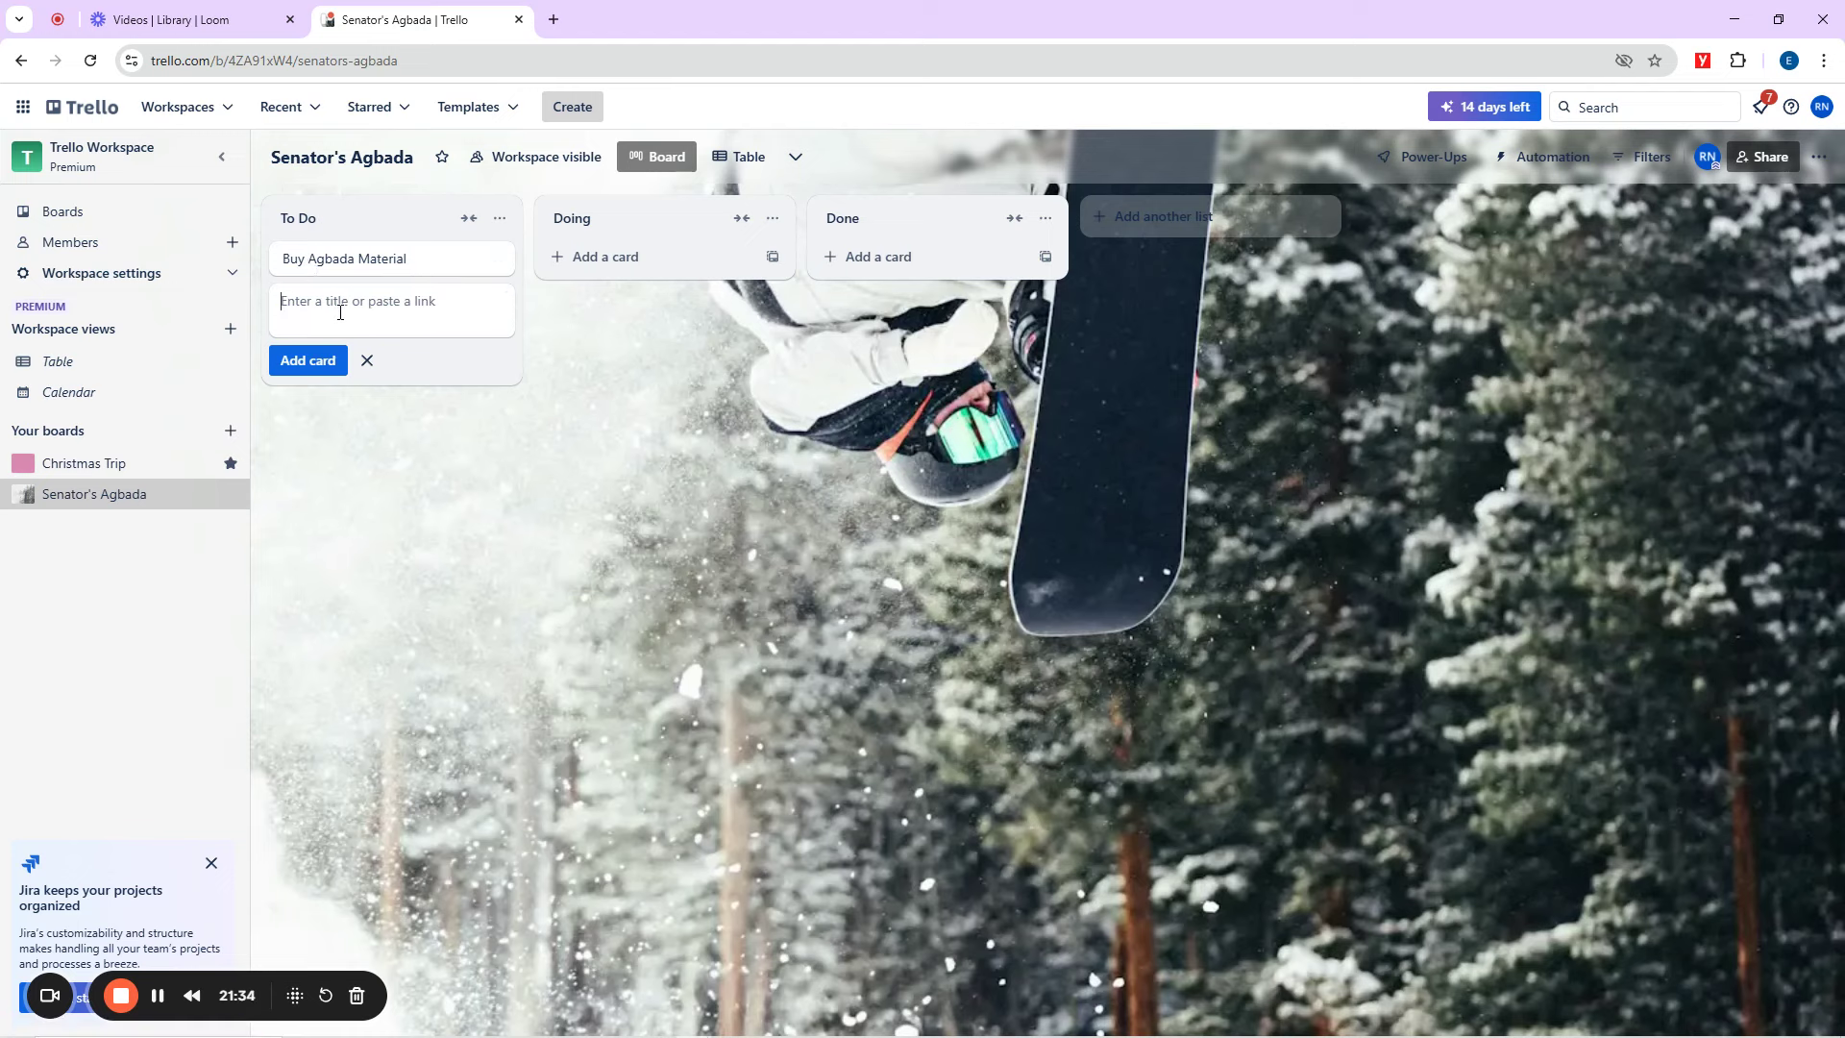
Add a card titled "Buy 7 colors of thread" to the To Do list.
text(Buy 7 differe)
key(BackSpace)
key(BackSpace)
key(BackSpace)
key(BackSpace)
key(BackSpace)
key(BackSpace)
key(BackSpace)
text(colors of thread)
key(Return)
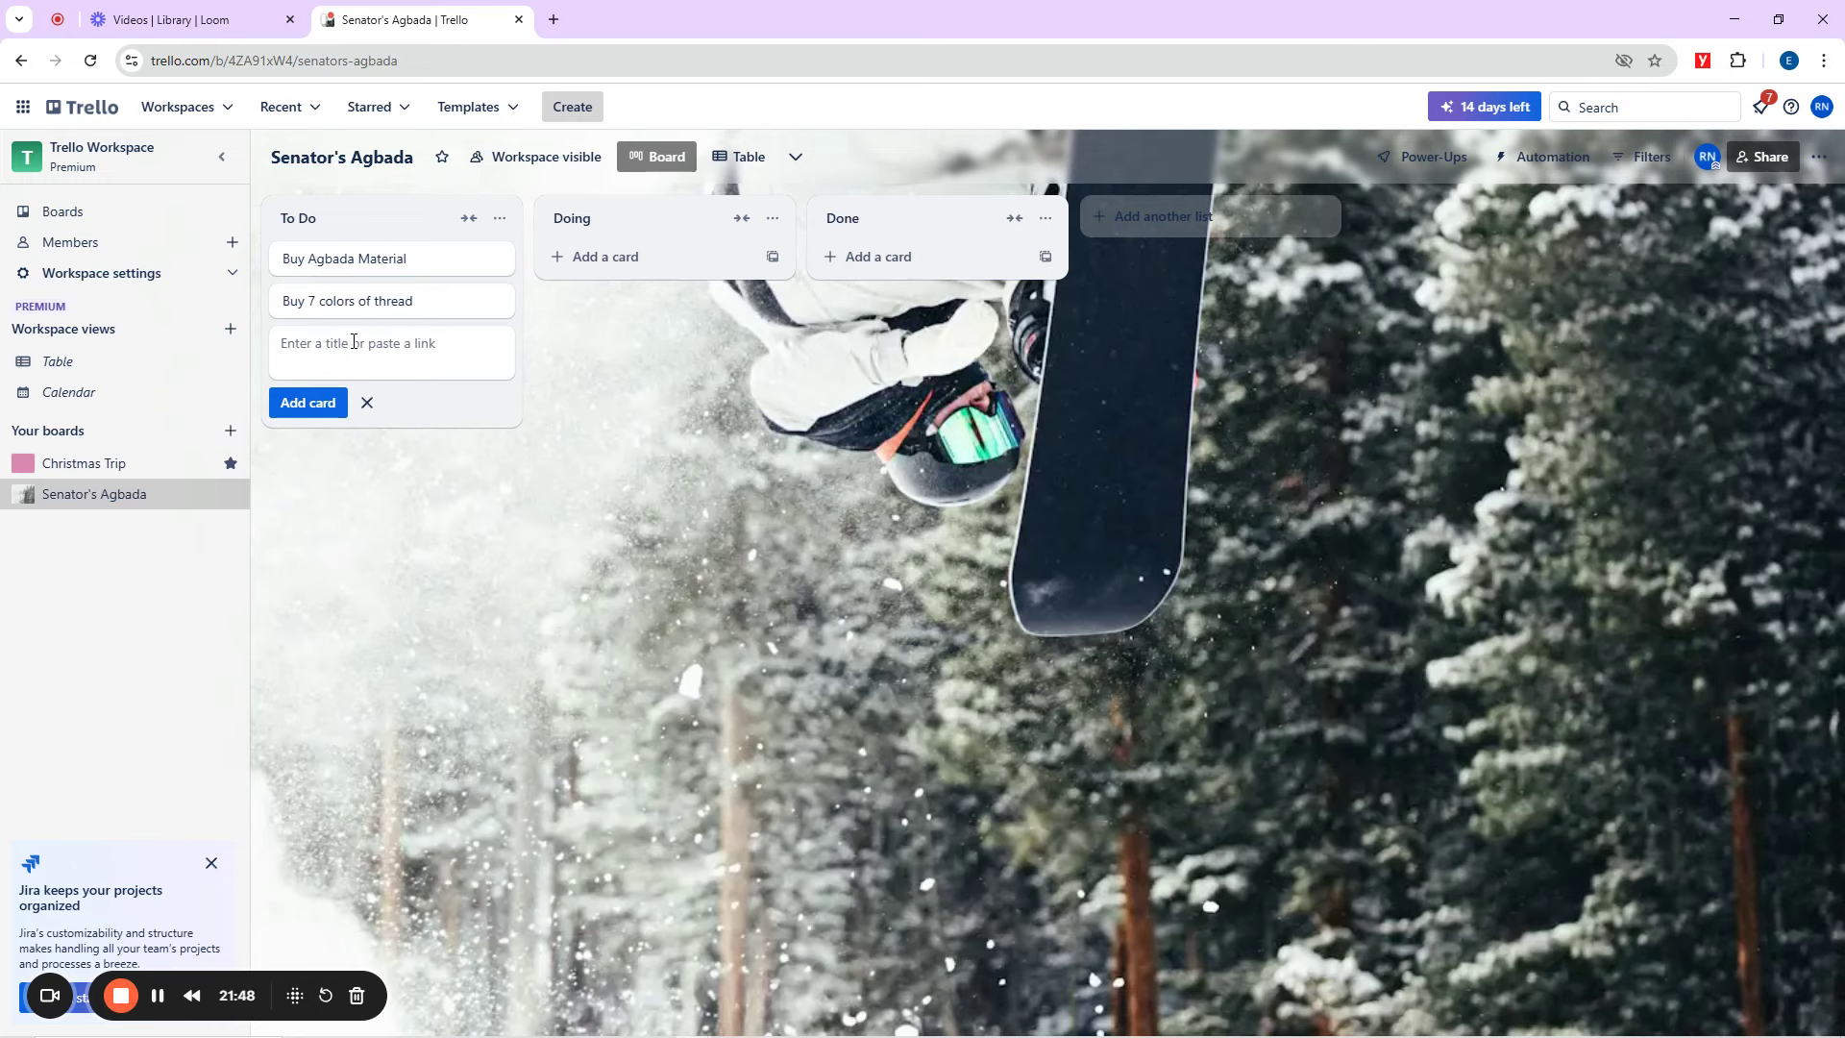
Add a card titled "buy sewing Machine Oil" to the To Do list.
text(buy)
text( sewing M)
text(ach)
key(BackSpace)
text(chine Oil)
key(Return)
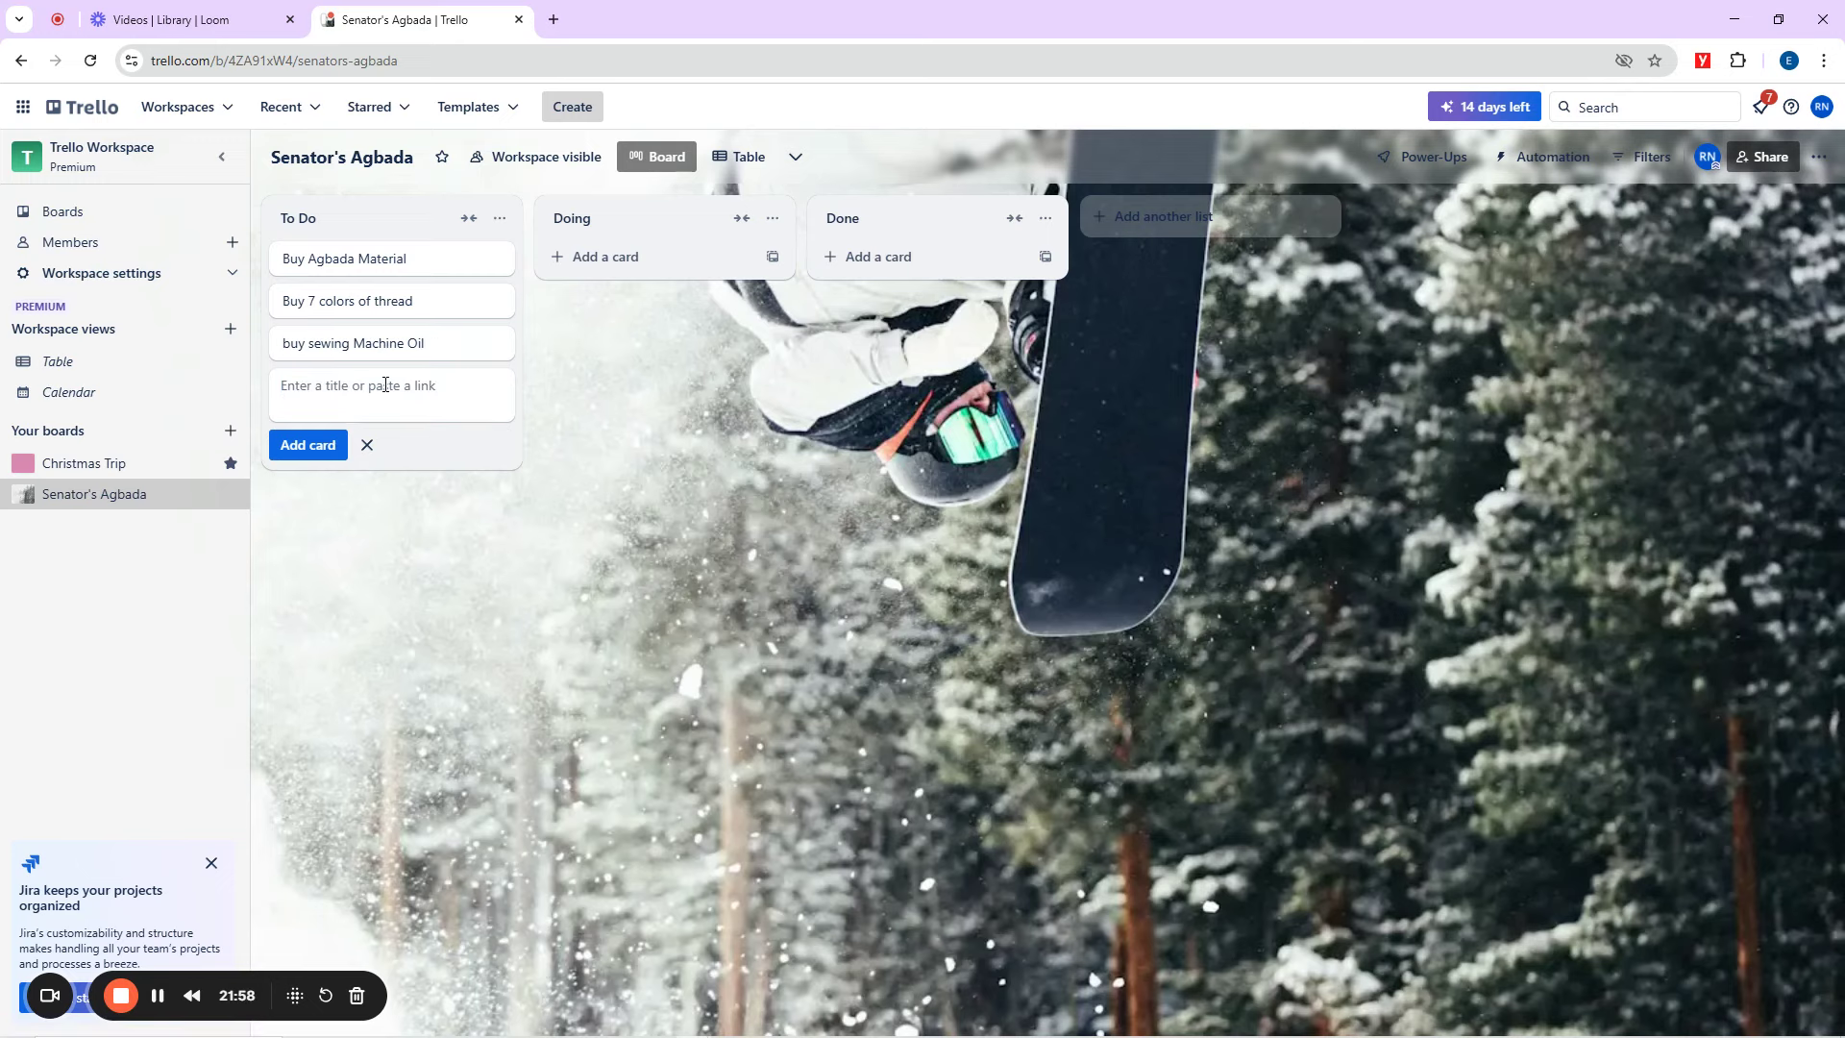
Add a card titled "Hire more Designer" to the To Do list, and briefly view its card details.
text(Hire )
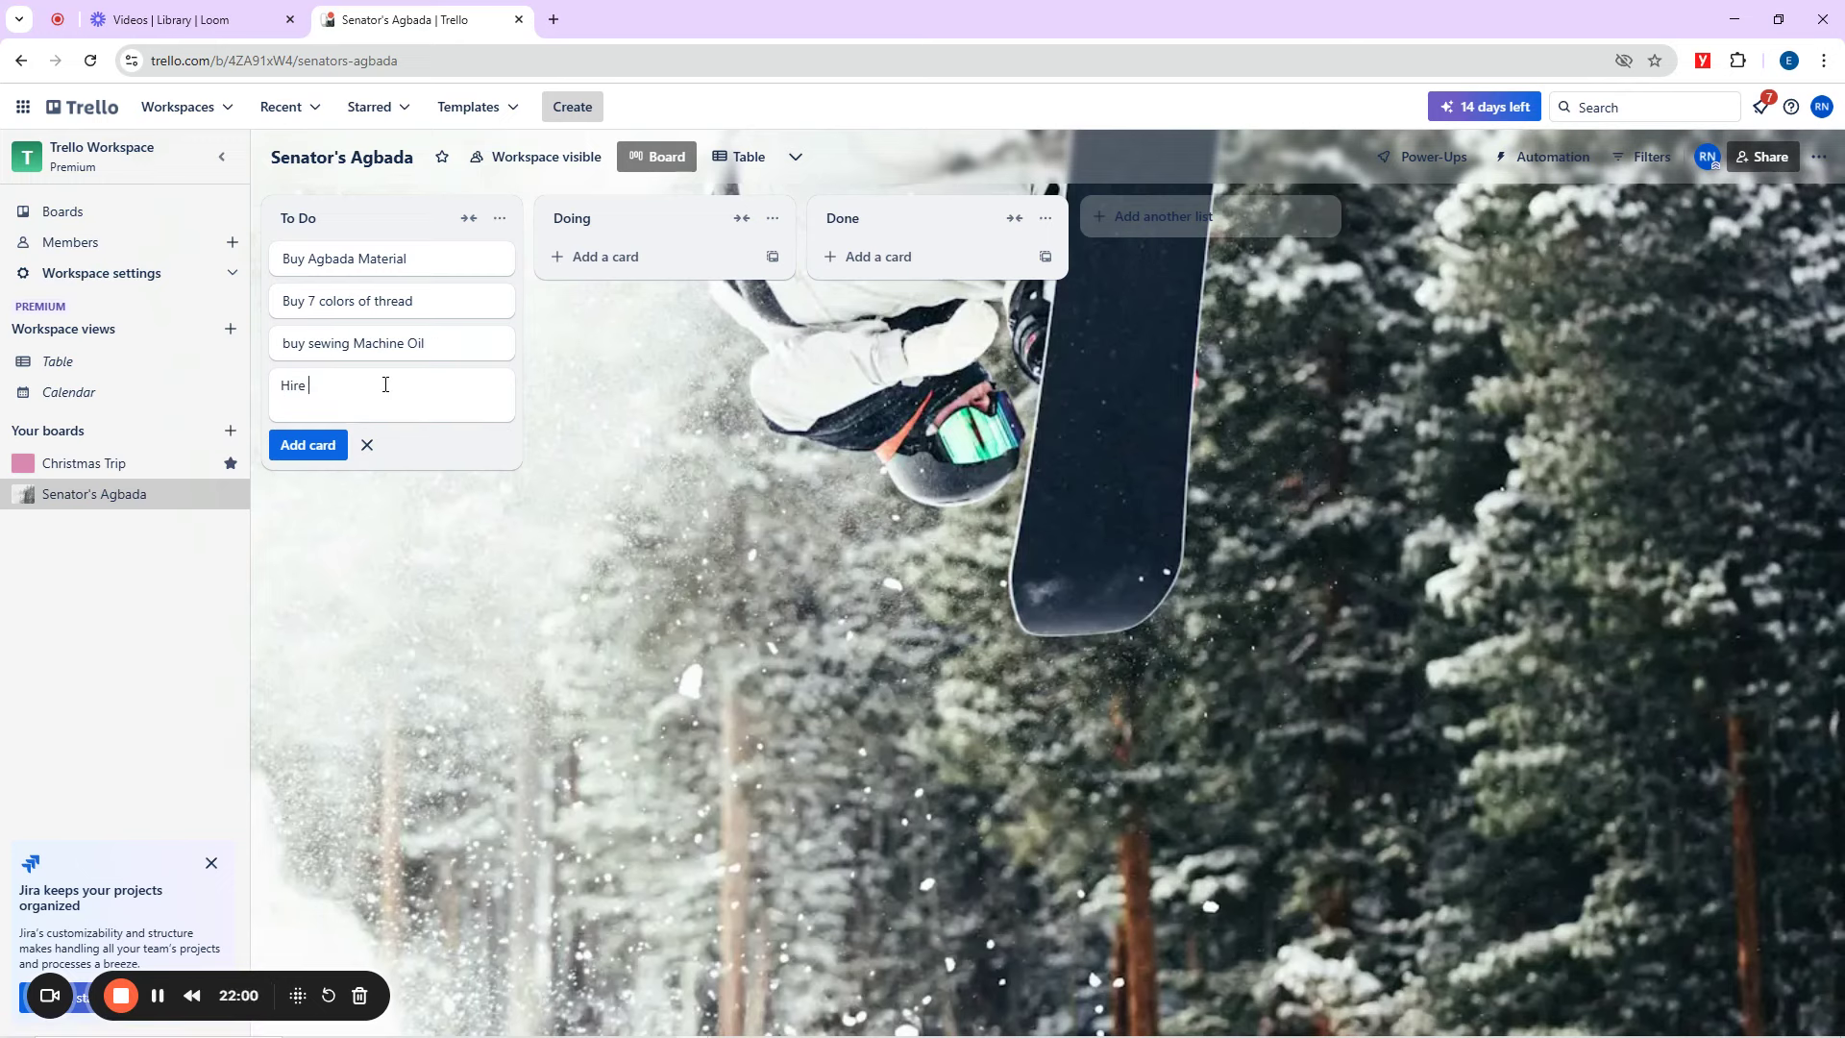
text(more Designer)
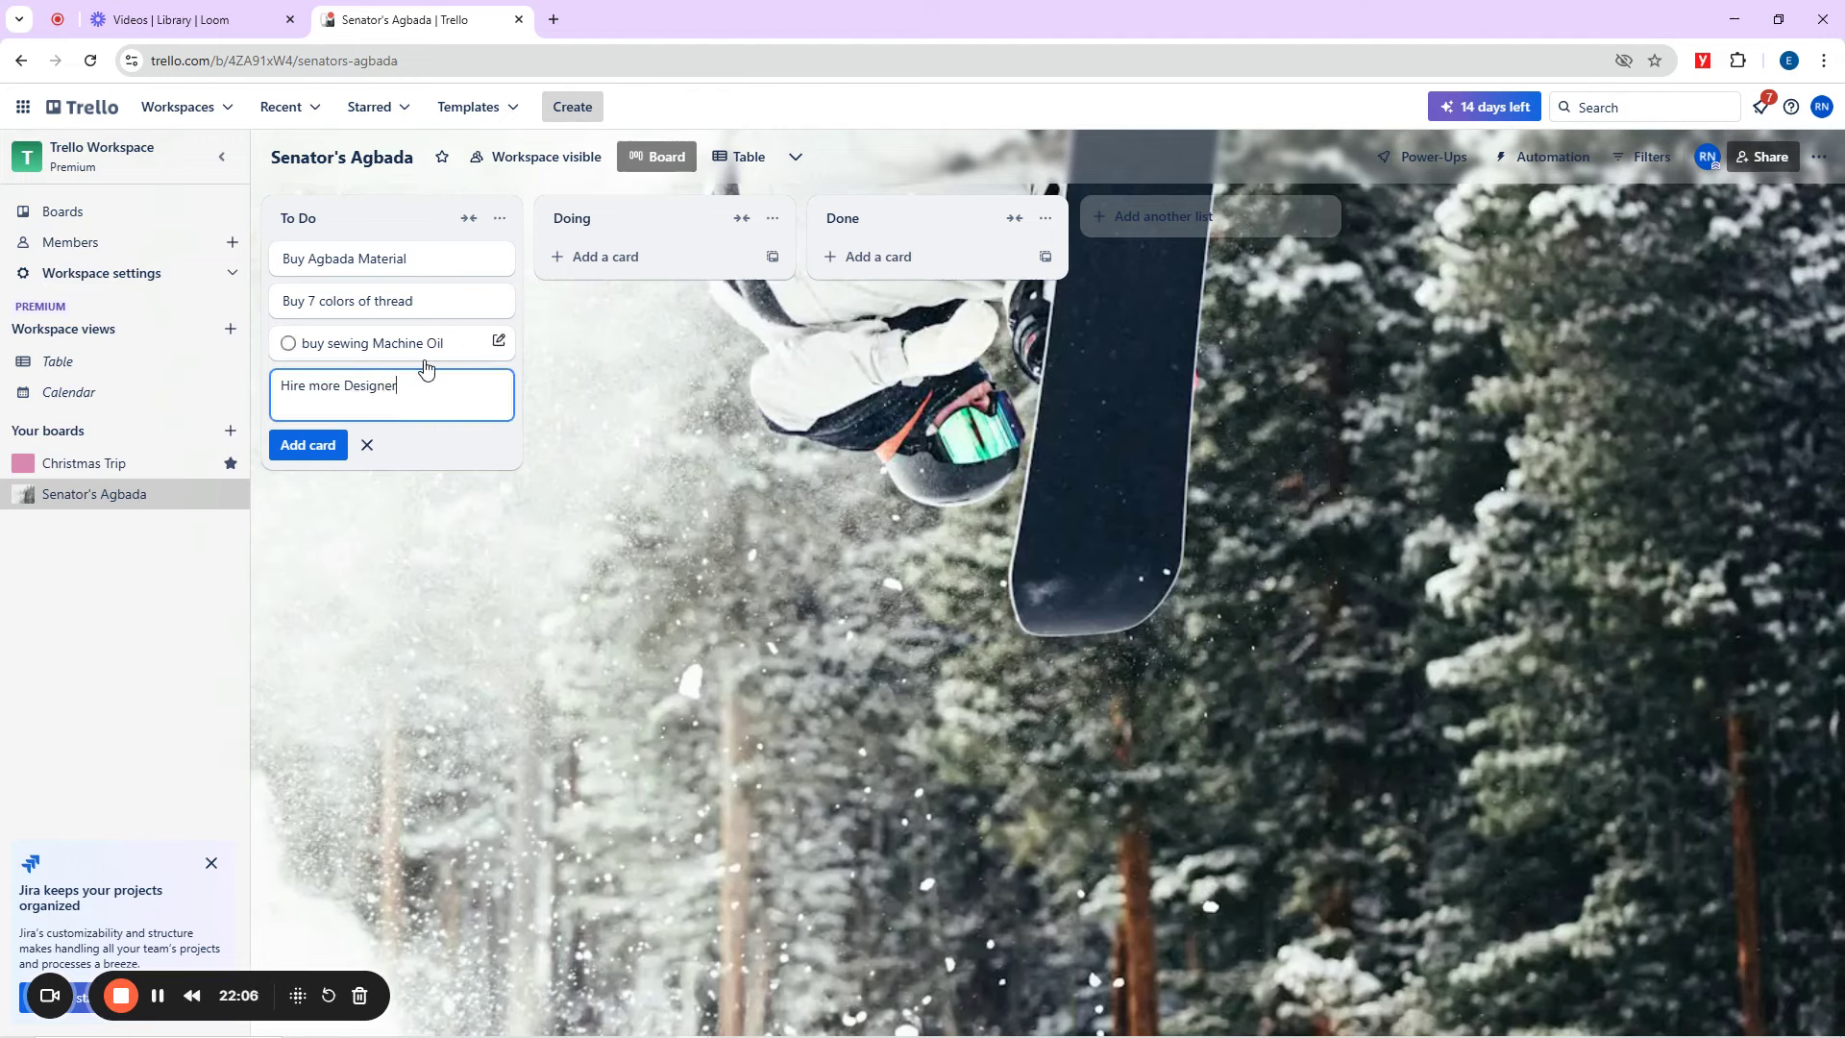
key(Return)
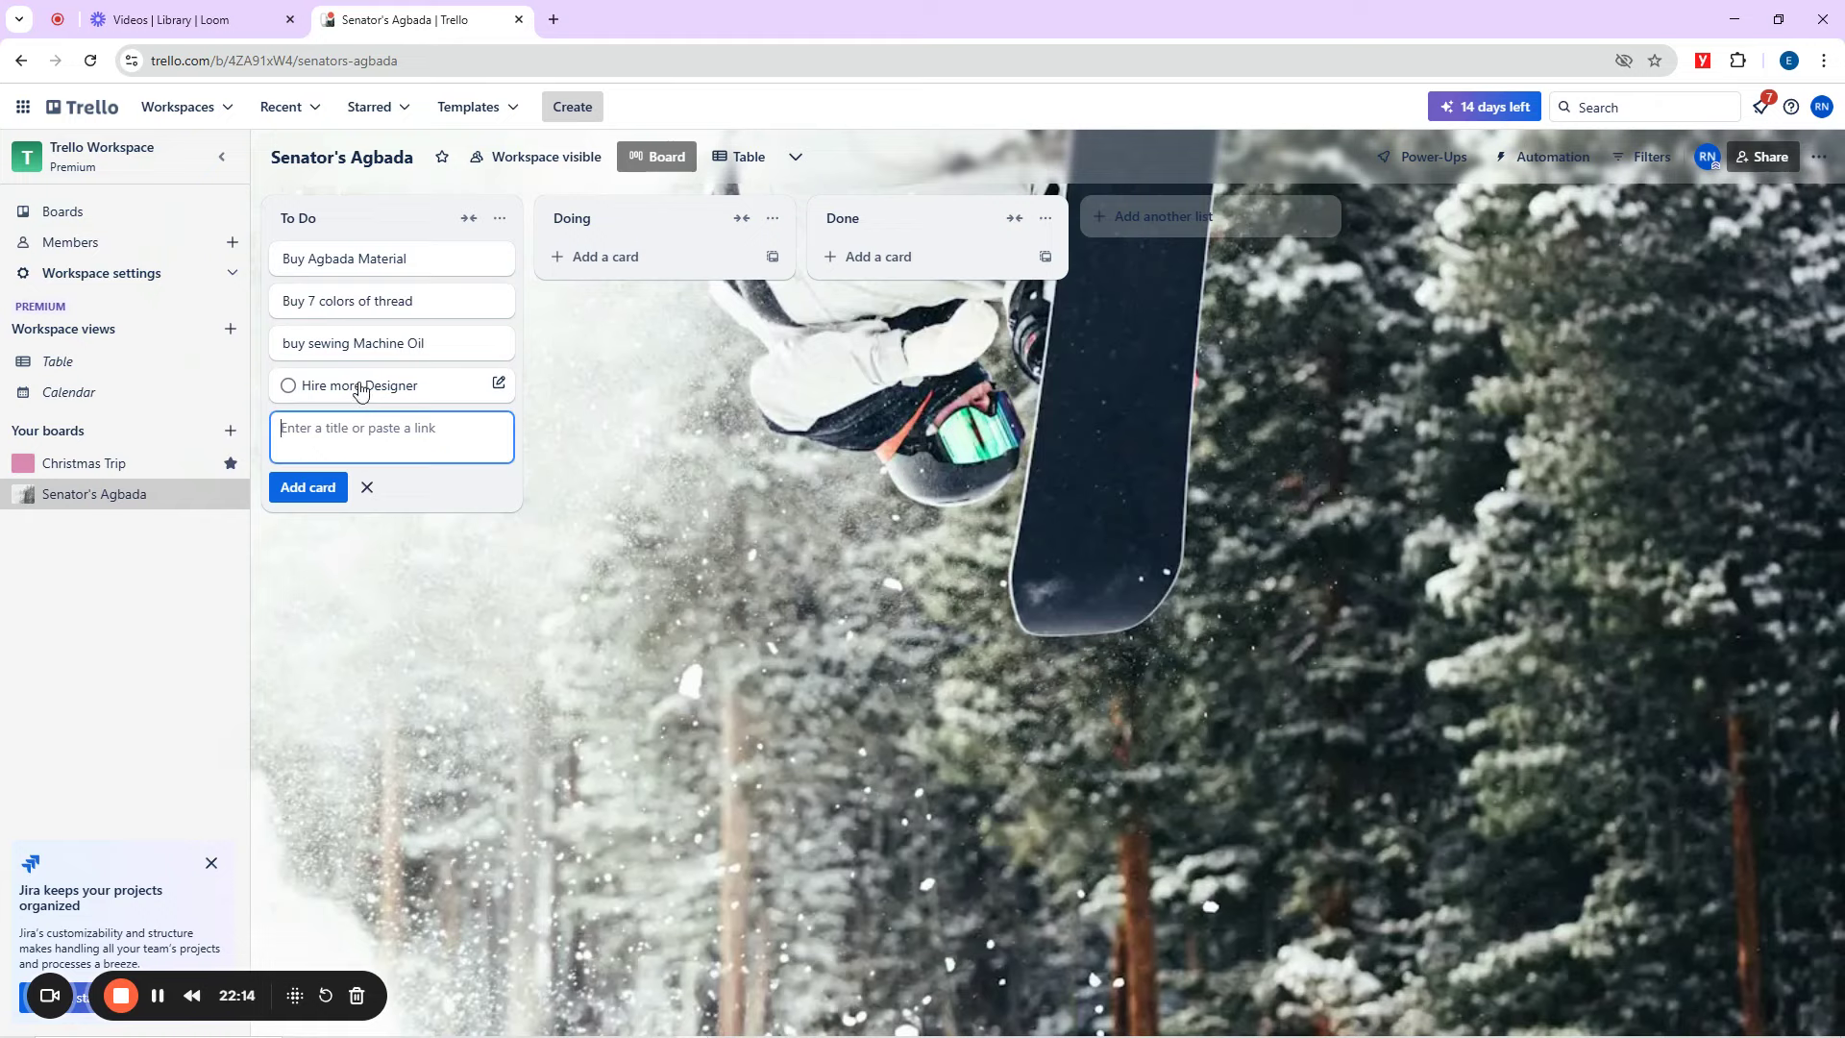
click(363, 384)
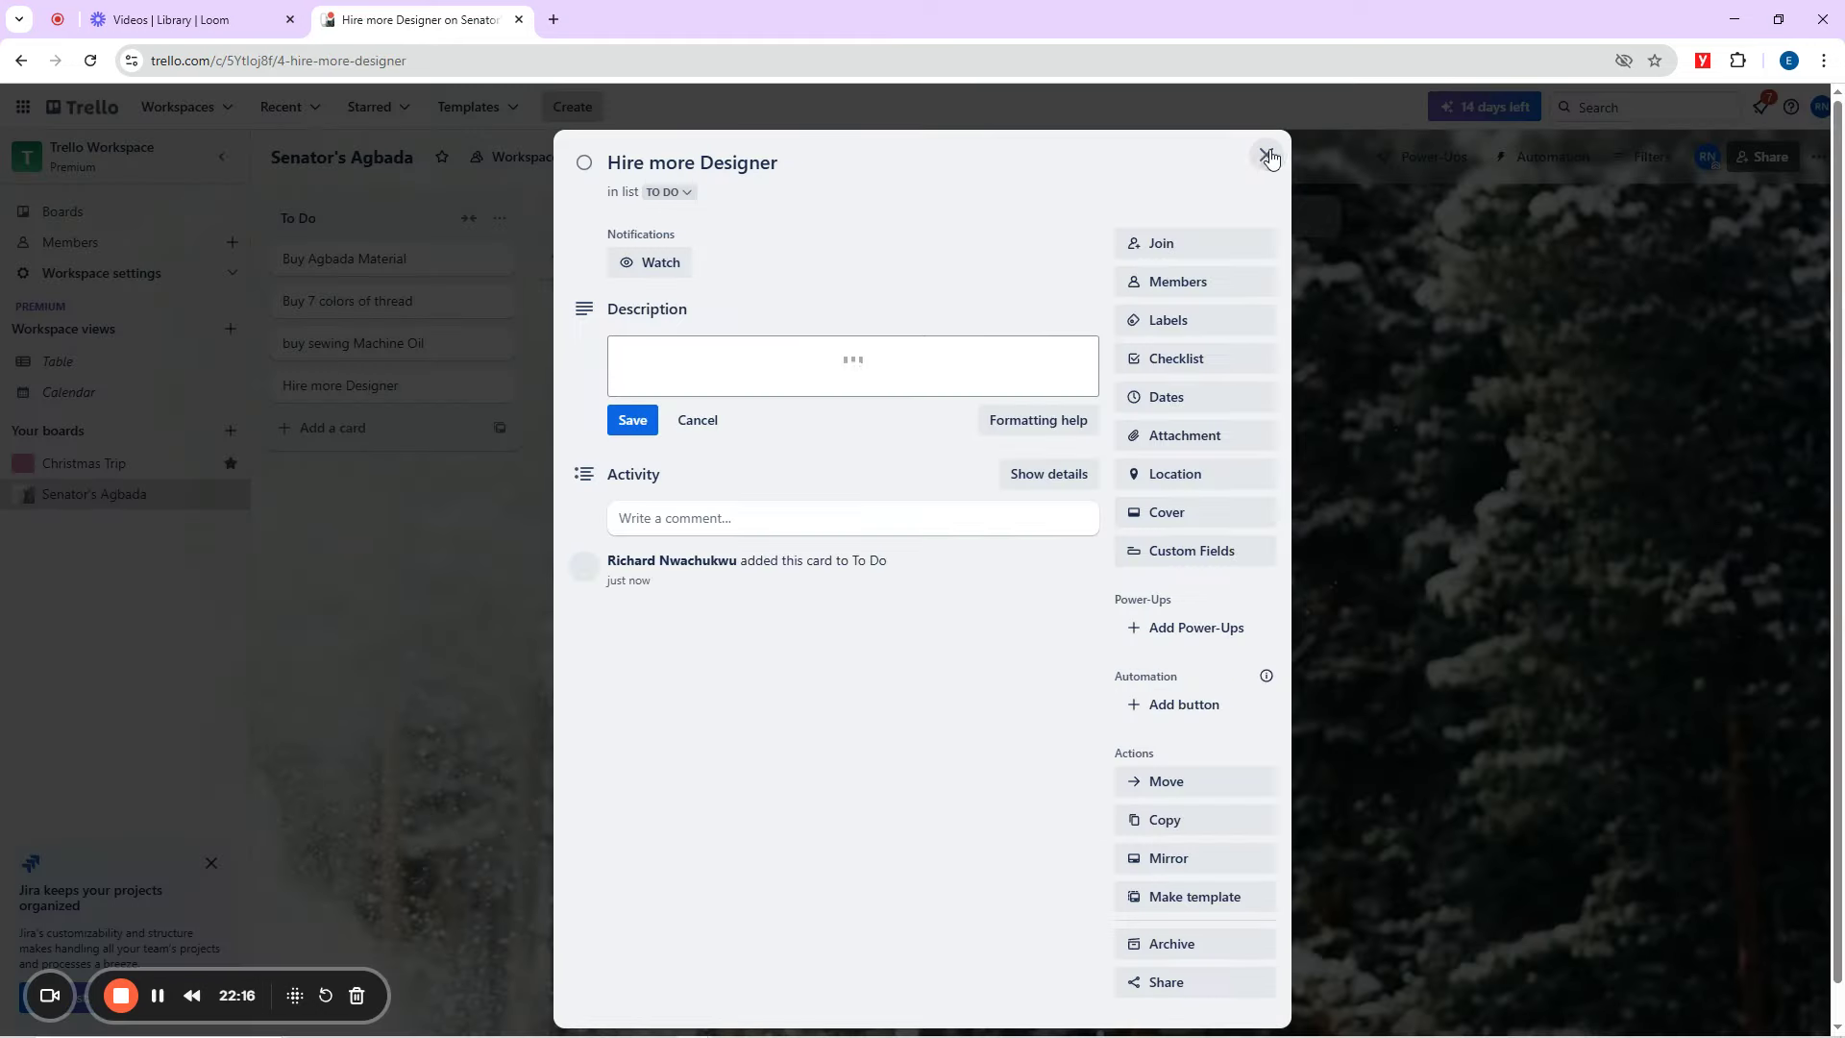
click(1266, 116)
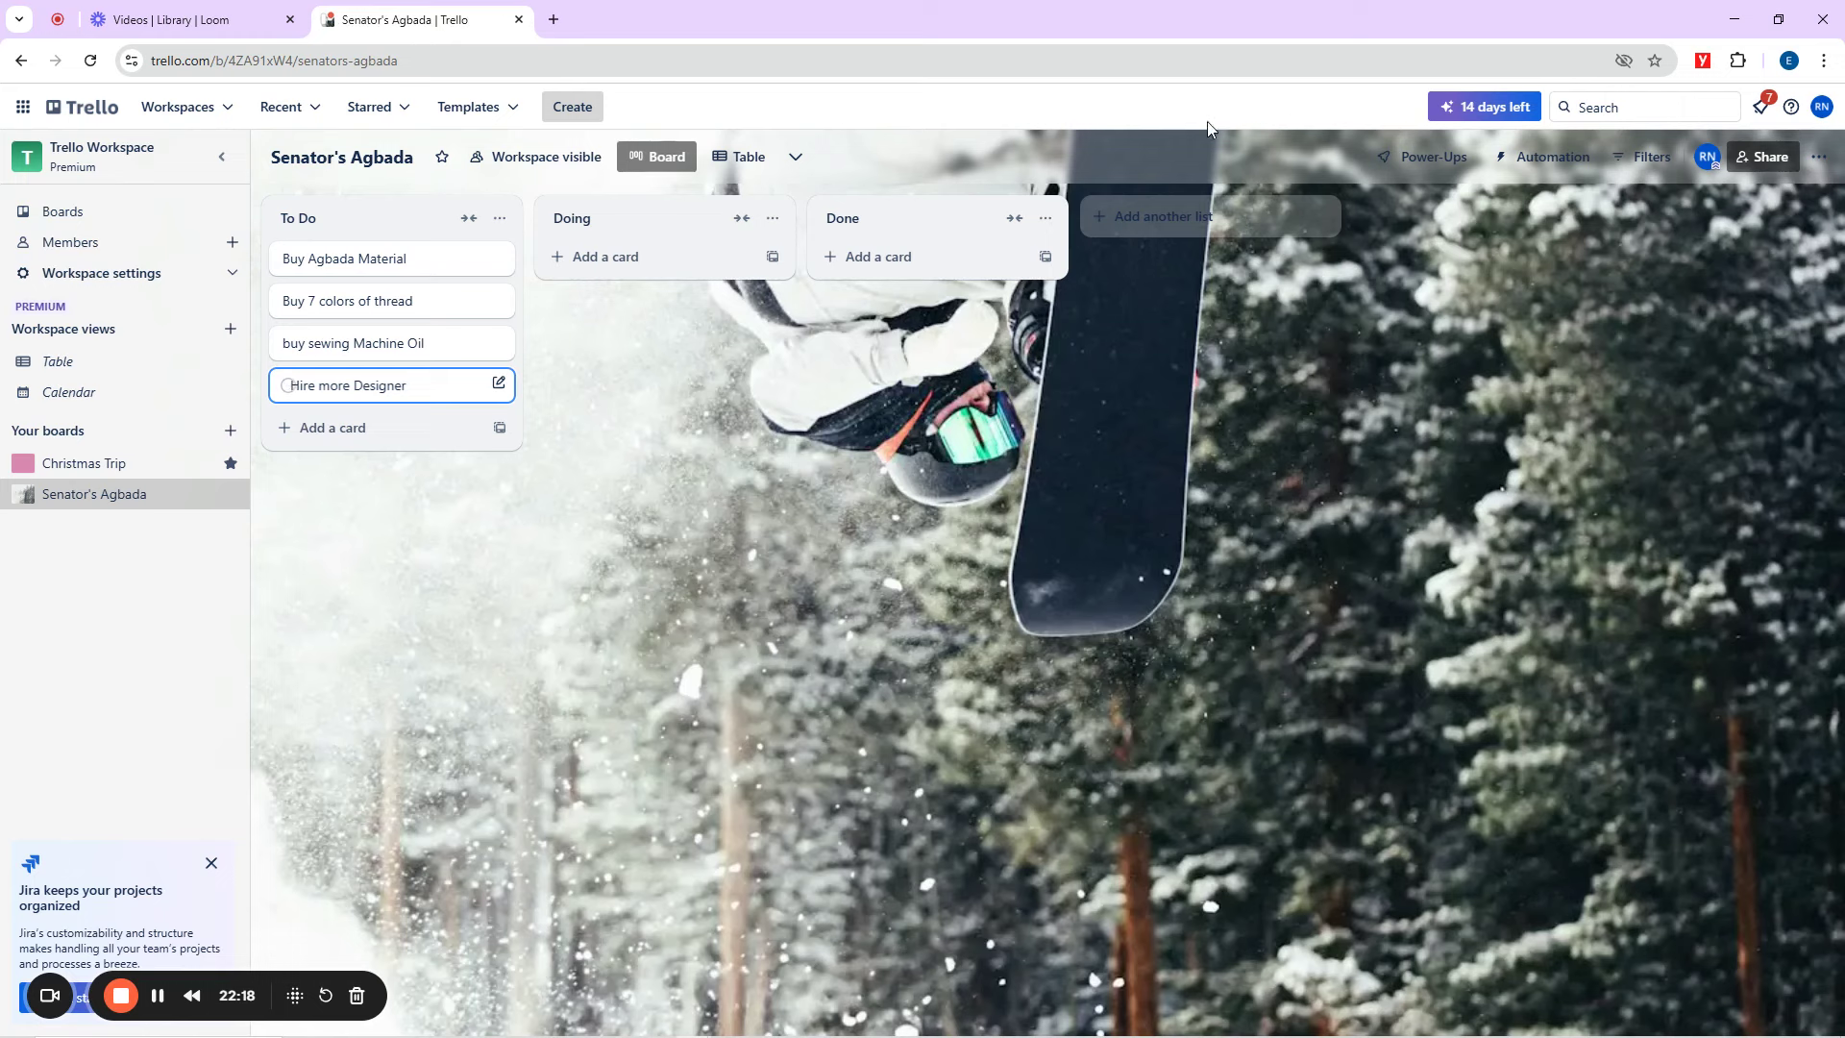
Rename the "Hire more Designer" card as "Hire more Freelance Designers".
click(499, 385)
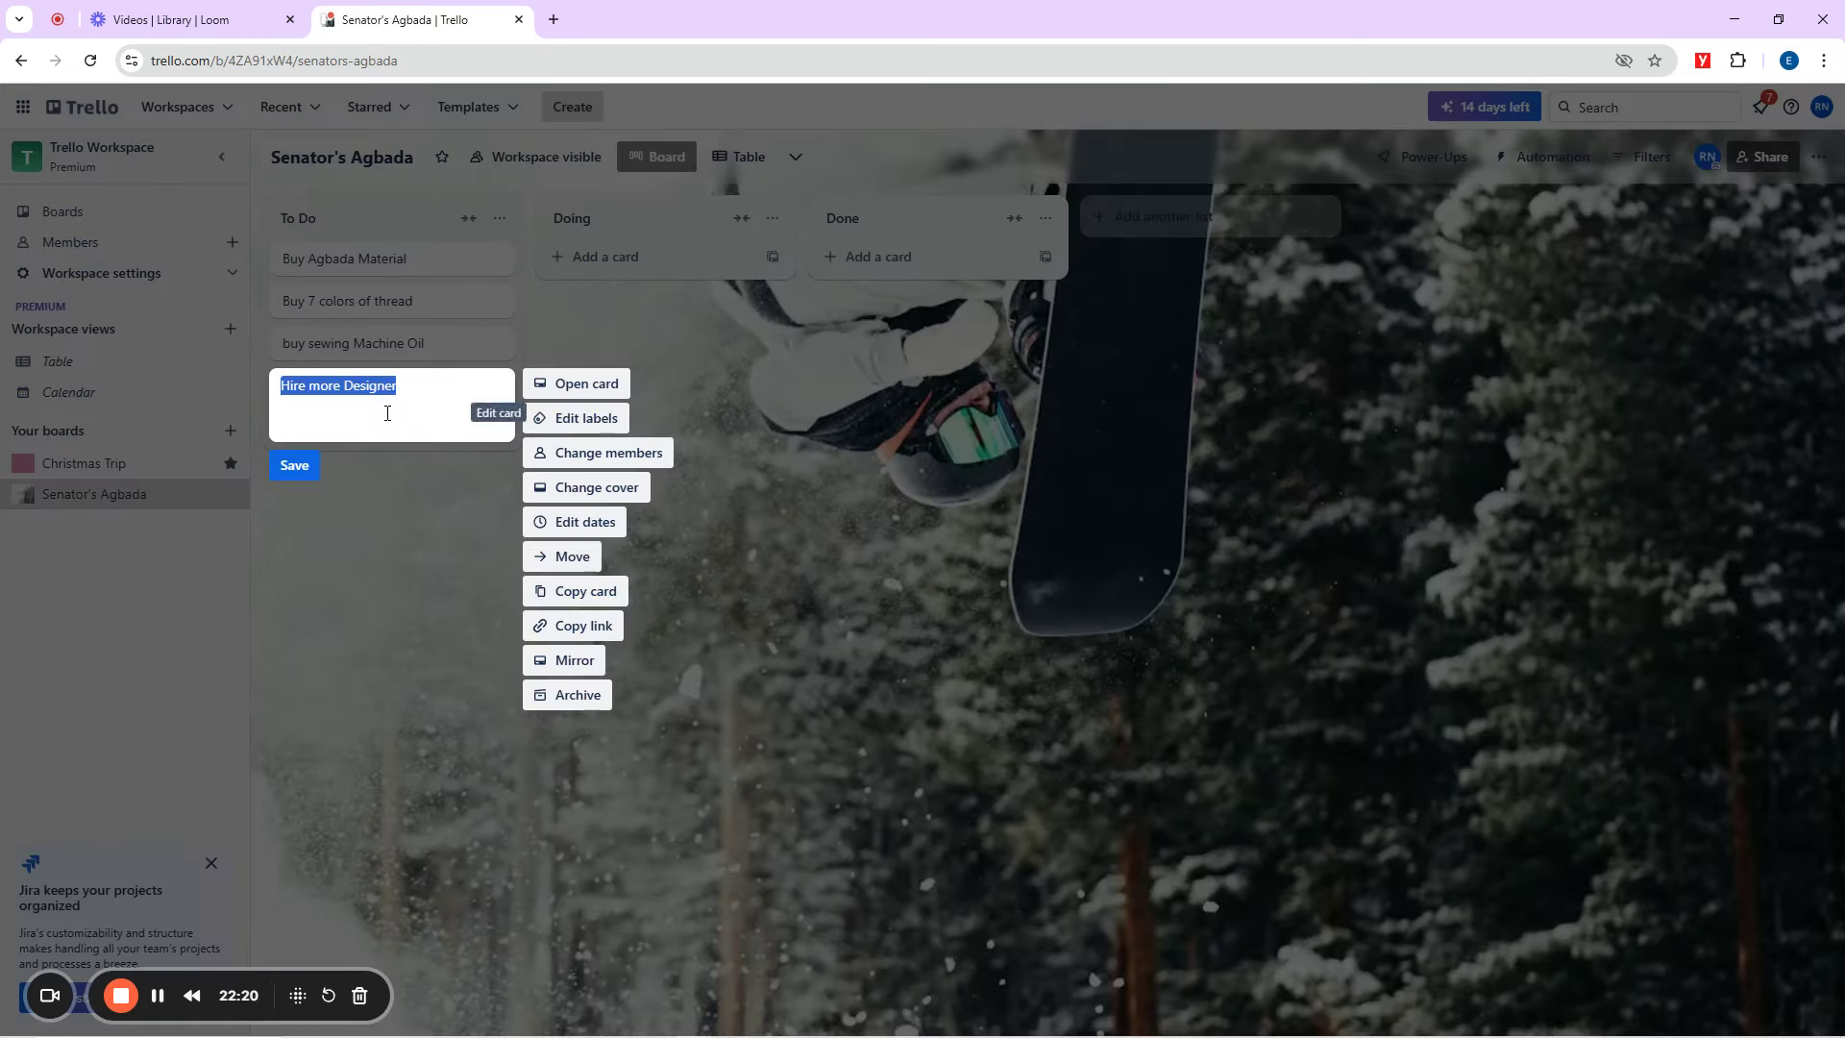
click(352, 390)
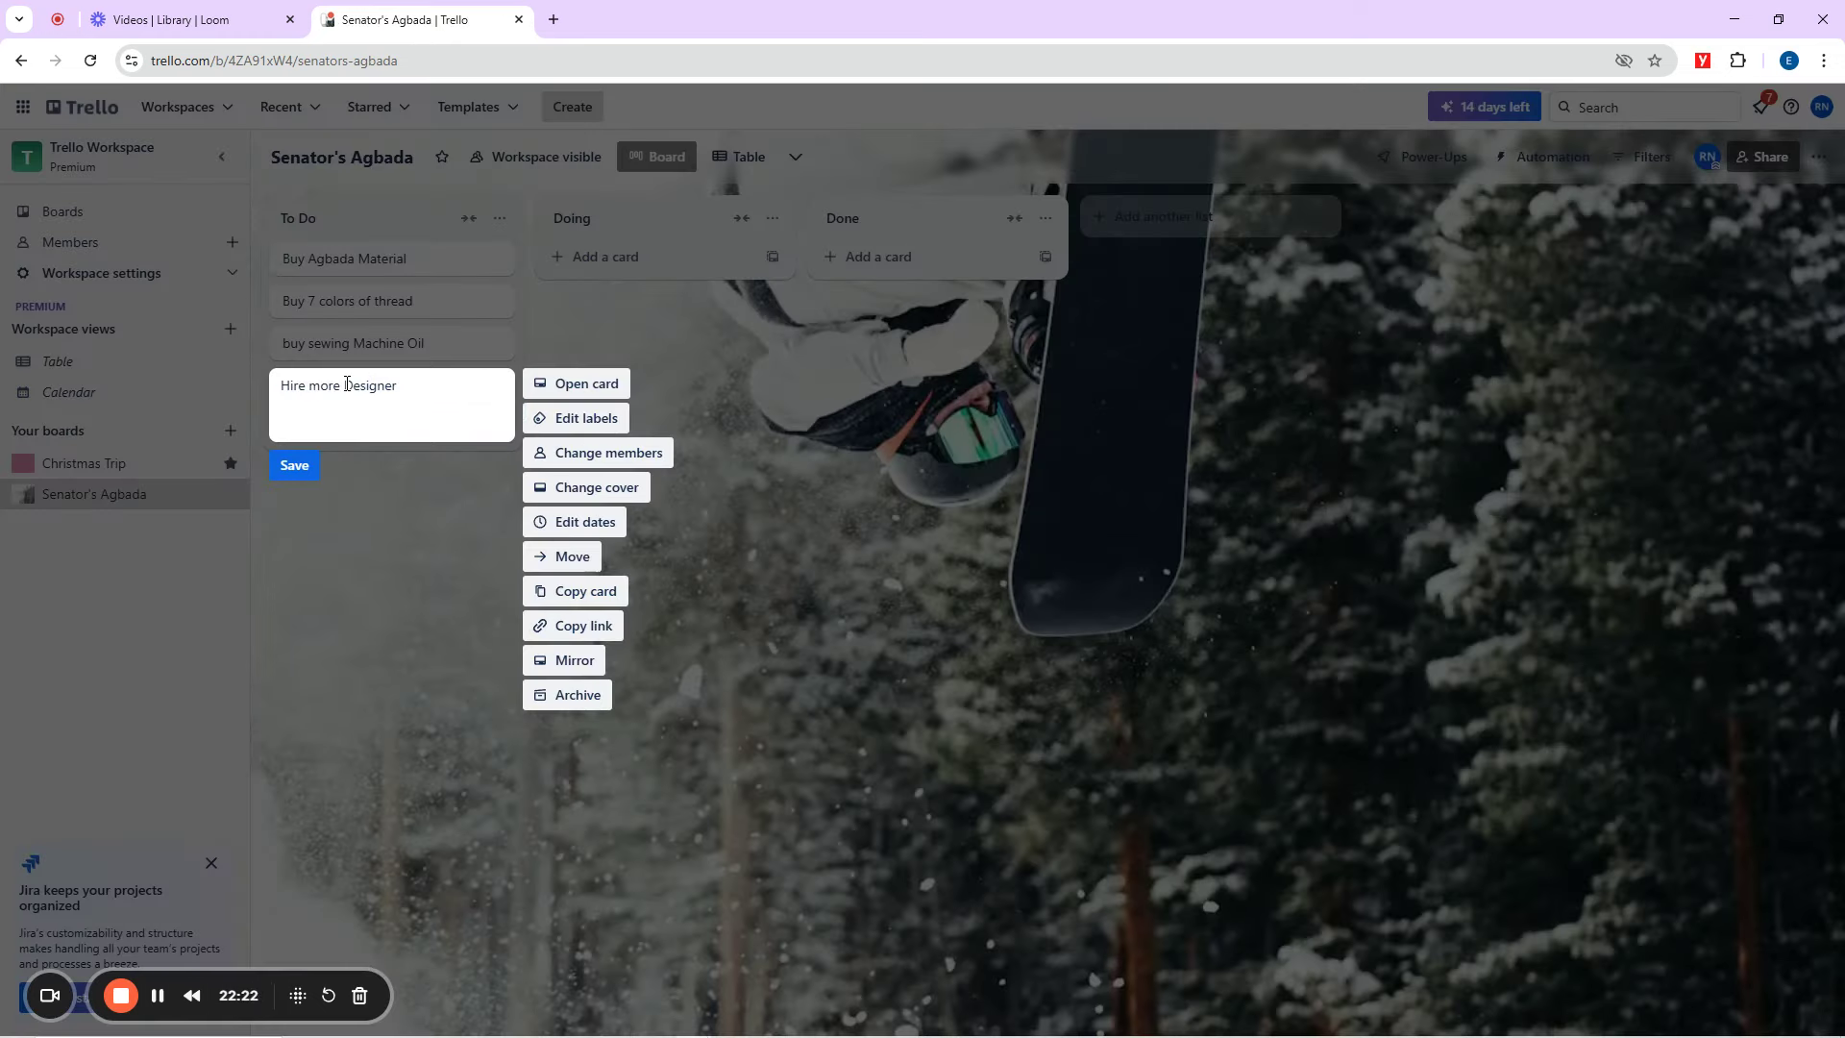
text(Pof)
key(BackSpace)
key(BackSpace)
text(Freelance)
click(473, 388)
text(s)
key(BackSpace)
key(Return)
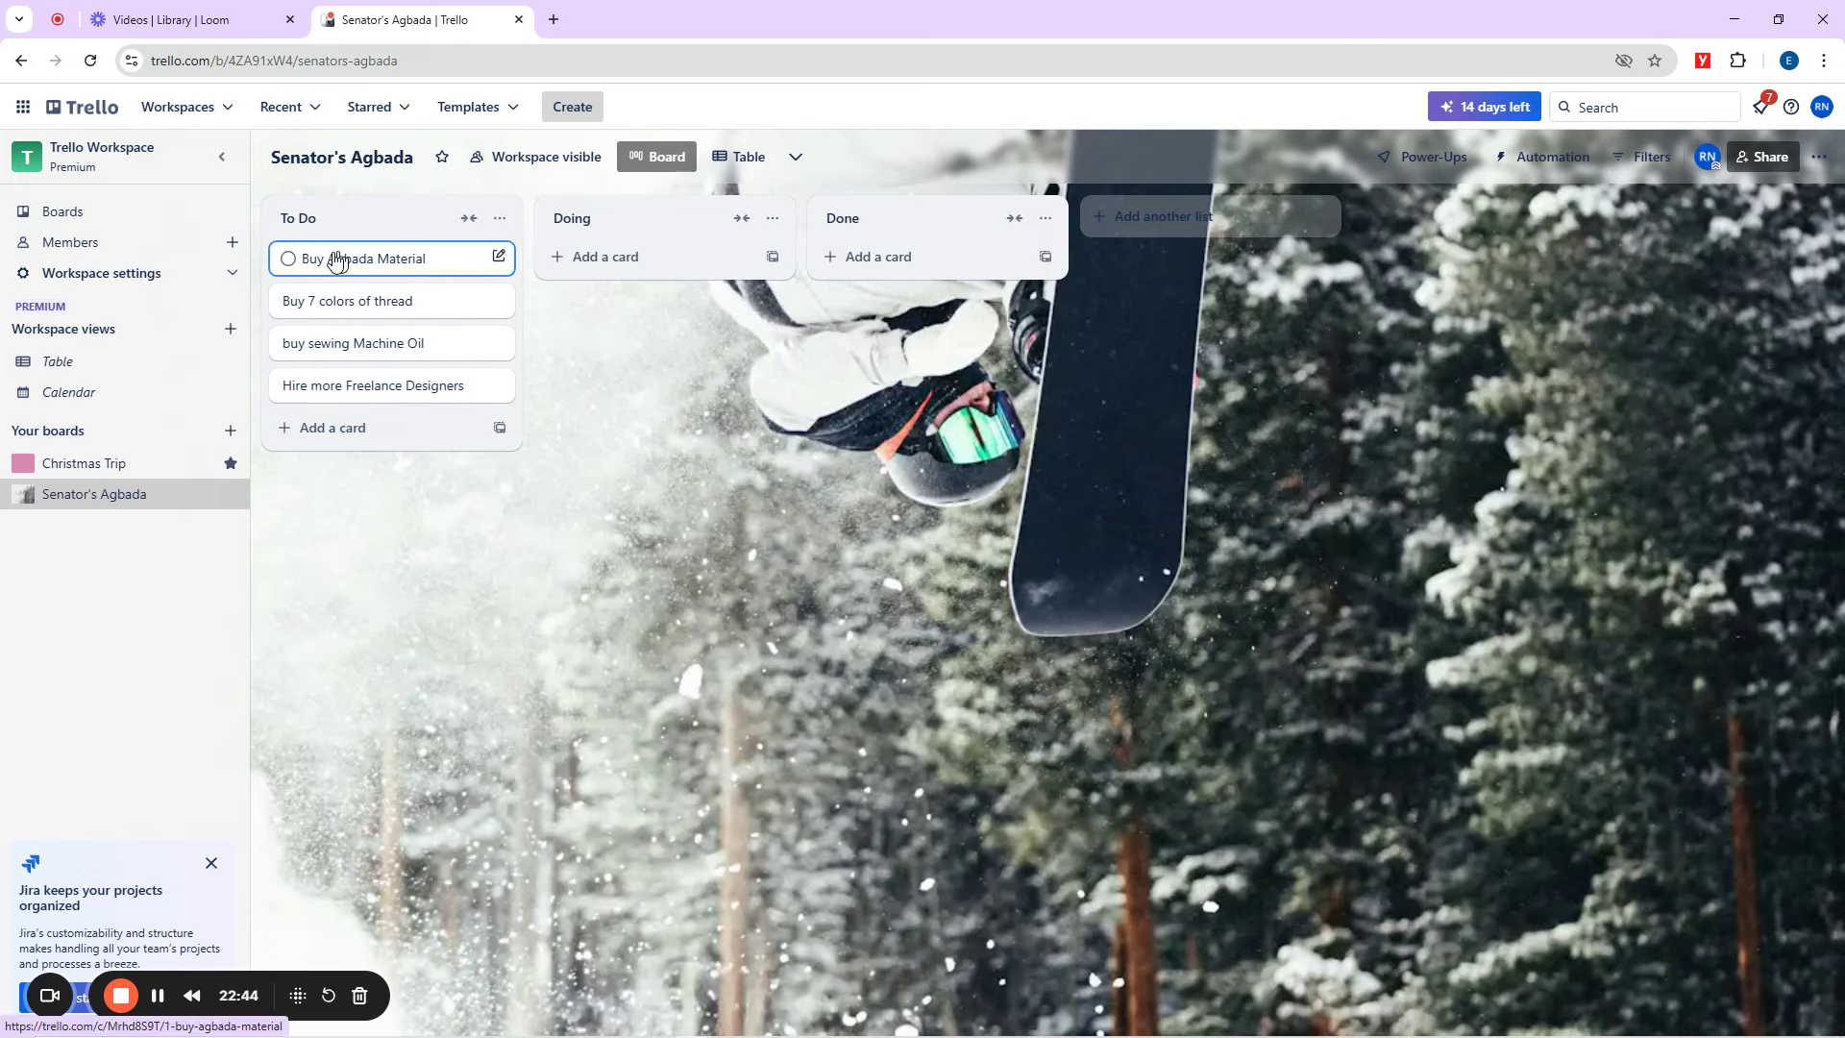
Move all four cards out of To Do and through the Doing list until every one is in Done.
drag(335, 261, 635, 252)
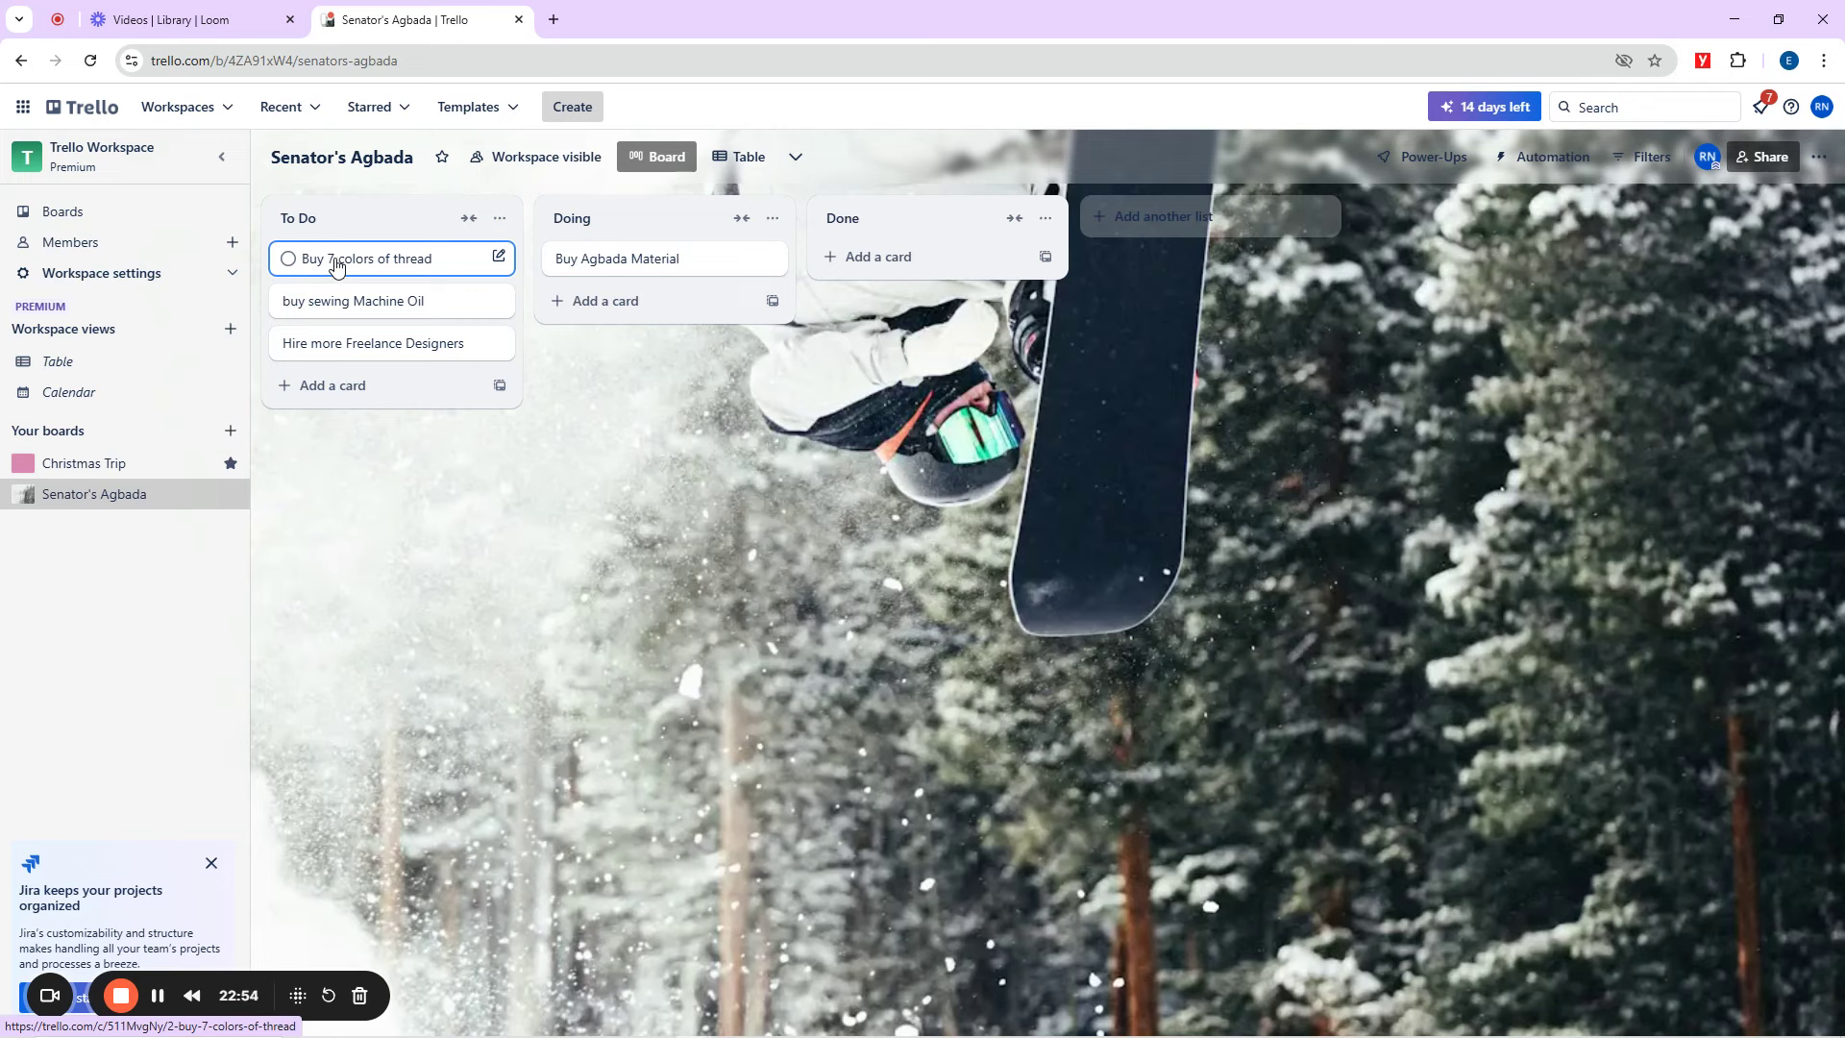
drag(336, 262, 848, 269)
drag(626, 263, 845, 300)
drag(350, 269, 619, 279)
drag(329, 270, 615, 299)
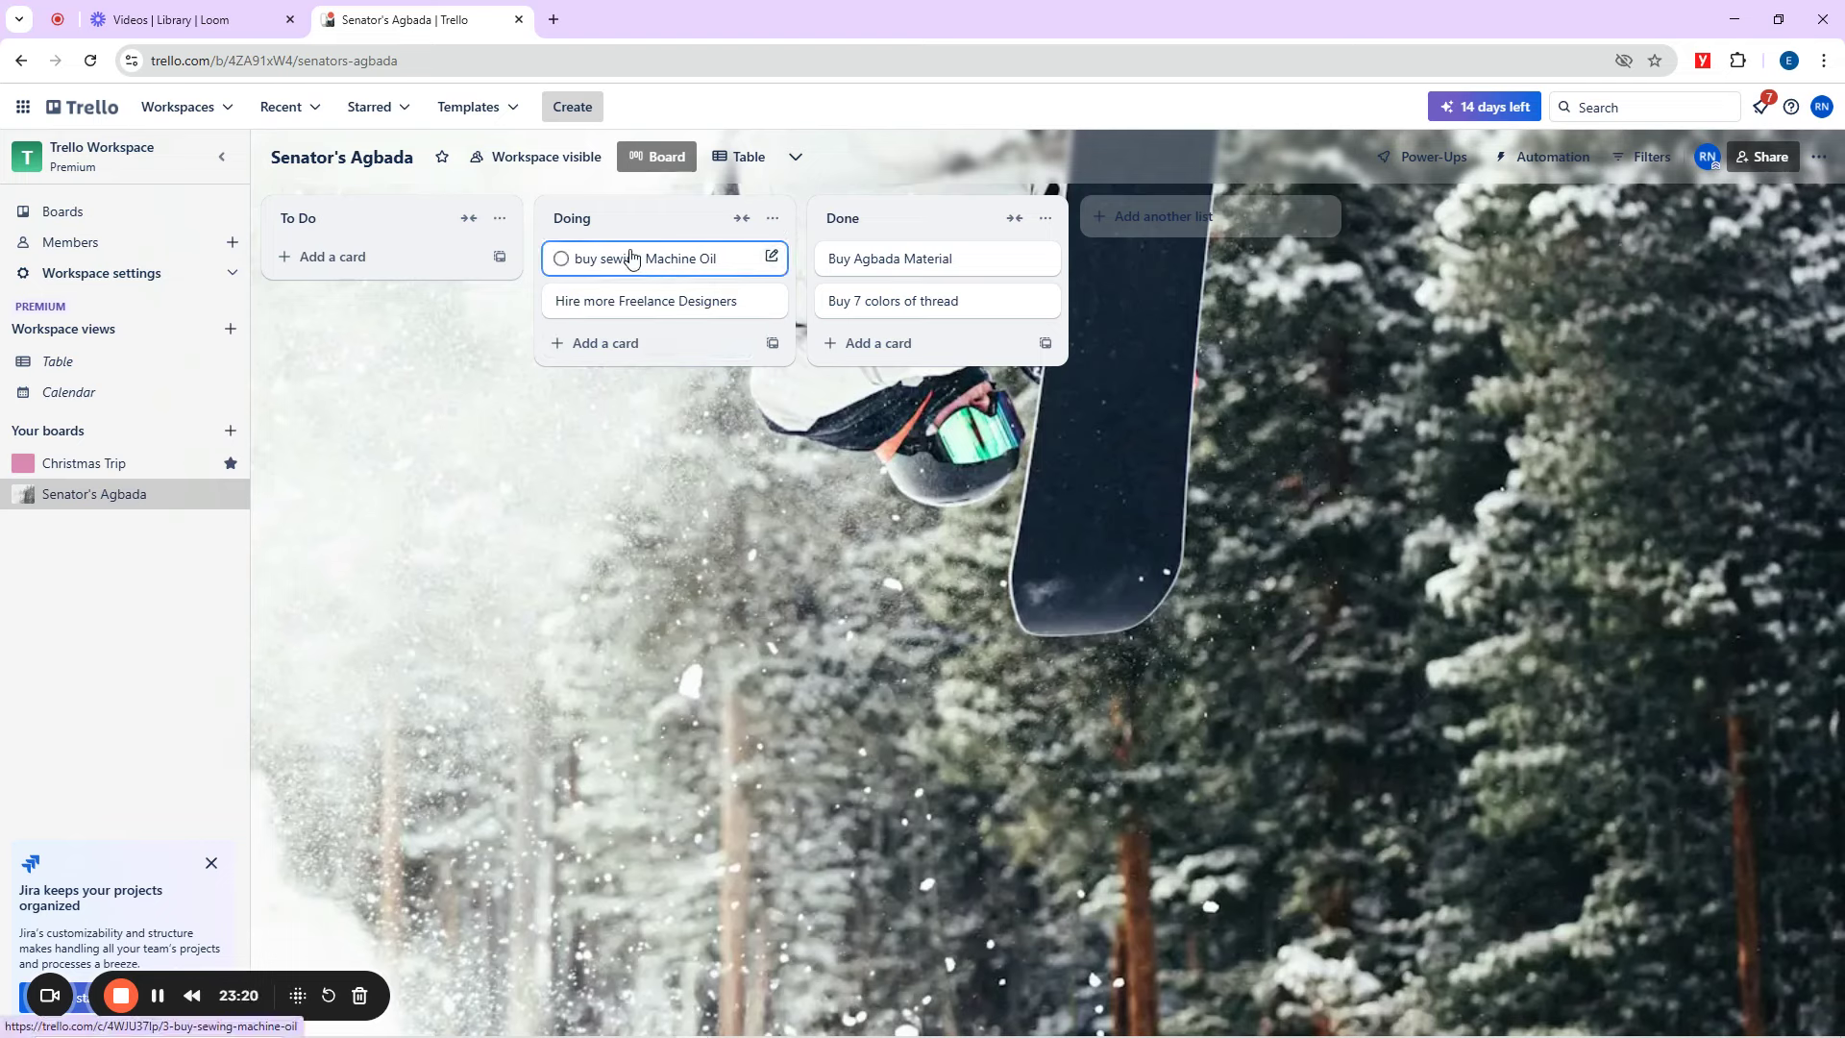
drag(631, 258, 909, 259)
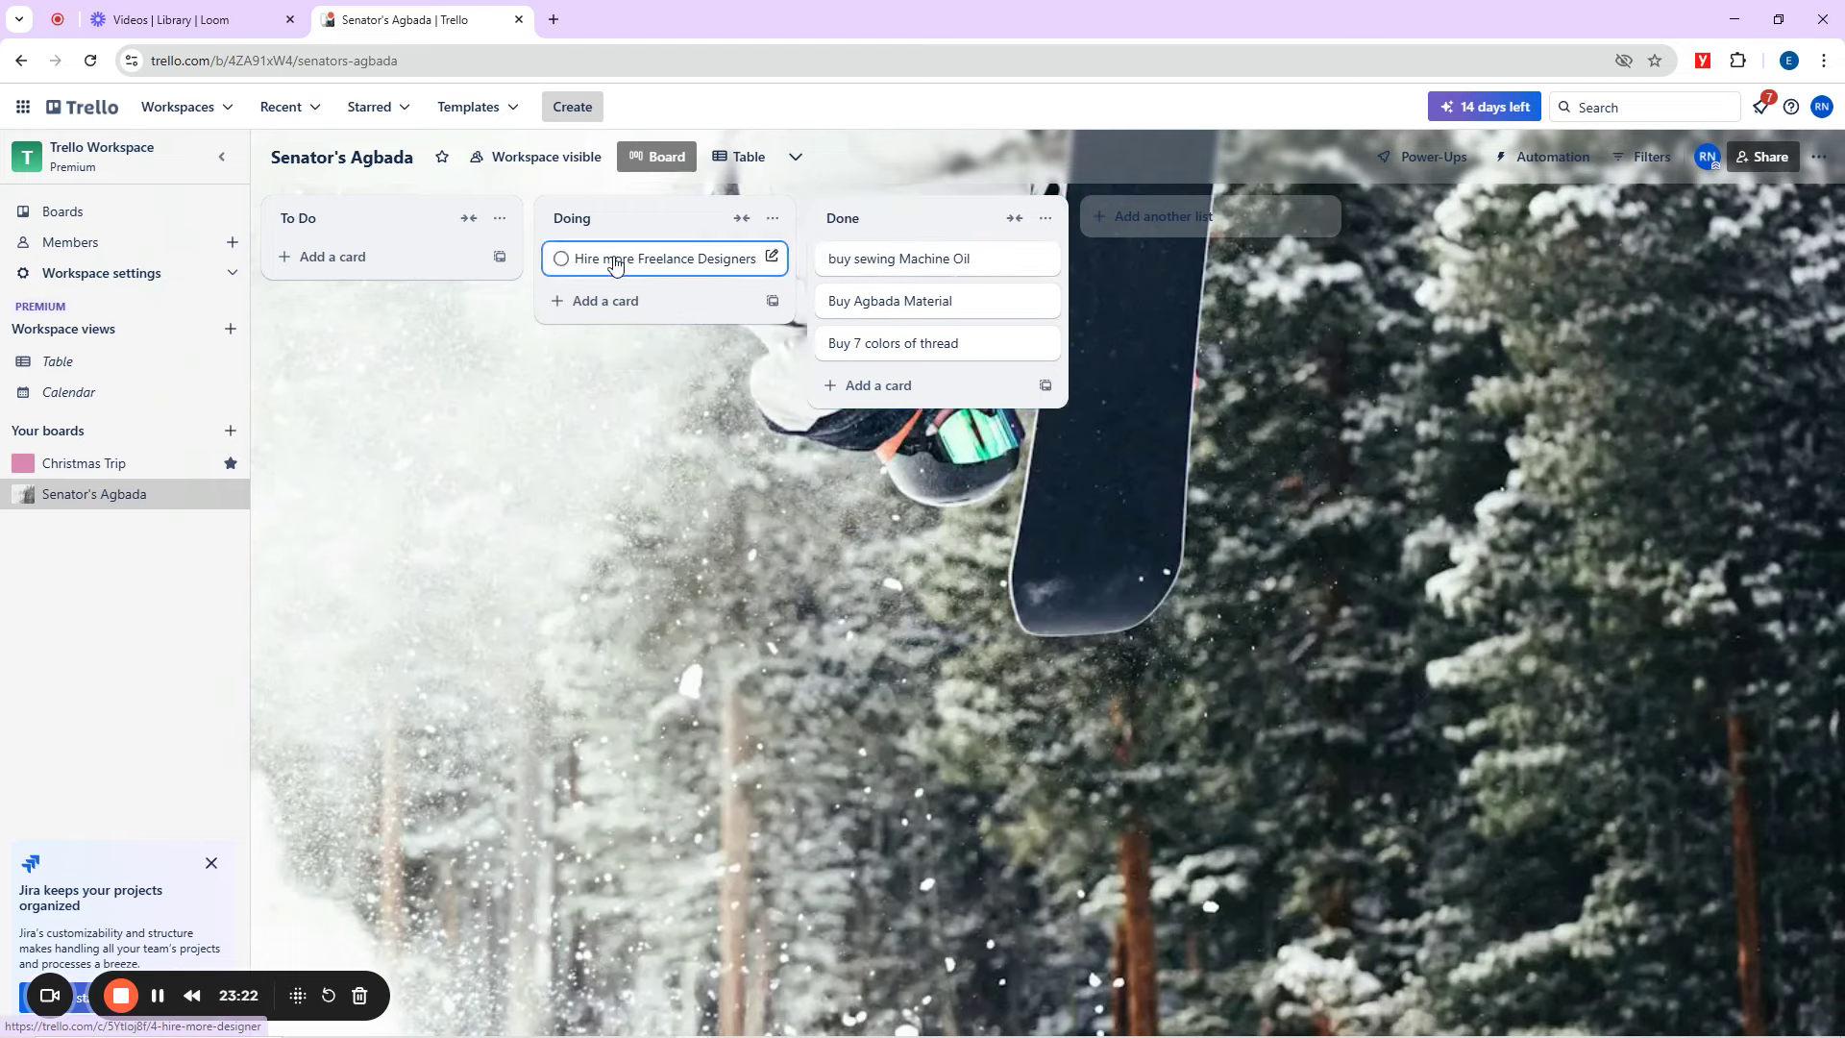
drag(615, 264, 865, 285)
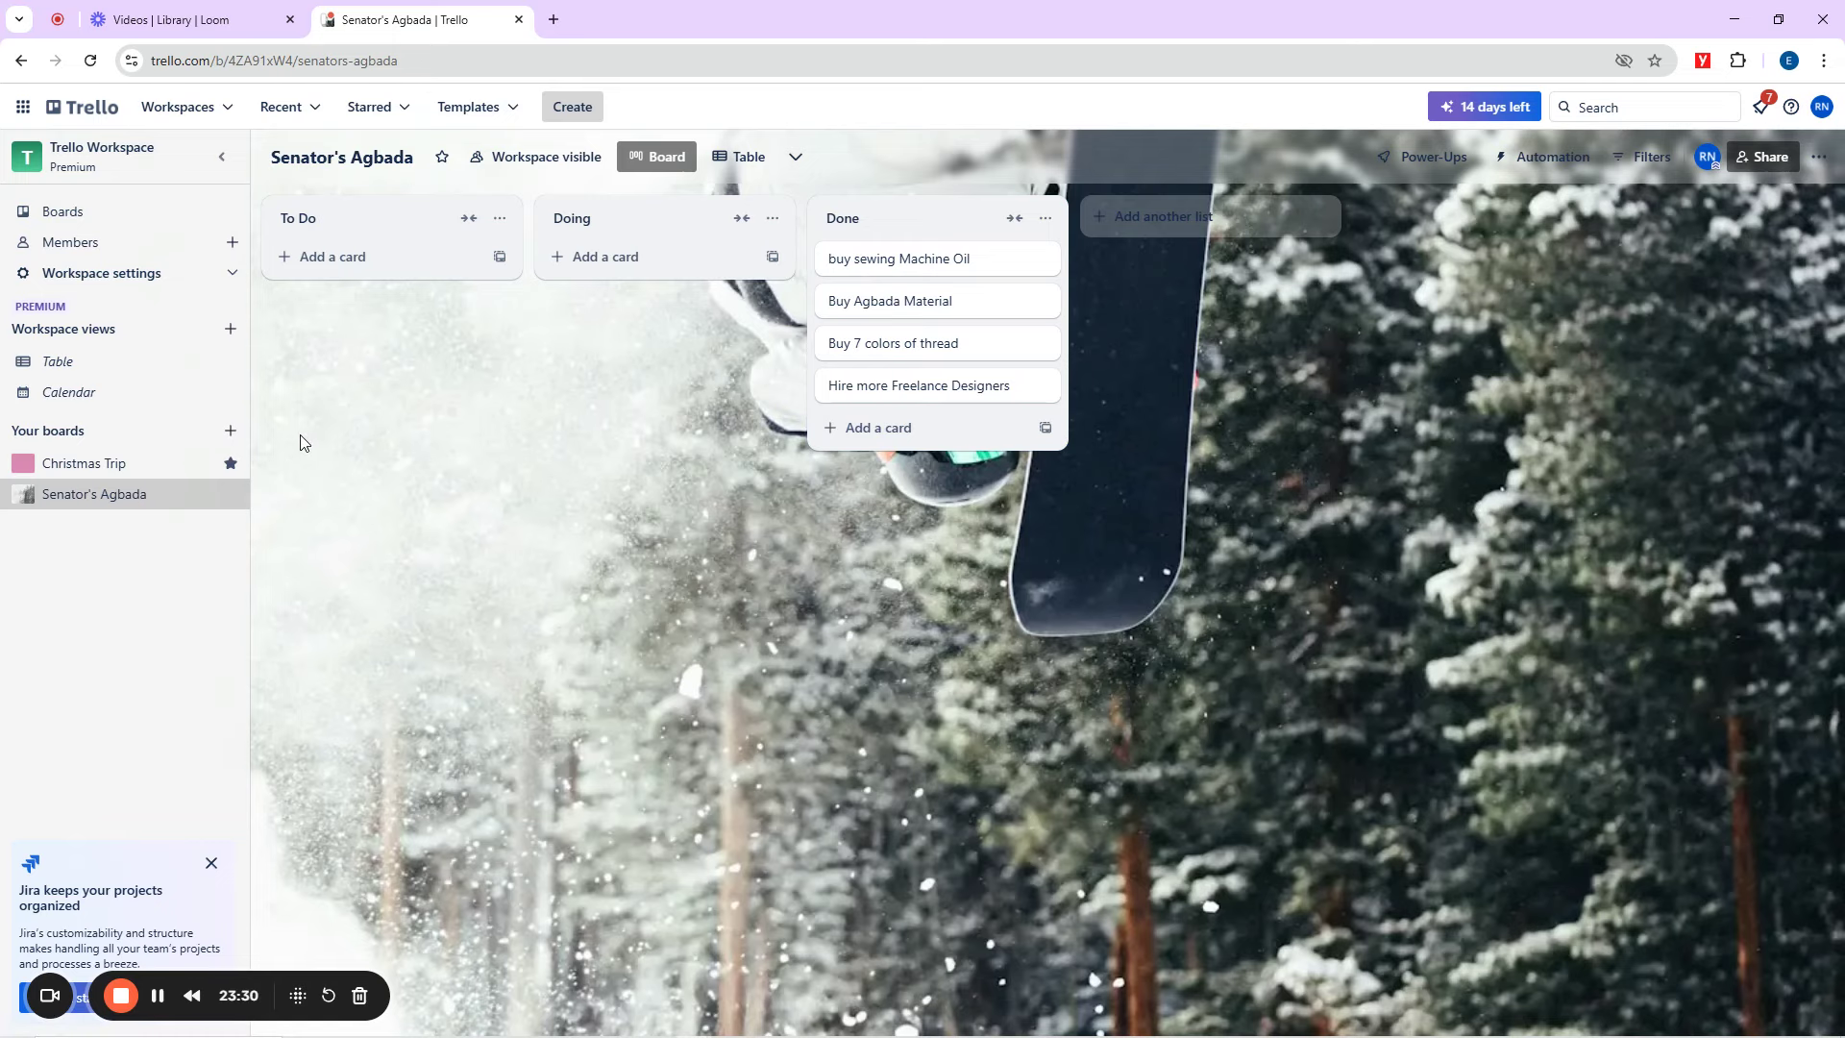
View the workspace's boards overview and look through its list of workspace members.
click(62, 215)
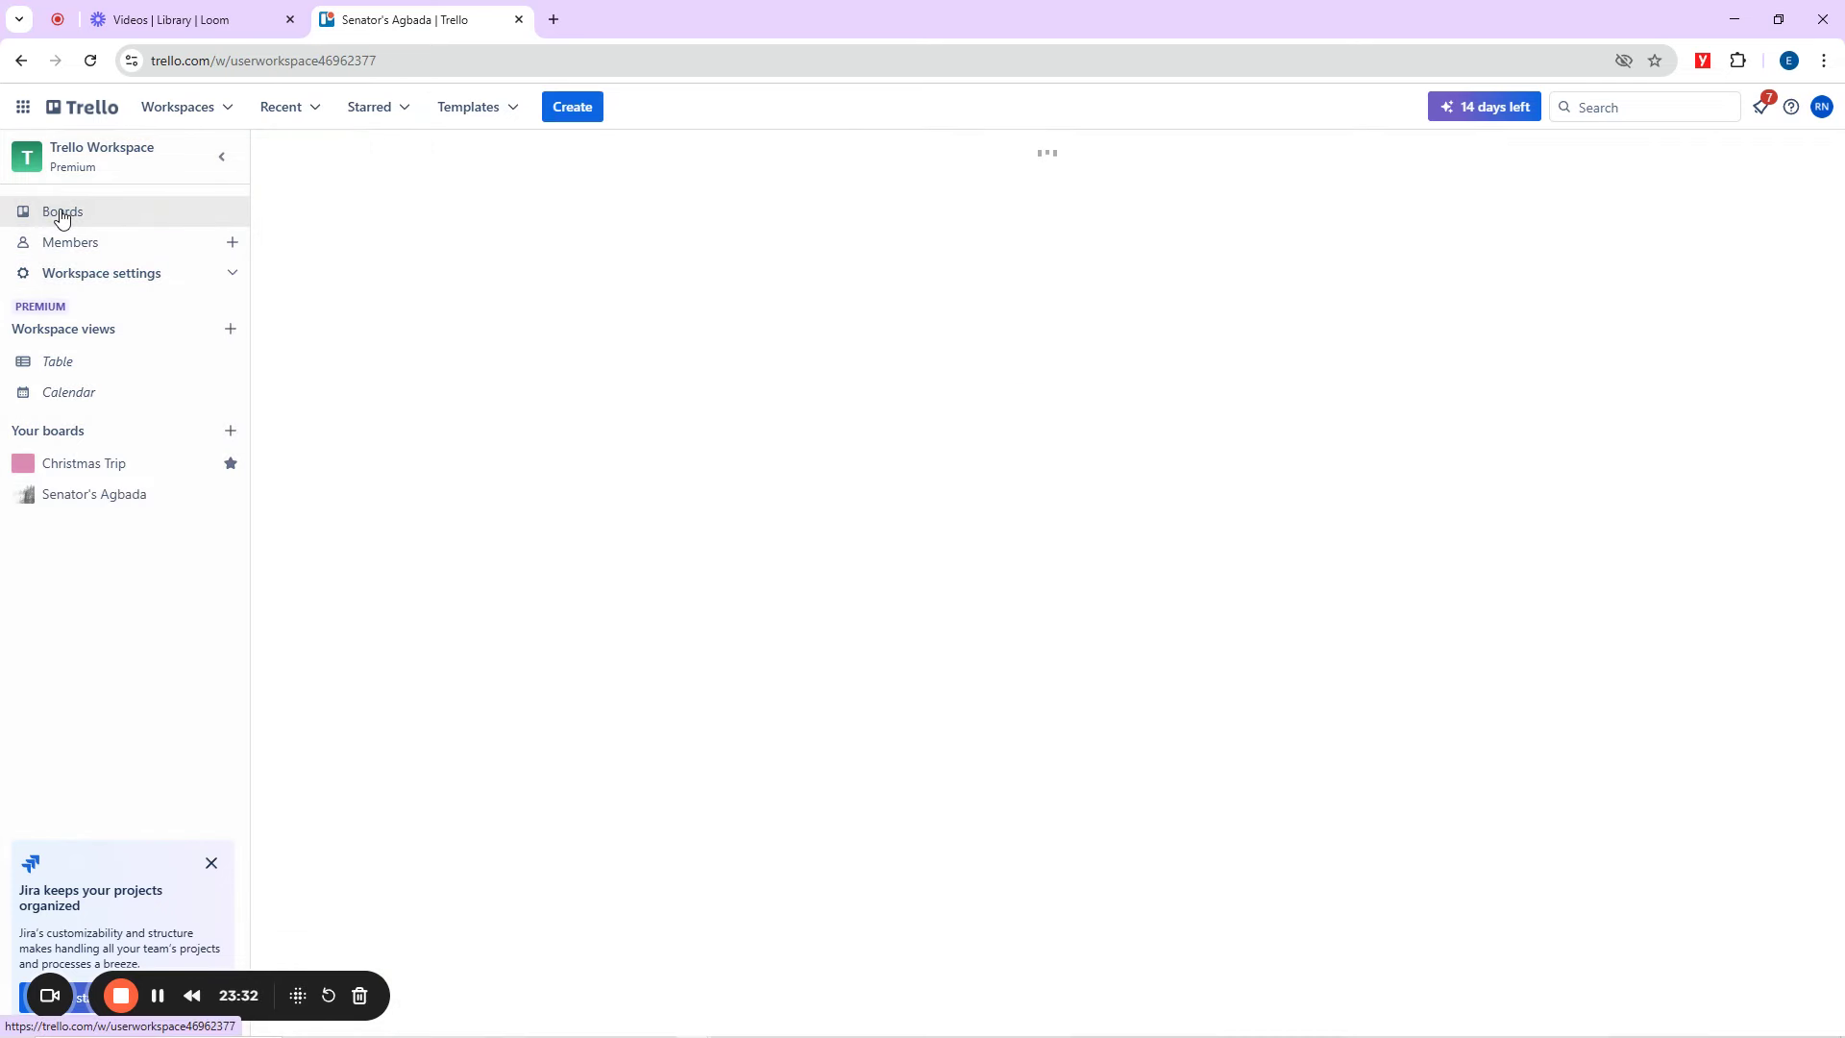
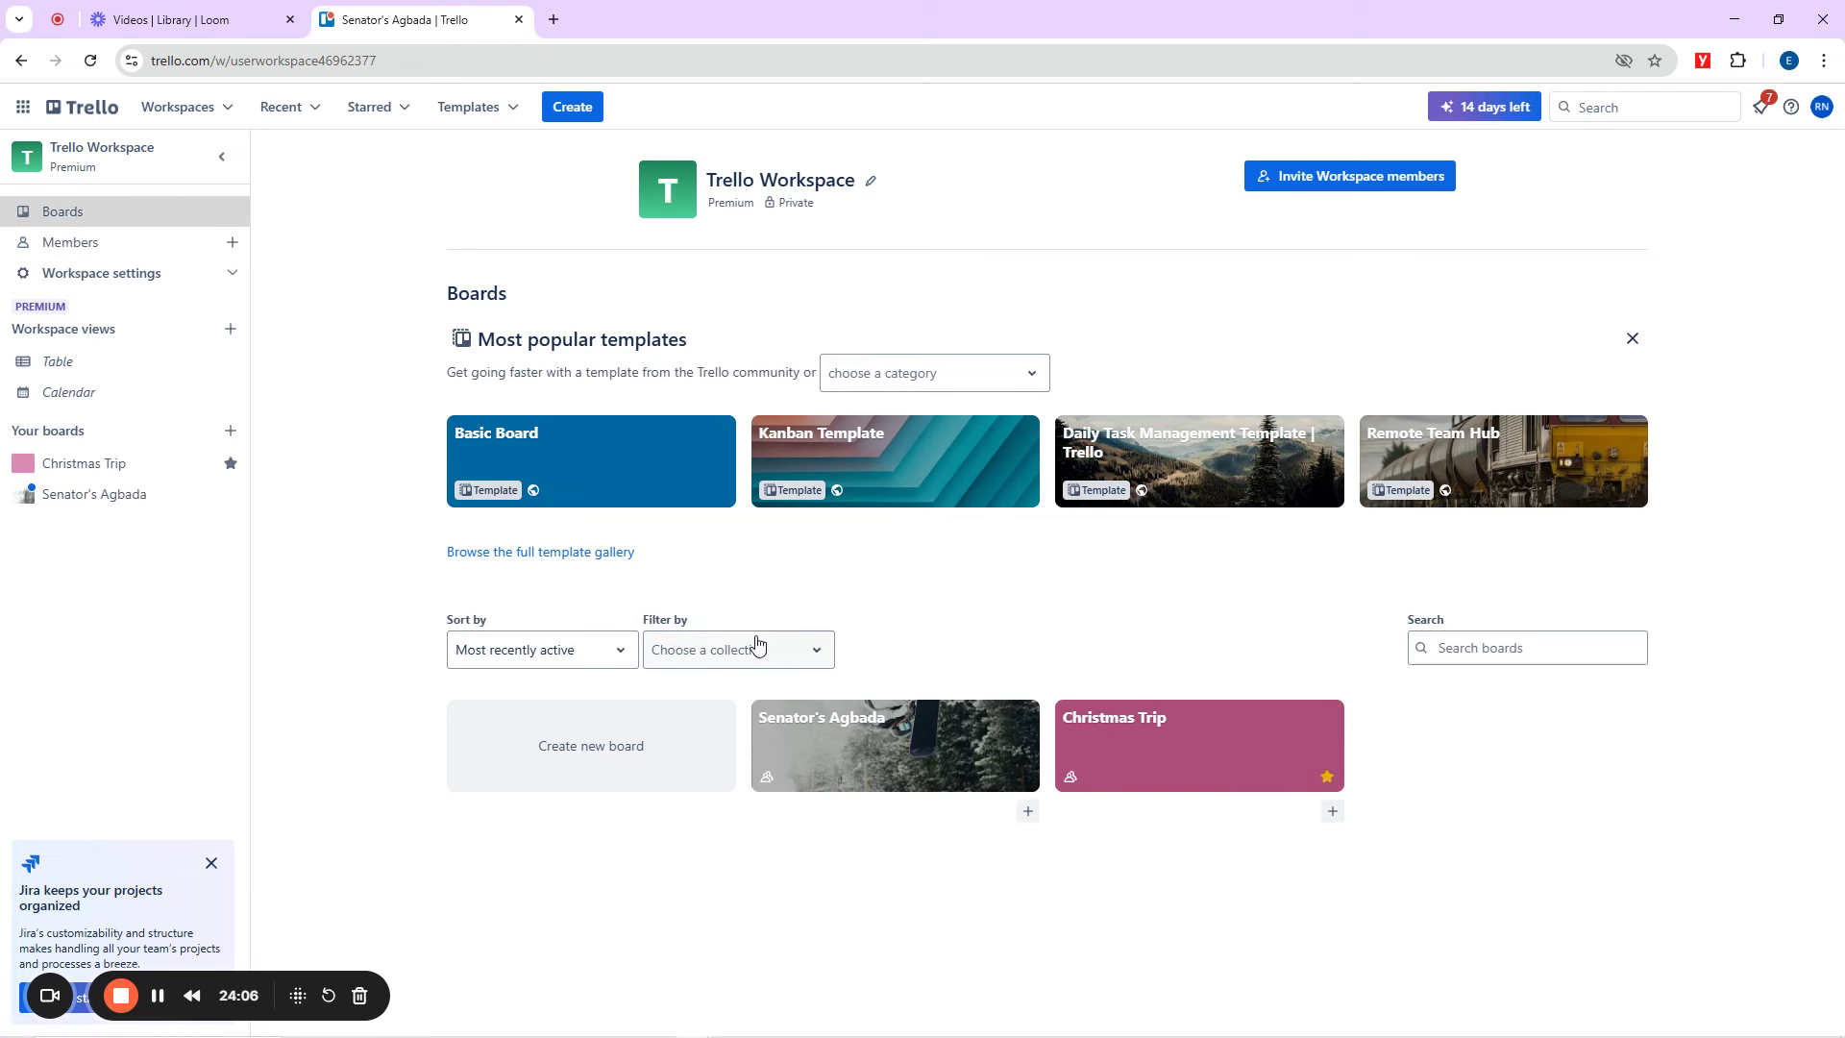
click(81, 245)
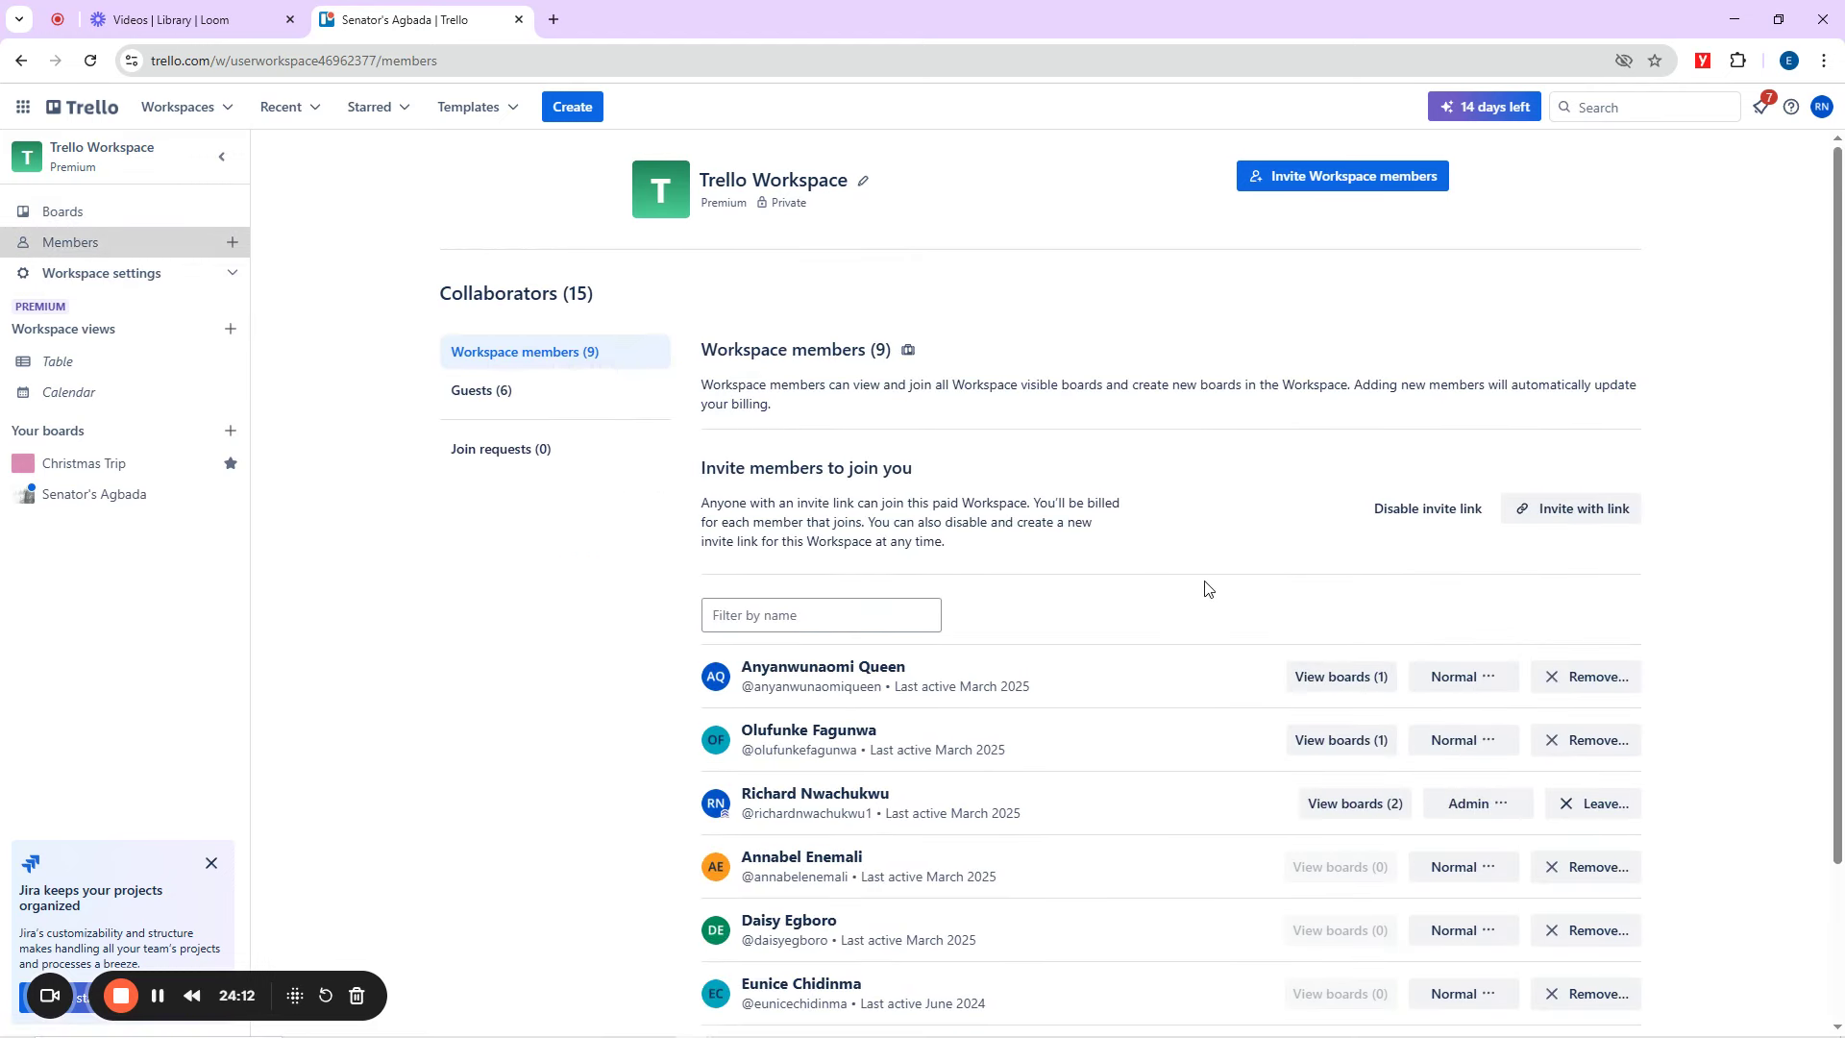
scroll(1208, 588, down, 2)
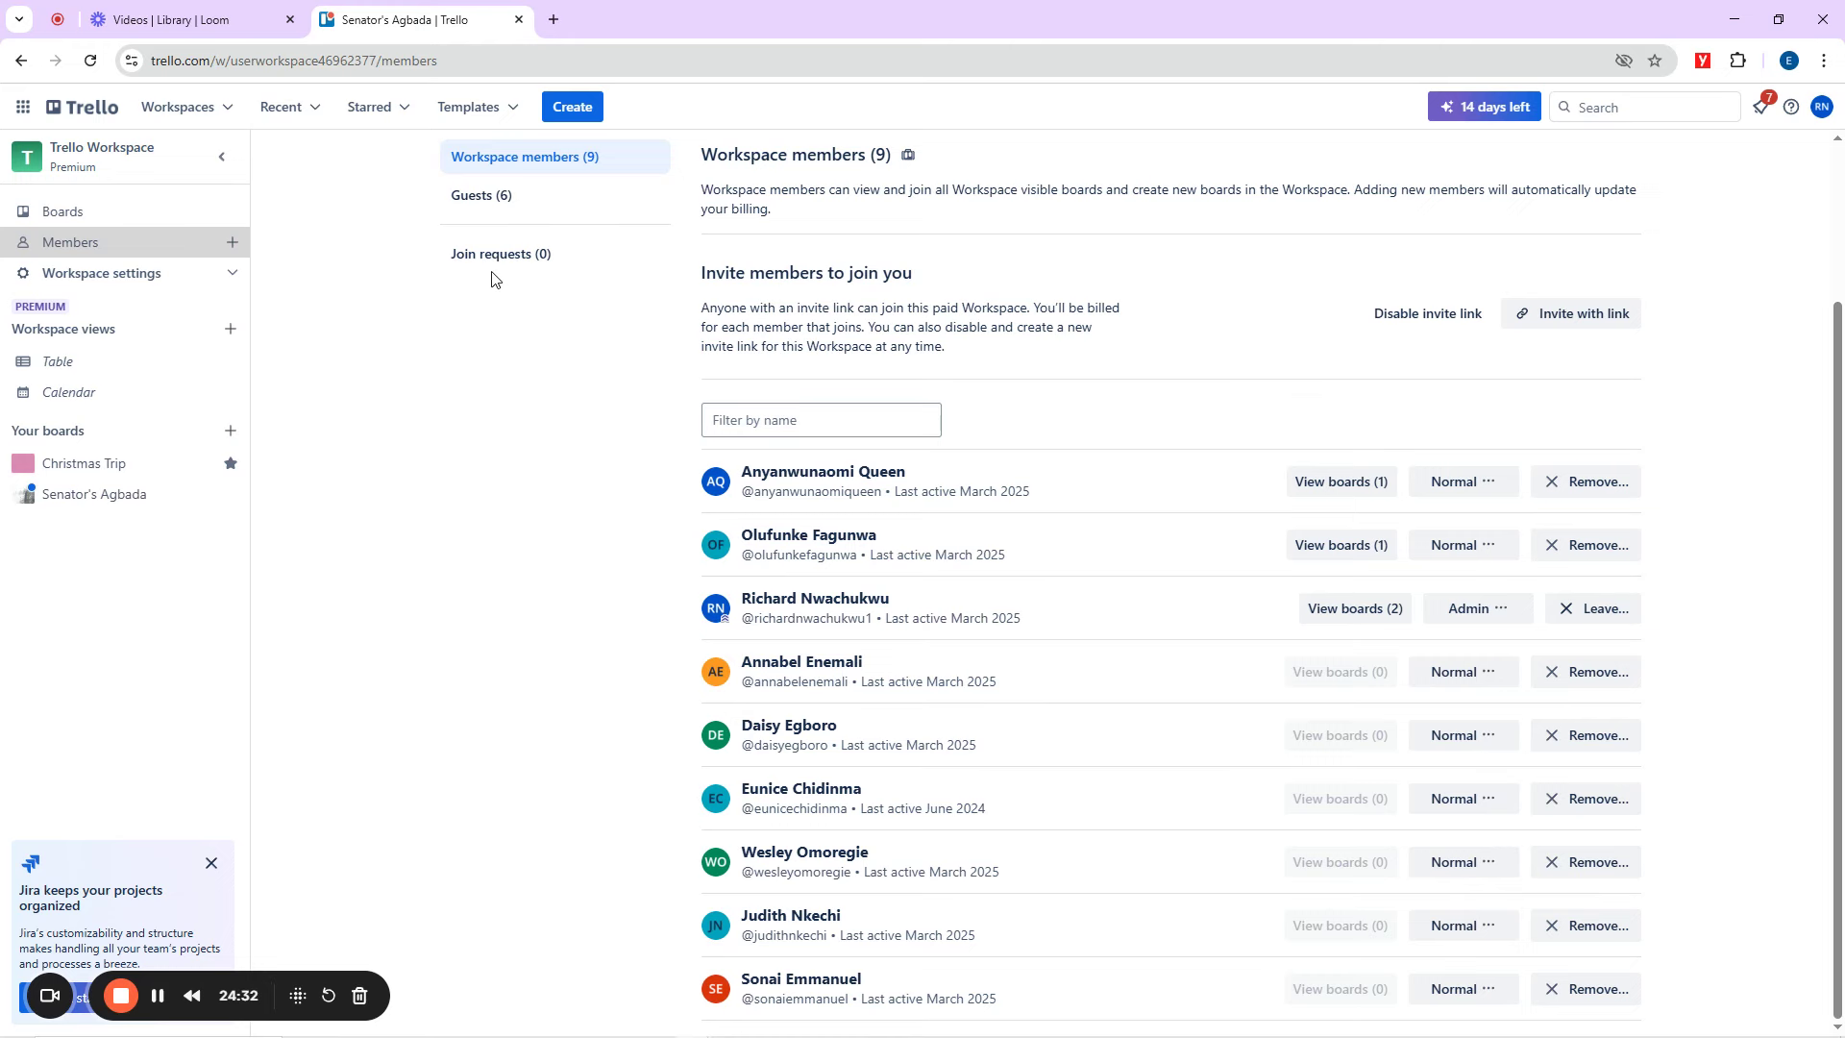
Open the workspace's guest list and add the first three single-board guests to the workspace.
click(471, 198)
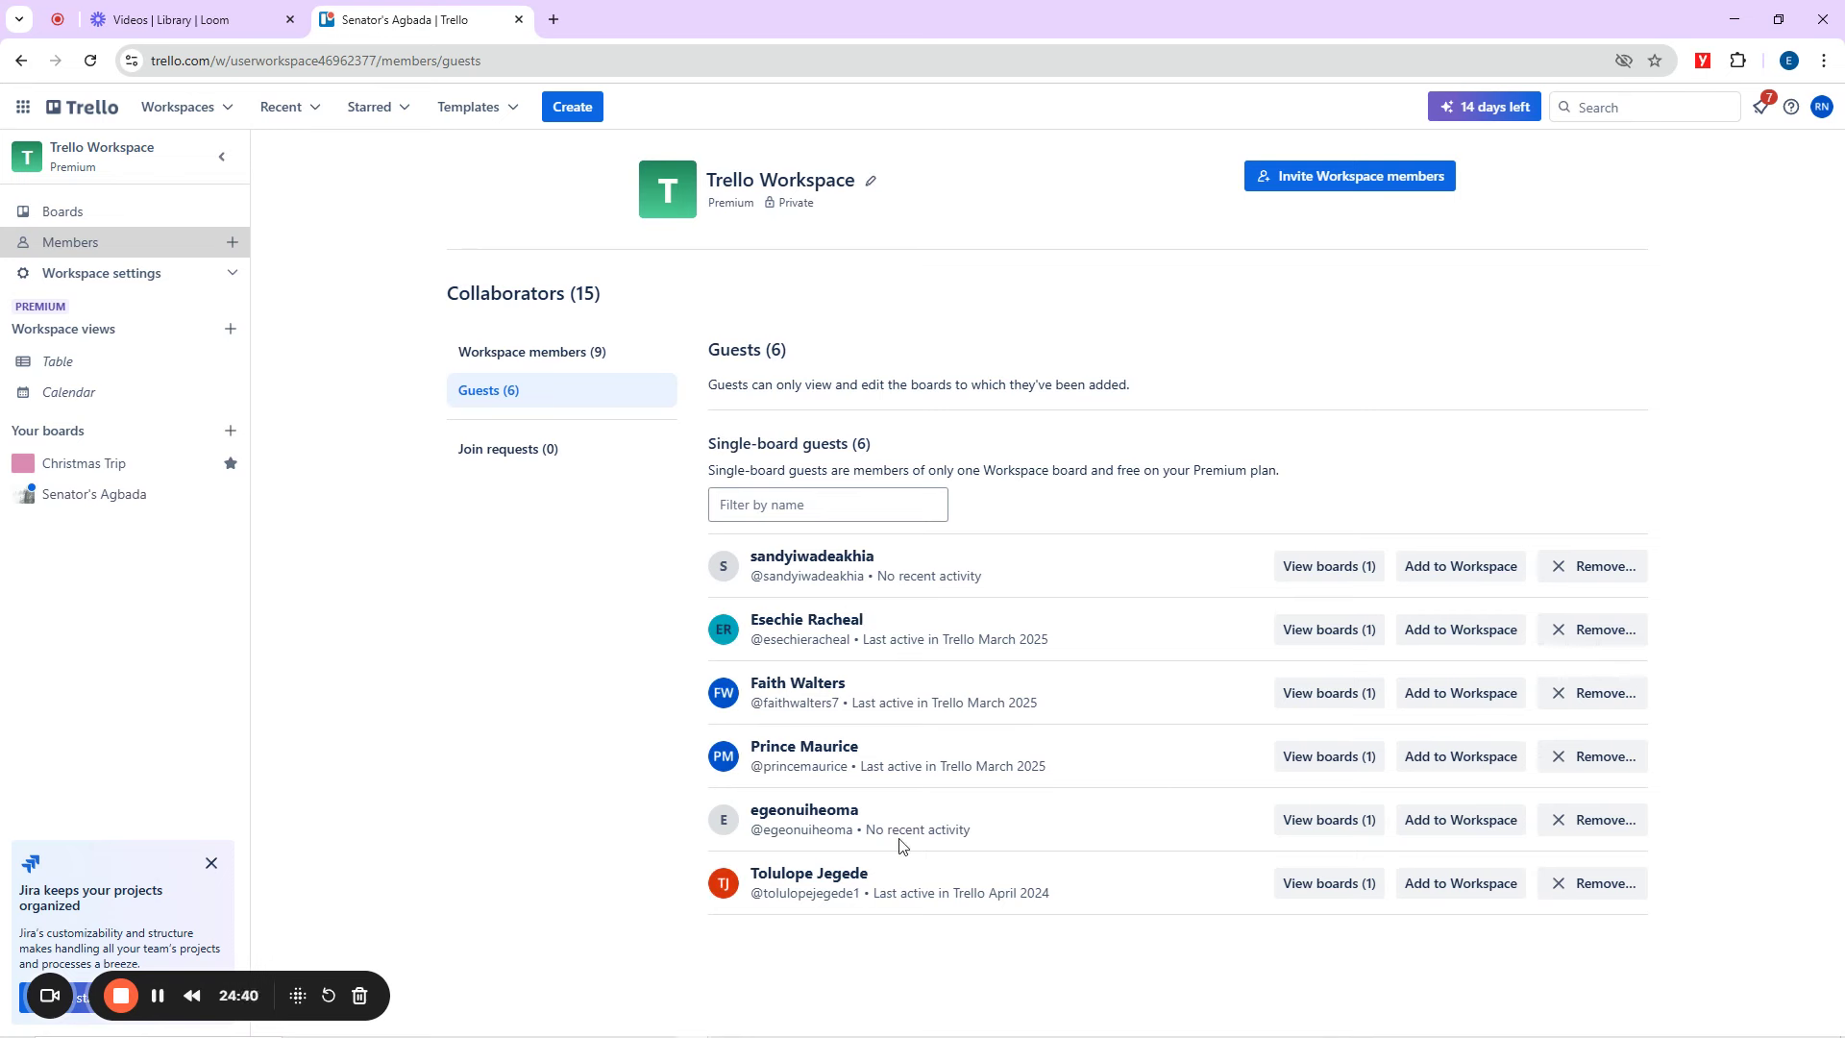
click(1458, 572)
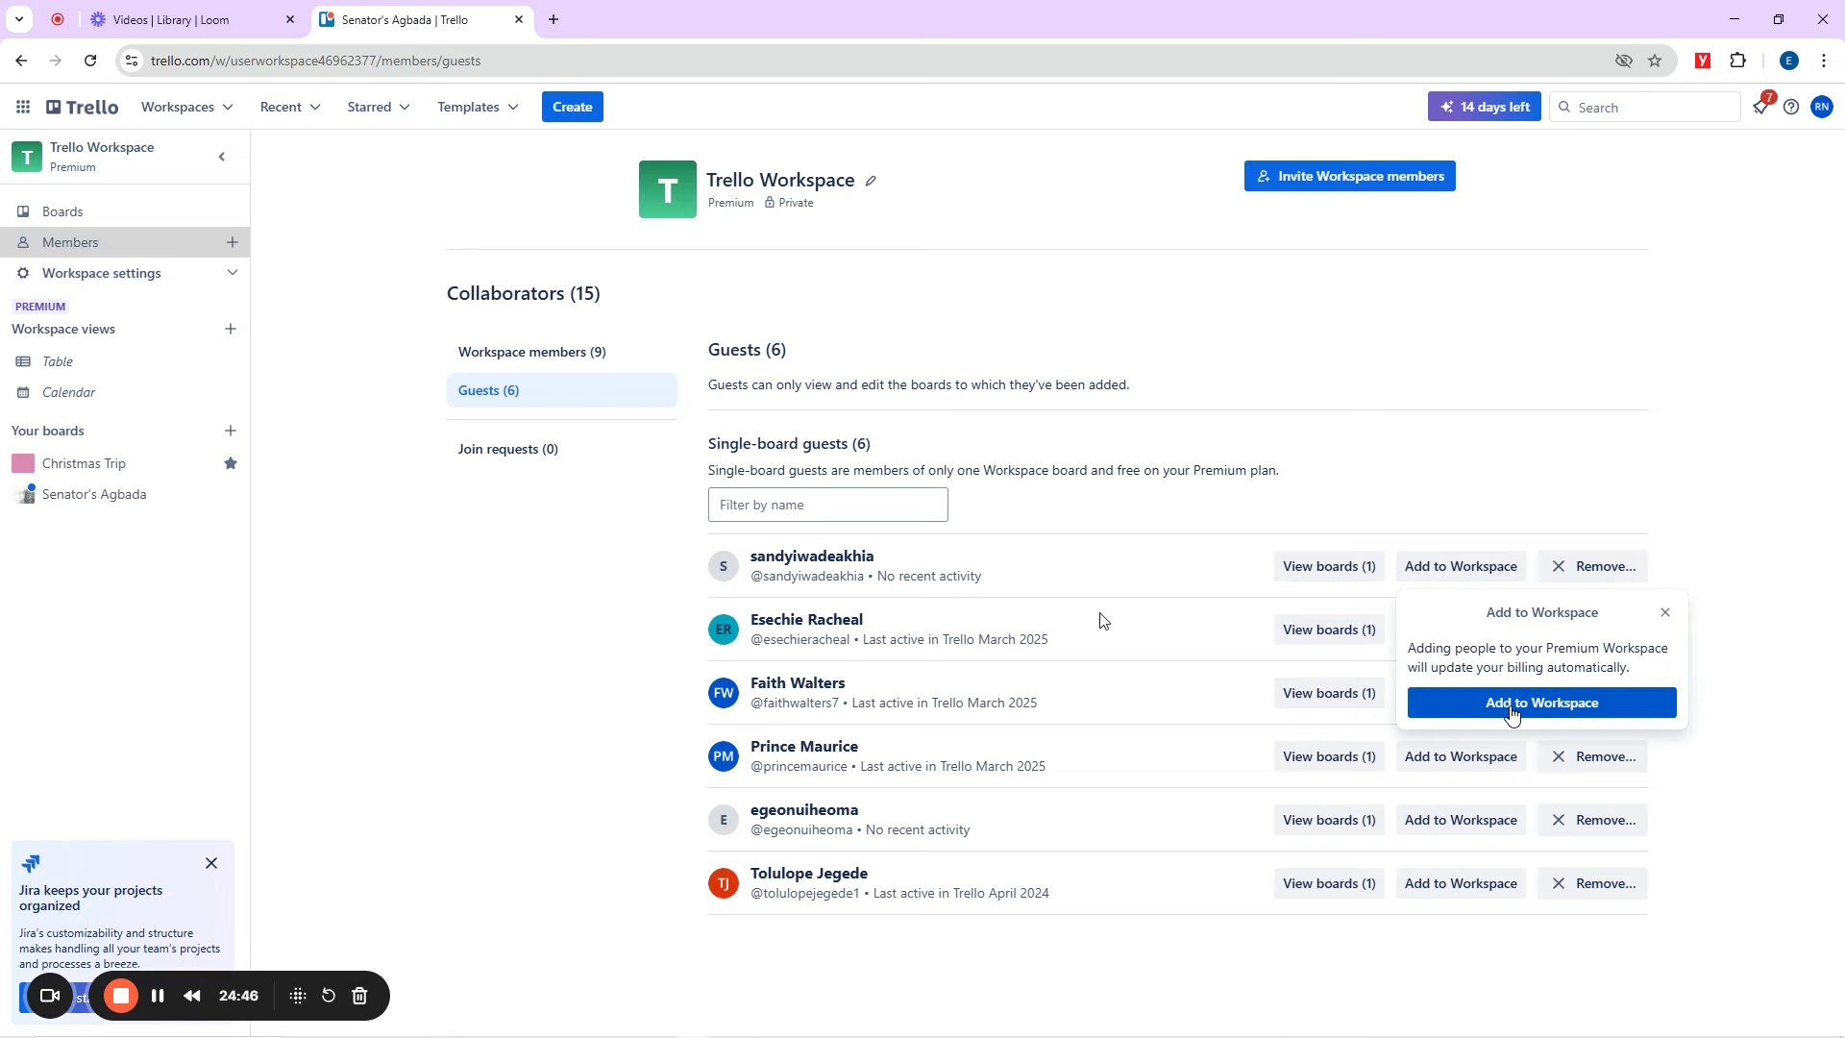
click(1511, 712)
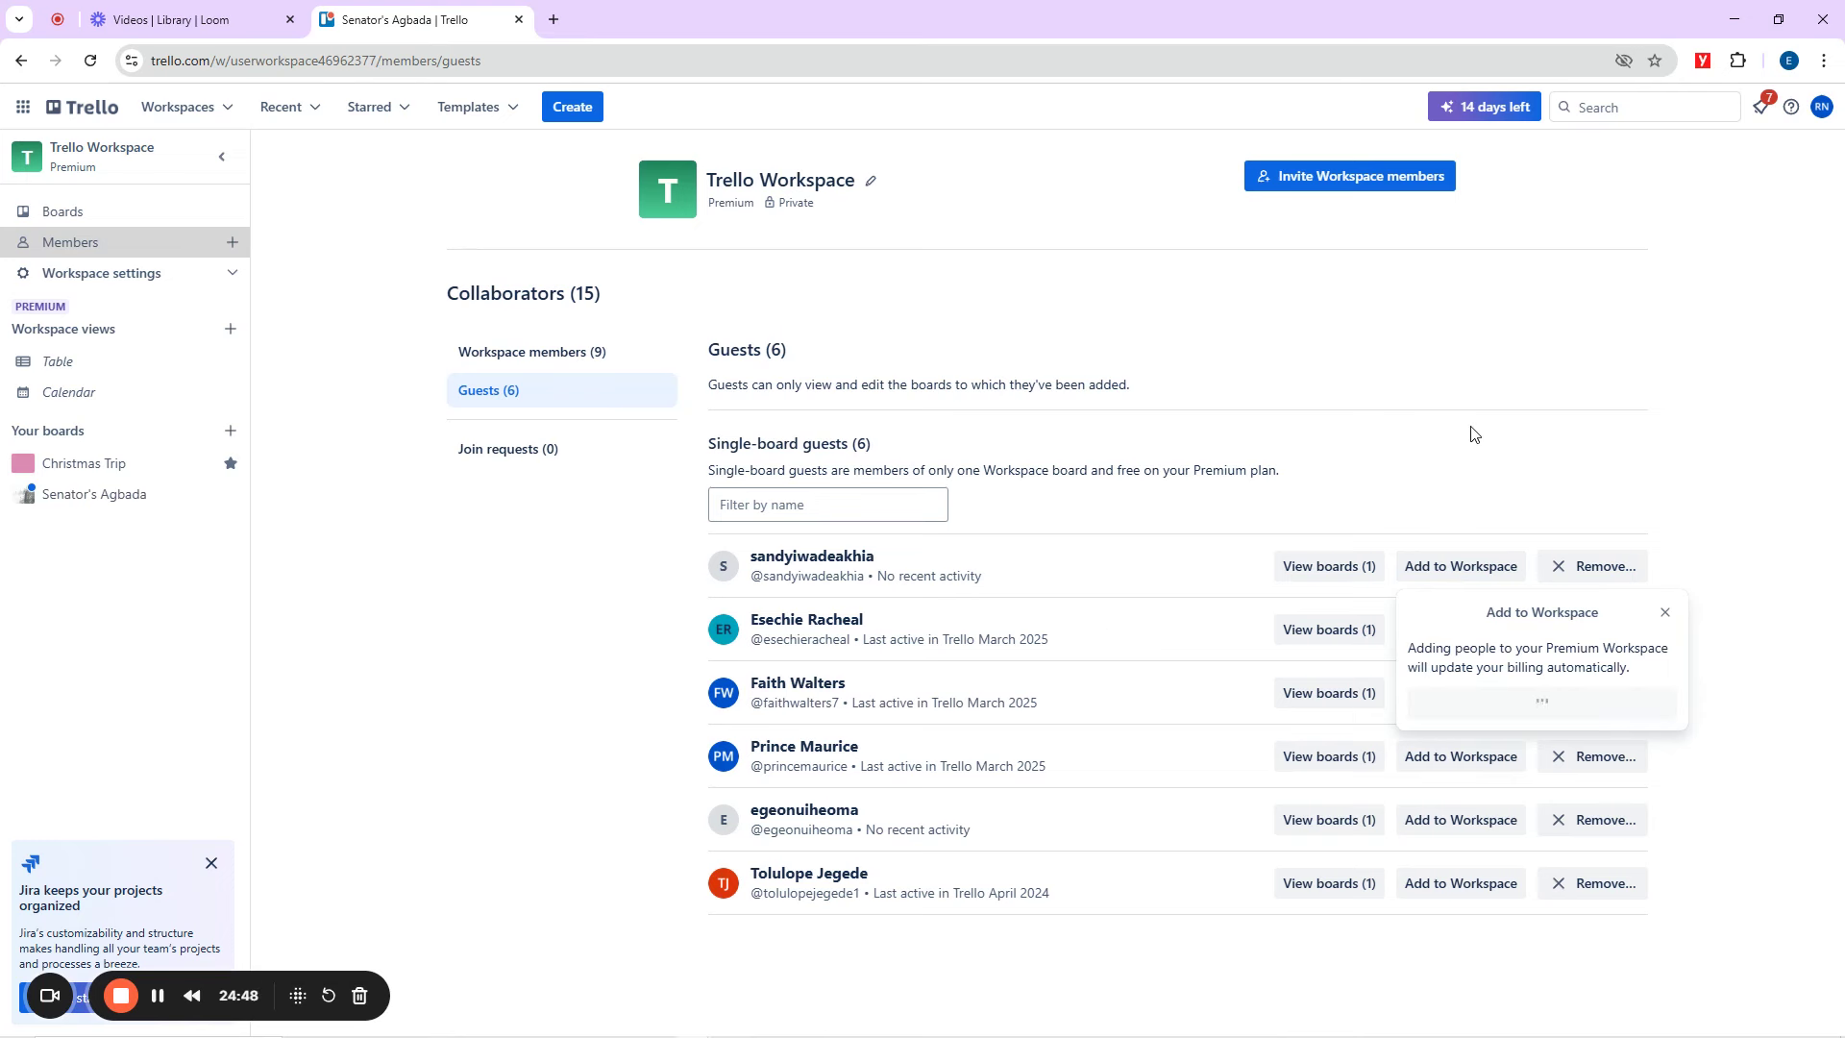
click(1452, 571)
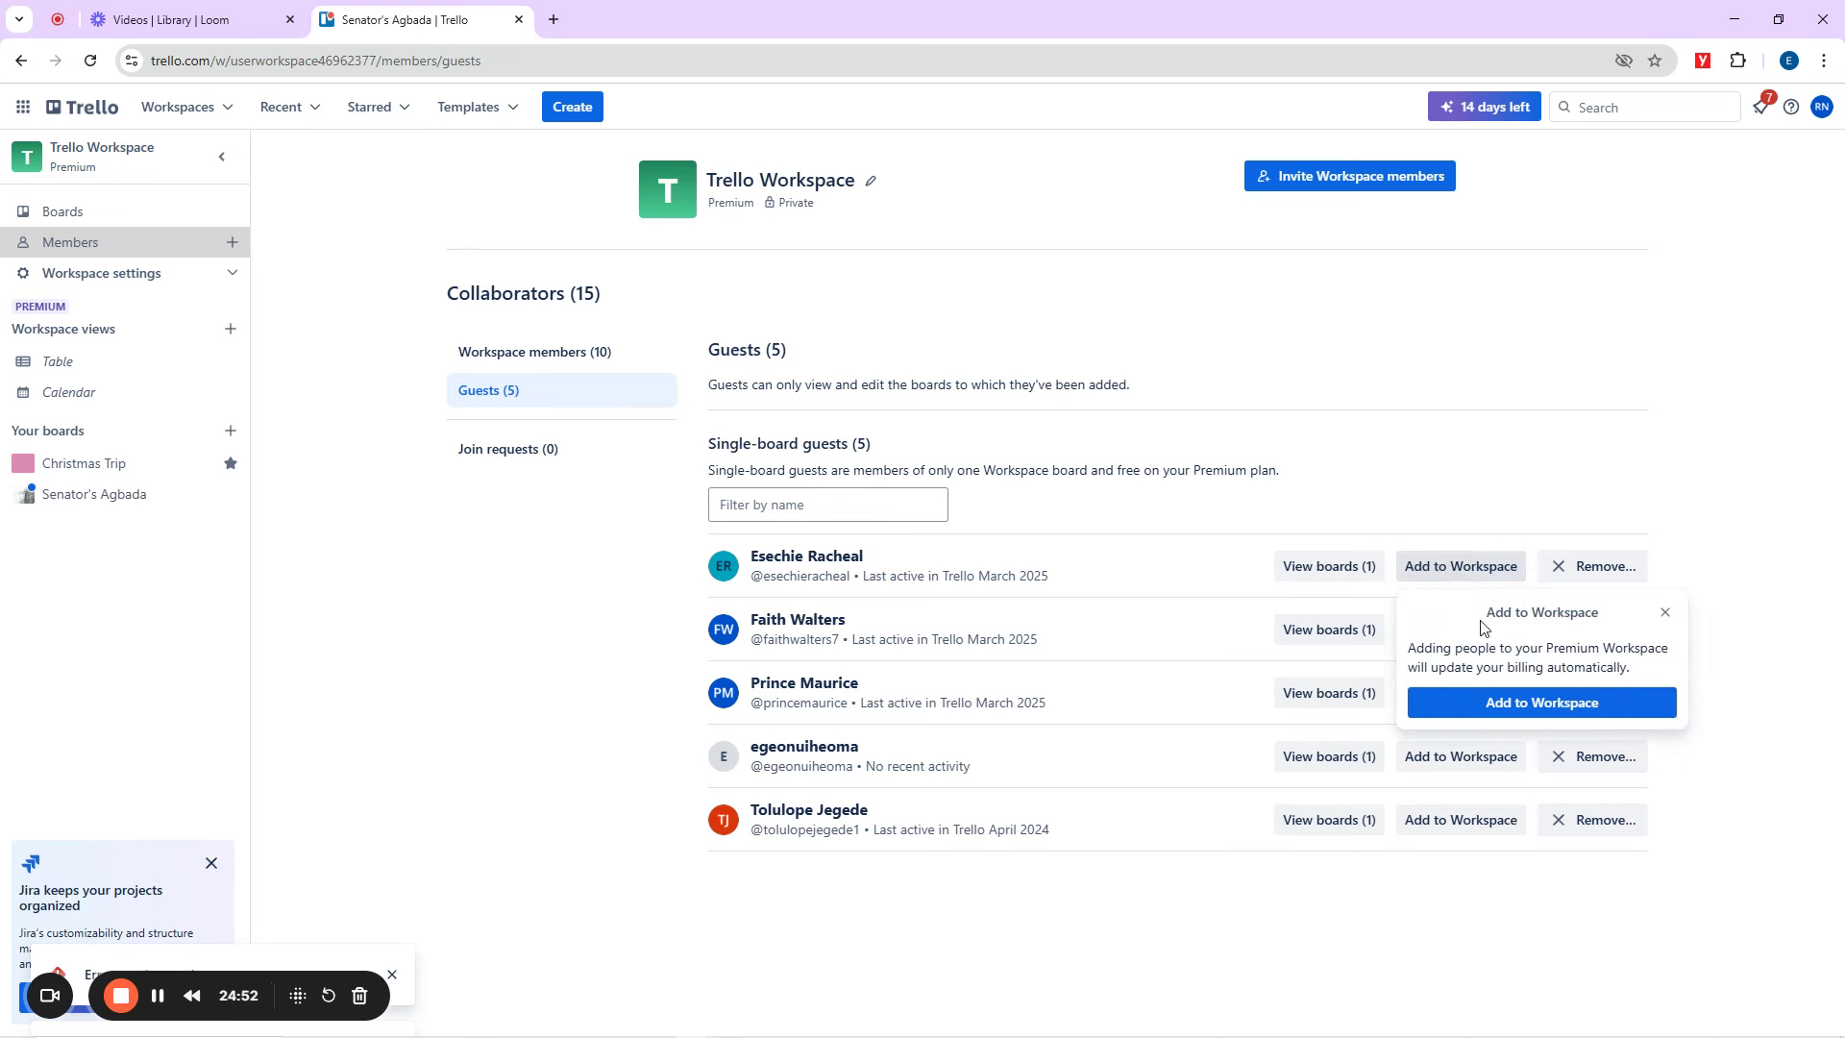
click(1525, 703)
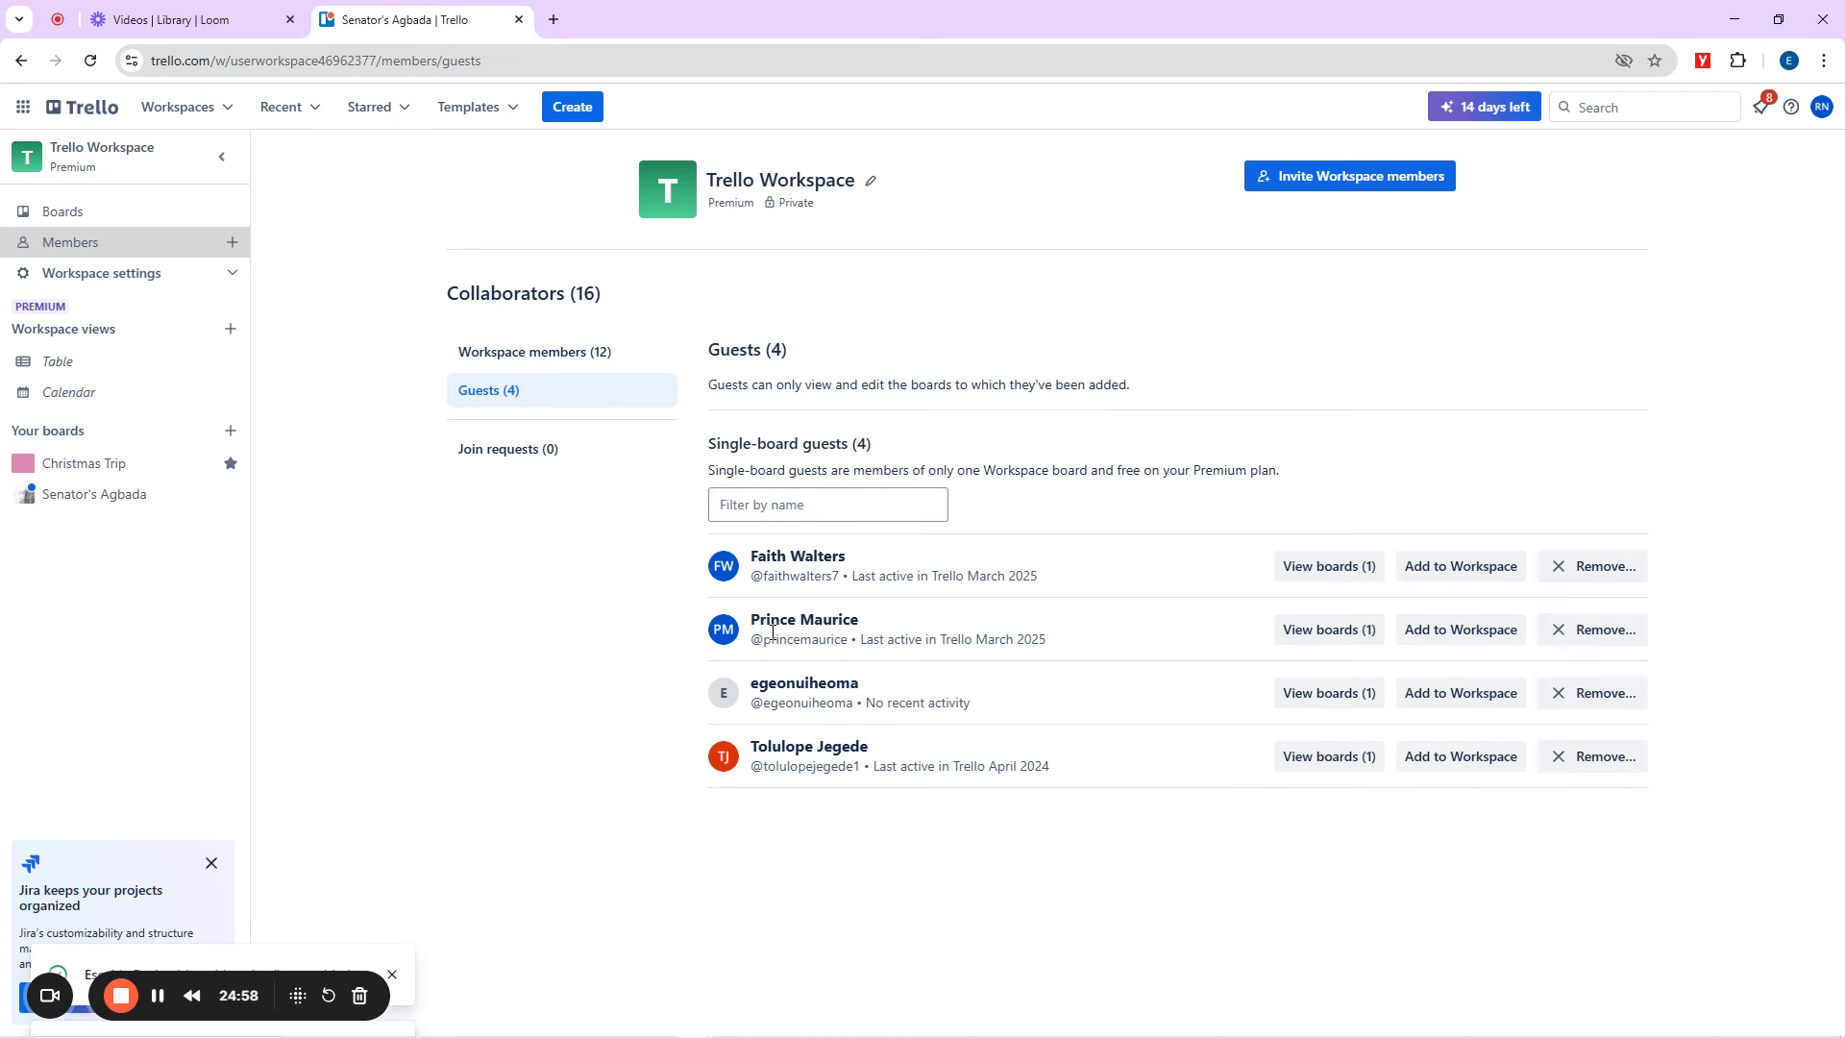
click(1473, 570)
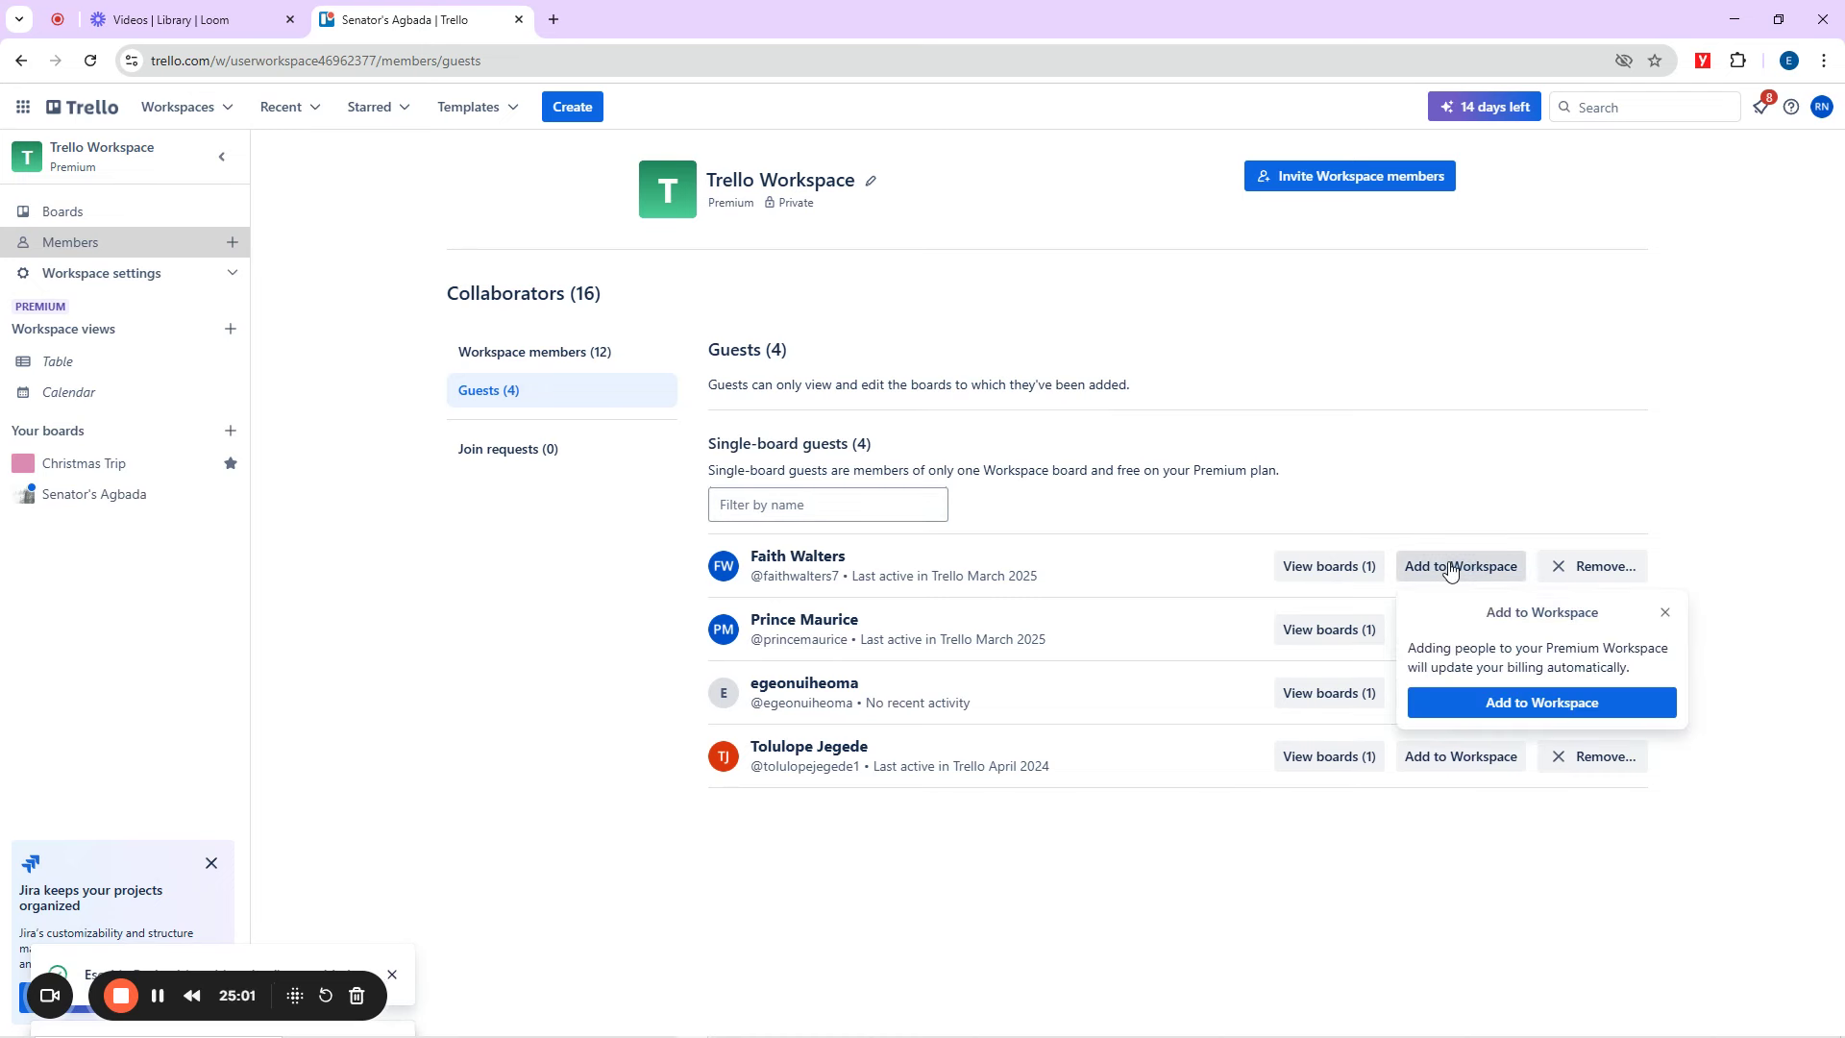
click(1528, 705)
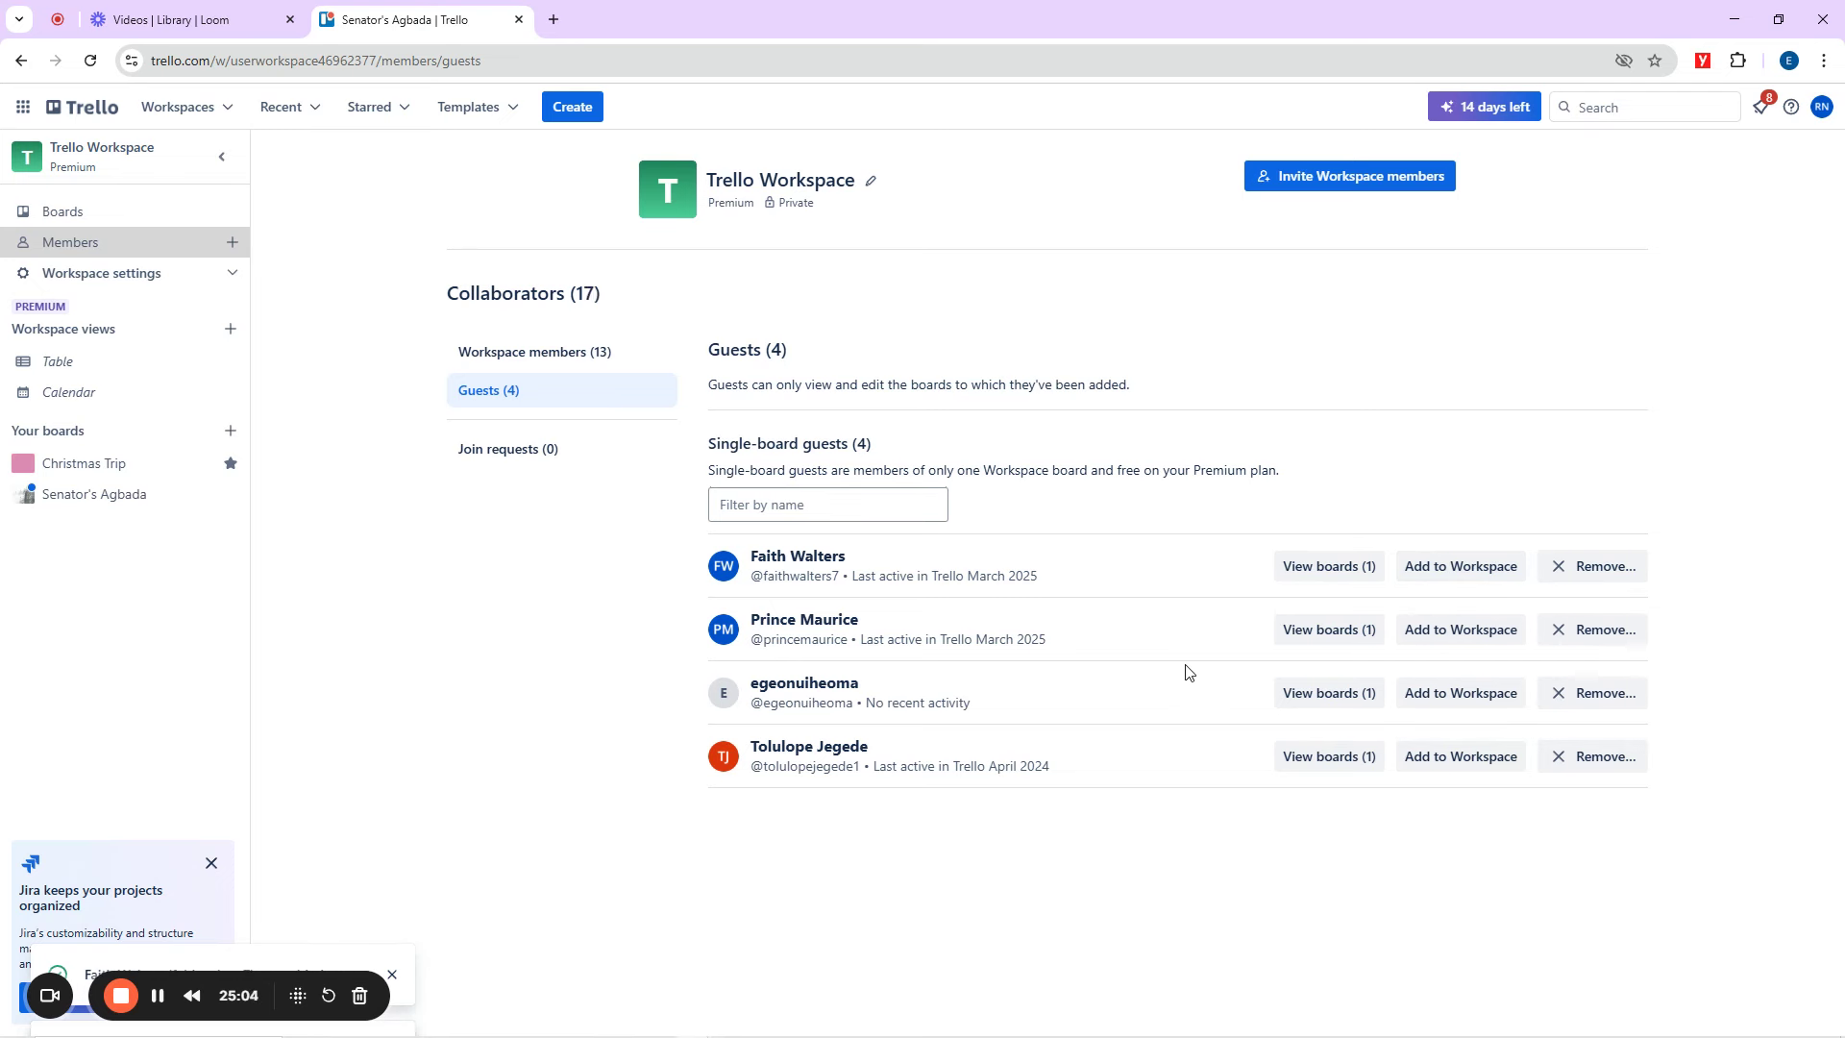
Add the remaining three single-board guests to the workspace as members.
click(1458, 572)
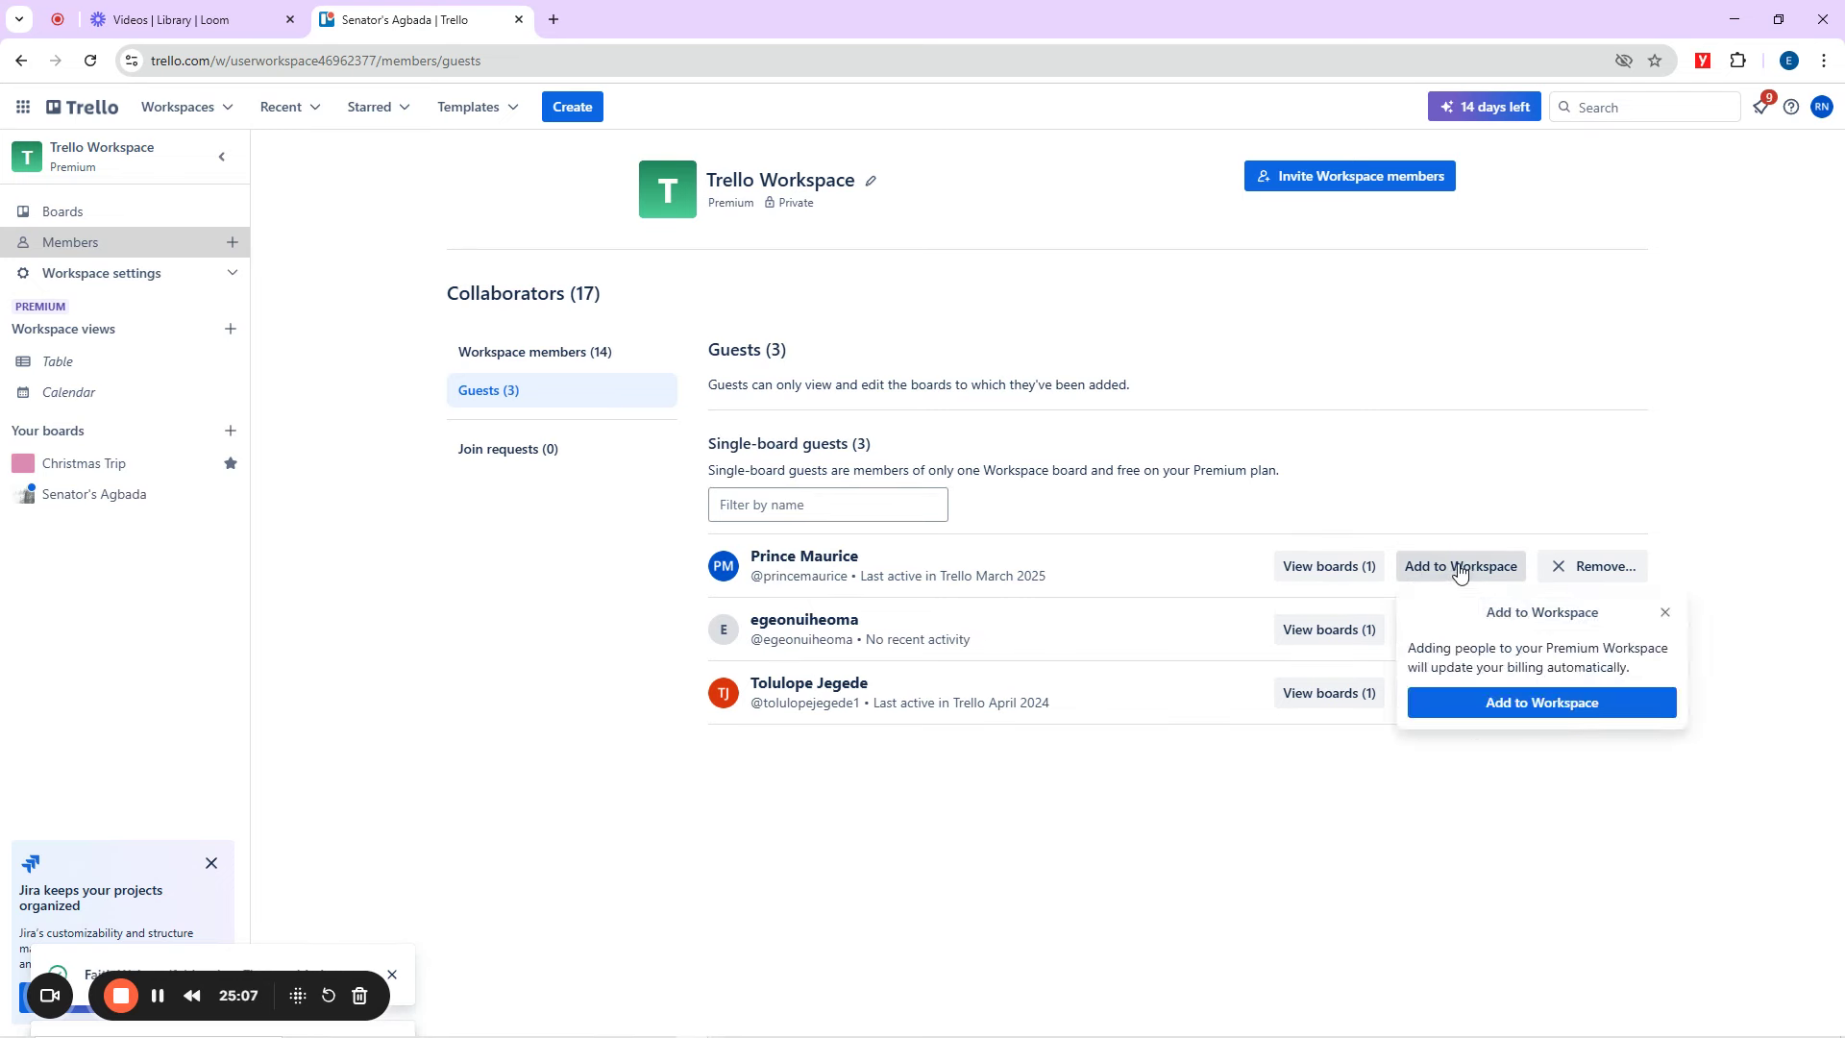
click(1507, 702)
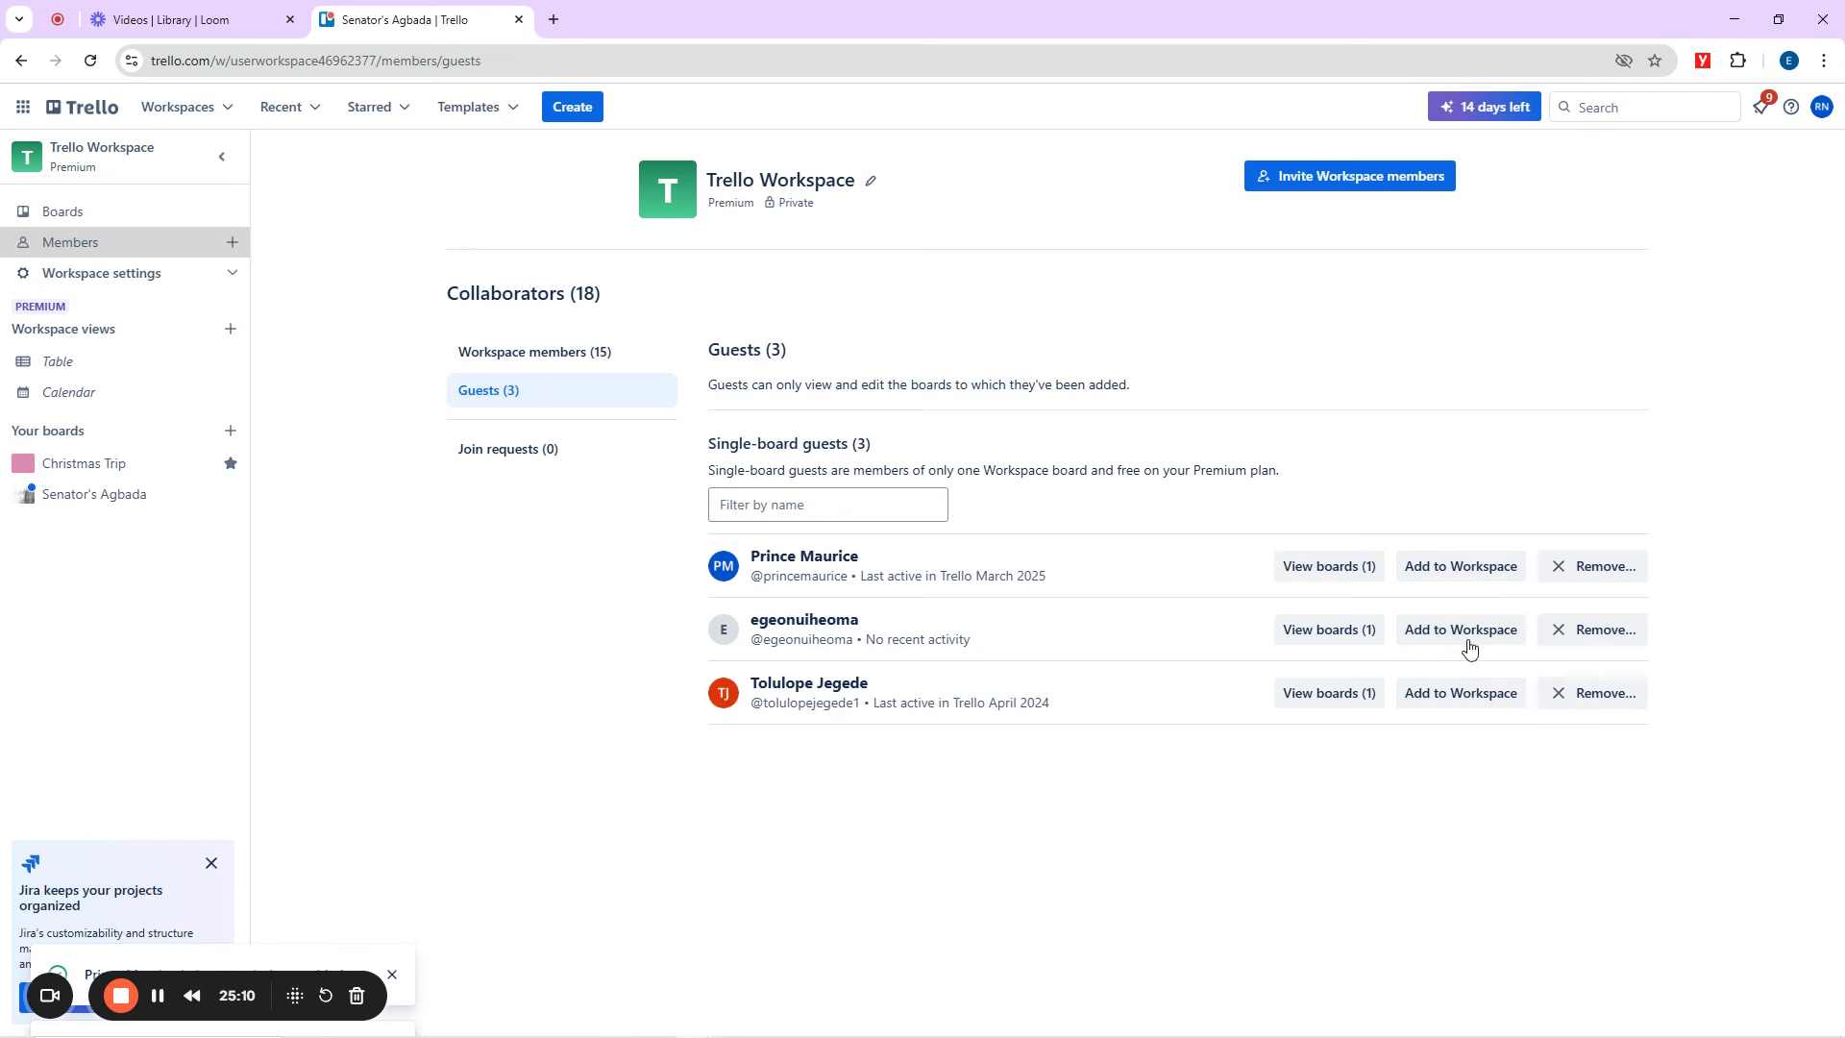
click(1457, 574)
click(1510, 698)
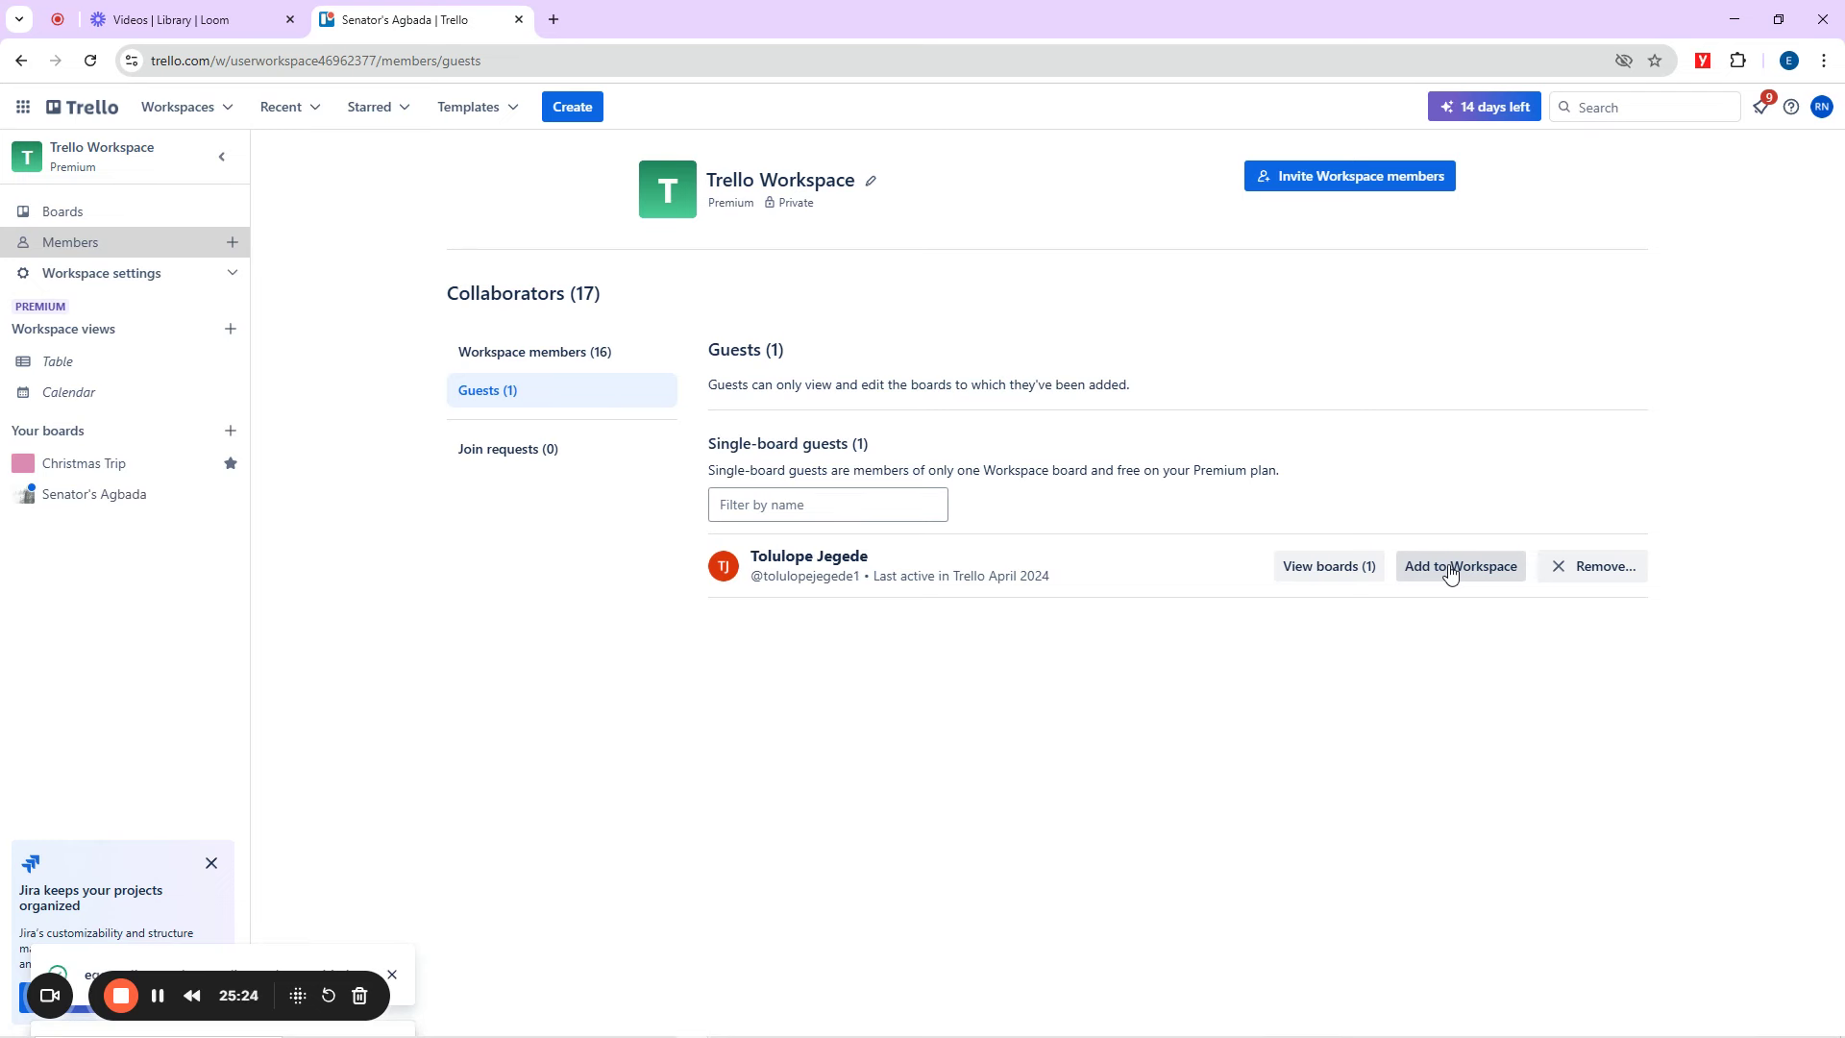
click(1451, 573)
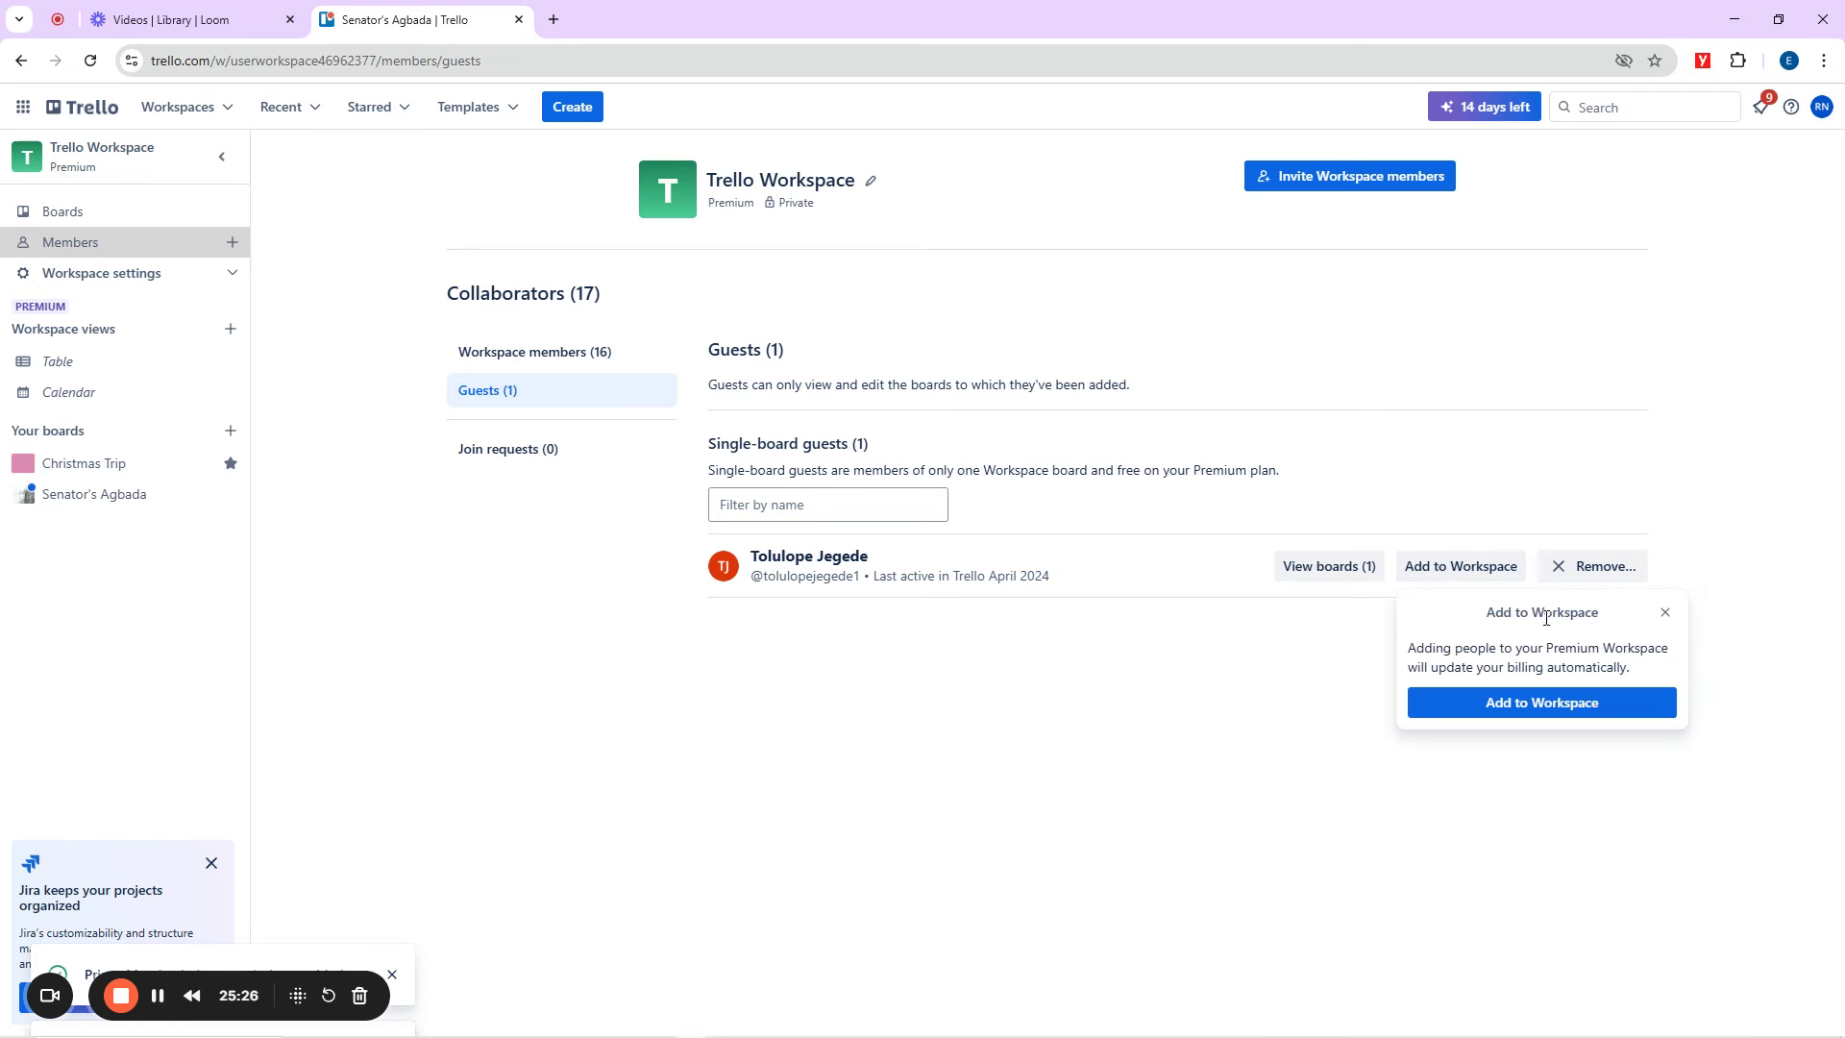
click(1542, 706)
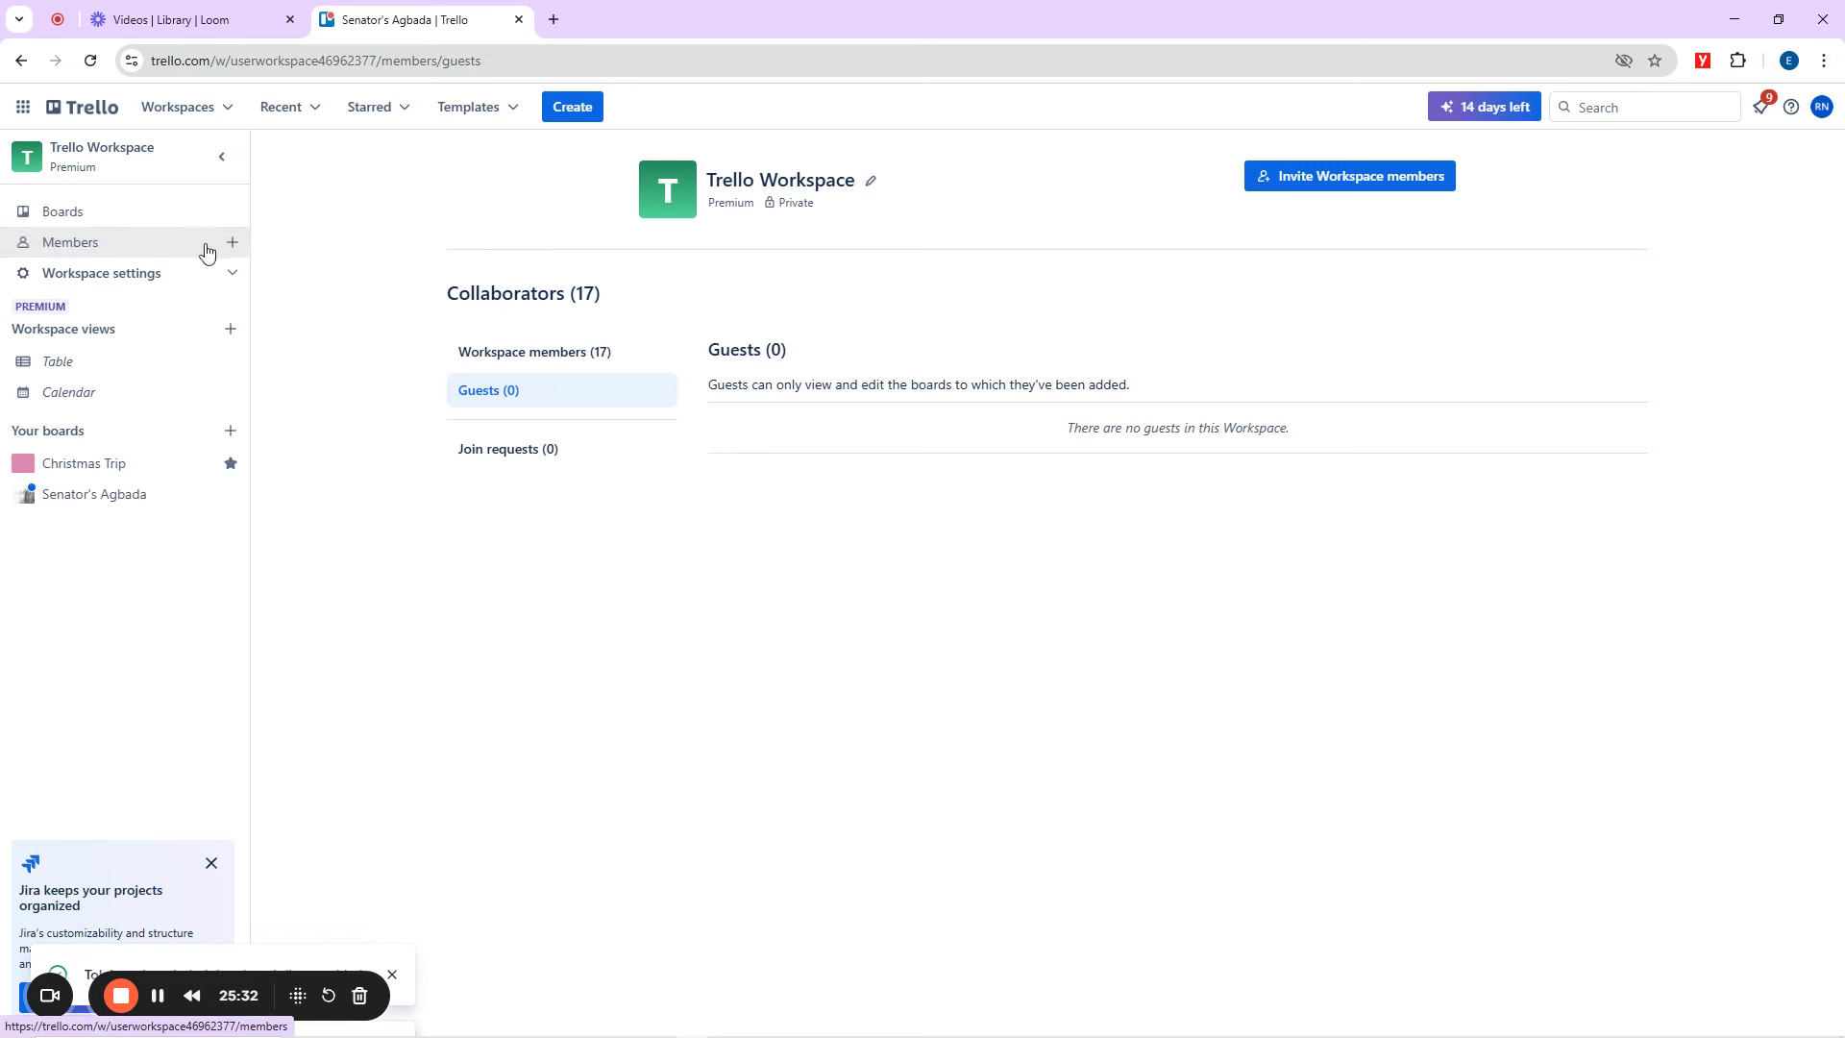
Review the updated workspace members list from beginning to end, highlighting its heading.
click(107, 251)
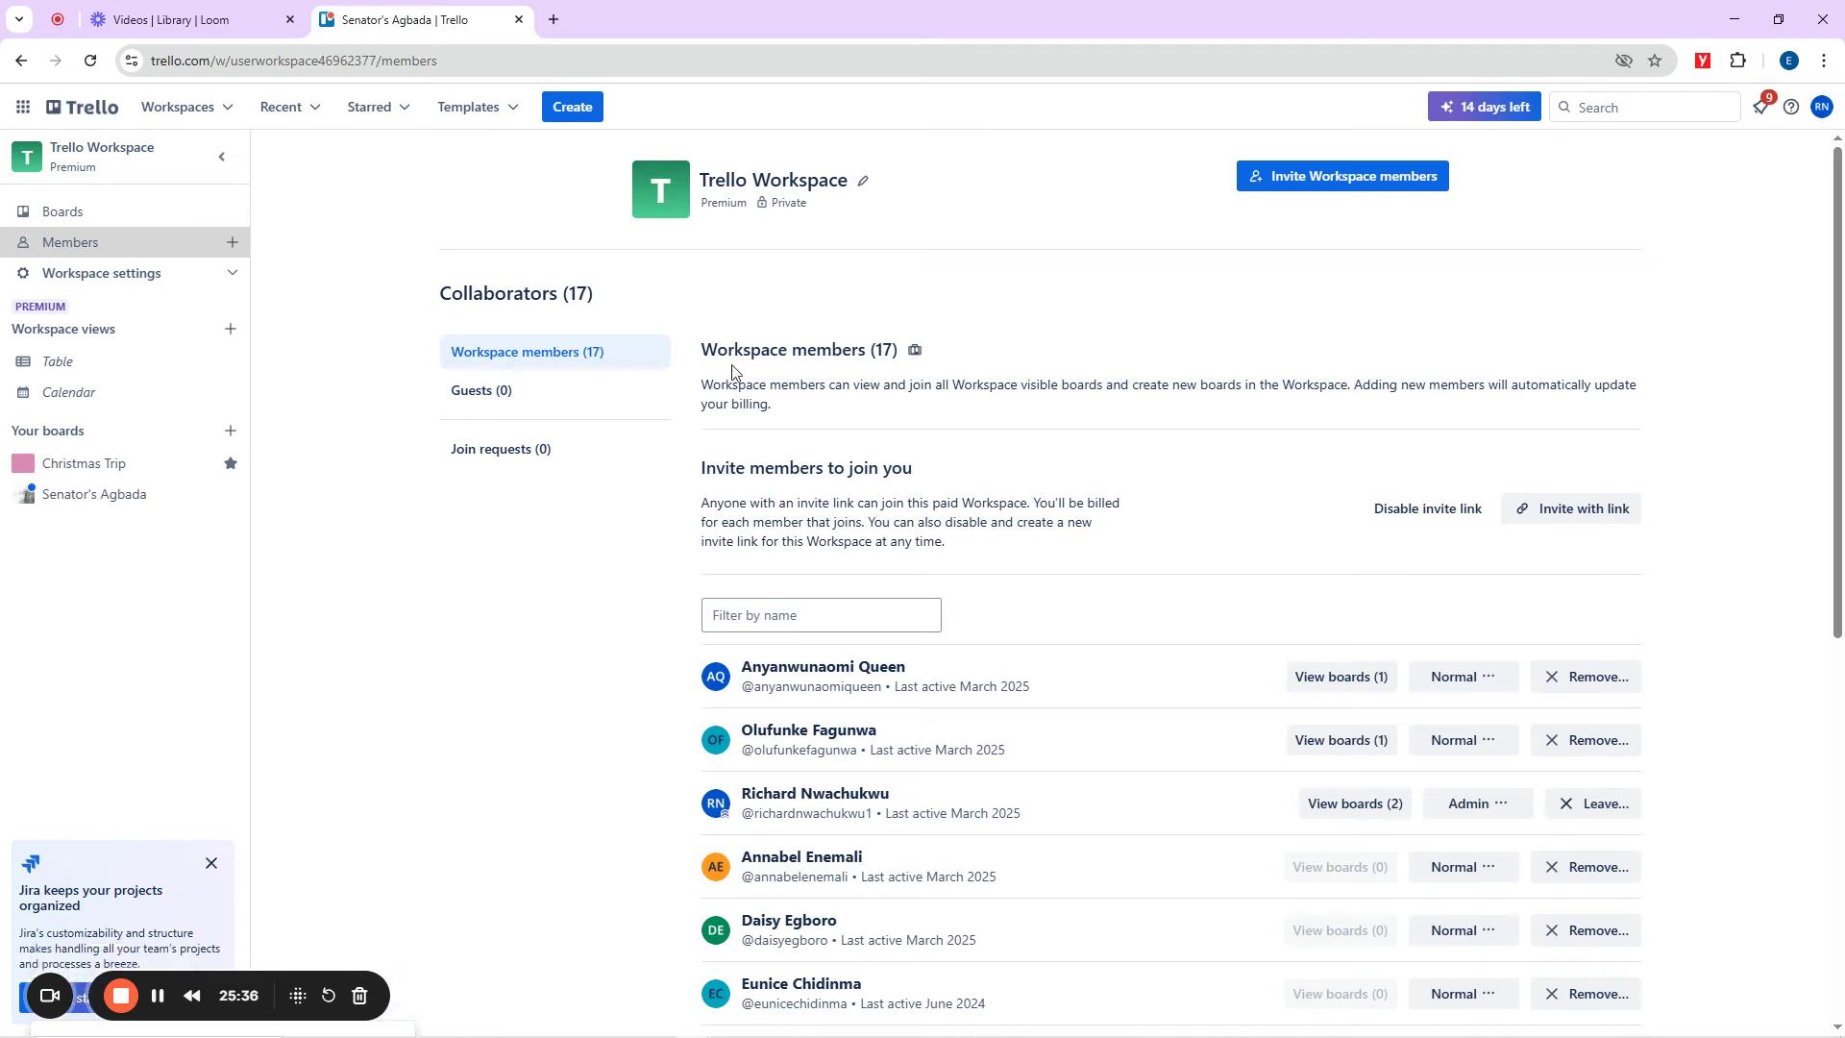
drag(703, 350, 942, 363)
scroll(1023, 562, down, 7)
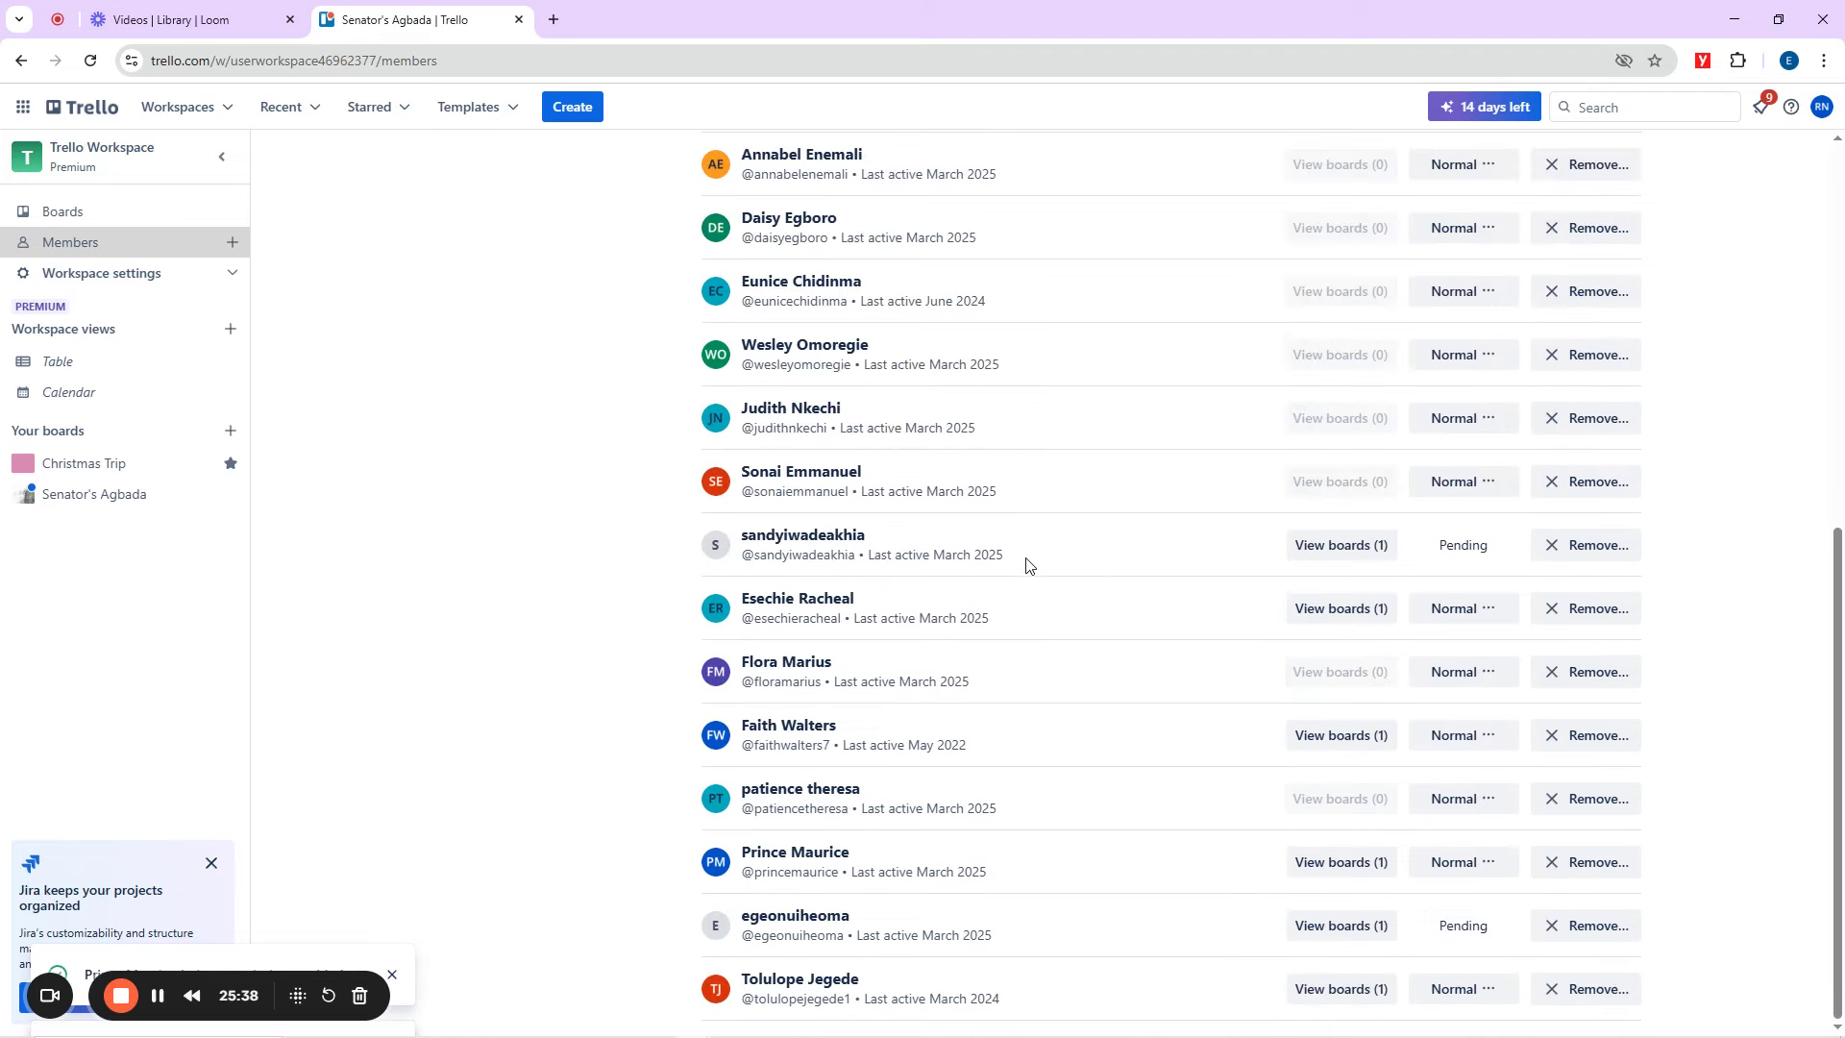
scroll(1026, 556, up, 7)
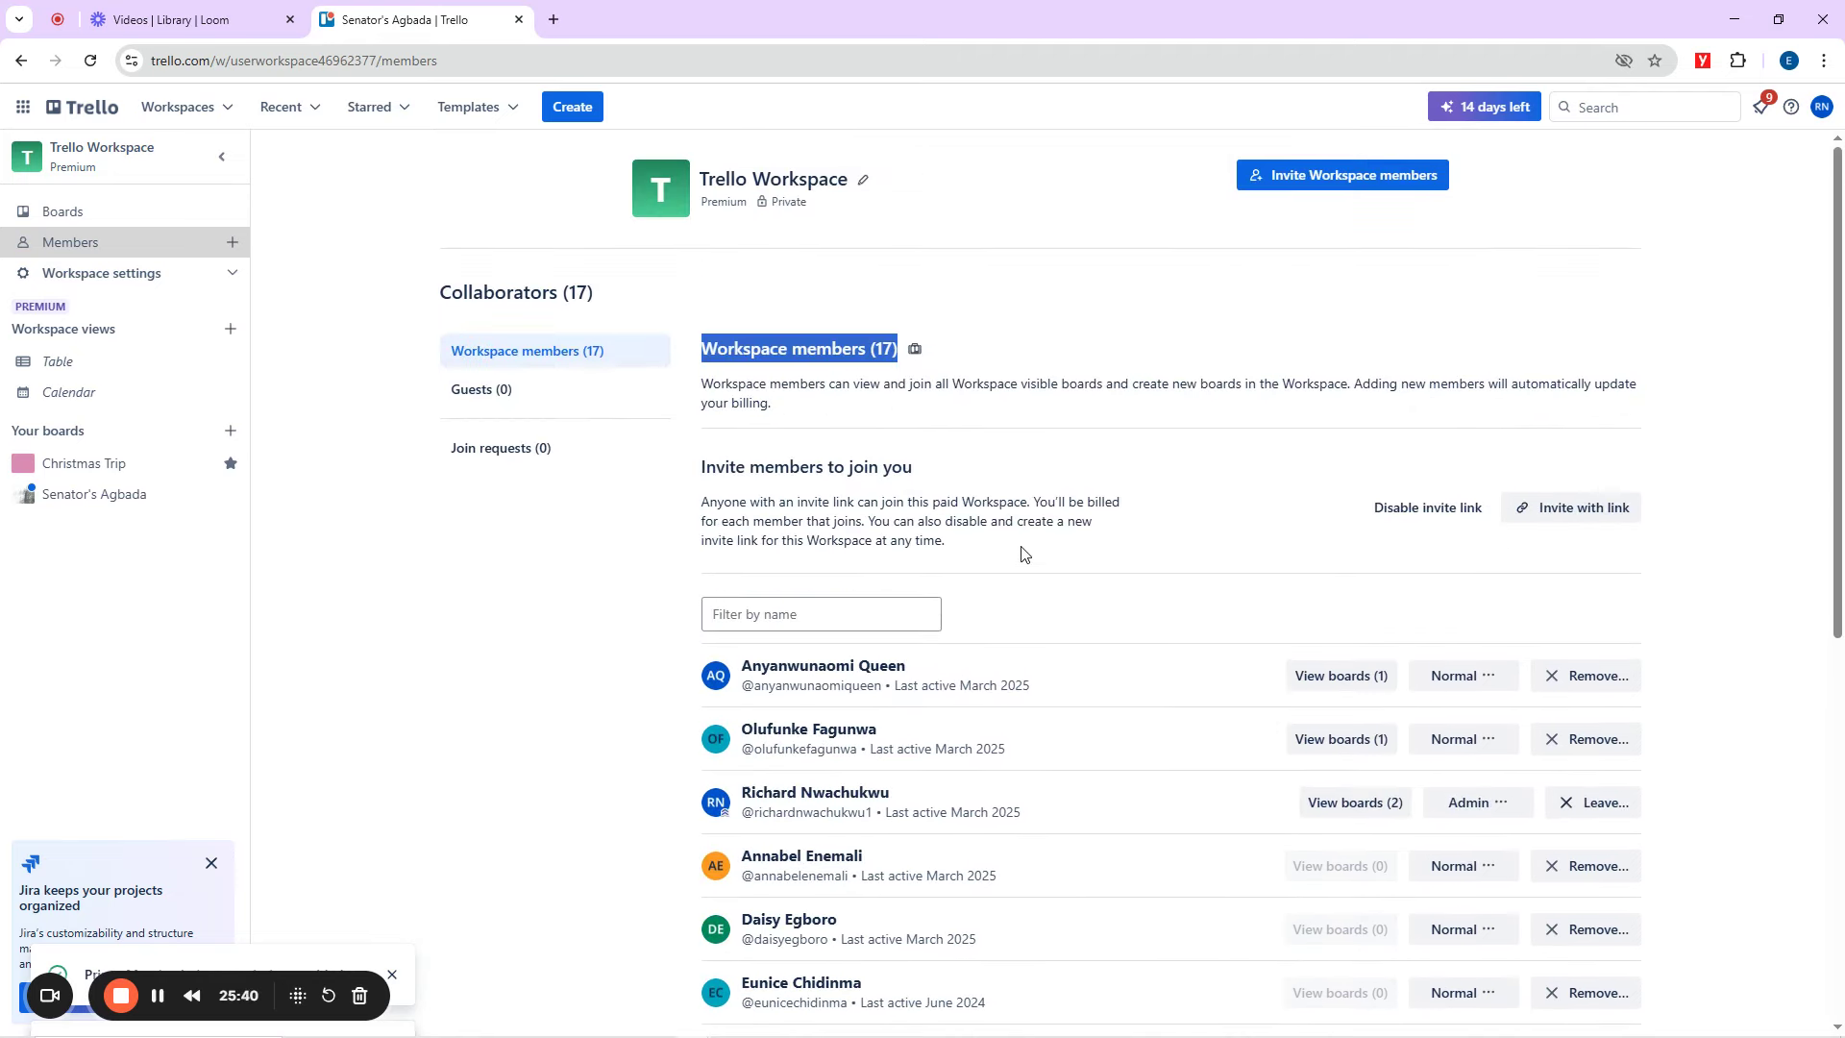
scroll(1026, 556, down, 7)
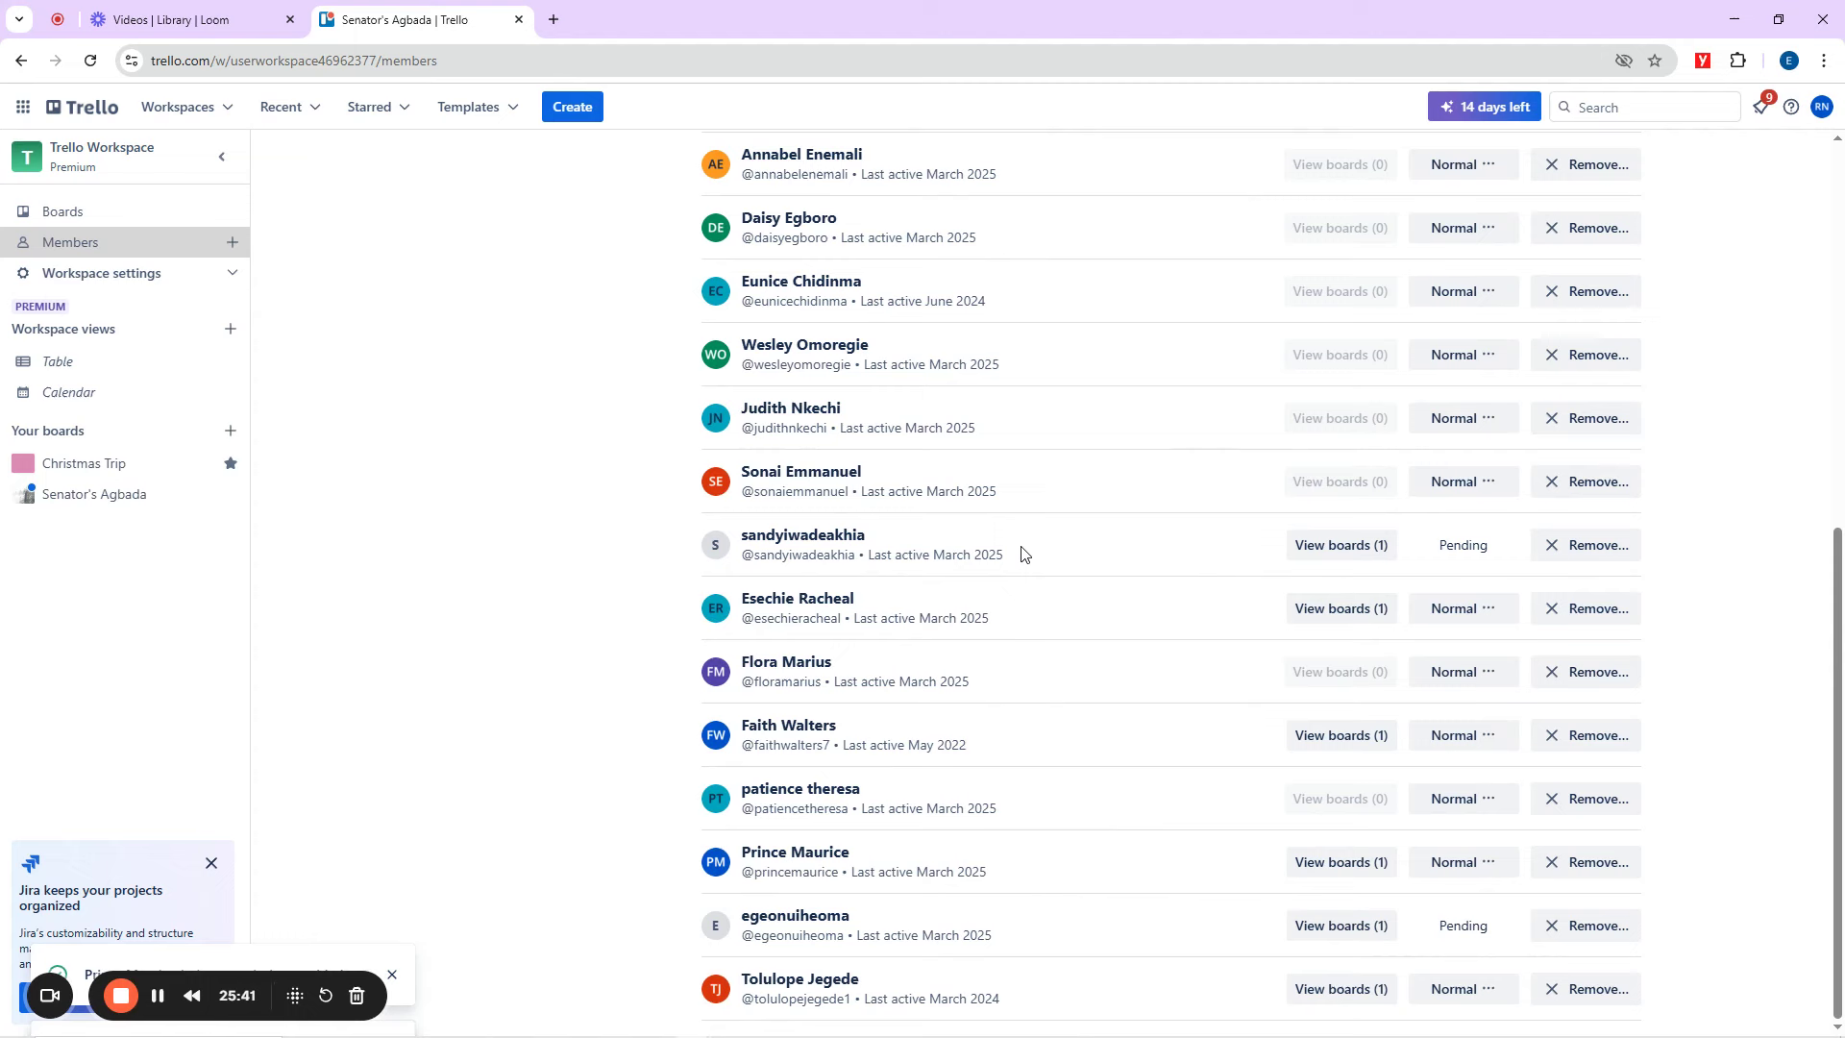
Review the workspace settings, including visibility, membership, board creation and deletion restrictions, guest sharing and Slack linking.
click(78, 279)
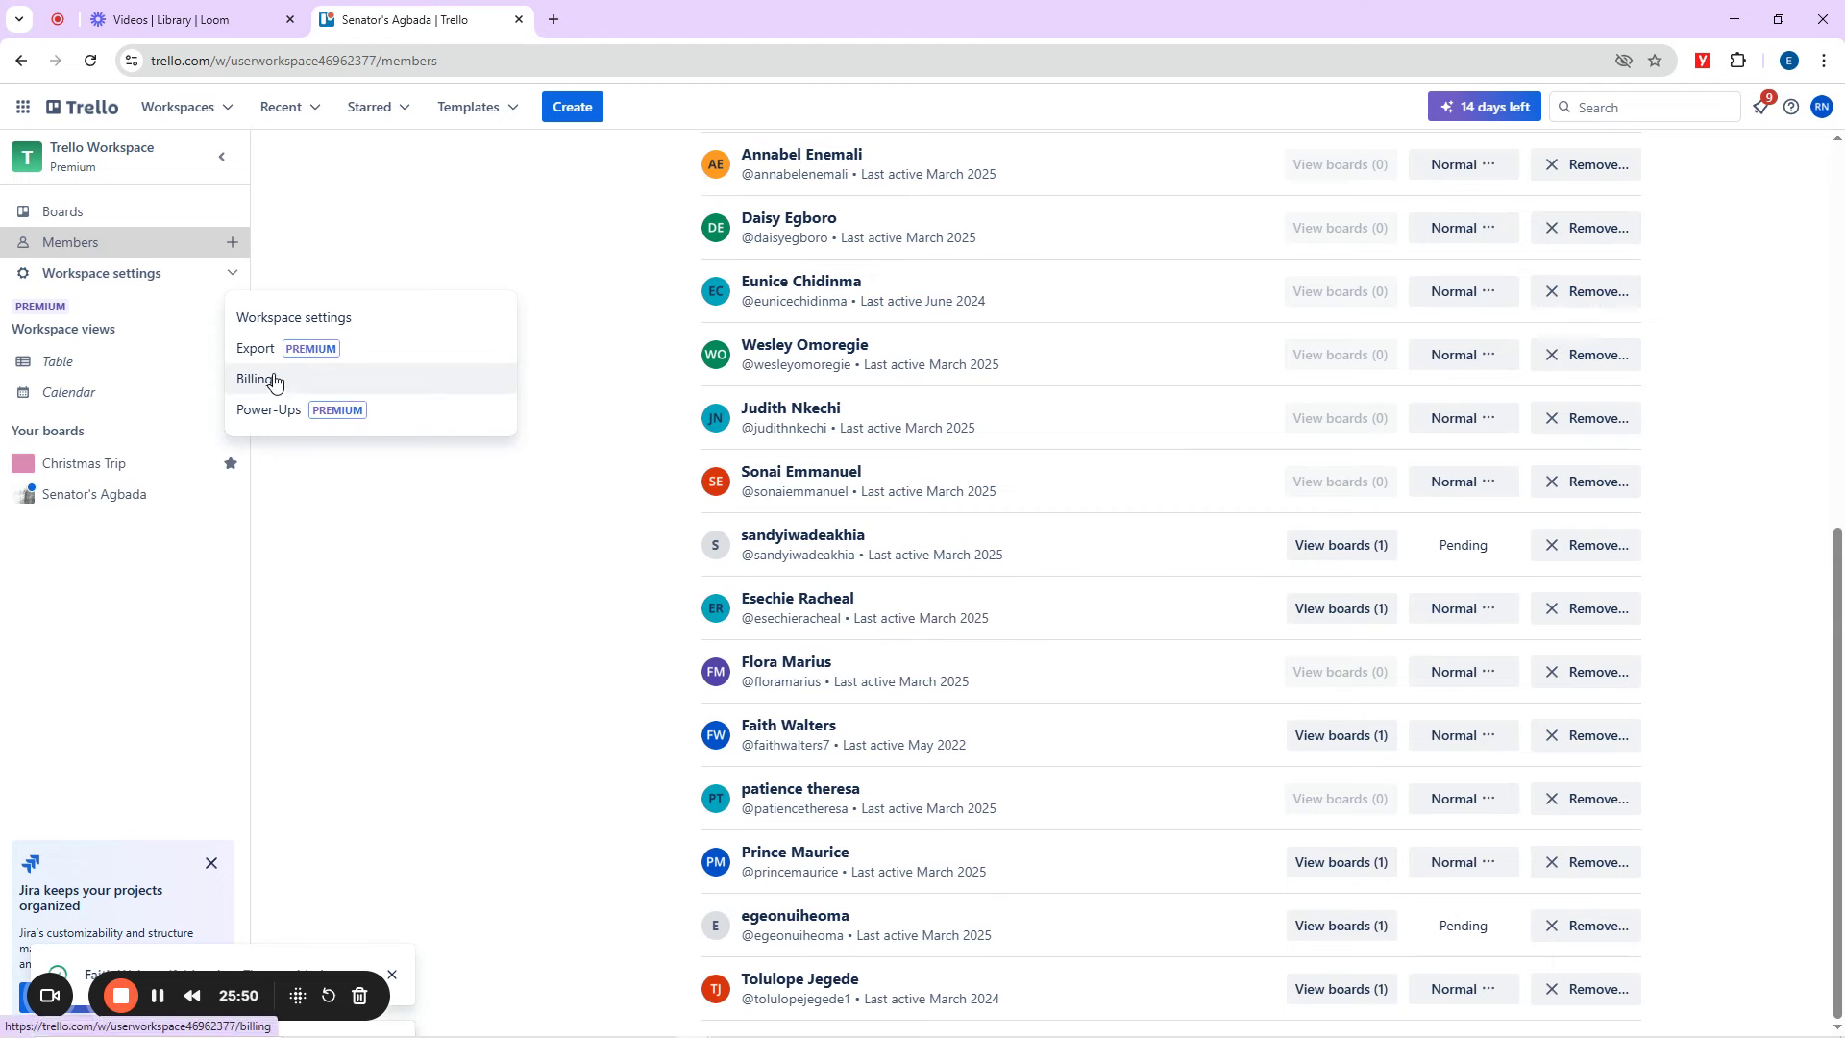
click(308, 326)
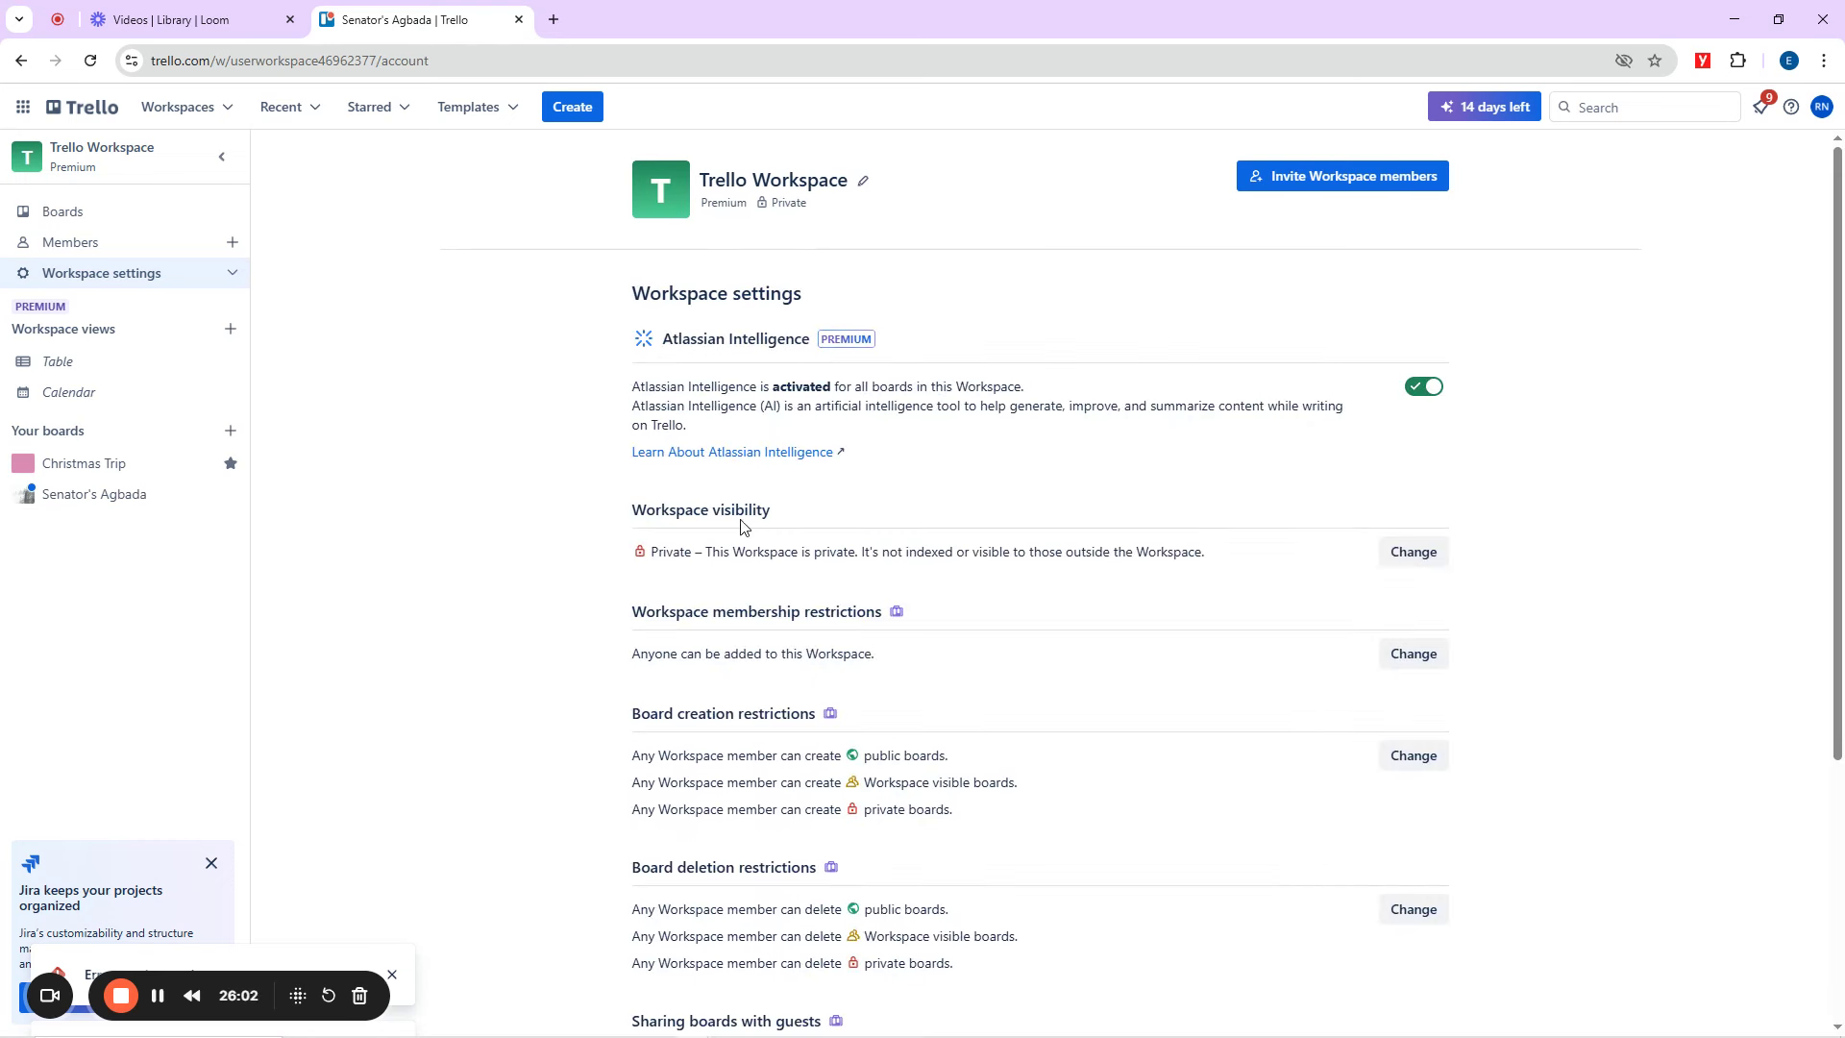
scroll(894, 606, down, 4)
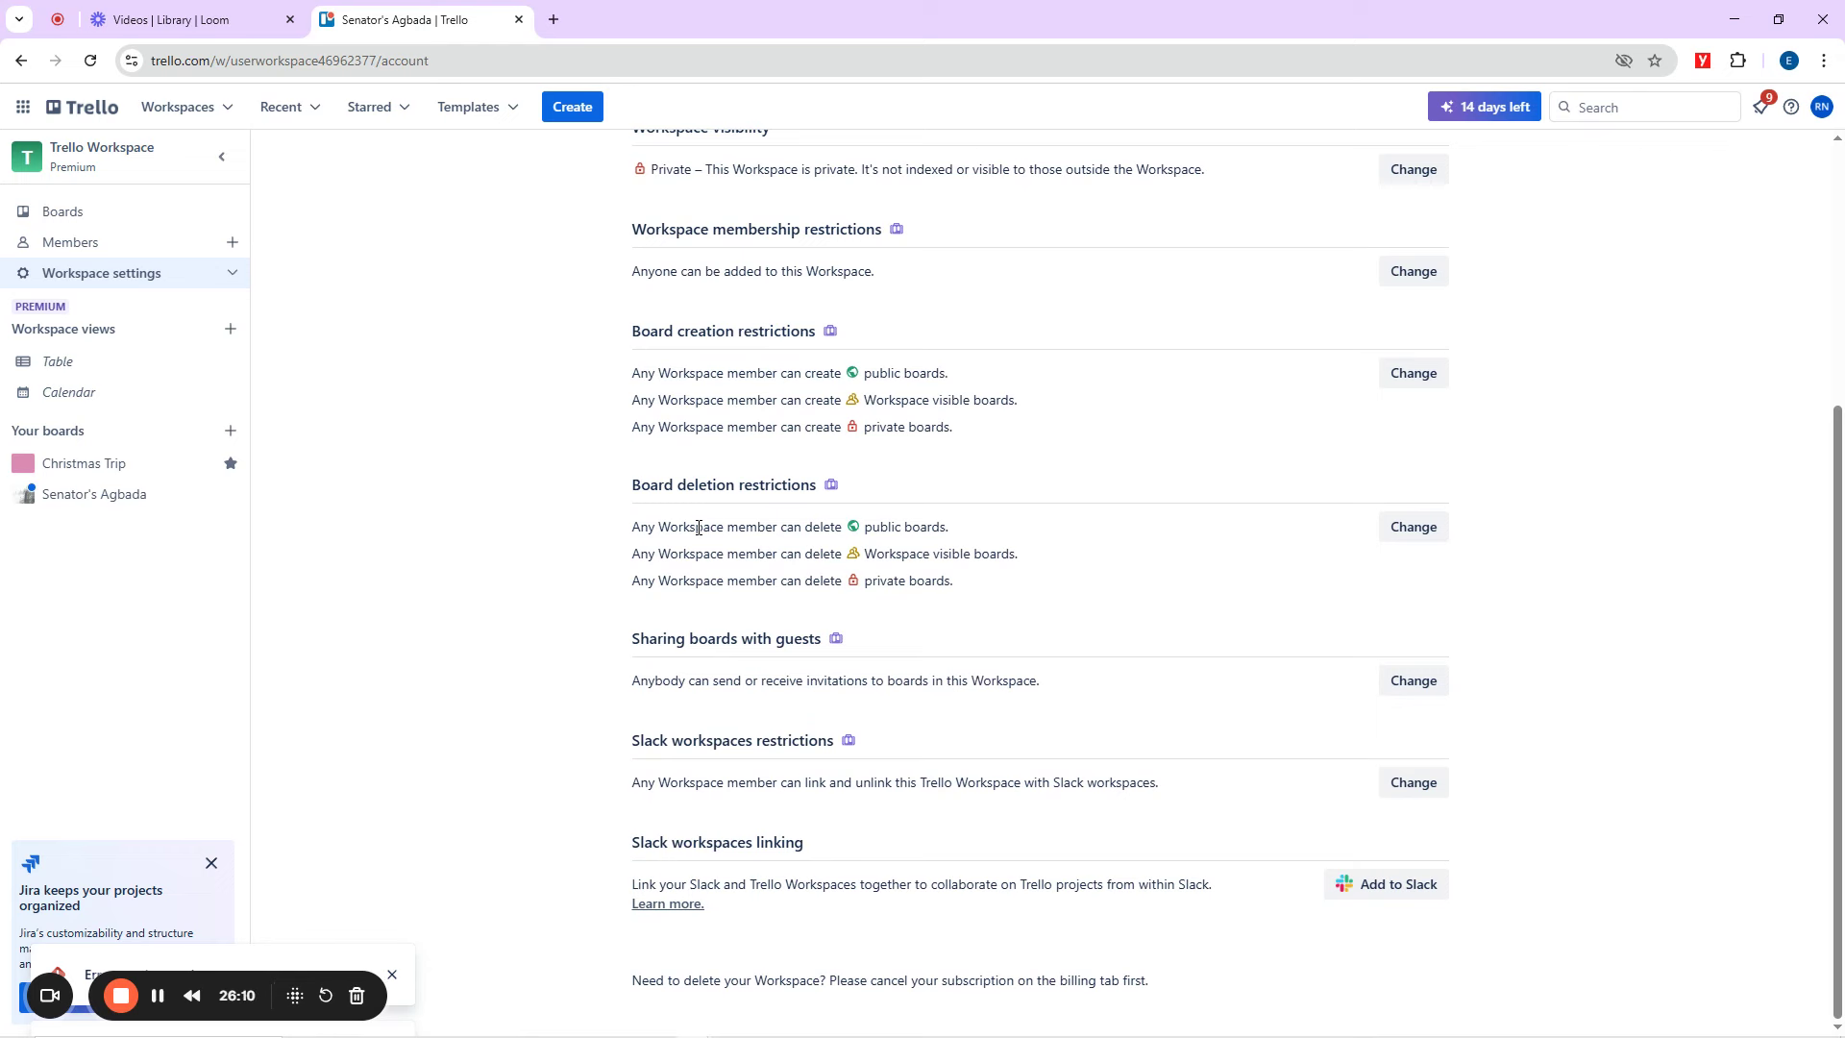
View the workspace's cards in the Table view and in the Calendar view.
click(56, 371)
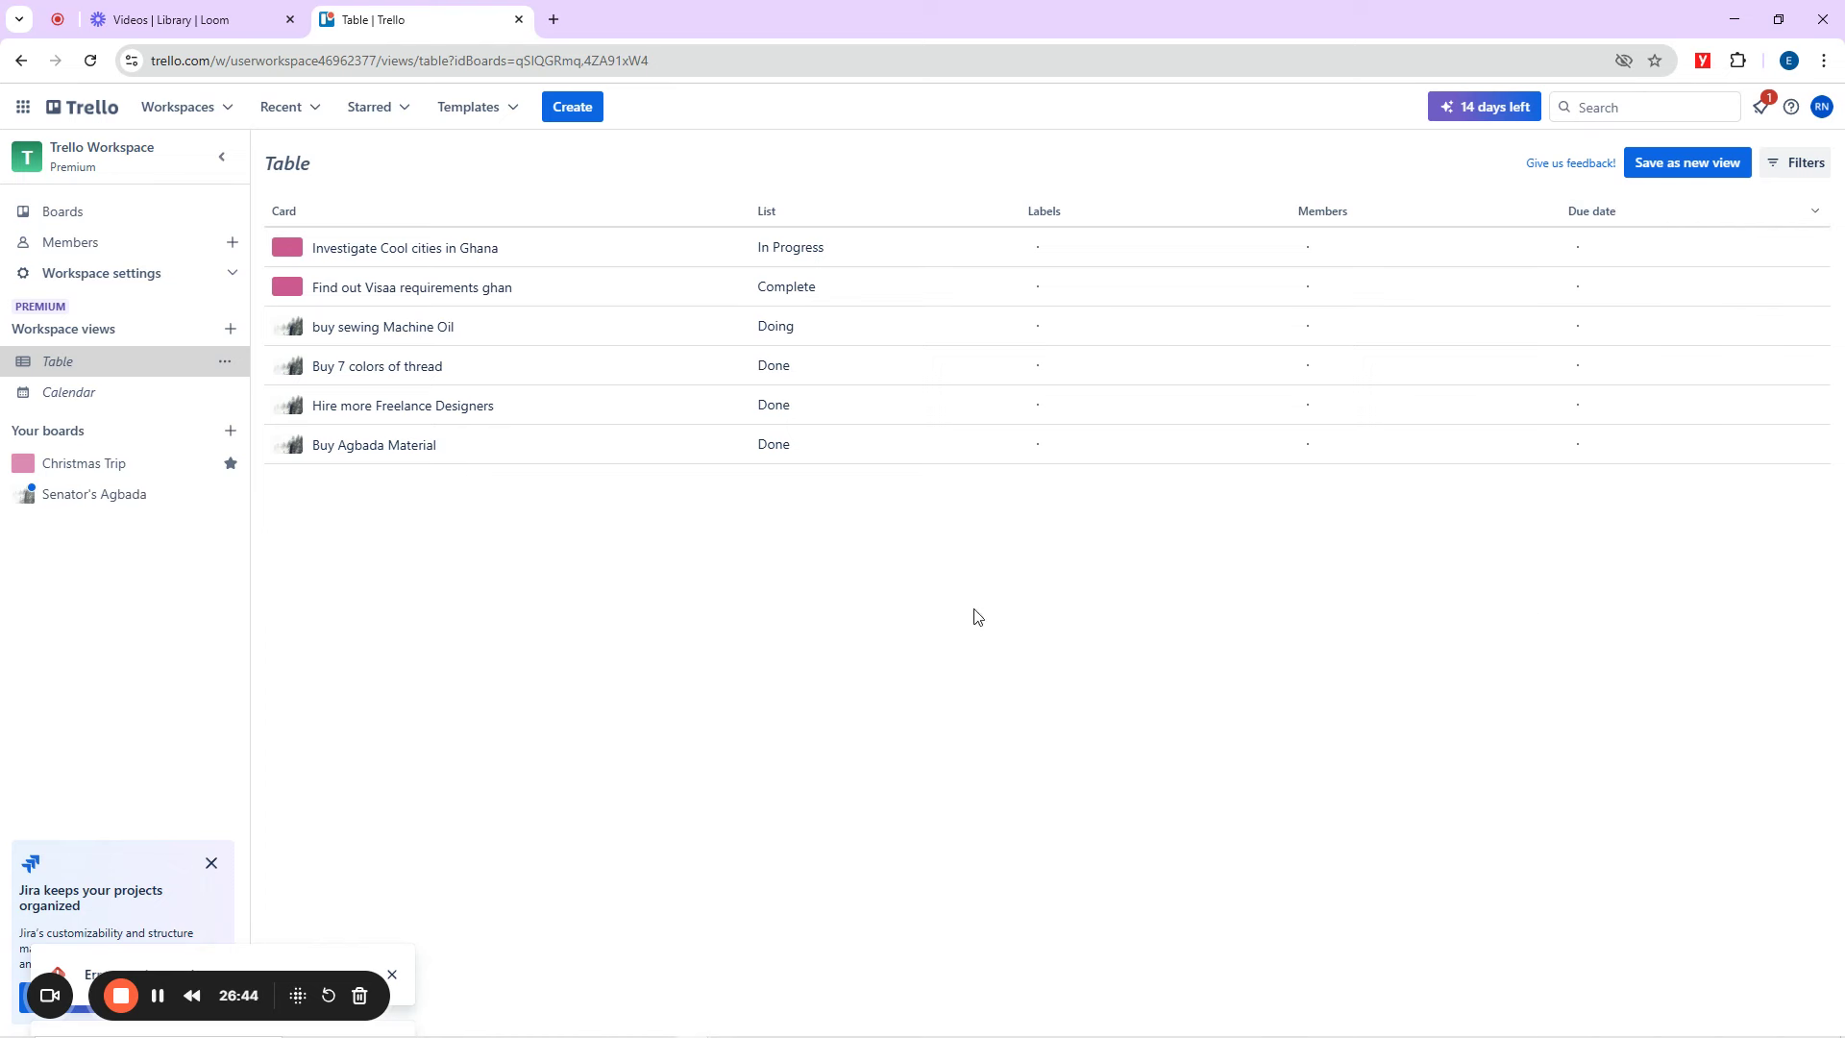
click(62, 400)
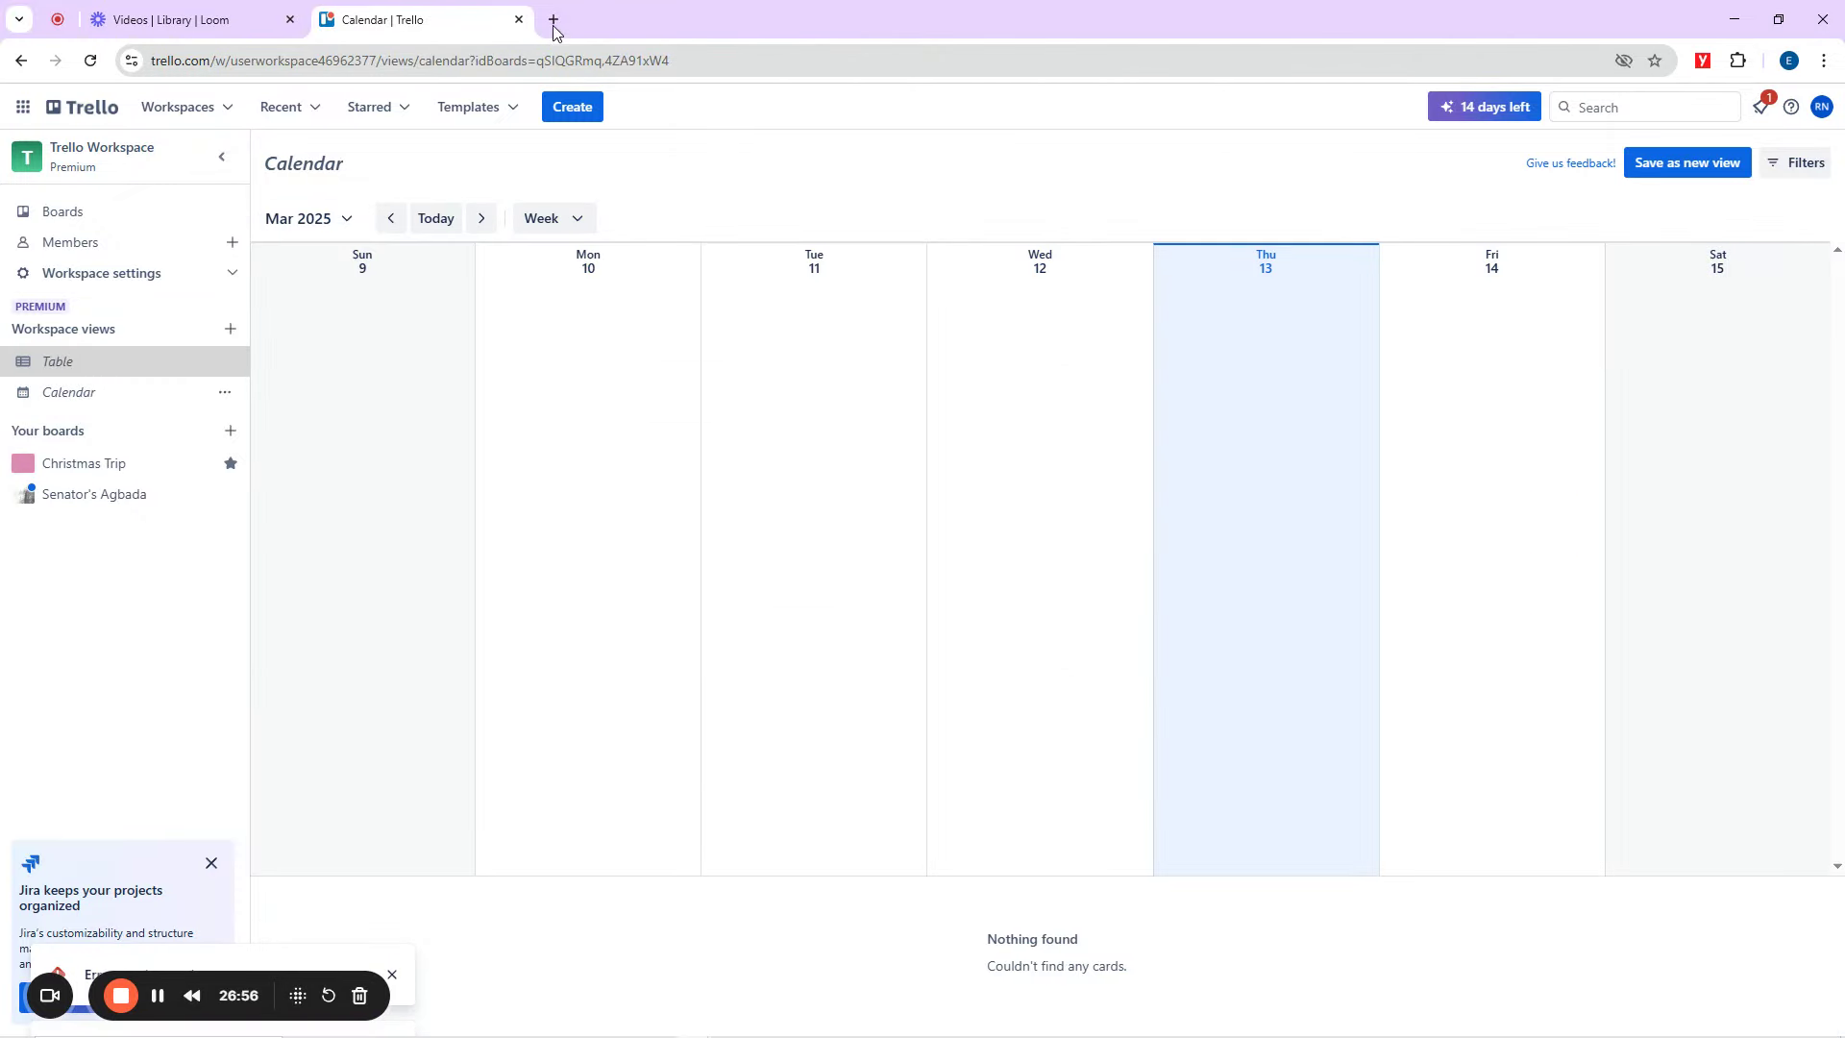
Run an internet speed test on fast.com in a new browser tab, and return to the Trello calendar.
click(554, 20)
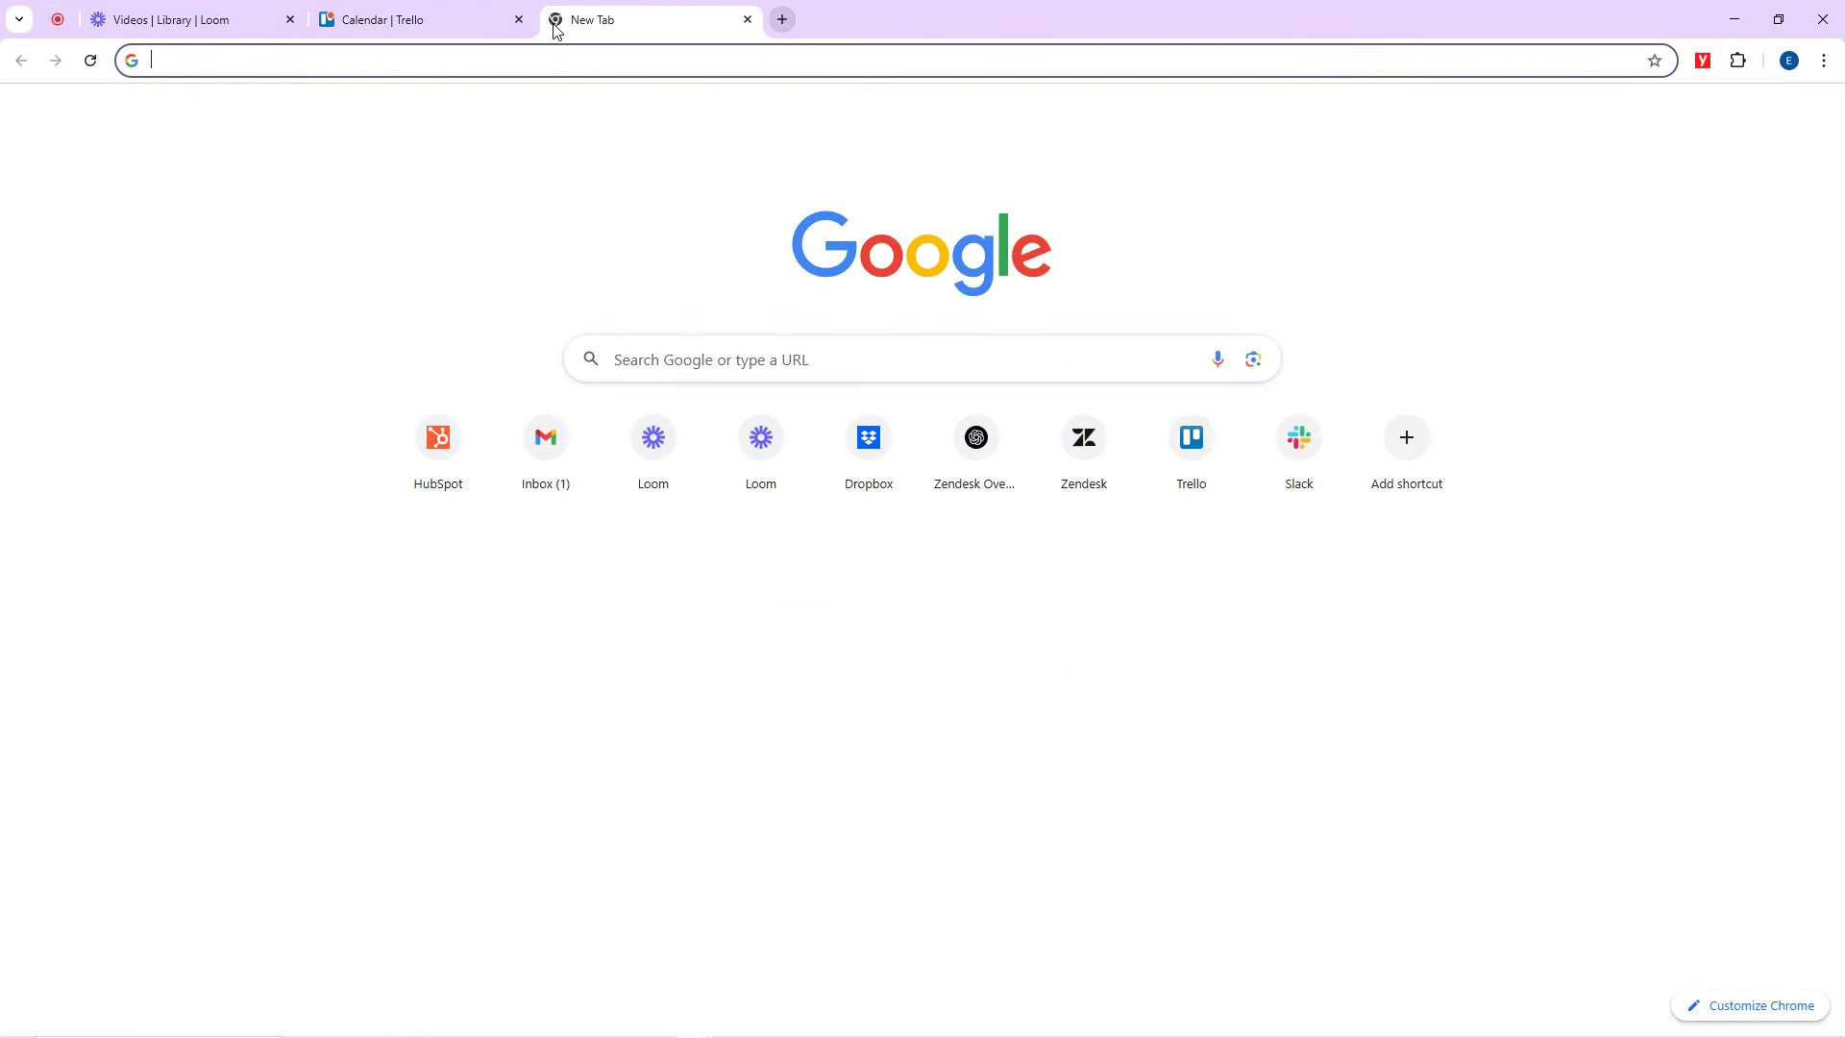
text(fast.com)
key(Return)
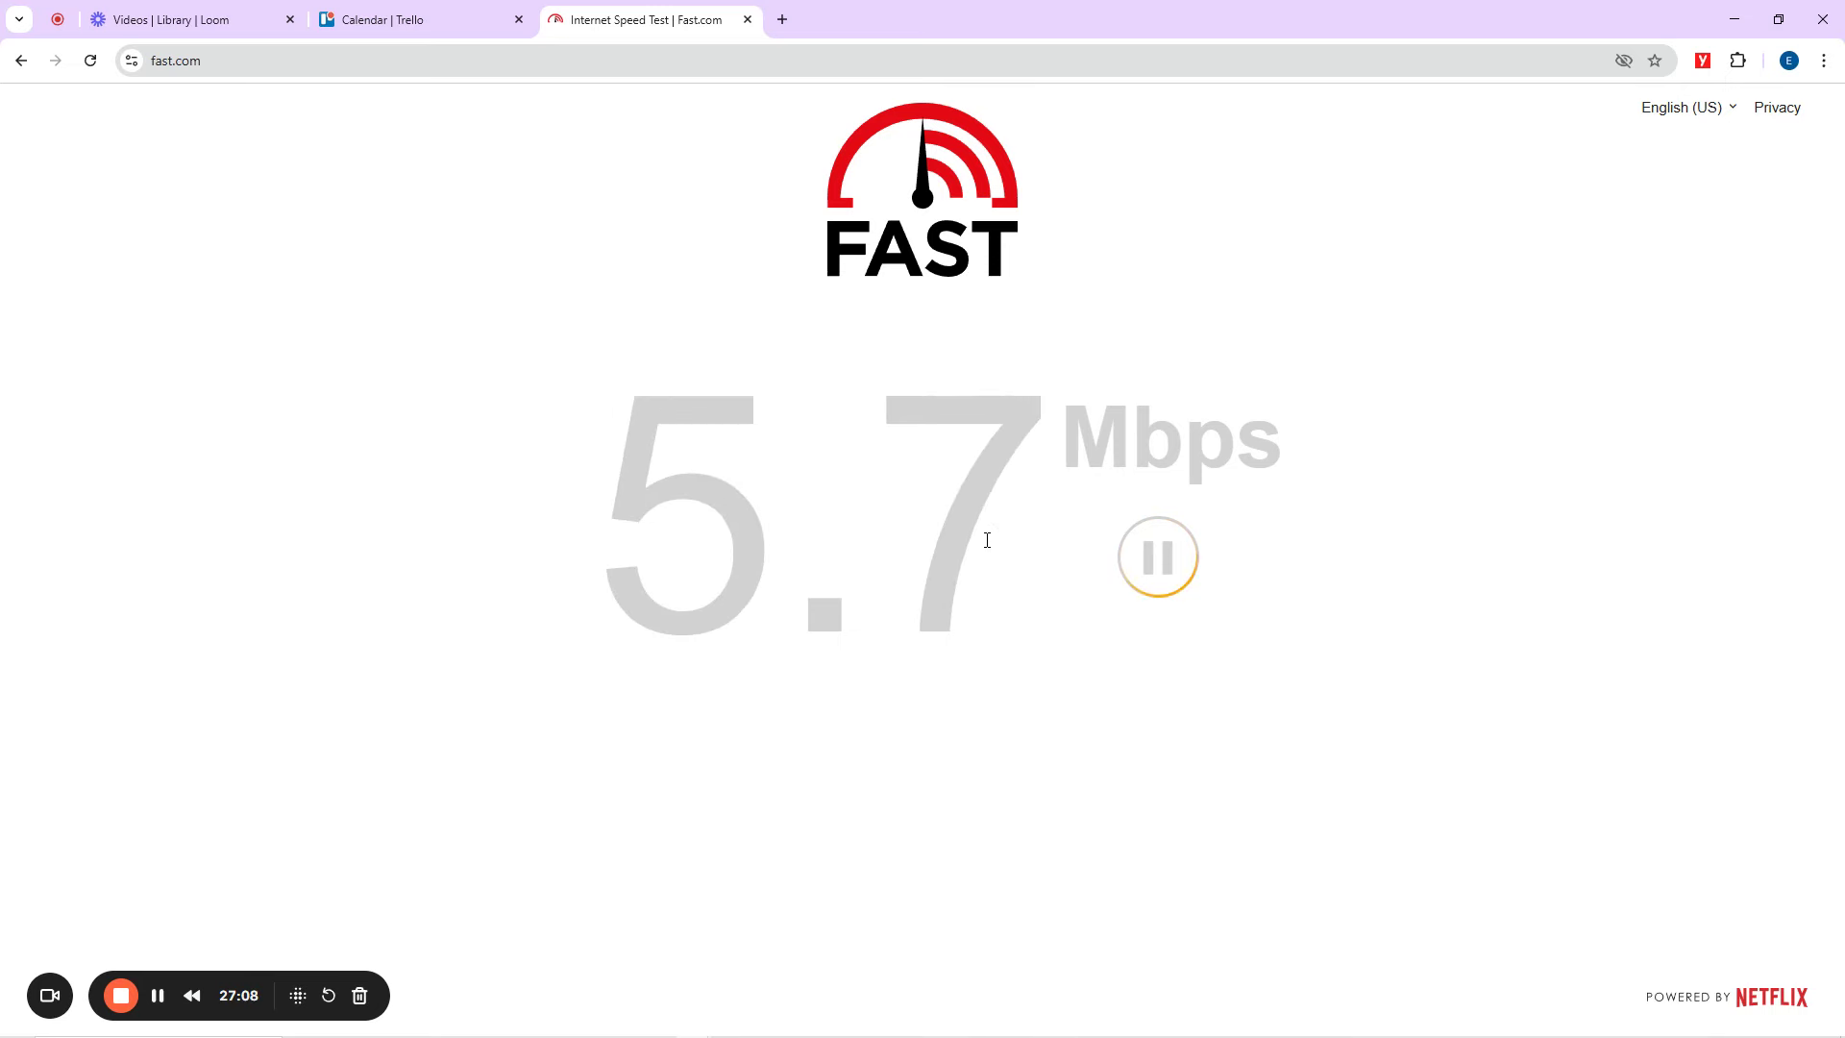
click(480, 19)
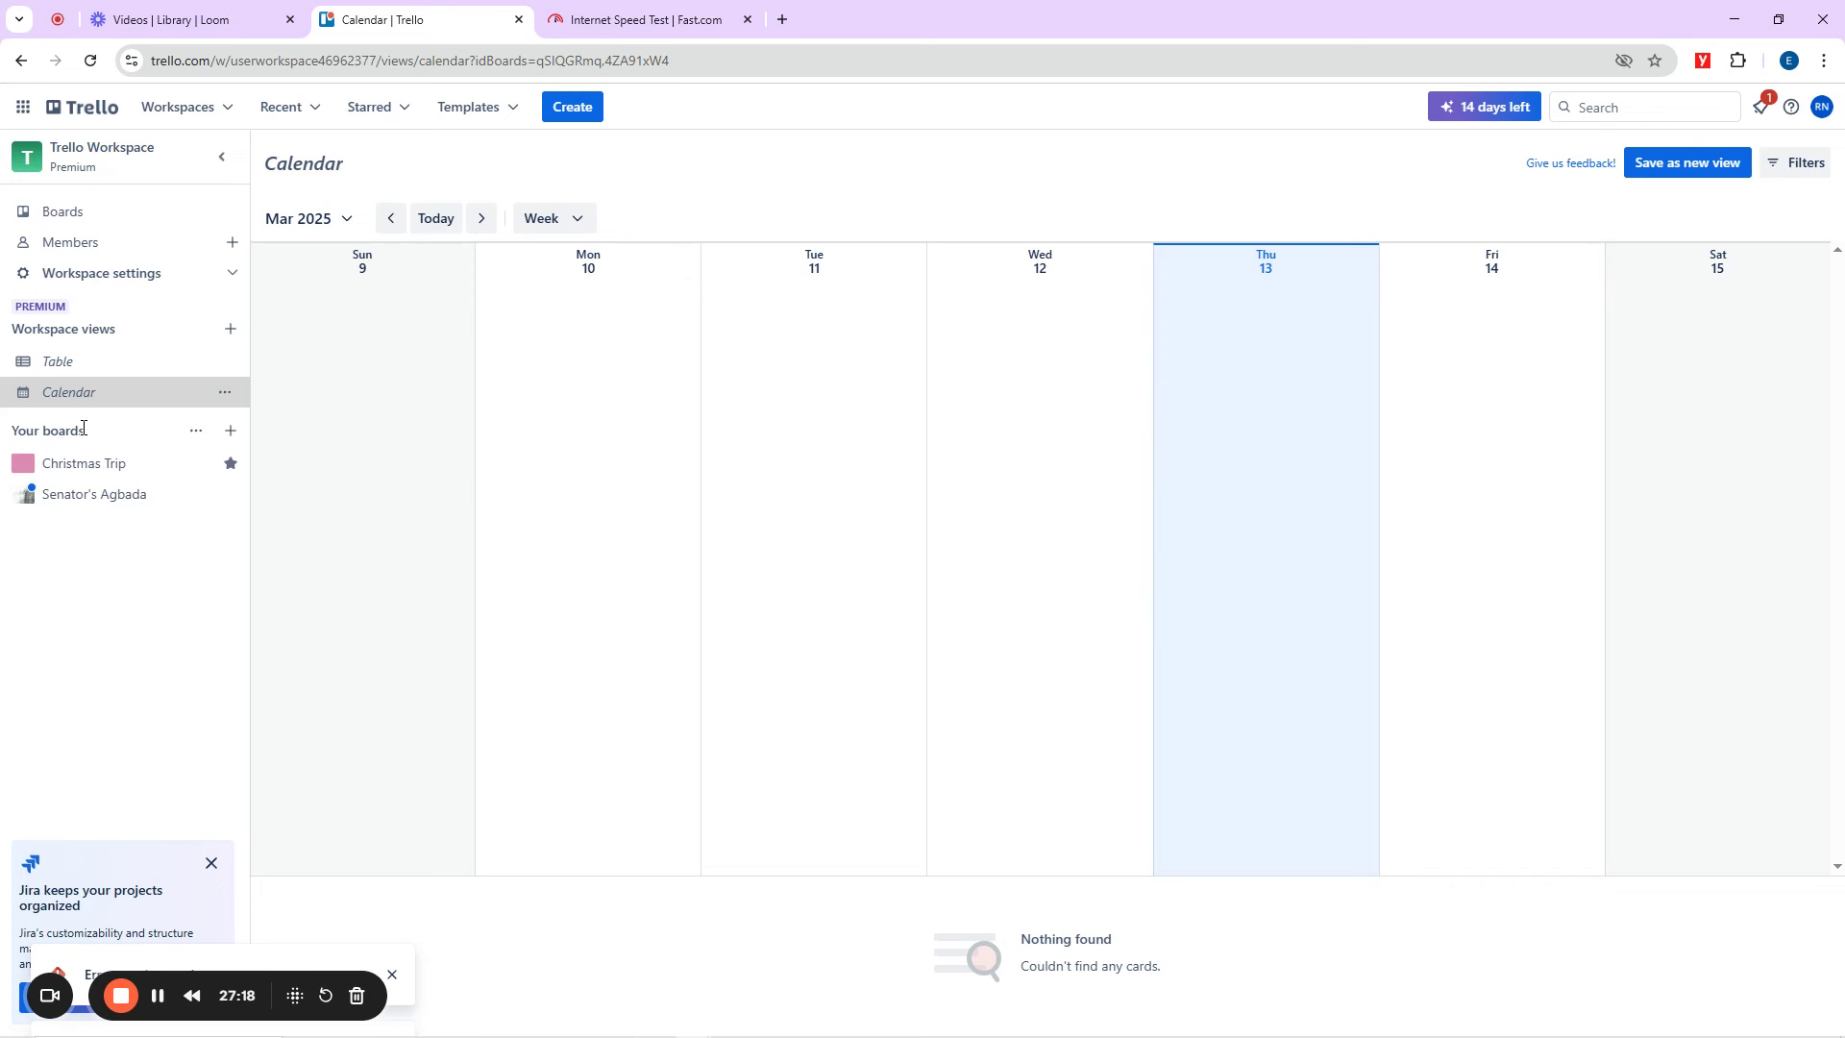
Create a board titled Otanwa Night Work with the dark teal wave background, and expand the full list of boards.
drag(26, 430, 36, 431)
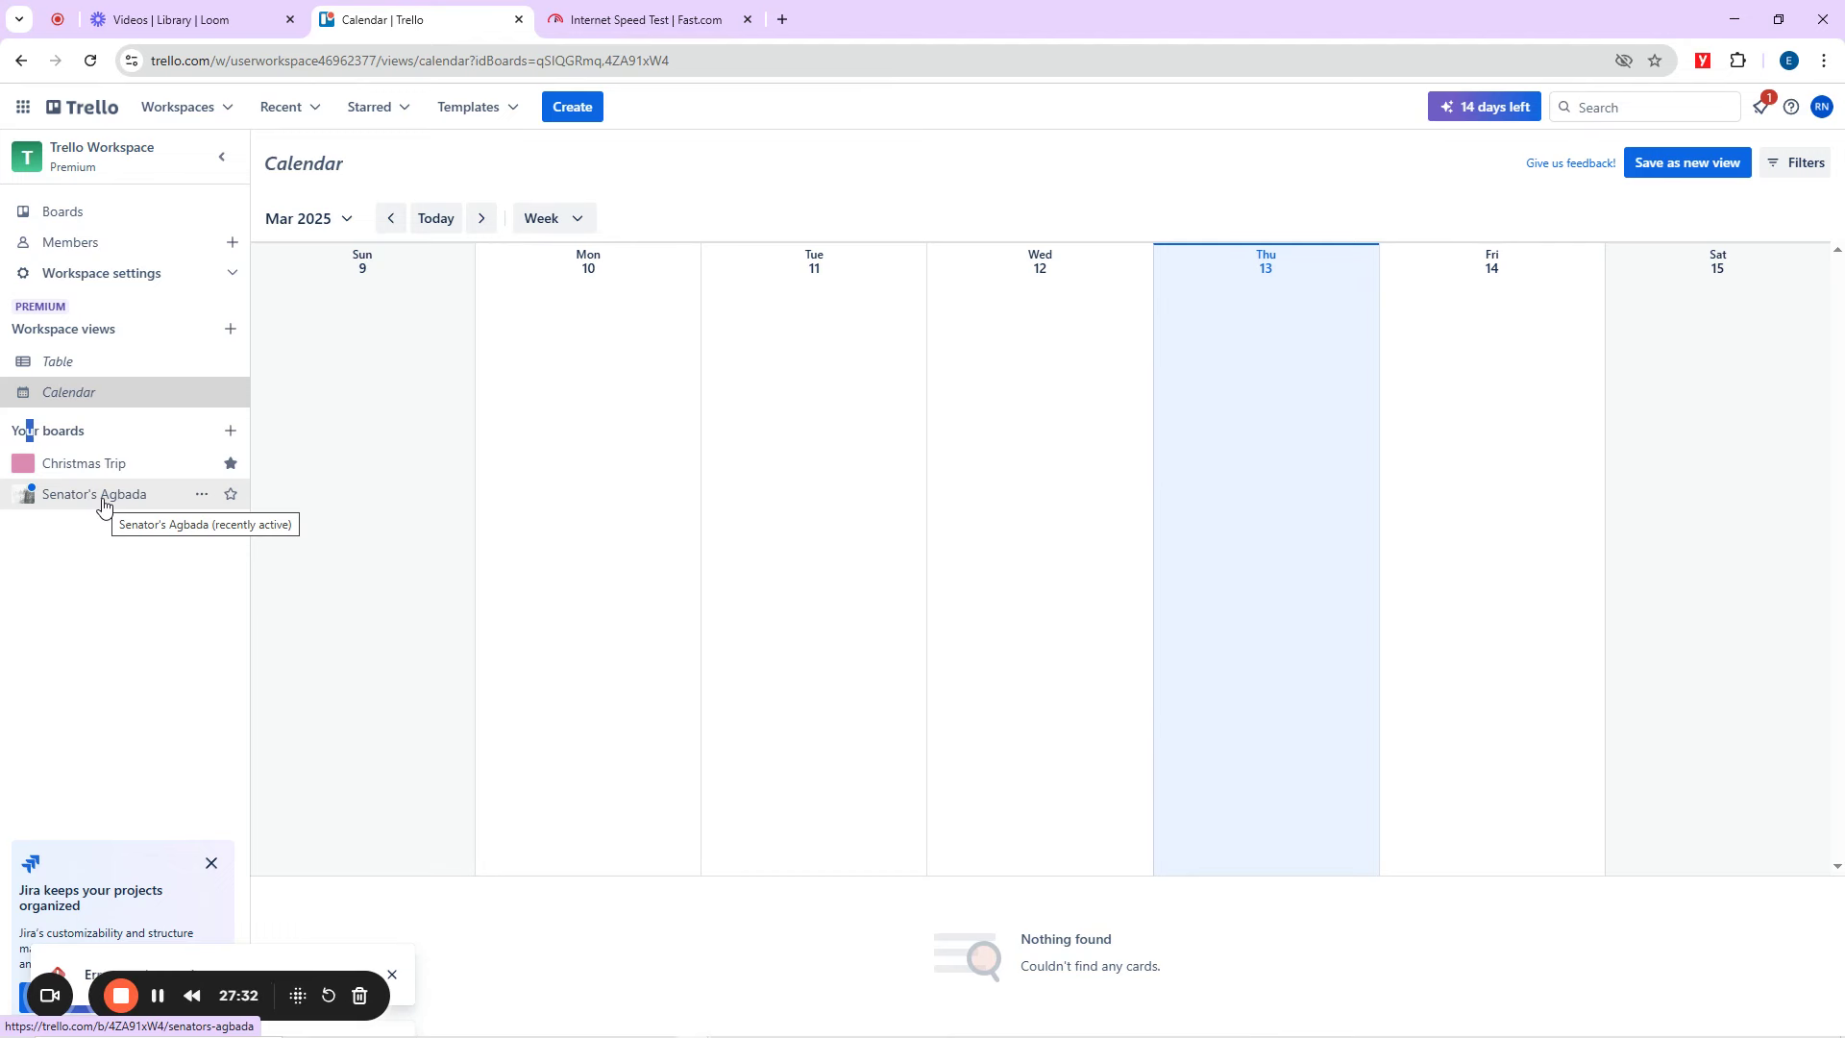
click(211, 863)
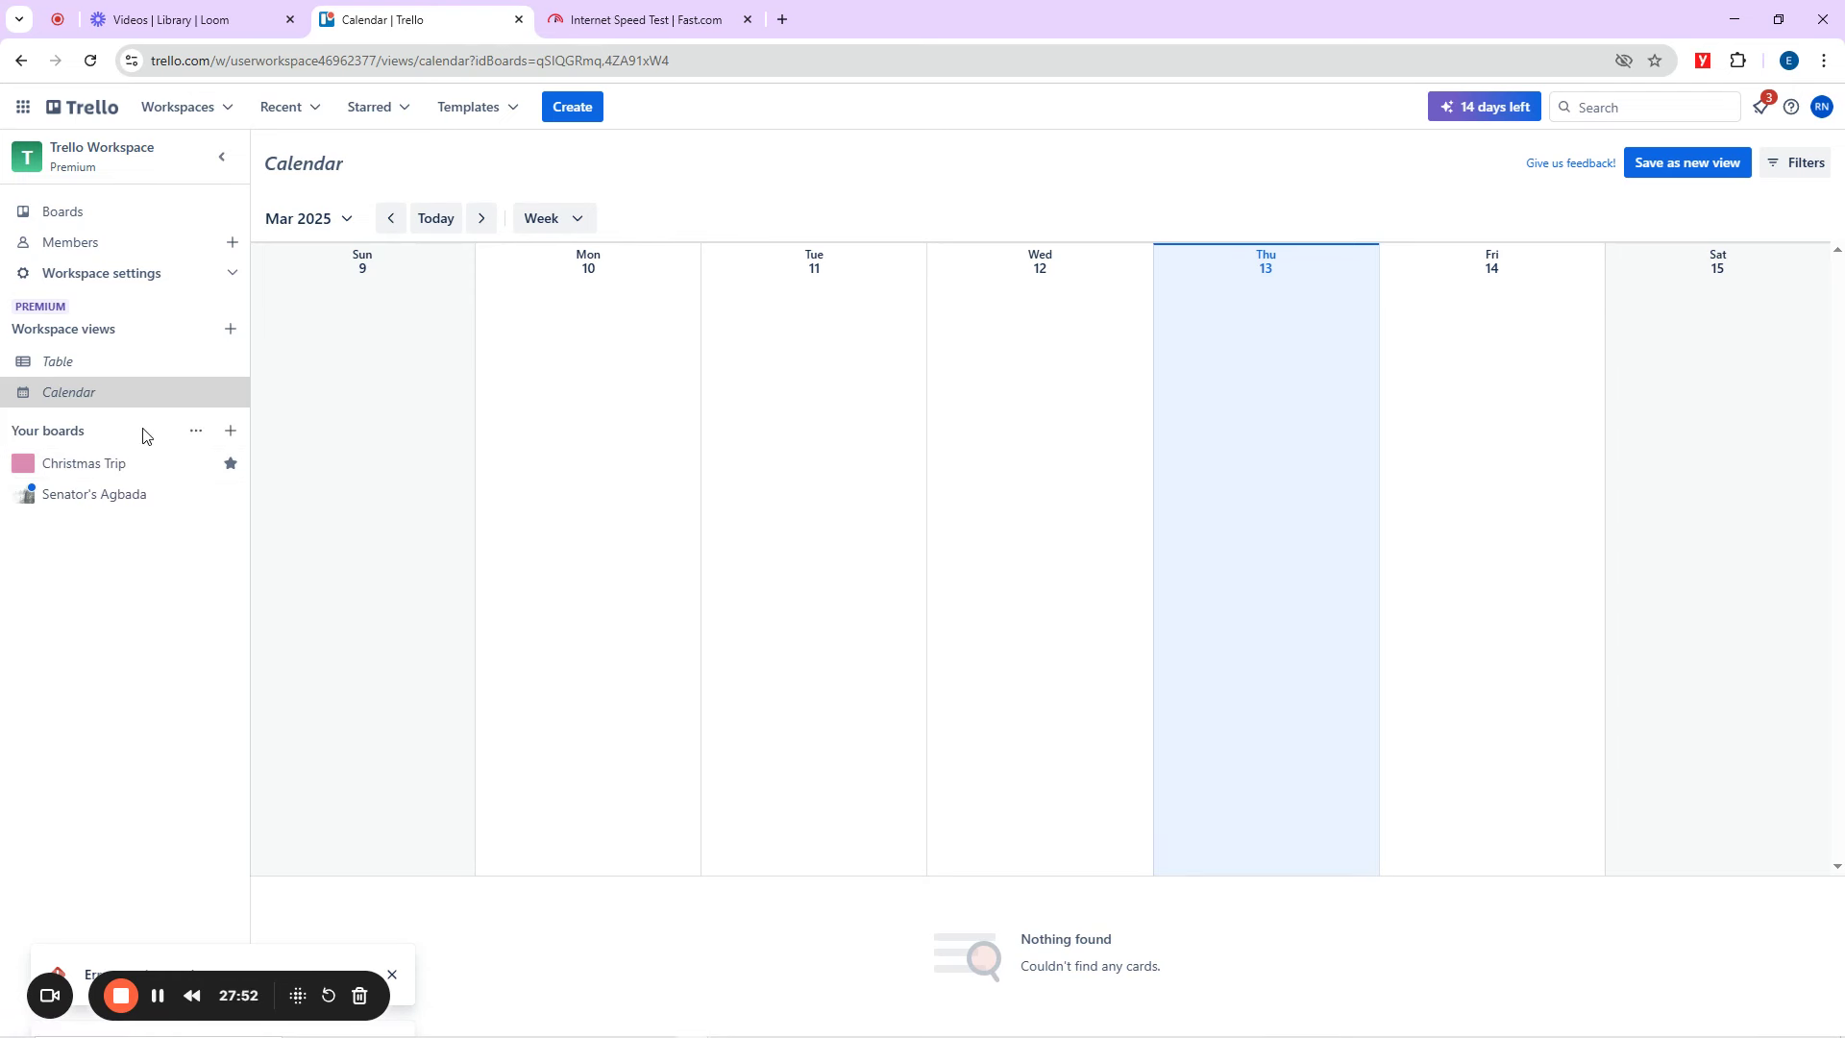
click(231, 435)
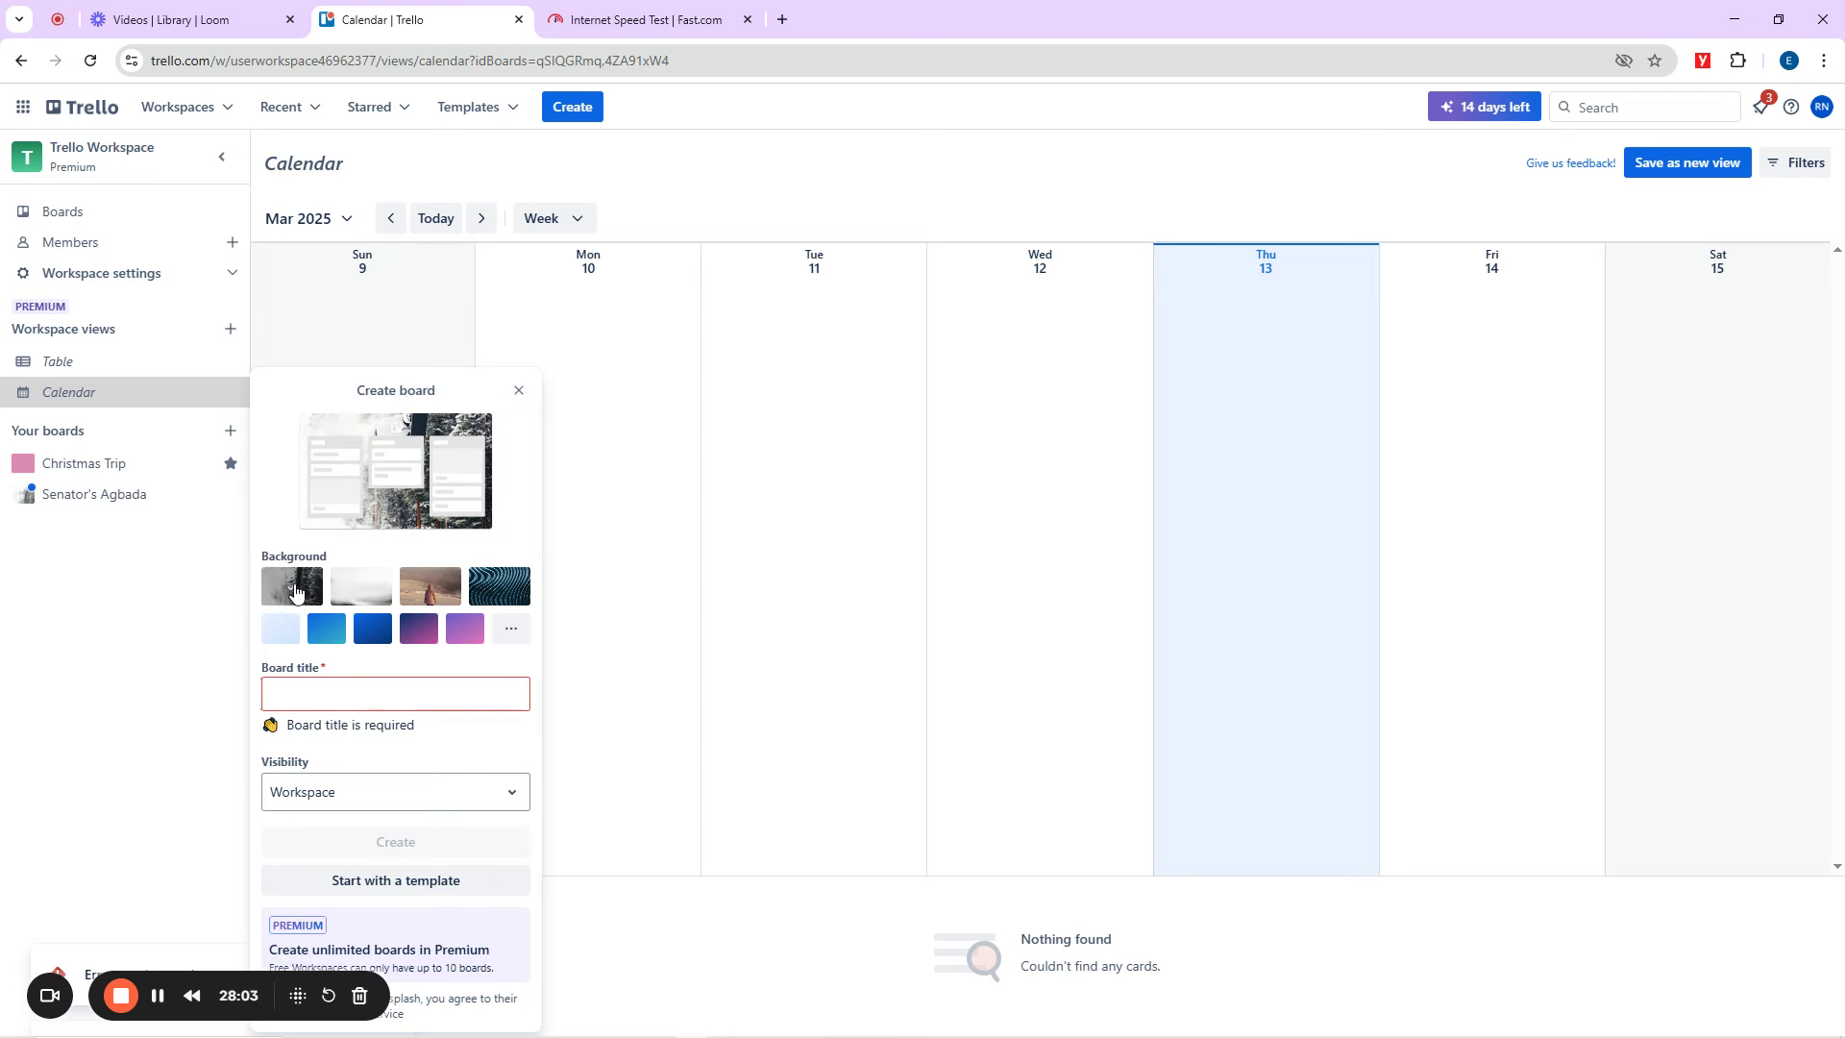
click(506, 590)
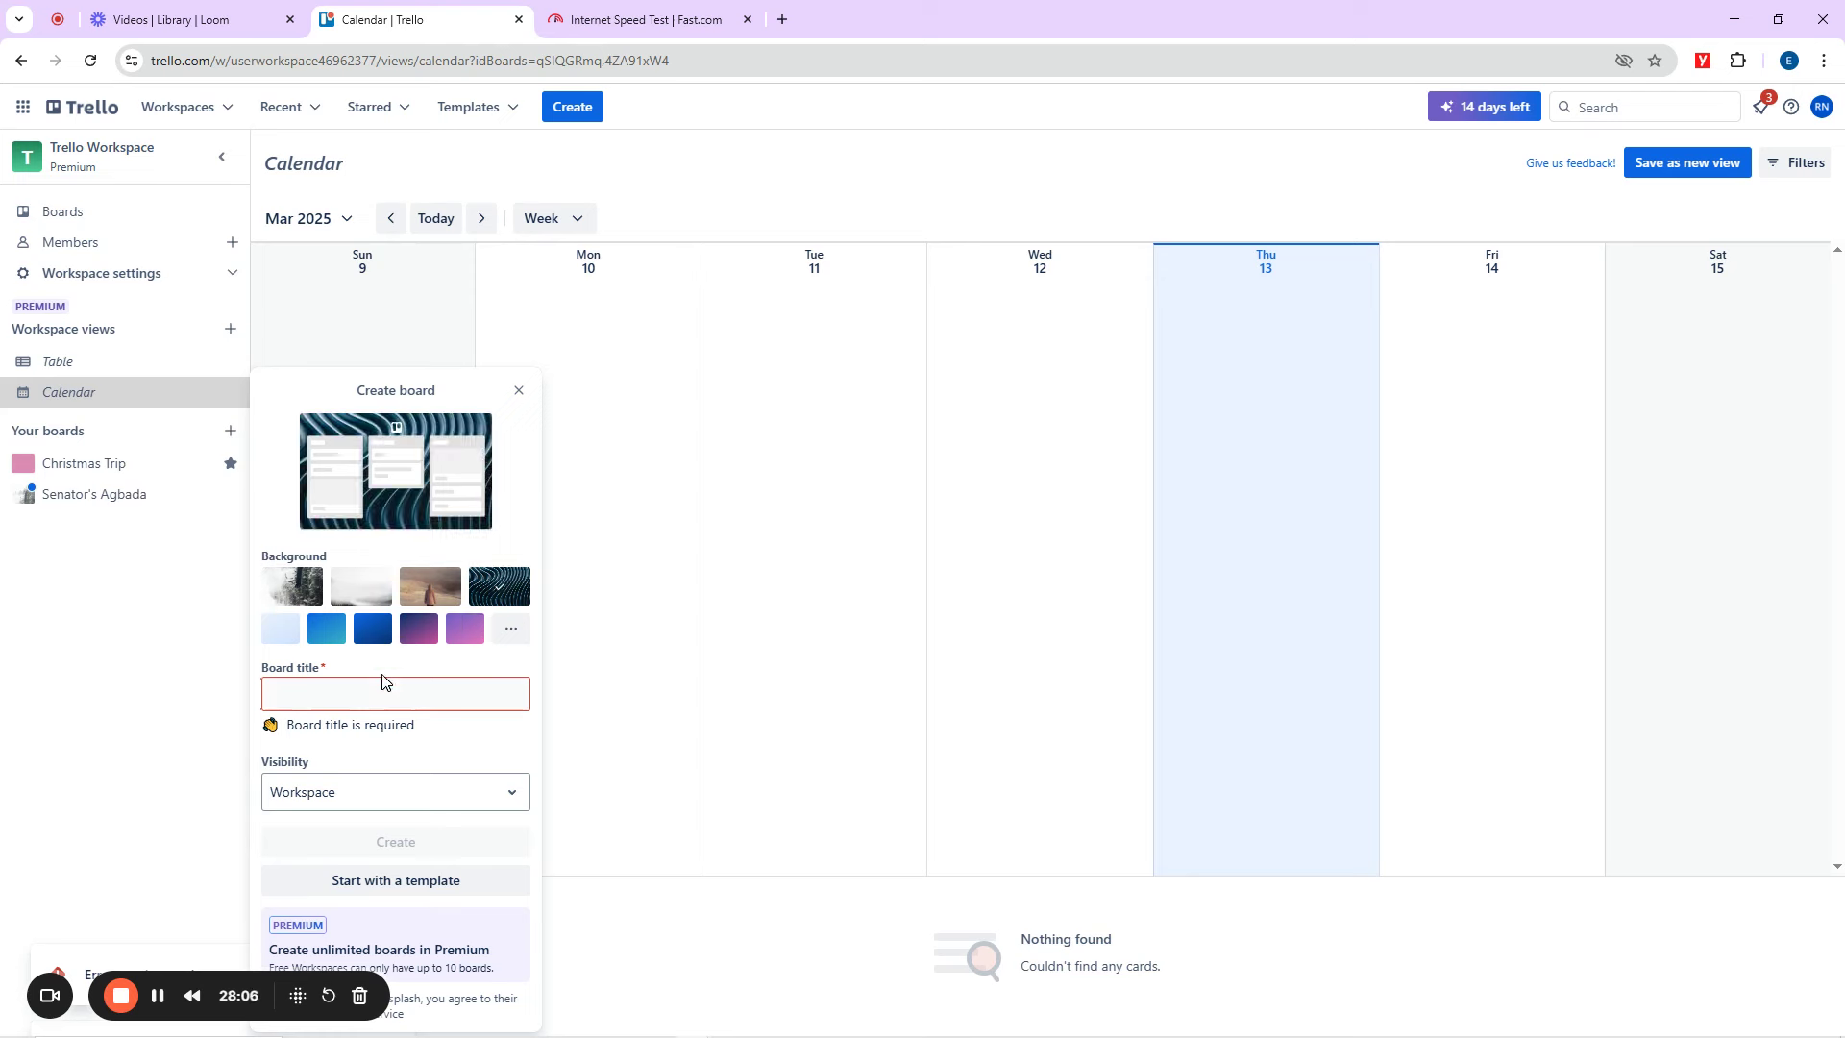
click(297, 694)
text(Otwan)
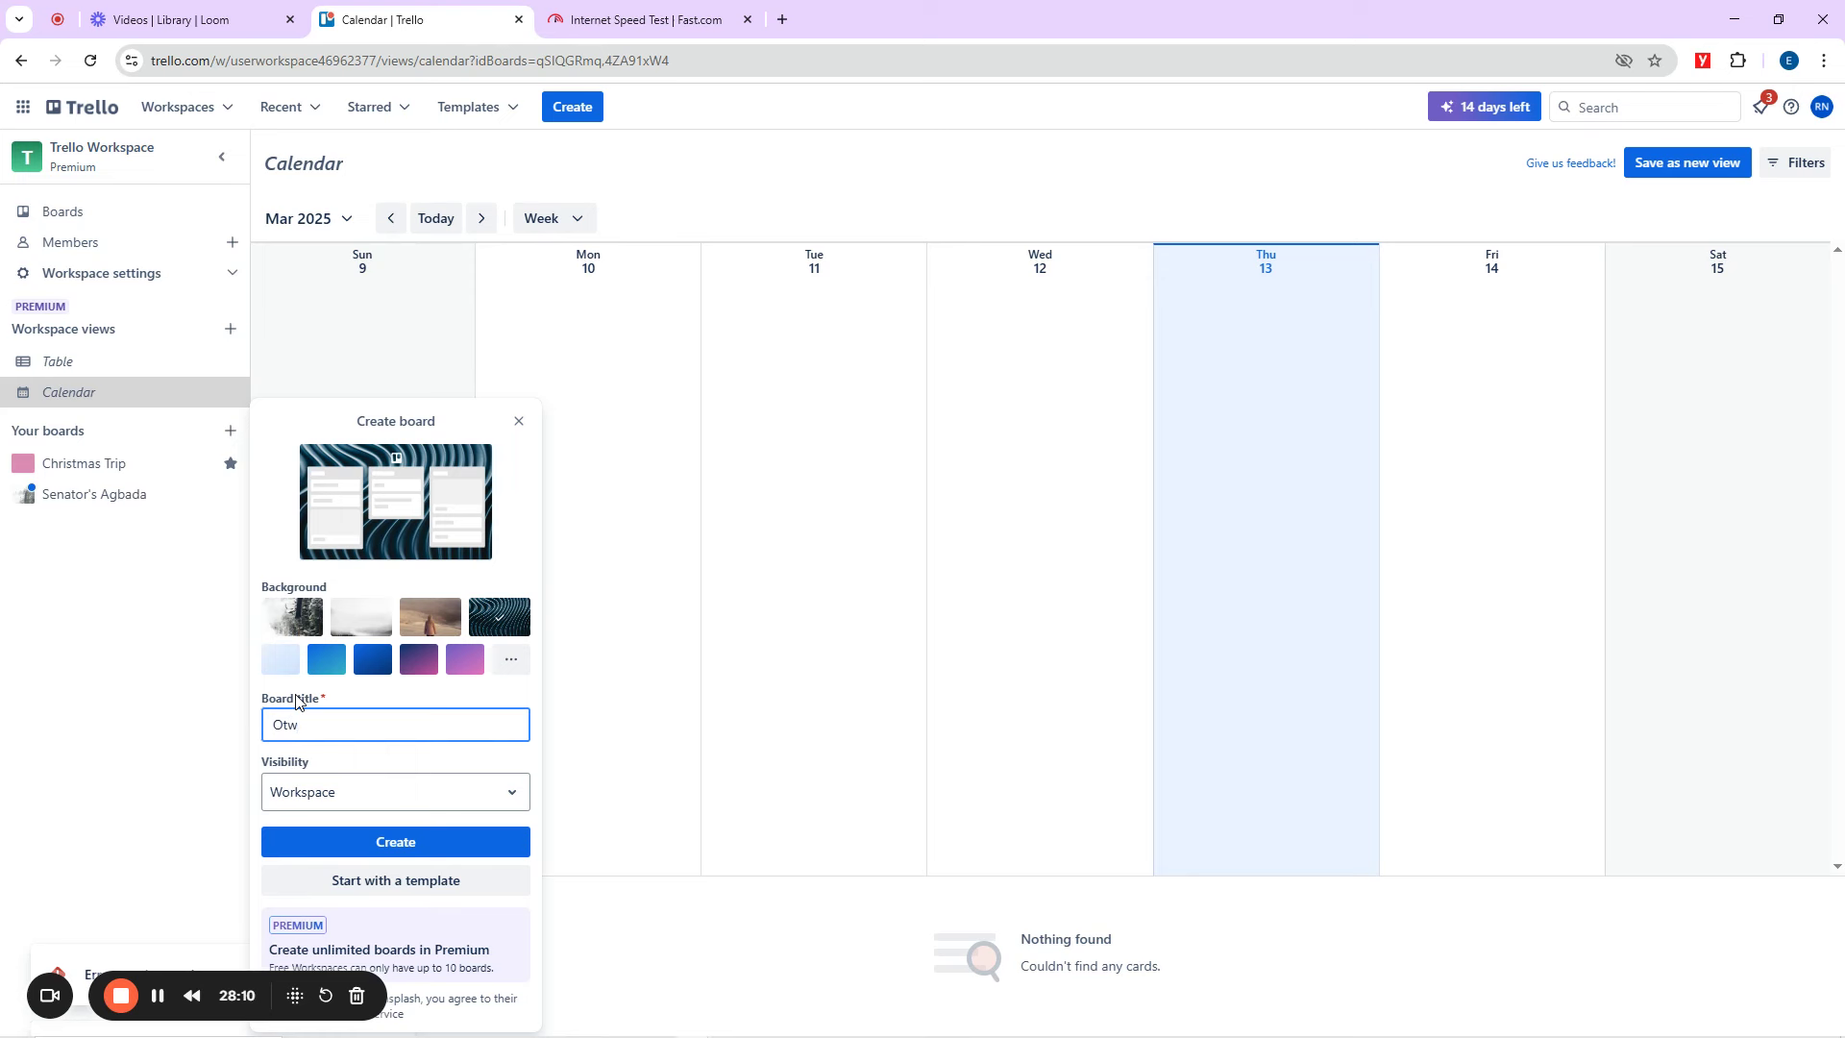
key(BackSpace)
text(anwa Night Work)
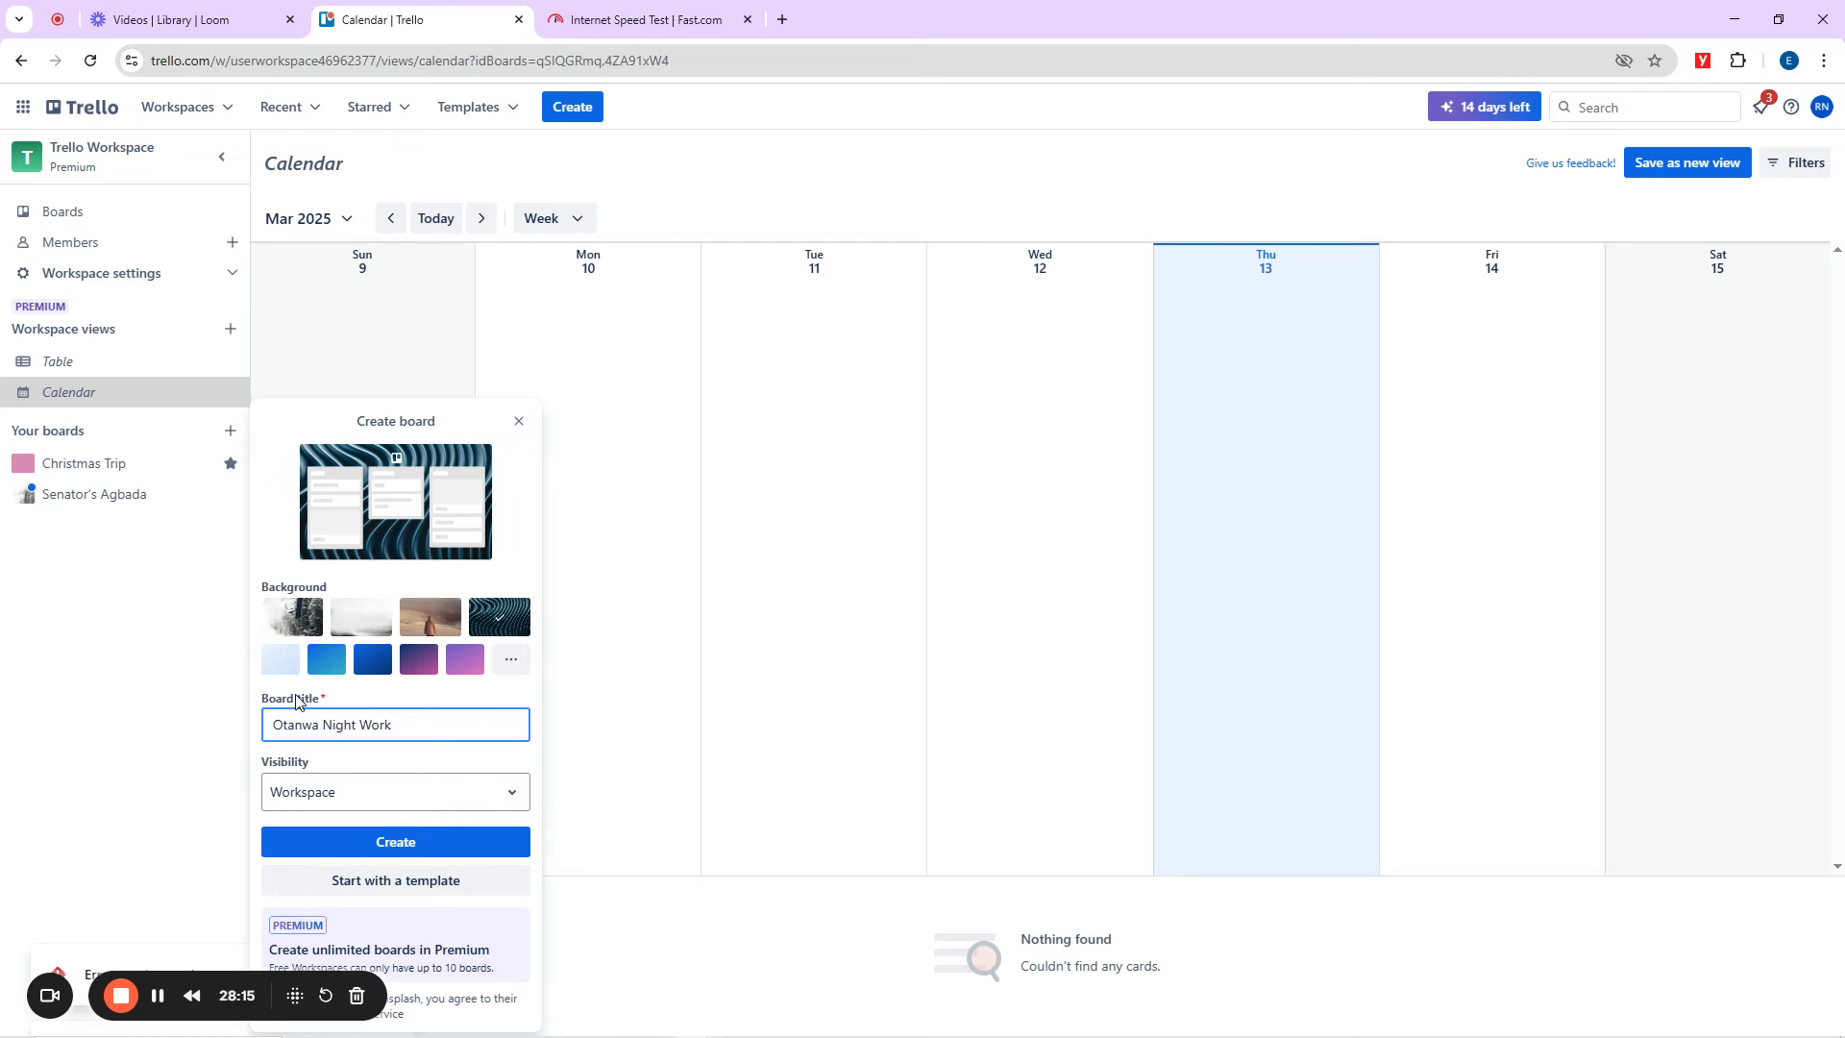
click(381, 842)
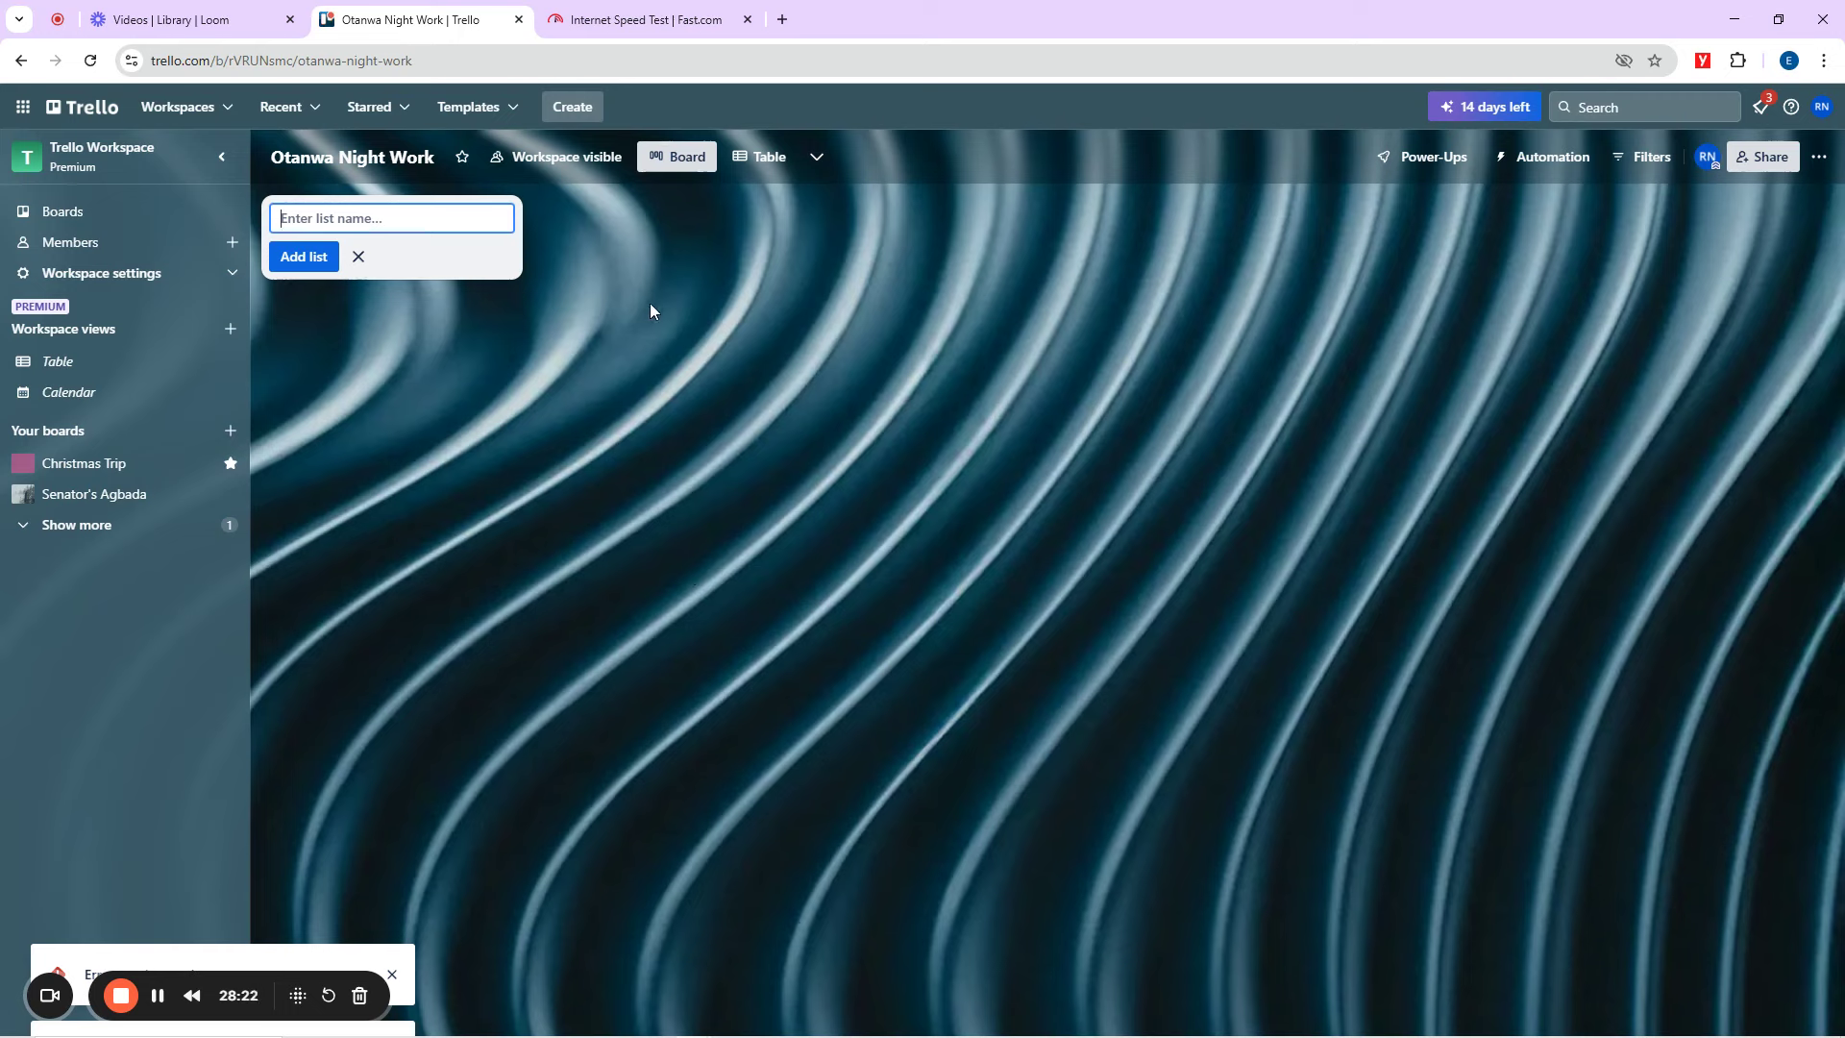
click(58, 527)
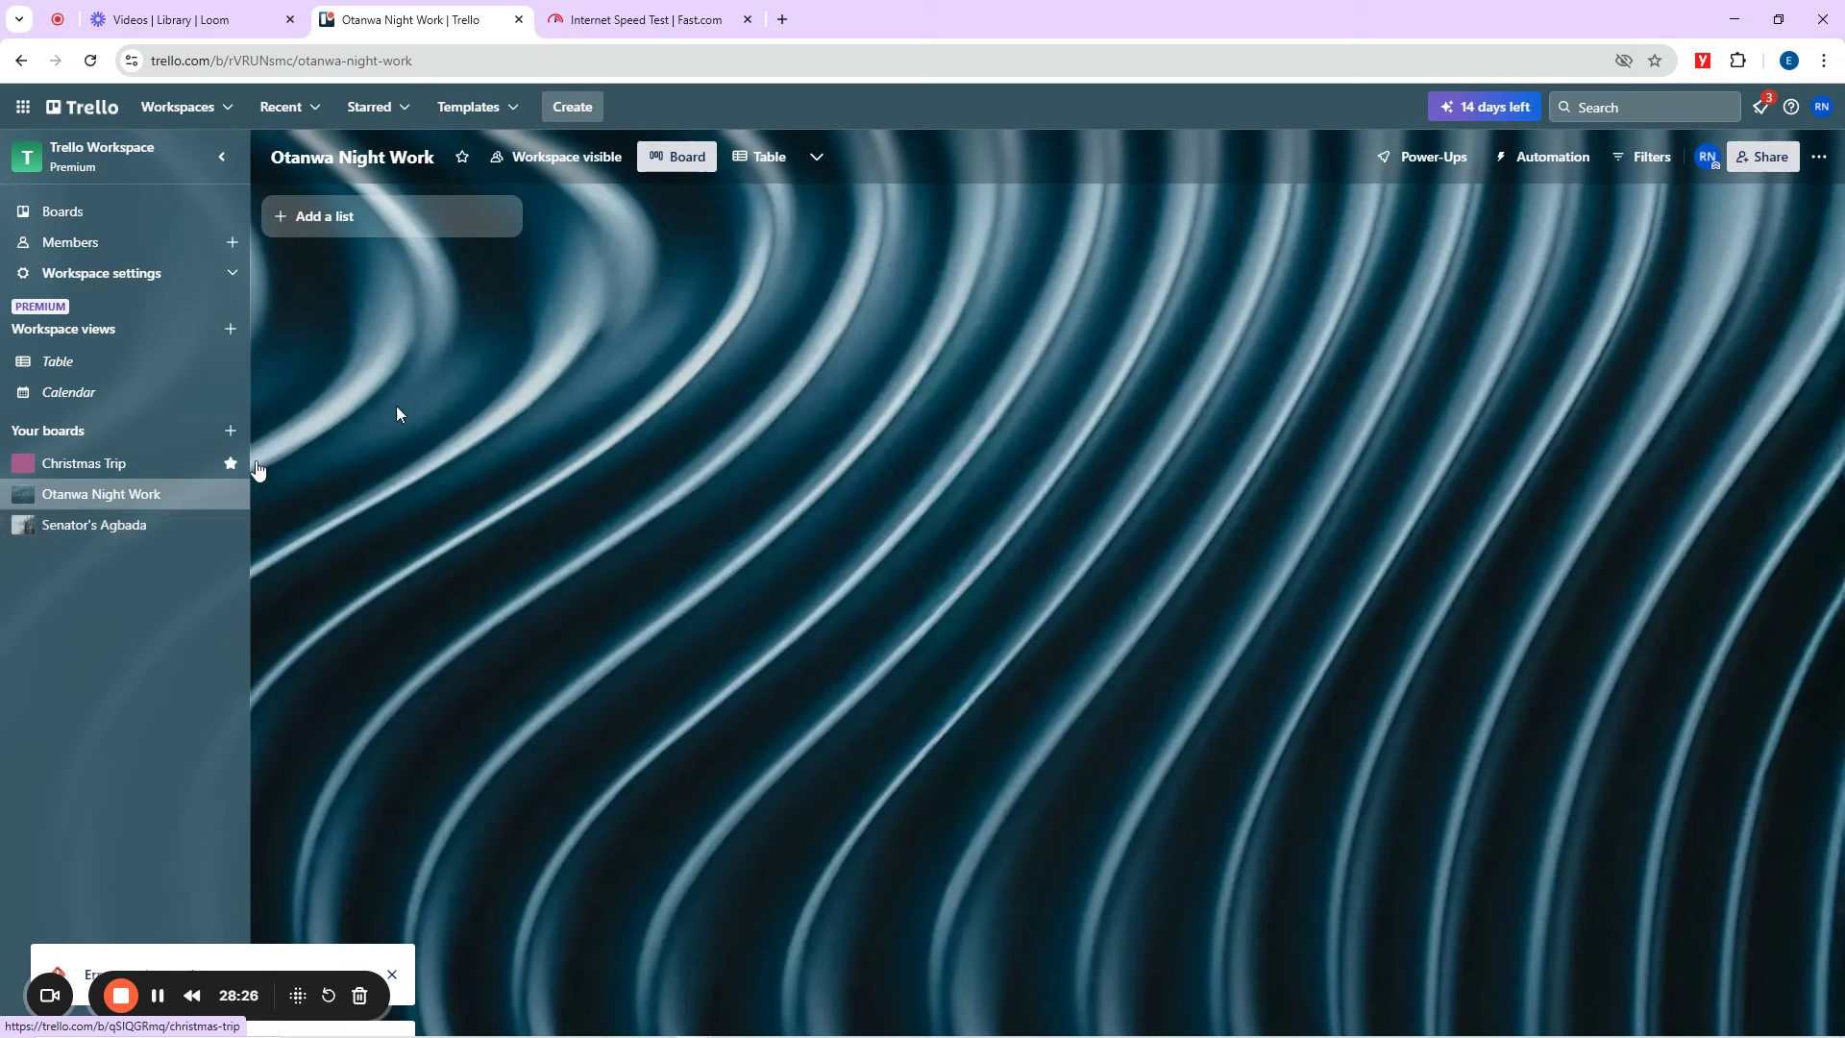
Add three lists named To do, Doing and Complete to the Otanwa Night Work board.
click(319, 221)
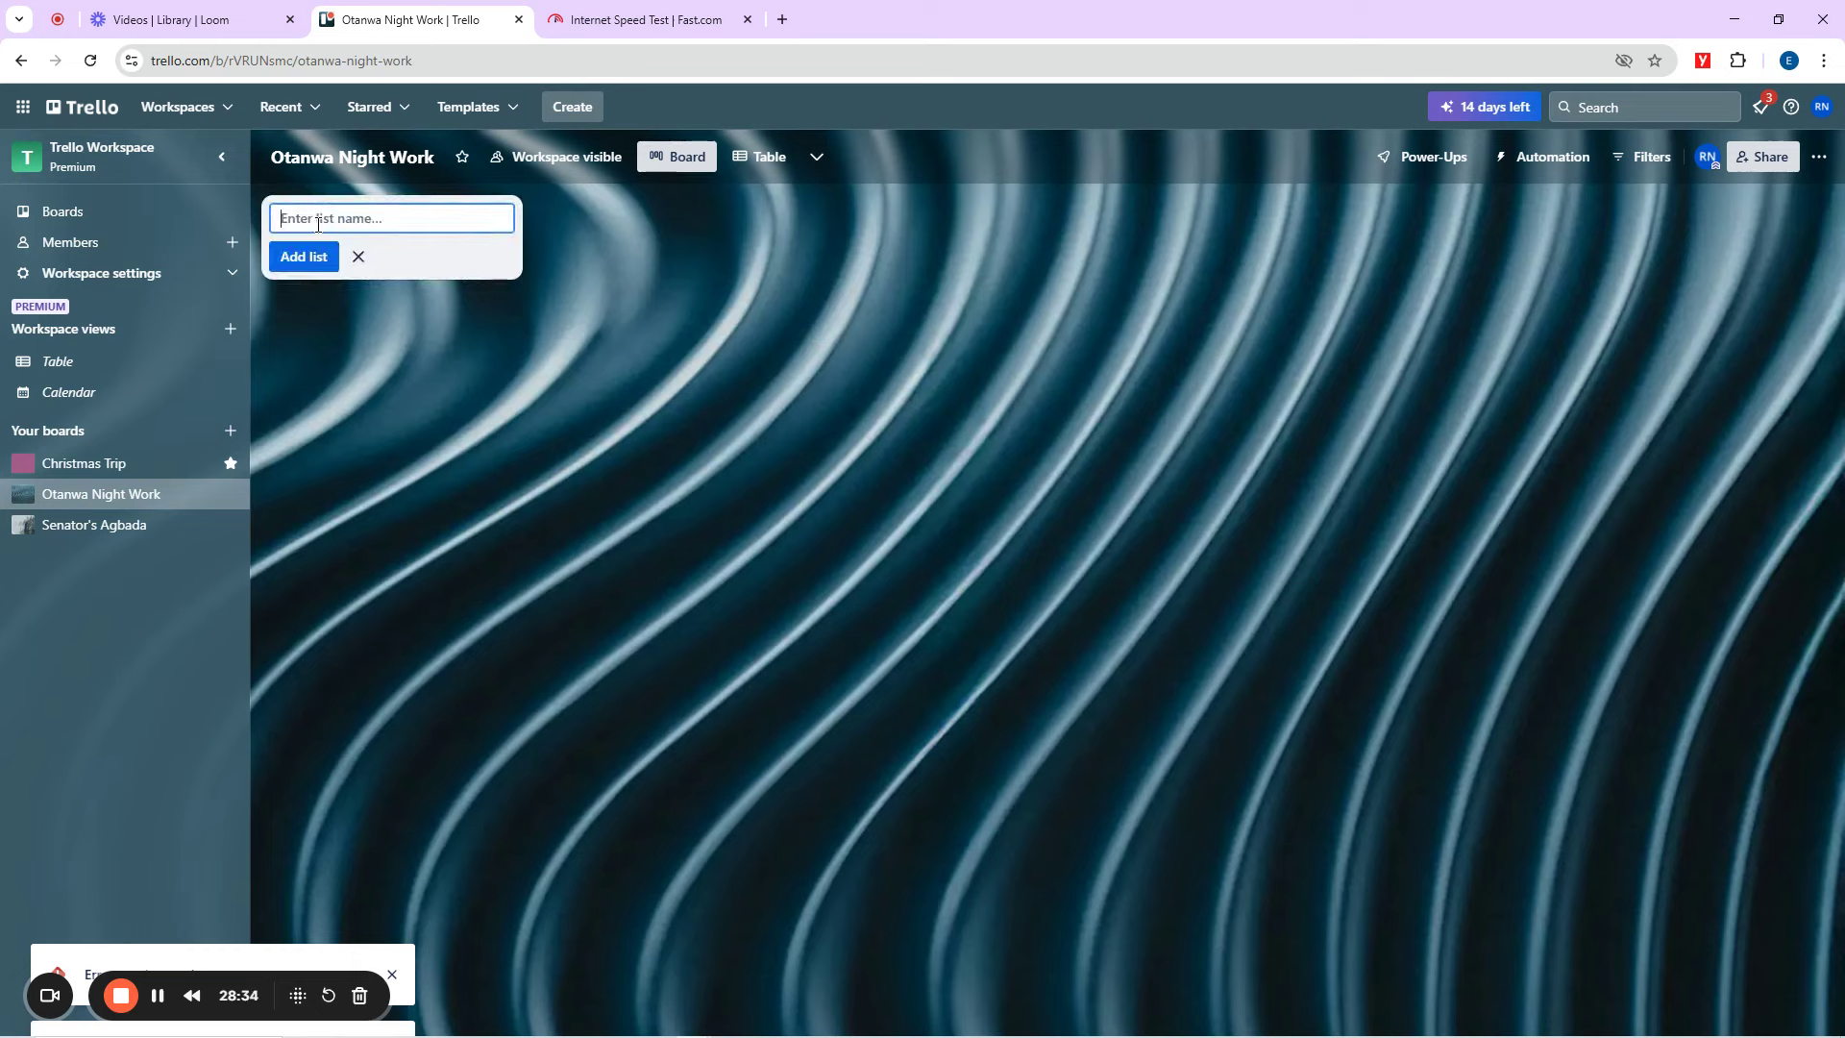
text(To do)
click(307, 257)
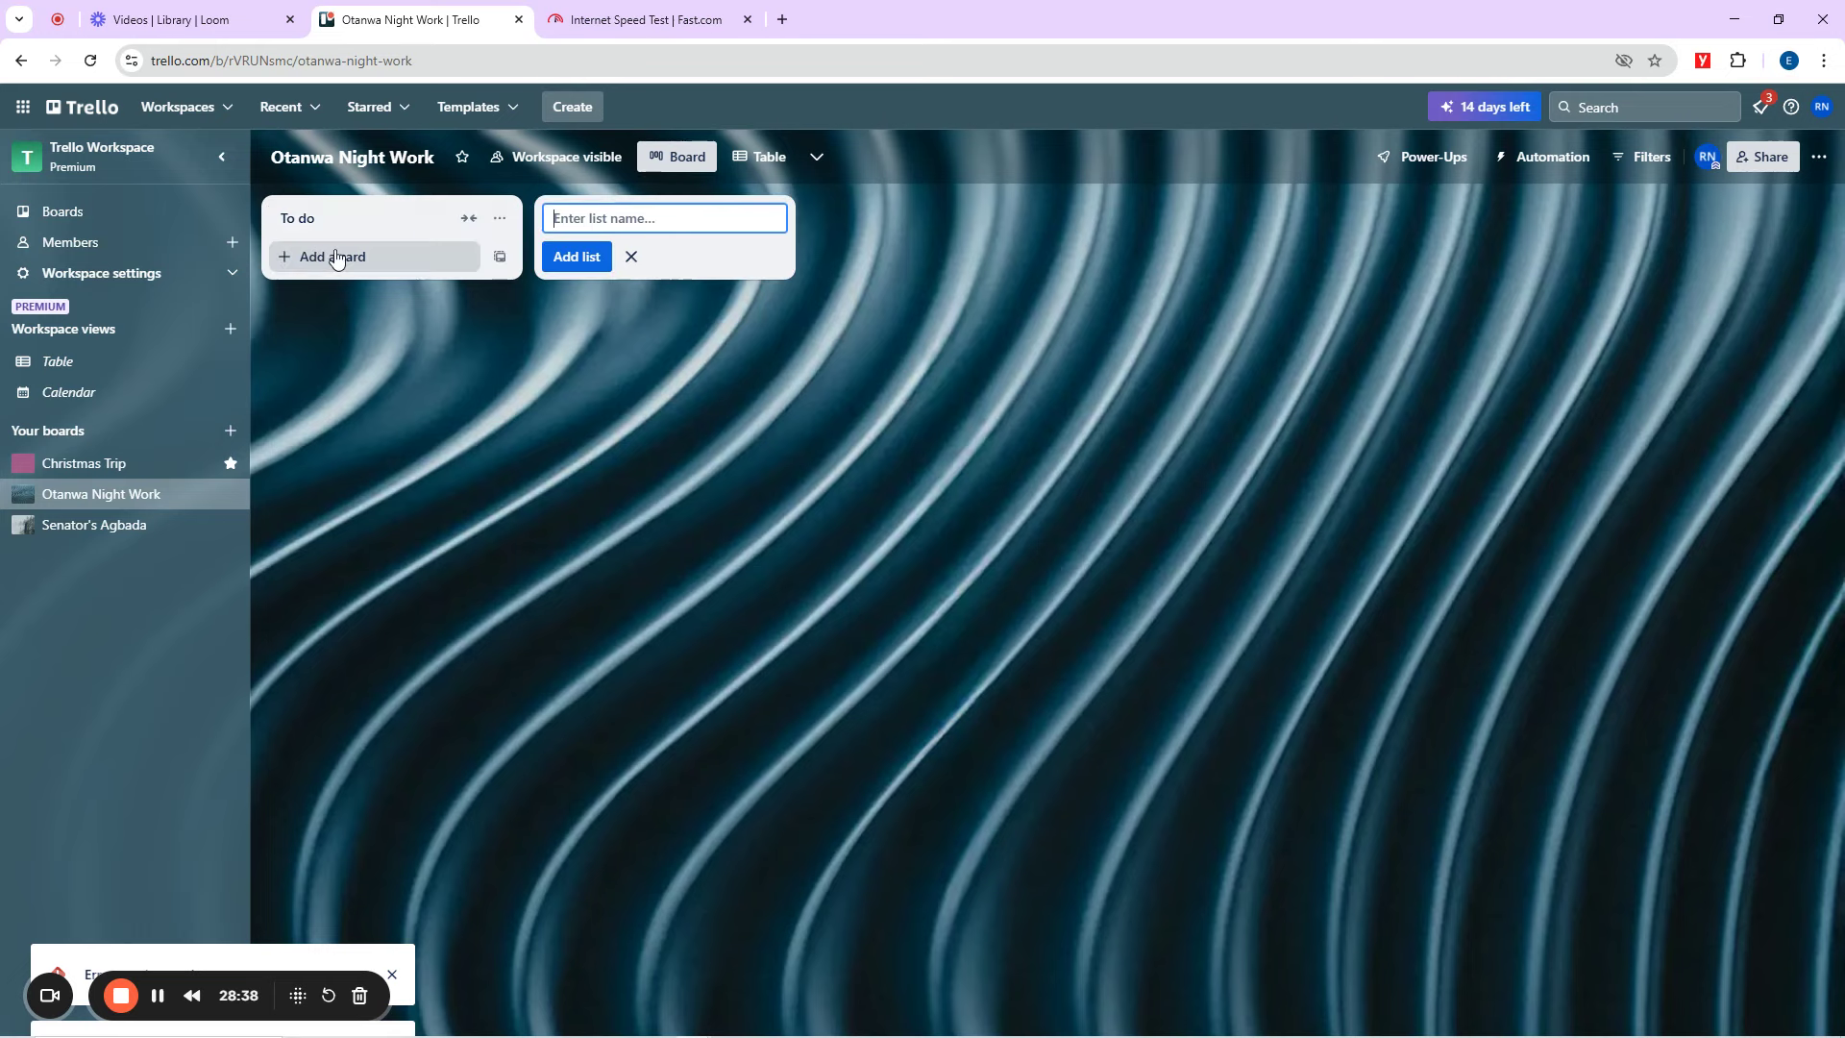
text(Doing)
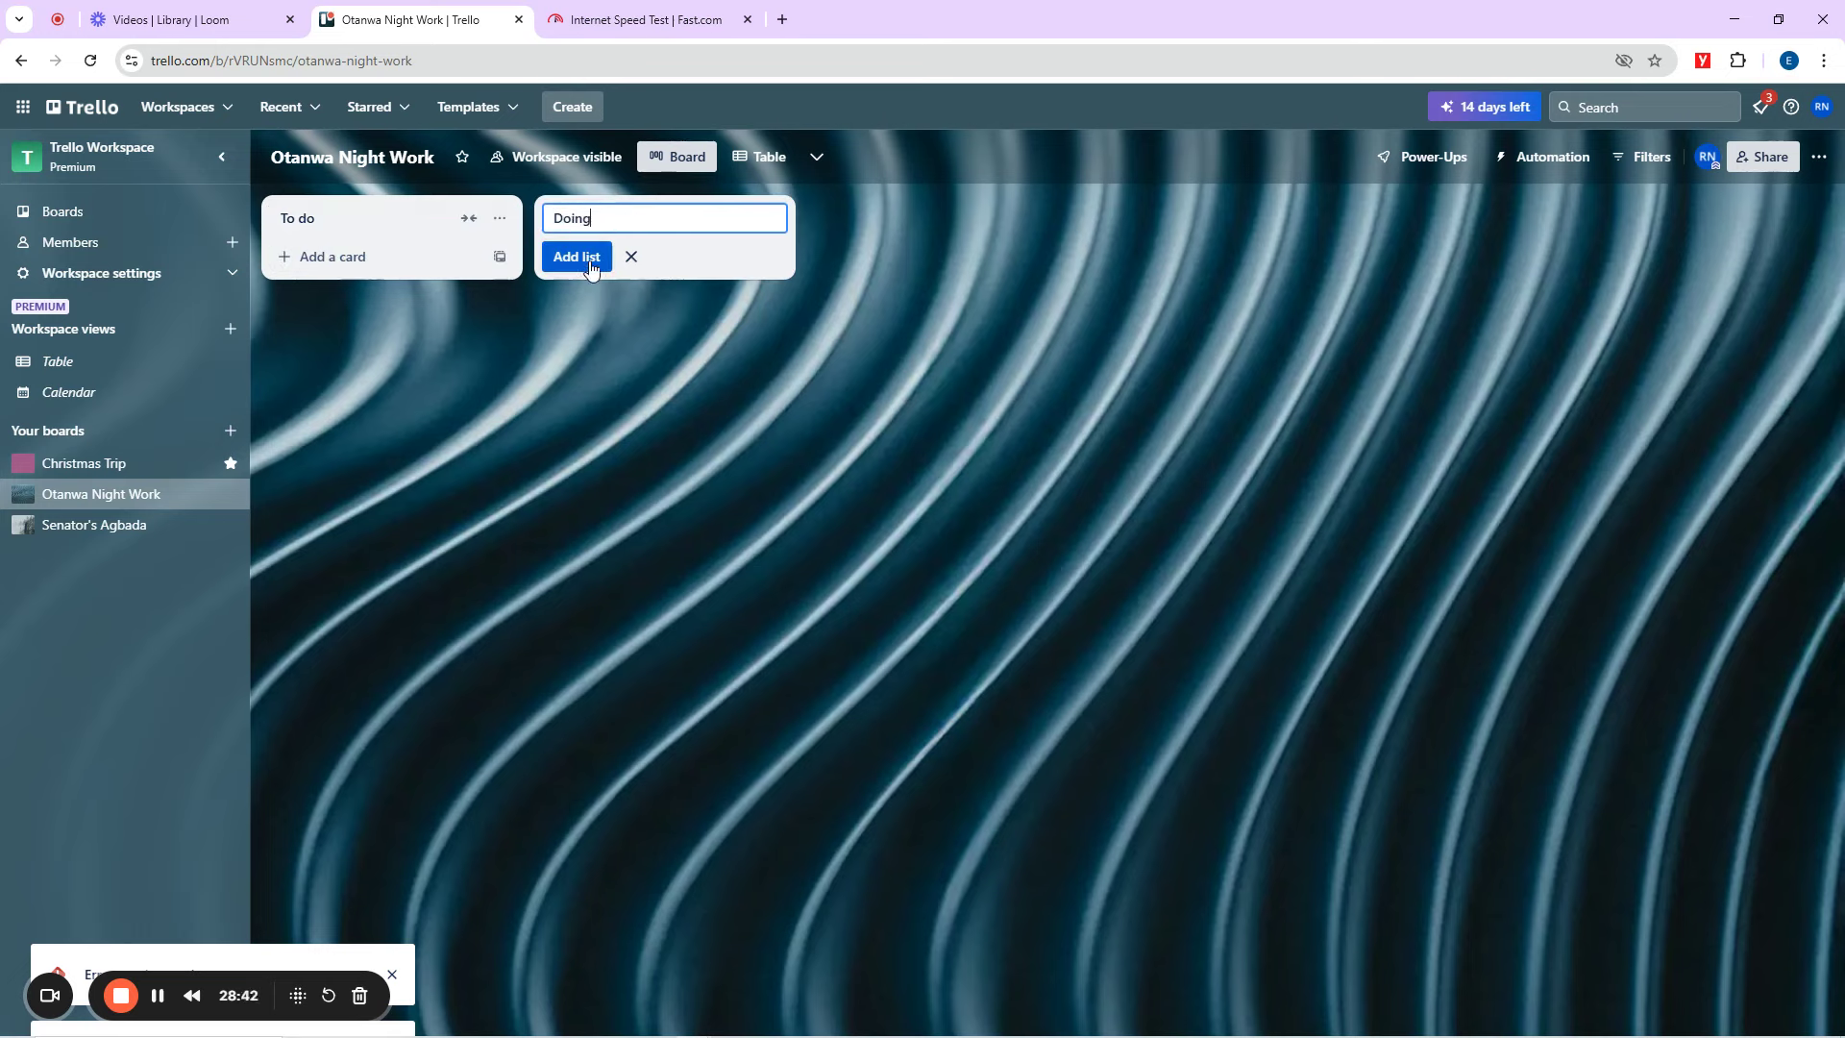
click(589, 257)
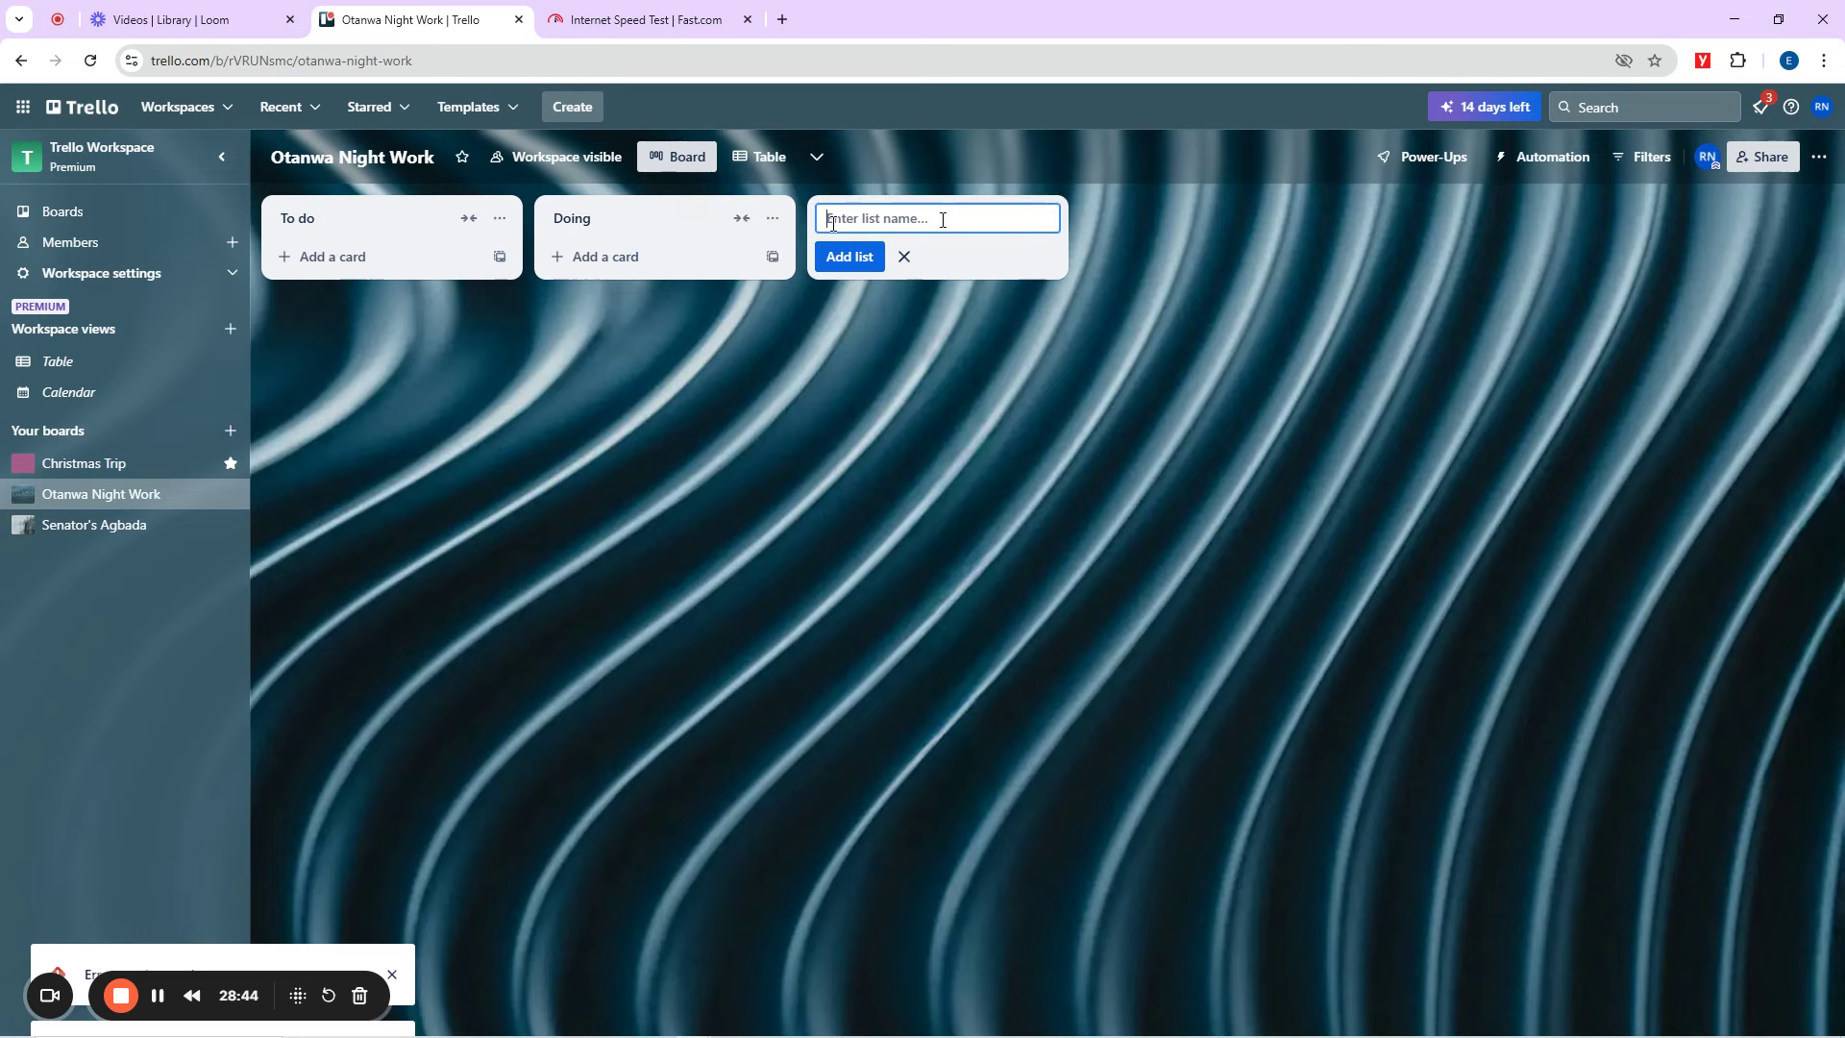
text(Complete)
key(Return)
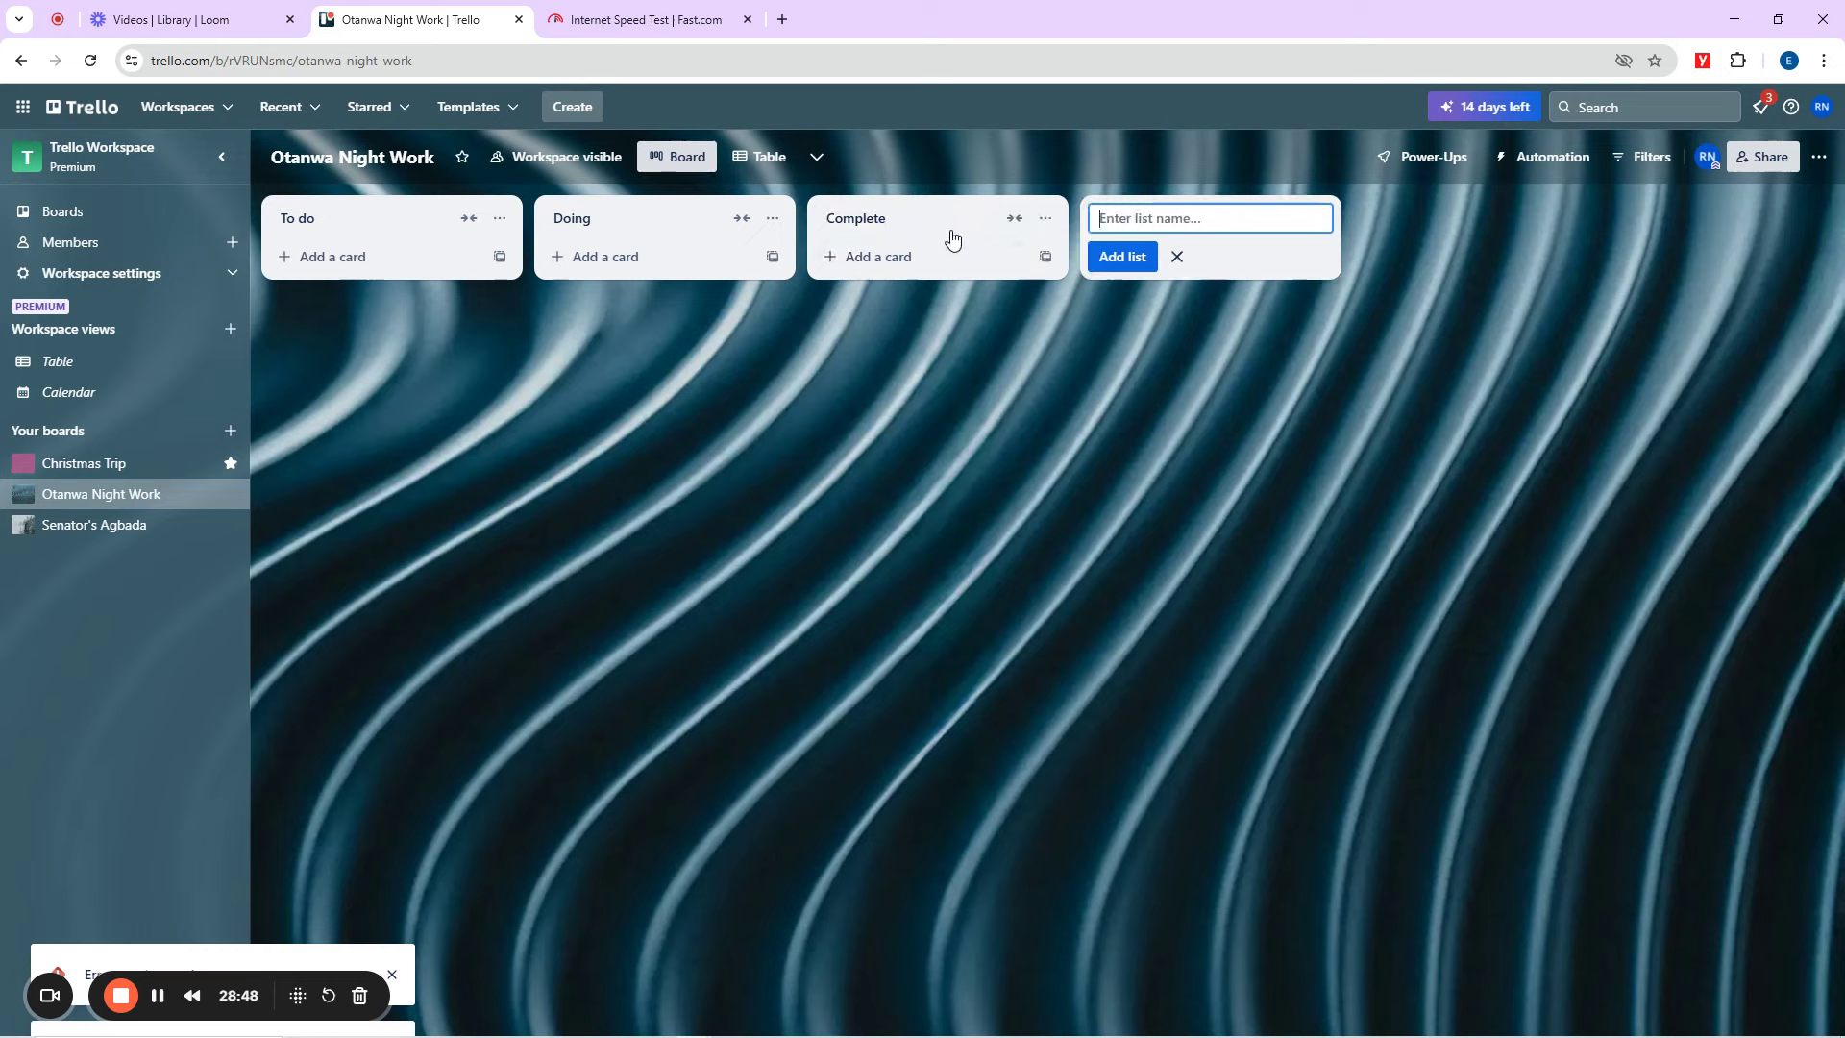
click(1178, 258)
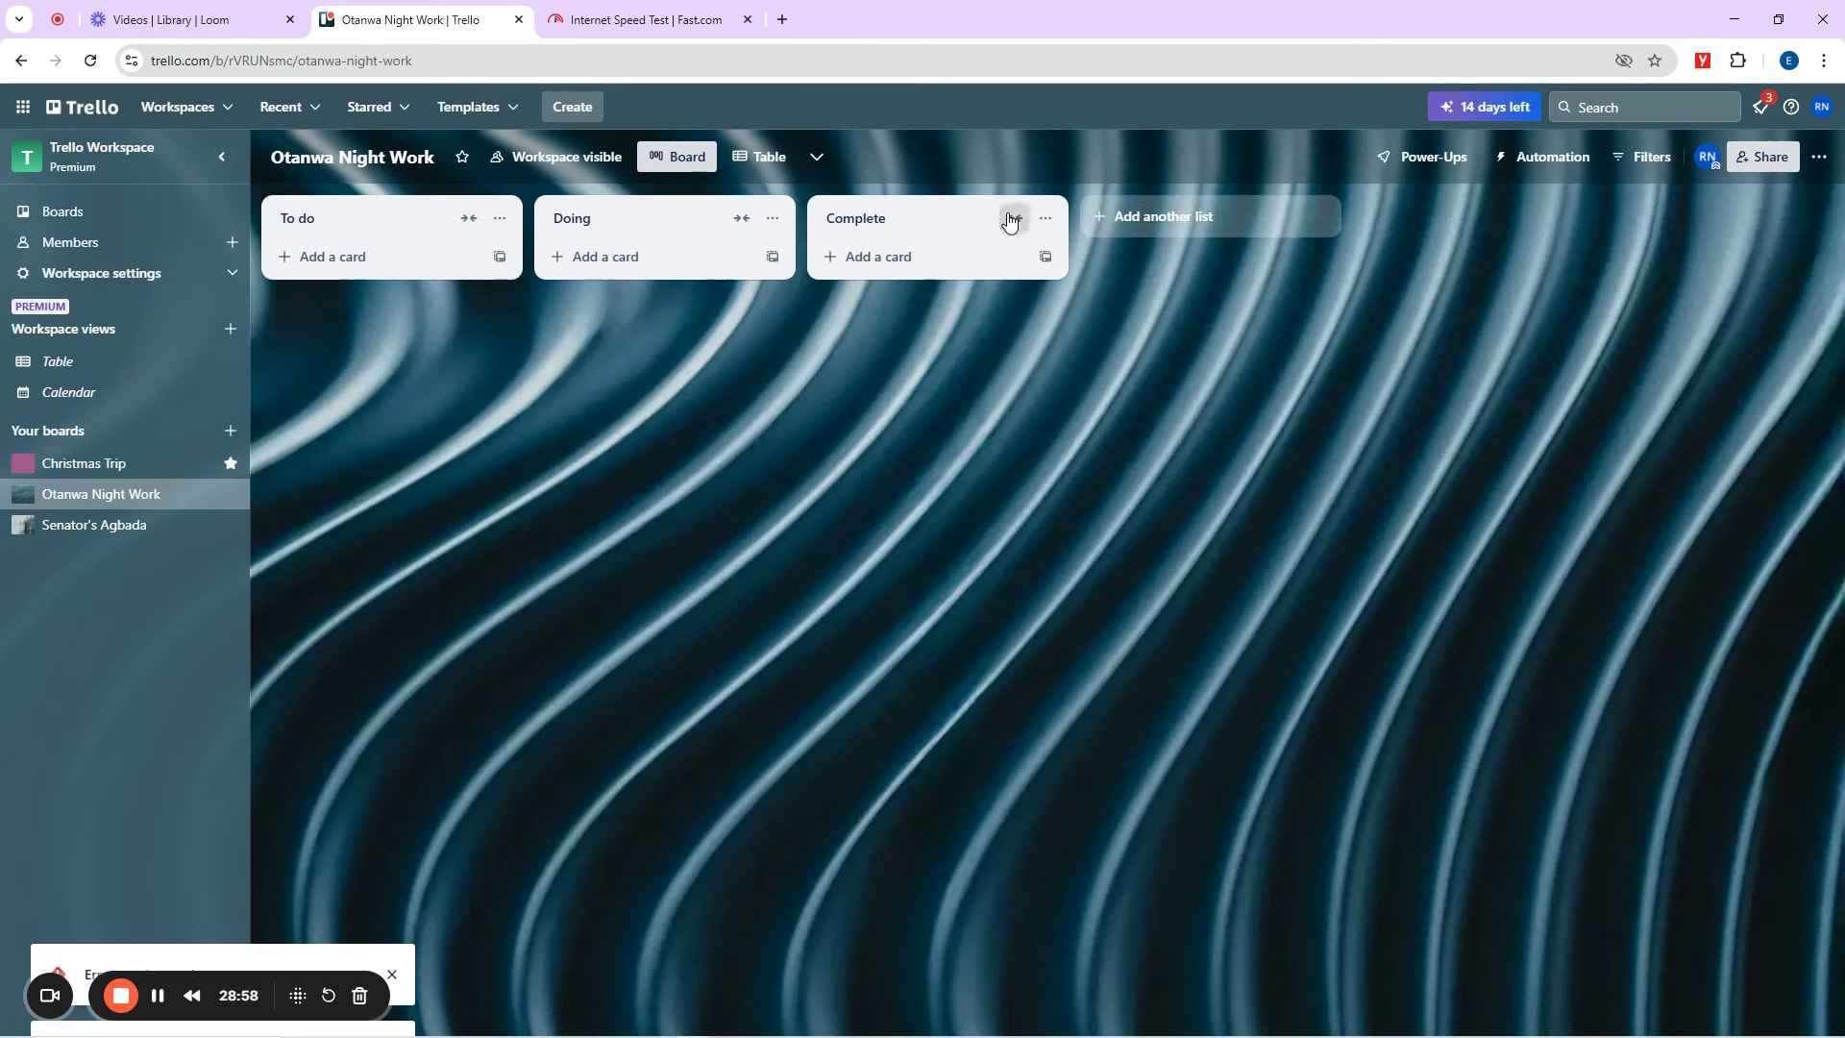
Add the cards Eat Fufu and Bathe to the To do list.
click(337, 256)
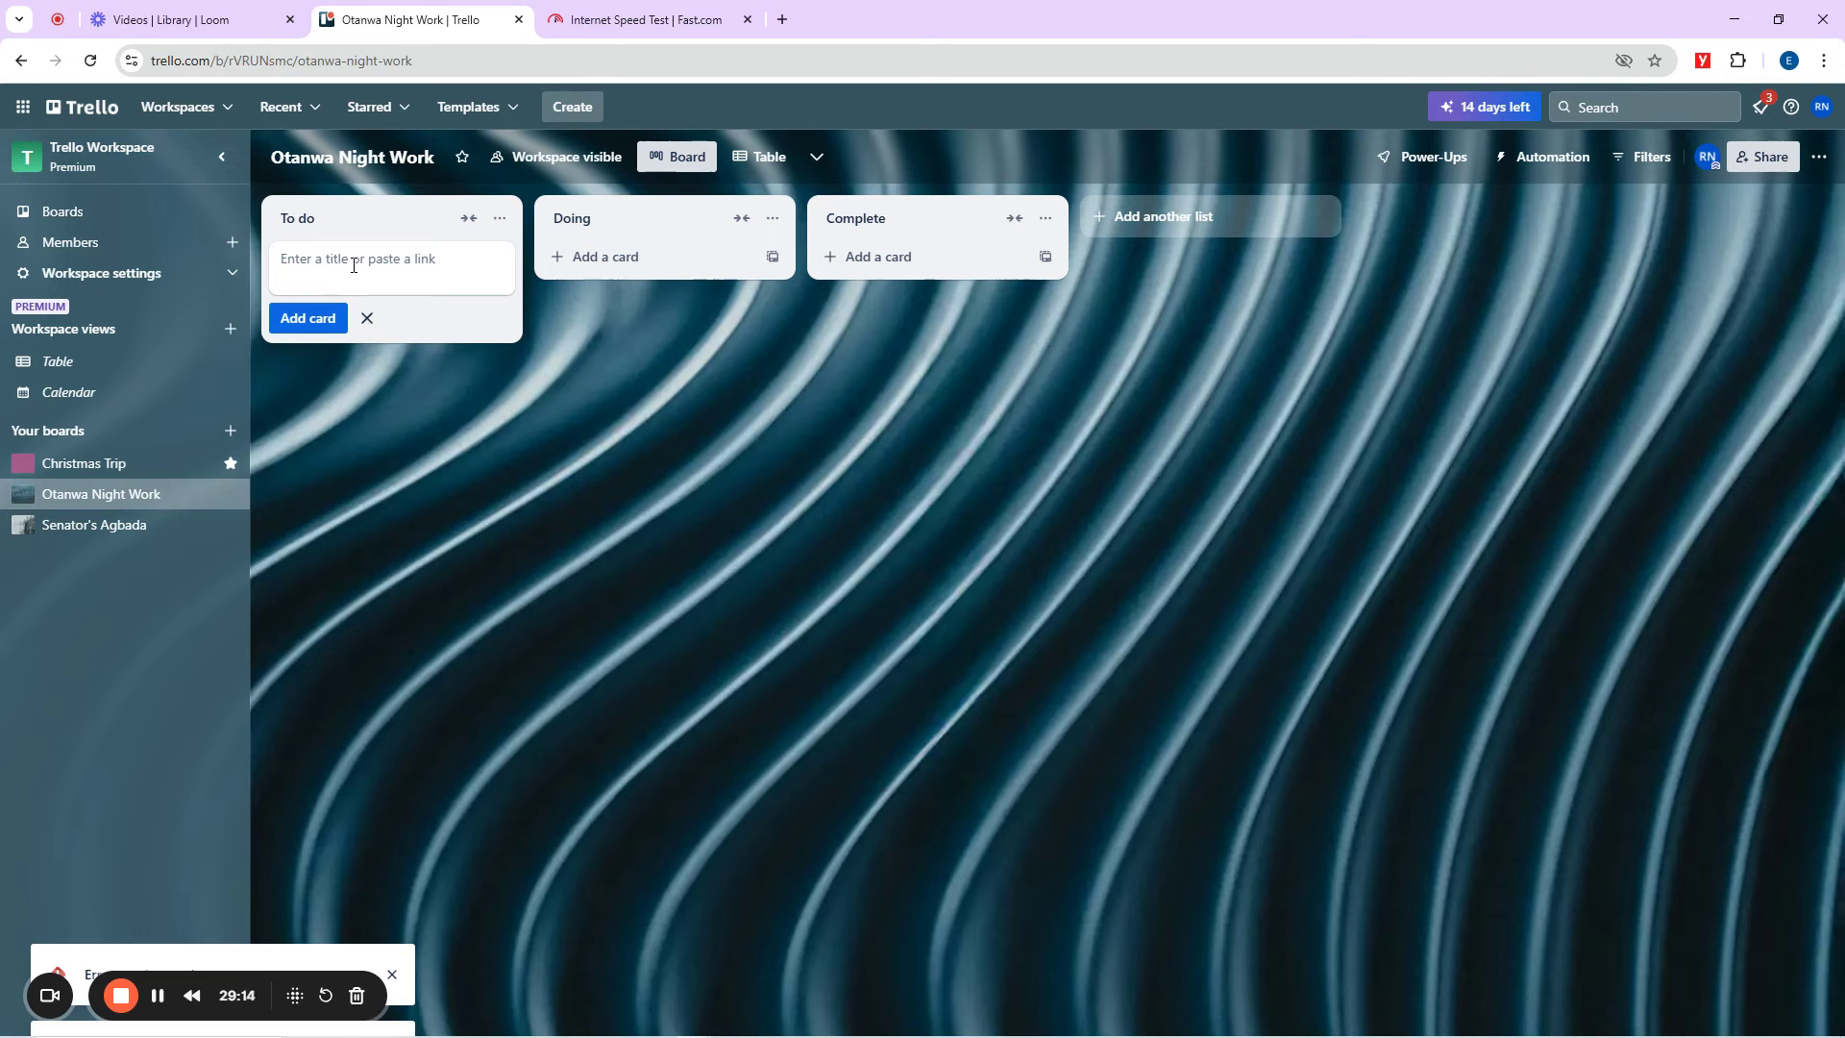
text(Eat Fufu)
key(Return)
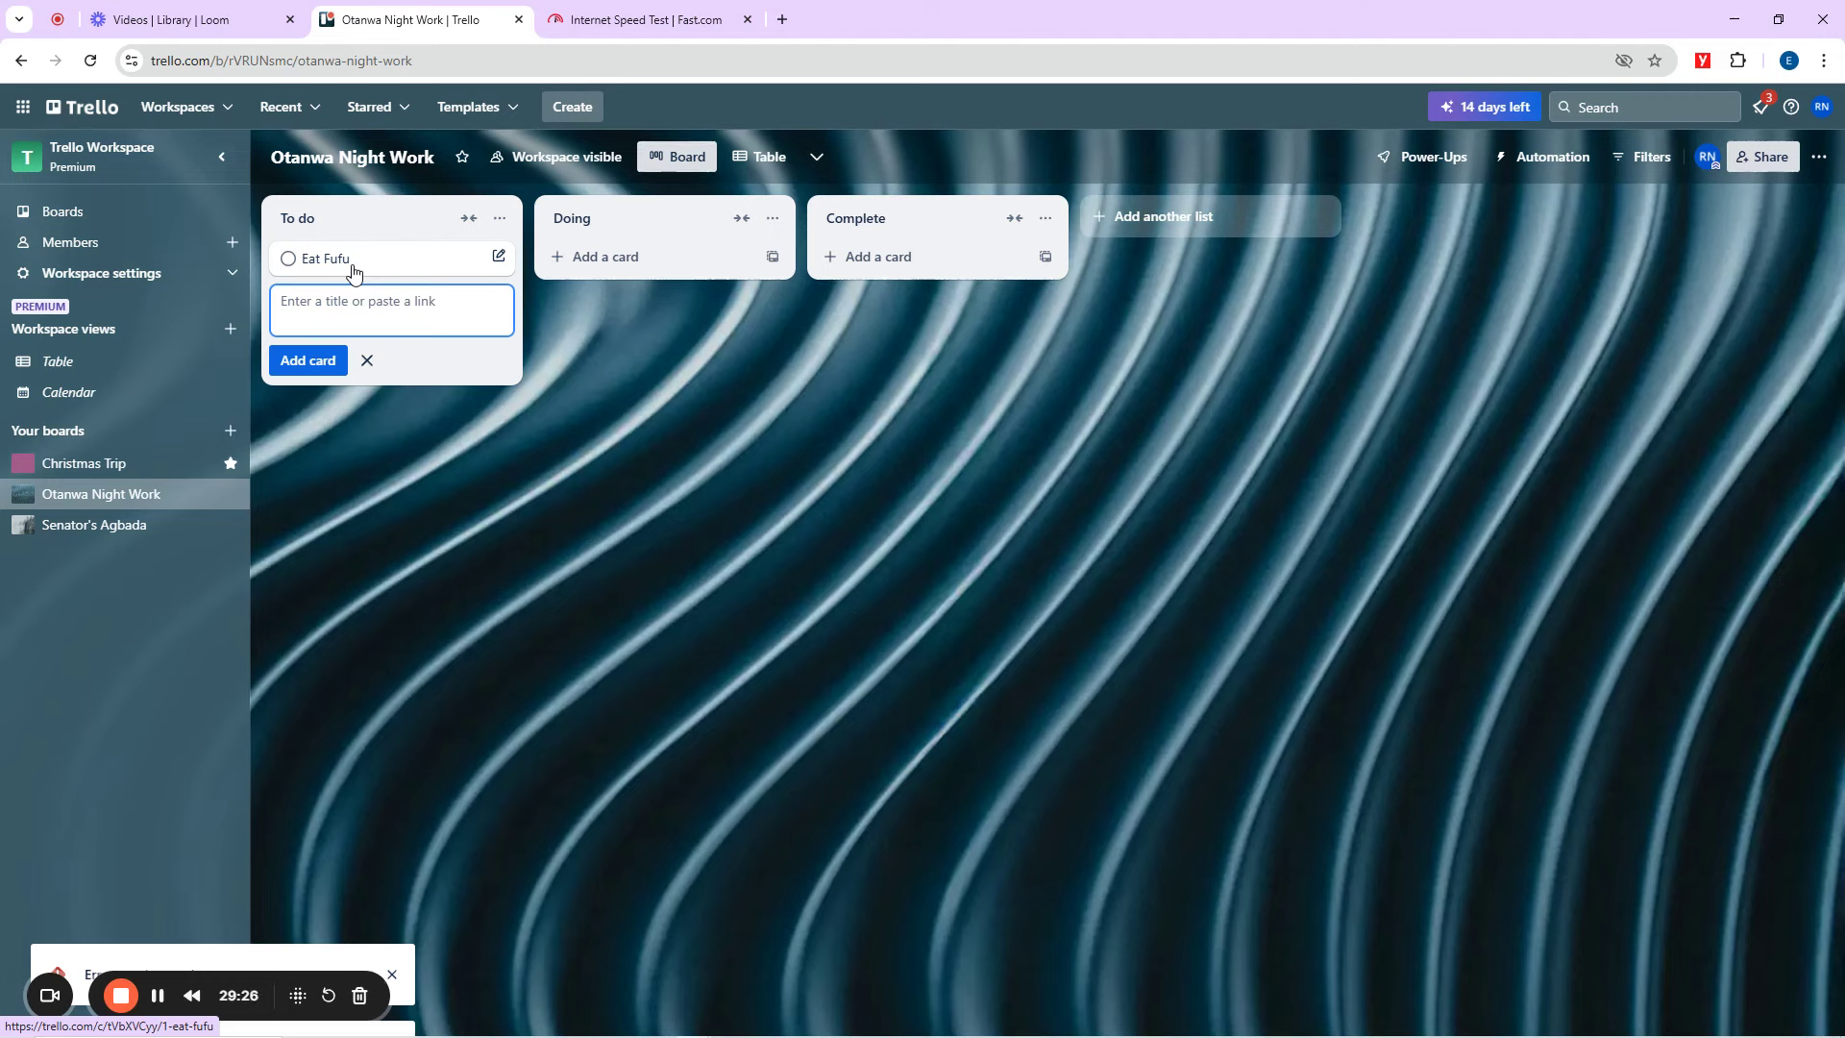
click(361, 300)
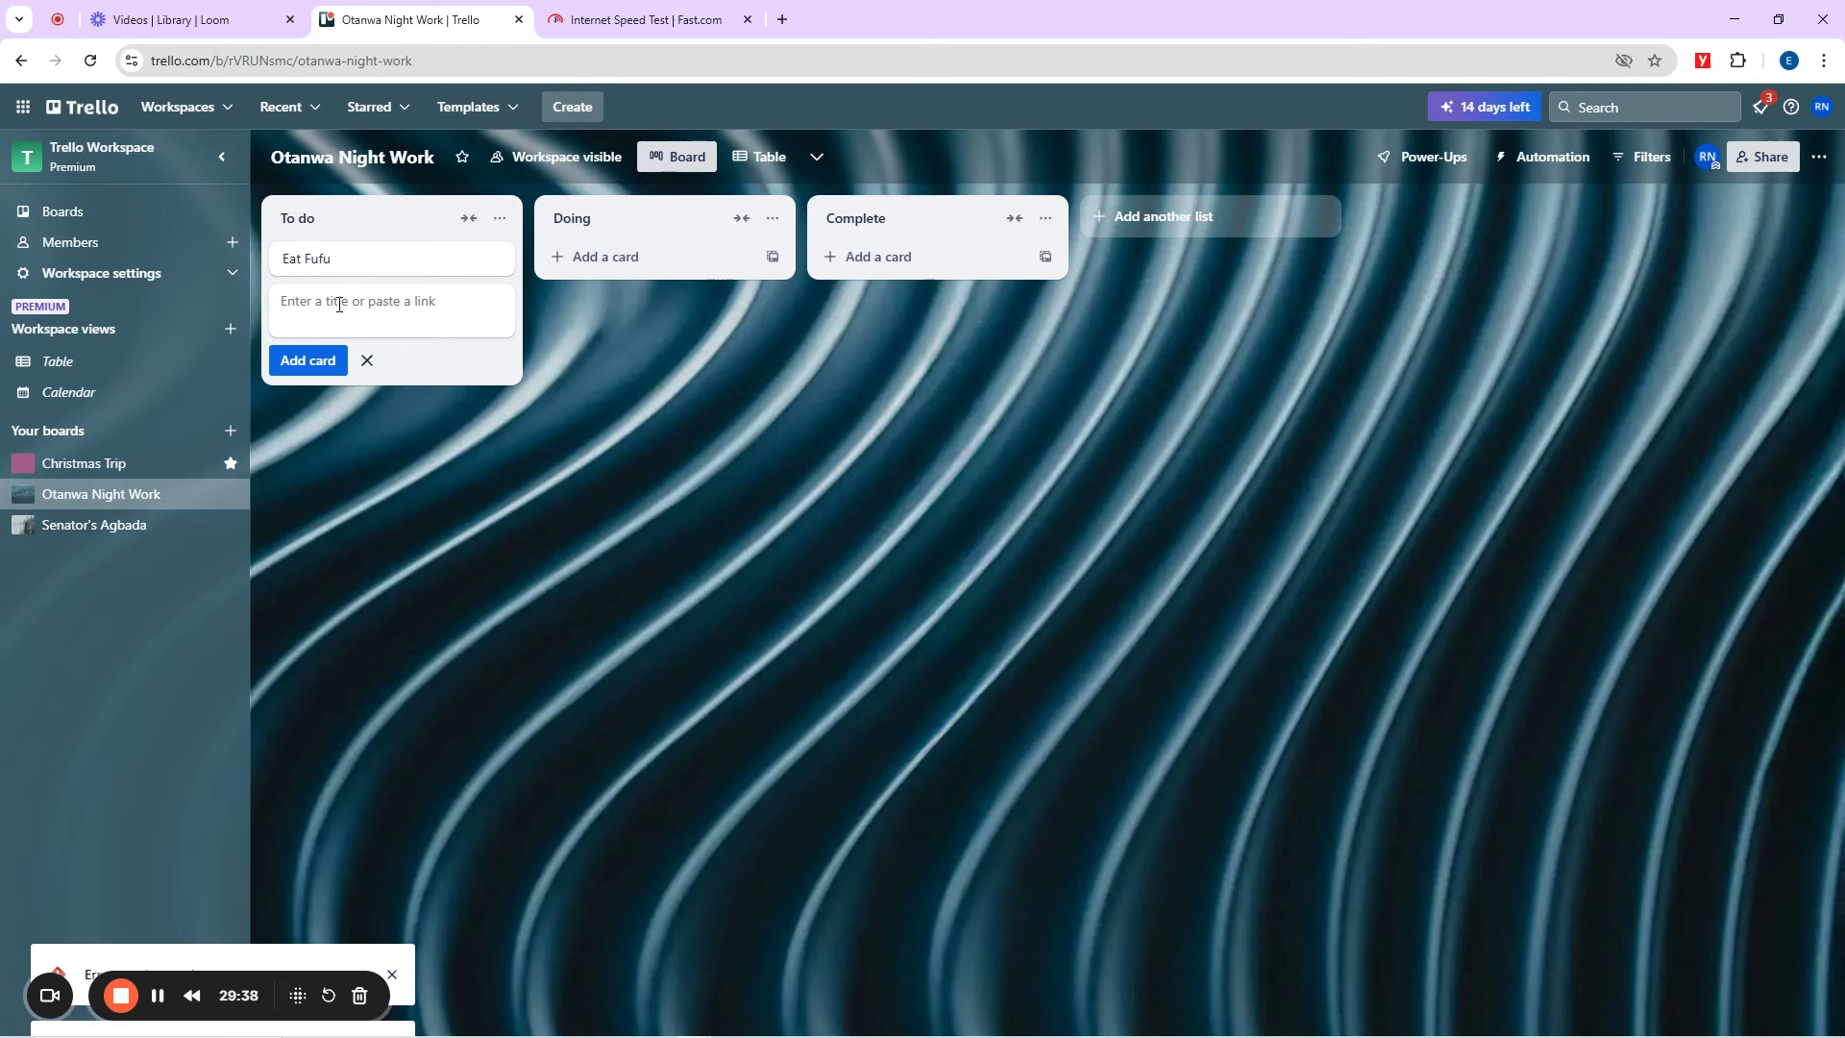
text(Bathe)
key(Return)
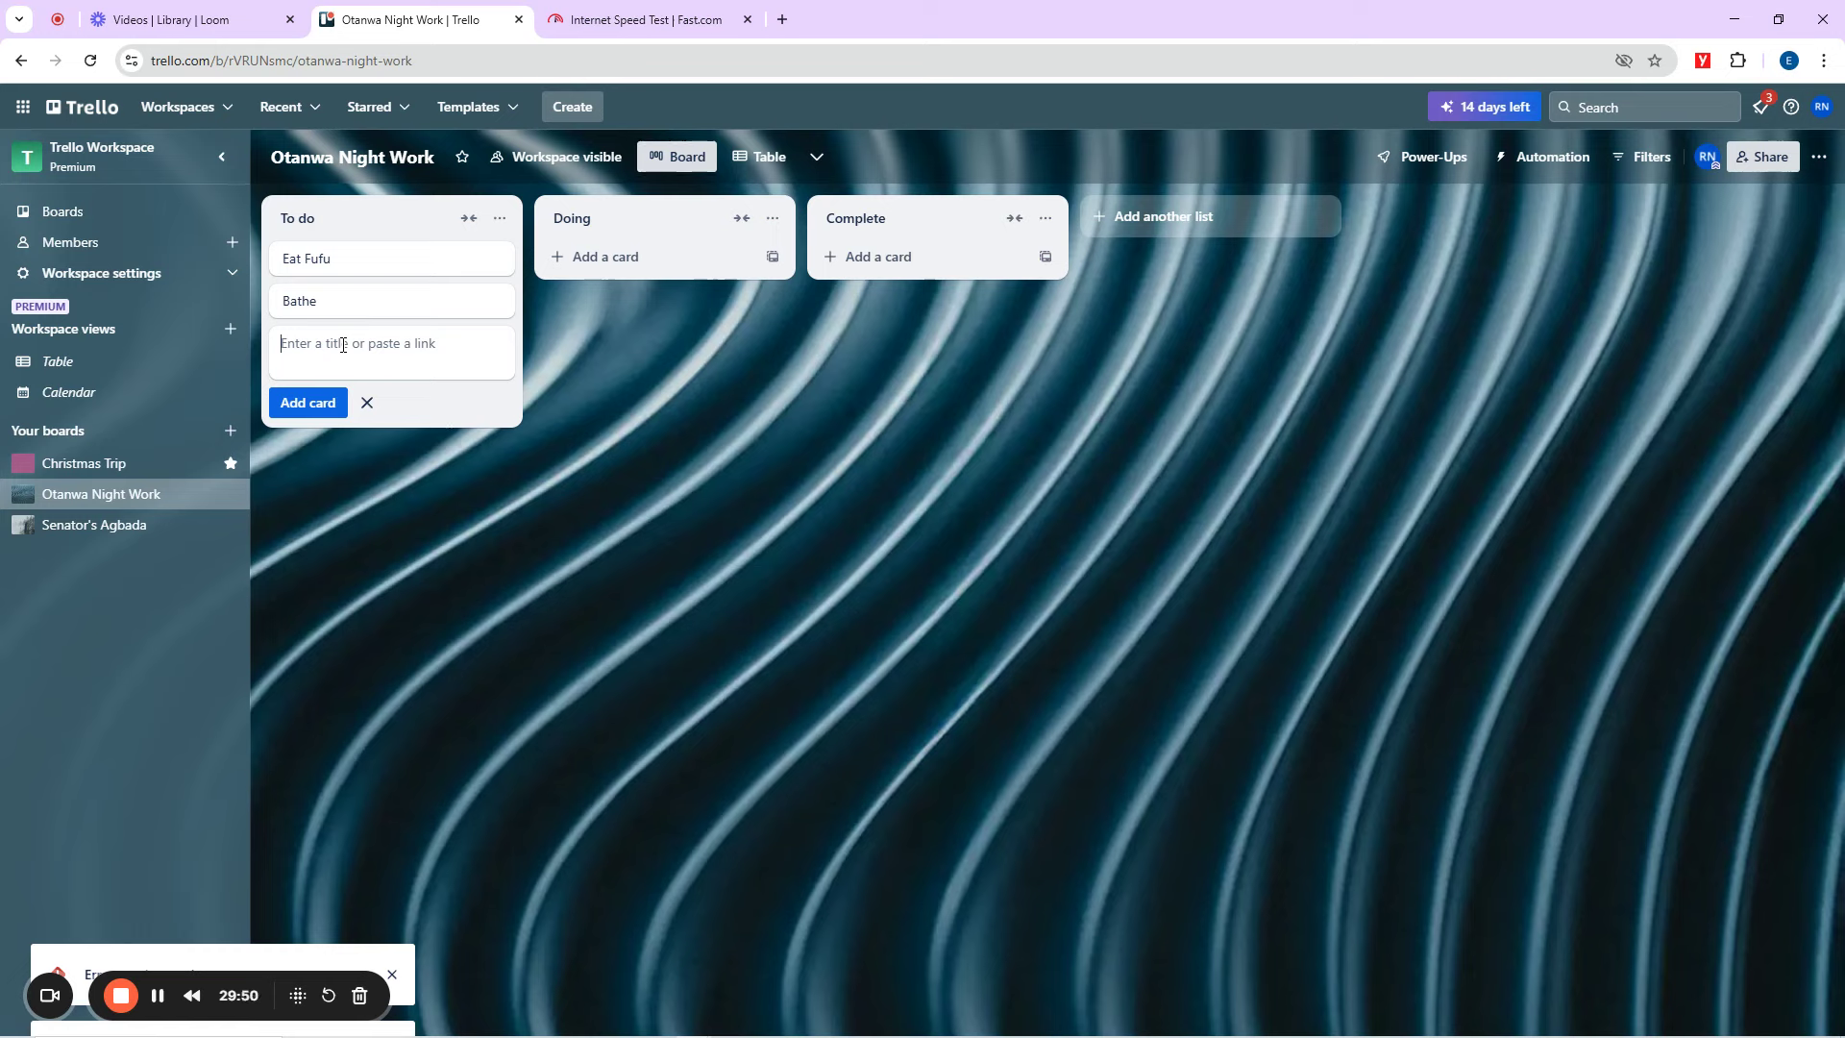
Add a card titled Dress Up below Bathe in the To do list.
text(Dress)
text(s U)
key(Left)
key(Left)
key(Left)
key(BackSpace)
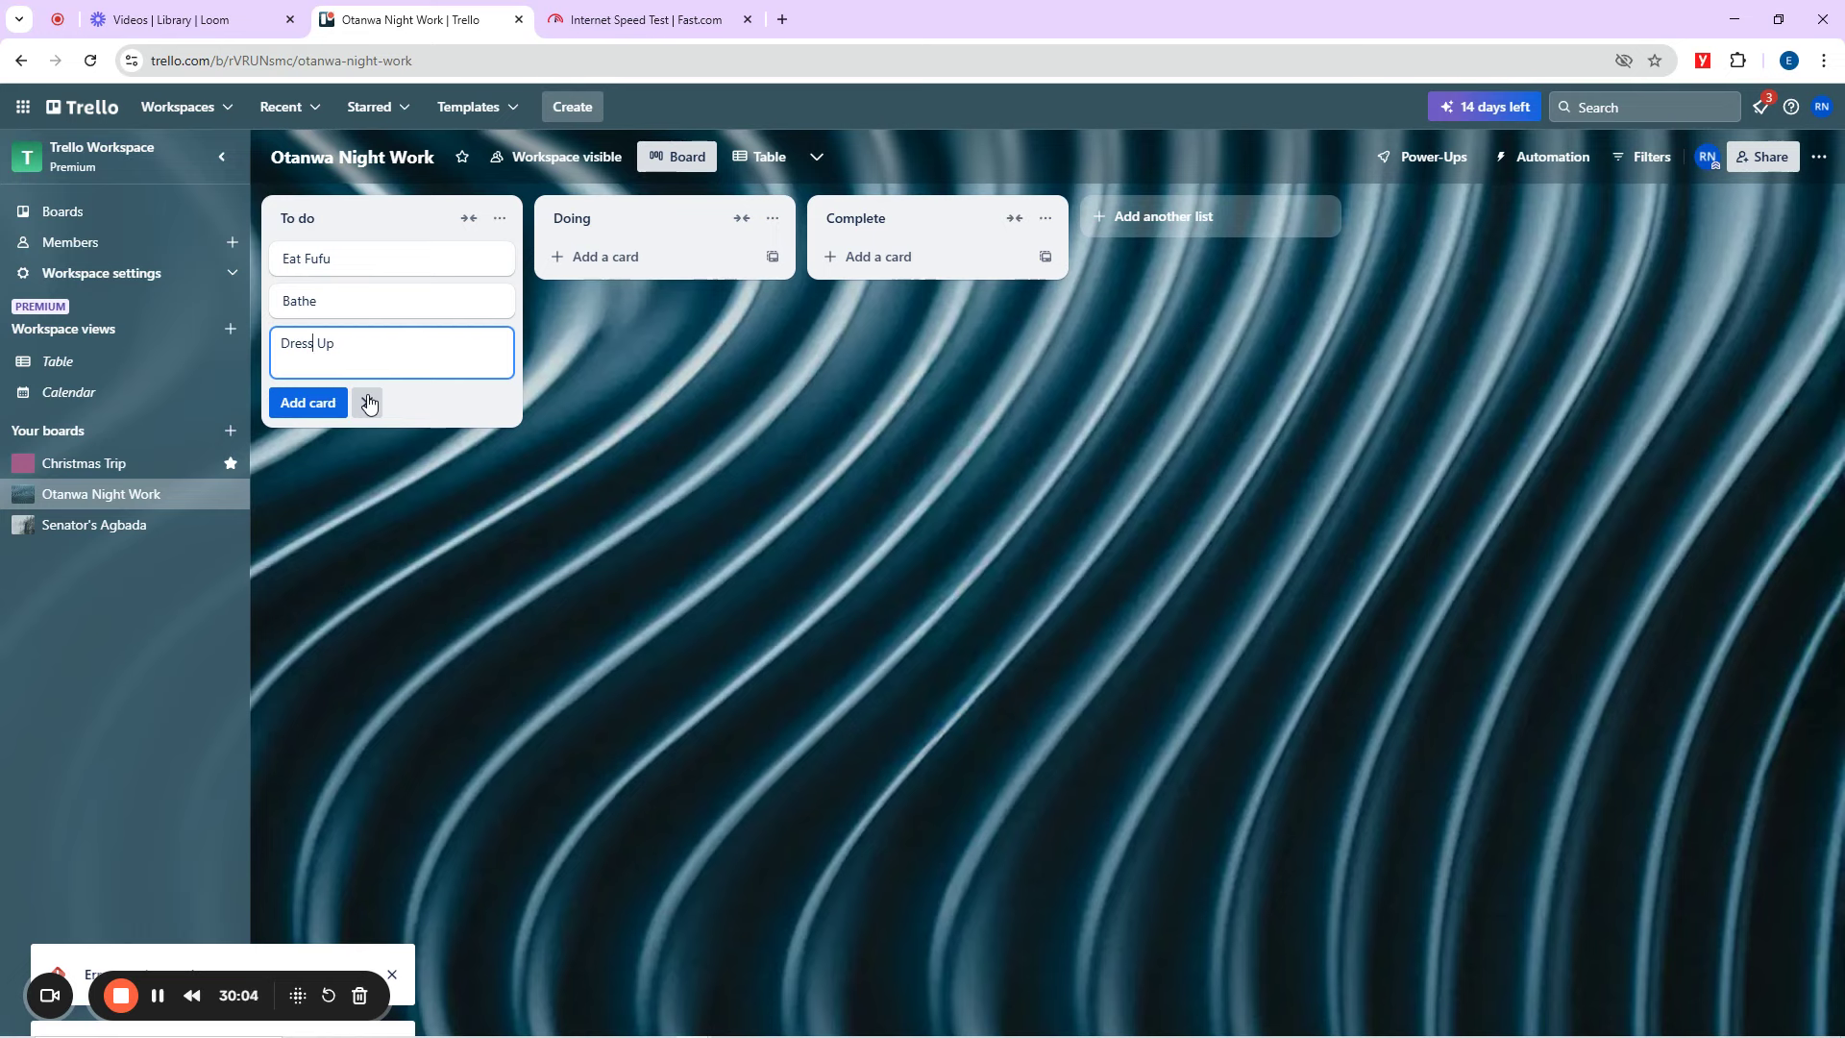
click(310, 405)
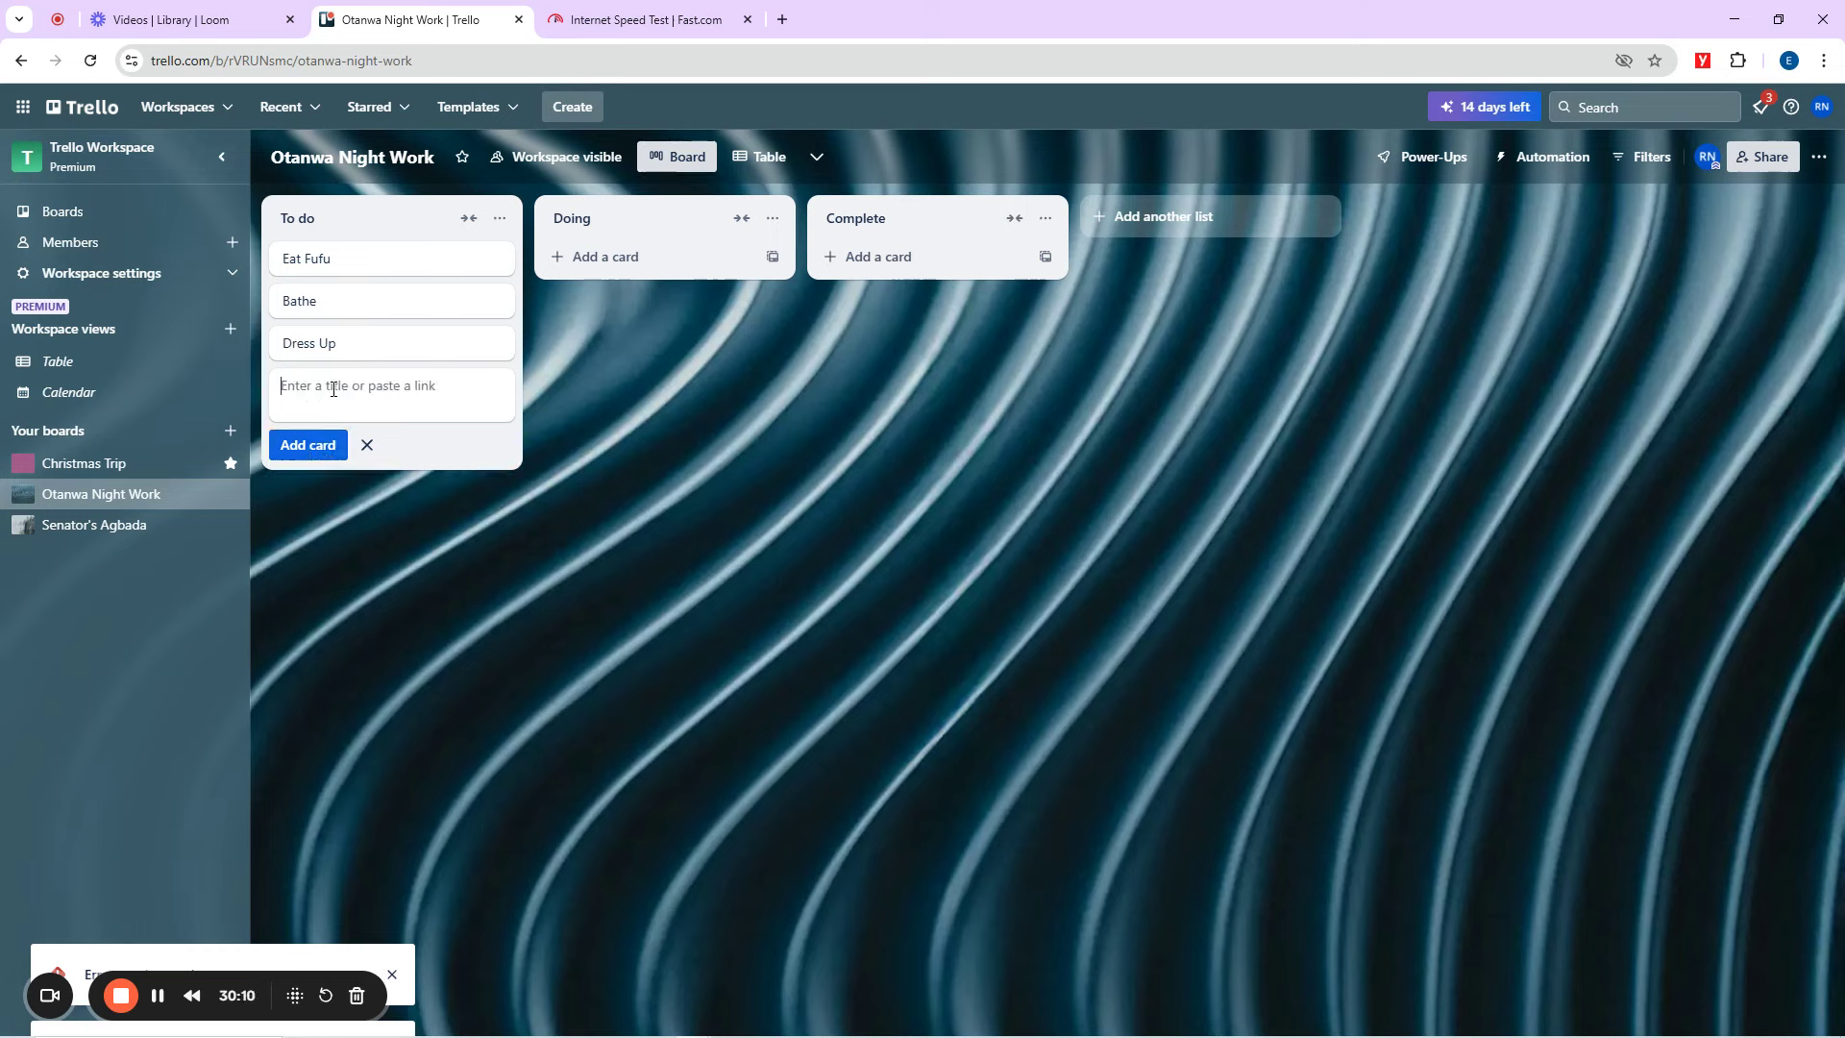
Add the cards Book a Ride and Pray when you arrive at Location to the To do list.
text(Book a Ride)
click(309, 445)
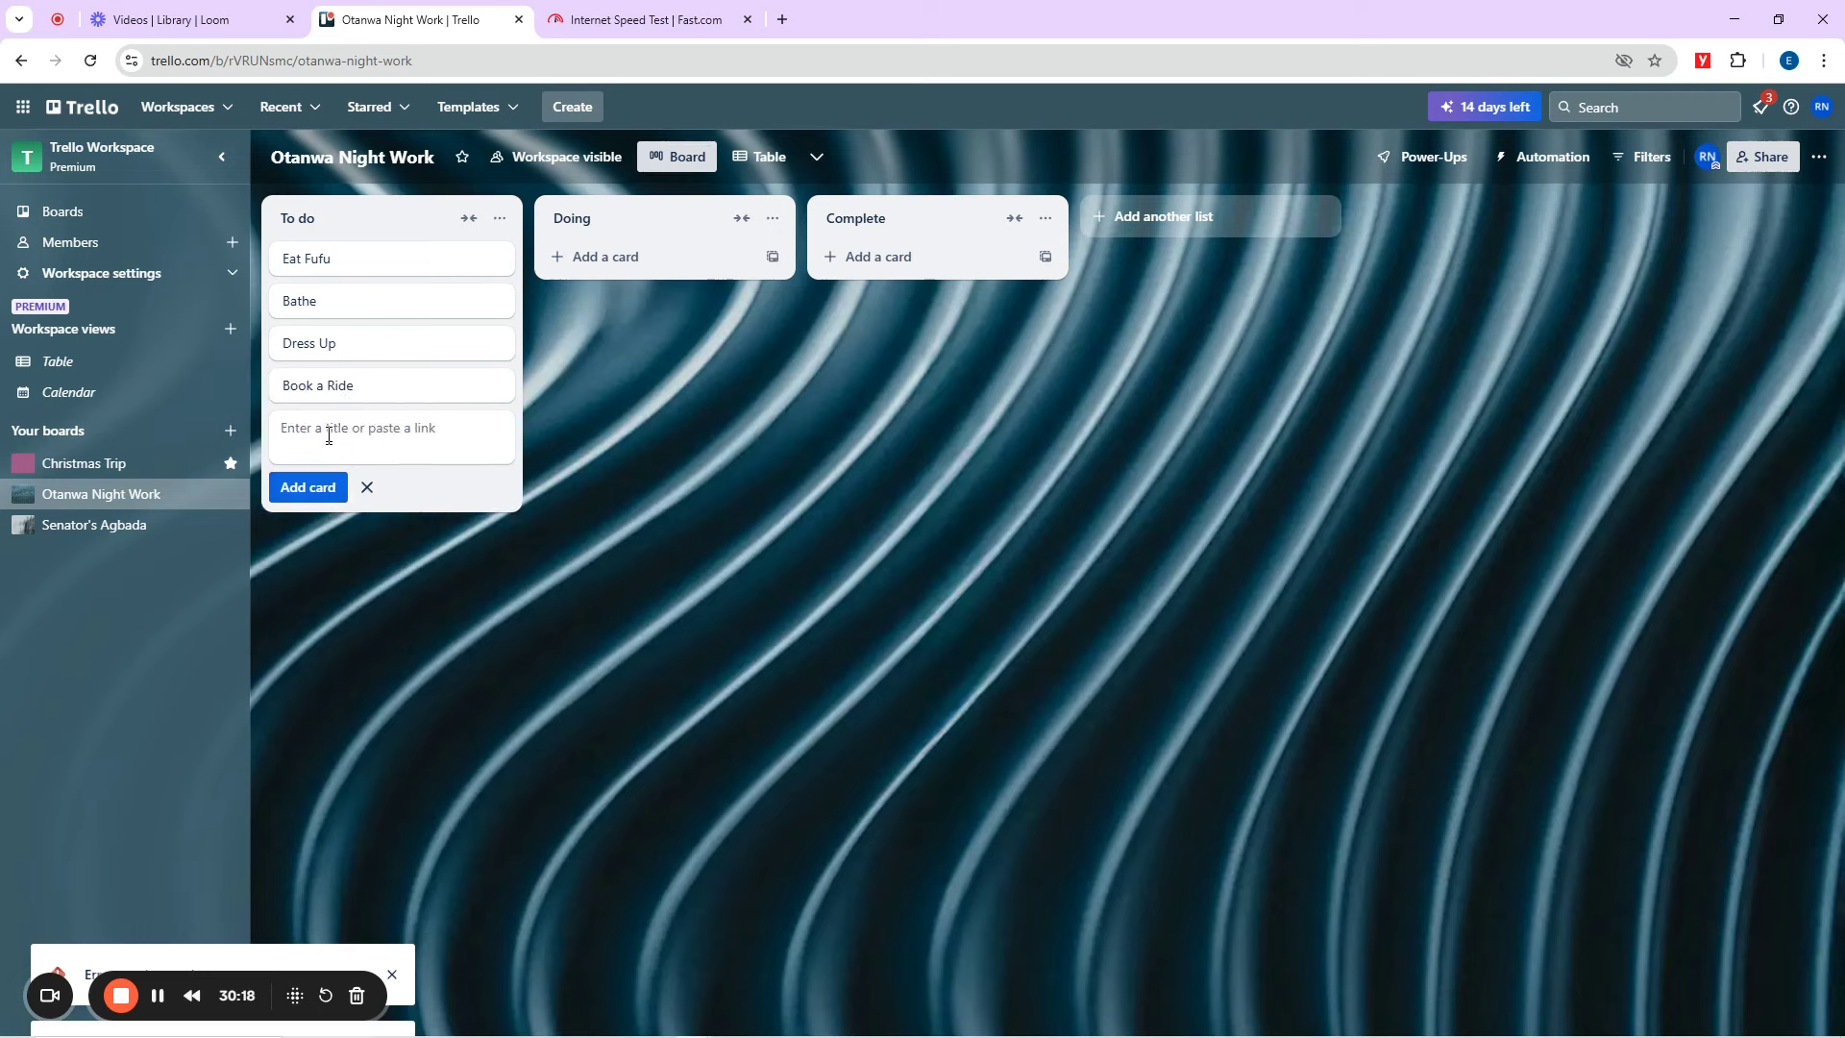
text(Pray )
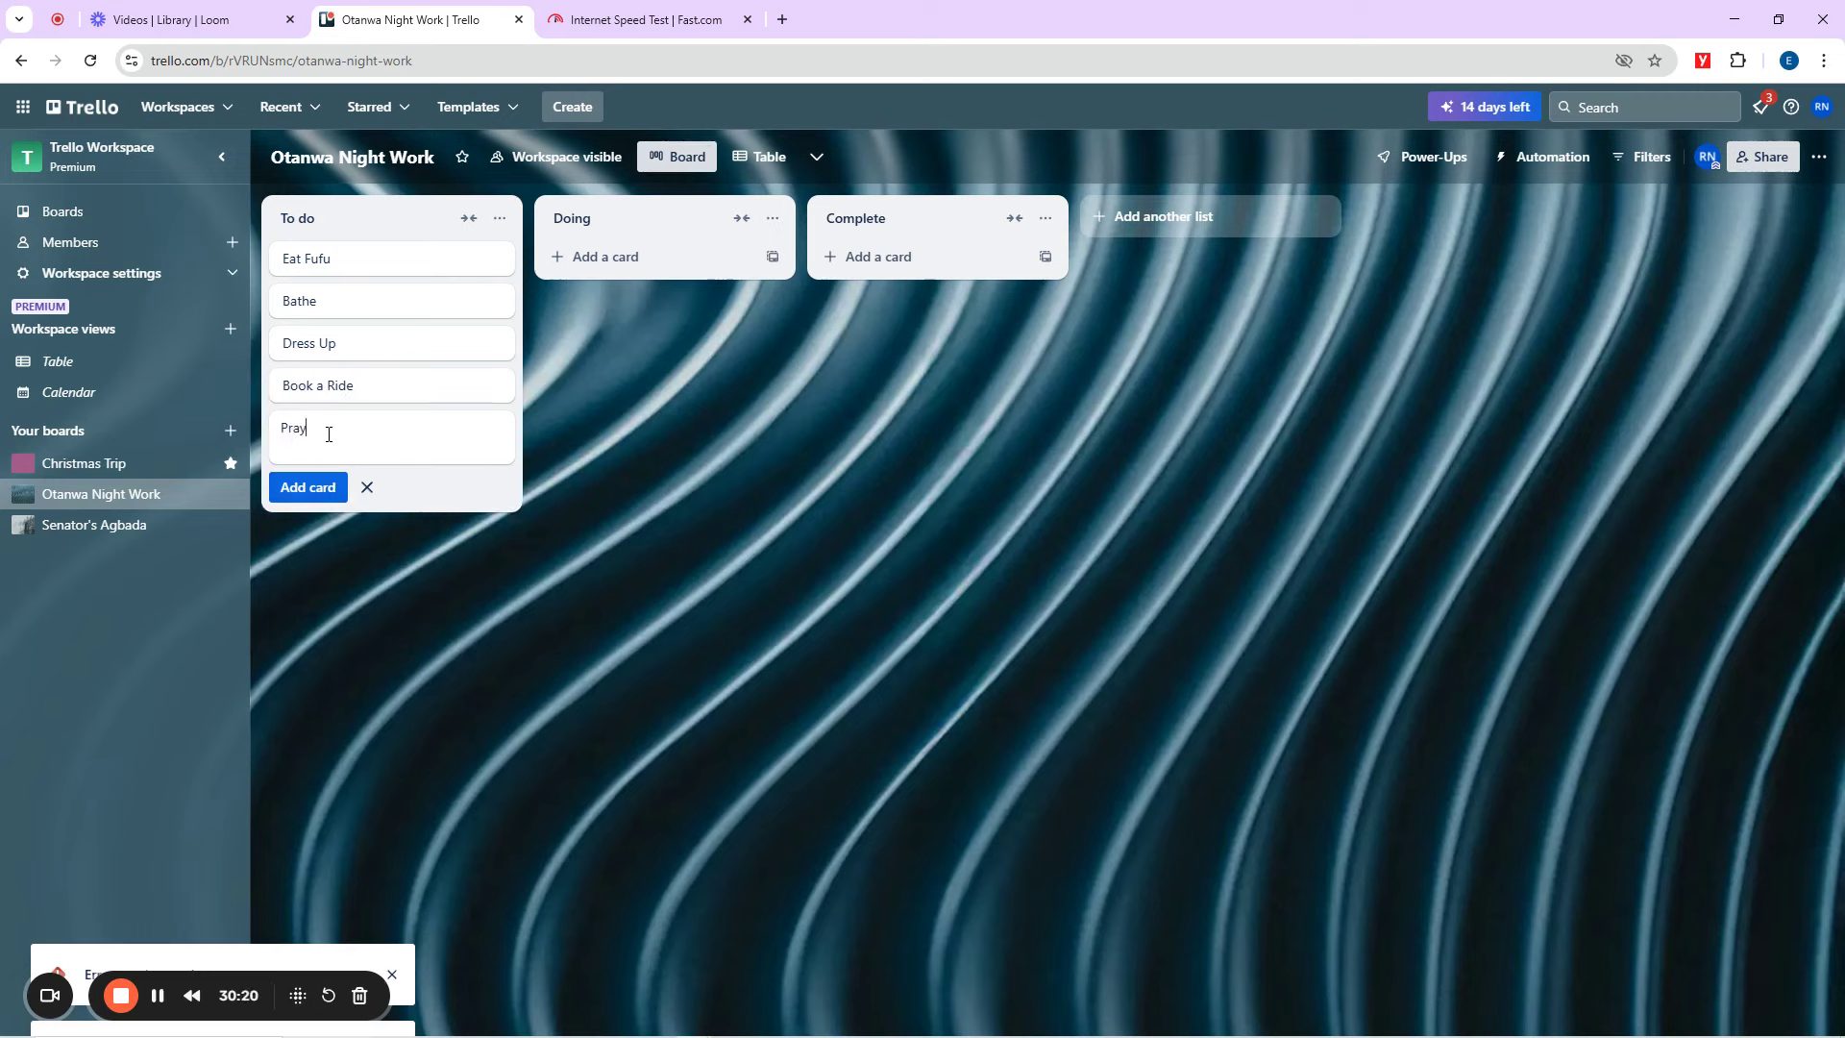
text(when you arrive at Location)
click(308, 487)
click(655, 493)
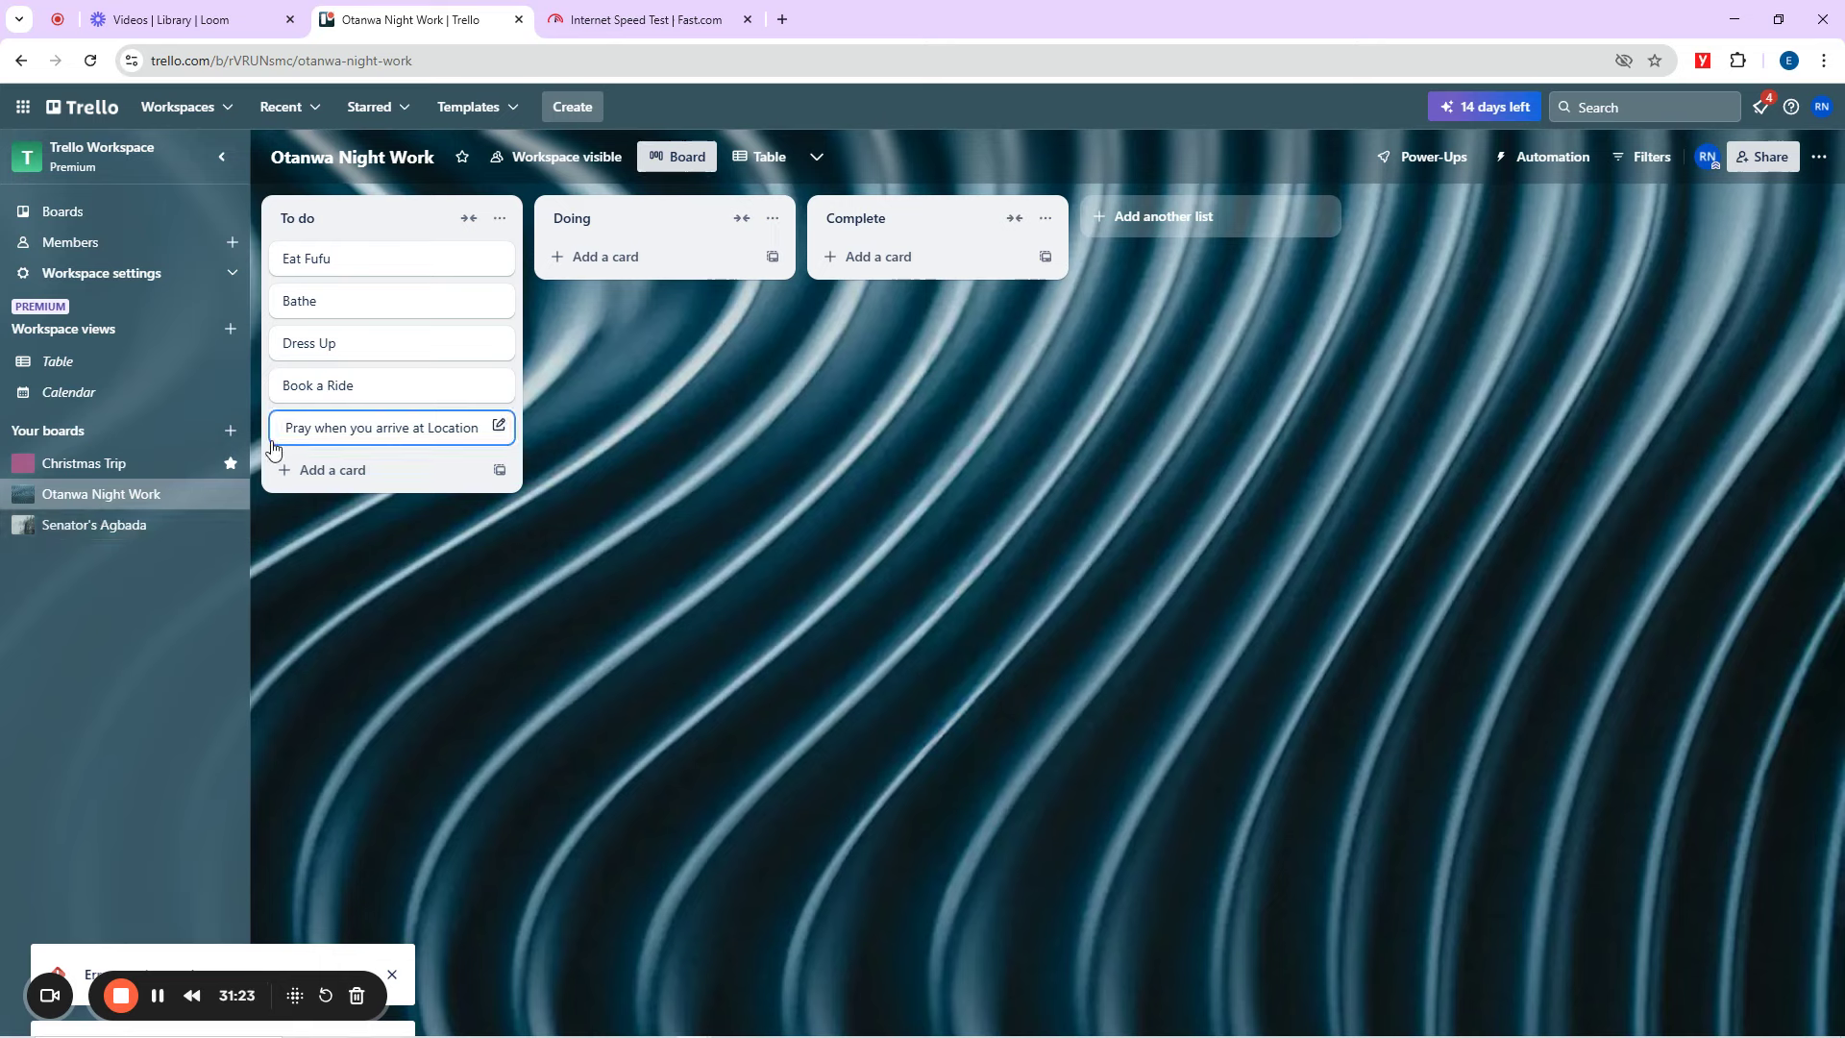
click(230, 432)
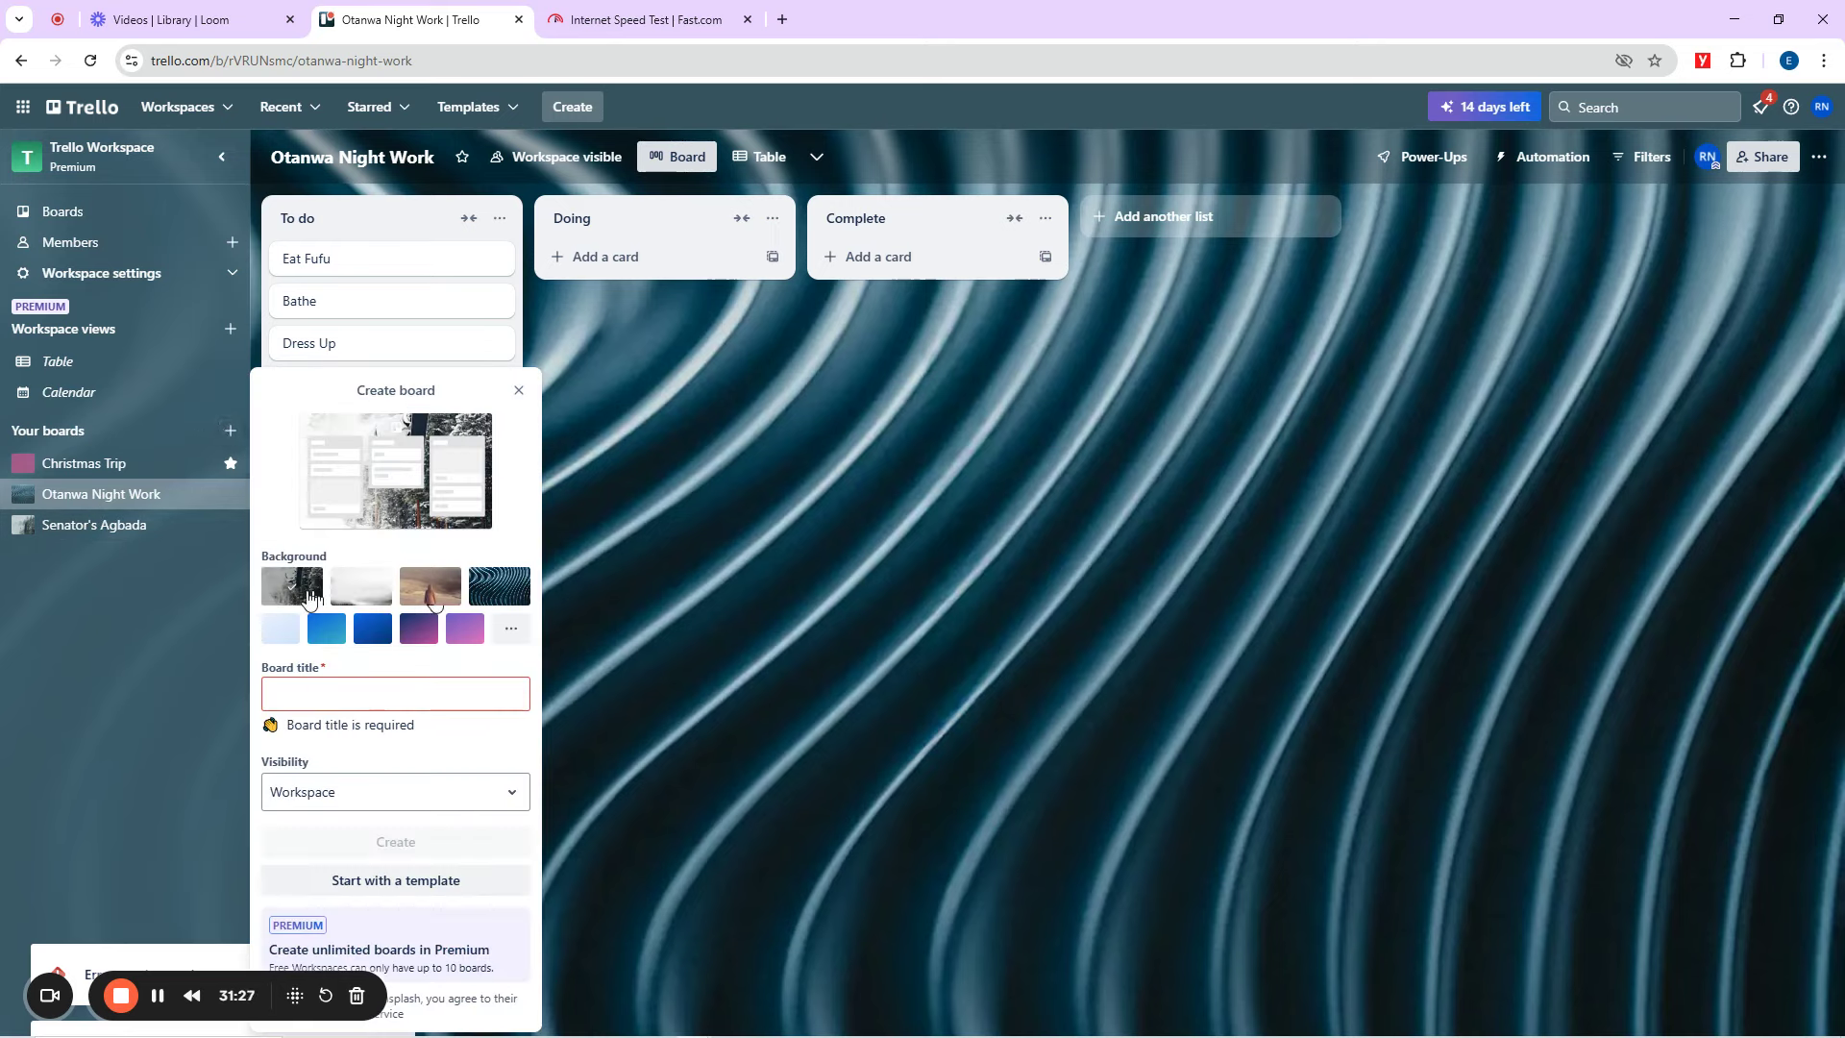
click(421, 633)
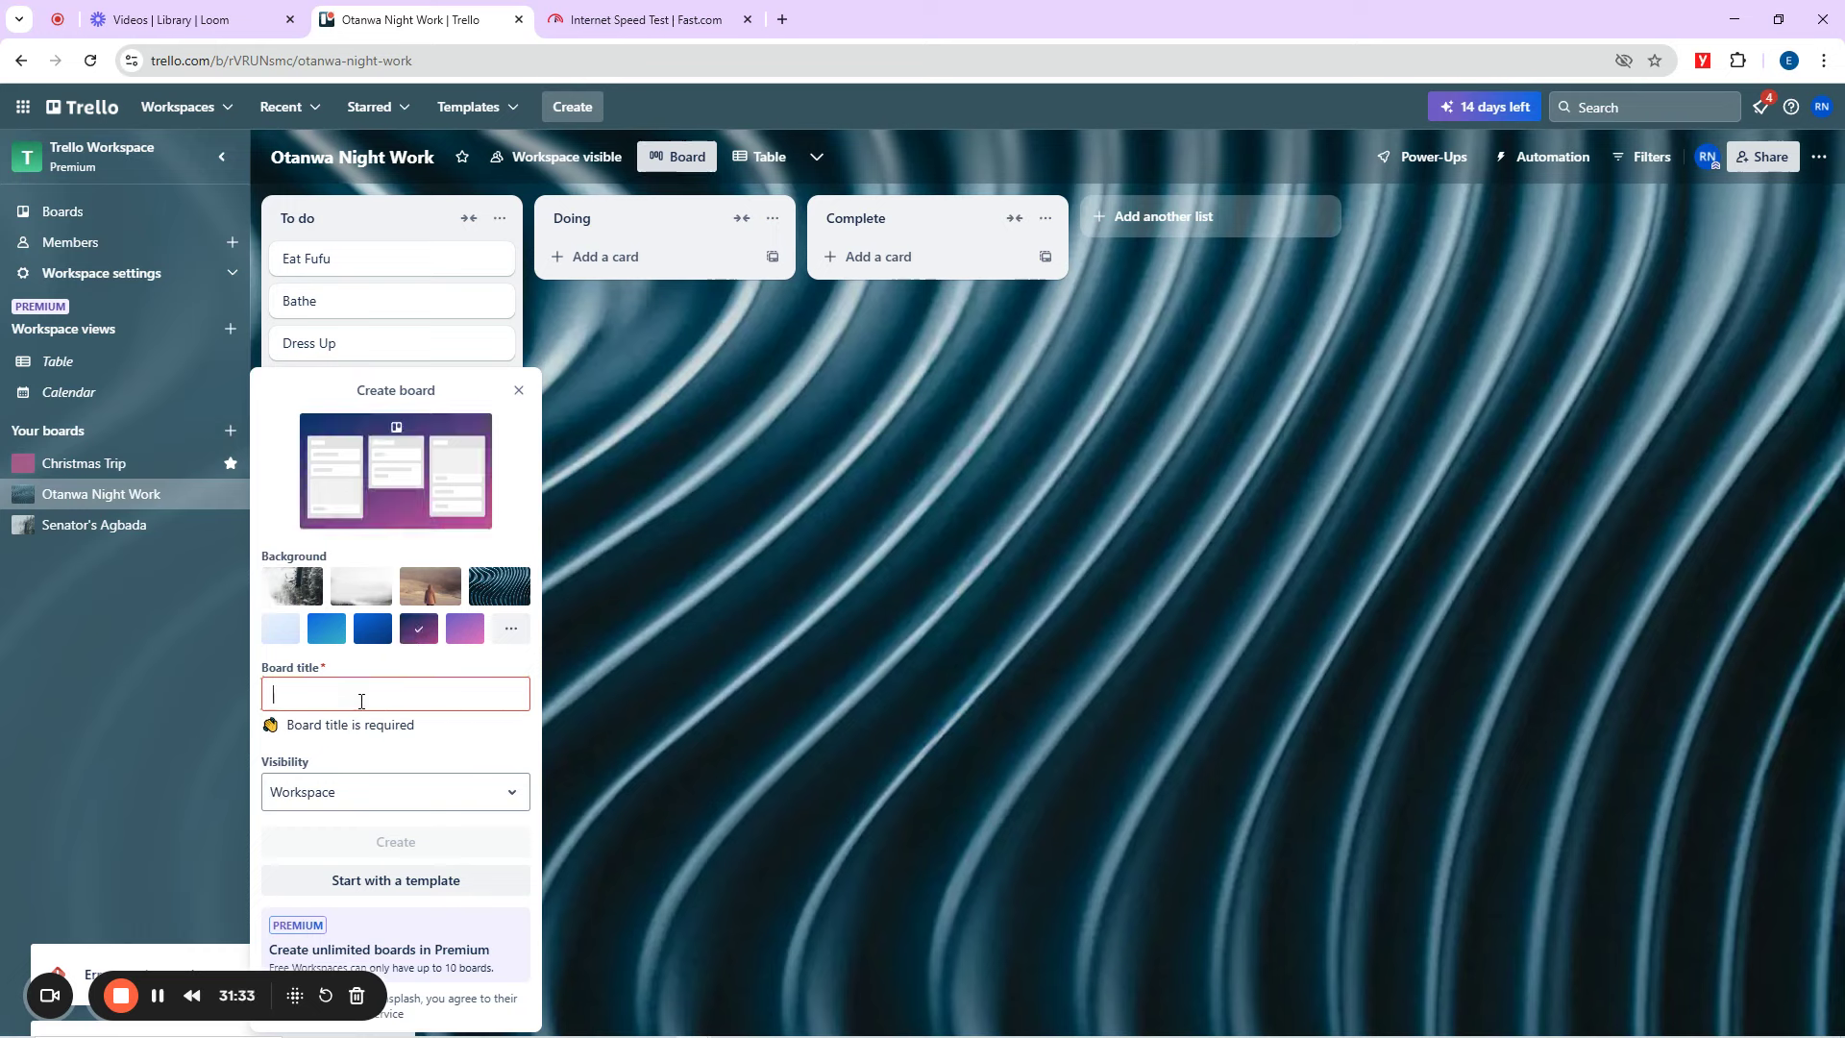
text(O)
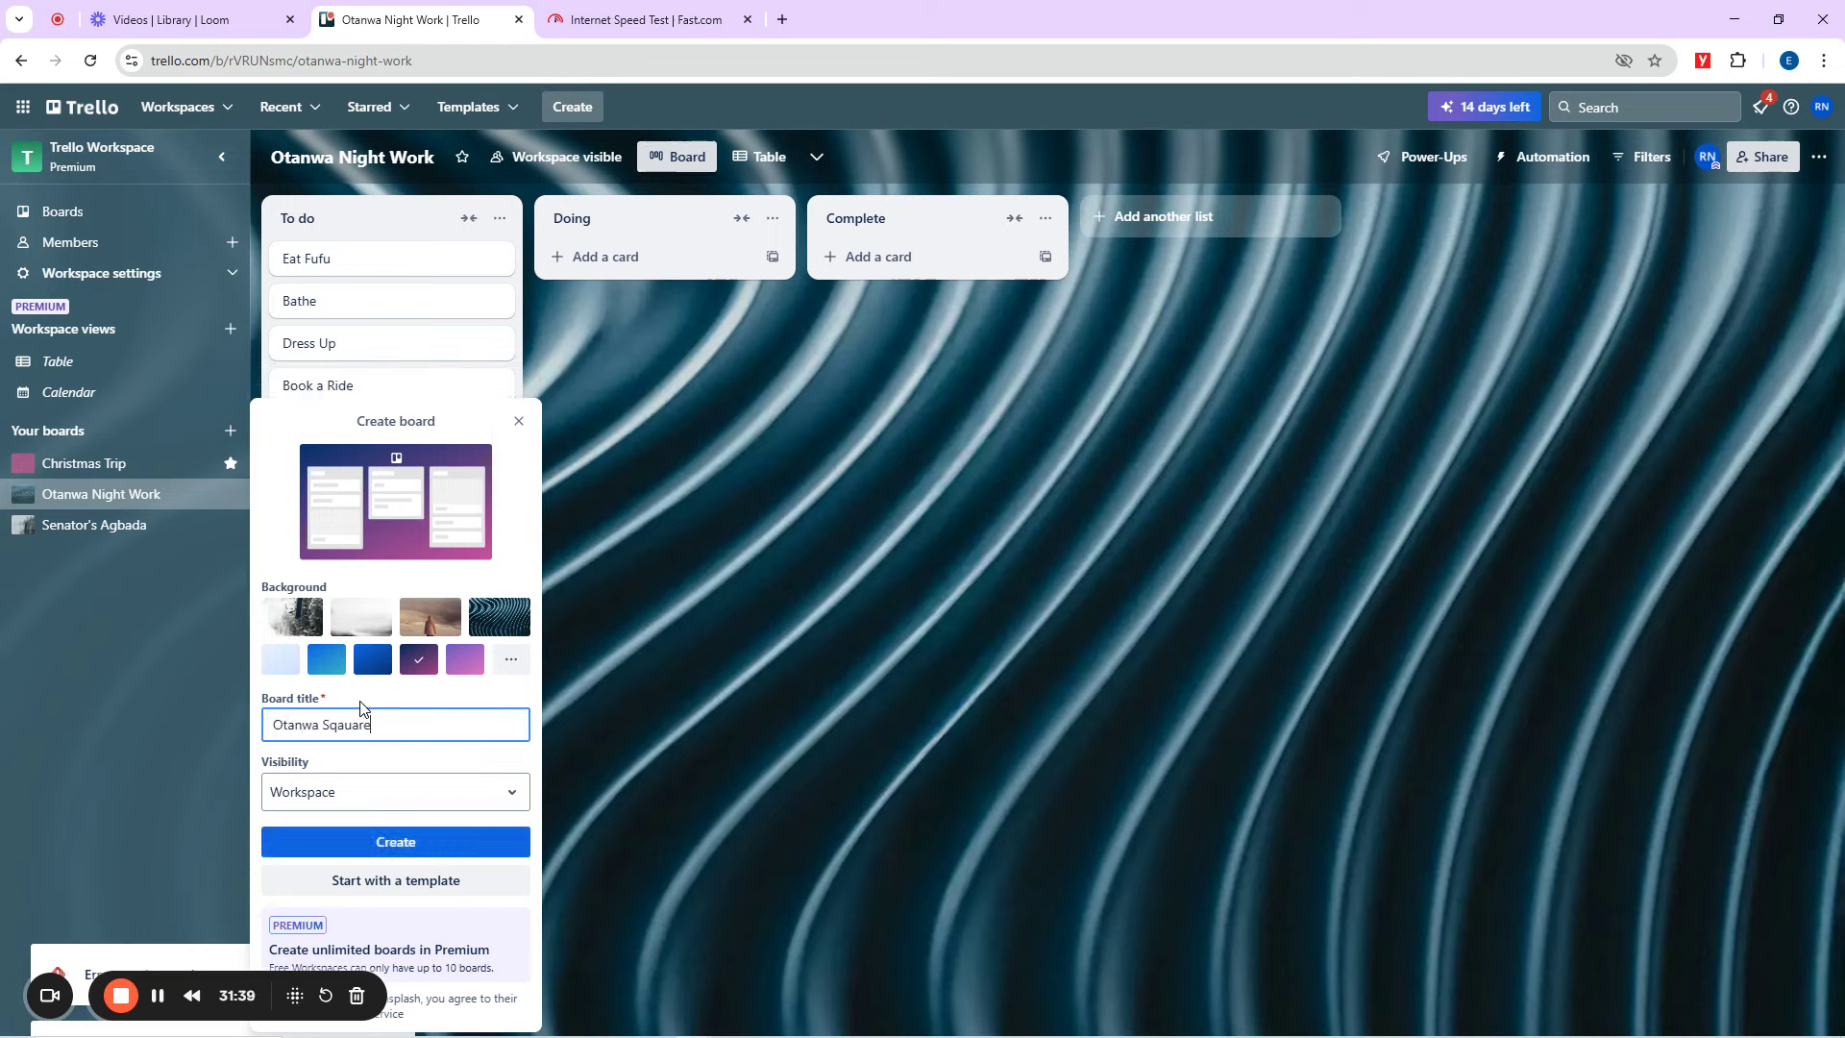
text(tanwa City Cent)
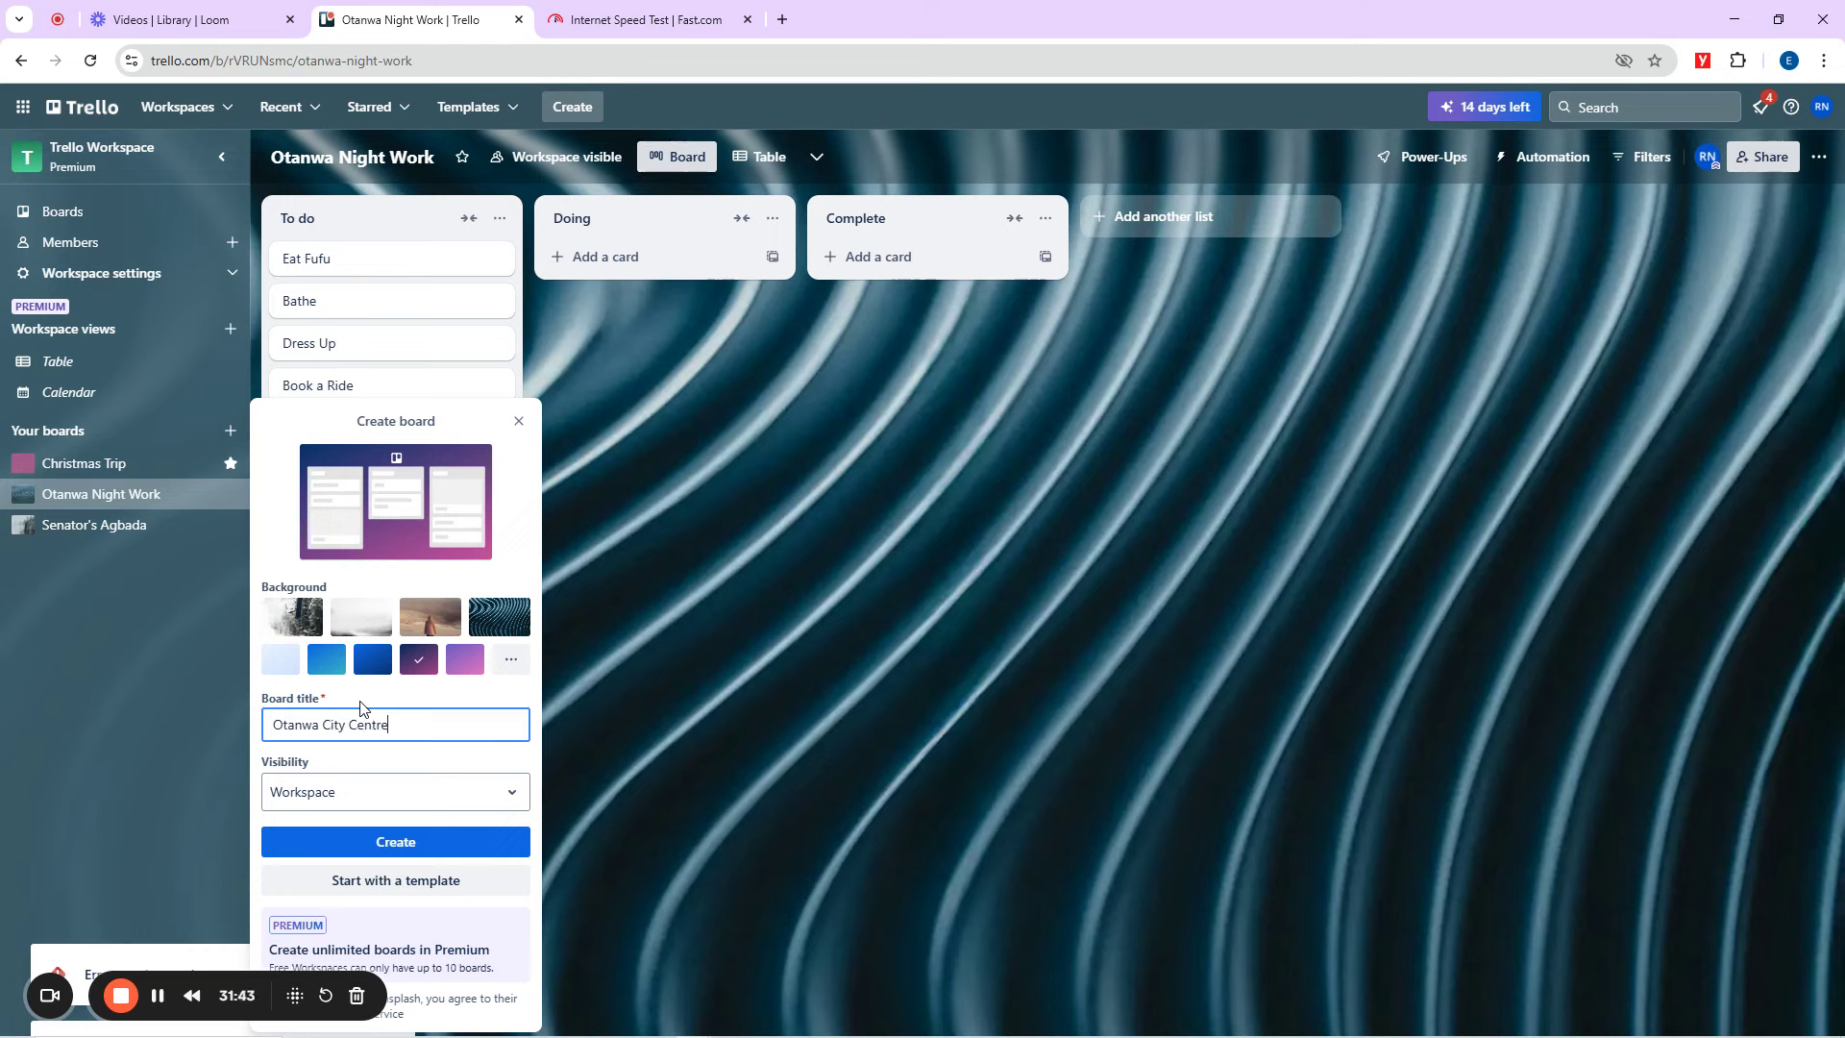
click(408, 882)
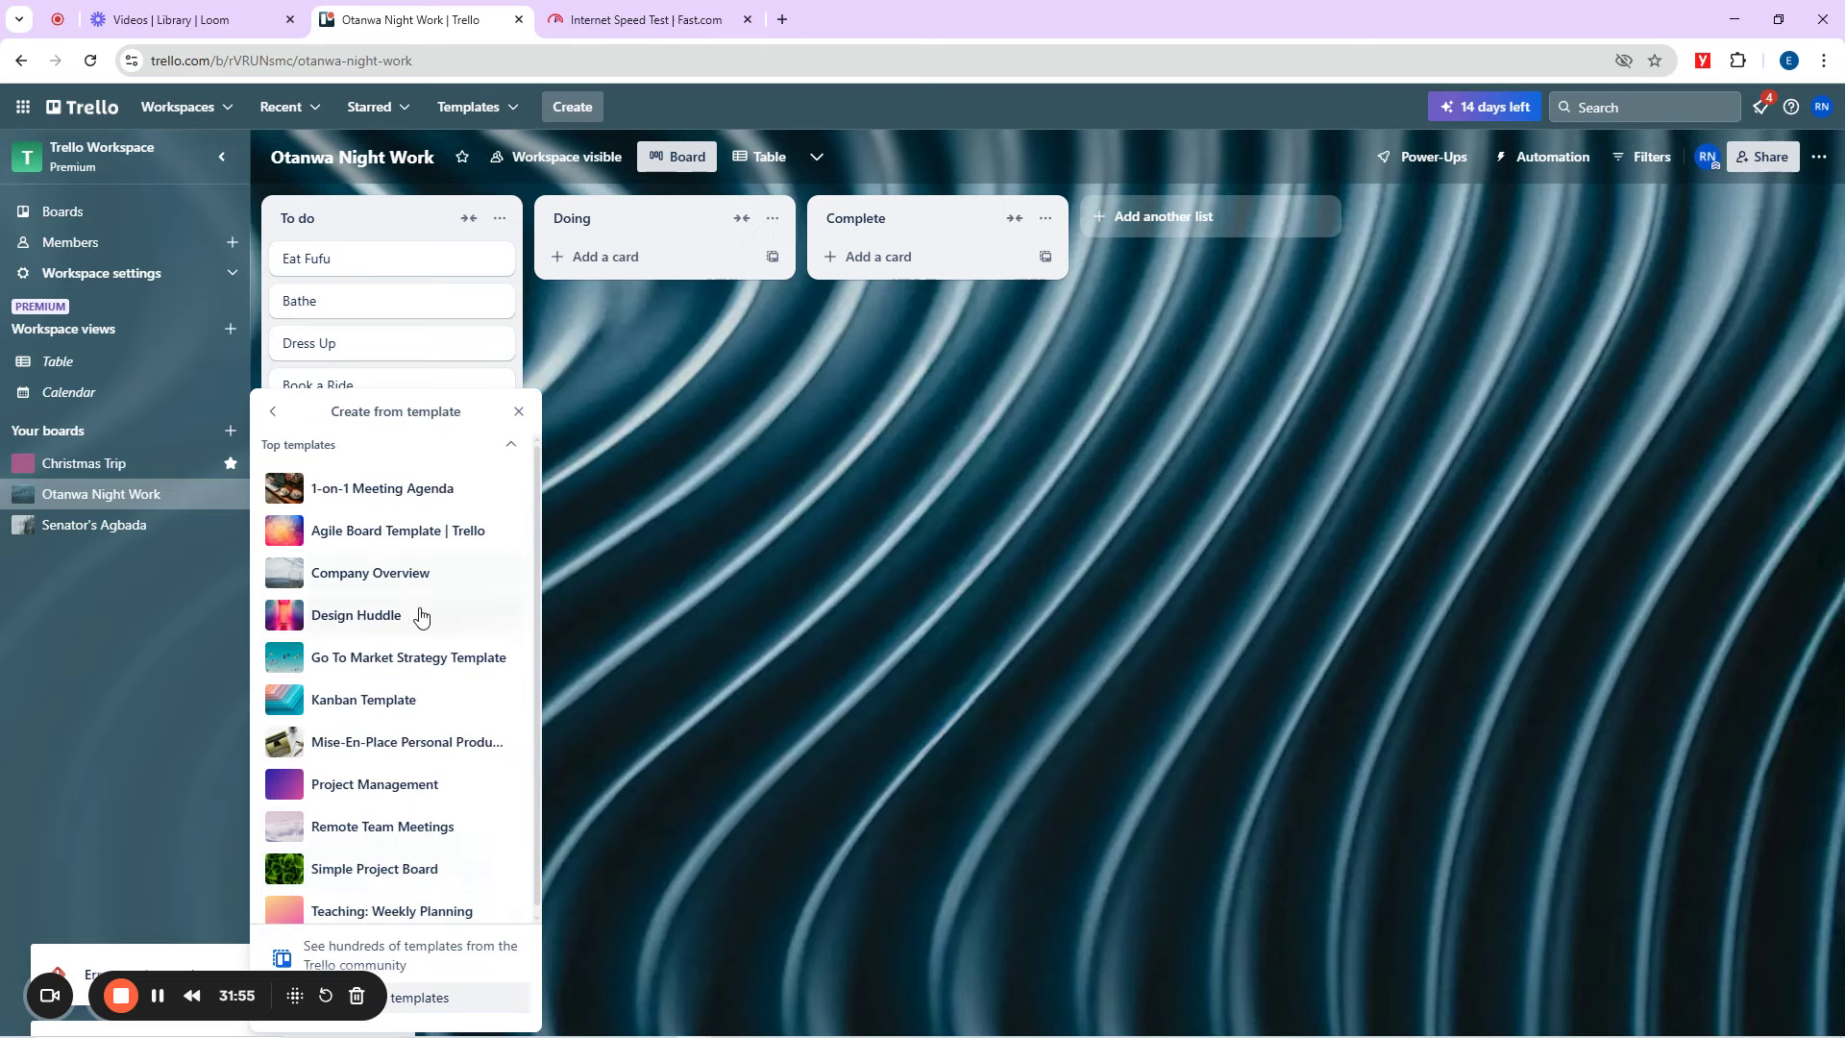
scroll(425, 621, down, 1)
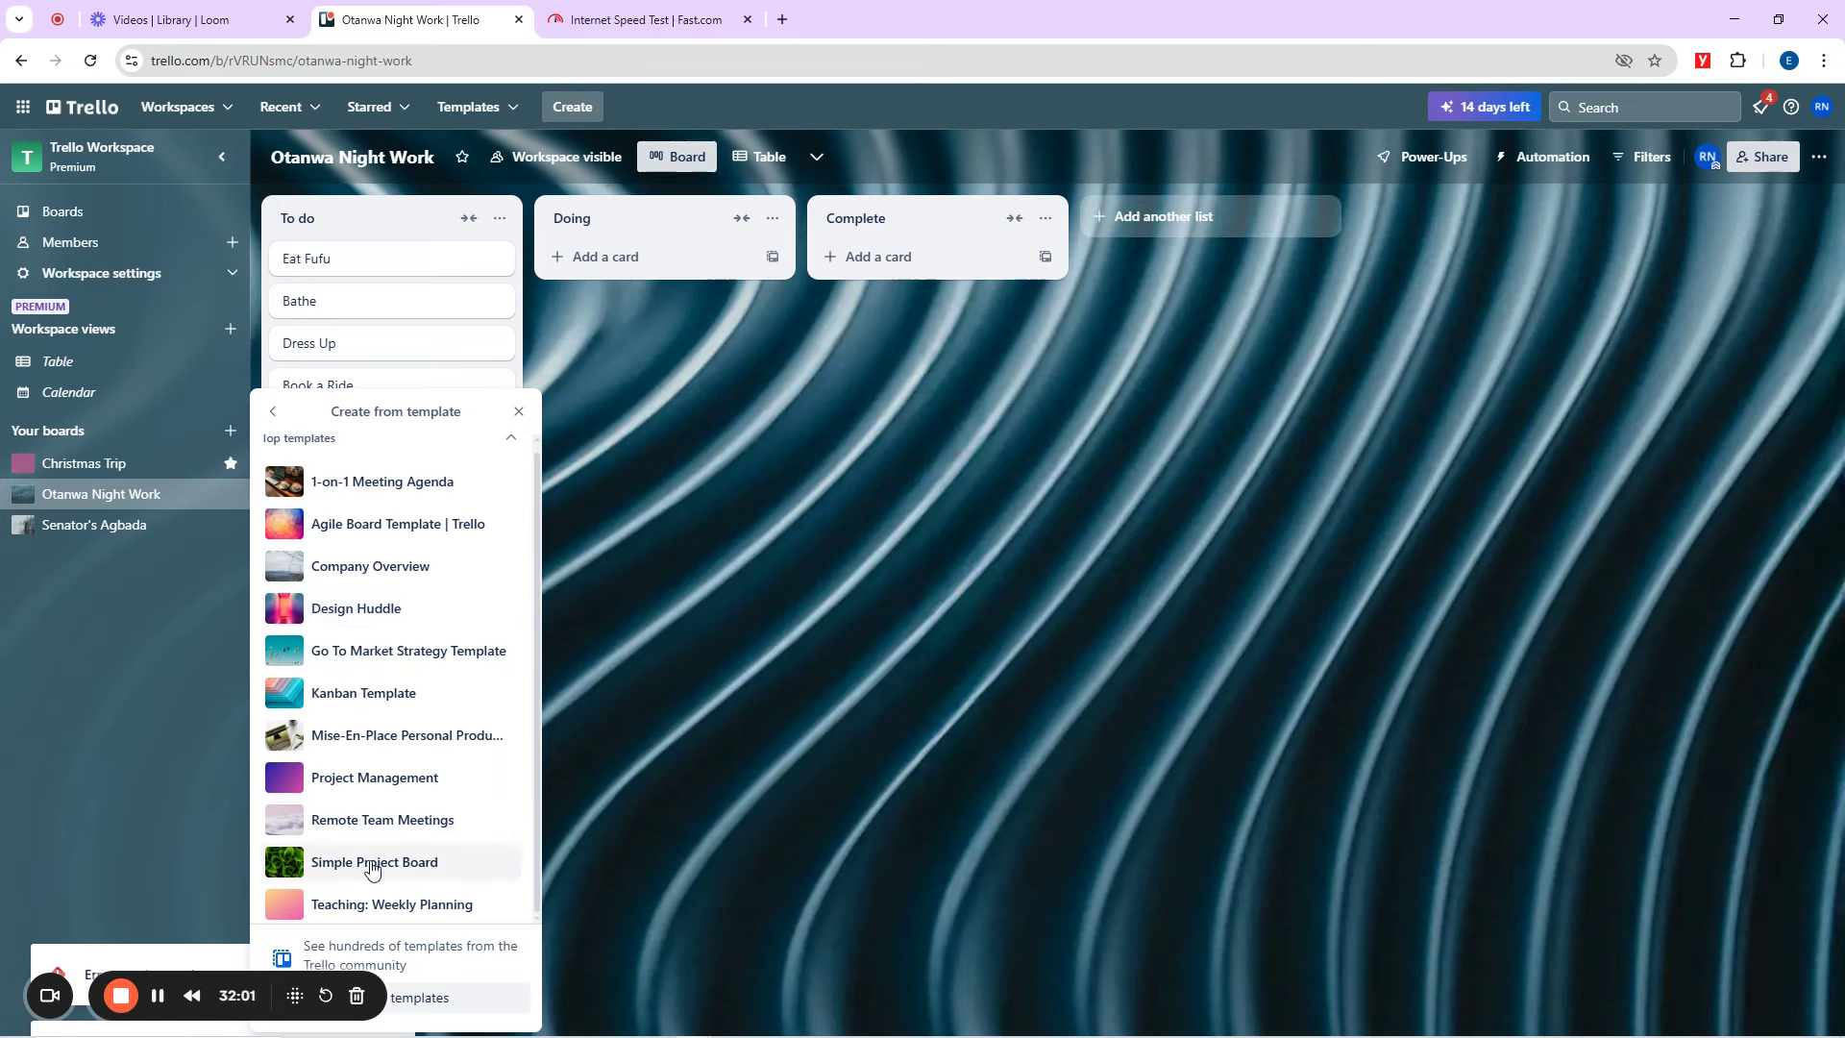
scroll(480, 480, up, 1)
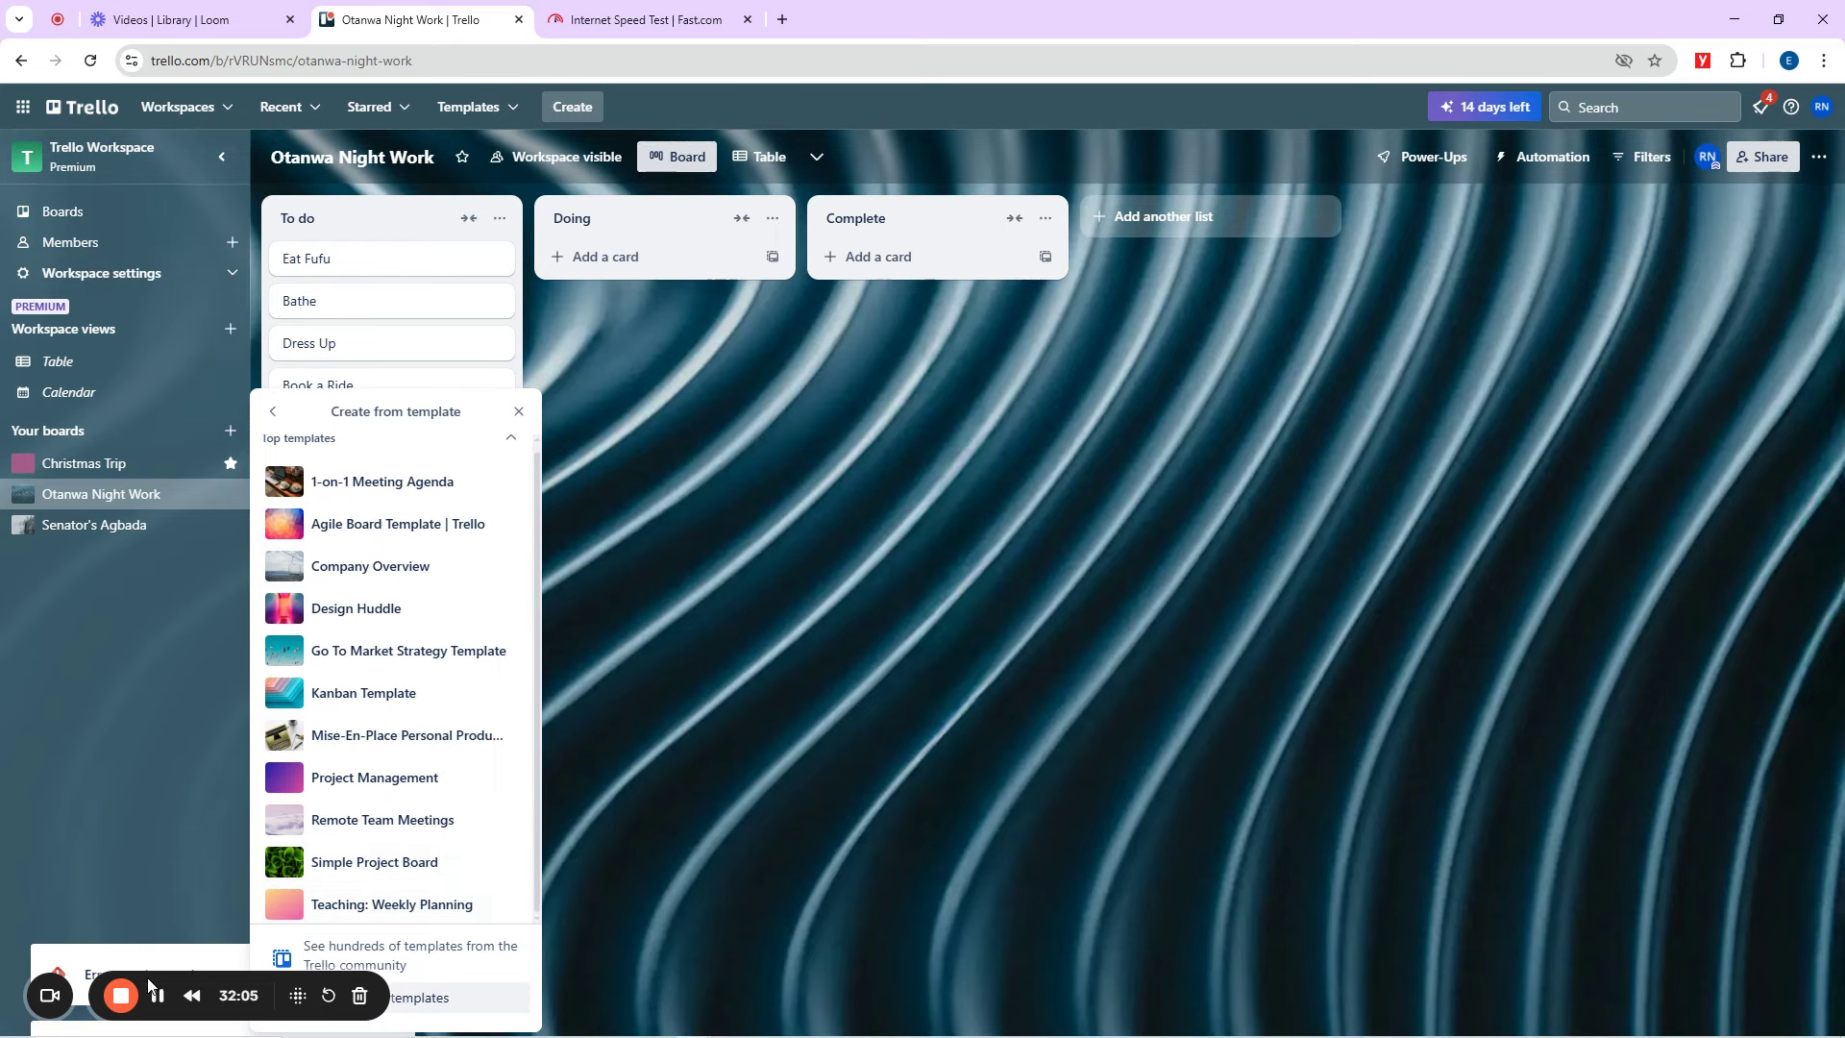
drag(168, 980, 632, 960)
click(568, 961)
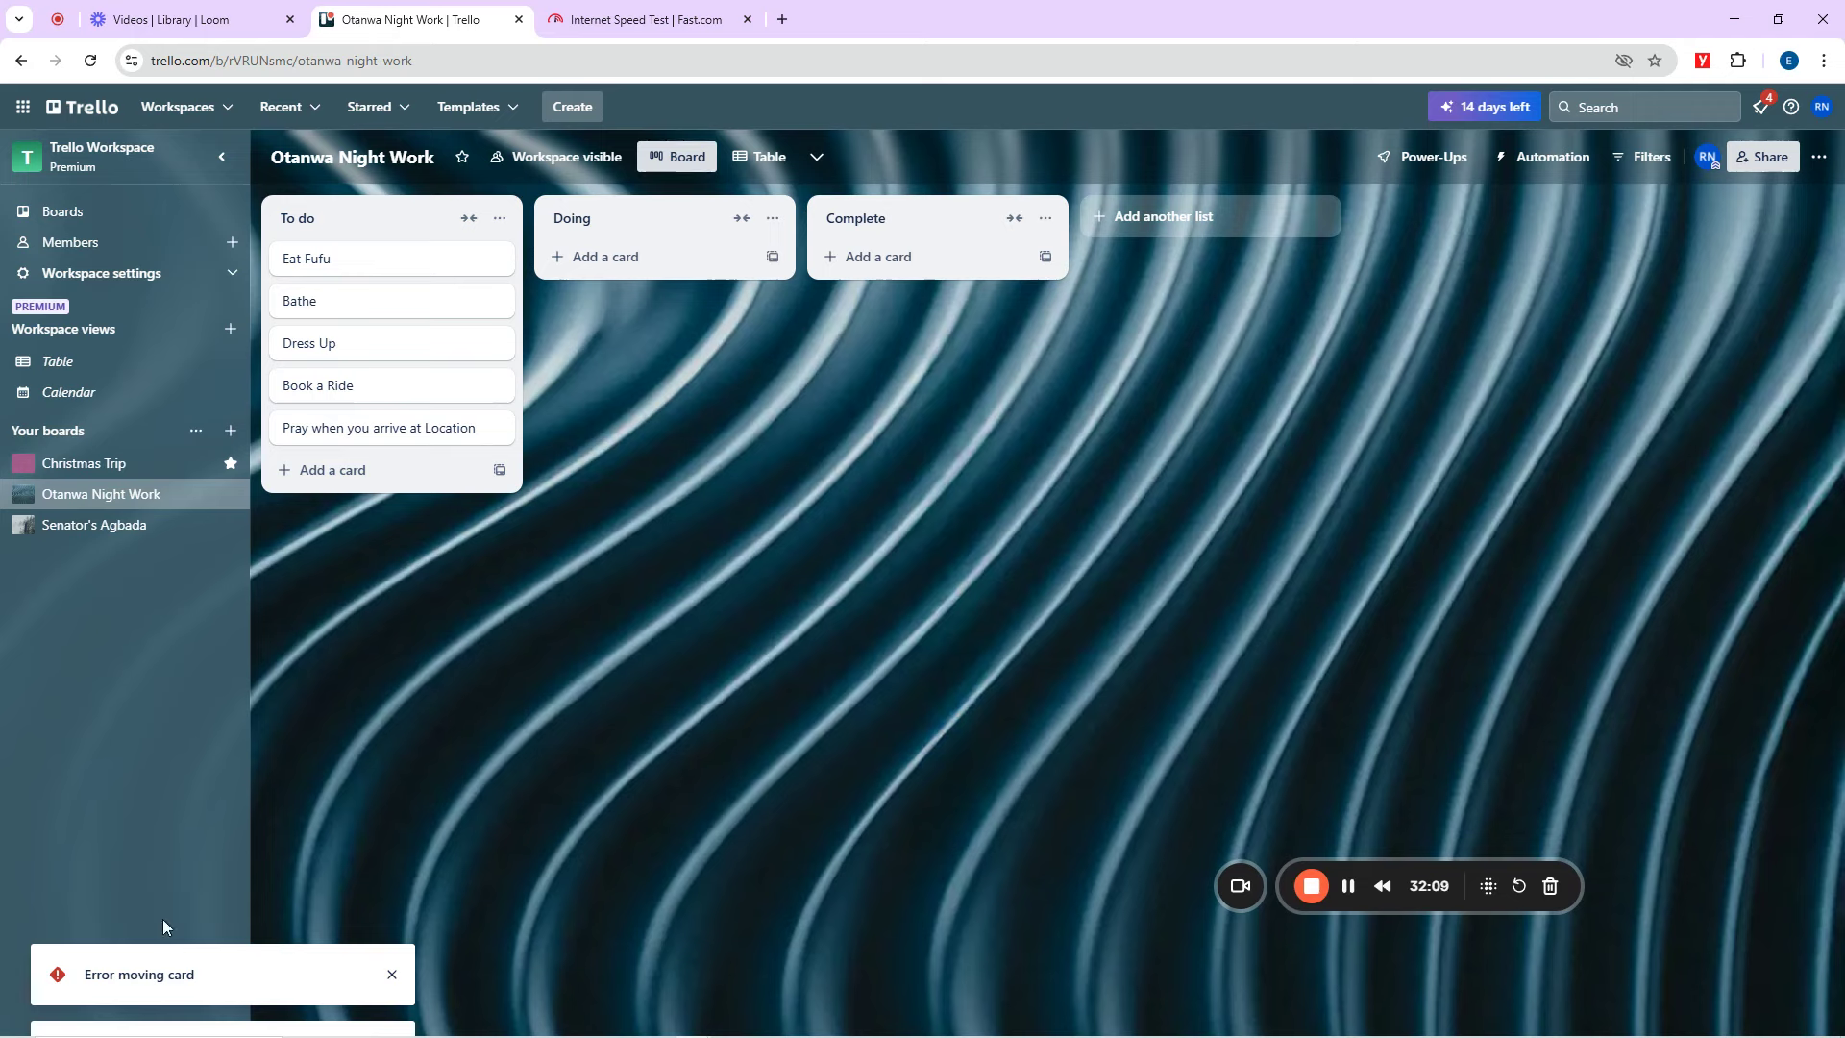
Start a new board titled Otanwa City Centre, but create it from the Simple Project Board template with the template's title and cards.
click(231, 434)
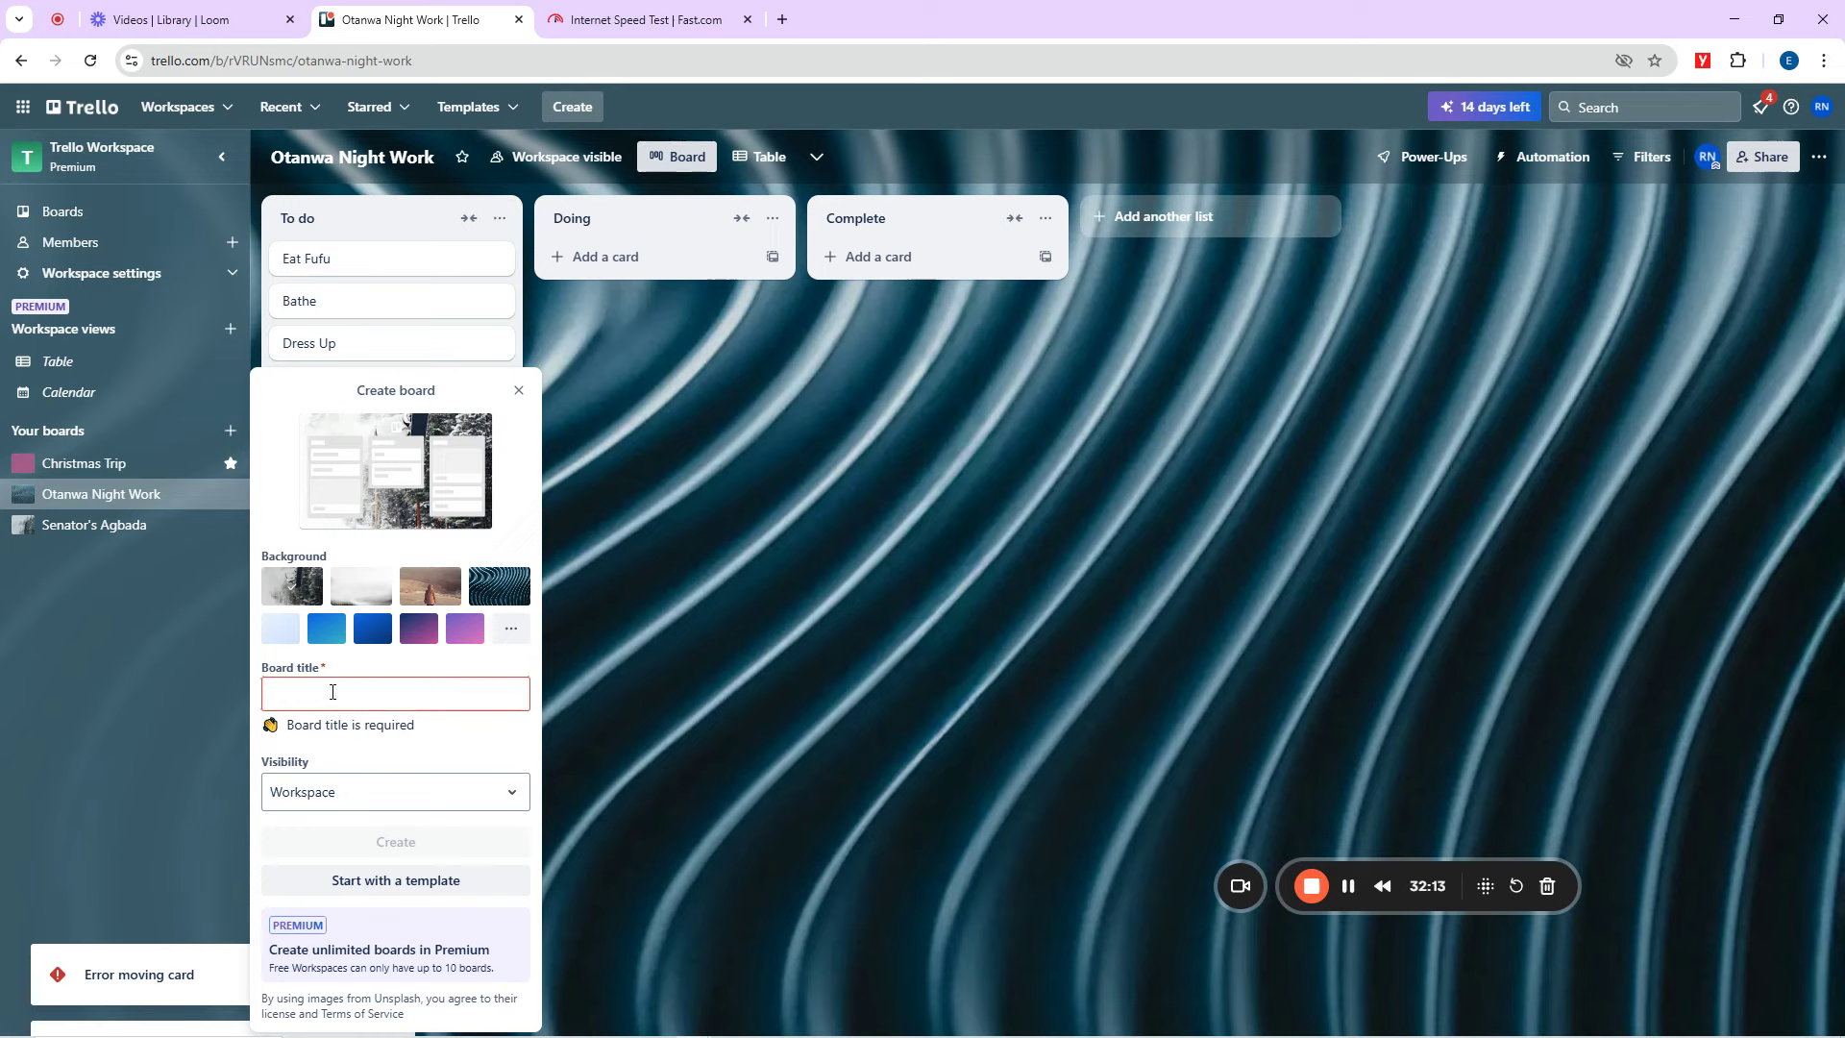
text(Otanwa City Centre)
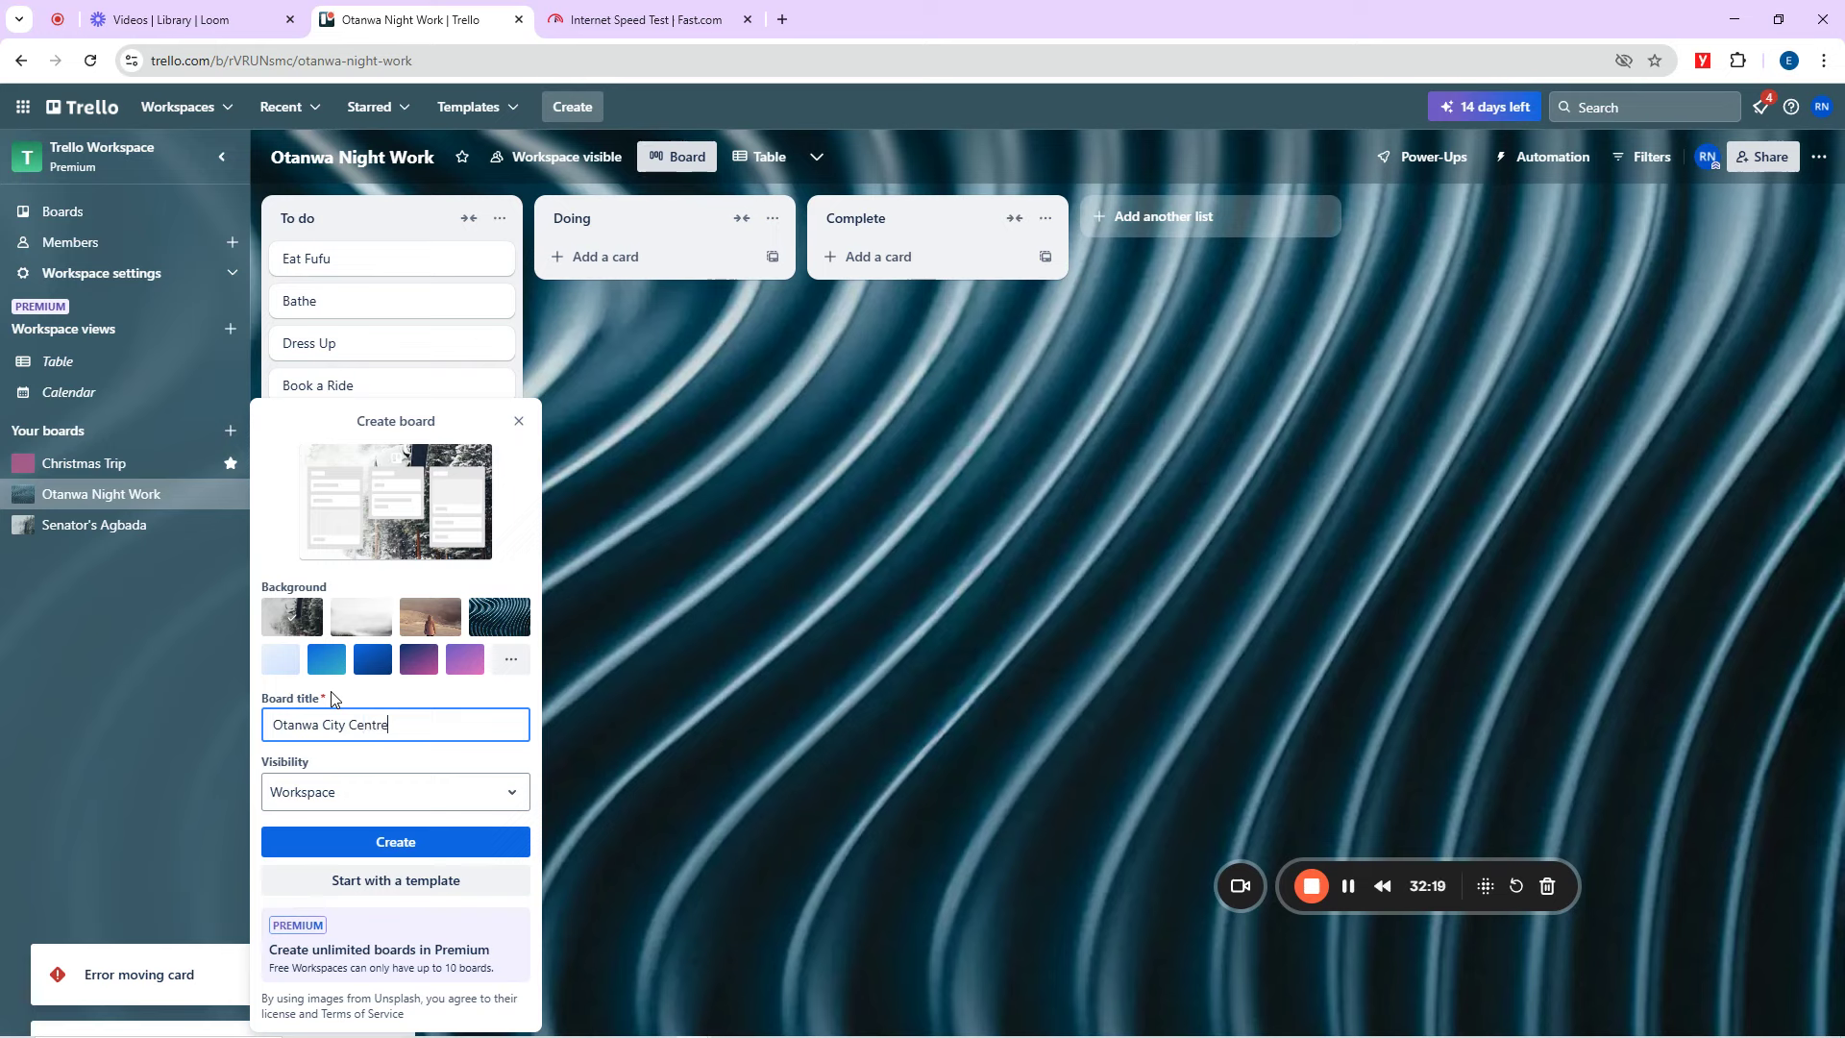
click(389, 879)
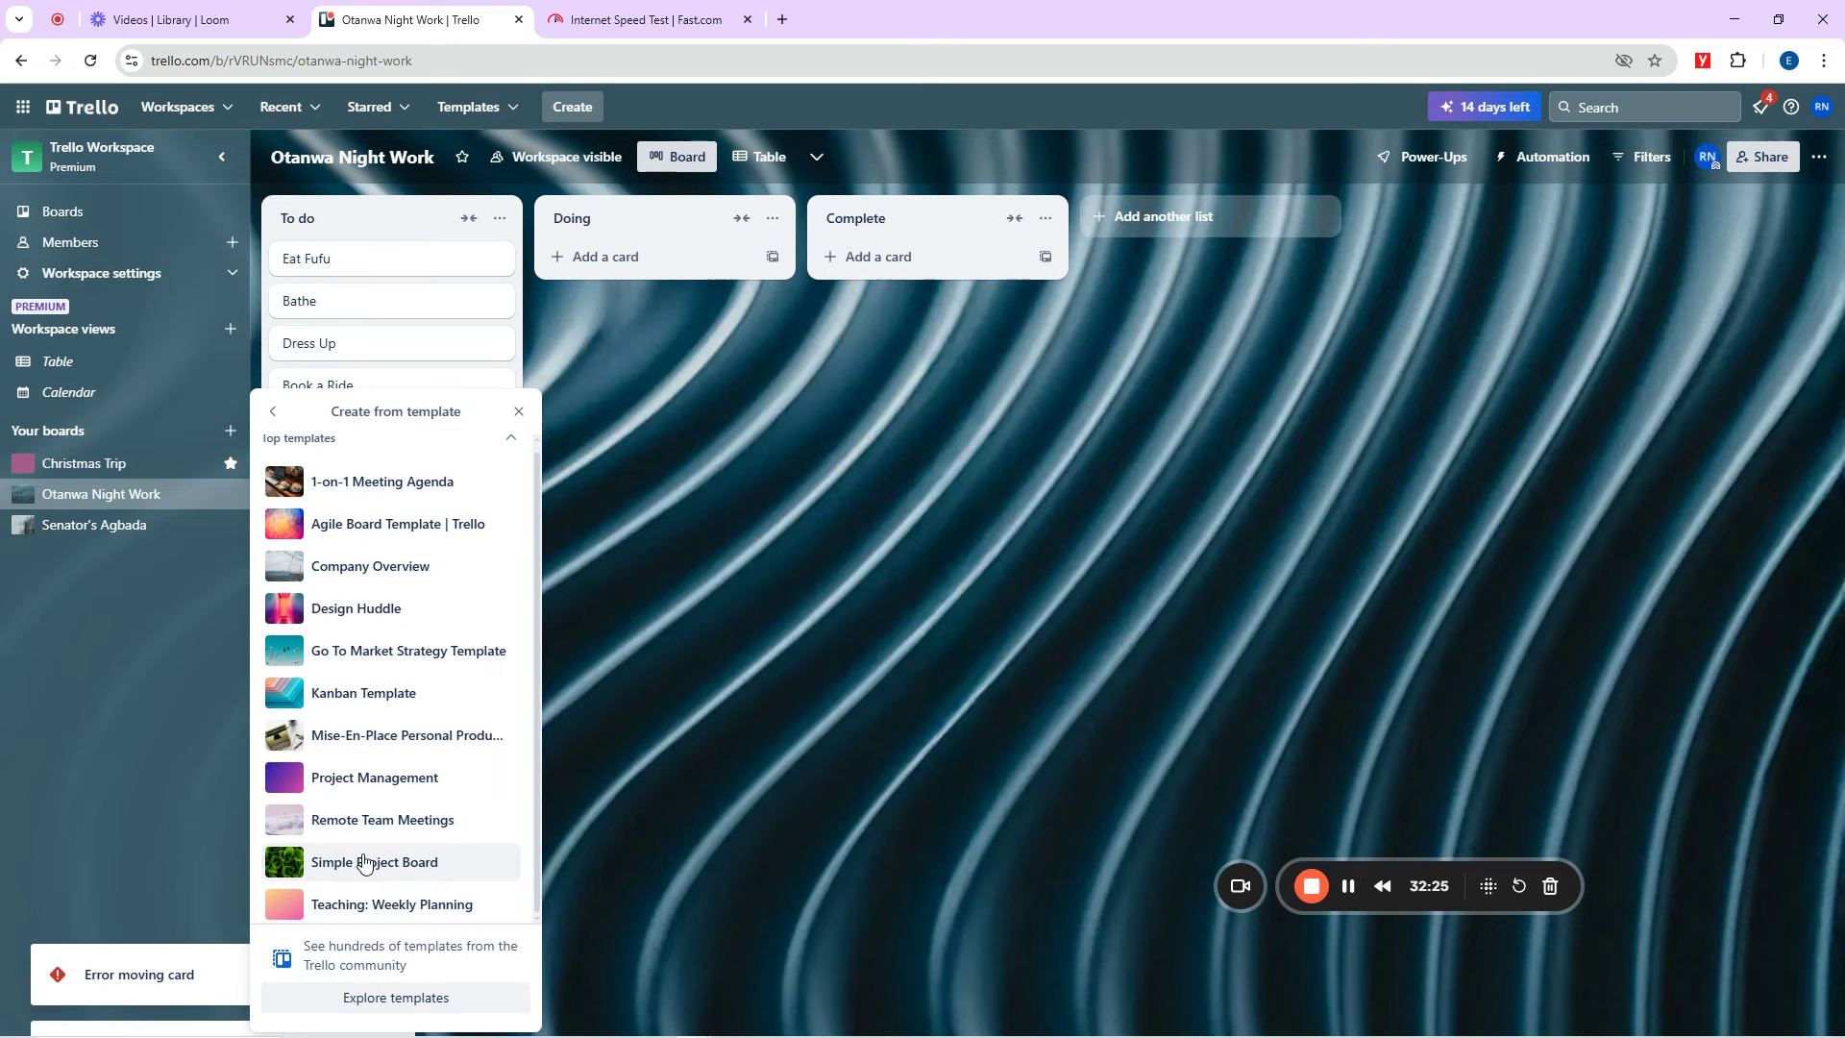
click(365, 861)
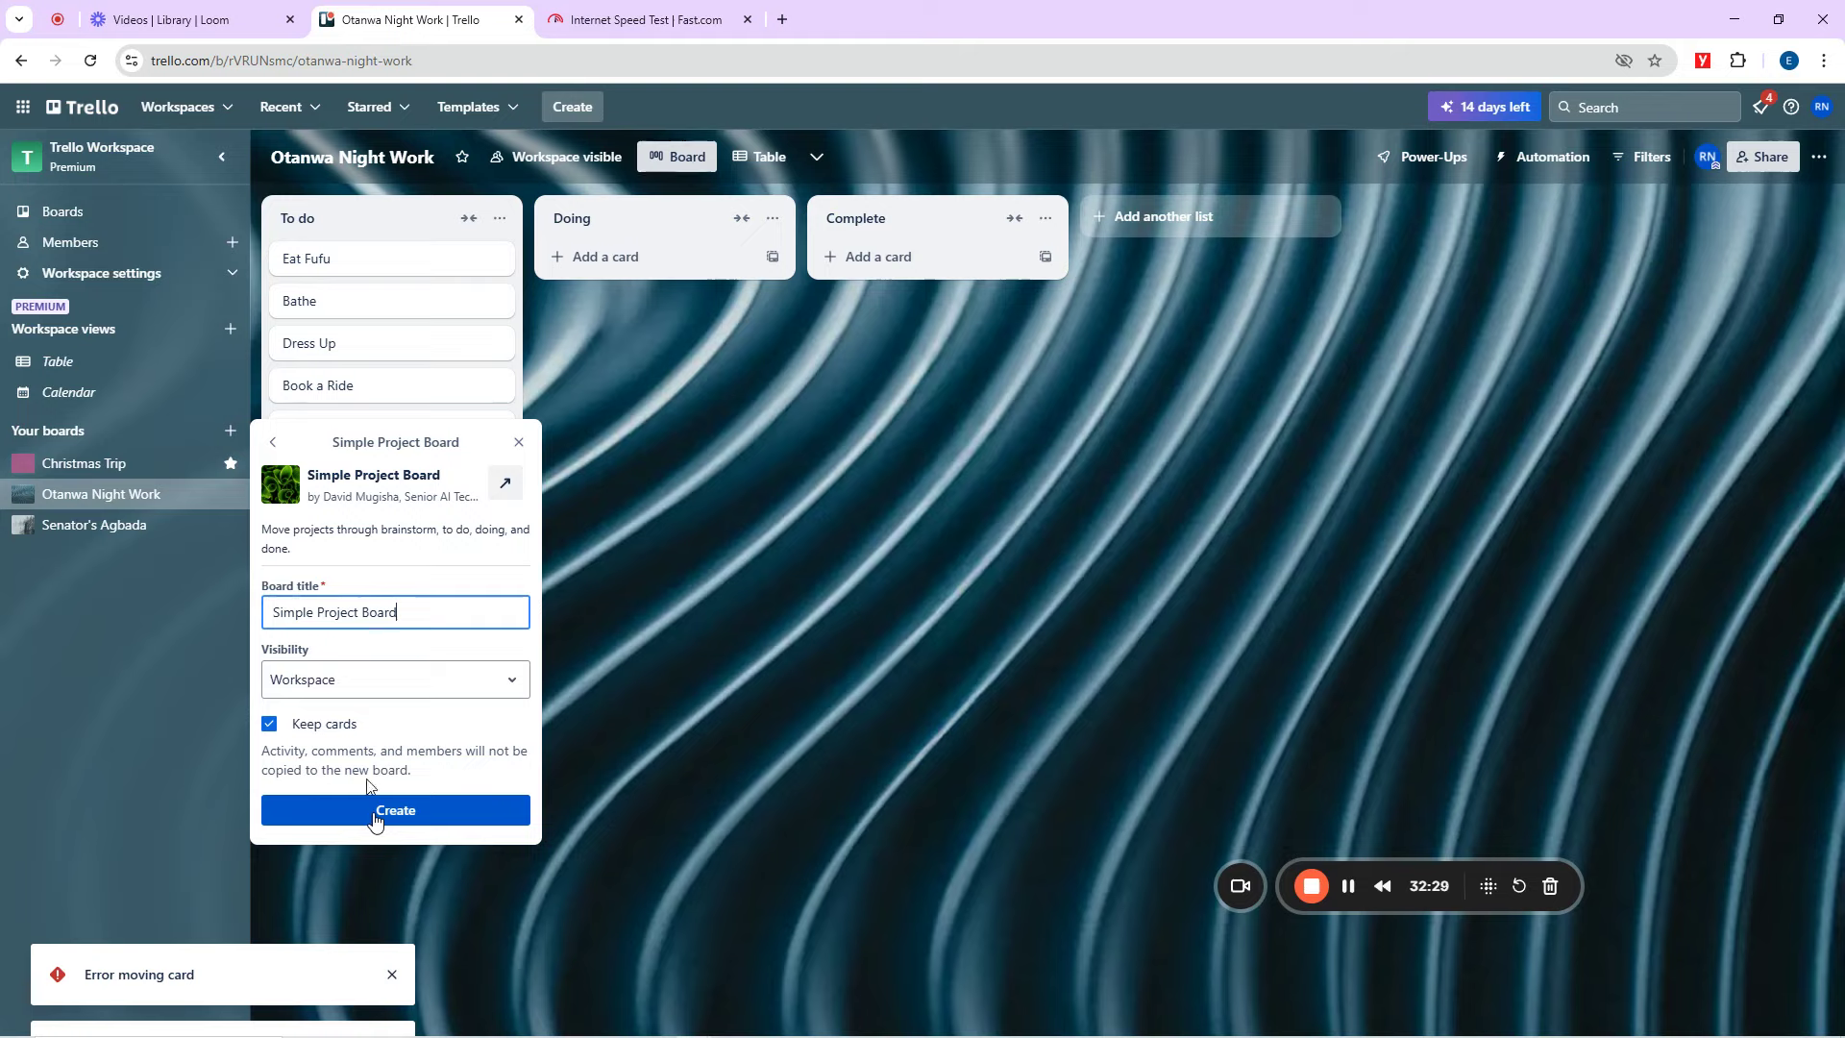
click(375, 817)
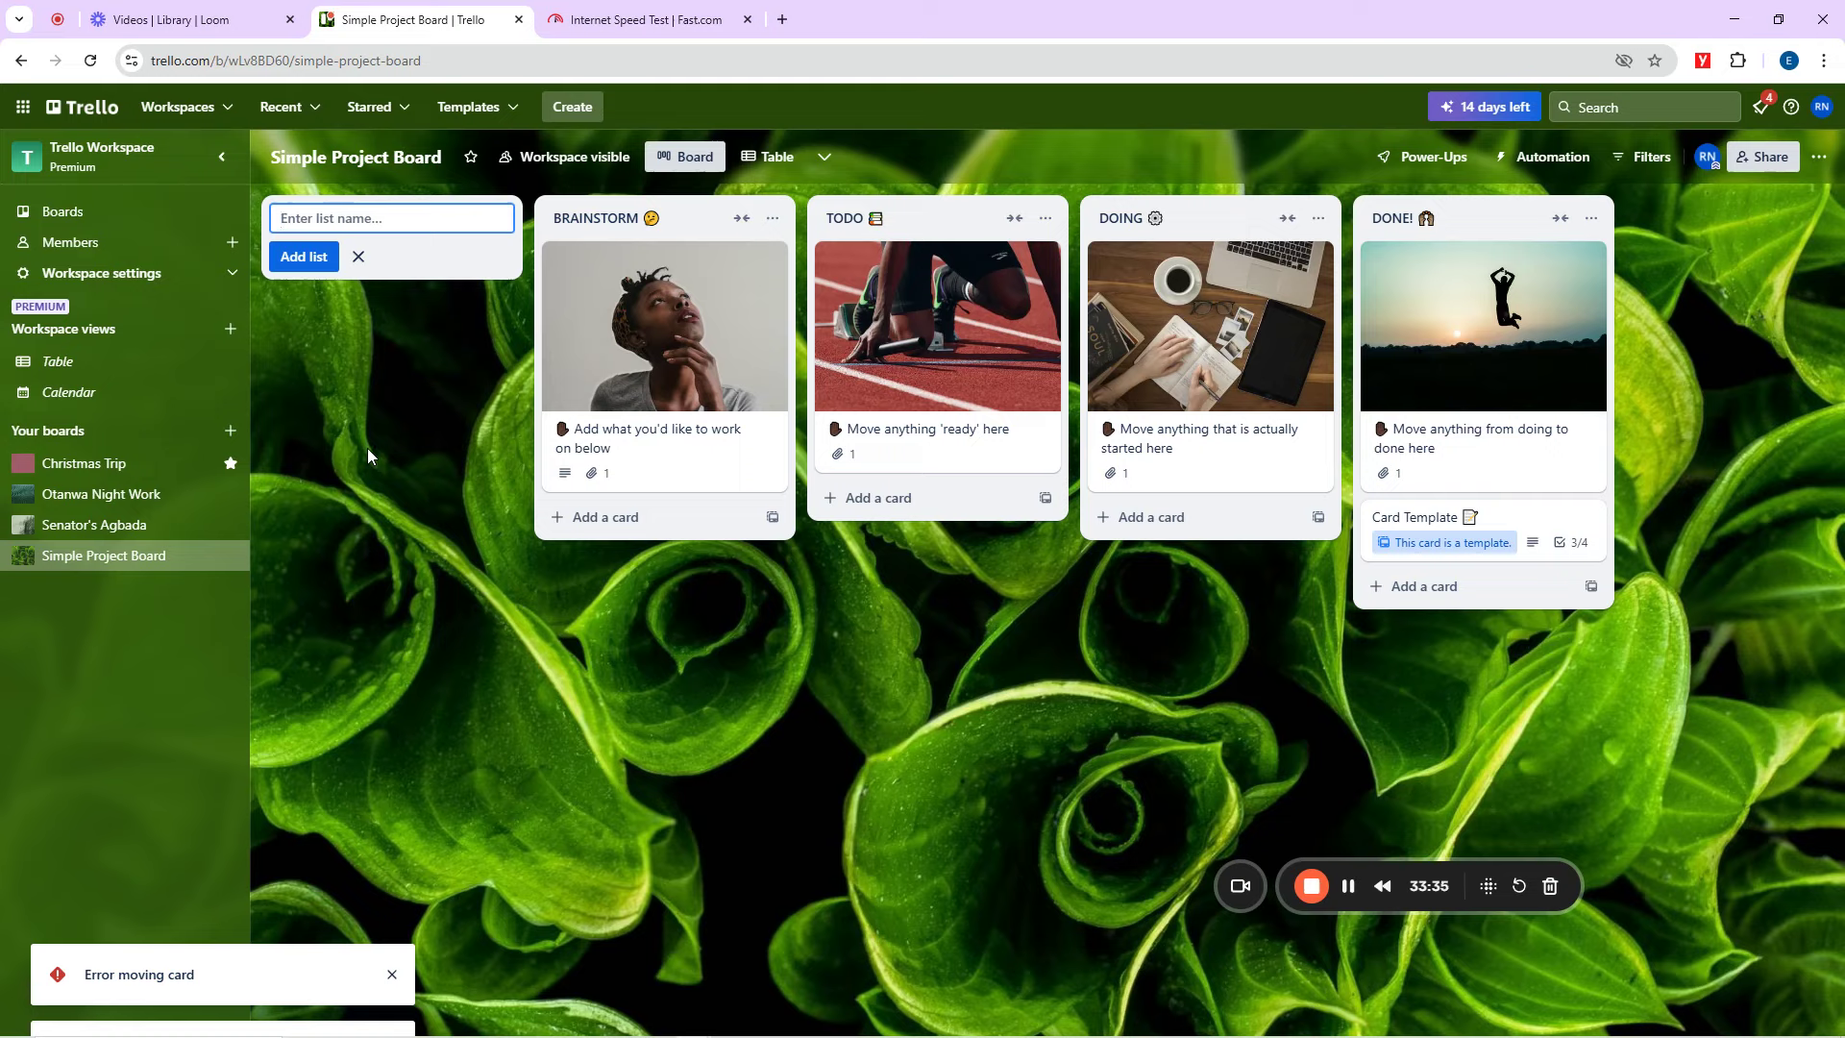
Review the Christmas Trip, Otanwa Night Work and Senator's Agbada boards, finishing on Christmas Trip.
click(80, 469)
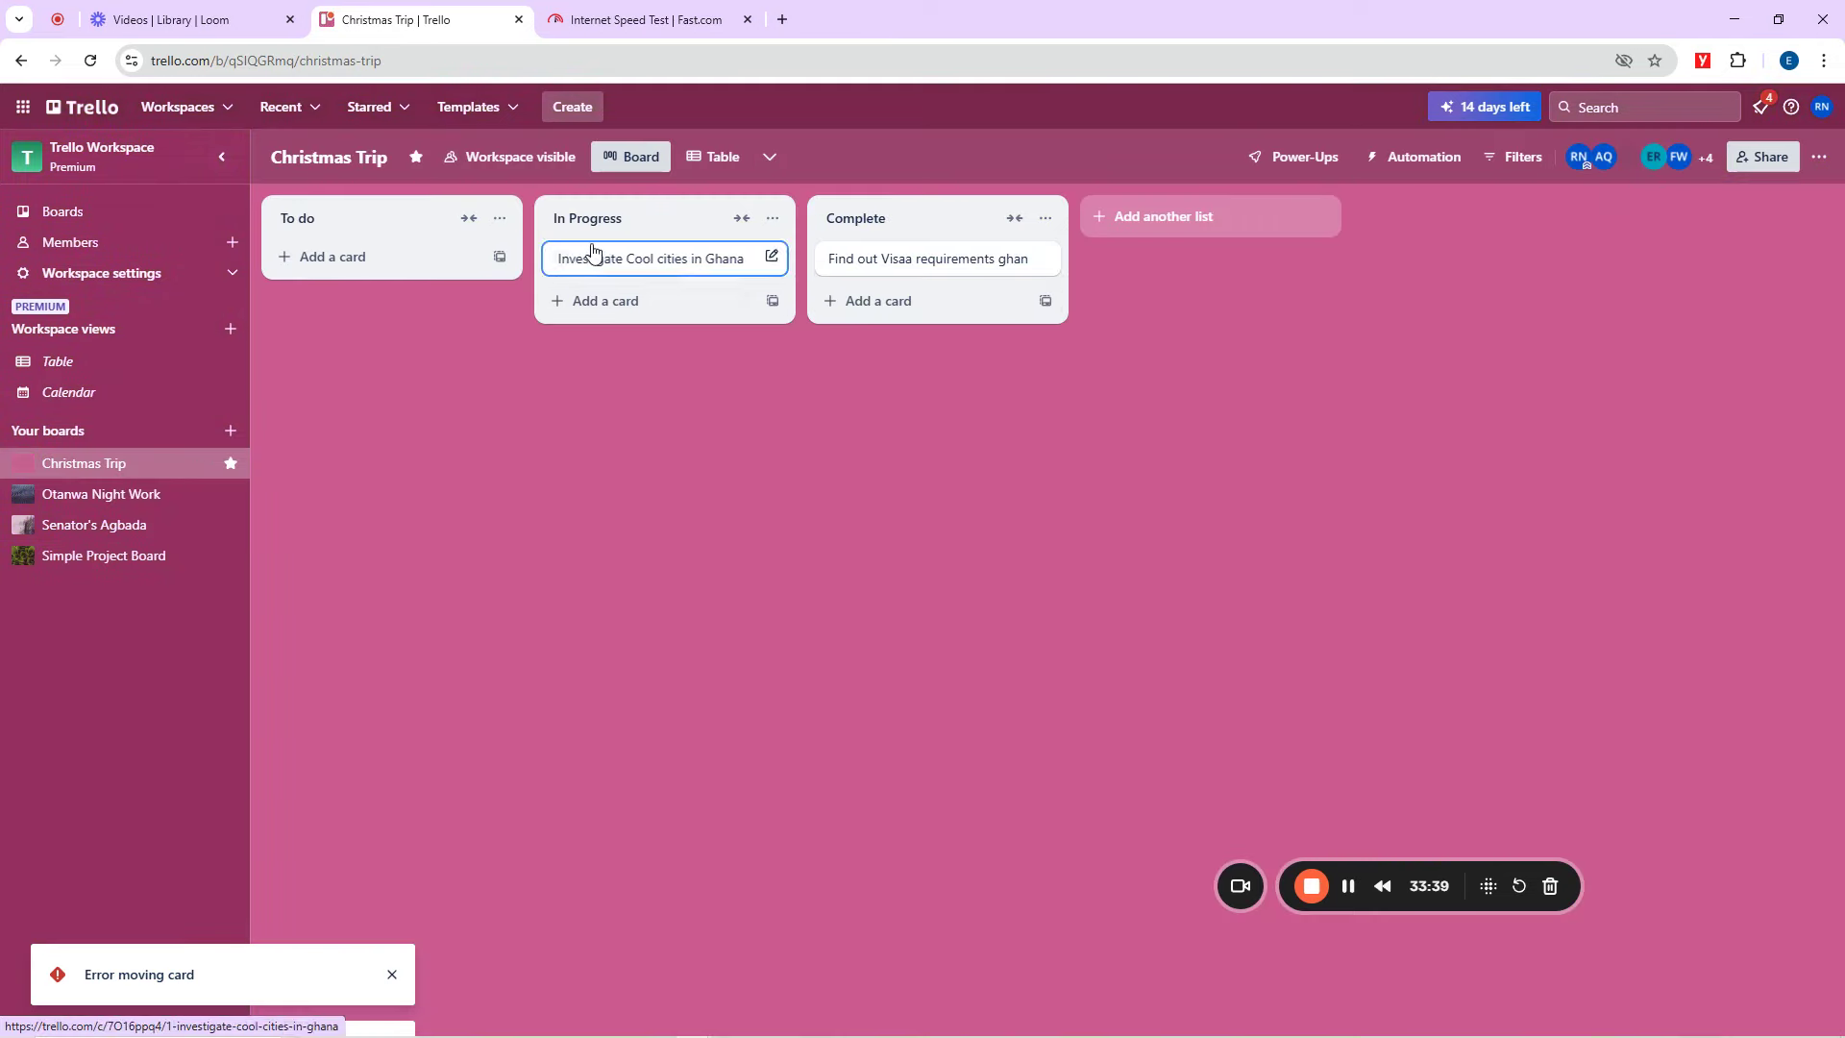
click(110, 502)
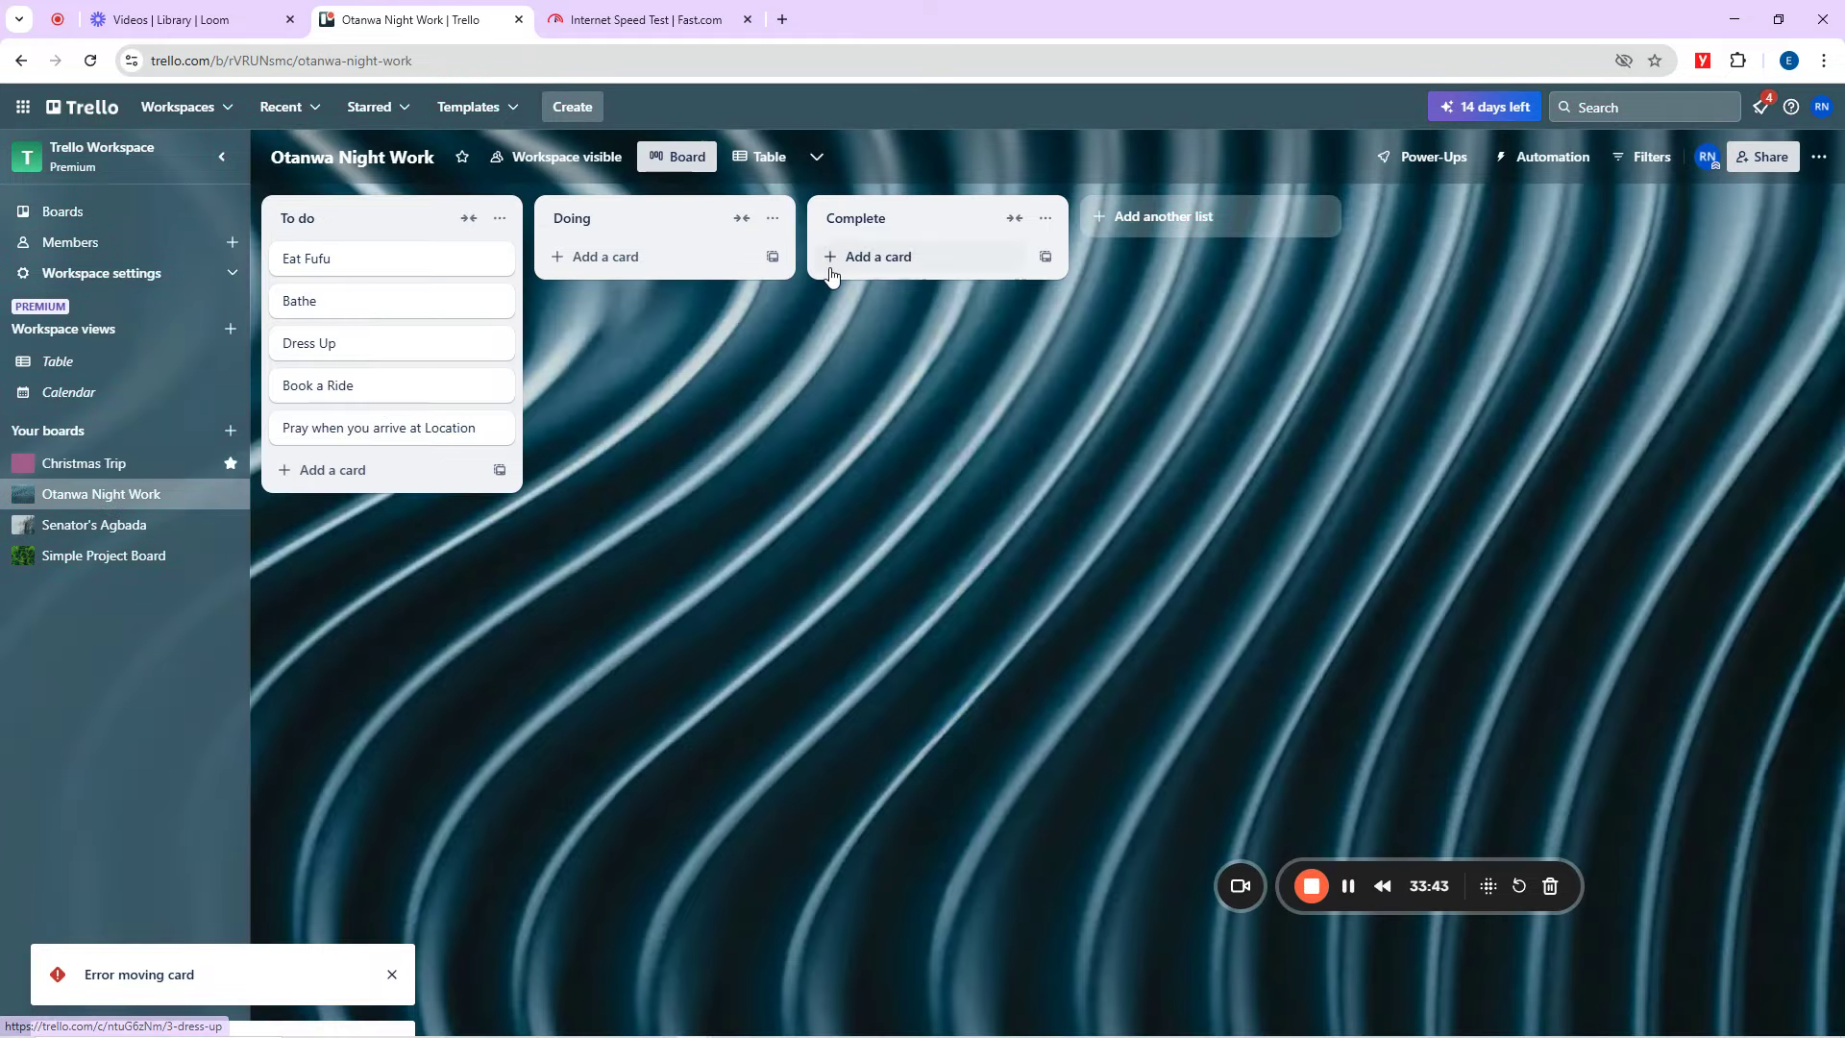
click(86, 527)
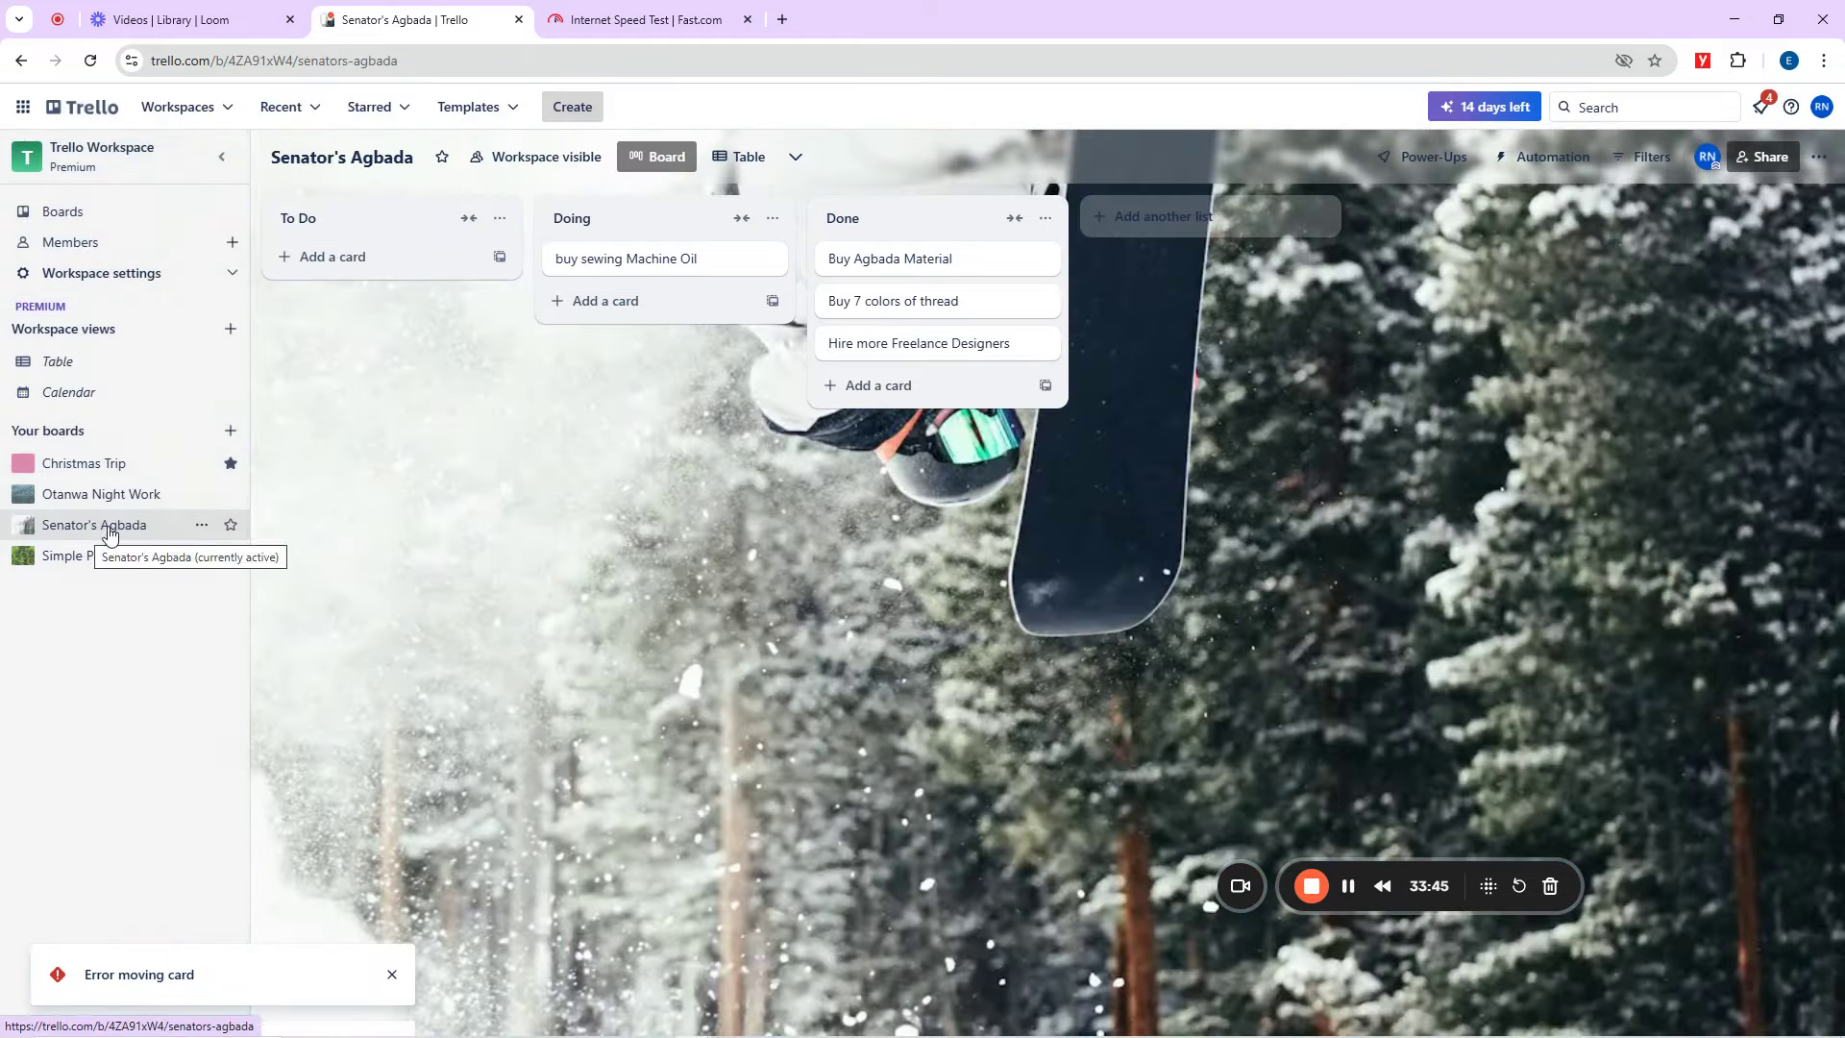
click(75, 473)
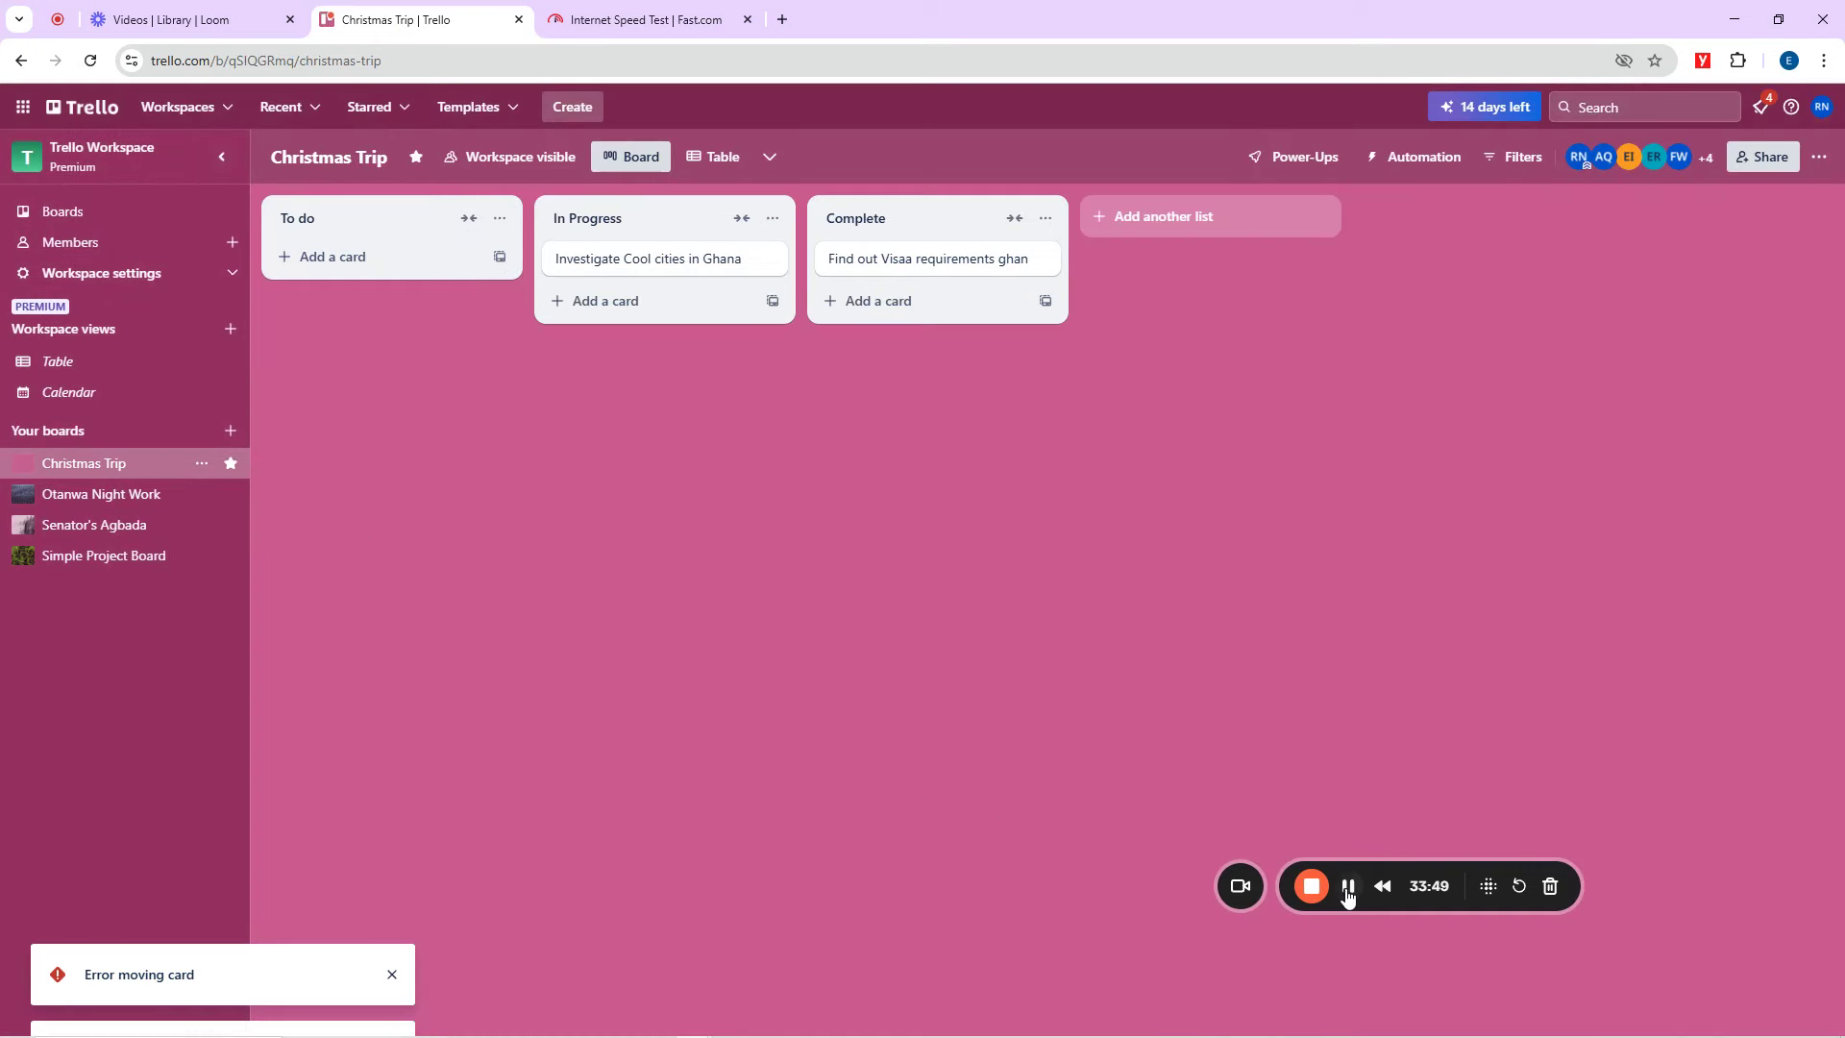
Copy the Travel Logistics heading from the ChatGPT checklist and add it as a card in the Christmas Trip board's To do list.
click(660, 16)
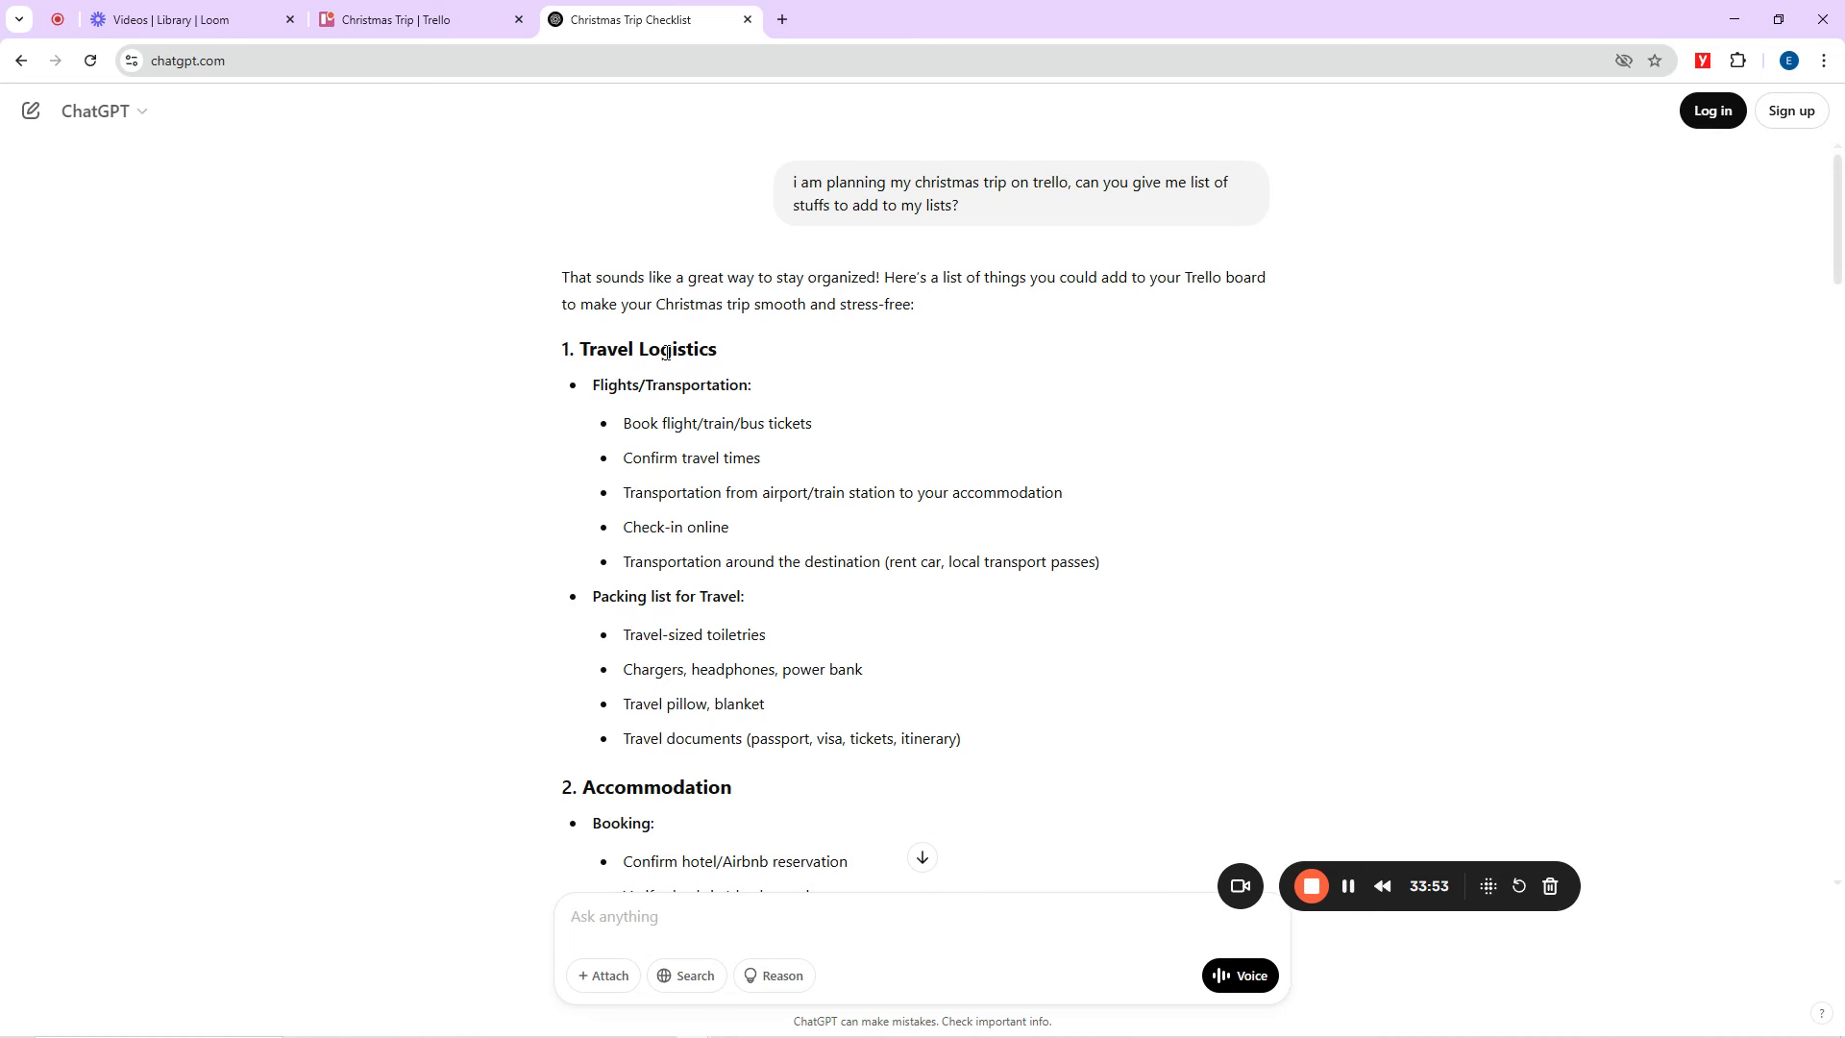
drag(599, 348, 816, 614)
click(452, 17)
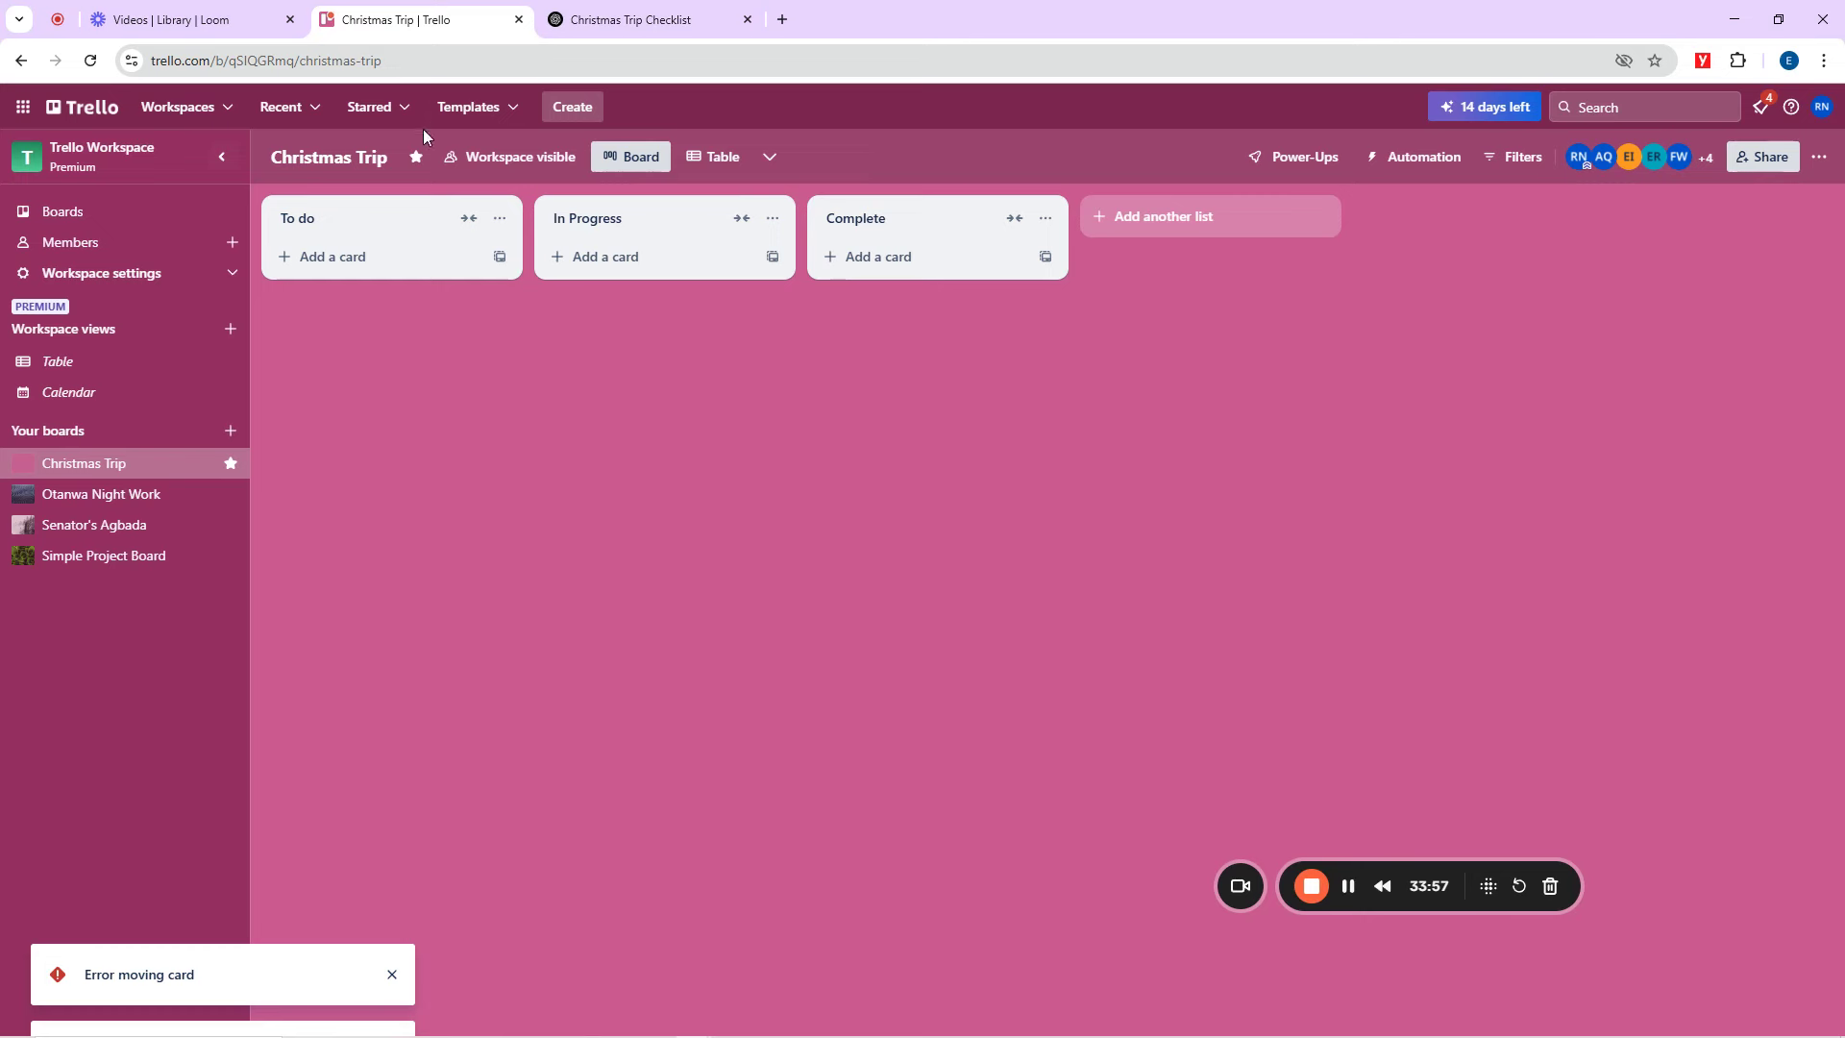
click(332, 260)
click(630, 19)
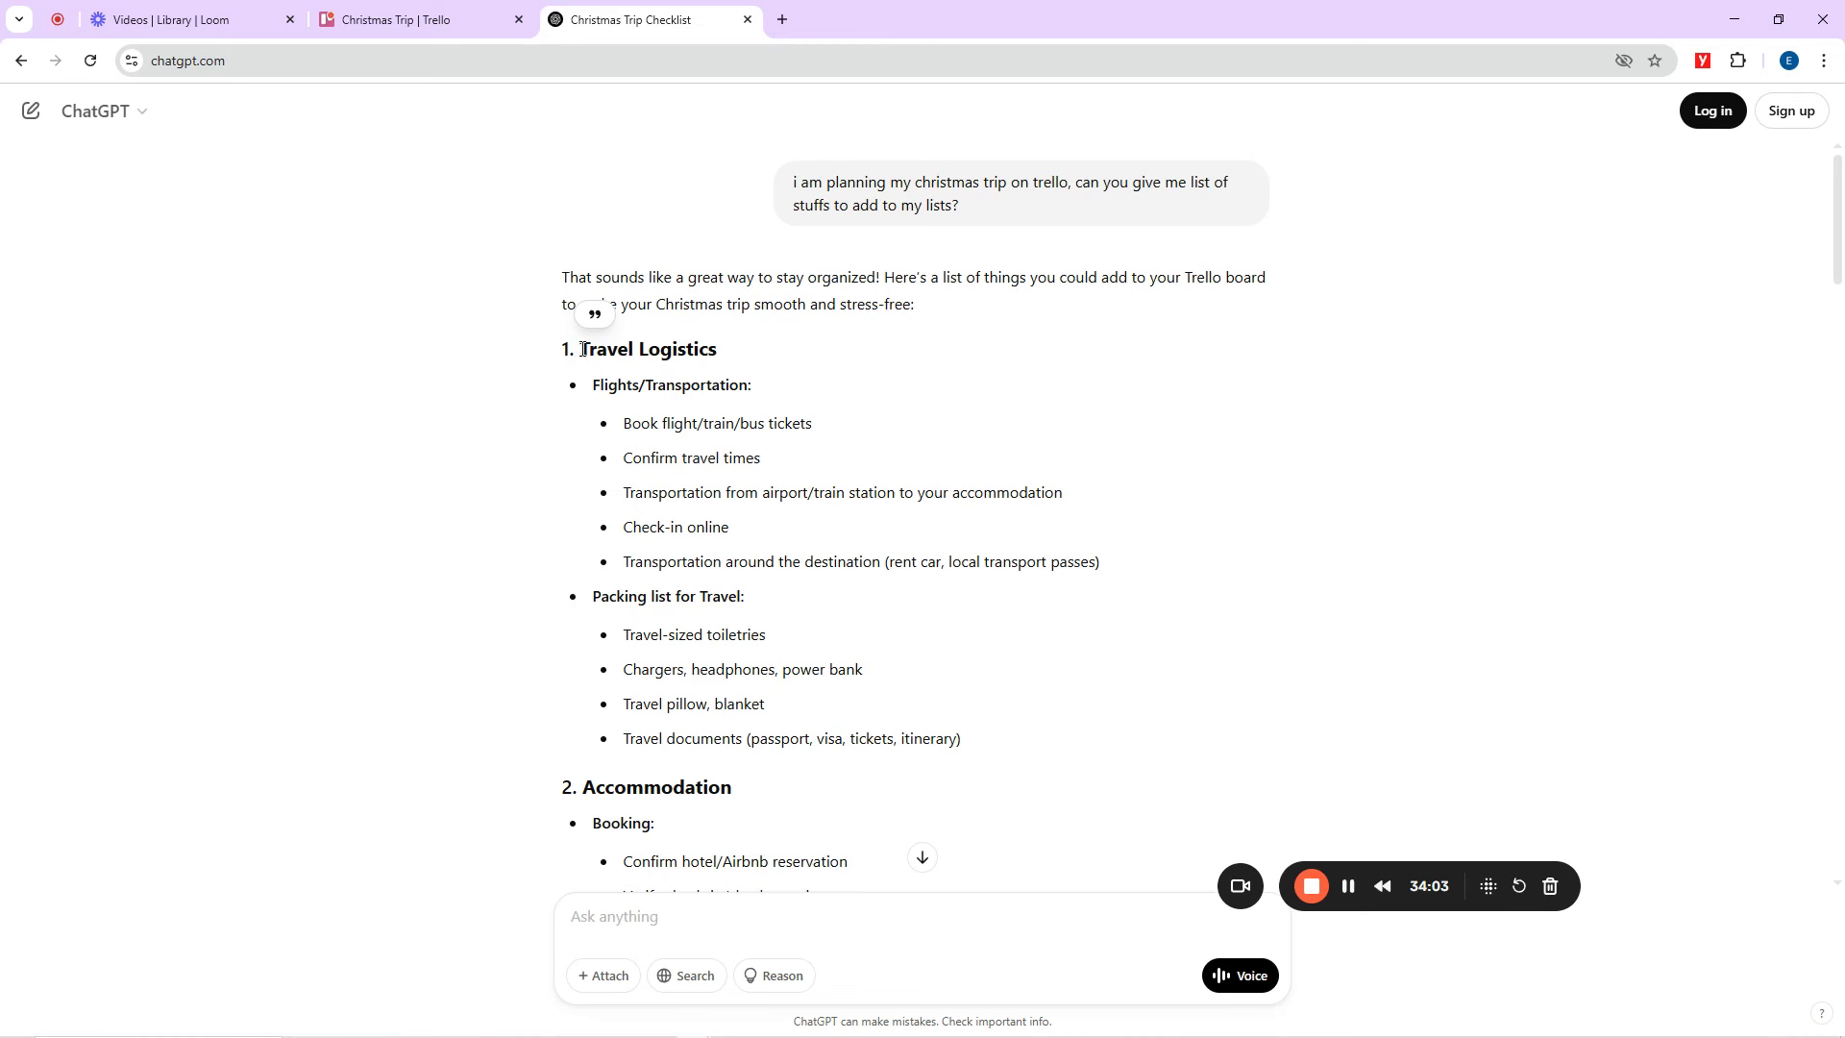
drag(584, 350, 729, 355)
key(ctrl+c)
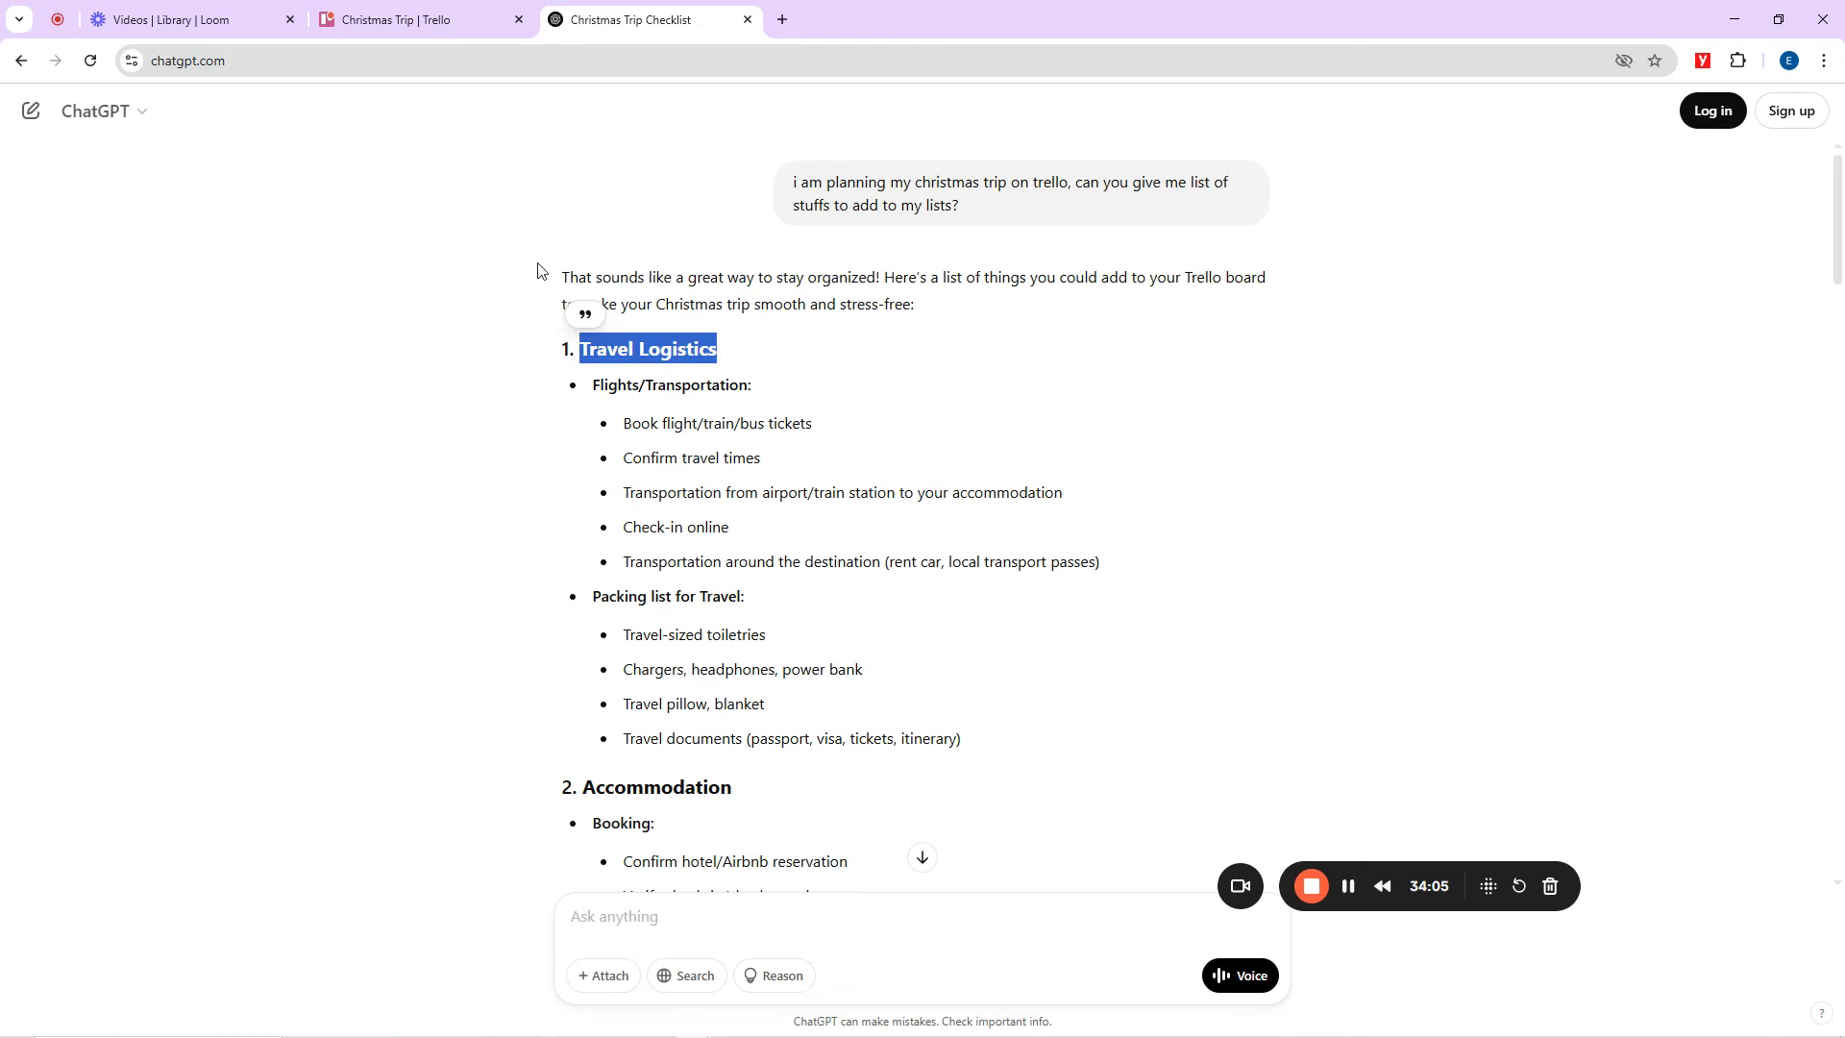
click(422, 21)
click(351, 264)
key(ctrl+v)
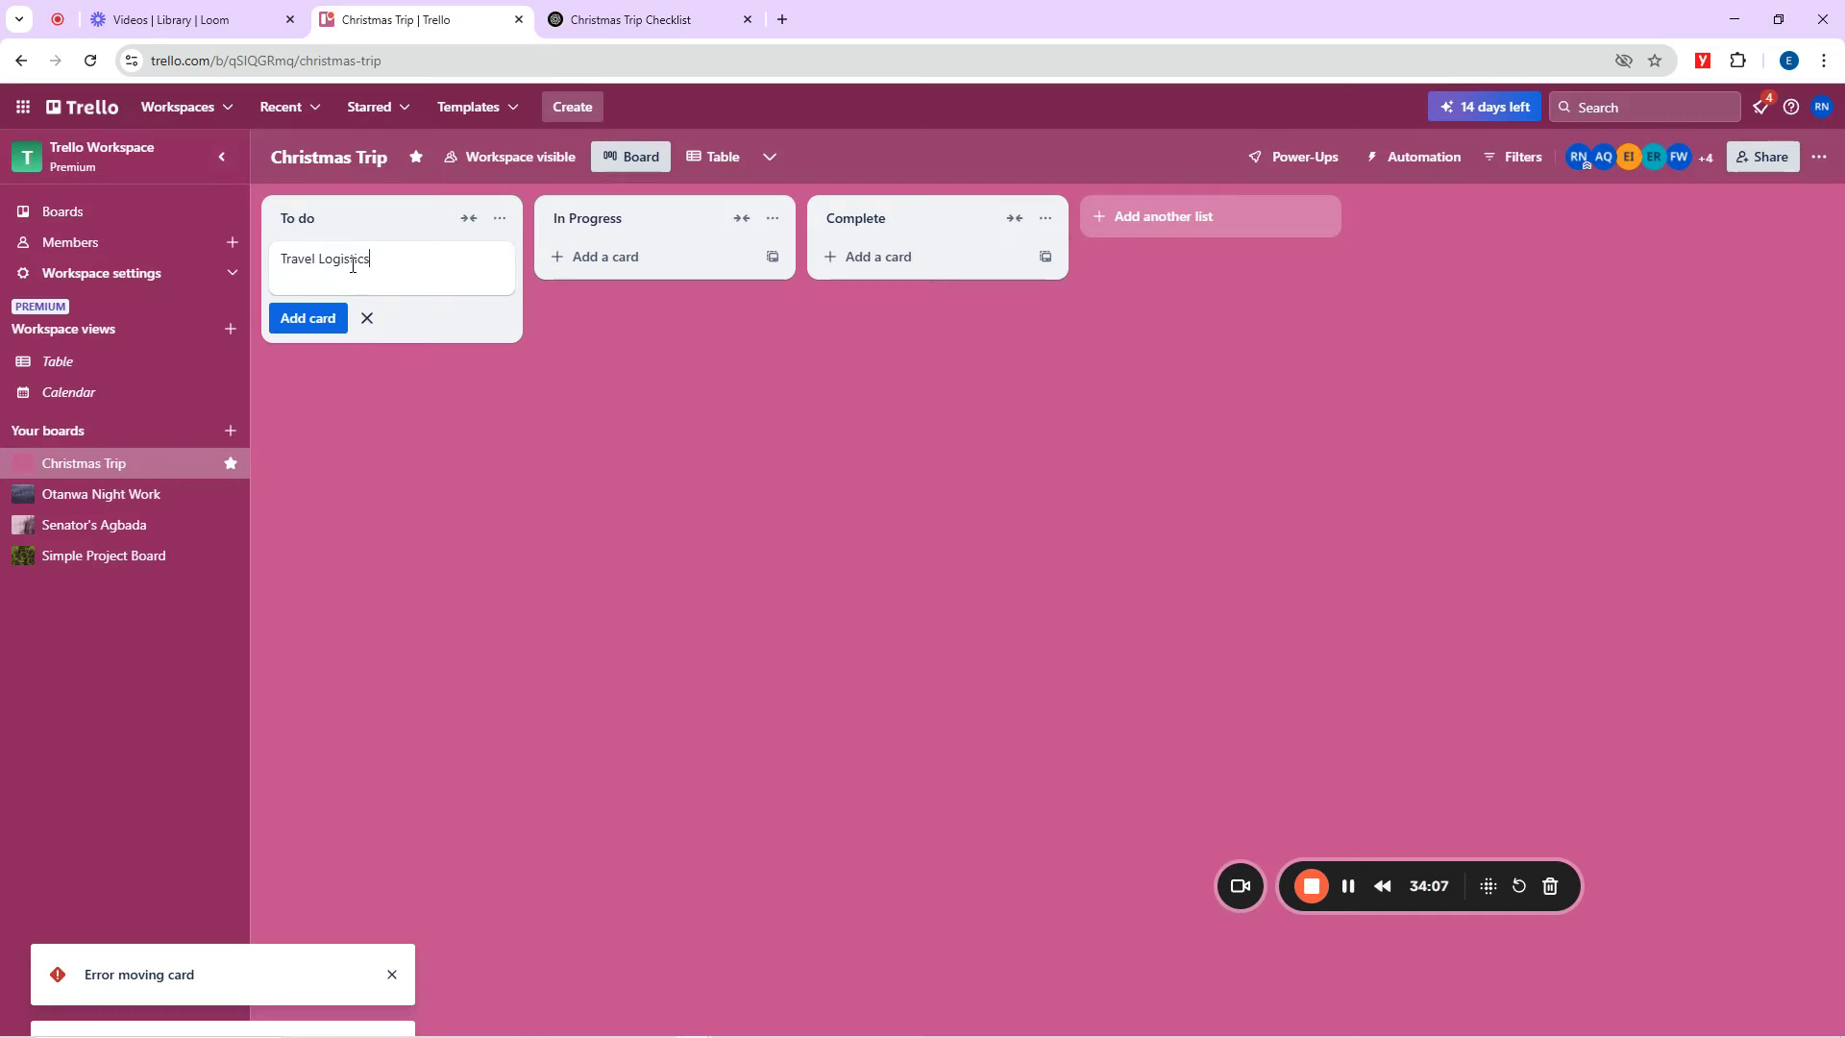
key(Return)
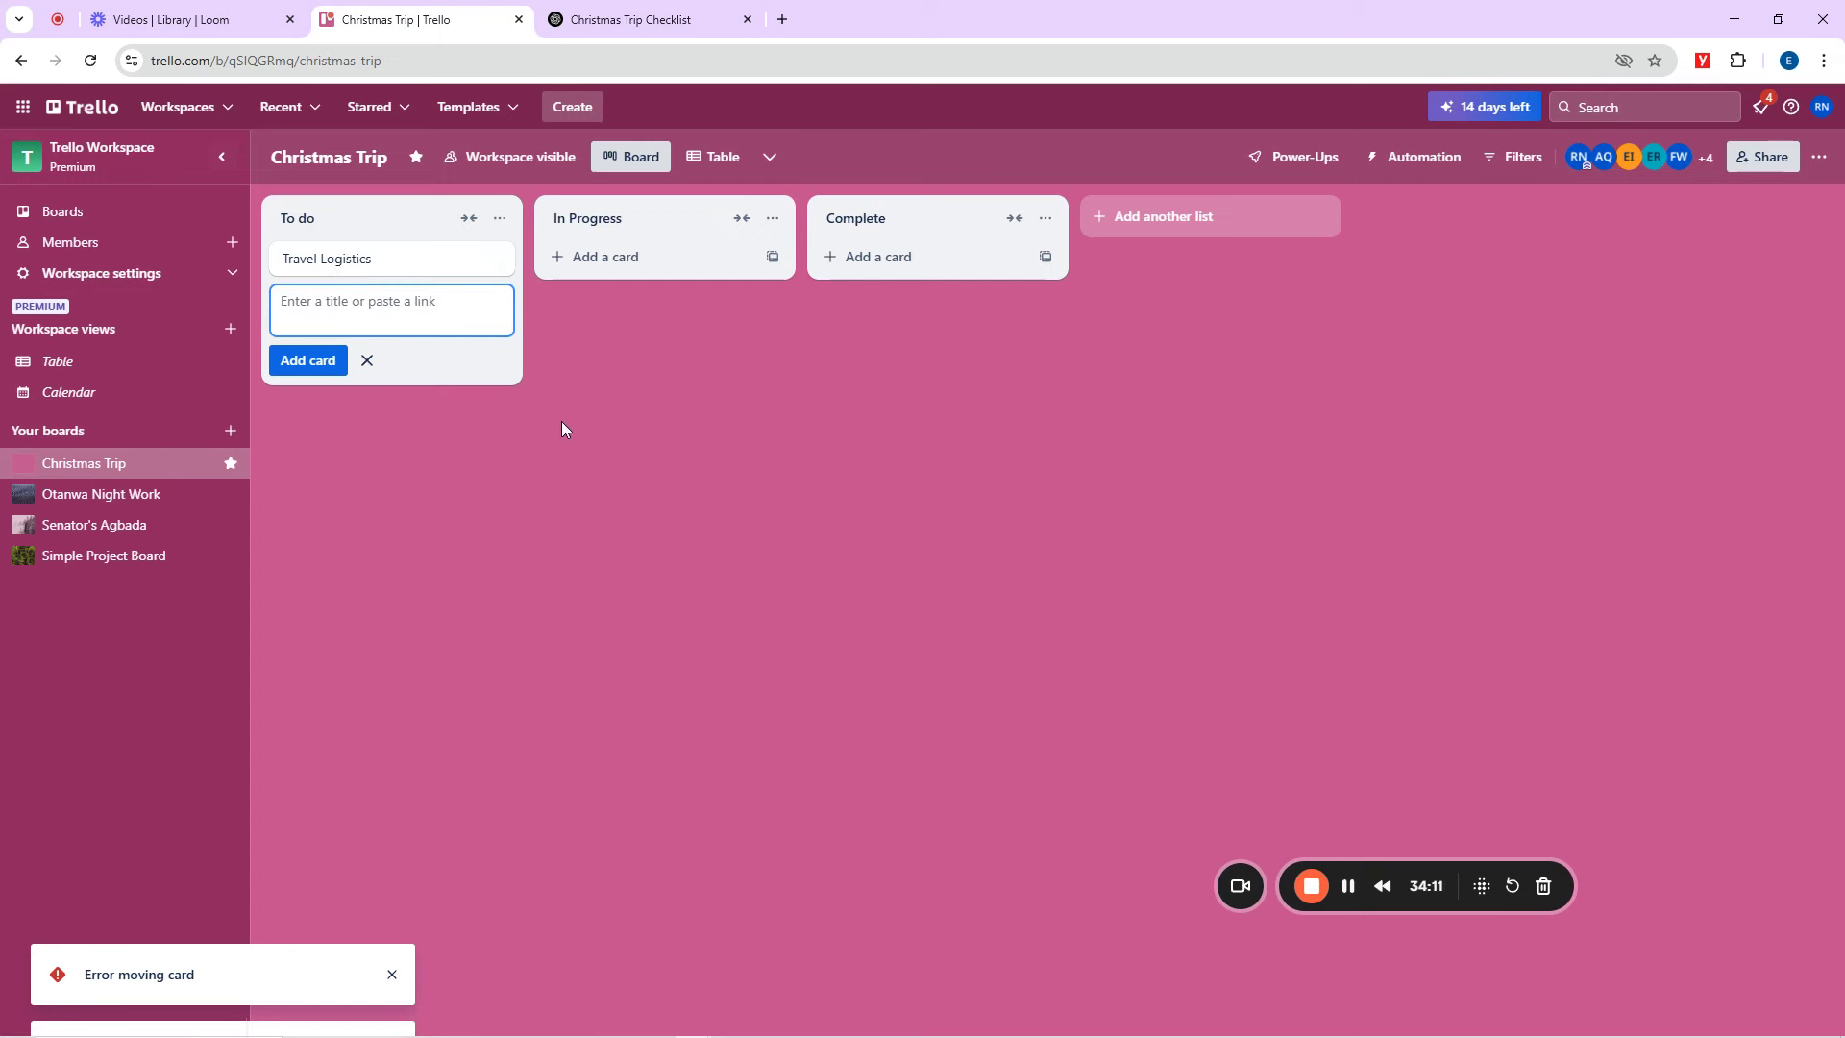
Copy the Accommodation heading from the ChatGPT checklist and add it as a card below Travel Logistics in Trello.
click(589, 16)
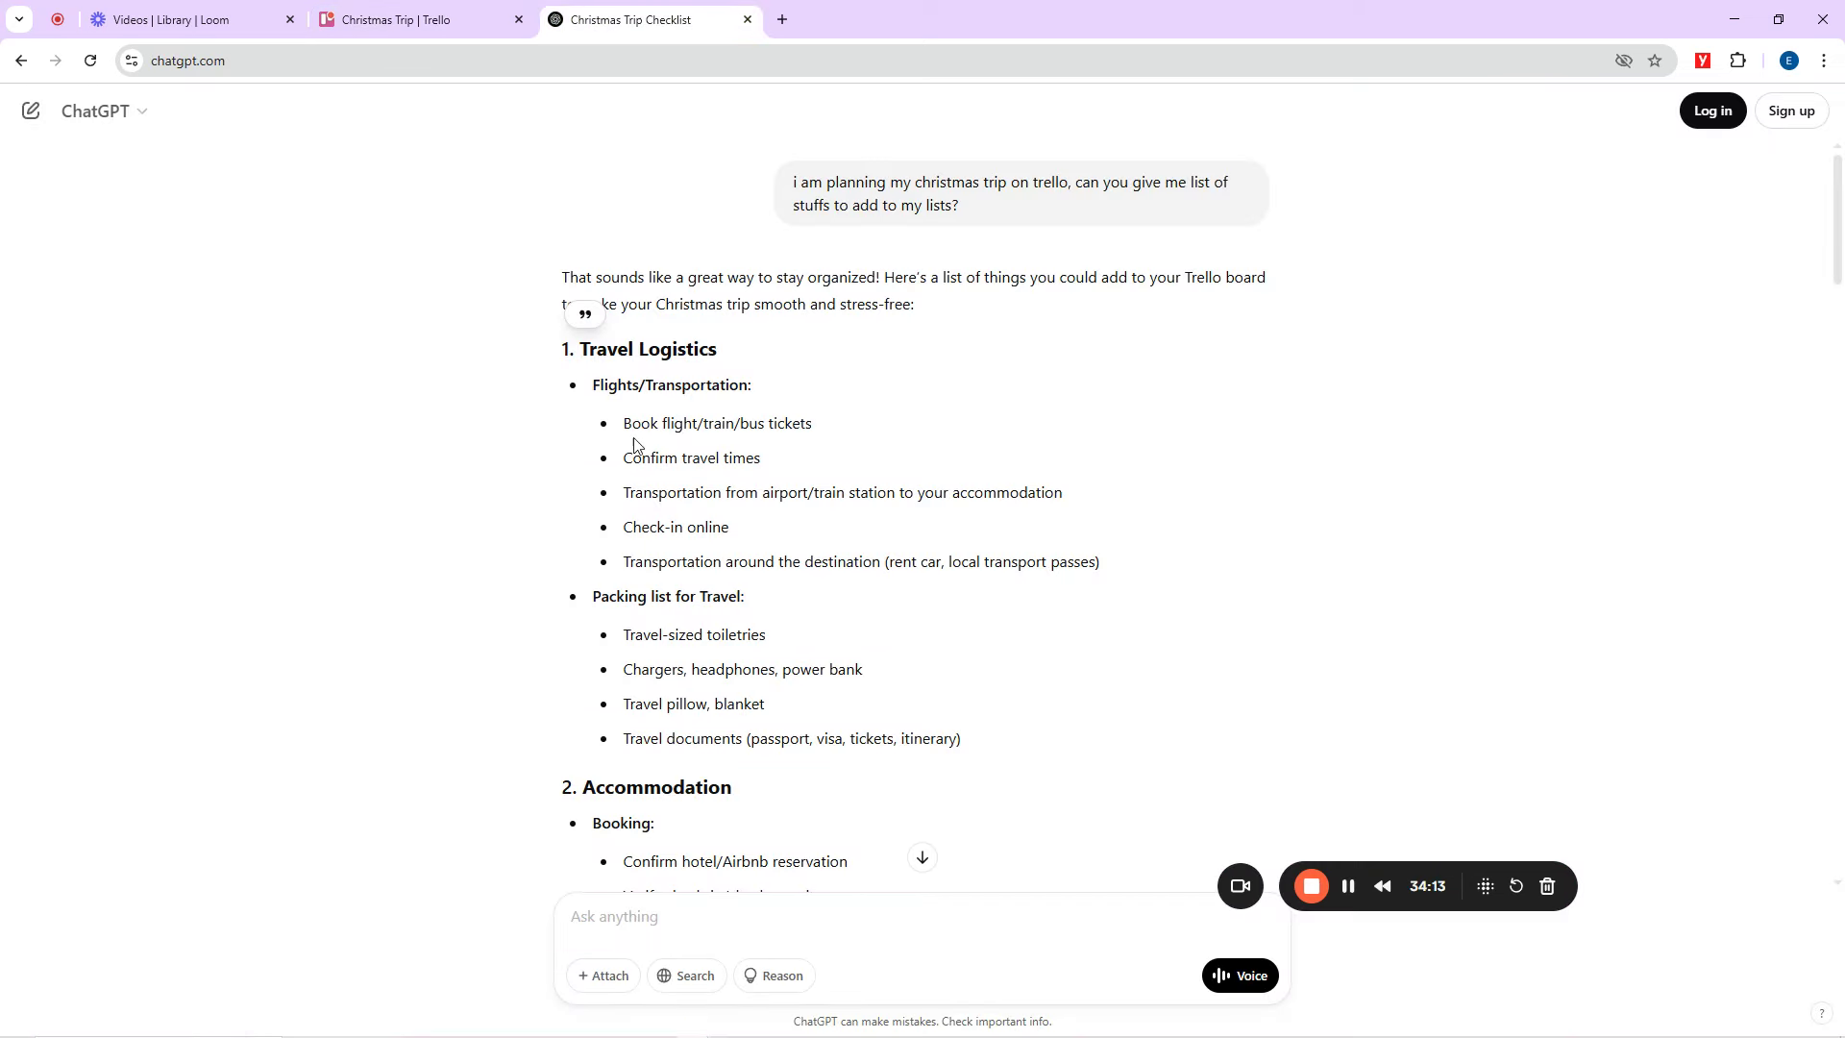
drag(589, 788, 735, 789)
key(ctrl+c)
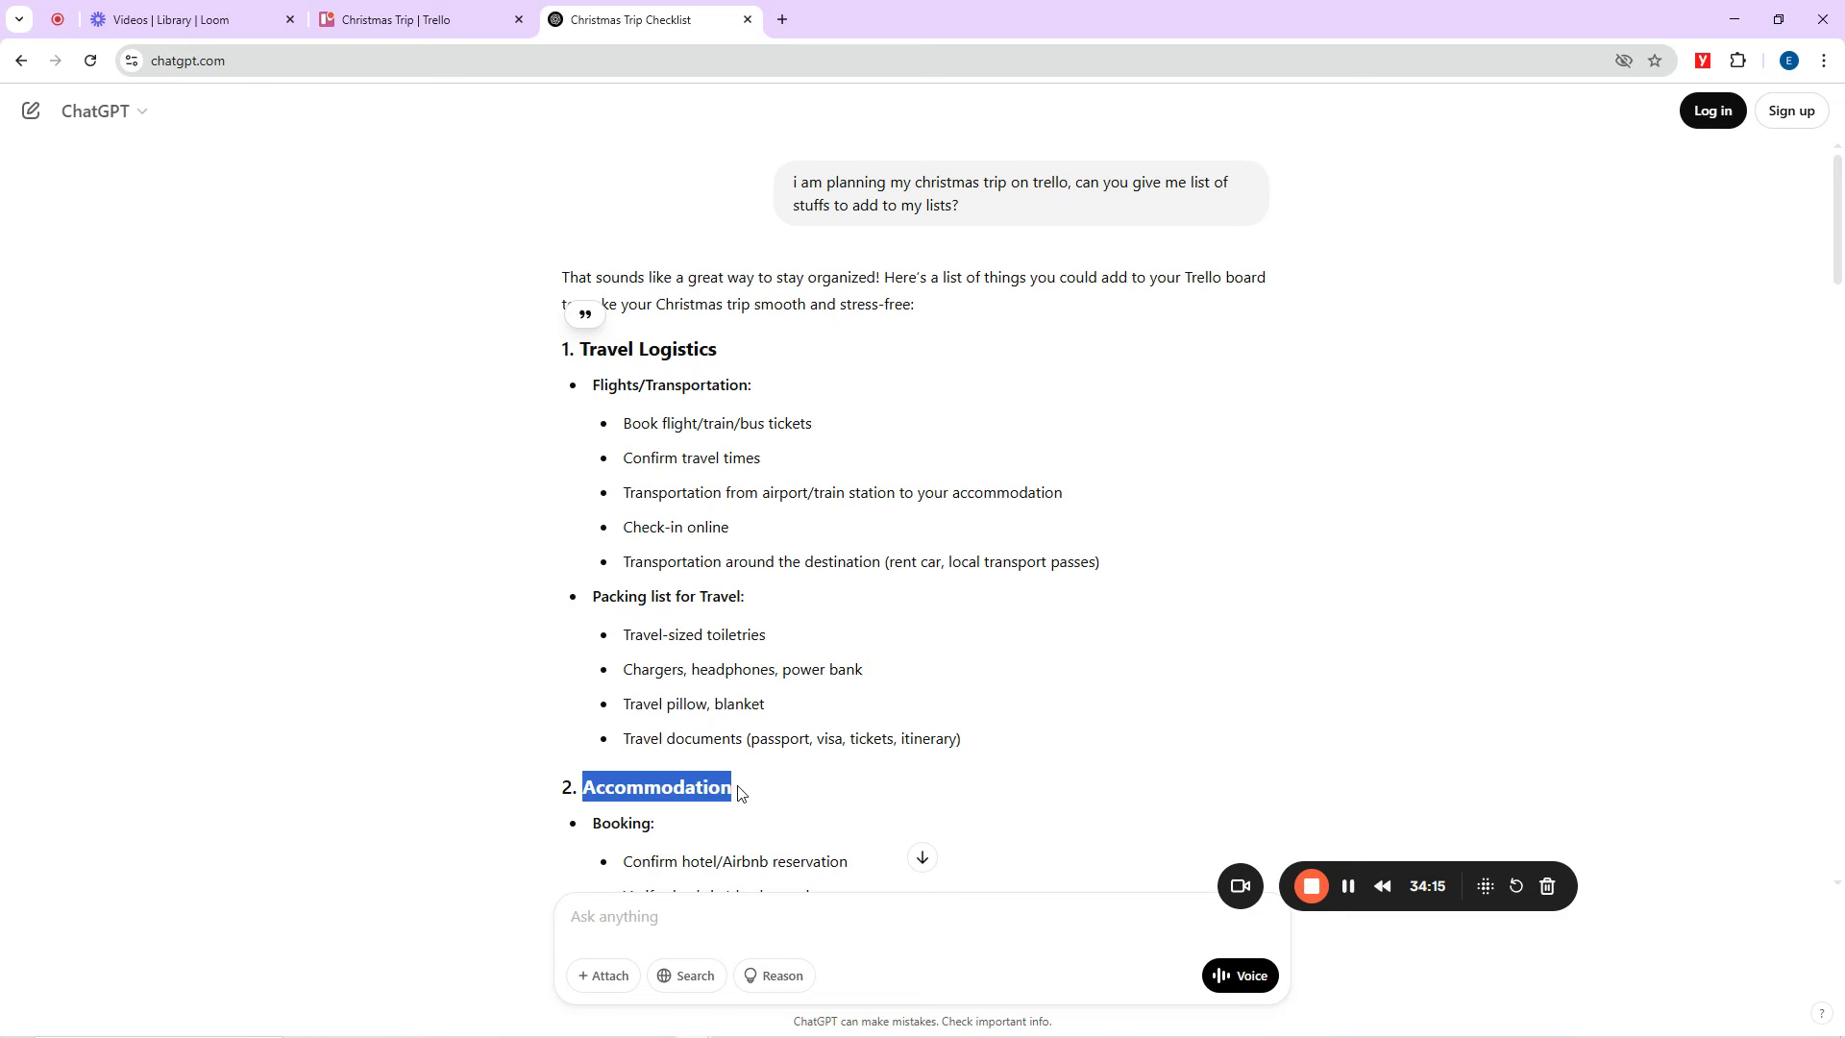
click(500, 15)
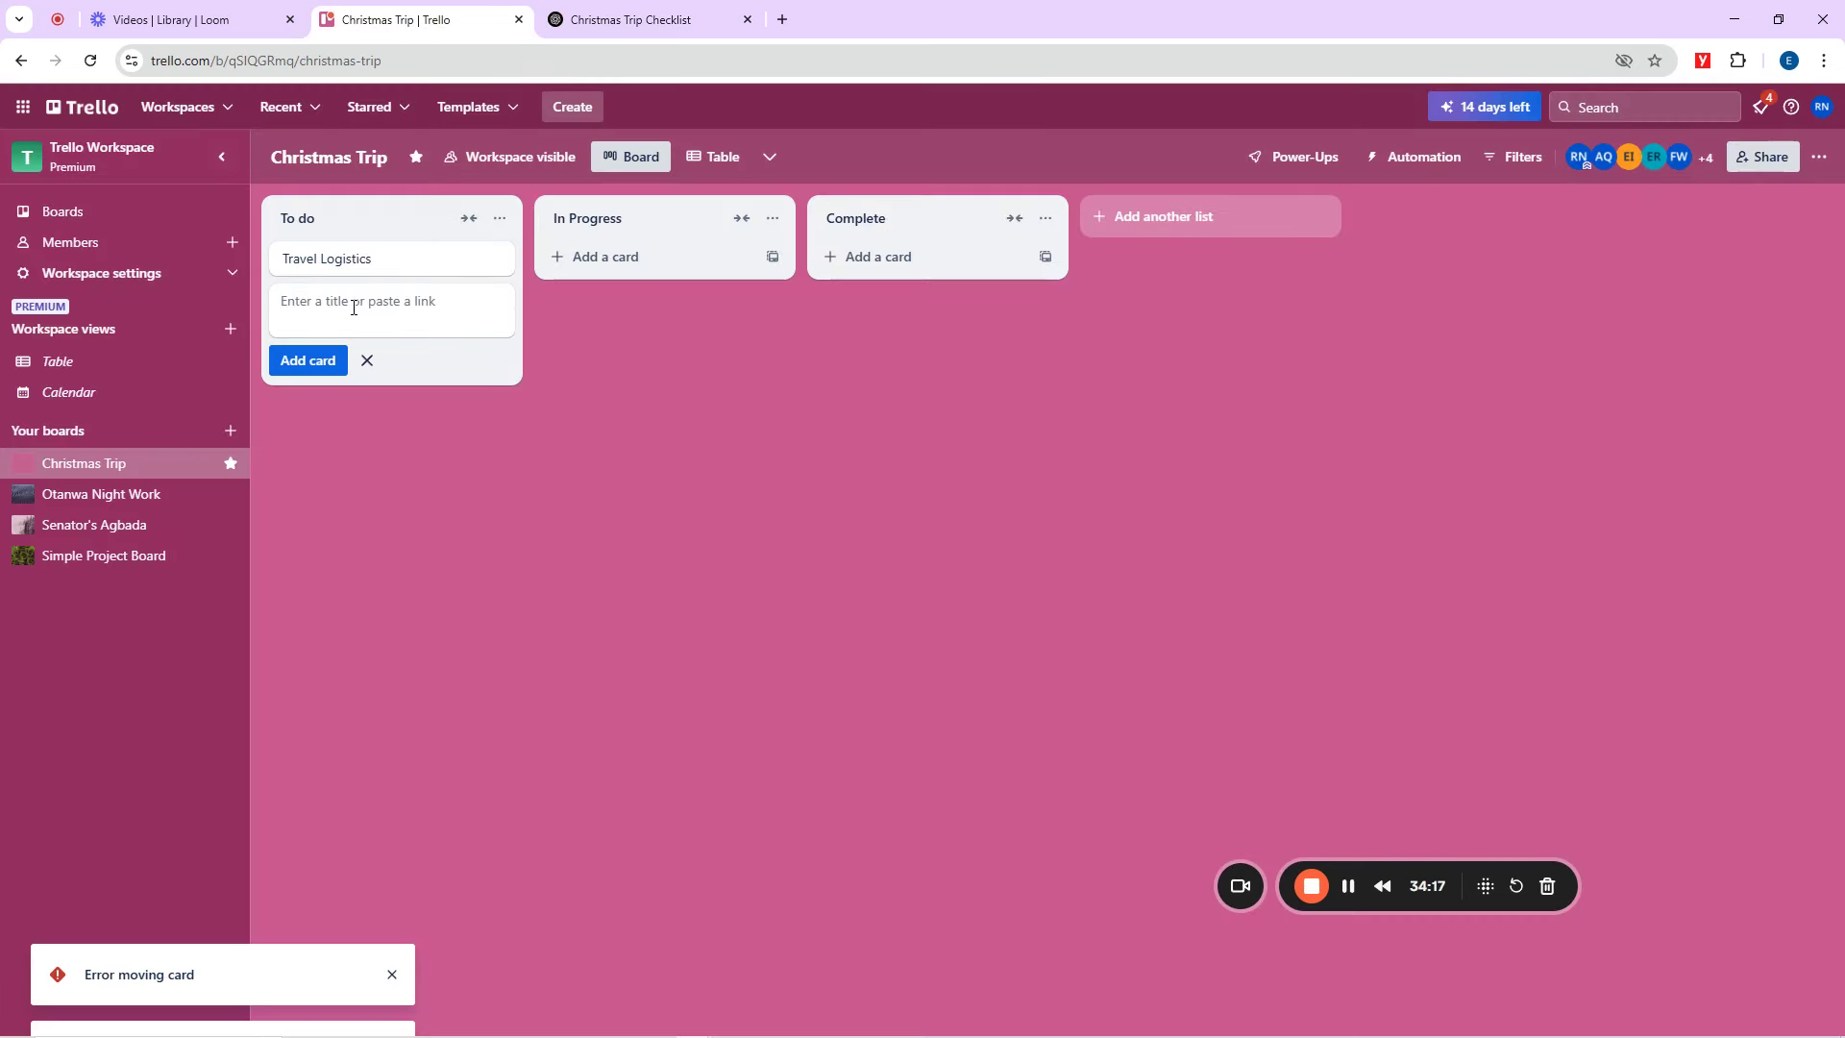
key(ctrl+v)
click(317, 362)
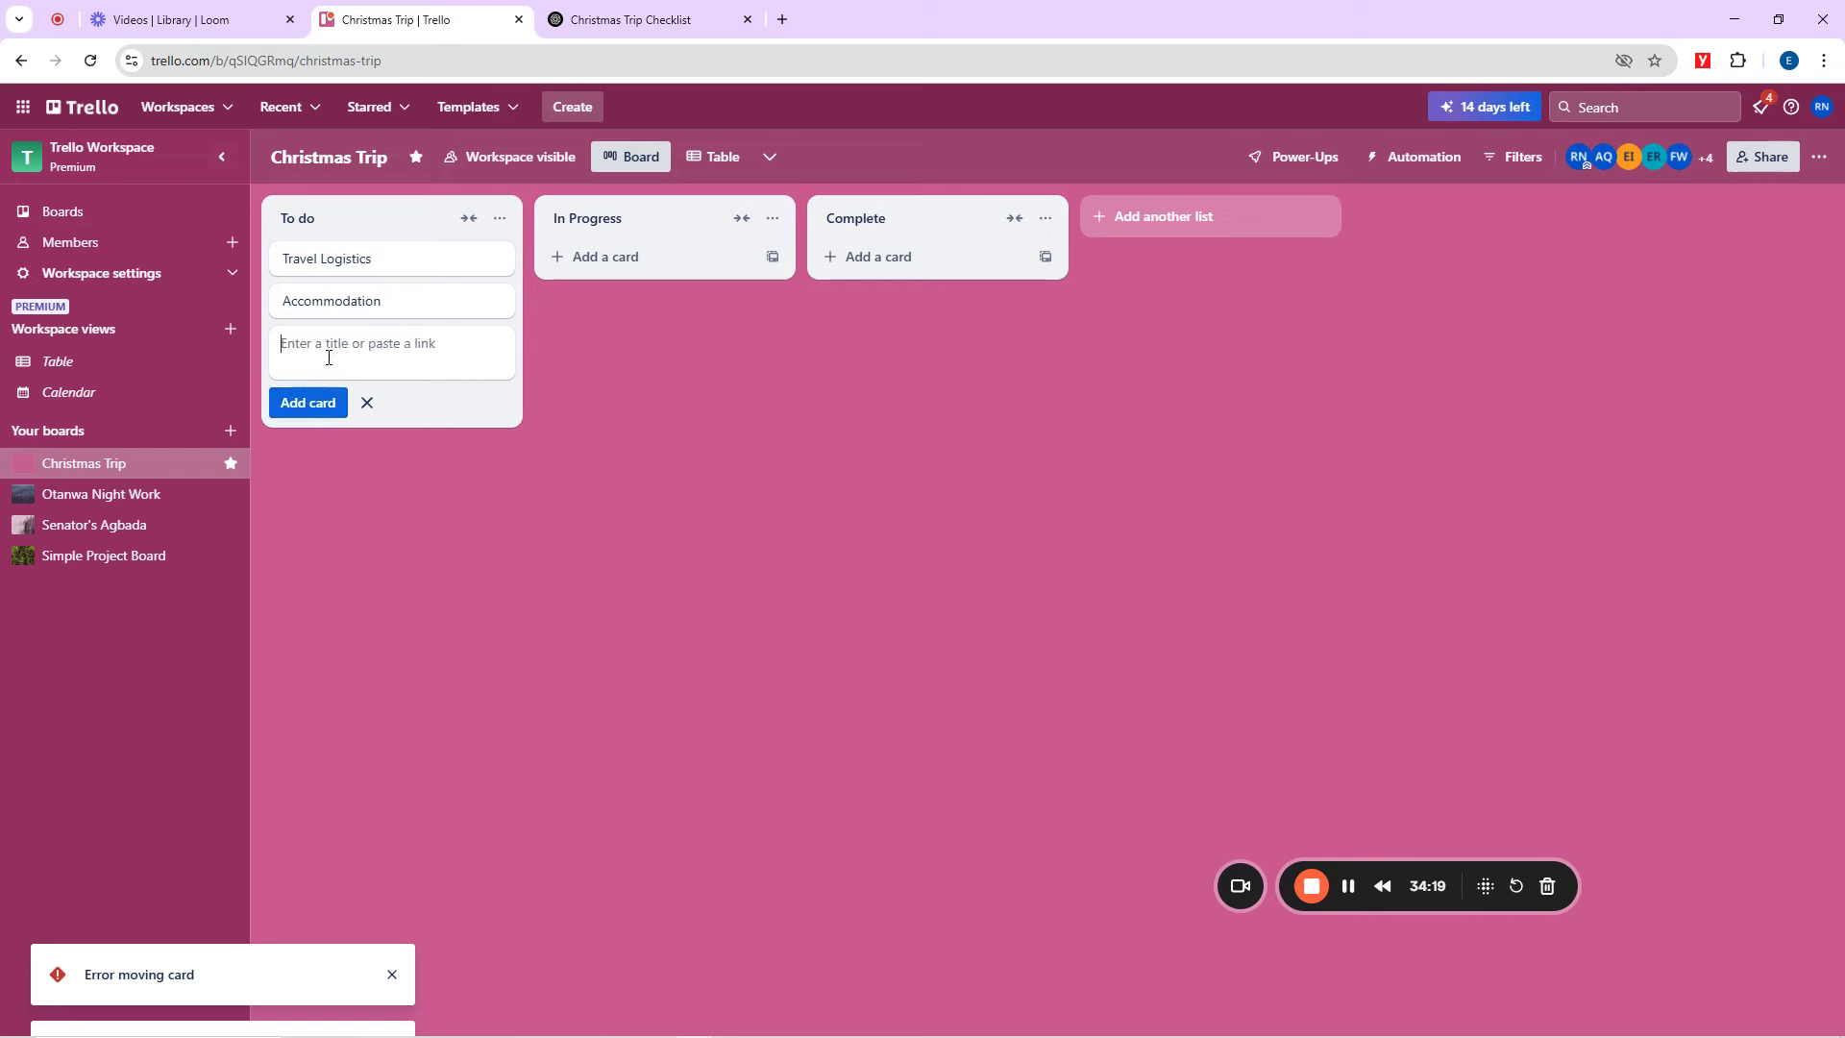
Copy the Packing List heading from the ChatGPT checklist and add it as a card below Accommodation in Trello.
click(637, 13)
scroll(591, 665, down, 5)
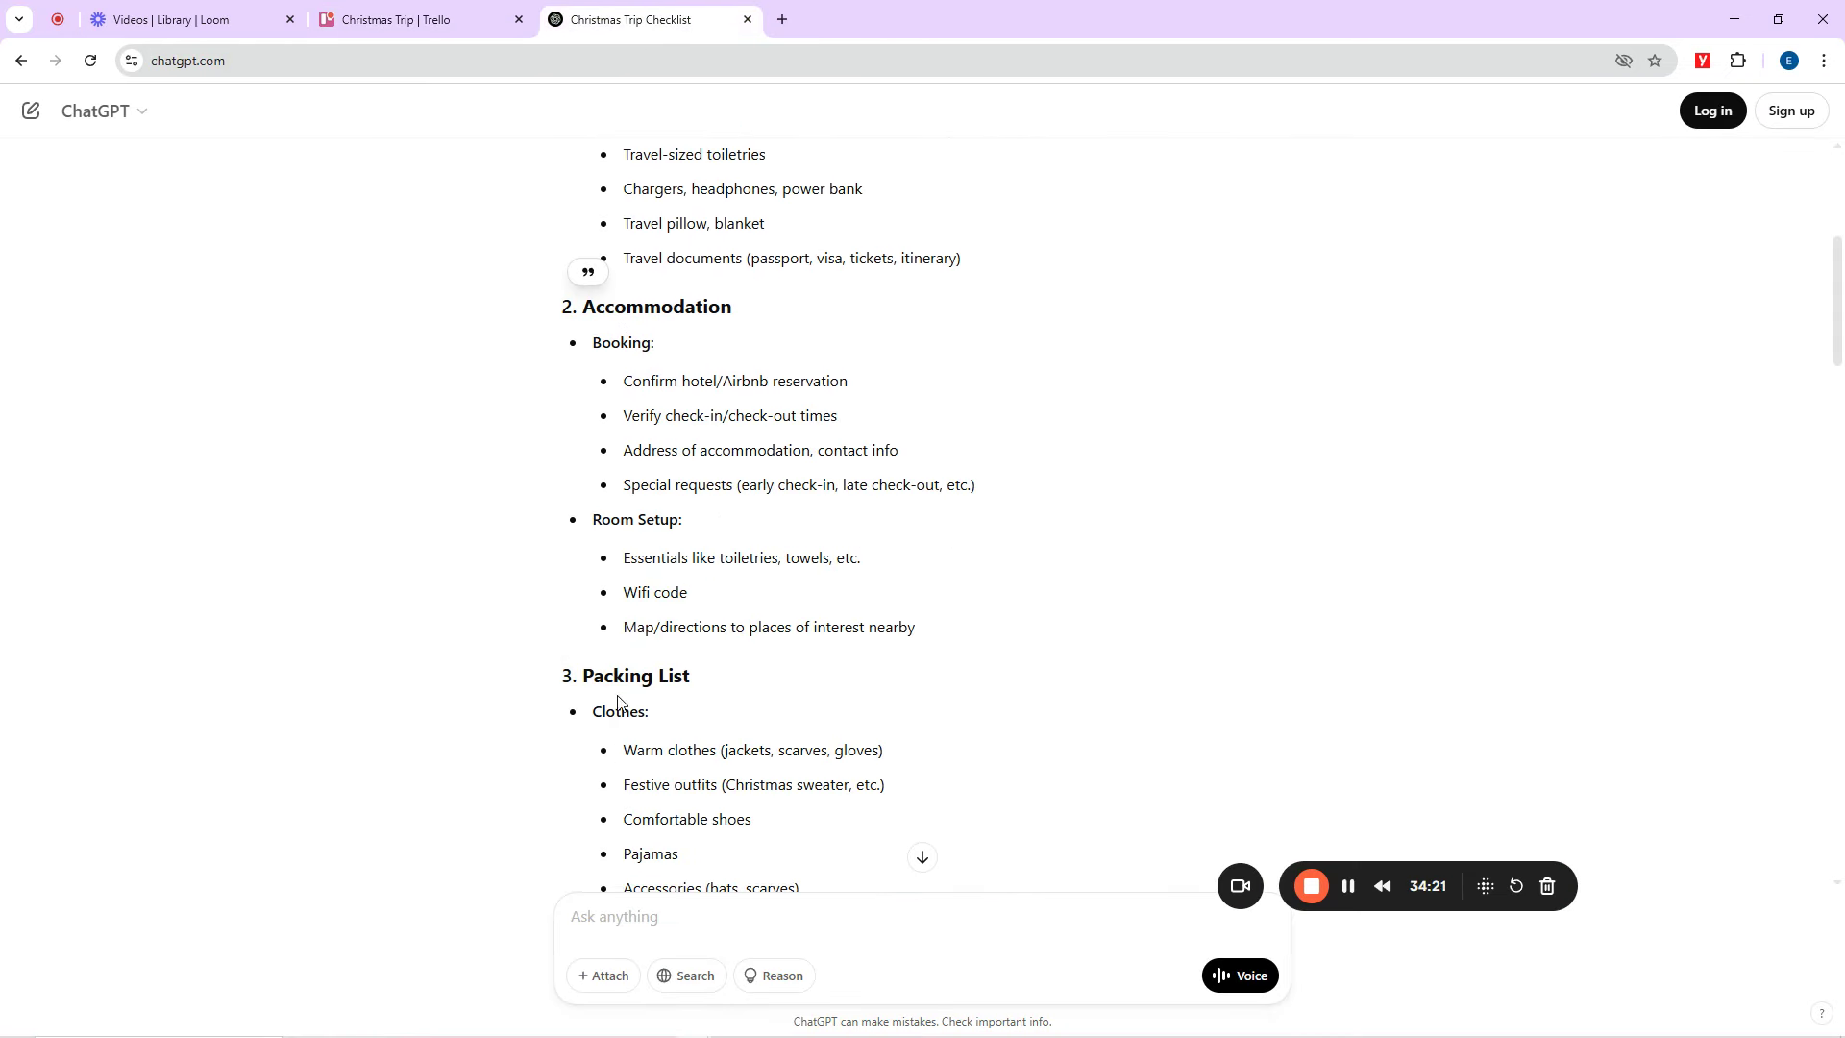
drag(584, 666, 701, 669)
key(ctrl+c)
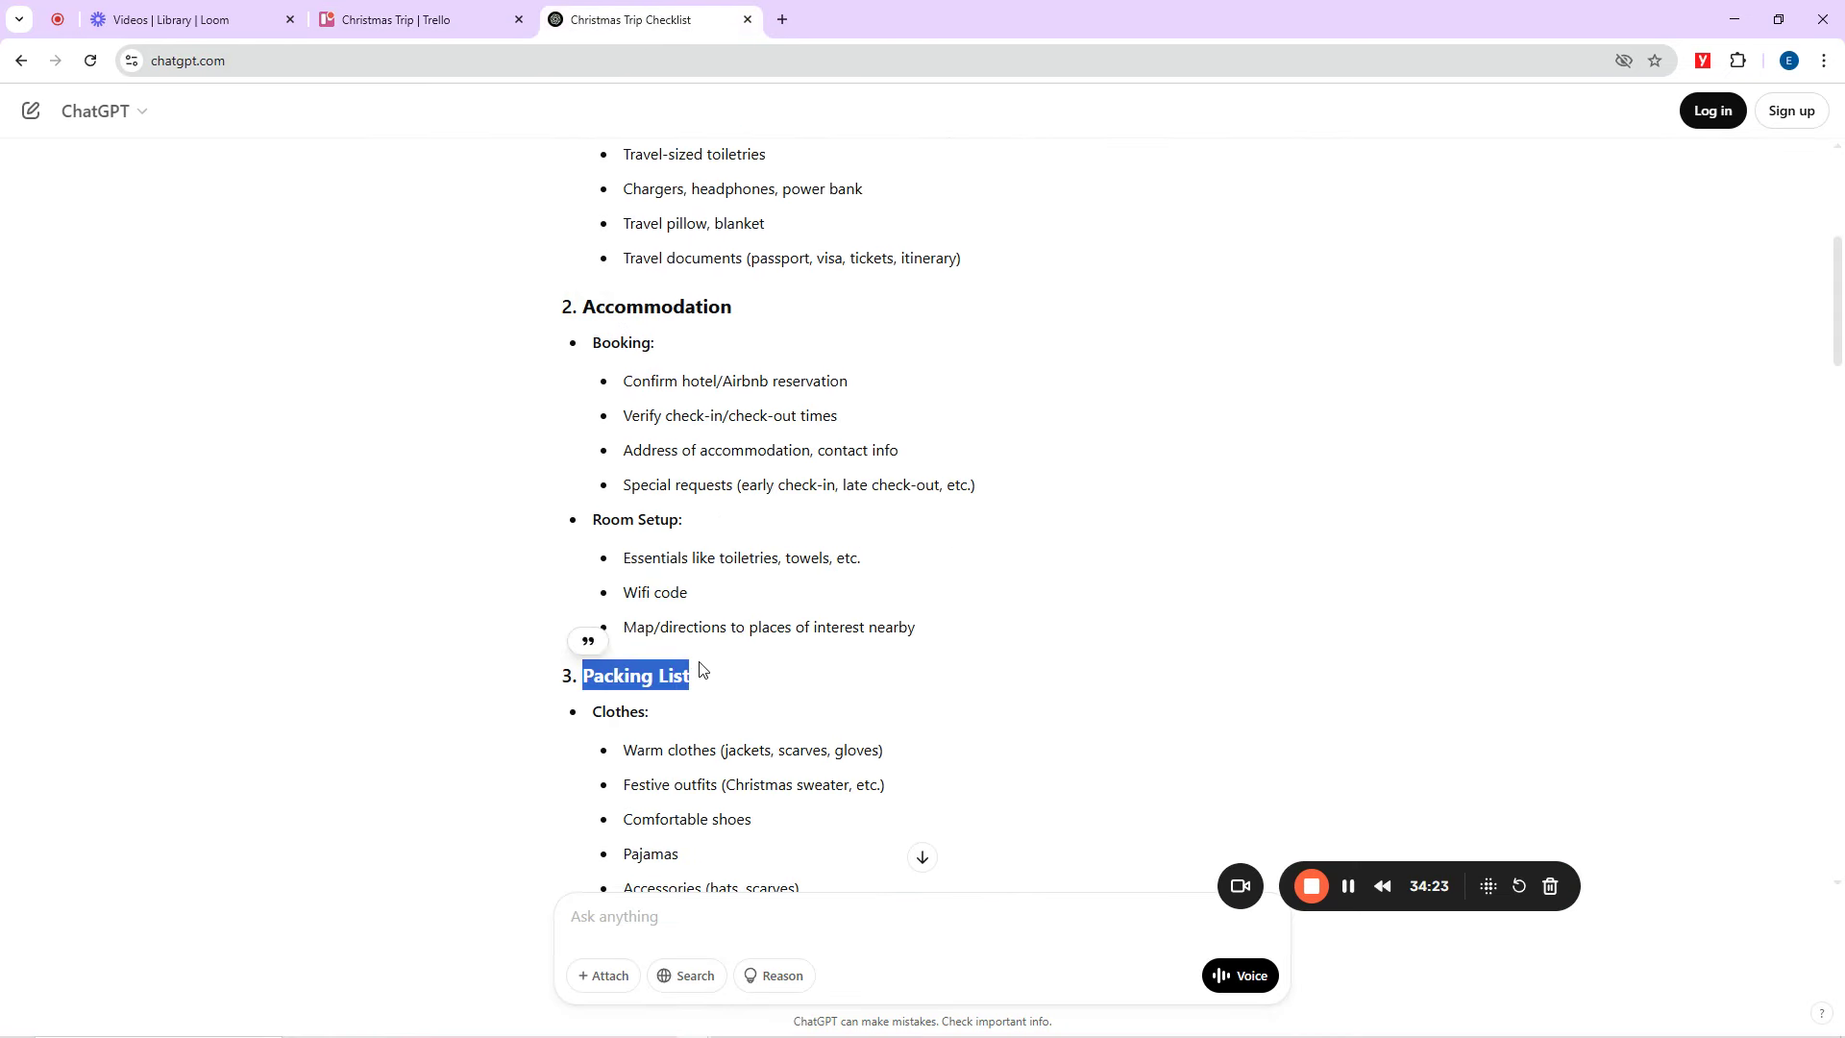
click(412, 14)
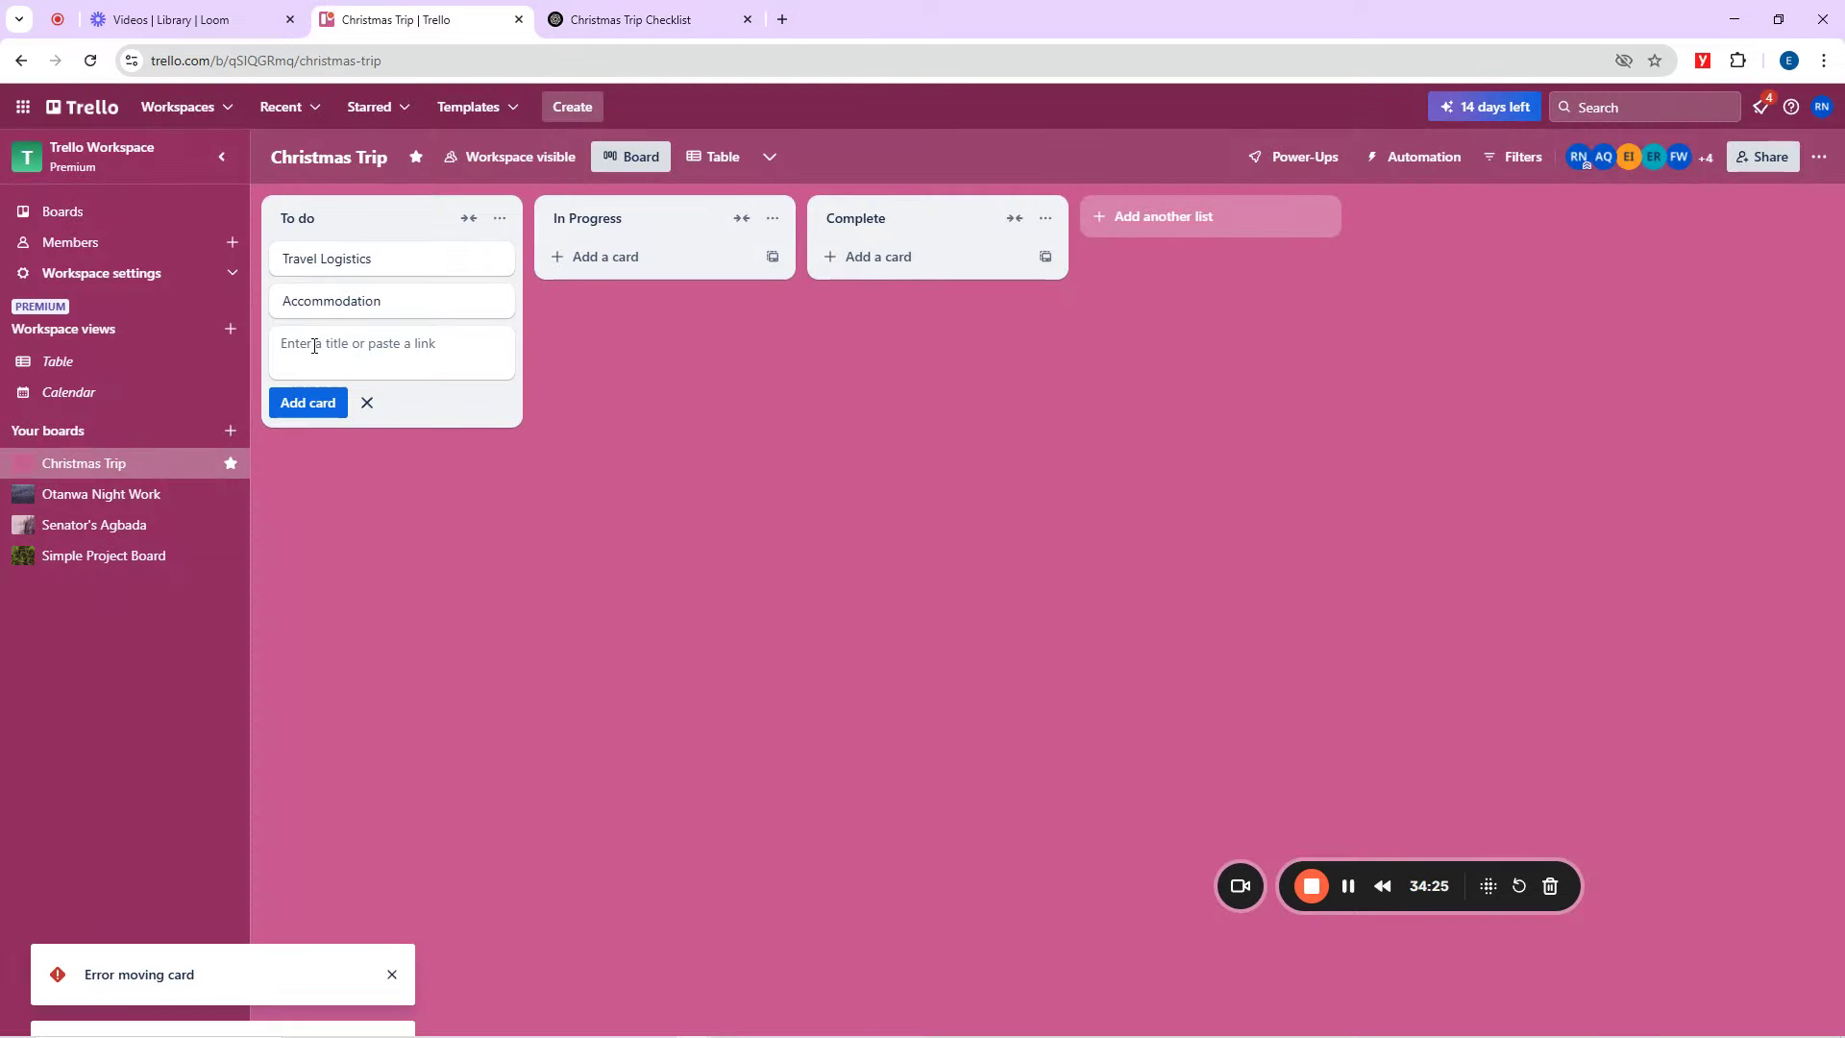
key(ctrl+v)
Copy the Christmas Activities heading from the ChatGPT checklist and add it as a card below Packing List in Trello.
key(ctrl+Tab)
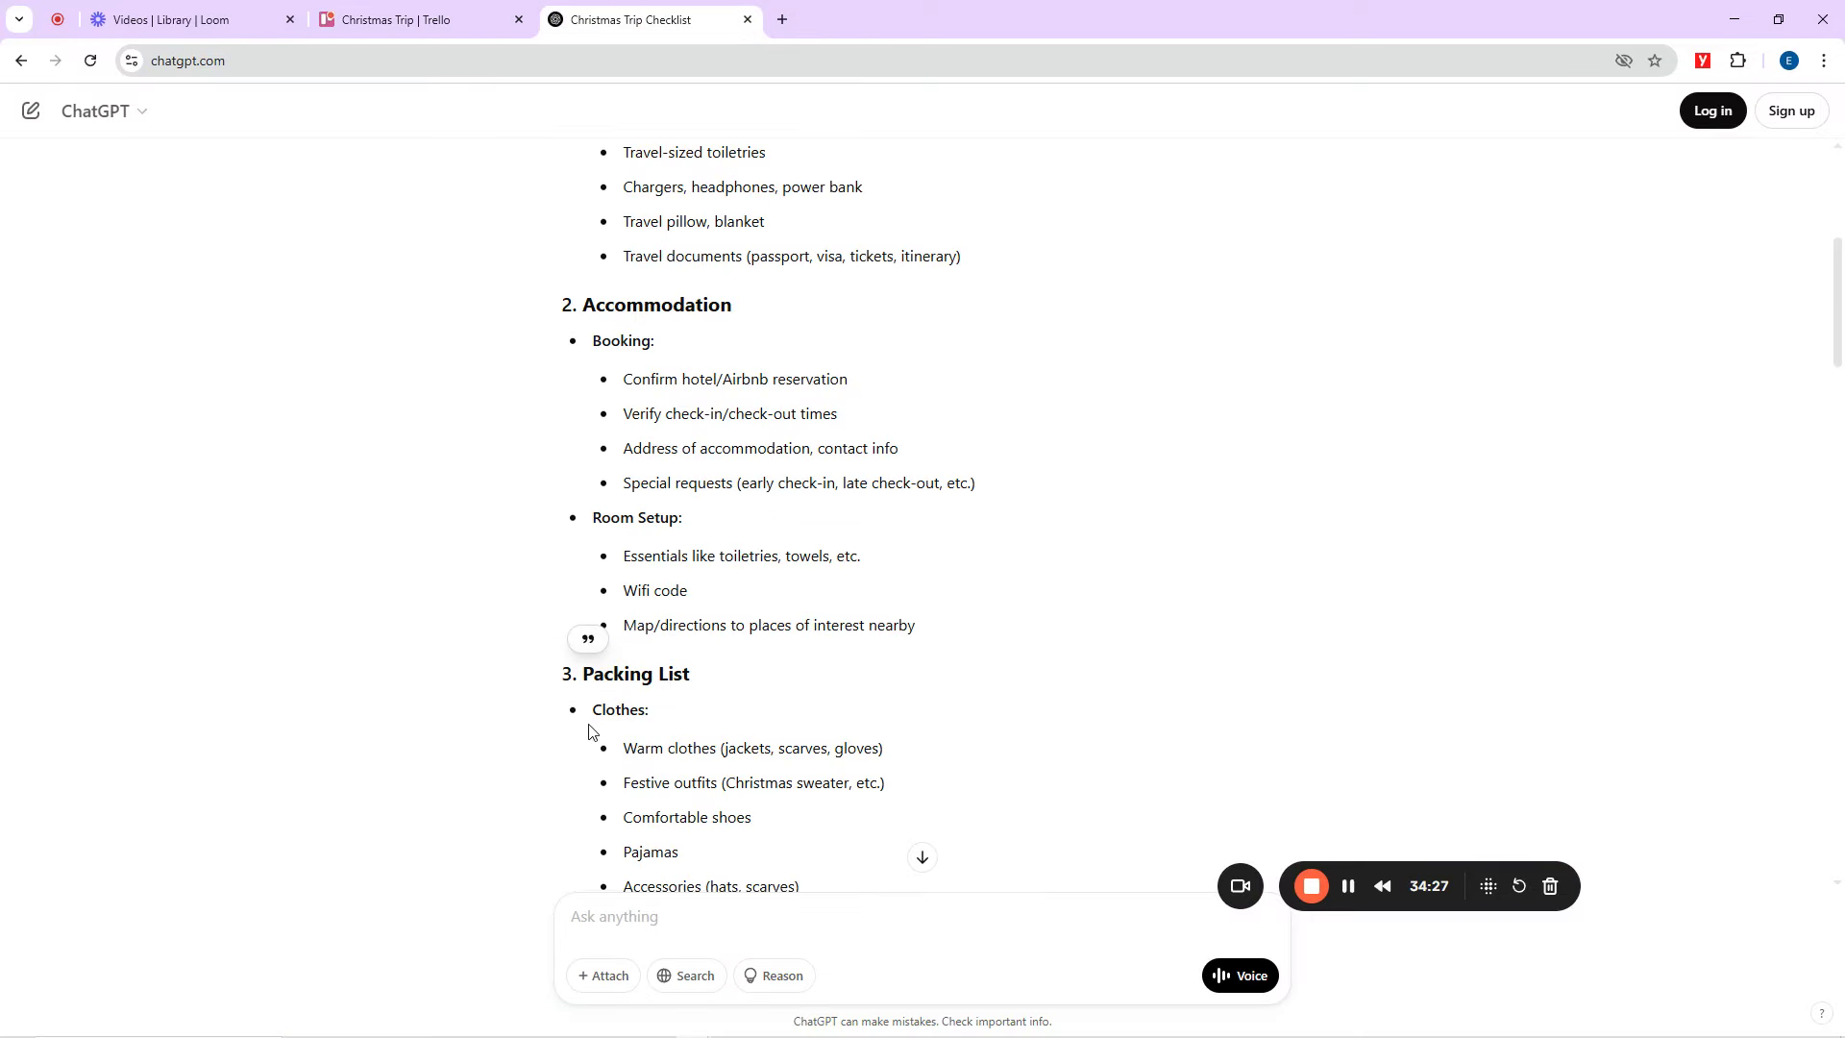
scroll(589, 711, down, 5)
scroll(601, 733, down, 5)
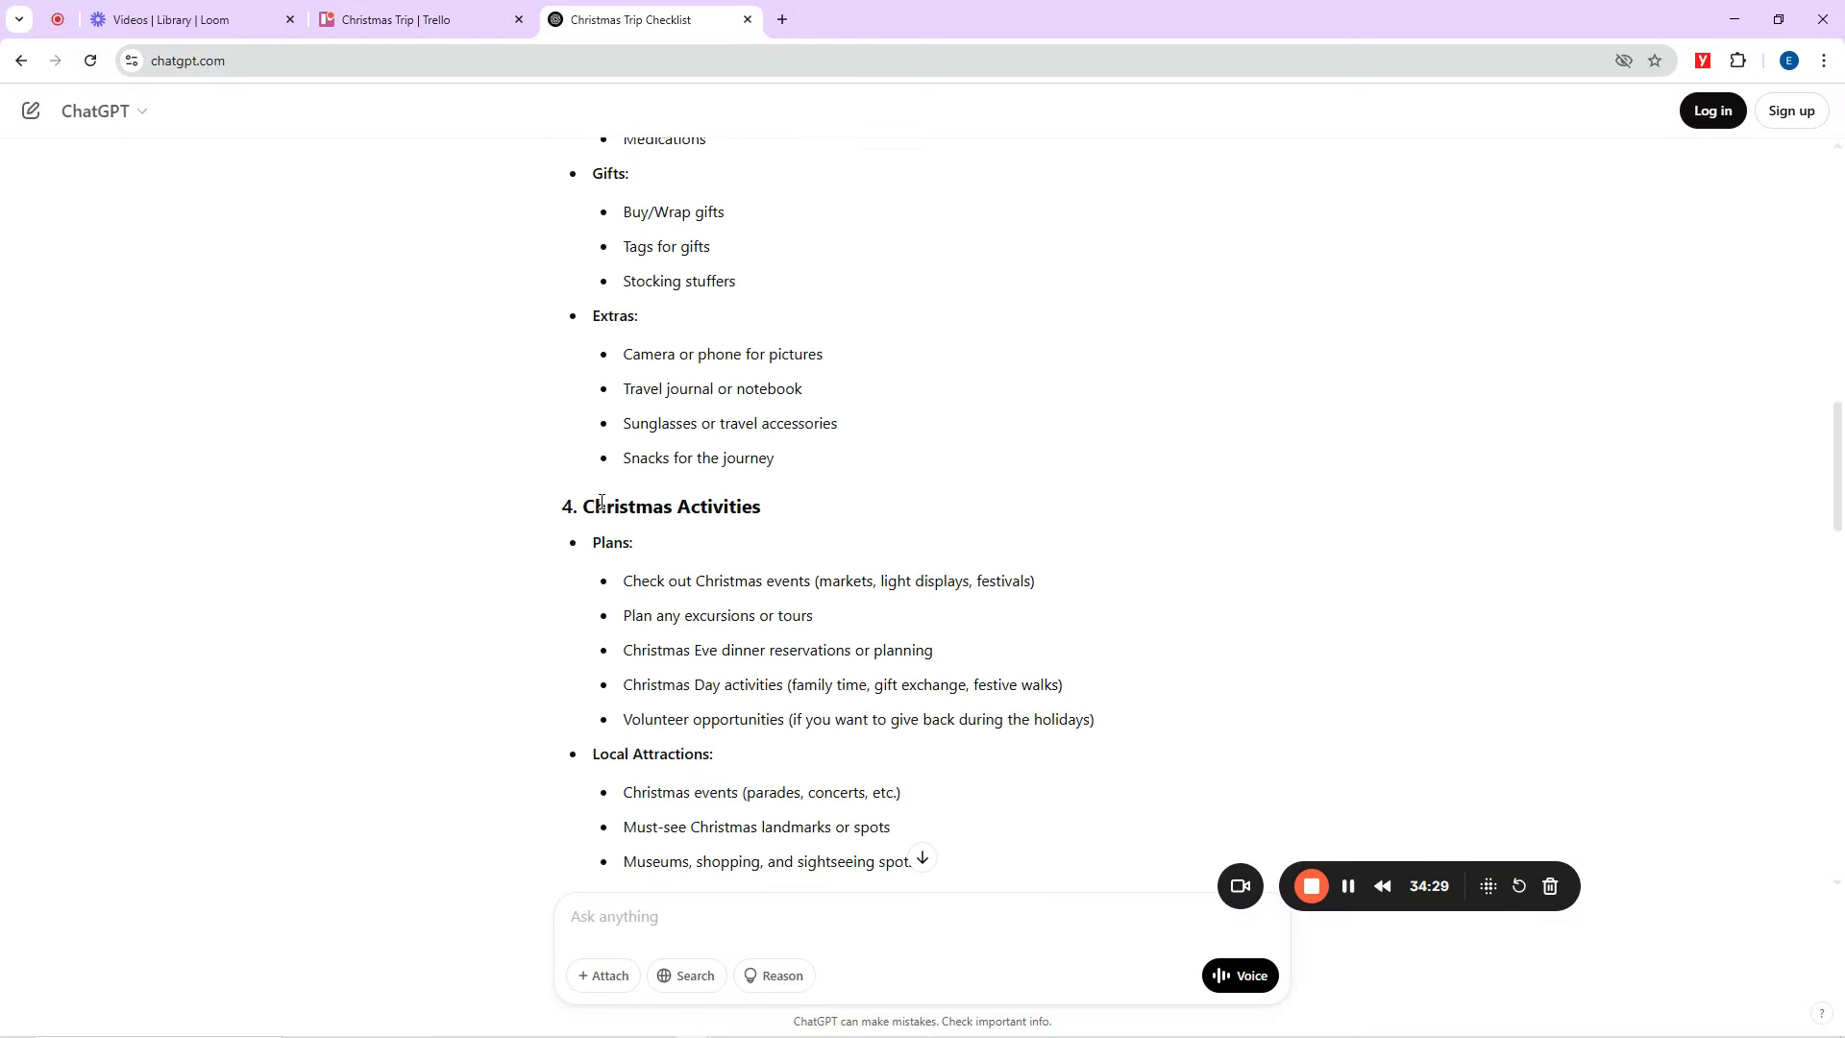
drag(585, 503, 786, 494)
key(ctrl+c)
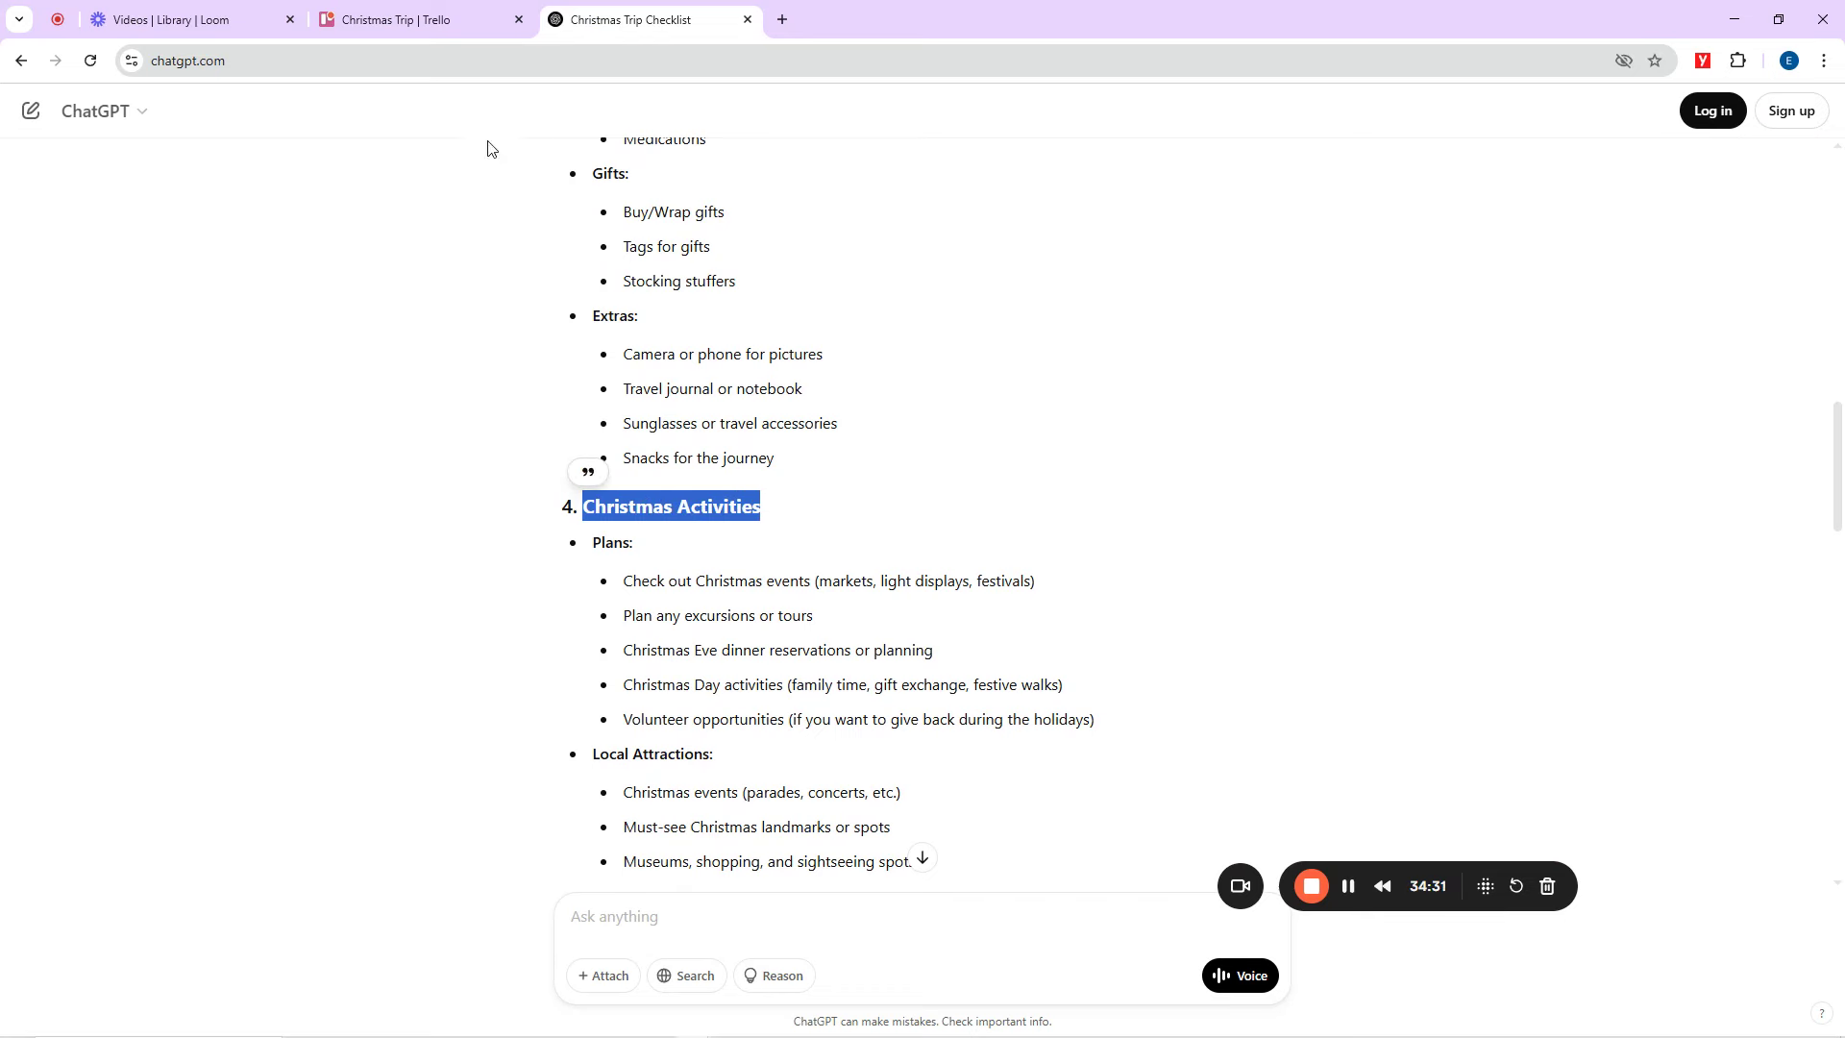
click(481, 19)
click(309, 402)
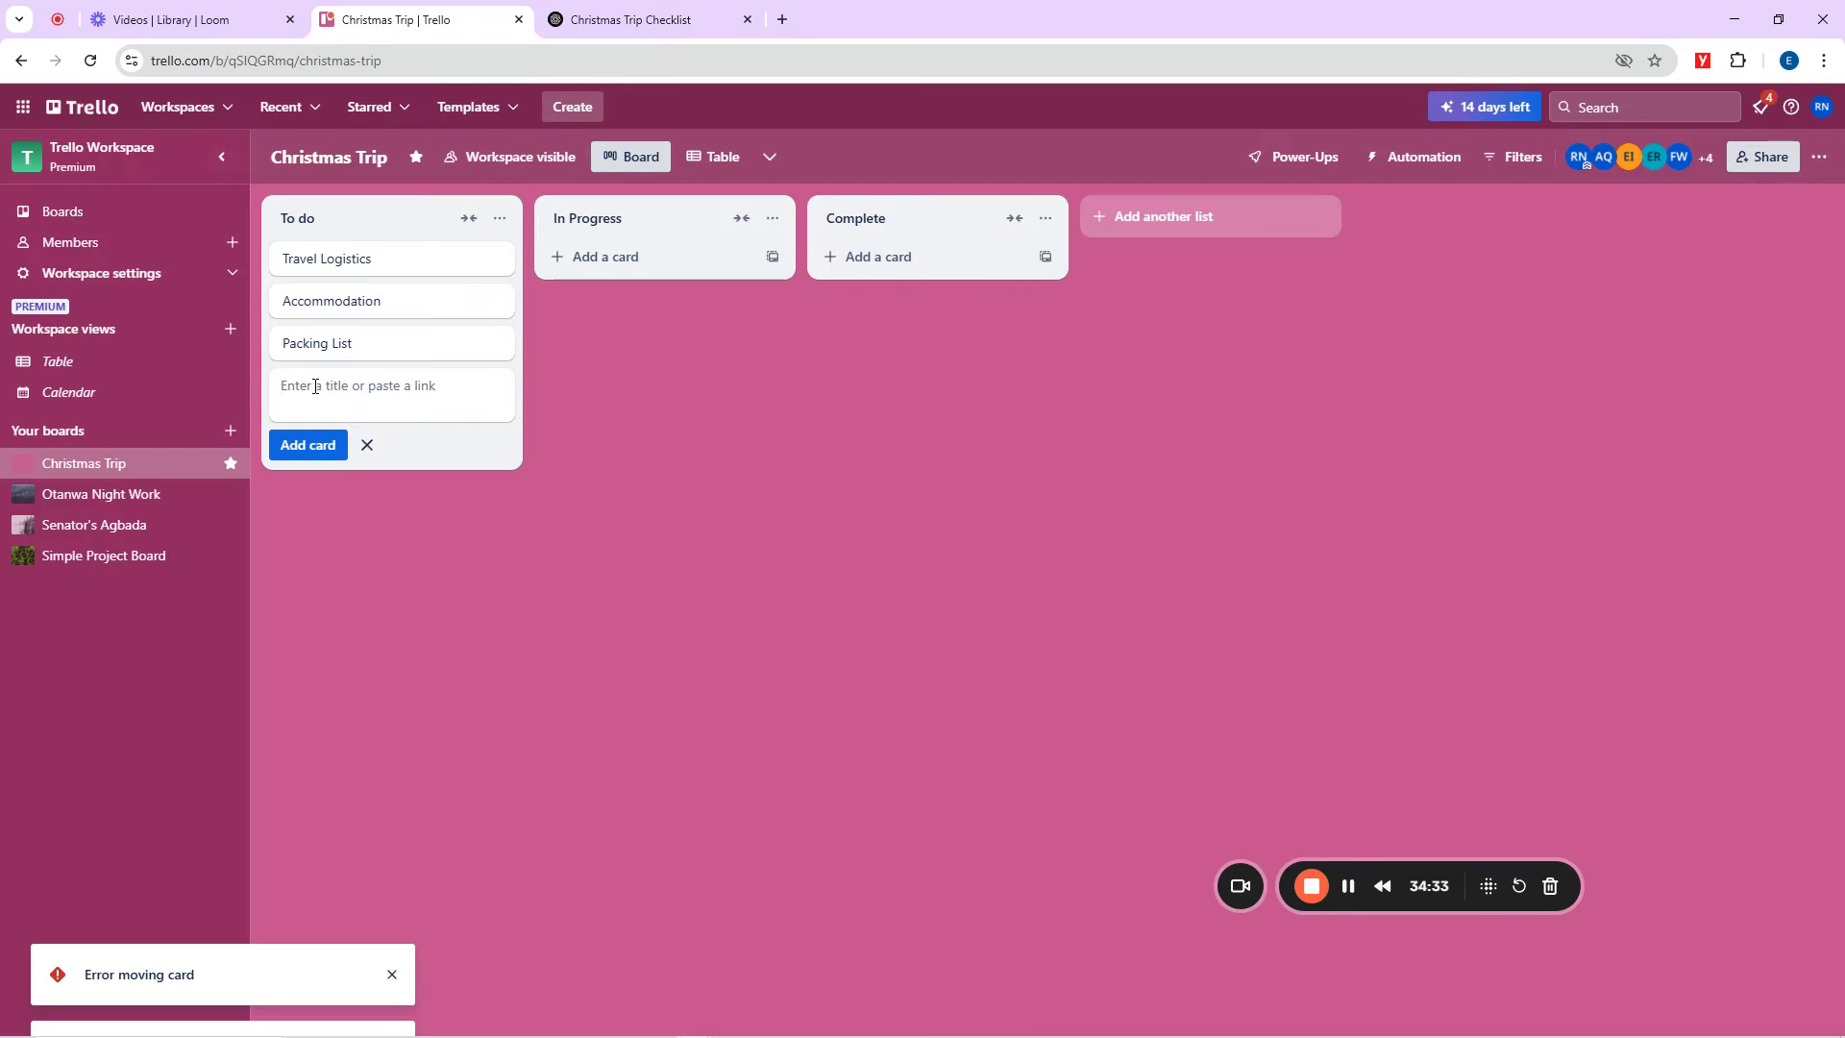
key(ctrl+v)
Copy the Food & Drink heading from the ChatGPT checklist and add it as a card below Christmas Activities in Trello.
key(ctrl+Tab)
scroll(608, 615, down, 7)
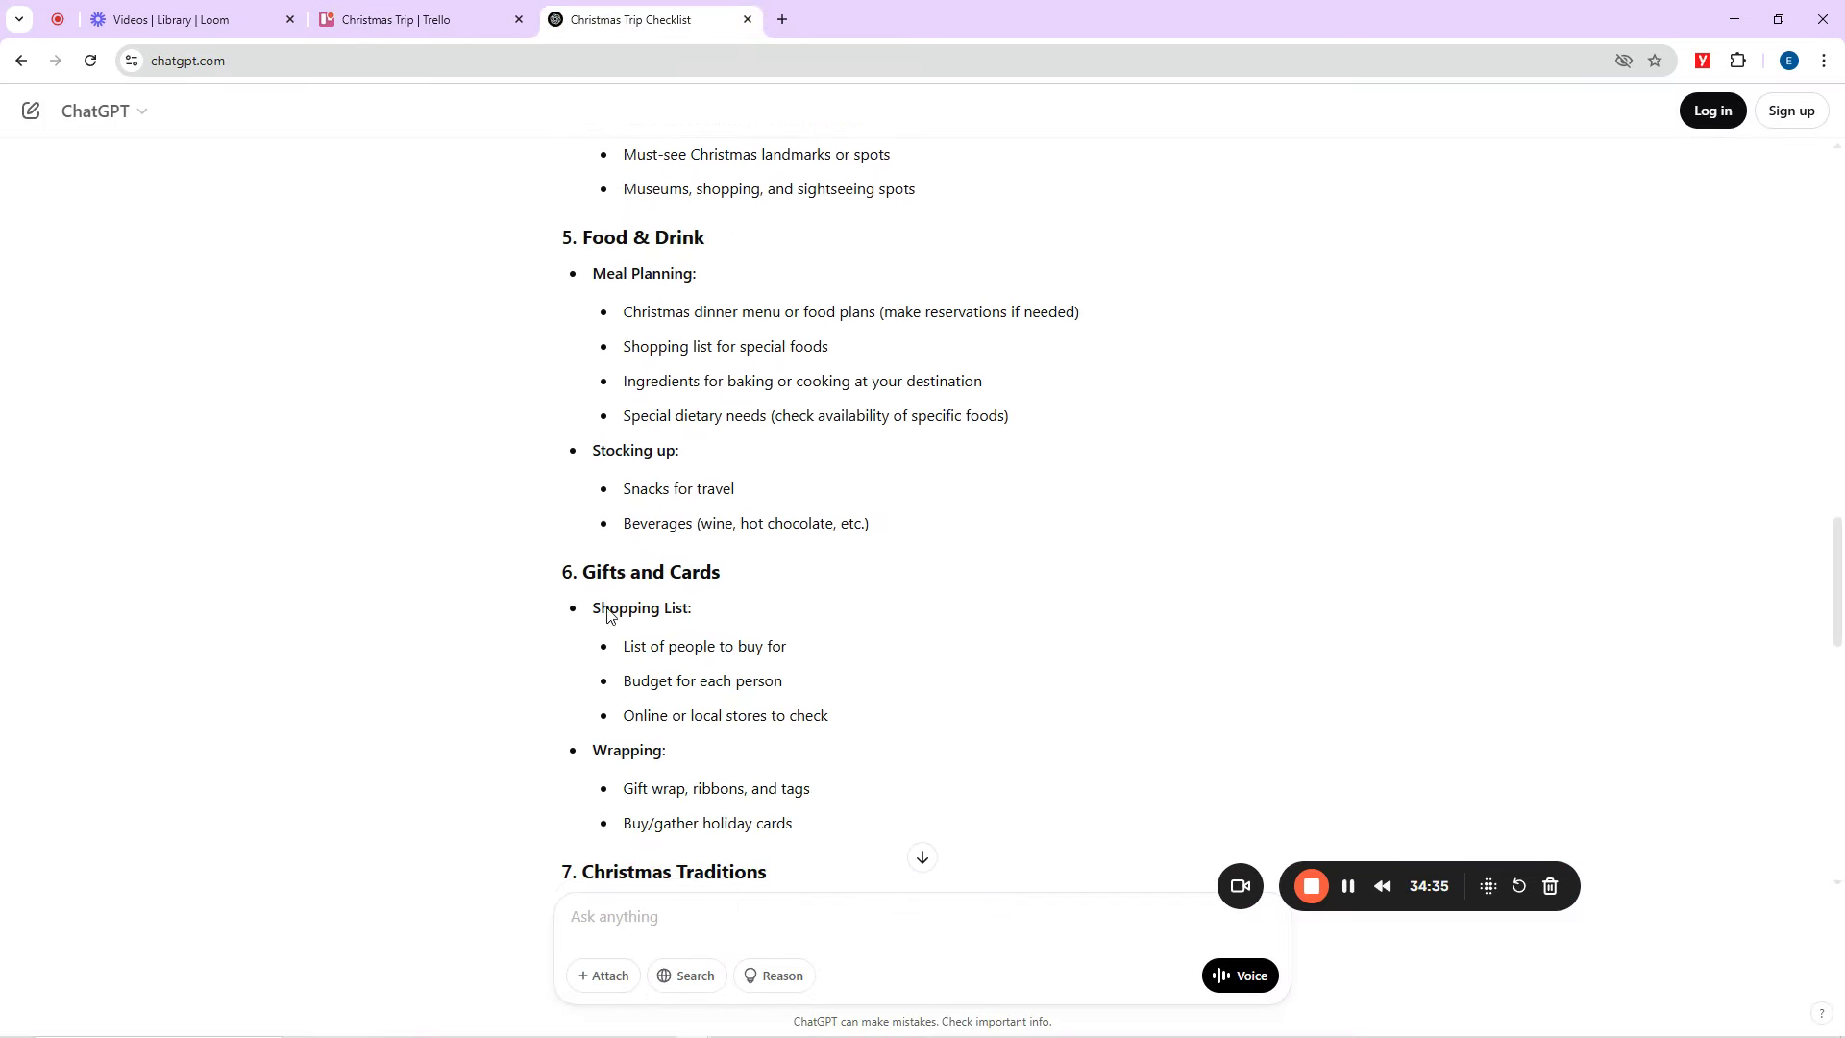
drag(587, 236, 717, 235)
key(ctrl+c)
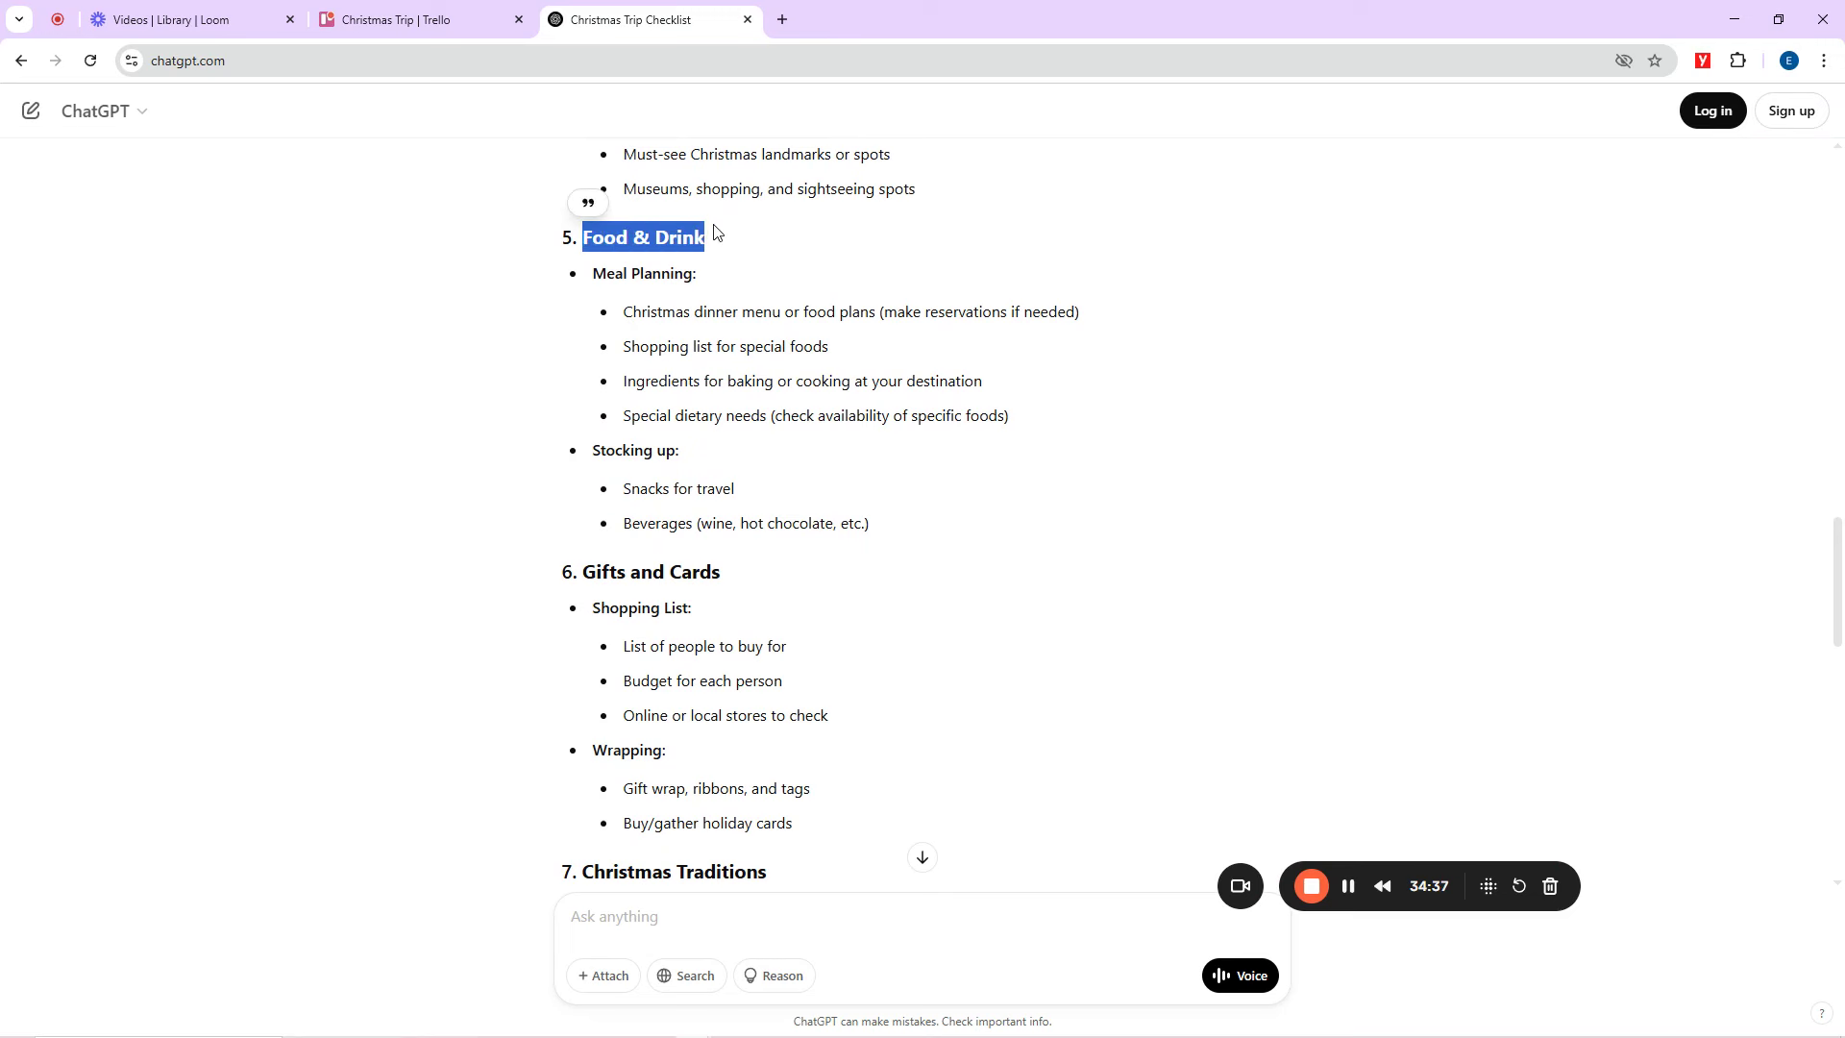
click(452, 19)
click(307, 445)
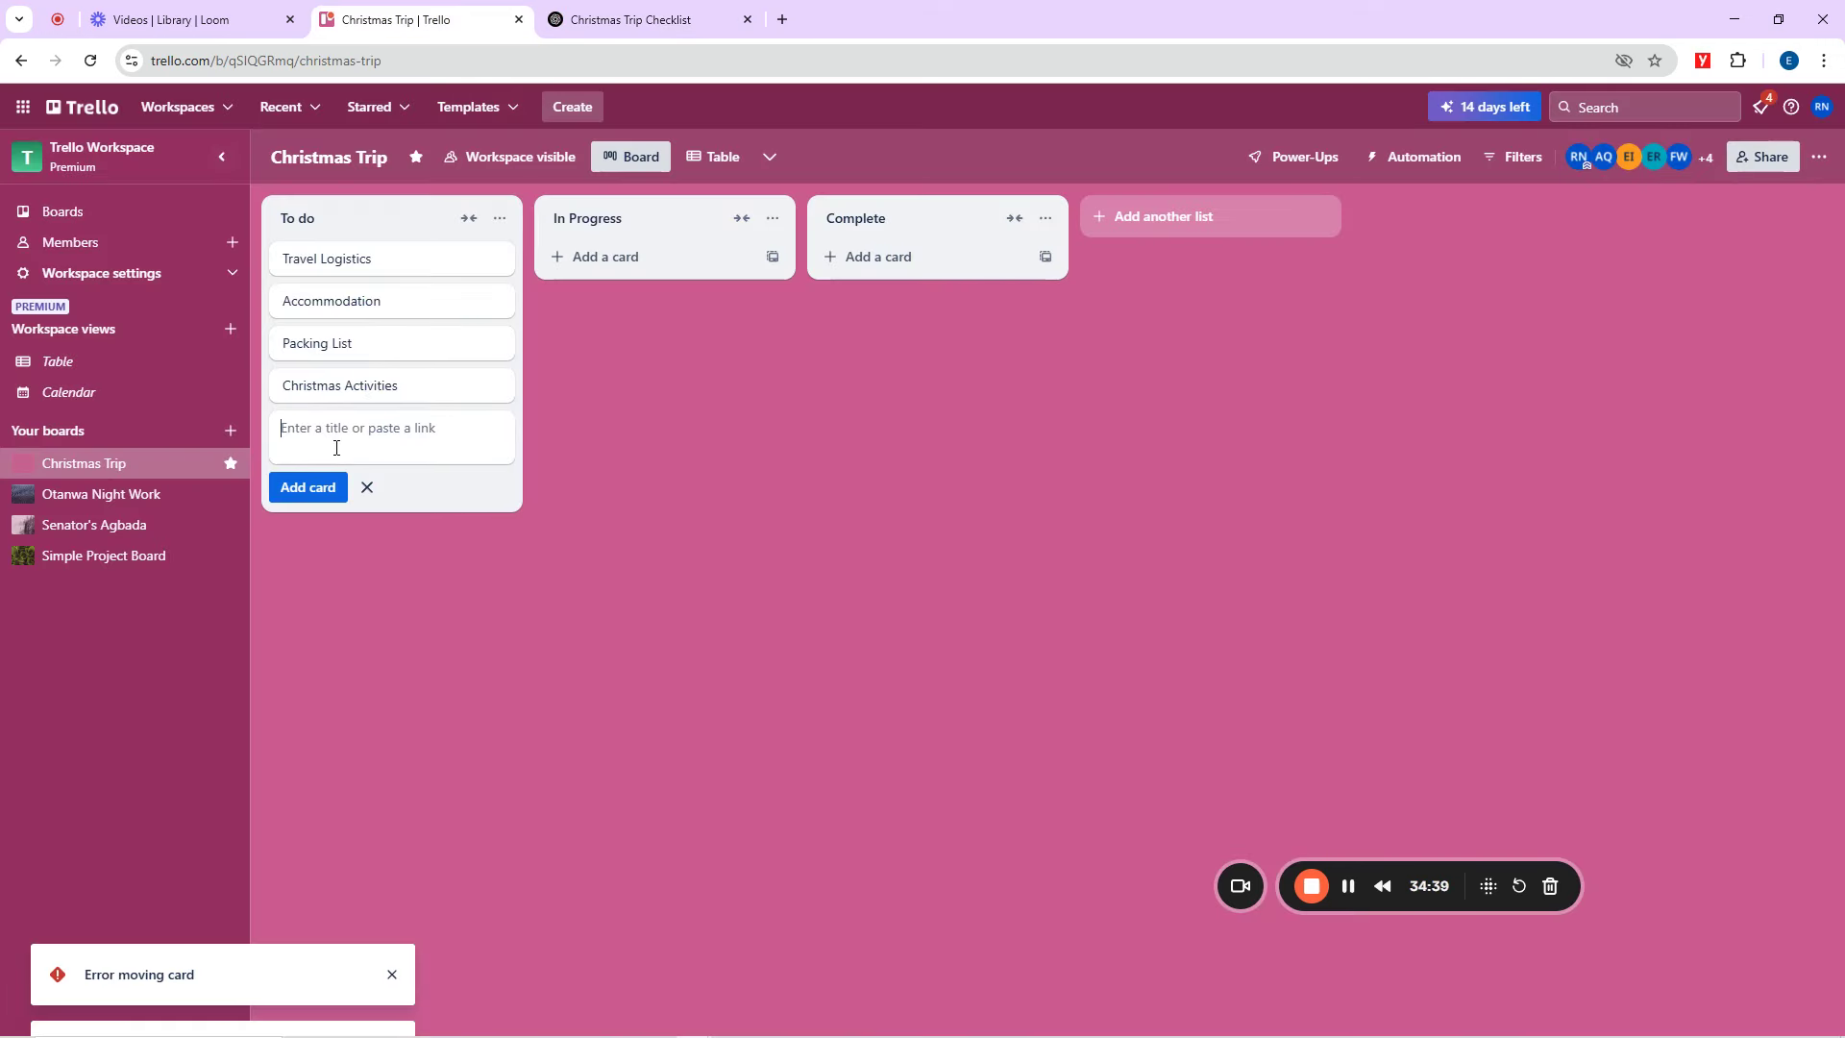
key(ctrl+v)
click(308, 487)
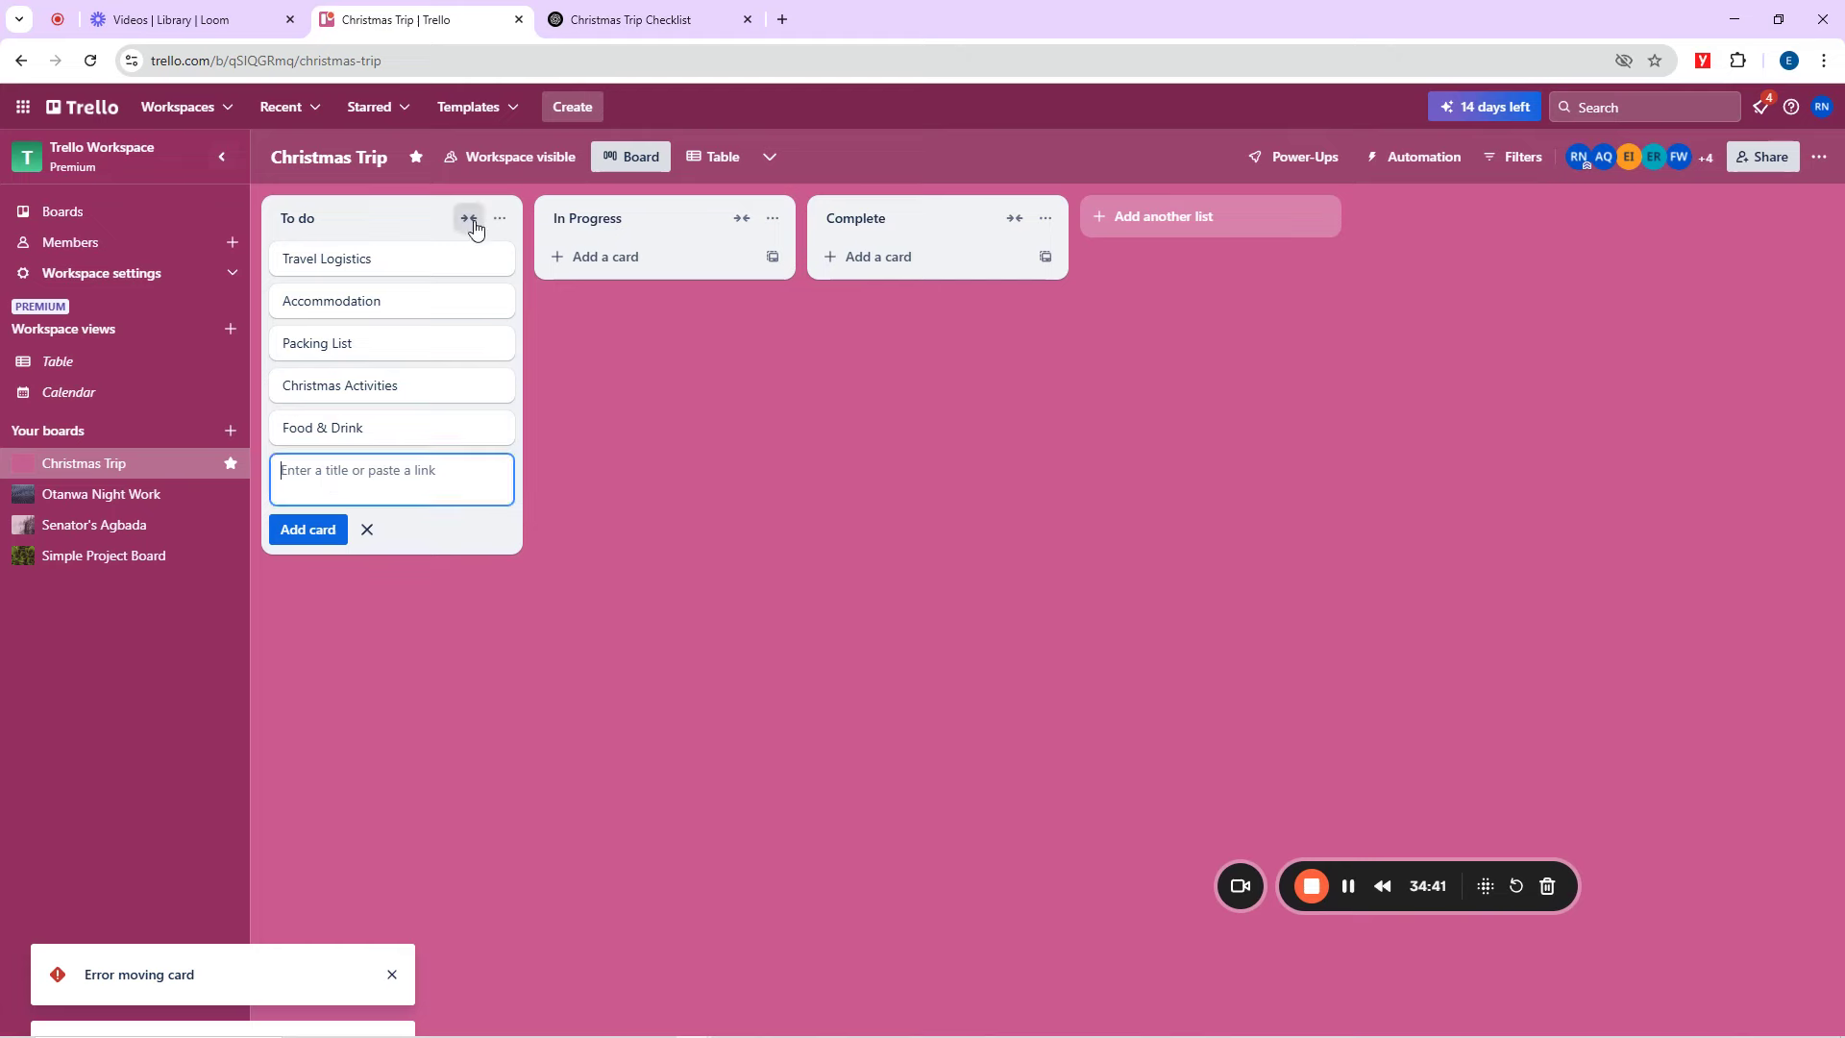
Compare the ChatGPT Christmas trip checklist from its beginning with the cards in Trello's To do list.
click(645, 6)
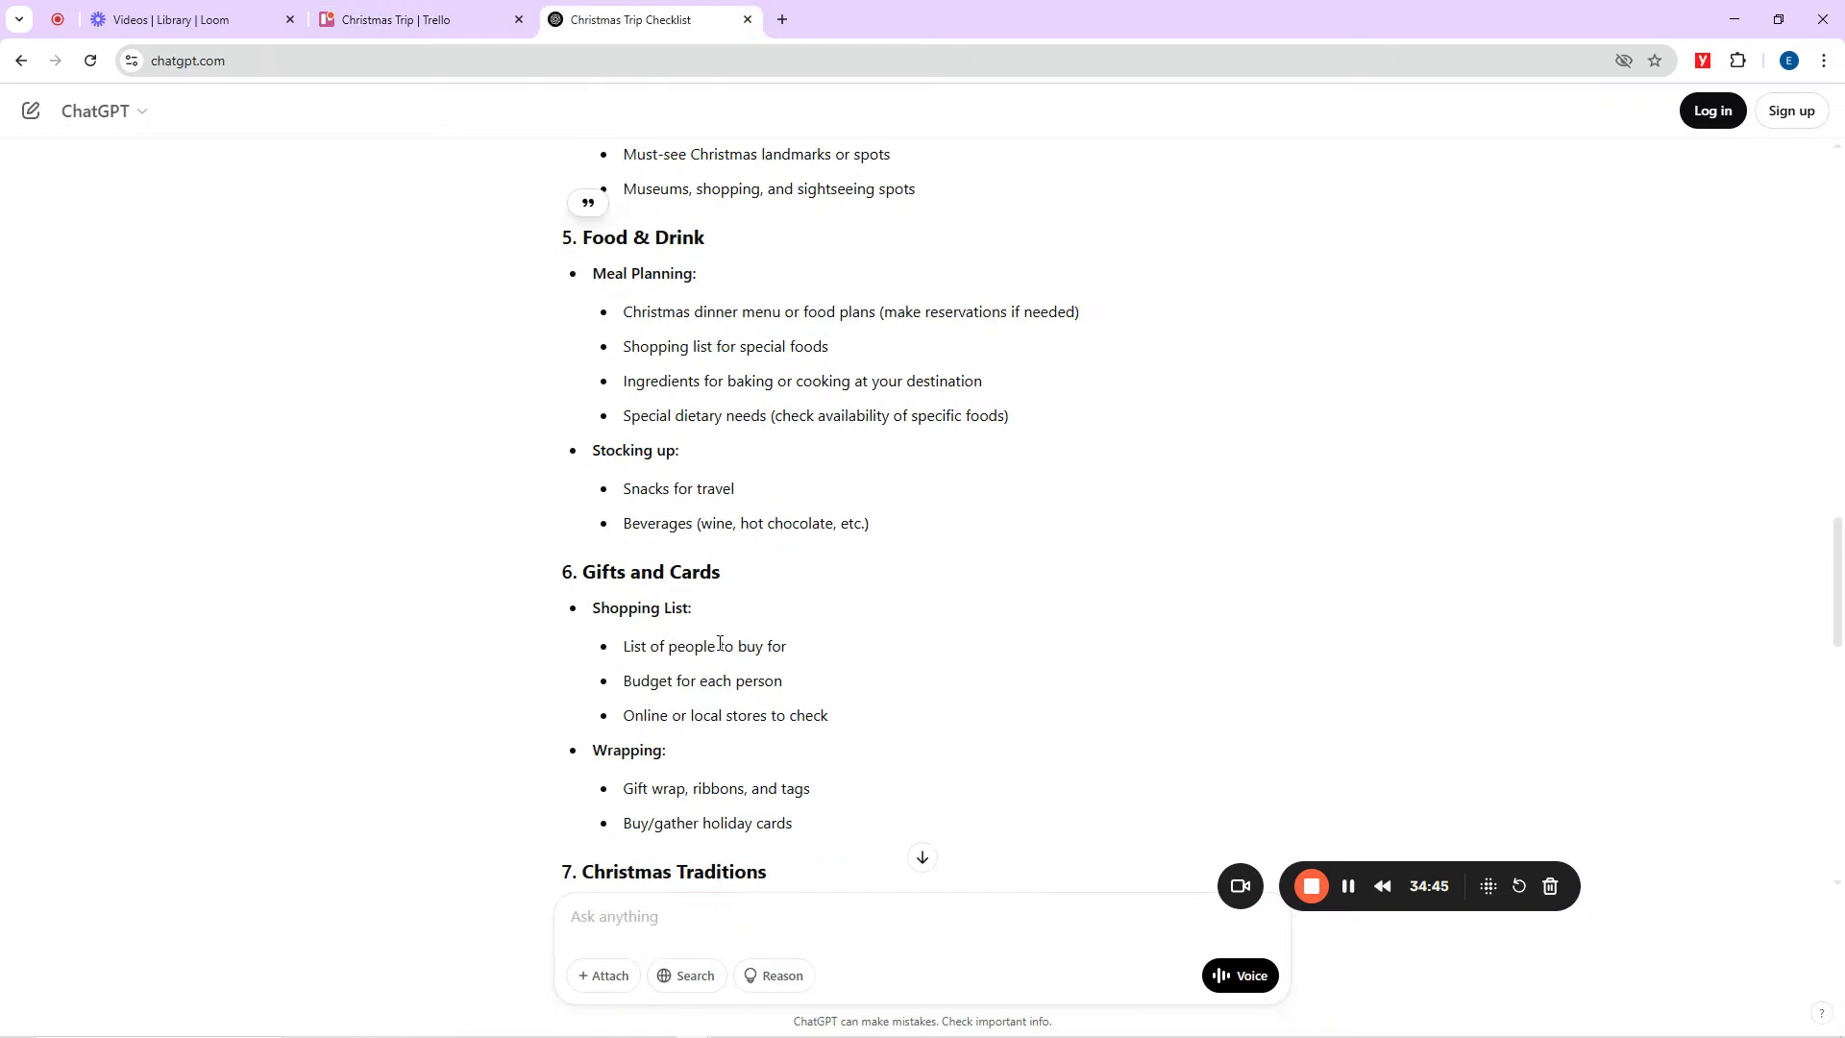
scroll(746, 458, up, 20)
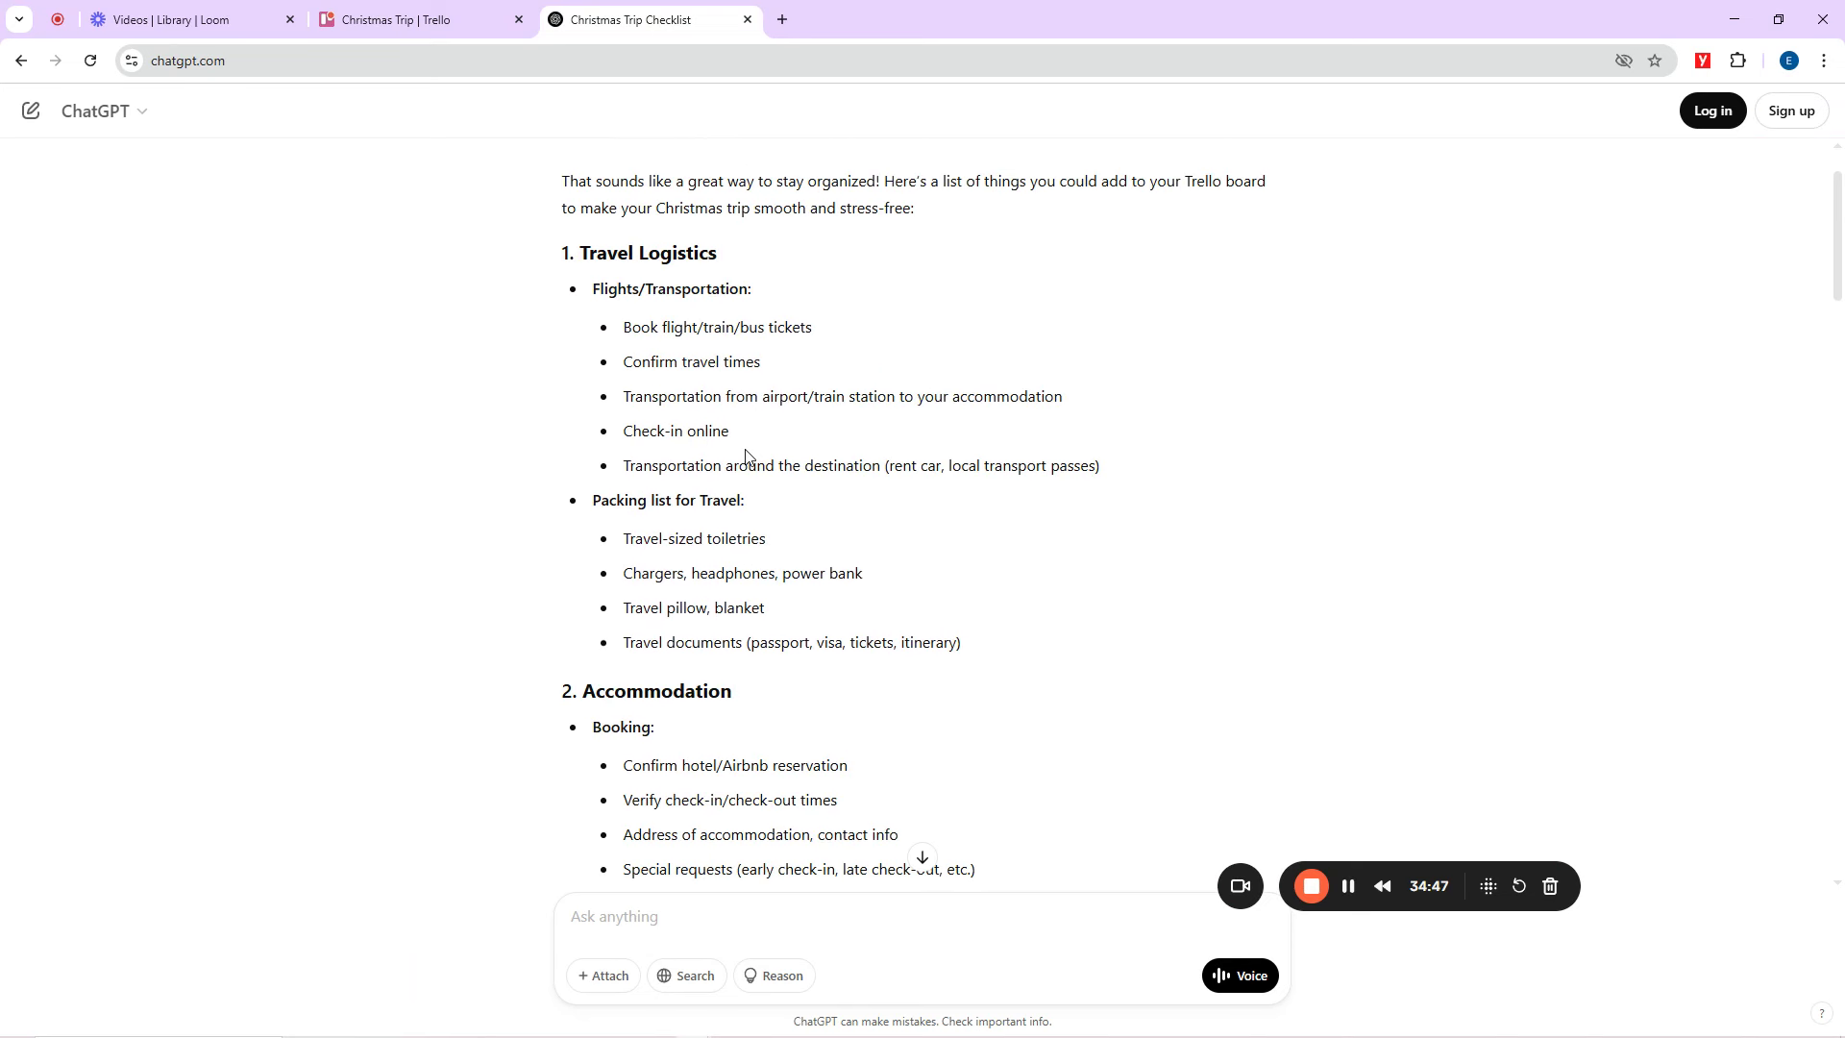
scroll(742, 457, up, 1)
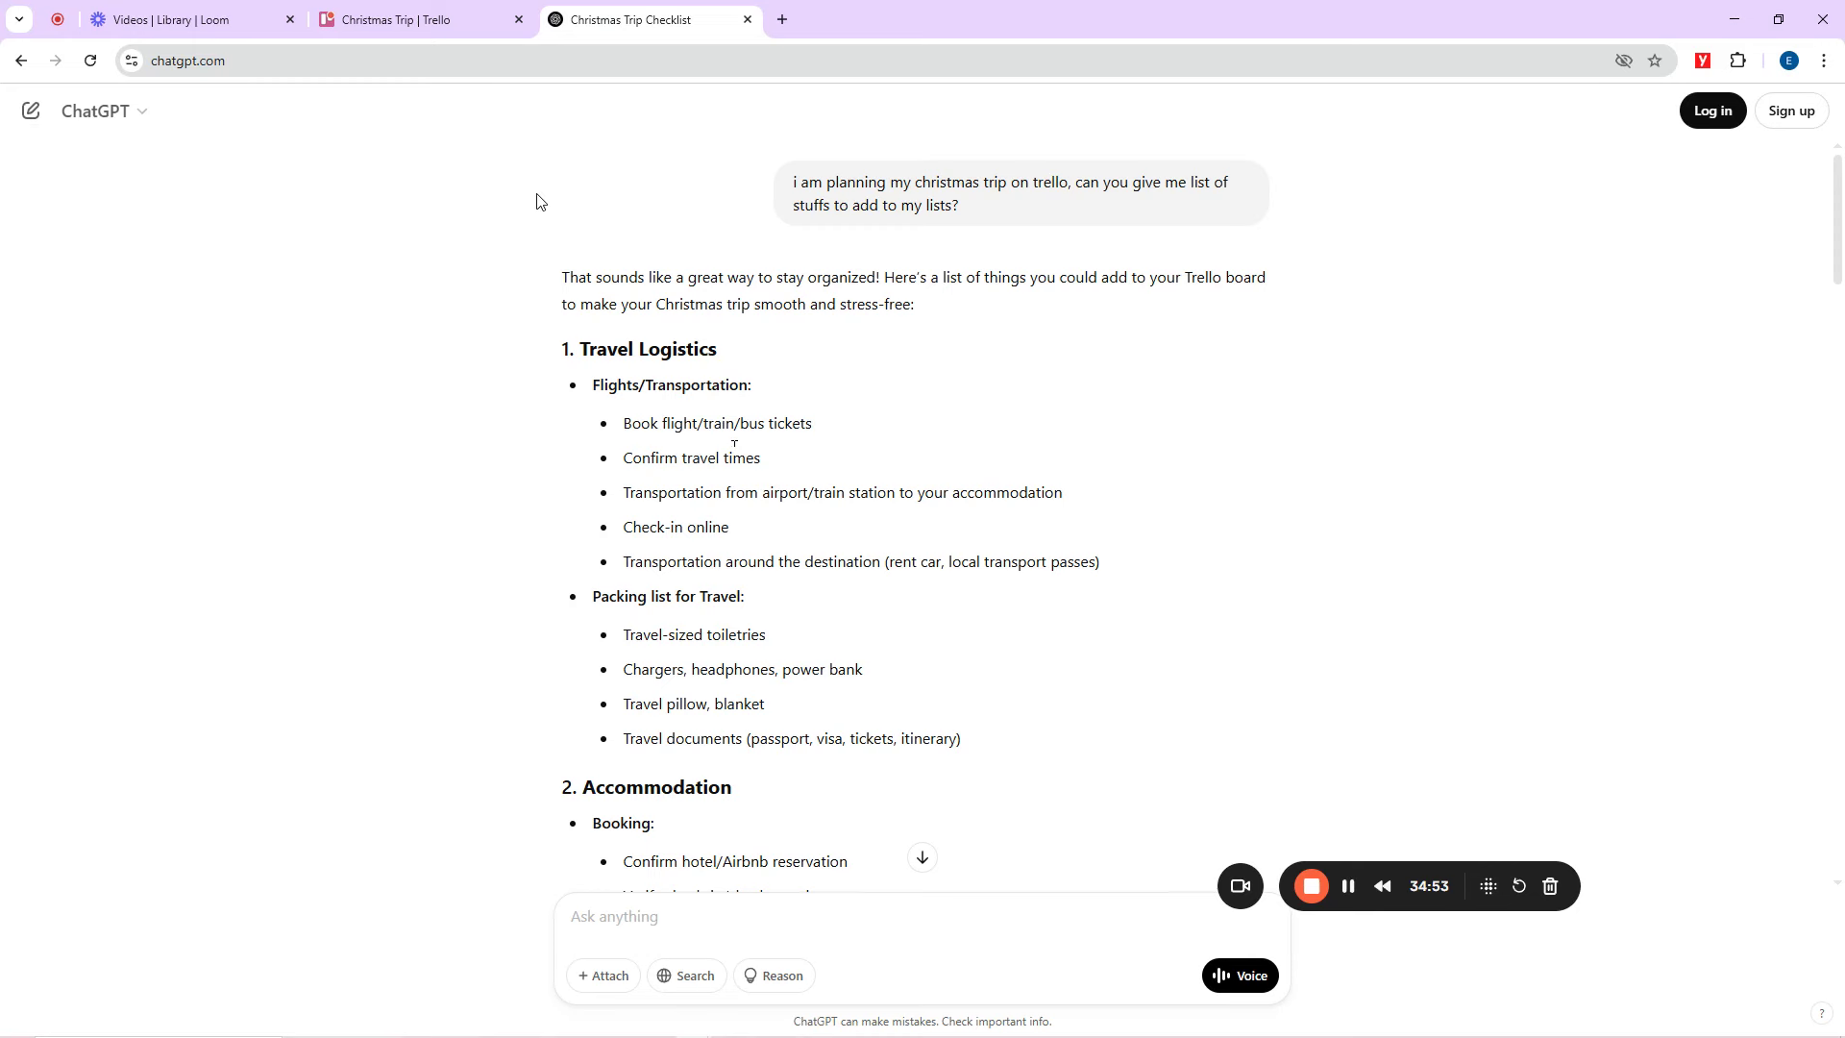
click(438, 19)
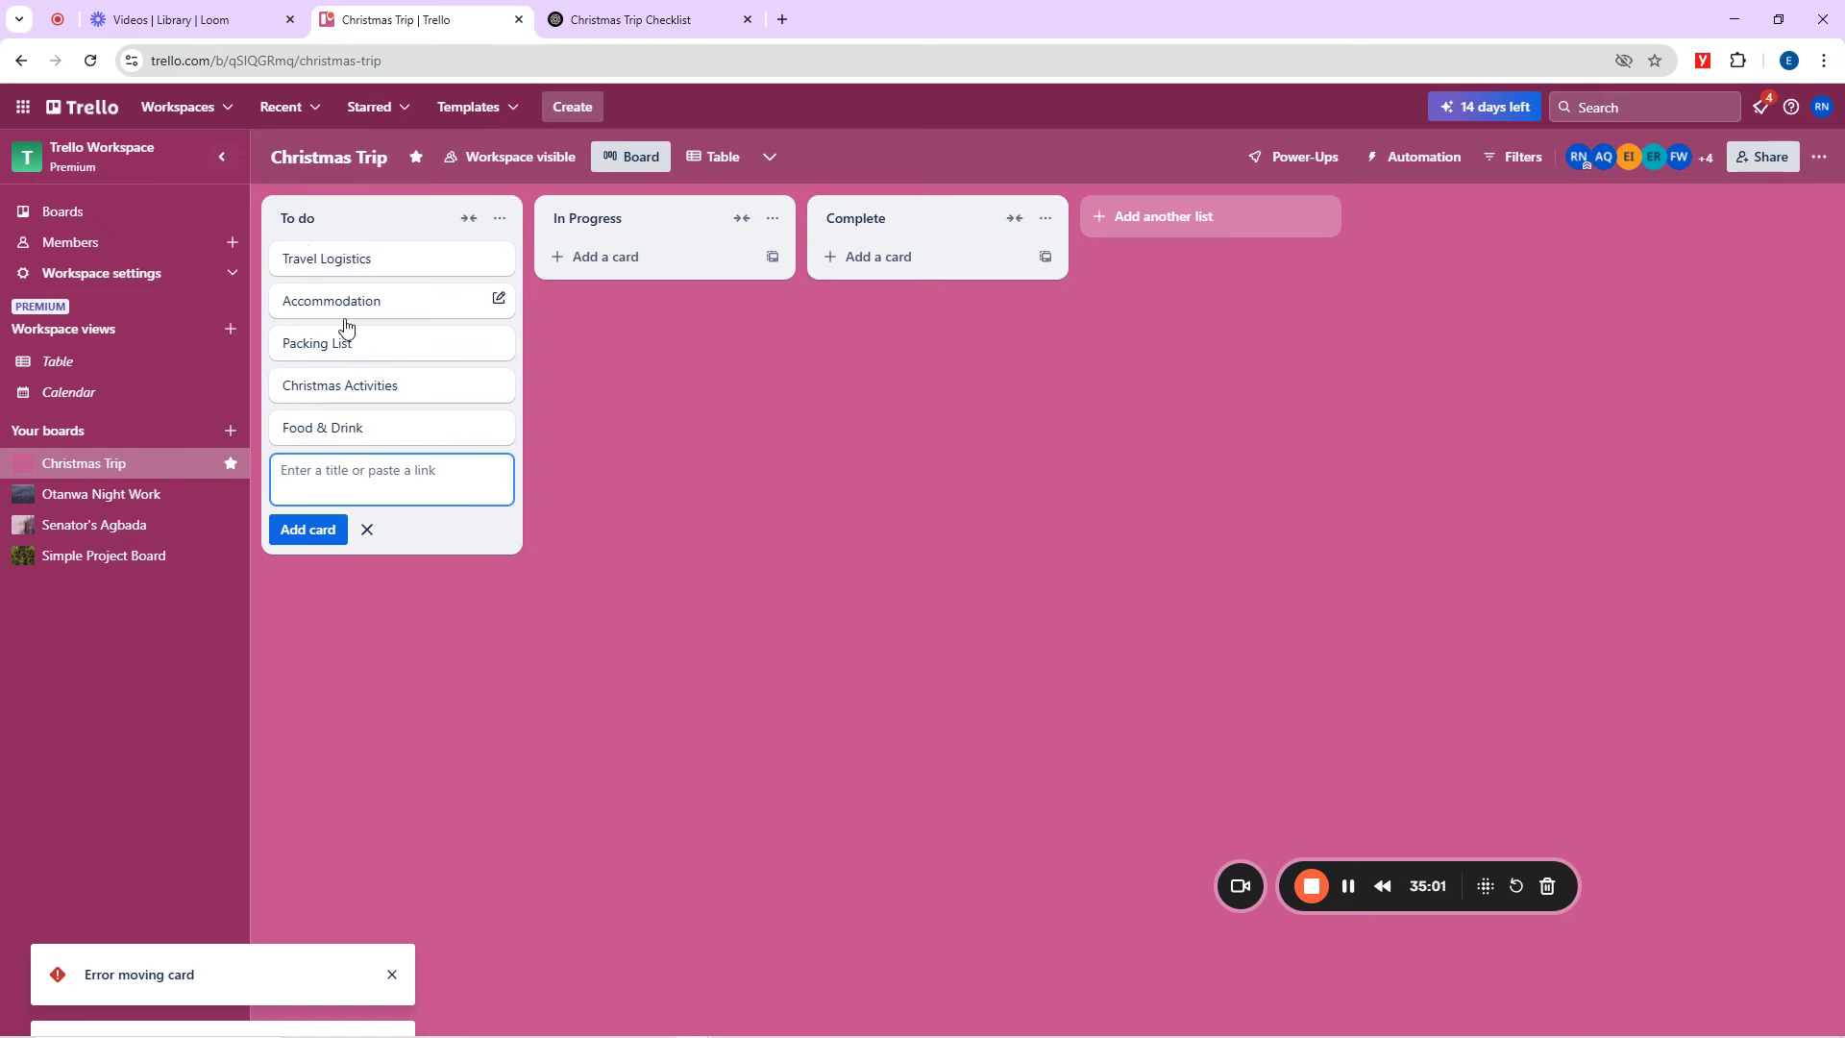
click(635, 8)
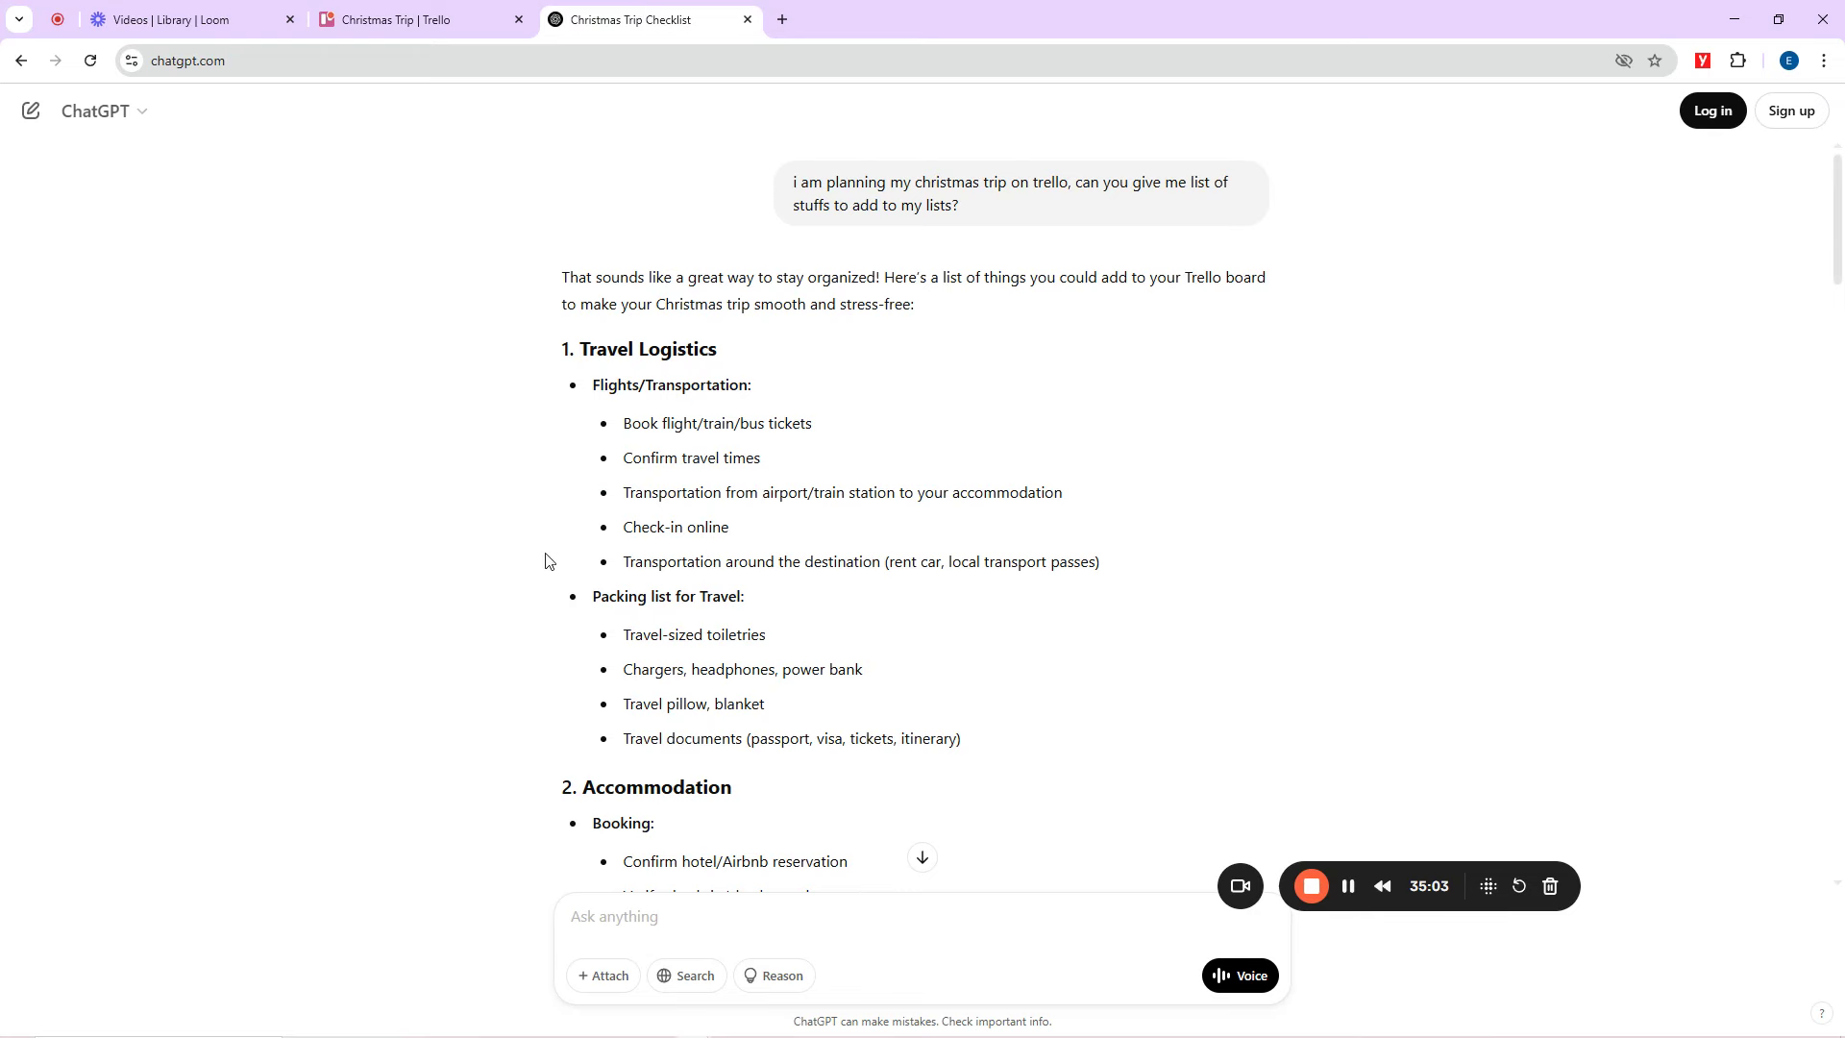
click(414, 20)
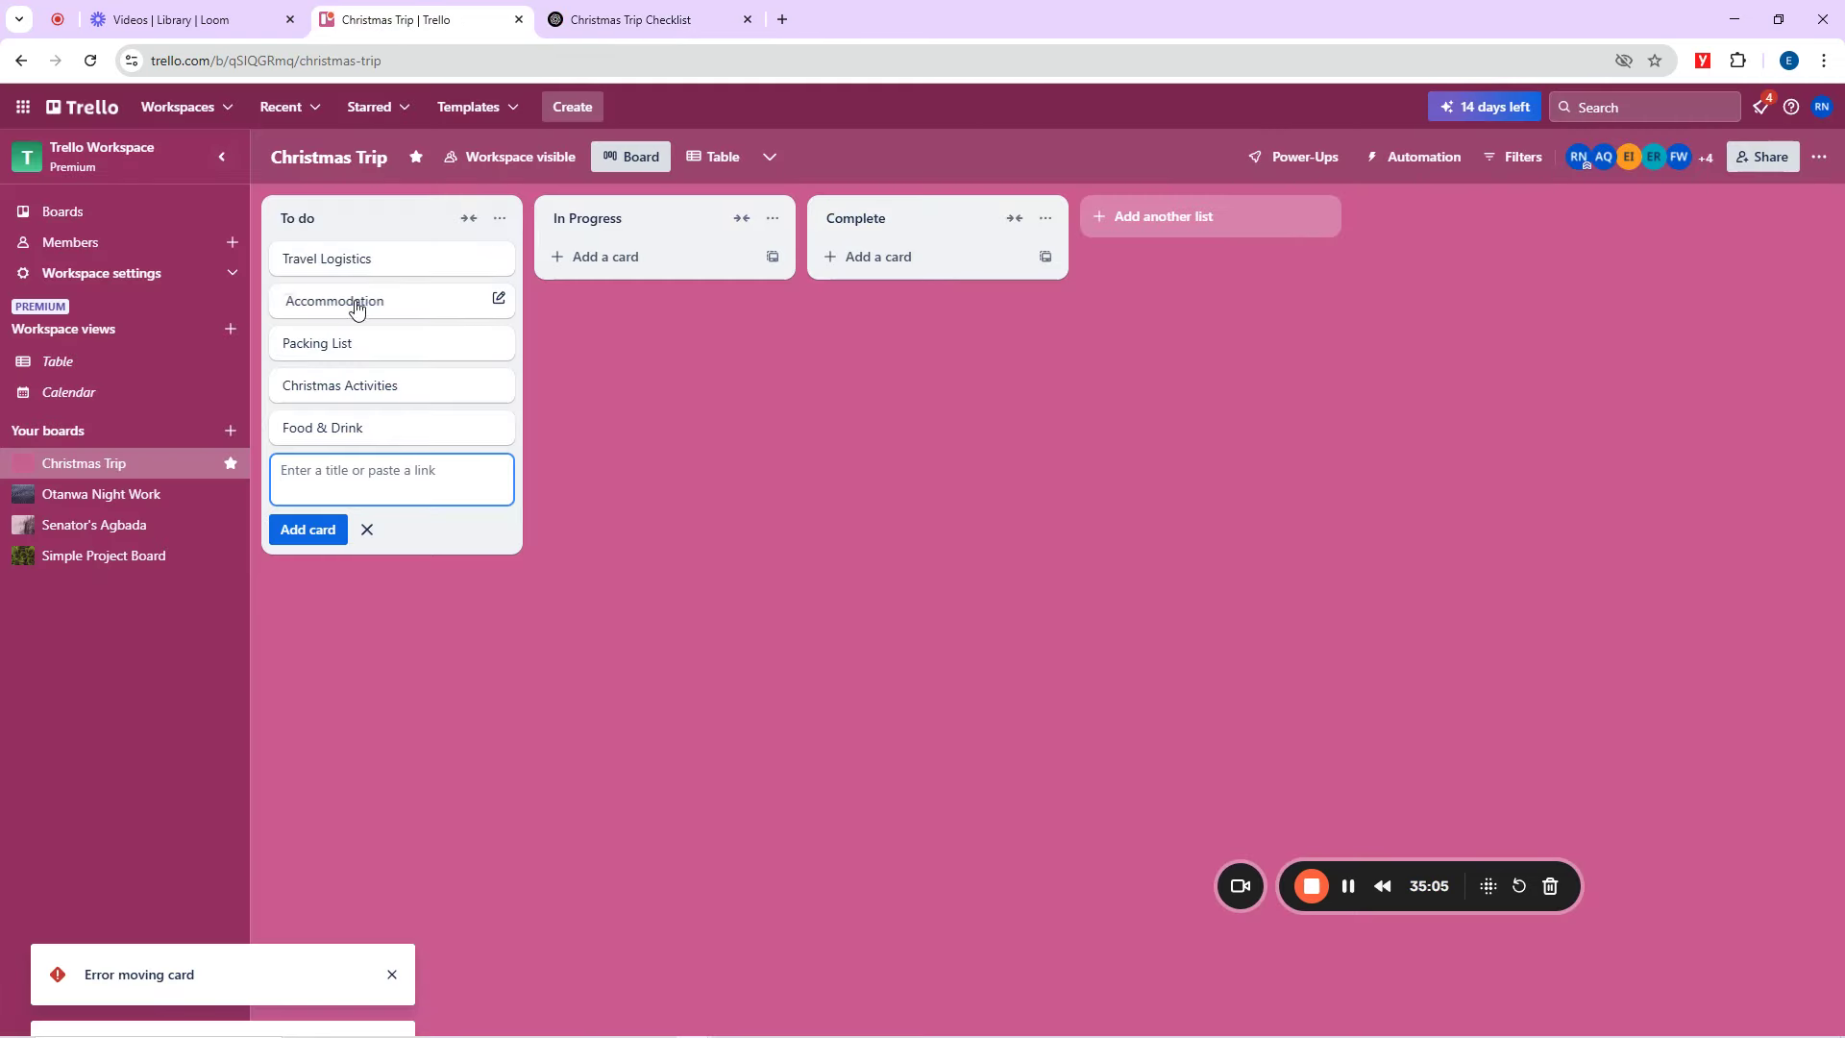
click(641, 8)
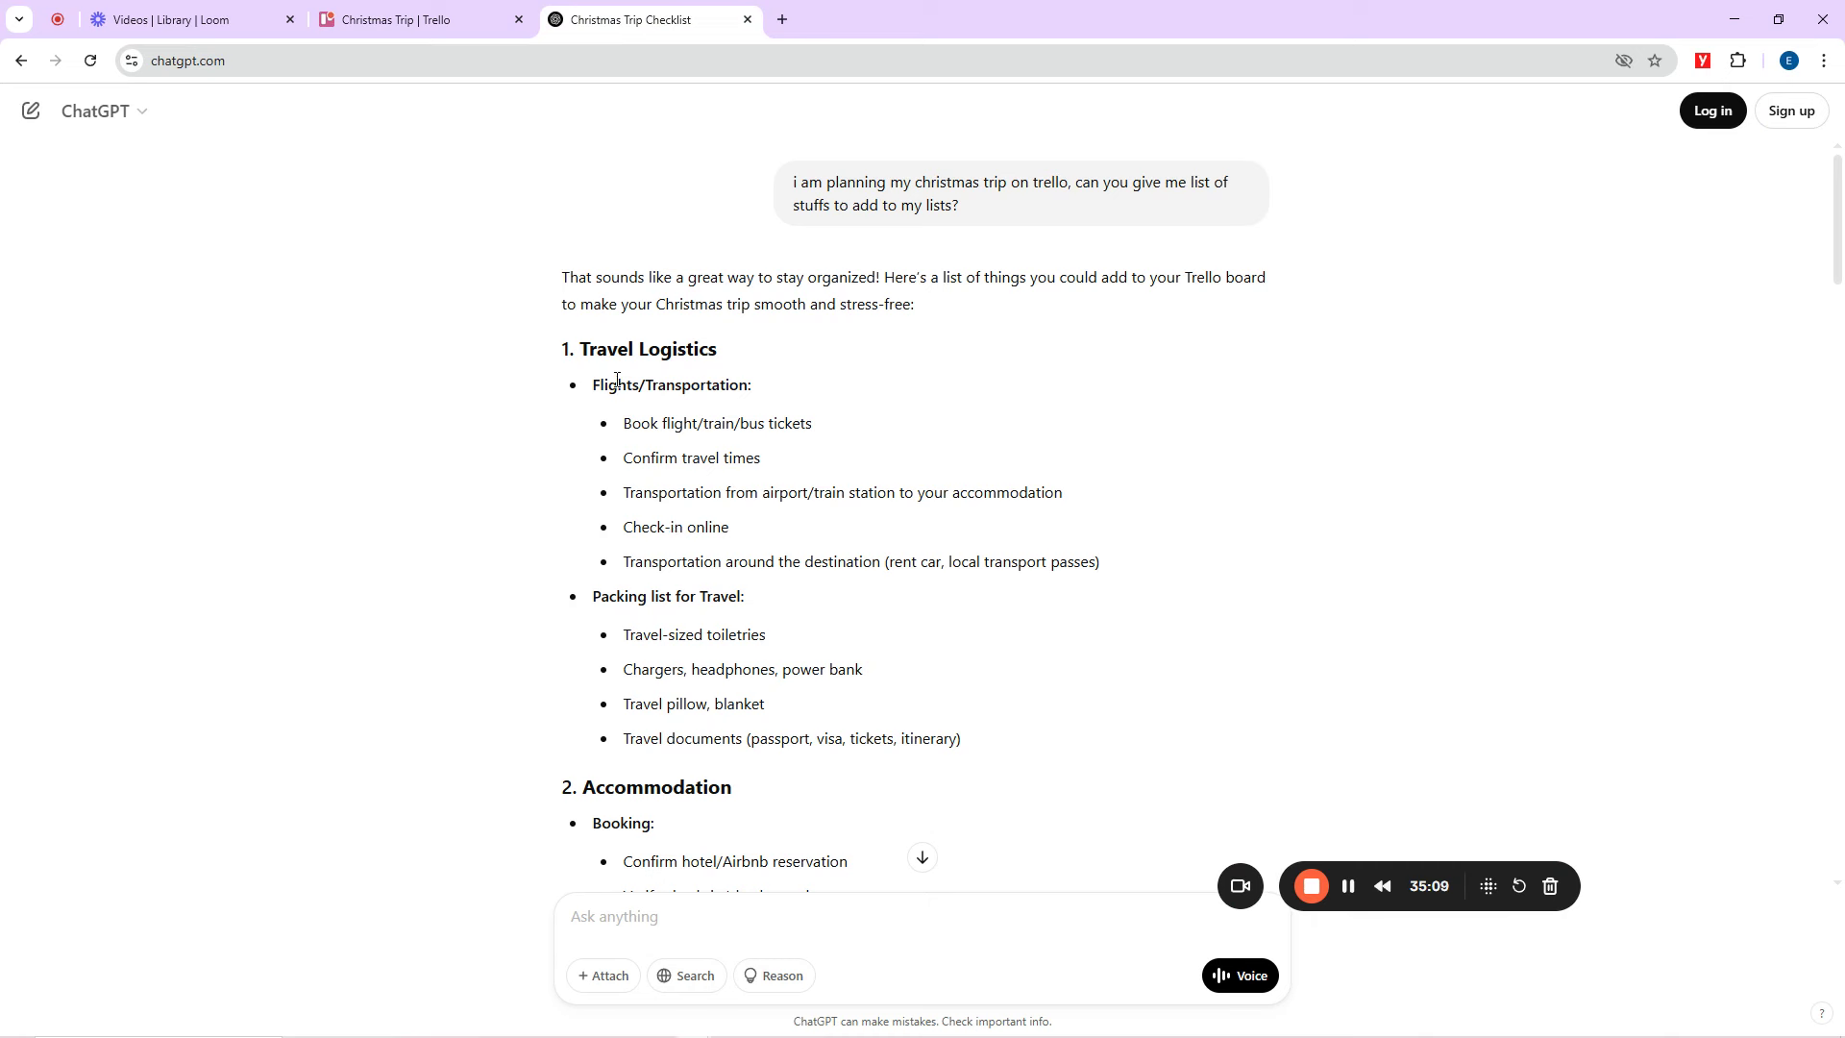
Review the Flights/Transportation items under the Travel Logistics heading of the ChatGPT checklist.
drag(590, 349, 720, 350)
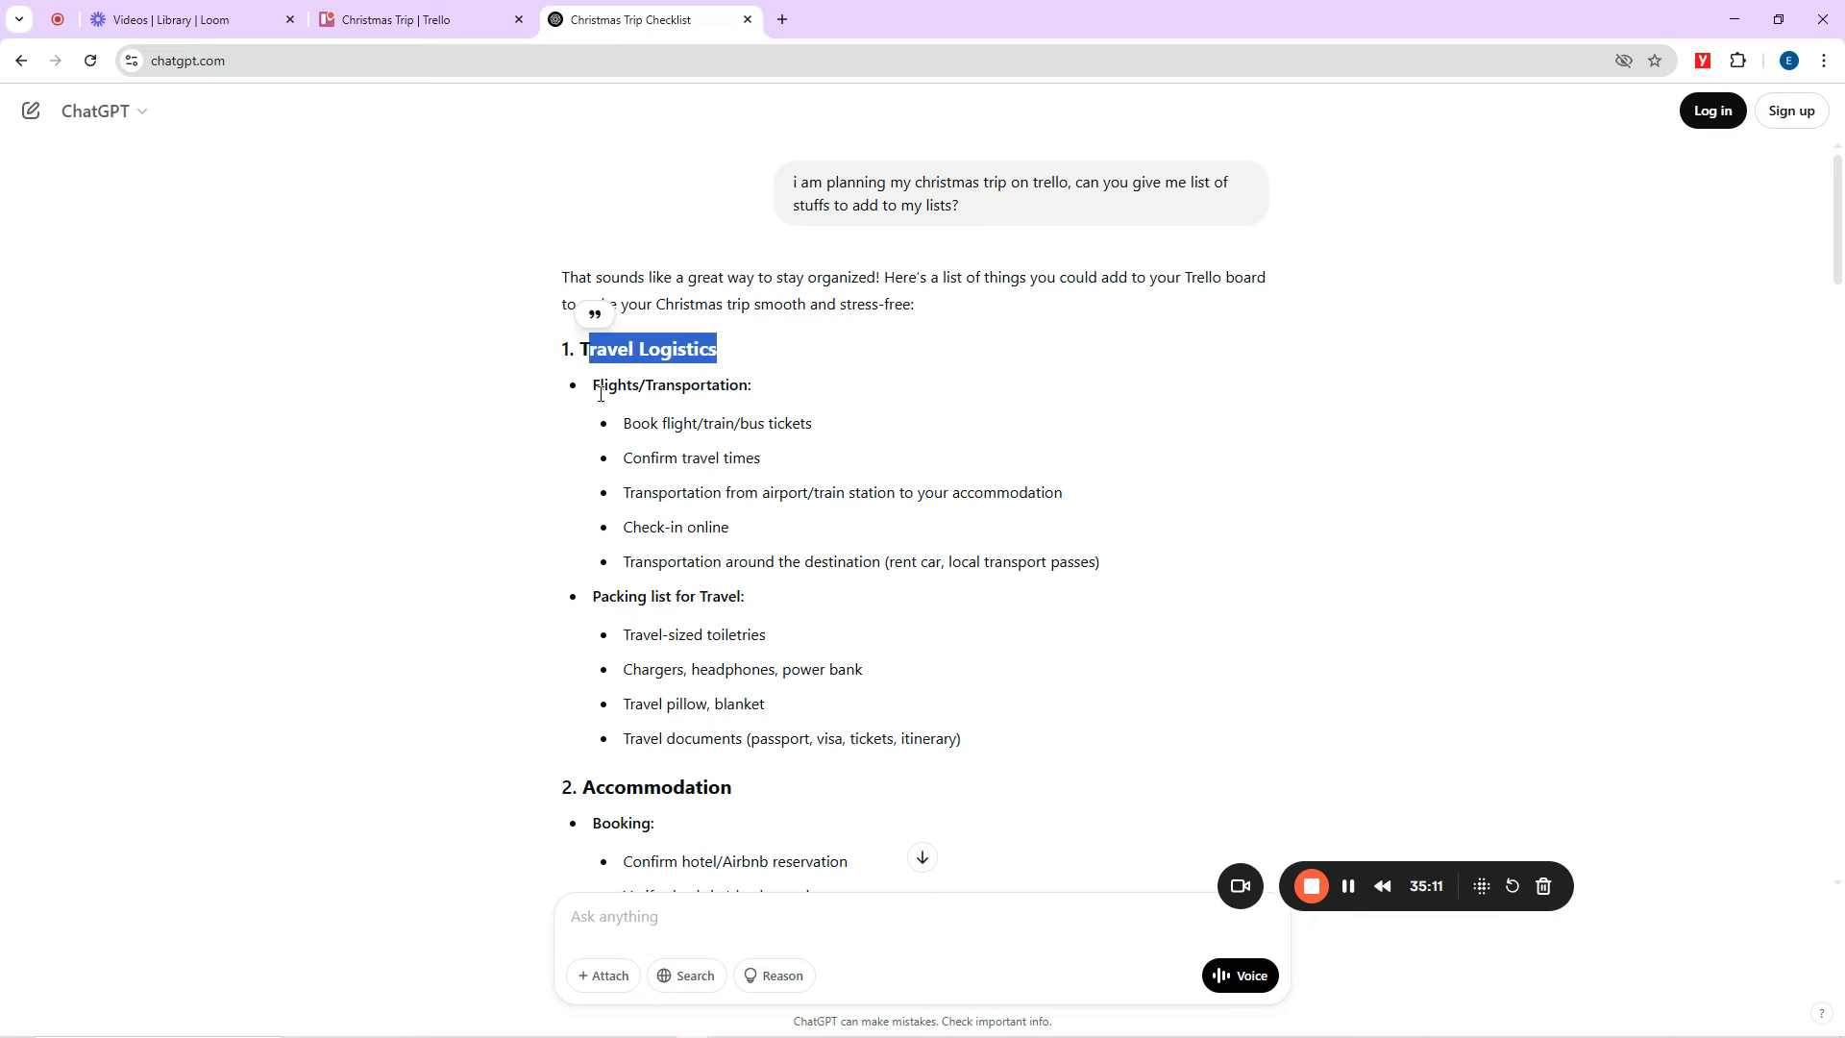
drag(592, 384, 756, 386)
click(770, 389)
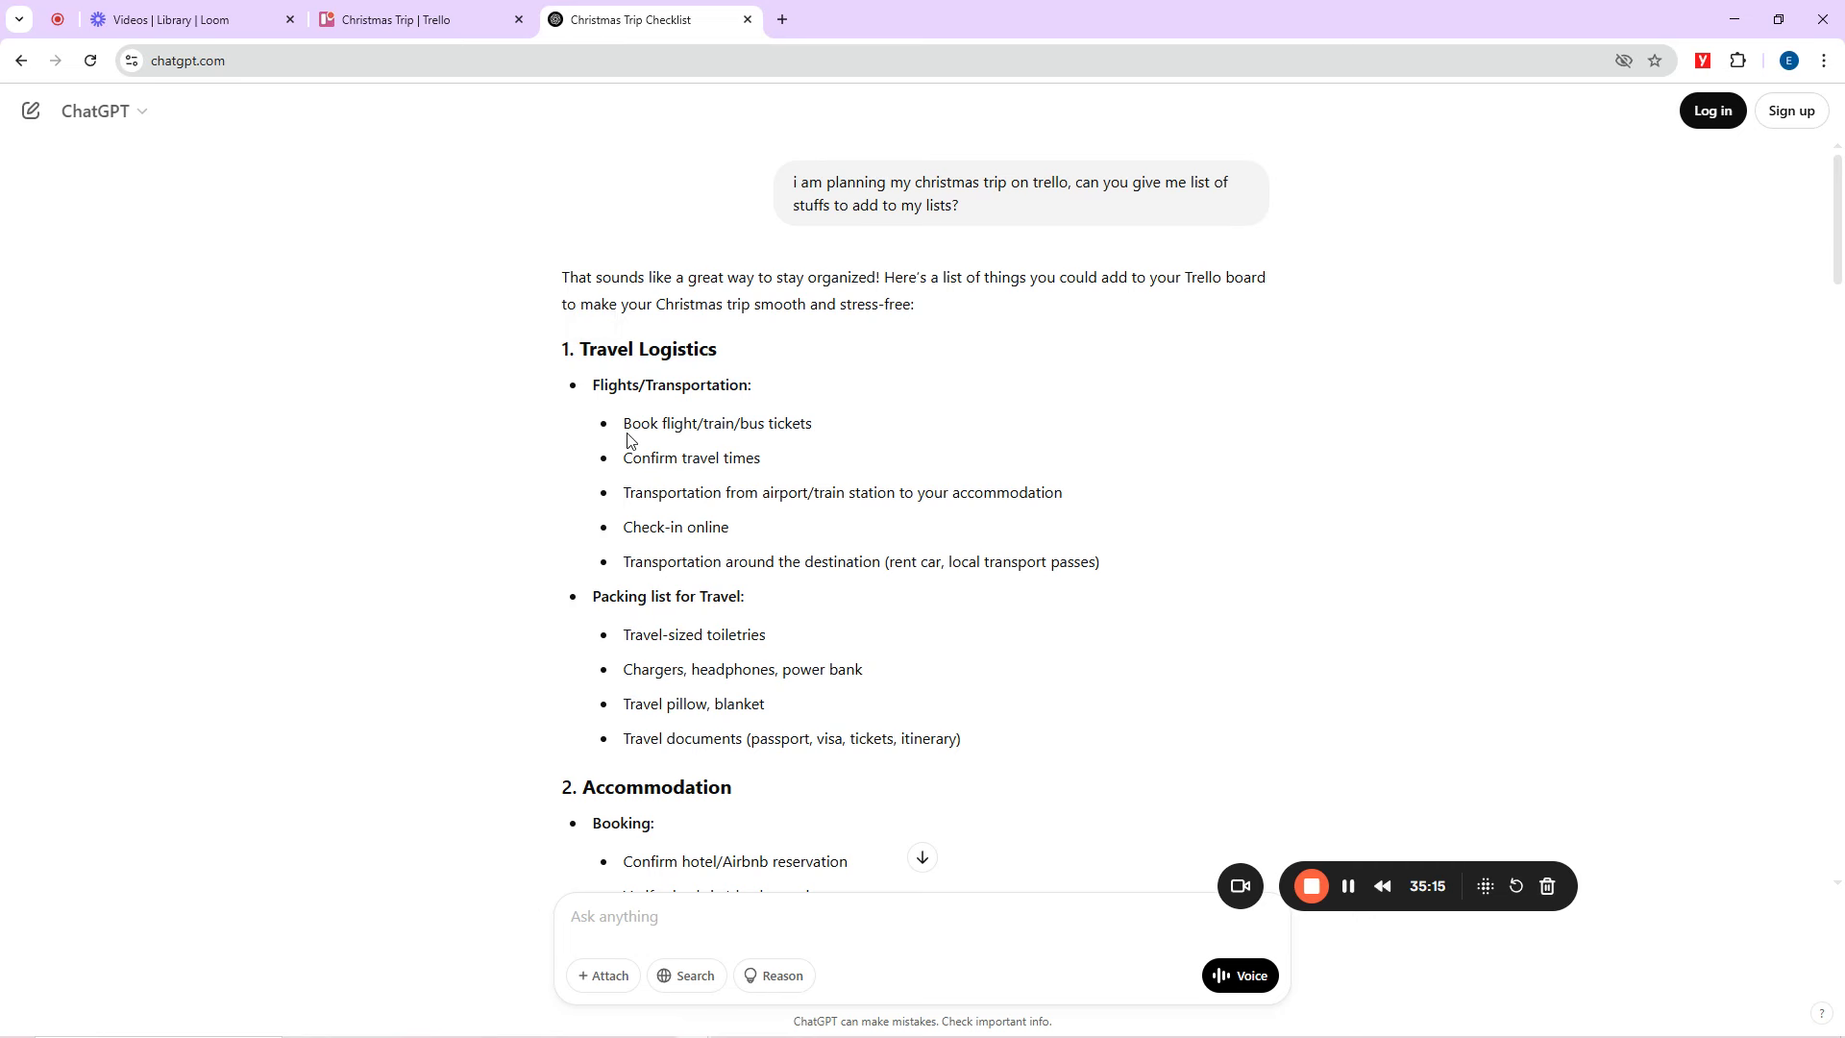
drag(627, 429, 822, 434)
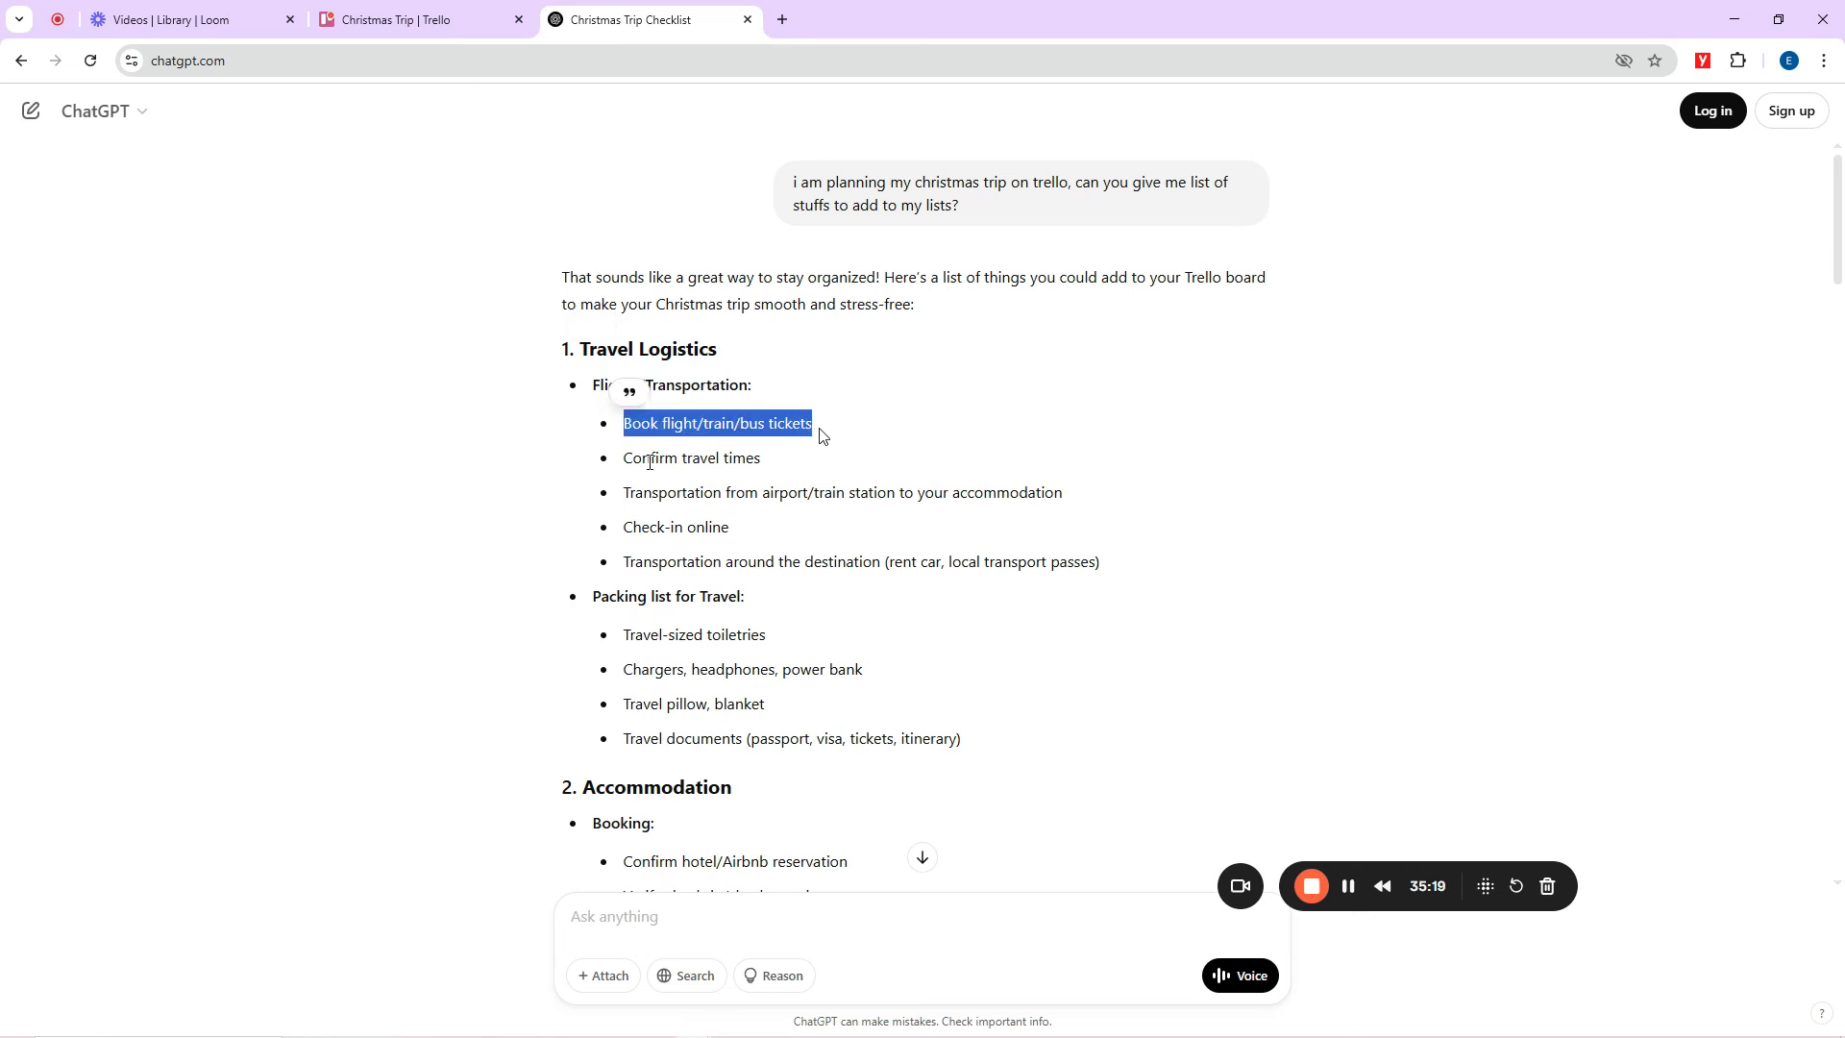
drag(628, 456, 769, 462)
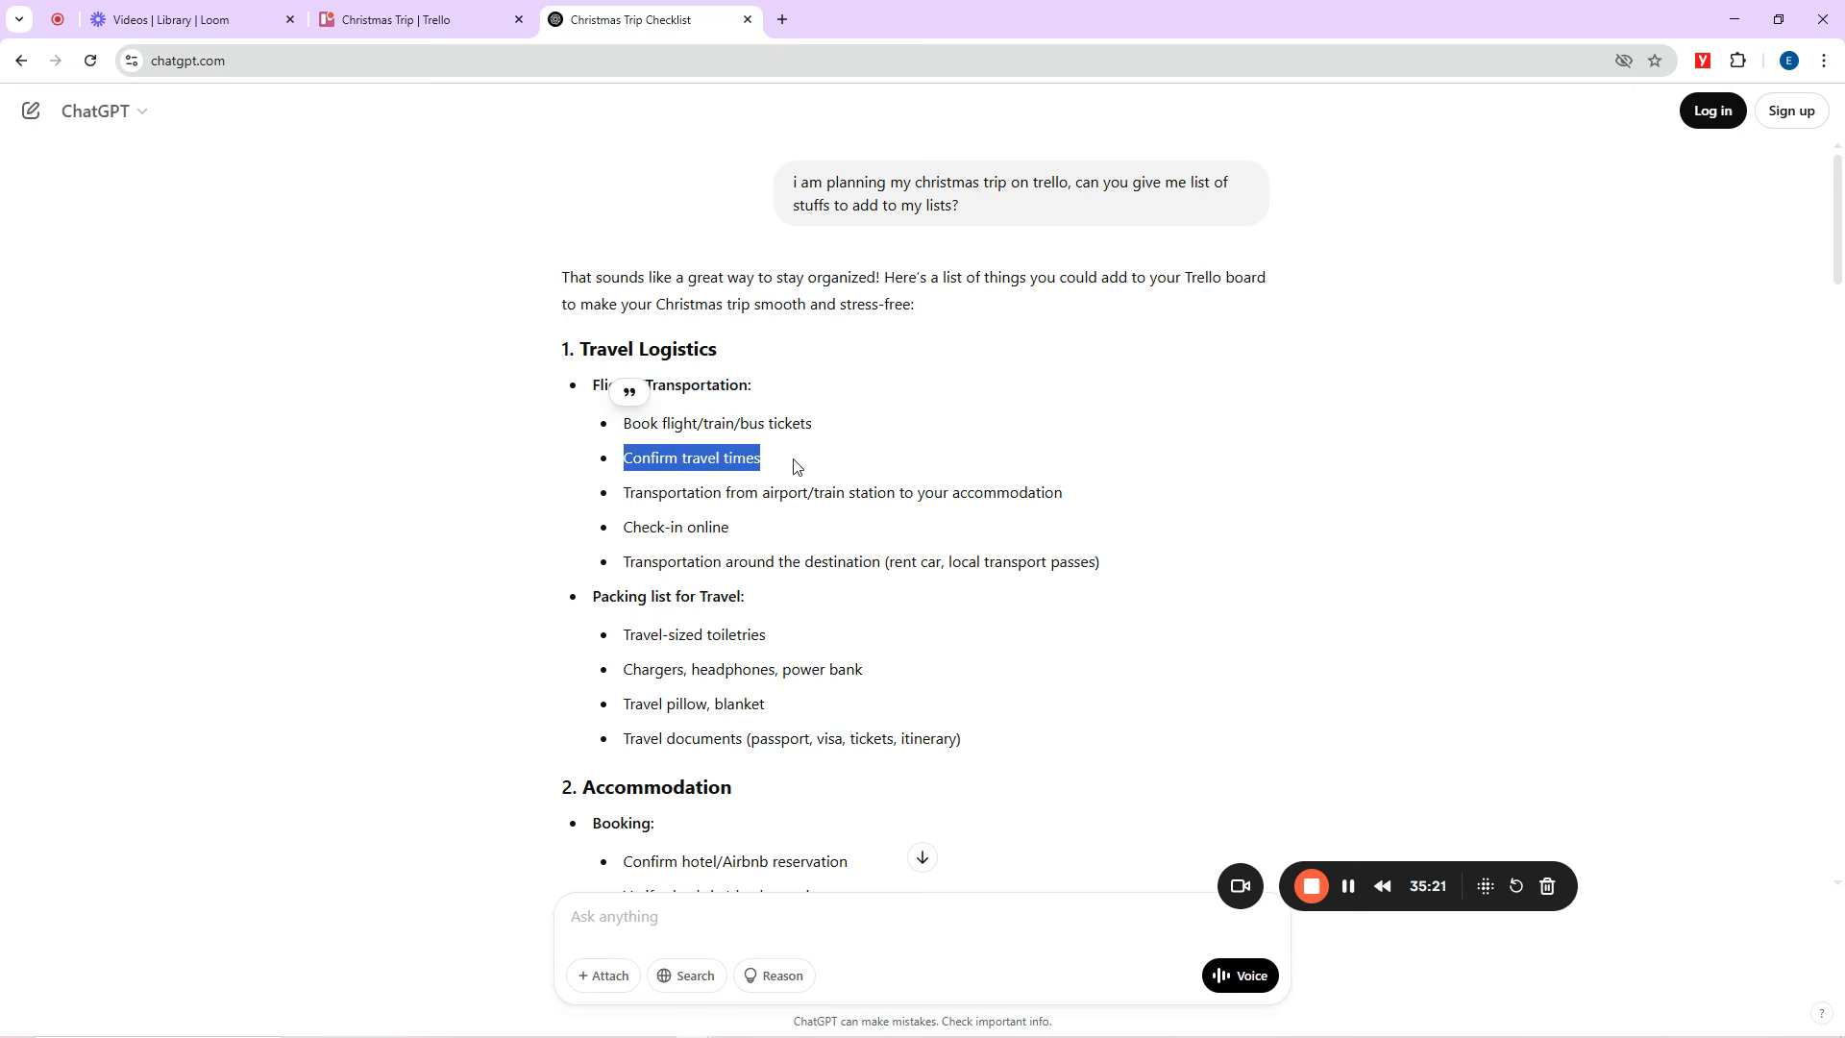
click(819, 433)
drag(635, 493, 846, 493)
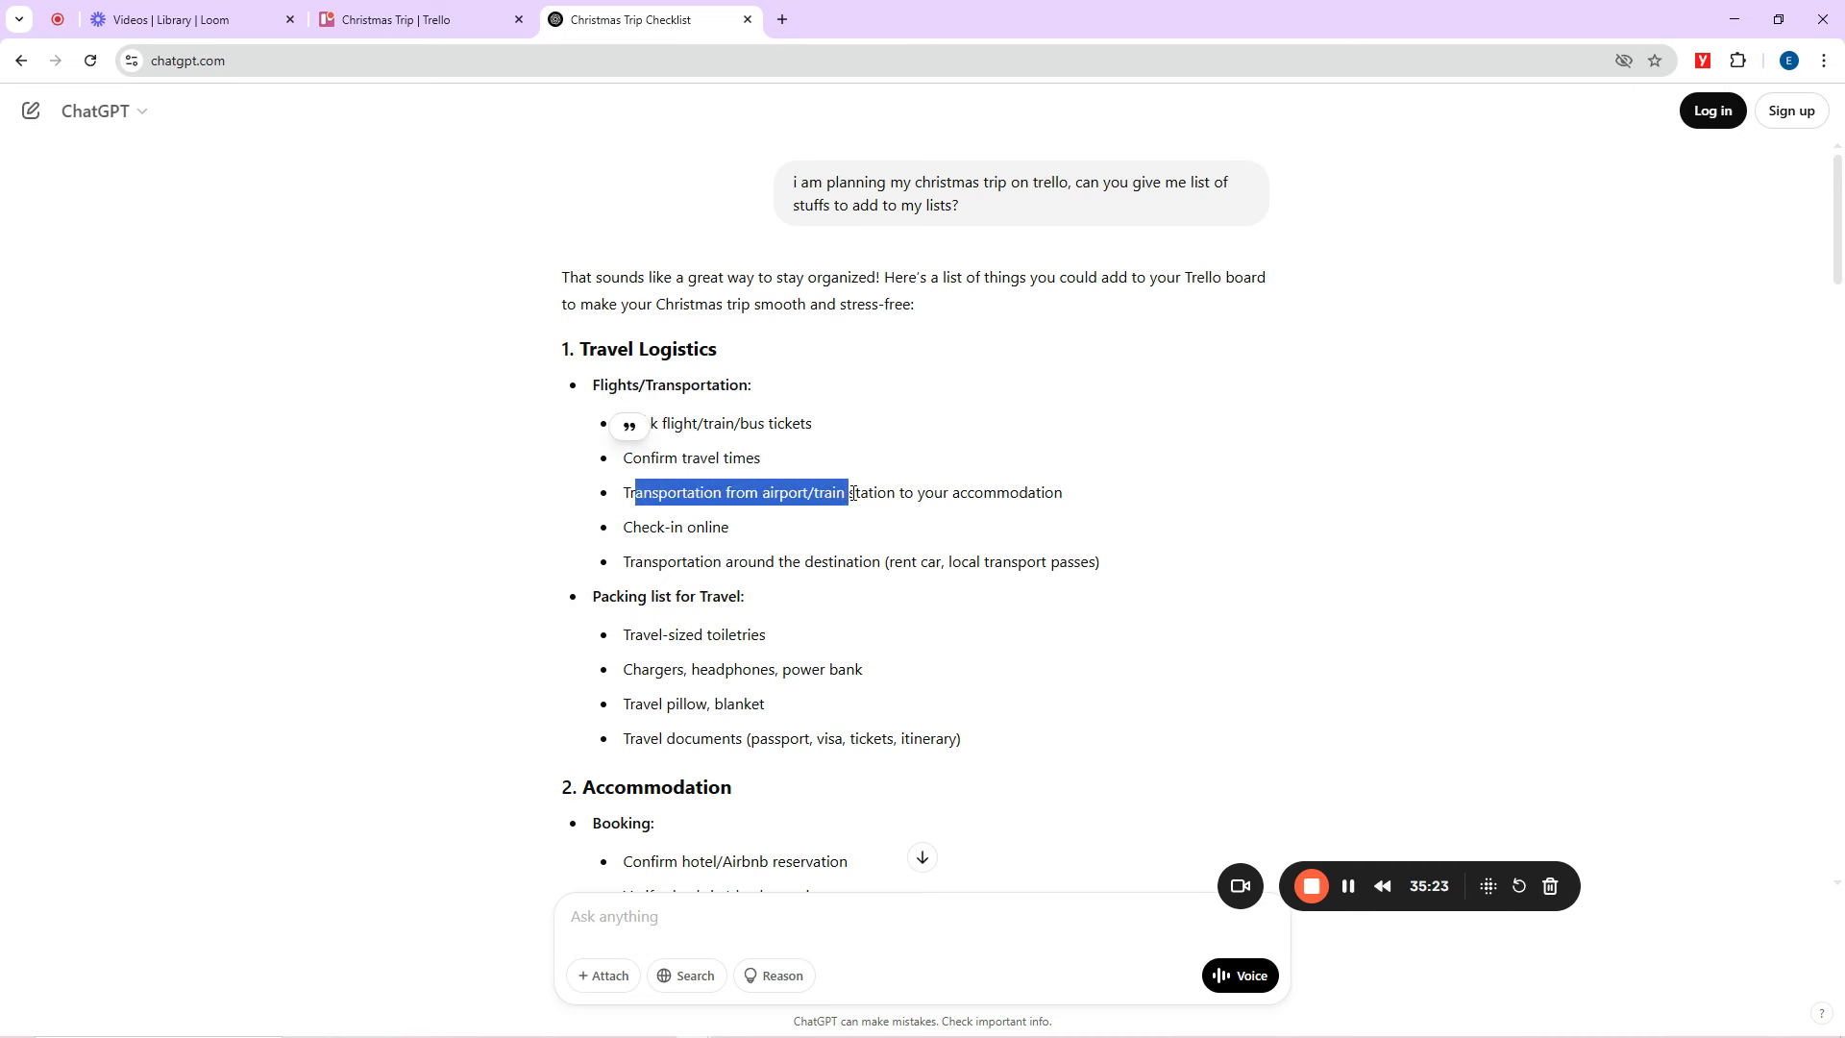
click(819, 432)
drag(656, 527, 741, 538)
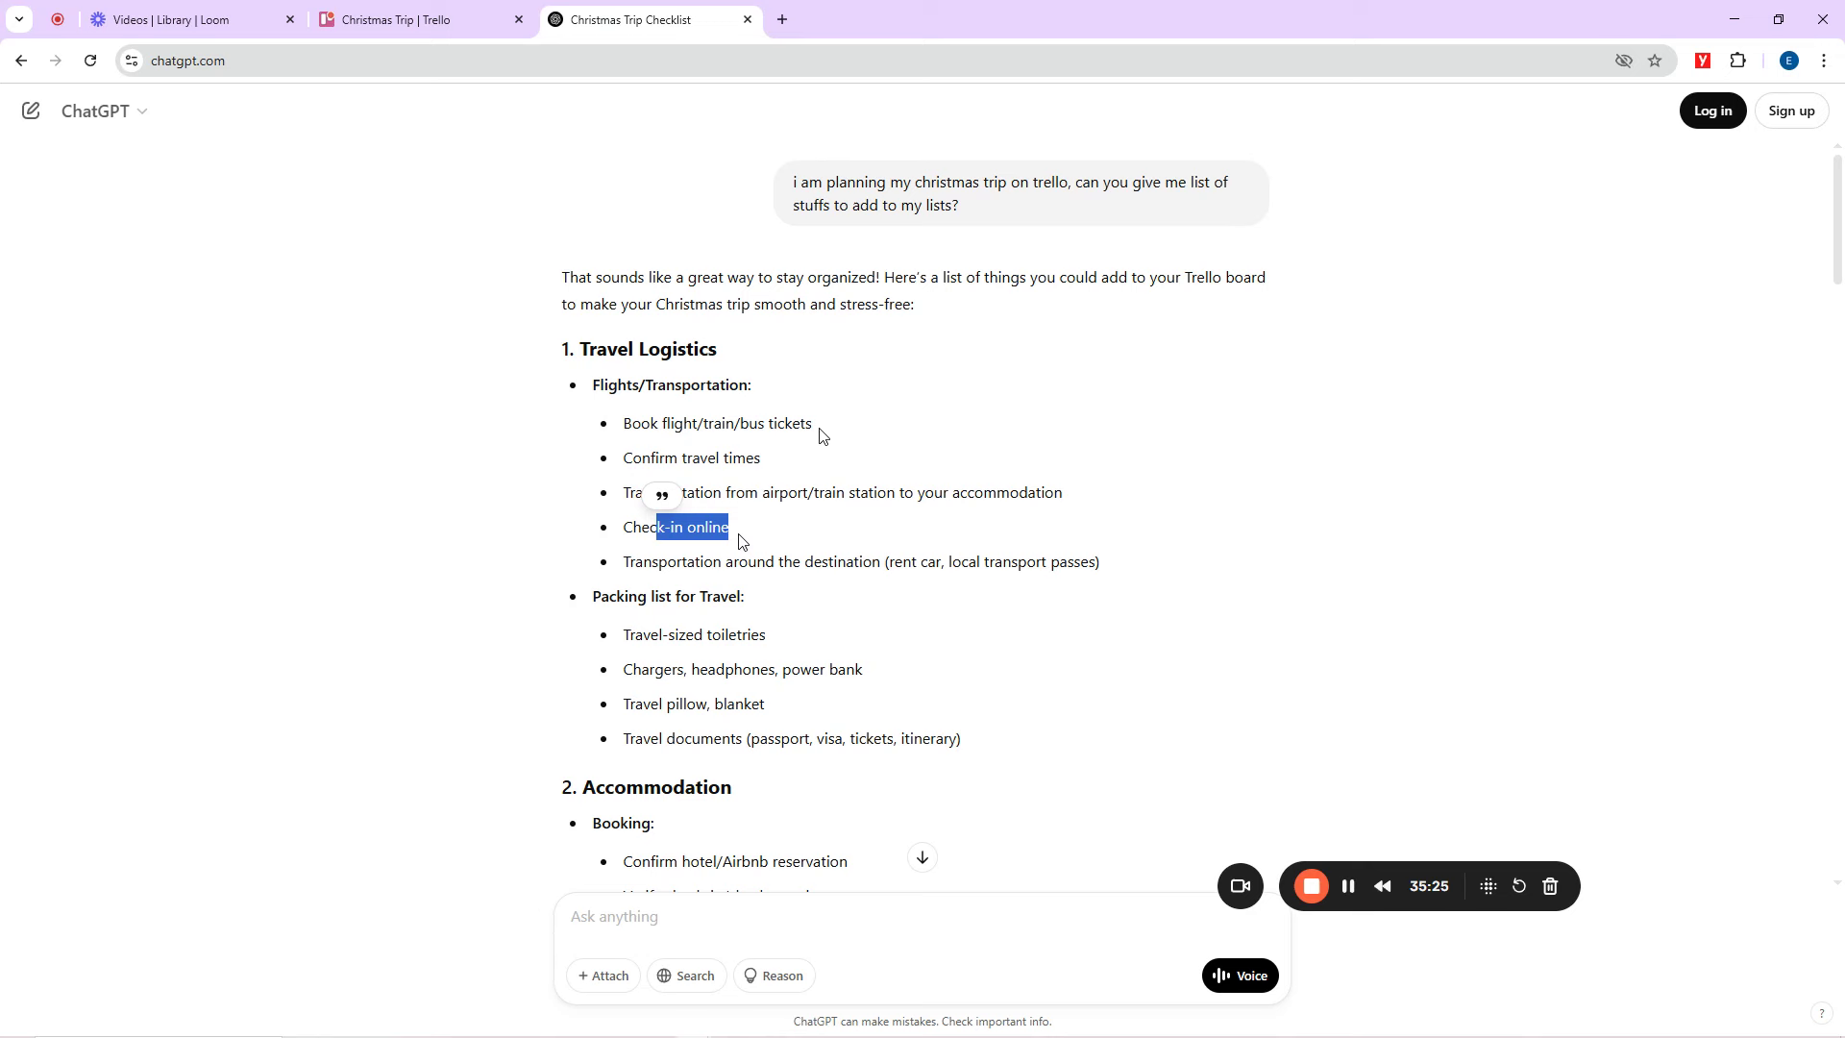
drag(1105, 567, 592, 390)
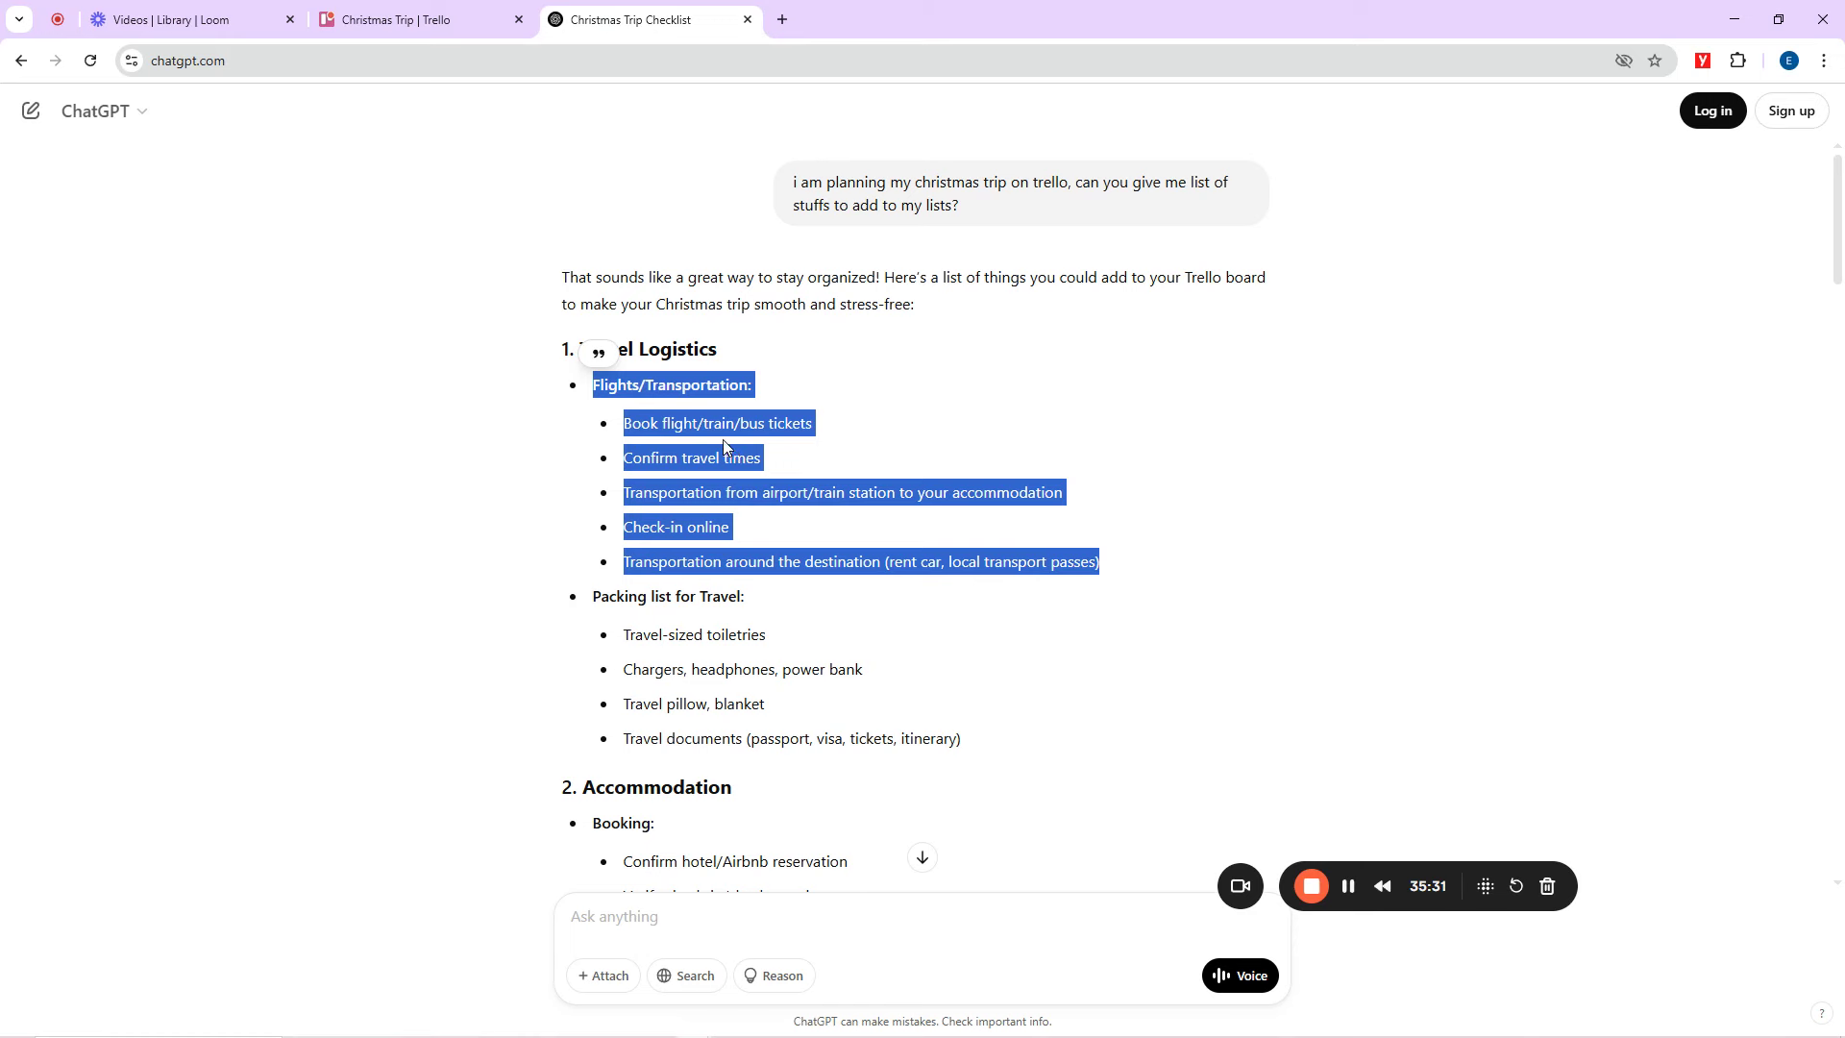
Switch to Trello, open the Travel Logistics card and view the members available to assign.
click(427, 19)
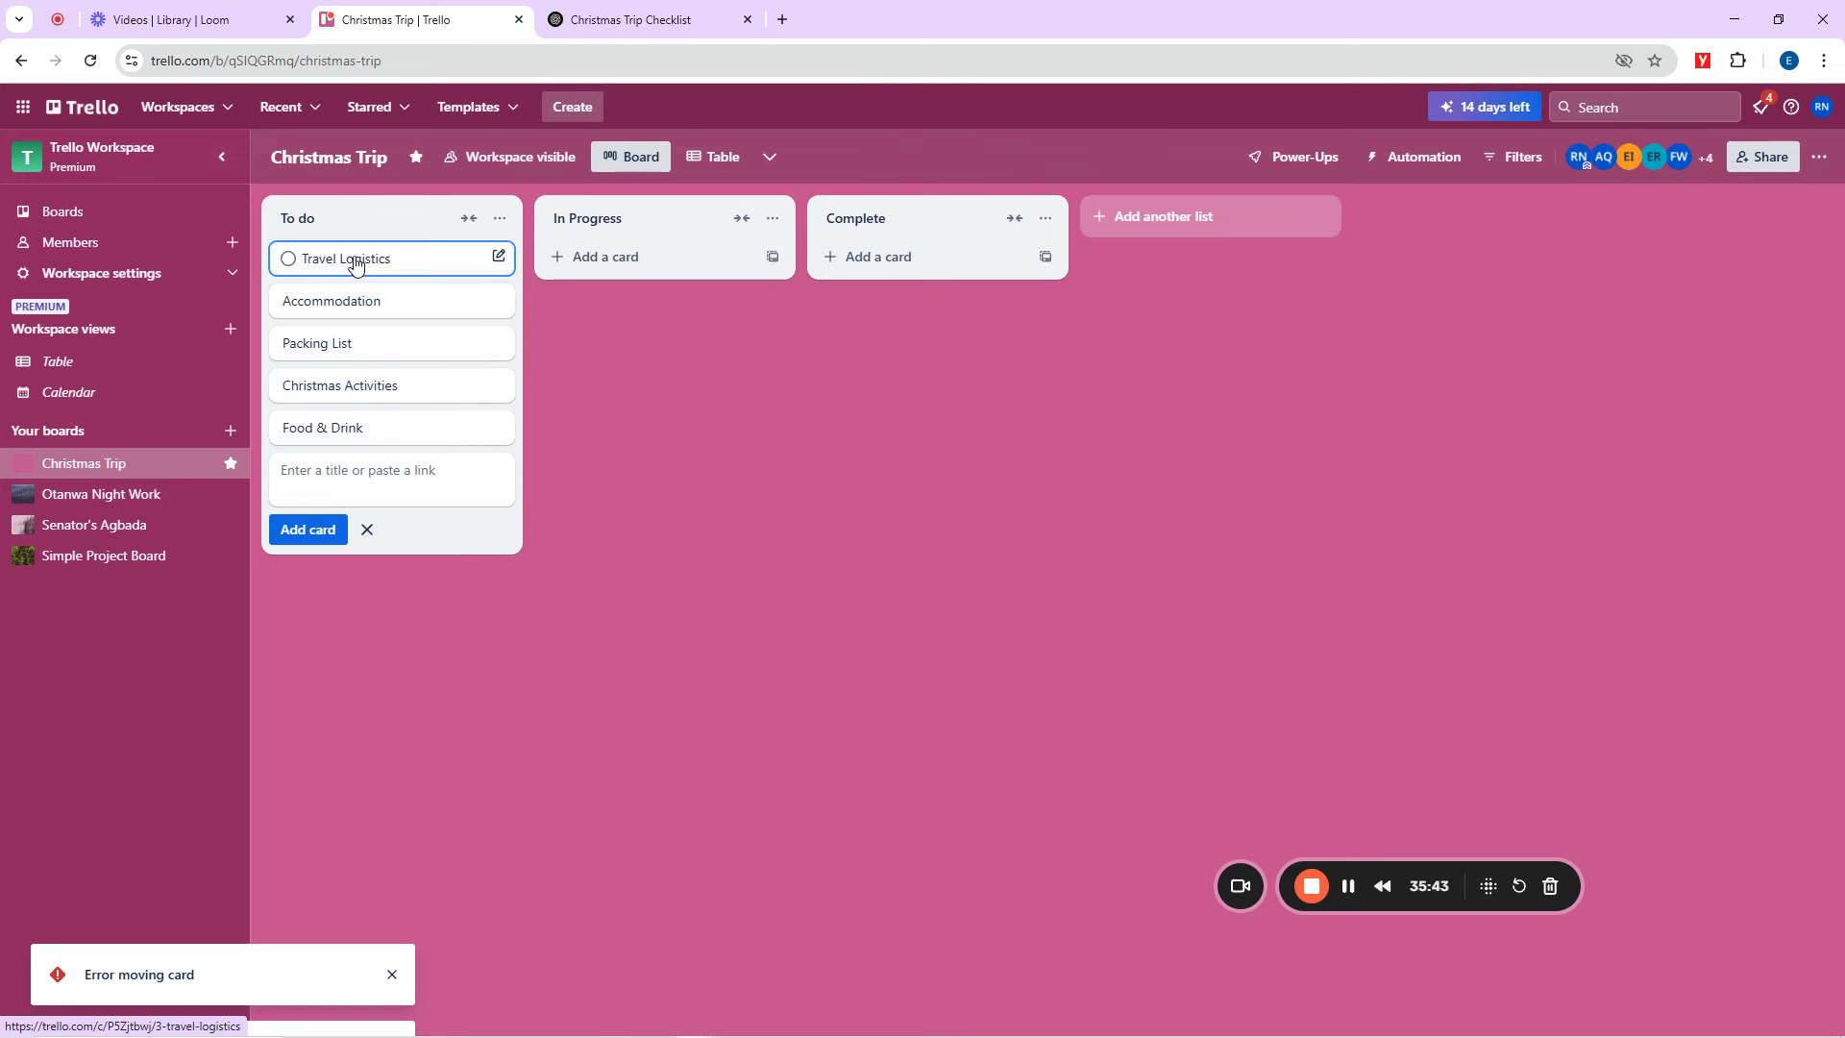
click(352, 259)
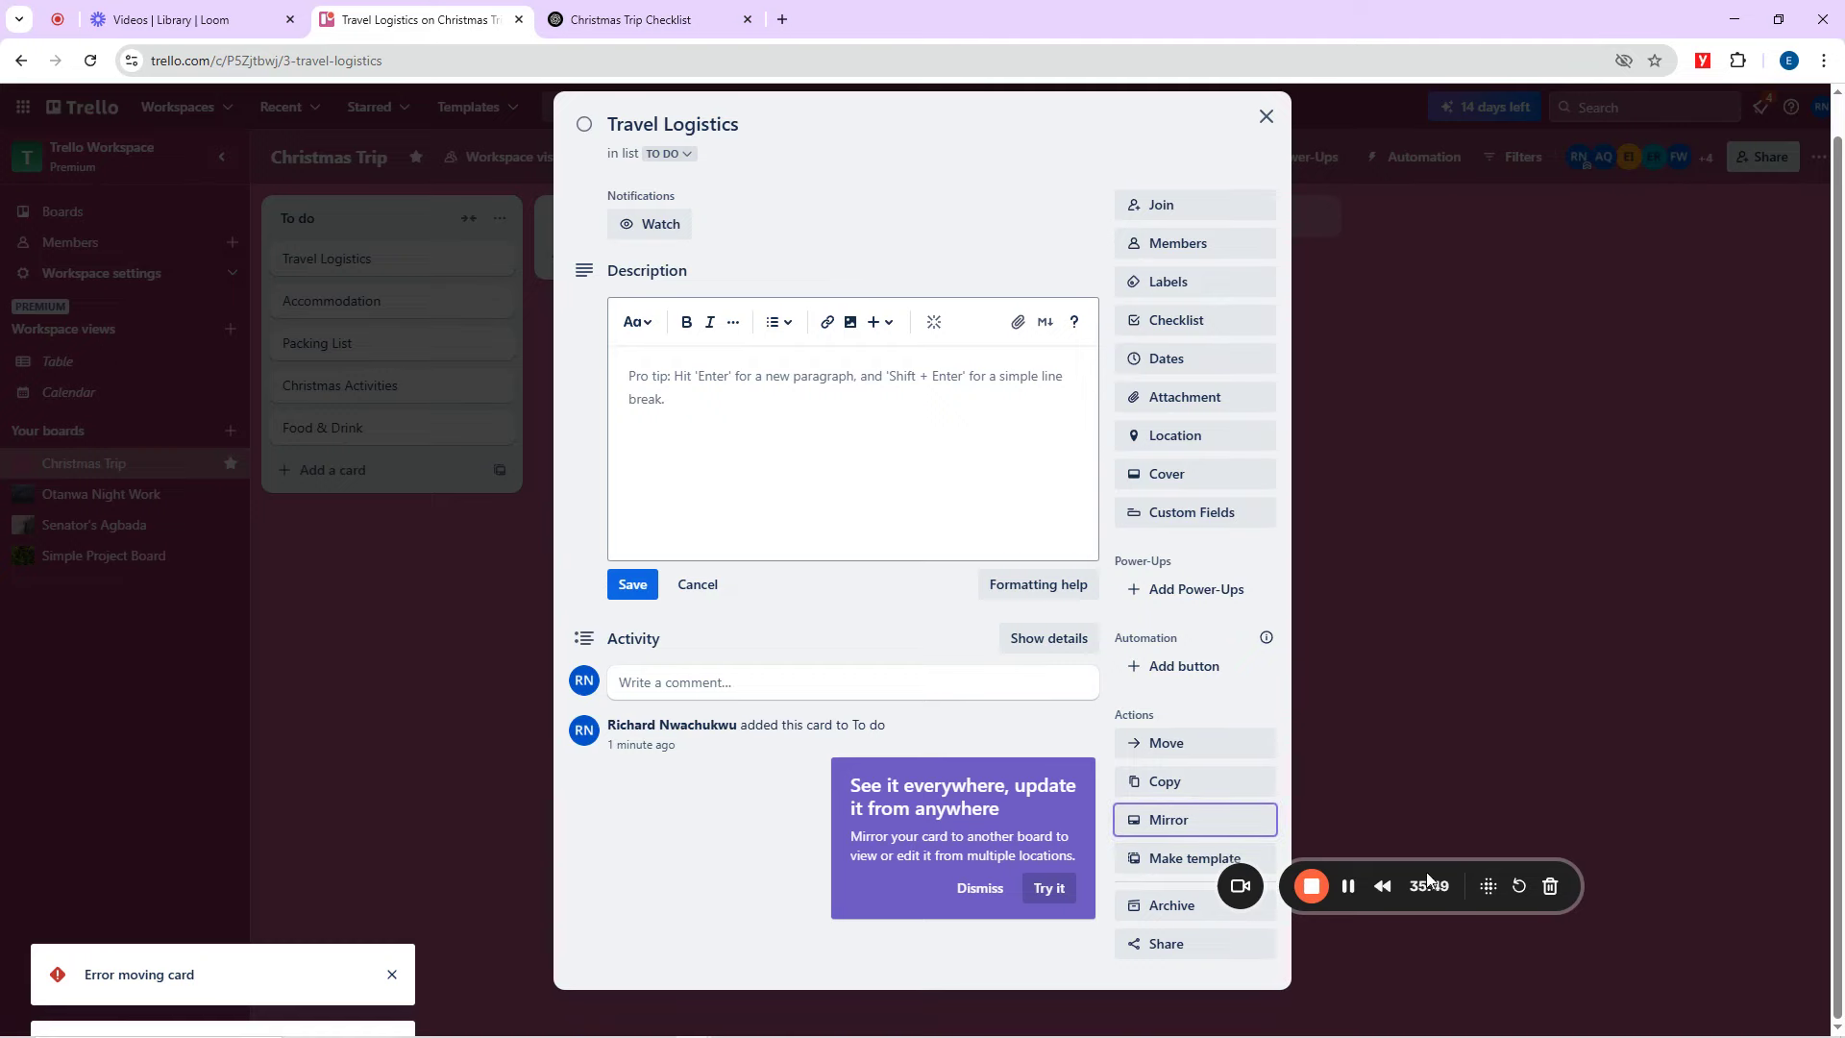
drag(1427, 874, 1713, 890)
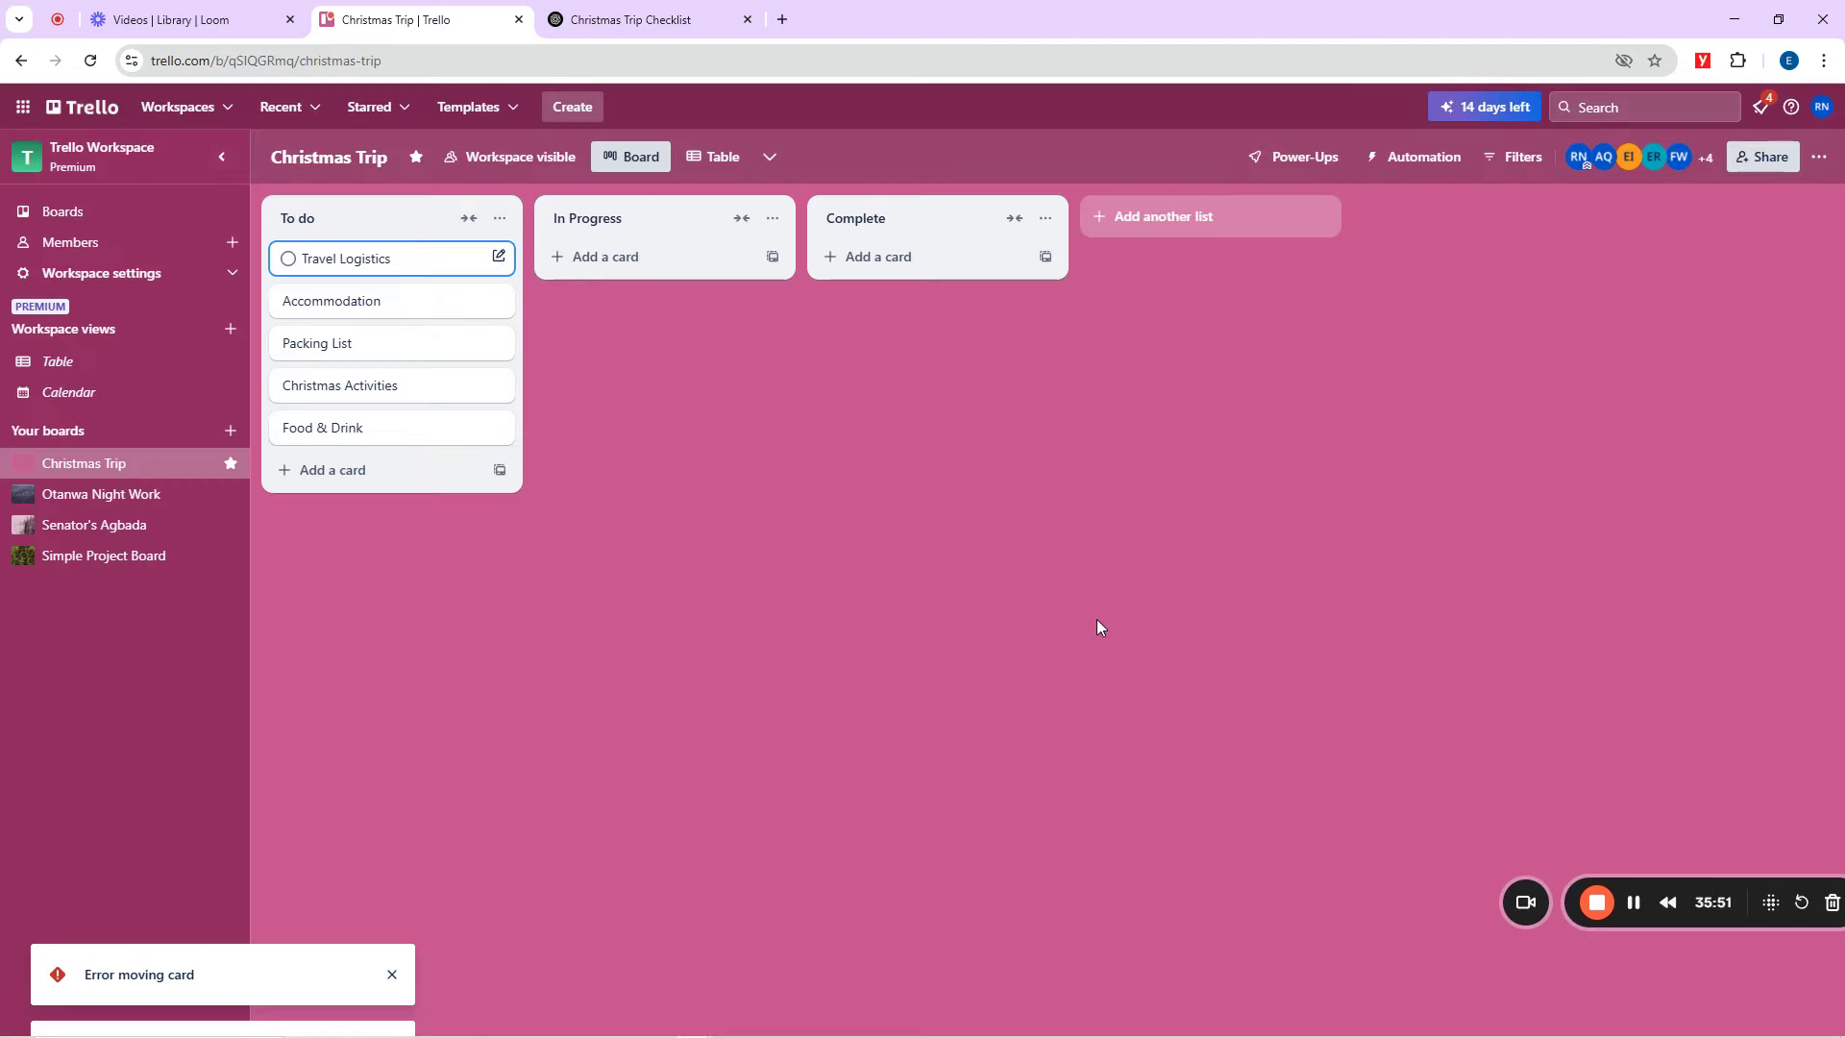
click(378, 257)
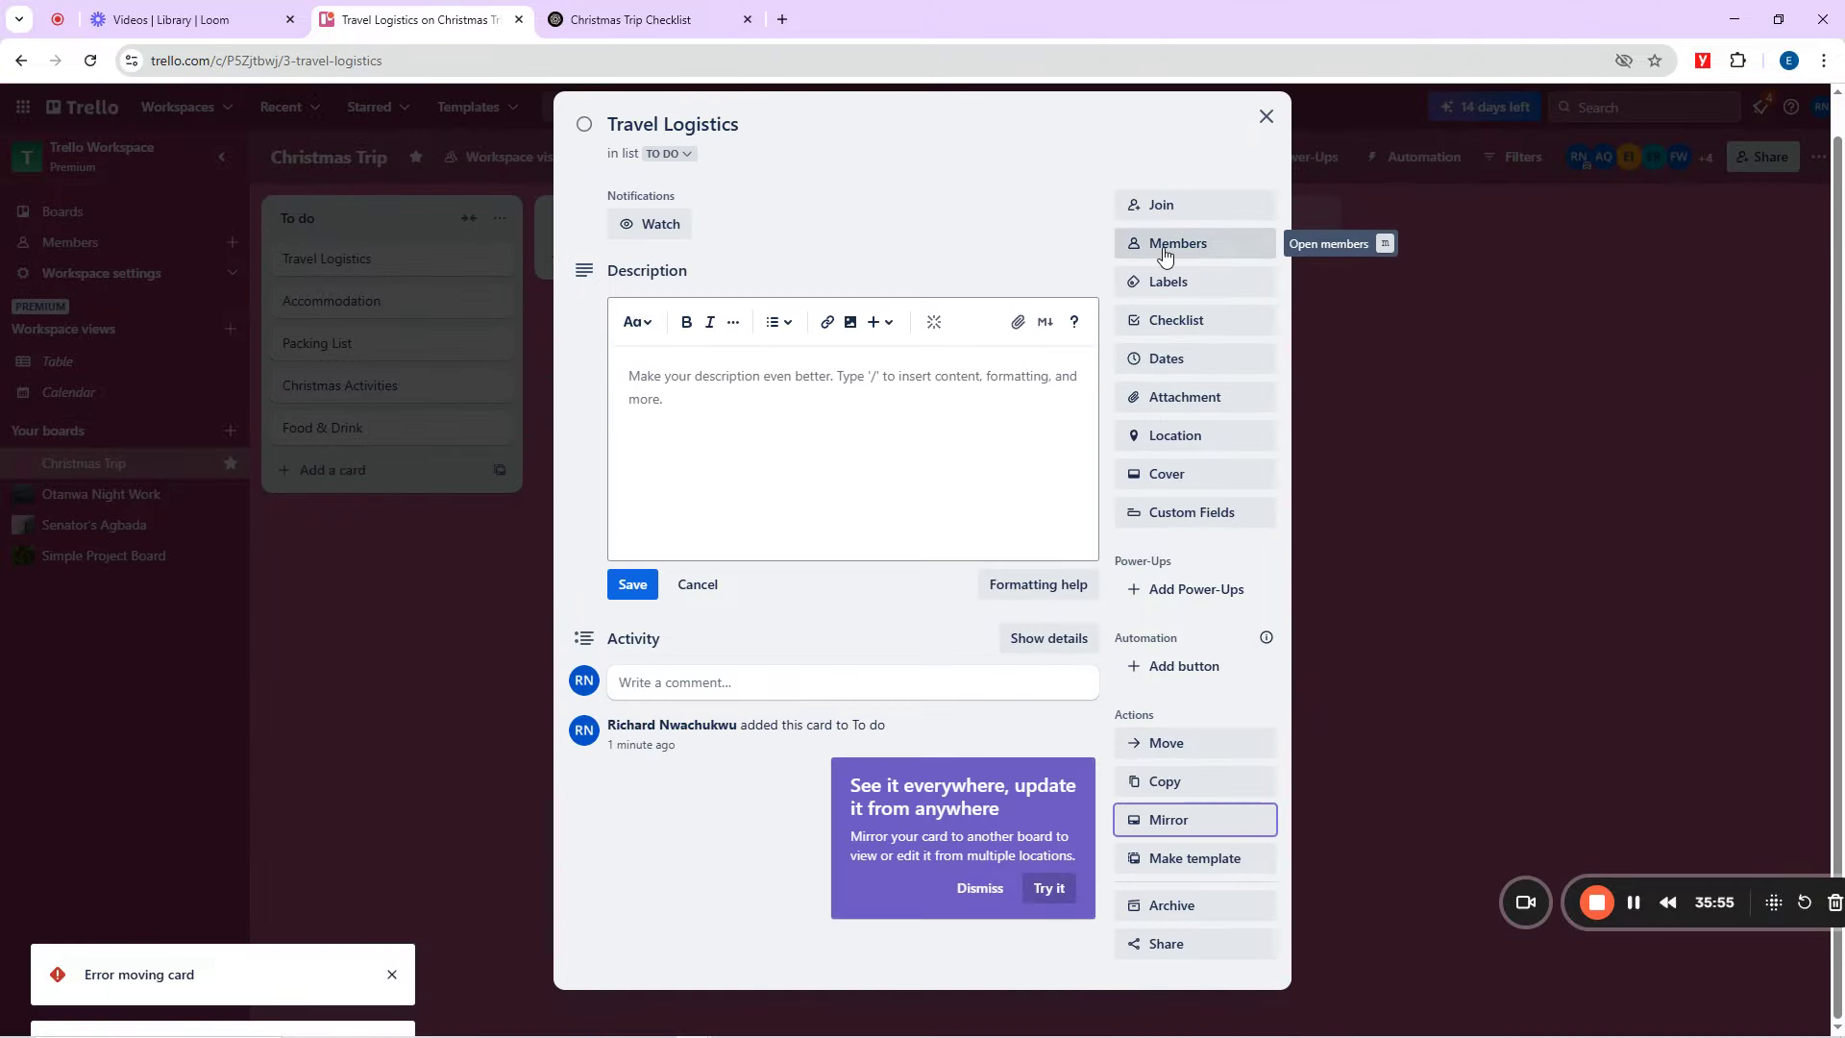
click(1178, 243)
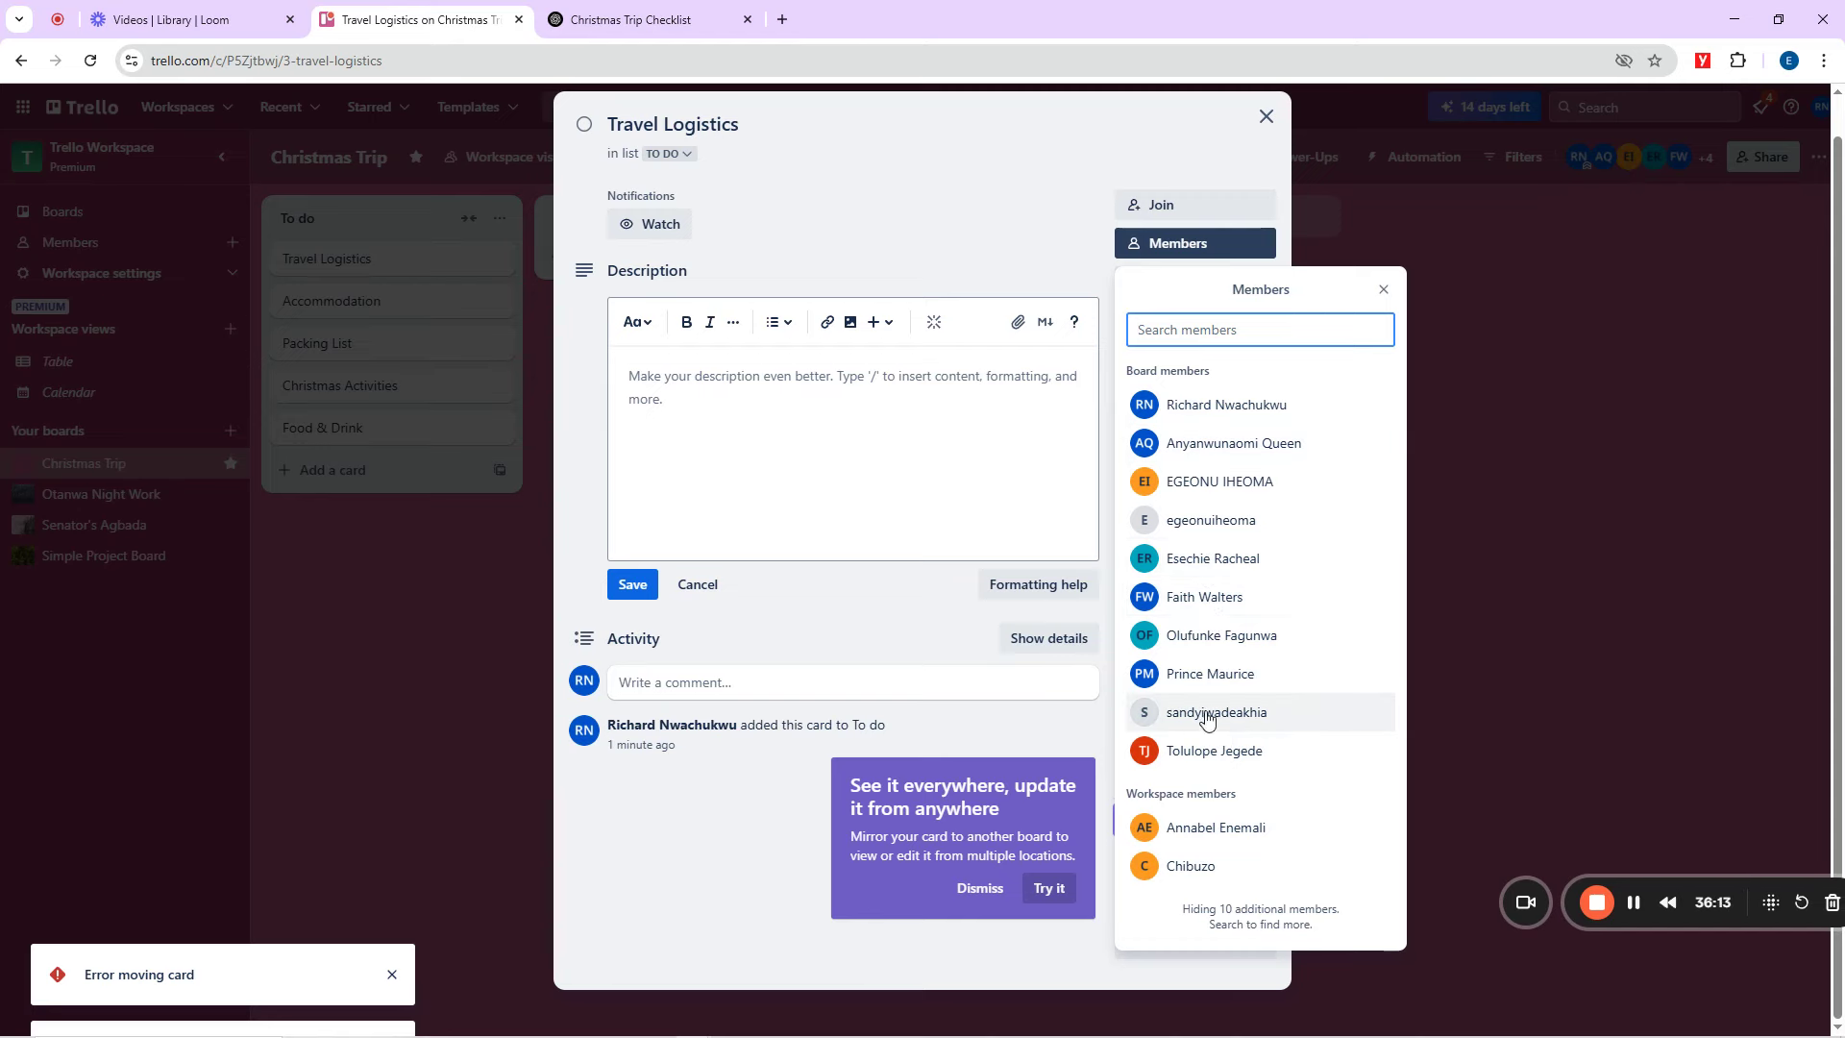
key(Escape)
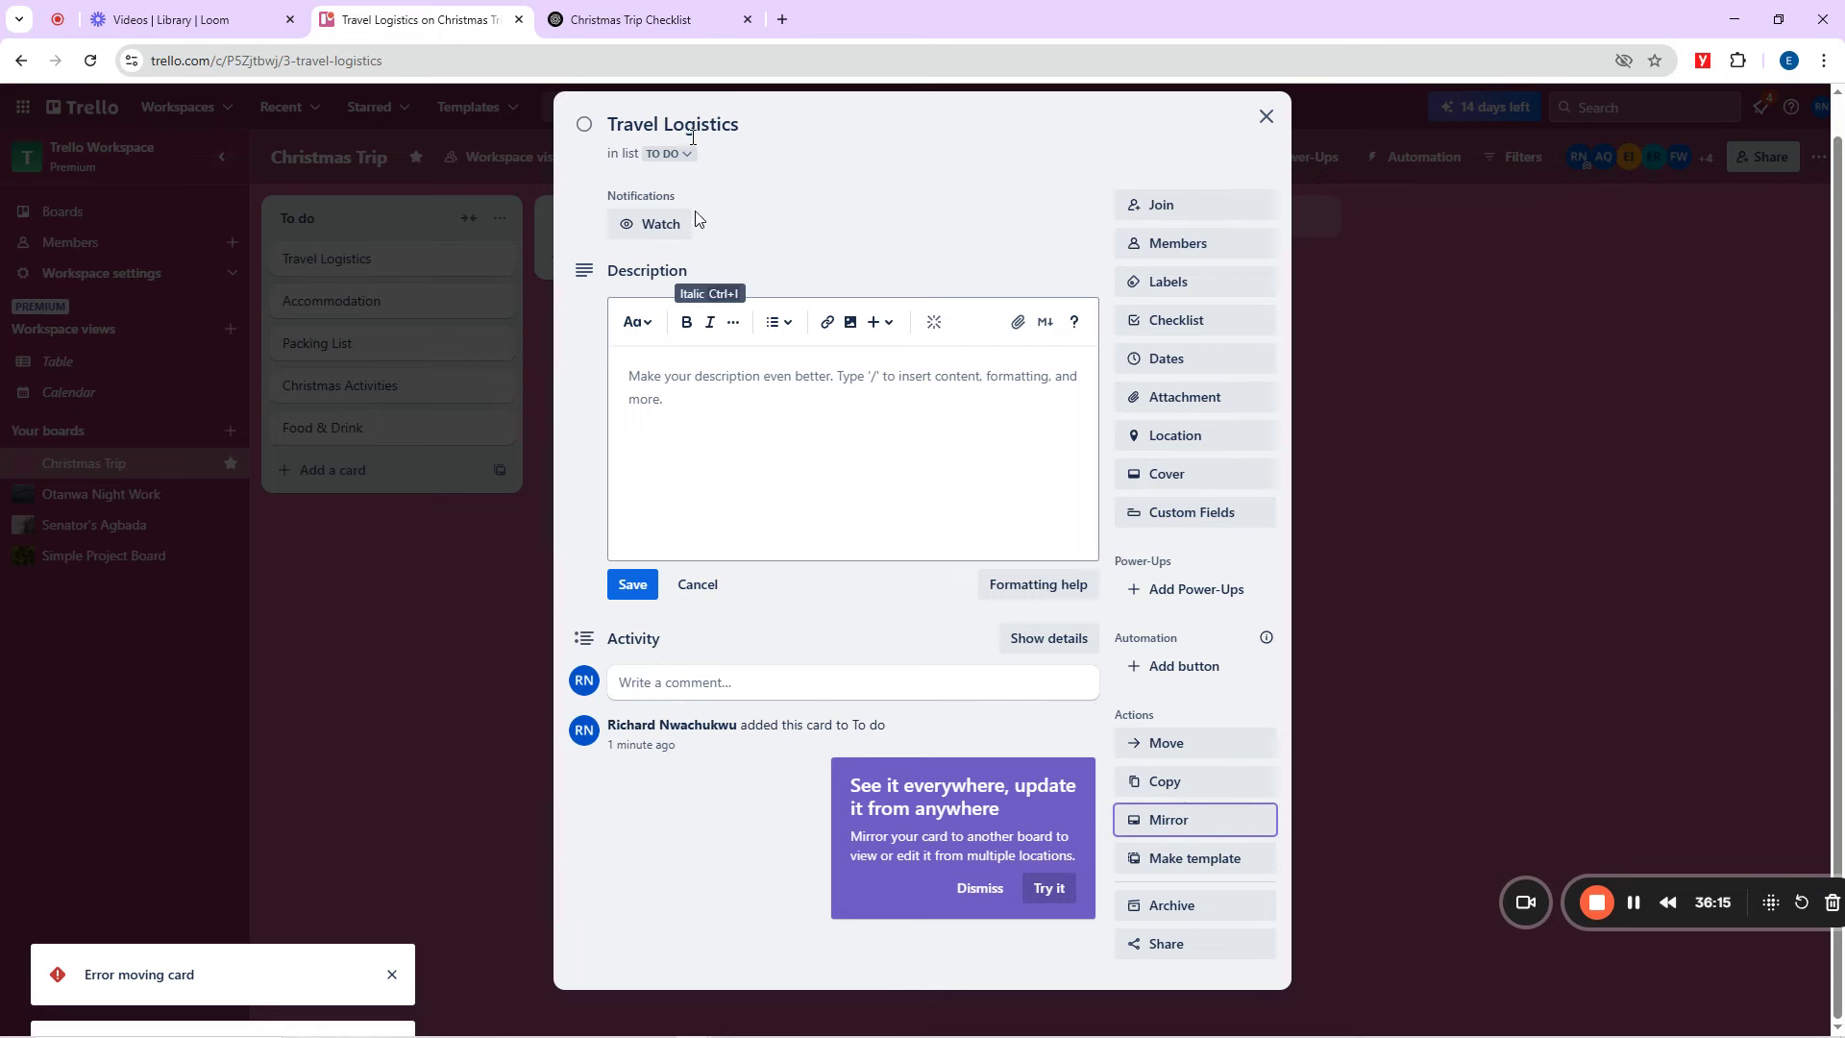
Enter the card description "Please ensure that logistics Company selected has a proven track record".
click(696, 373)
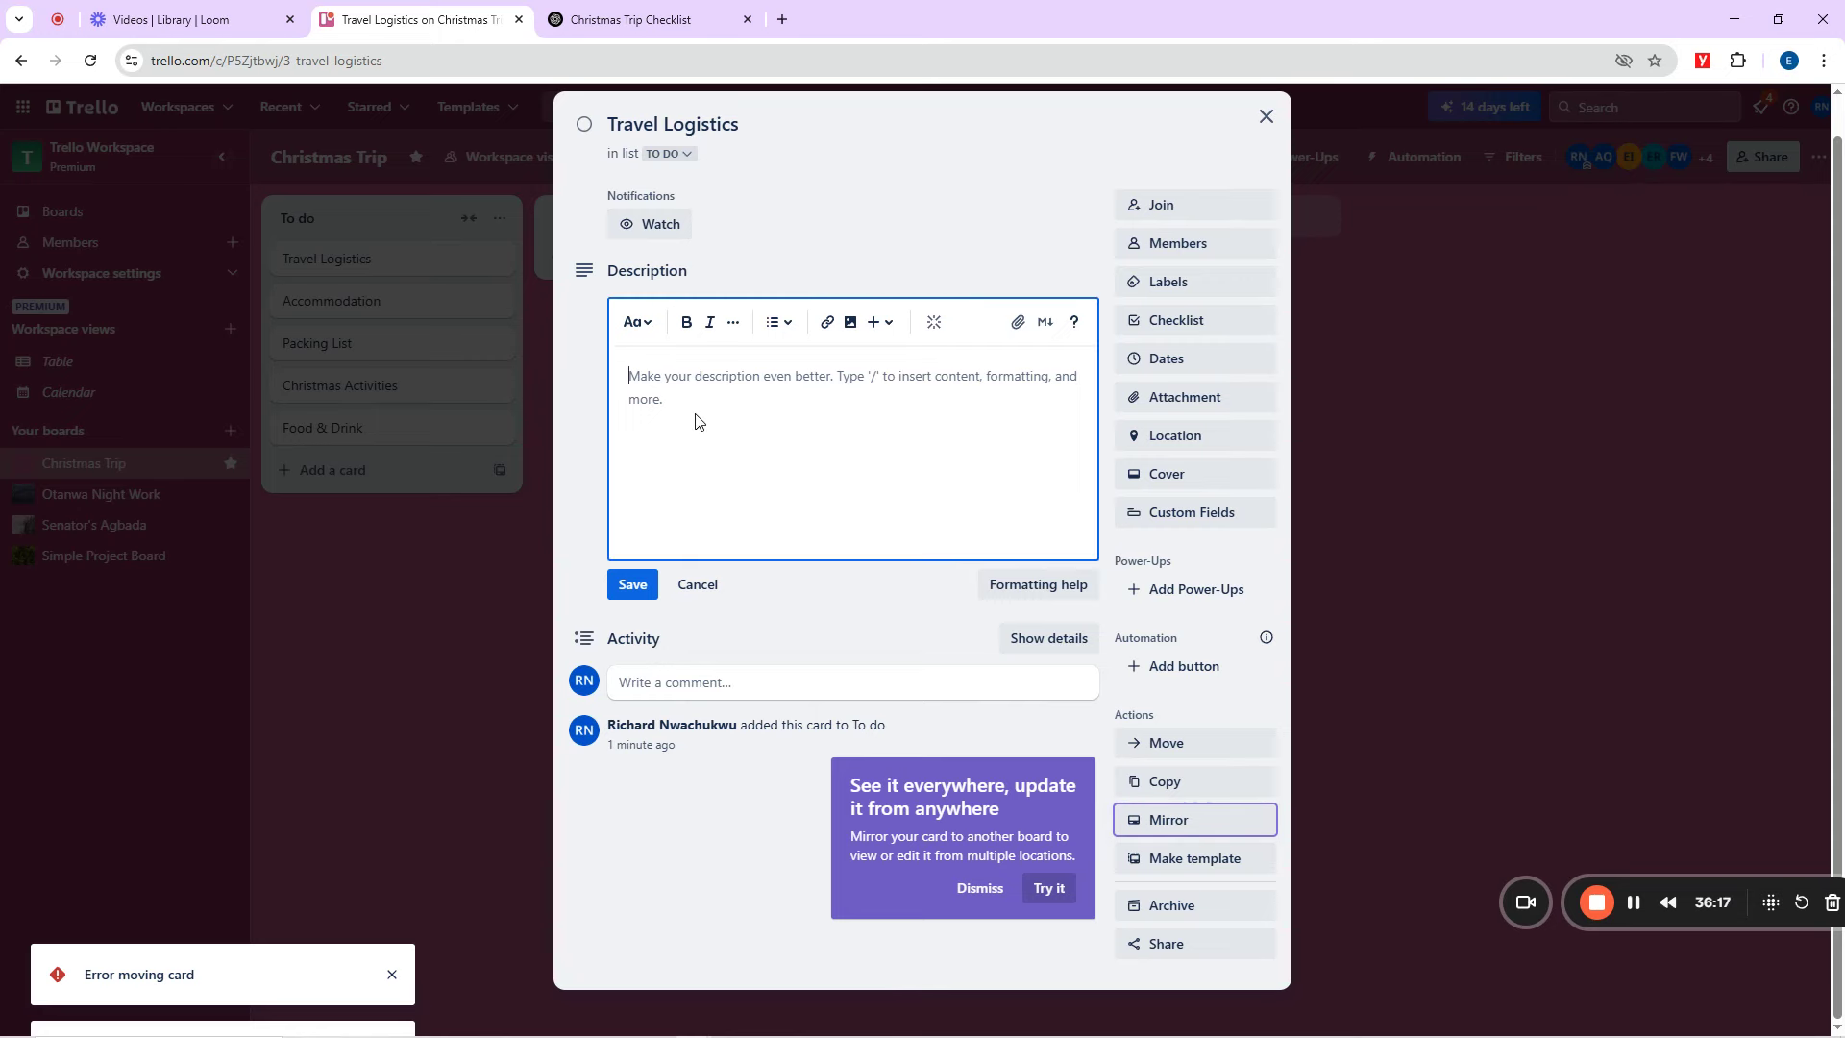
text(Please )
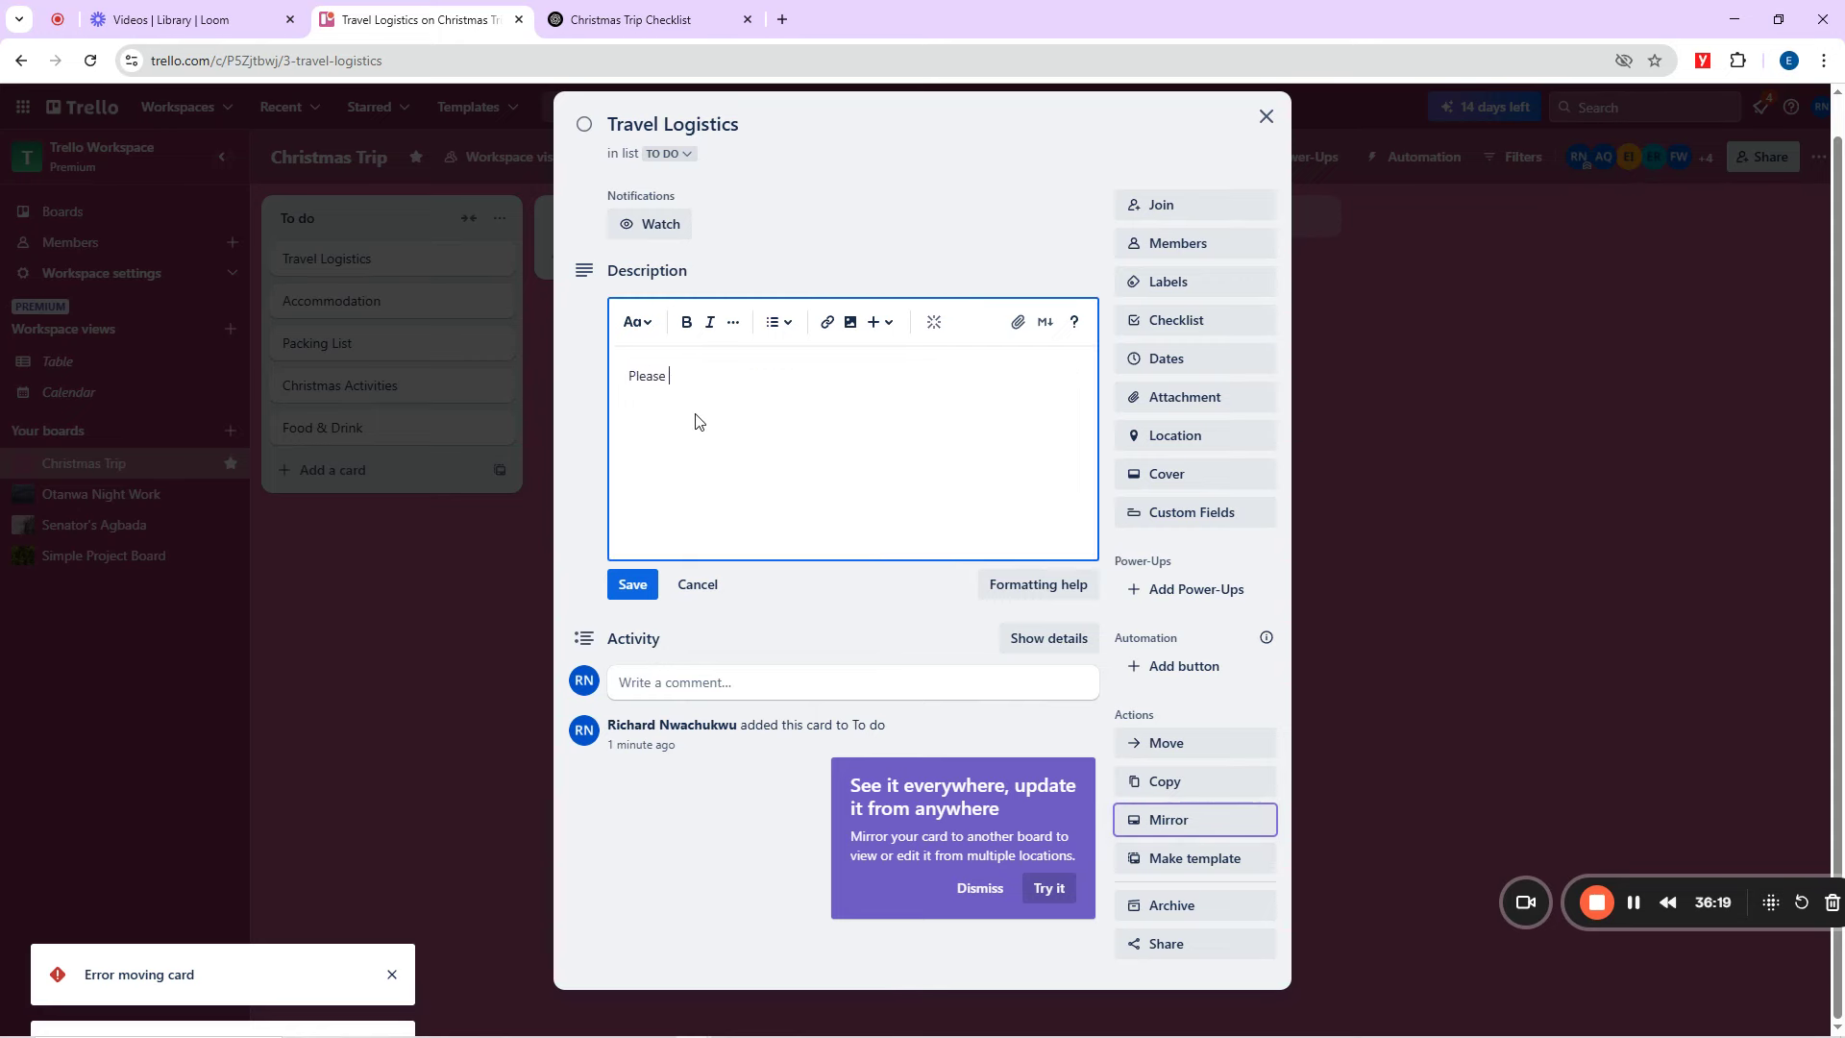
text(ensure that logisti)
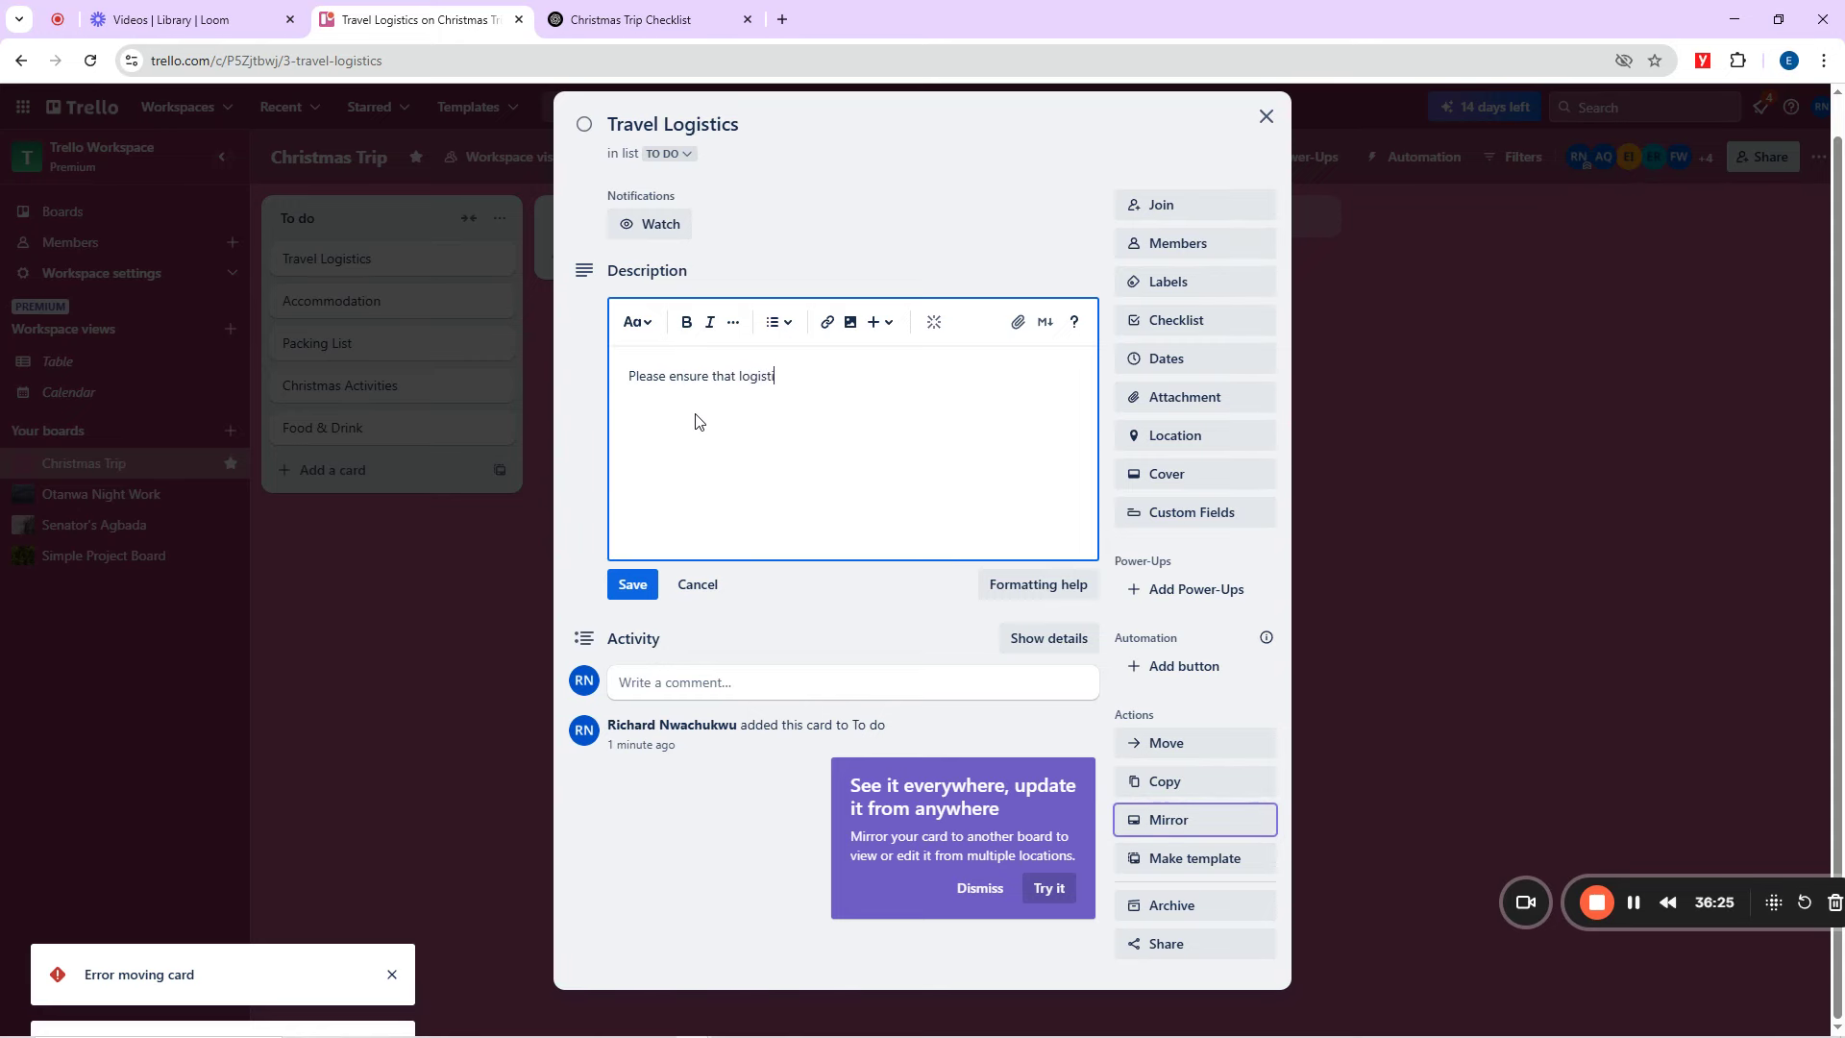
text(cs )
text(Company sele)
text(cted is)
text(has )
text(a proven track)
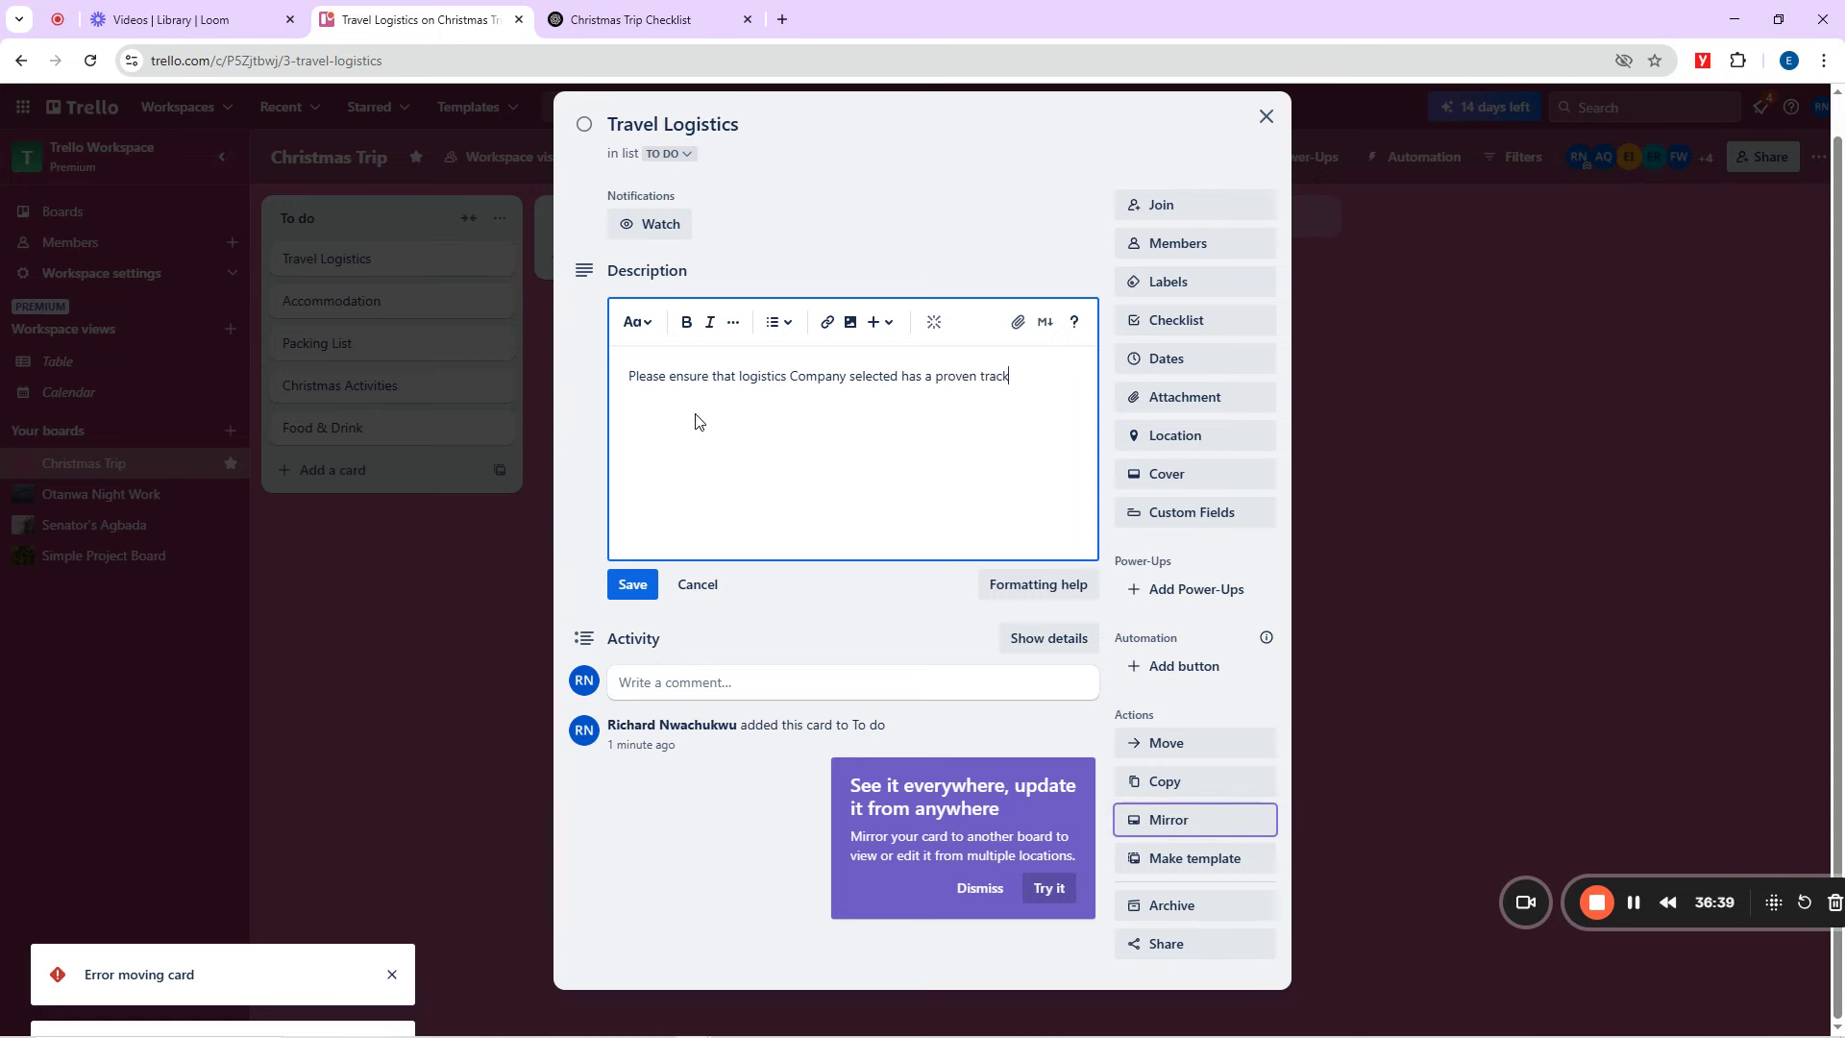
text( record)
Add a checklist with the default title "Checklist" to the Travel Logistics card.
click(1183, 327)
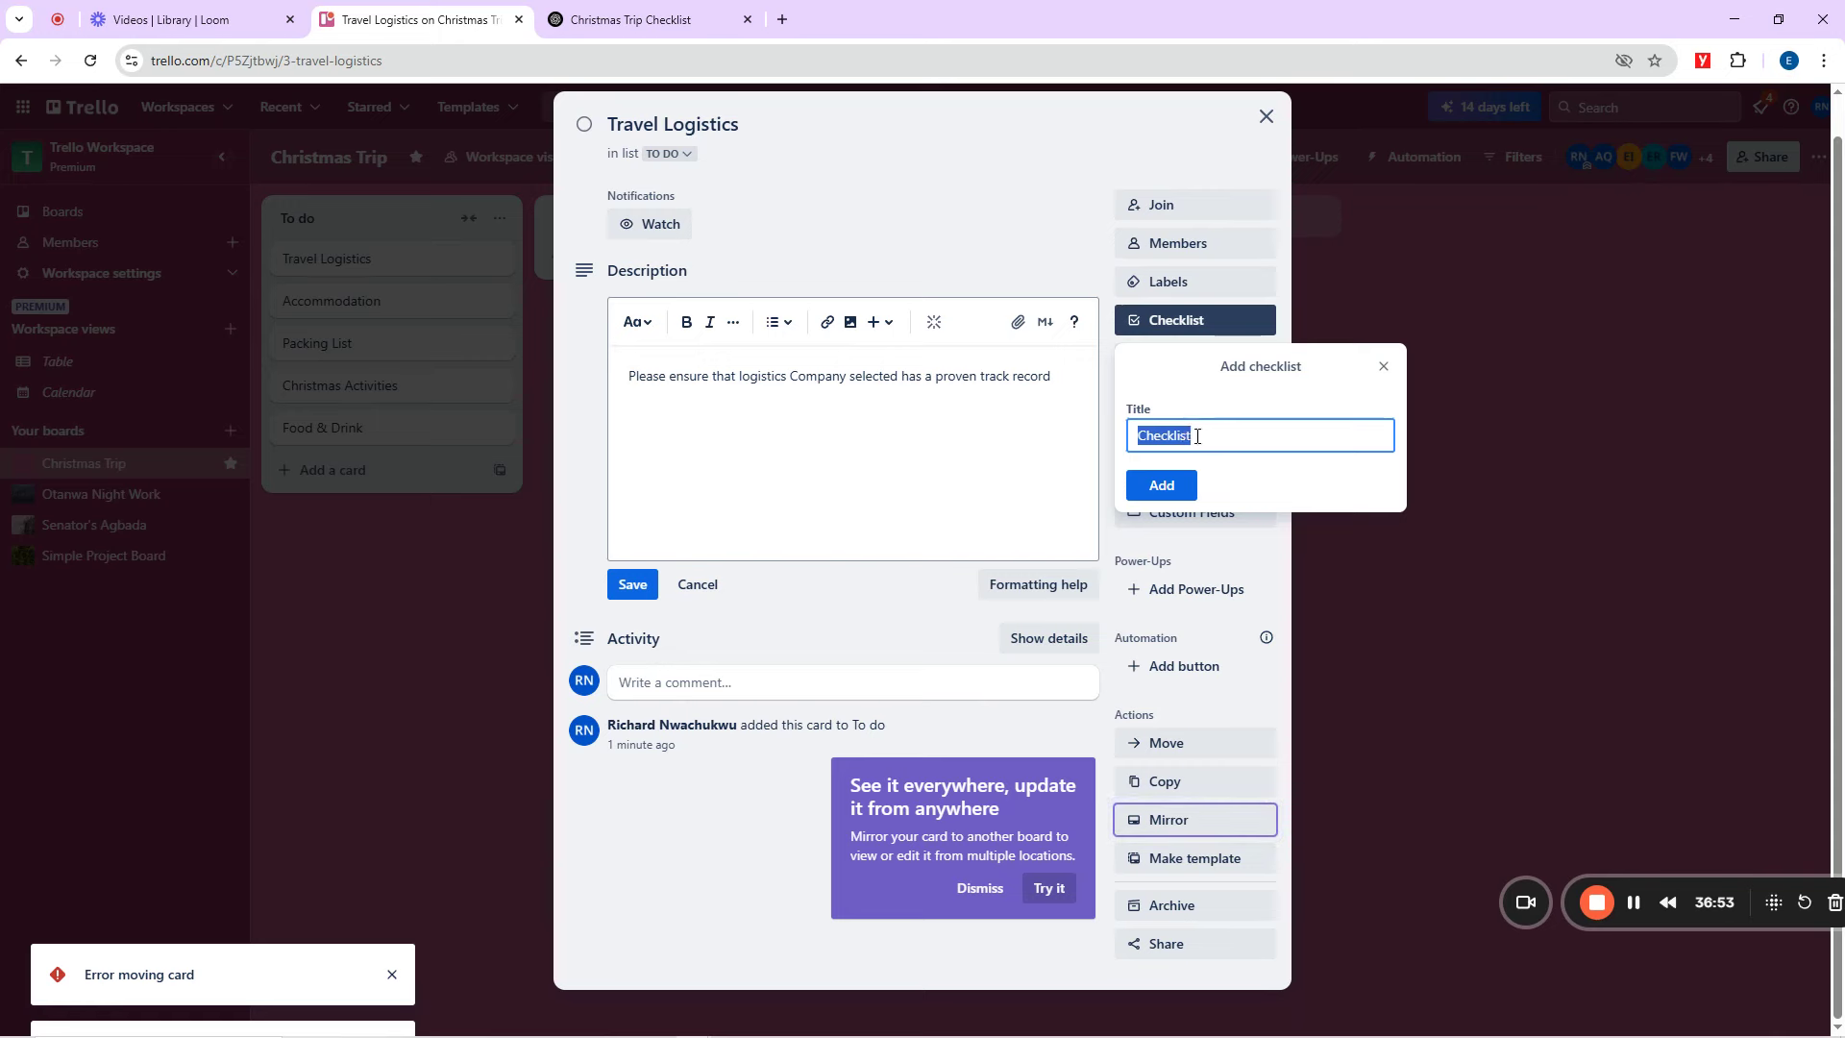
click(1167, 485)
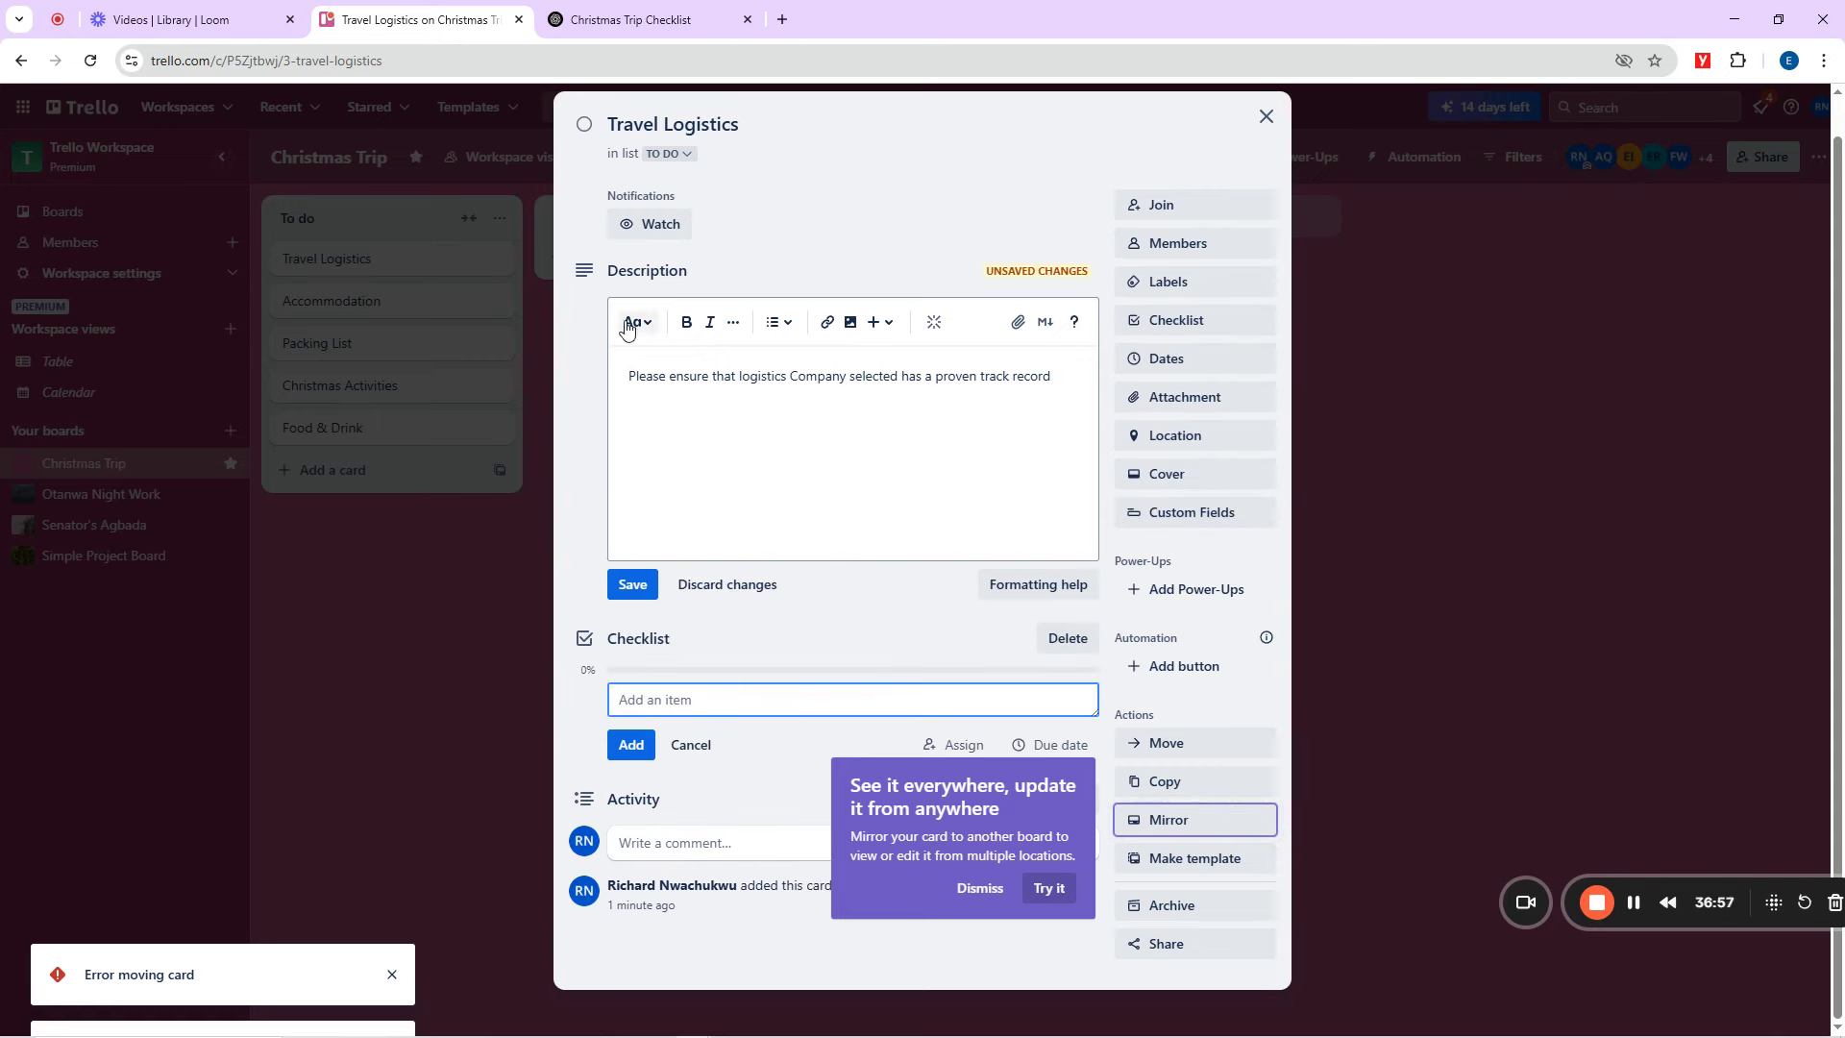
drag(639, 121, 732, 123)
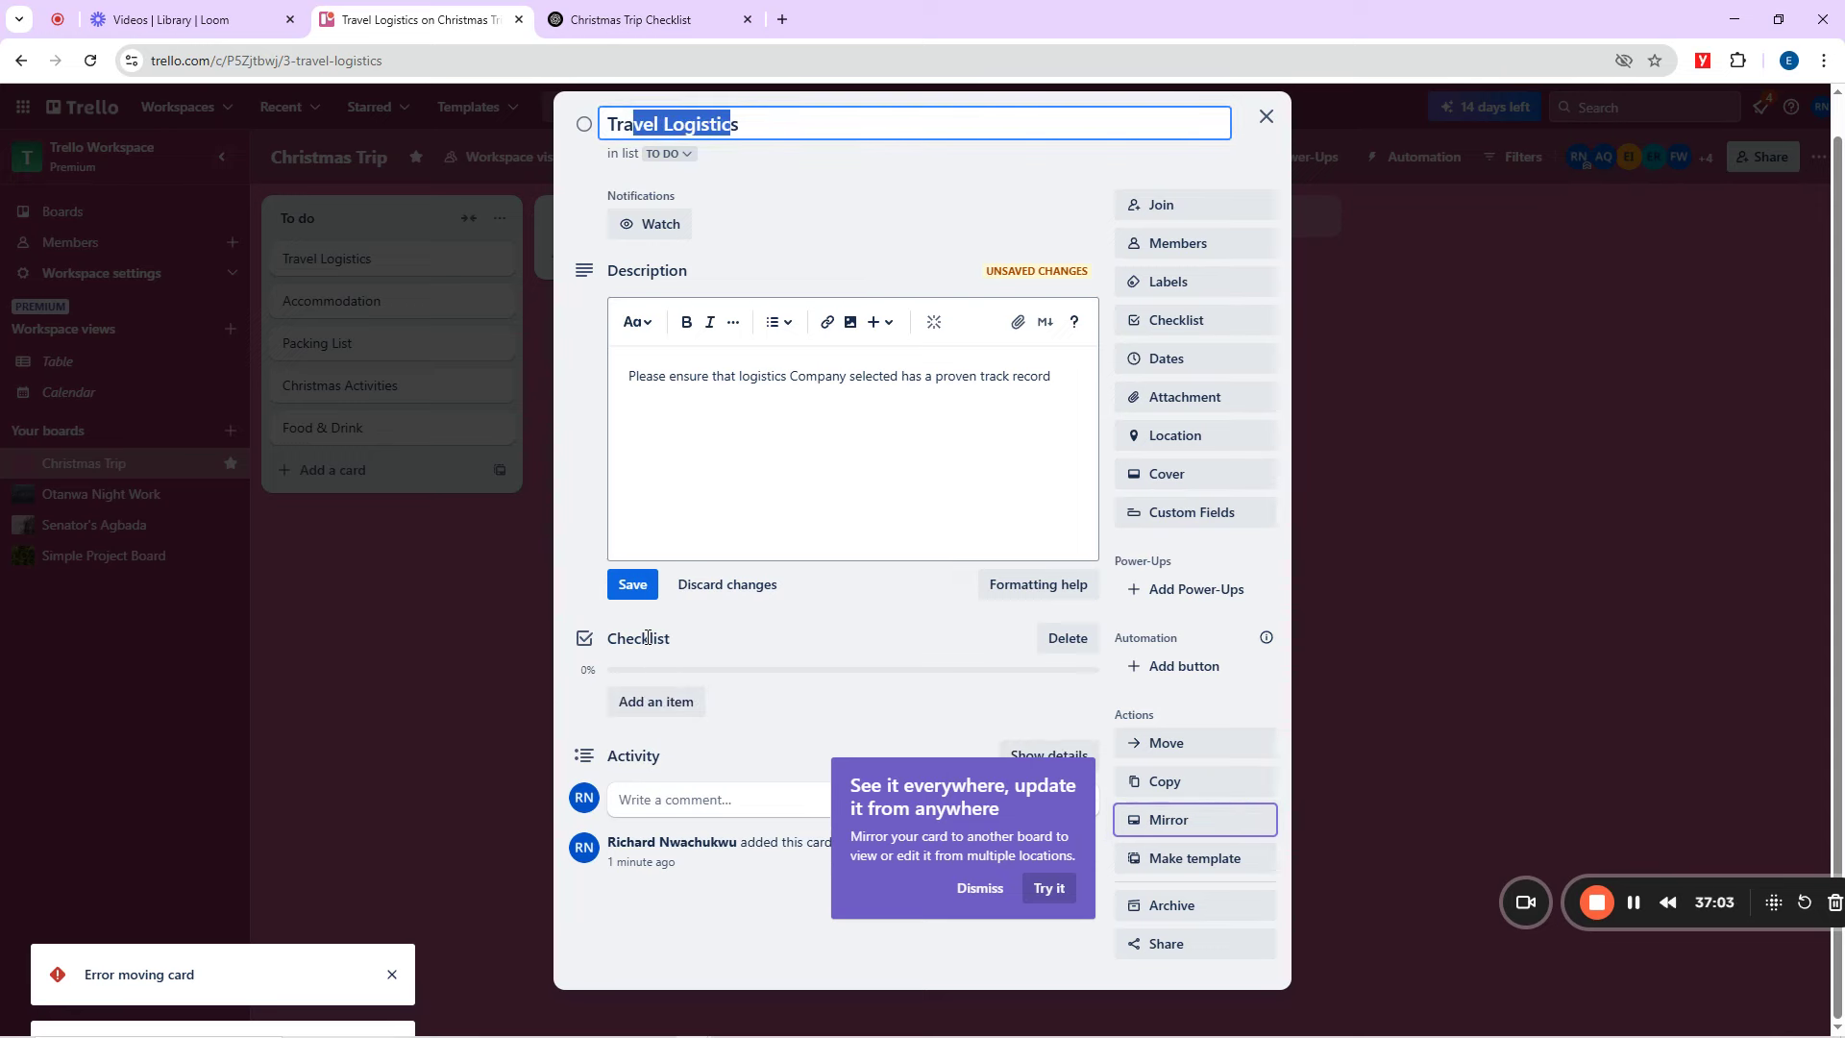
Copy "Book flight/train/bus tickets" from the ChatGPT list and add it as an item to the Travel Logistics card's checklist in Trello.
click(623, 15)
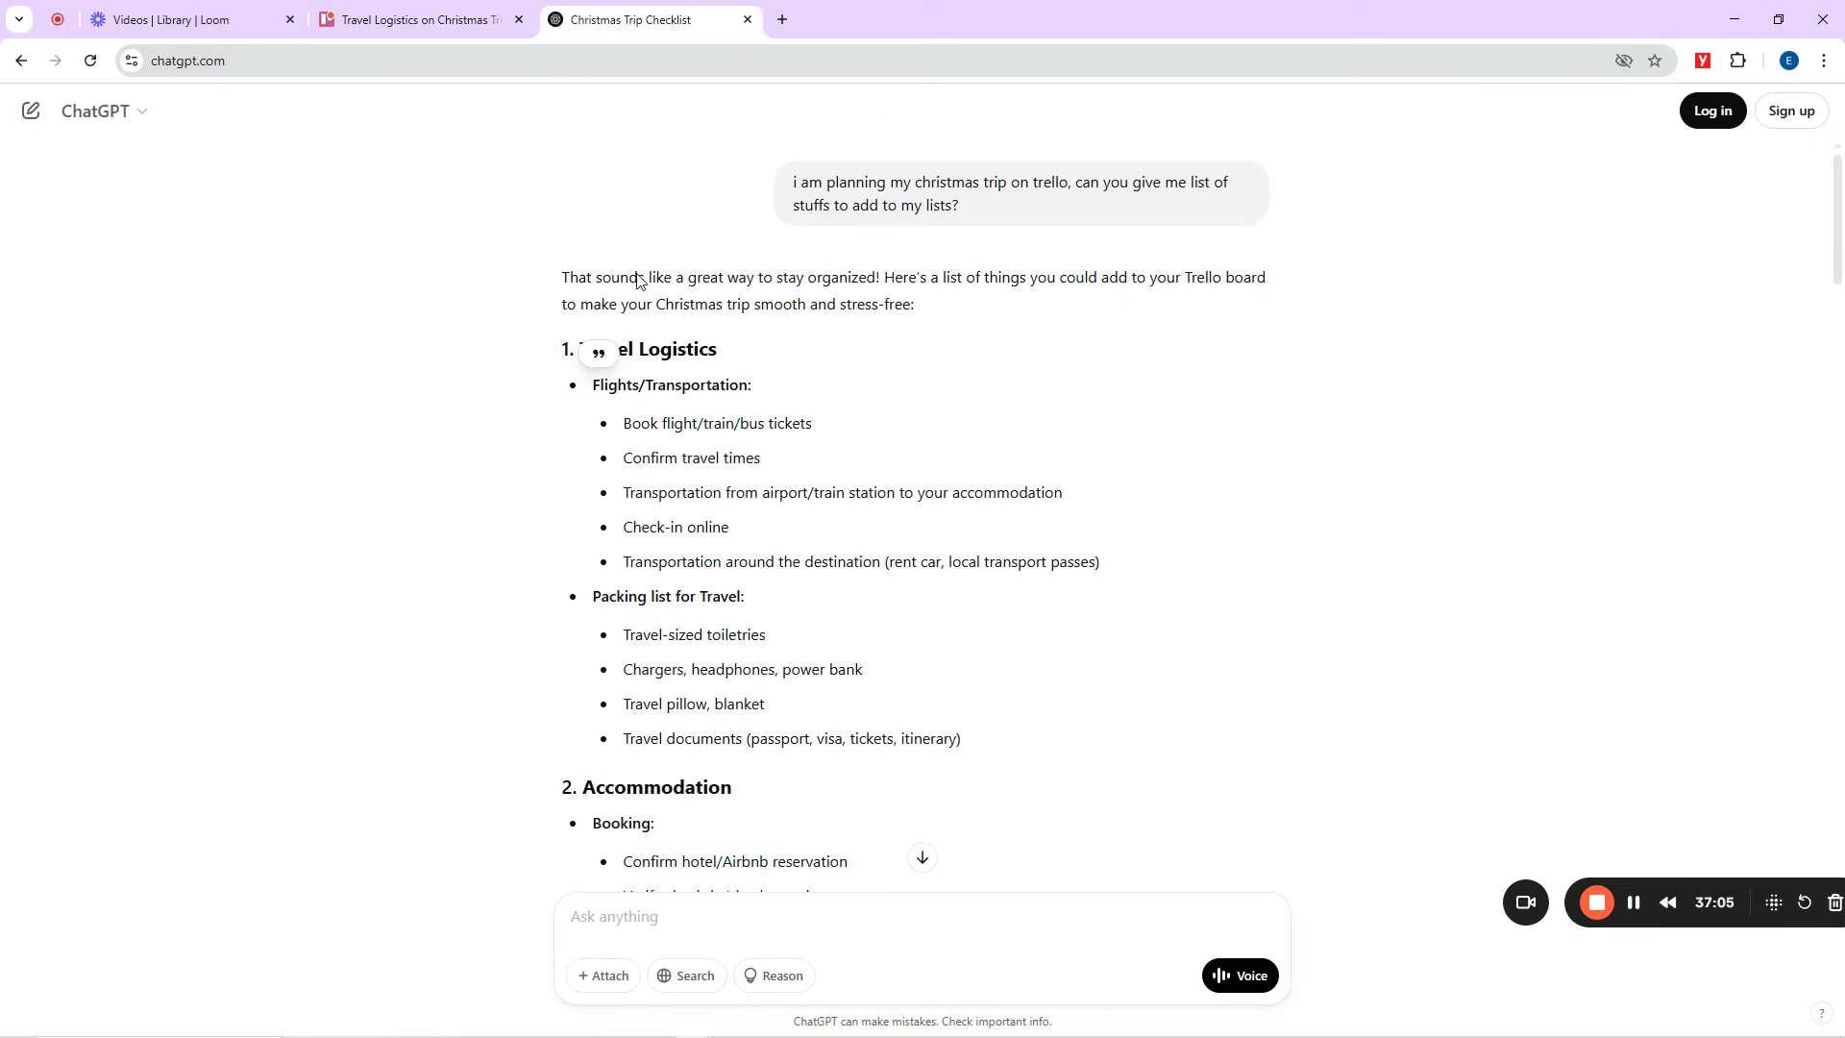
drag(815, 423, 623, 423)
key(ctrl+c)
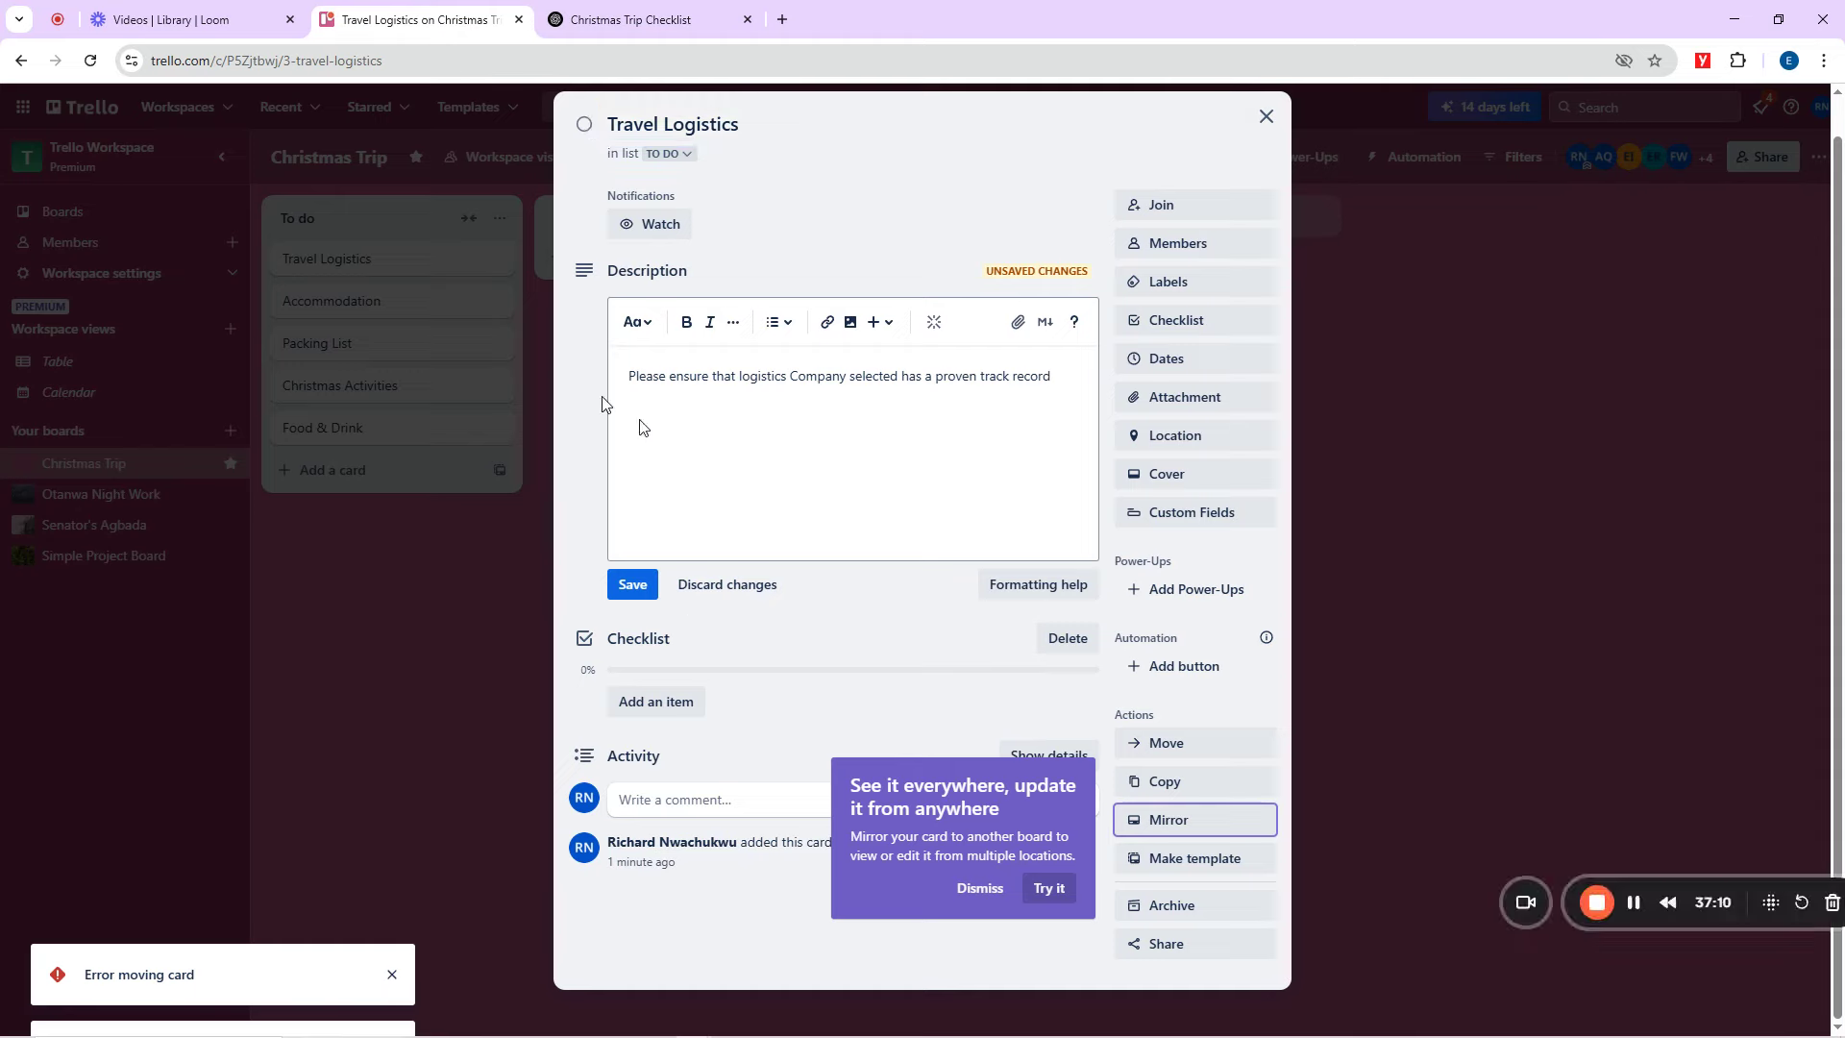
click(428, 17)
click(674, 698)
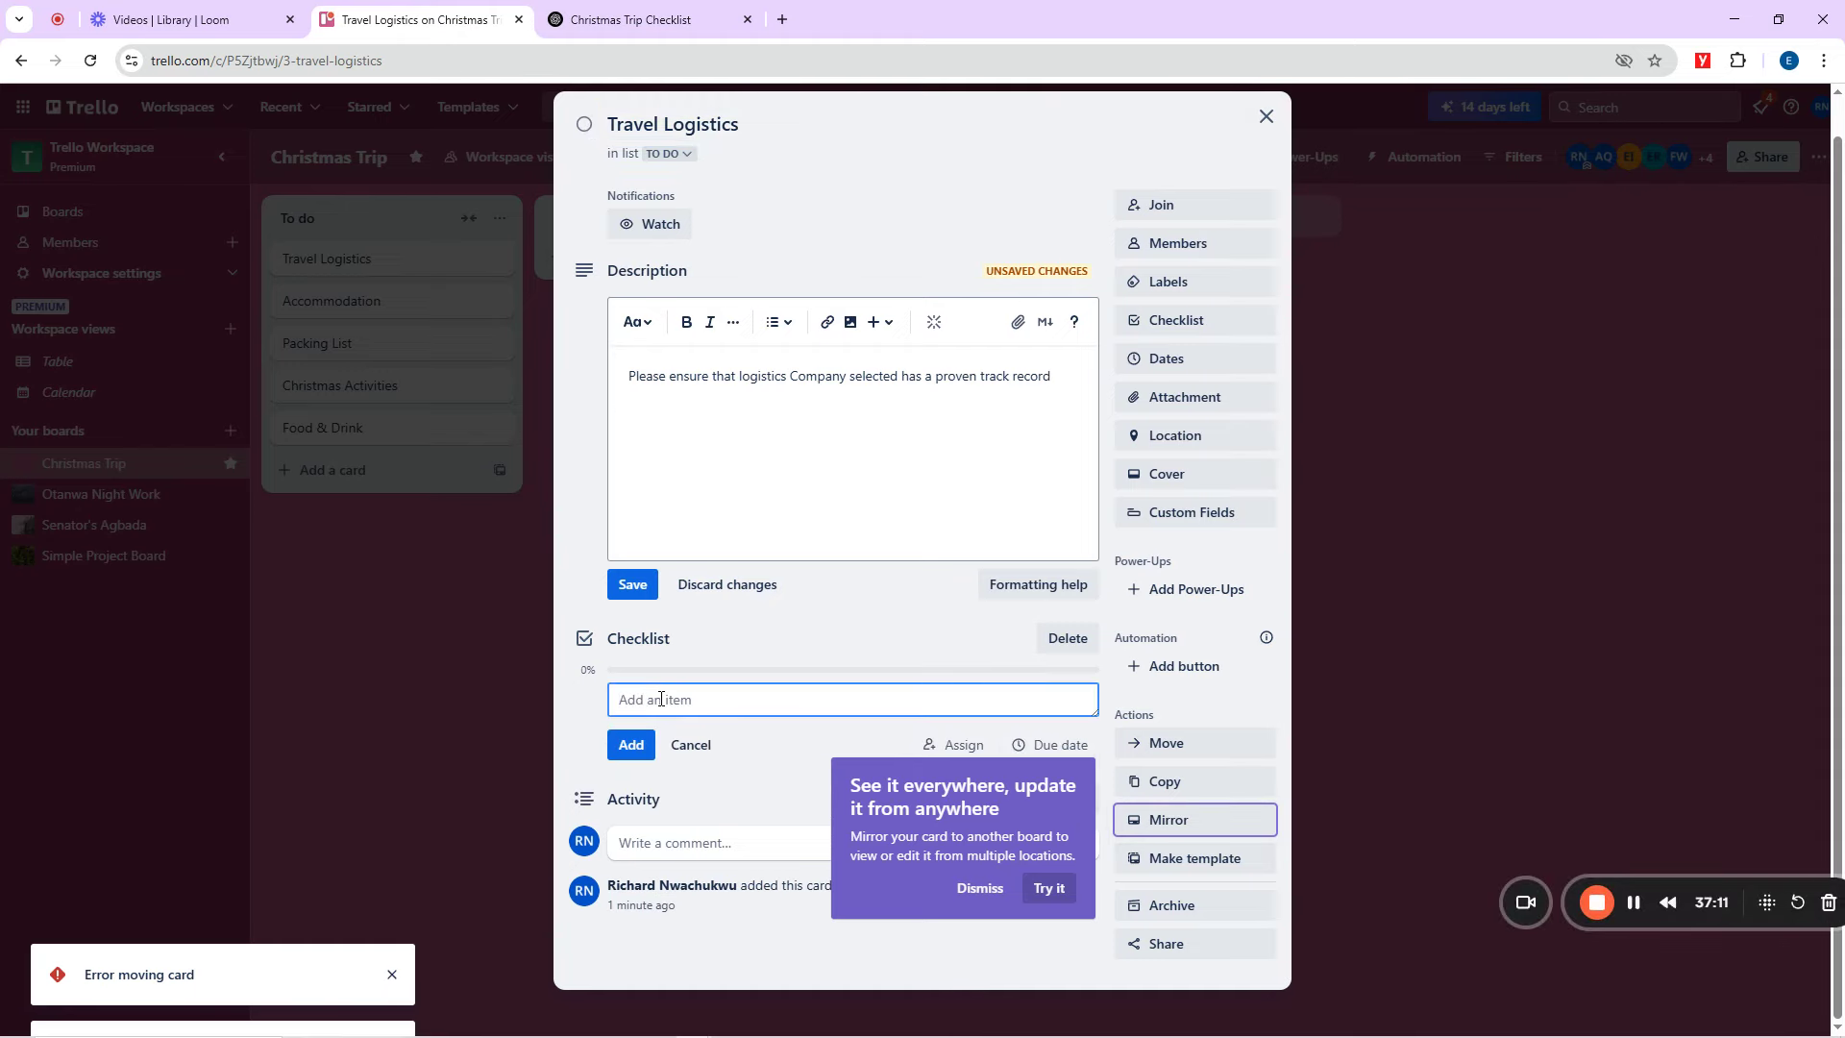
key(ctrl+v)
click(635, 746)
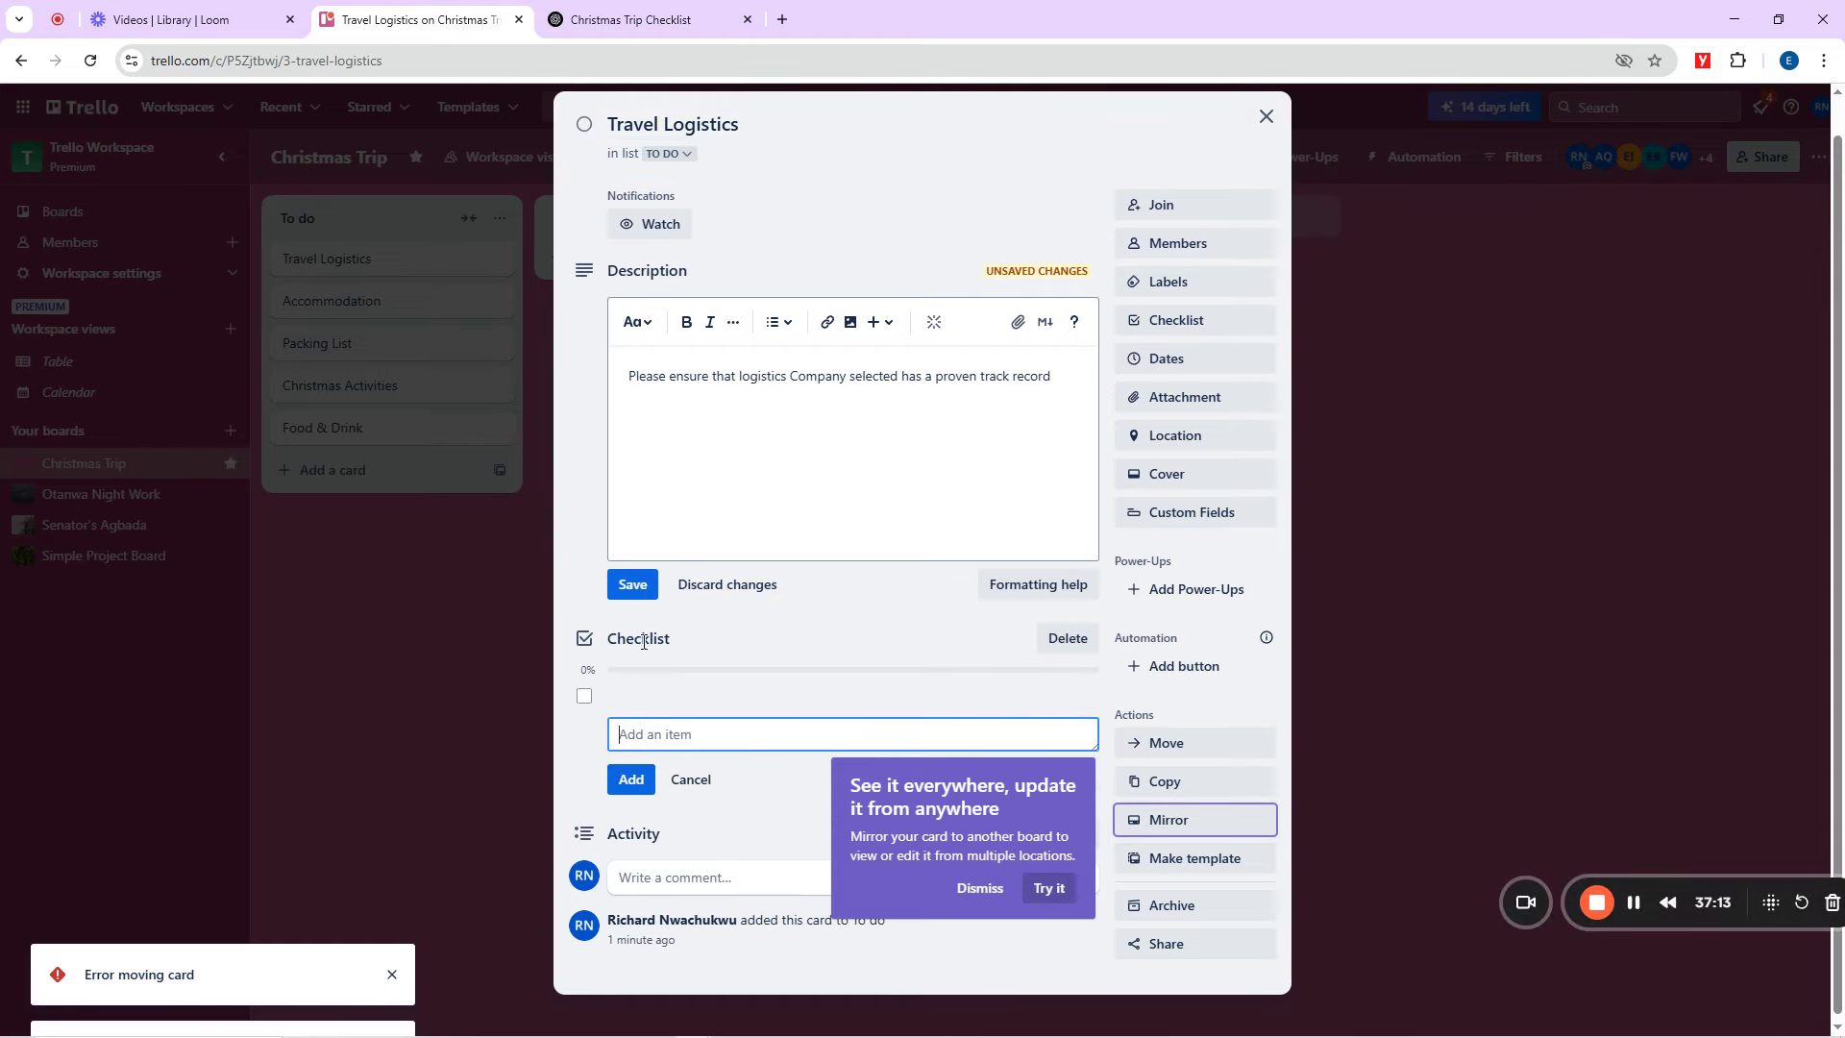
Copy "Confirm travel times" from the ChatGPT list and add it as the second checklist item on the Trello card.
click(634, 19)
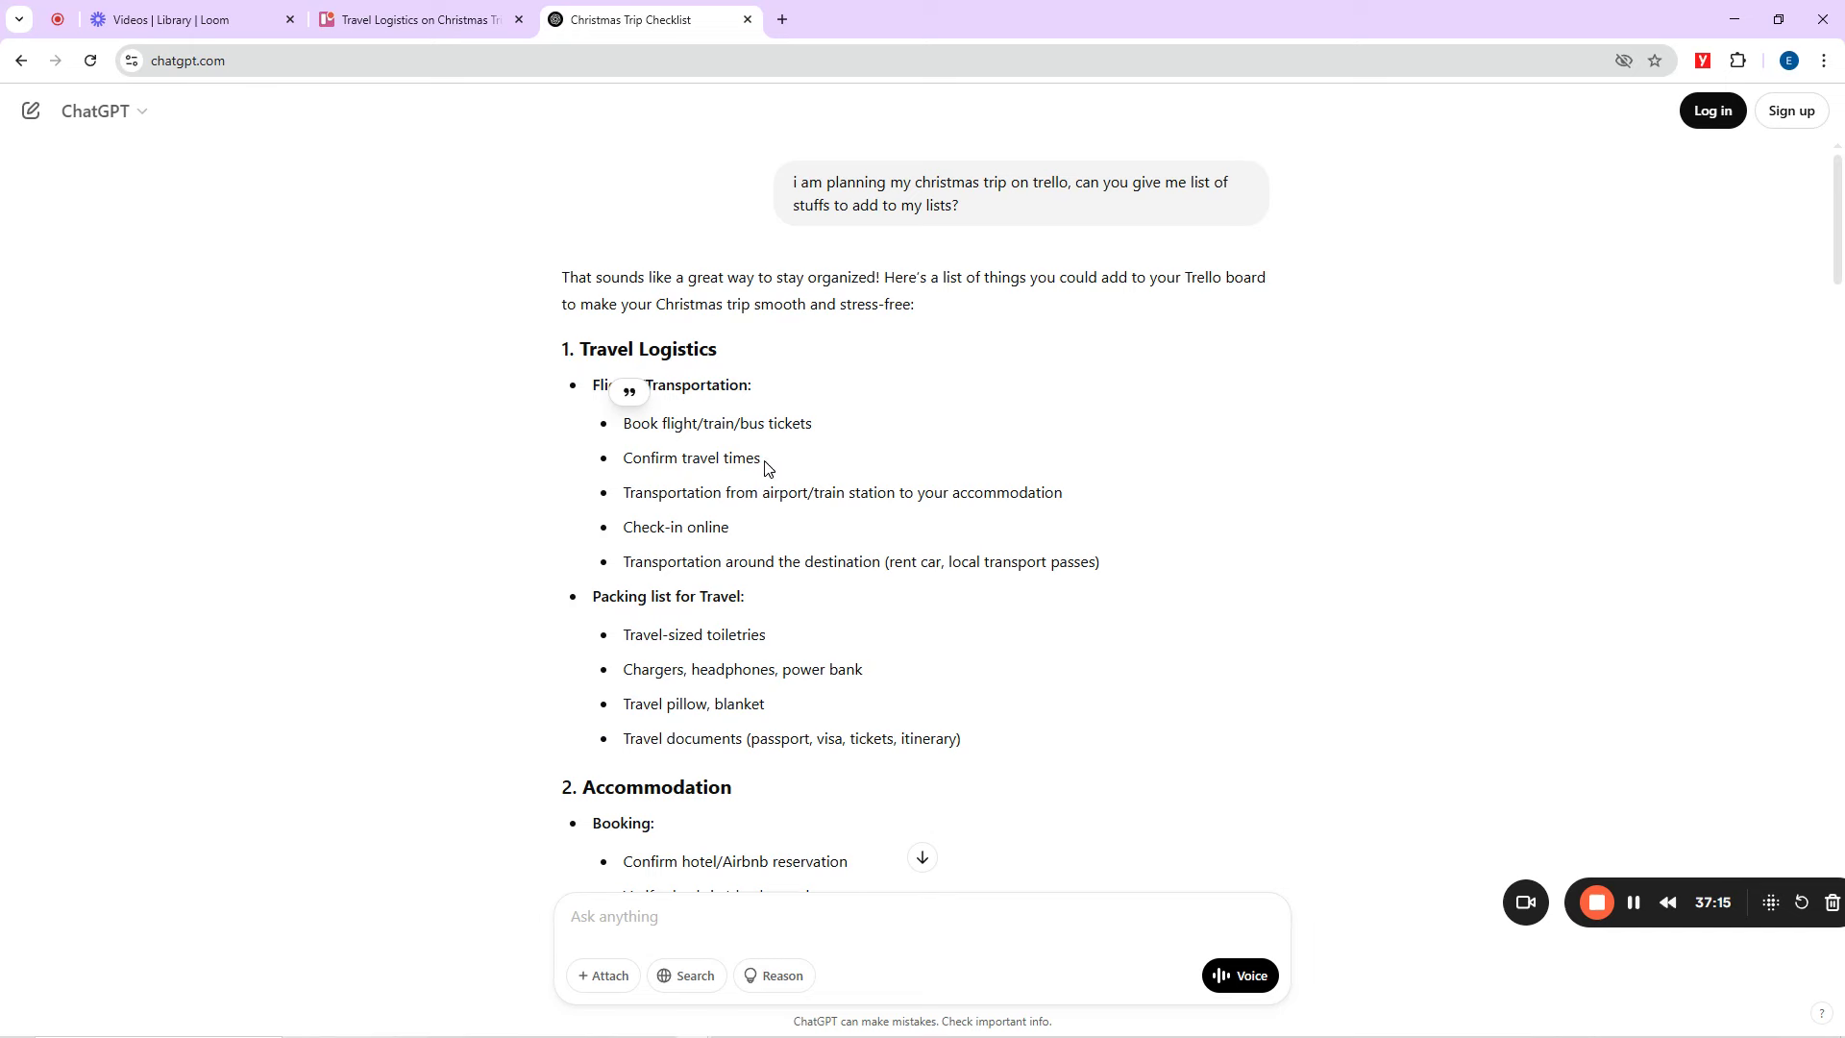
drag(766, 468, 623, 462)
key(ctrl+c)
click(443, 8)
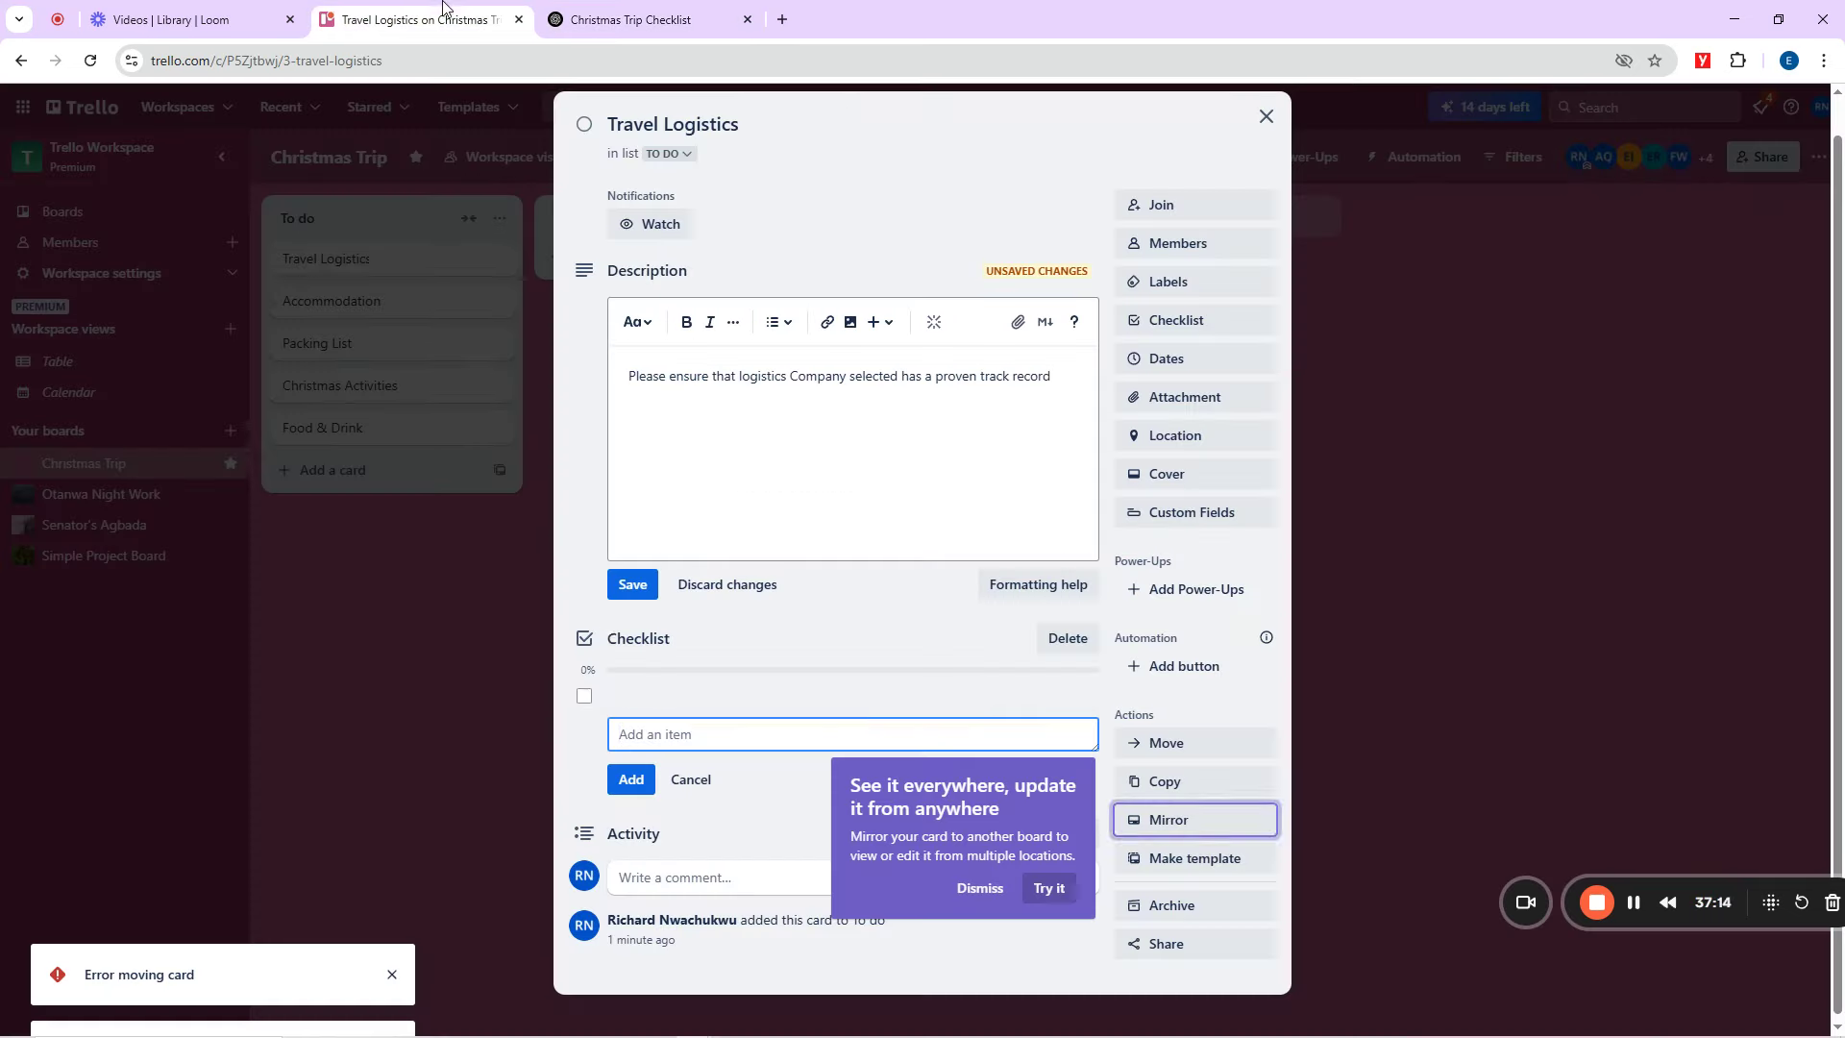
key(ctrl+v)
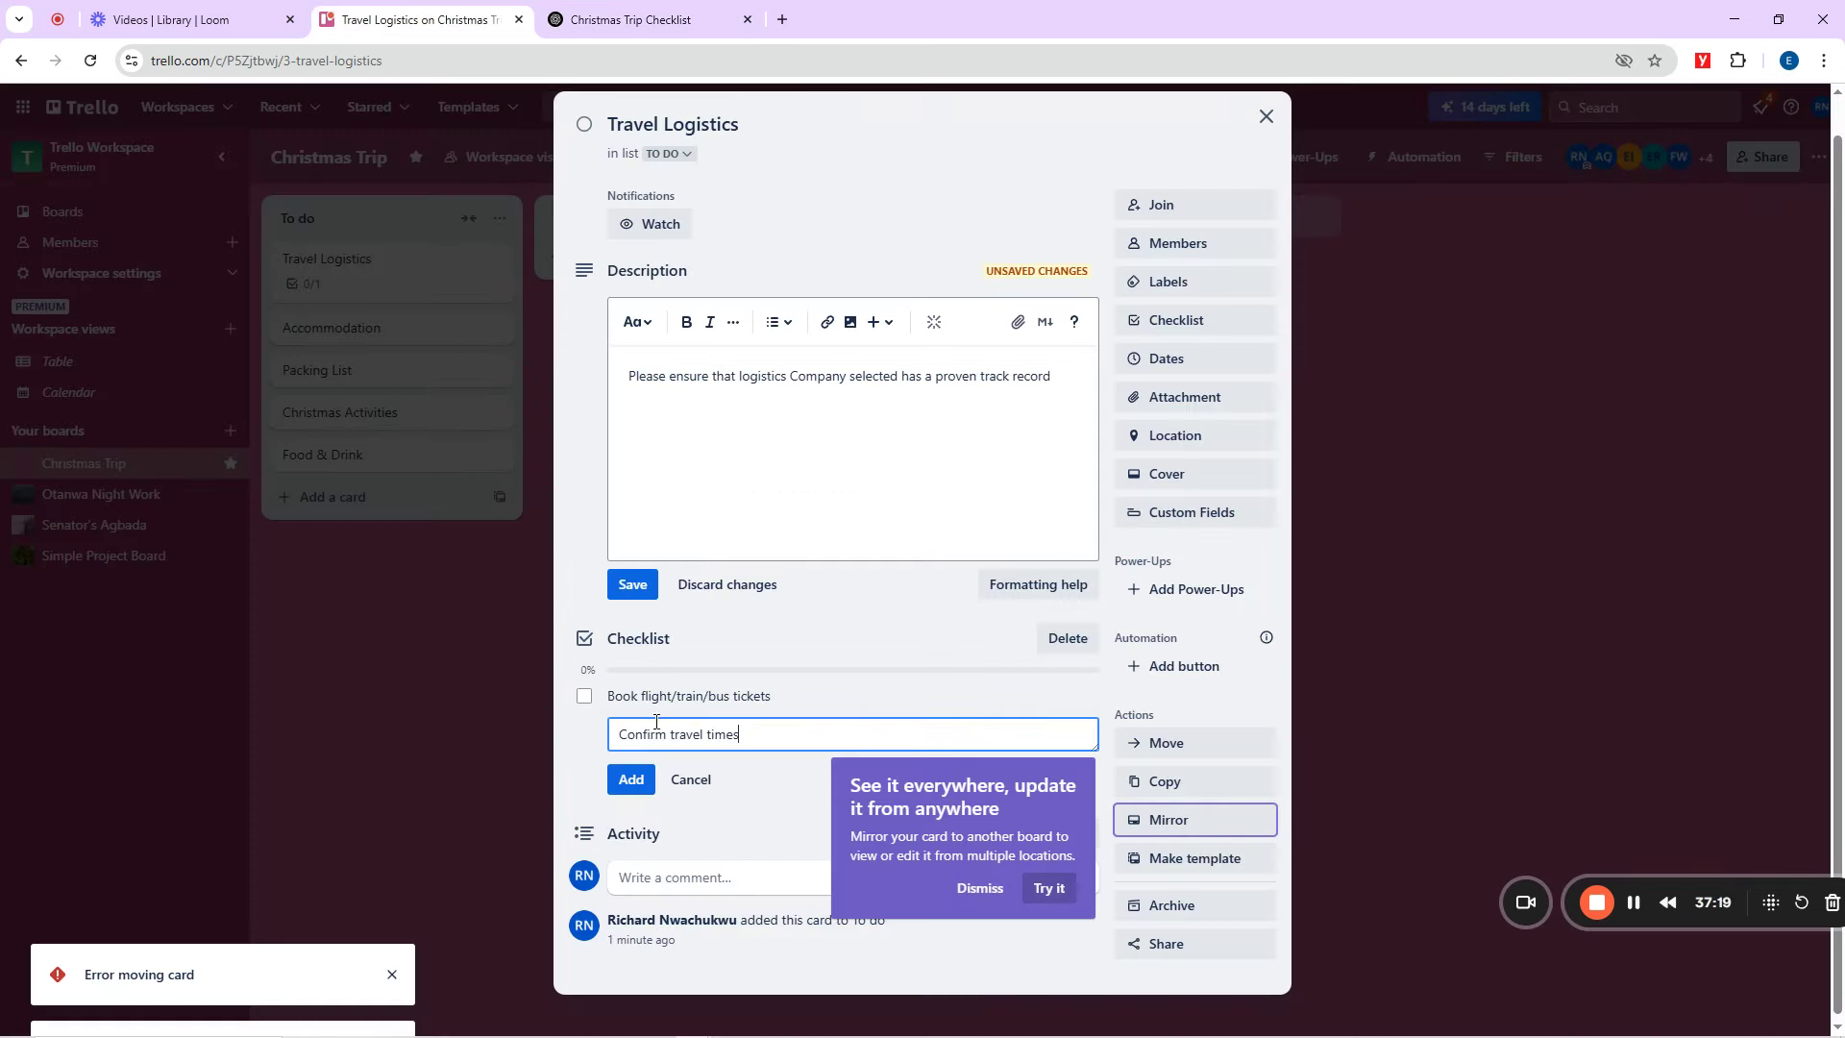
click(632, 778)
Copy "Transportation from airport" from the ChatGPT list and add it as the third checklist item on the Trello card.
click(669, 14)
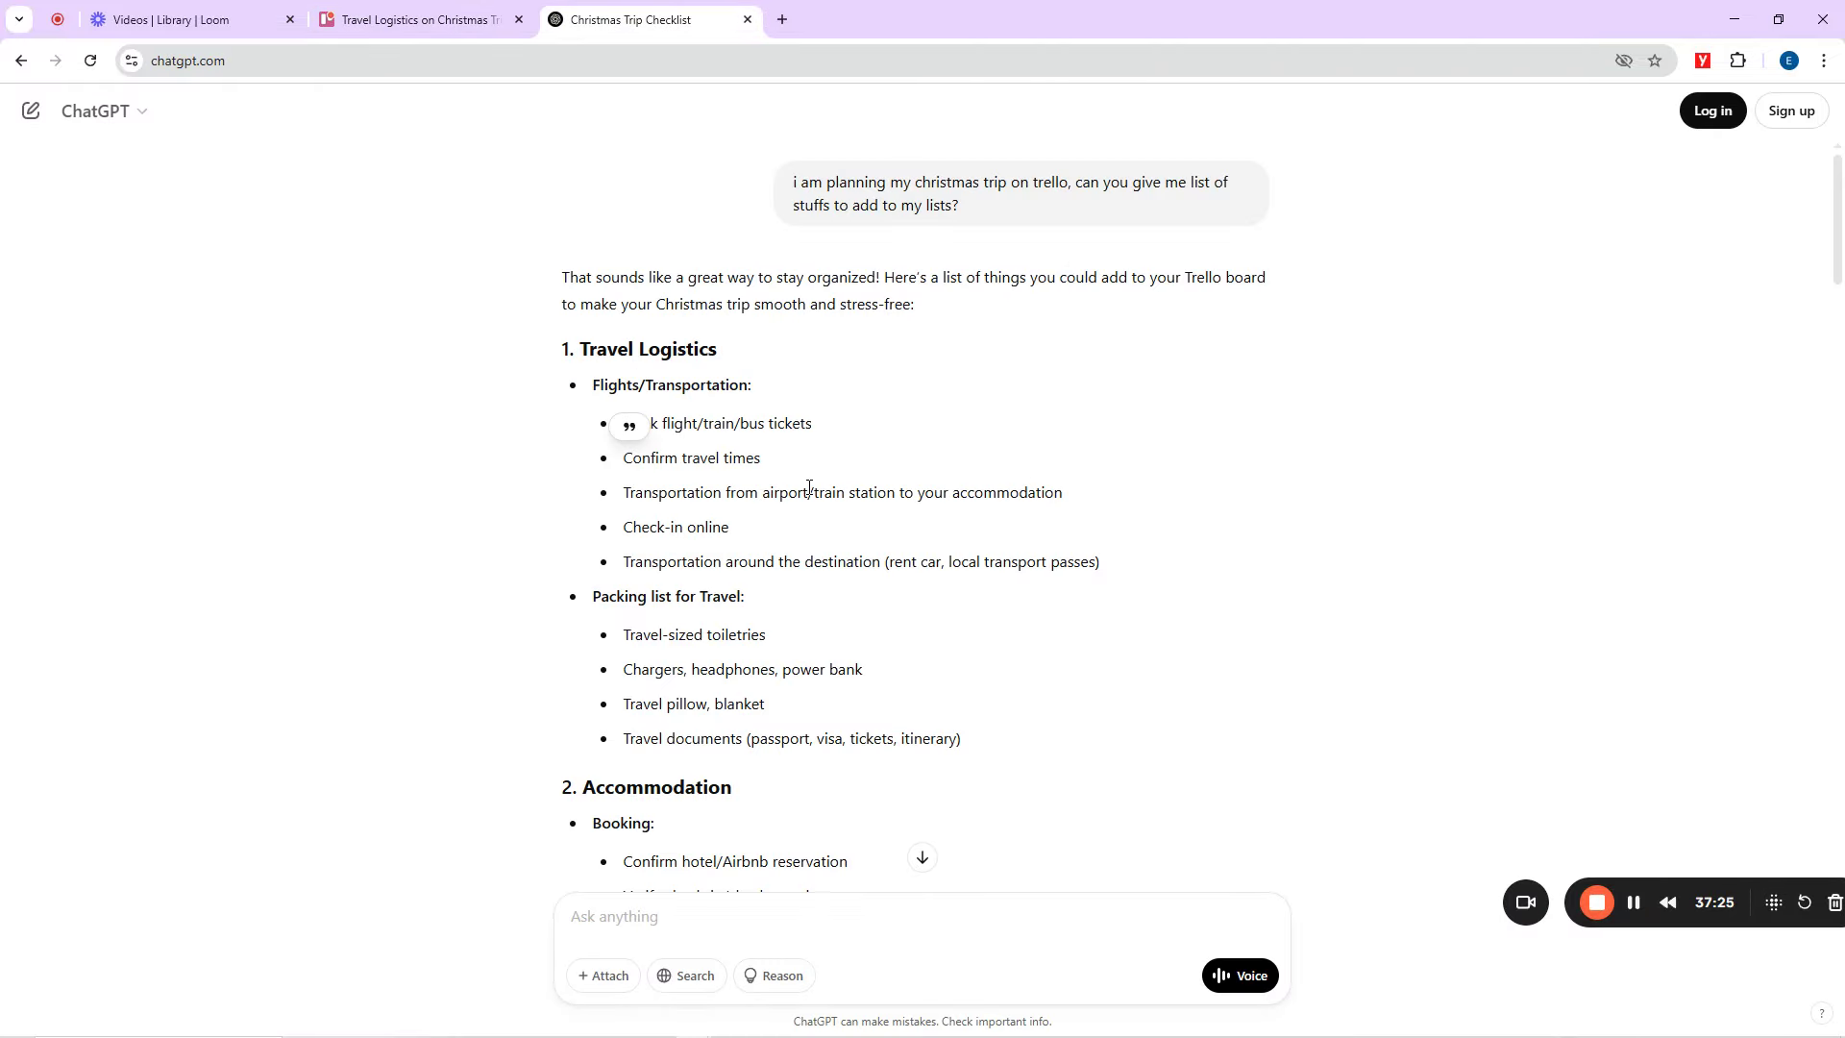
drag(809, 490, 626, 483)
key(ctrl+c)
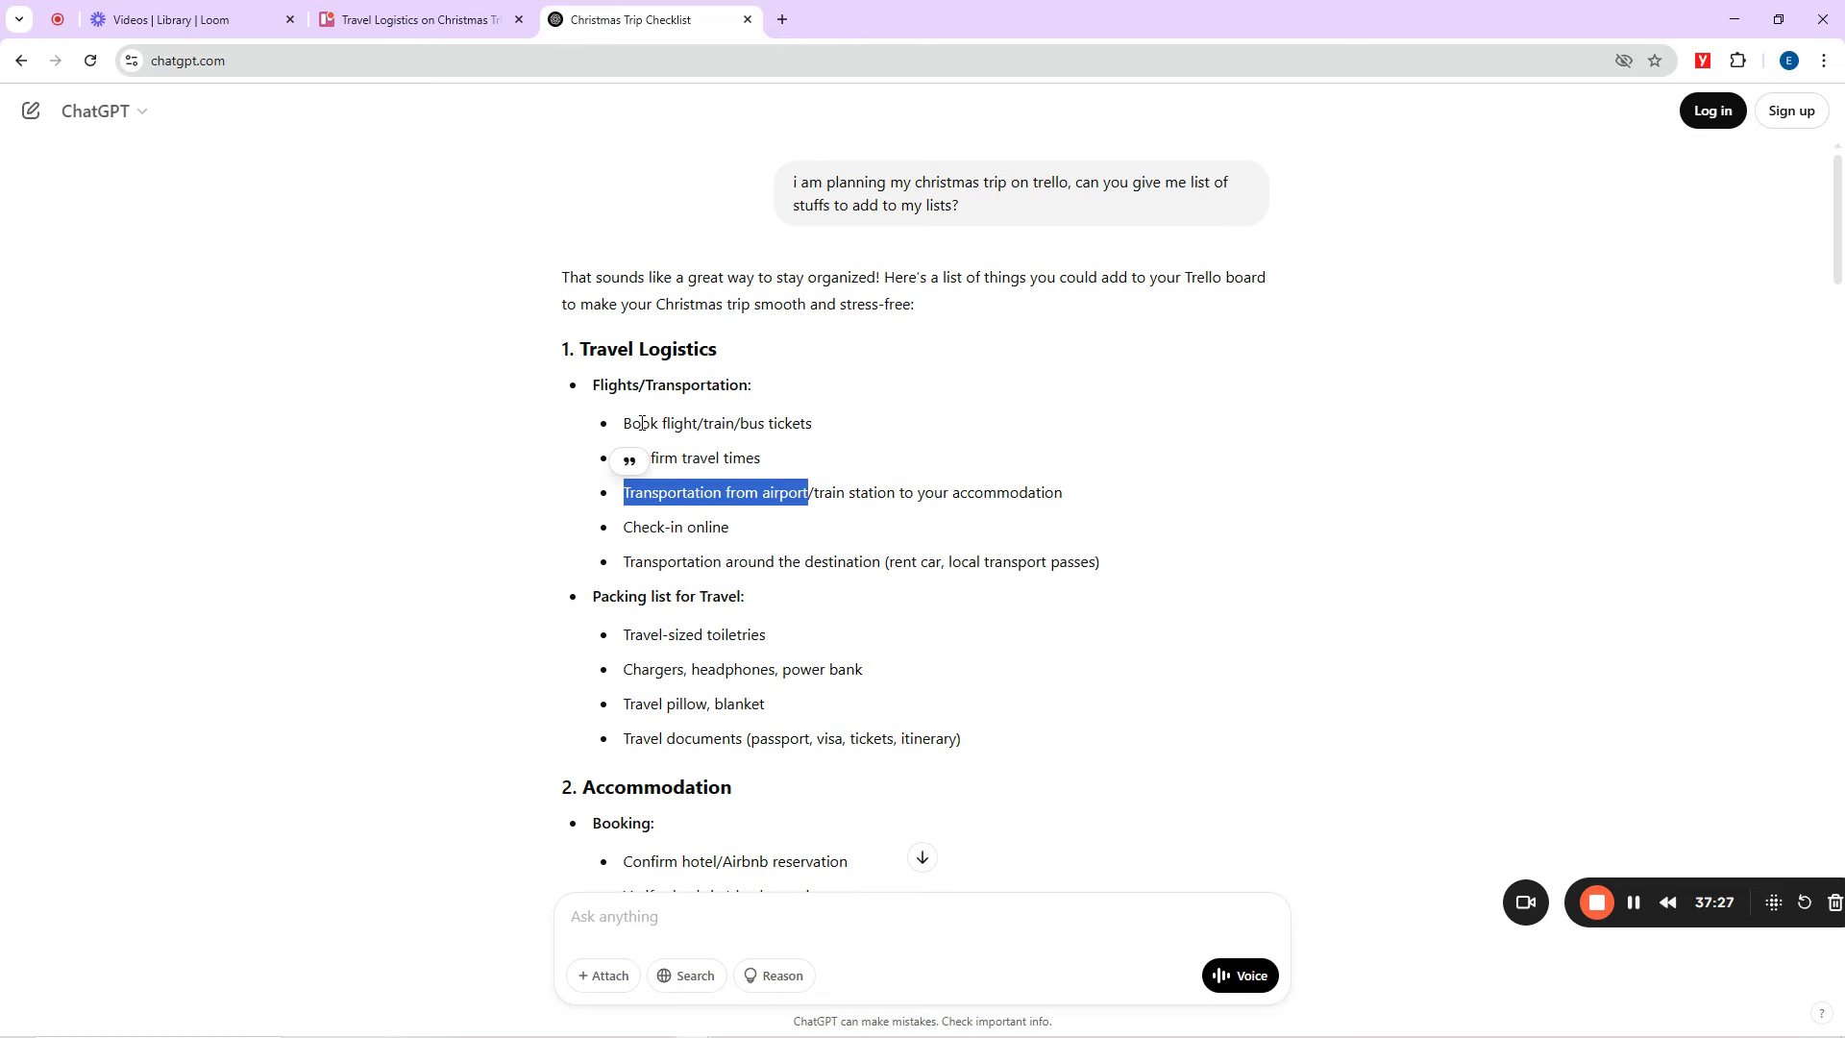
click(509, 14)
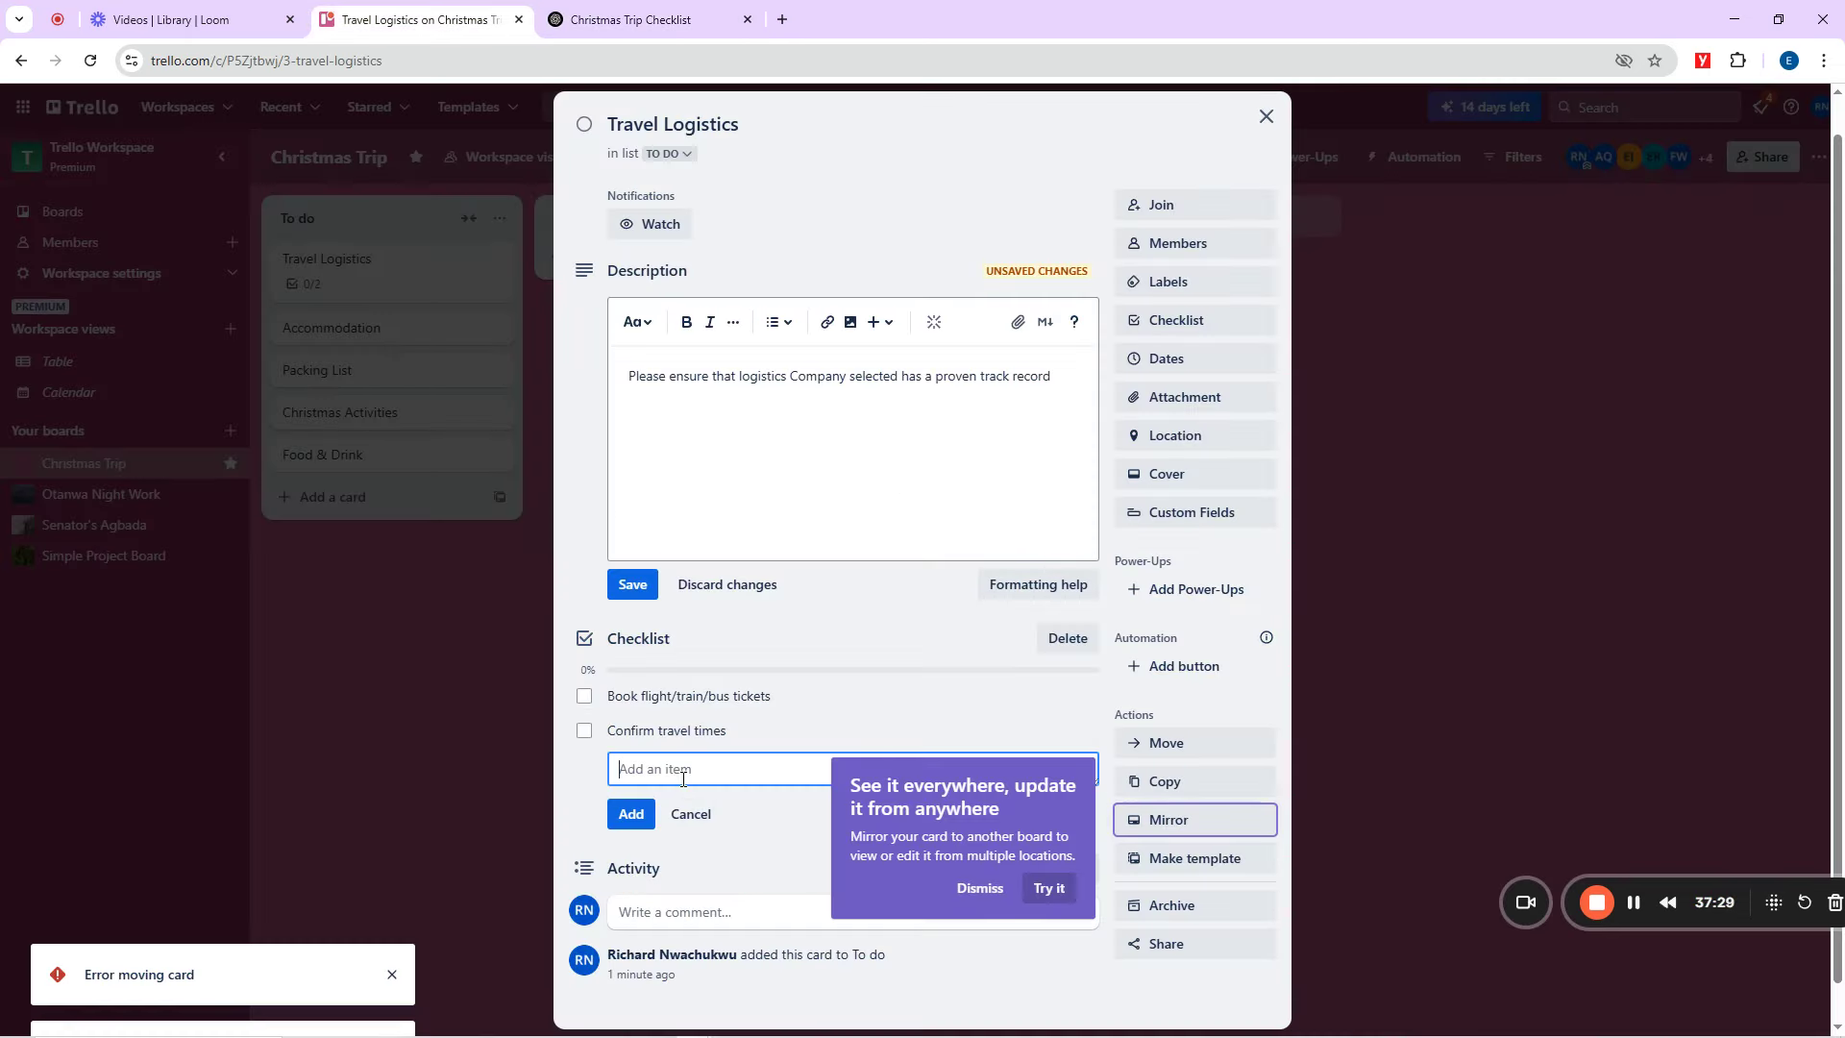
key(ctrl+v)
click(638, 16)
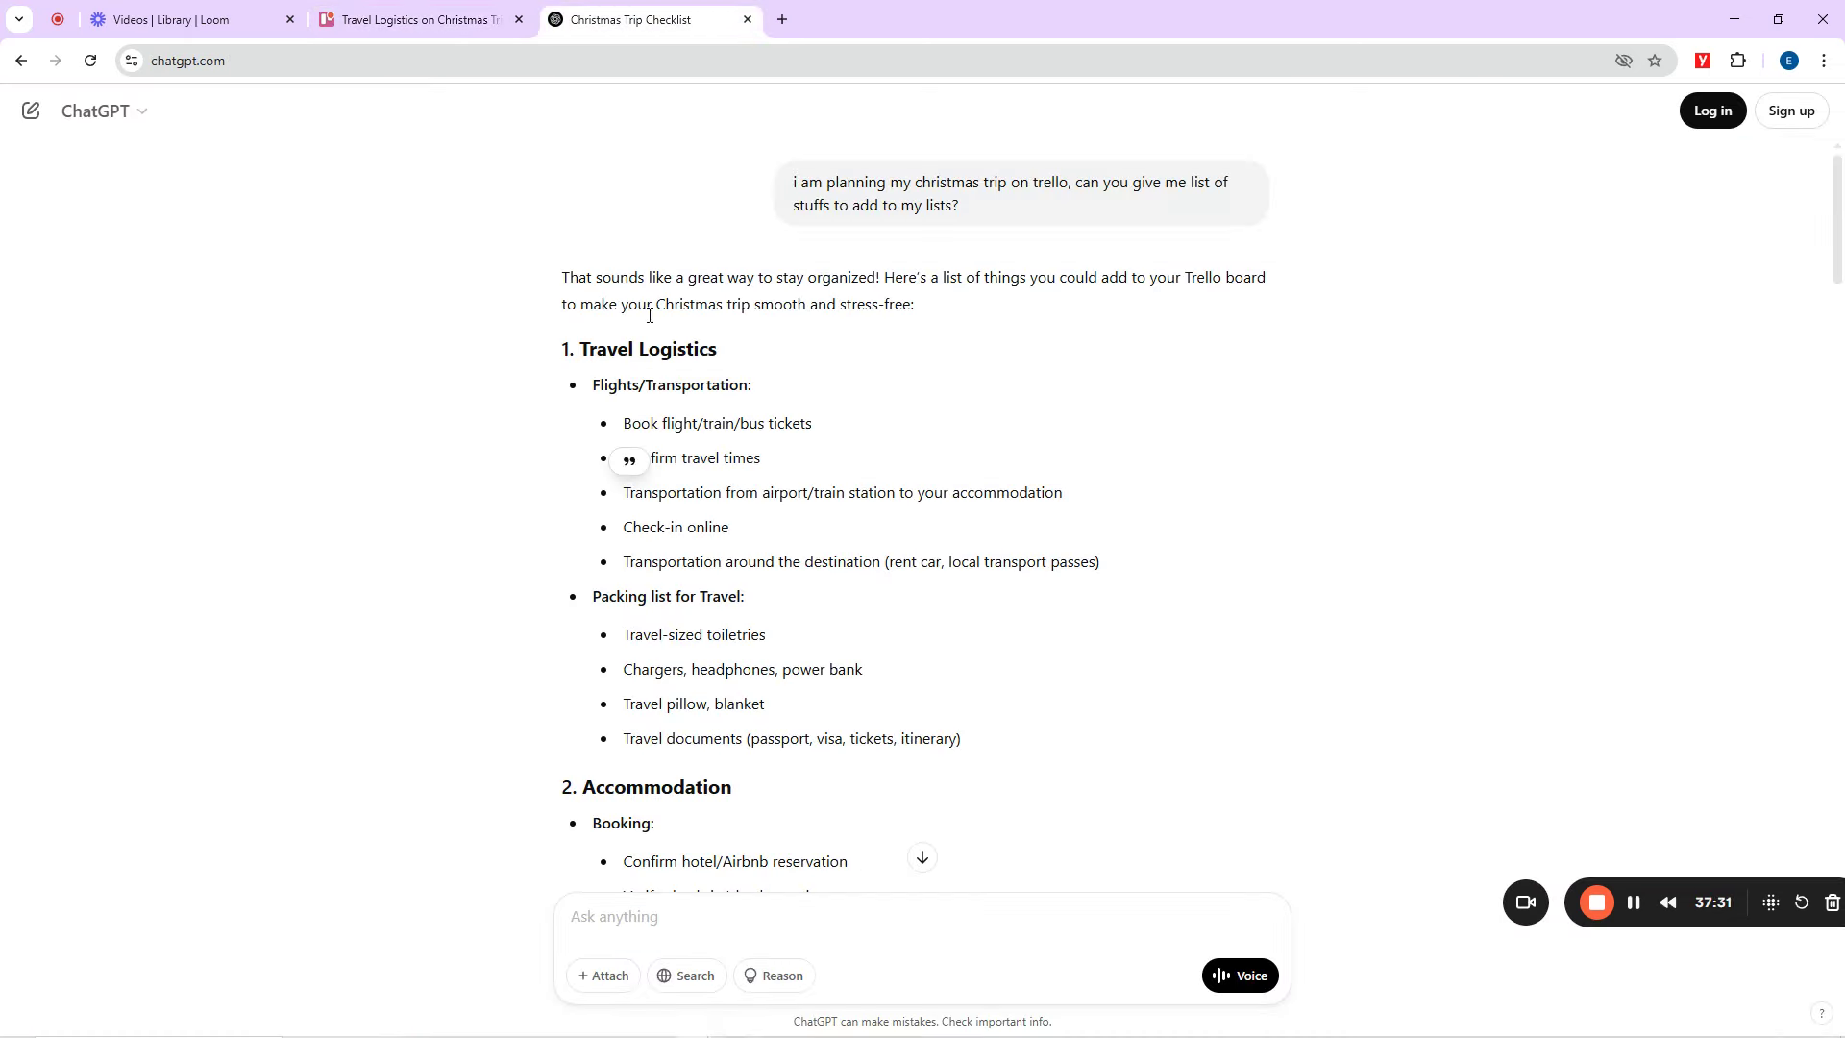
drag(731, 534, 620, 527)
click(486, 19)
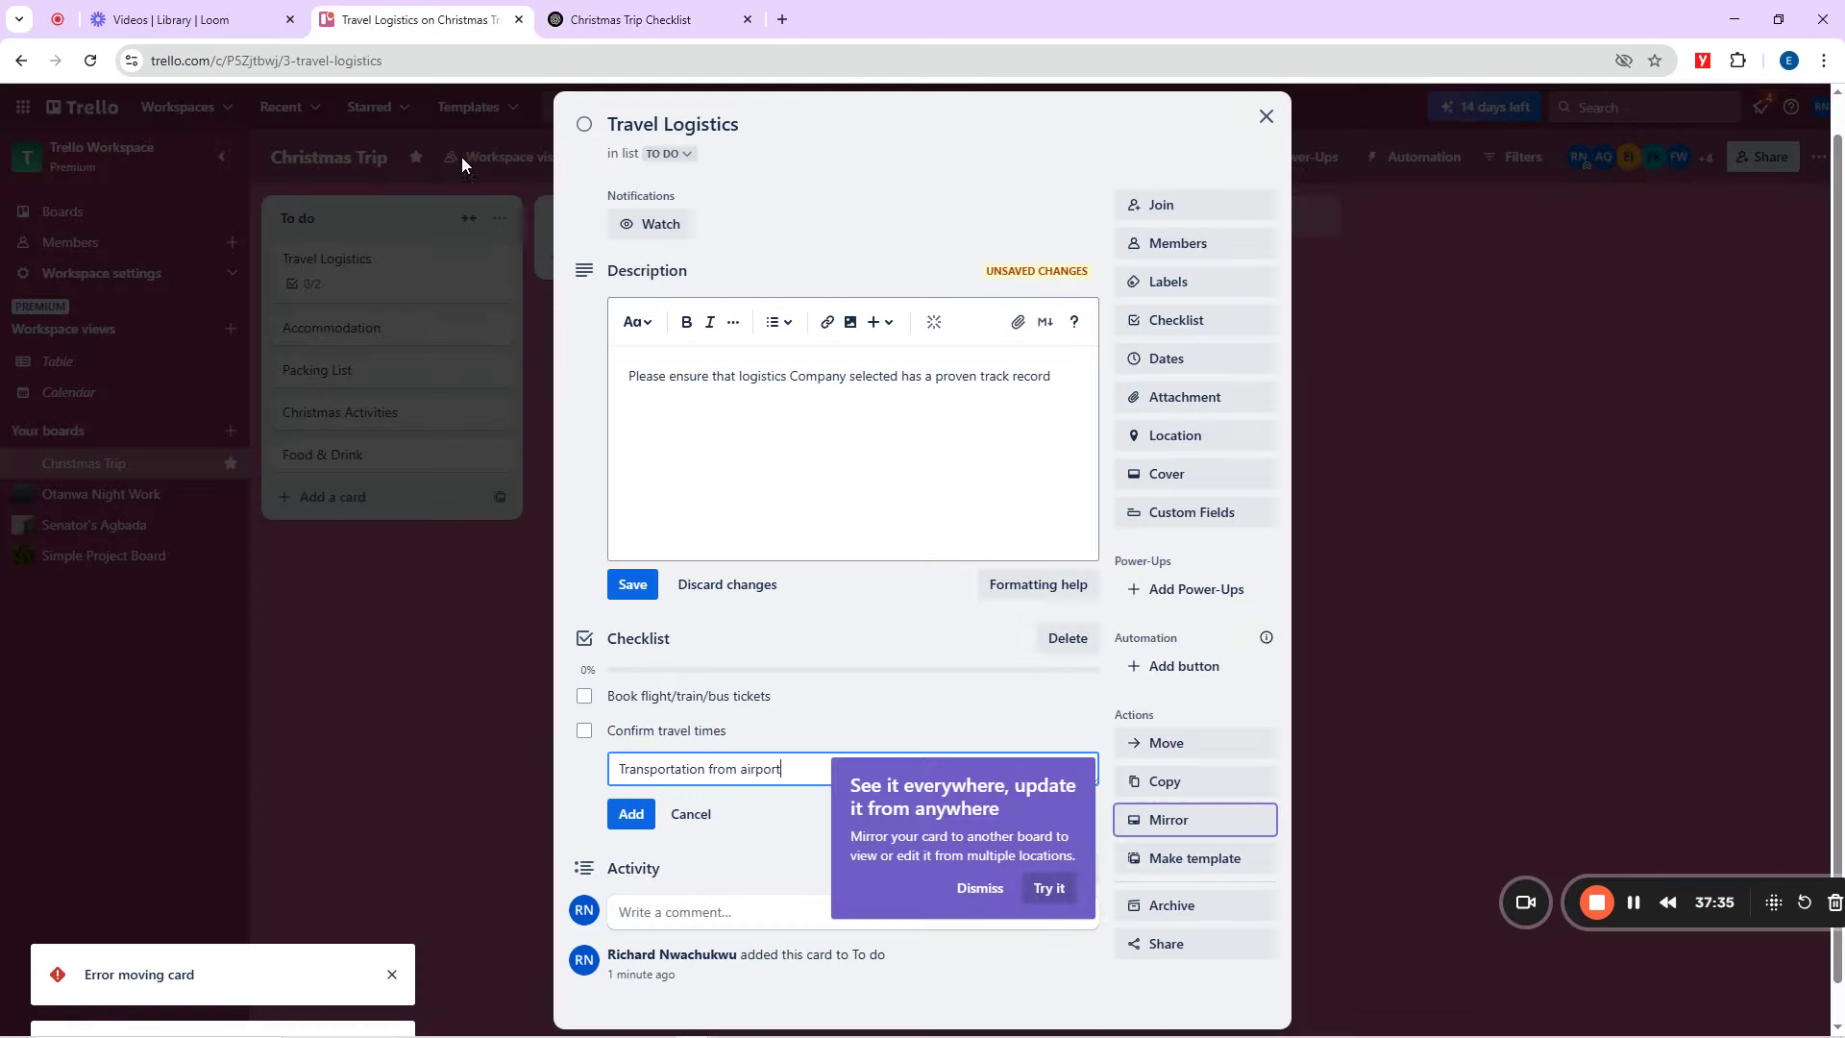
click(637, 819)
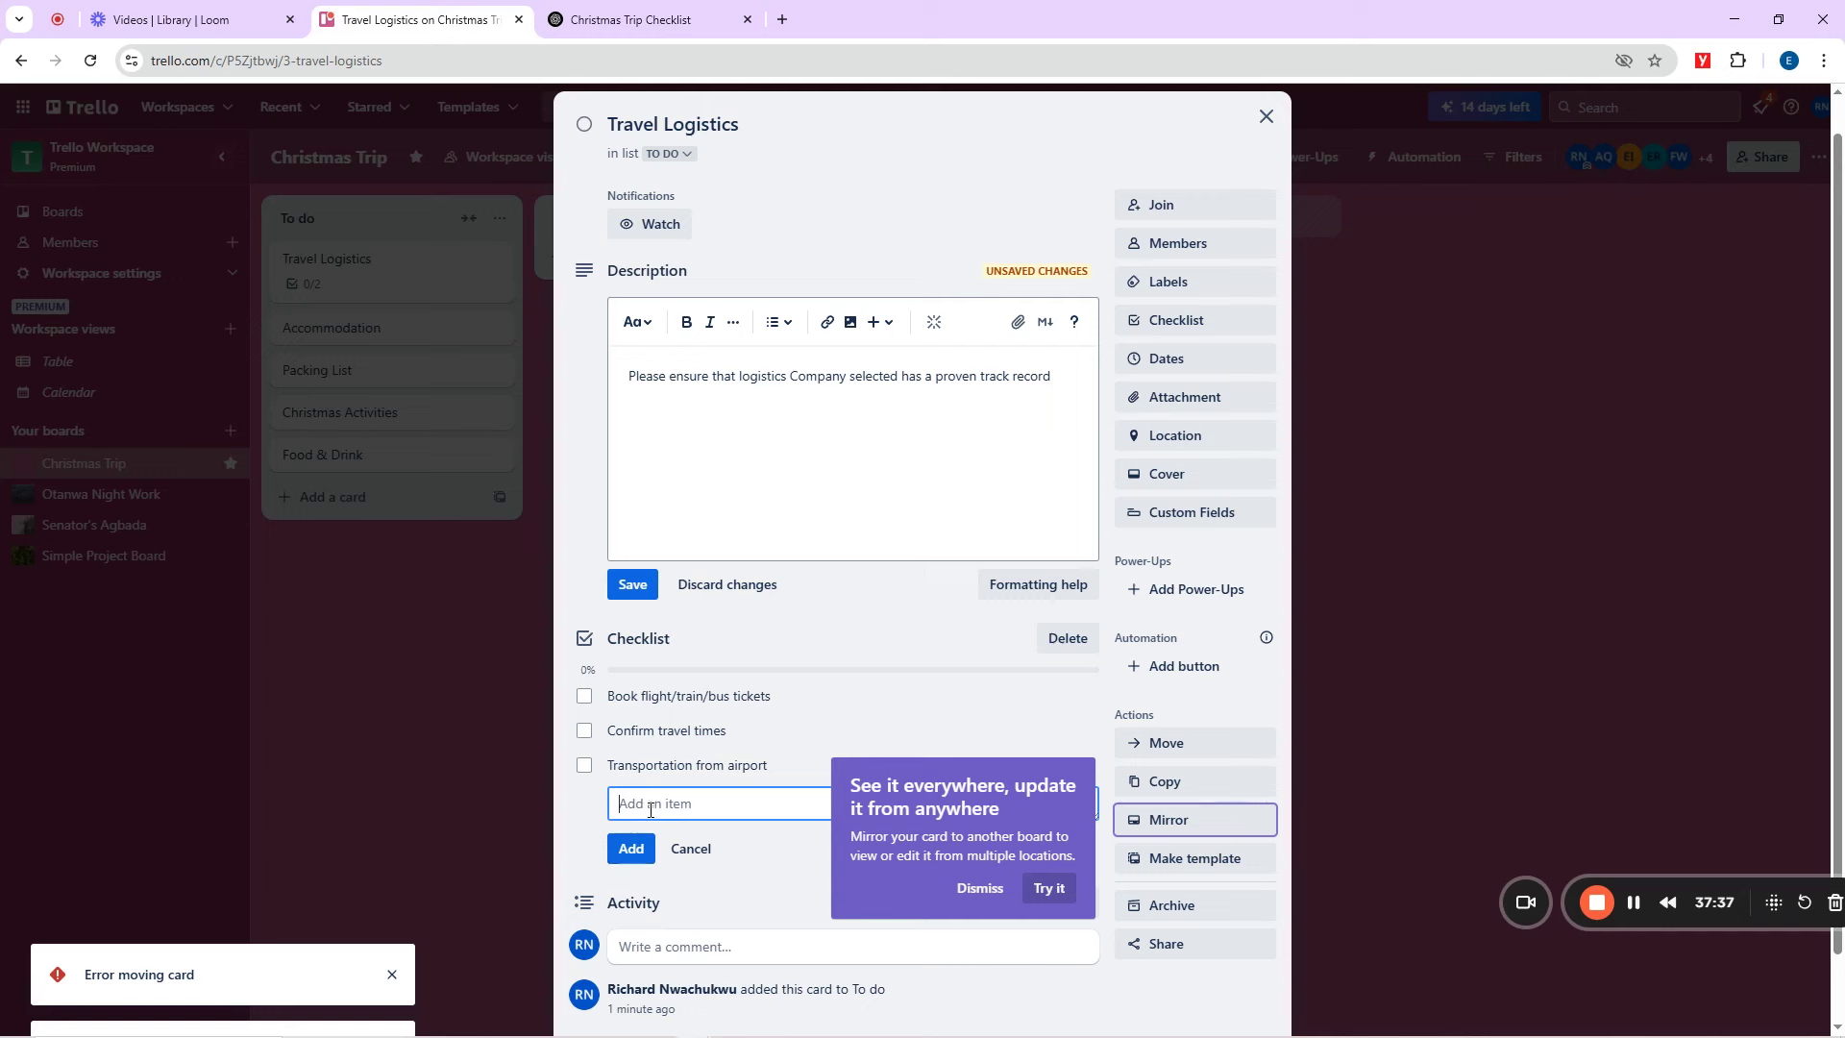
click(888, 579)
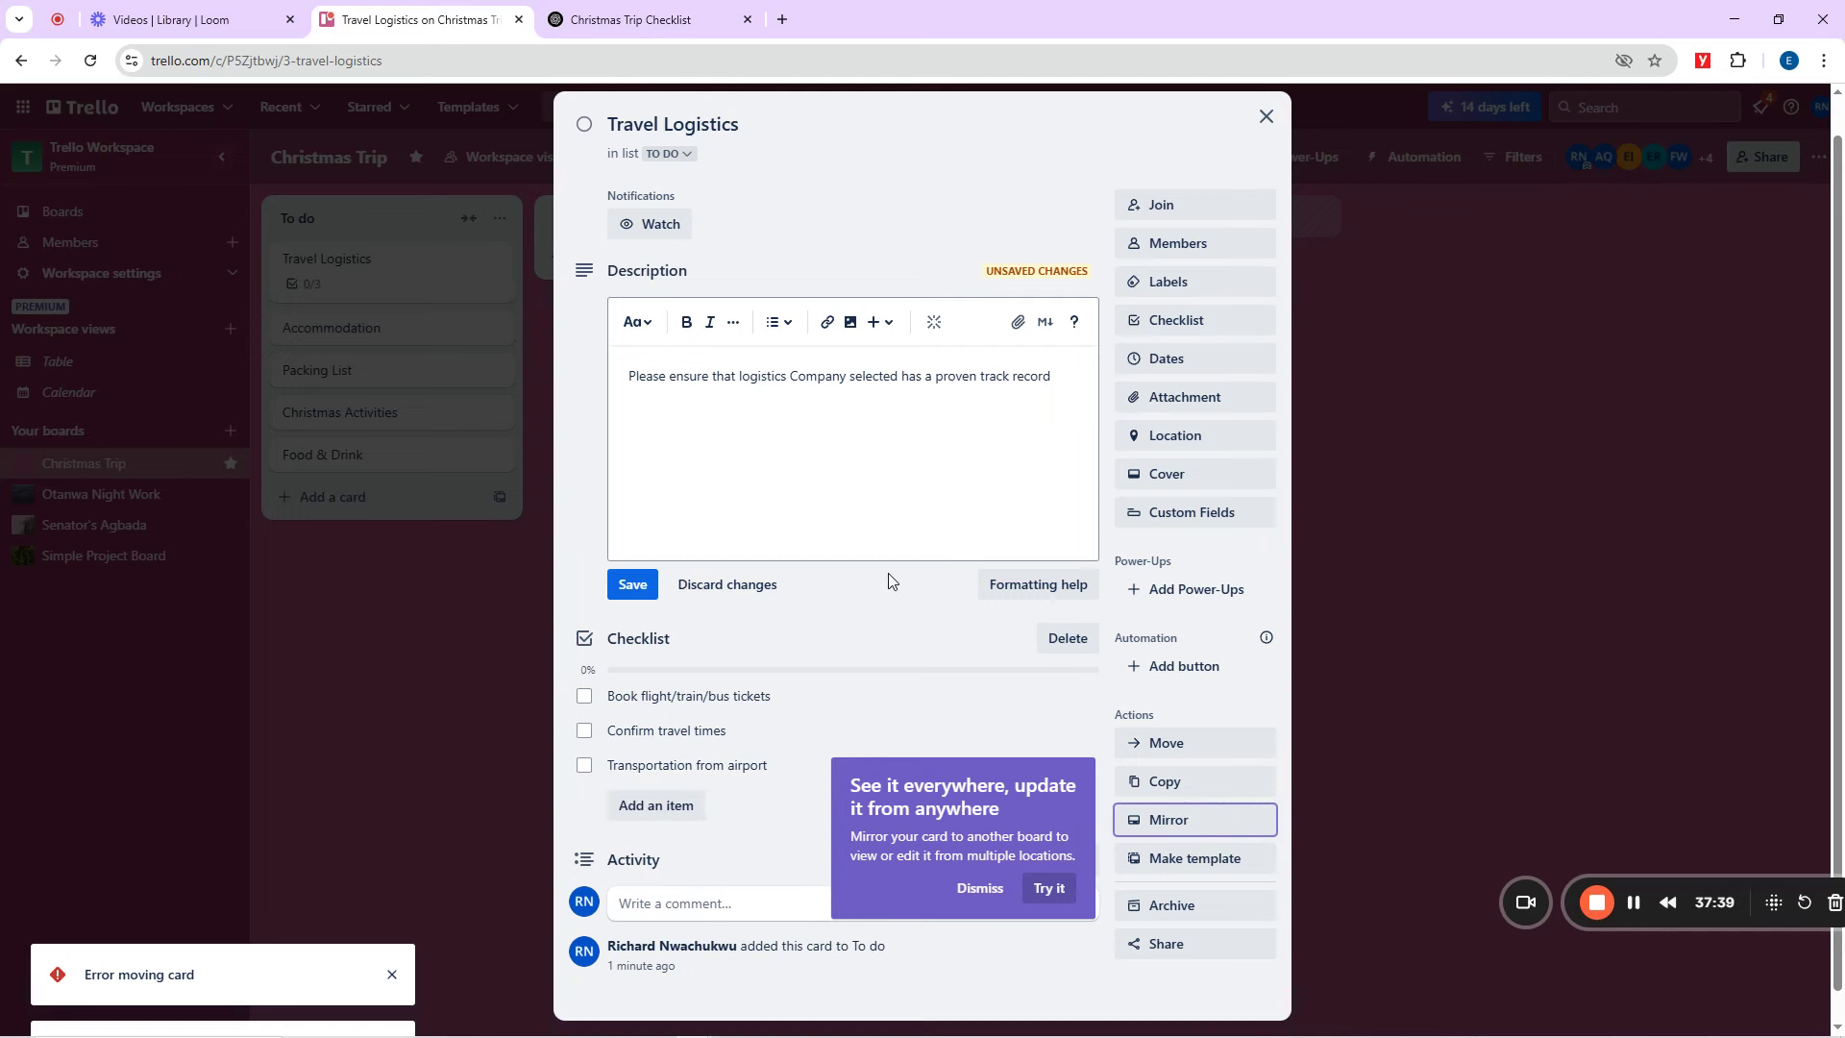
click(1049, 888)
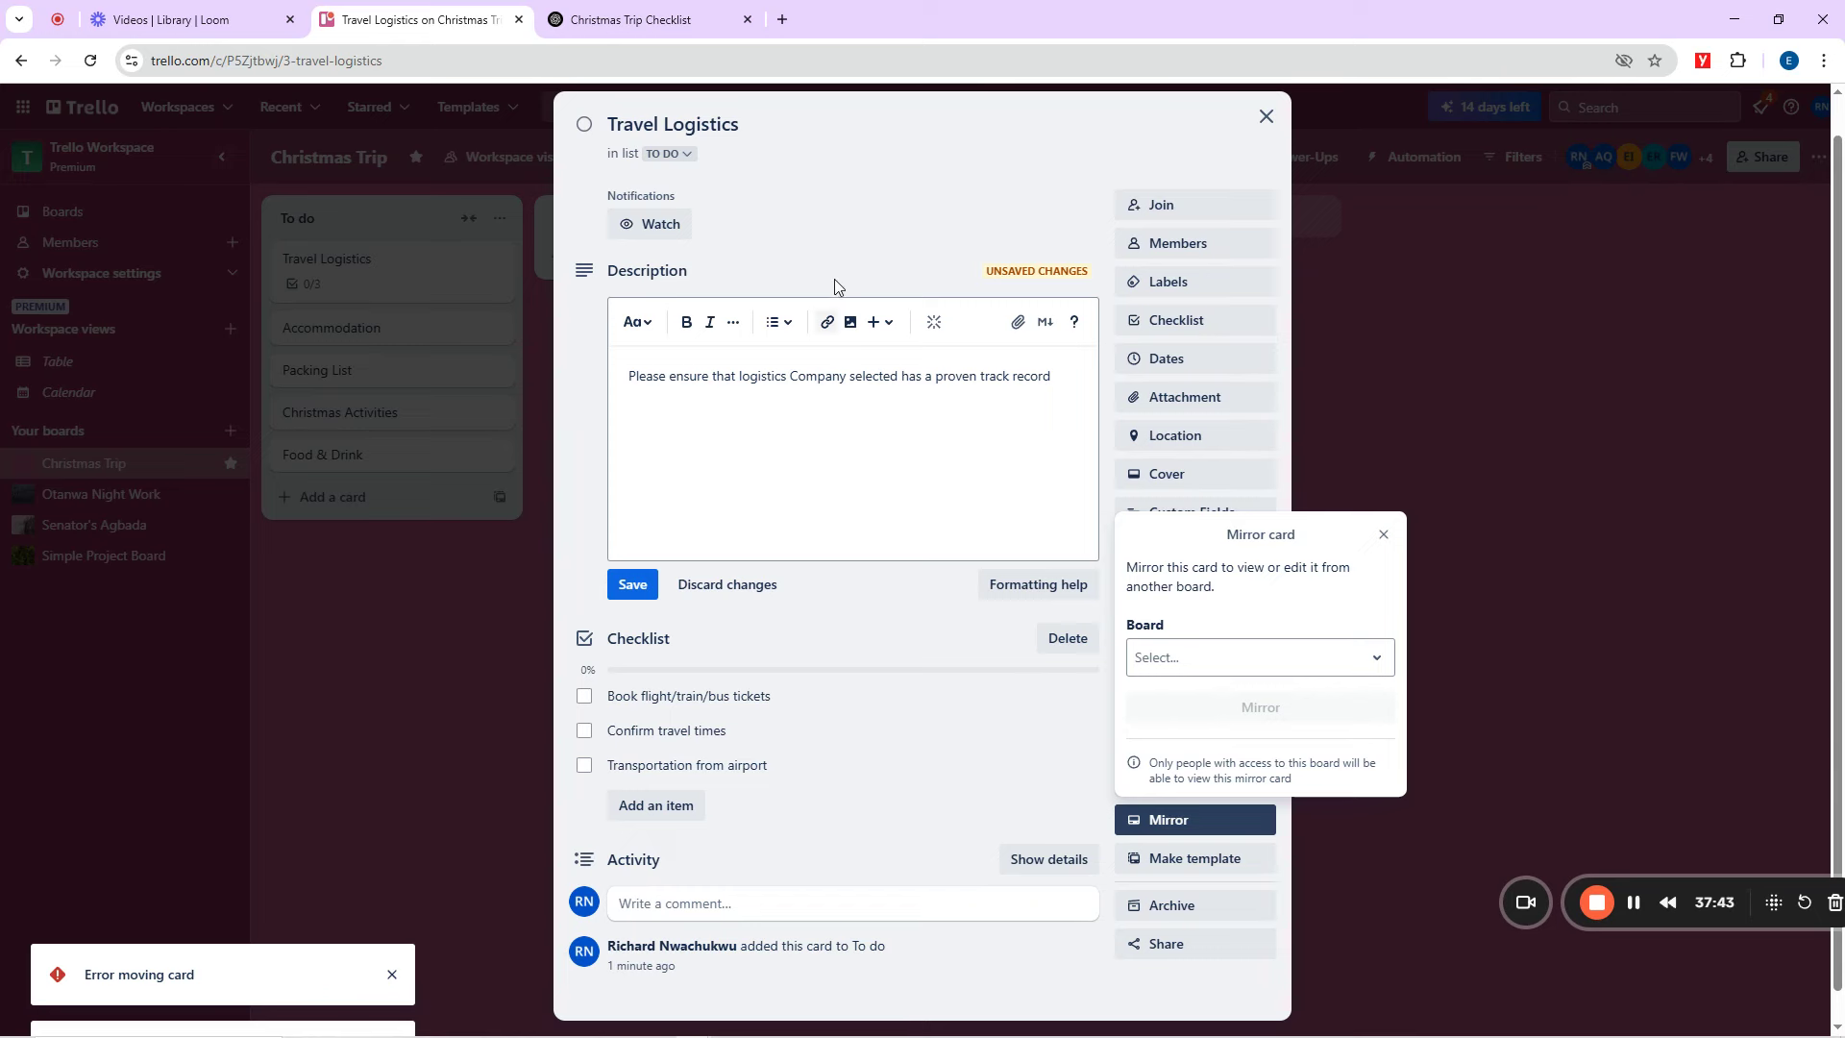
click(850, 182)
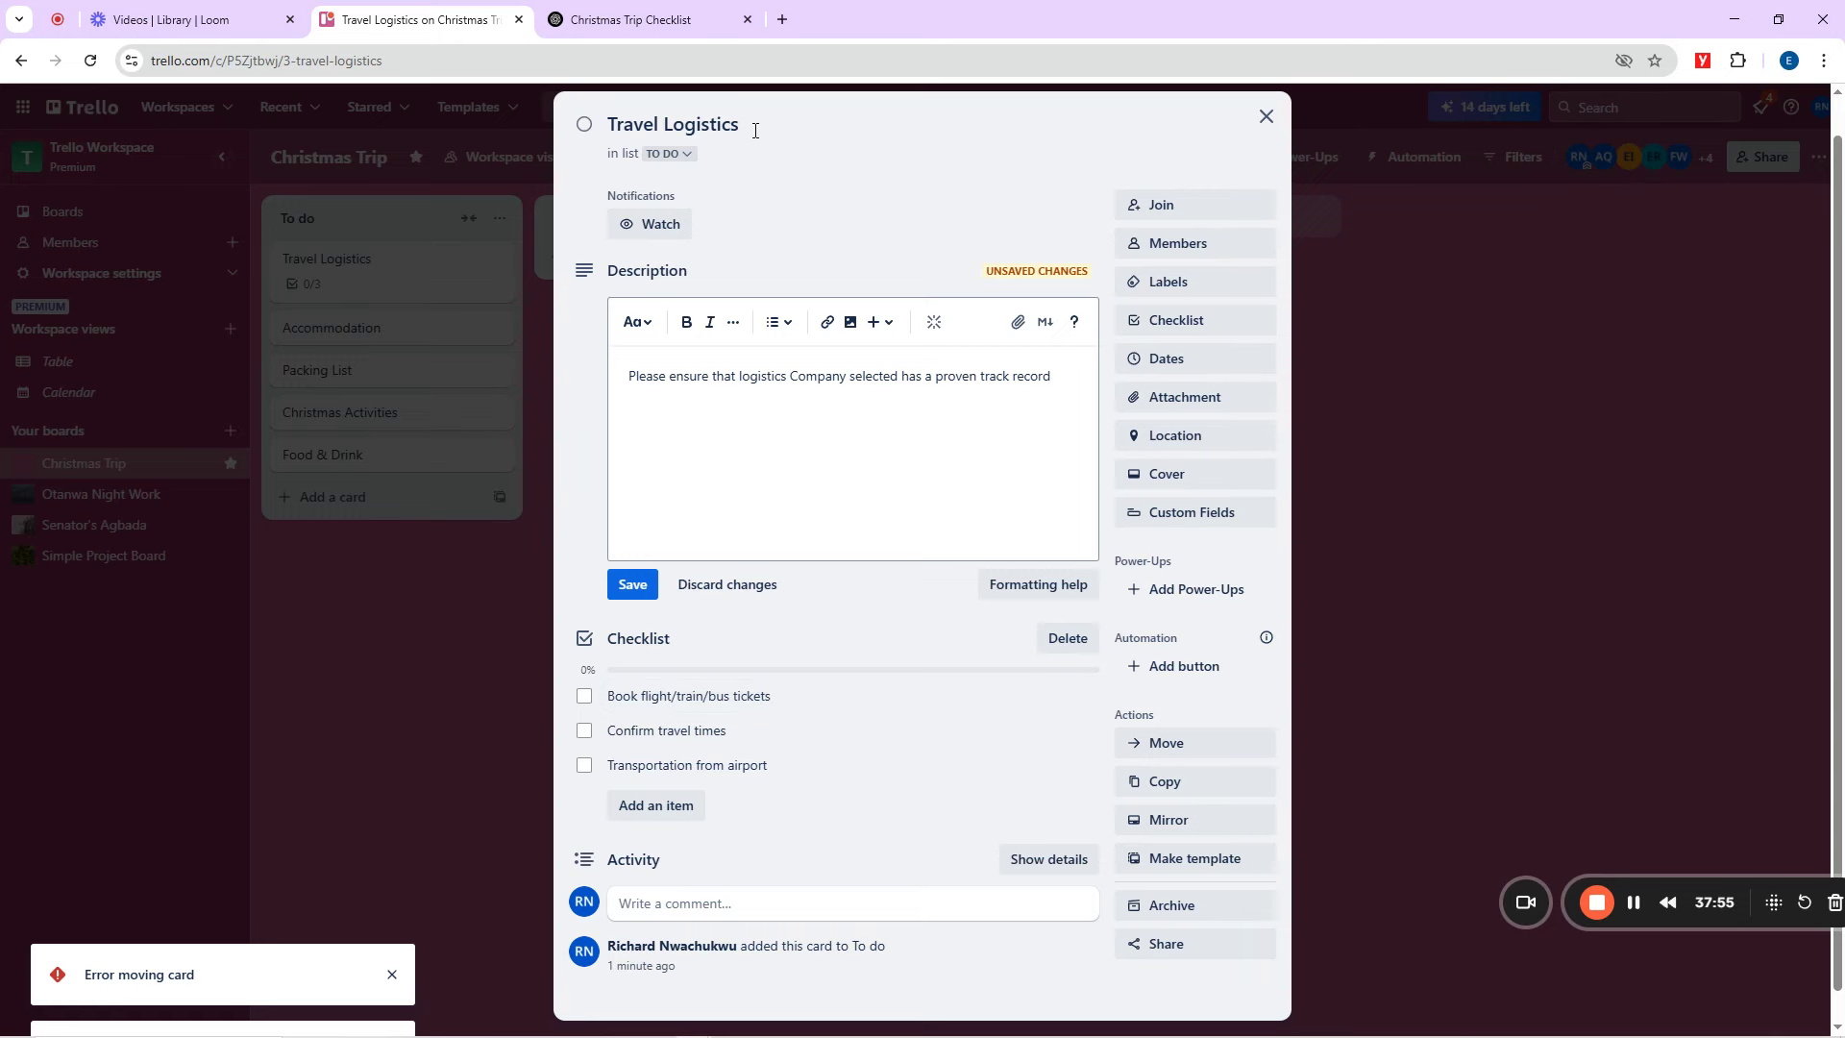
drag(756, 131, 610, 128)
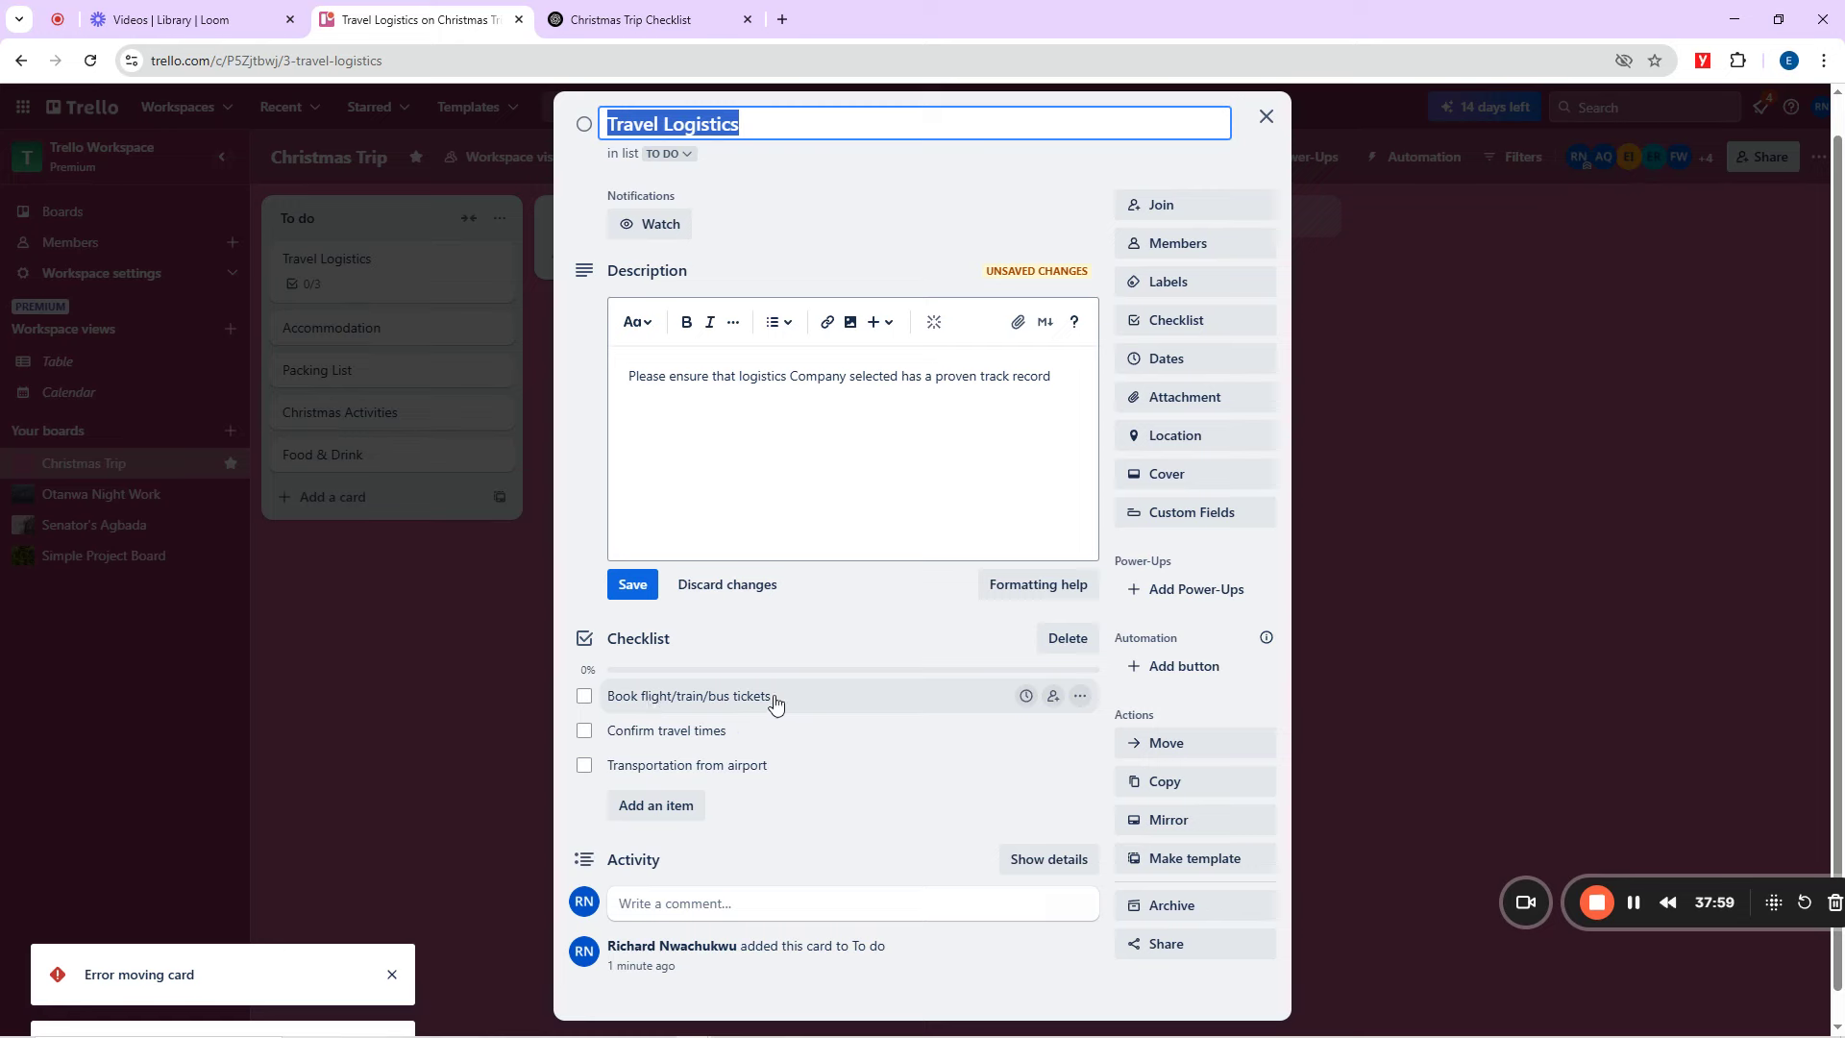
Assign a different board member to each of the three checklist items on the Travel Logistics card.
click(1054, 695)
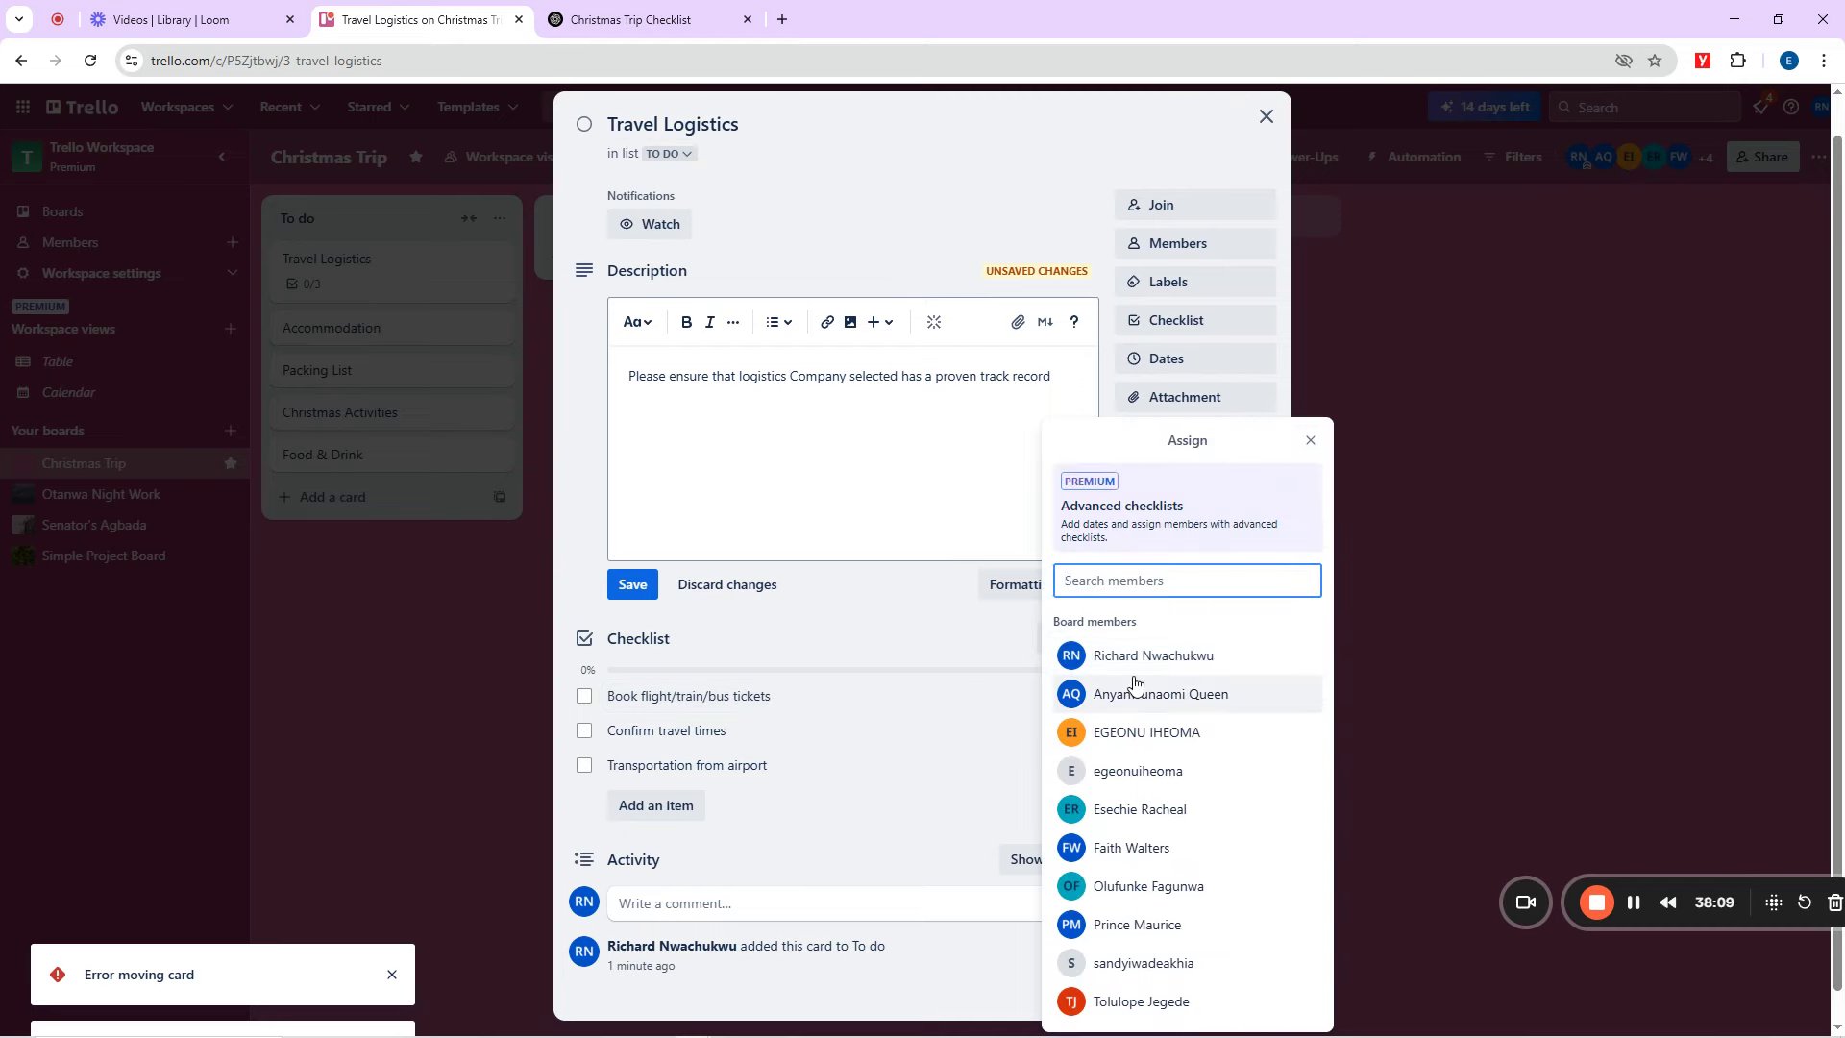
click(1150, 735)
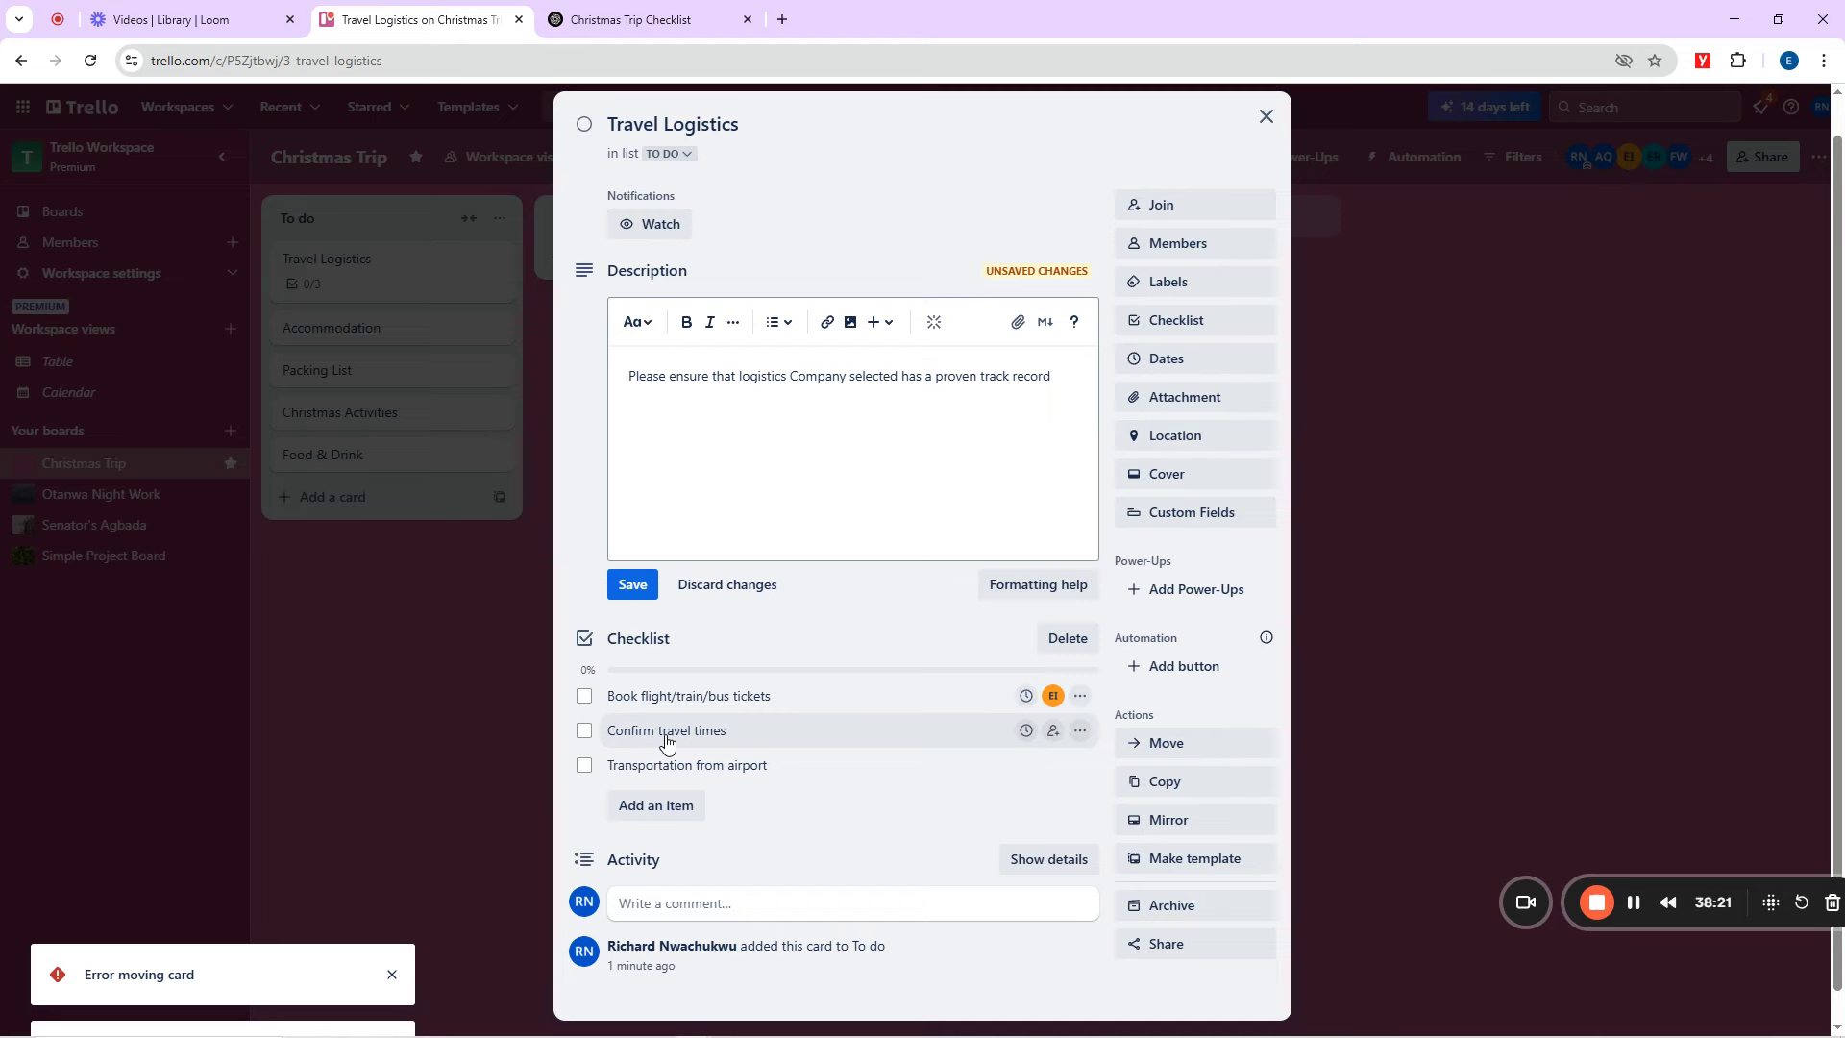
click(1054, 731)
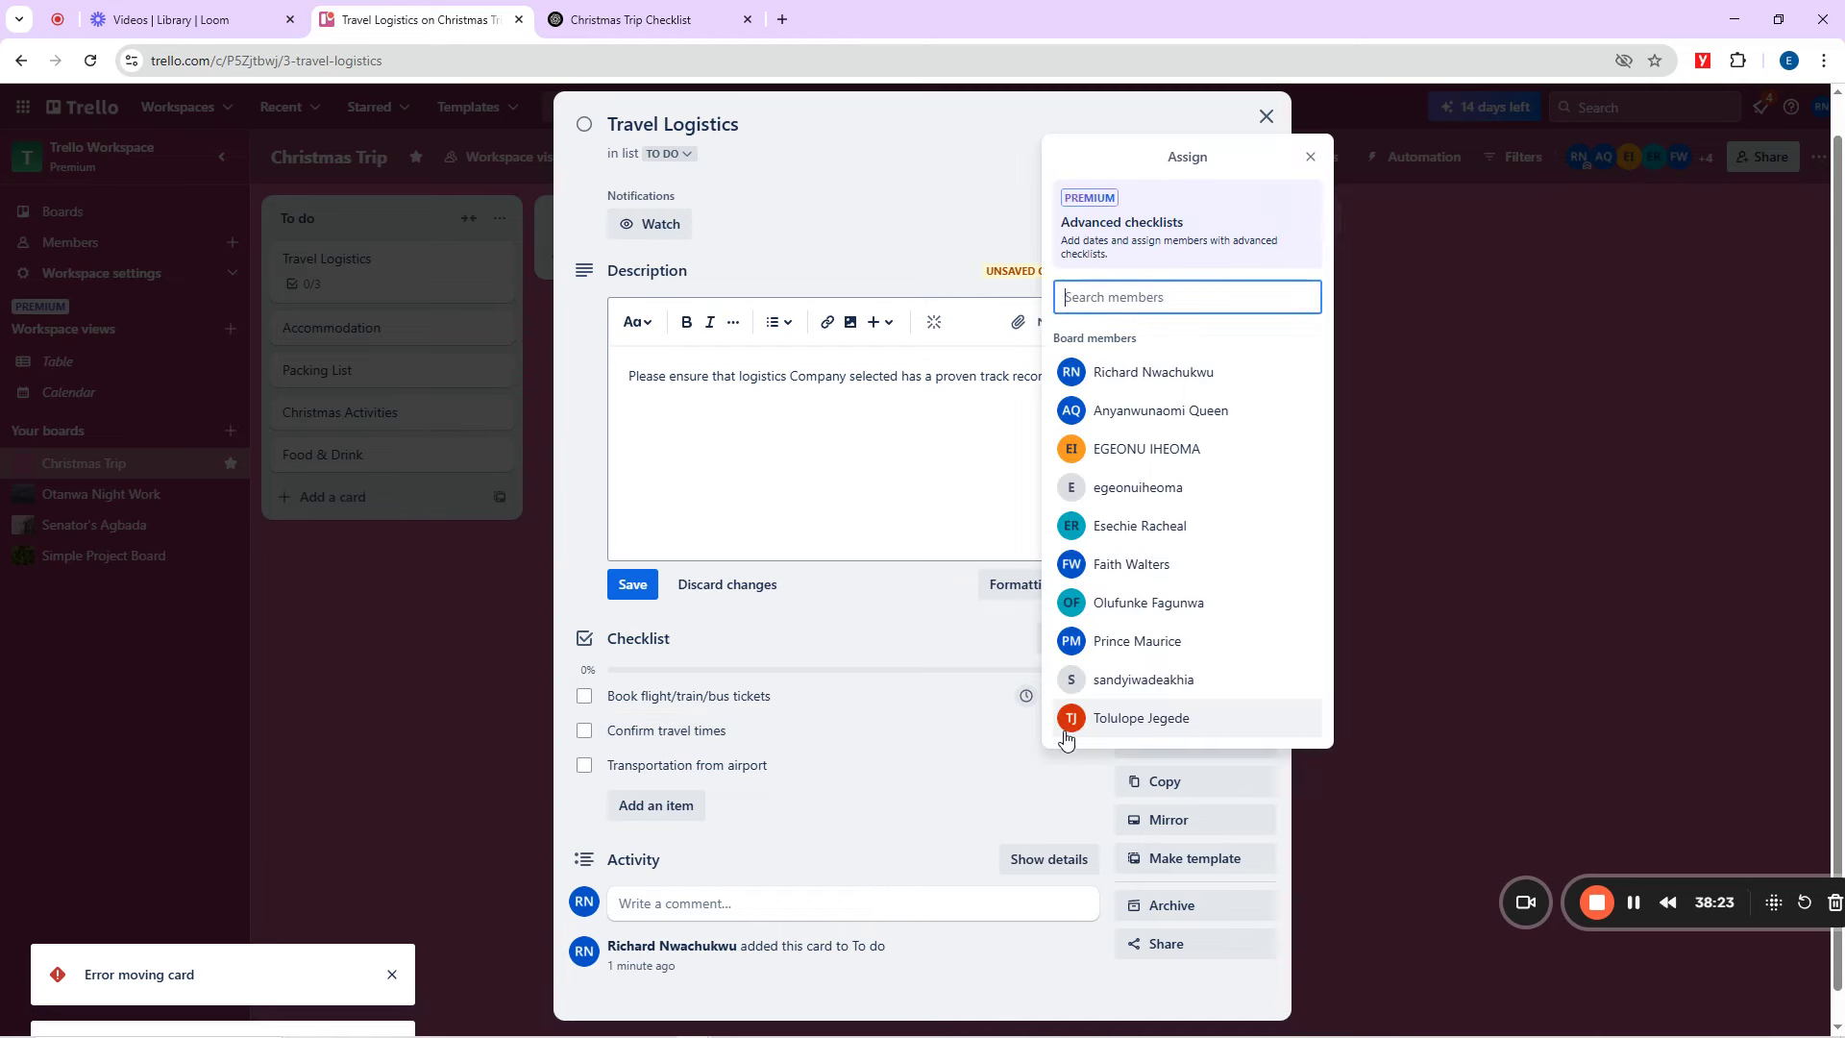
click(1121, 645)
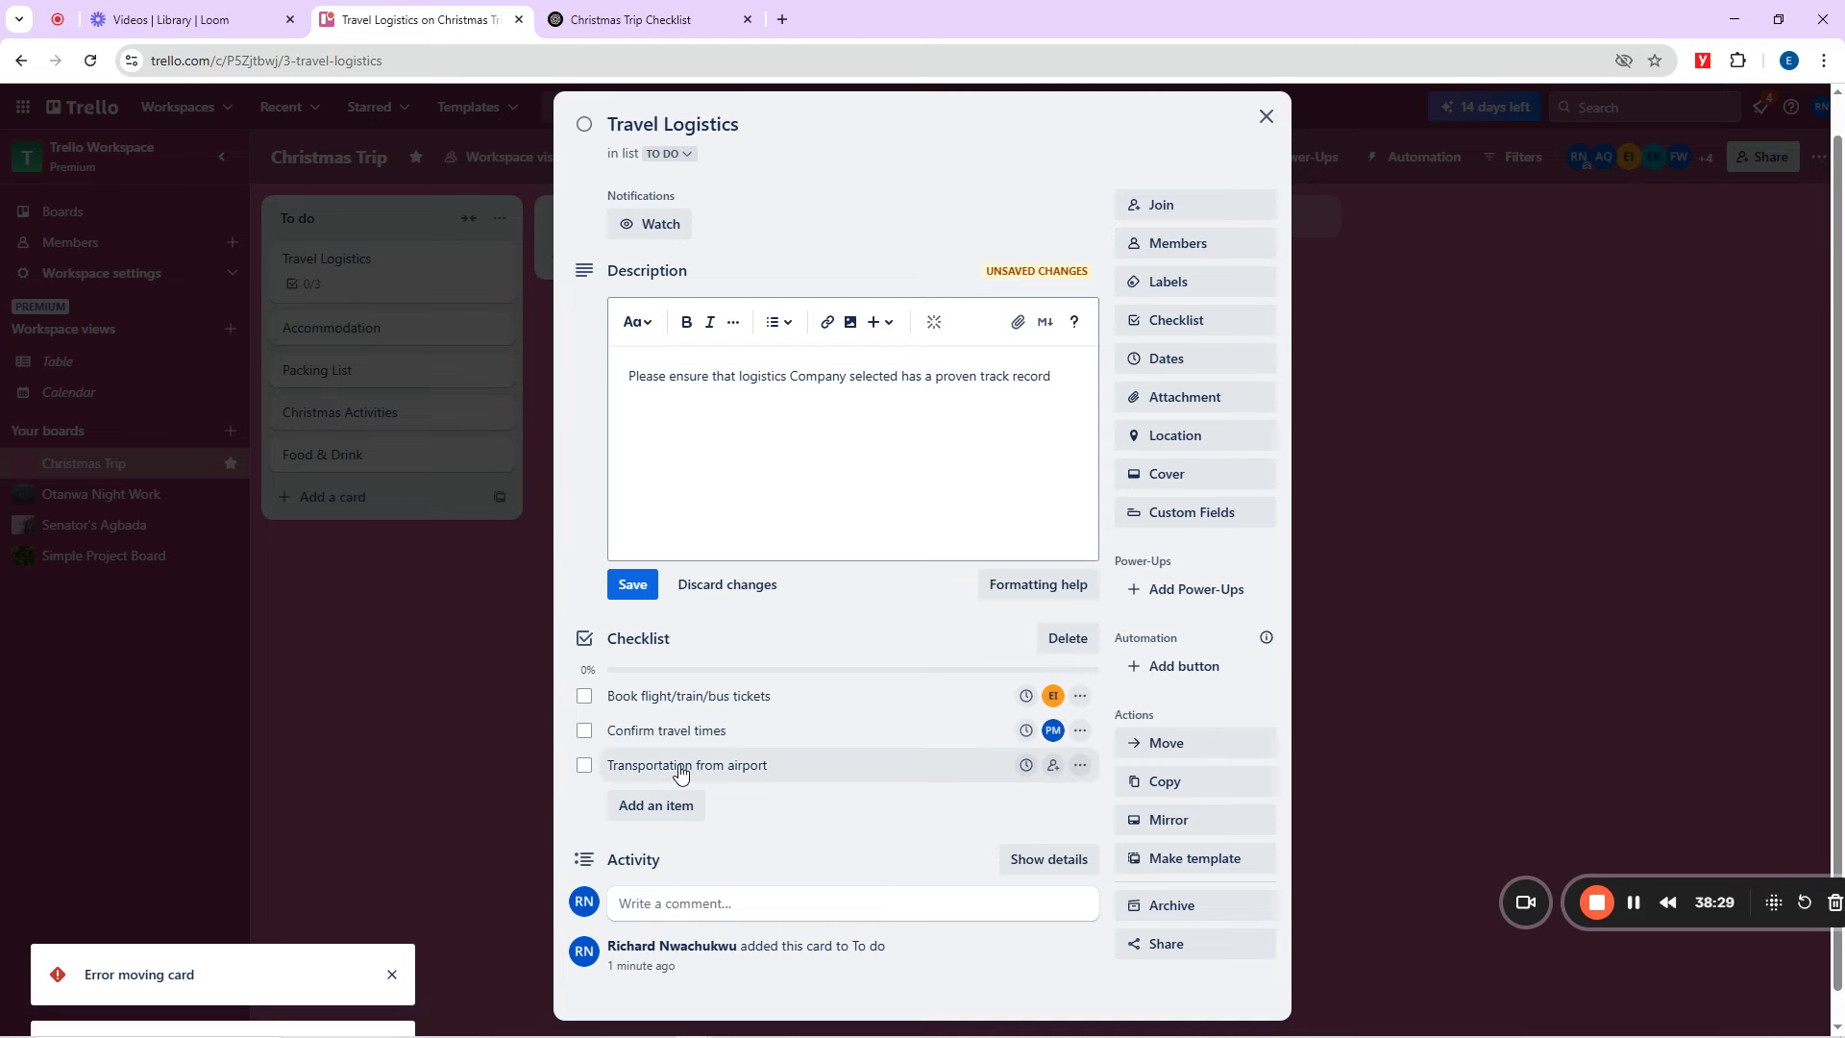
click(1054, 765)
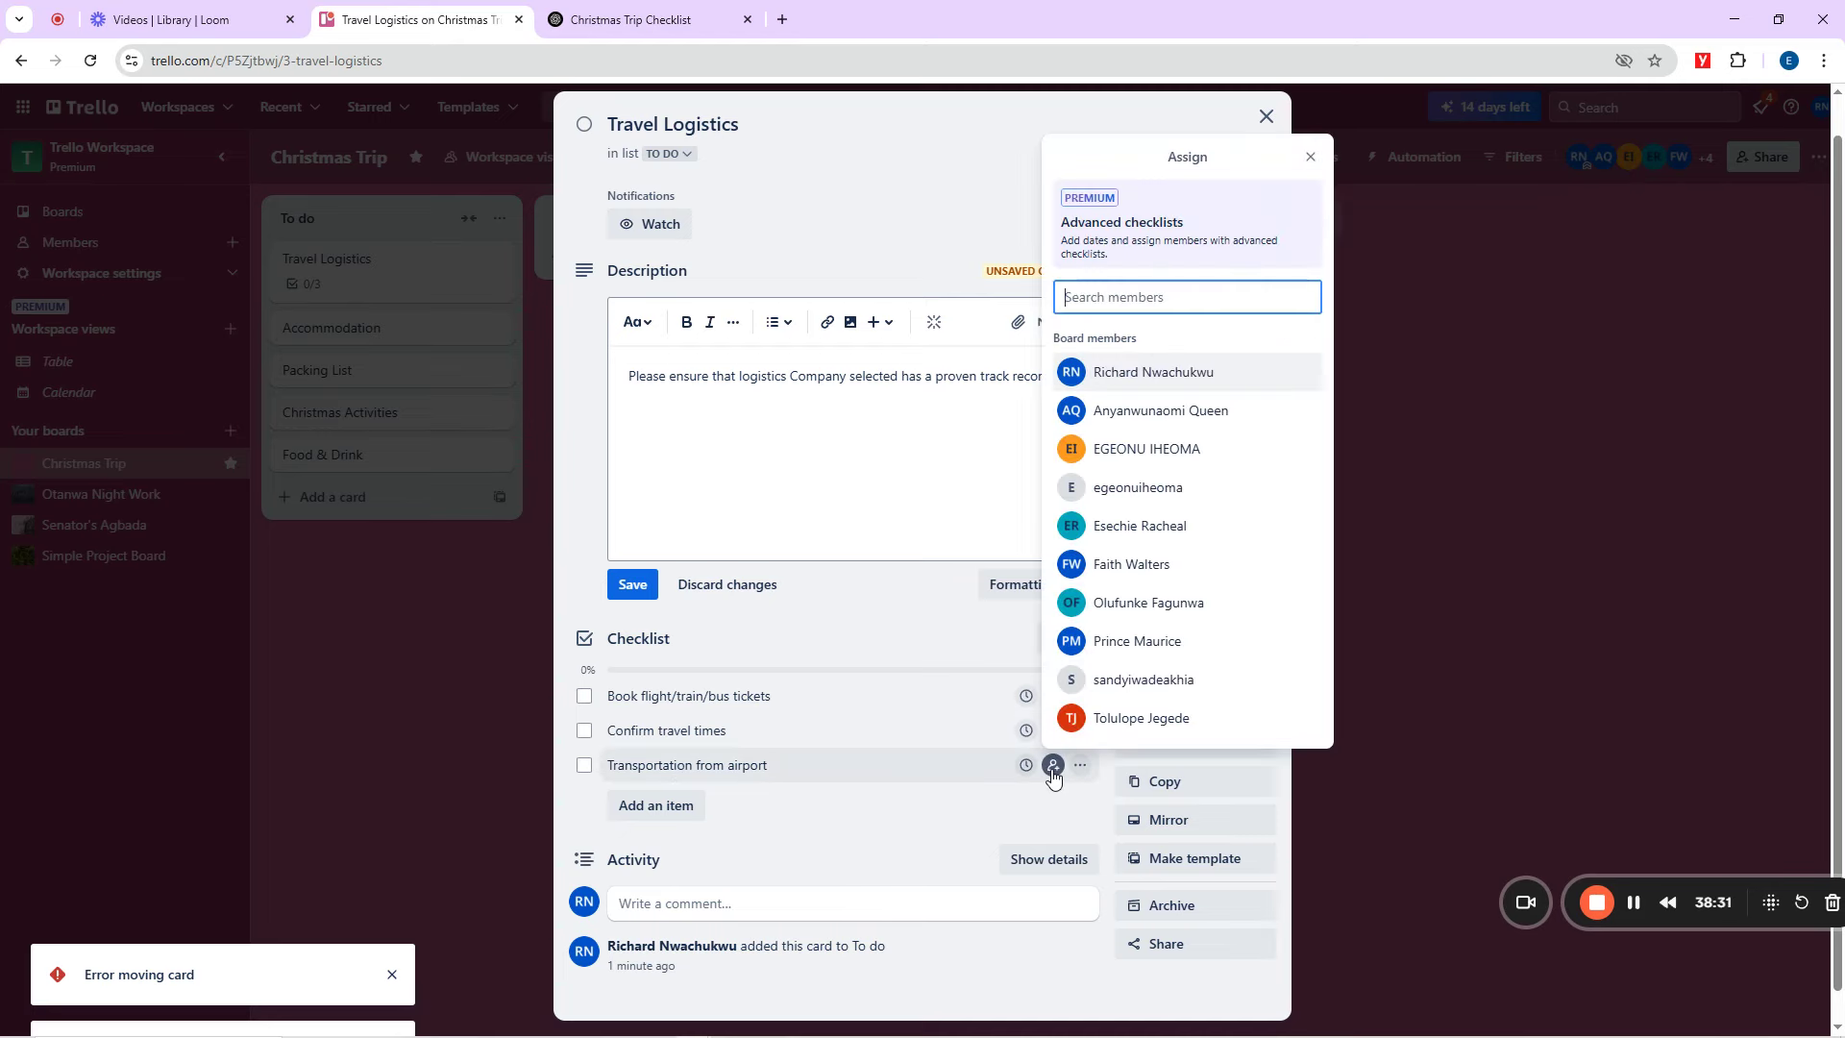
click(1130, 567)
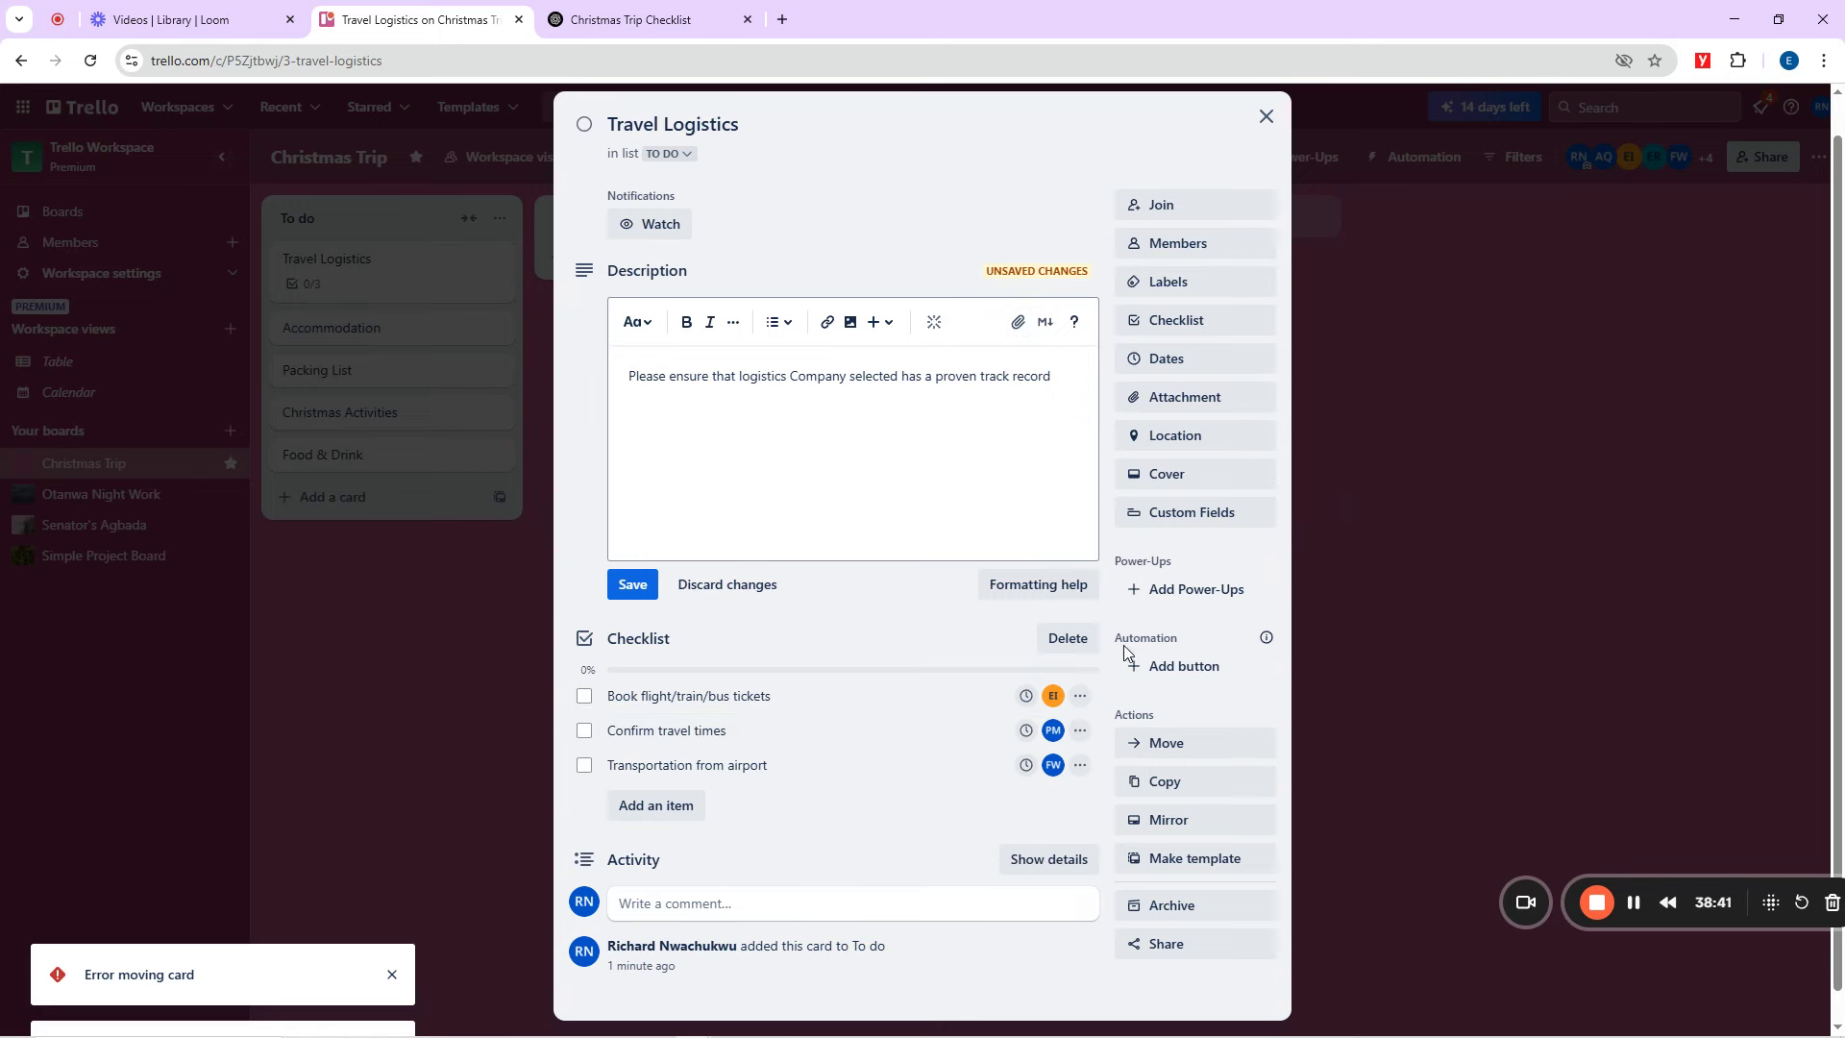
Apply the red label to the Travel Logistics card and title that label "Important".
click(1165, 288)
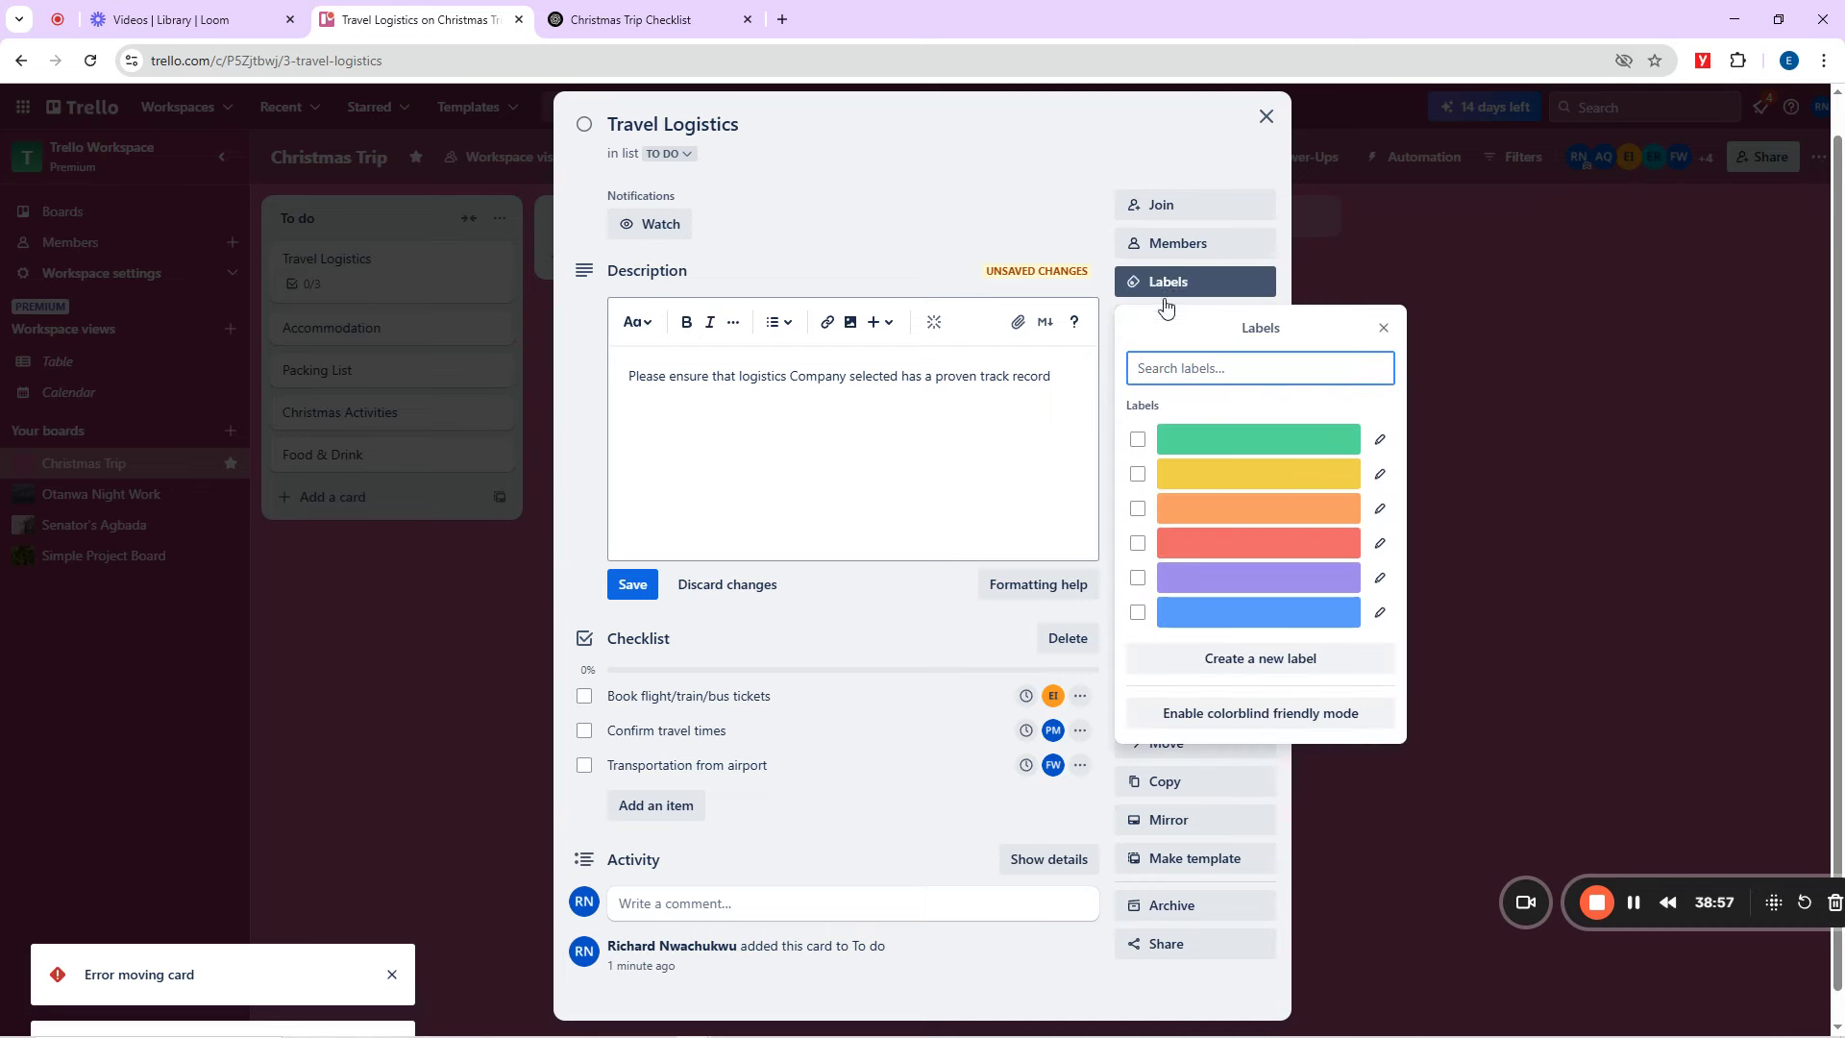
click(1209, 546)
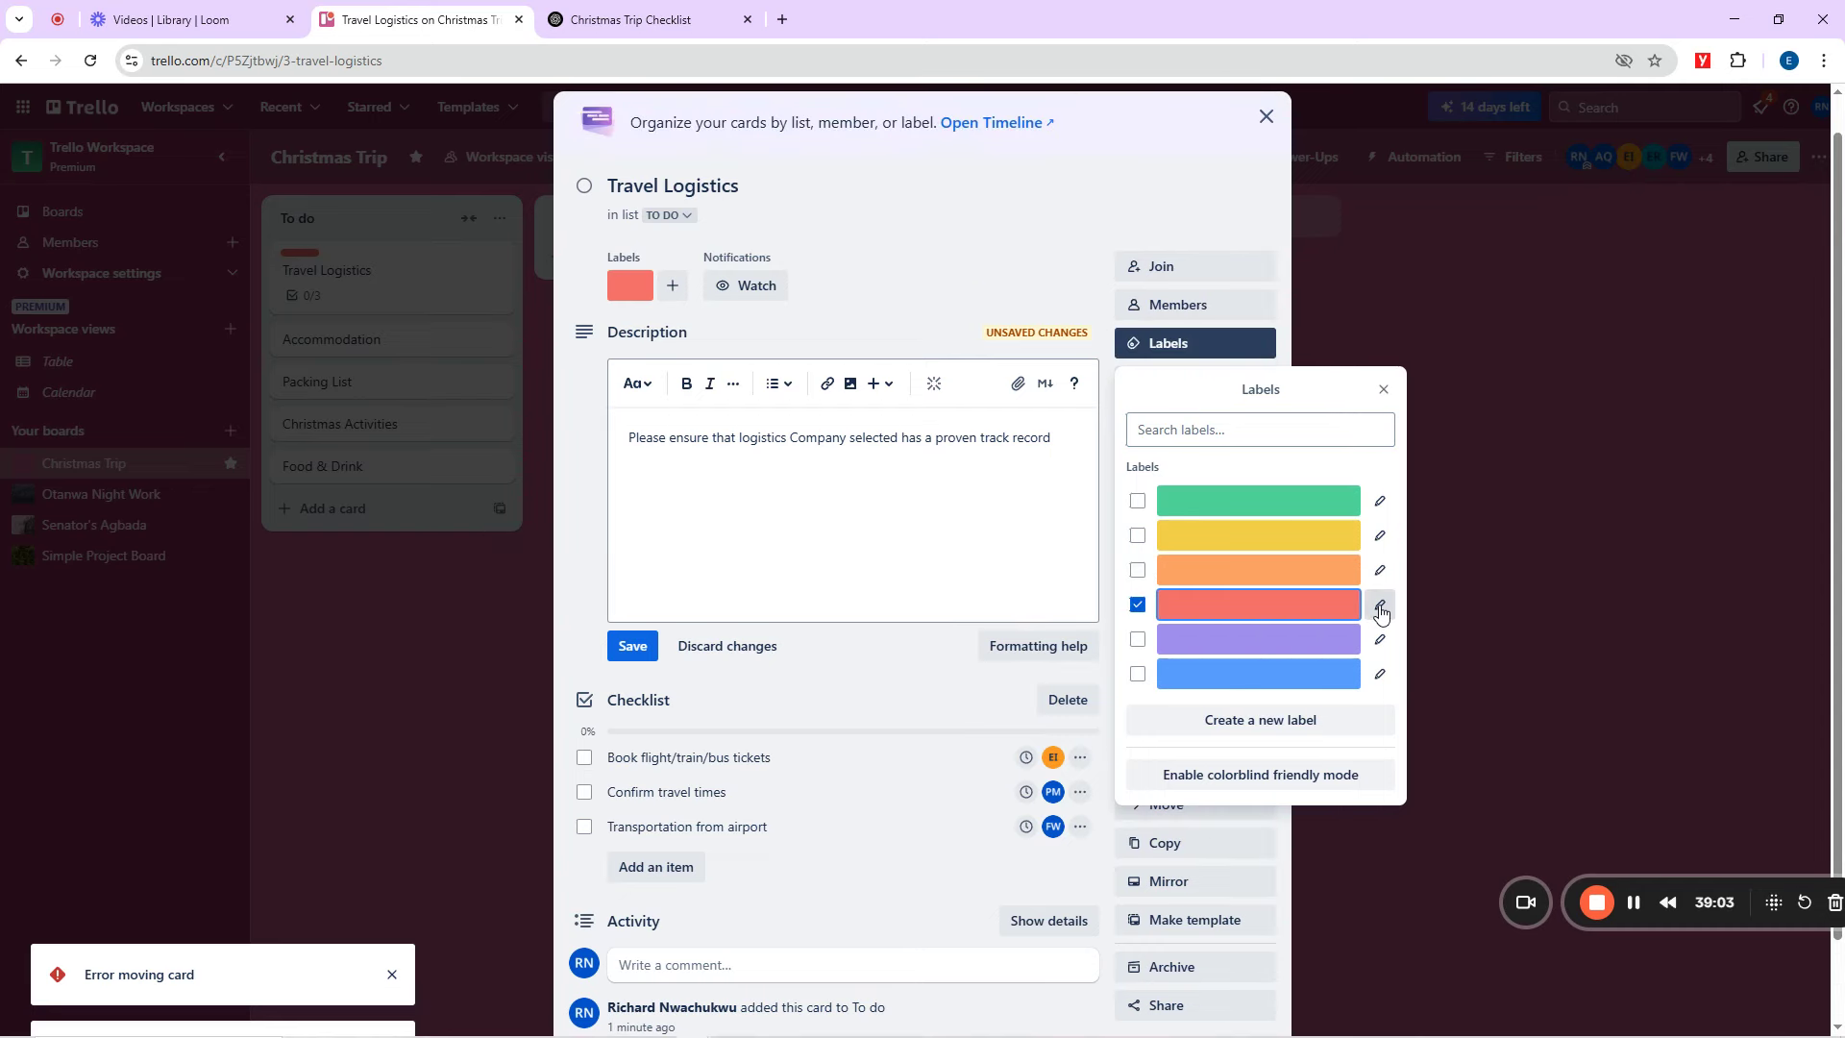
click(1382, 609)
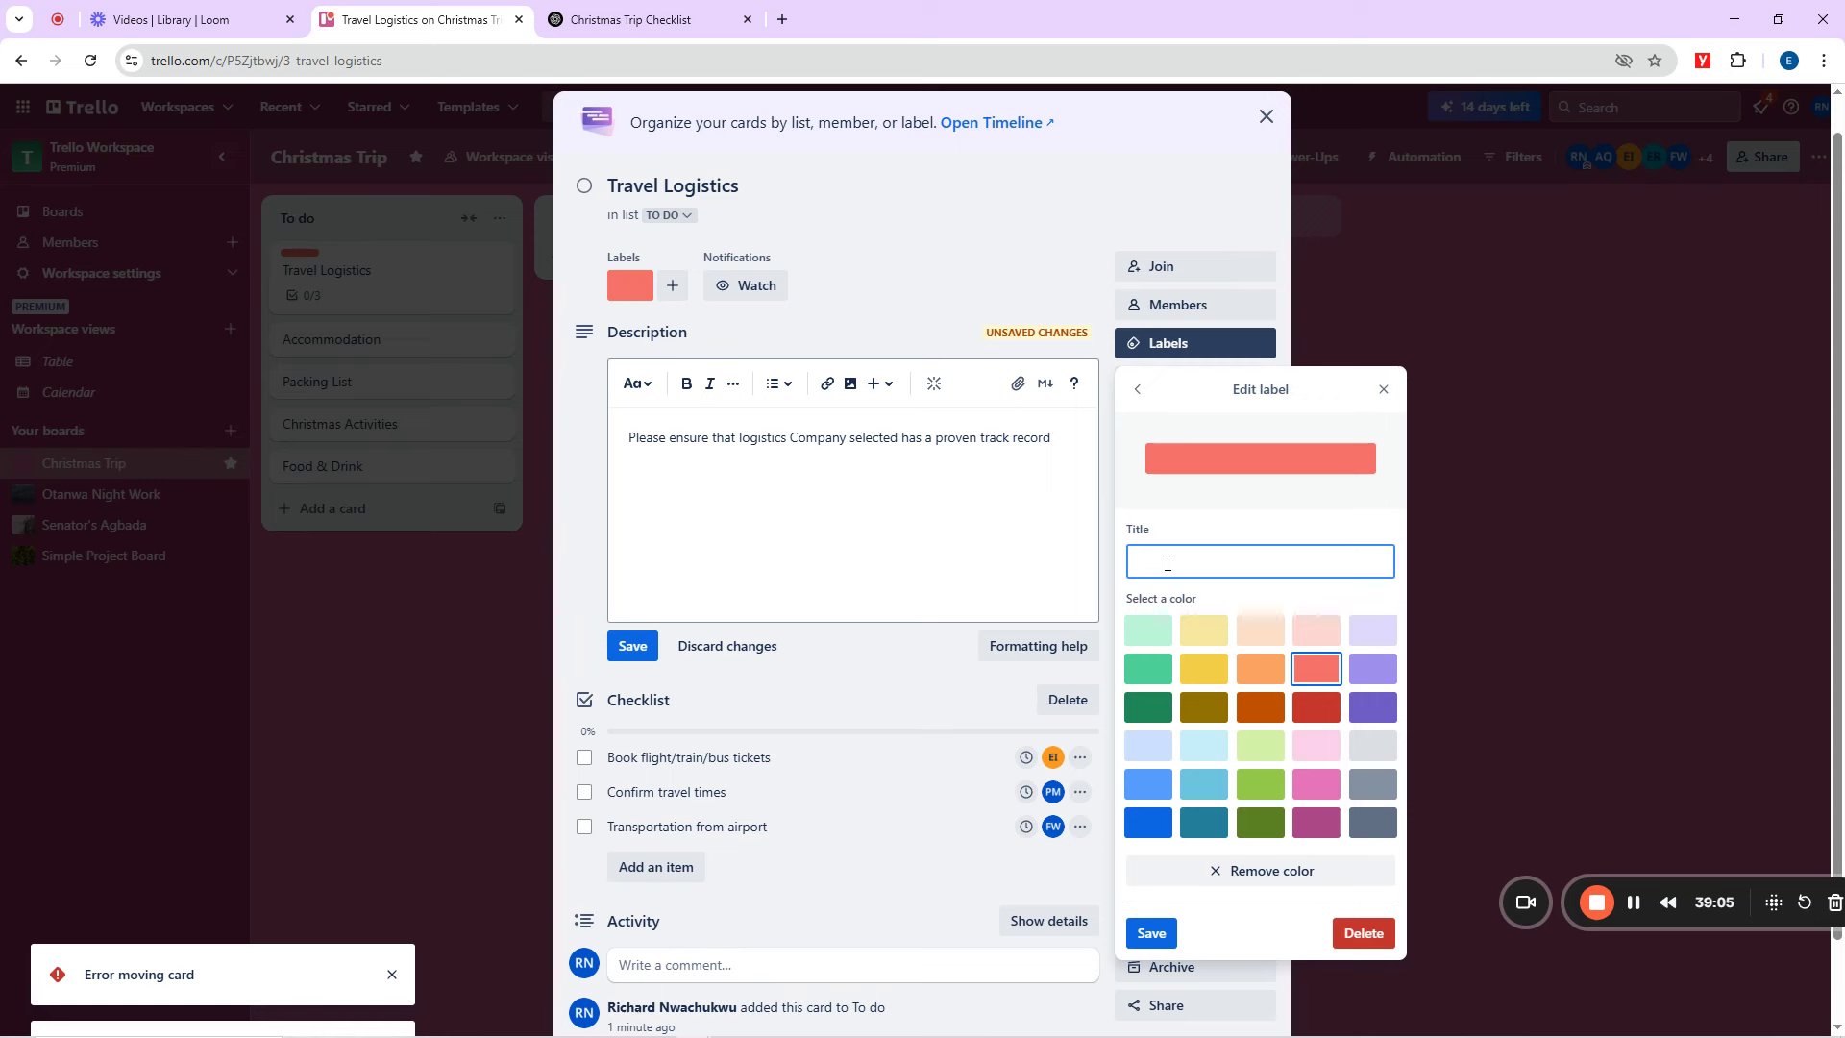
text(Important)
click(1152, 933)
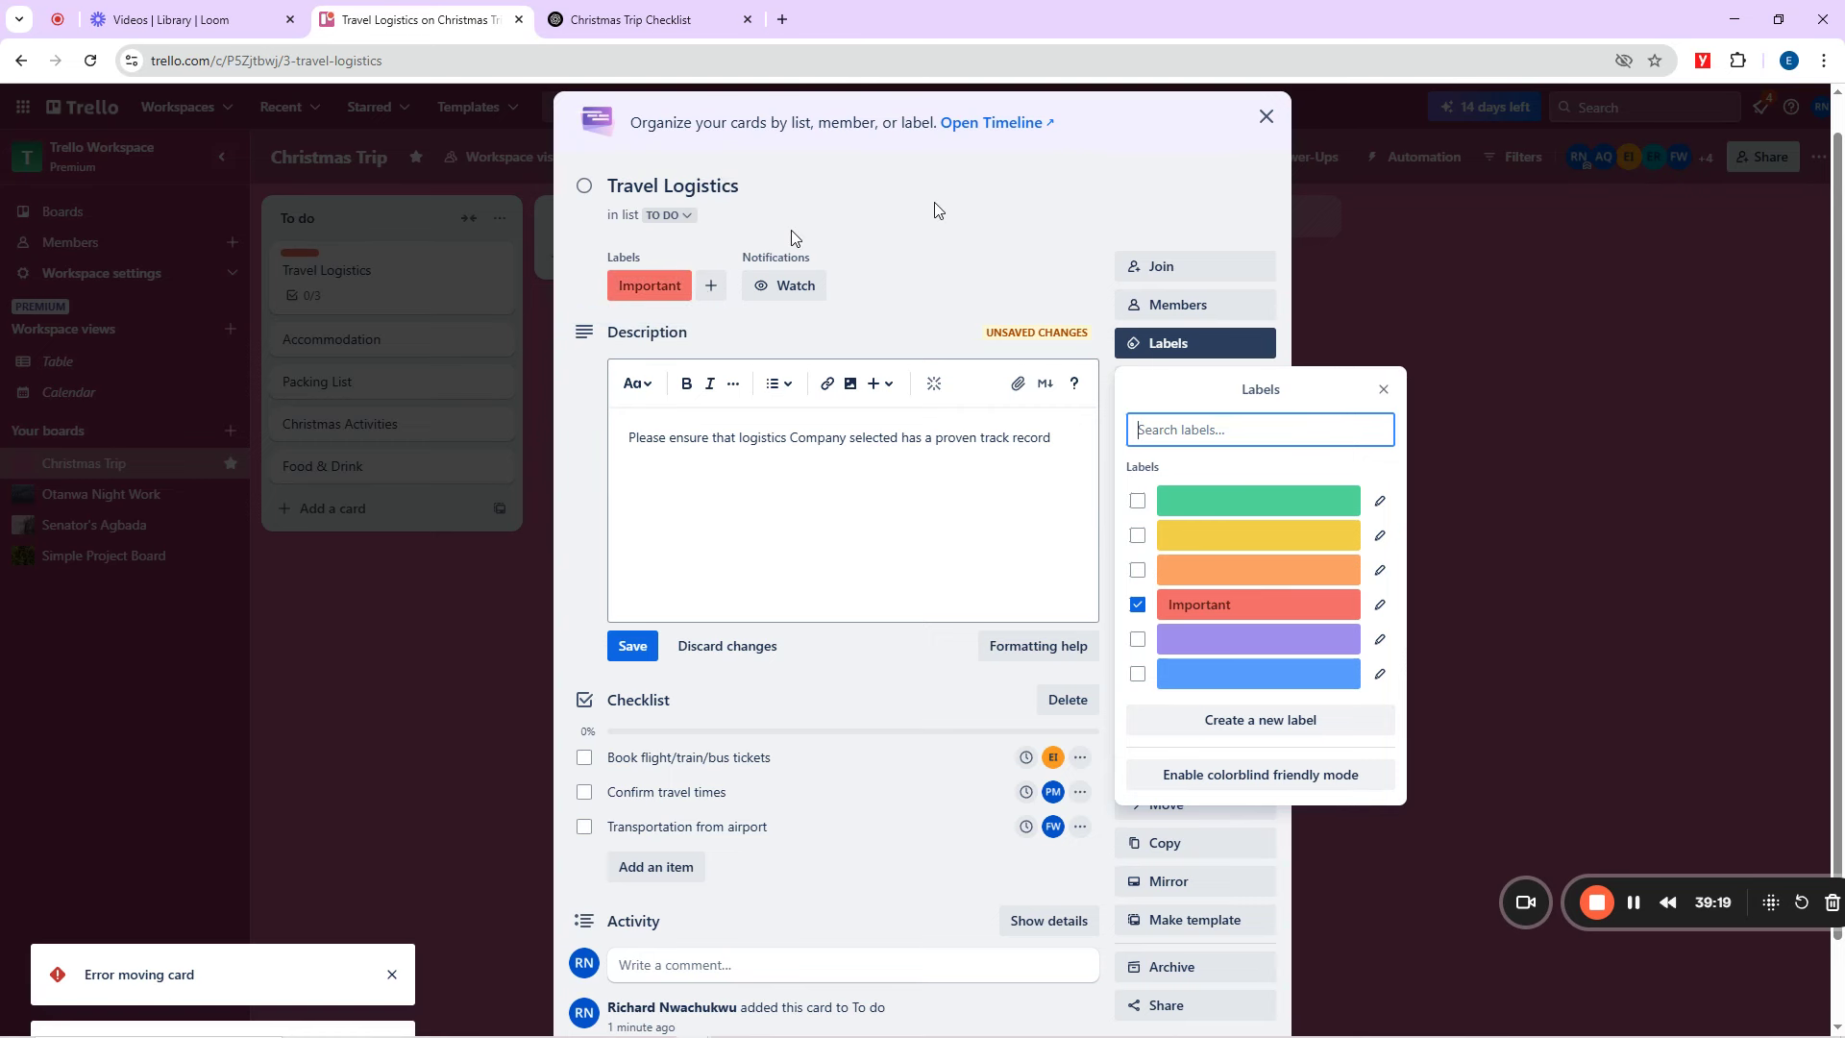
key(Escape)
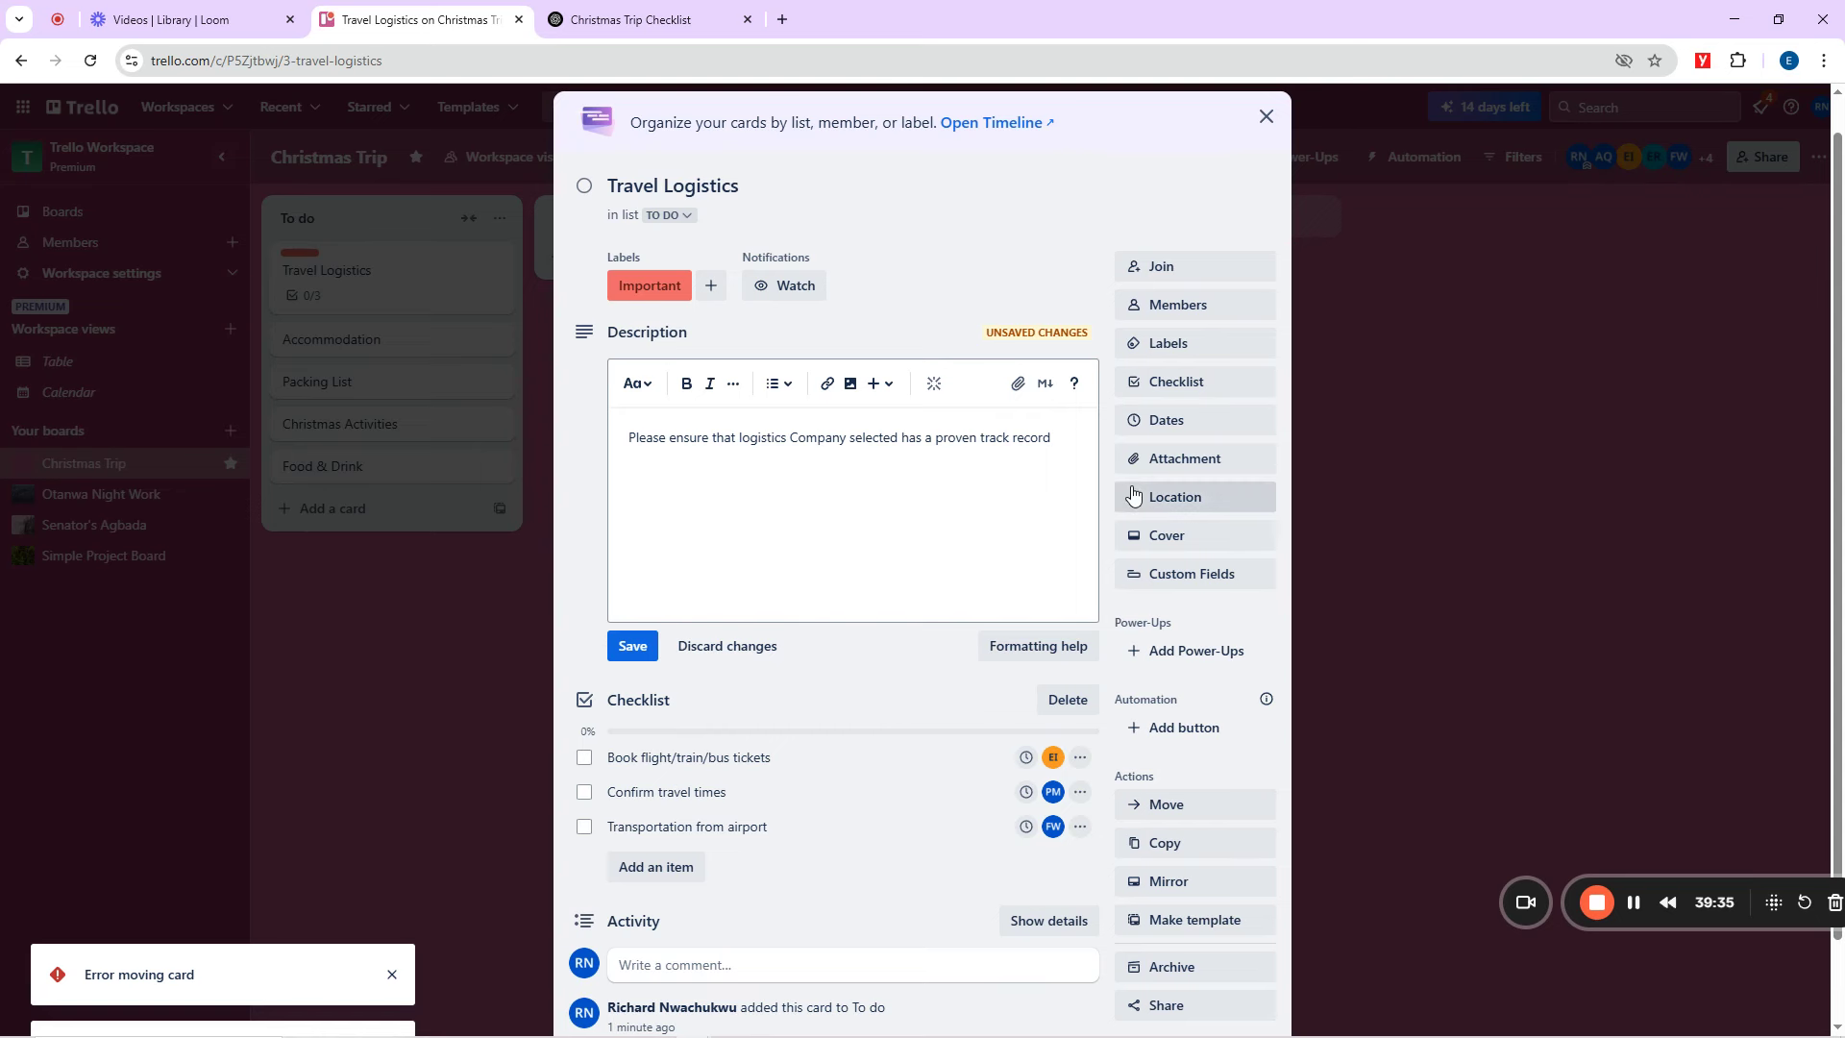
Choose November 25, 2025 as the due date for the Travel Logistics card.
click(1174, 423)
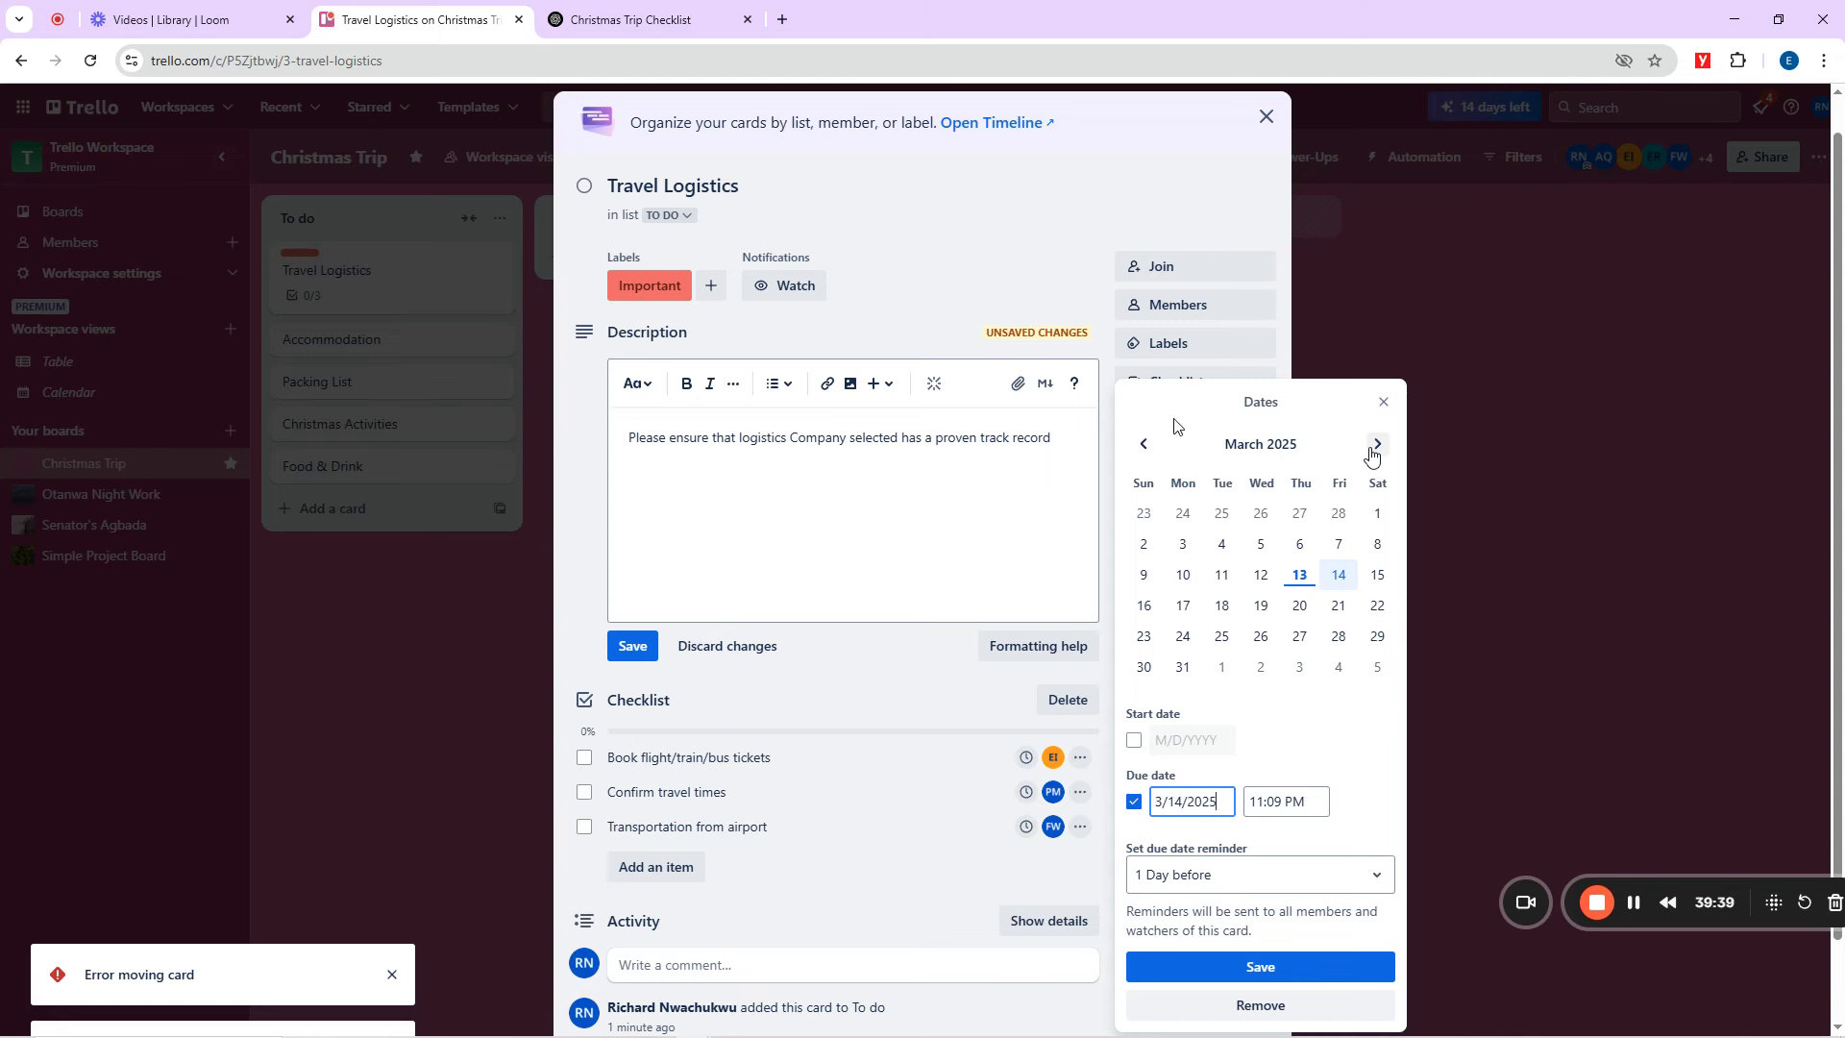
click(1377, 444)
click(1377, 445)
click(1374, 446)
click(1375, 446)
click(1375, 446)
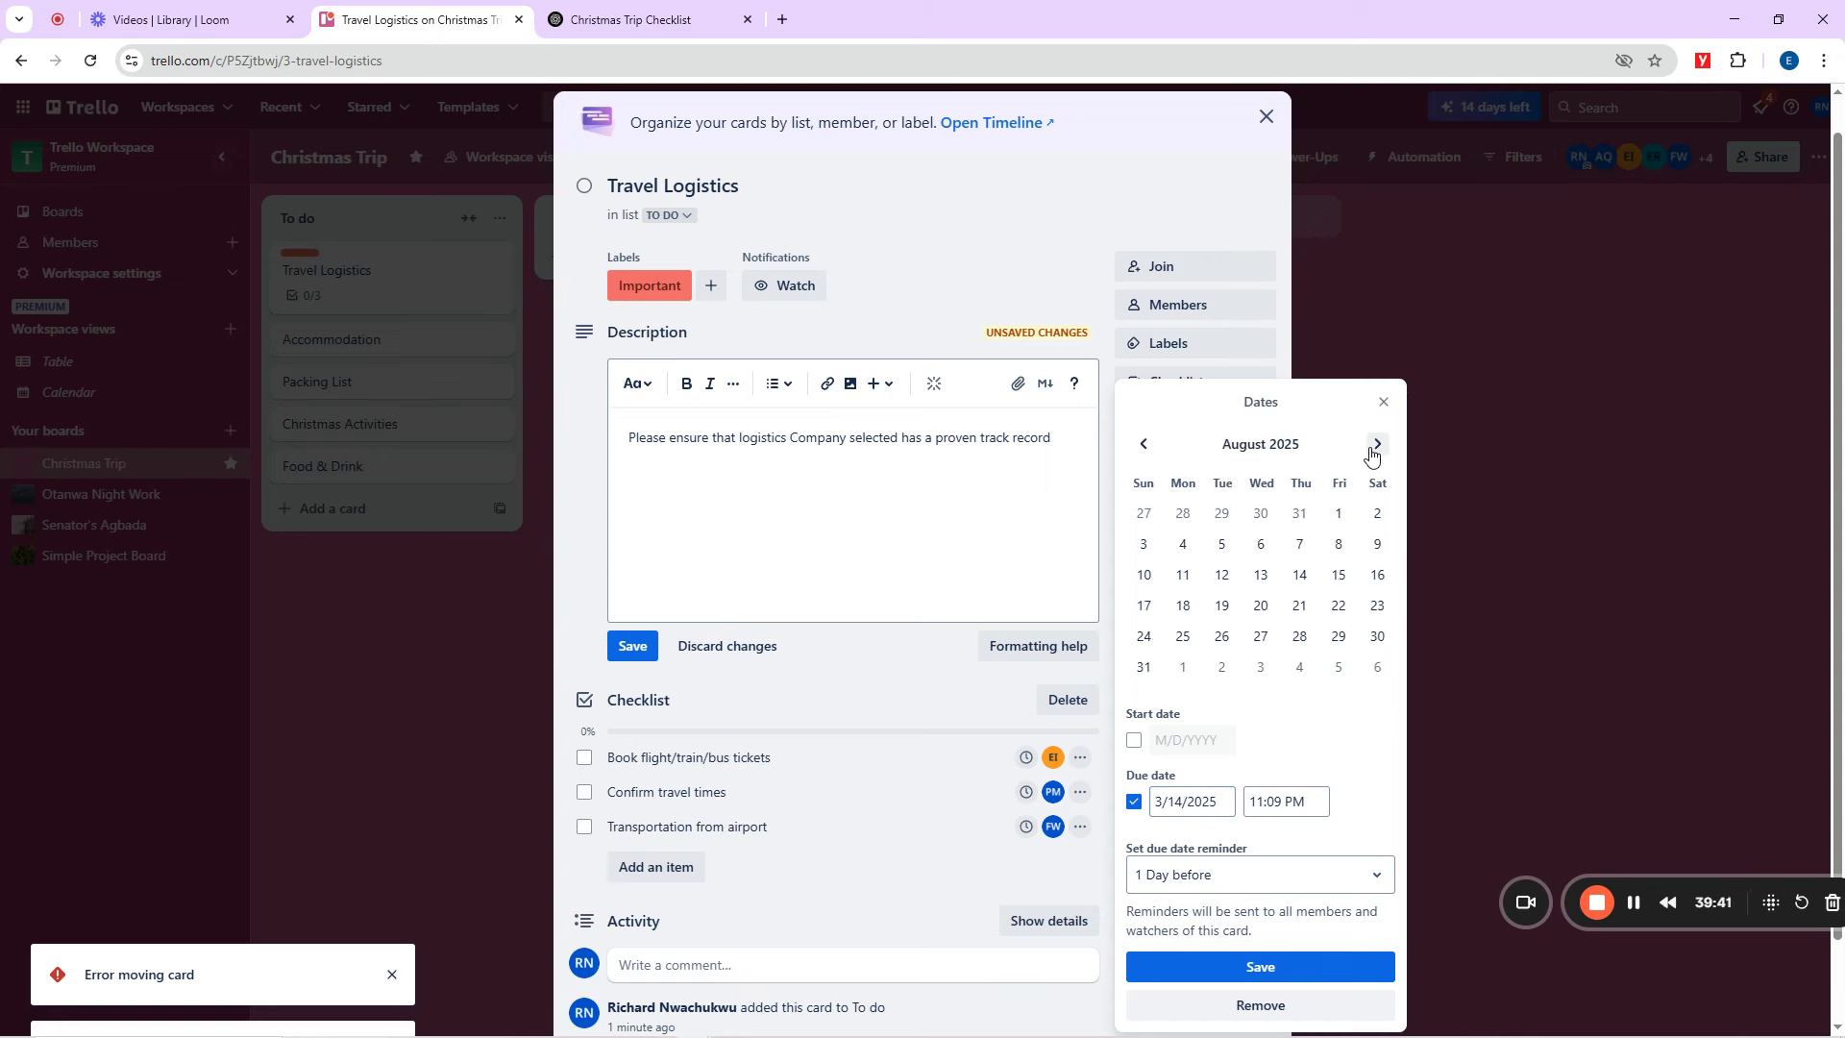
click(1375, 446)
click(1375, 446)
click(1375, 446)
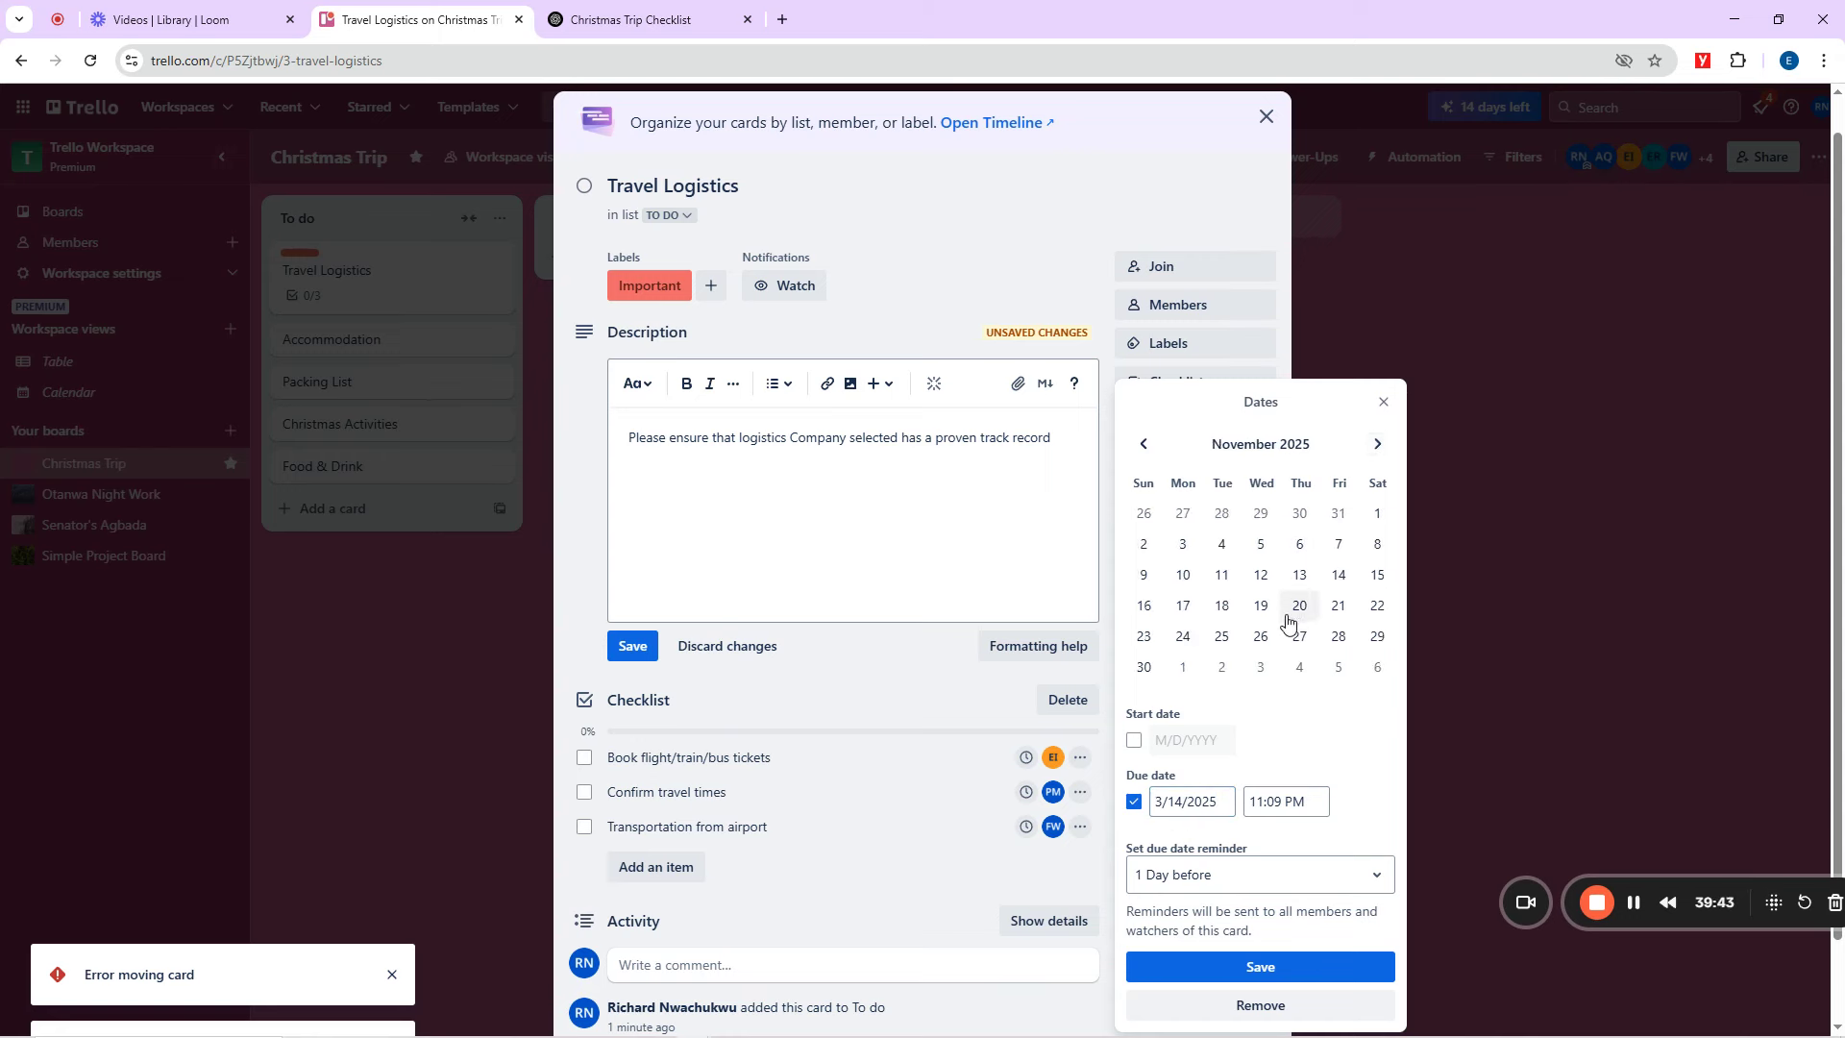
click(1221, 639)
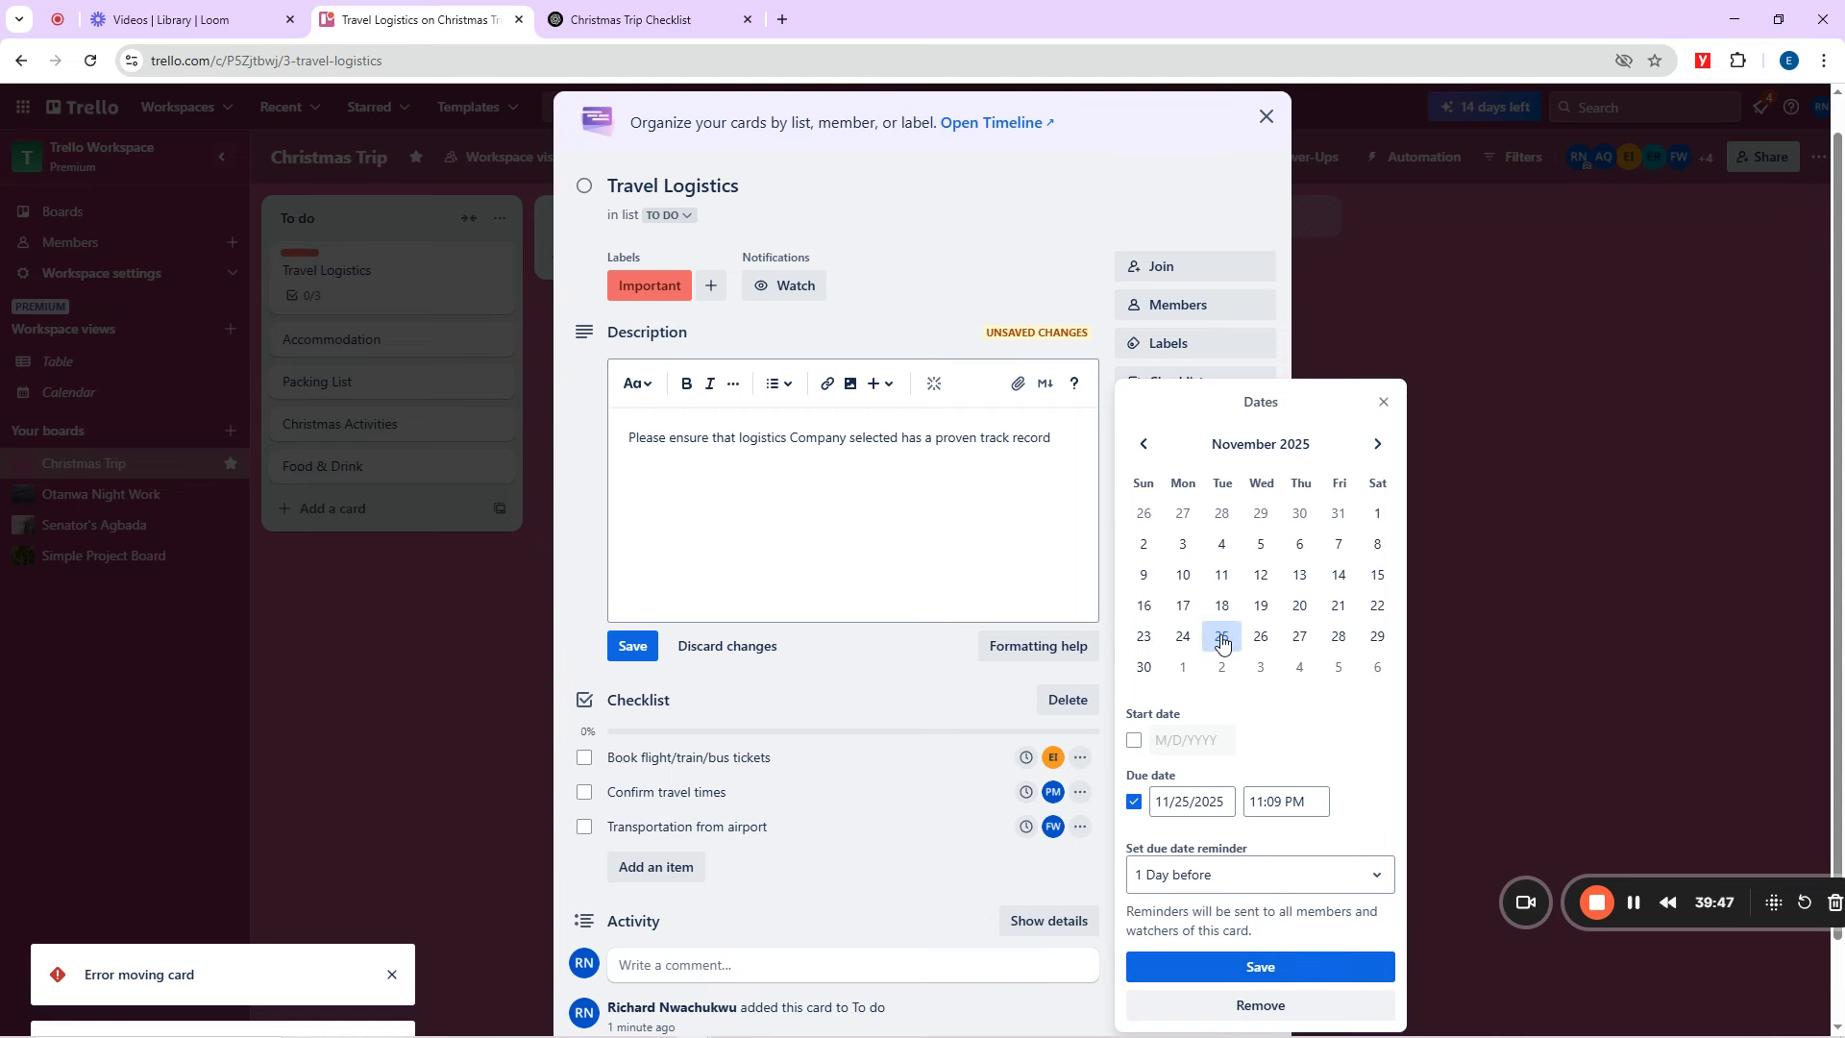
Set the card's start date to 11/1/2025 and its due time to 11:59 PM, and save the dates.
click(1134, 741)
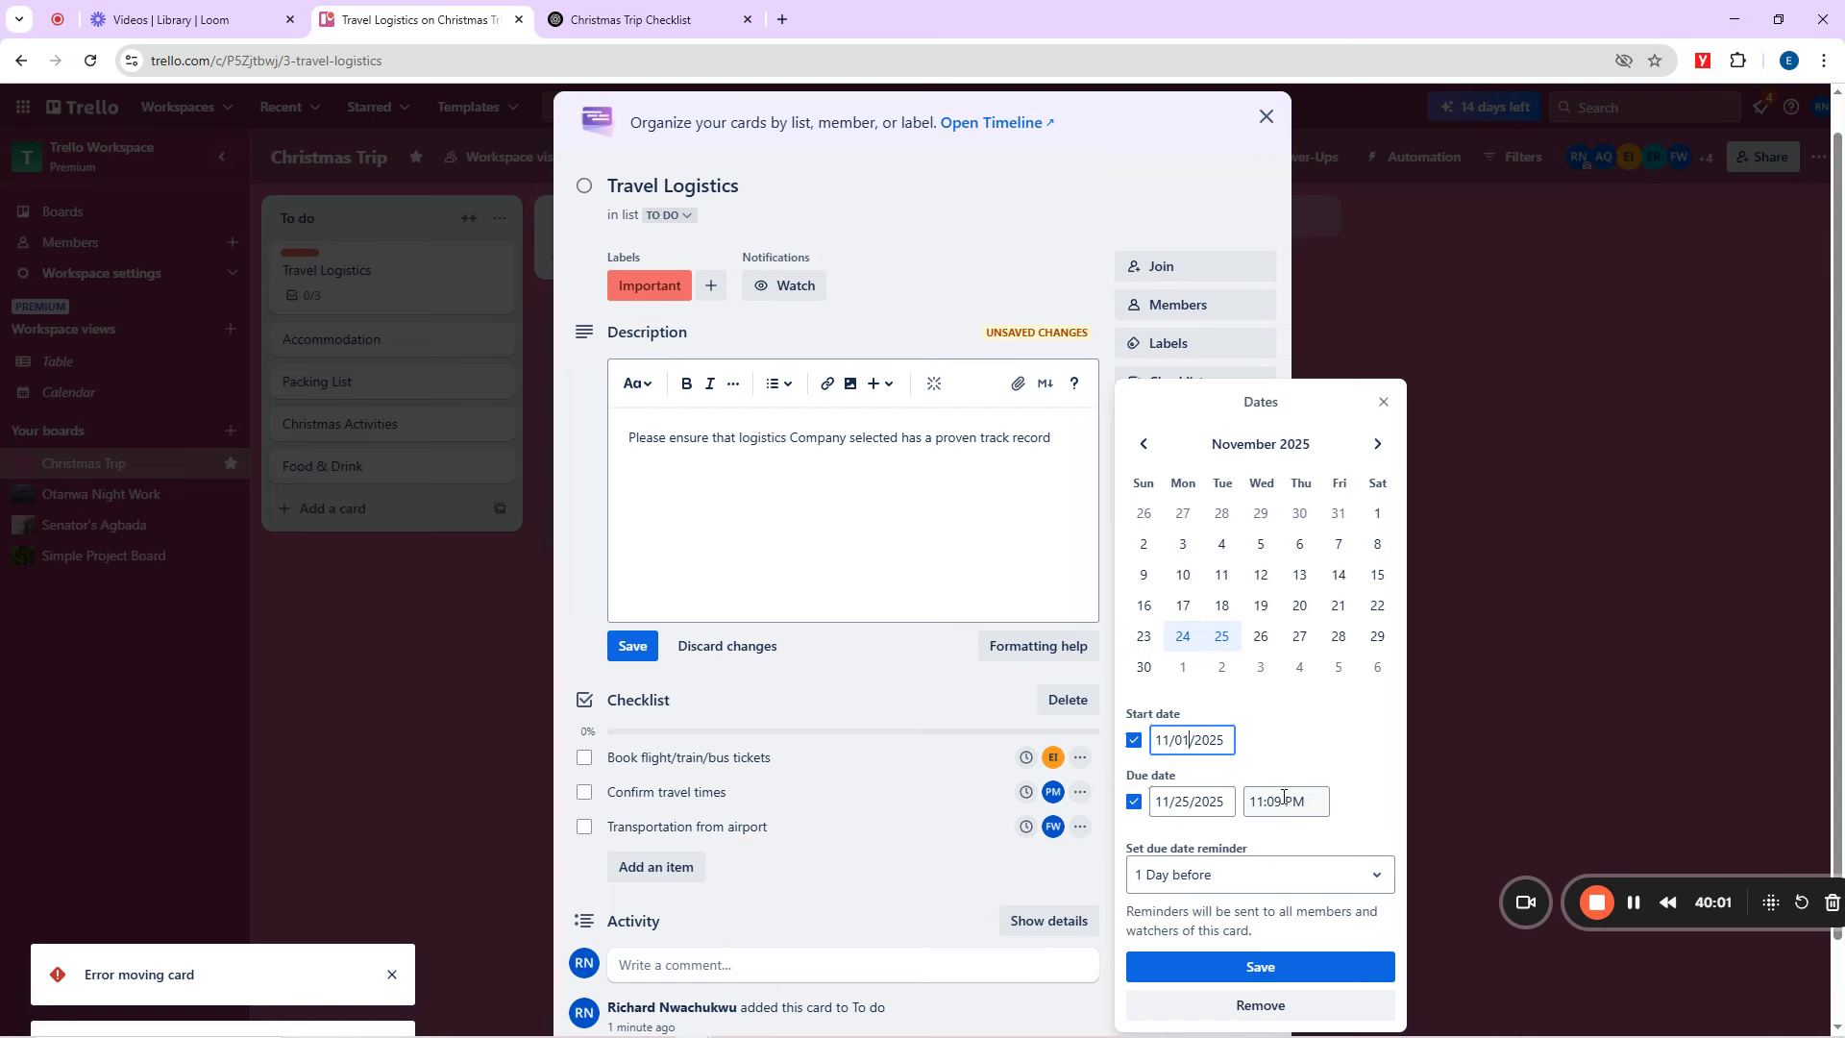
drag(1284, 797, 1273, 797)
text(59)
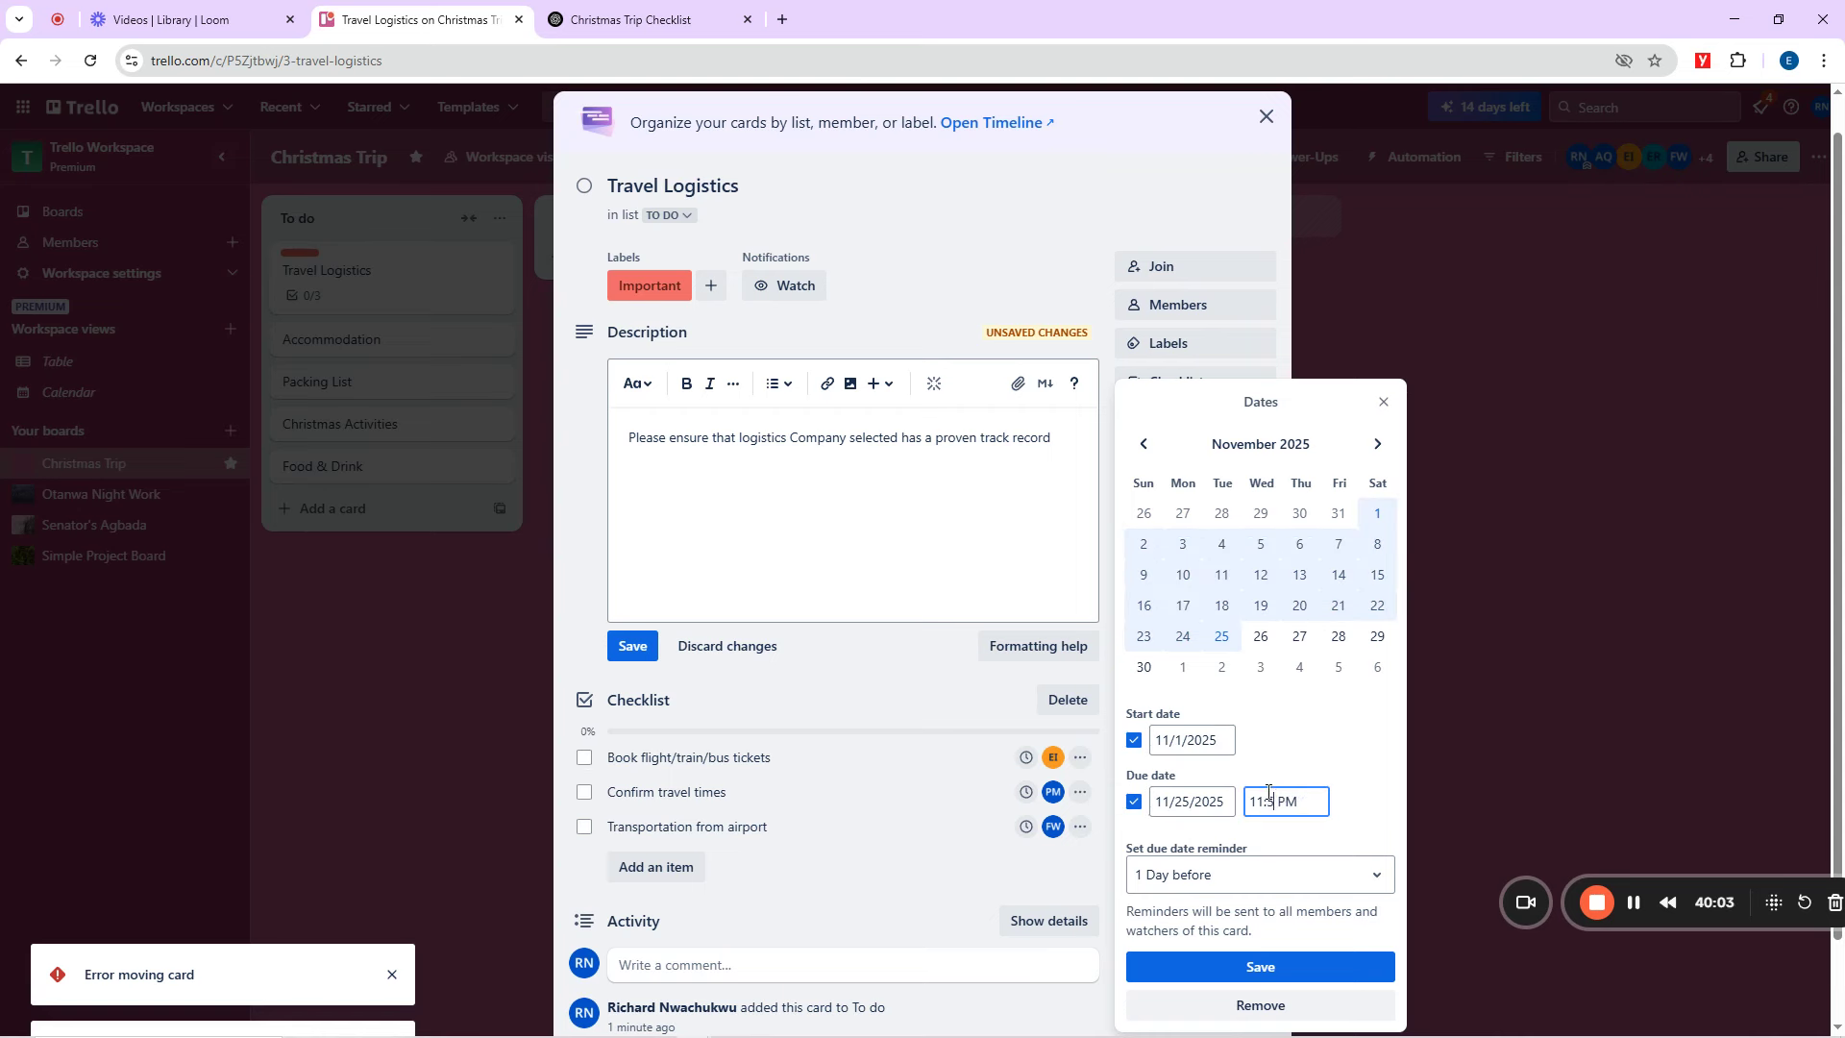
click(1255, 969)
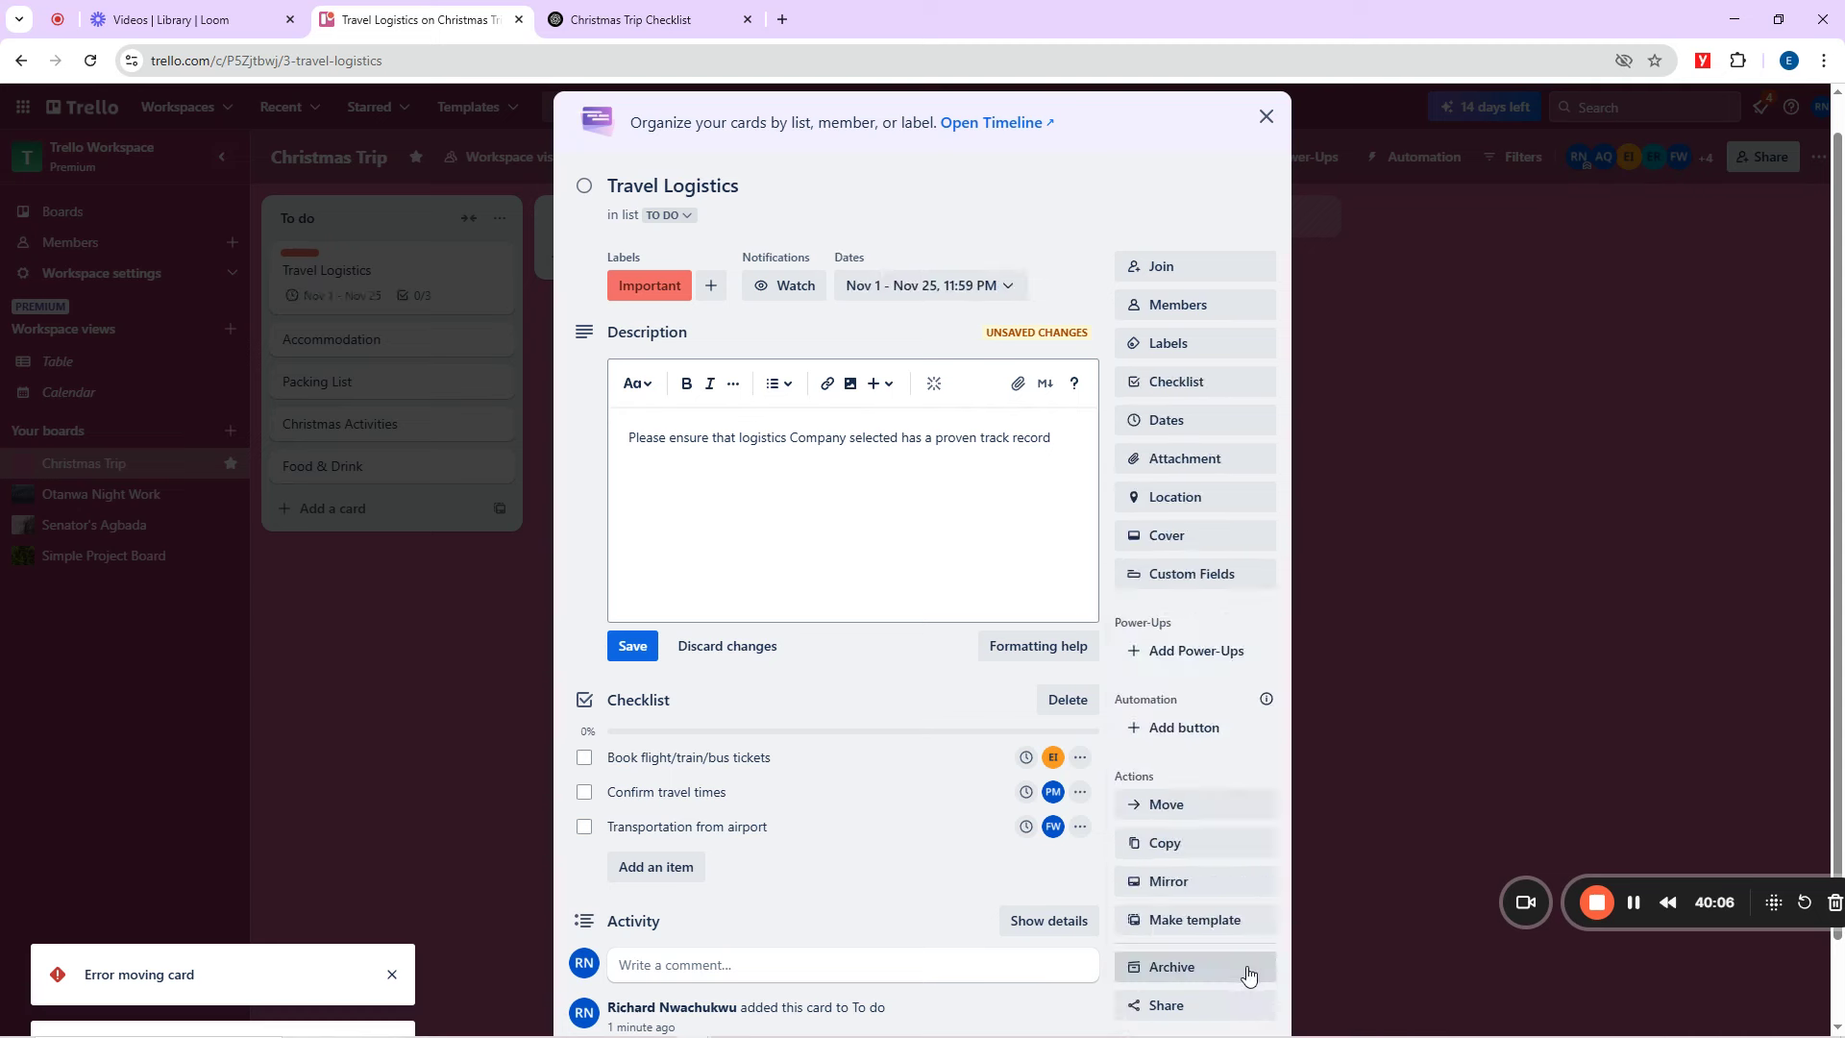
click(1013, 195)
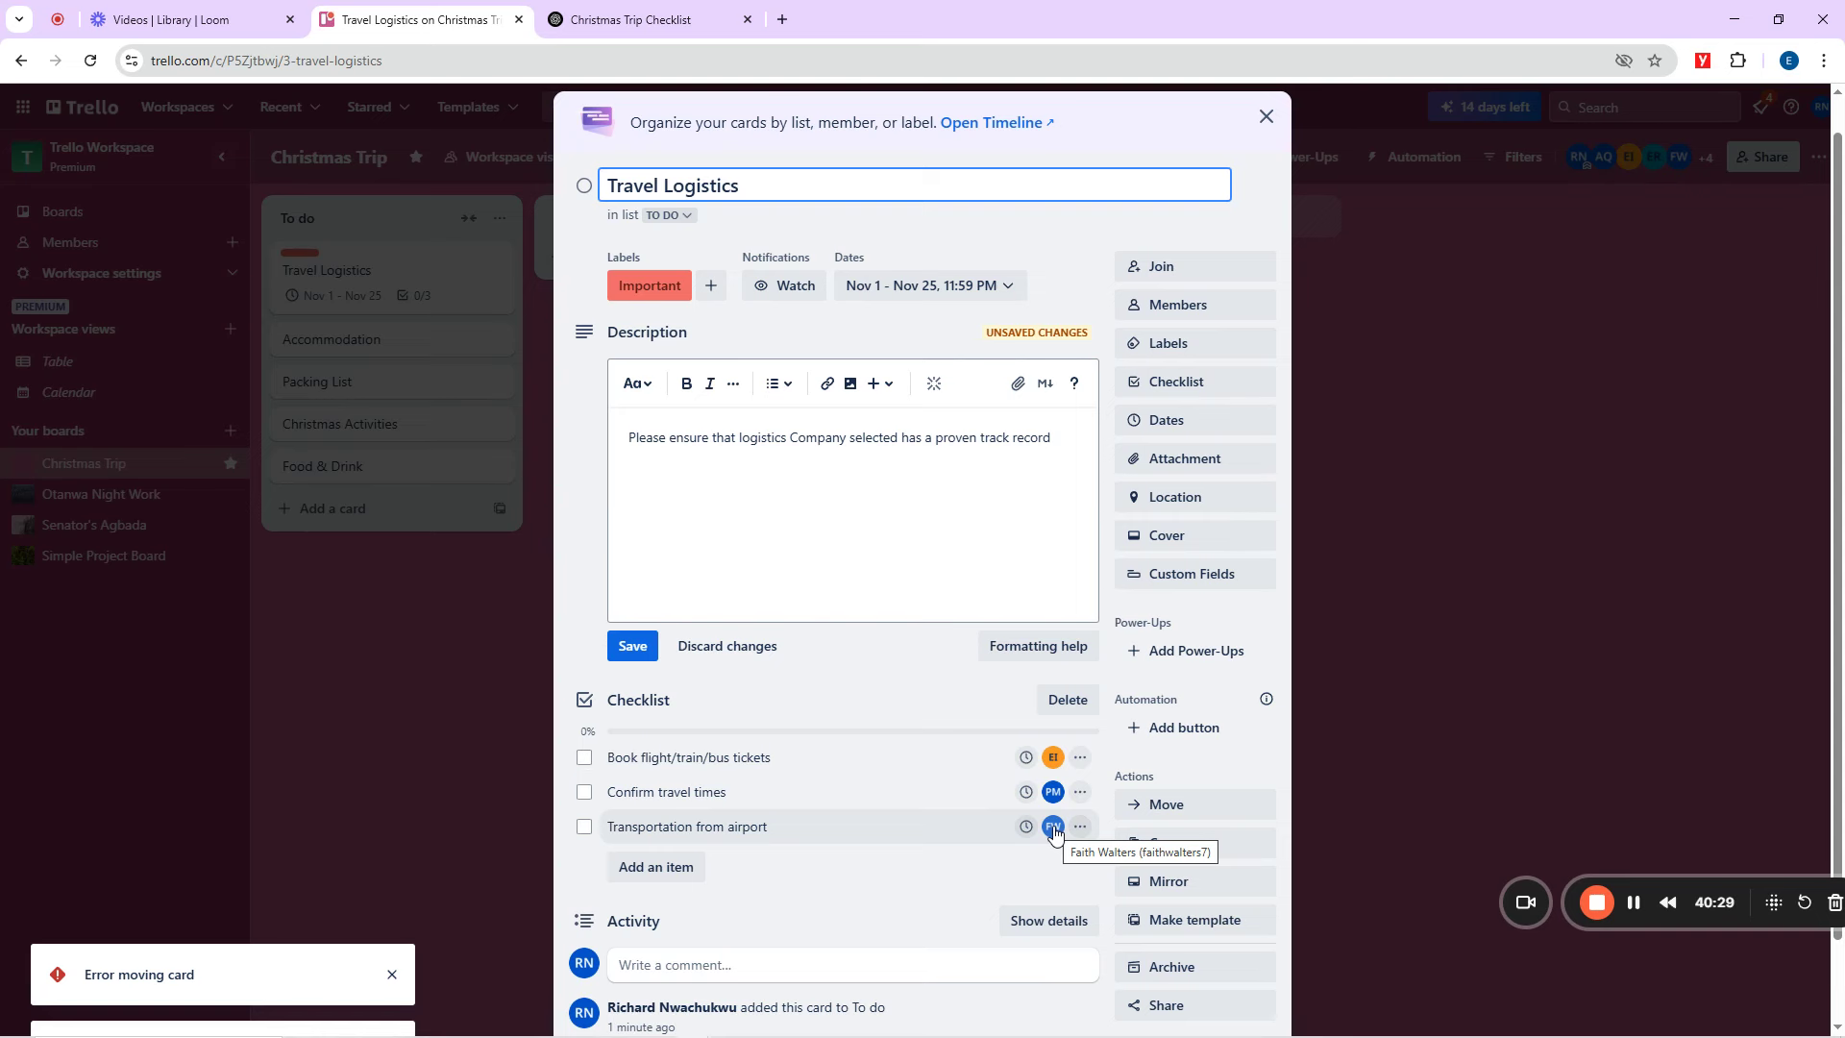
click(1052, 234)
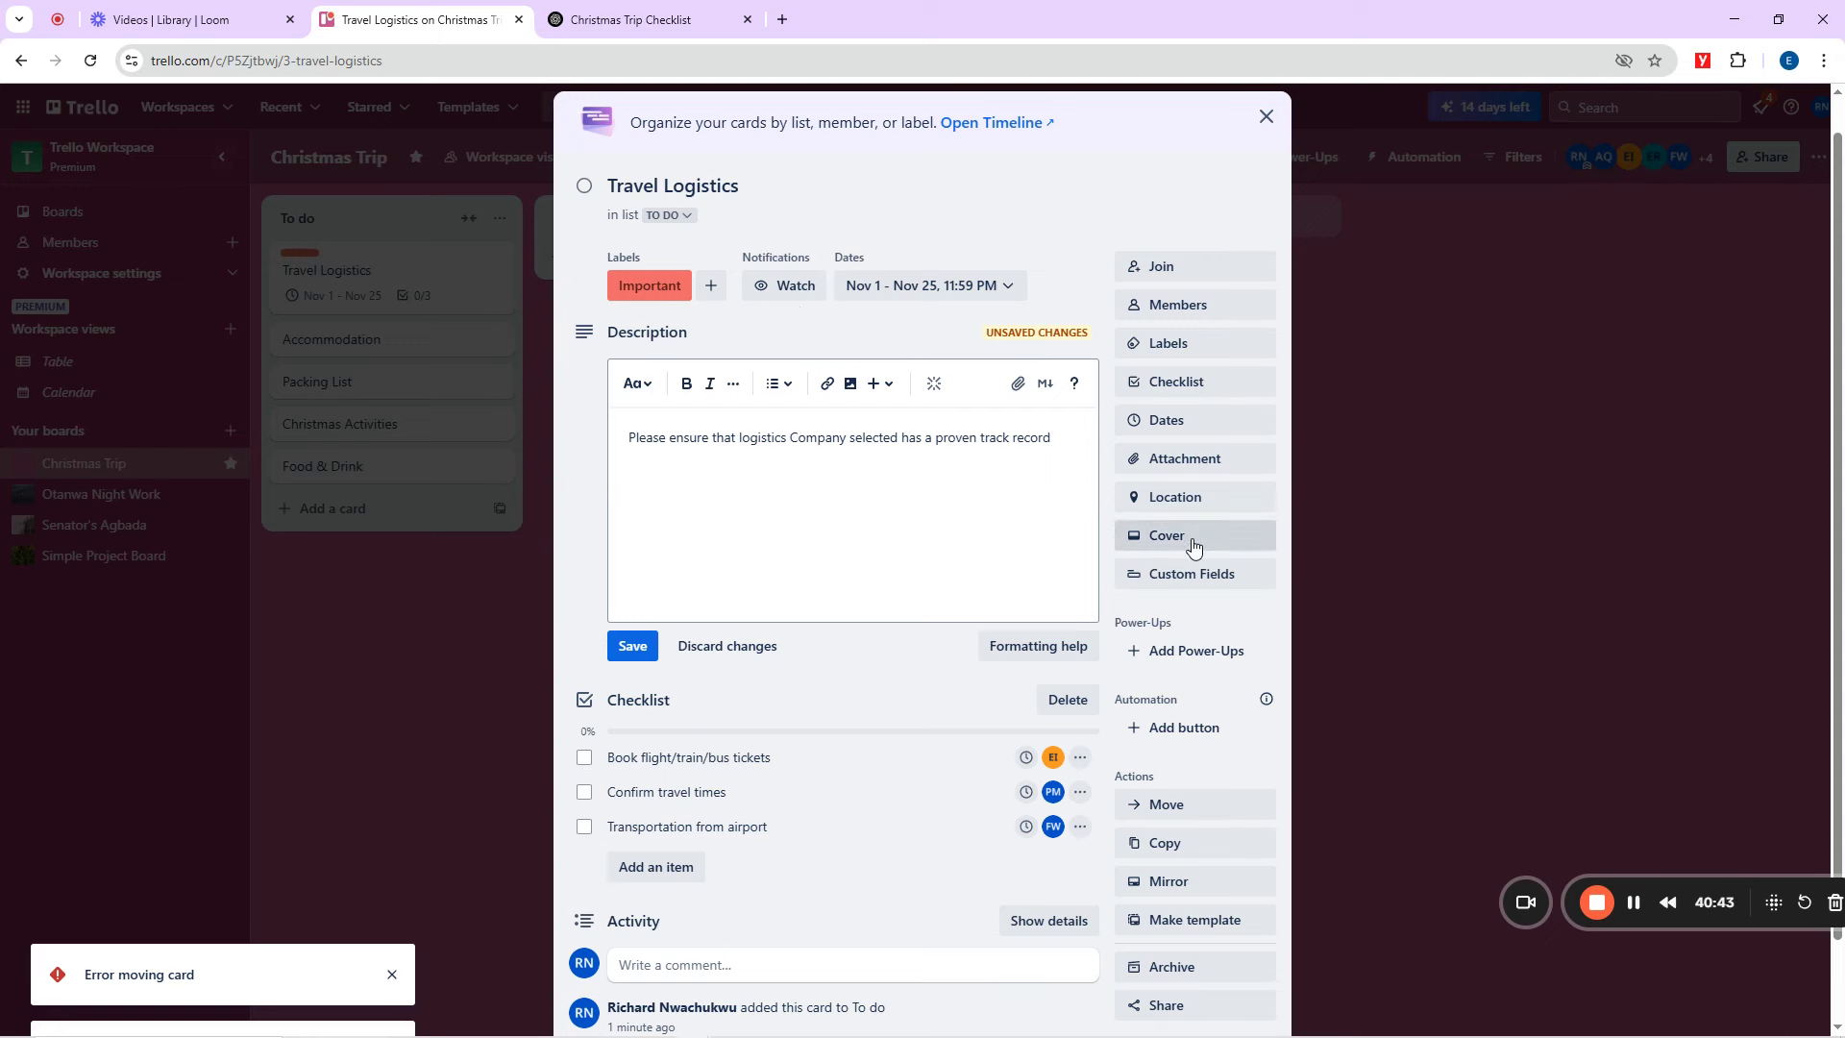
Upload "hubspot tutorial.jpg" from the Downloads folder as the cover image of the Travel Logistics card.
click(1160, 545)
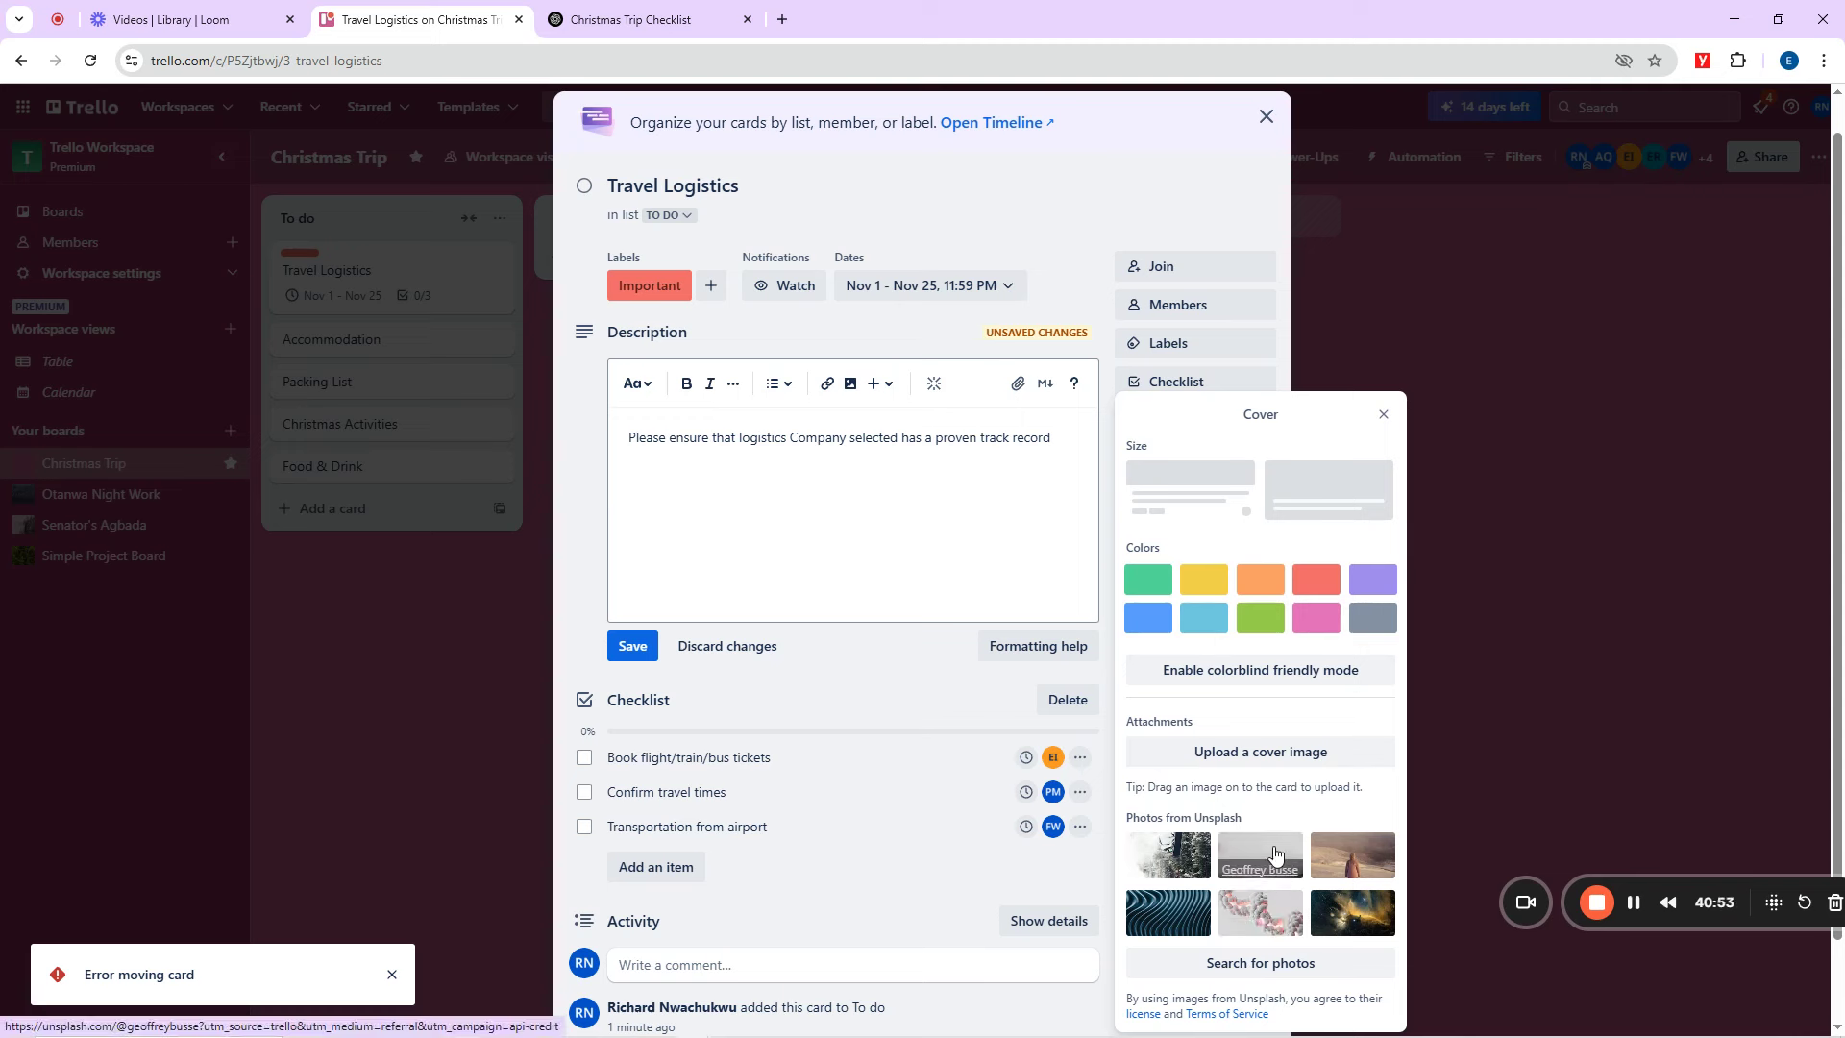
click(1236, 759)
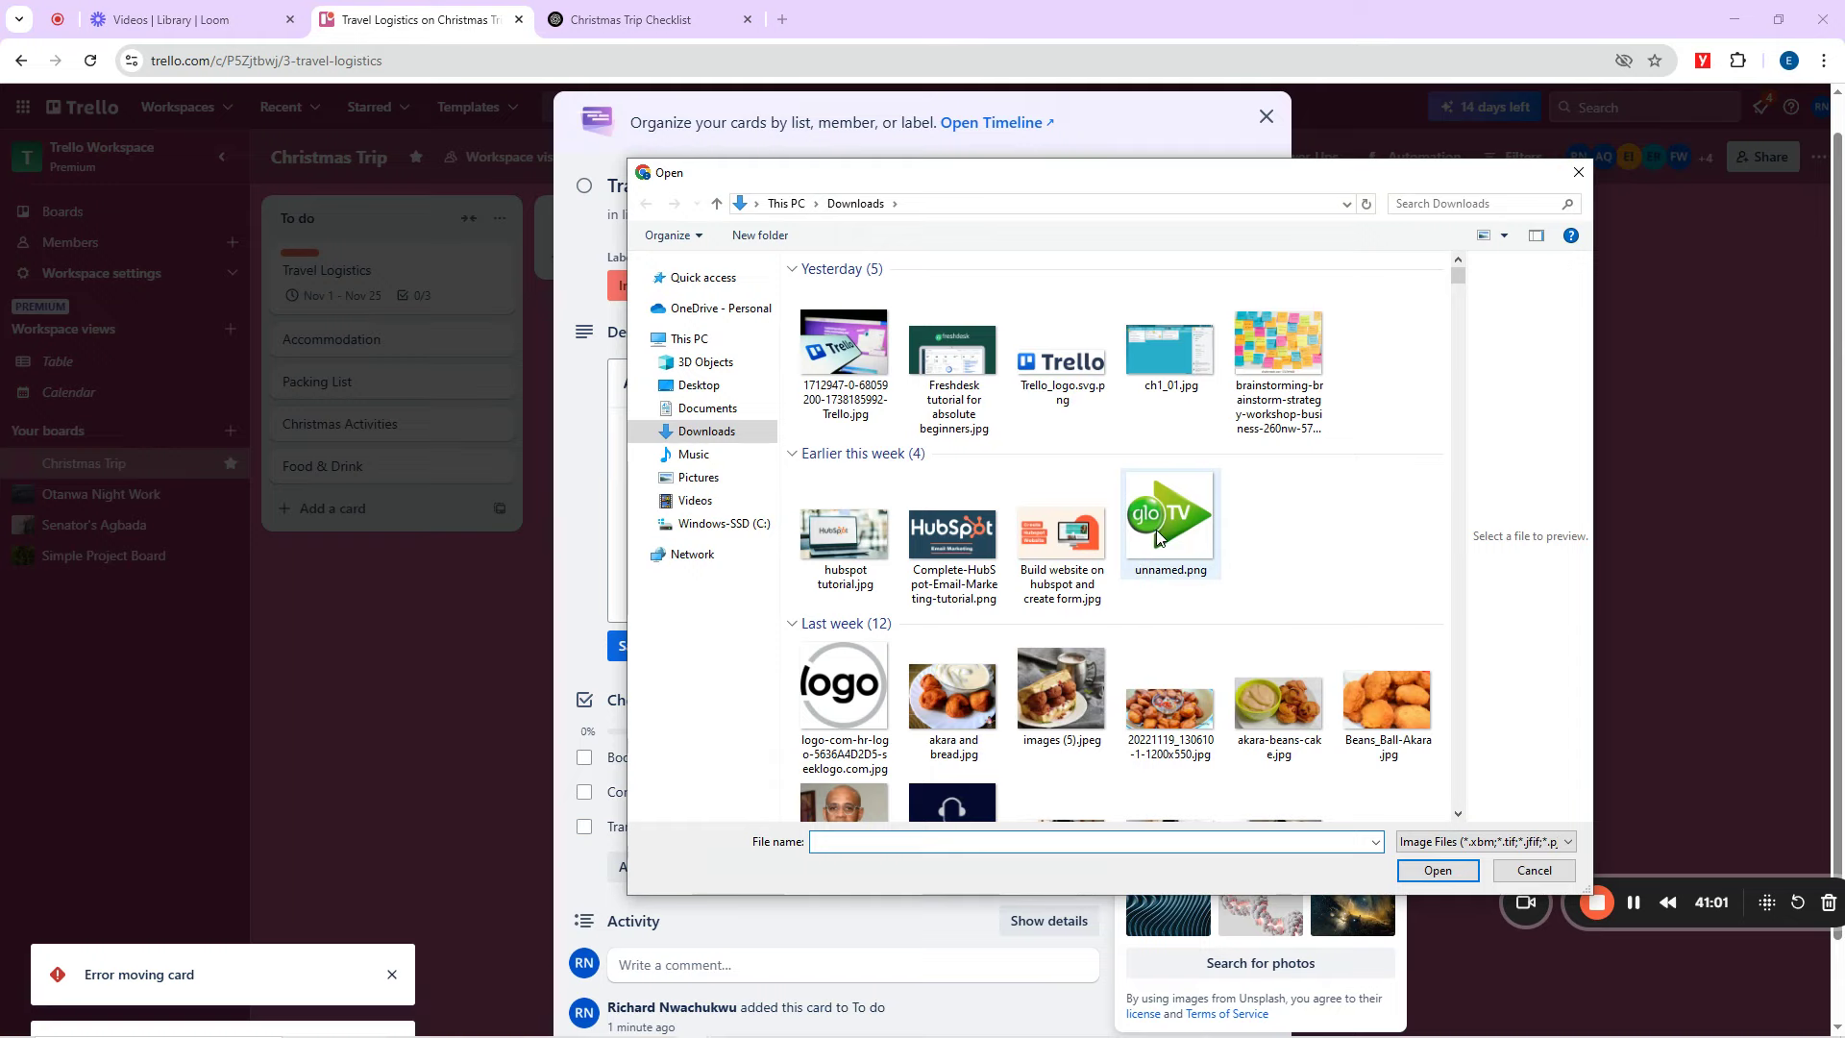
click(846, 538)
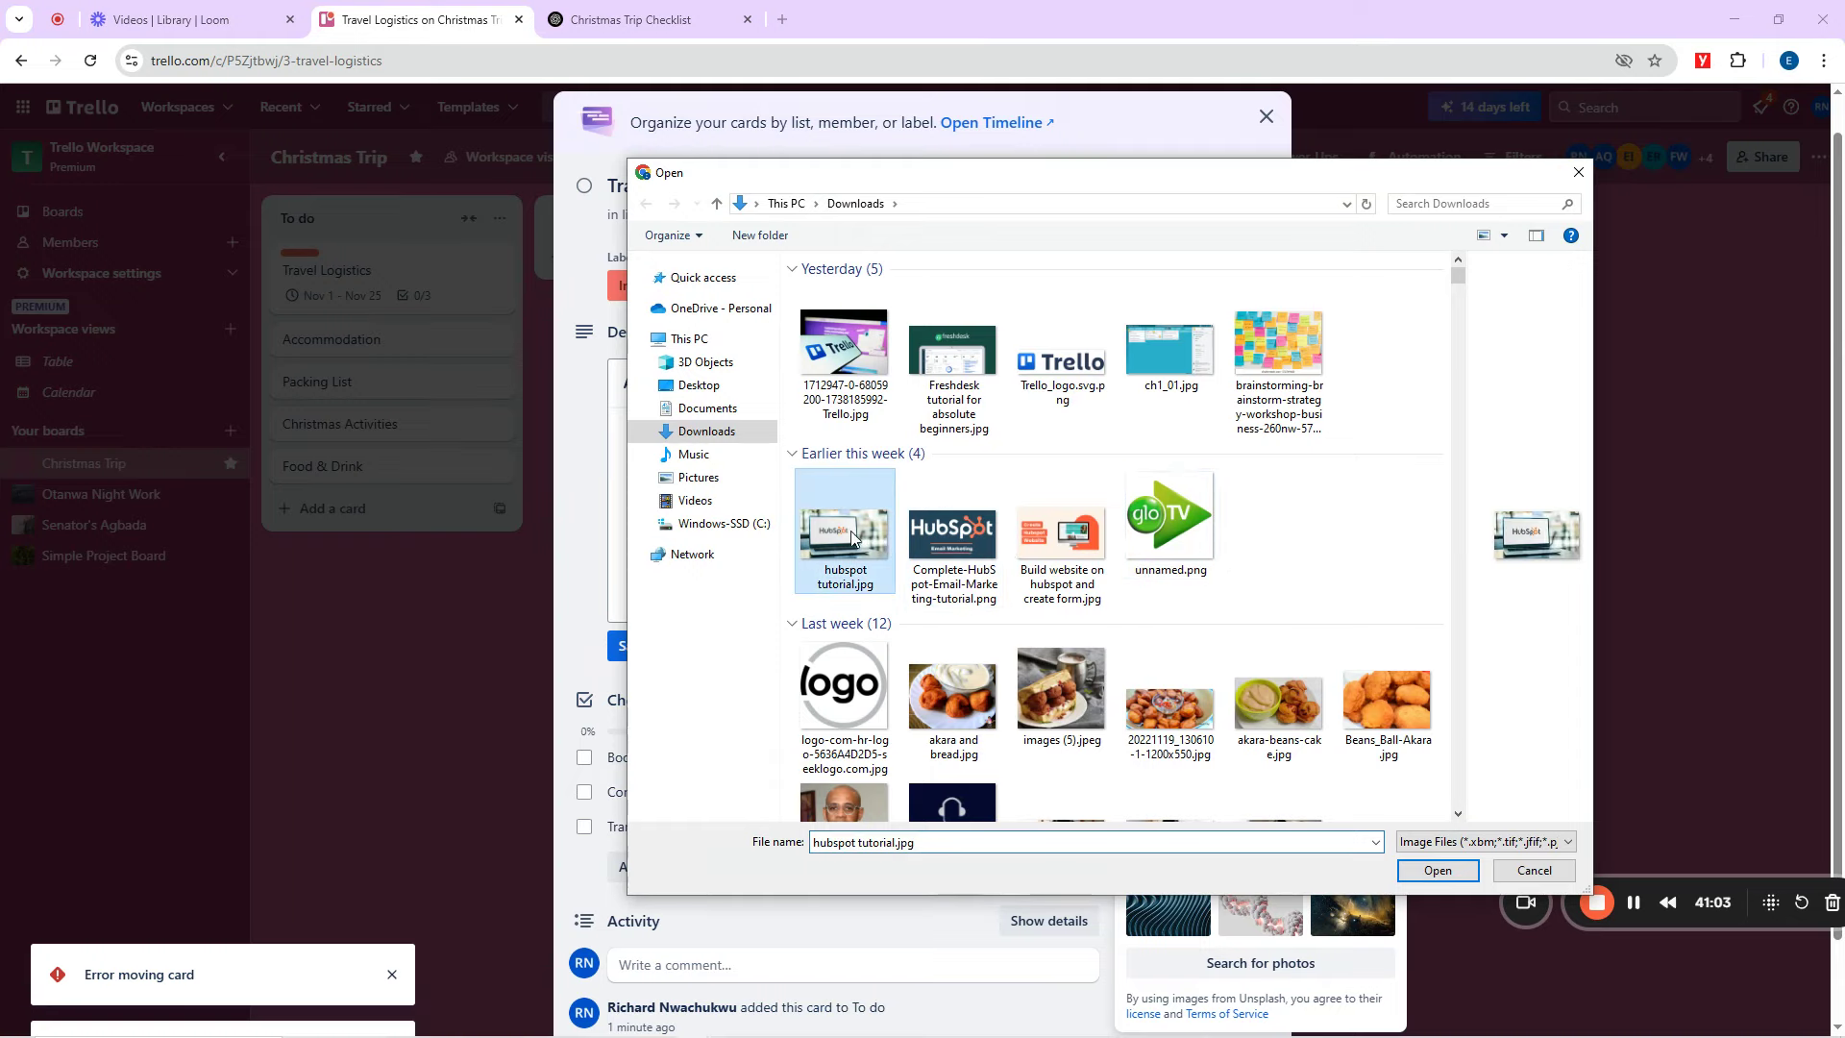
click(1440, 869)
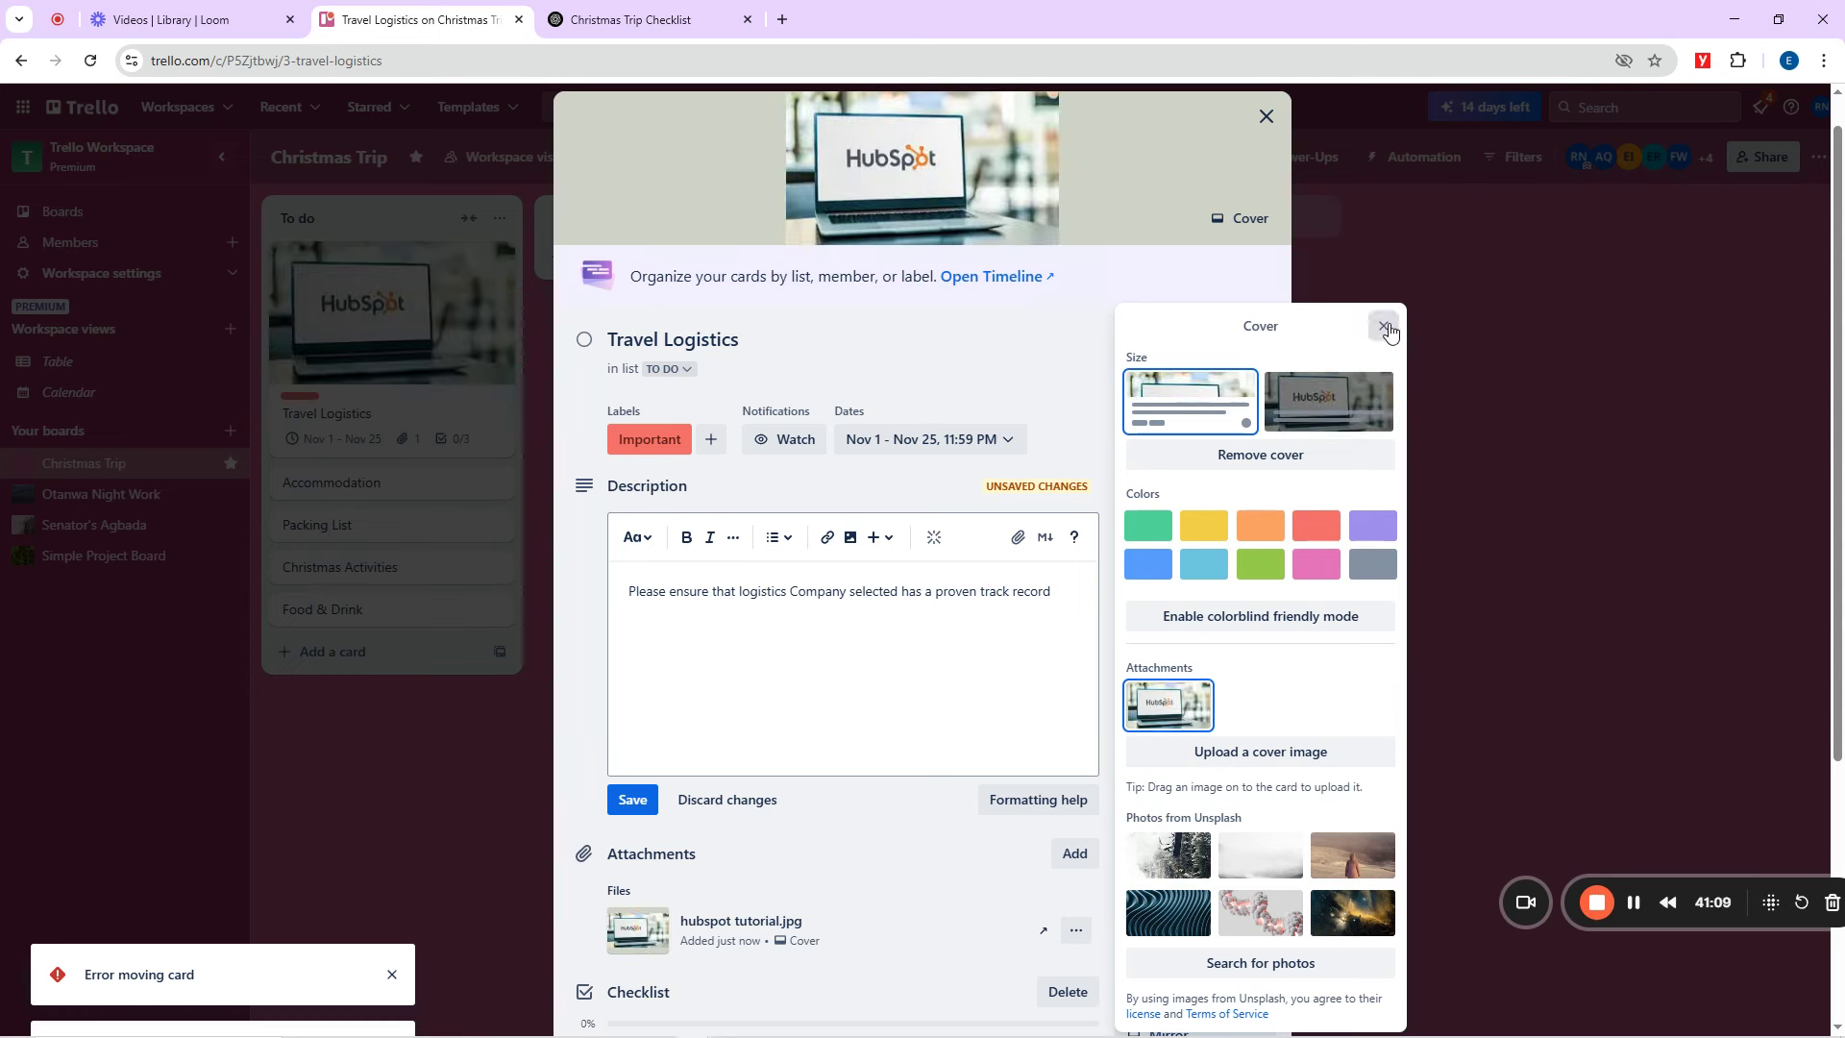
click(1385, 326)
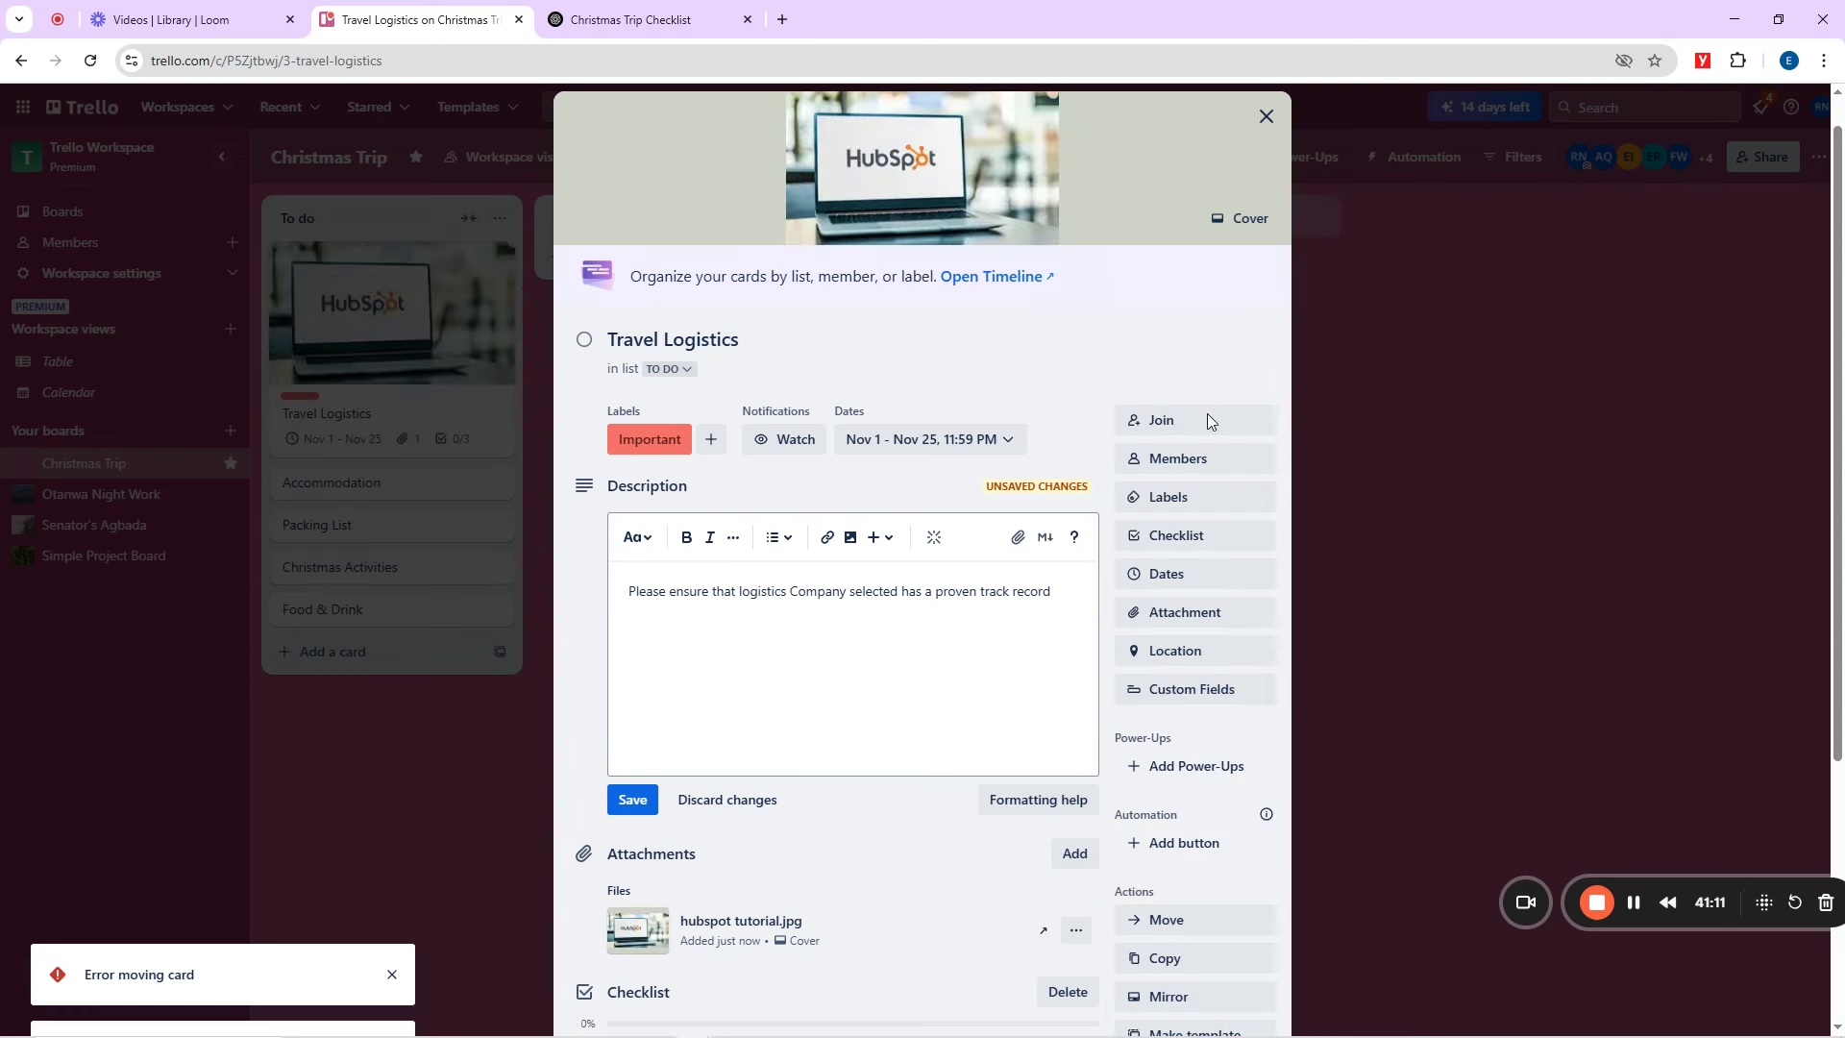
Save the Travel Logistics card's description and move the card from To do to the In Progress list.
click(626, 798)
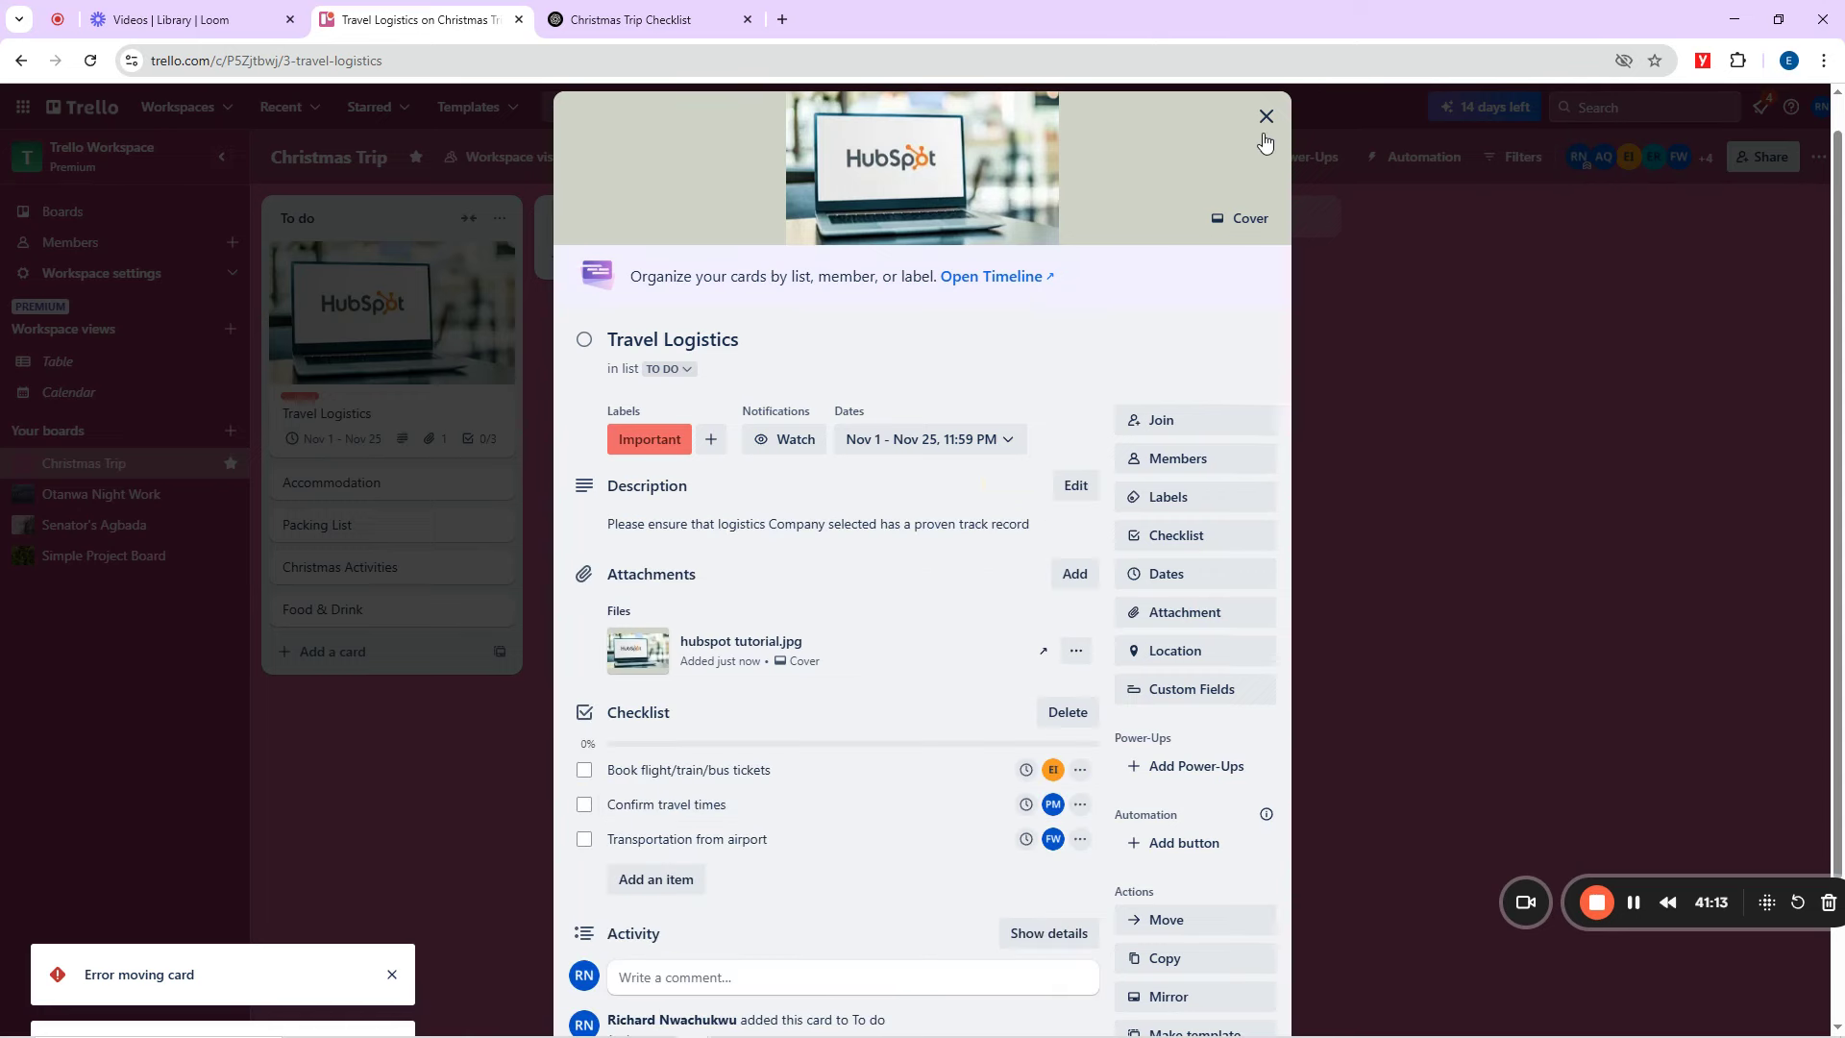
click(1266, 117)
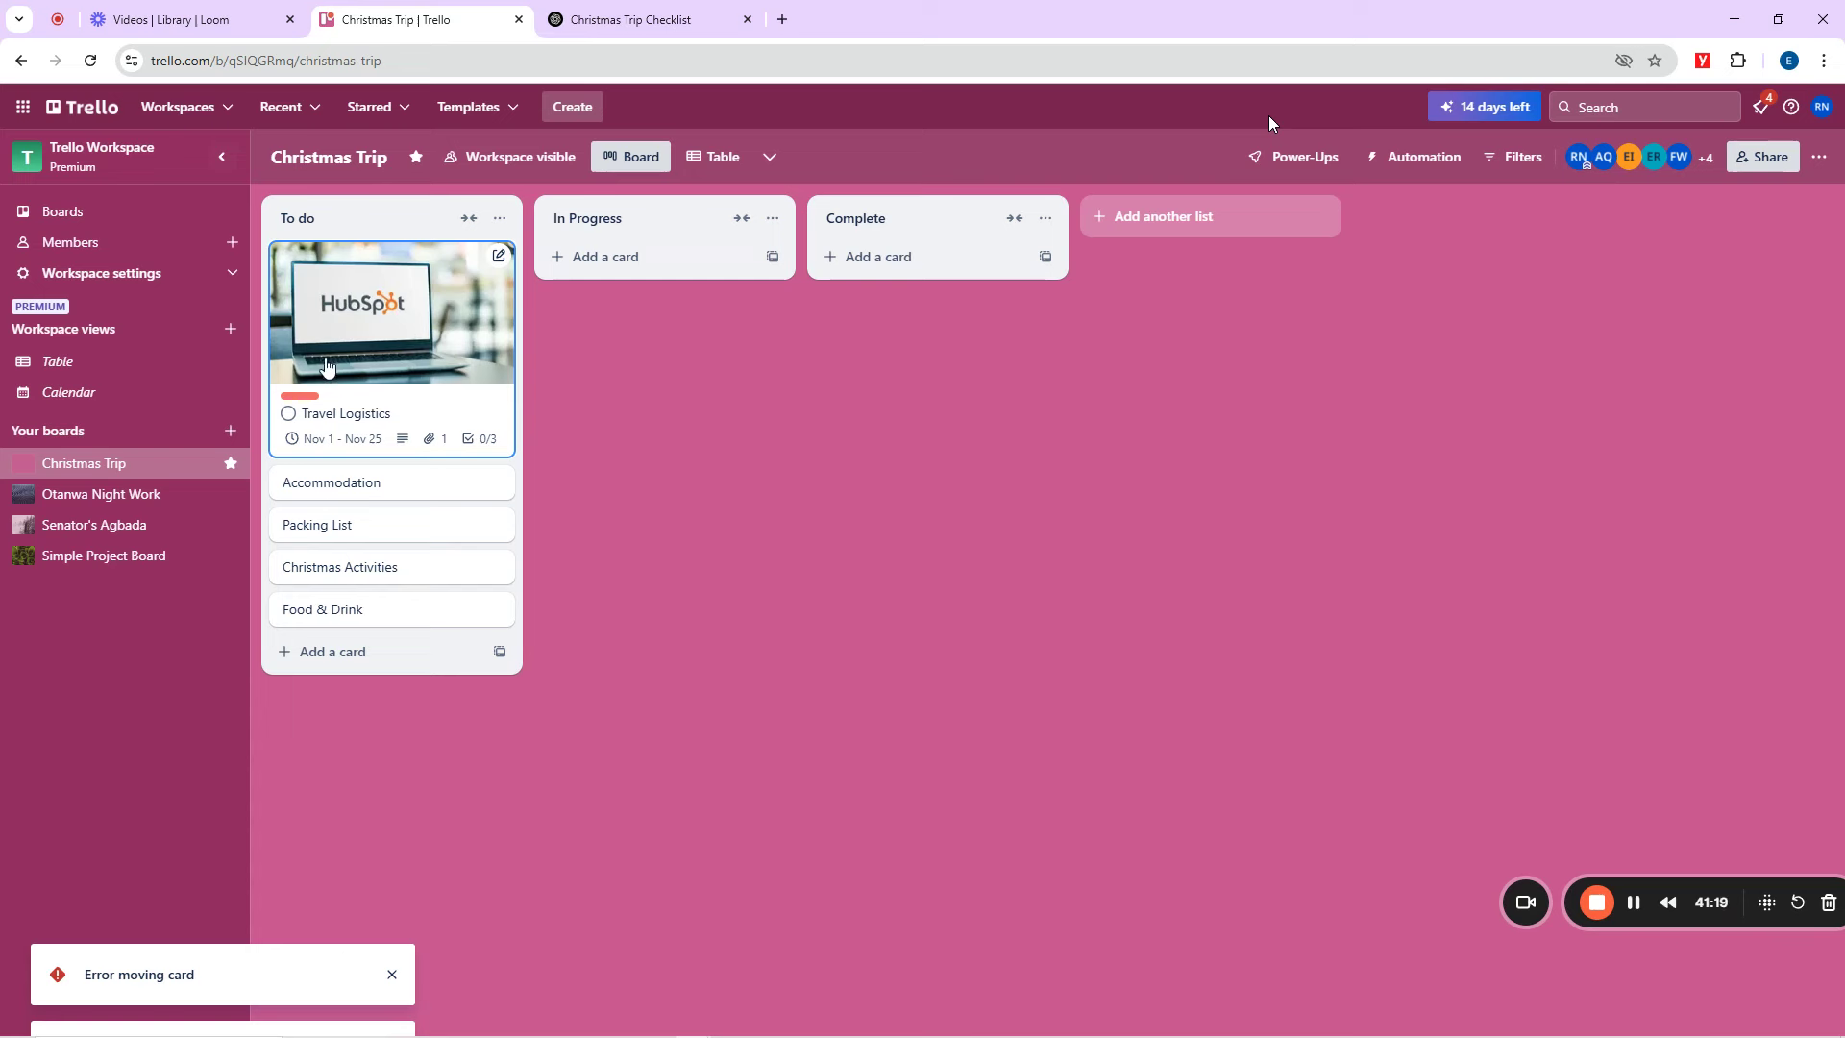
drag(353, 342, 625, 309)
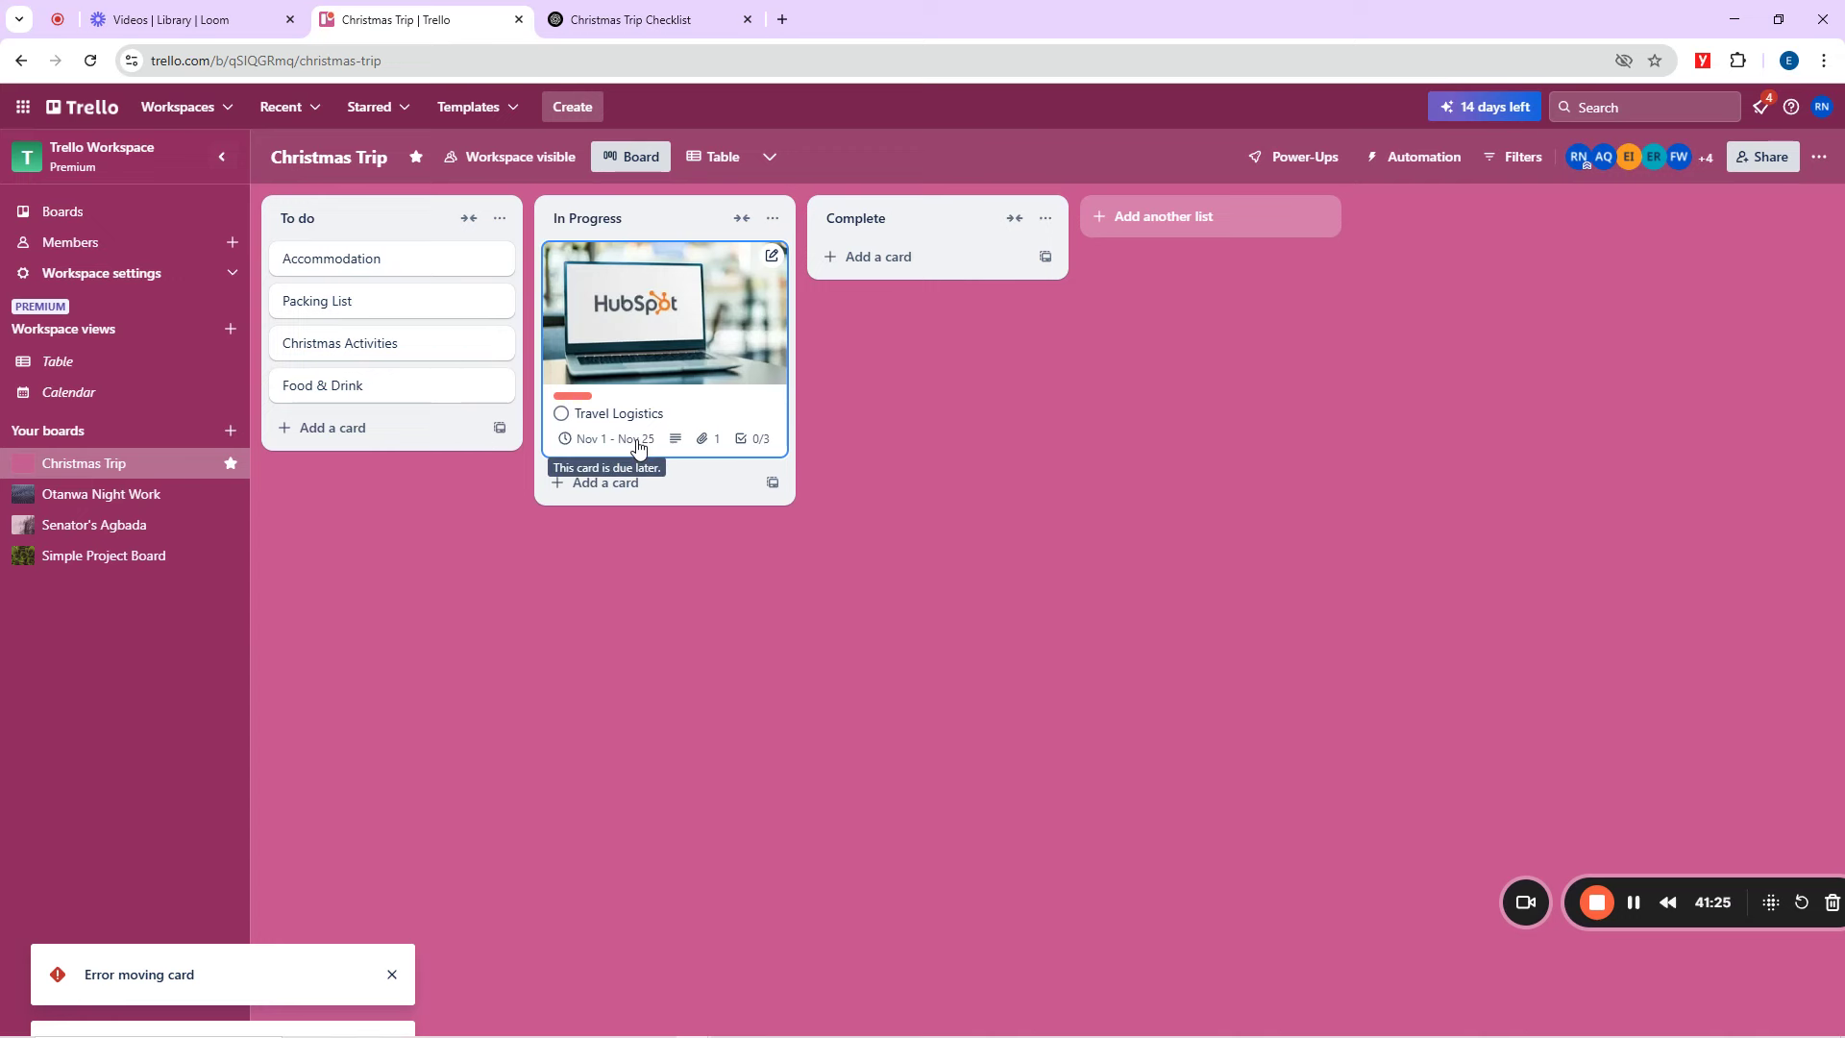
Mark the Travel Logistics card complete and check off all three of its checklist items.
click(562, 416)
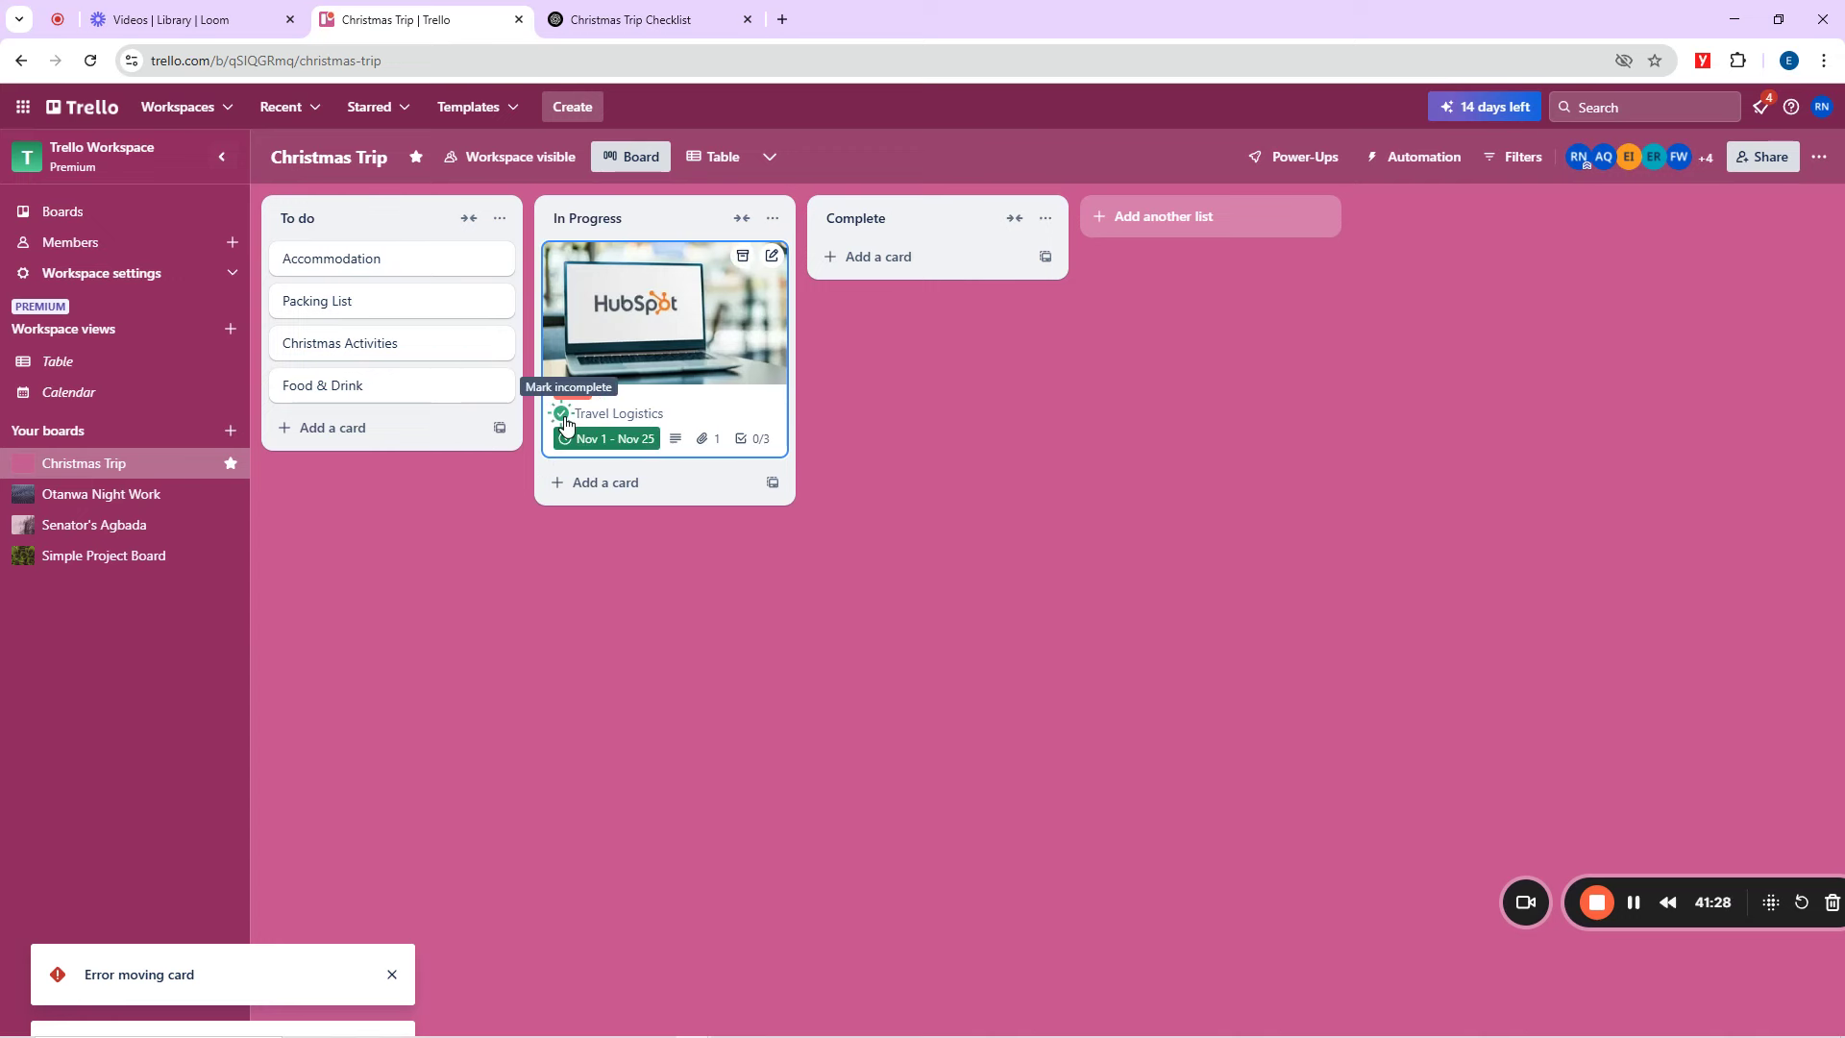
click(678, 442)
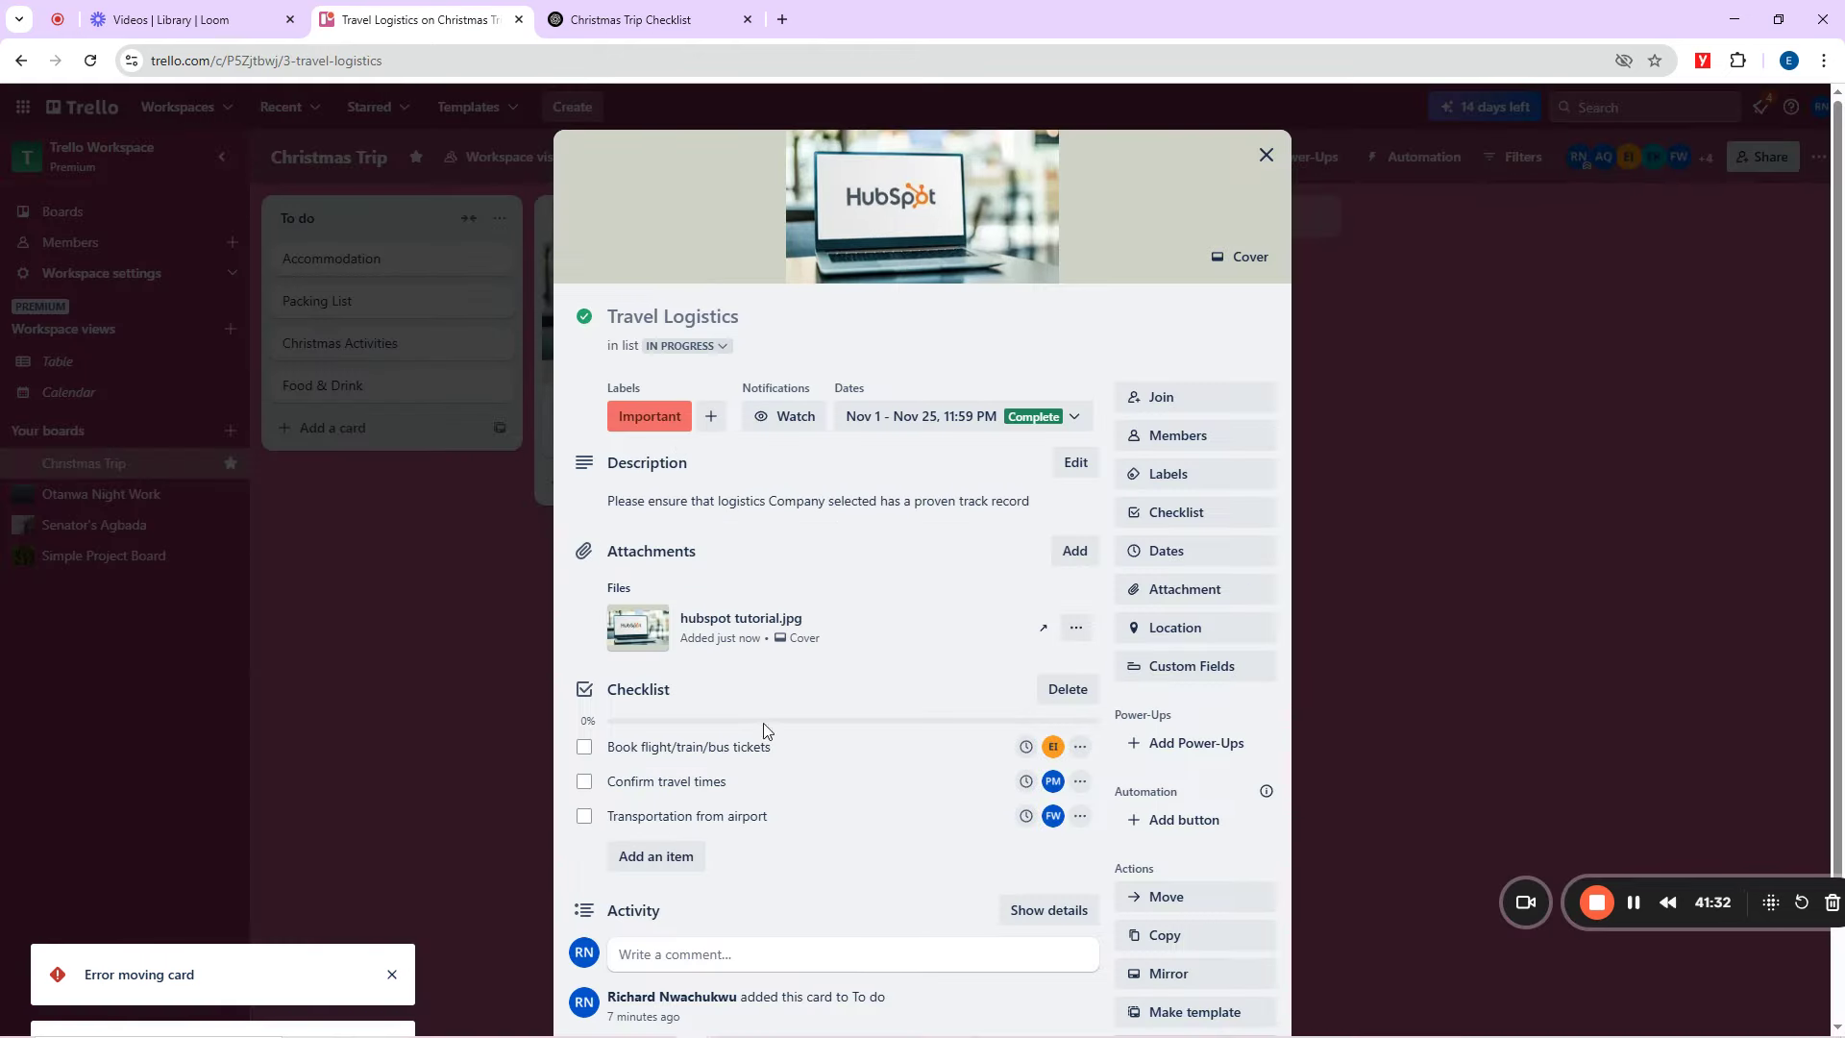
click(585, 748)
click(585, 781)
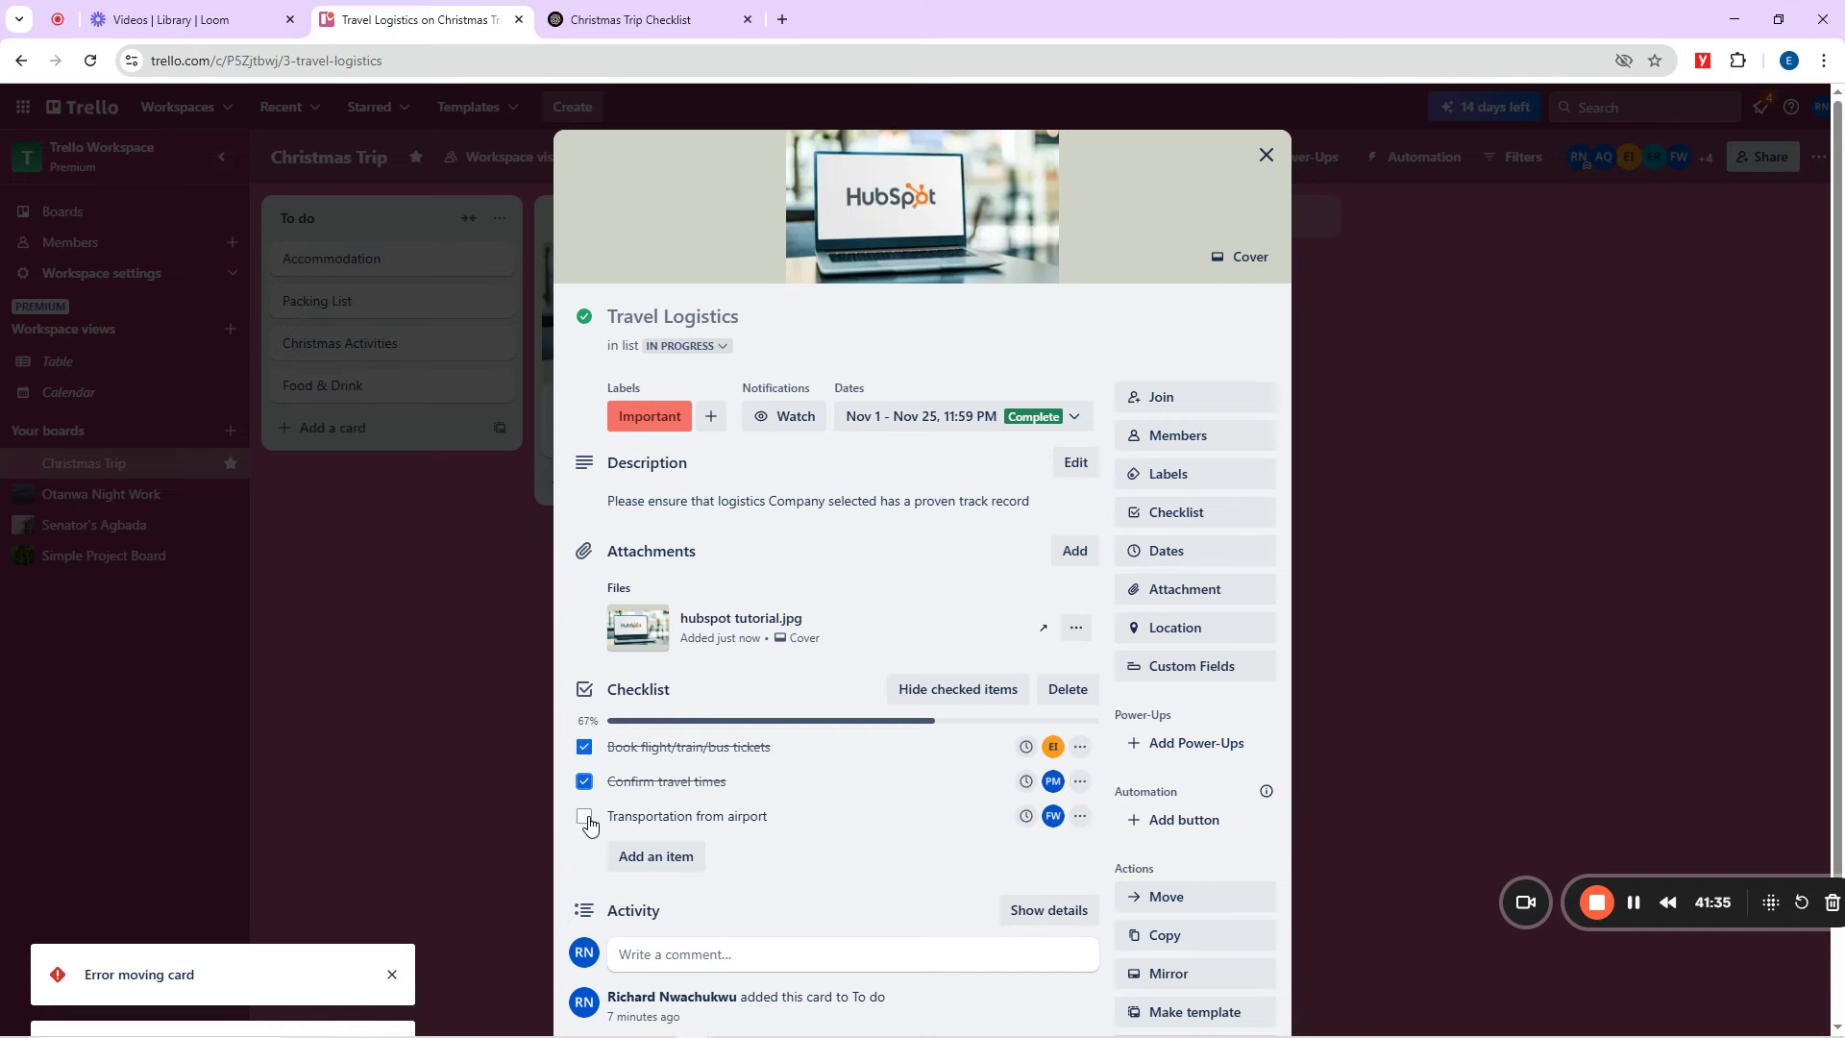
click(585, 816)
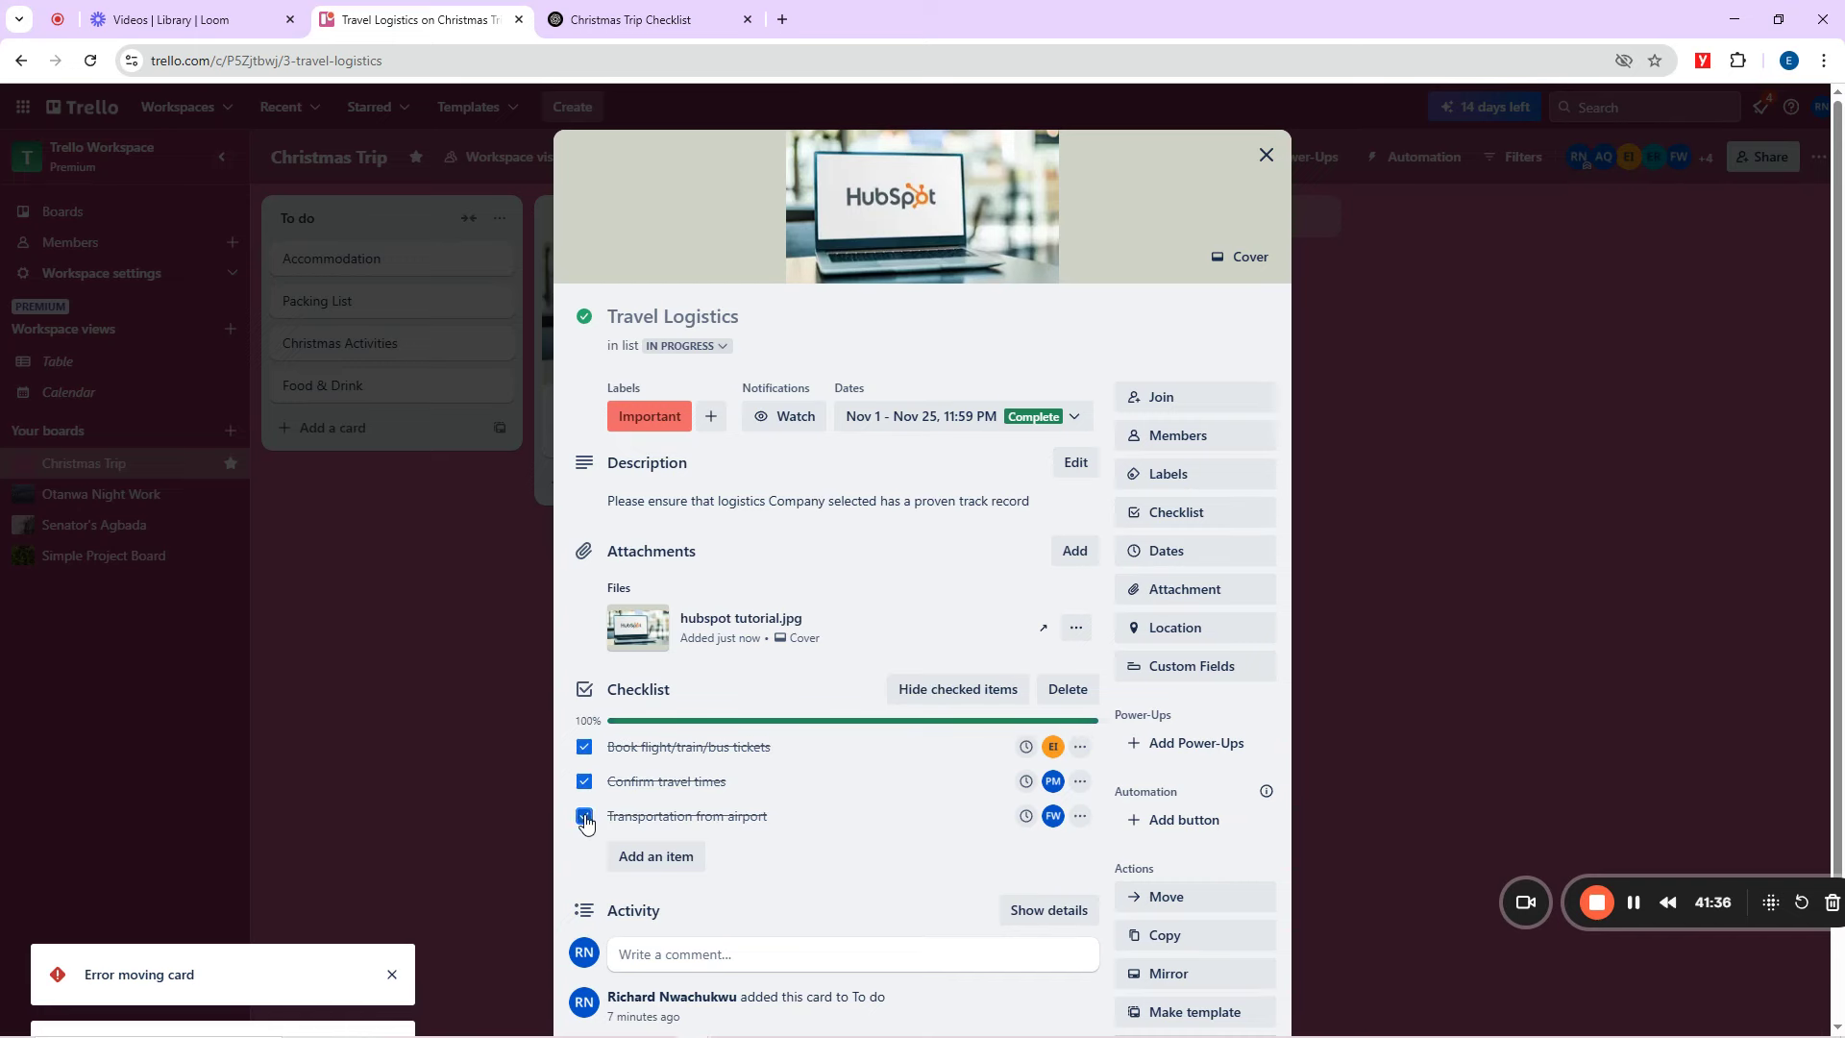
click(1267, 155)
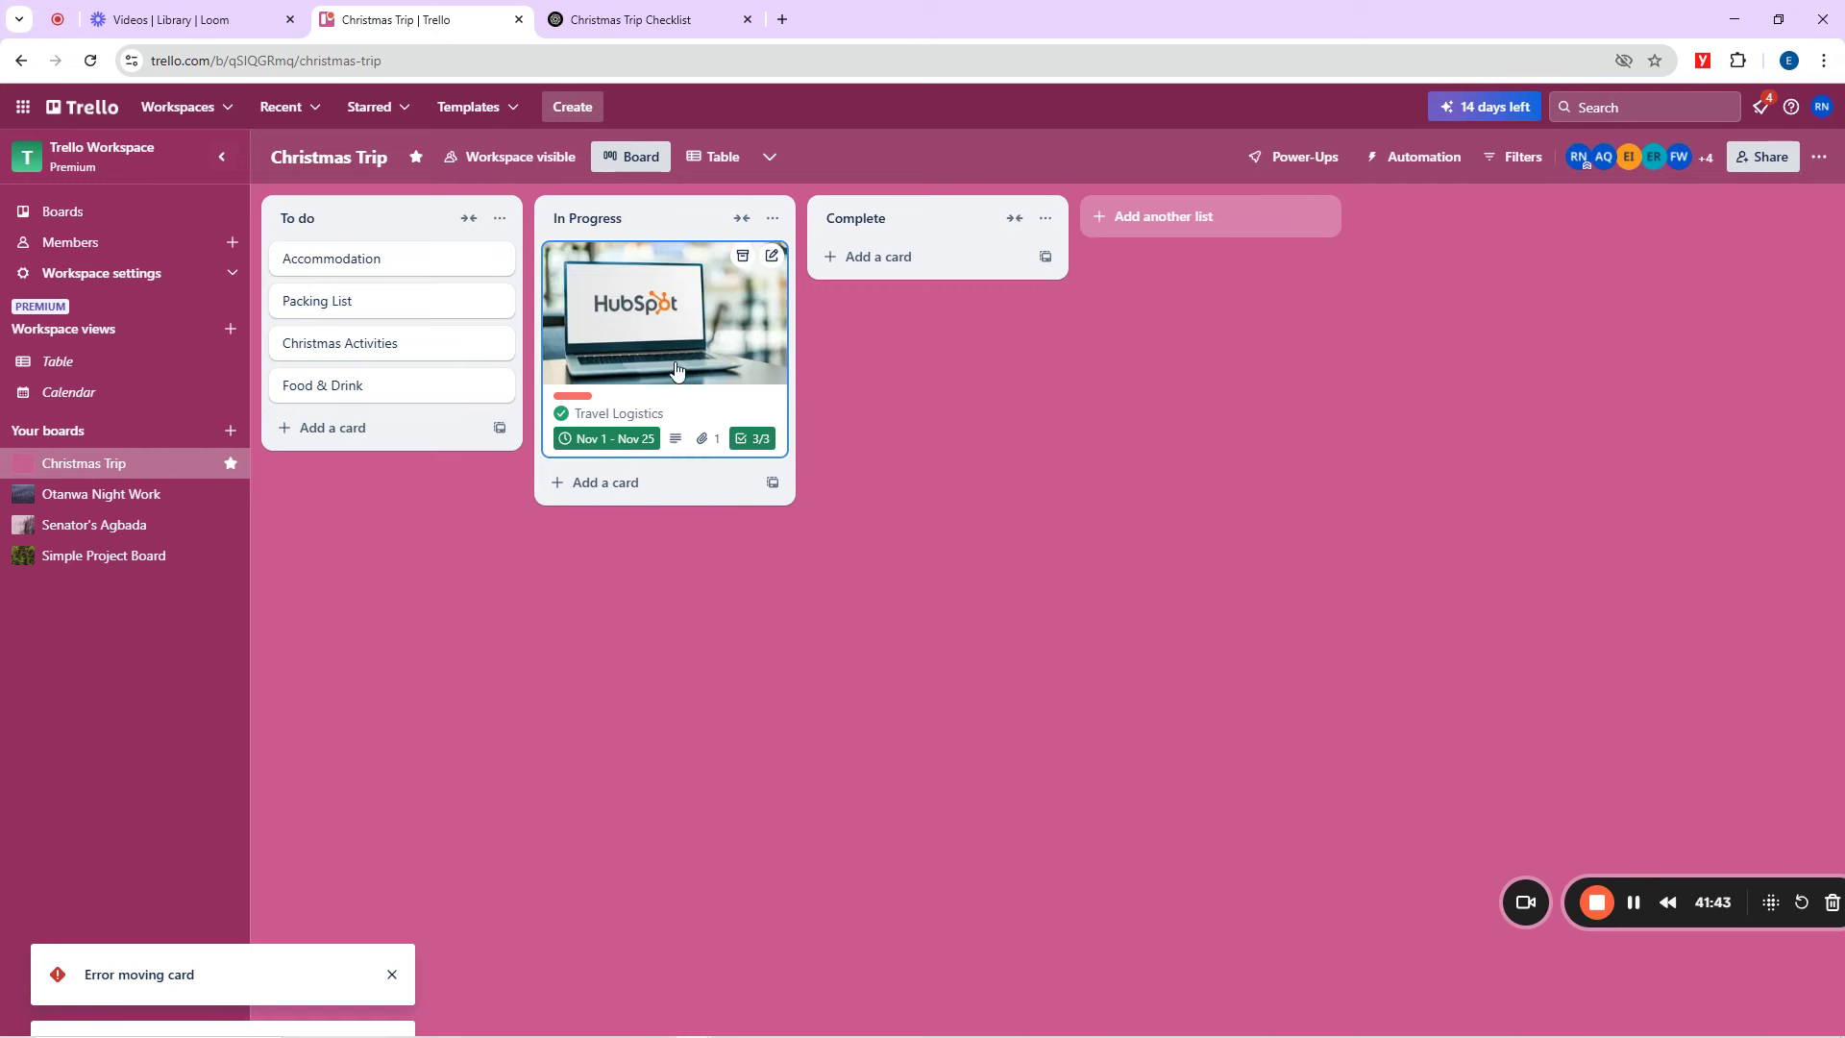
Move the Travel Logistics card to the Complete list and dismiss the card-moving error notification.
drag(684, 385, 970, 383)
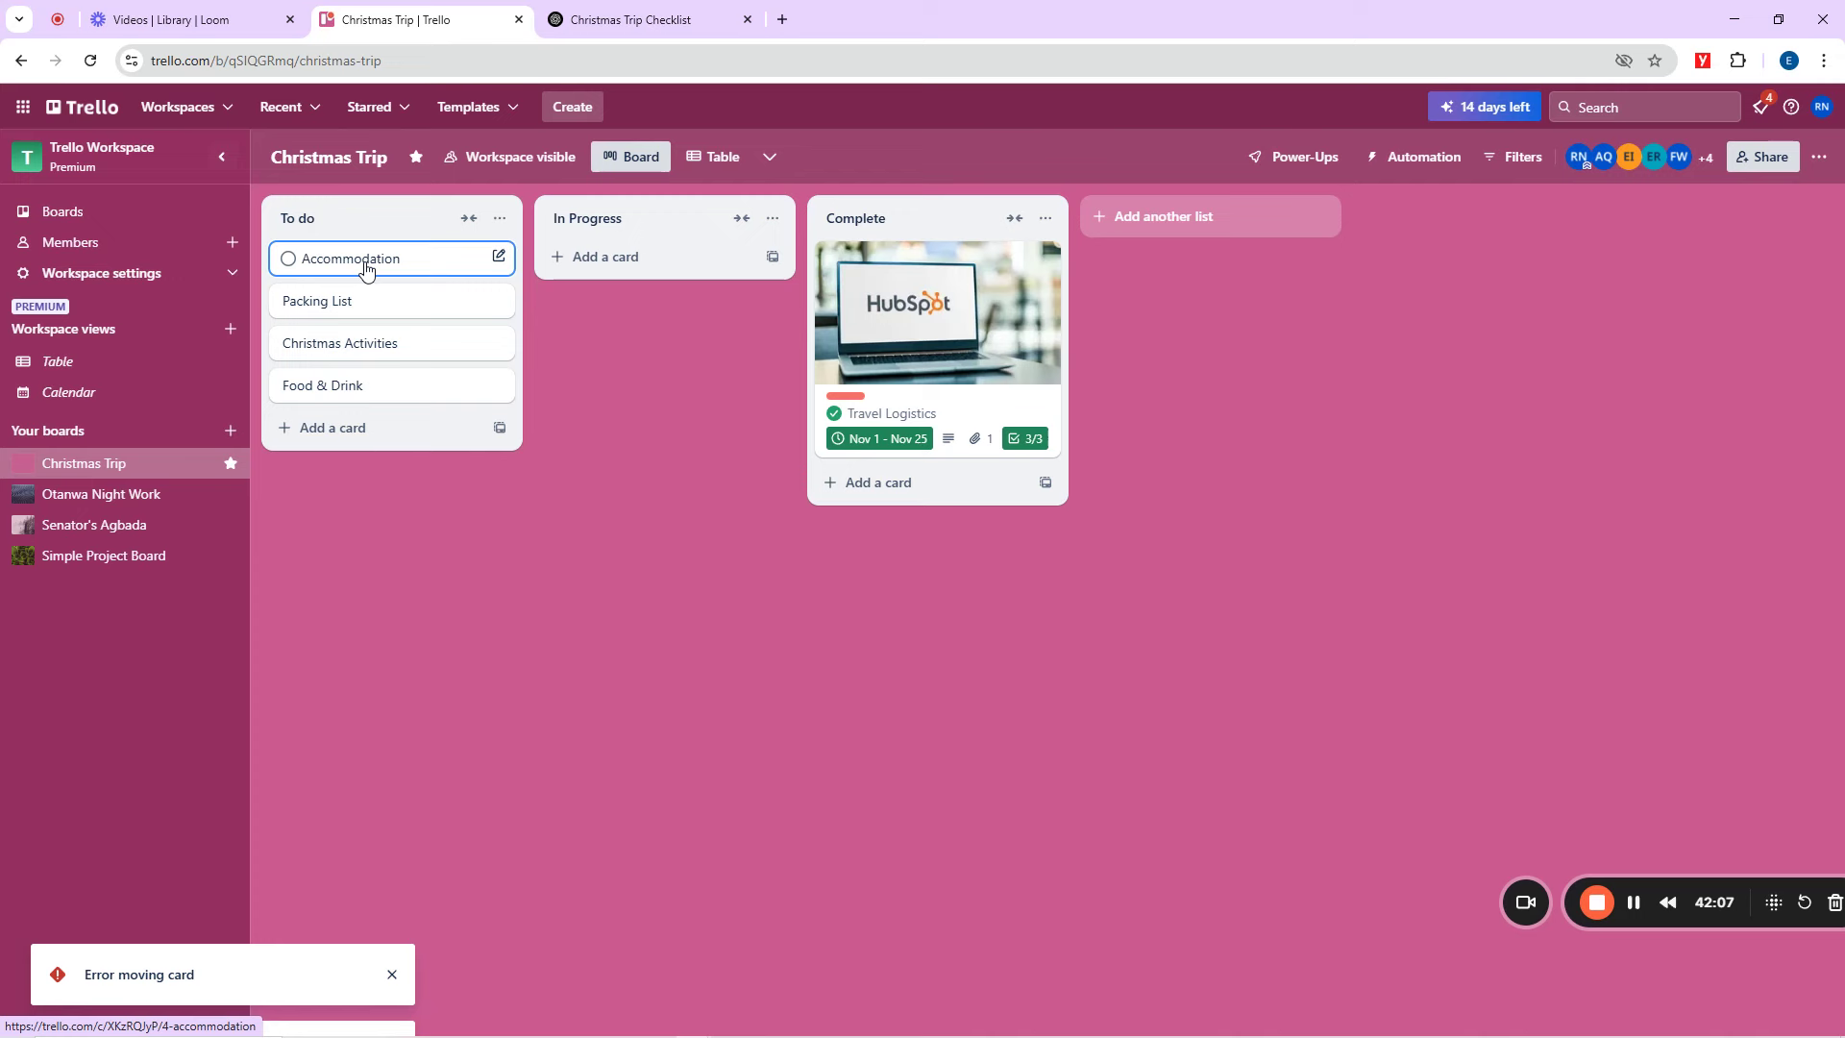
click(392, 975)
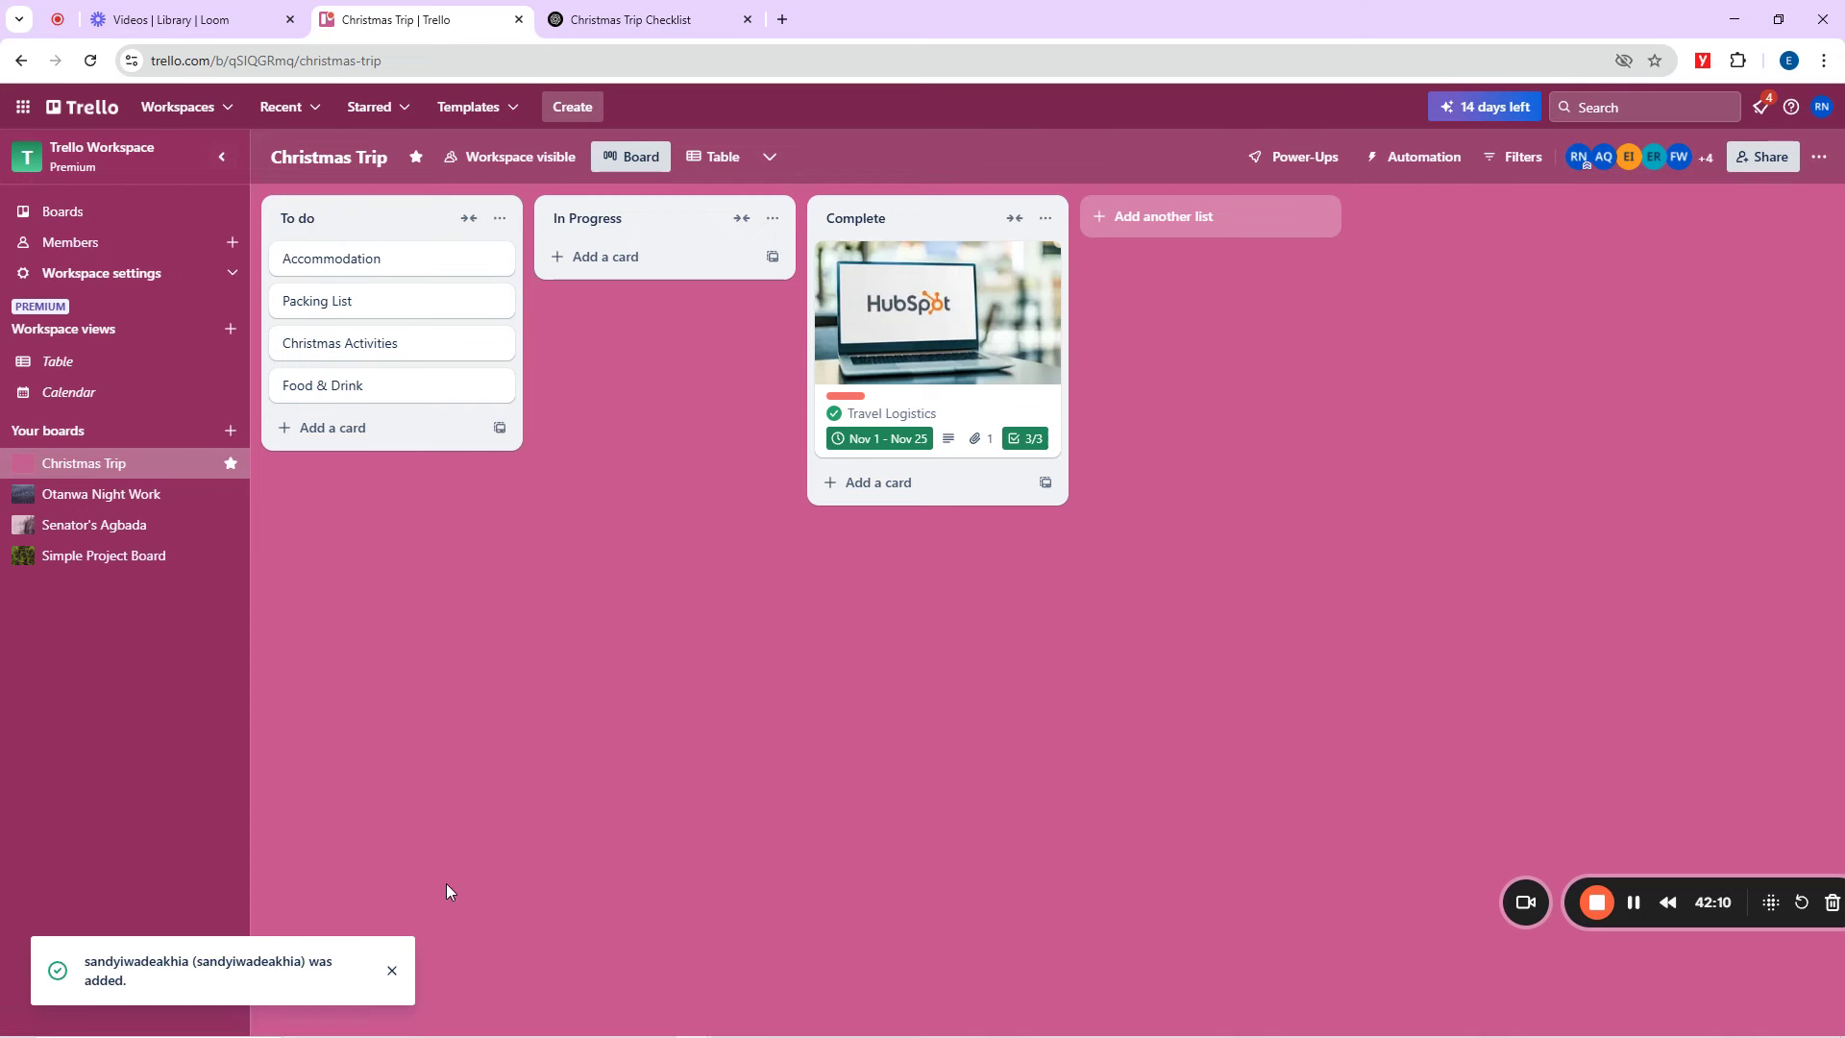
Enter the Accommodation card's description "Ensure that accomodation is located at least 15 minutes to the city centre".
click(368, 266)
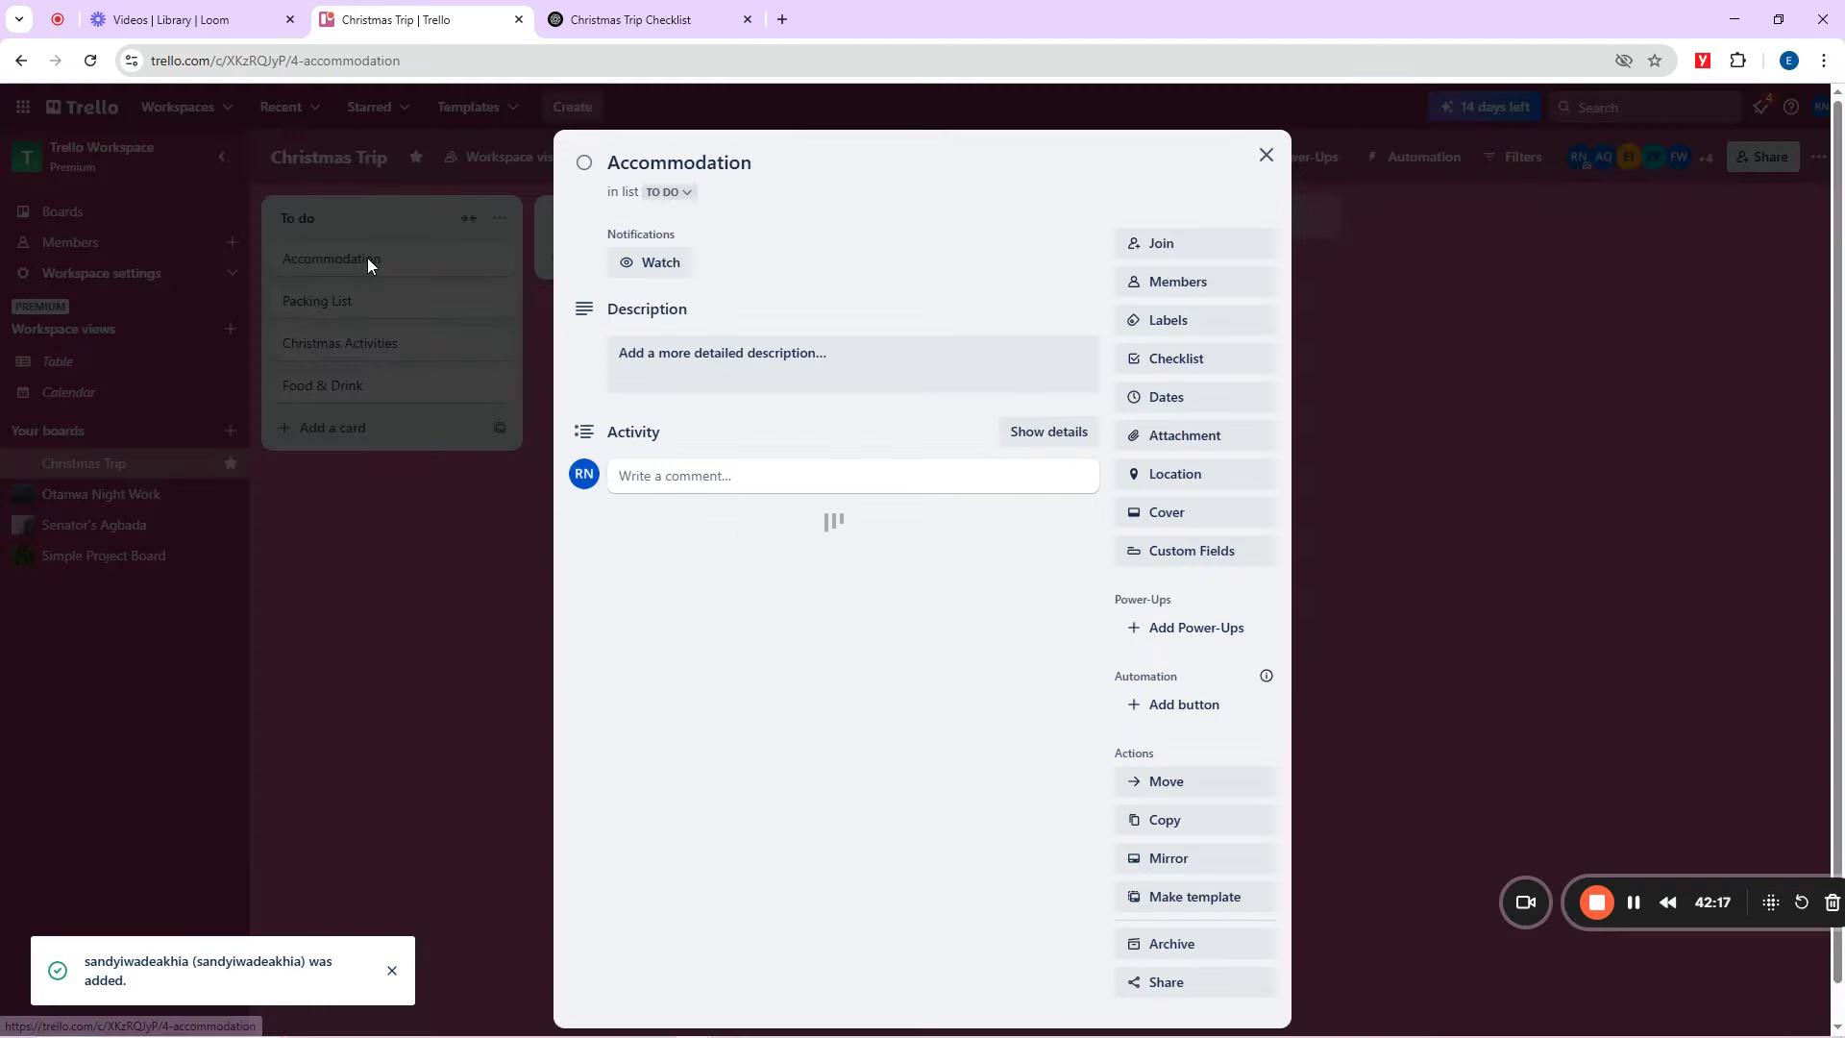
click(723, 356)
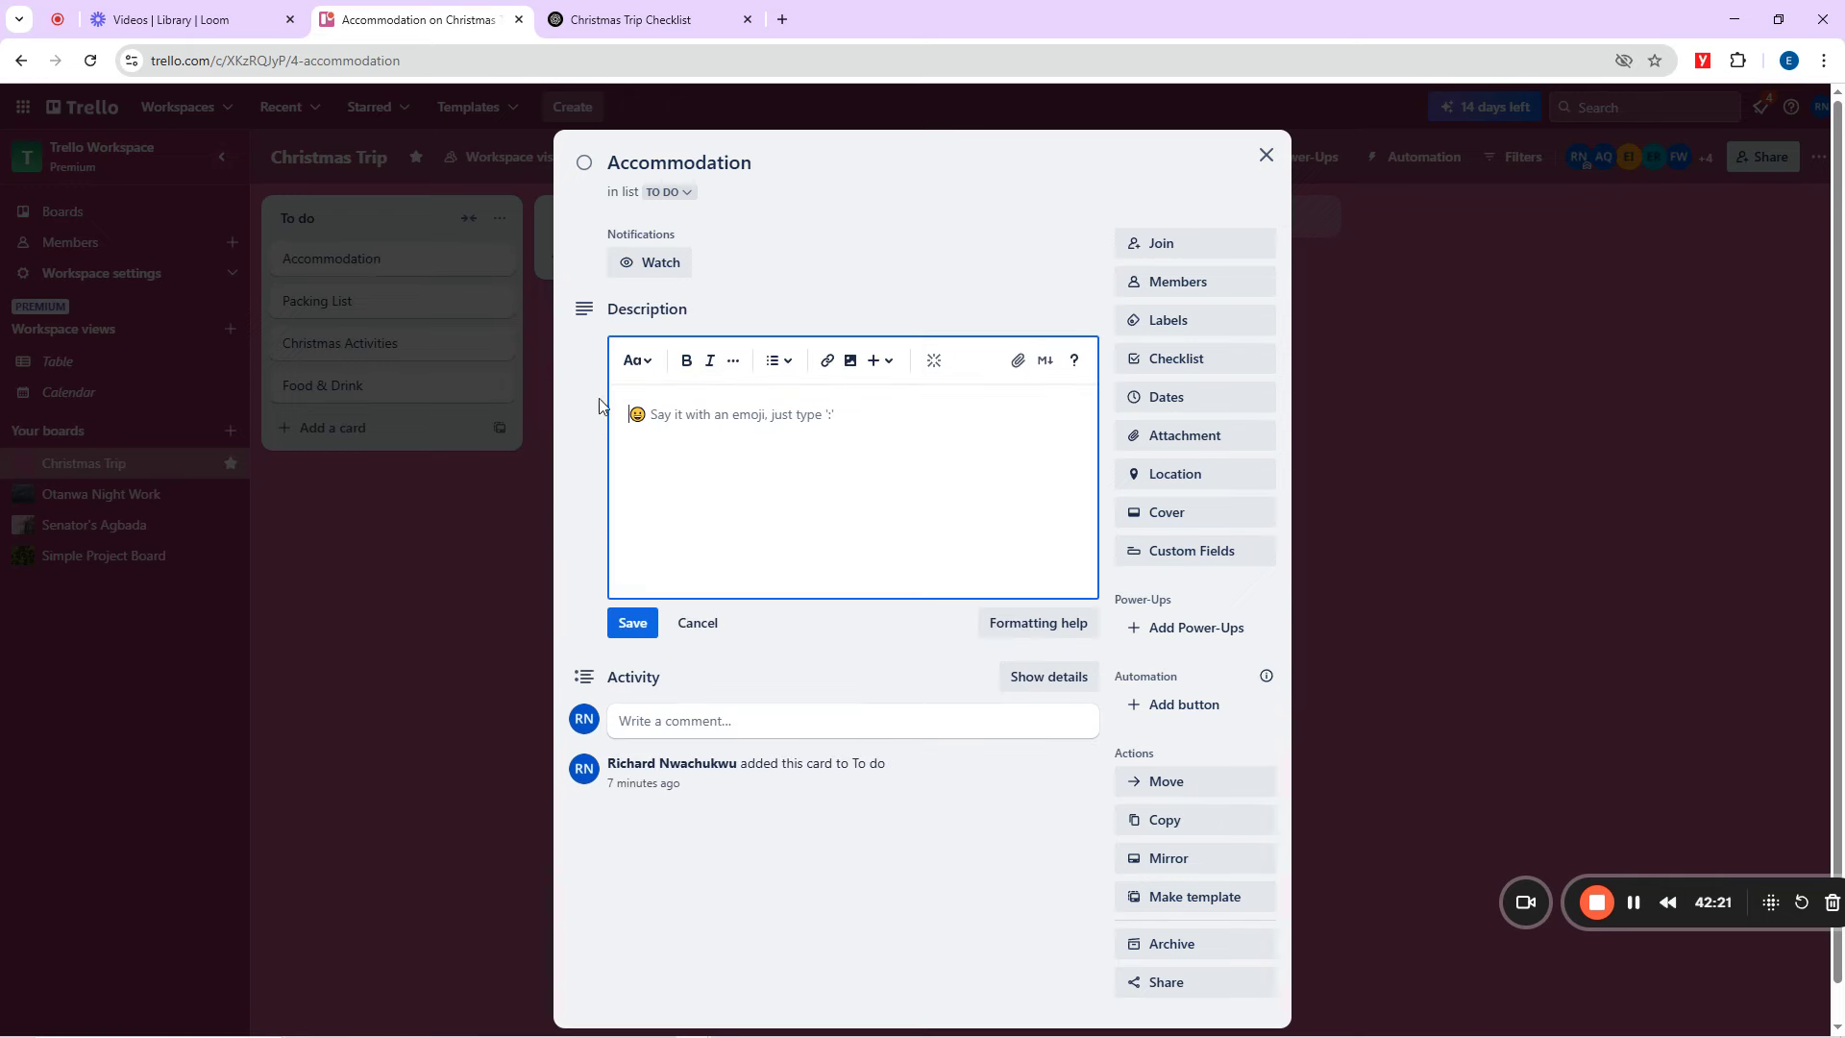
text(E)
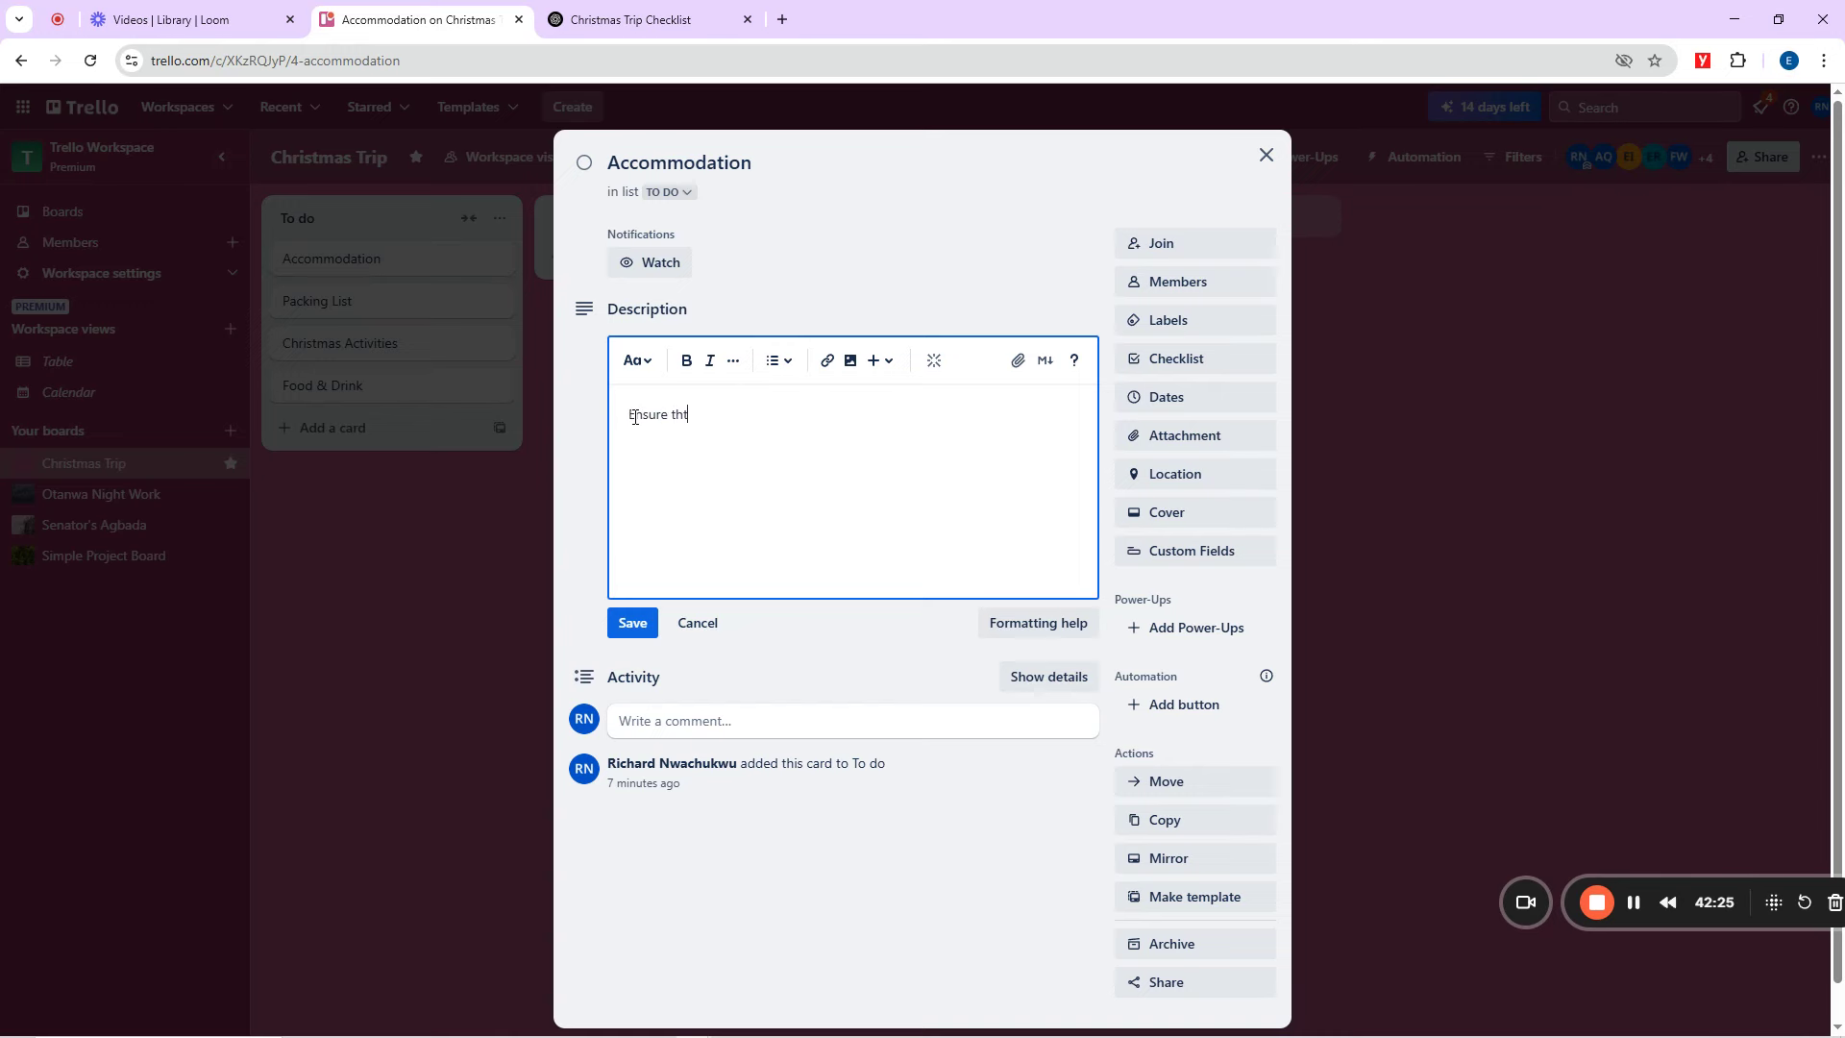
text(nsure that accomodation is located at)
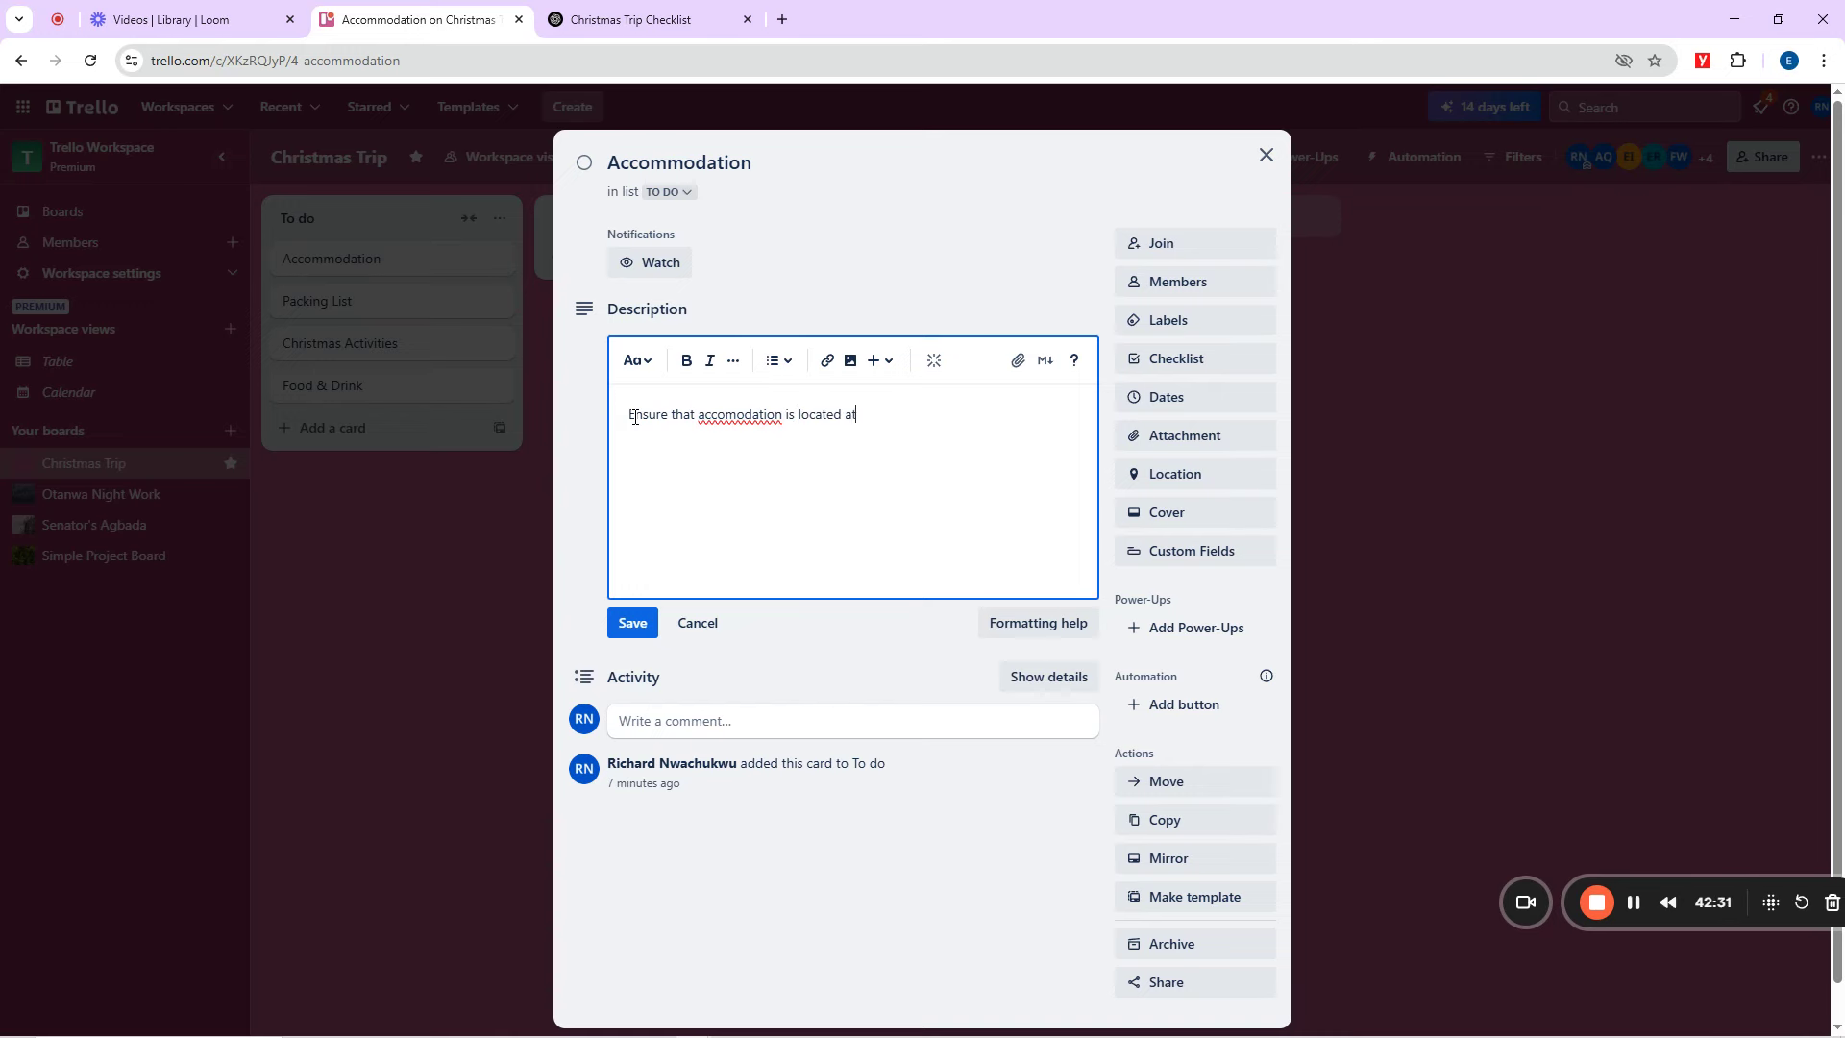
text( le)
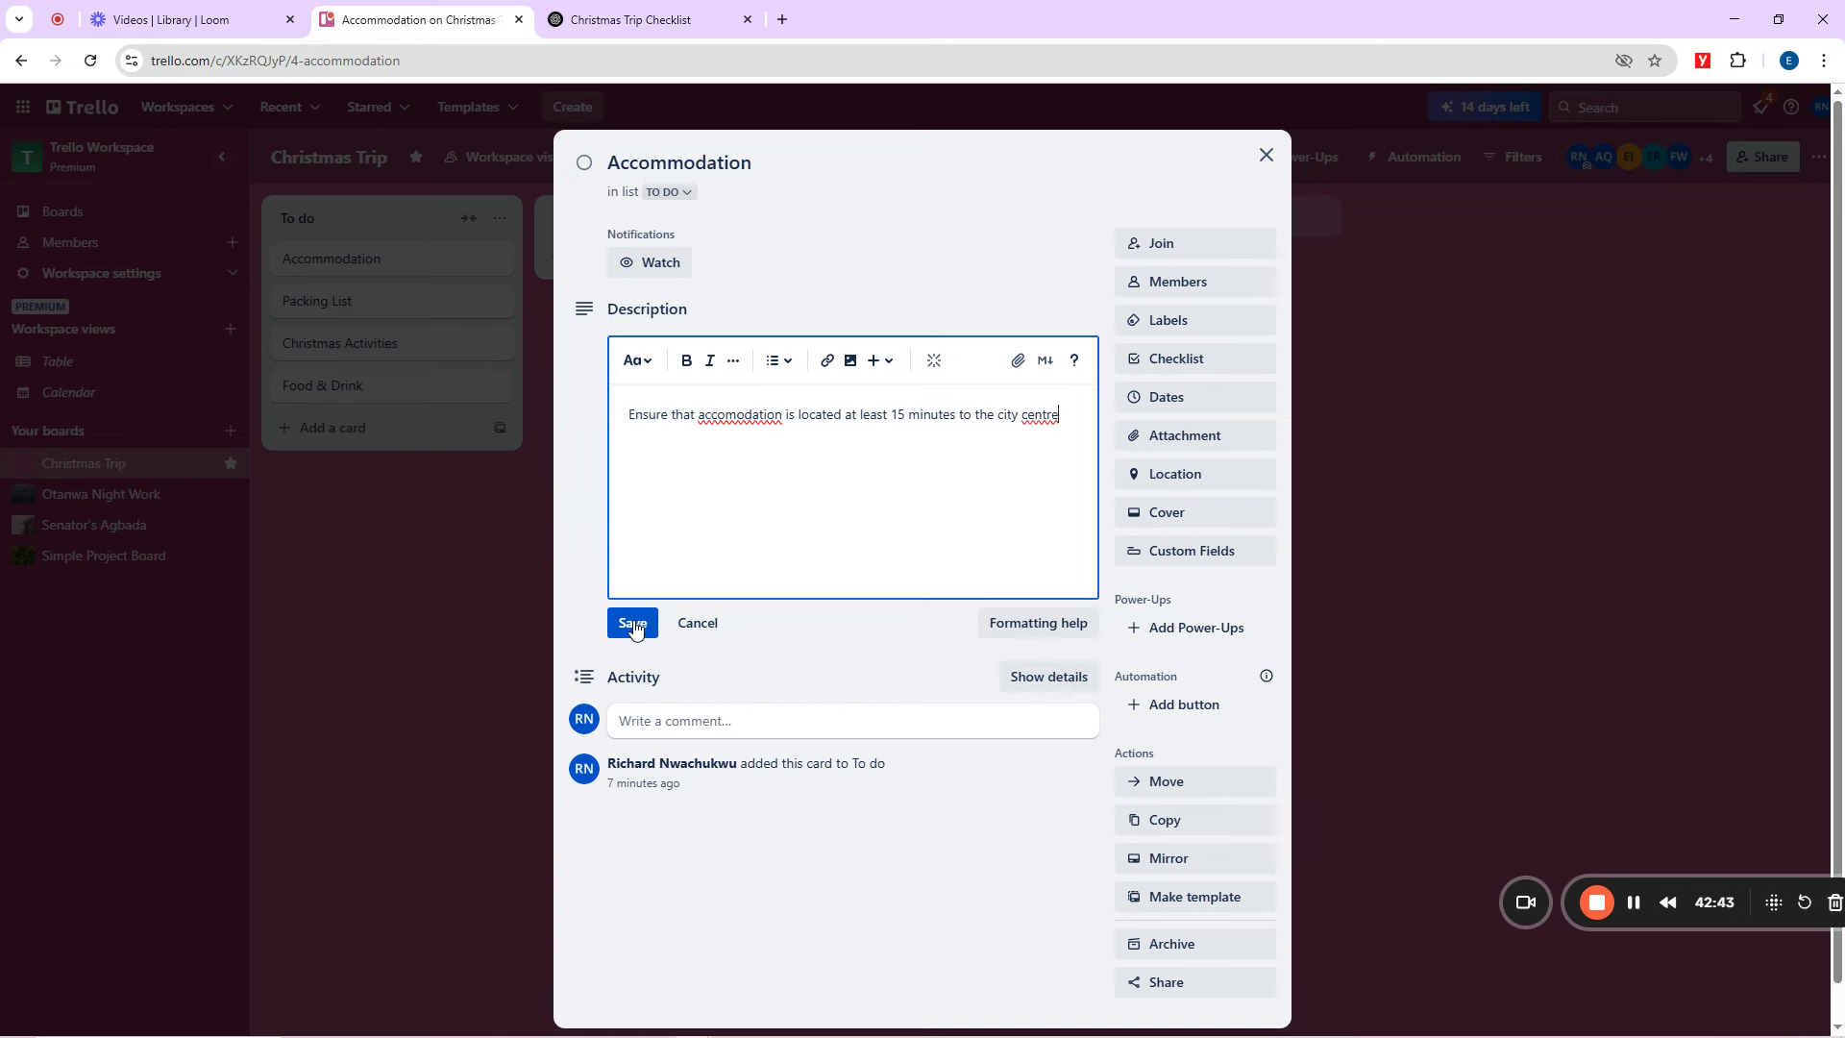
Correct the flagged words in the Accommodation description to "accommodation" and "center" using the spelling suggestions.
right_click(737, 414)
click(812, 436)
right_click(1048, 417)
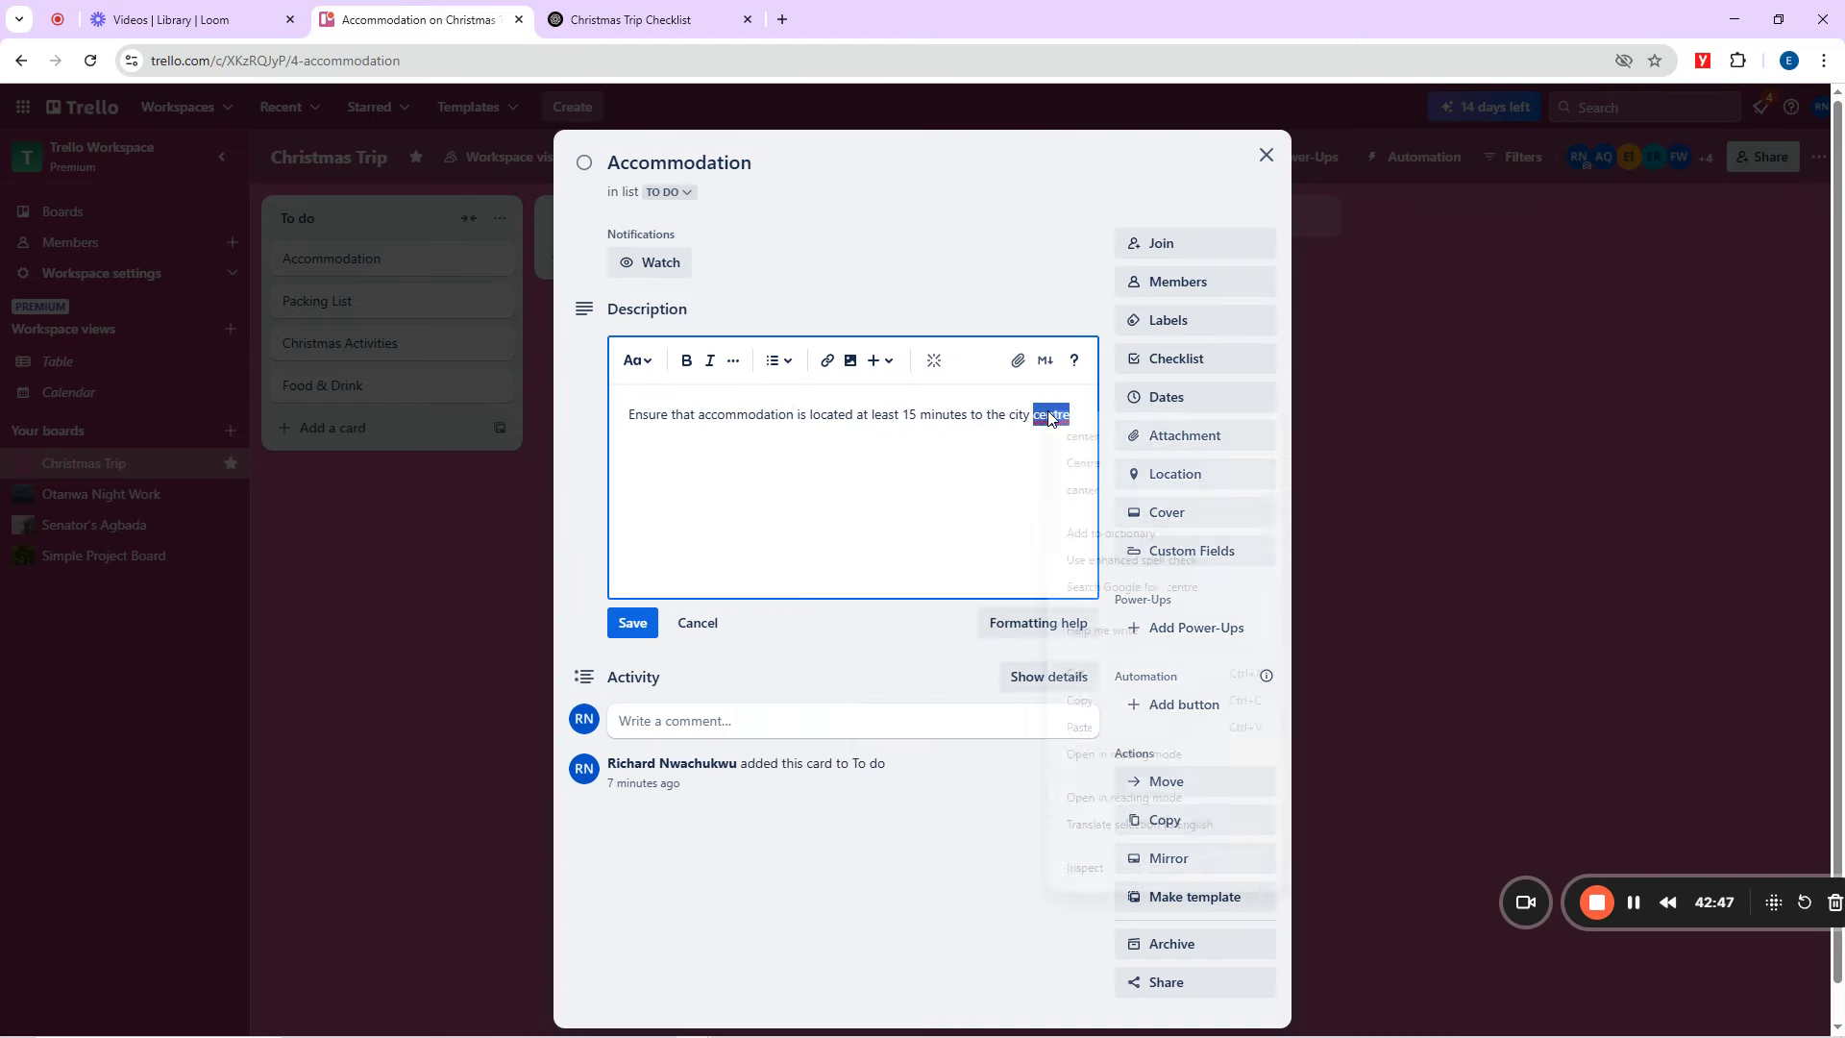
click(1084, 438)
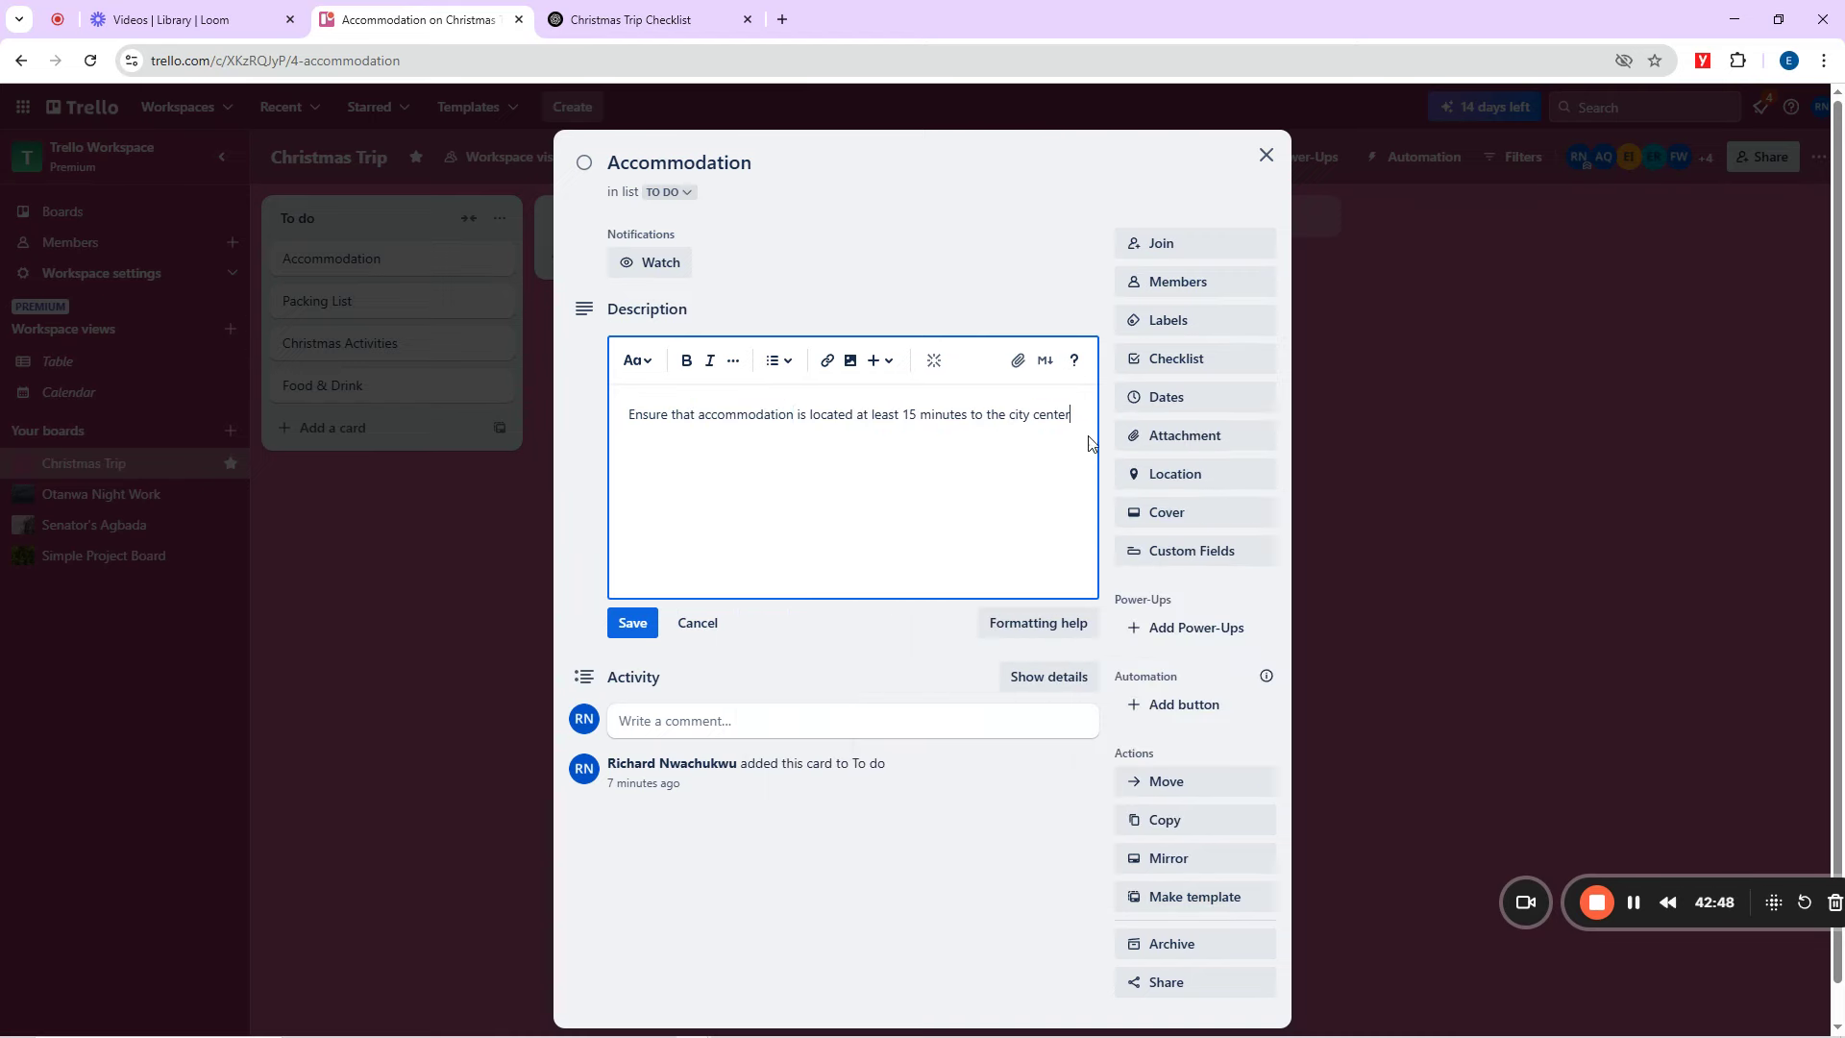
Add a checklist to the Accommodation card and copy "Confirm hotel/Airbnb reservation" from the ChatGPT list as its first item.
click(1181, 369)
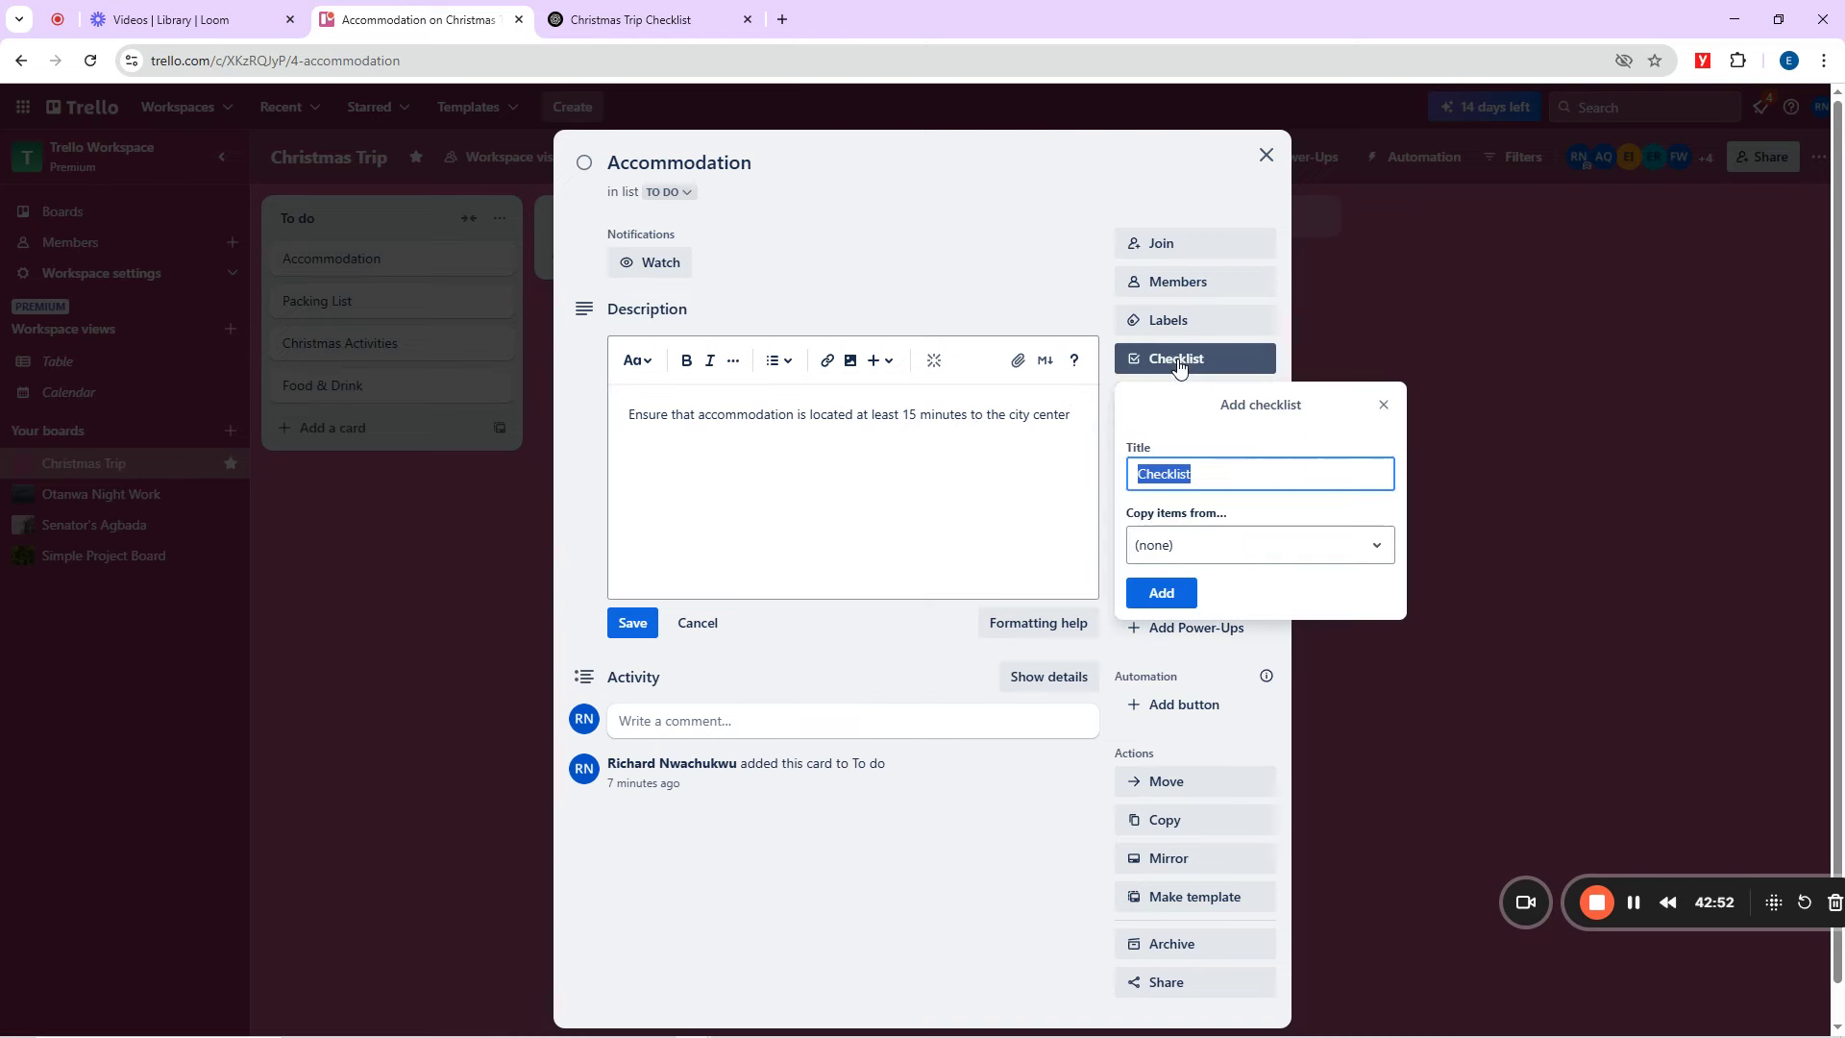
click(1169, 595)
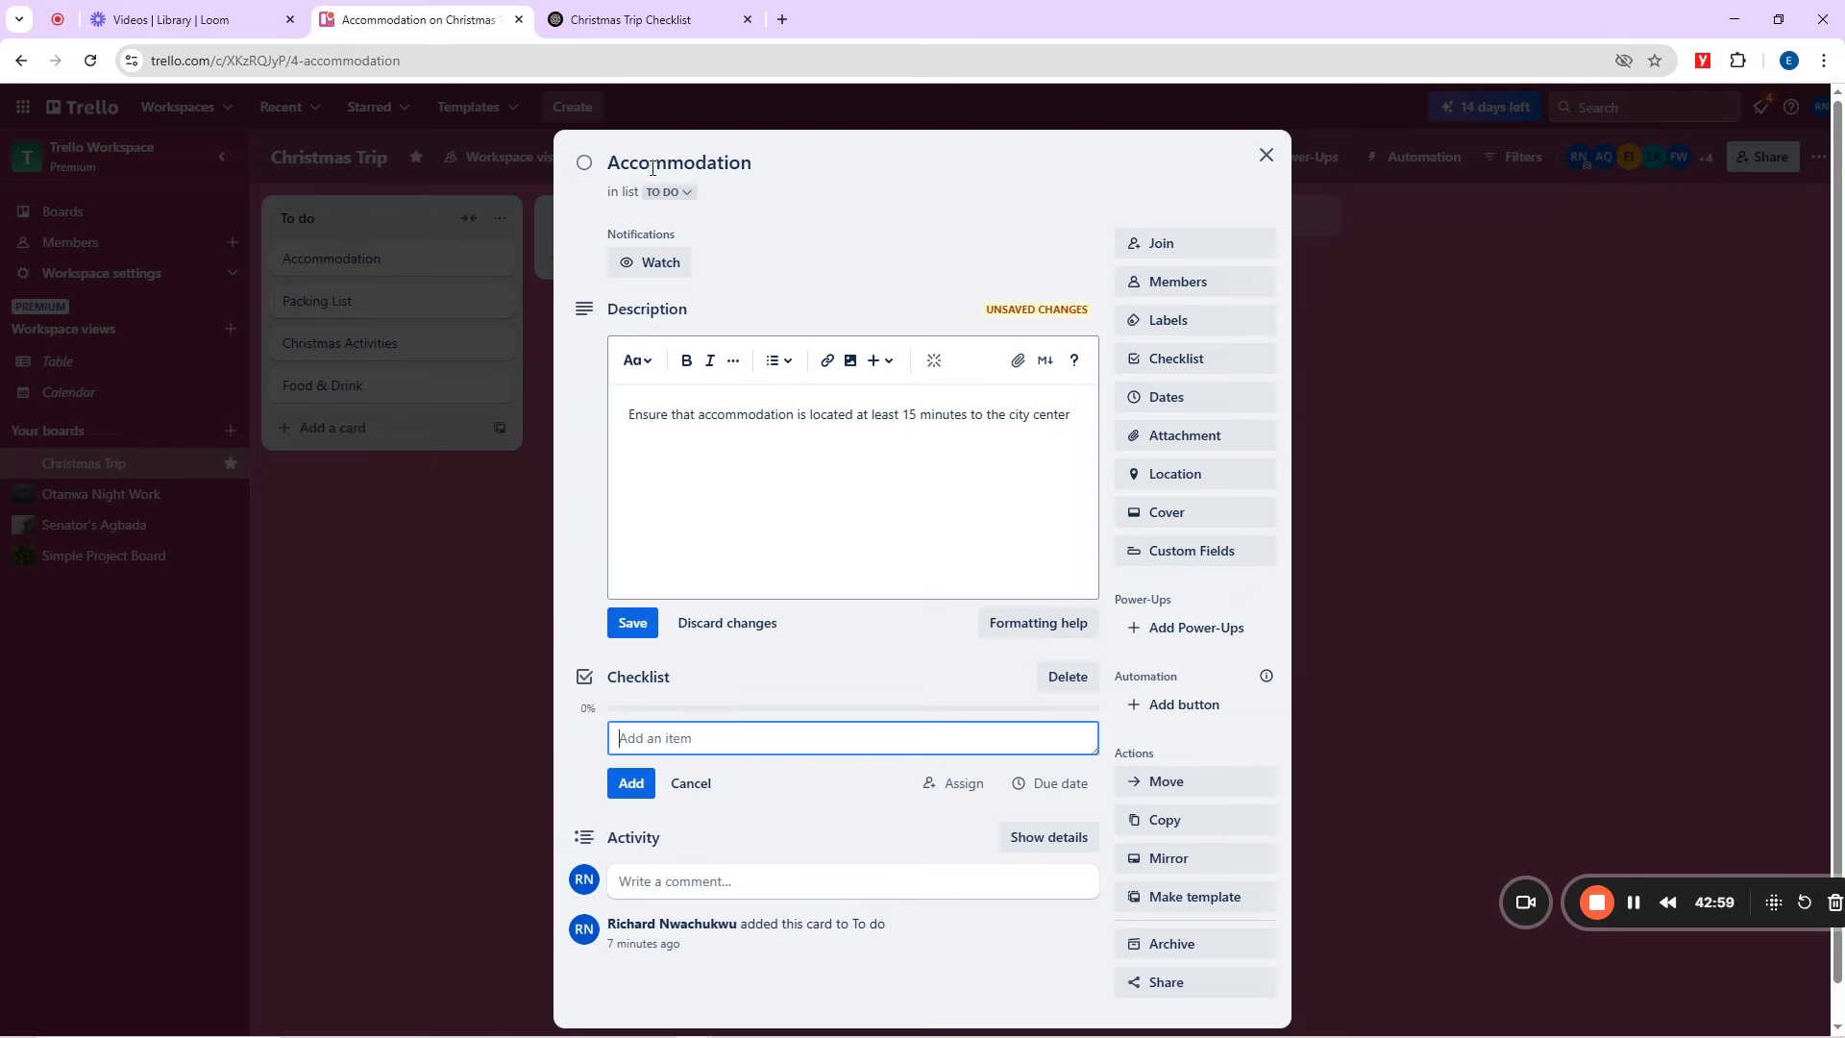
click(642, 9)
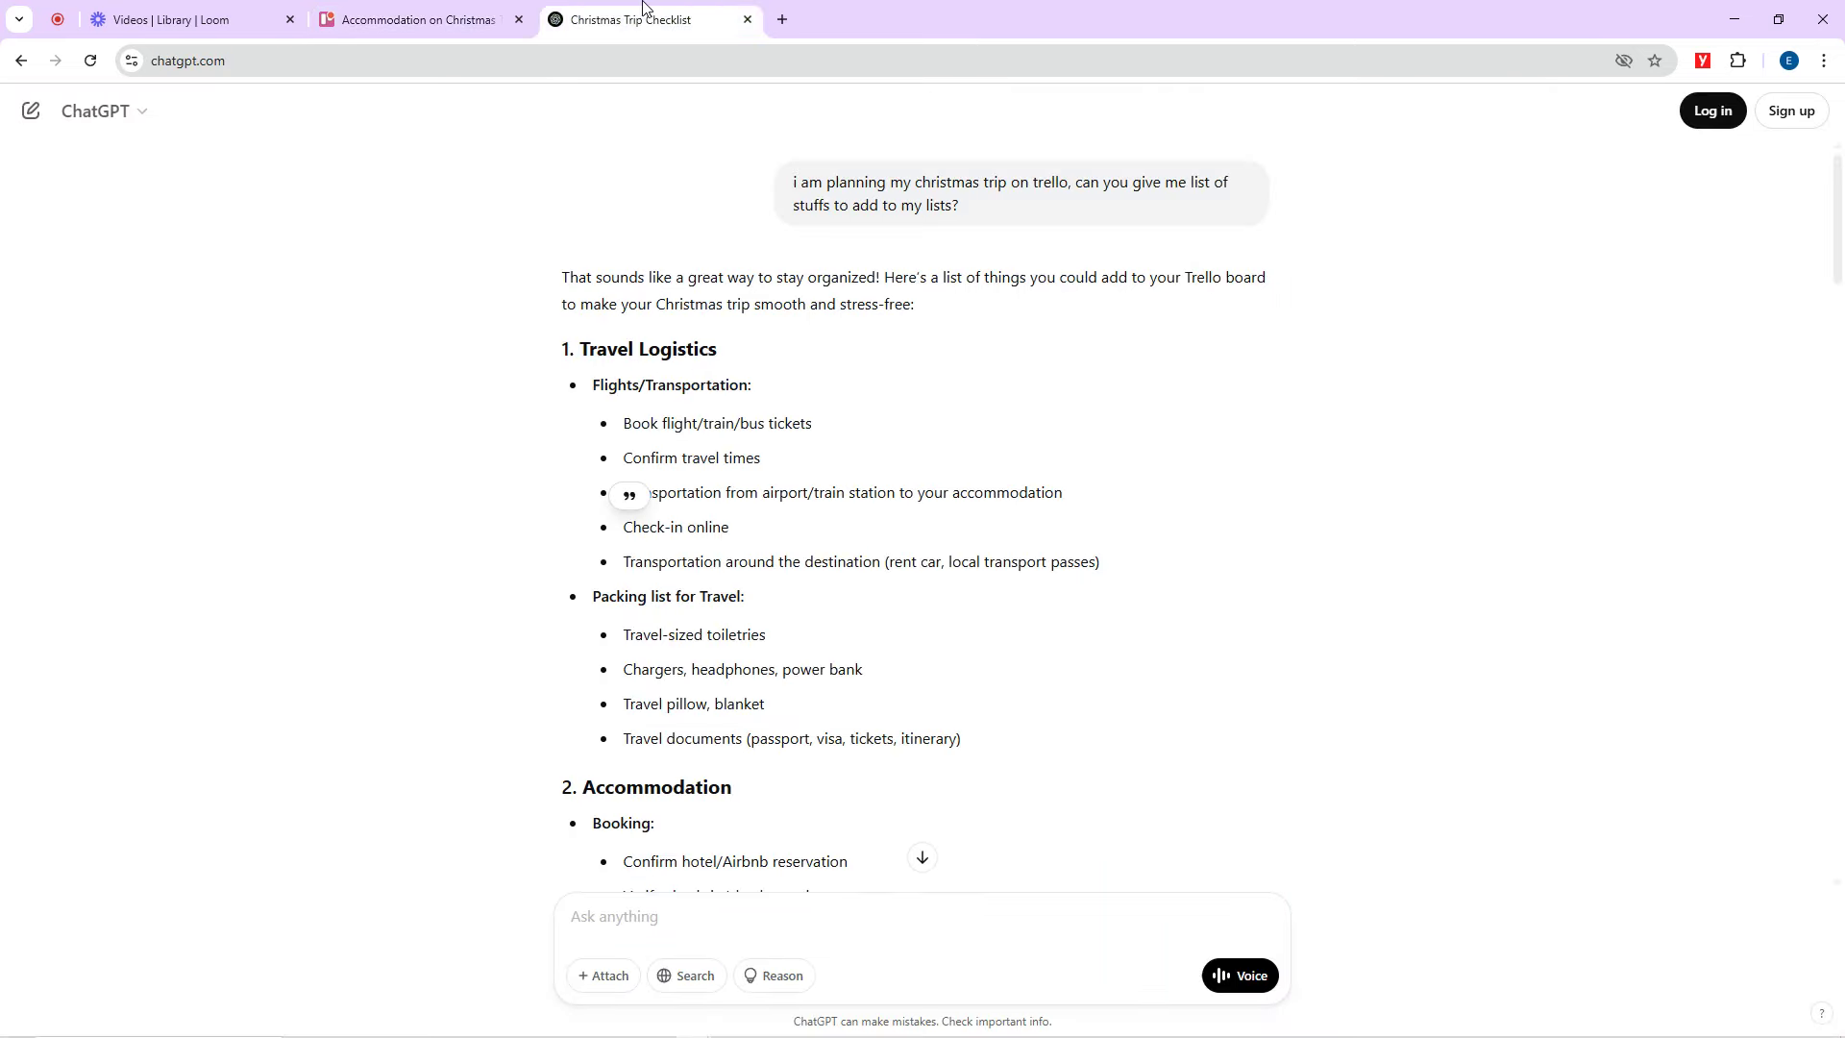
scroll(697, 562, down, 5)
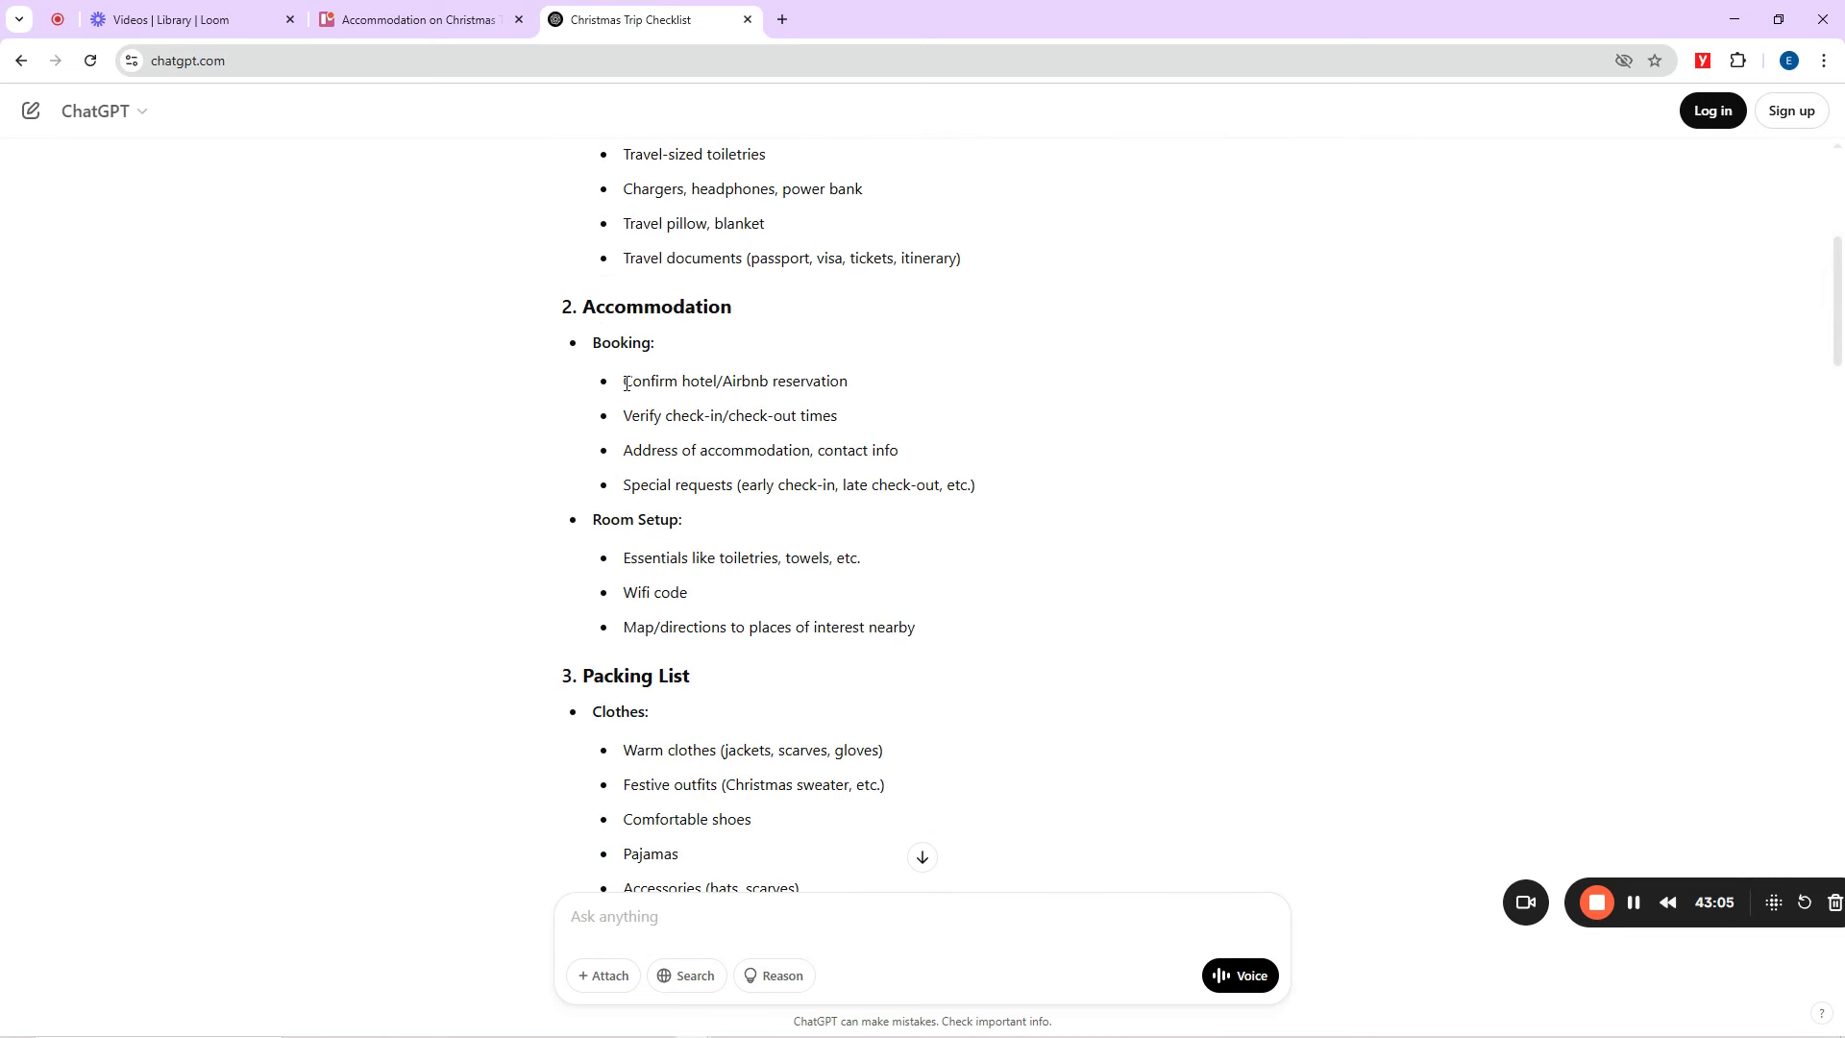
drag(625, 384, 861, 389)
key(ctrl+c)
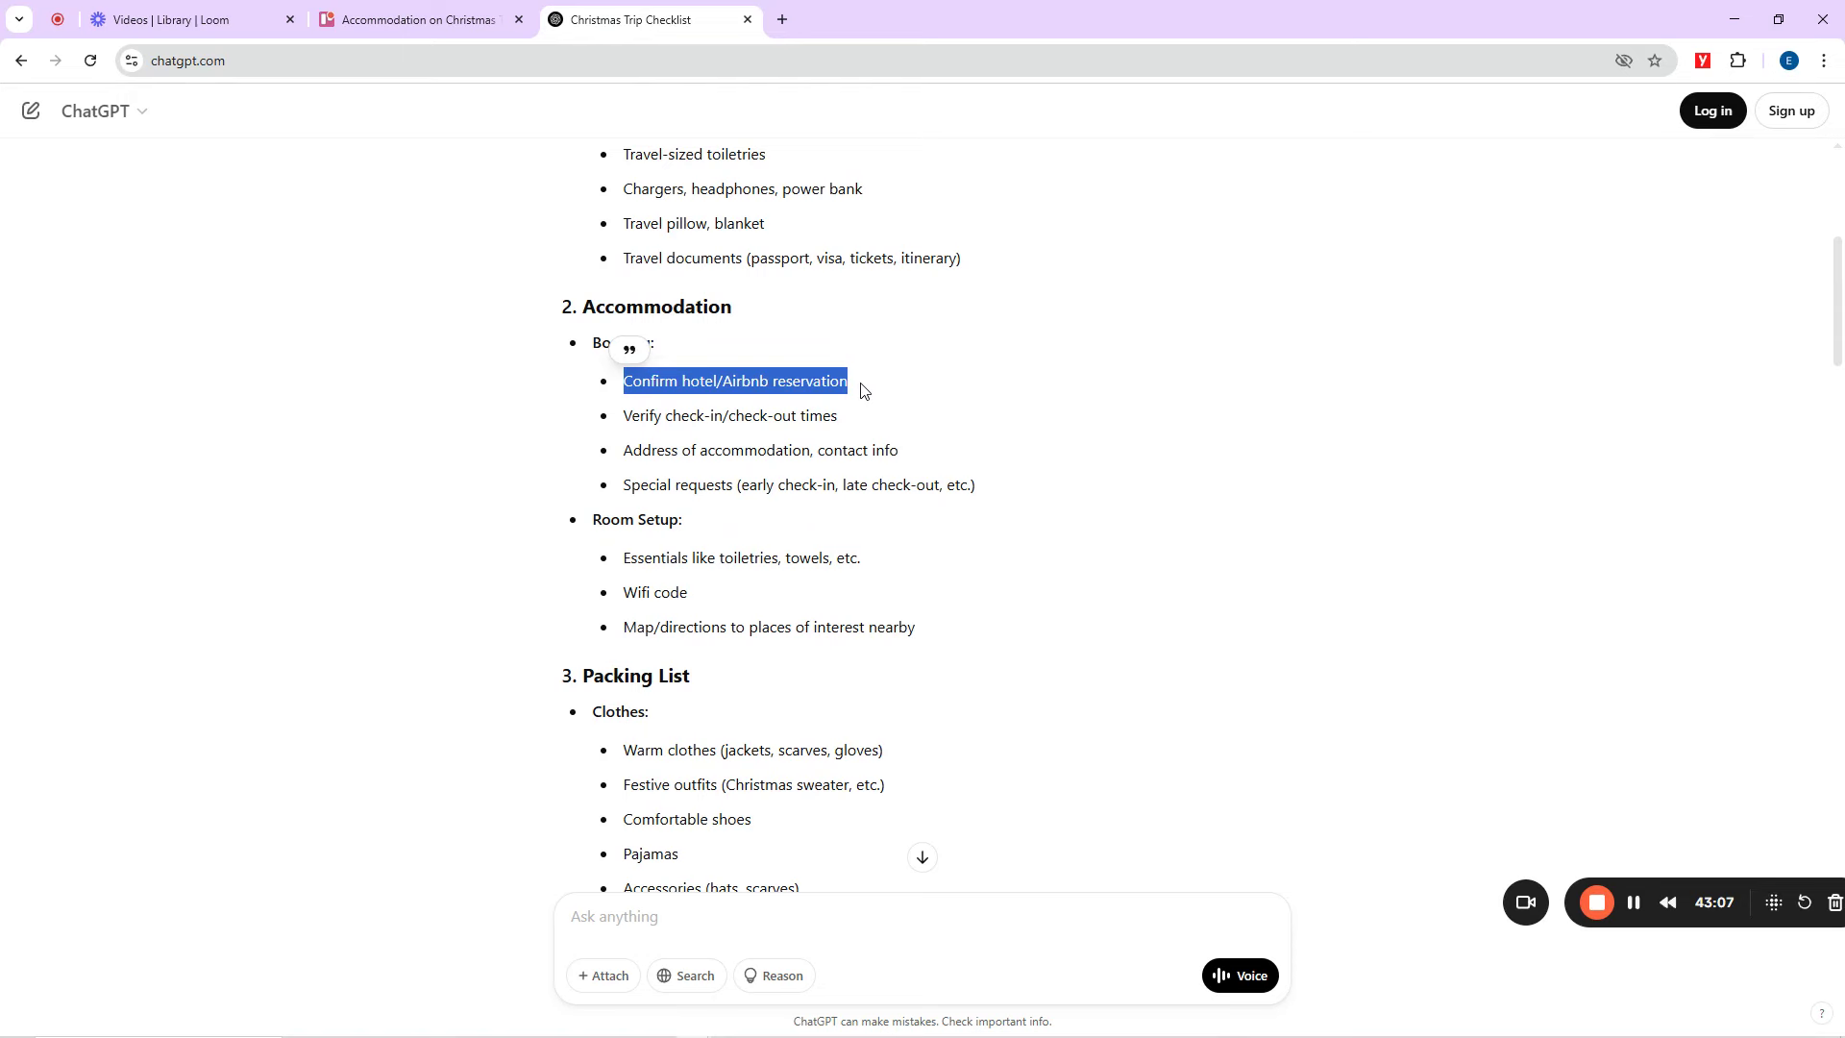
click(413, 19)
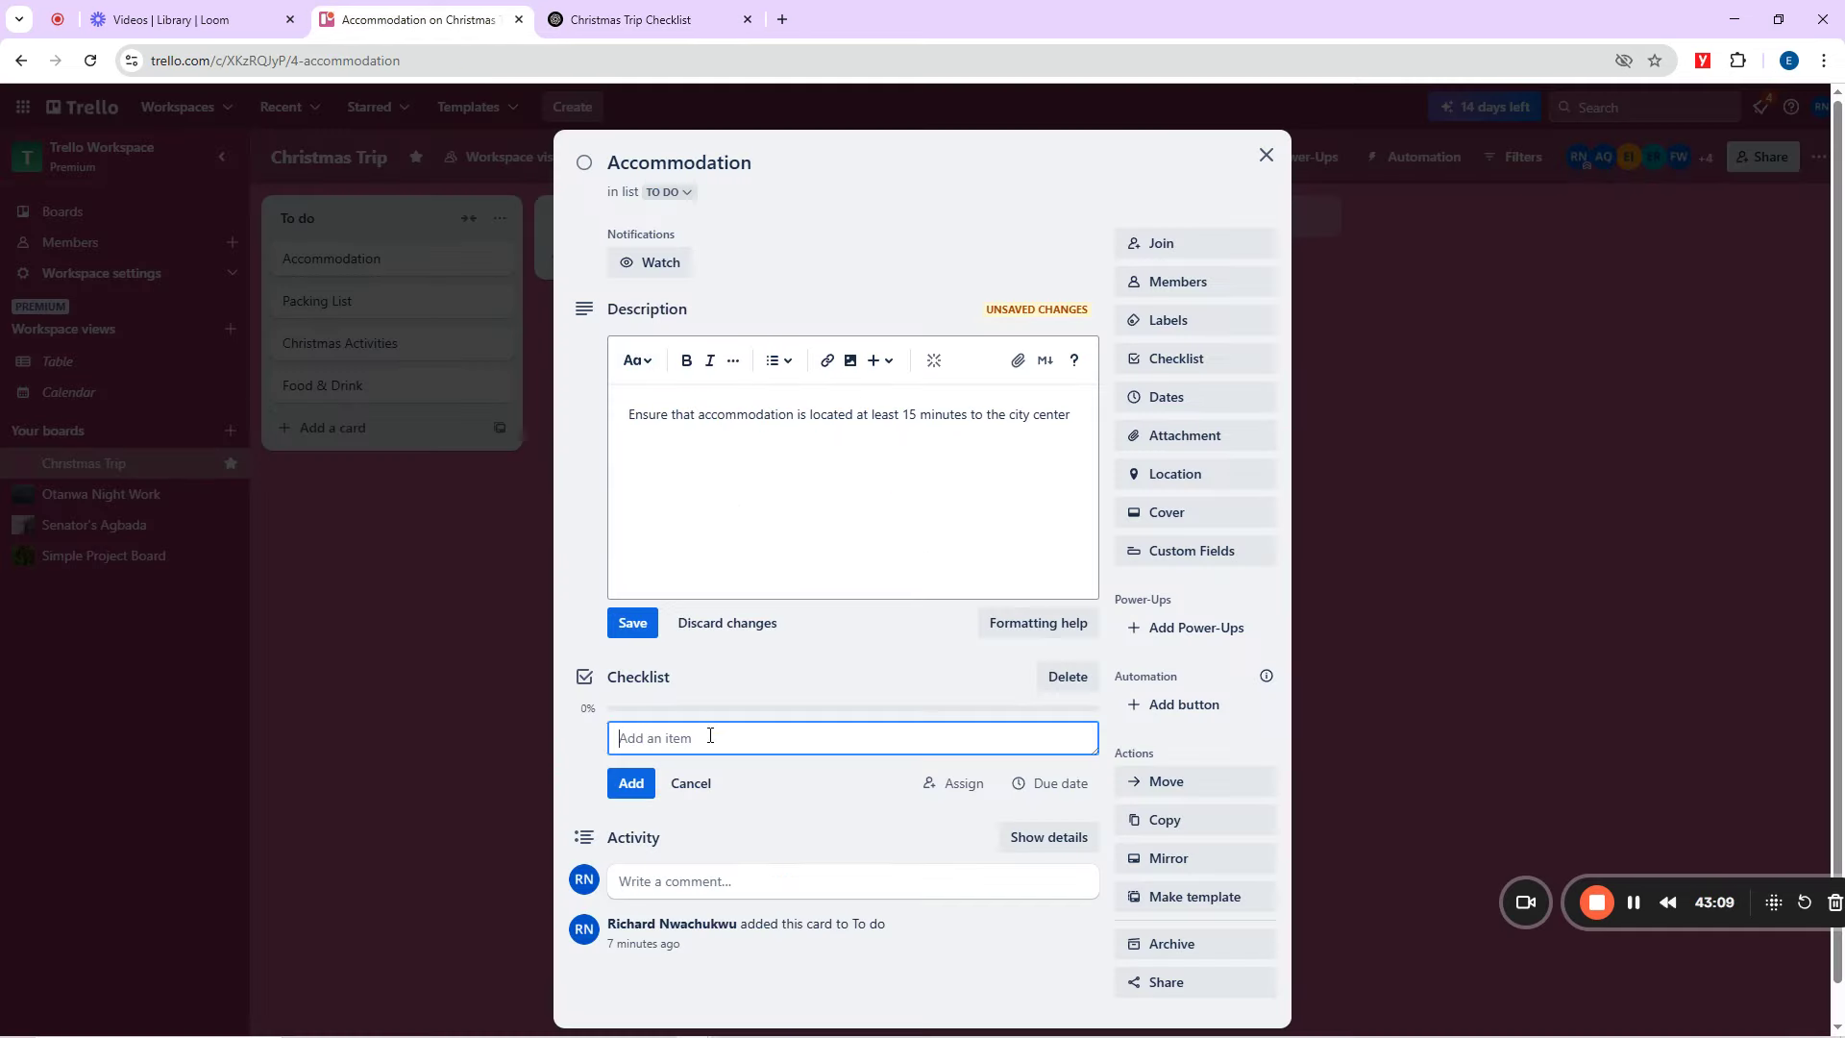
key(ctrl+v)
click(635, 784)
Copy "Verify check-in/check-out times" from the ChatGPT list and add it as the second Accommodation checklist item.
click(612, 10)
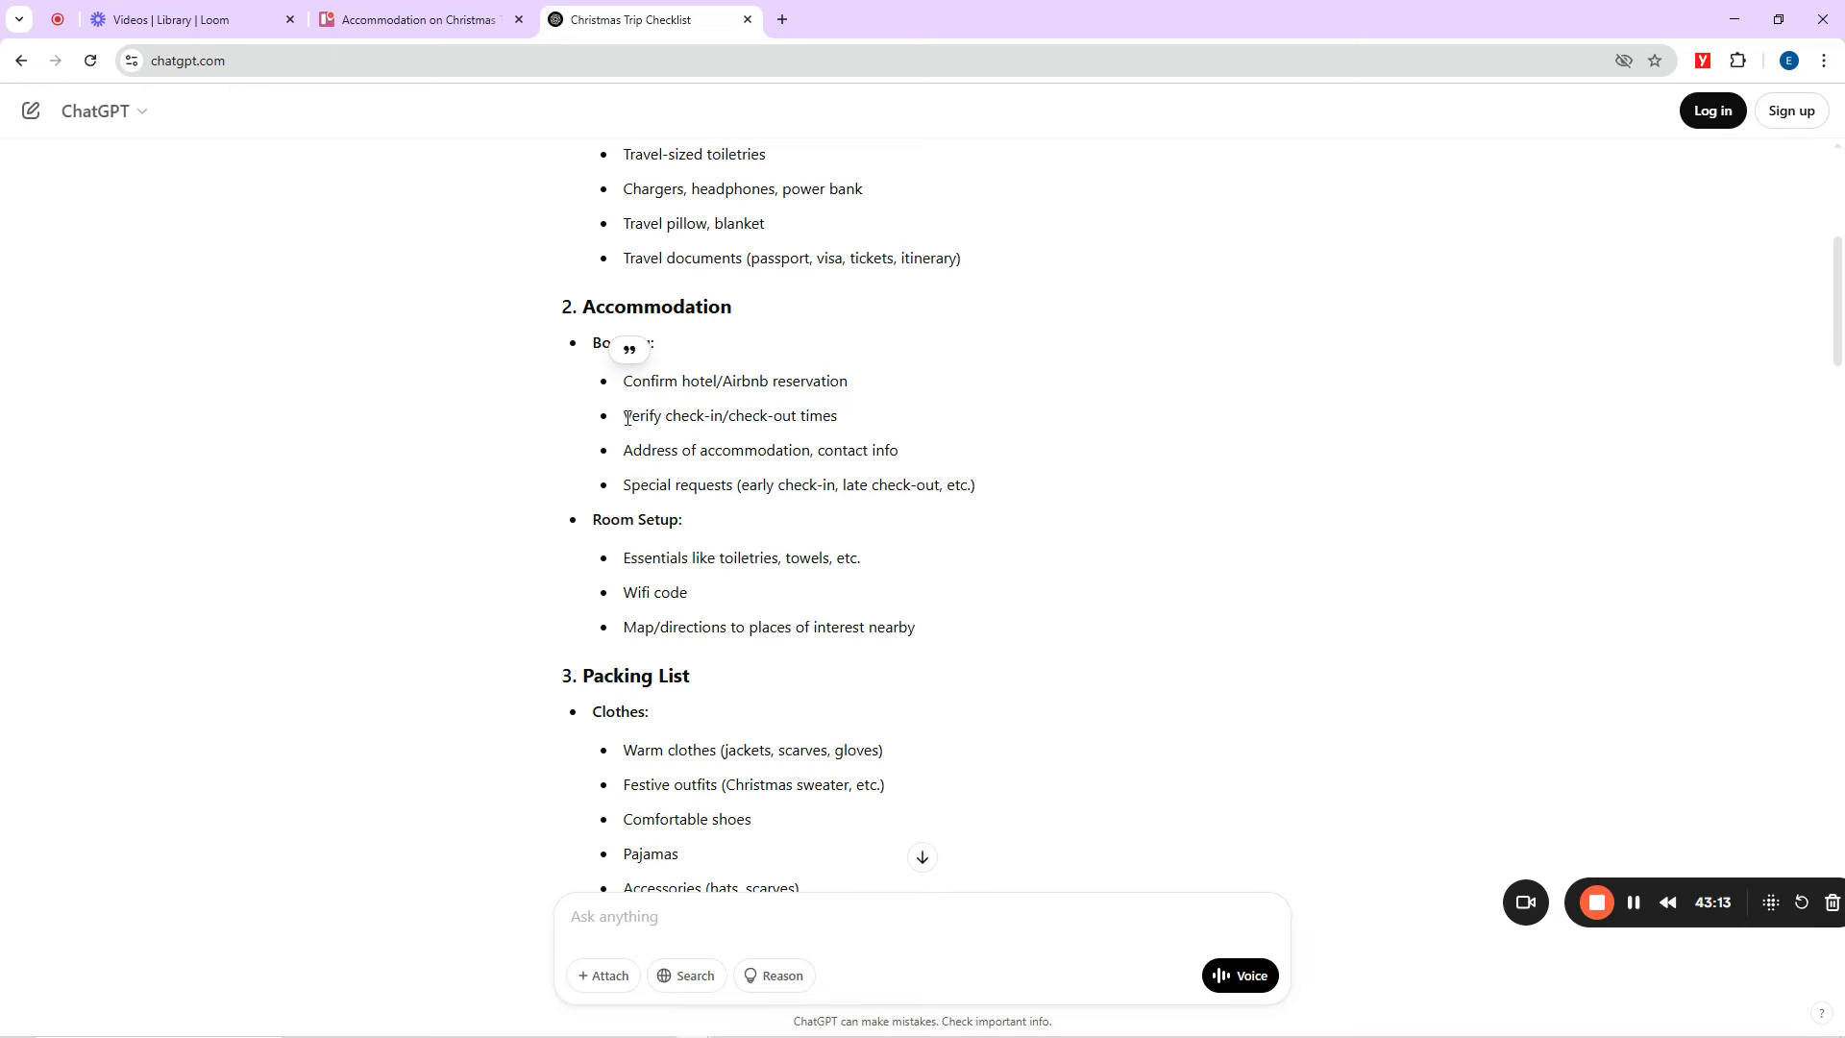
drag(627, 419, 870, 420)
key(ctrl+c)
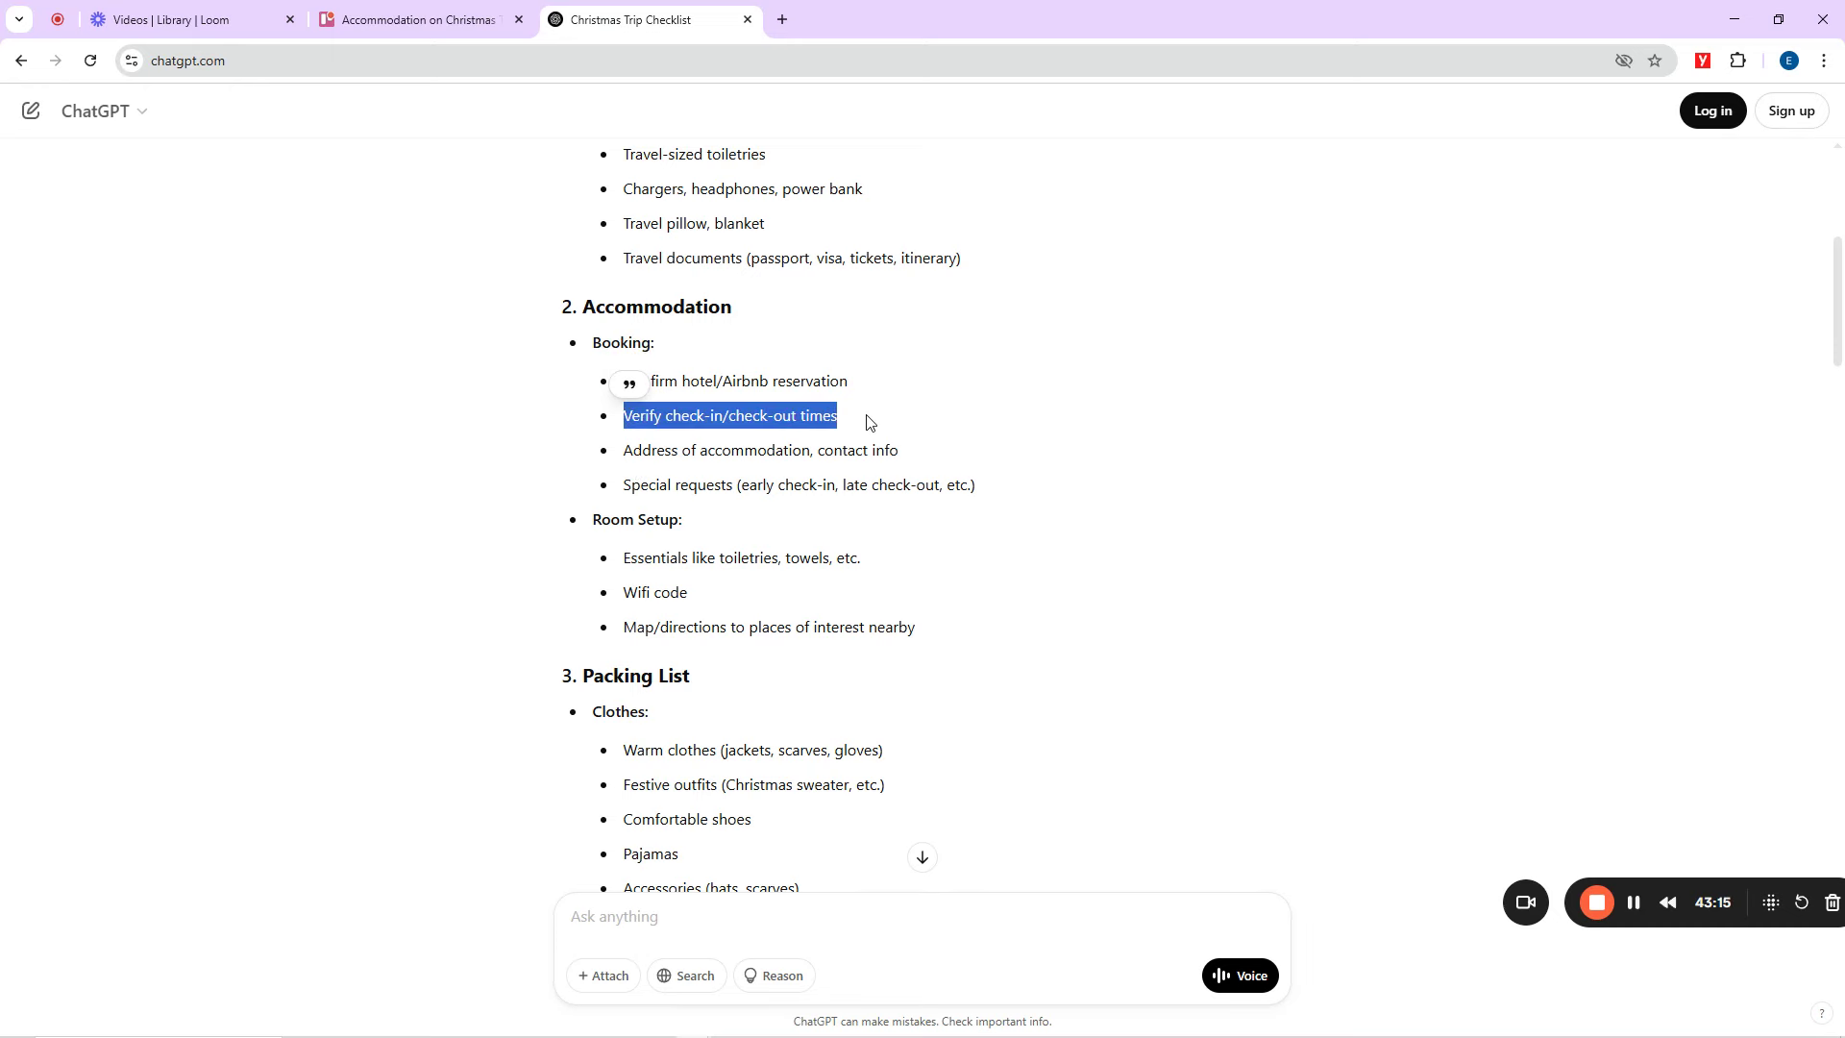
click(433, 13)
key(ctrl+v)
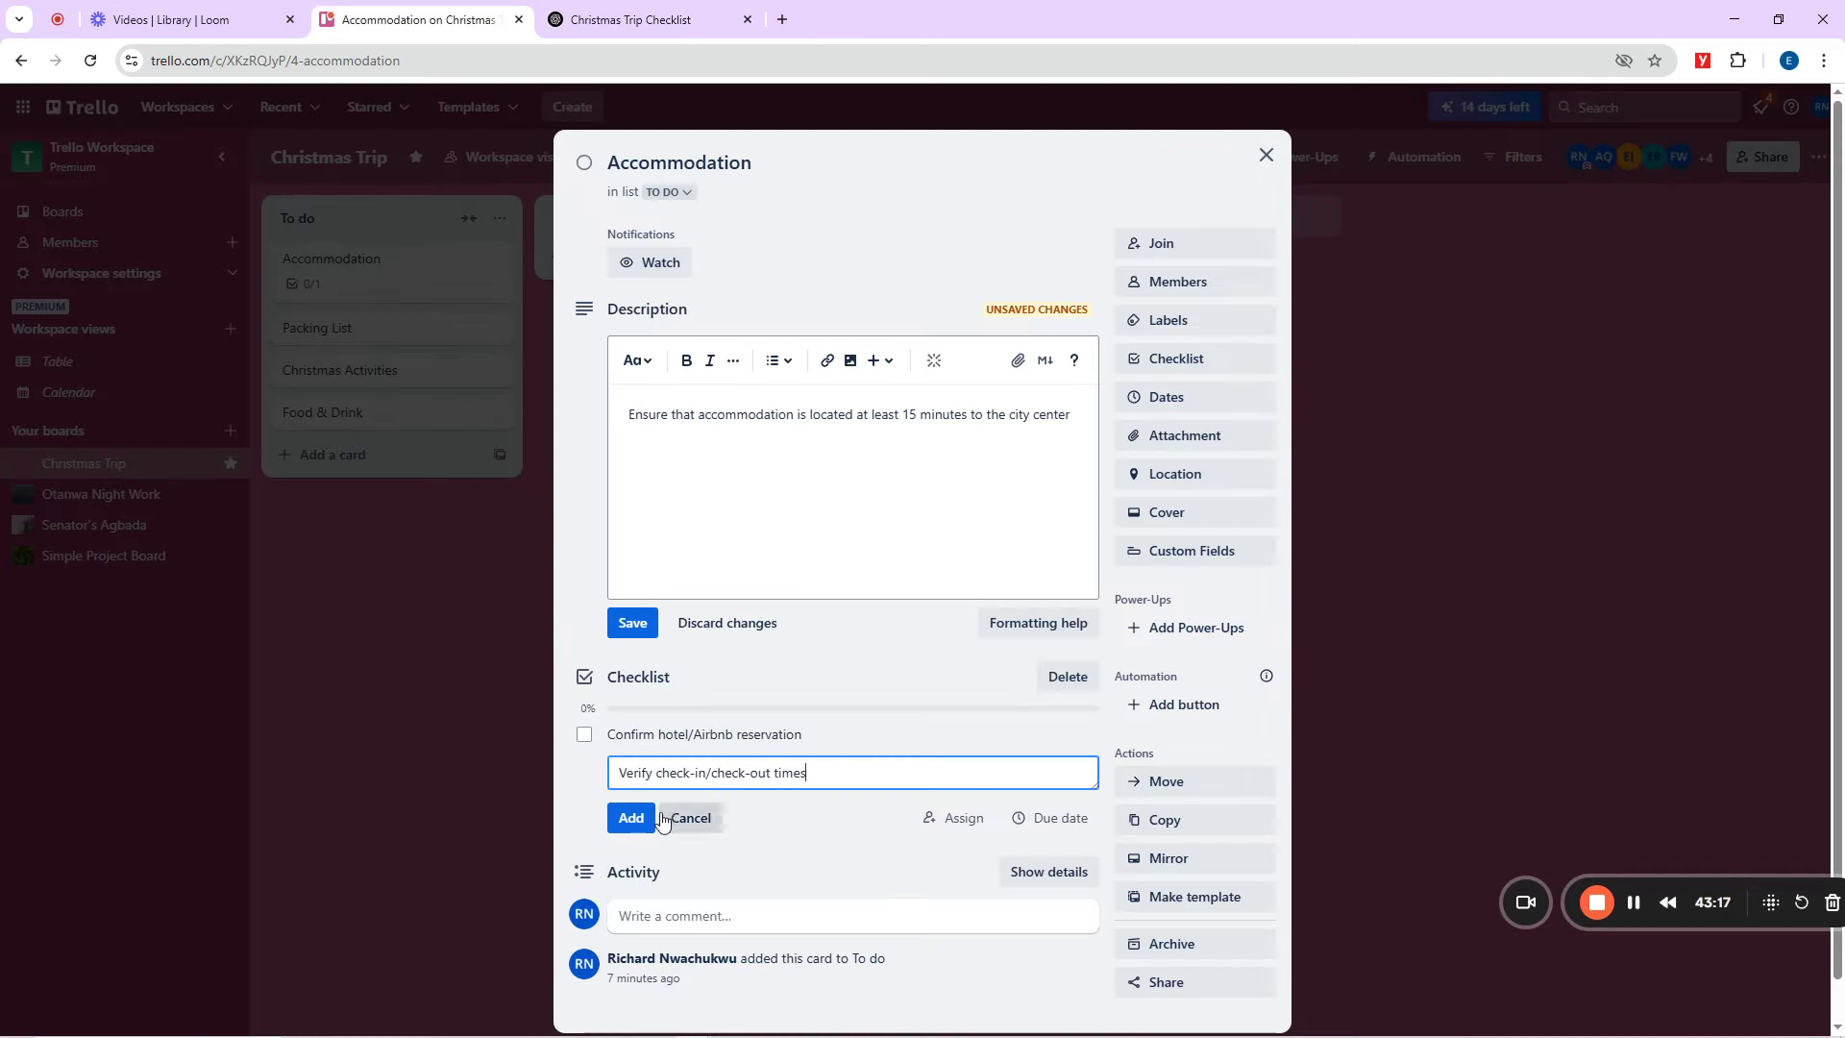
click(631, 817)
Copy "Address of accommodation" from the ChatGPT list into a new item entry of the Accommodation checklist in Trello.
click(644, 15)
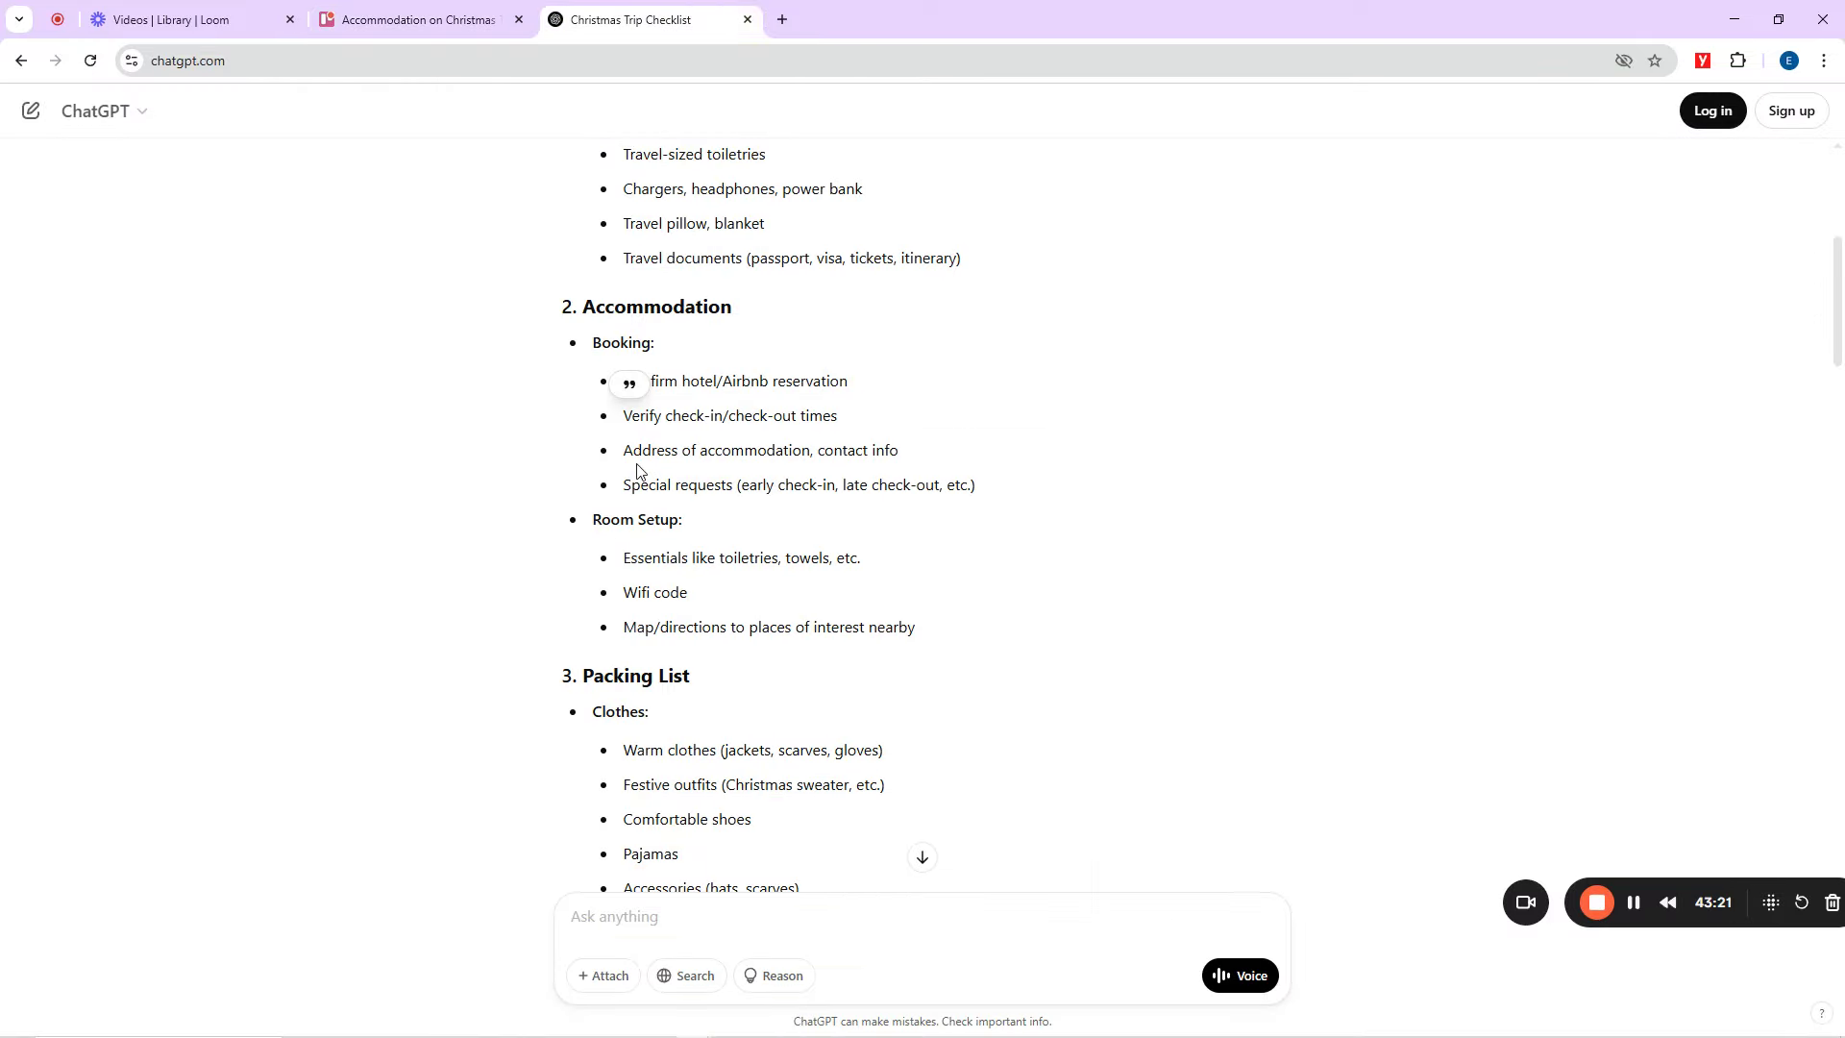
drag(625, 450, 807, 466)
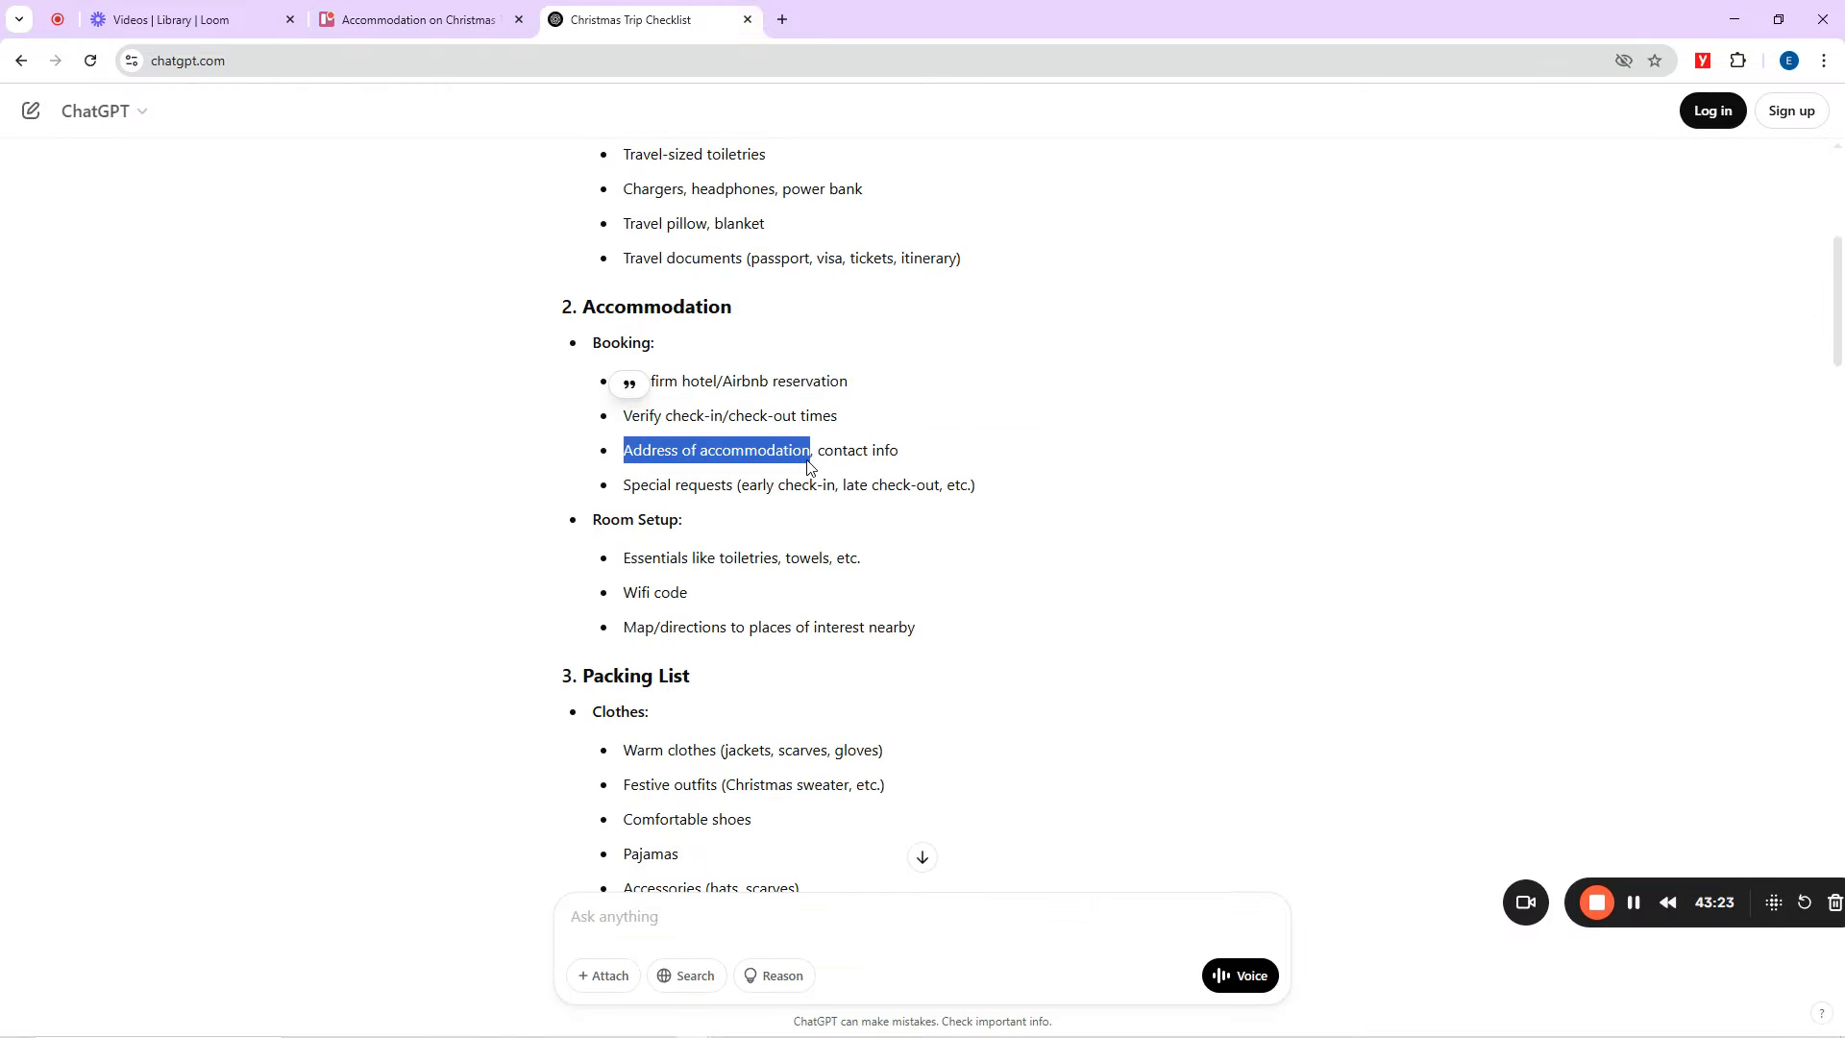
click(424, 8)
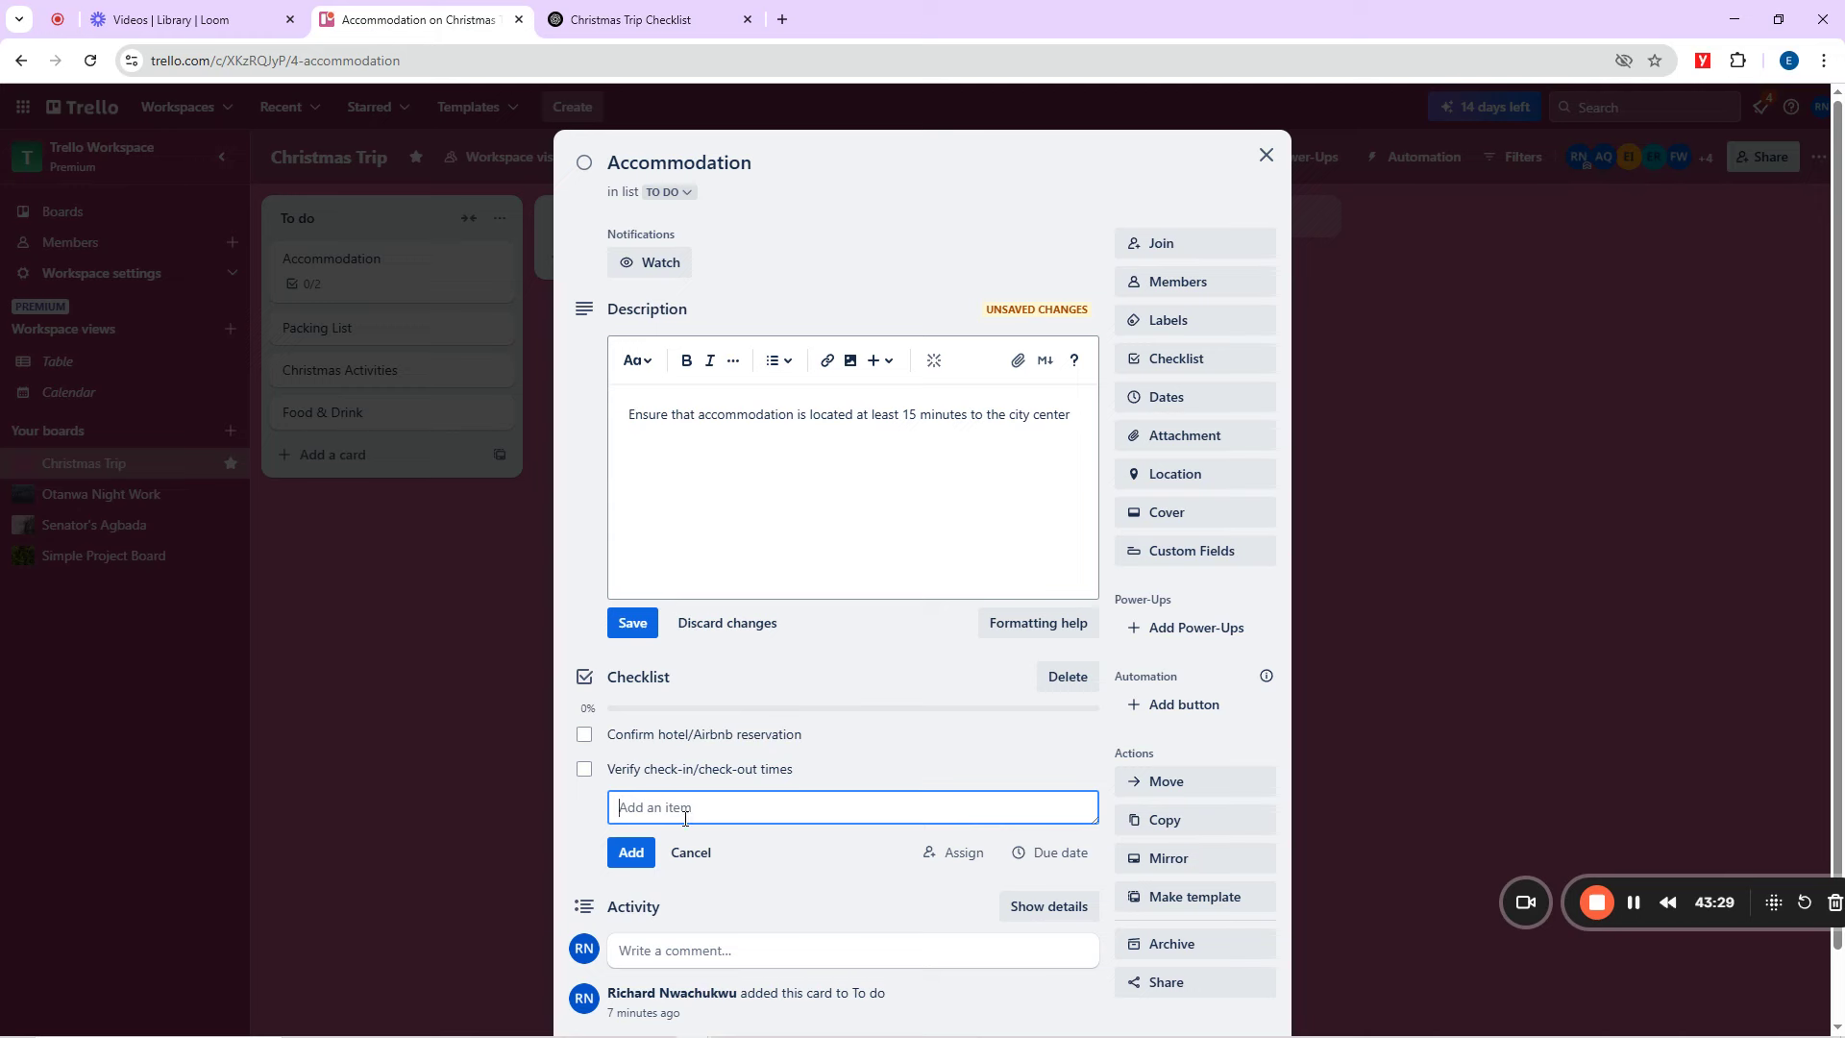
Add the pending "Address of accommodation" checklist item, and copy "Wifi code" from the ChatGPT list as the fourth item.
click(636, 15)
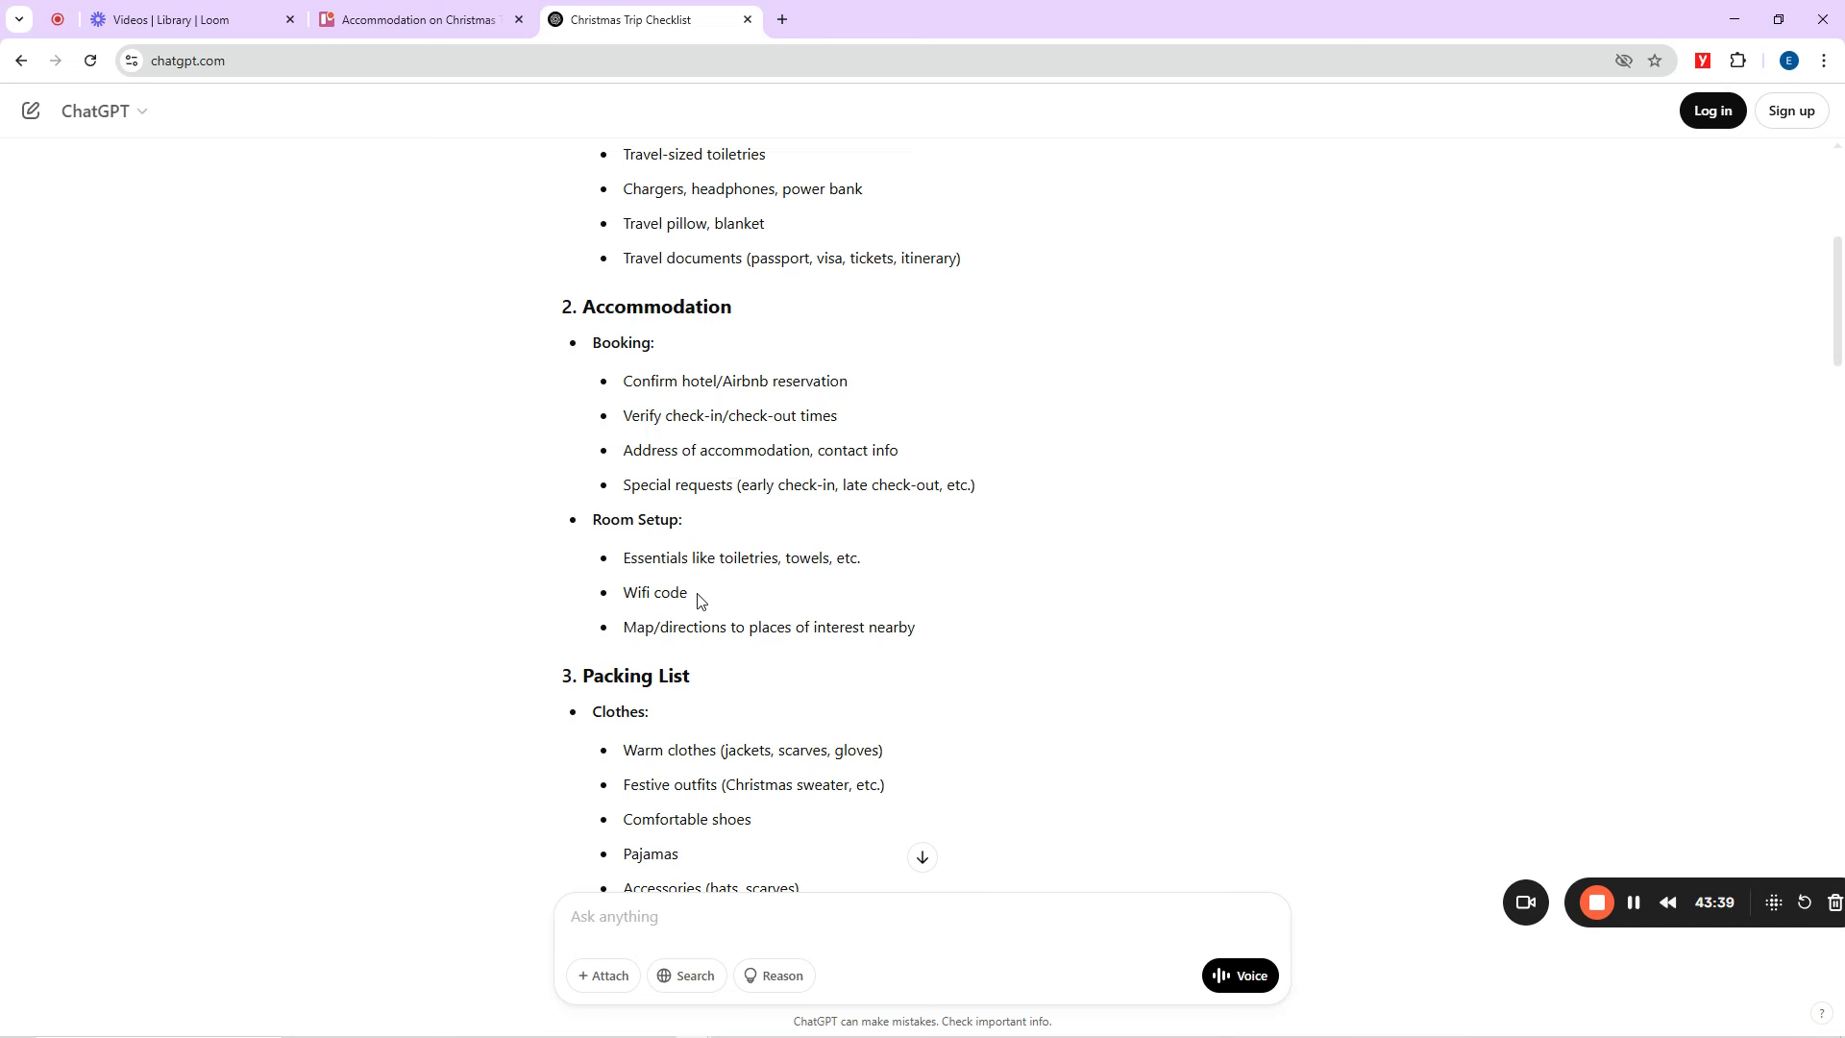
drag(690, 597, 606, 592)
key(ctrl+c)
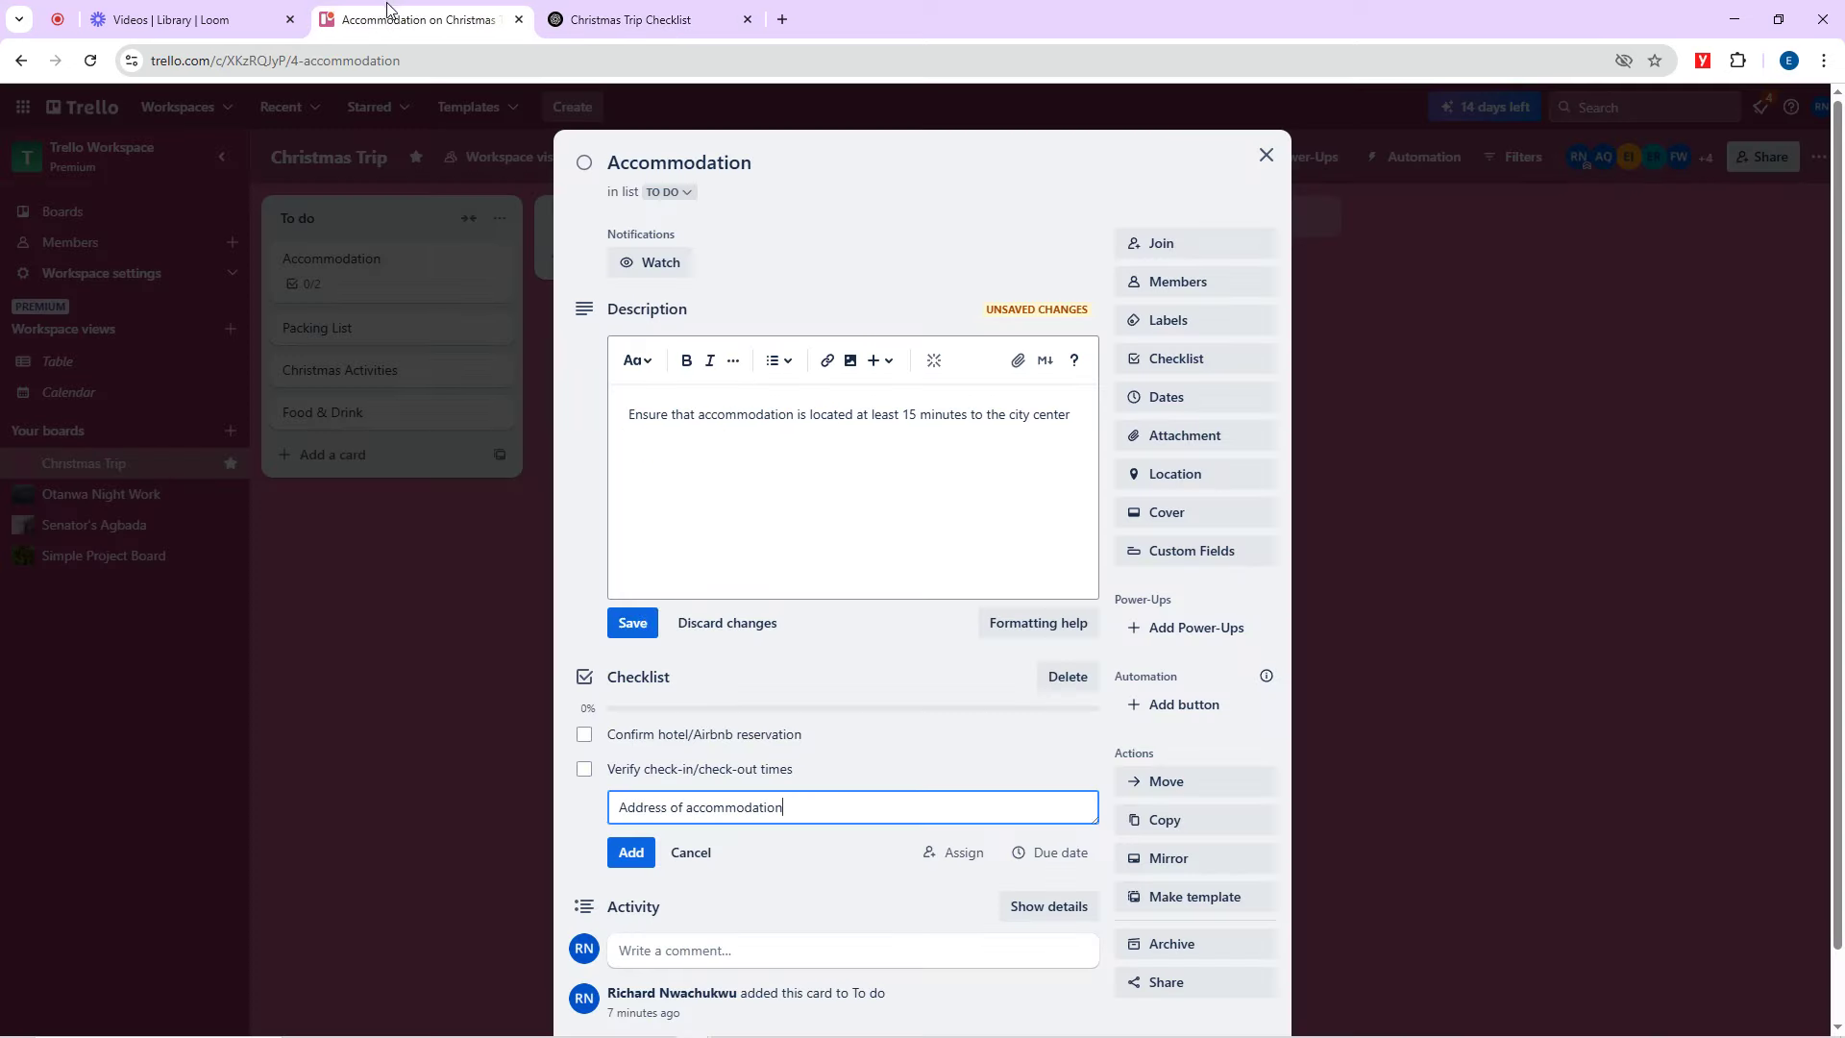
click(414, 19)
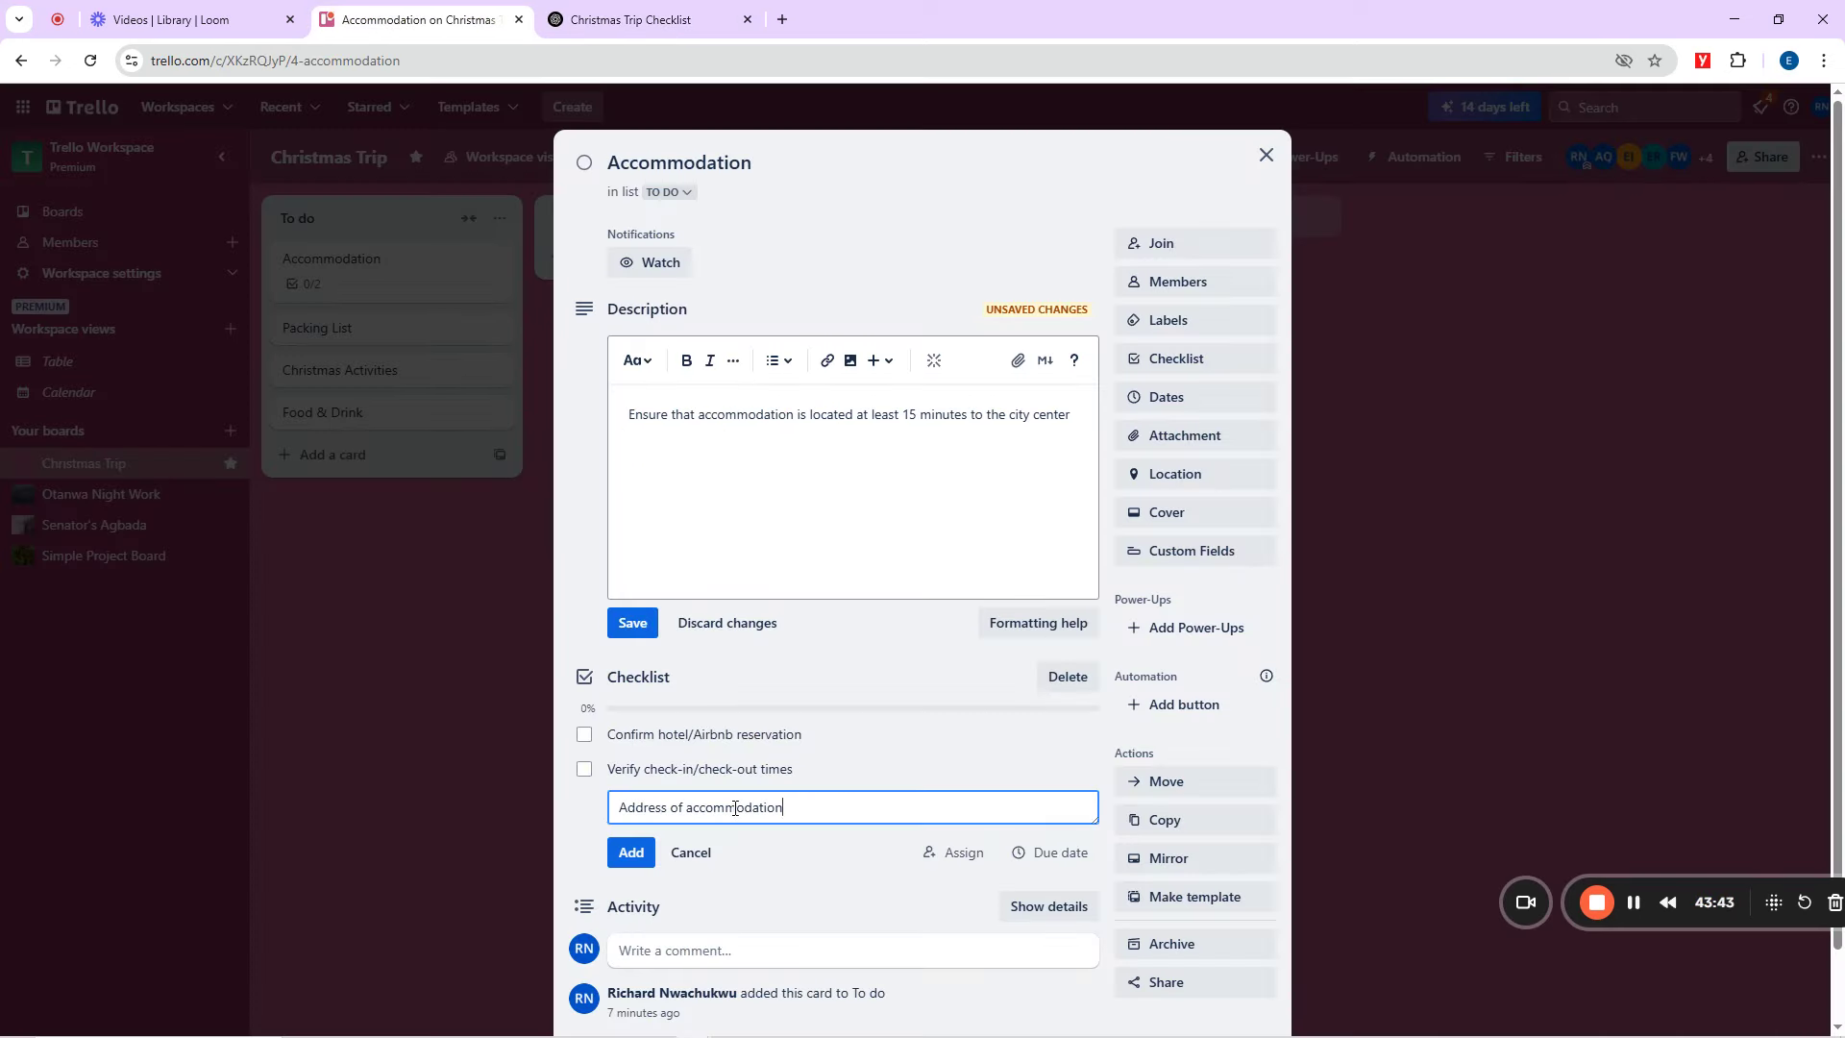
click(646, 850)
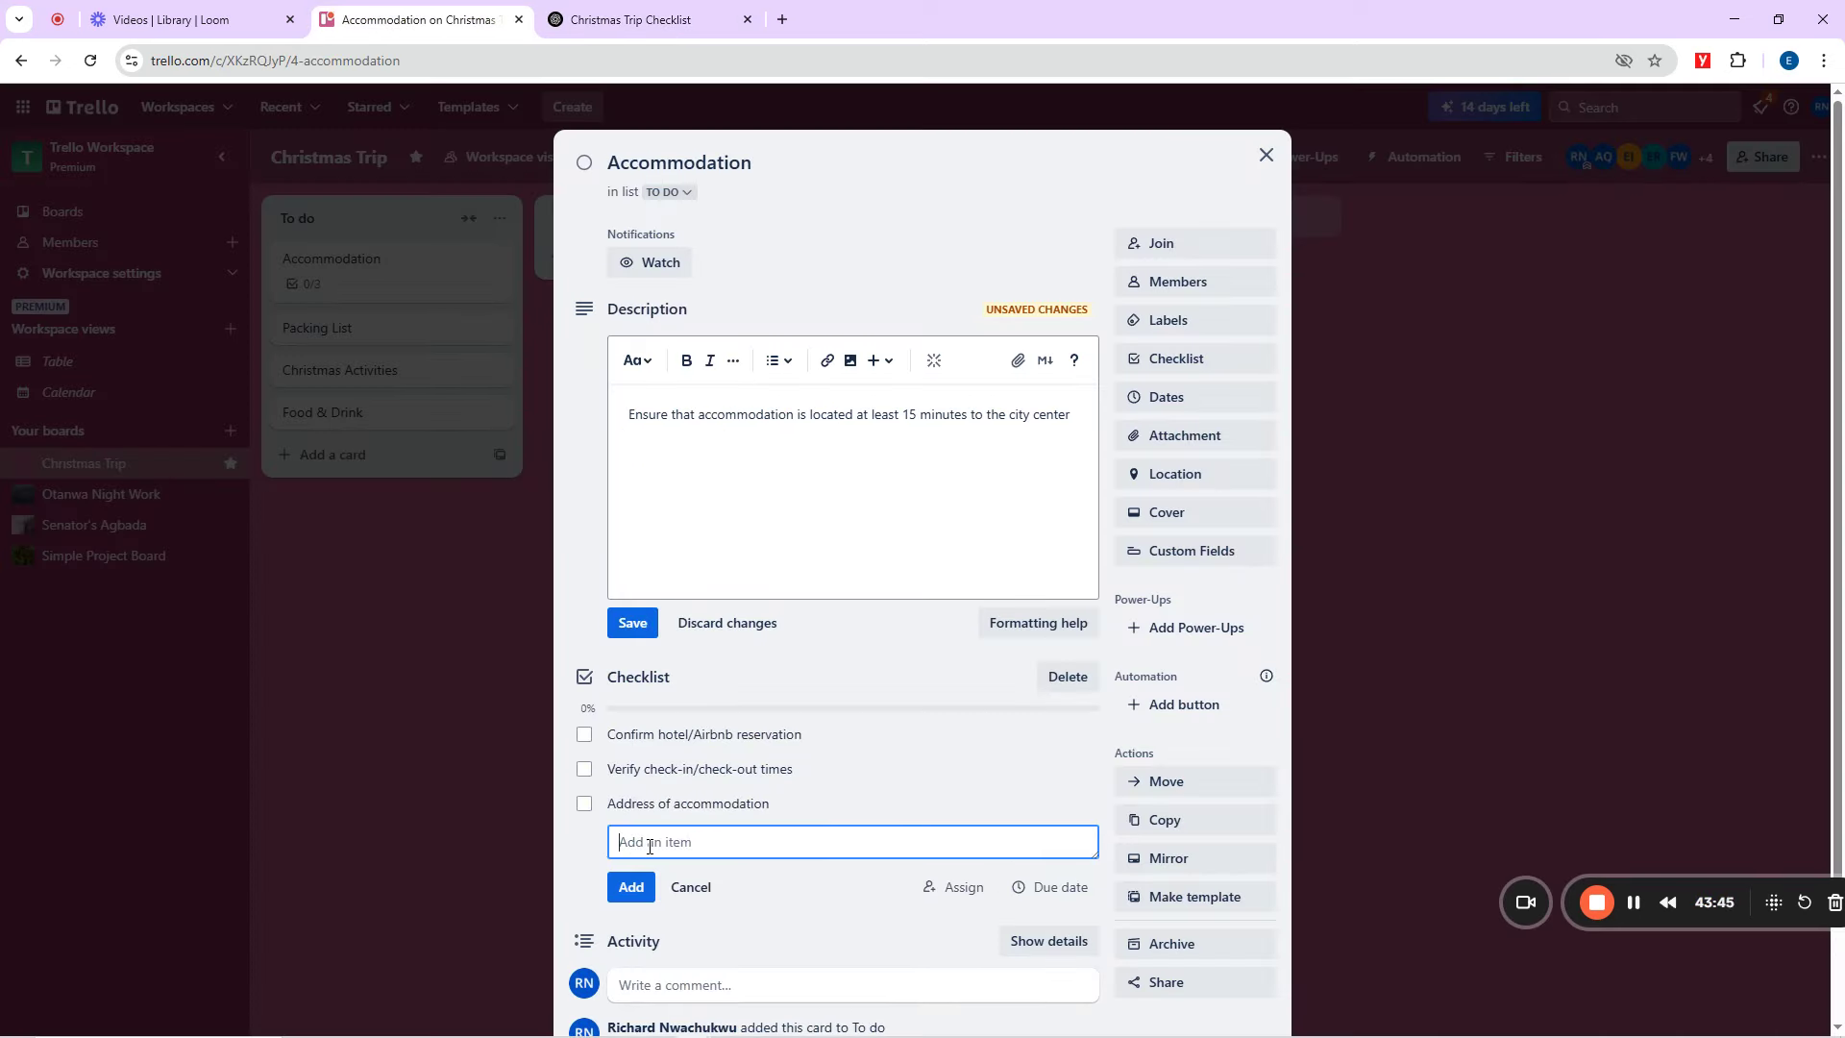
key(ctrl+v)
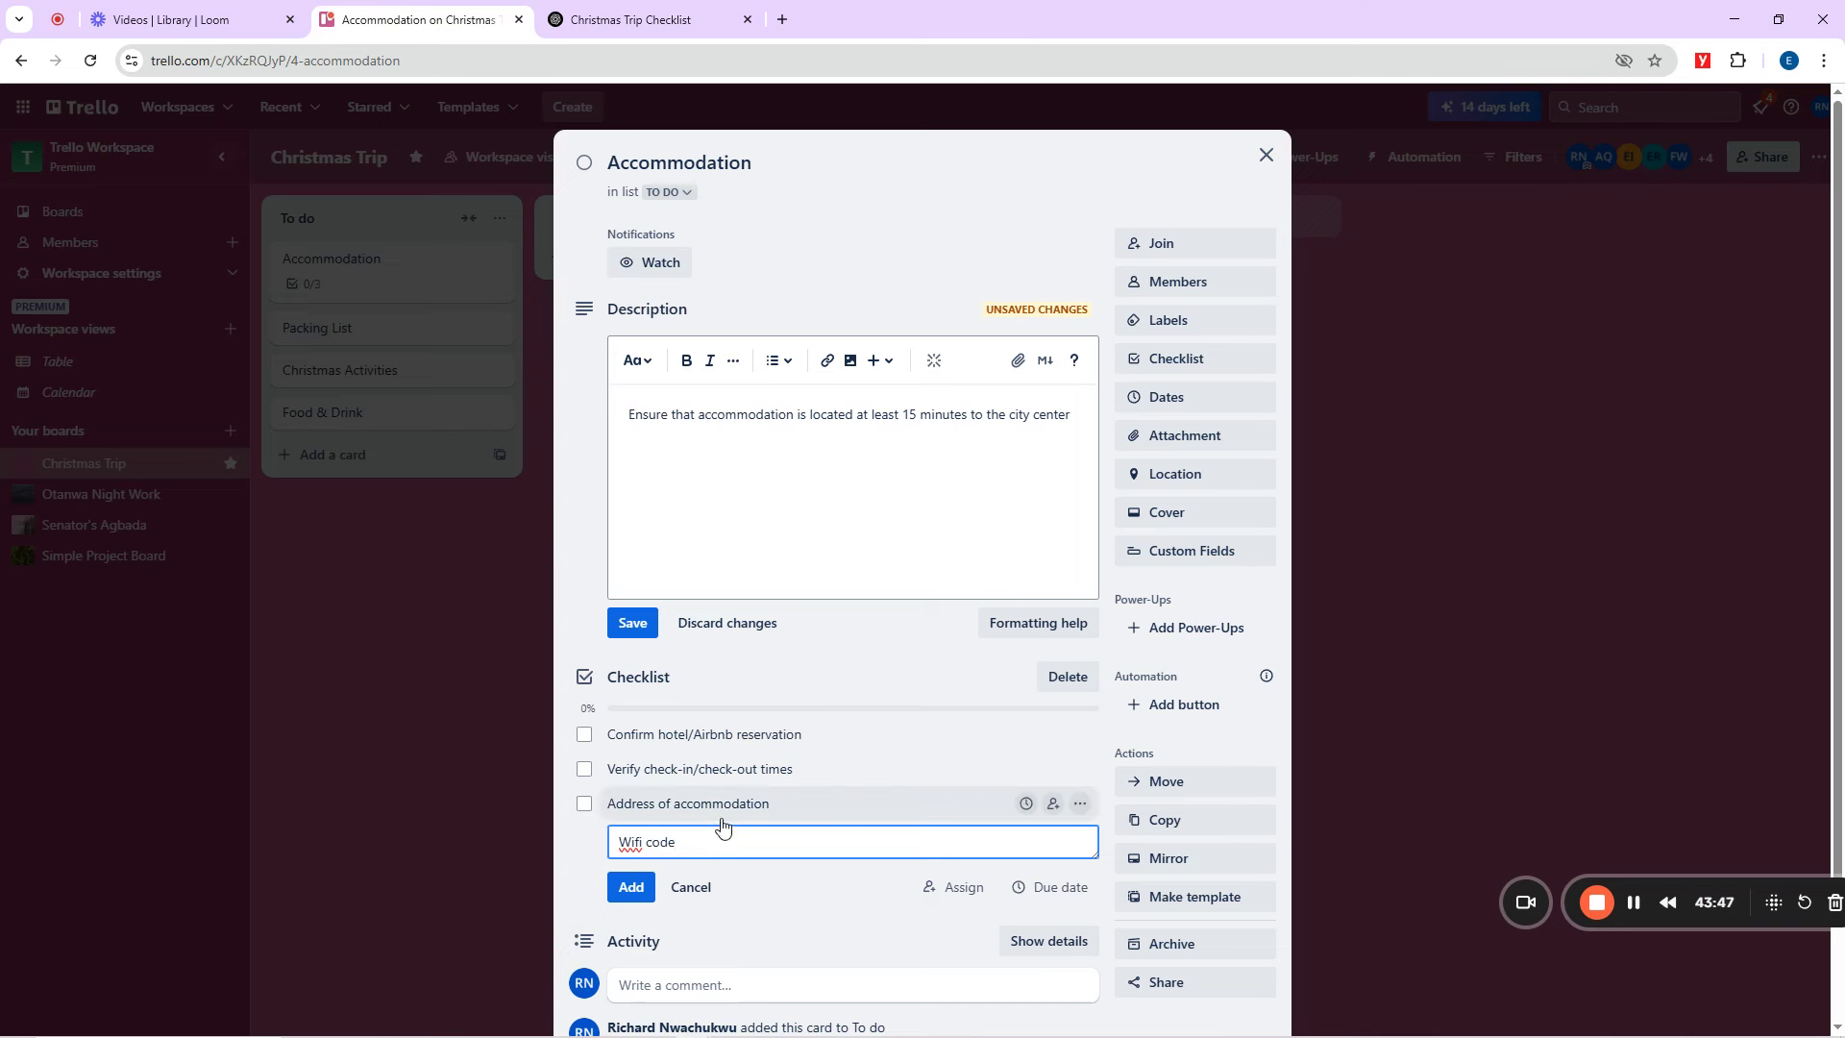
scroll(754, 759, down, 2)
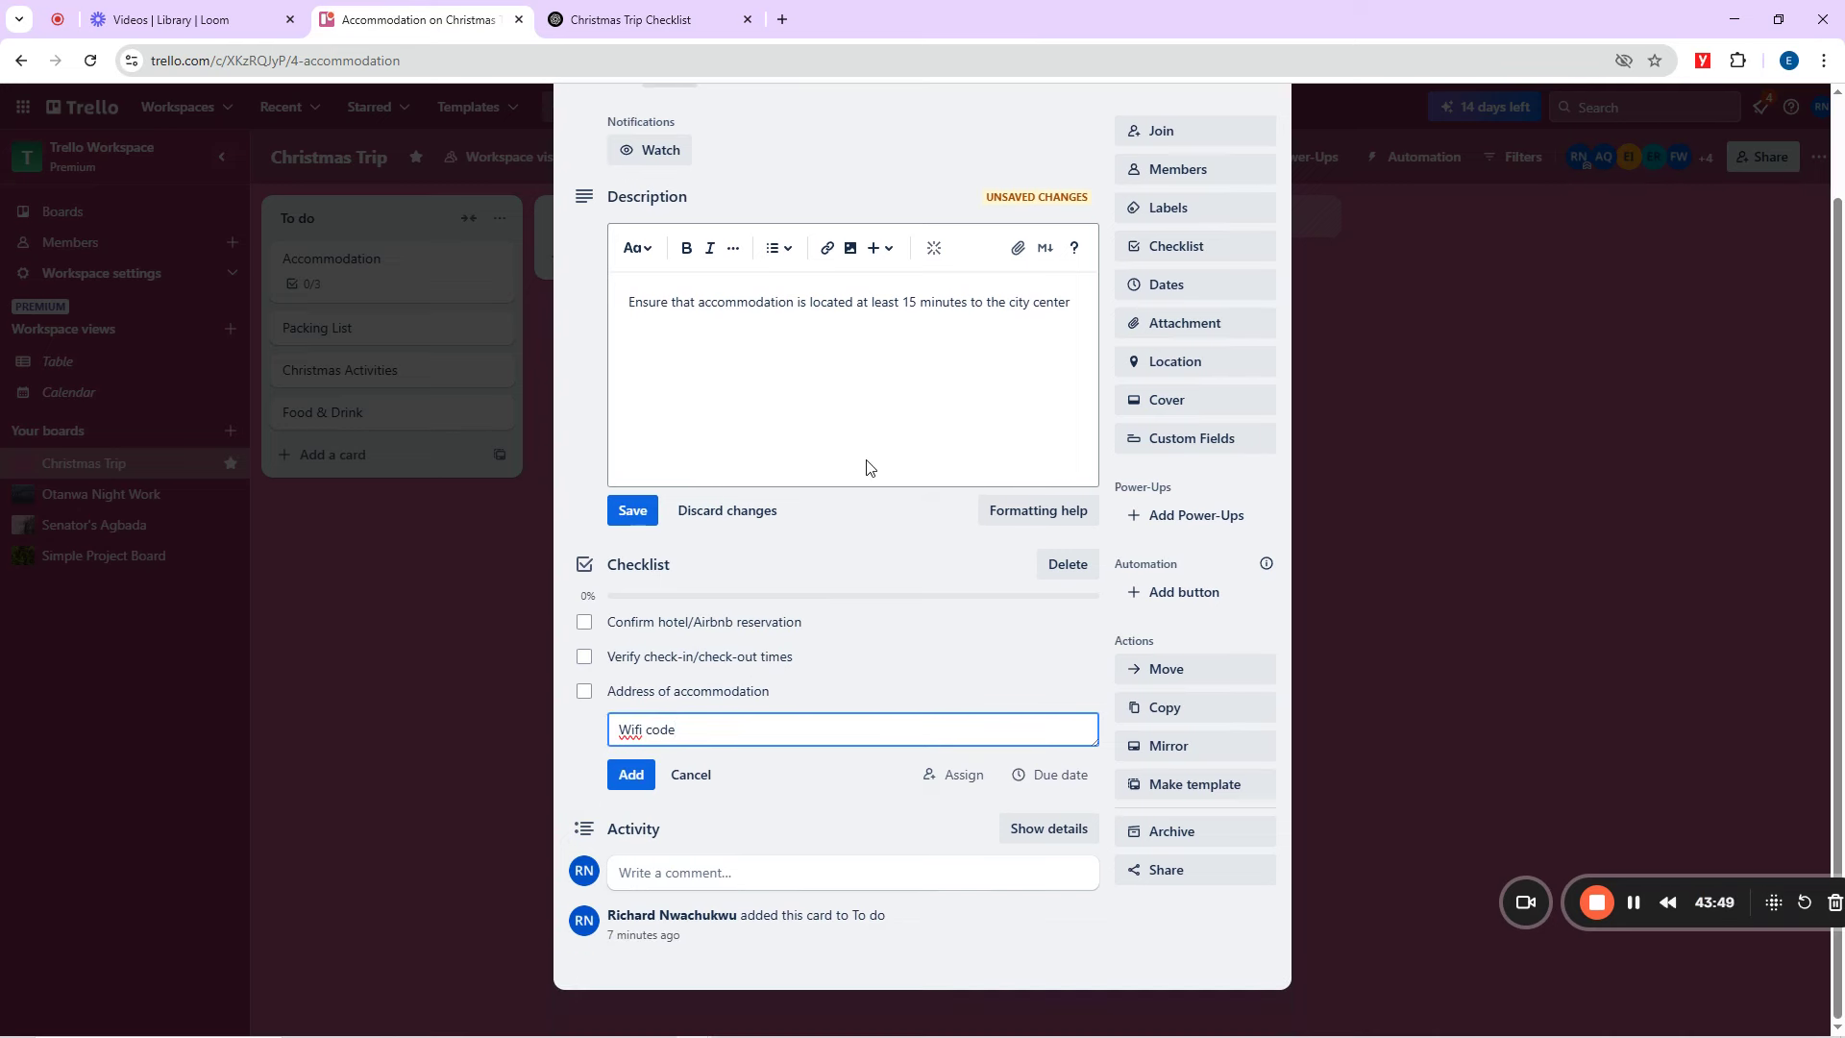
click(632, 776)
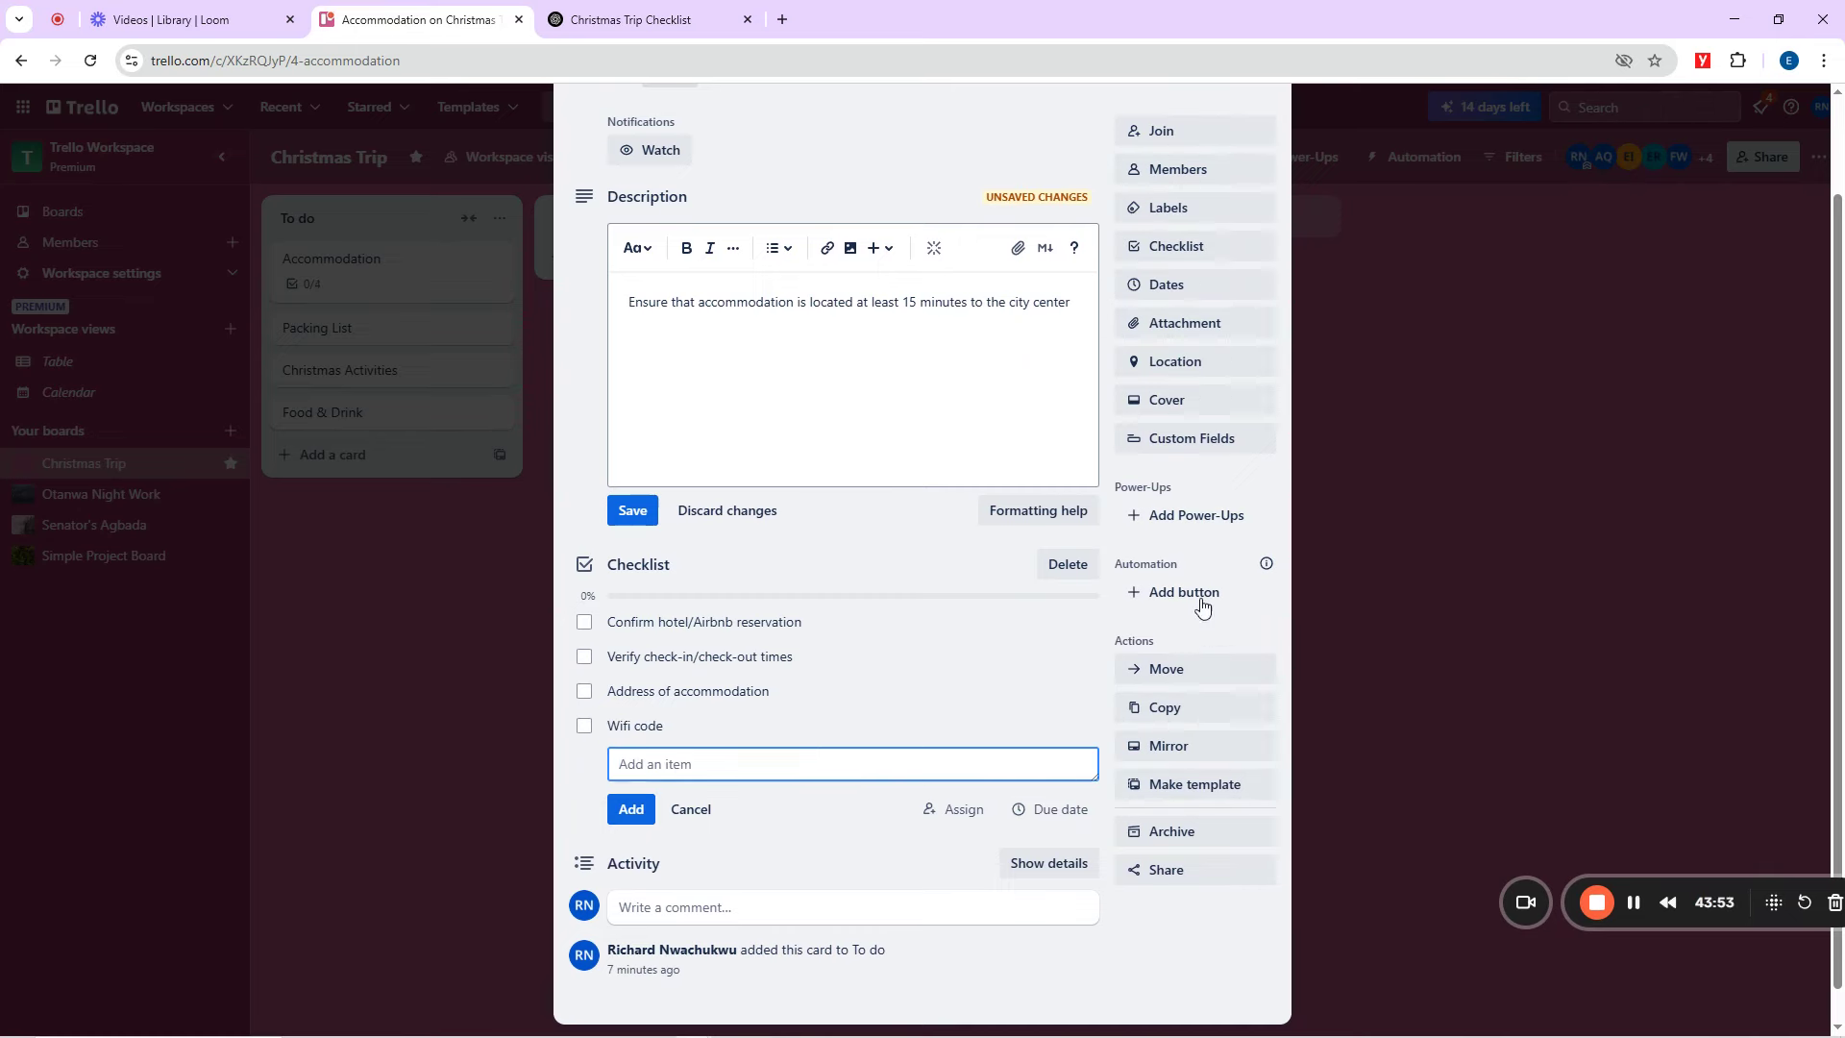
Search the Unsplash cover photos for "airbnb" and set the dining room photo with pink chairs as the Accommodation card's cover.
click(1175, 411)
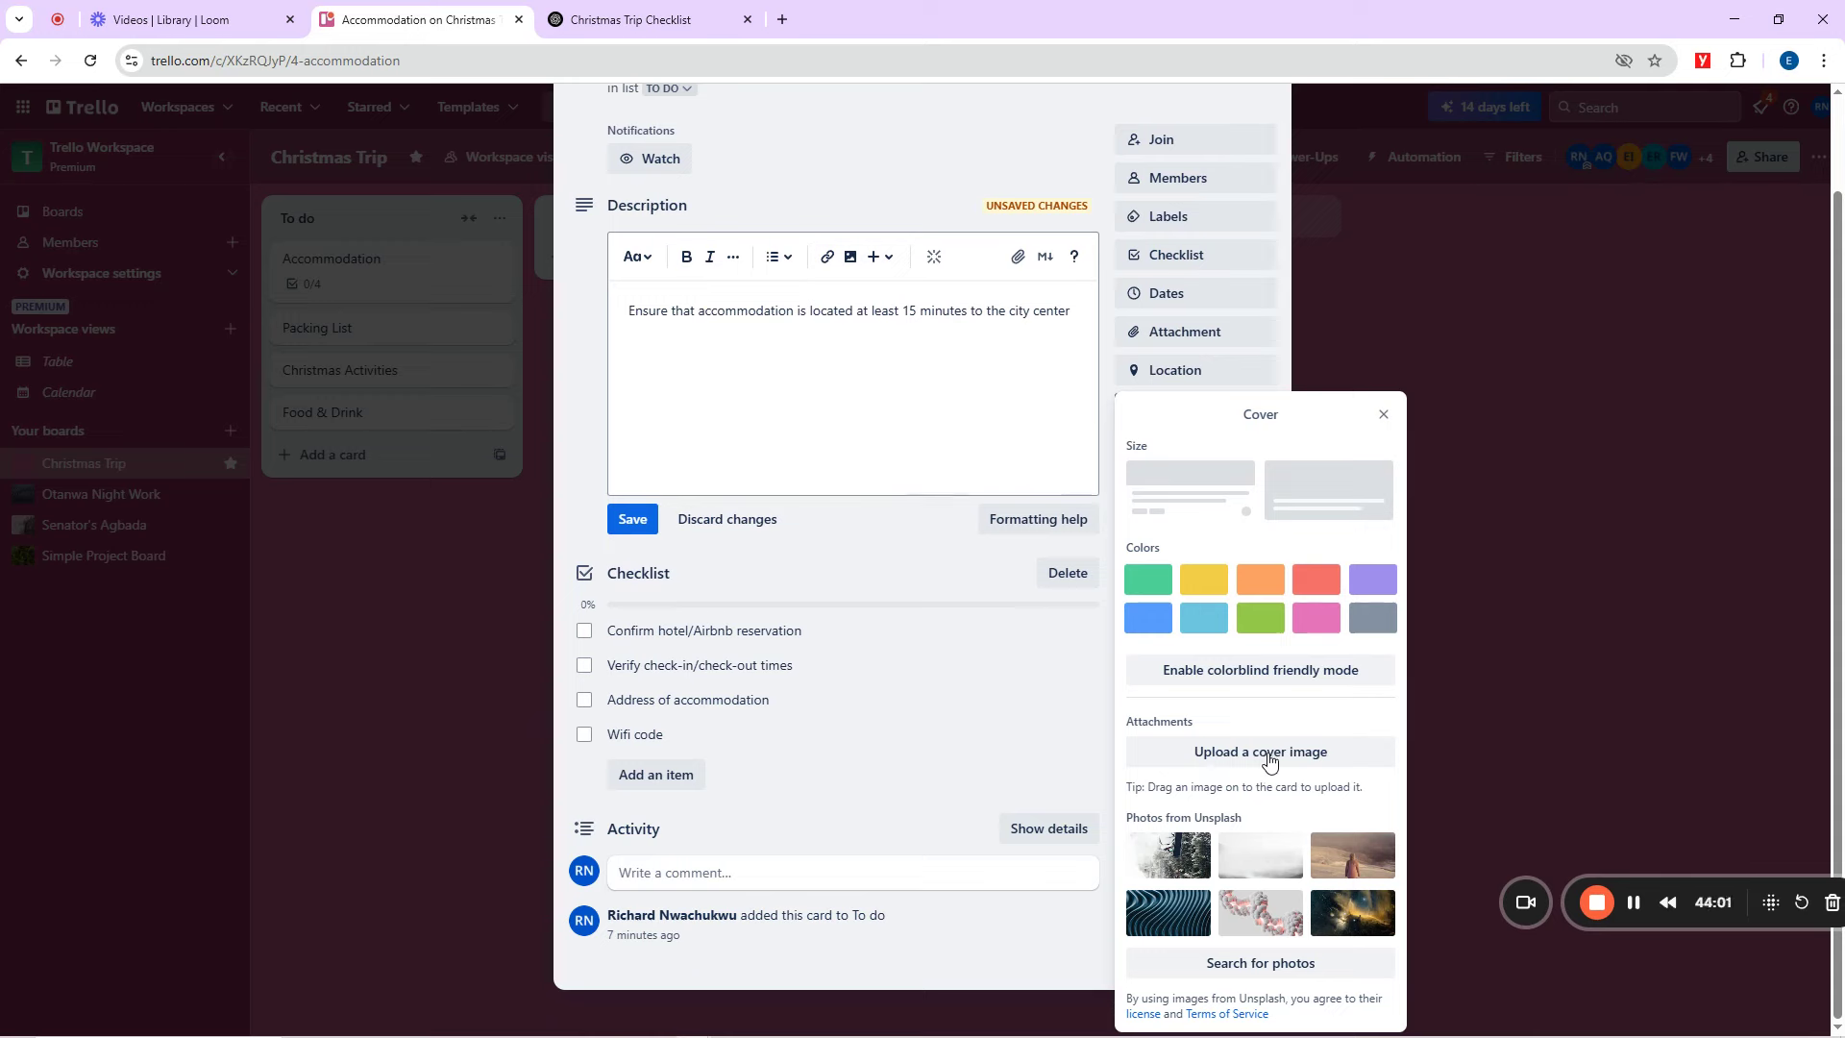
click(1248, 961)
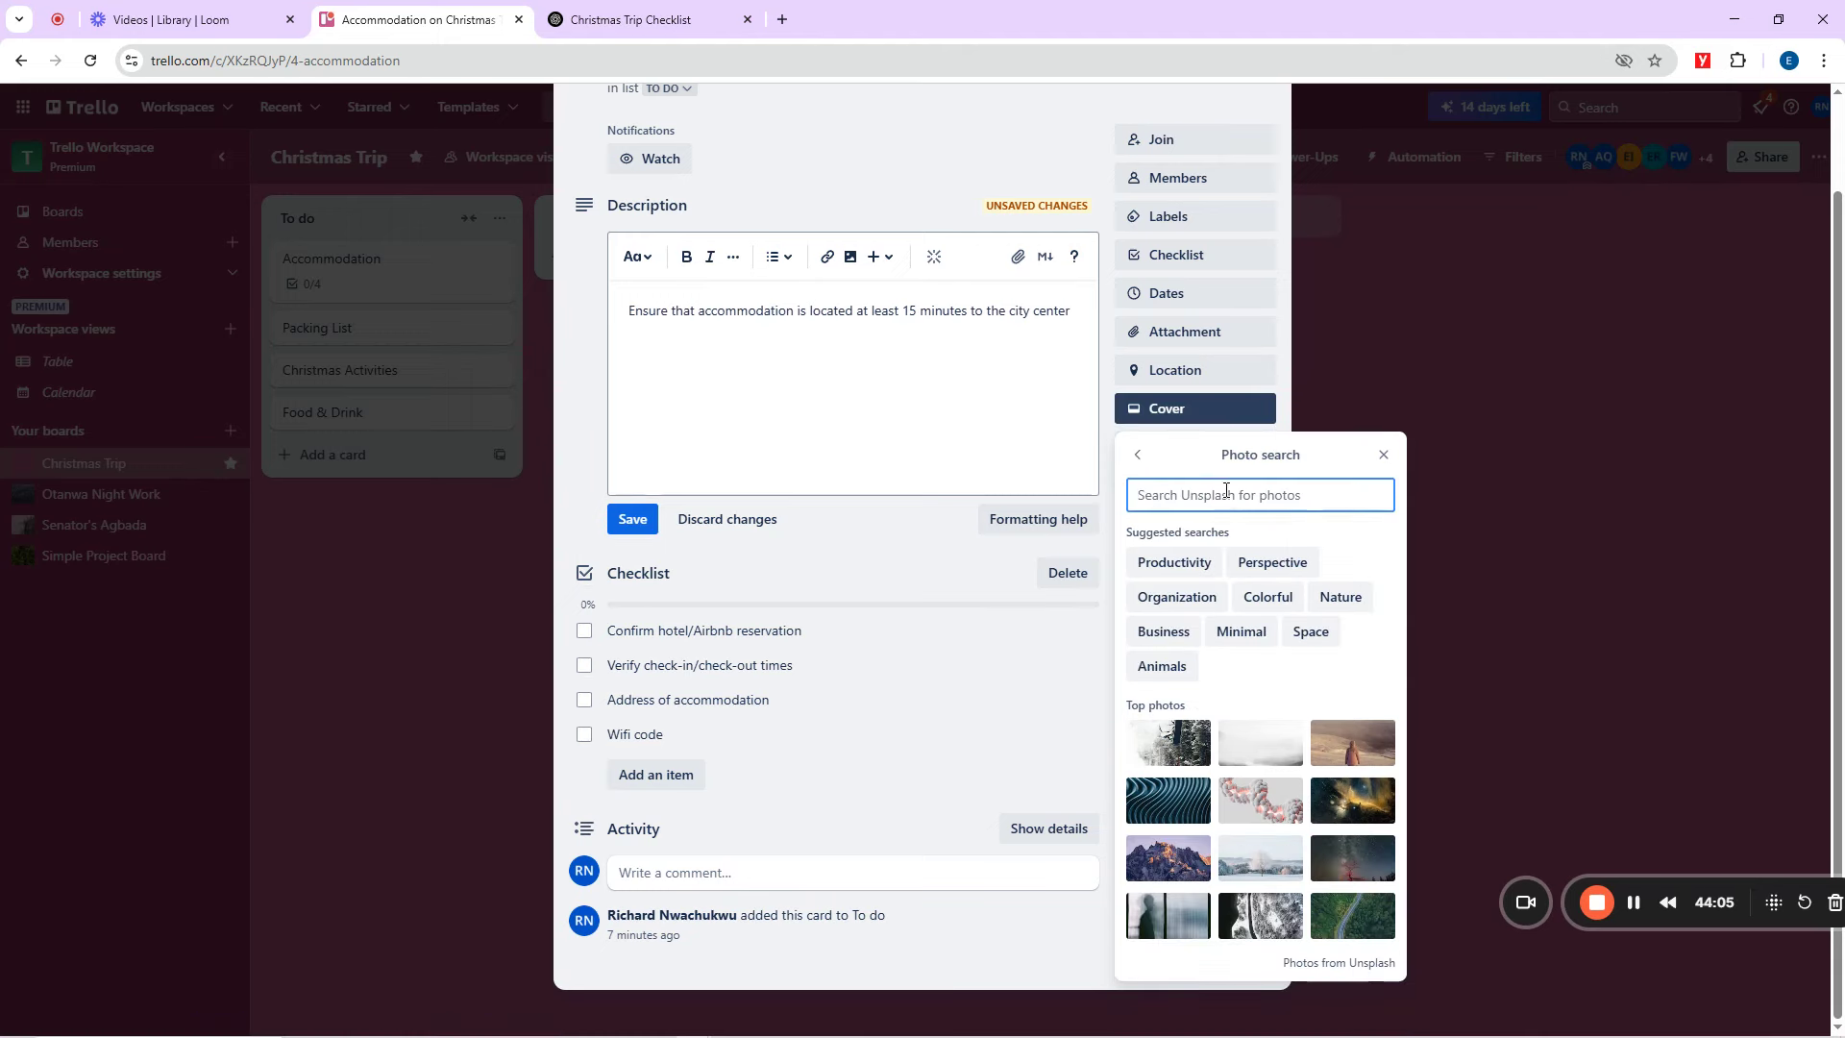
text(airbnb)
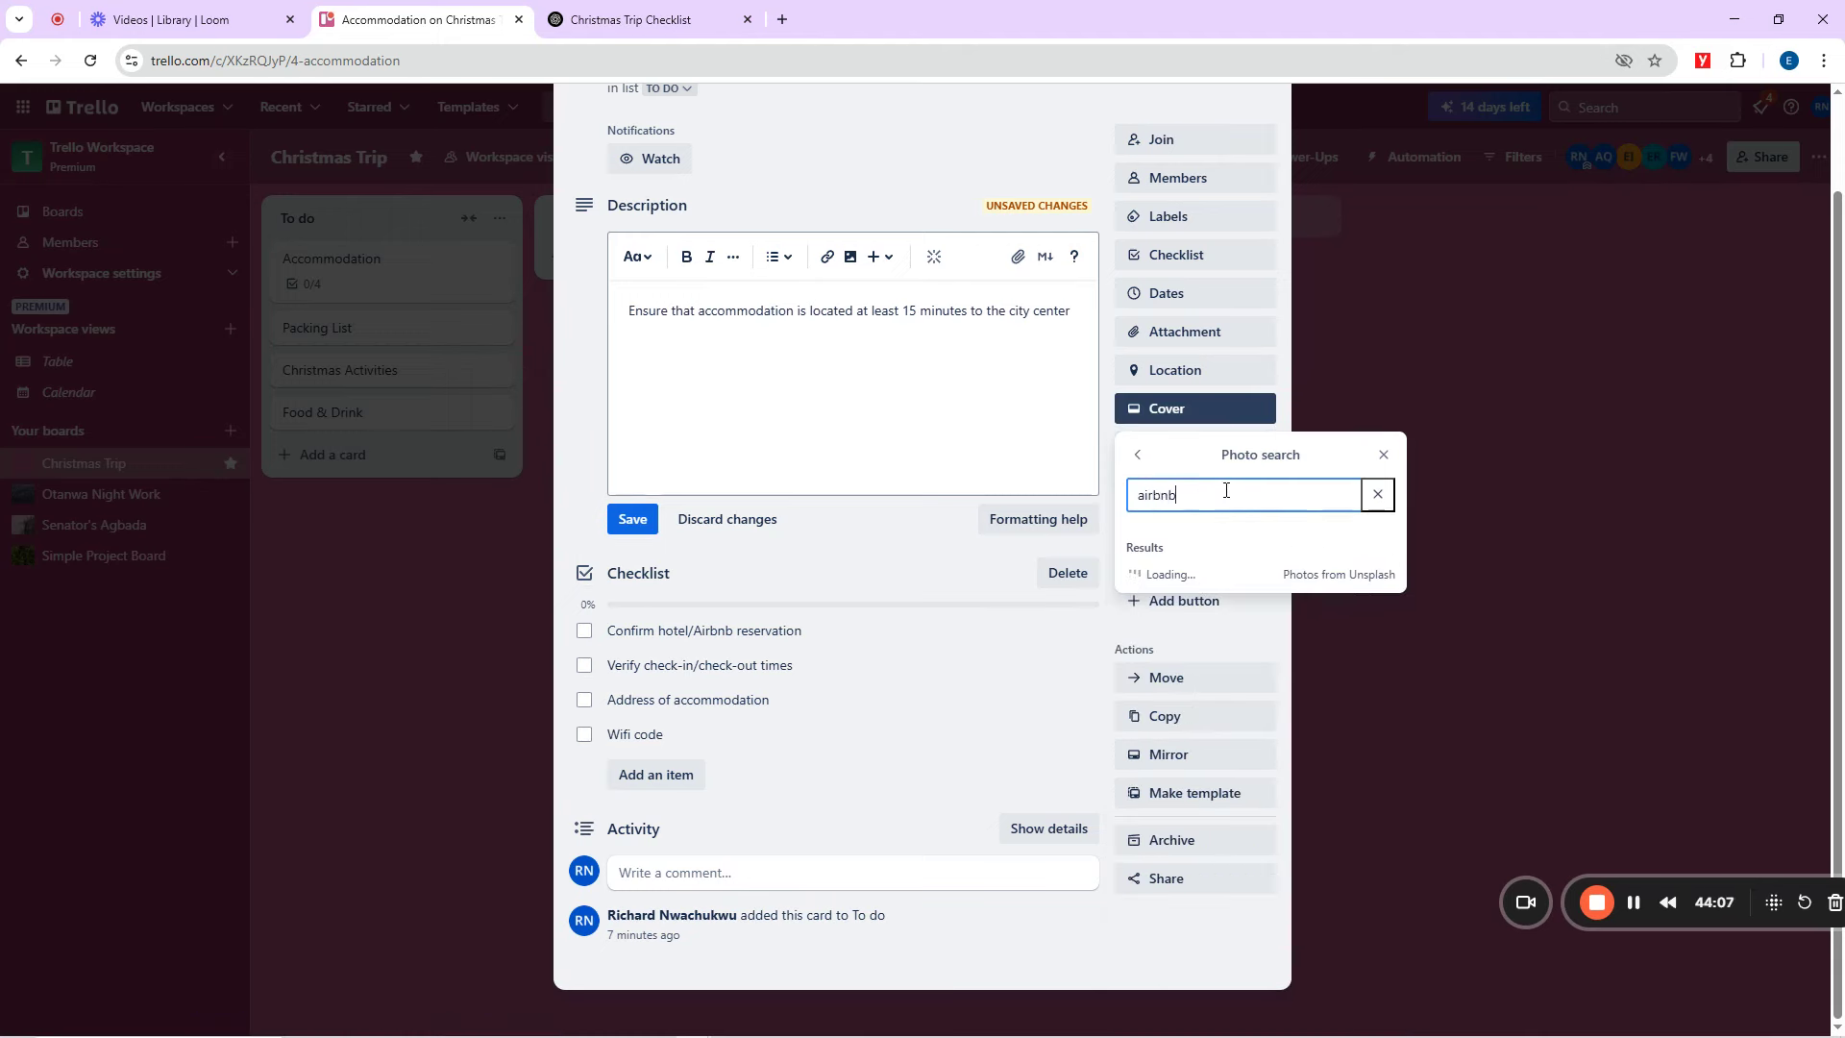
scroll(1304, 790, down, 1)
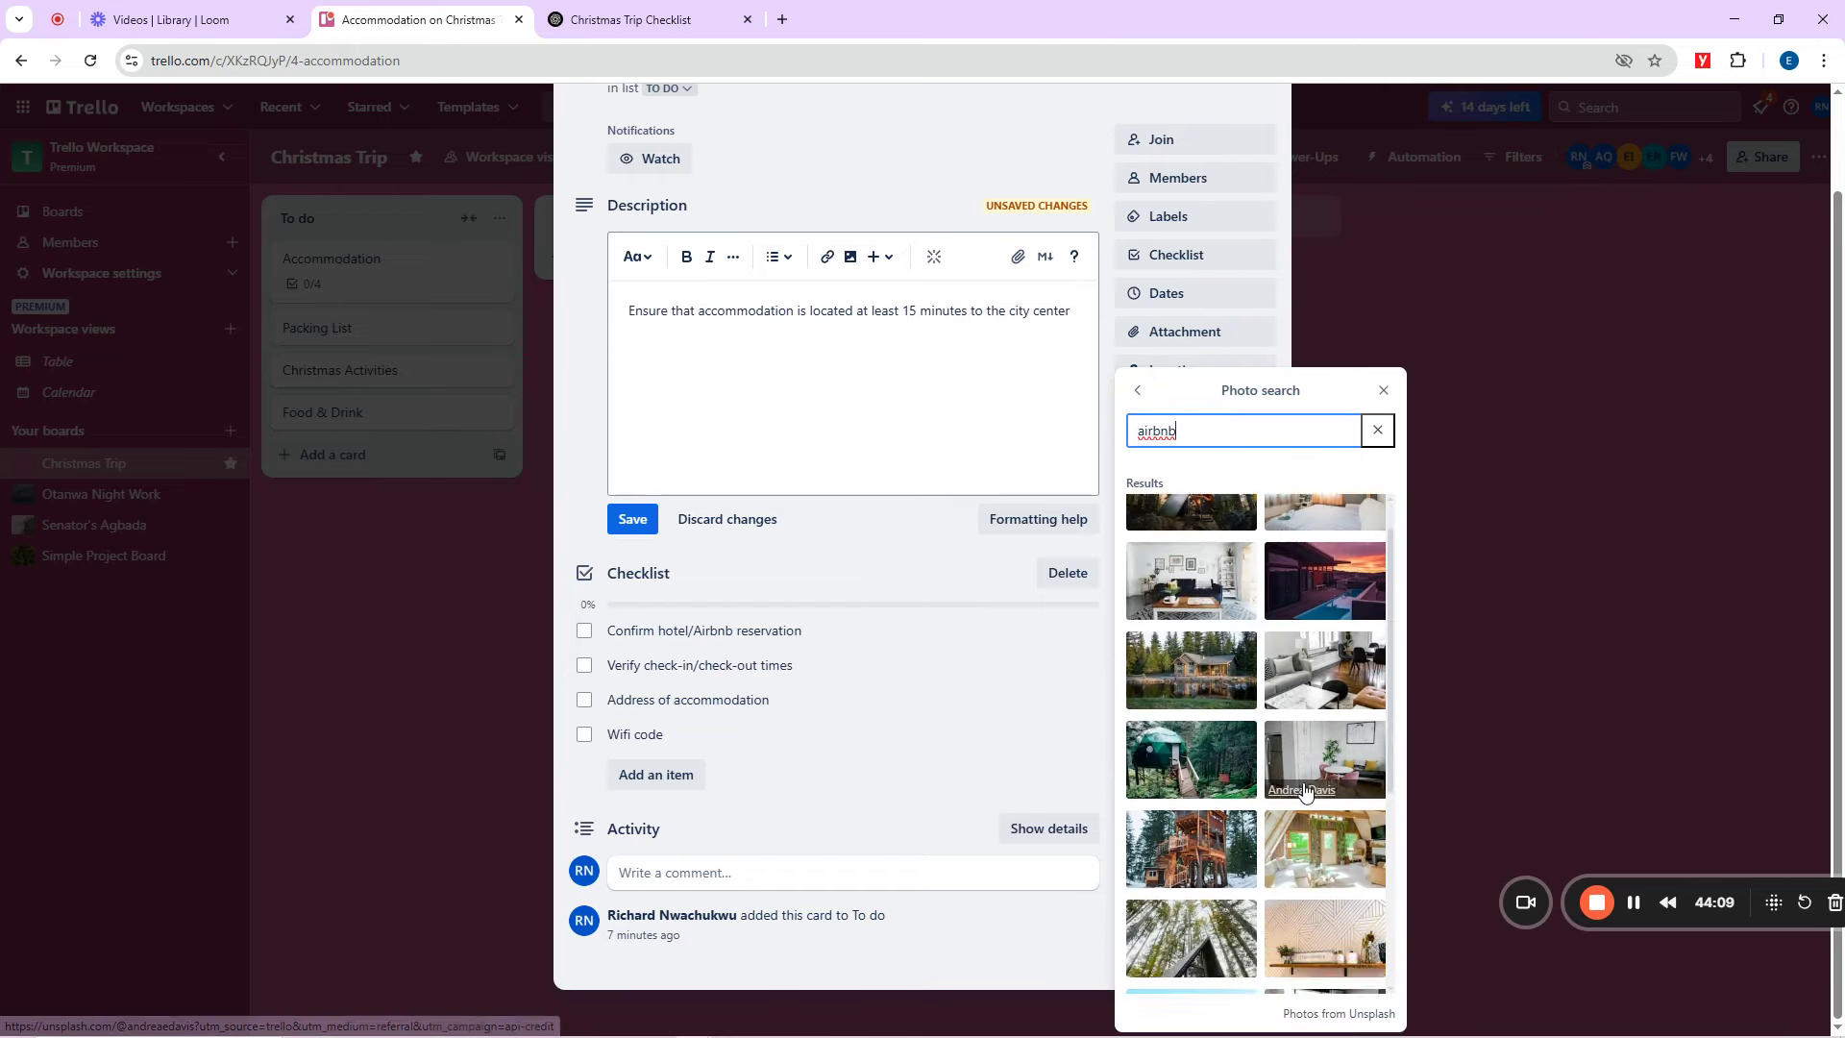
scroll(1304, 790, down, 5)
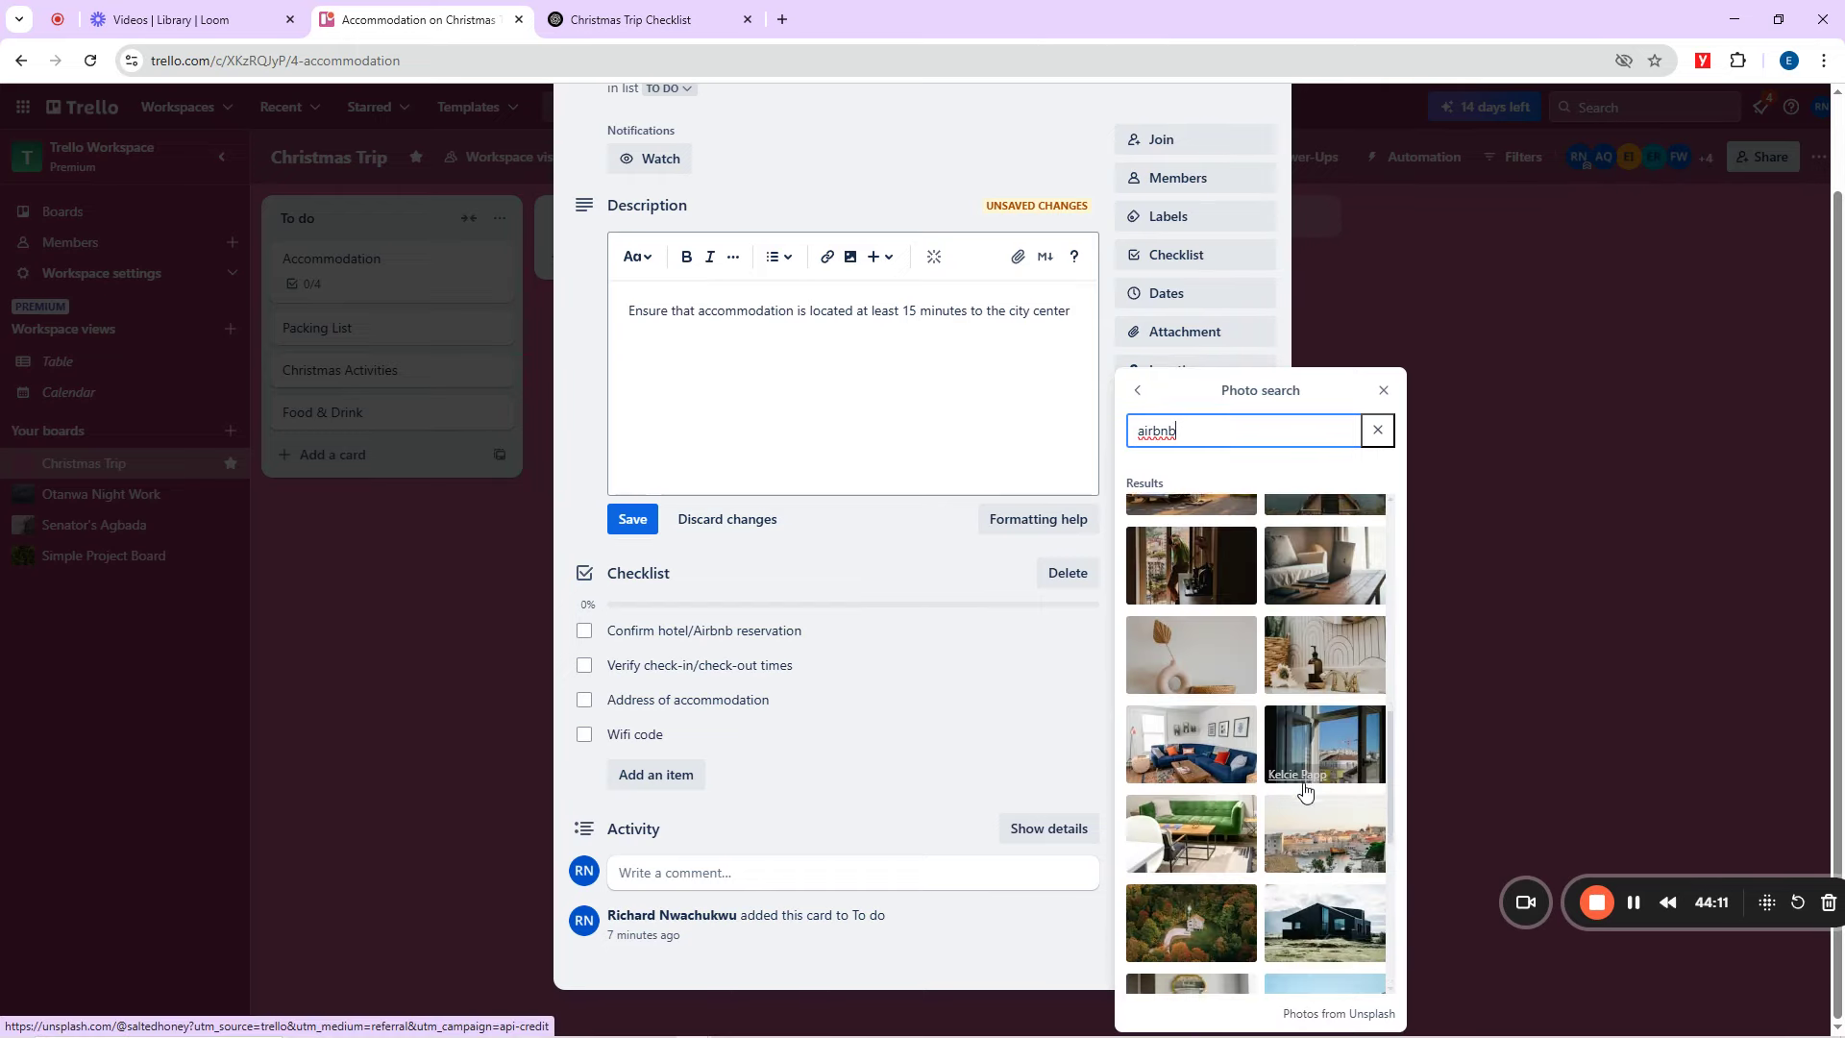
scroll(1304, 790, down, 5)
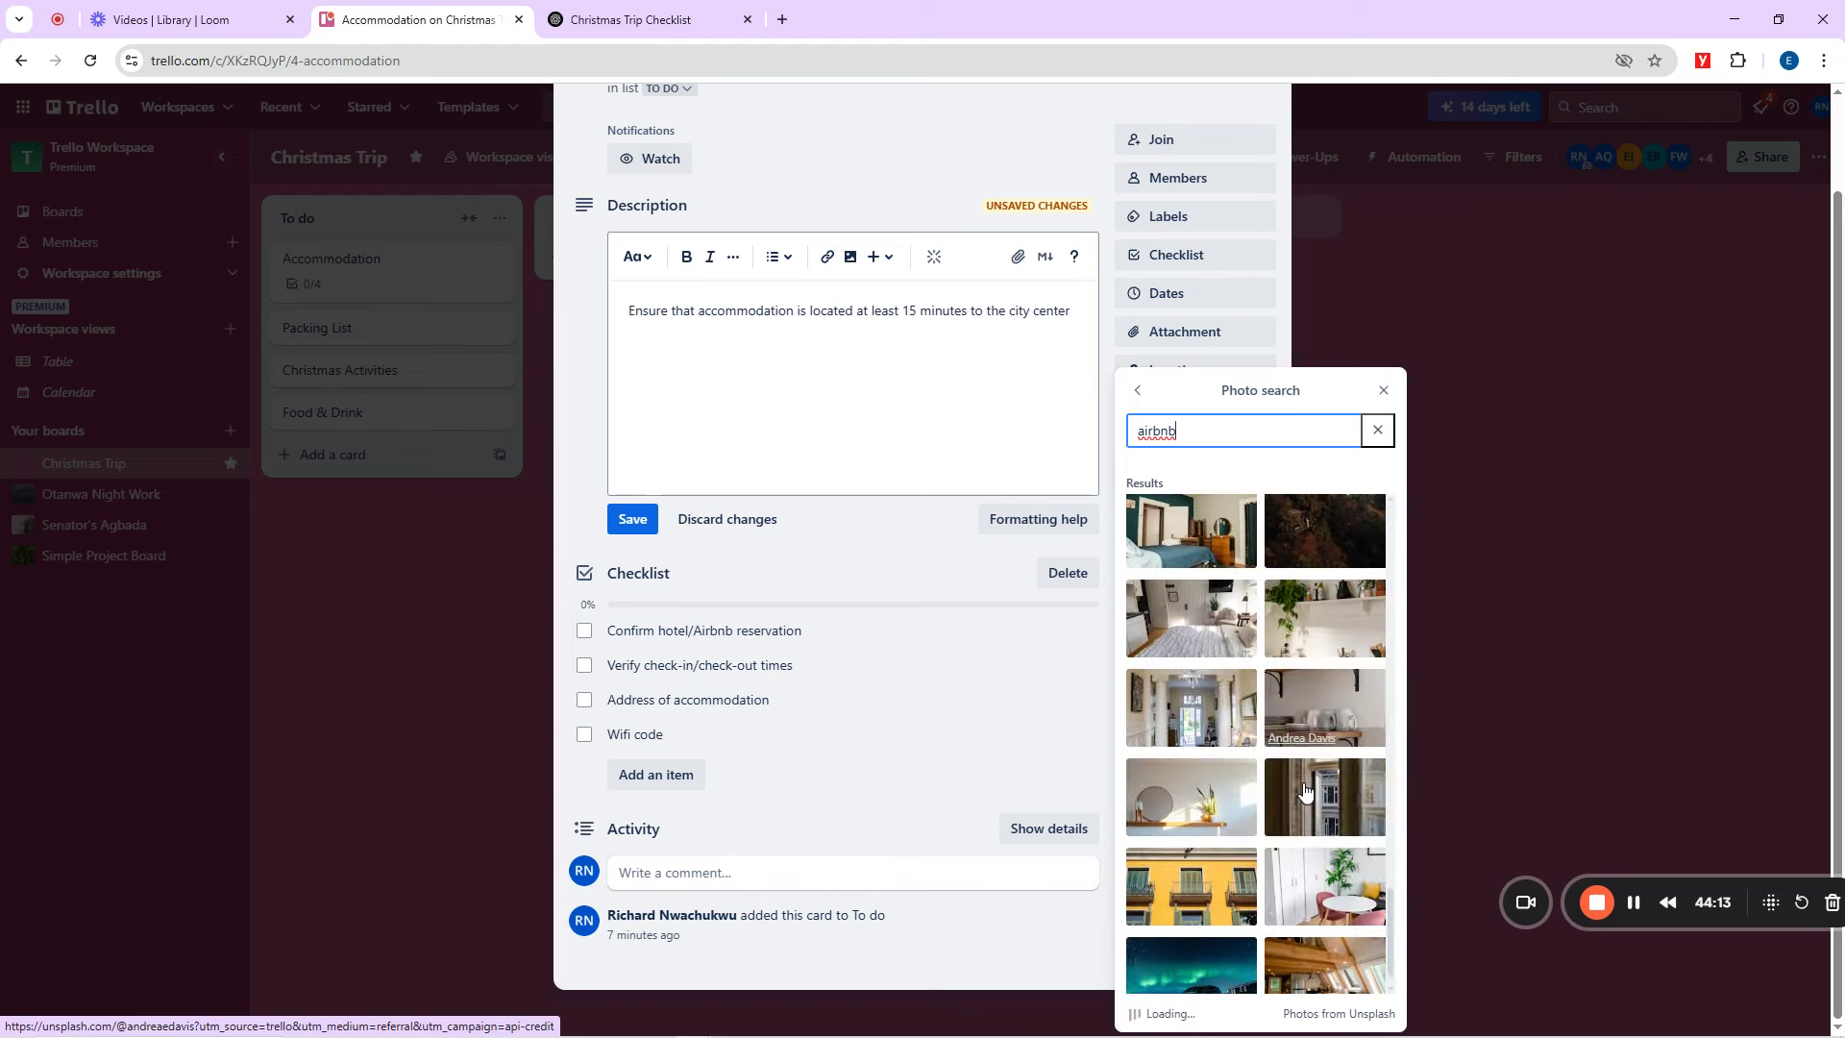
scroll(1304, 790, down, 5)
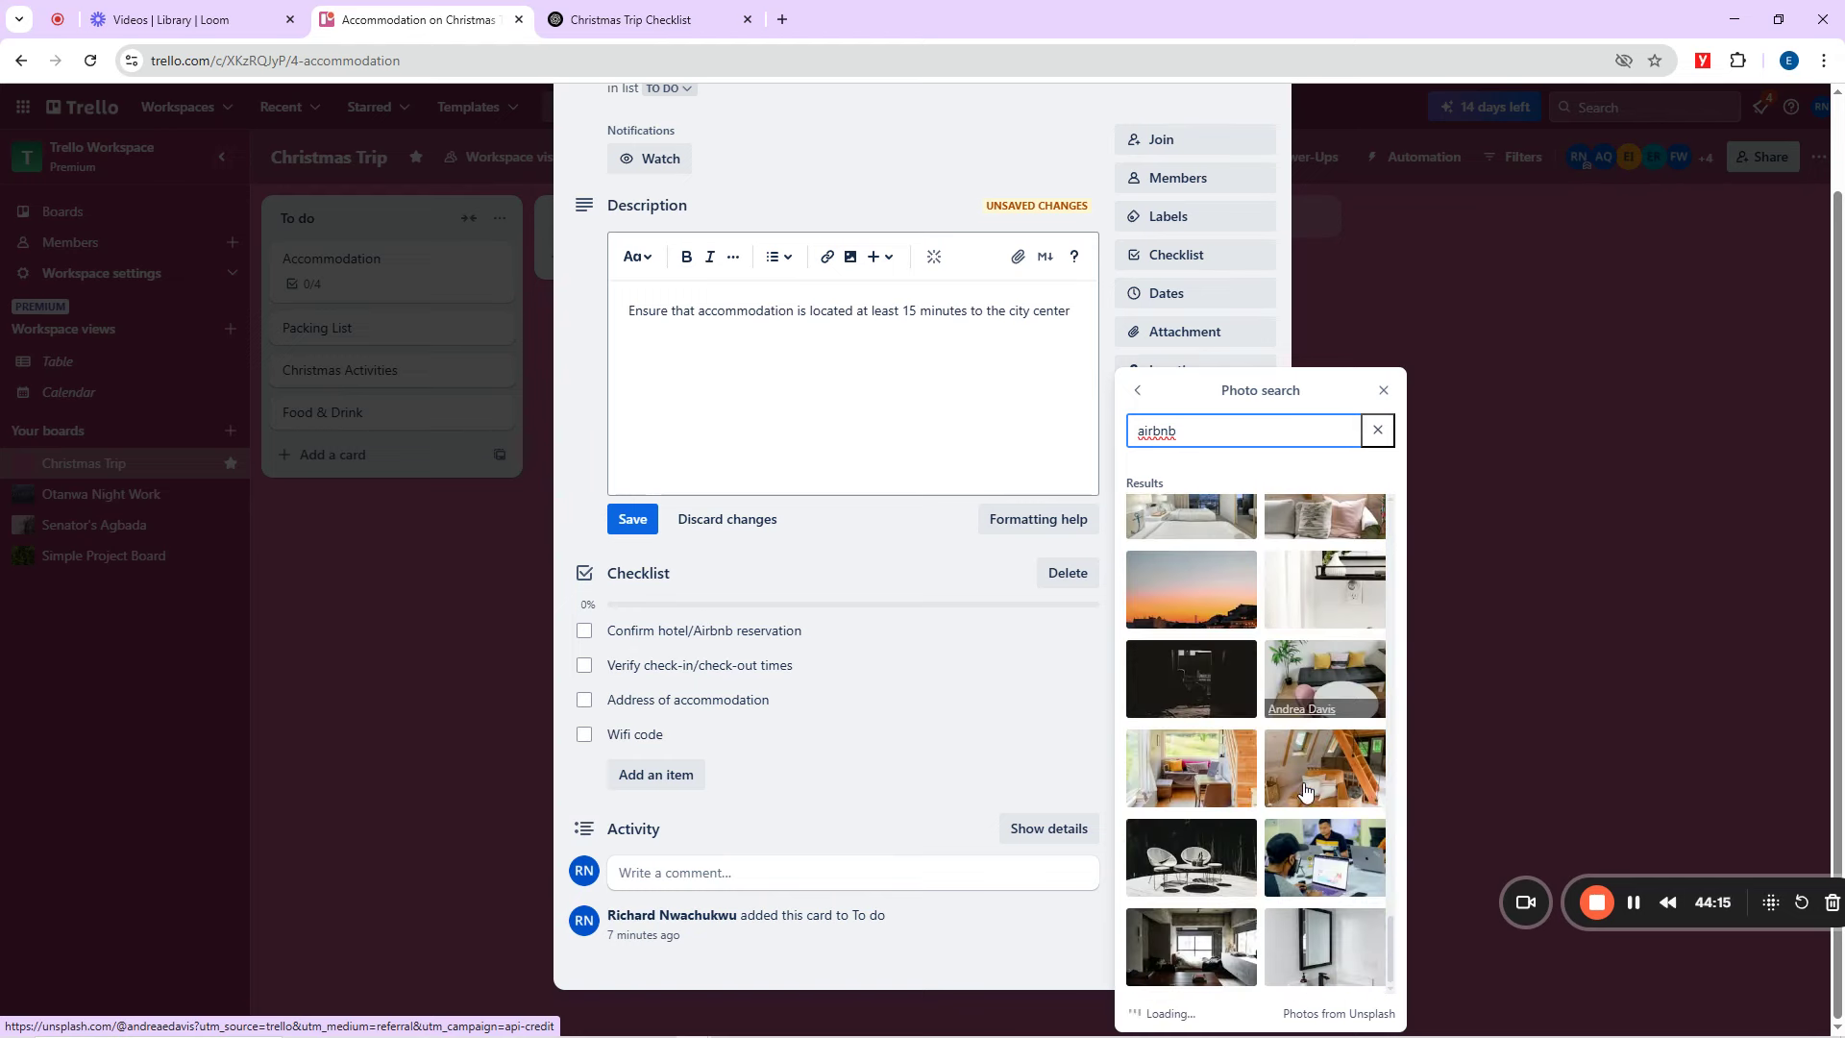
scroll(1305, 790, down, 5)
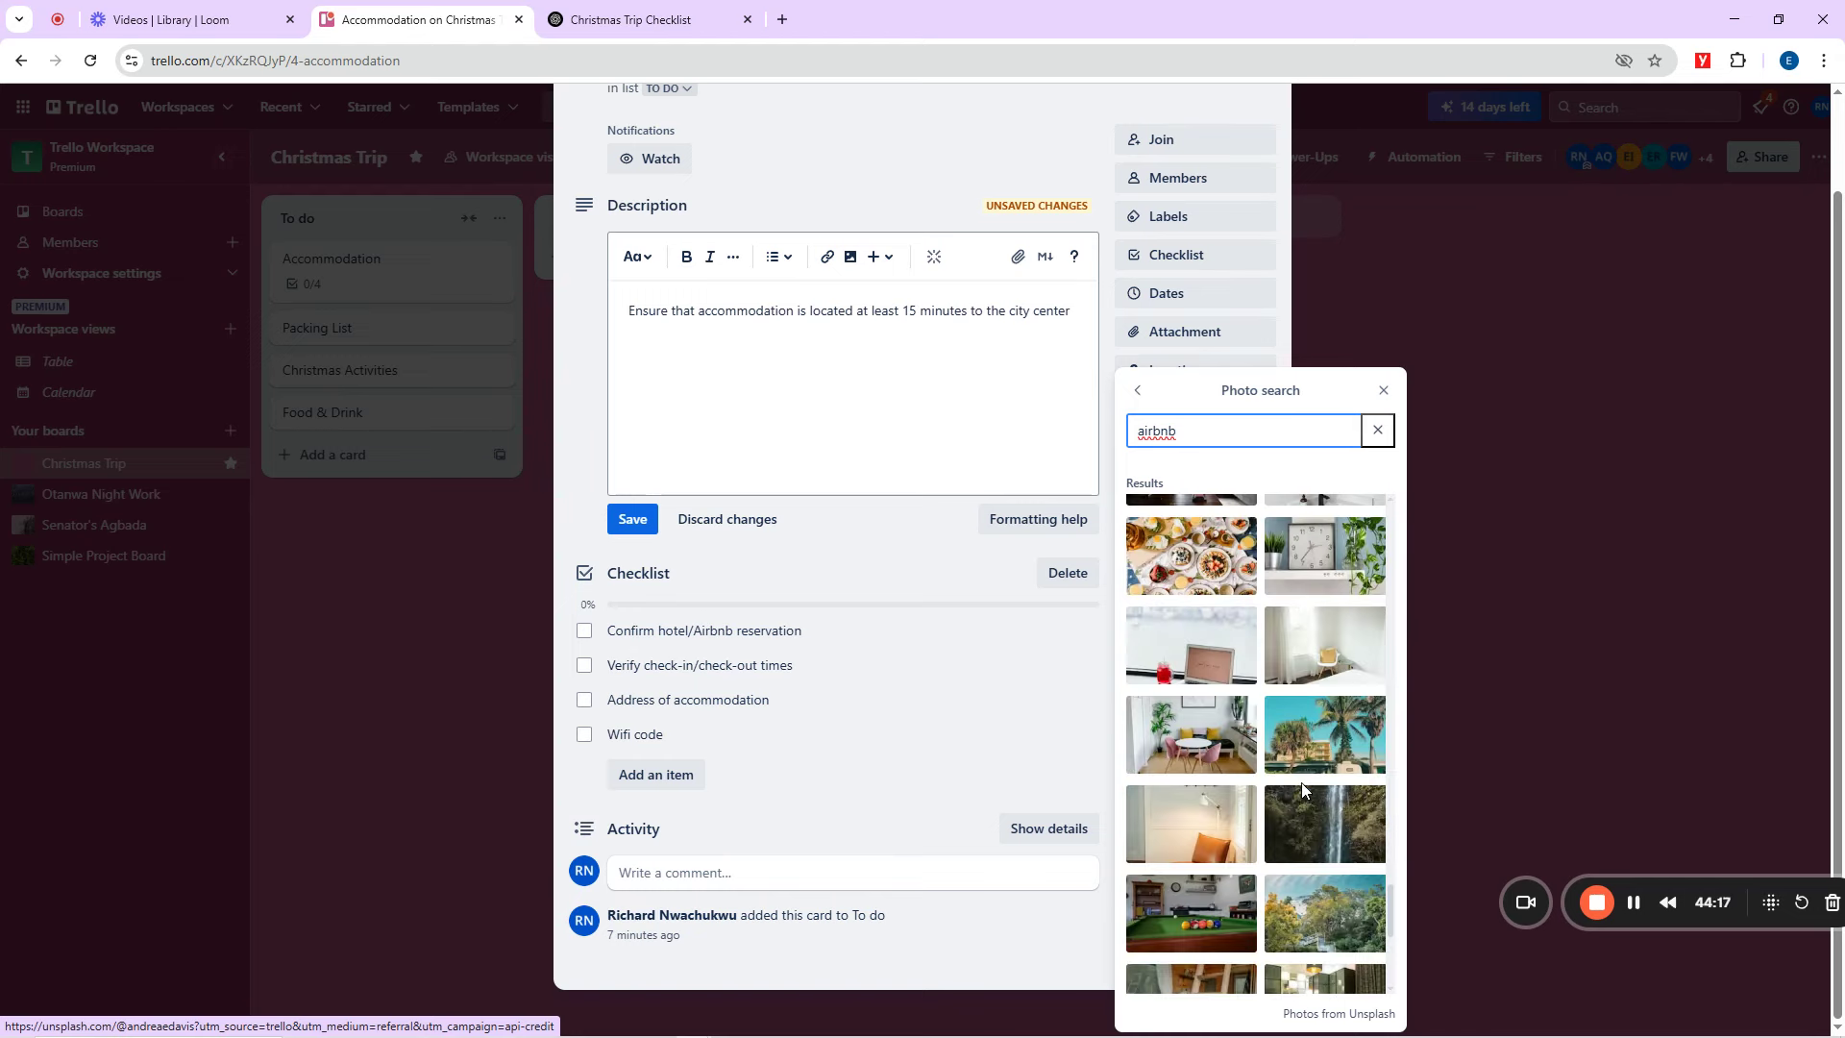
click(1207, 758)
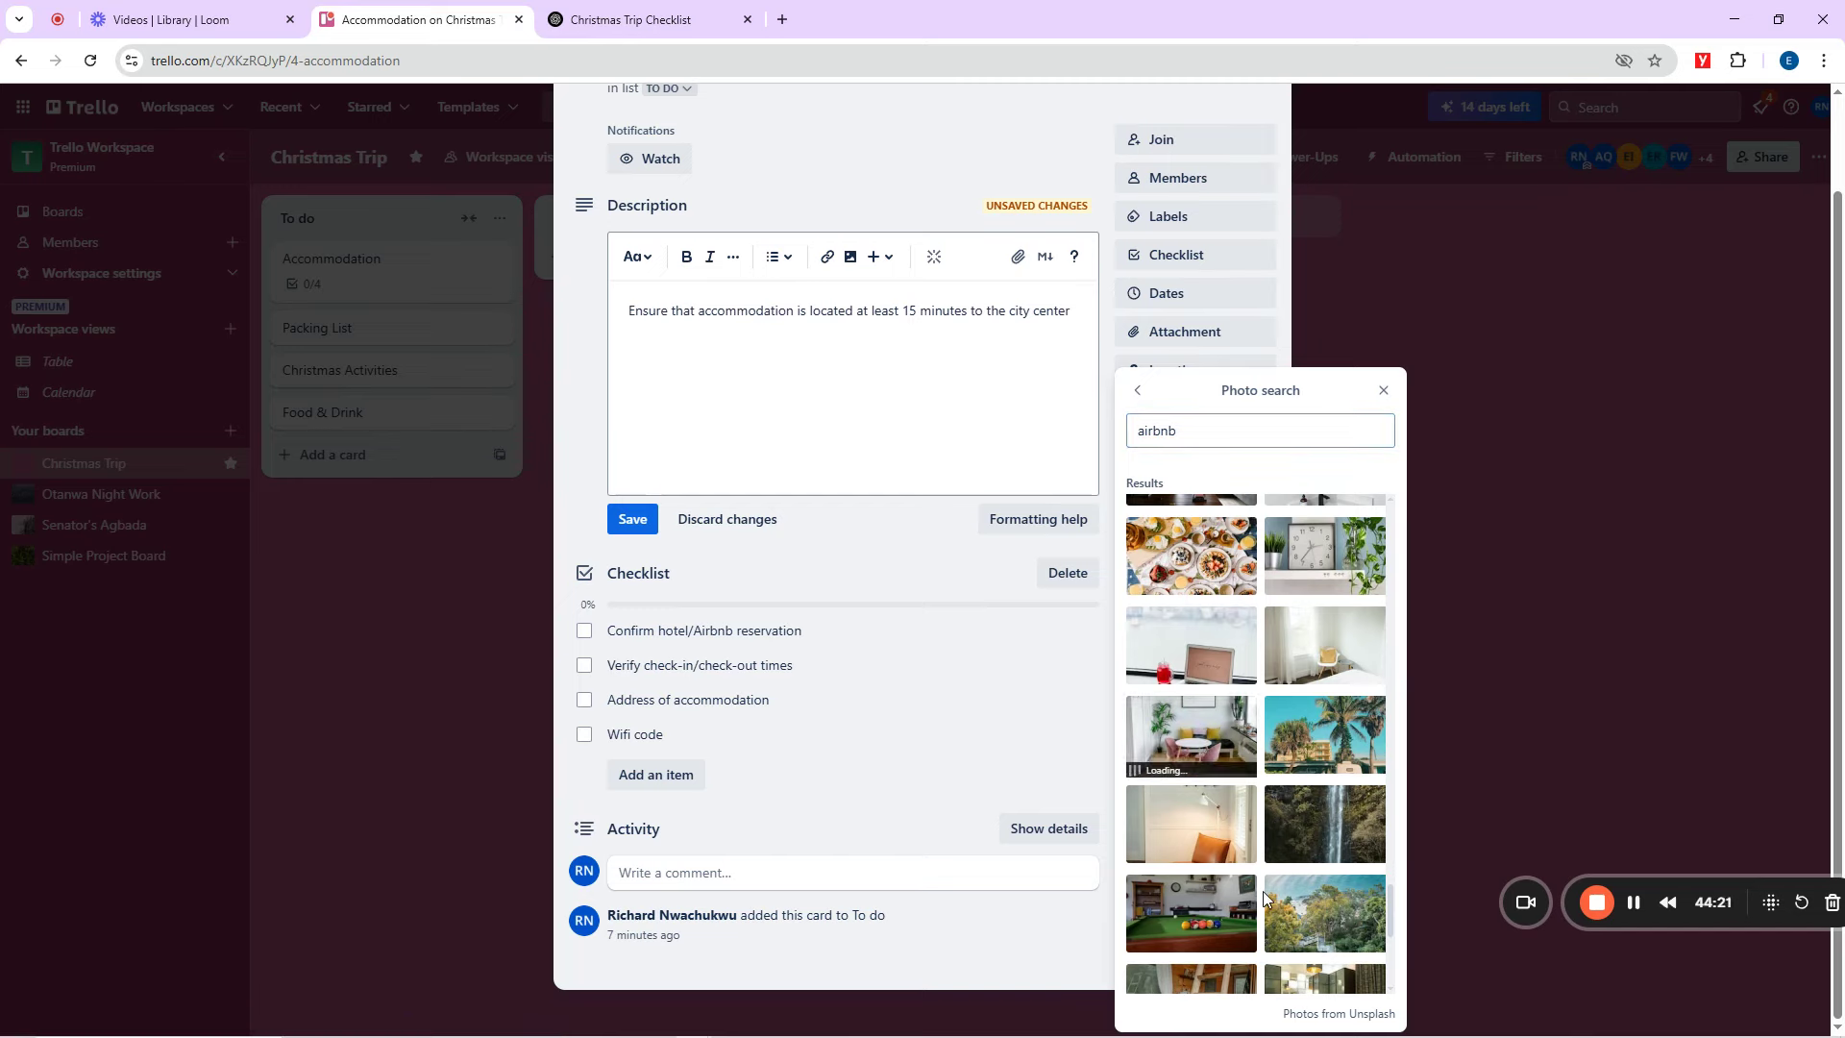
click(1384, 379)
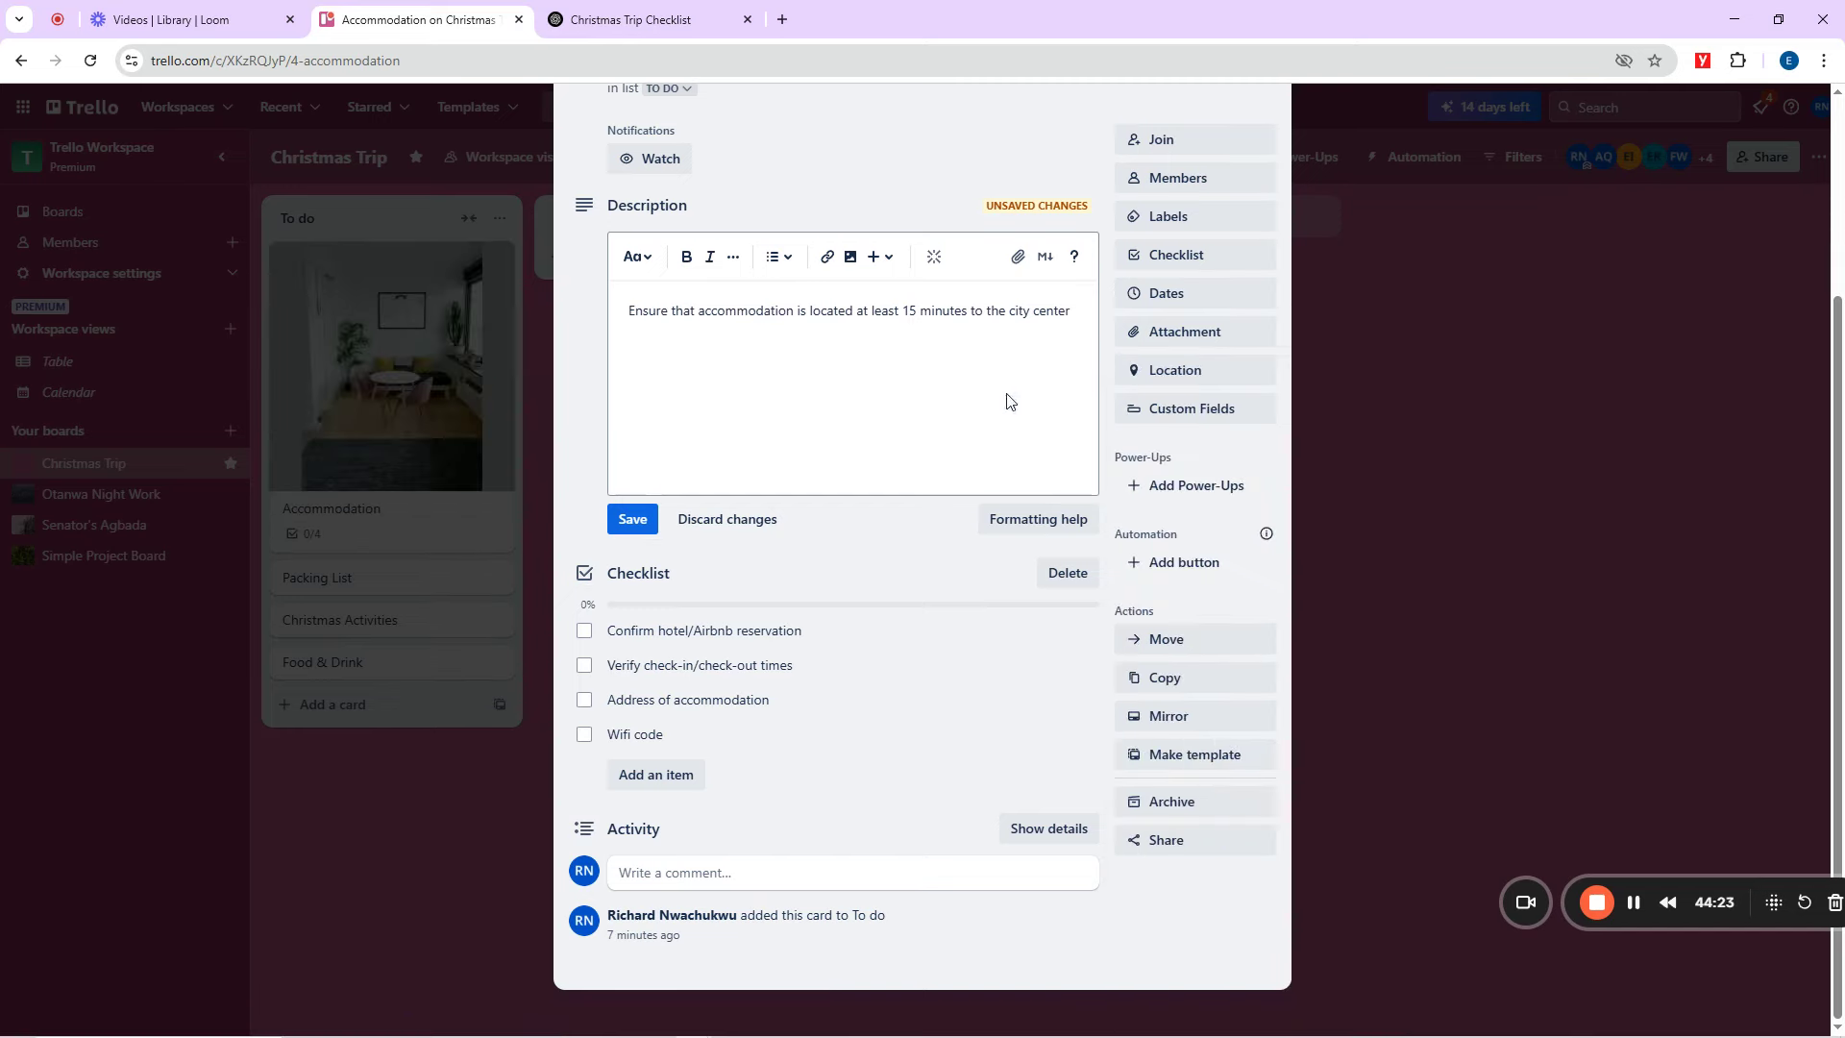
Save the Accommodation card's description and close the card.
scroll(1238, 271, up, 2)
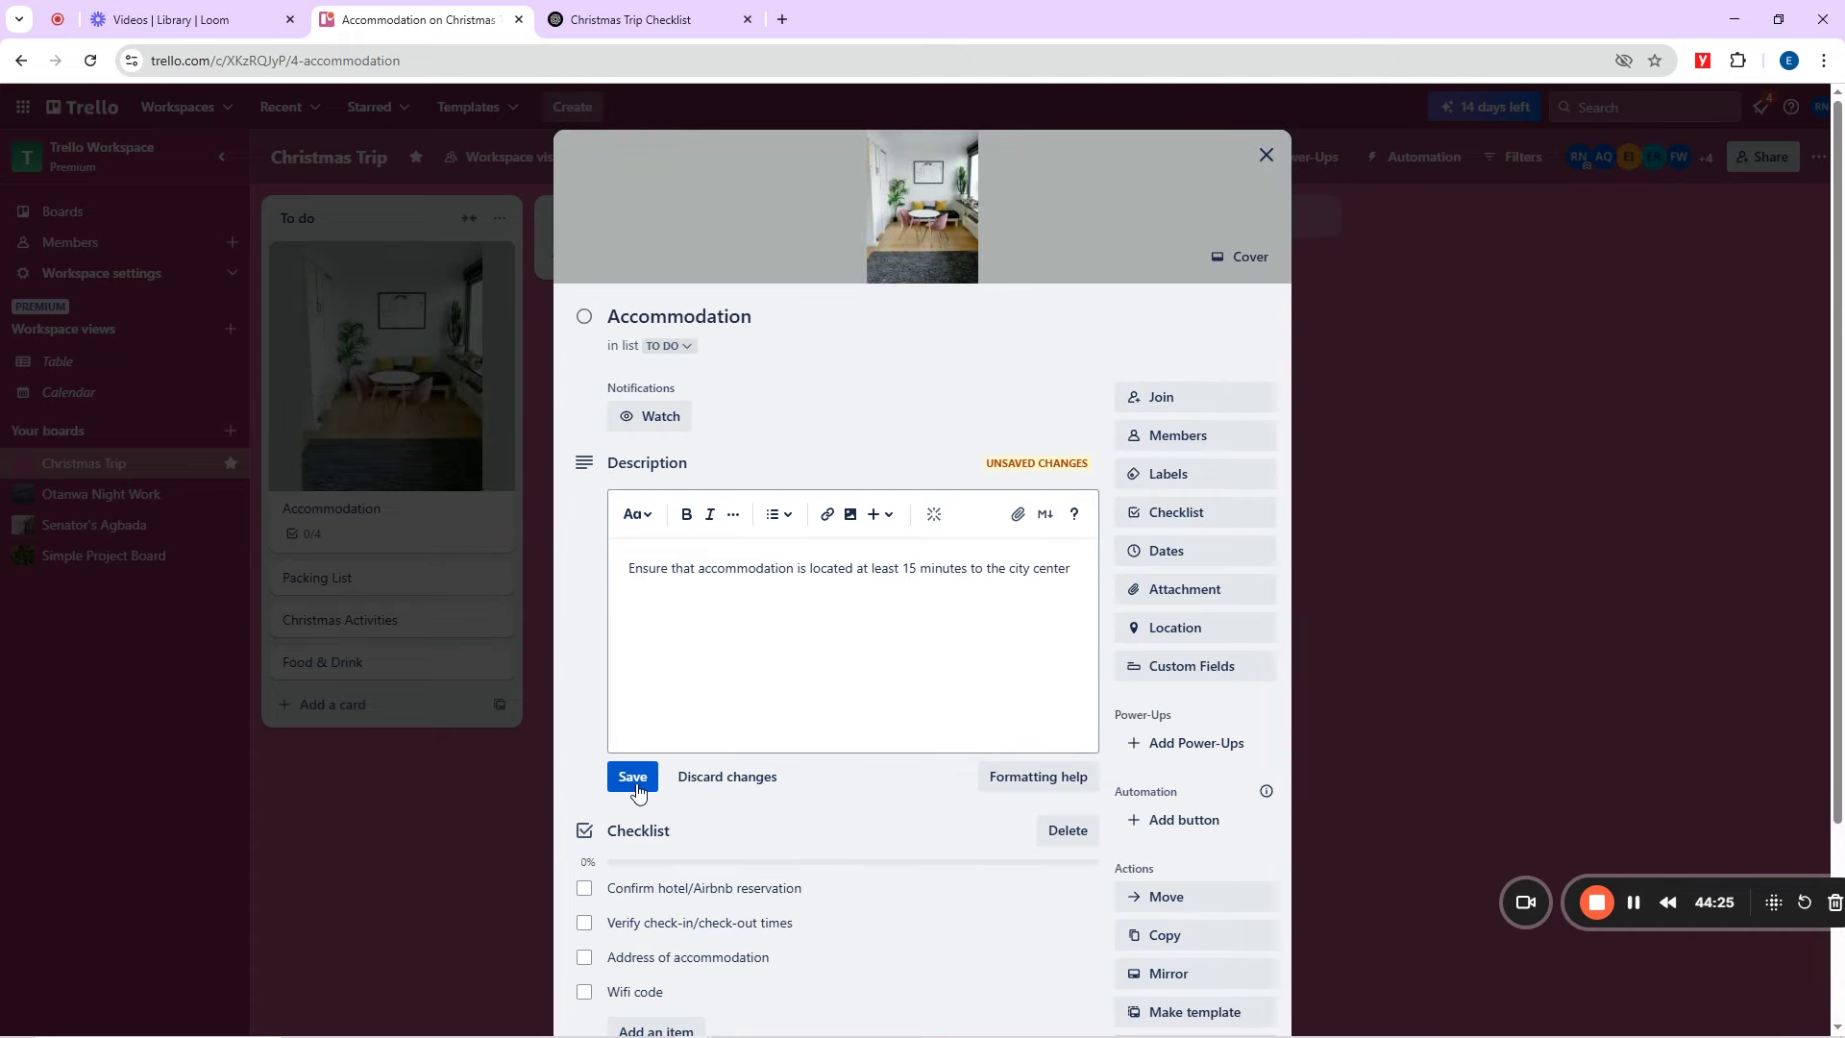
click(631, 774)
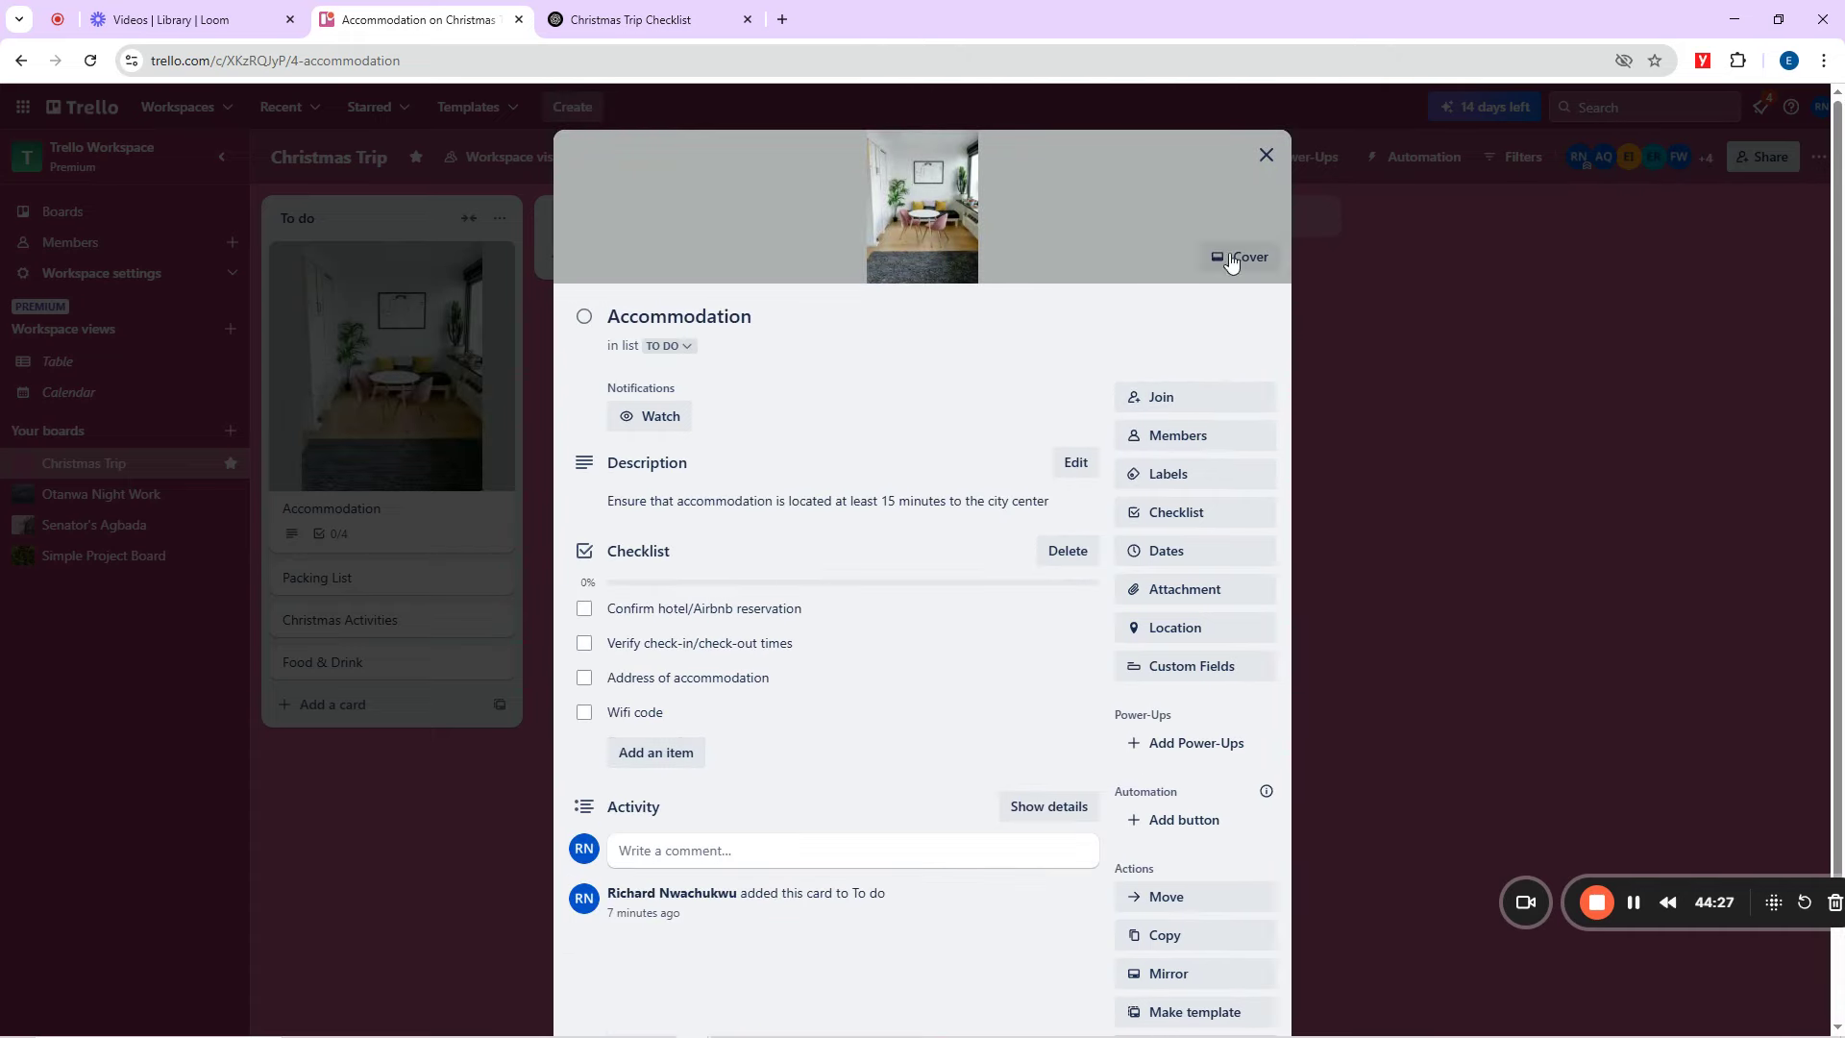
click(1268, 156)
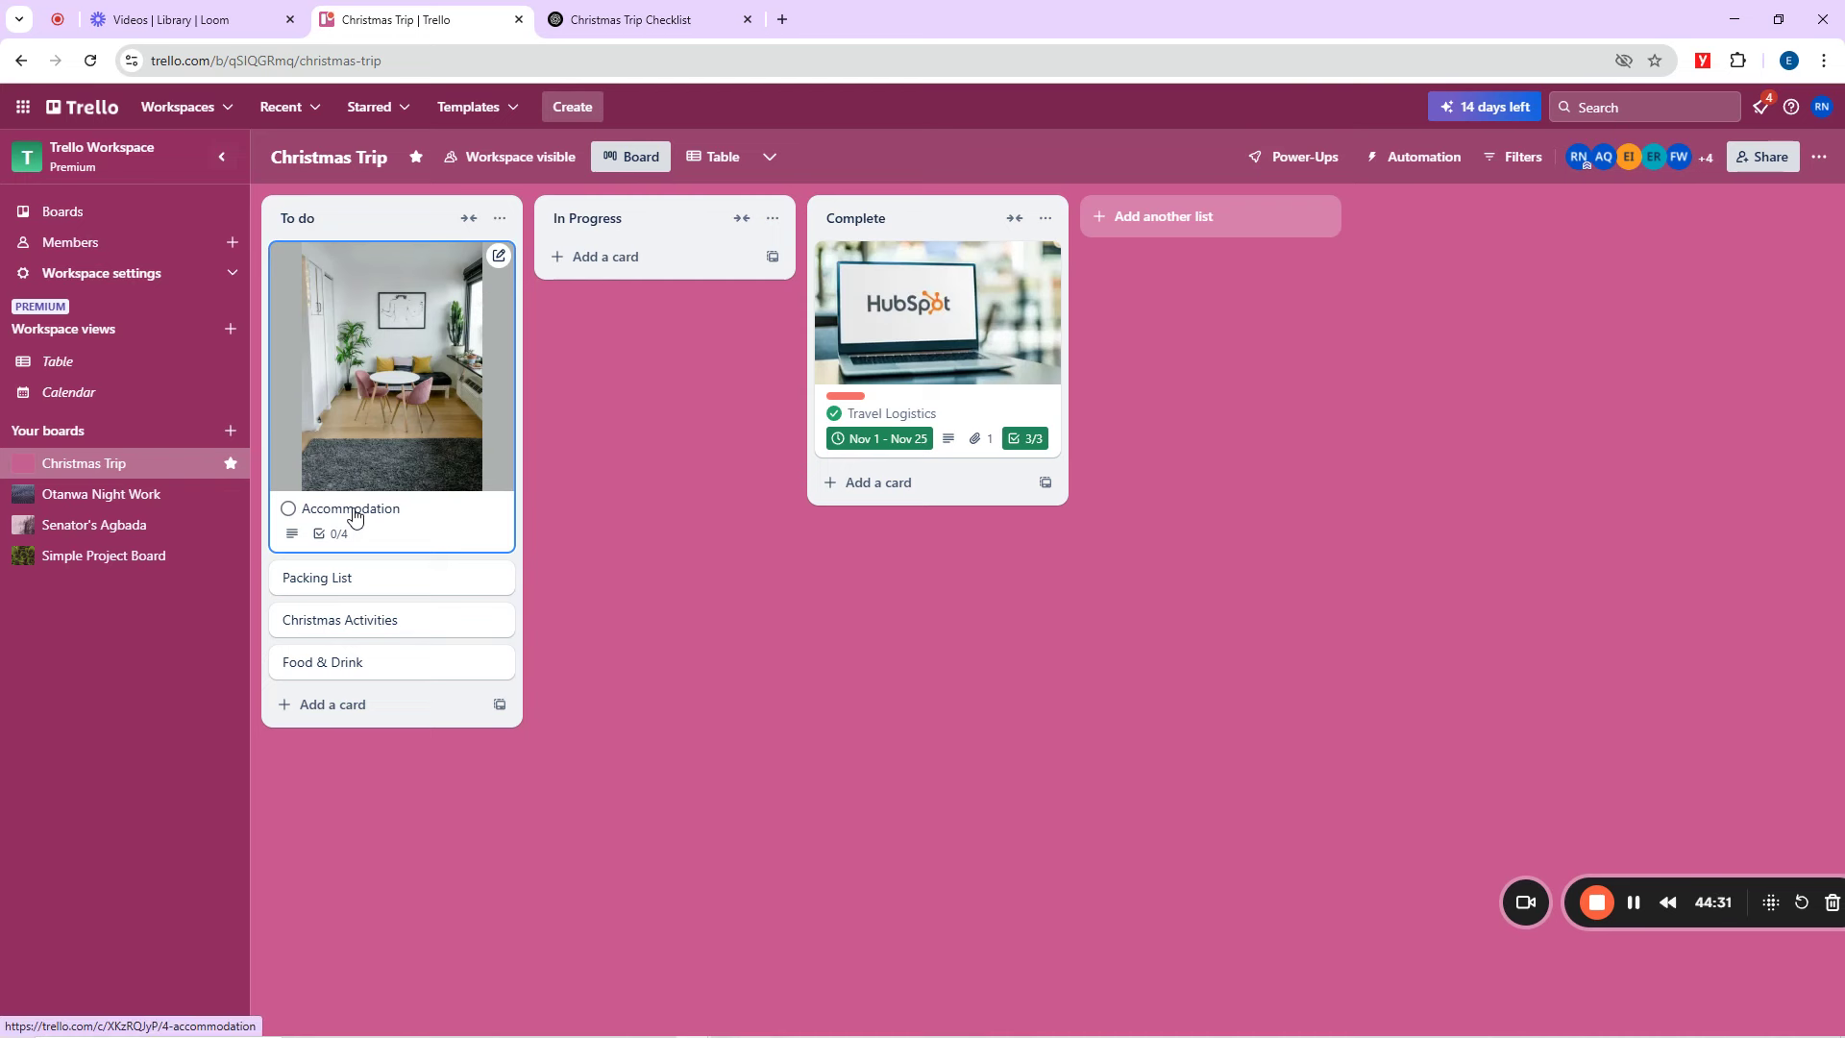
Move the Accommodation card to the In Progress list, and review the cards in the table view before returning to the board view.
drag(362, 510, 648, 471)
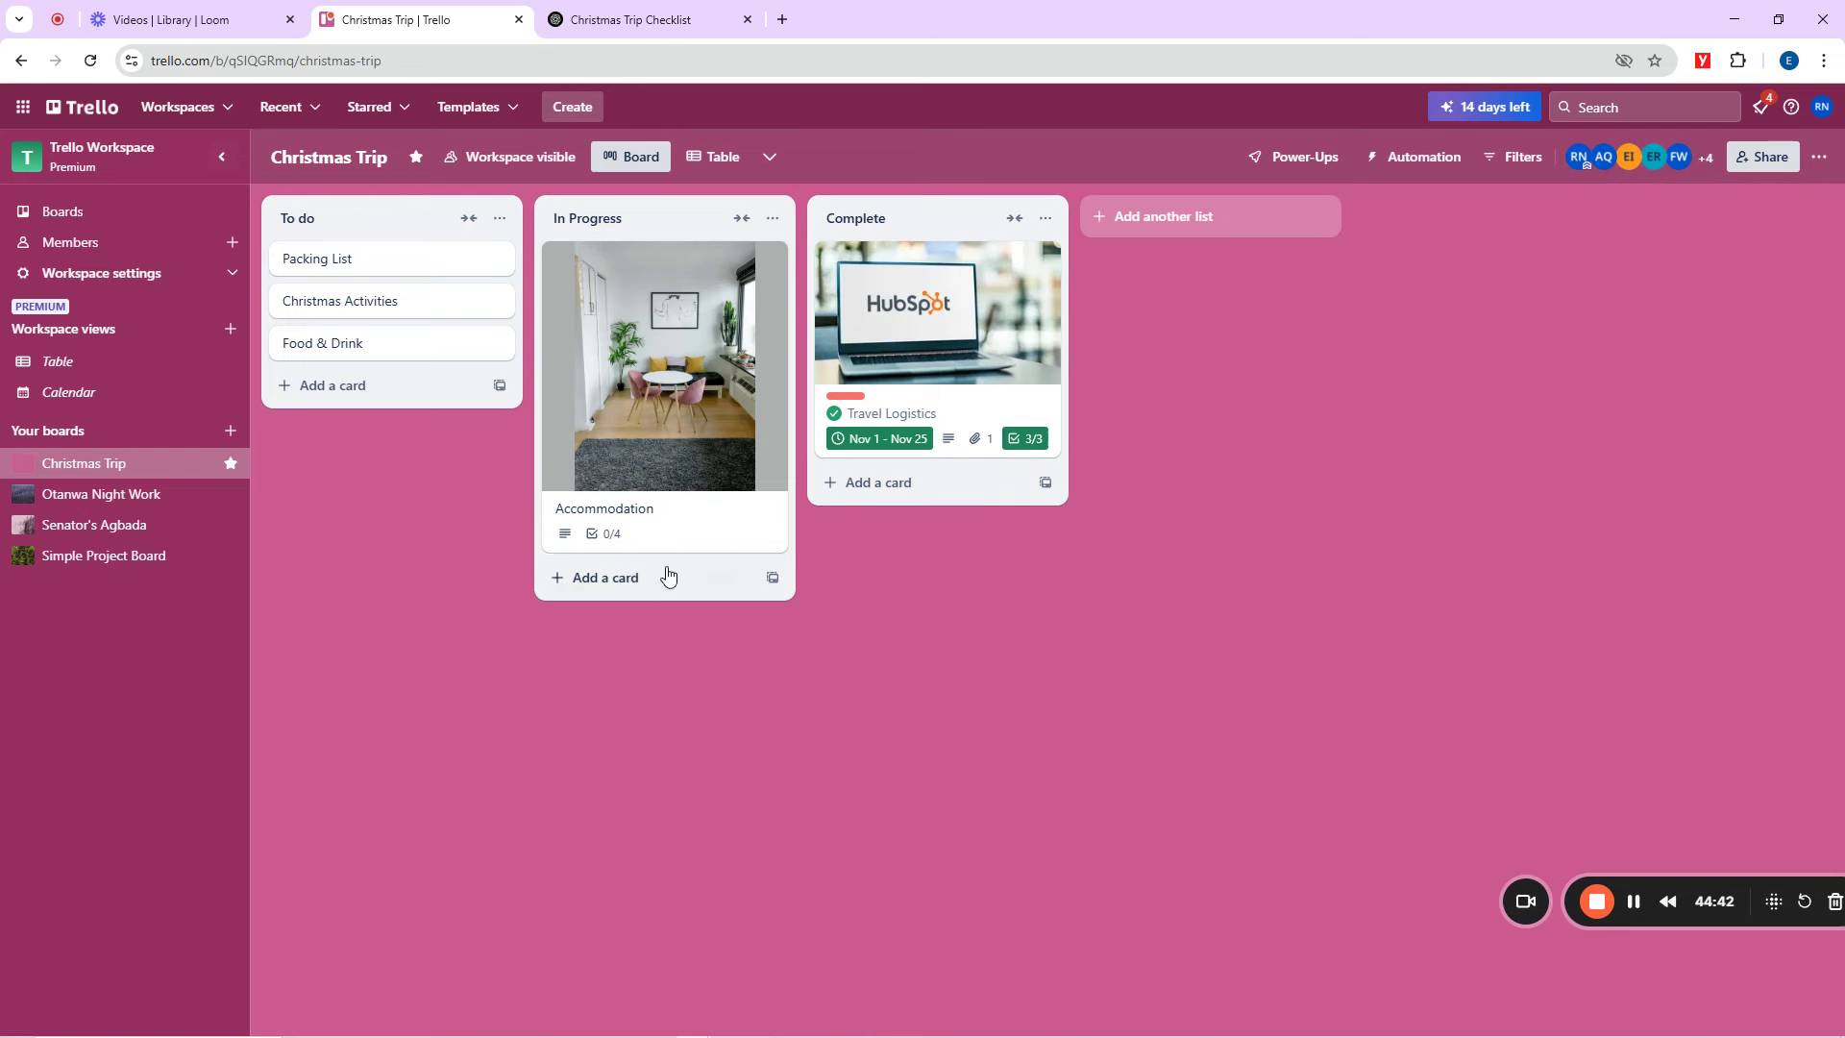
click(716, 162)
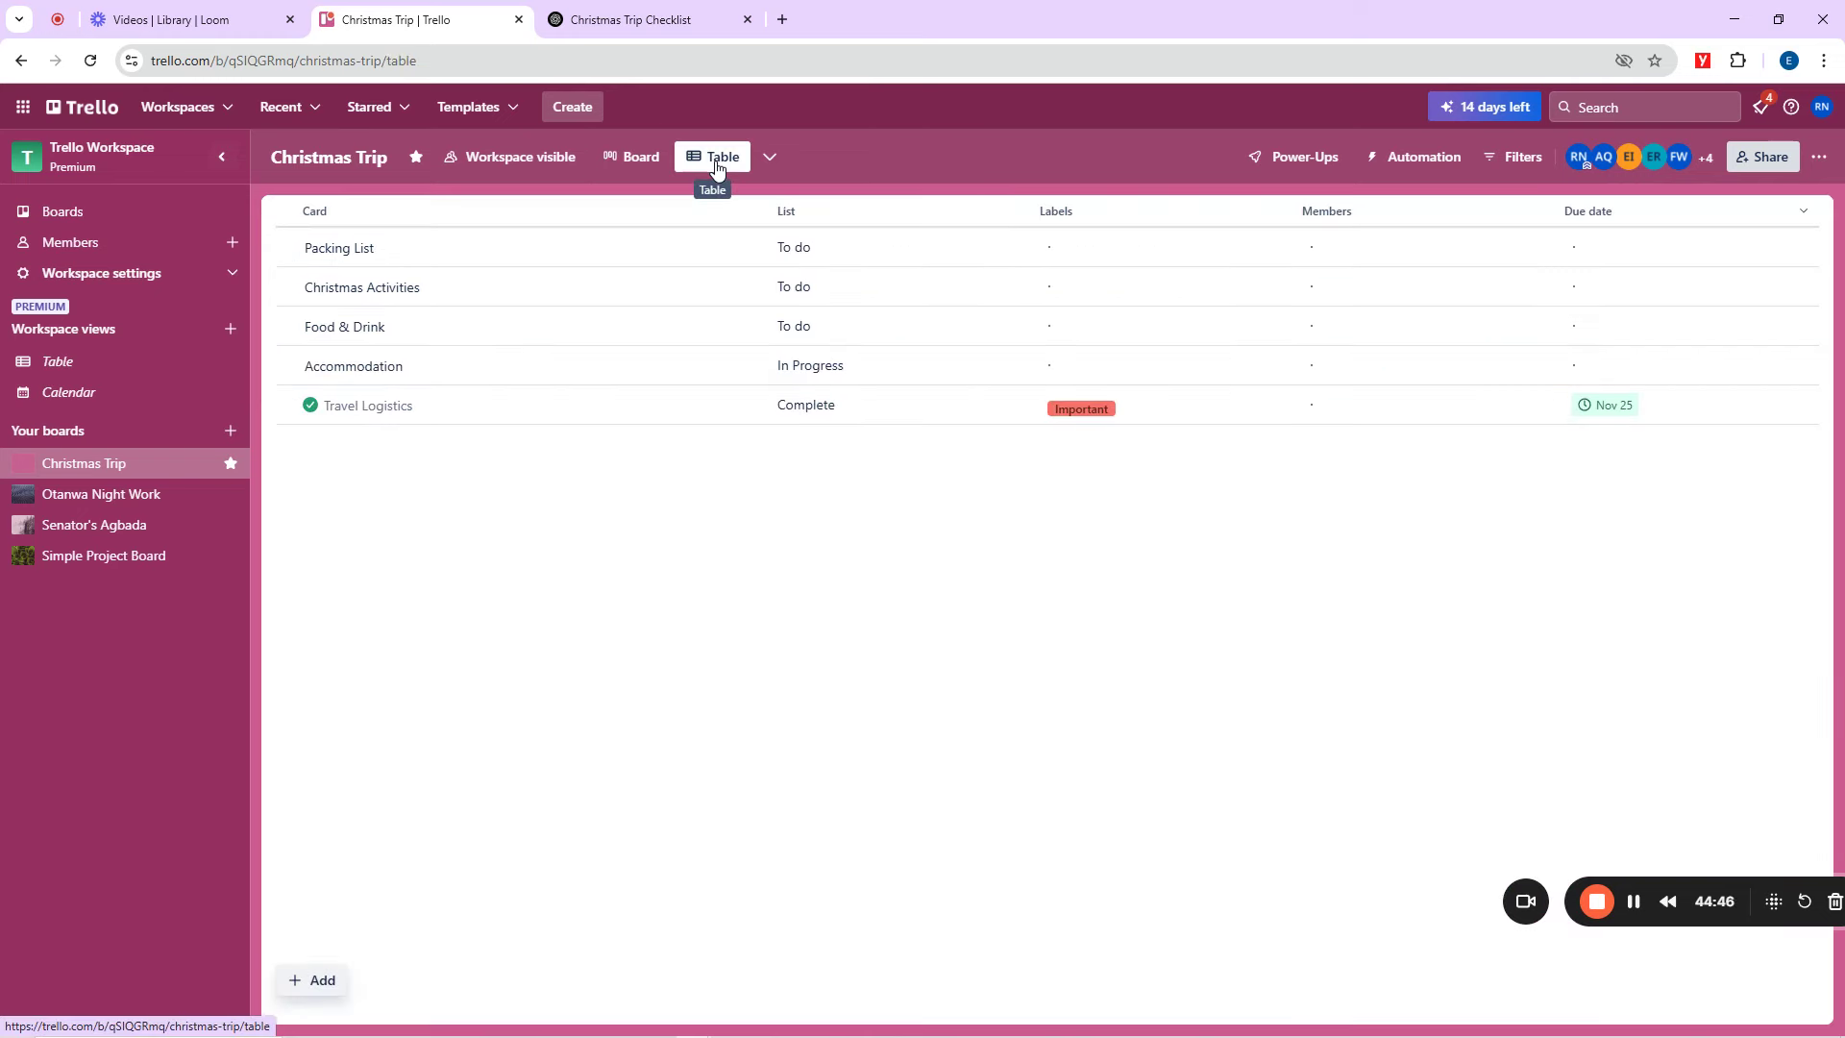
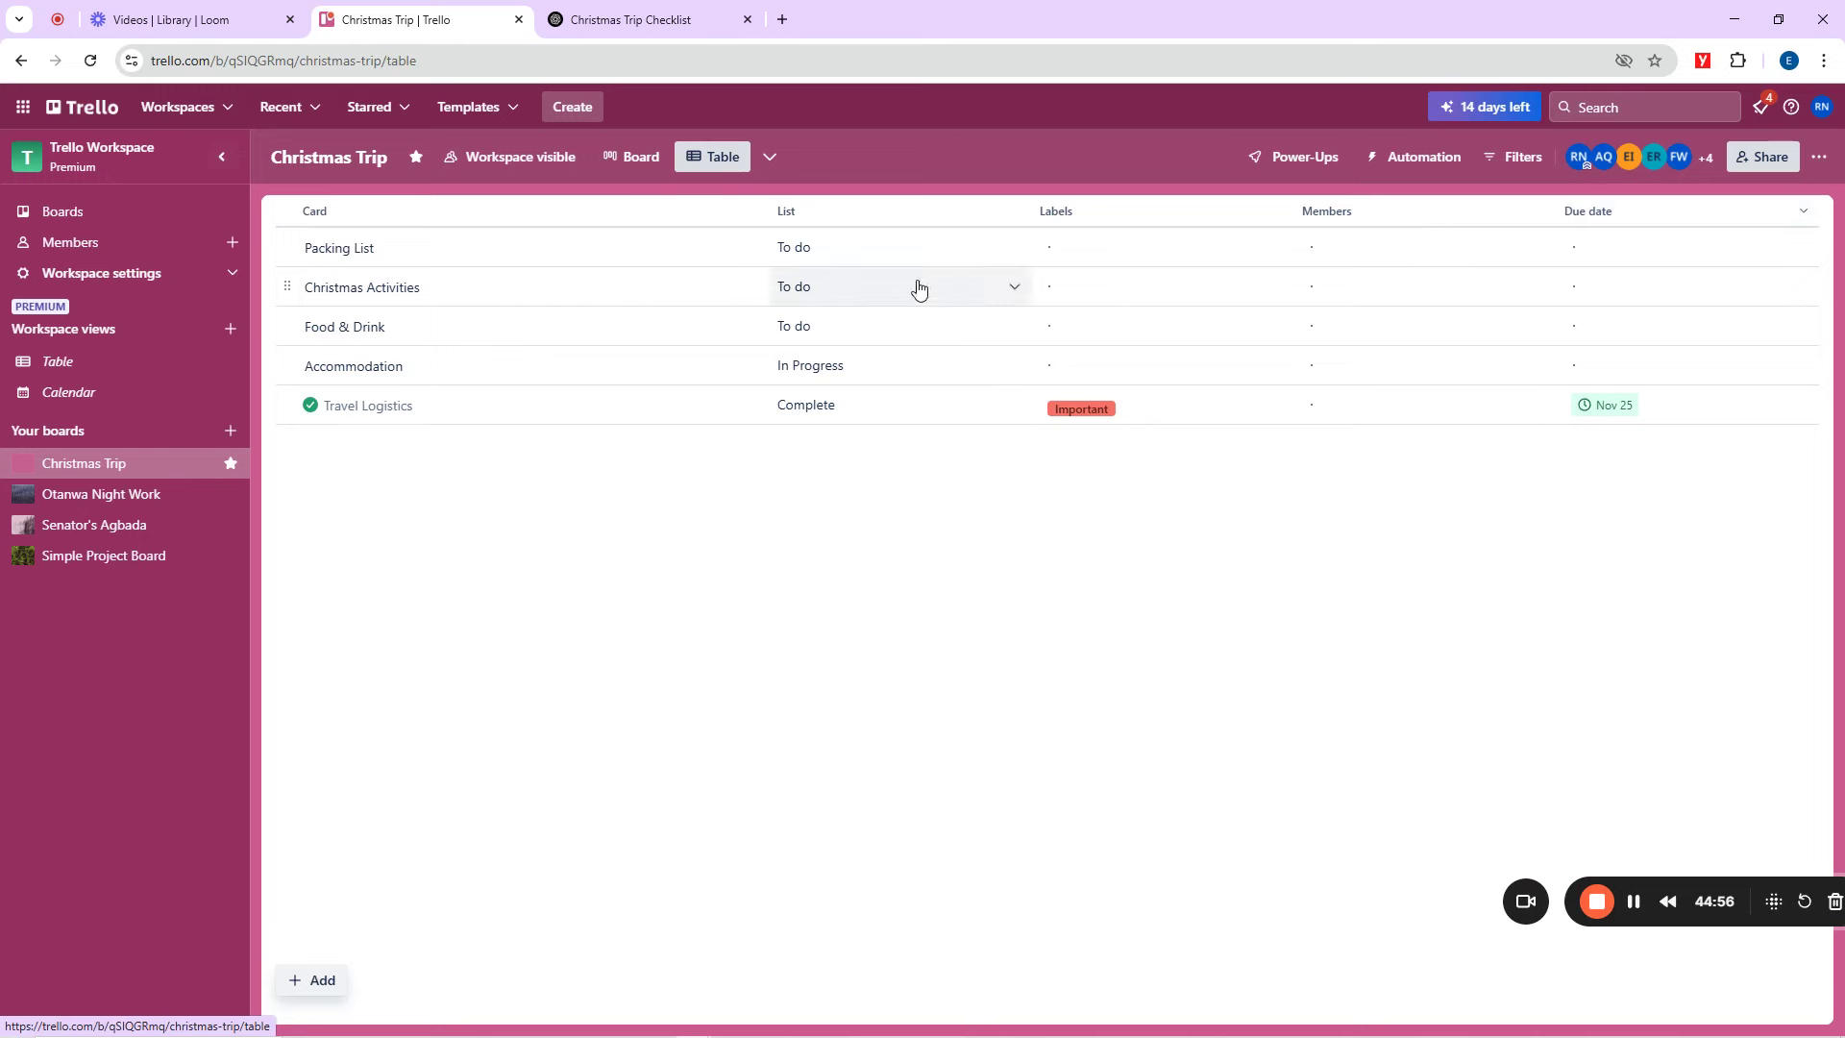
click(639, 160)
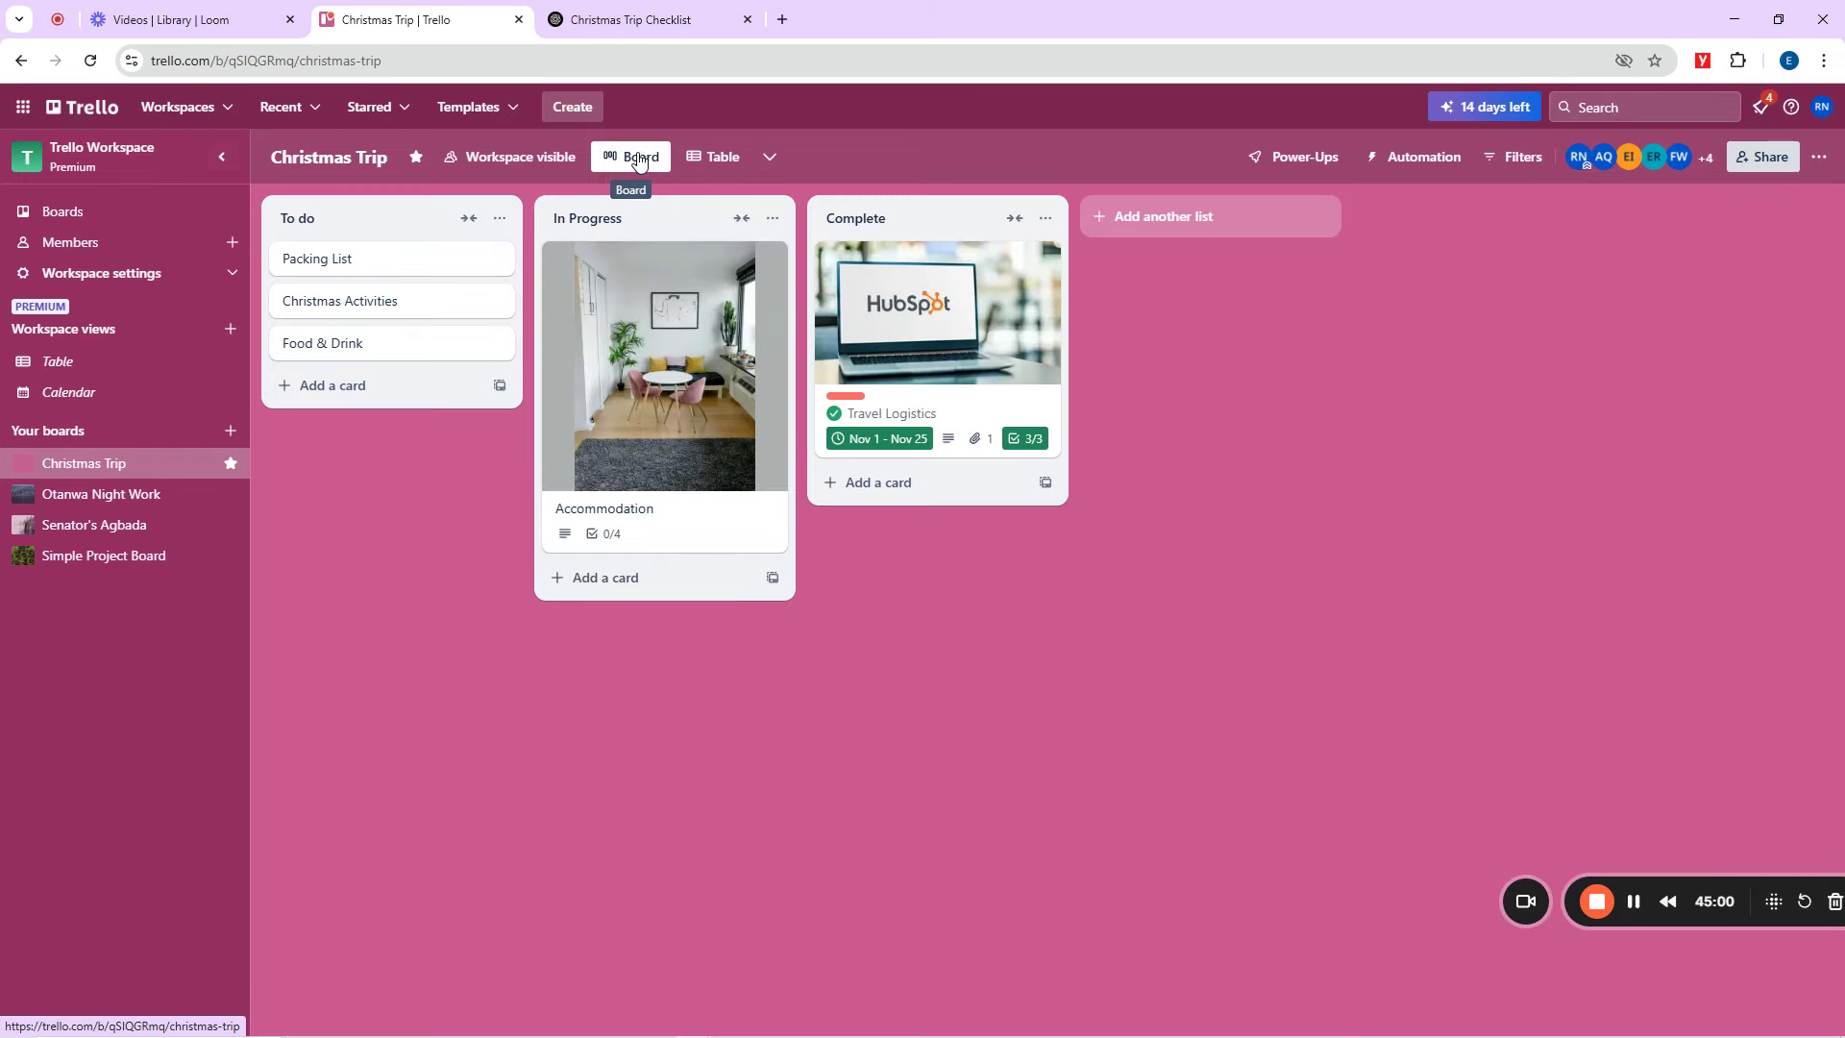
Open the Packing List card and enter the description "Please double-check to ensure everything on the checklist is added!".
click(339, 260)
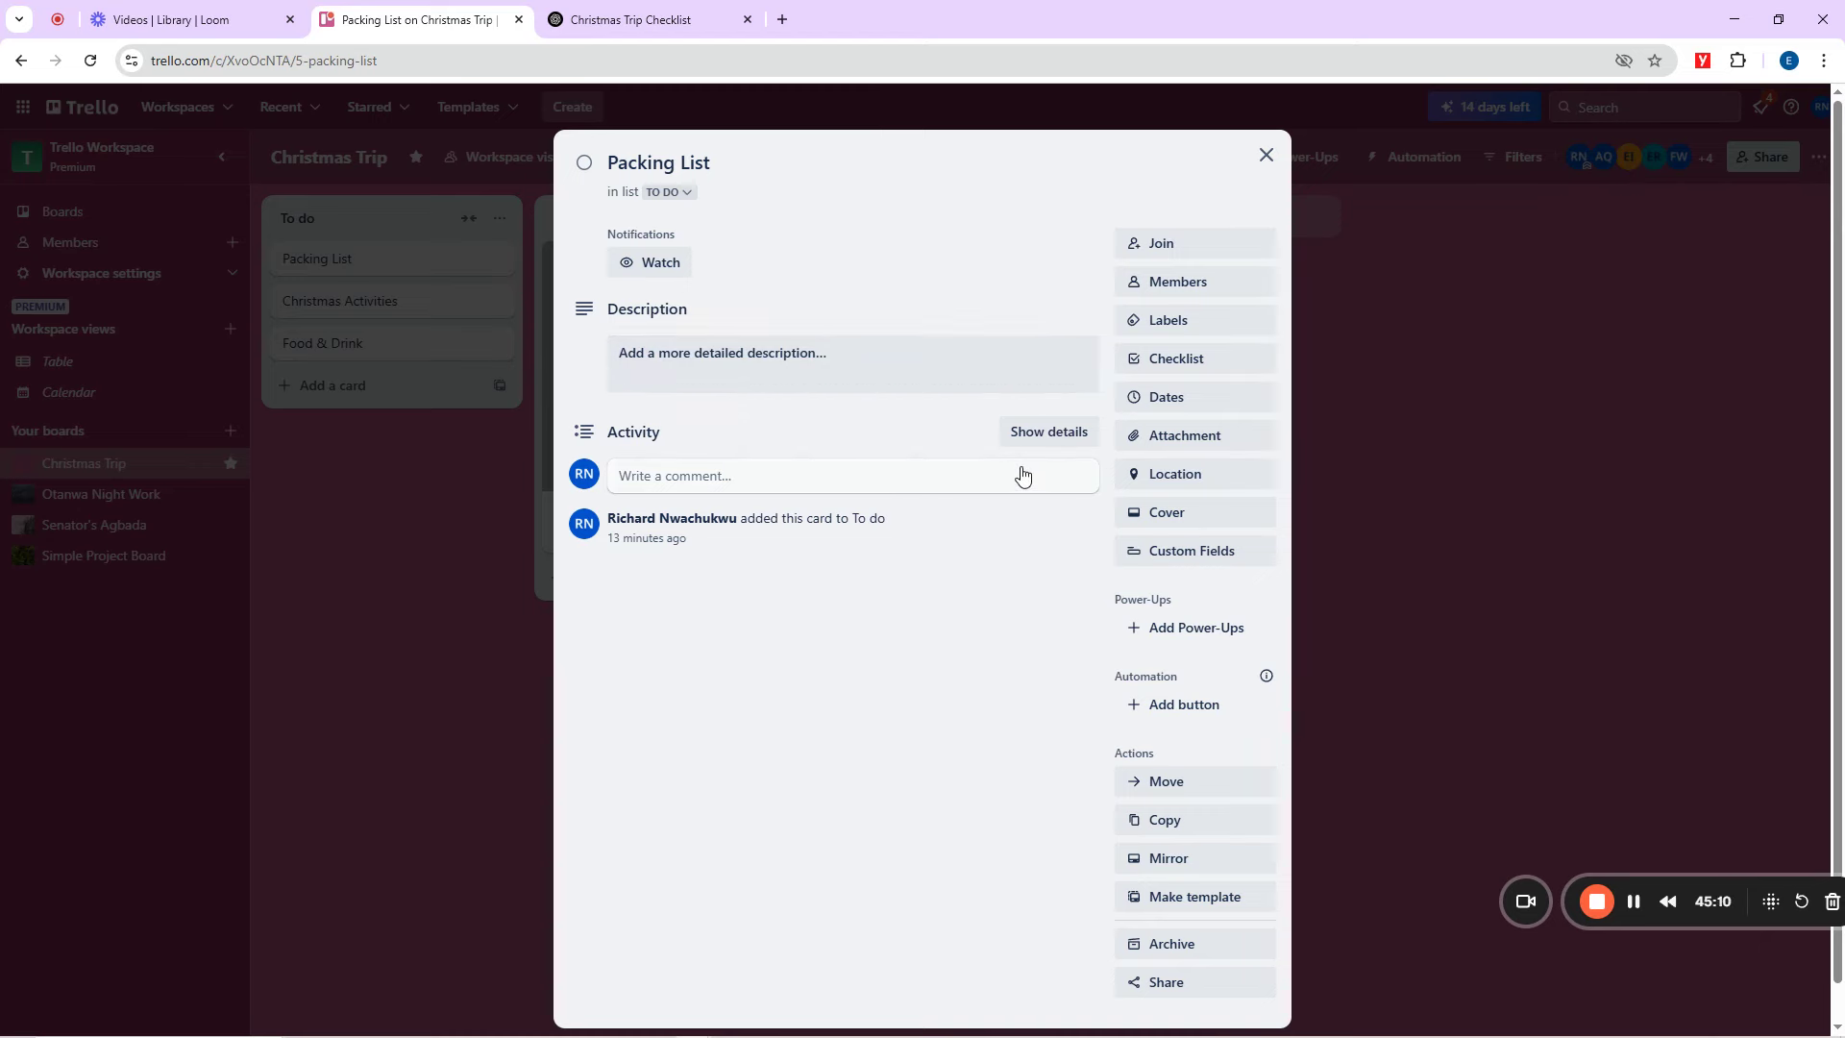
click(713, 353)
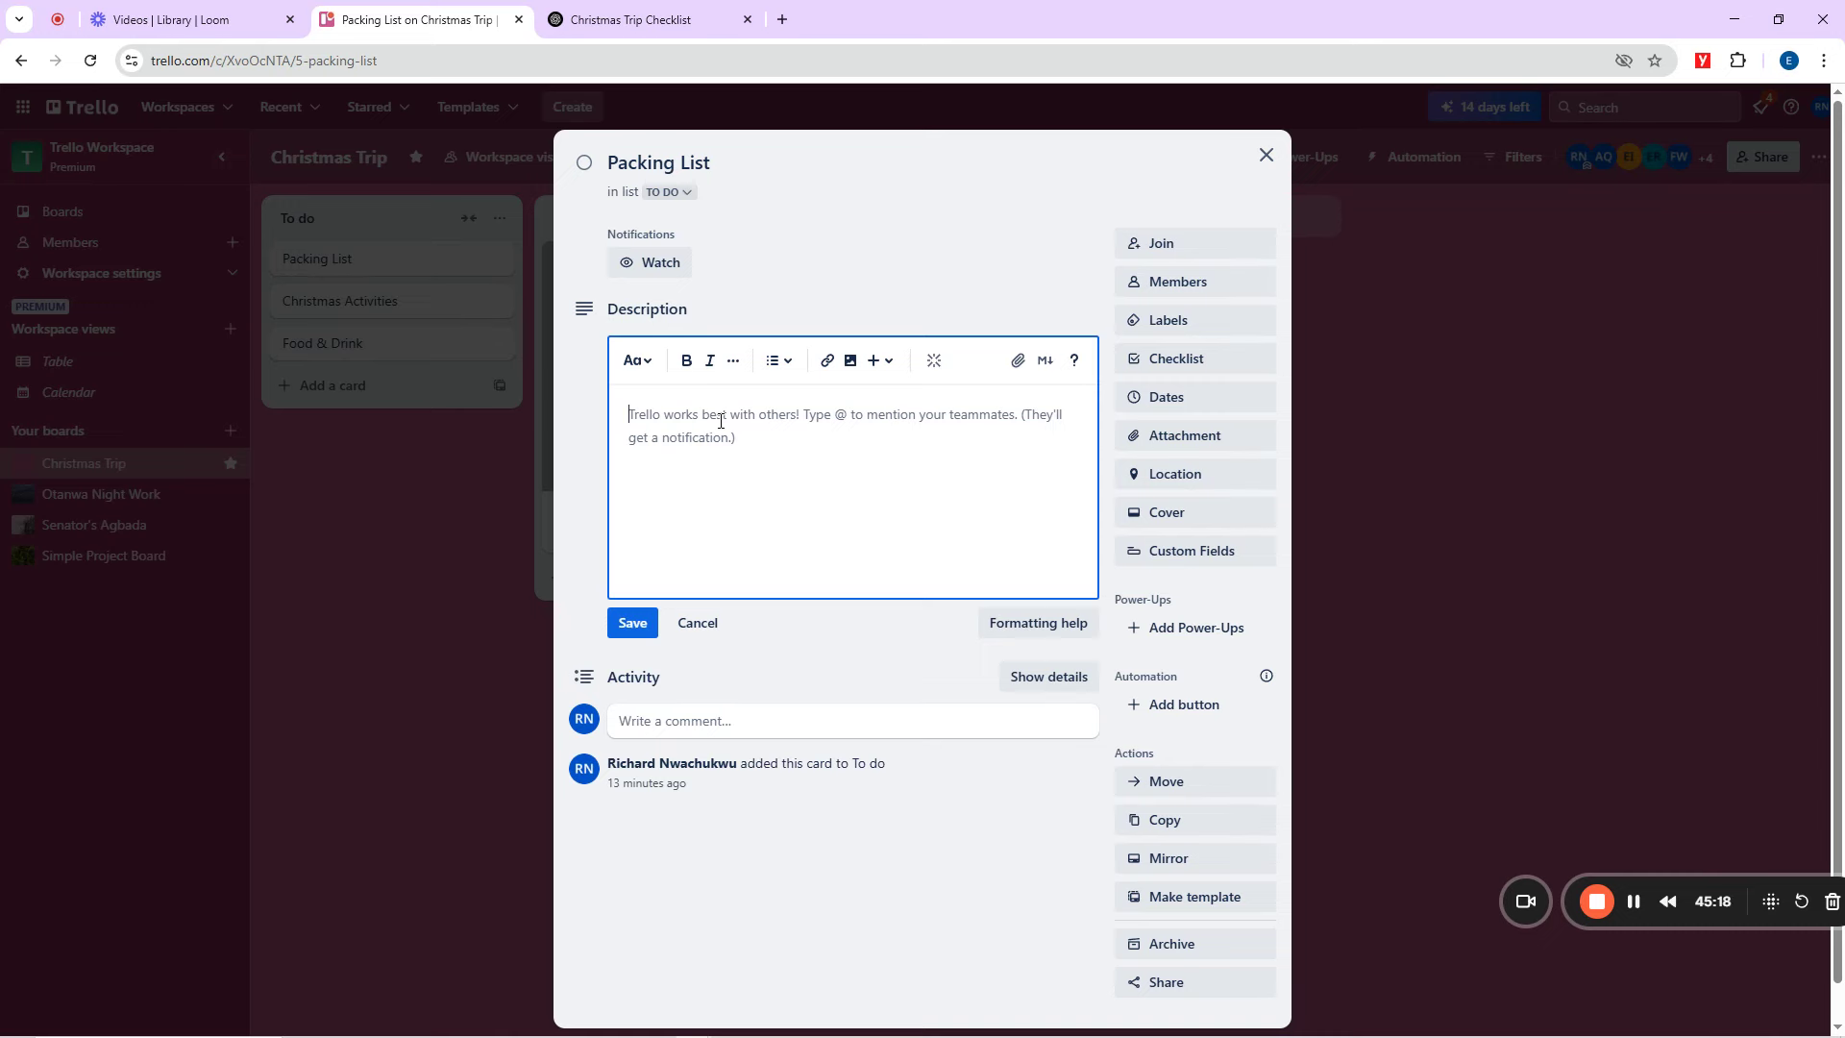
text(Pleas)
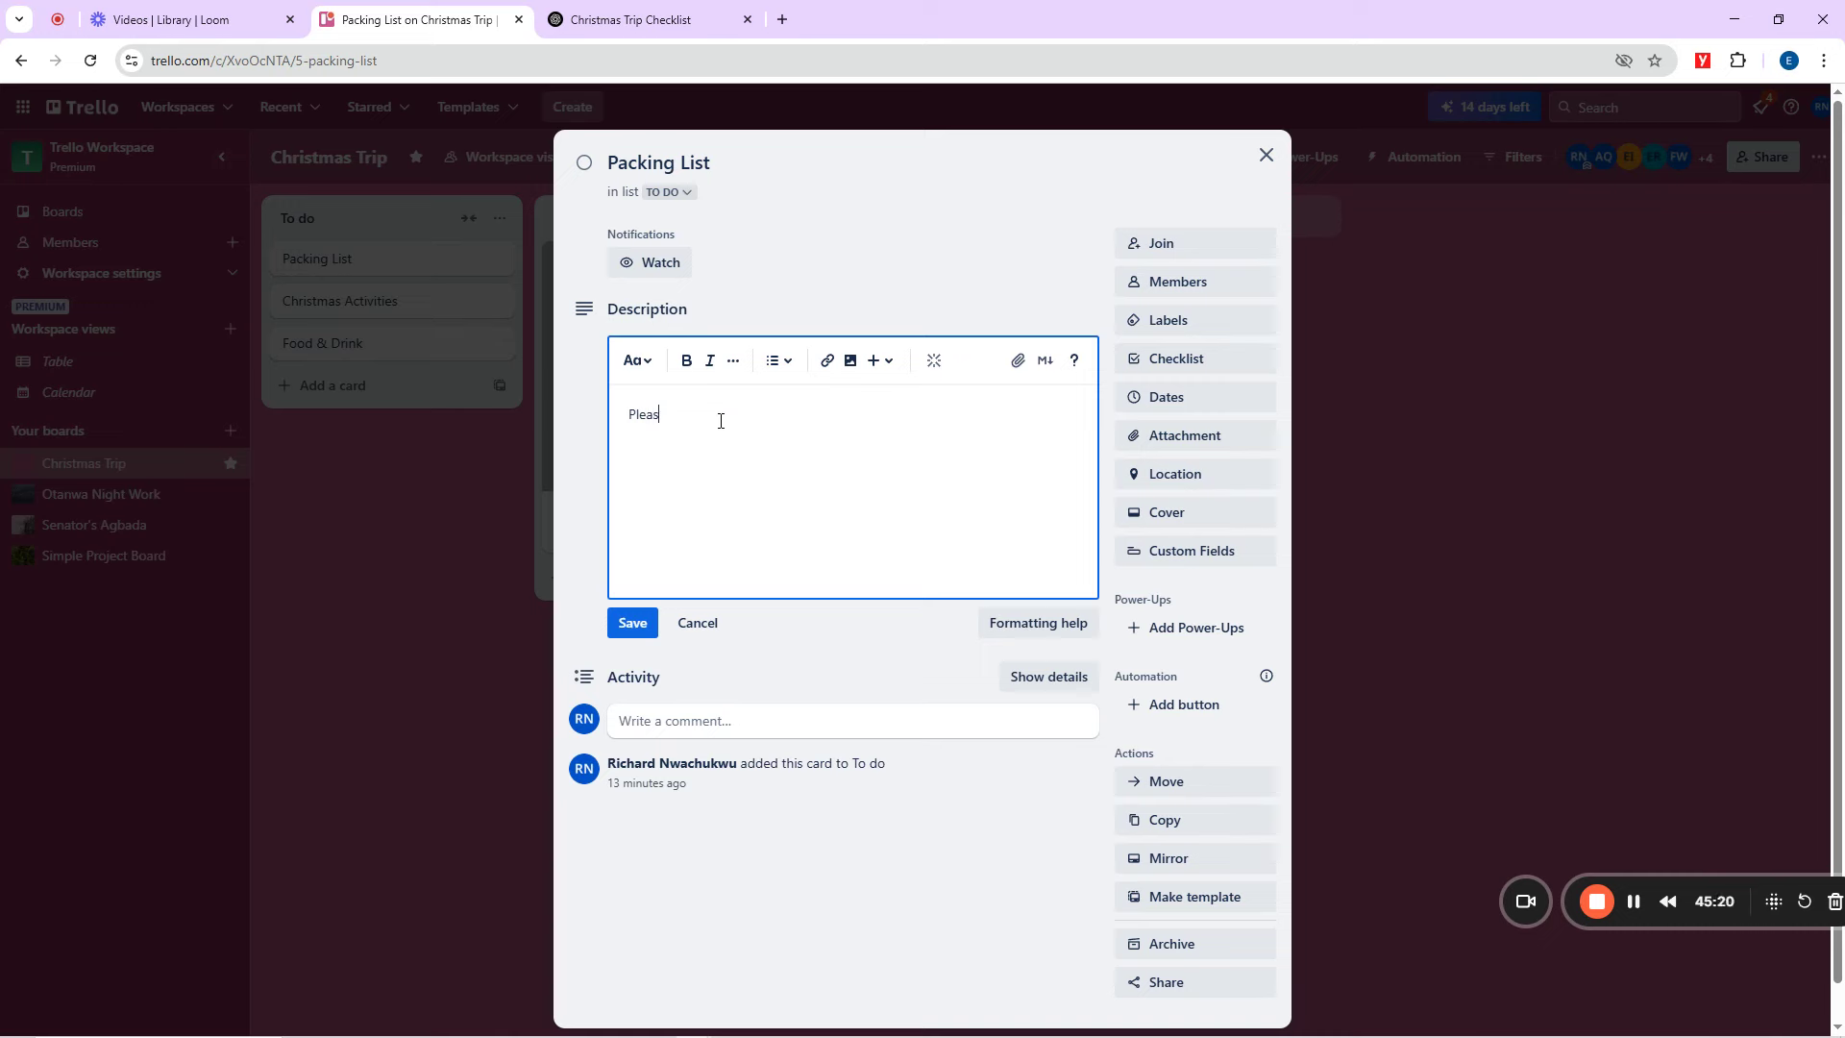
text(e double-check to ensure ever)
text(ything on the checklist is)
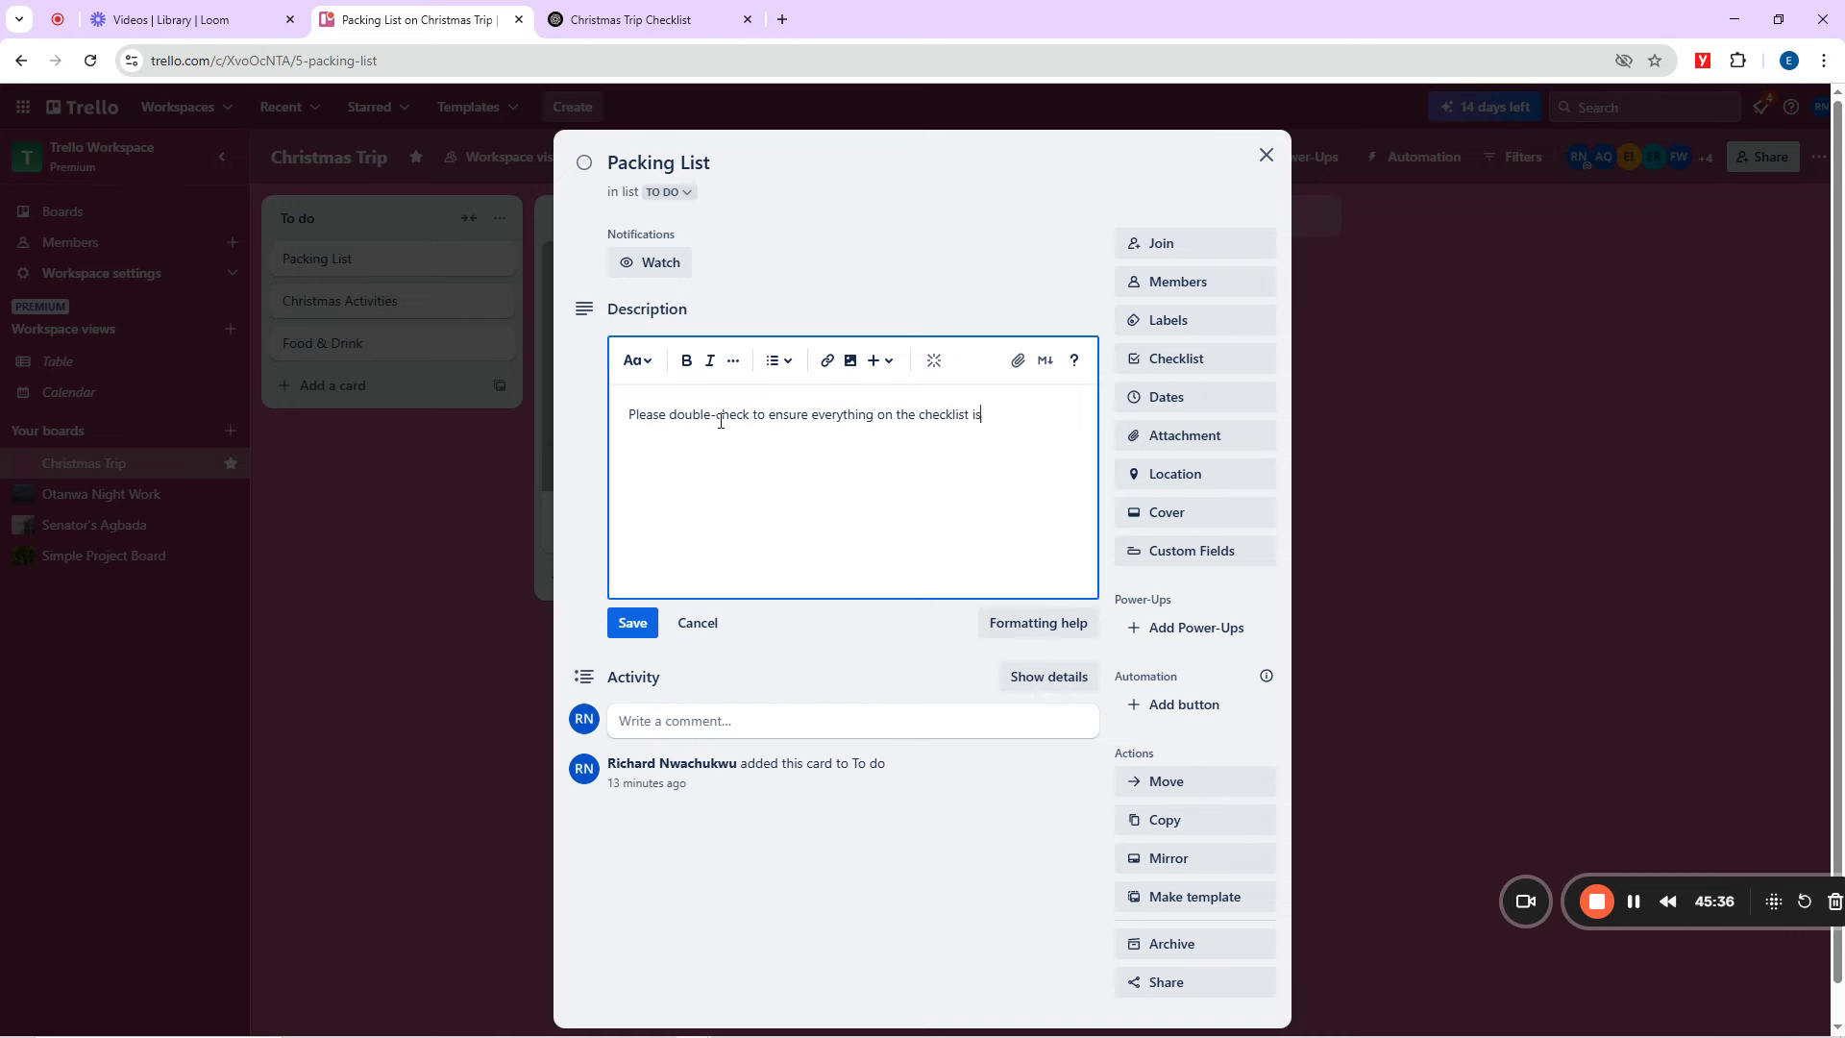
text( added!)
Copy "Warm clothes" from the ChatGPT packing list and post it as a comment on the Packing List card.
click(679, 728)
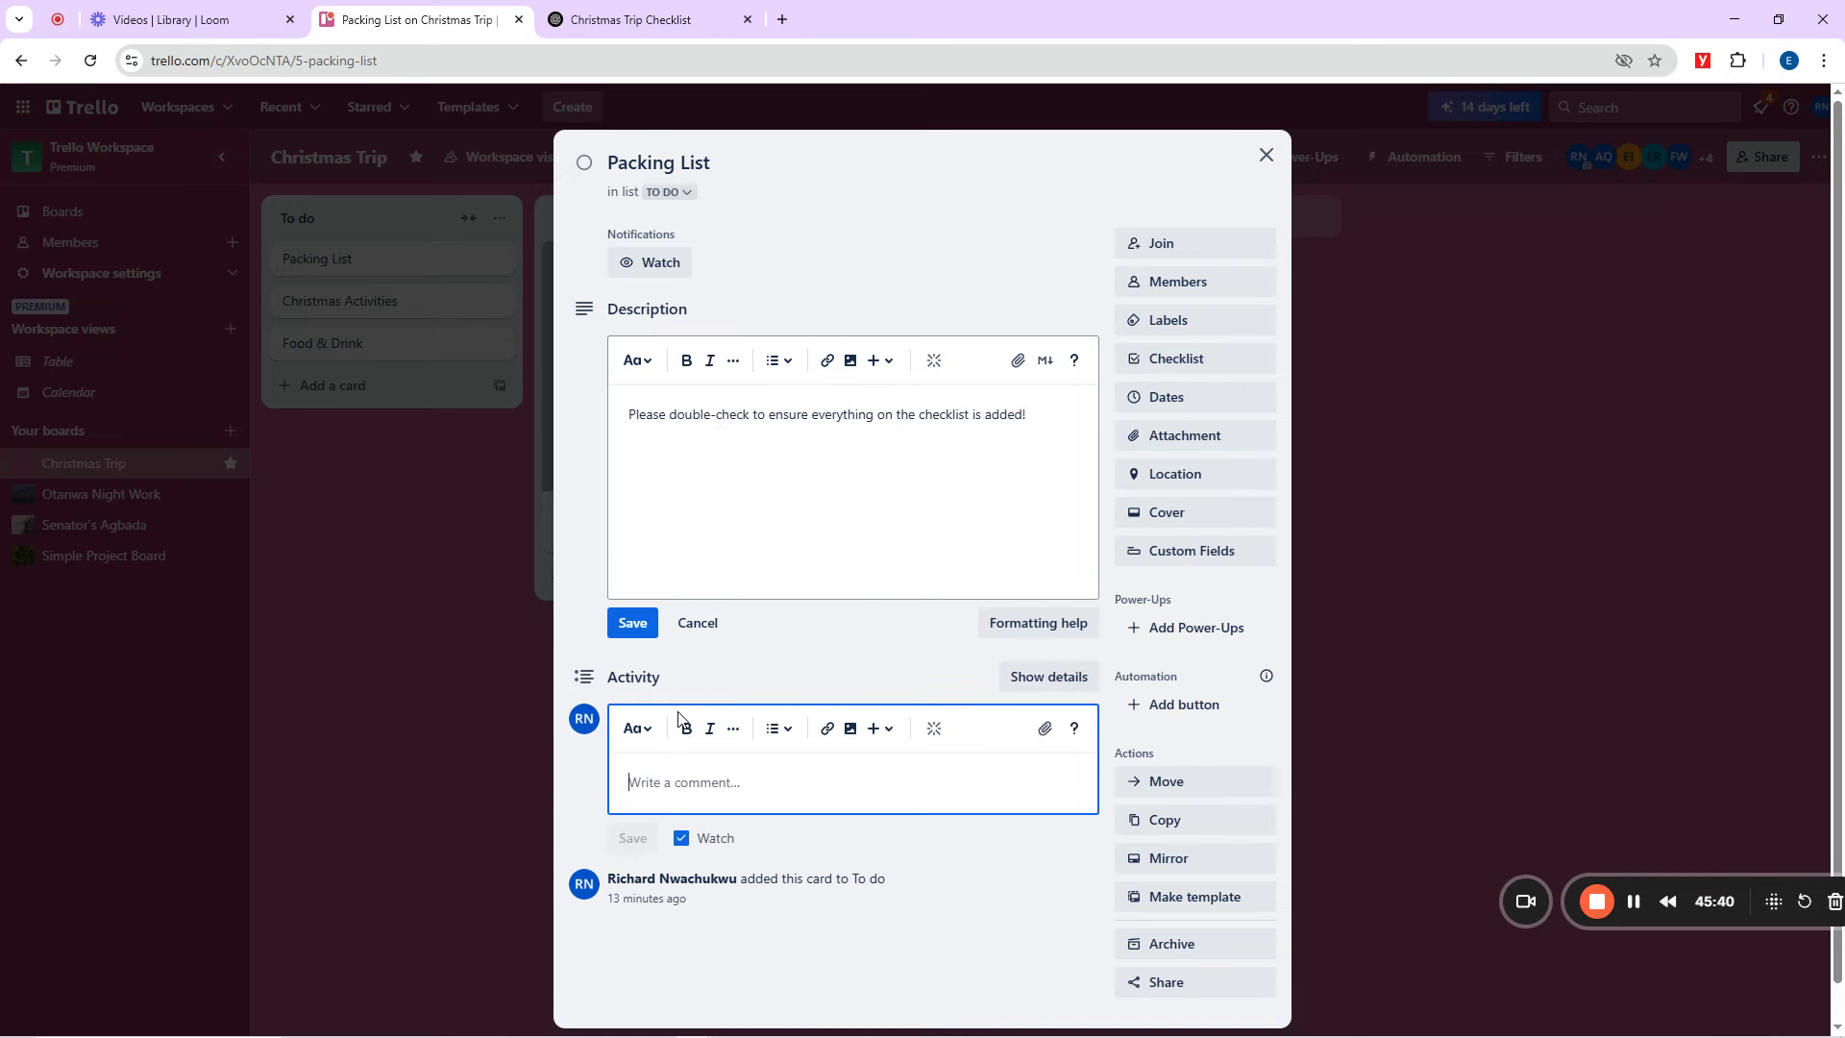
click(578, 14)
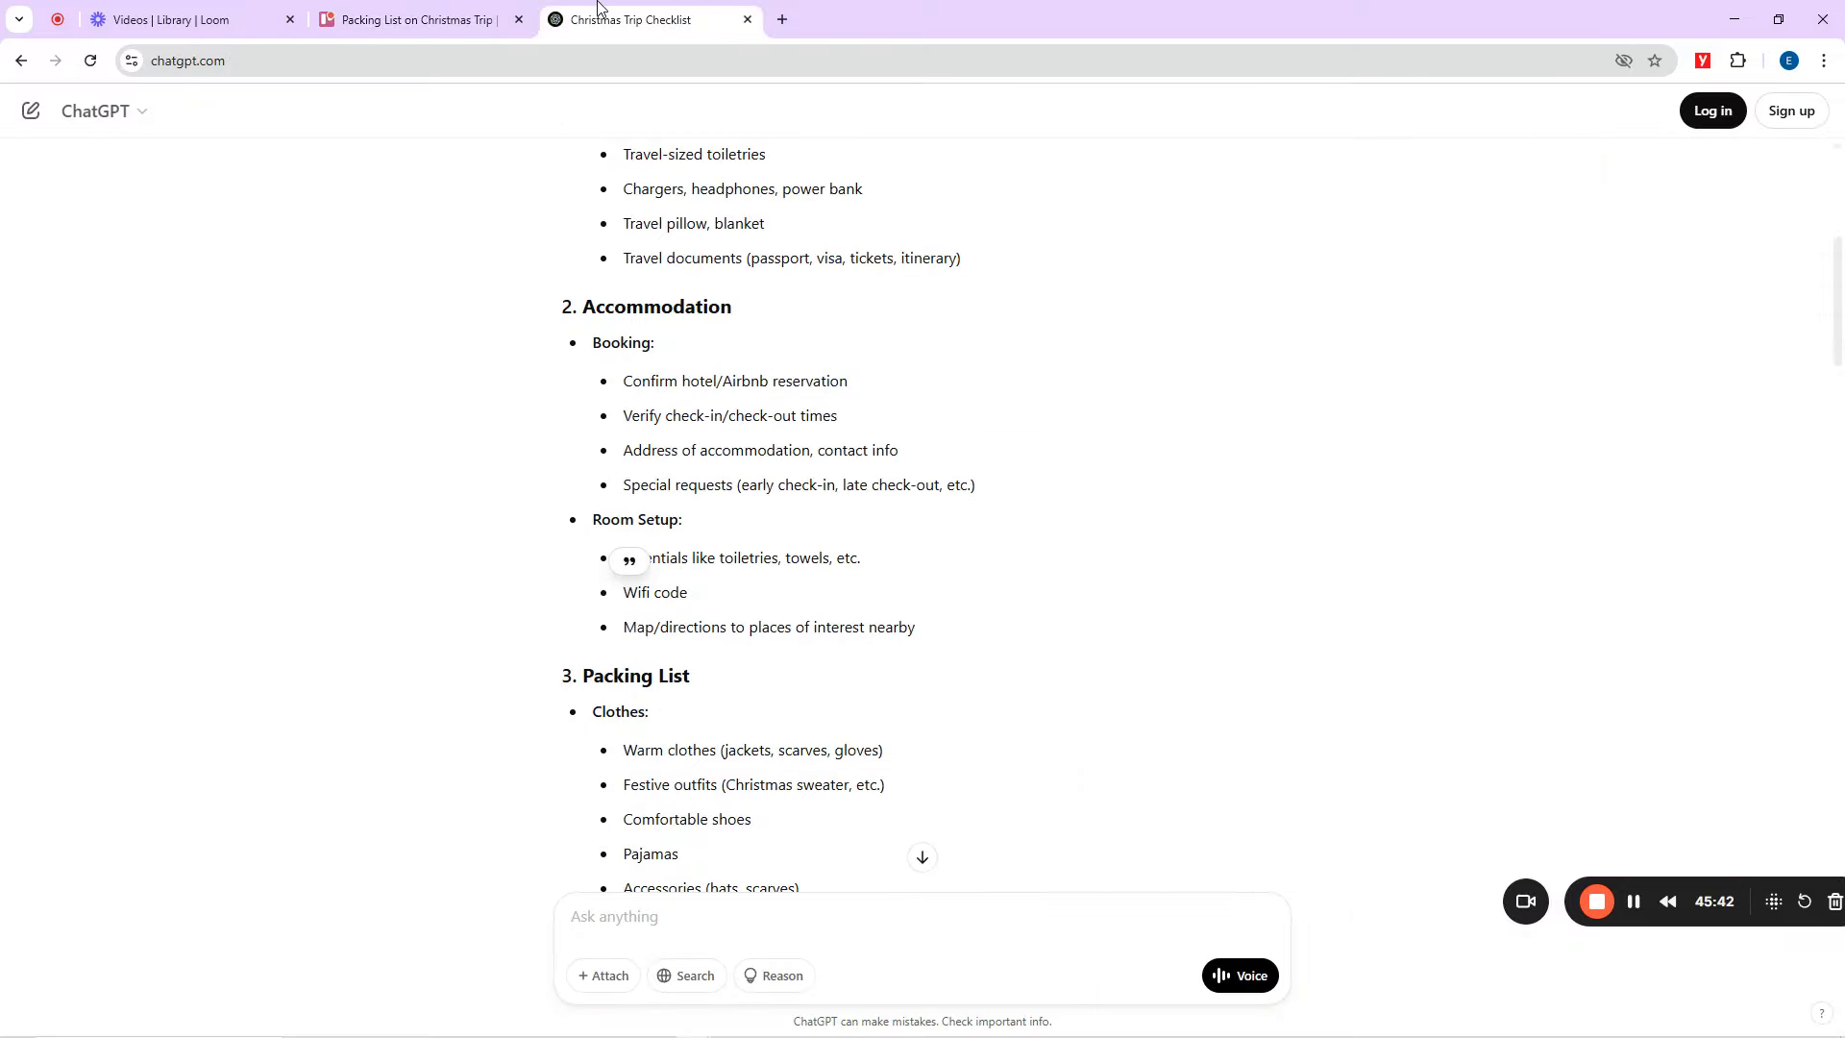
scroll(711, 615, down, 3)
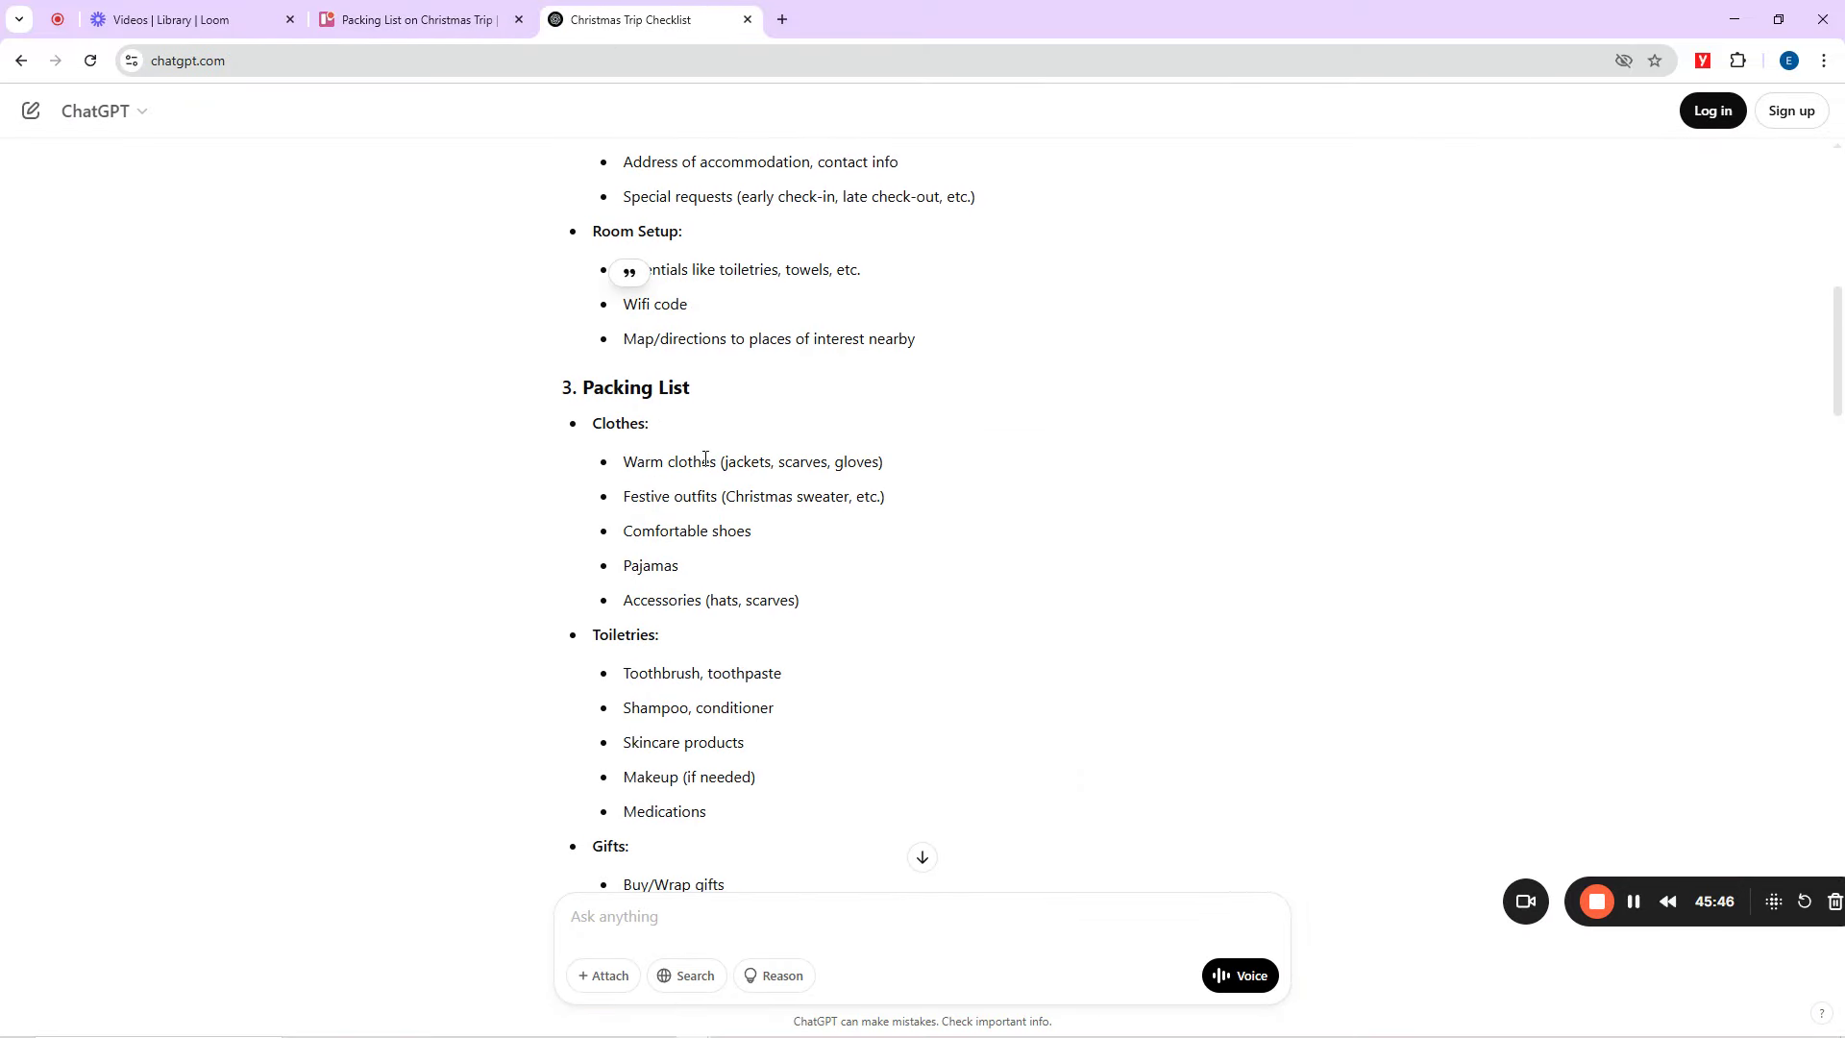
drag(718, 462, 622, 461)
key(ctrl+c)
click(428, 19)
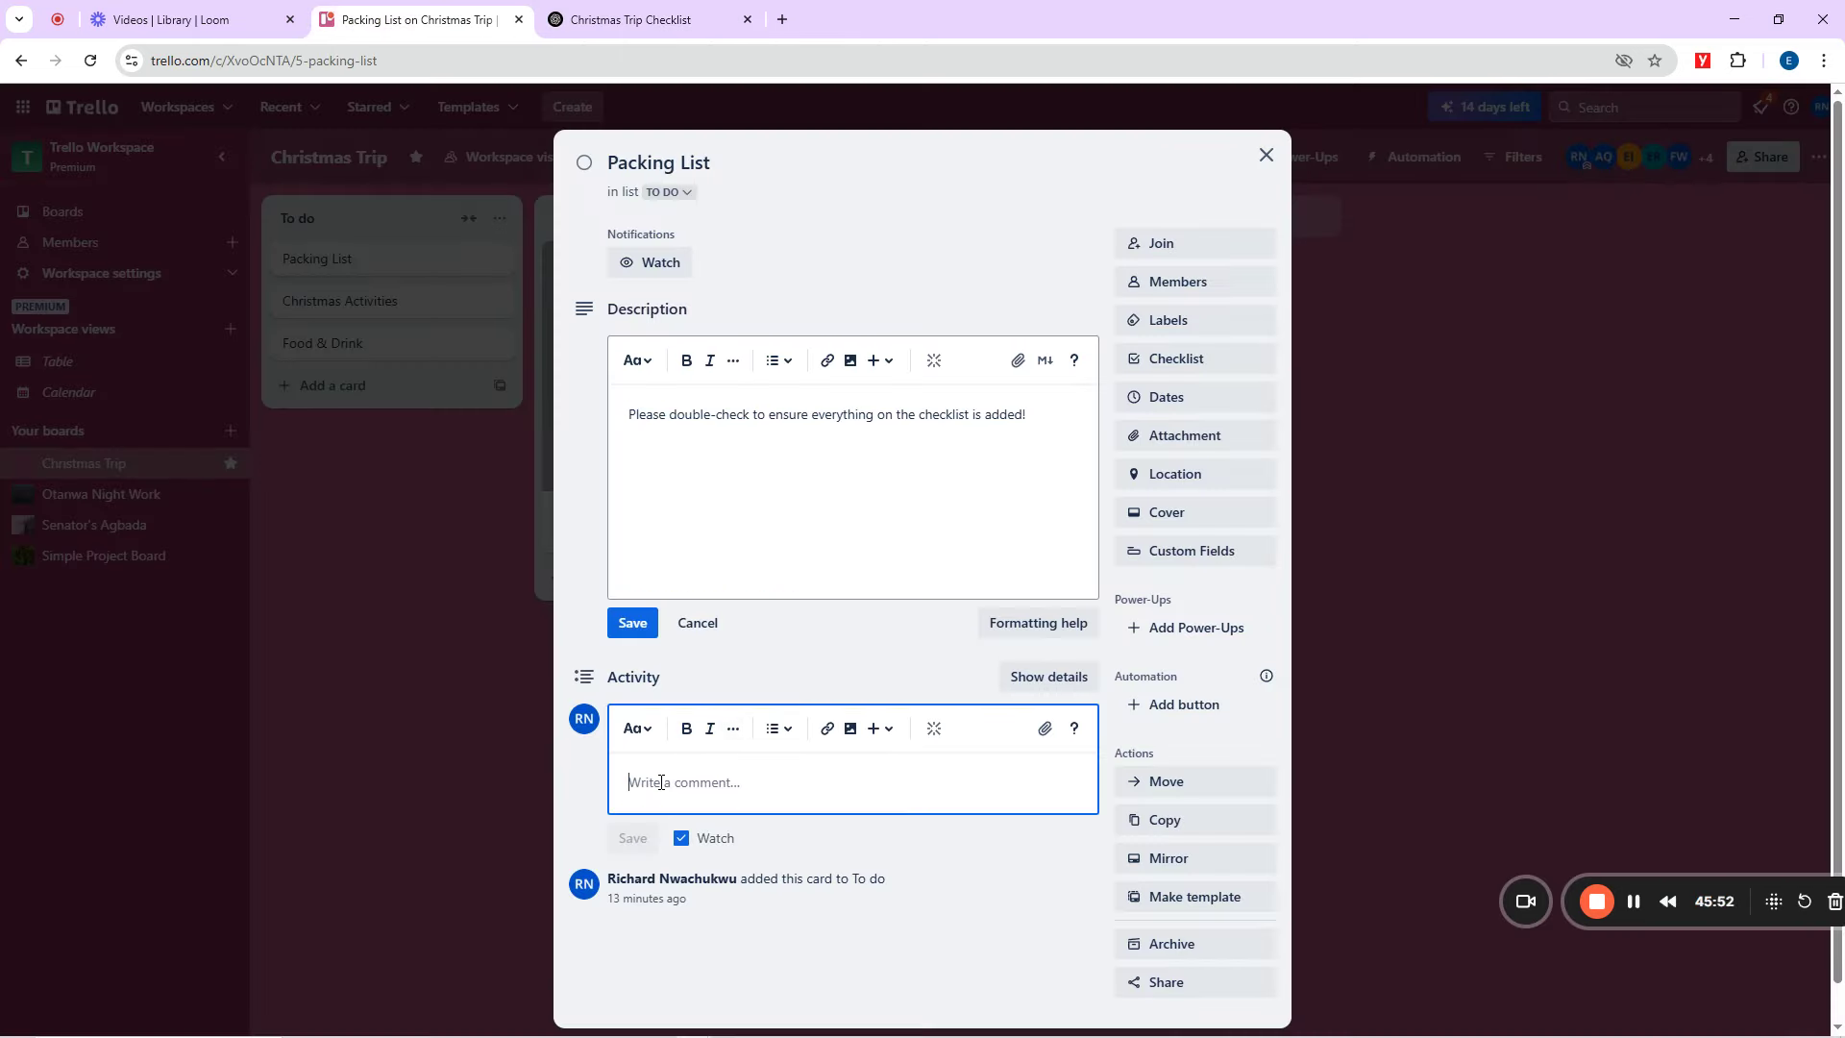
key(ctrl+v)
click(642, 839)
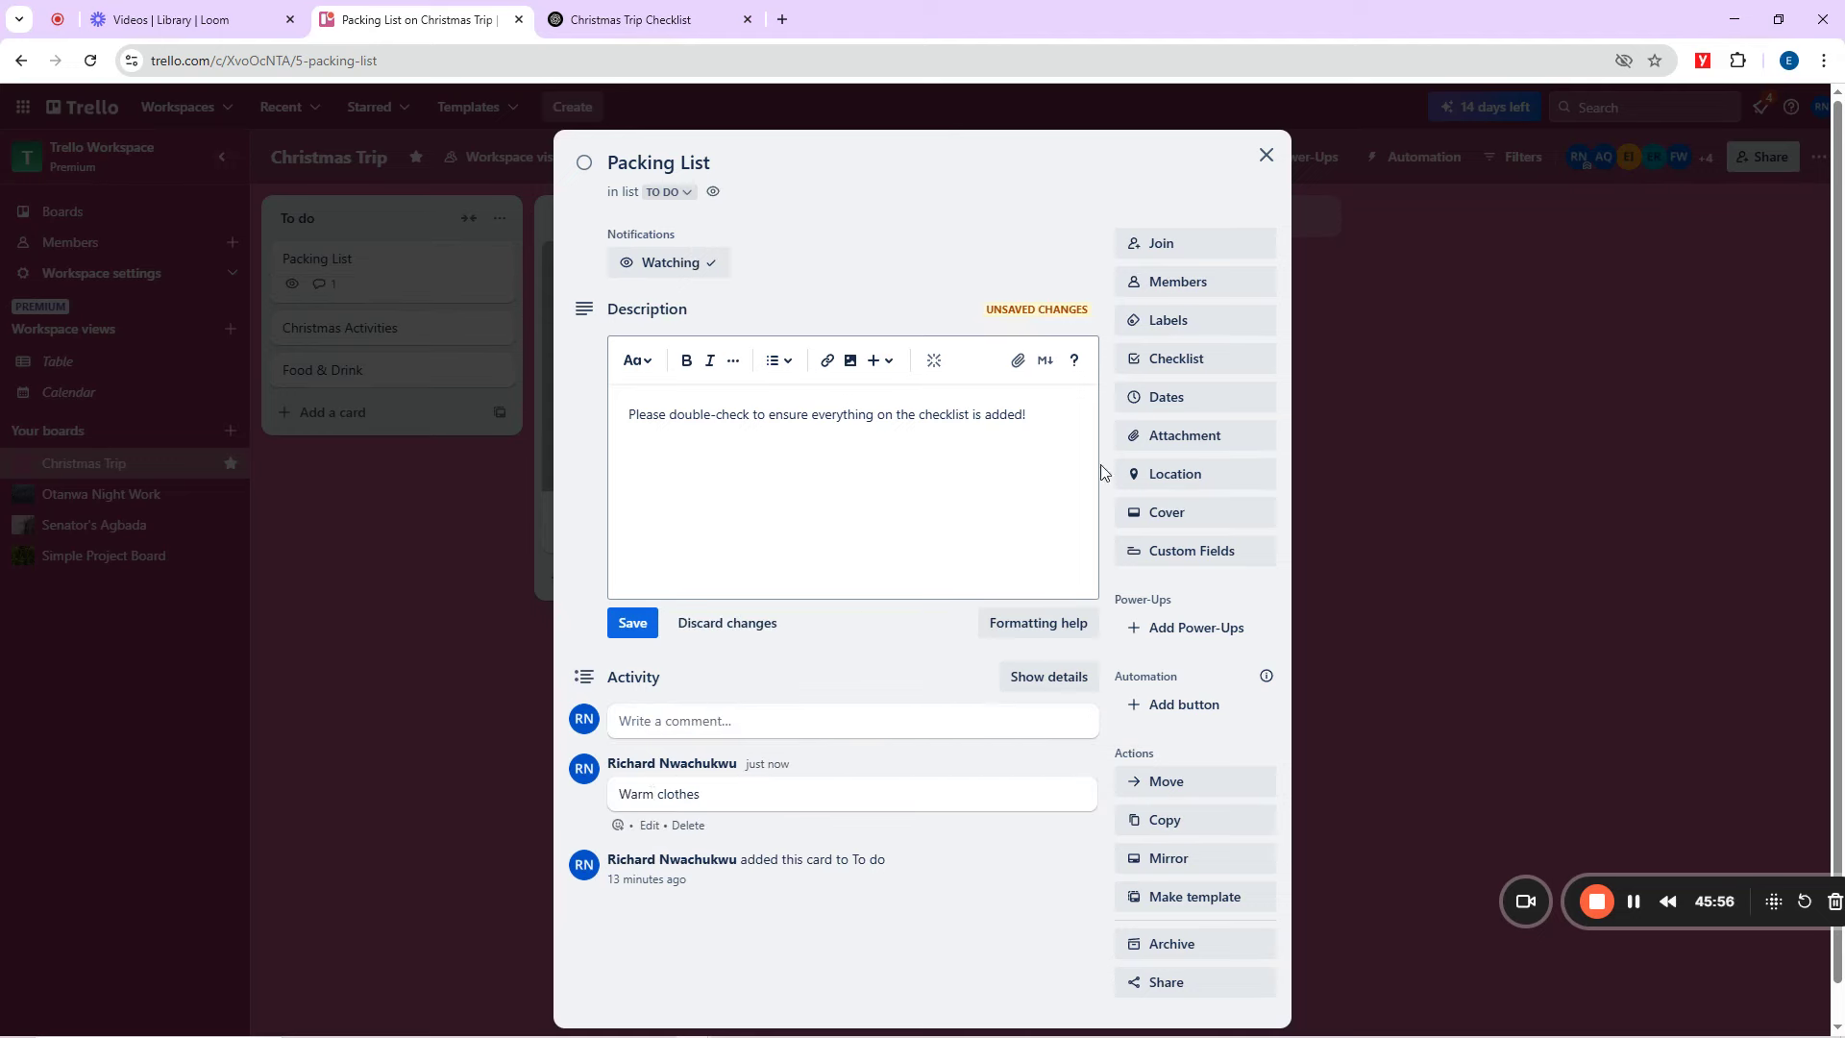
Add a checklist to the Packing List card with "Warm clothes" as its first item.
click(1249, 361)
click(1162, 592)
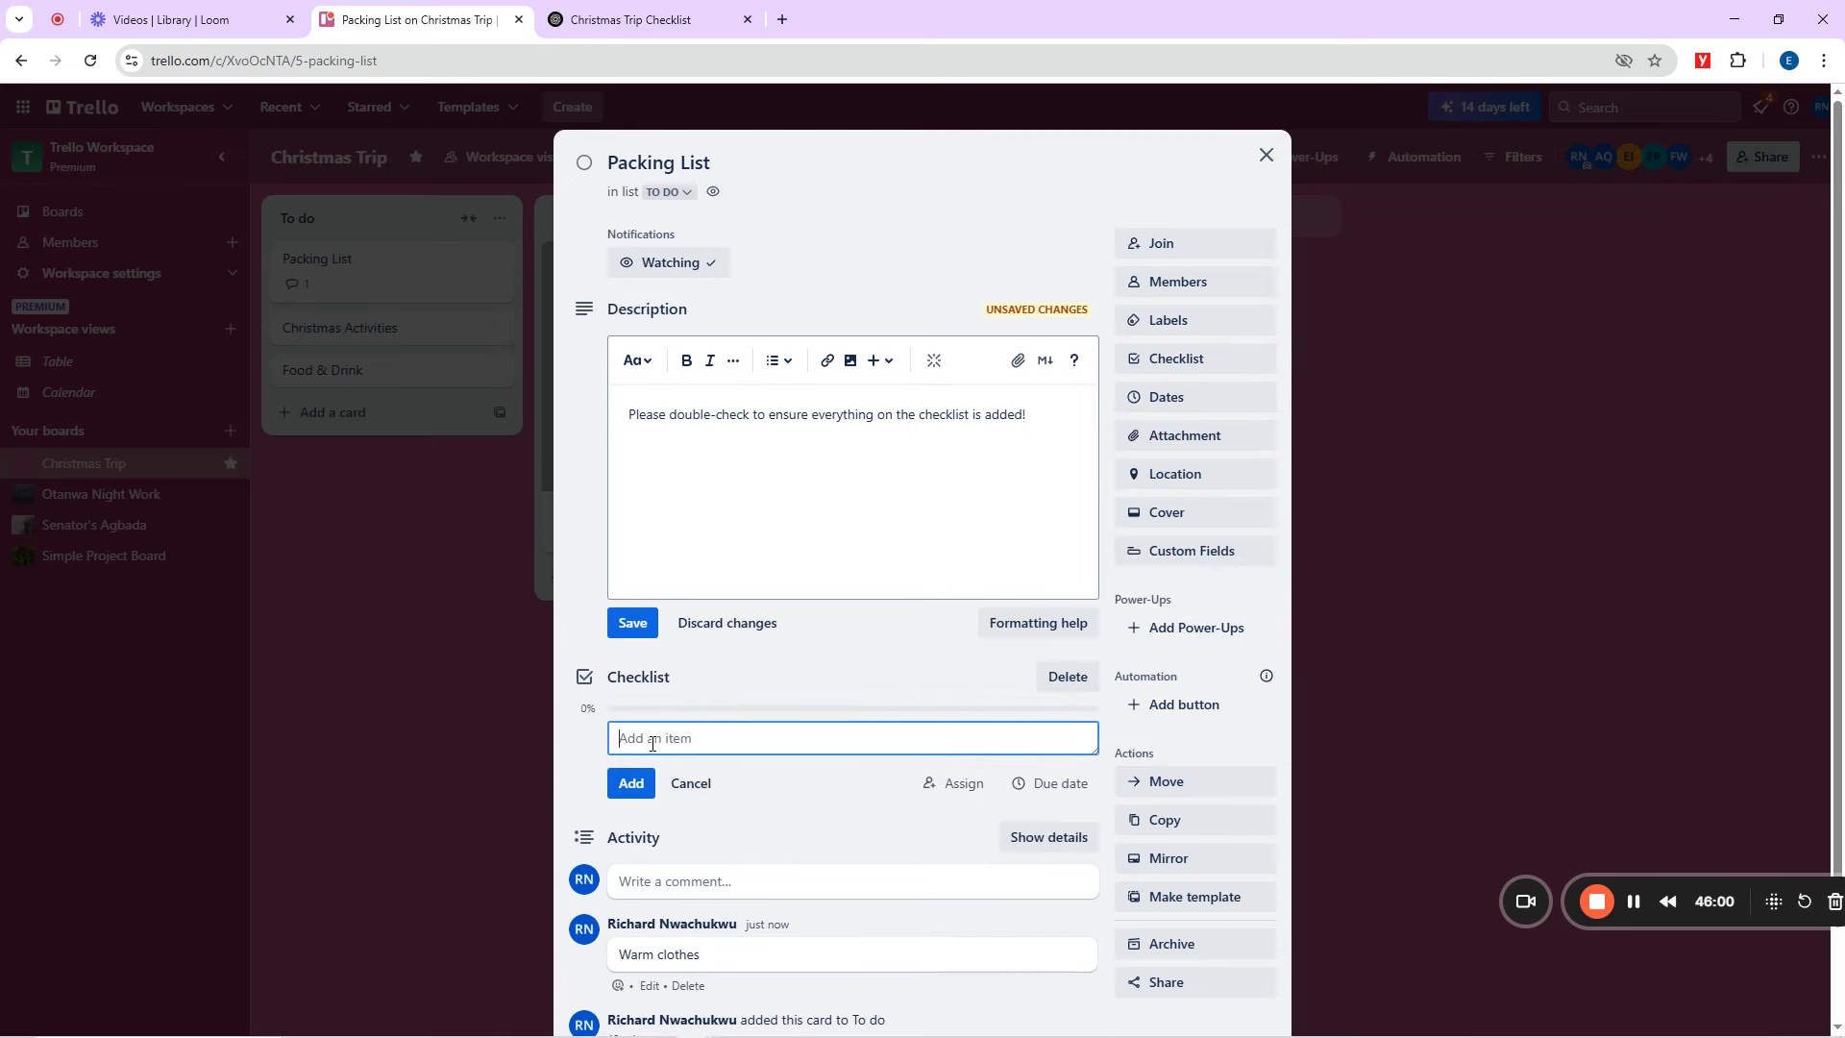
key(ctrl+v)
click(639, 783)
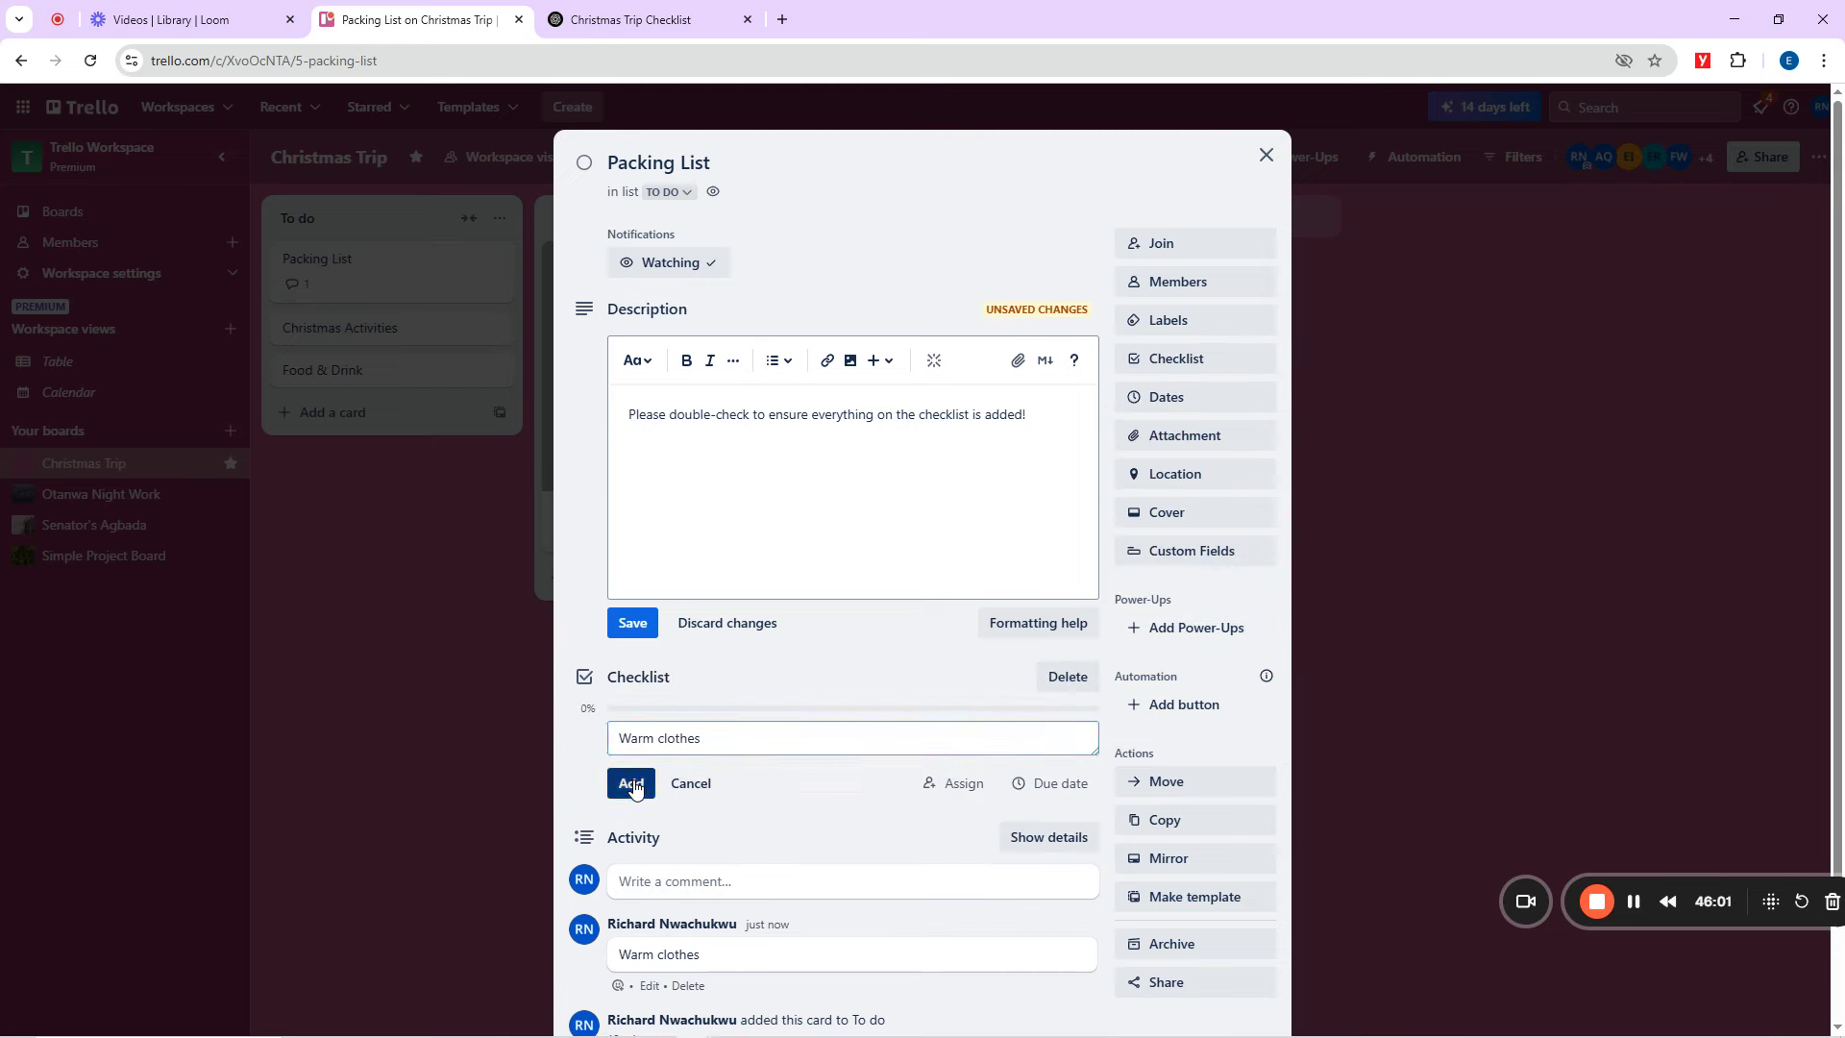
Copy "Festive outfits" from the ChatGPT packing list and add it as an item in the Packing List card's checklist.
click(615, 18)
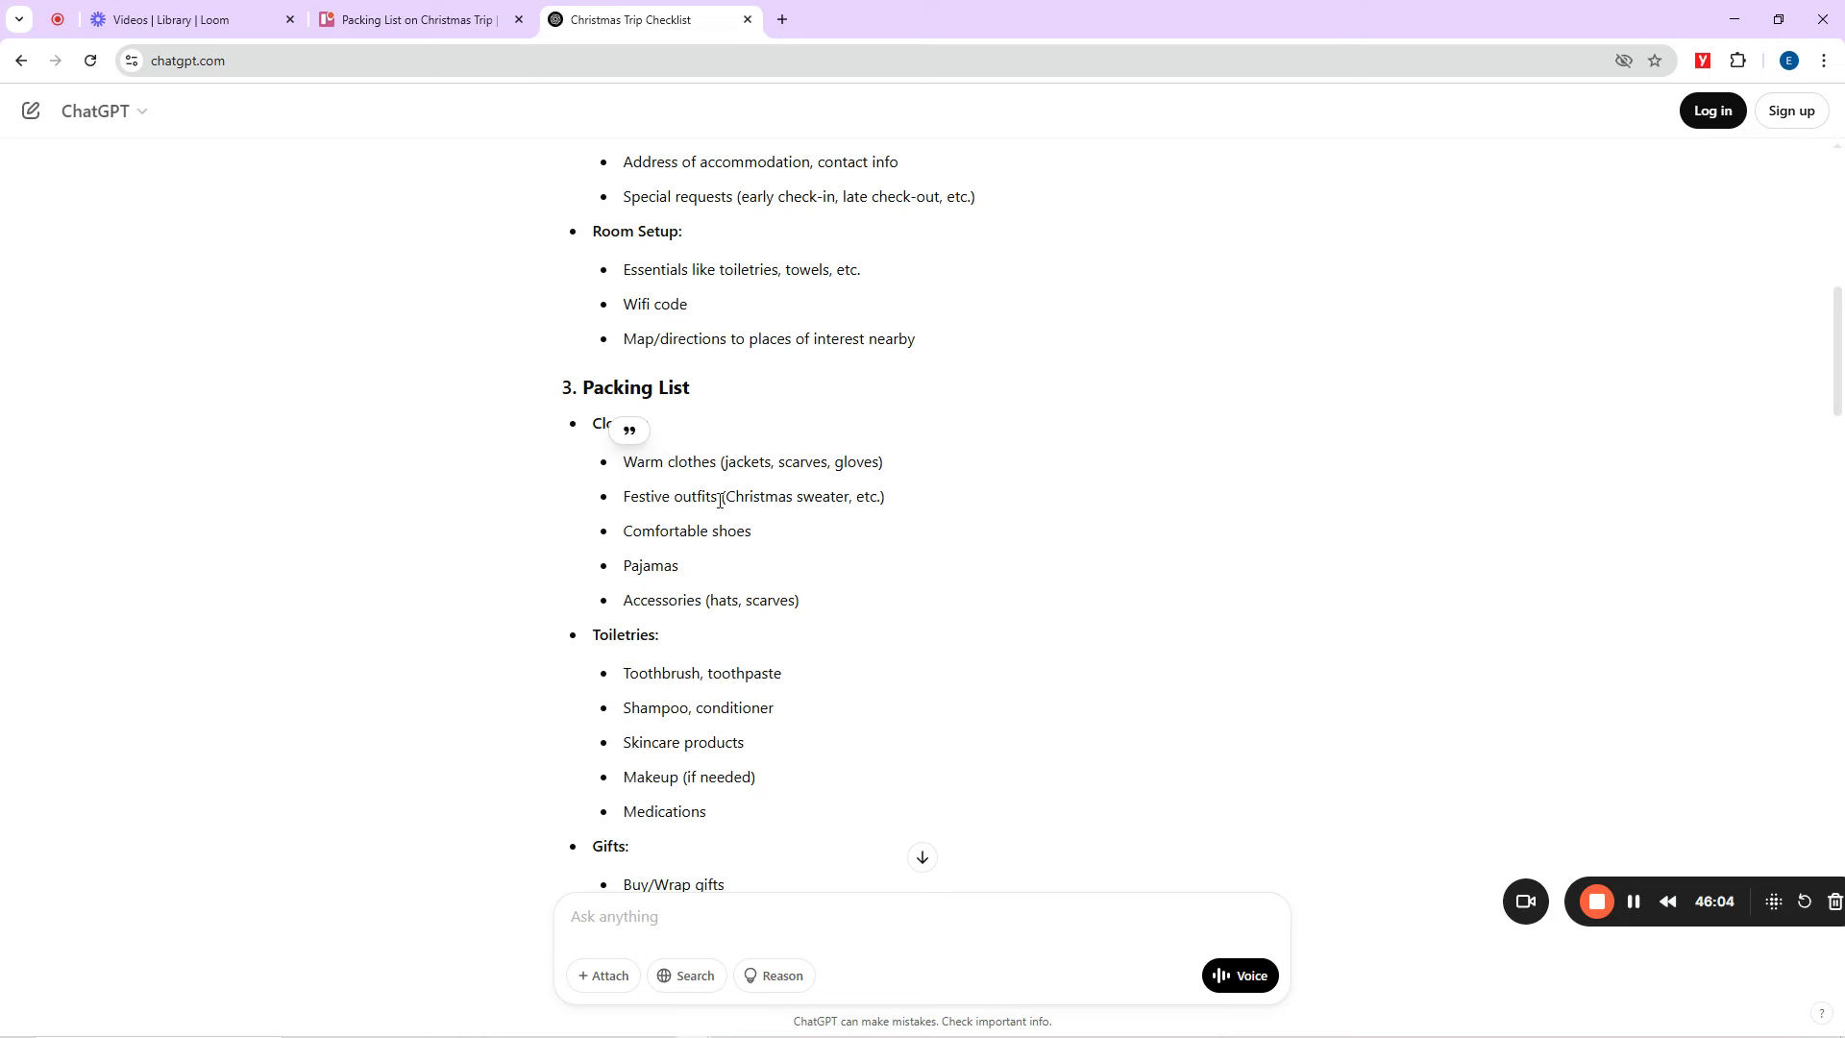
drag(717, 496, 622, 497)
key(ctrl+c)
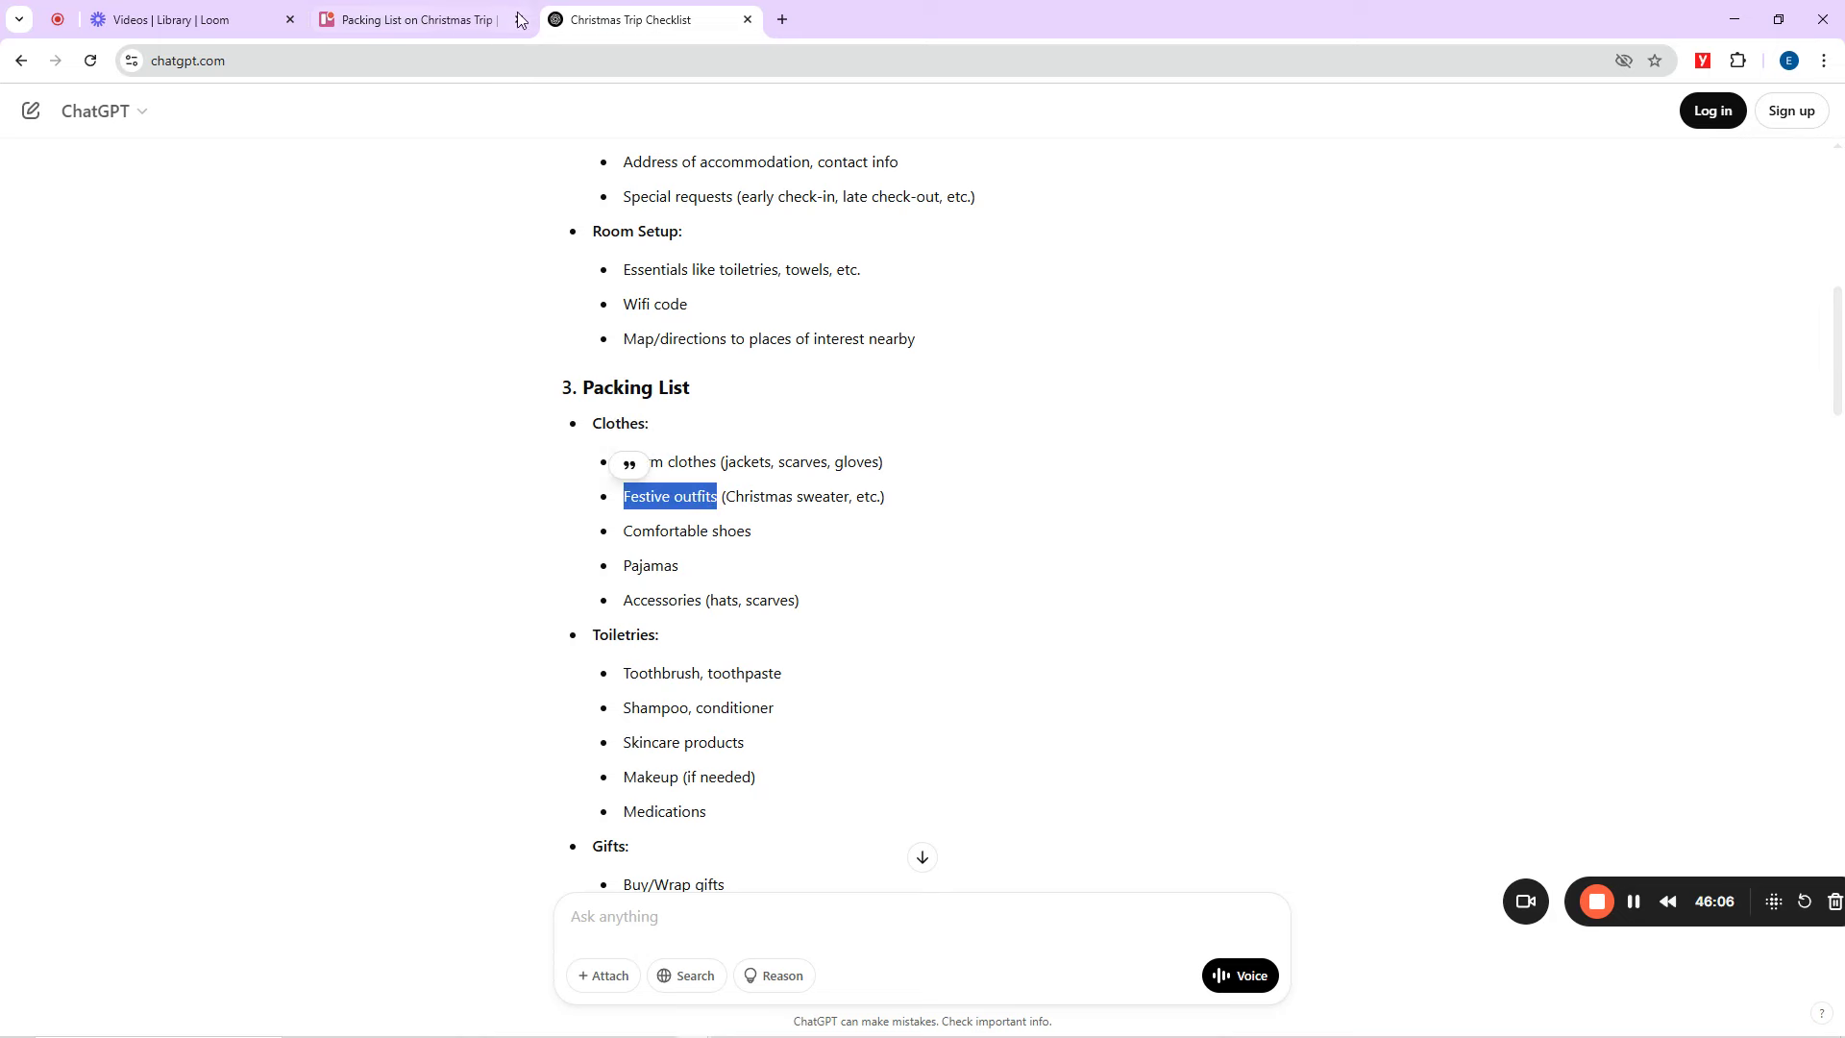
click(473, 10)
key(ctrl+v)
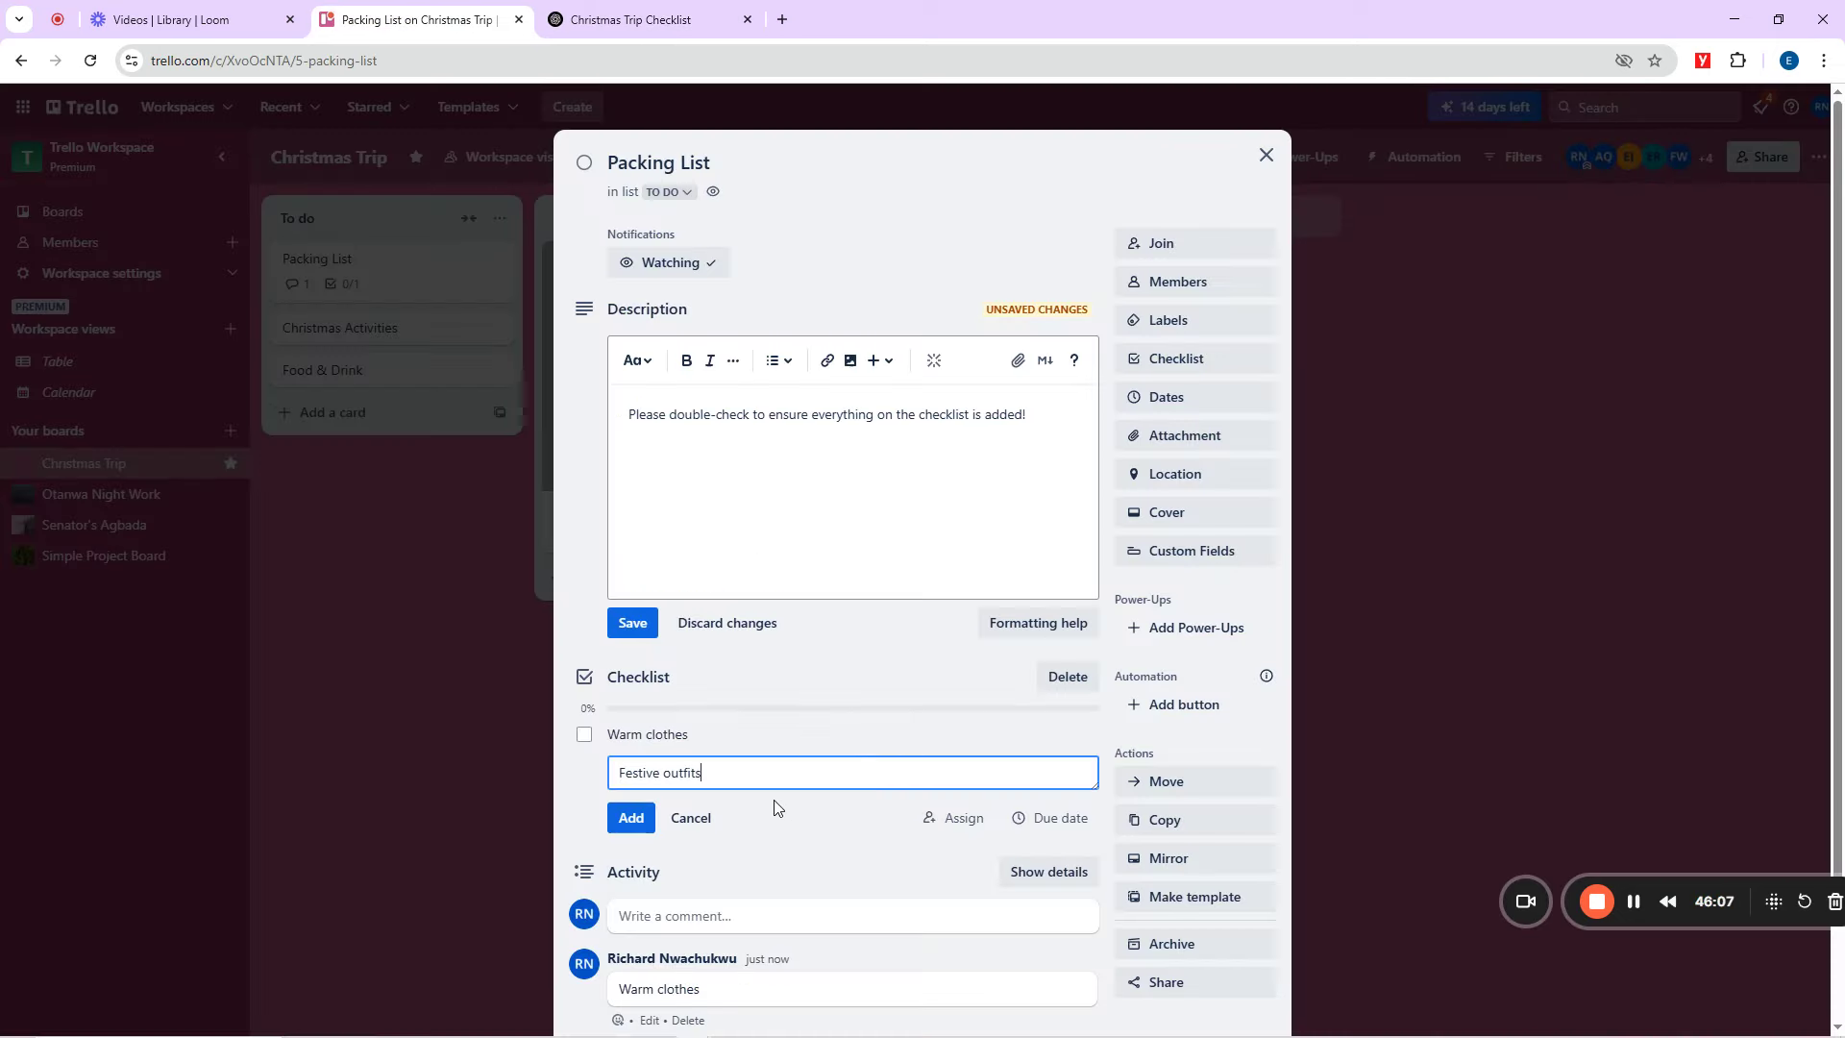
click(631, 818)
Copy "Pajamas" from the ChatGPT packing list and enter it as the next checklist item on the Packing List card.
key(ctrl+Tab)
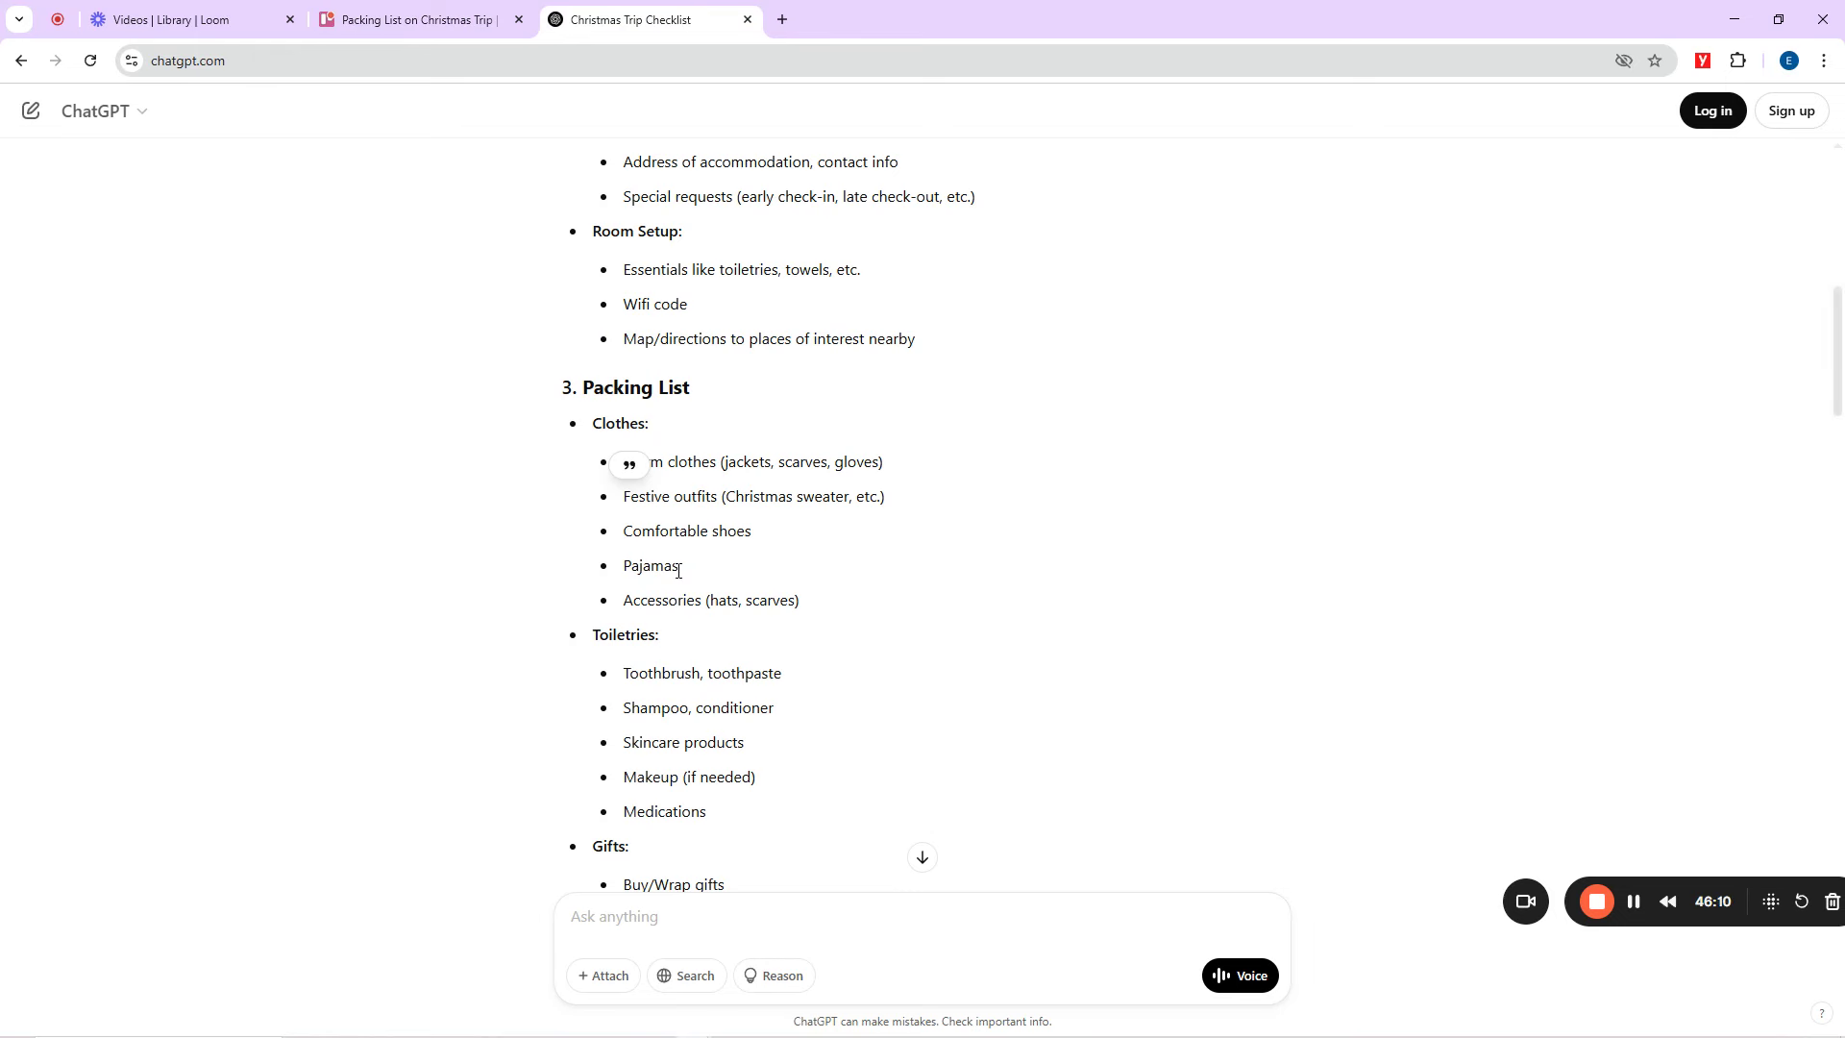
drag(679, 566, 623, 566)
key(ctrl+c)
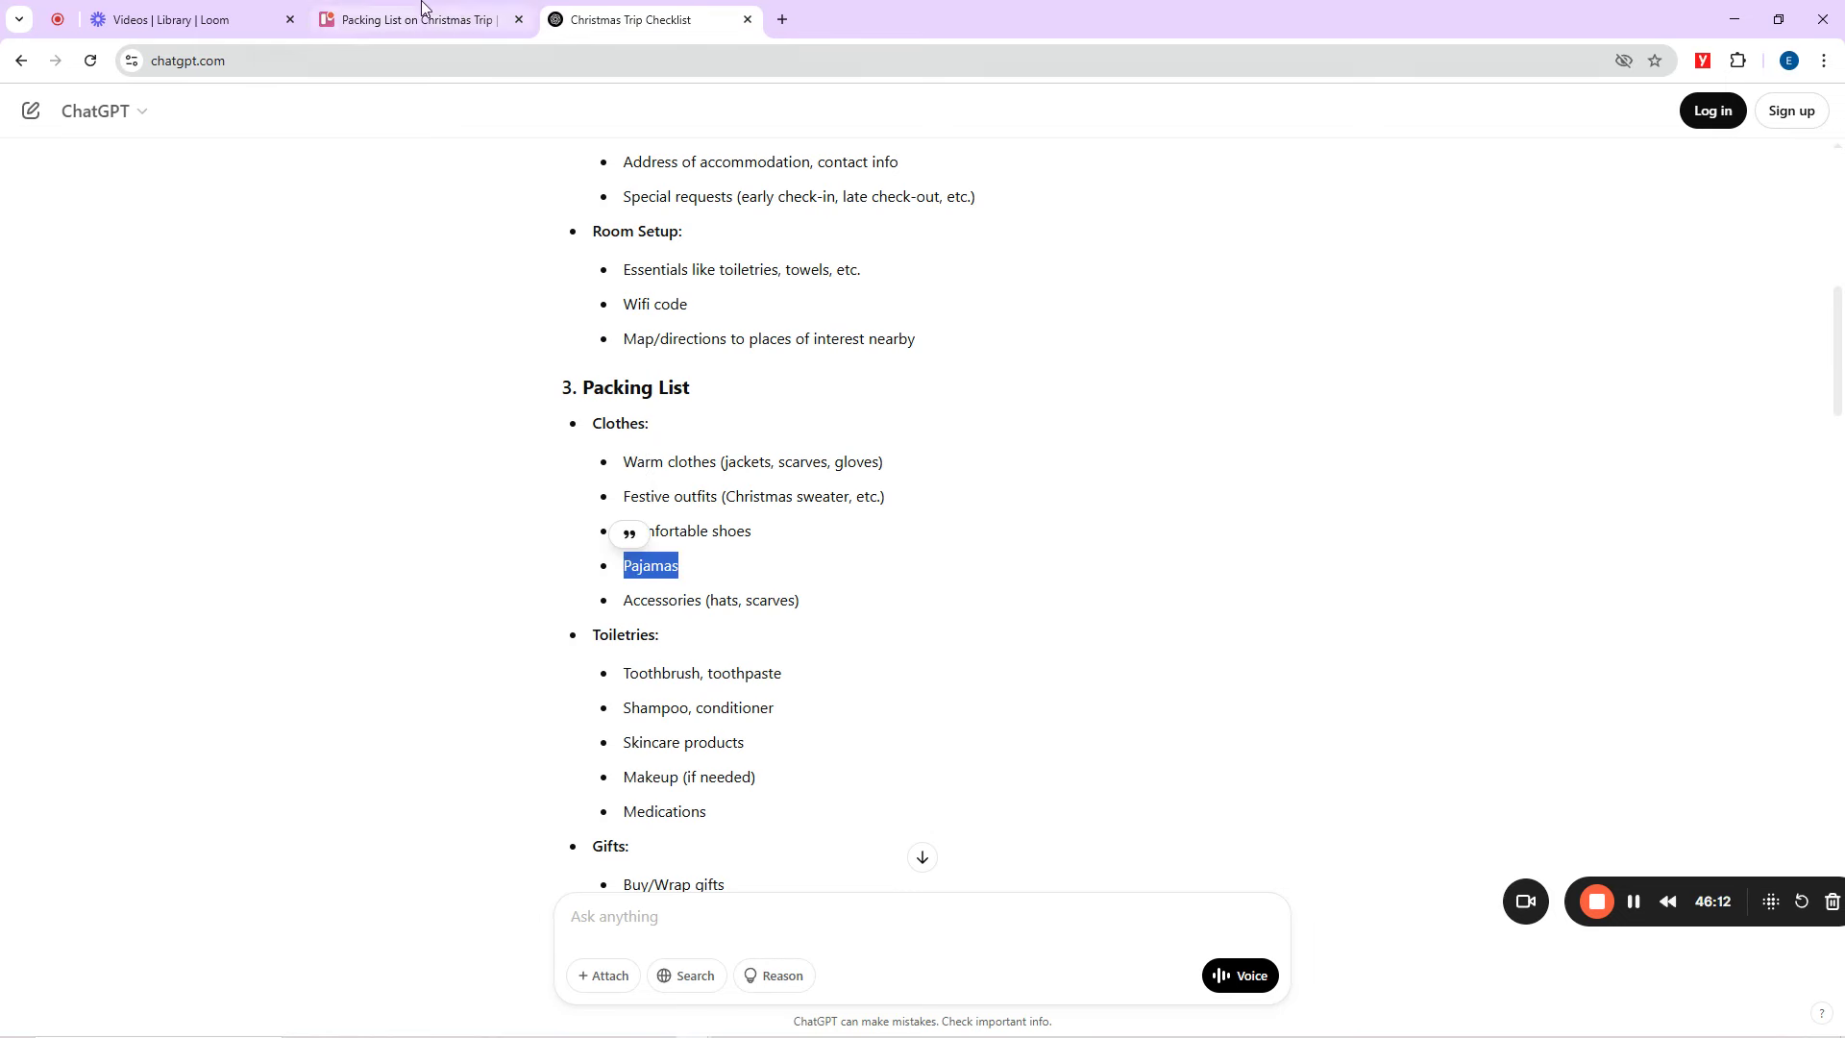
click(413, 19)
key(ctrl+v)
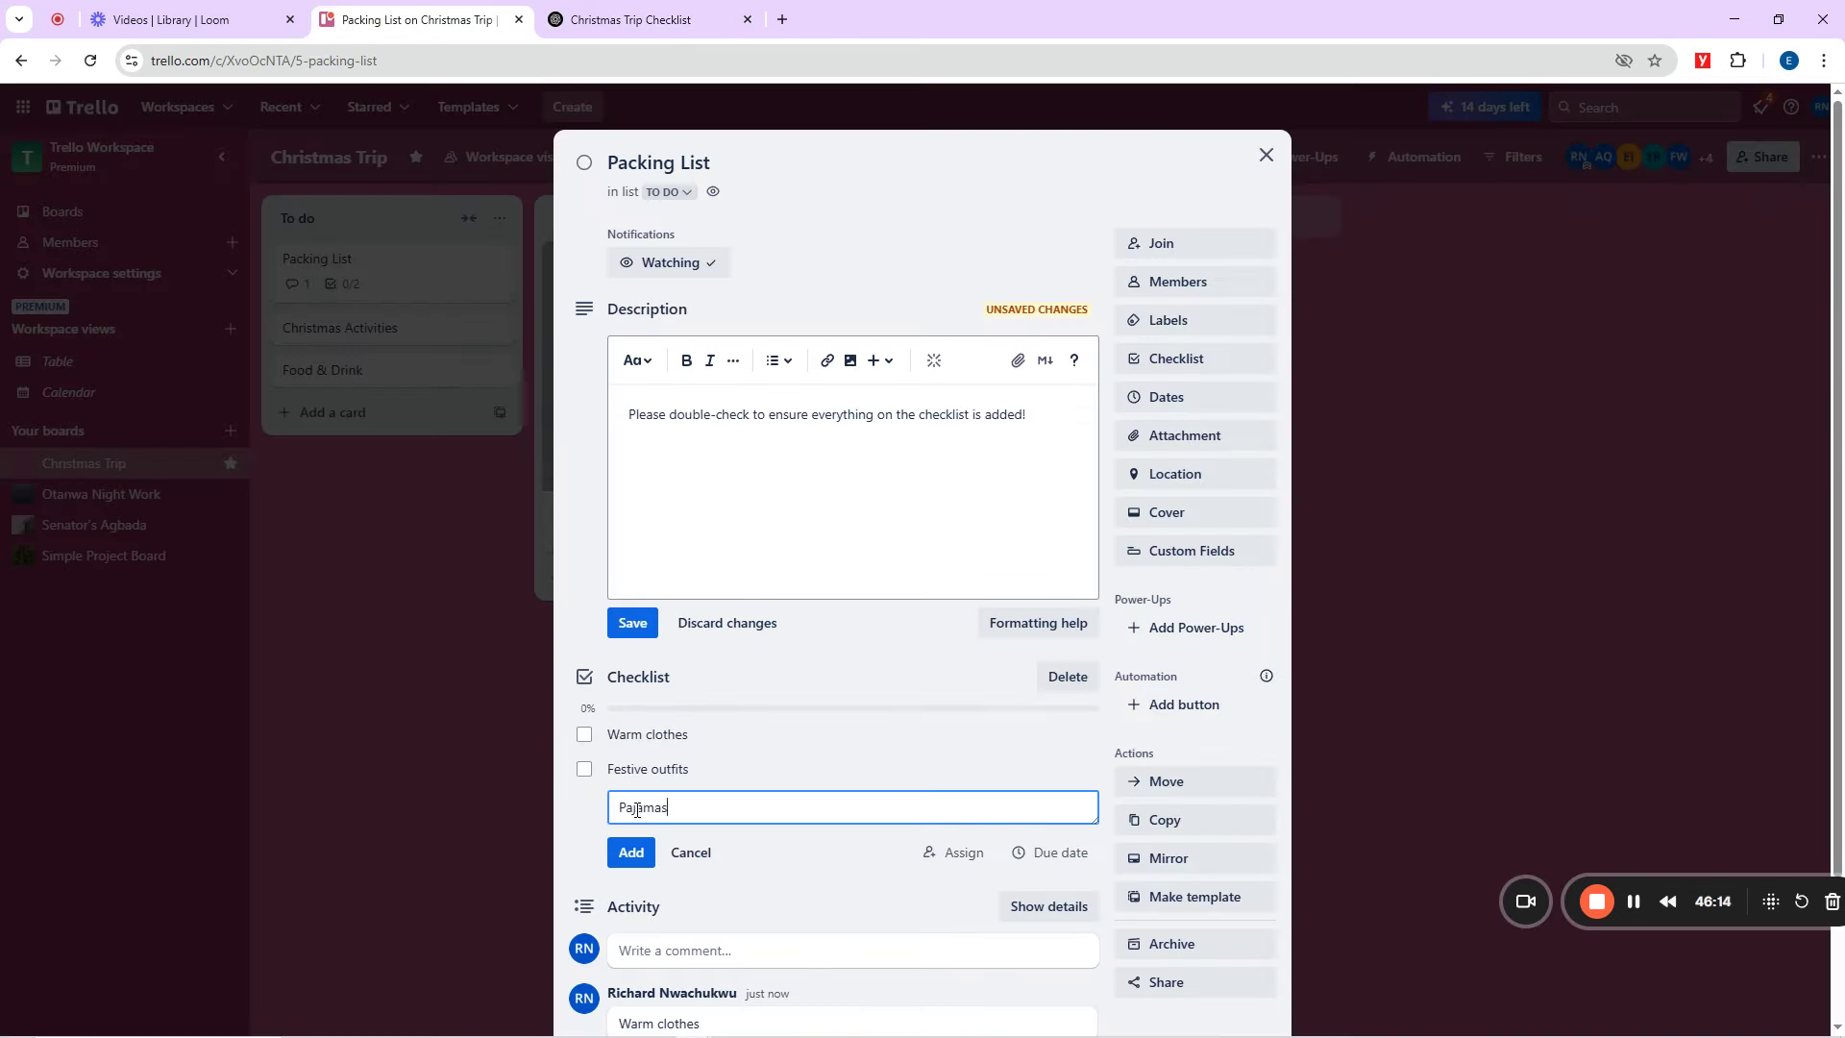
Copy "Accessories" from the ChatGPT packing list and add both the entered Pajamas item and Accessories to the card's checklist.
click(608, 12)
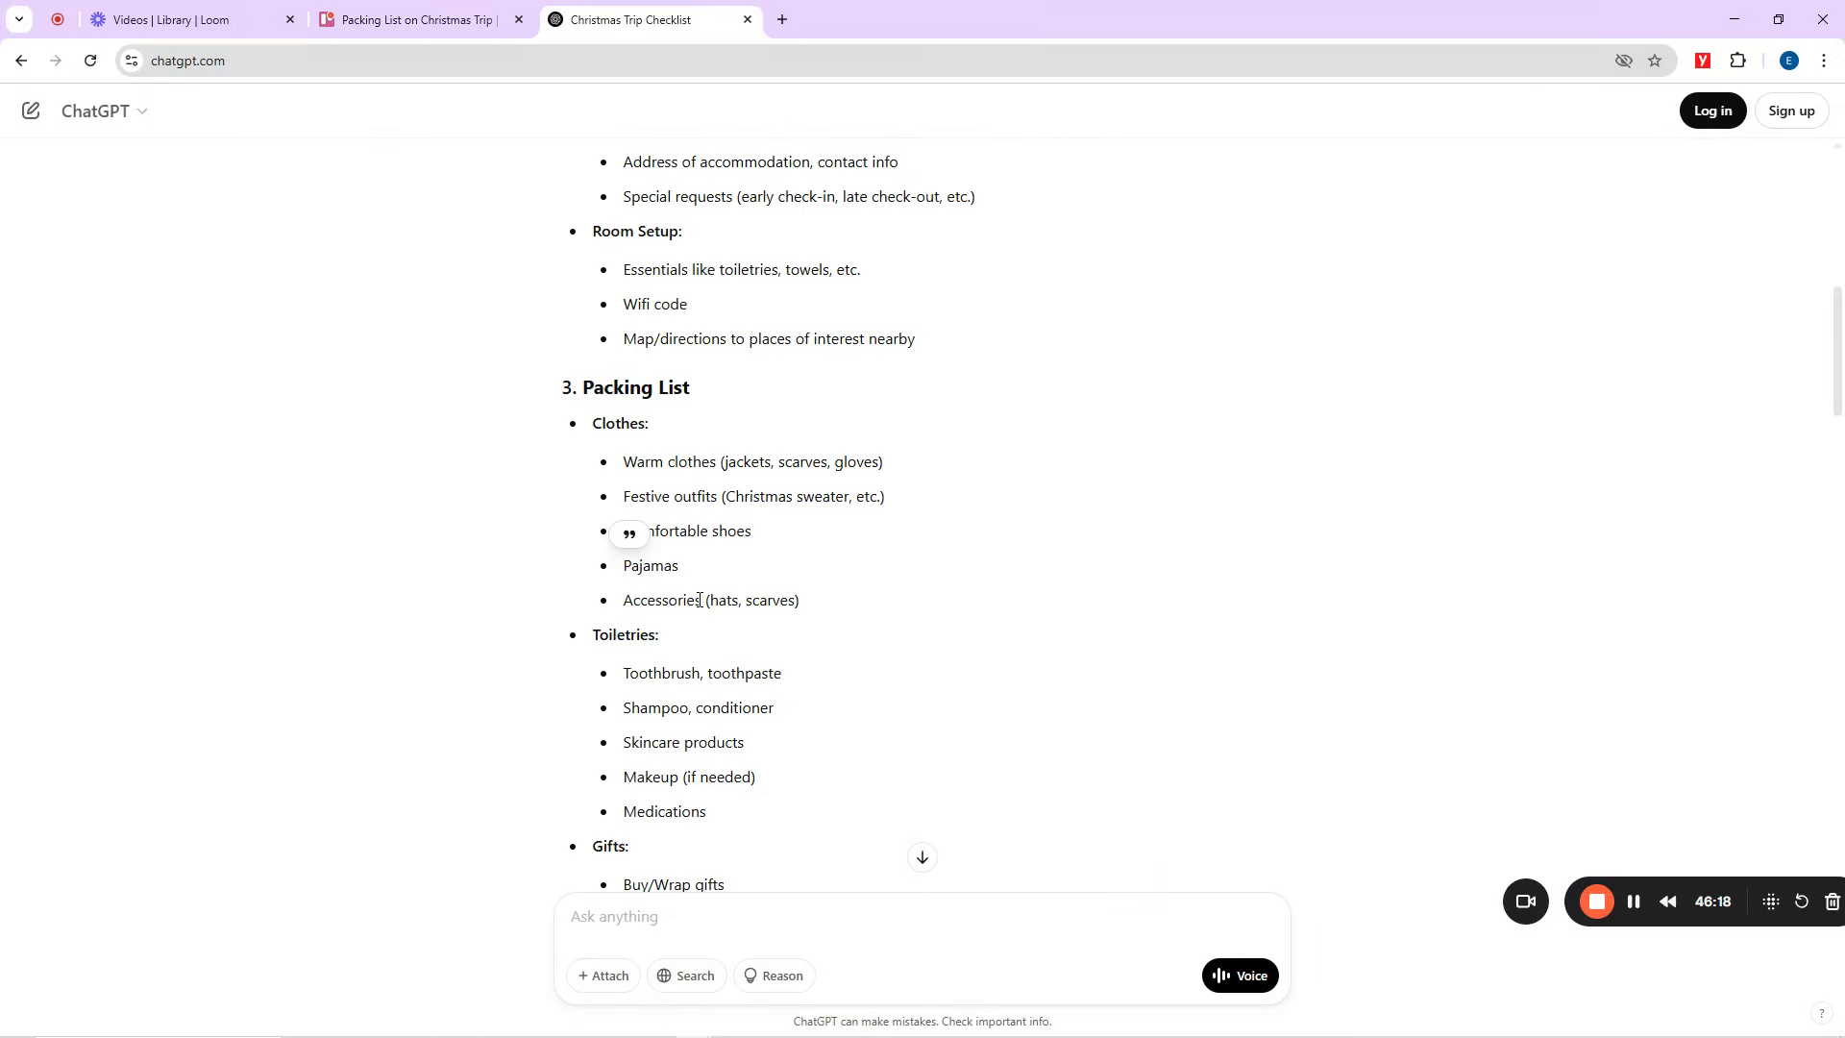
drag(703, 600, 623, 600)
key(ctrl+c)
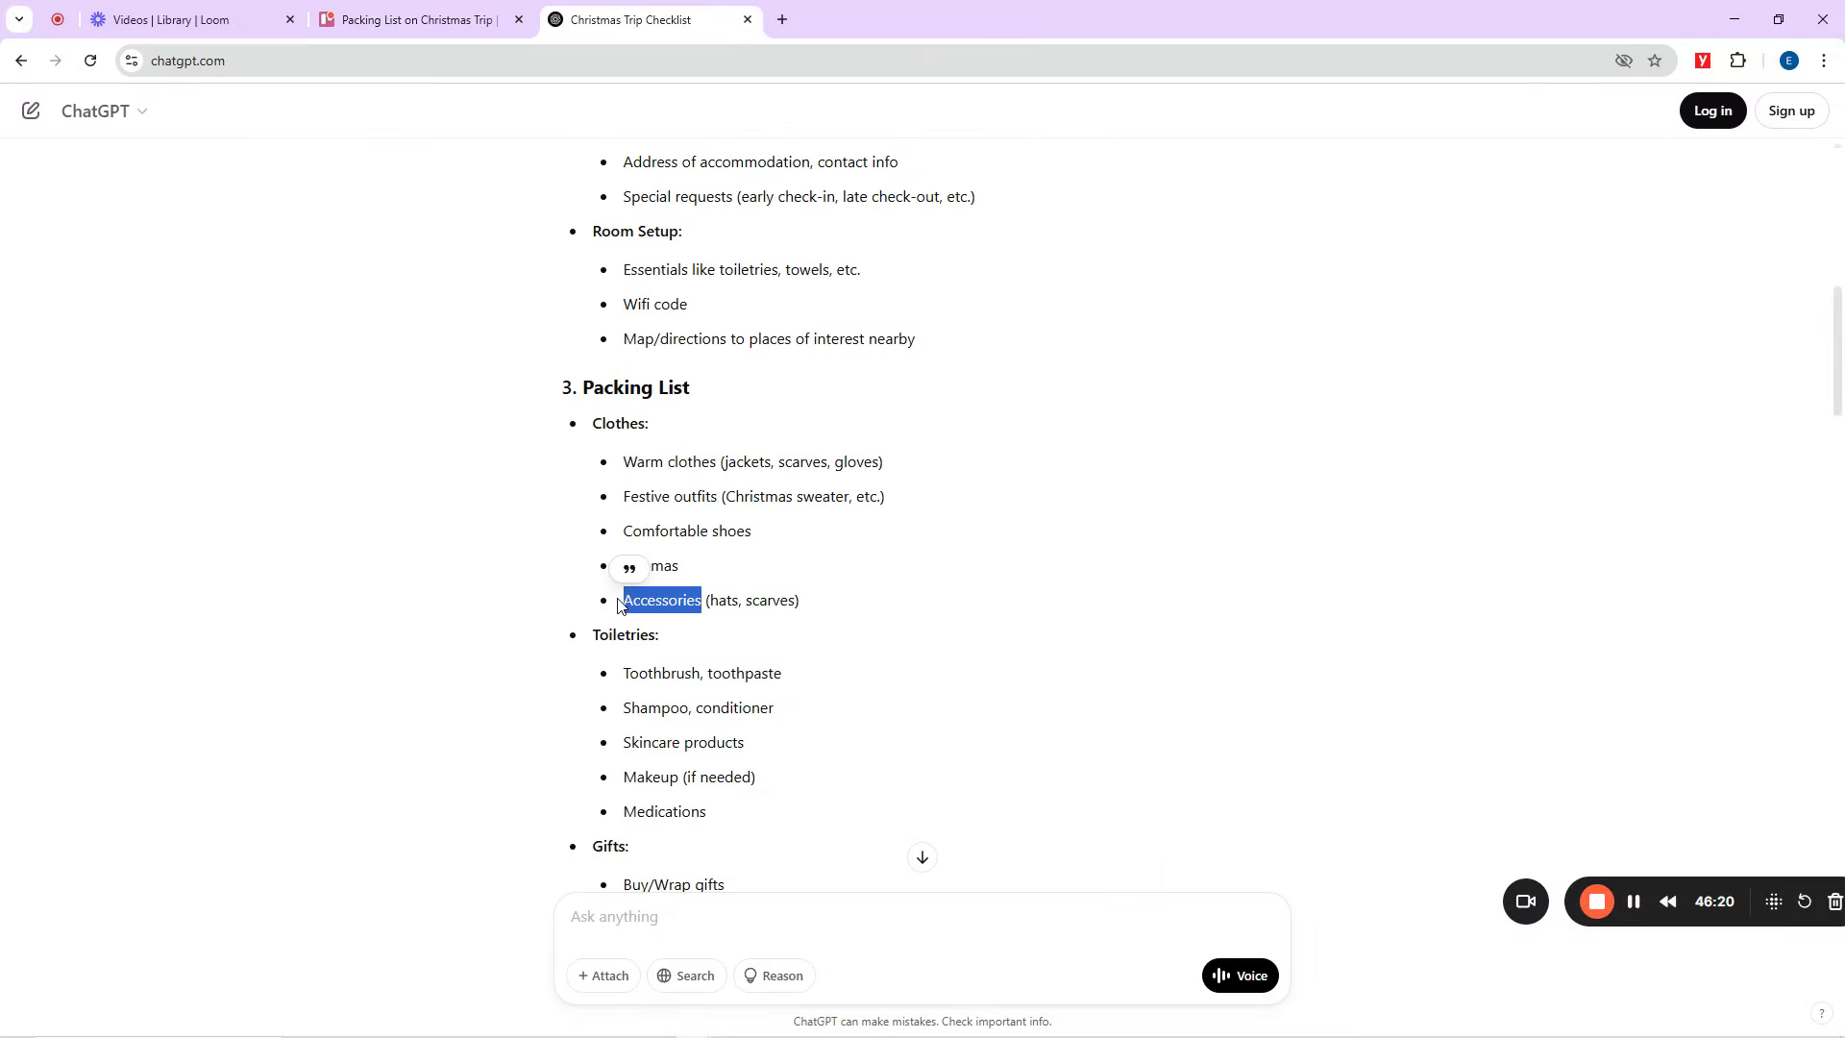
click(423, 19)
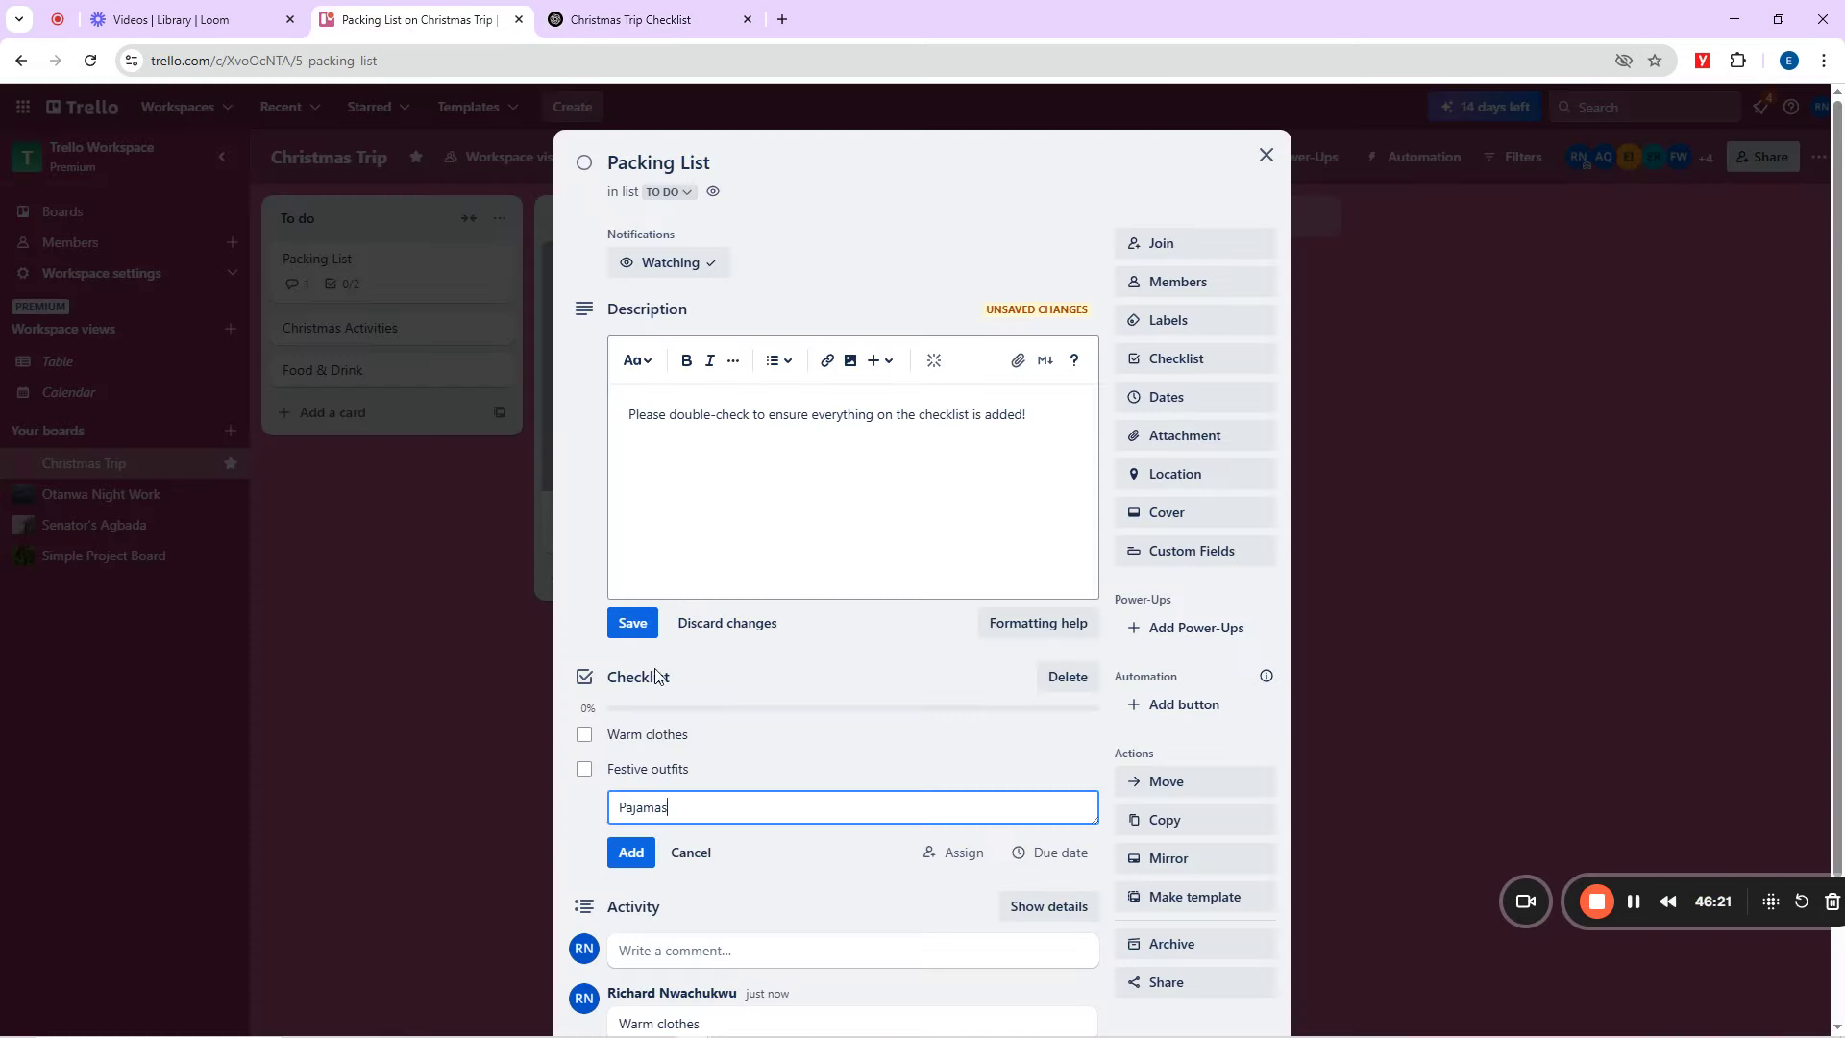
click(631, 887)
key(ctrl+v)
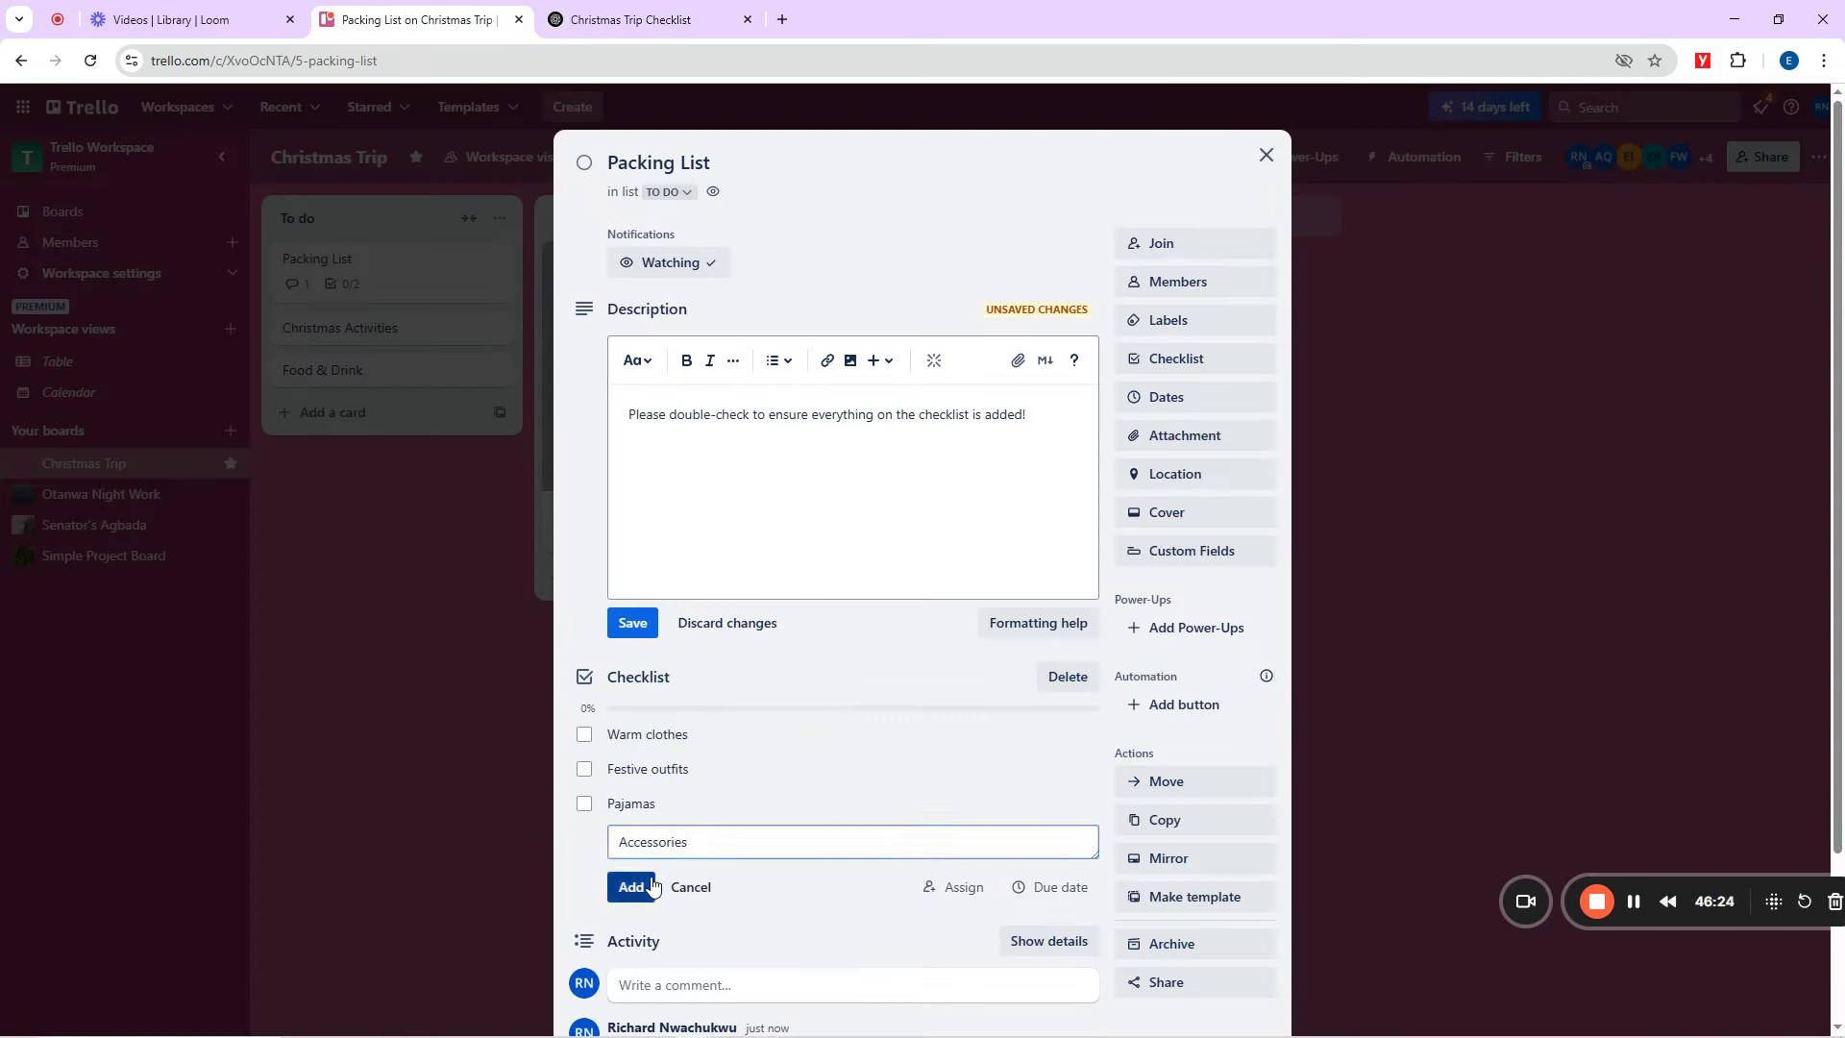
click(626, 883)
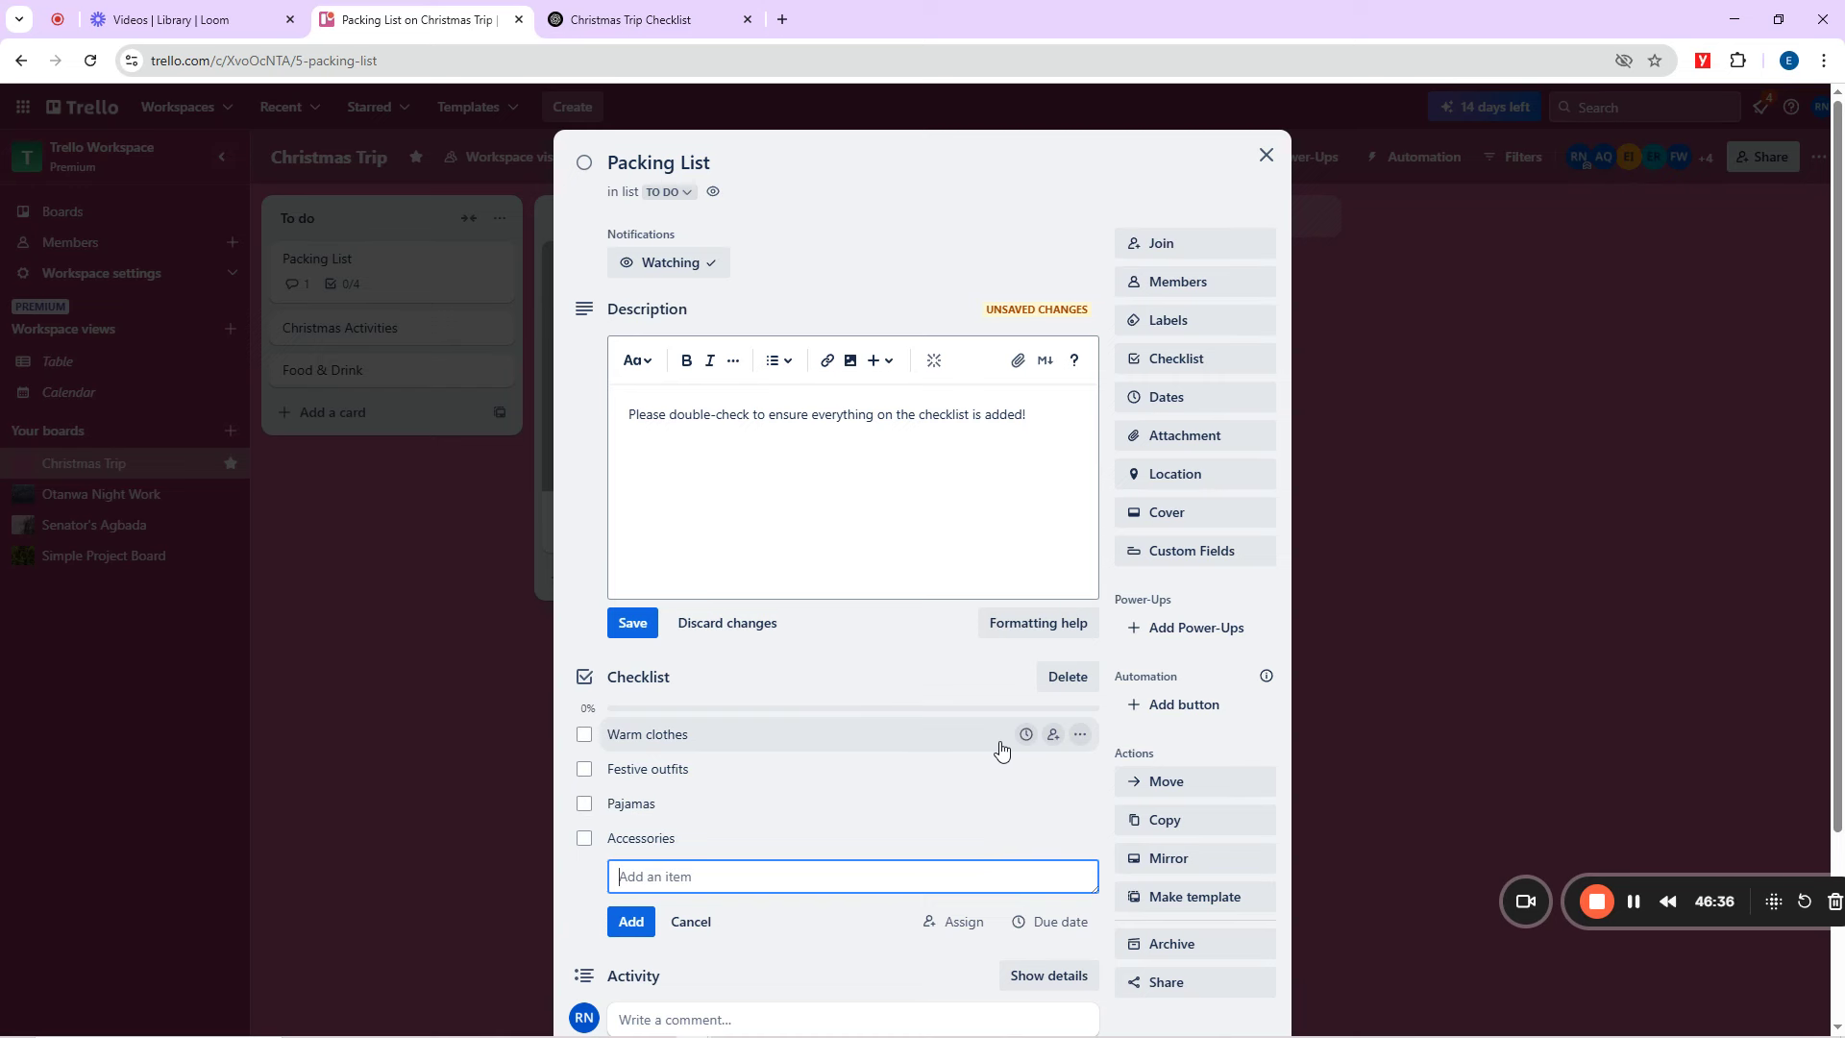
Try to assign a board member to the Warm clothes item, and assign another member to Festive outfits.
click(1054, 735)
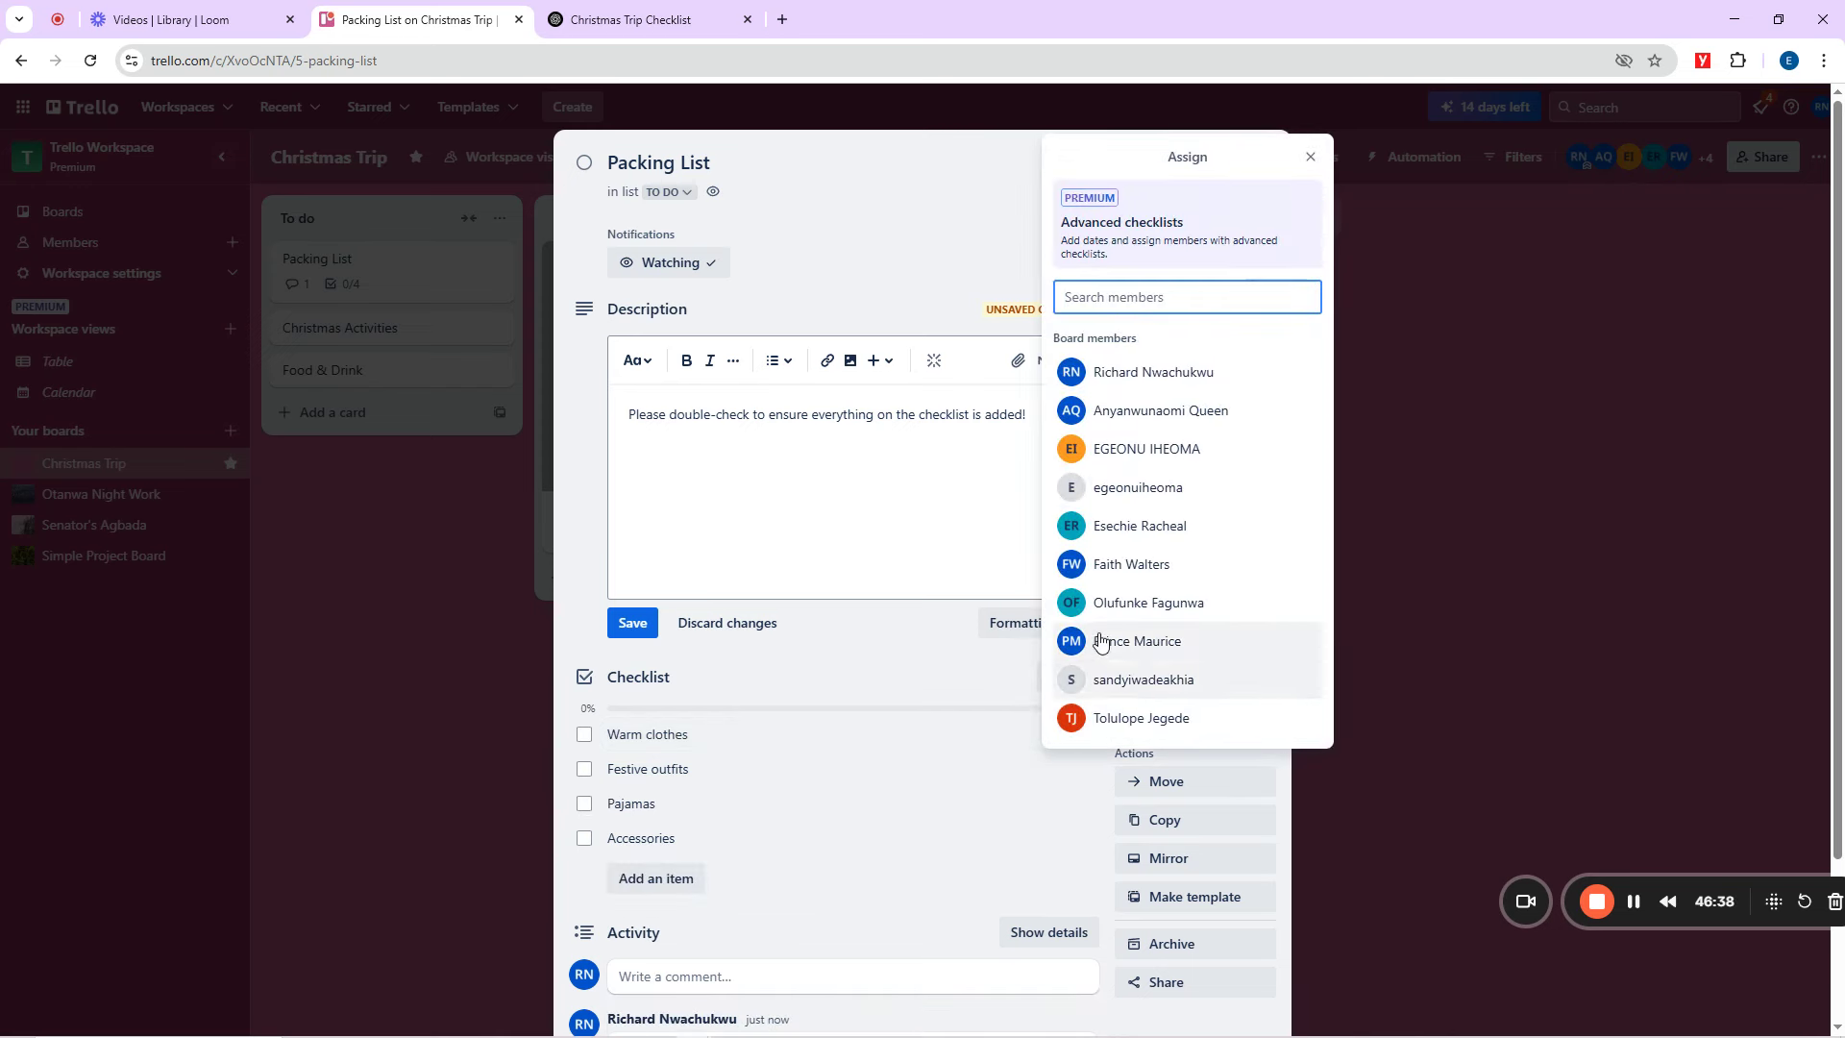
click(1145, 490)
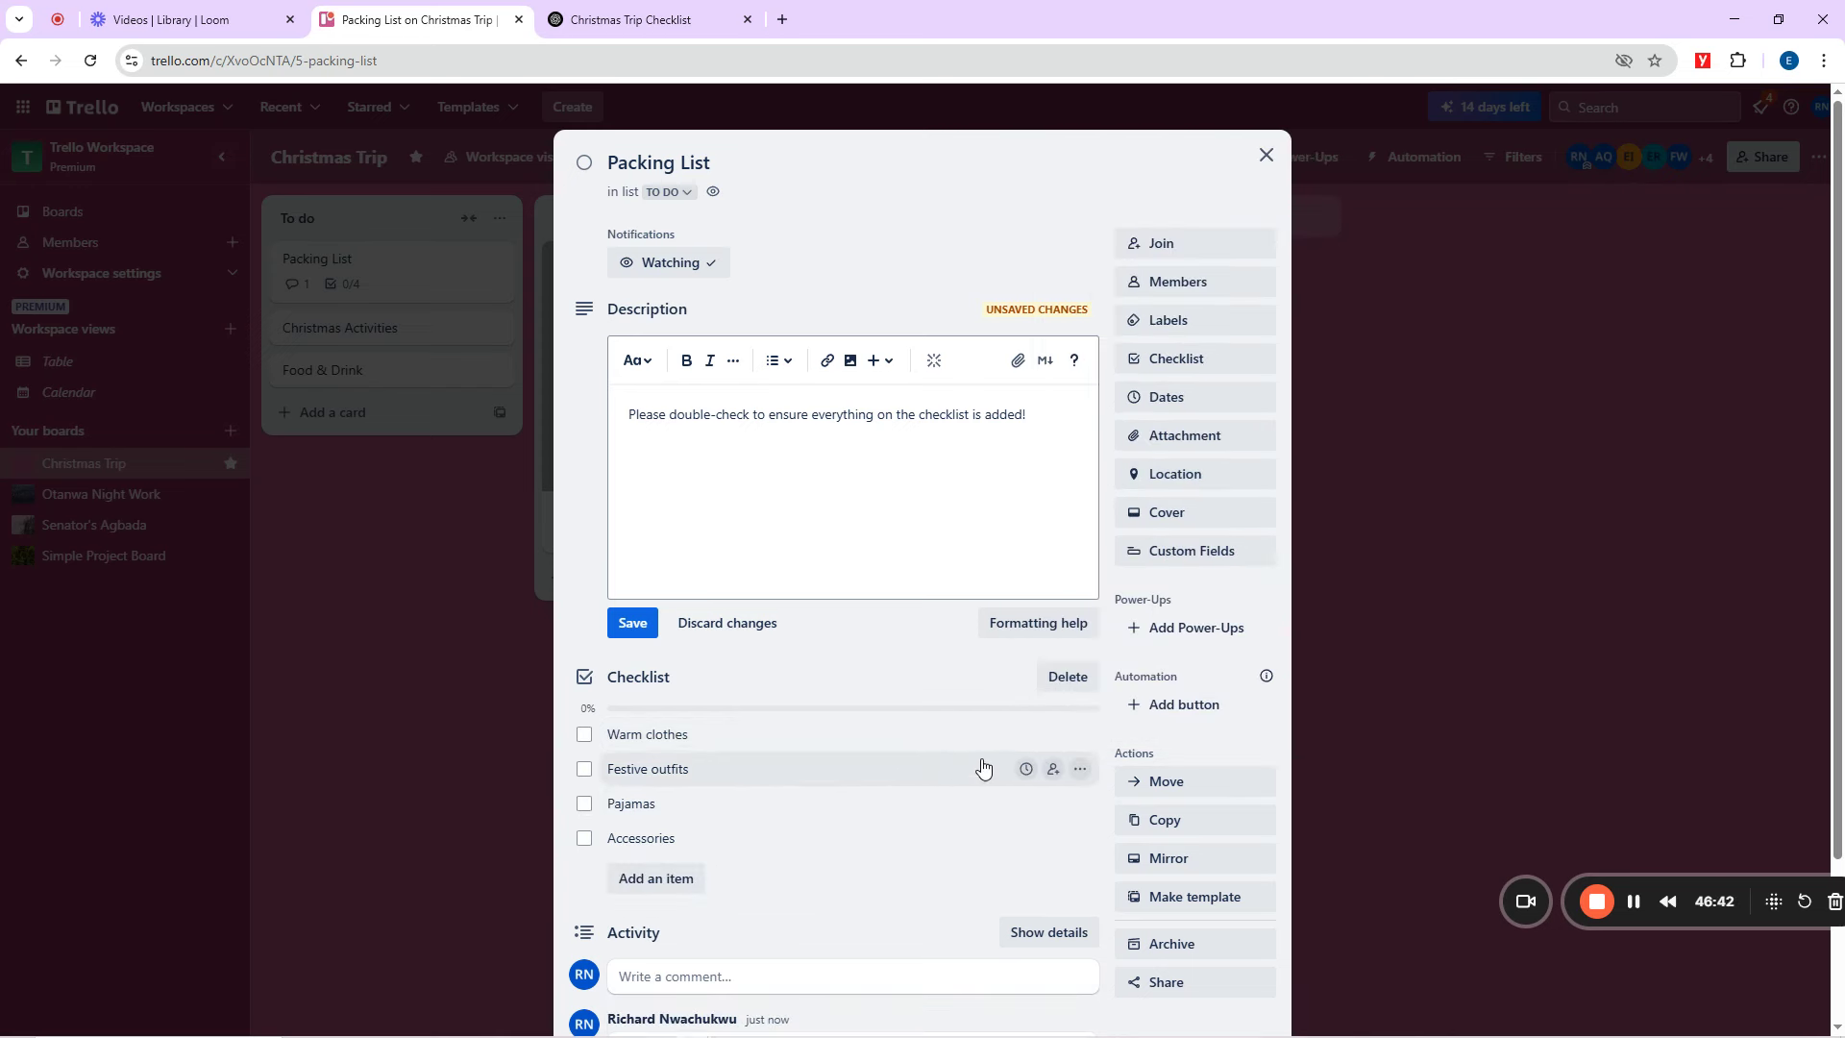
click(1052, 769)
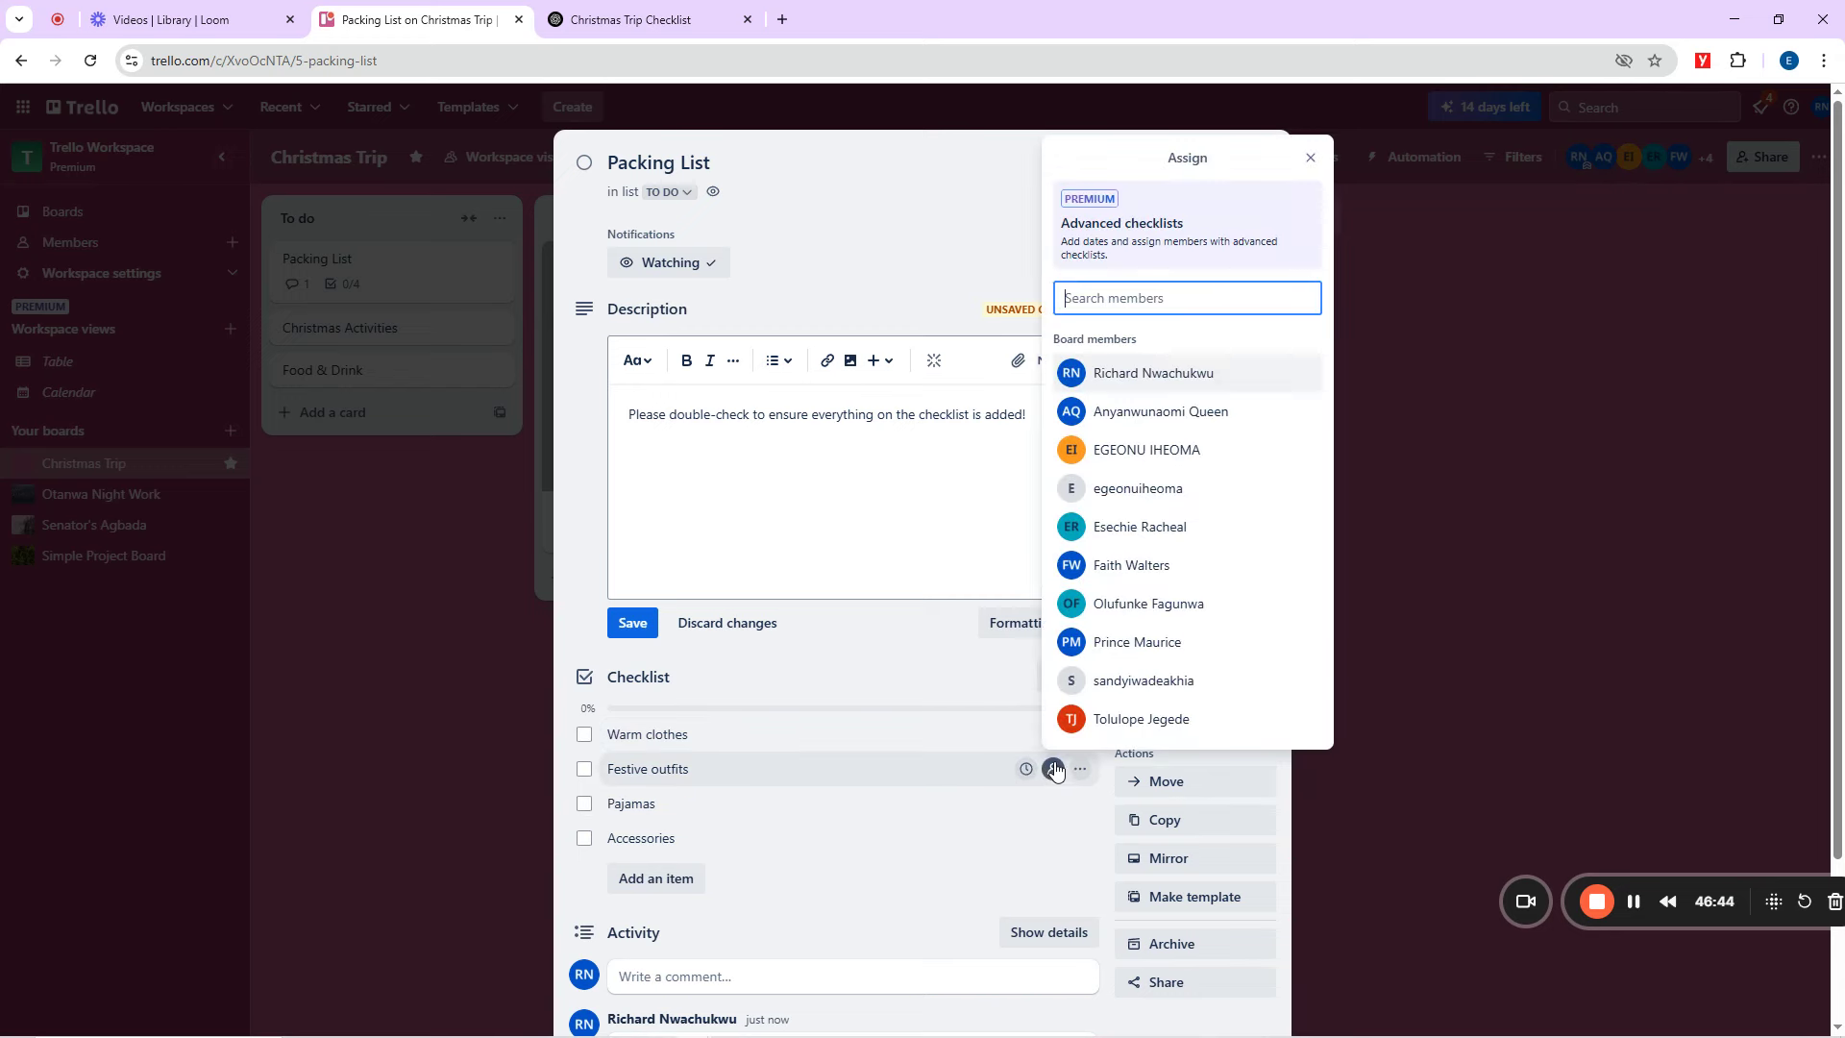
click(1129, 528)
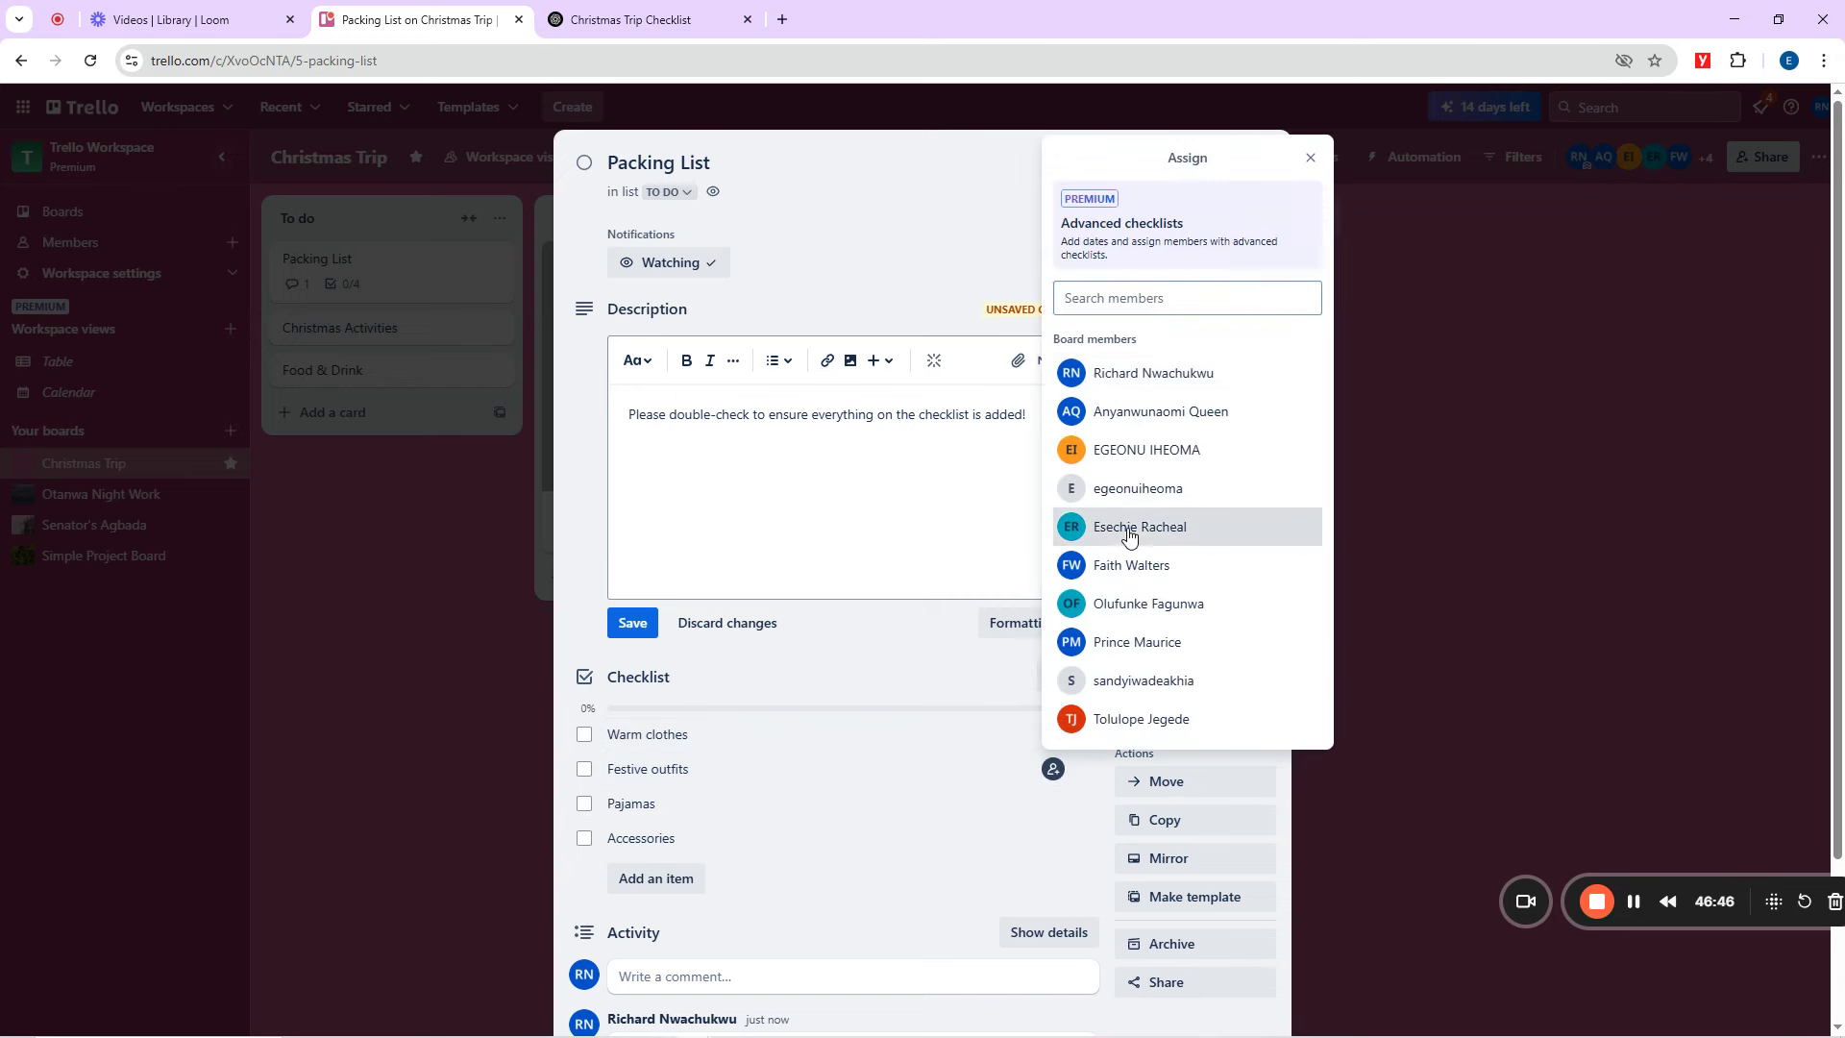
Assign a different board member to each of the Pajamas and Accessories checklist items and close the card.
click(1053, 804)
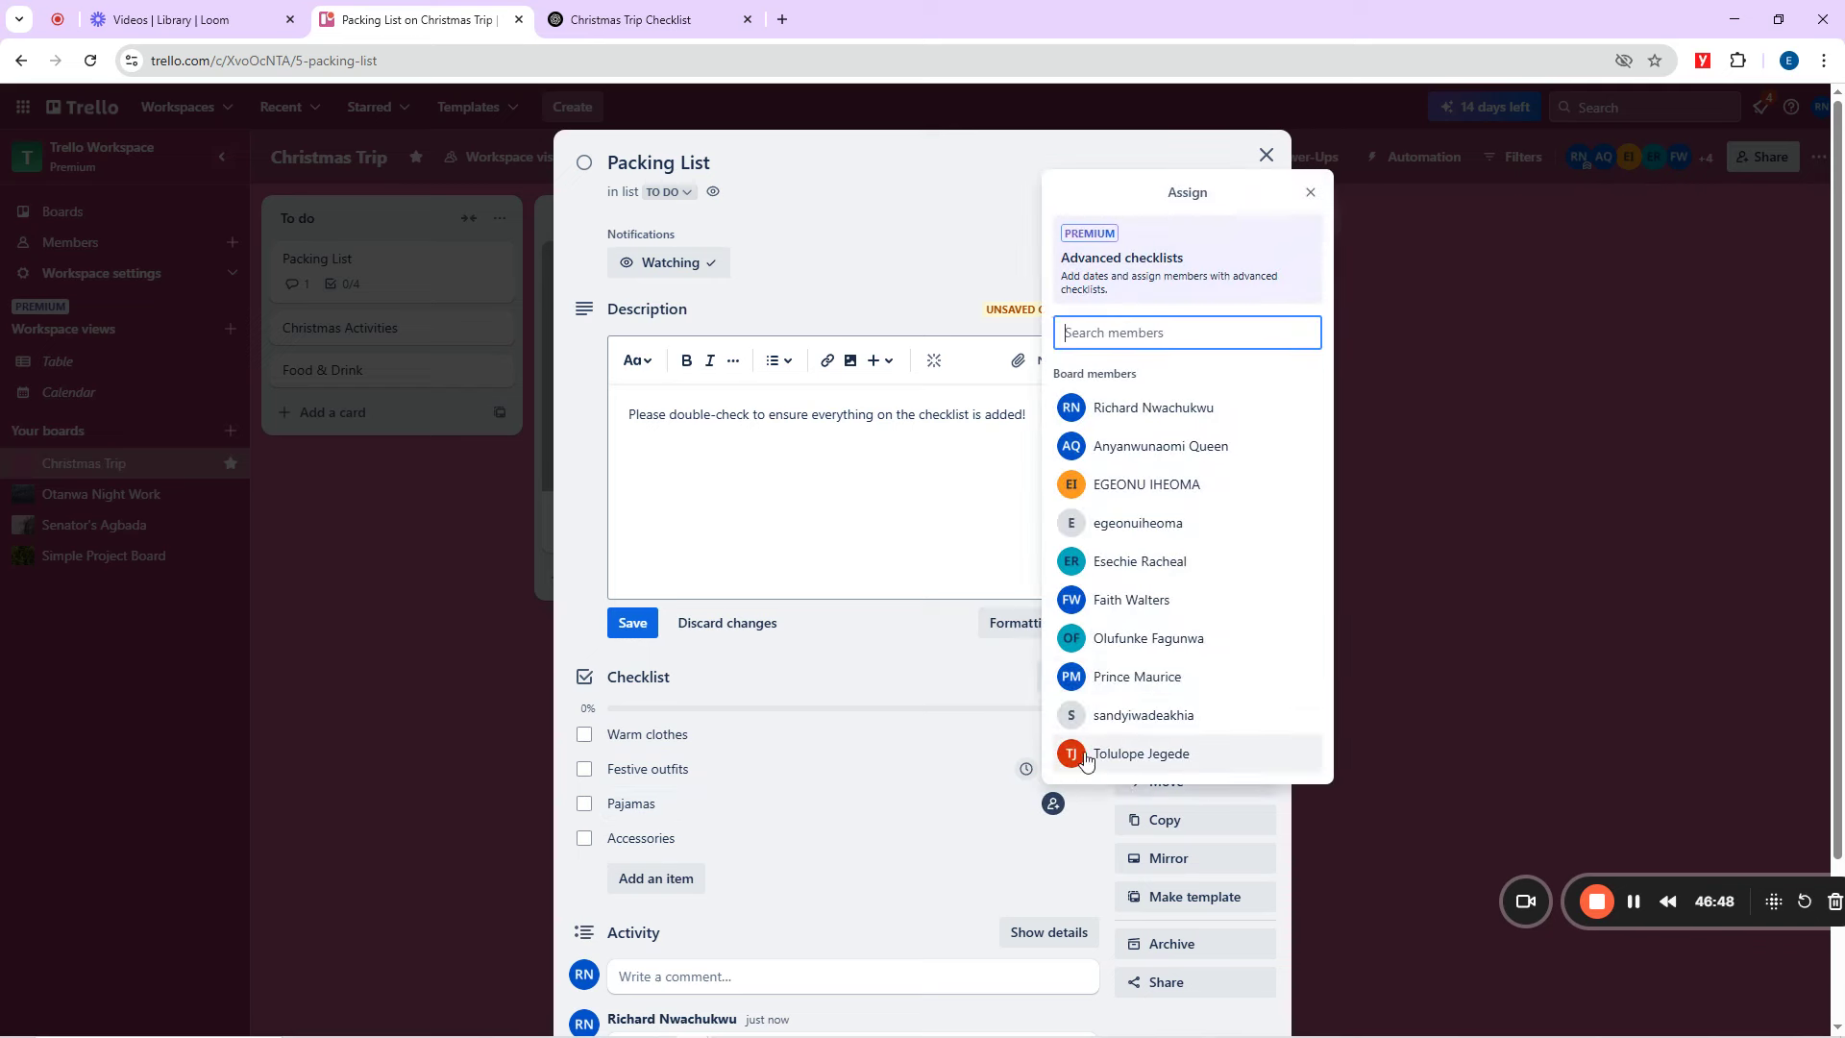
click(1127, 642)
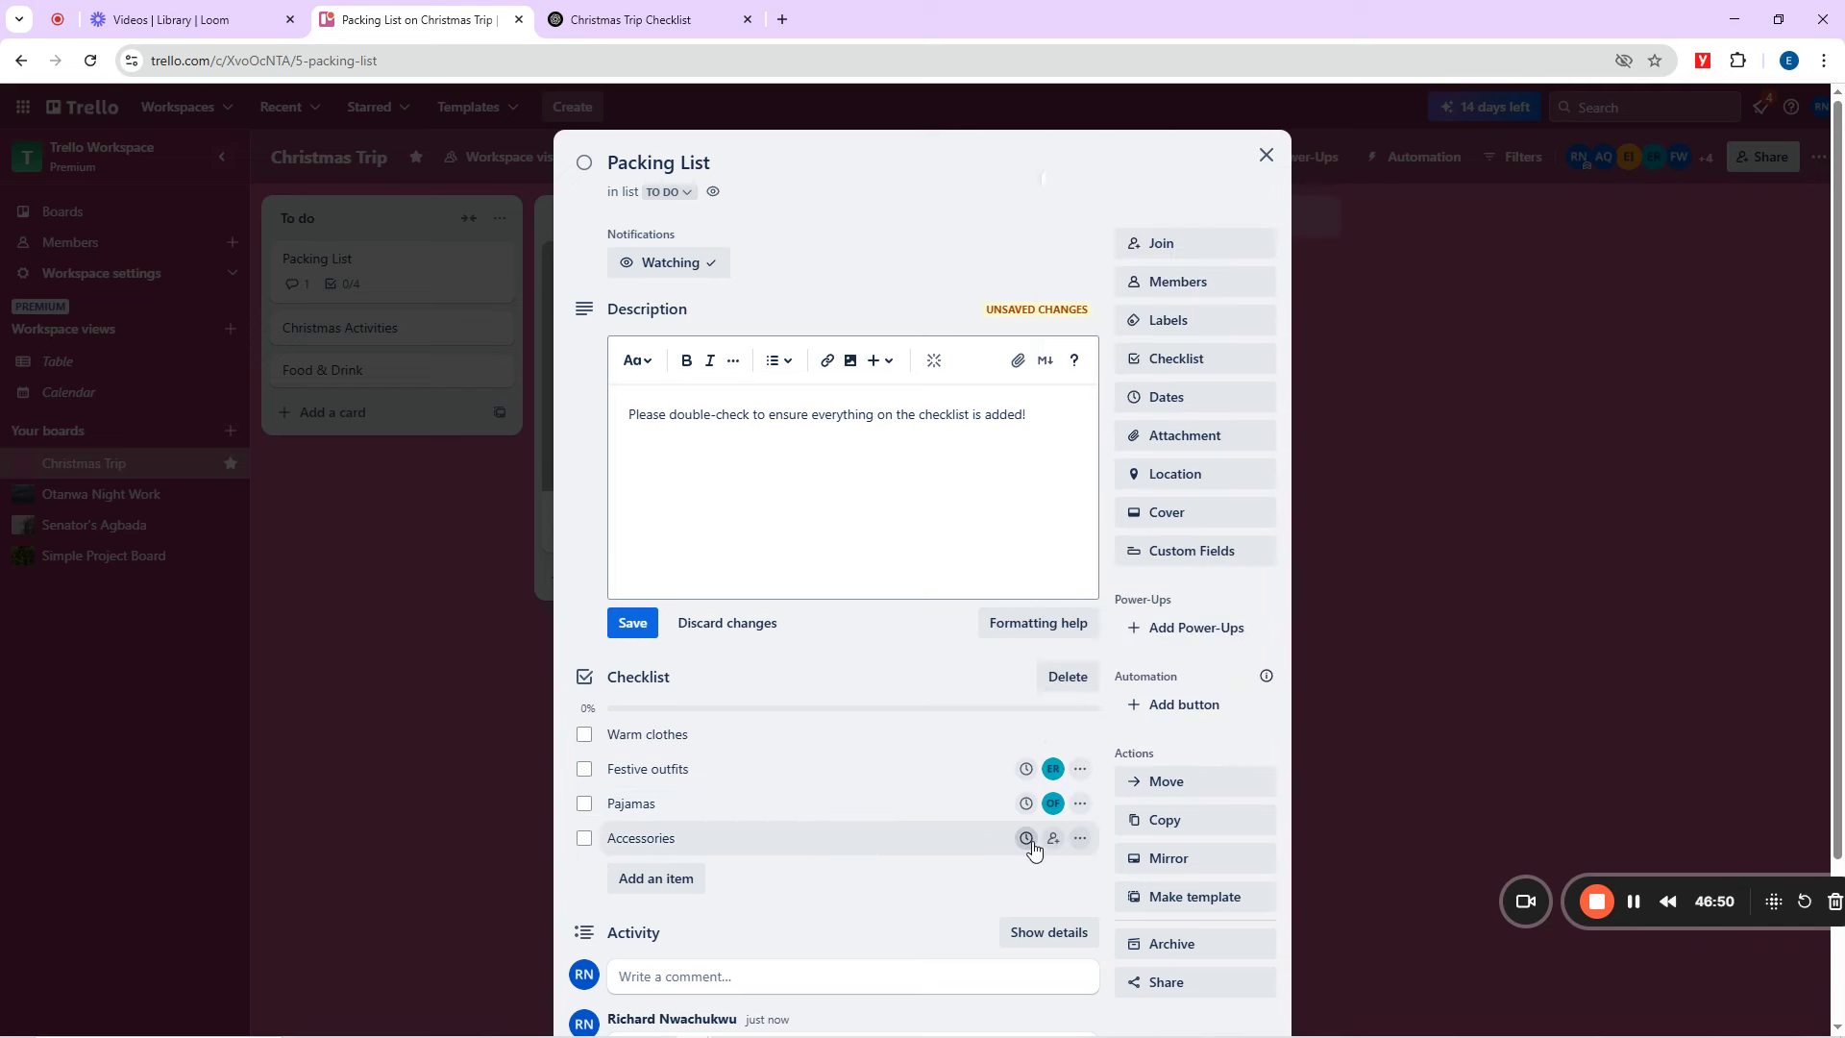
click(1054, 838)
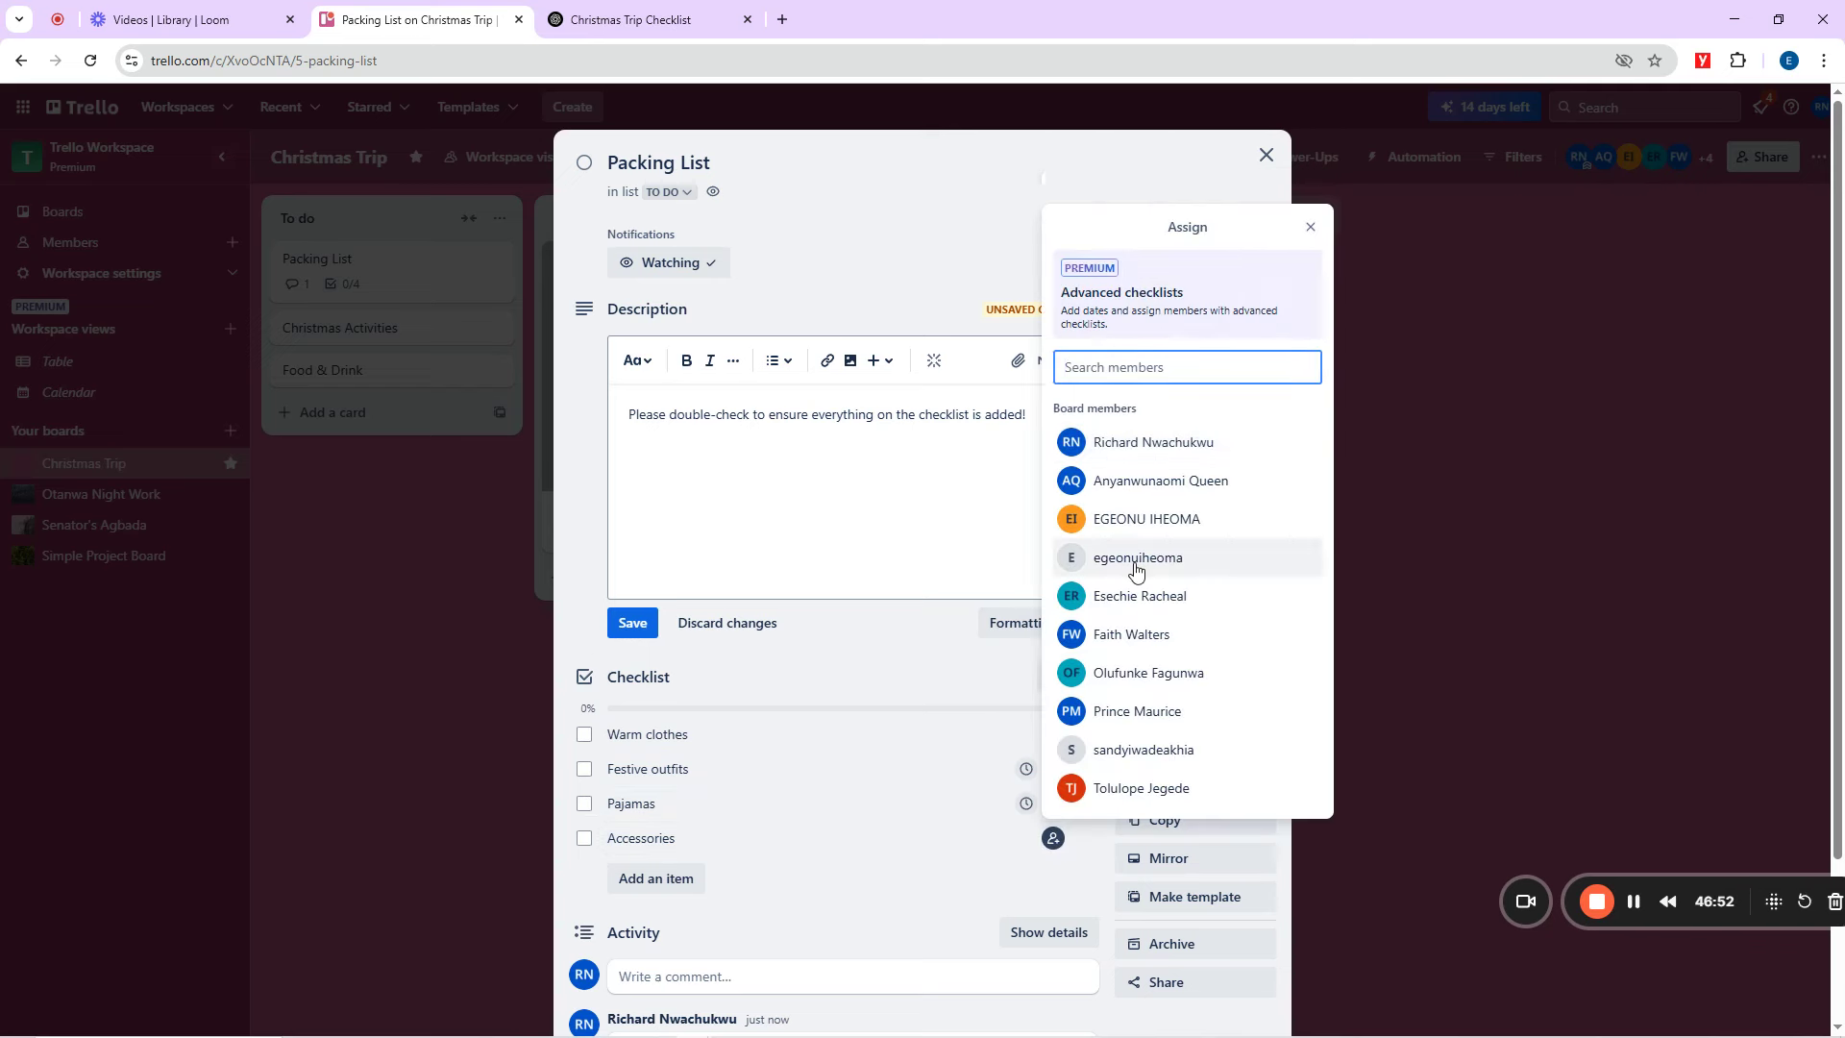
scroll(1138, 631, down, 2)
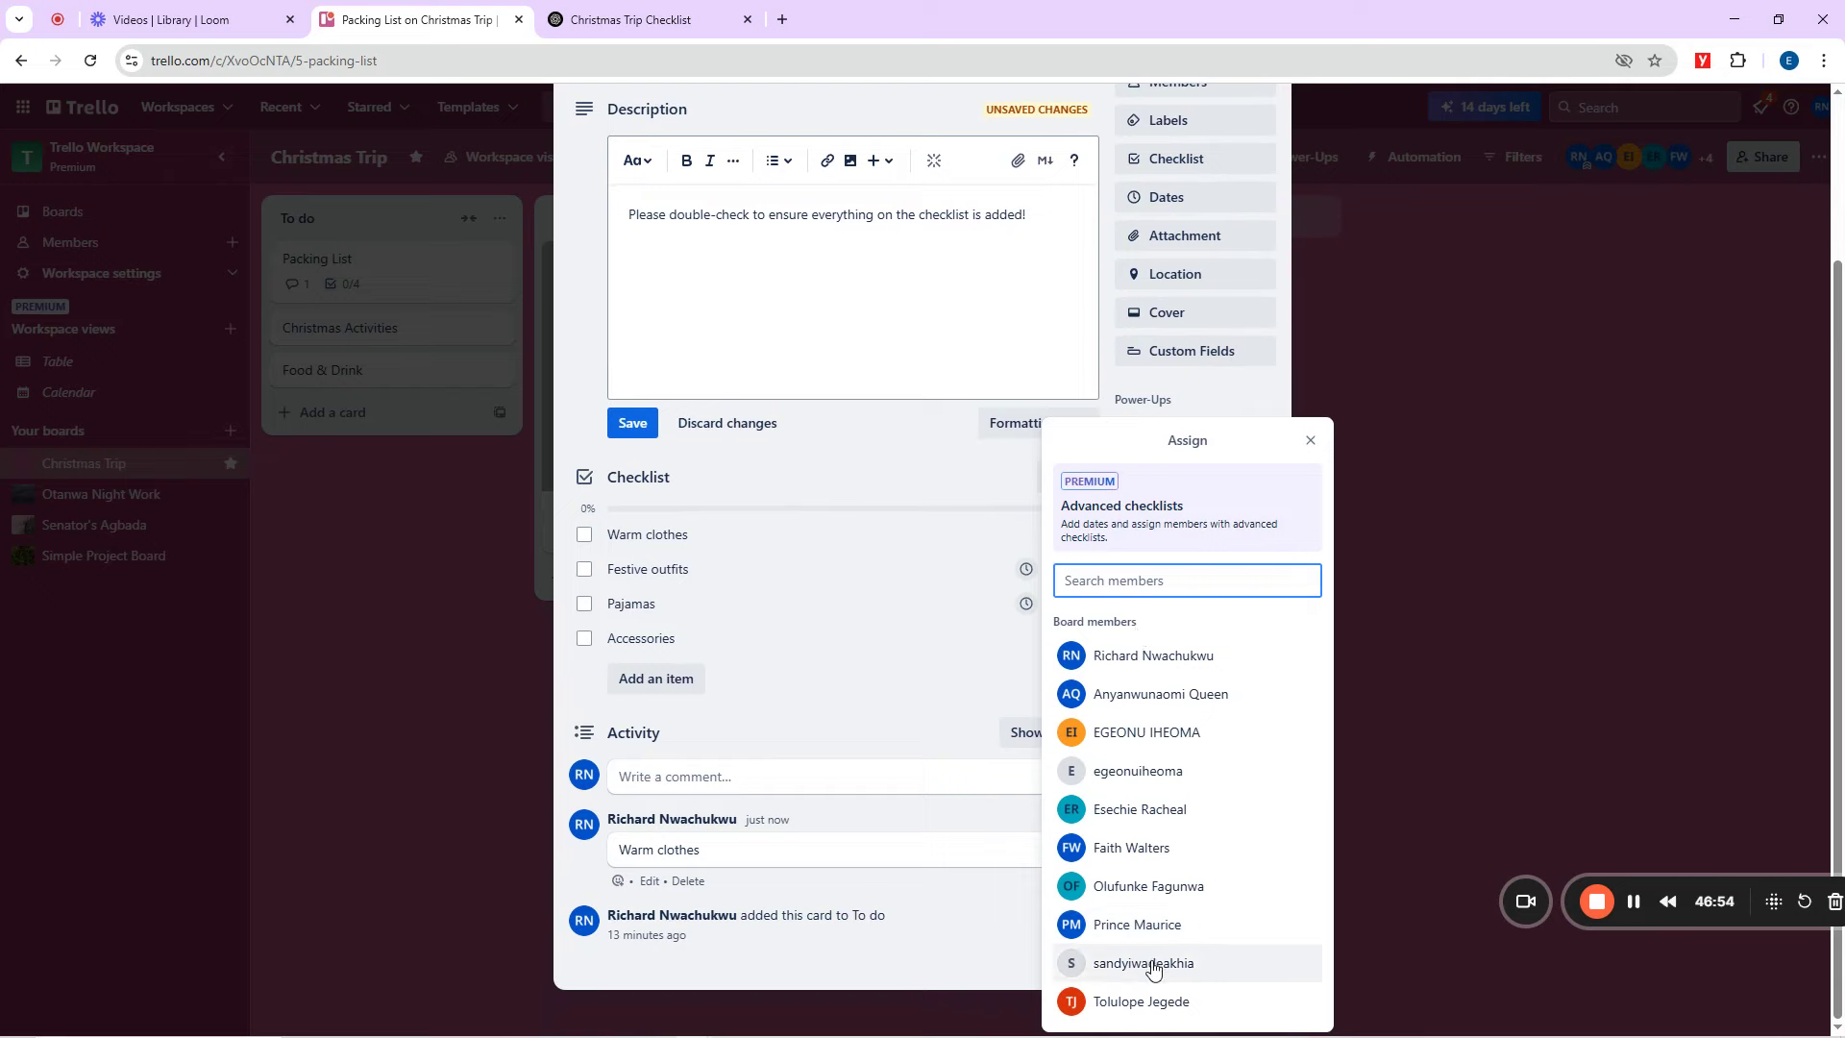
click(1150, 1001)
click(1354, 520)
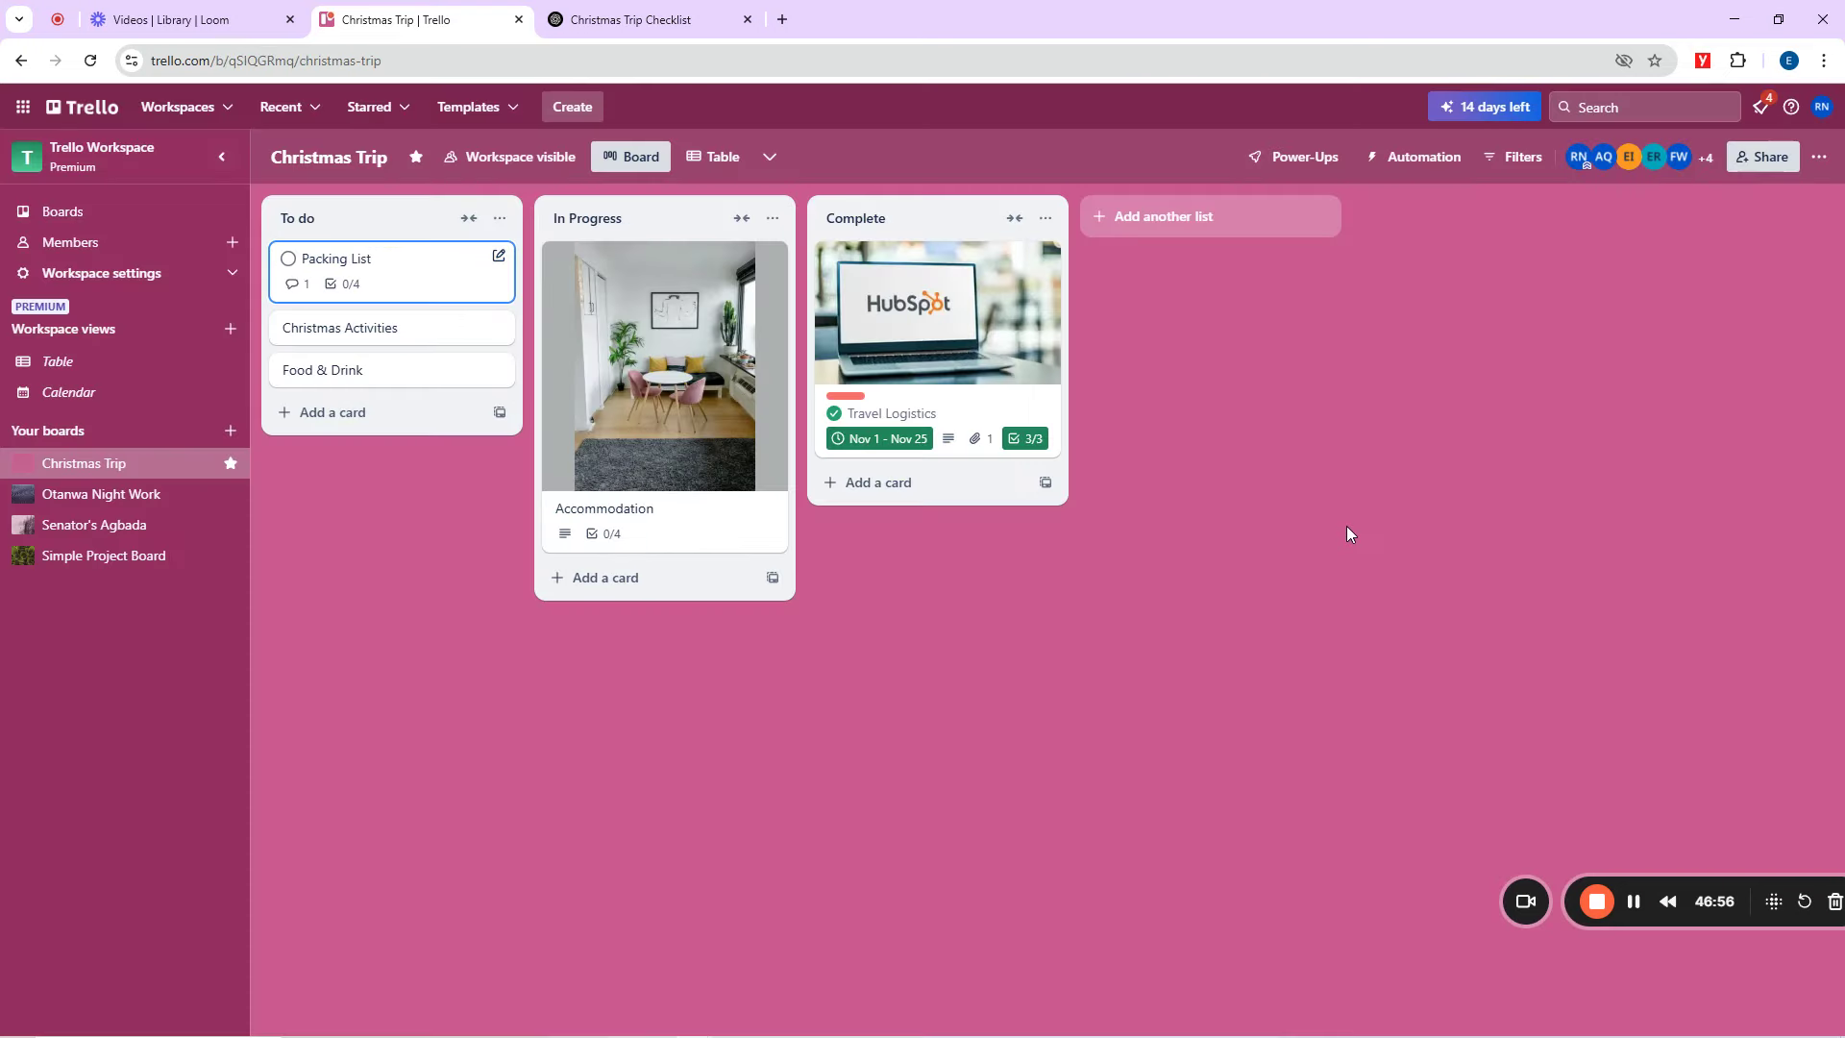
Reopen the Packing List card and search the Unsplash cover photos for "box".
click(389, 265)
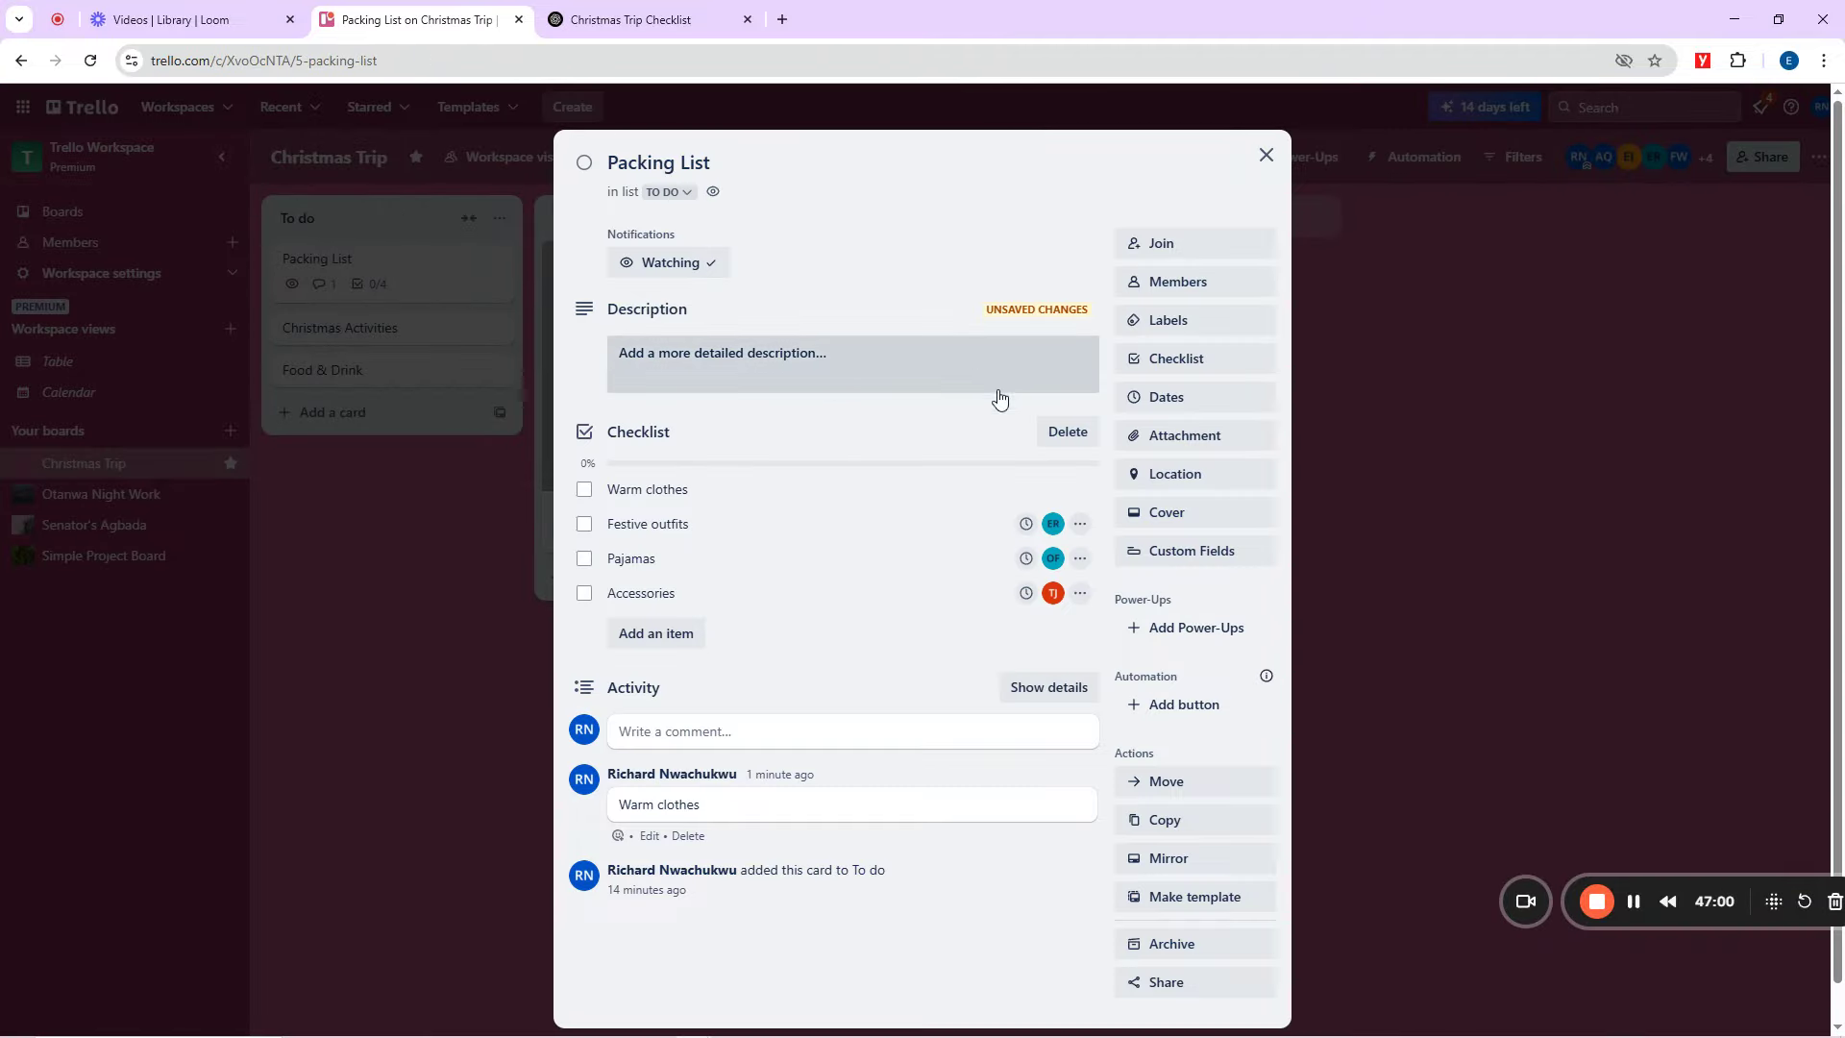
click(1178, 514)
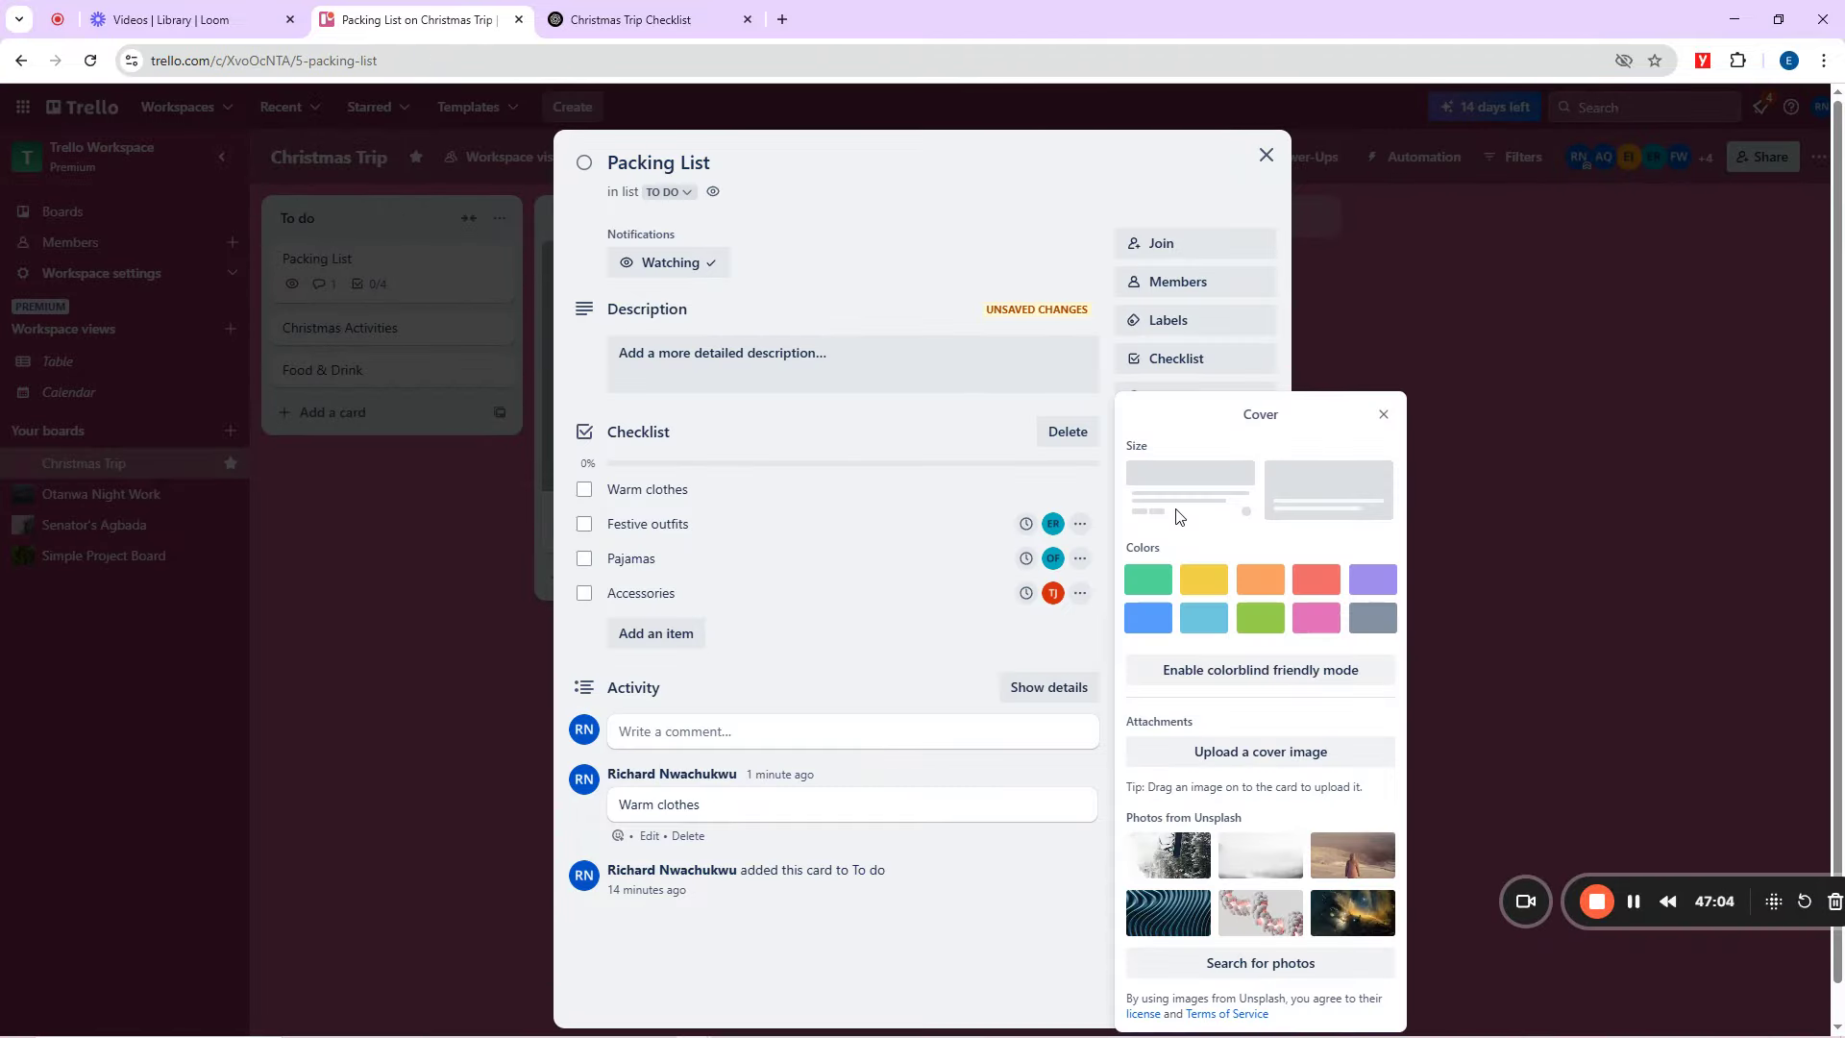
click(1230, 962)
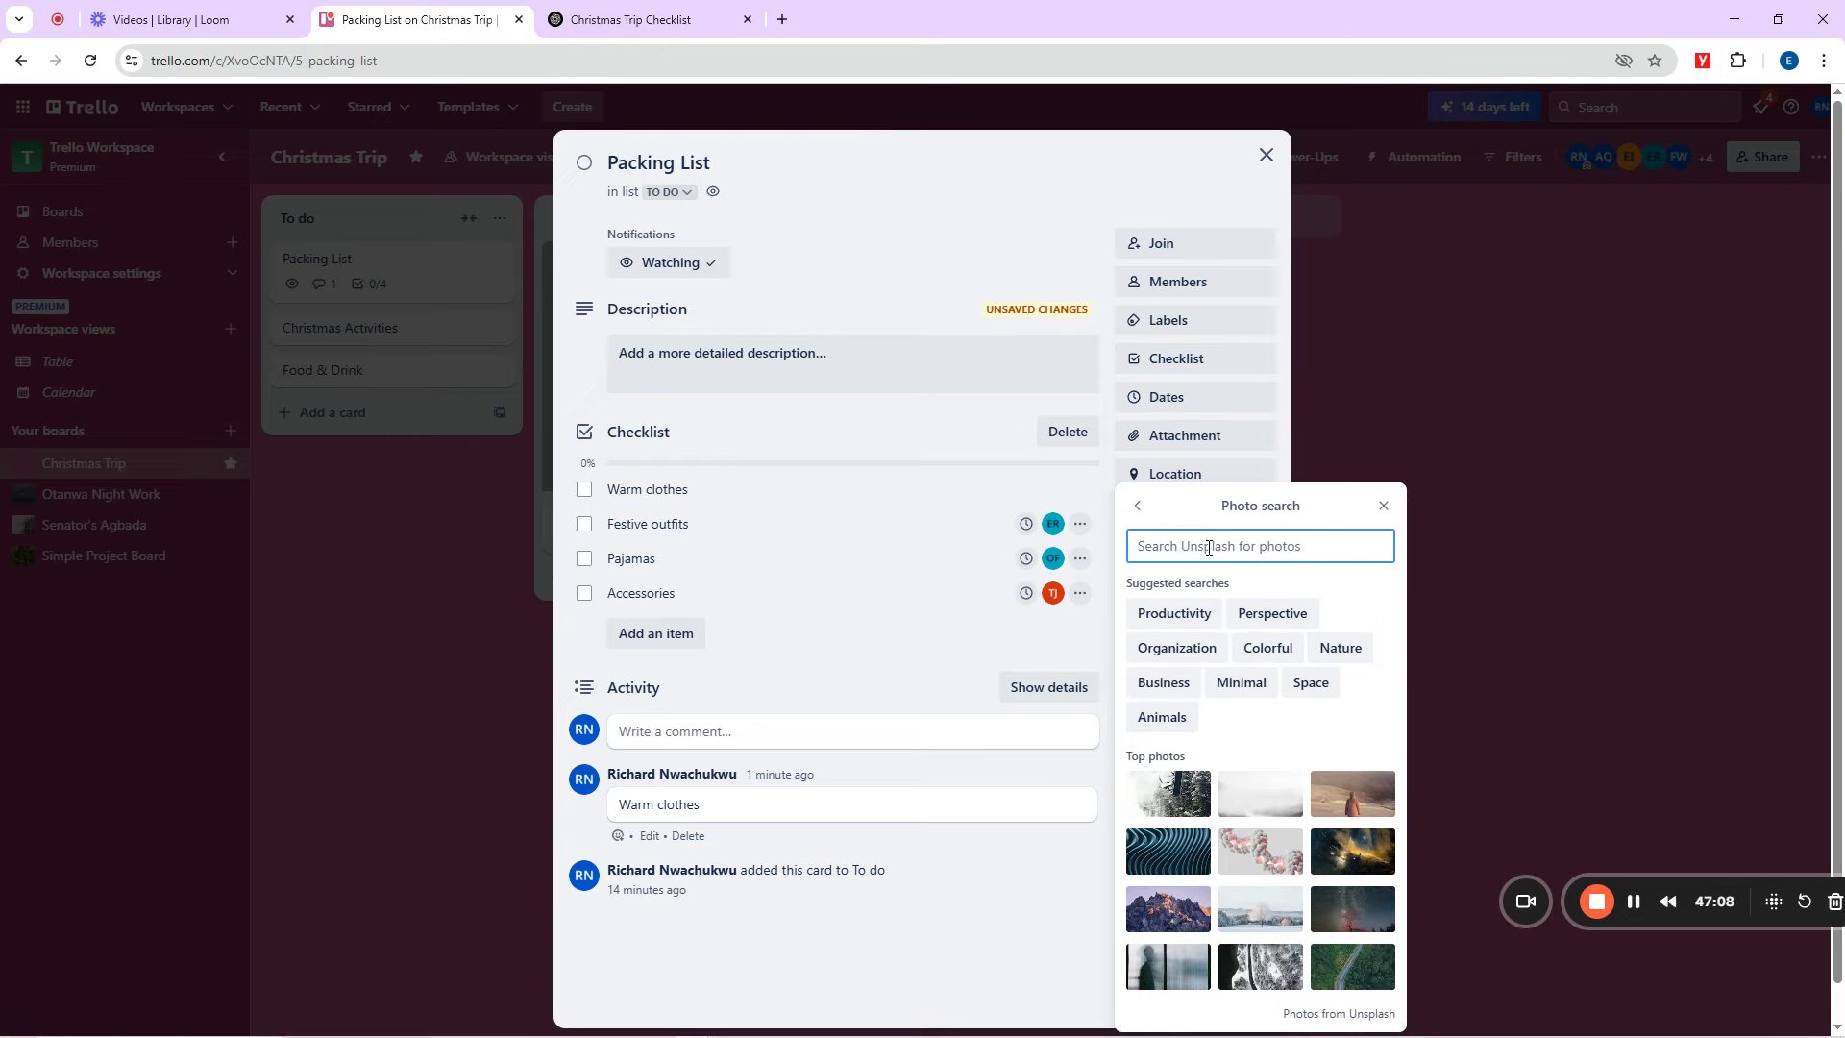
text(box)
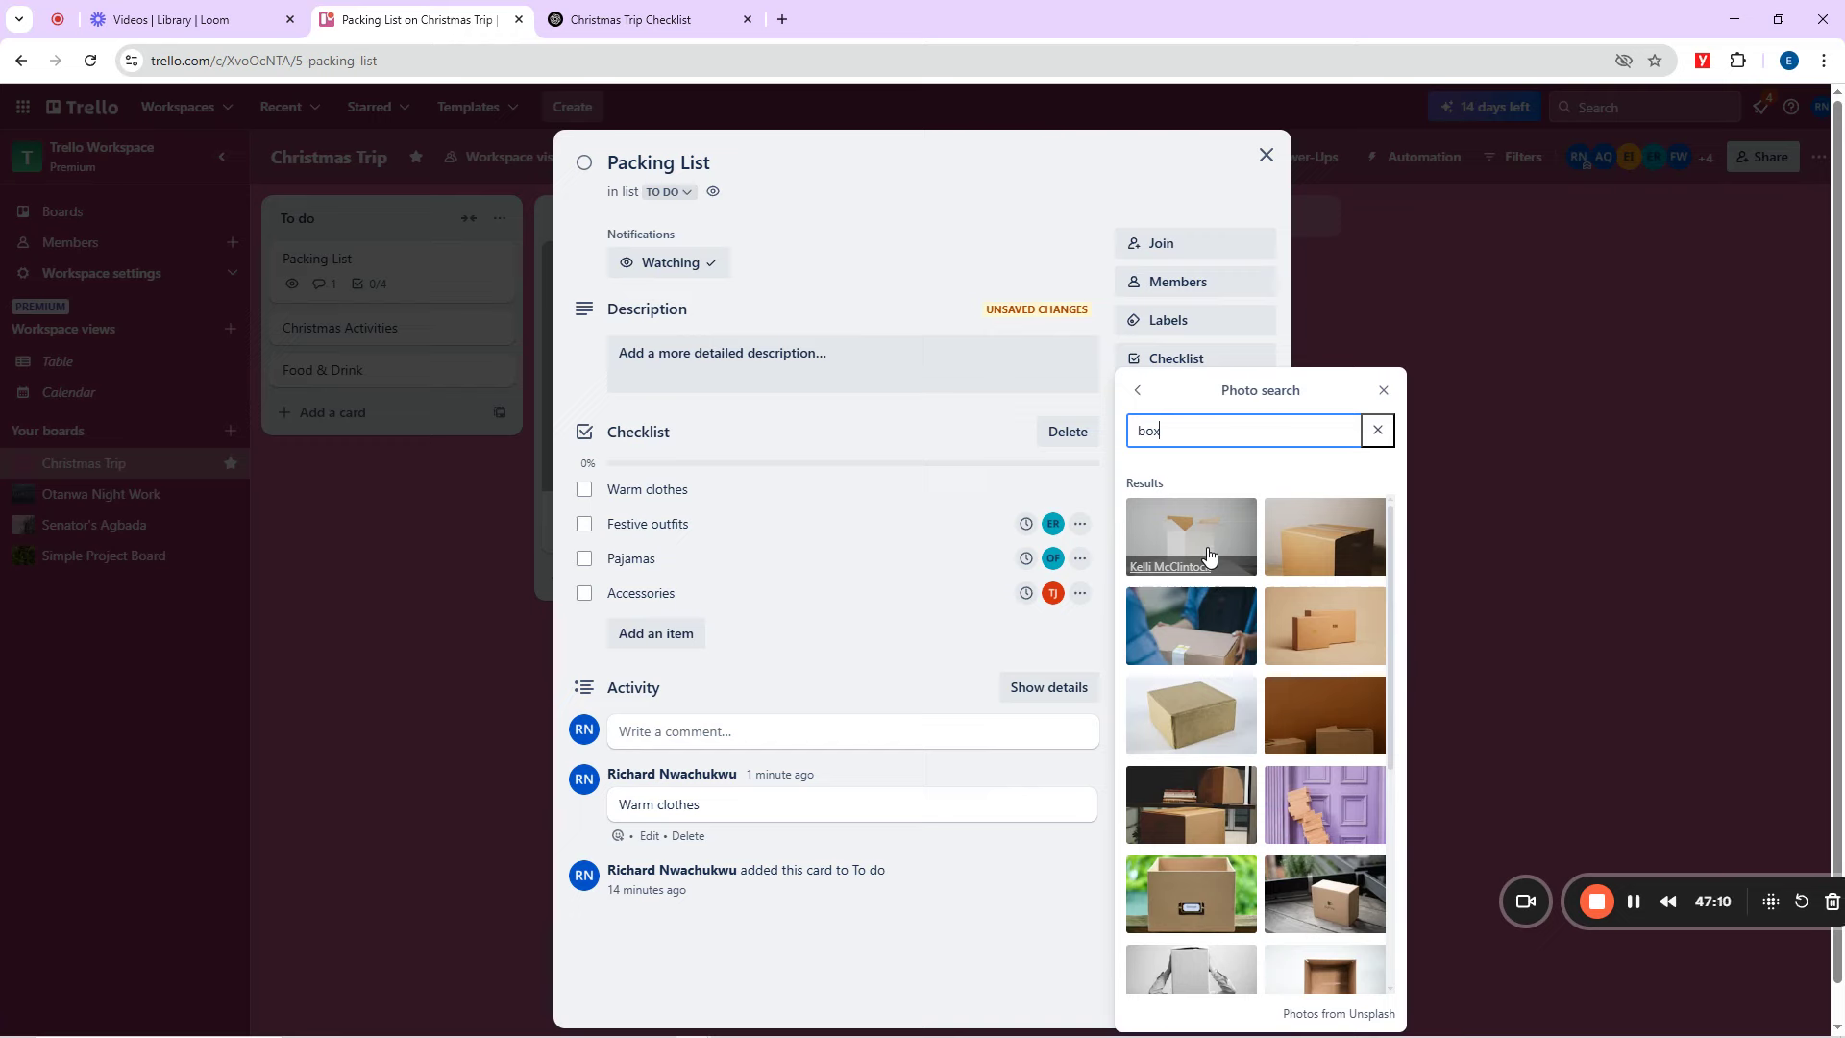
Replace the photo search with "luggage" and set the pale suitcase on a green background as the Packing List card's cover.
key(ctrl+a)
key(BackSpace)
text(lugga)
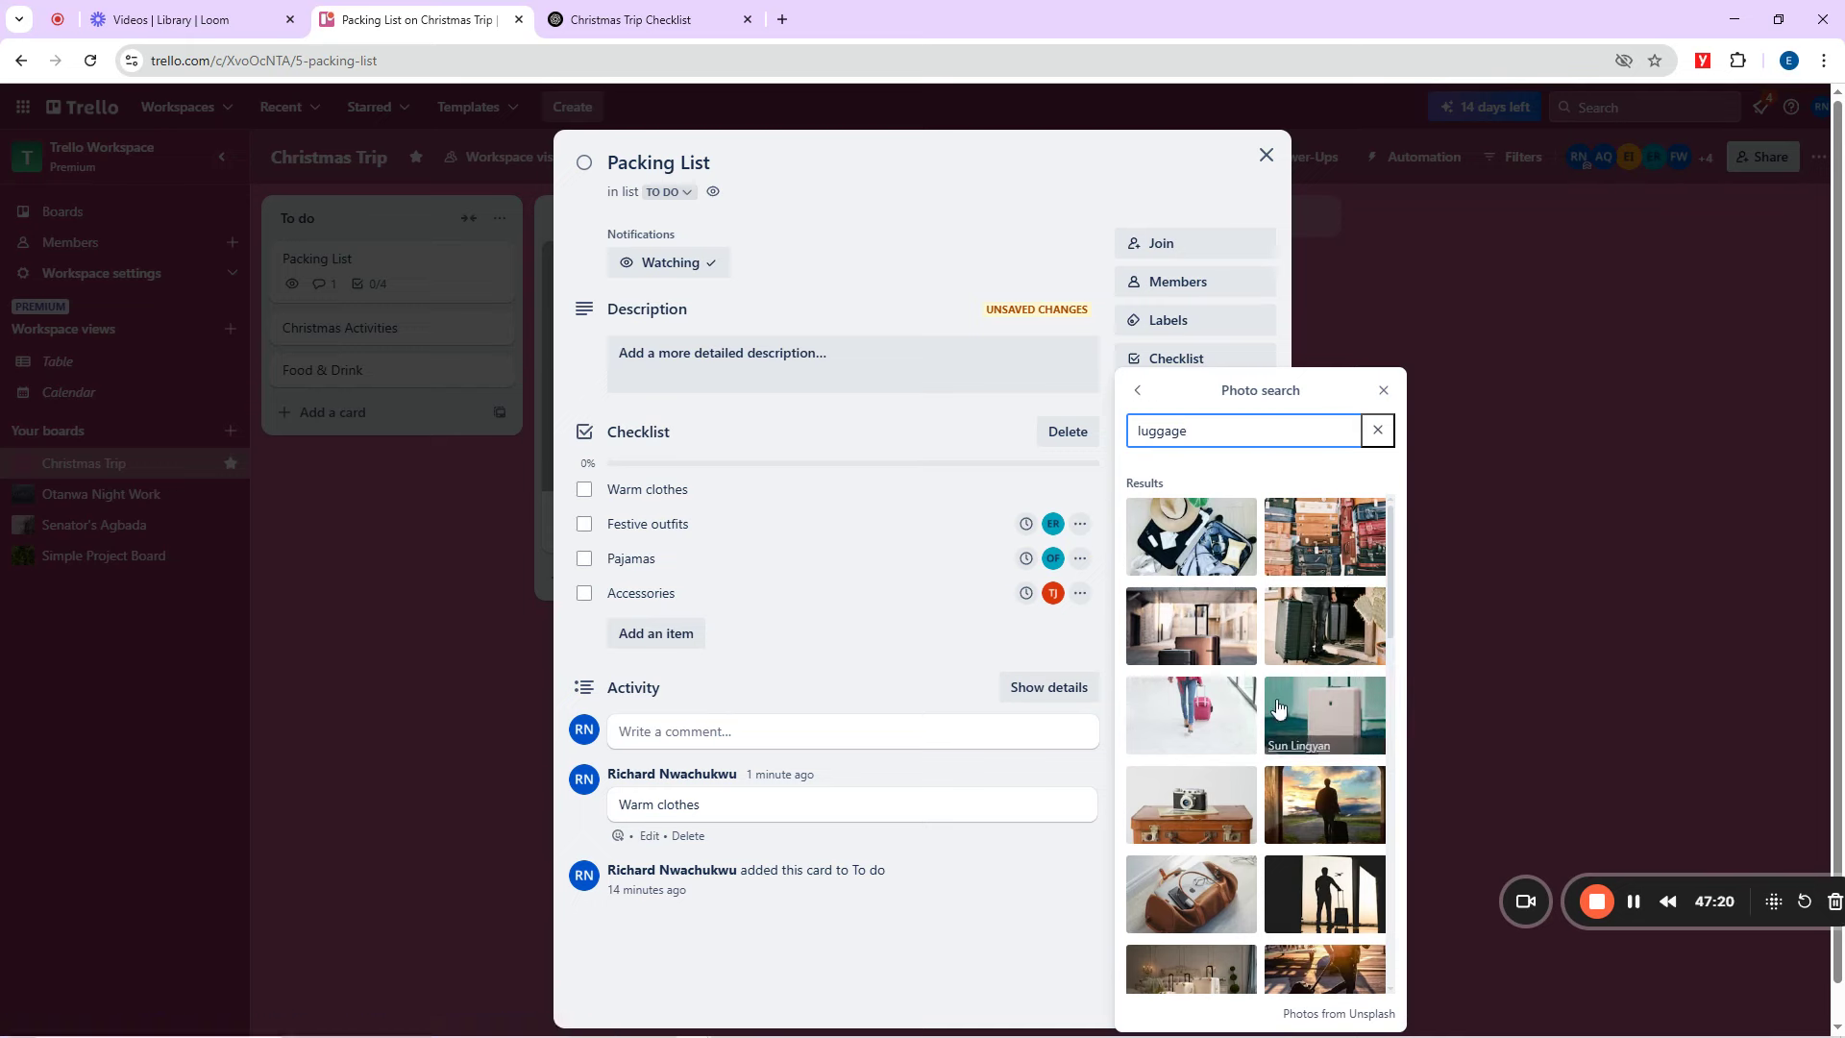
click(1333, 712)
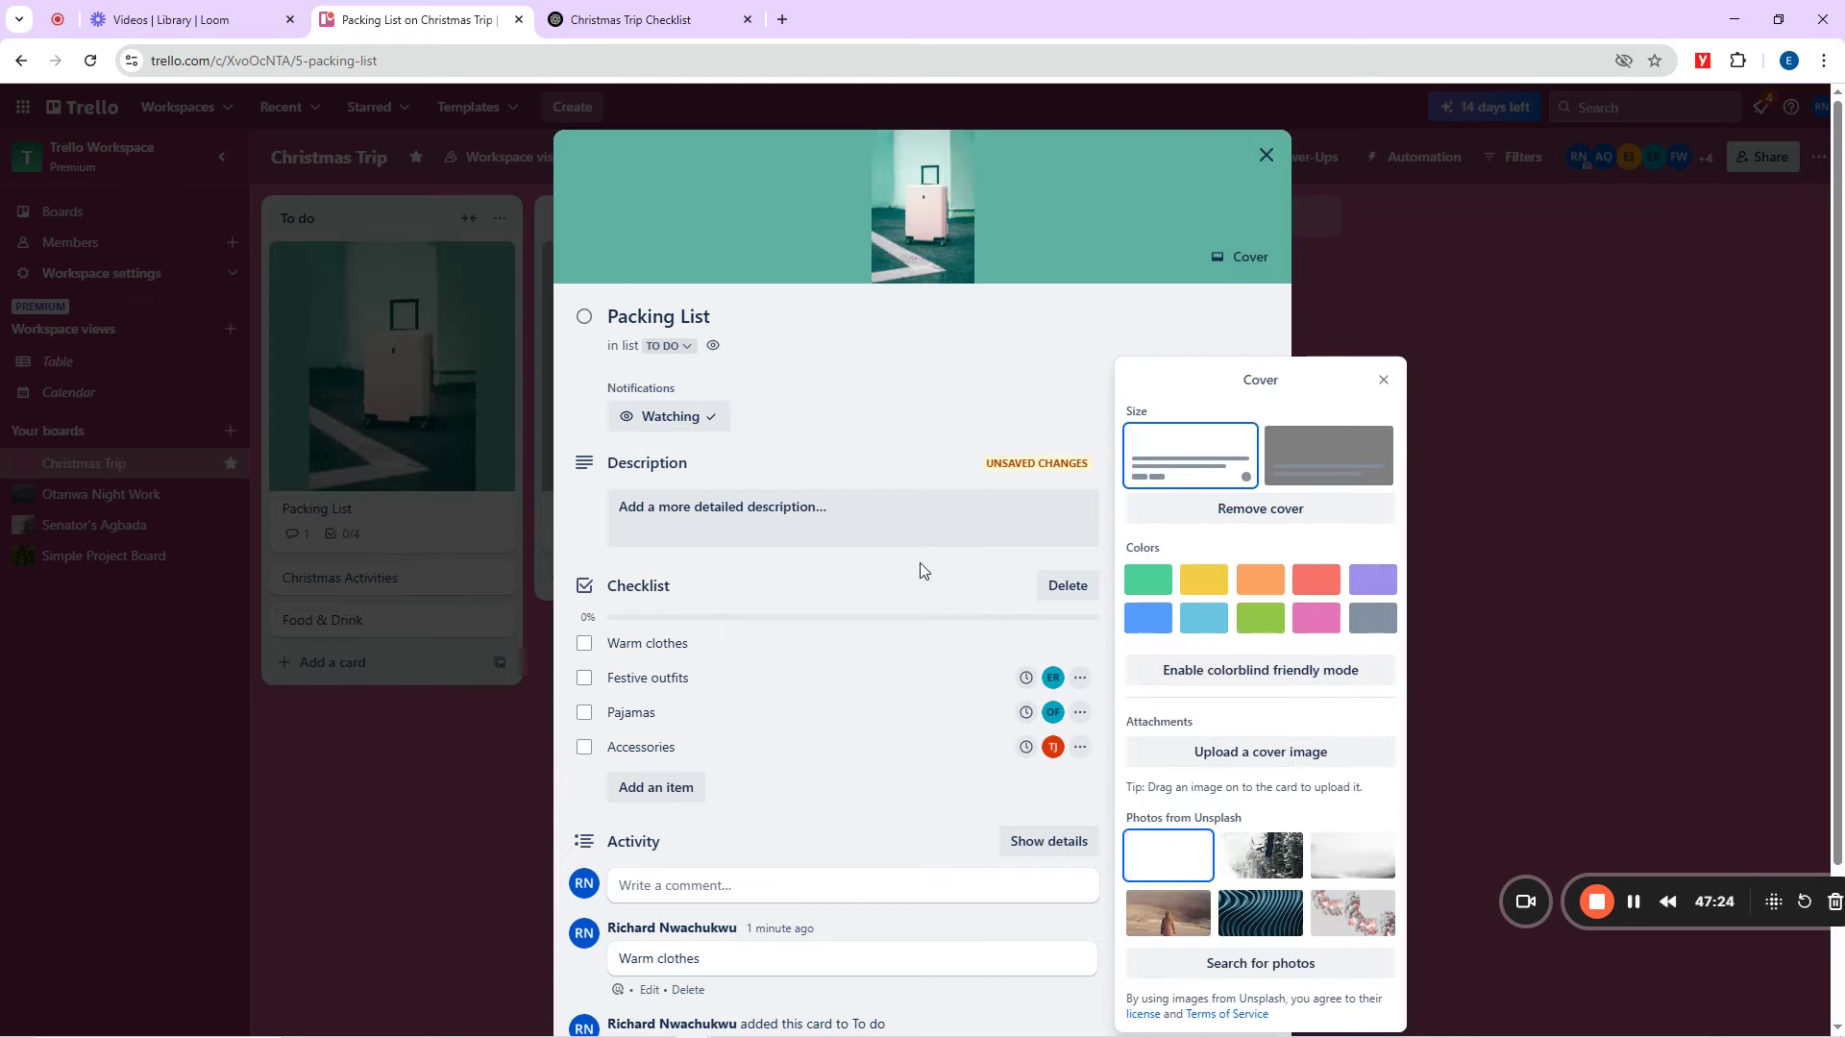
click(1384, 380)
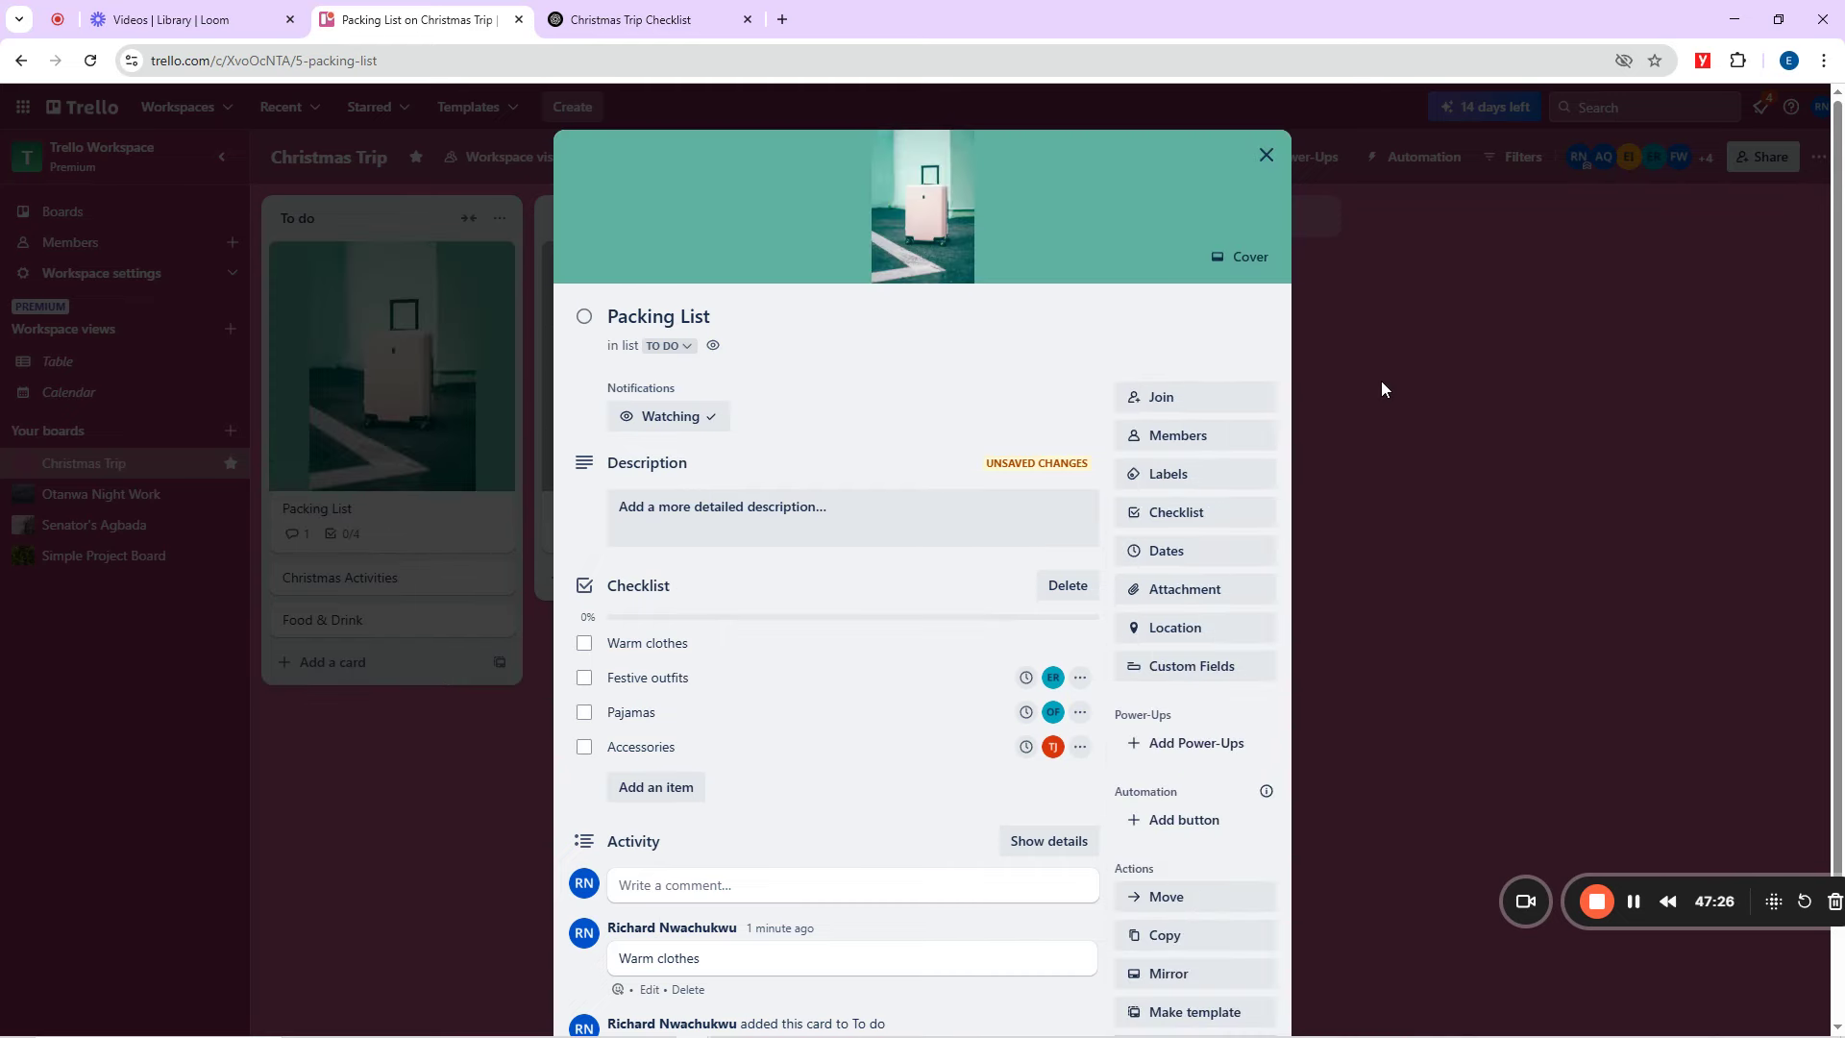
Look over the Packing List card, close it, and move it below Accommodation in the In Progress list.
scroll(1081, 480, down, 2)
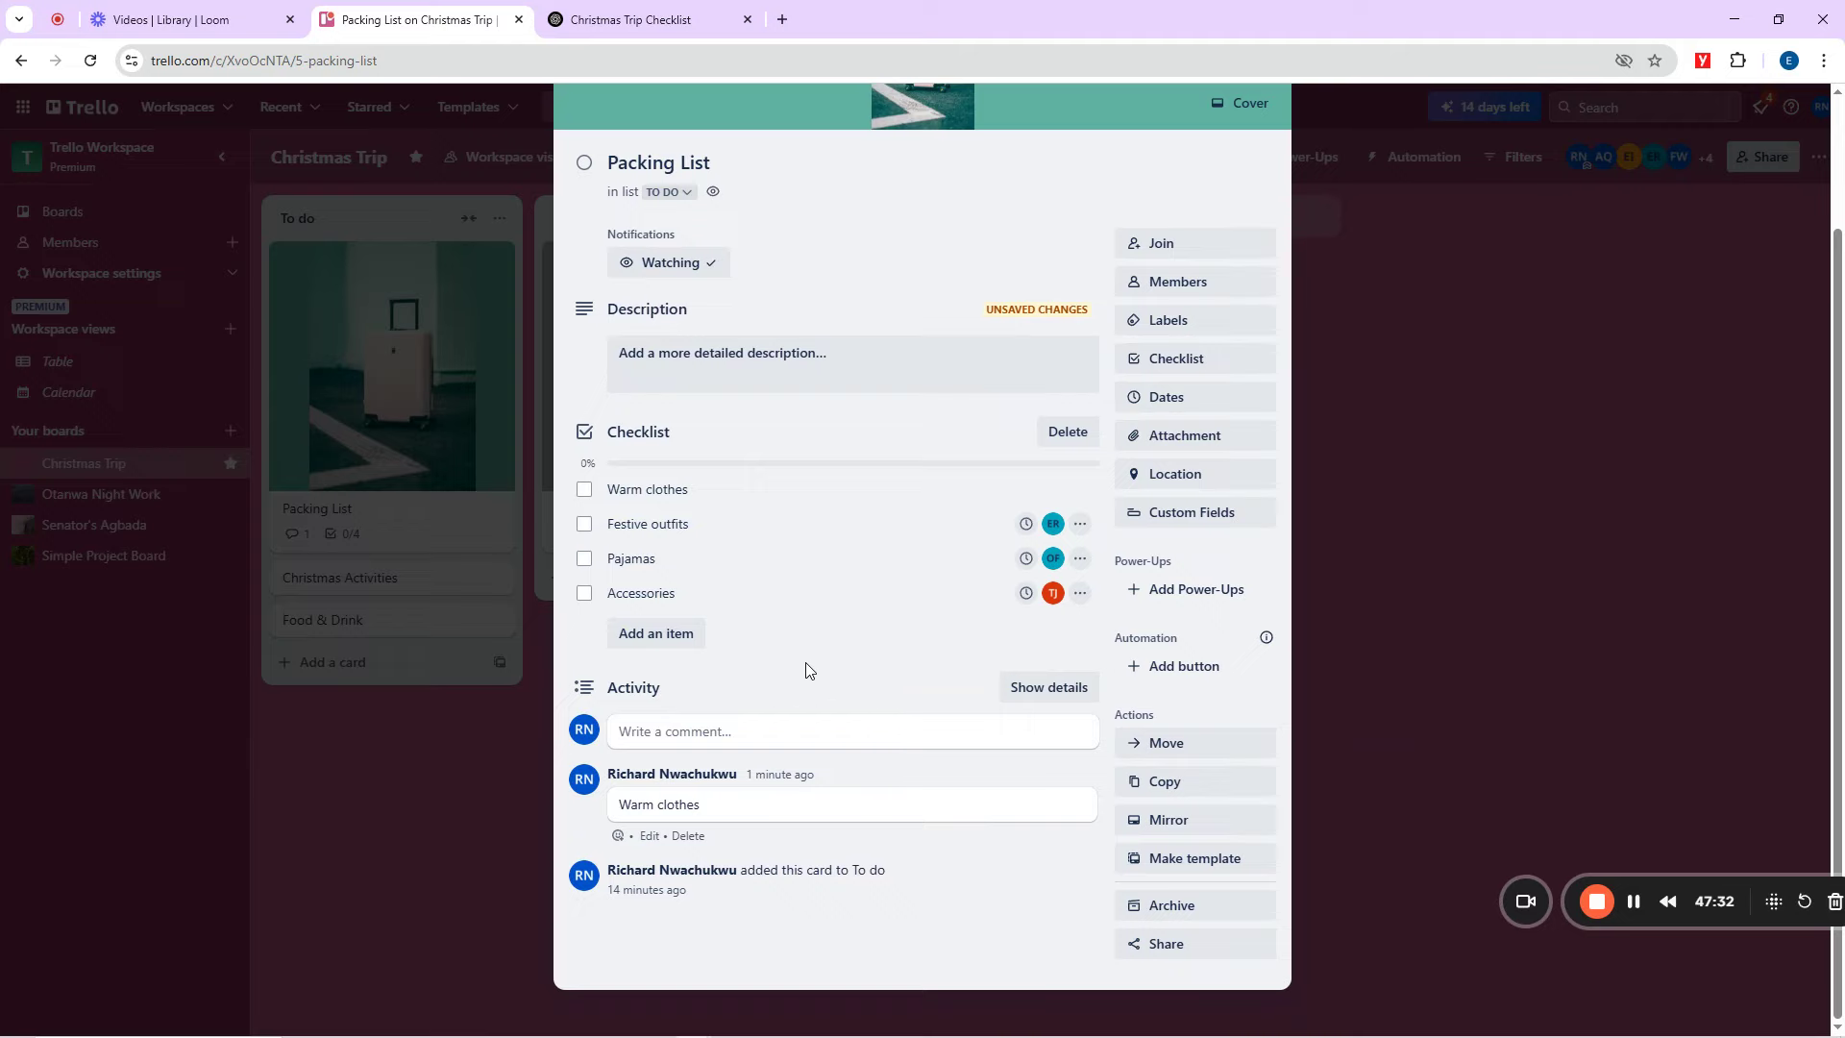
scroll(1104, 324, up, 3)
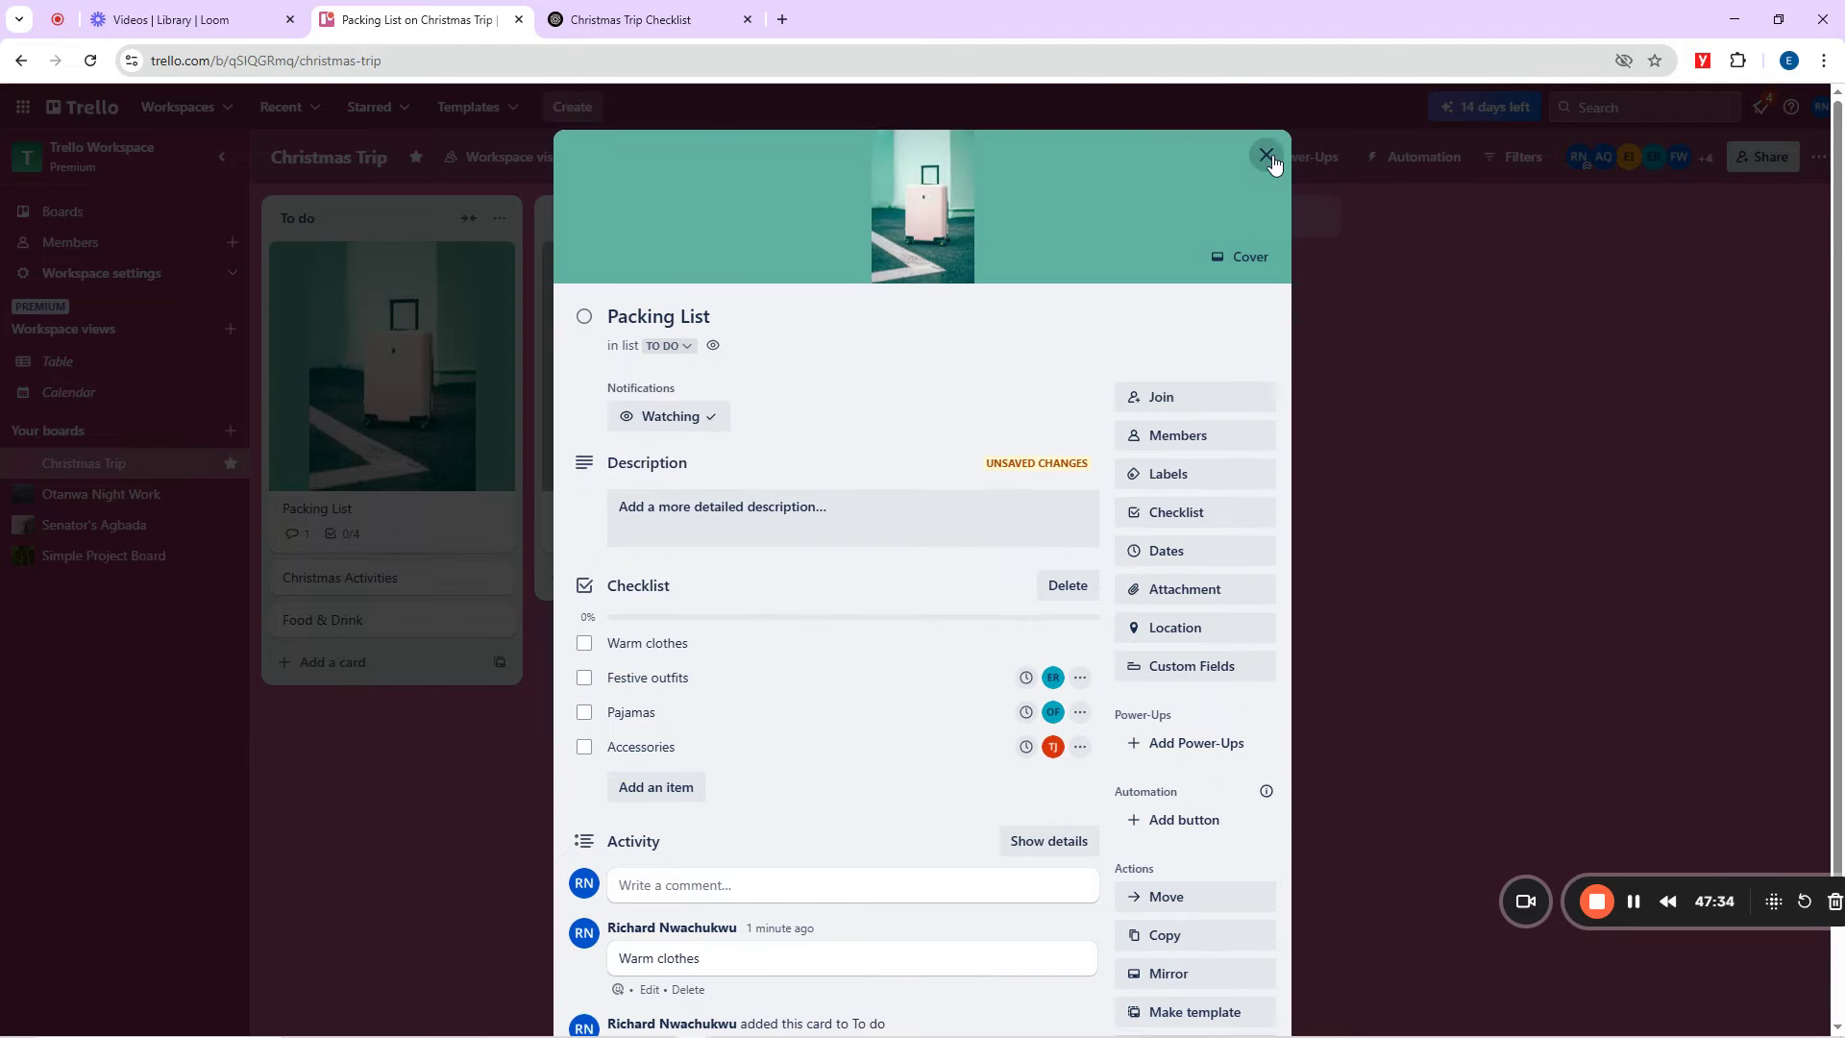
click(1267, 157)
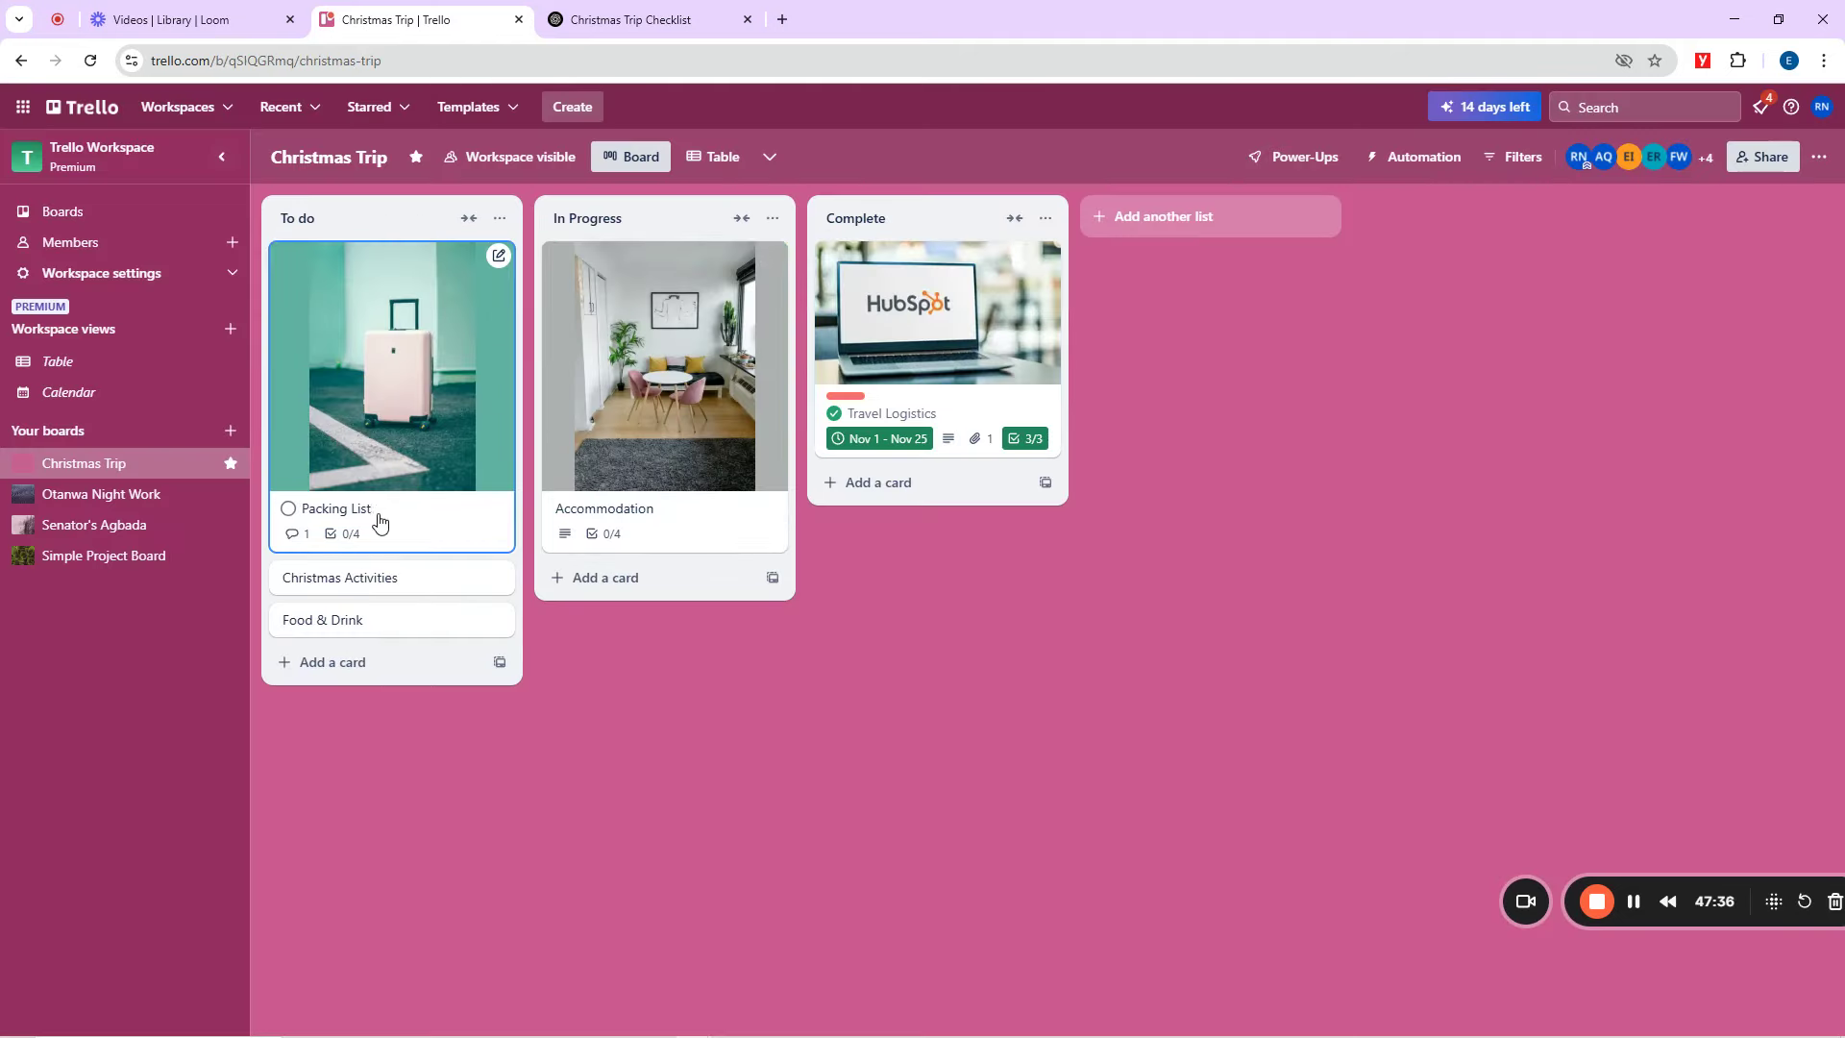
drag(396, 519, 658, 742)
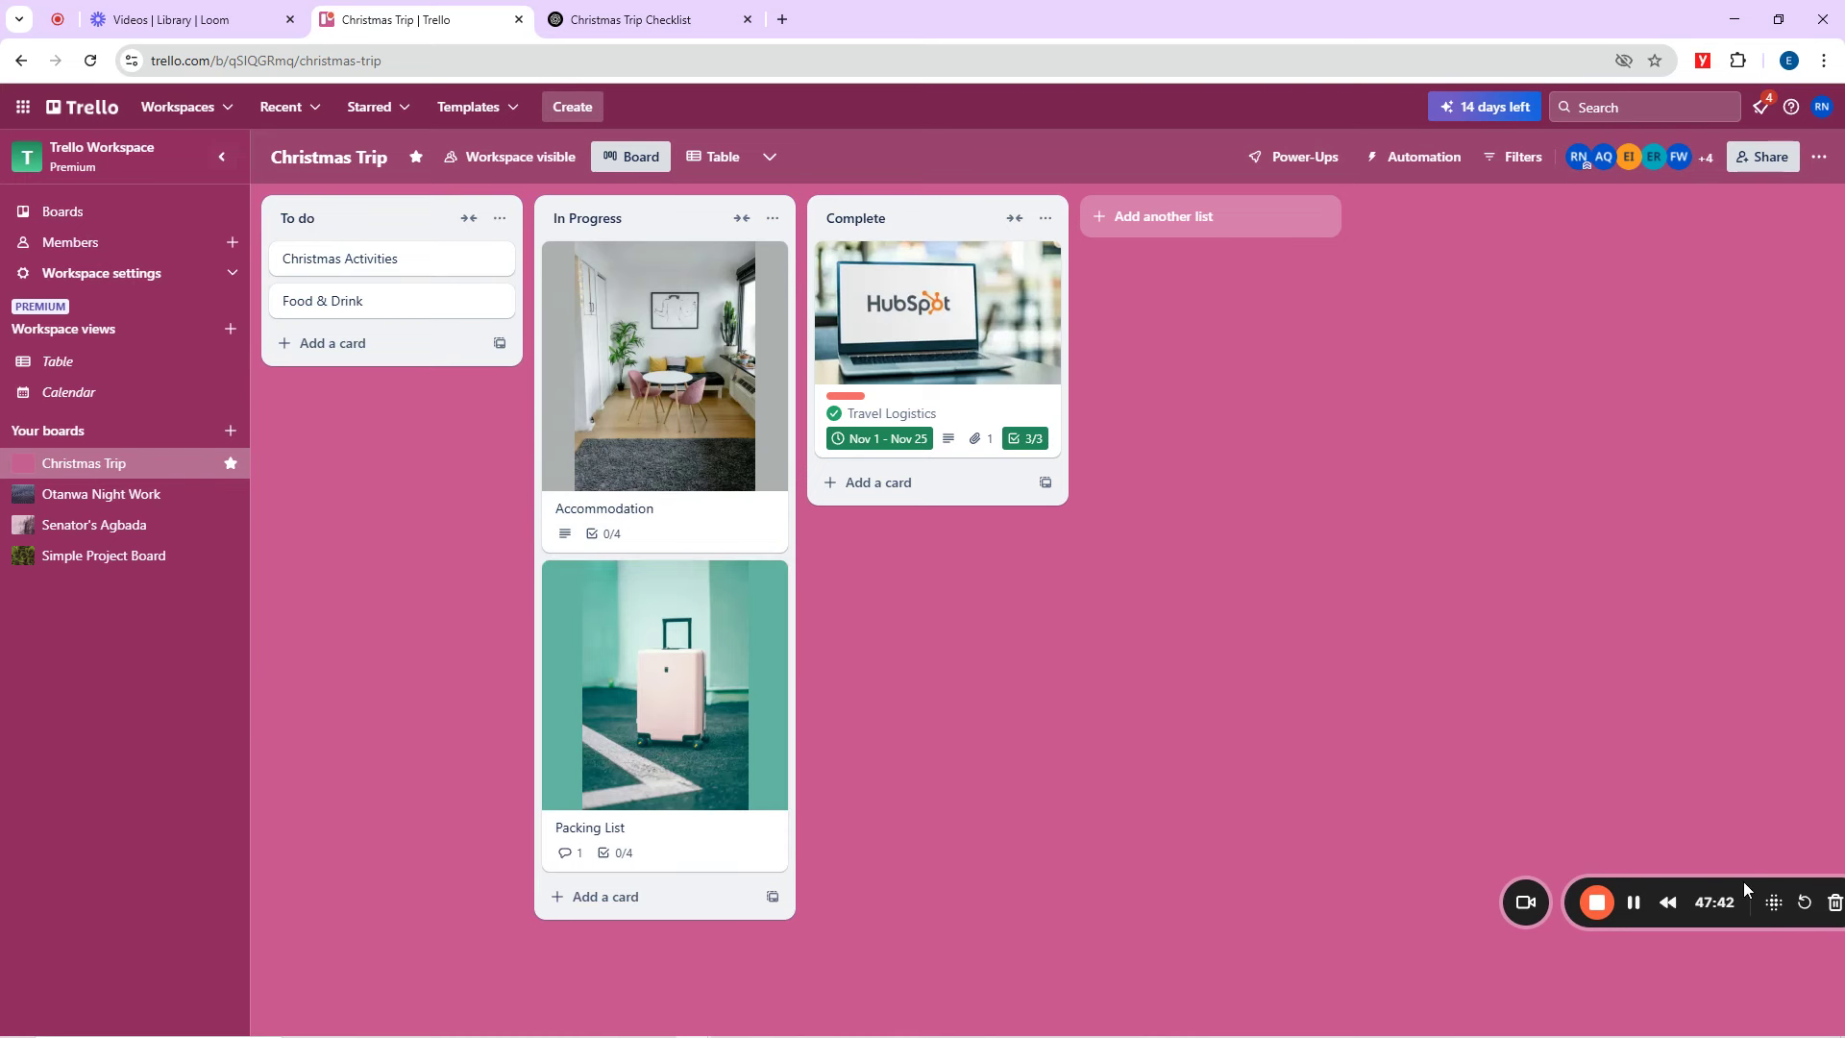
drag(1608, 904, 132, 993)
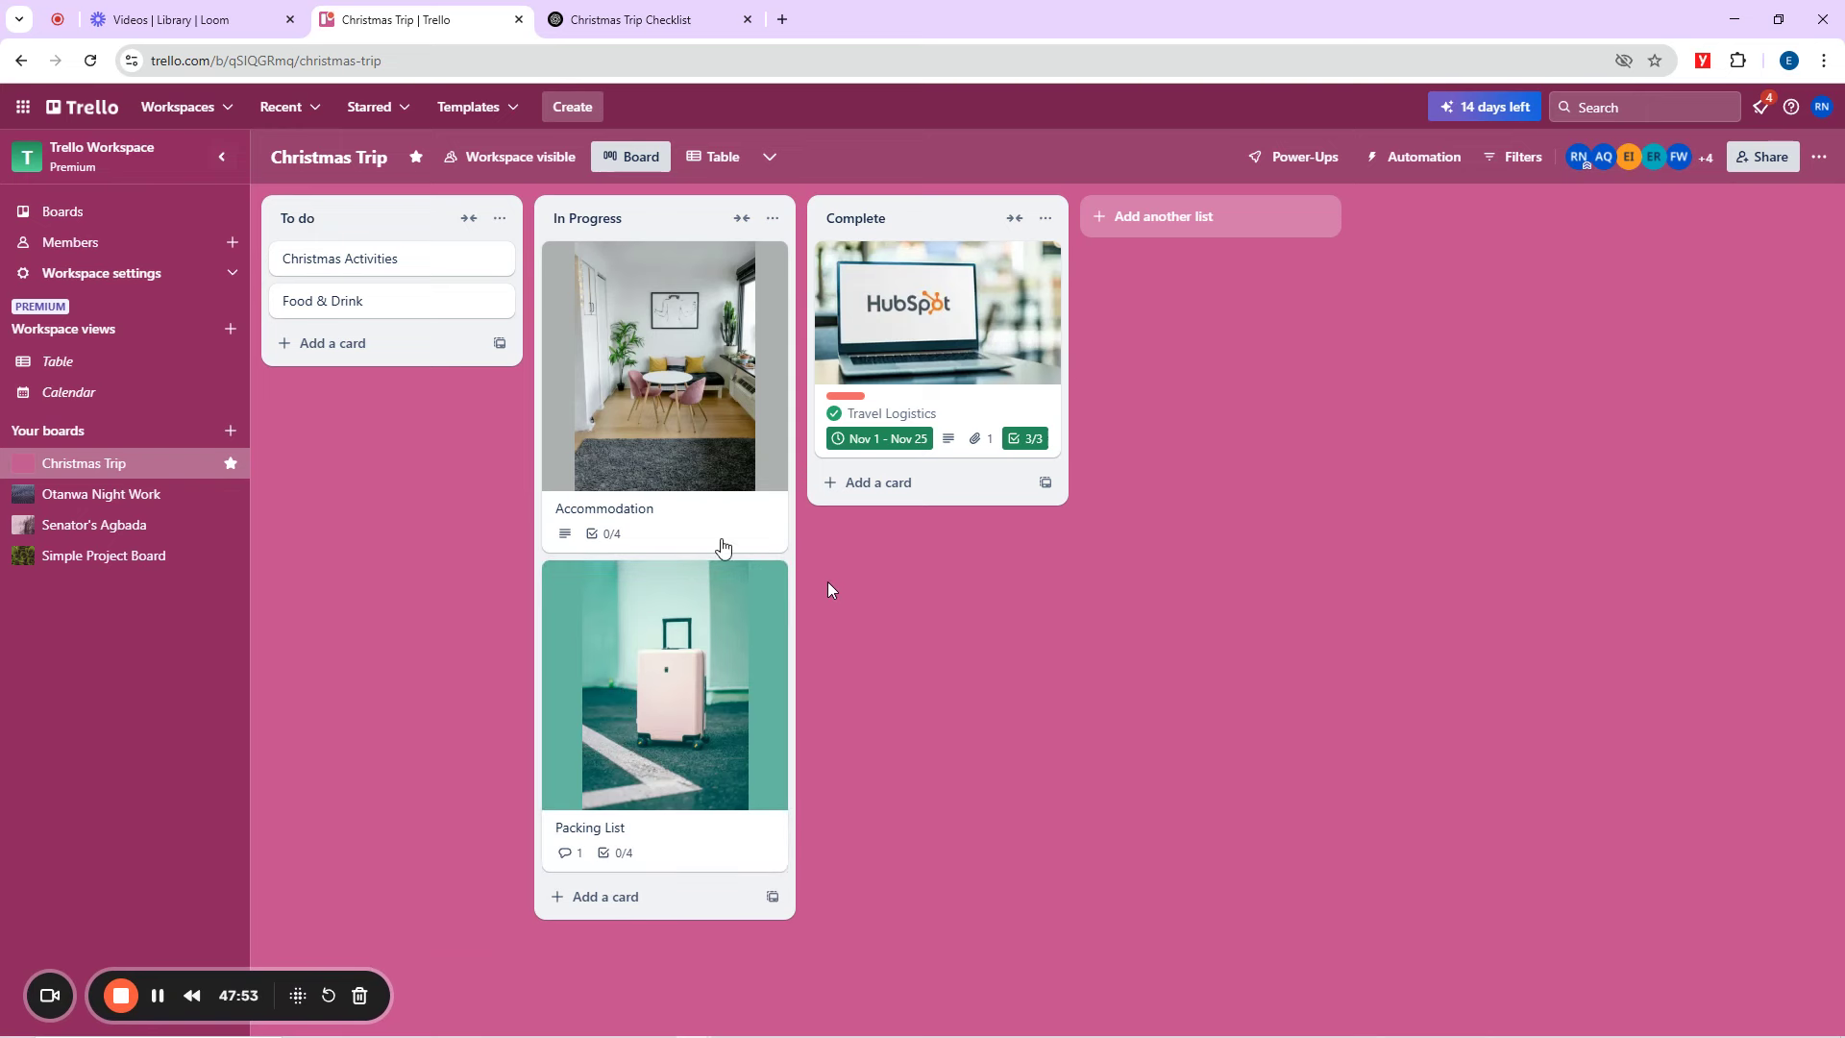
click(355, 257)
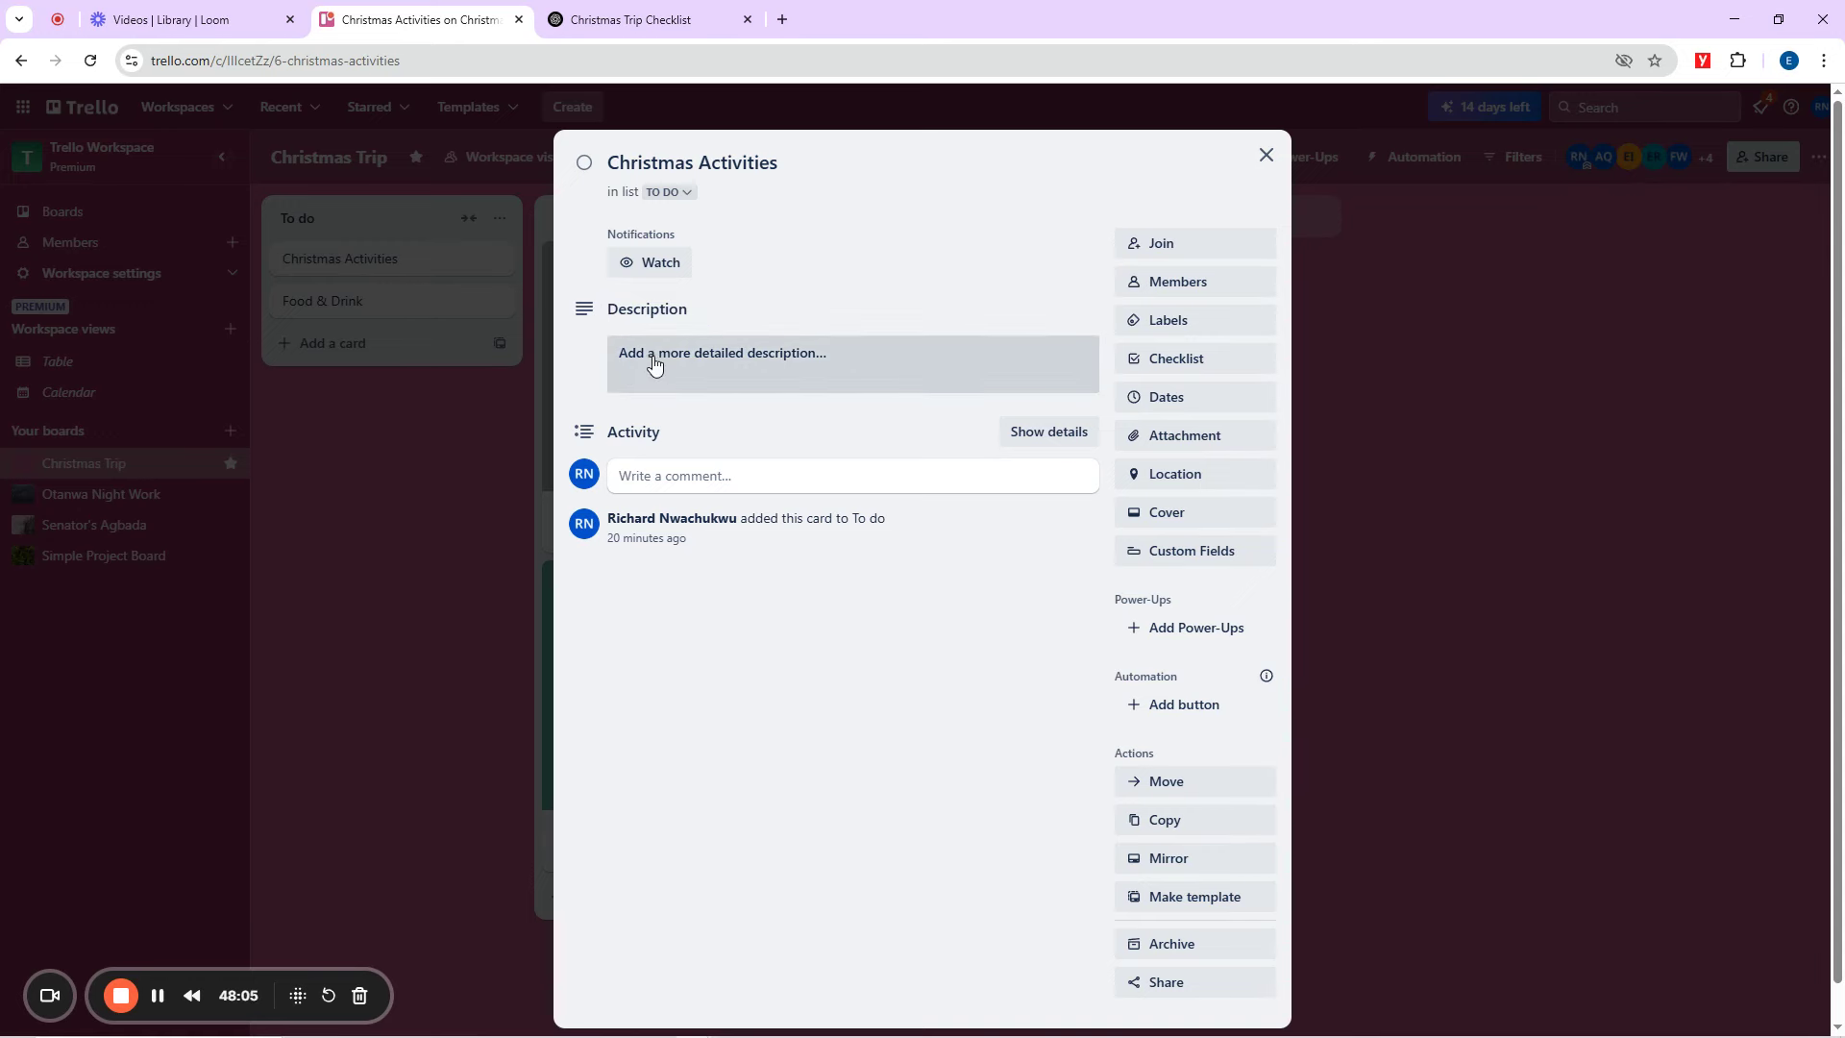
click(740, 354)
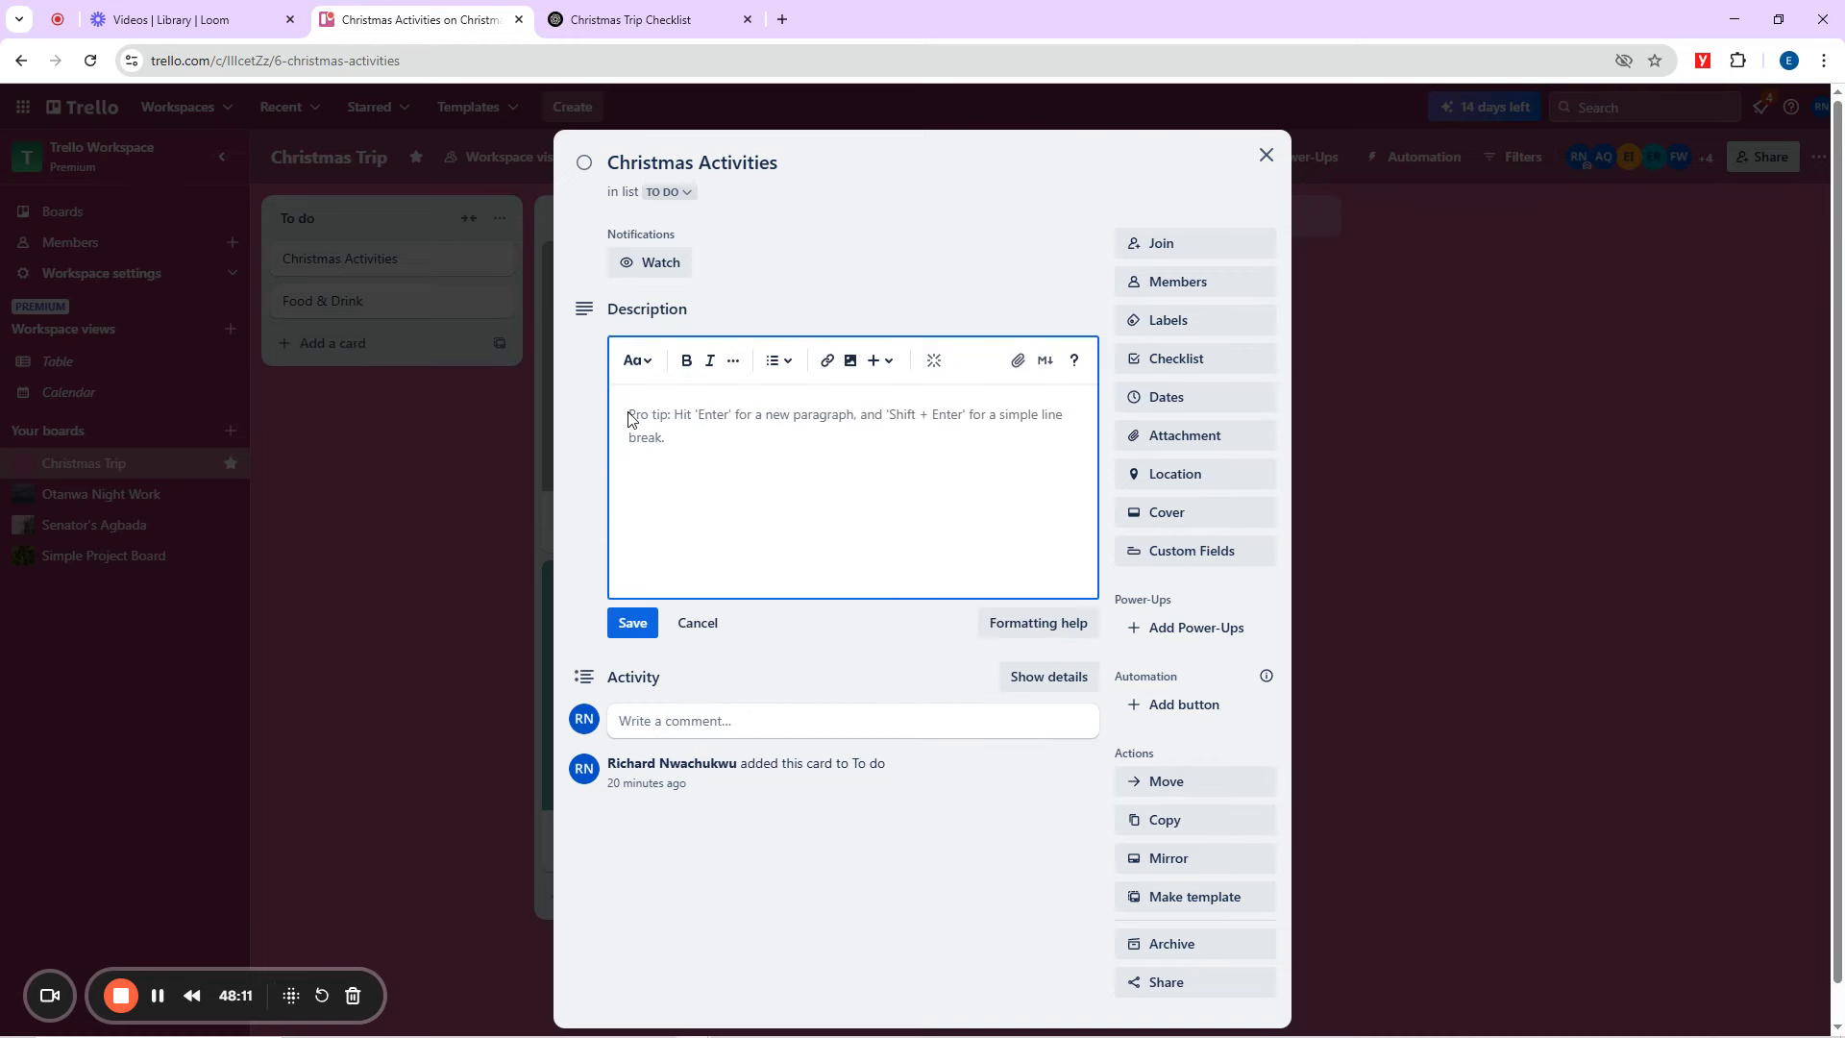
click(160, 997)
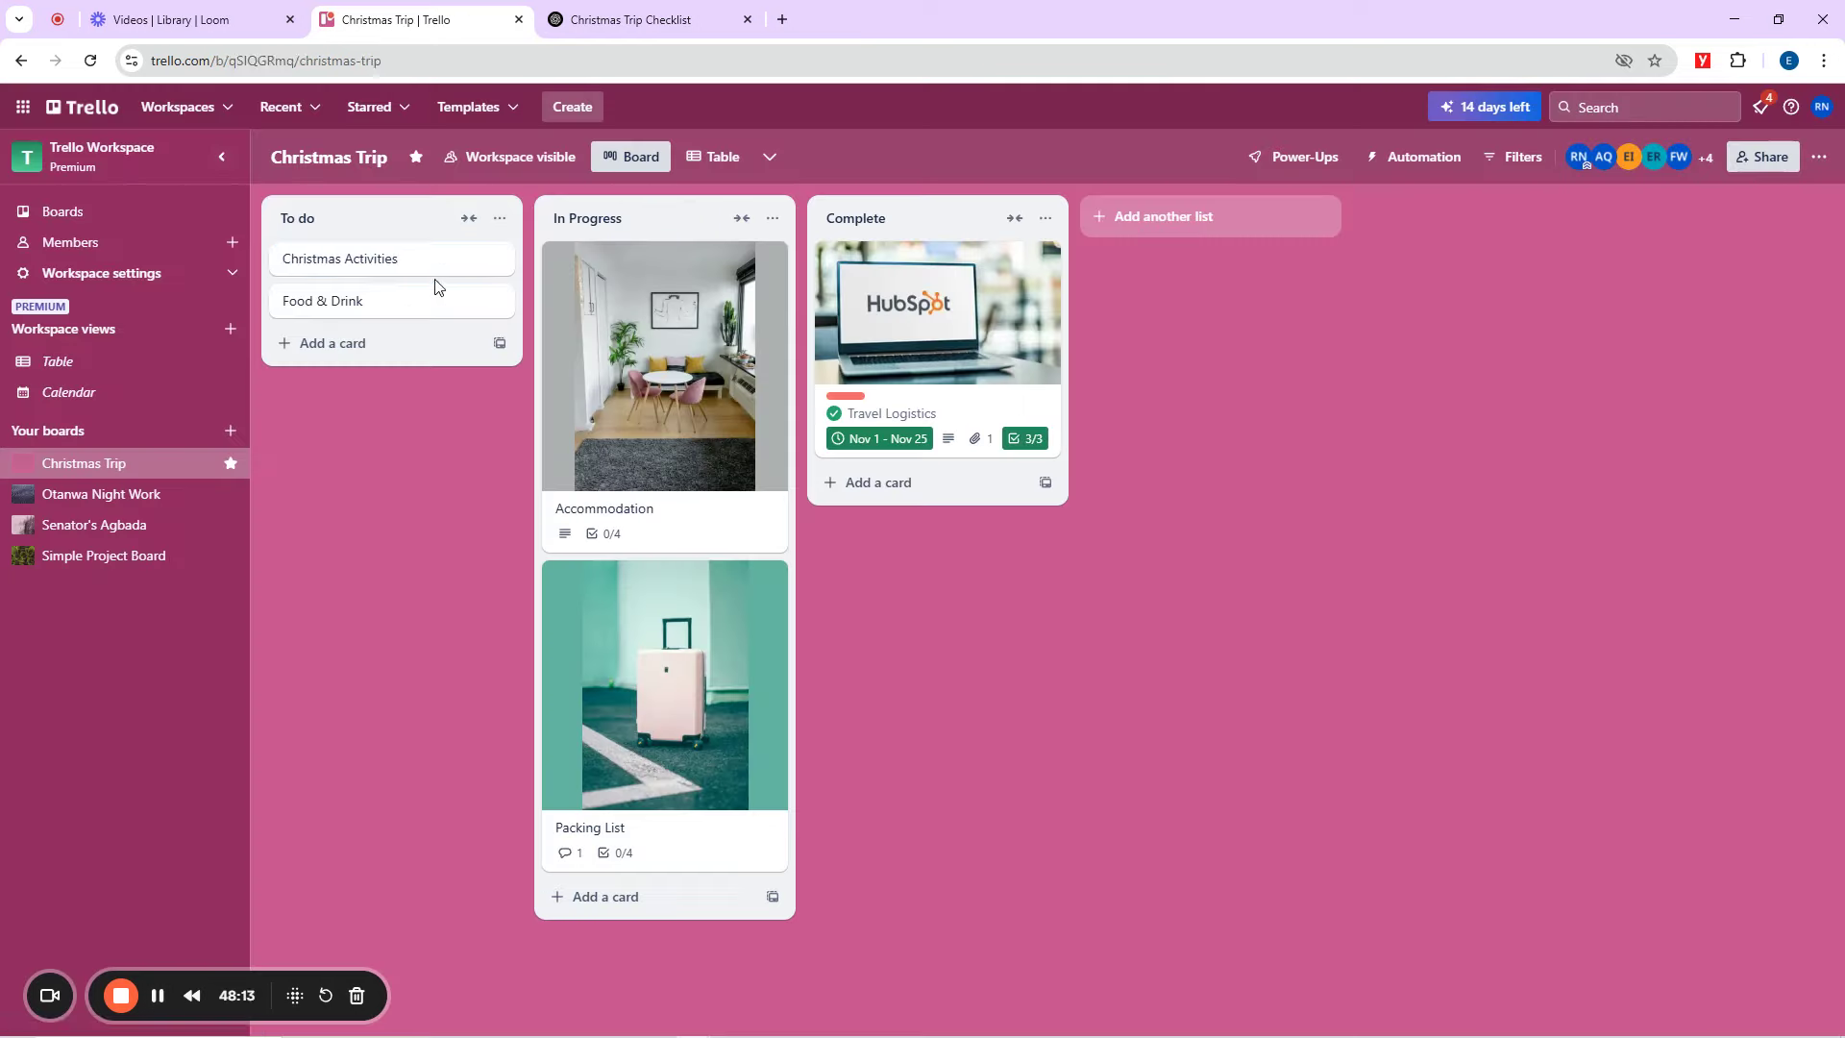
Open the Christmas Activities card and write the description "Find at least 3 most trendy Christmas events at least 4km away from our accommodation!", correcting the spelling.
click(432, 266)
click(701, 362)
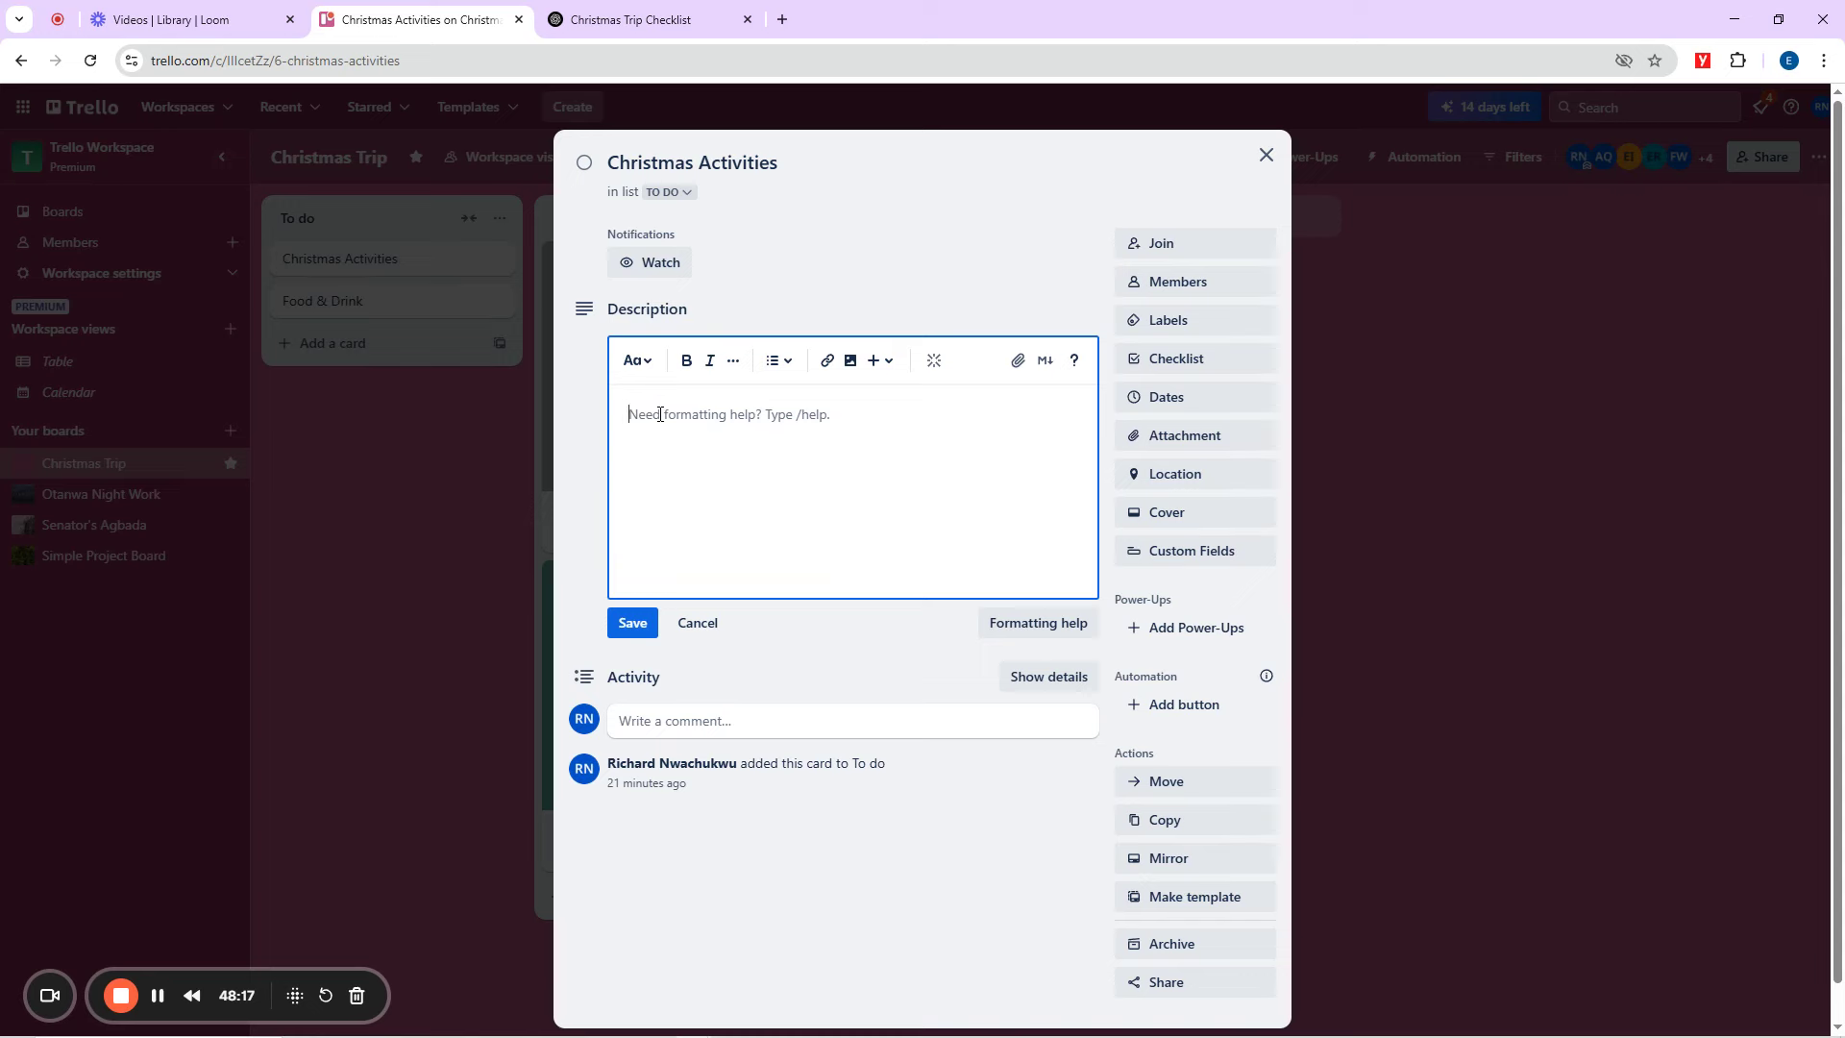
text(F)
text(ind most)
key(BackSpace)
key(BackSpace)
key(BackSpace)
text(ind at least)
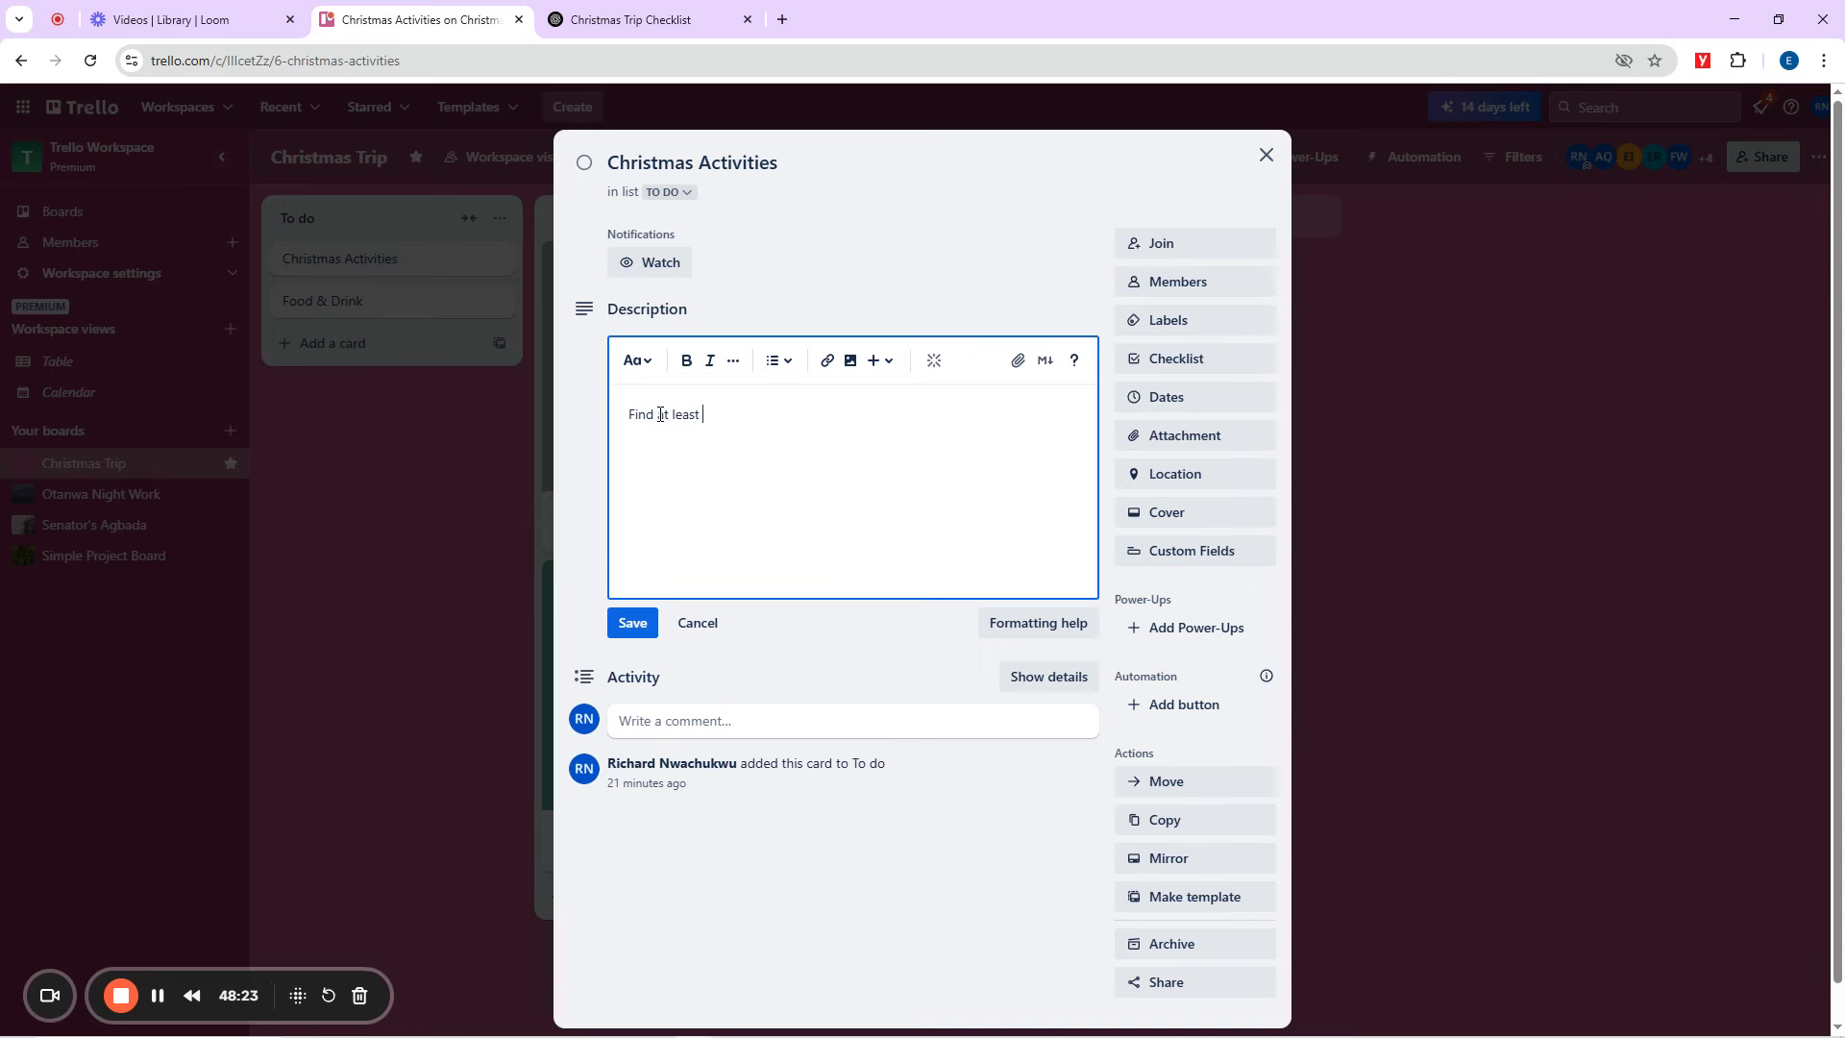
text( 3 most trendy Christmas events at least 4k)
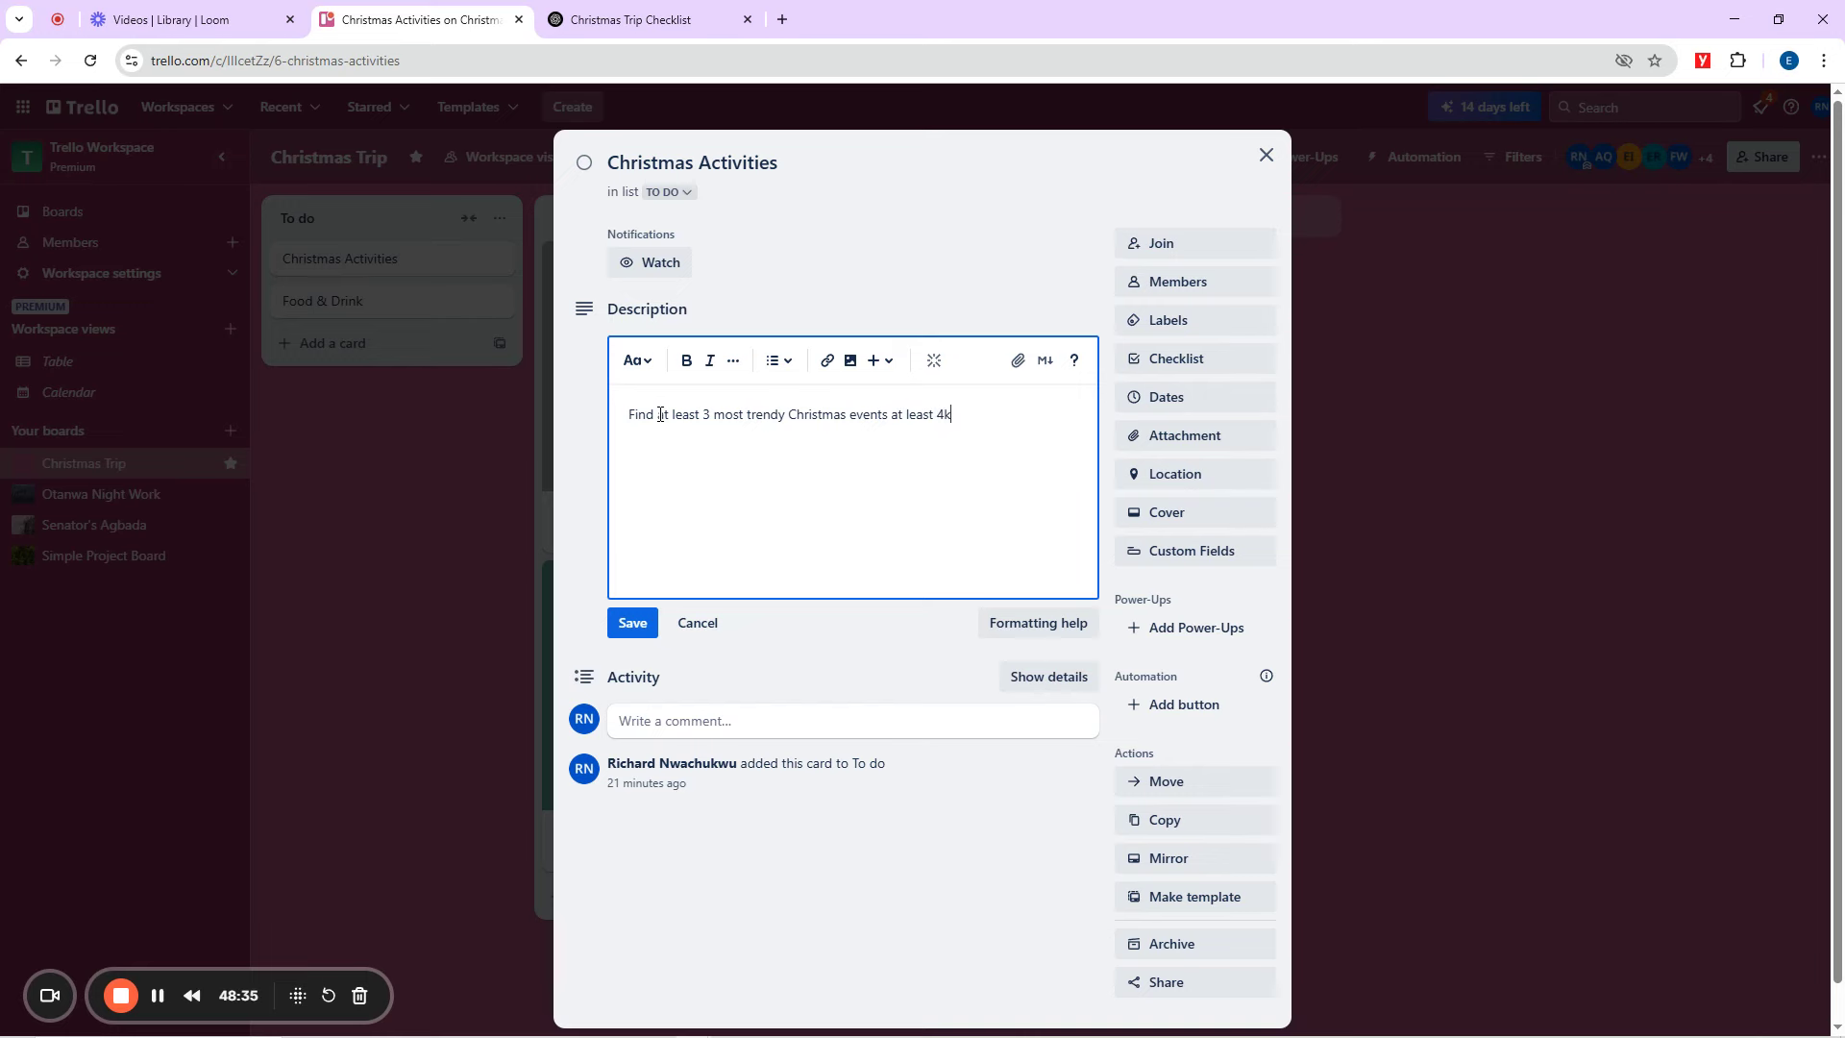
text(away from our accomodation)
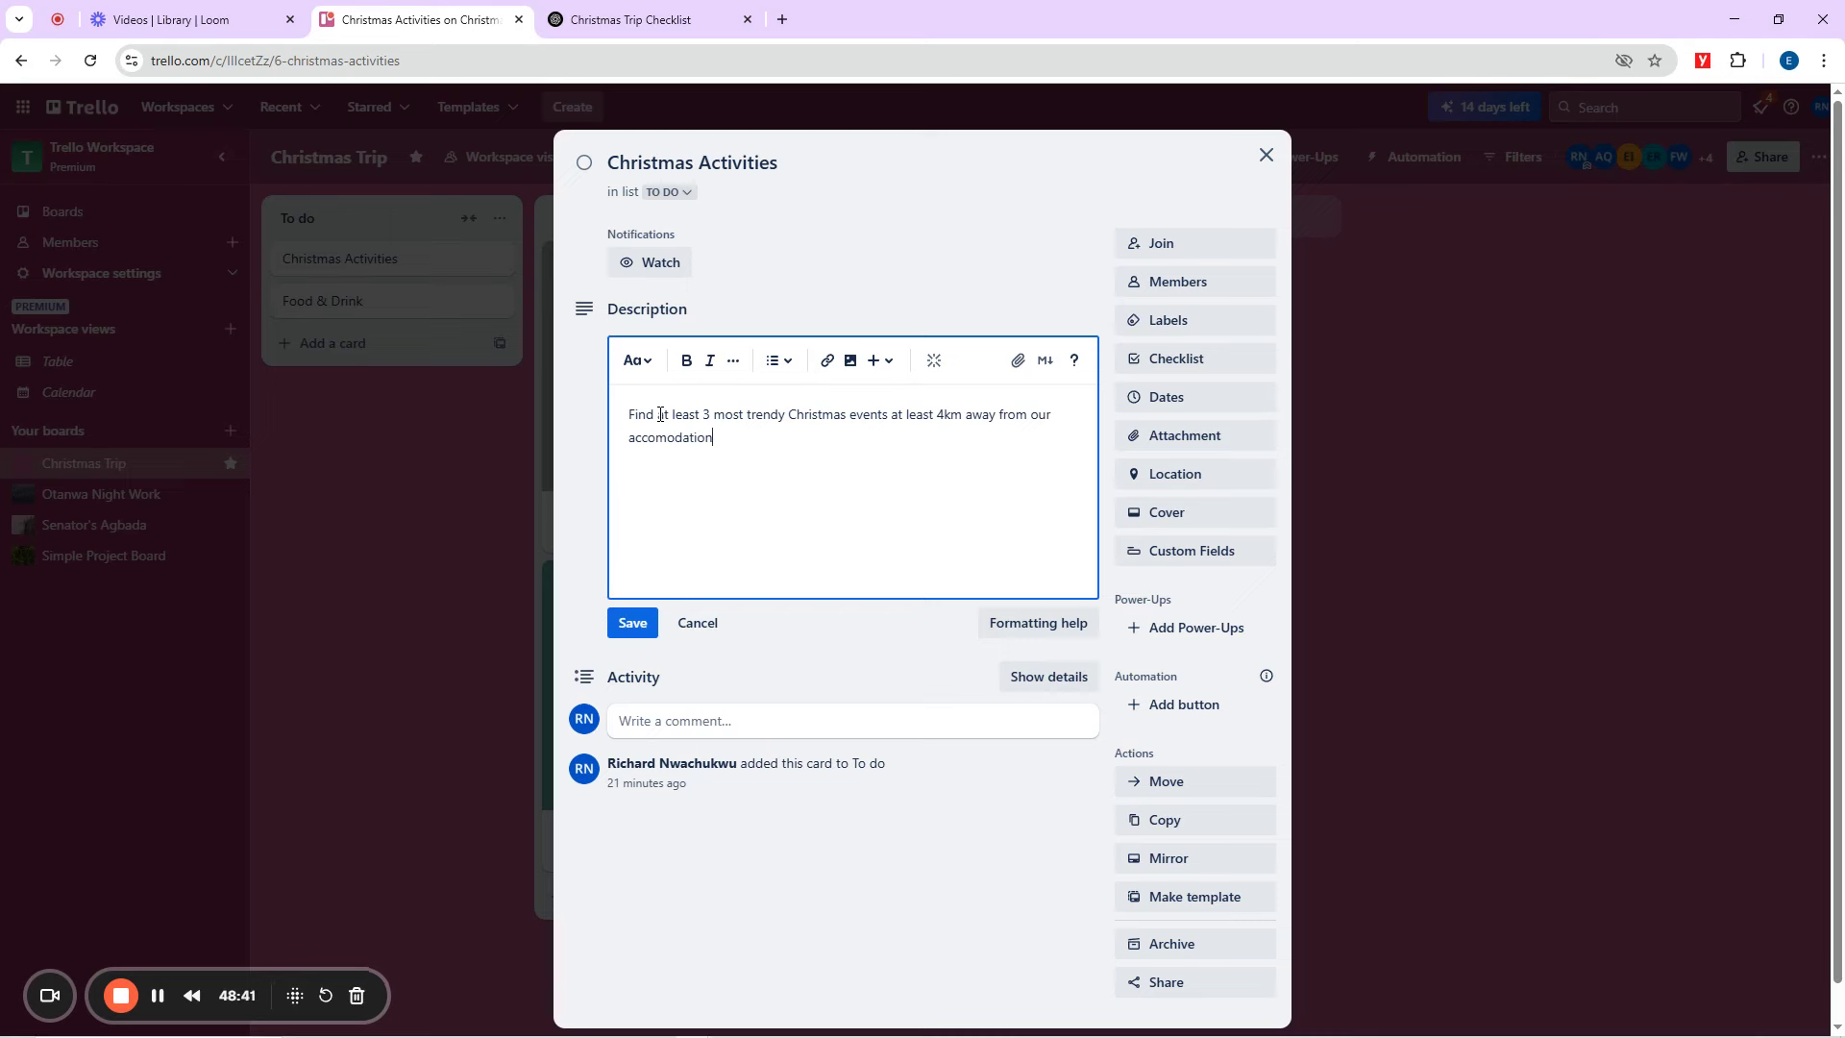
right_click(685, 439)
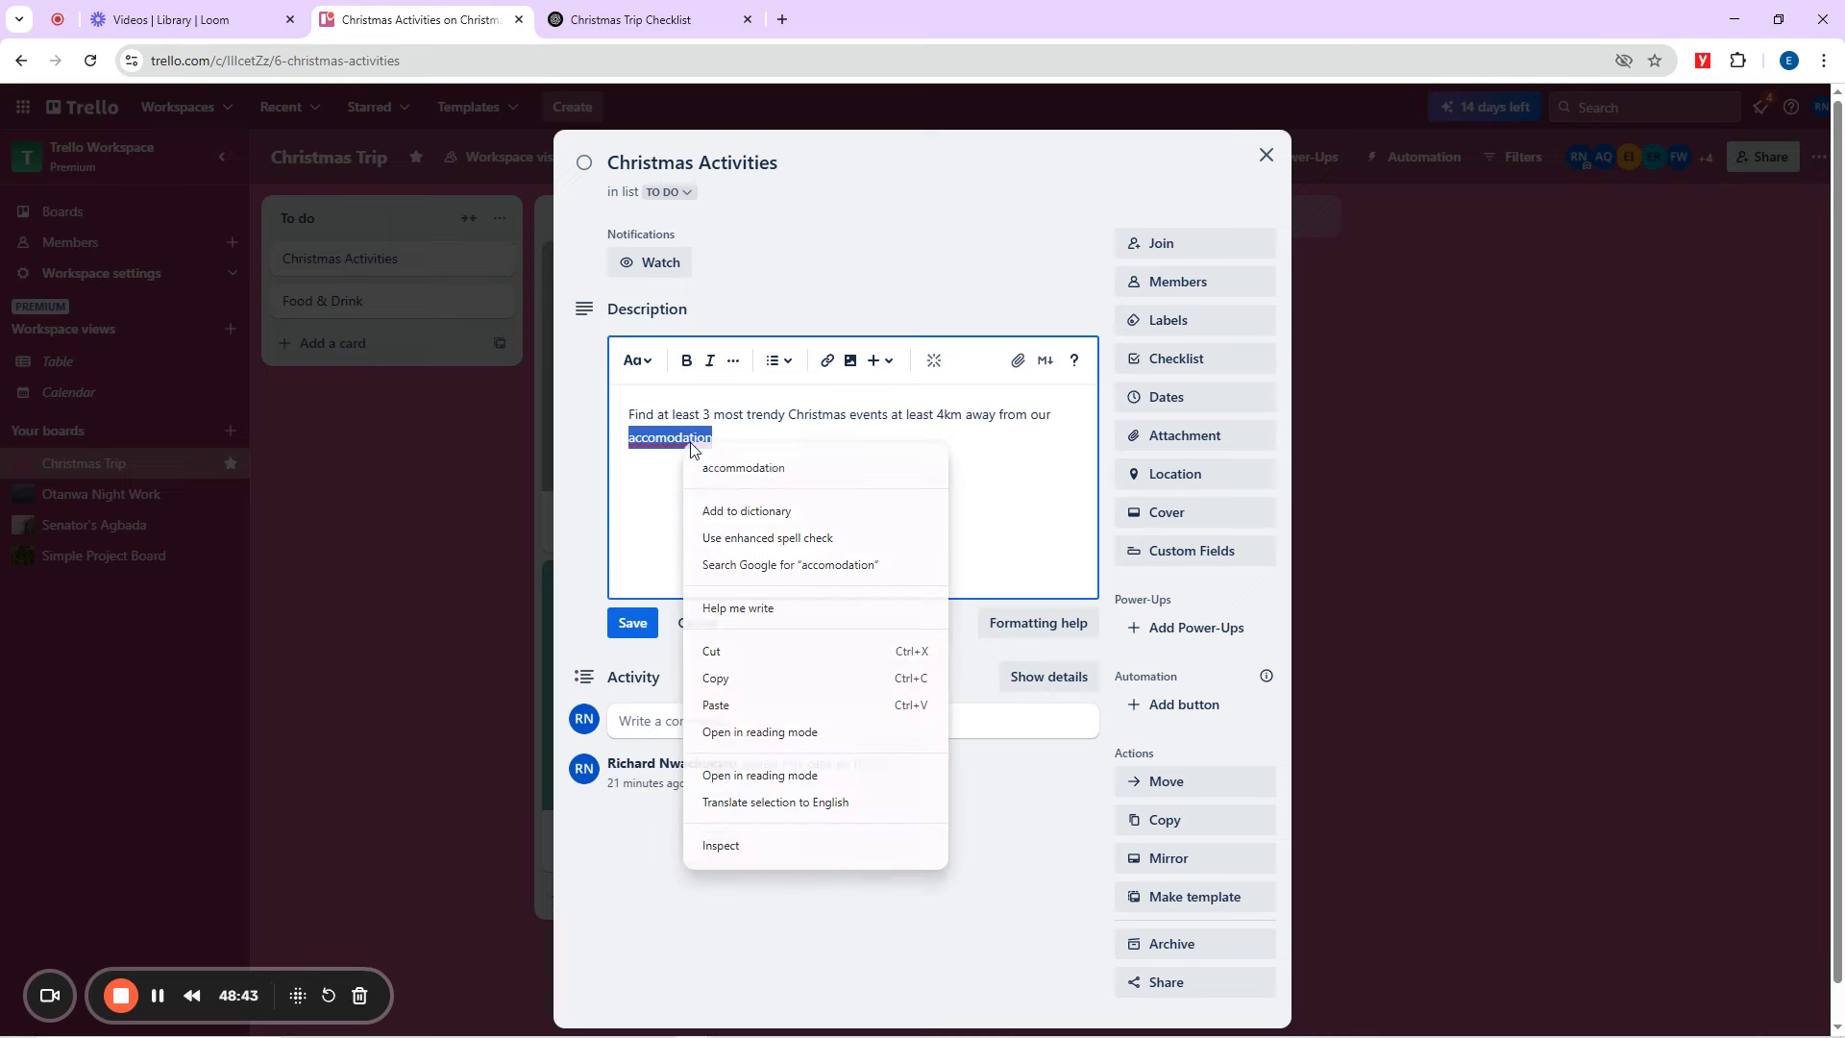
click(750, 465)
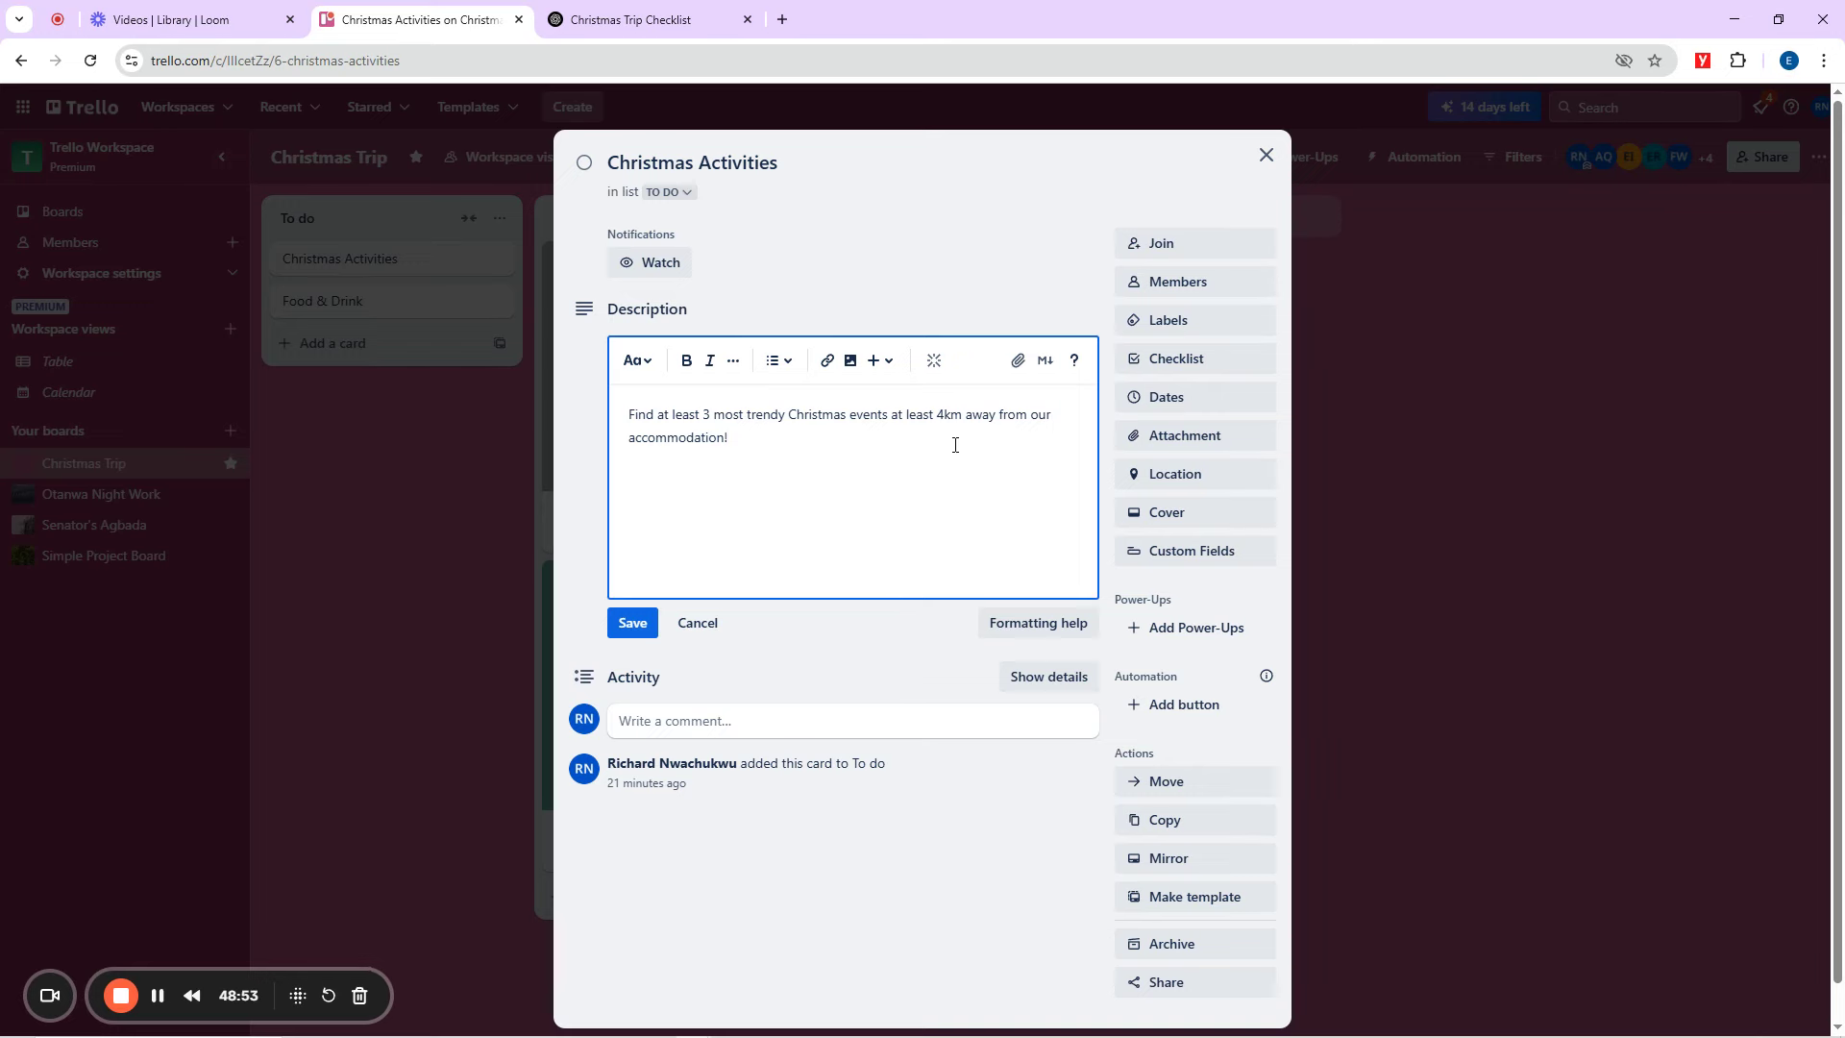
Add a checklist to the Christmas Activities card and copy "Check out Christmas events" from the ChatGPT list in as its first item.
click(1163, 360)
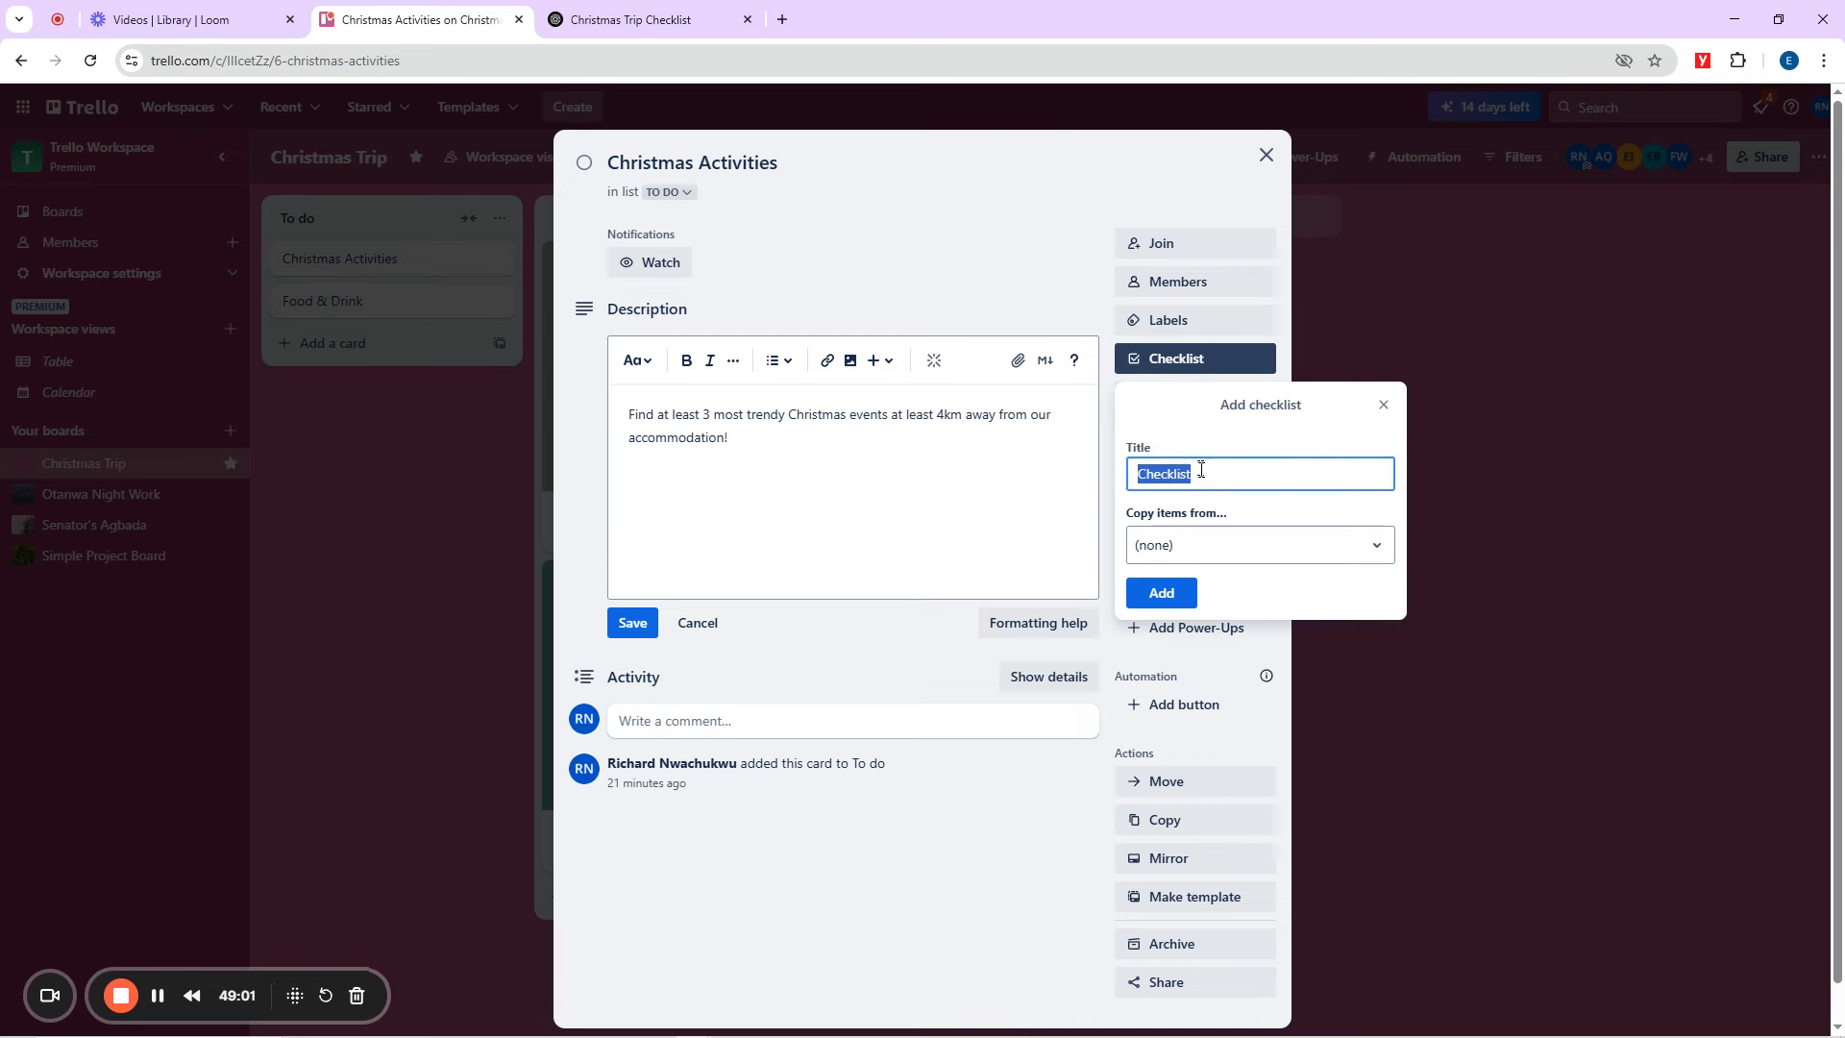
click(1161, 594)
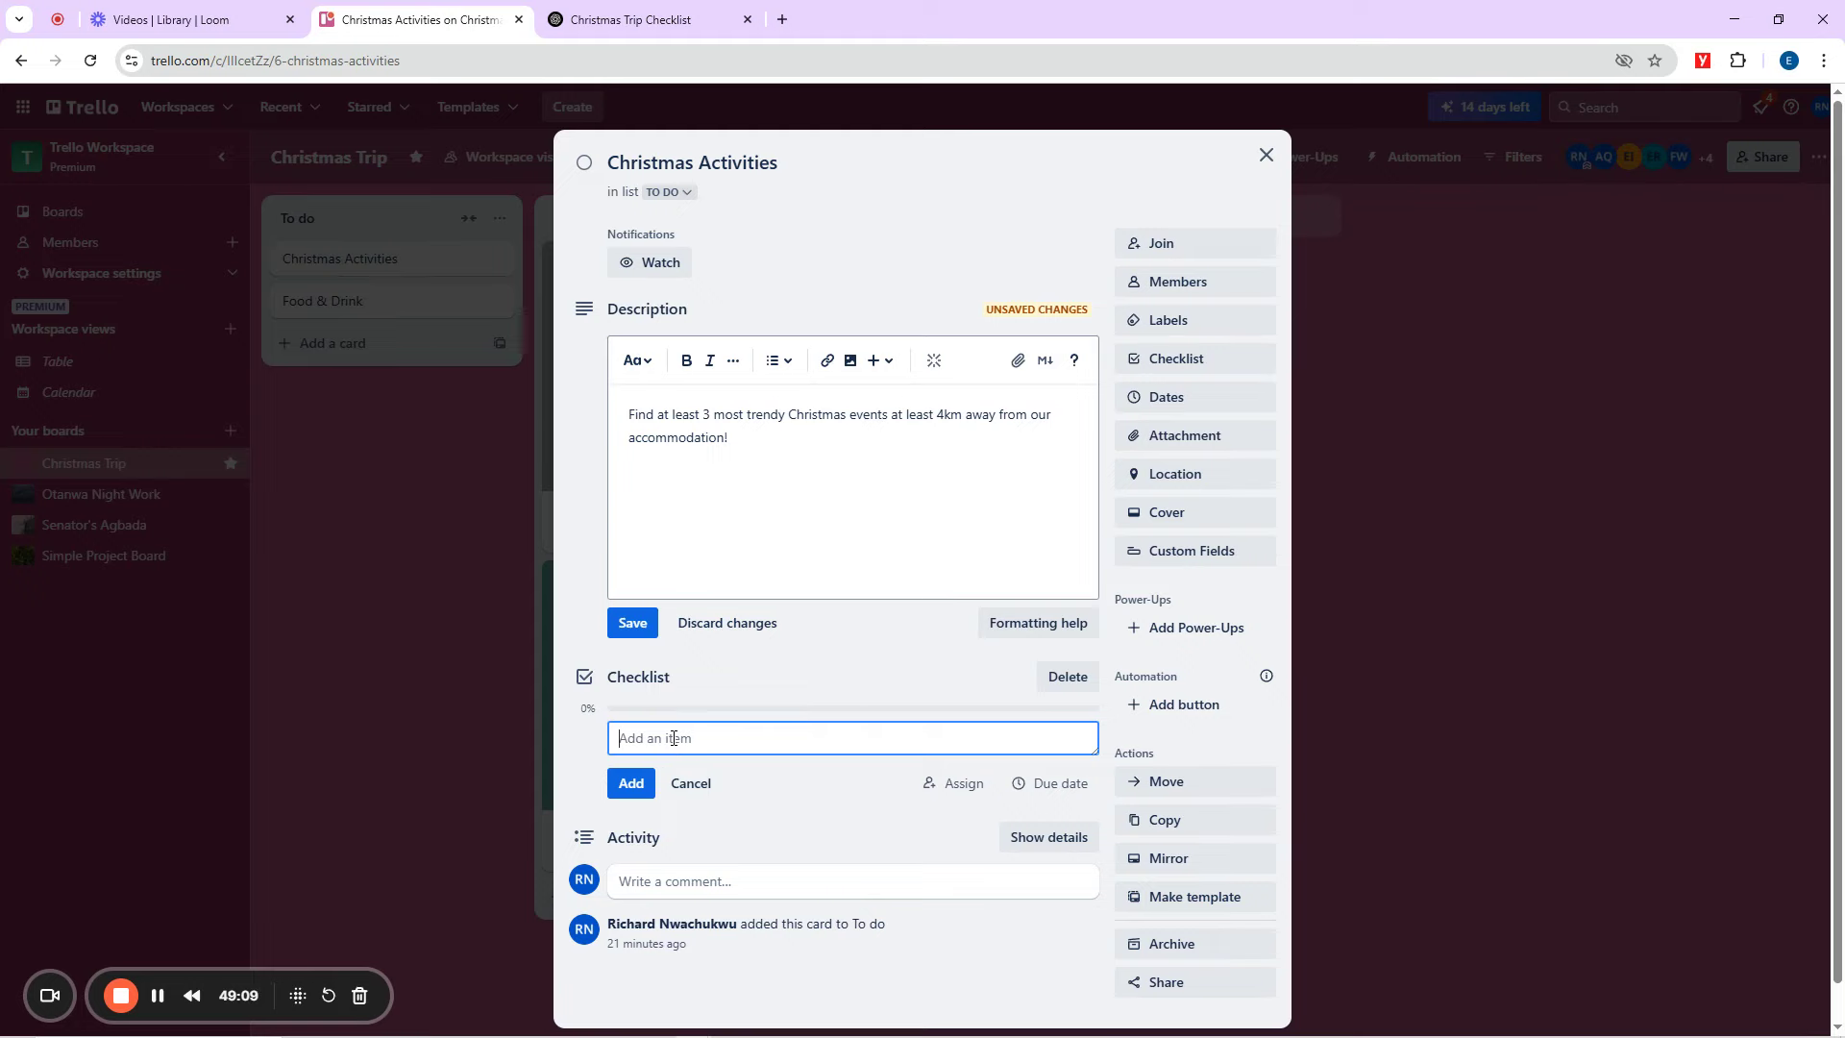
click(629, 13)
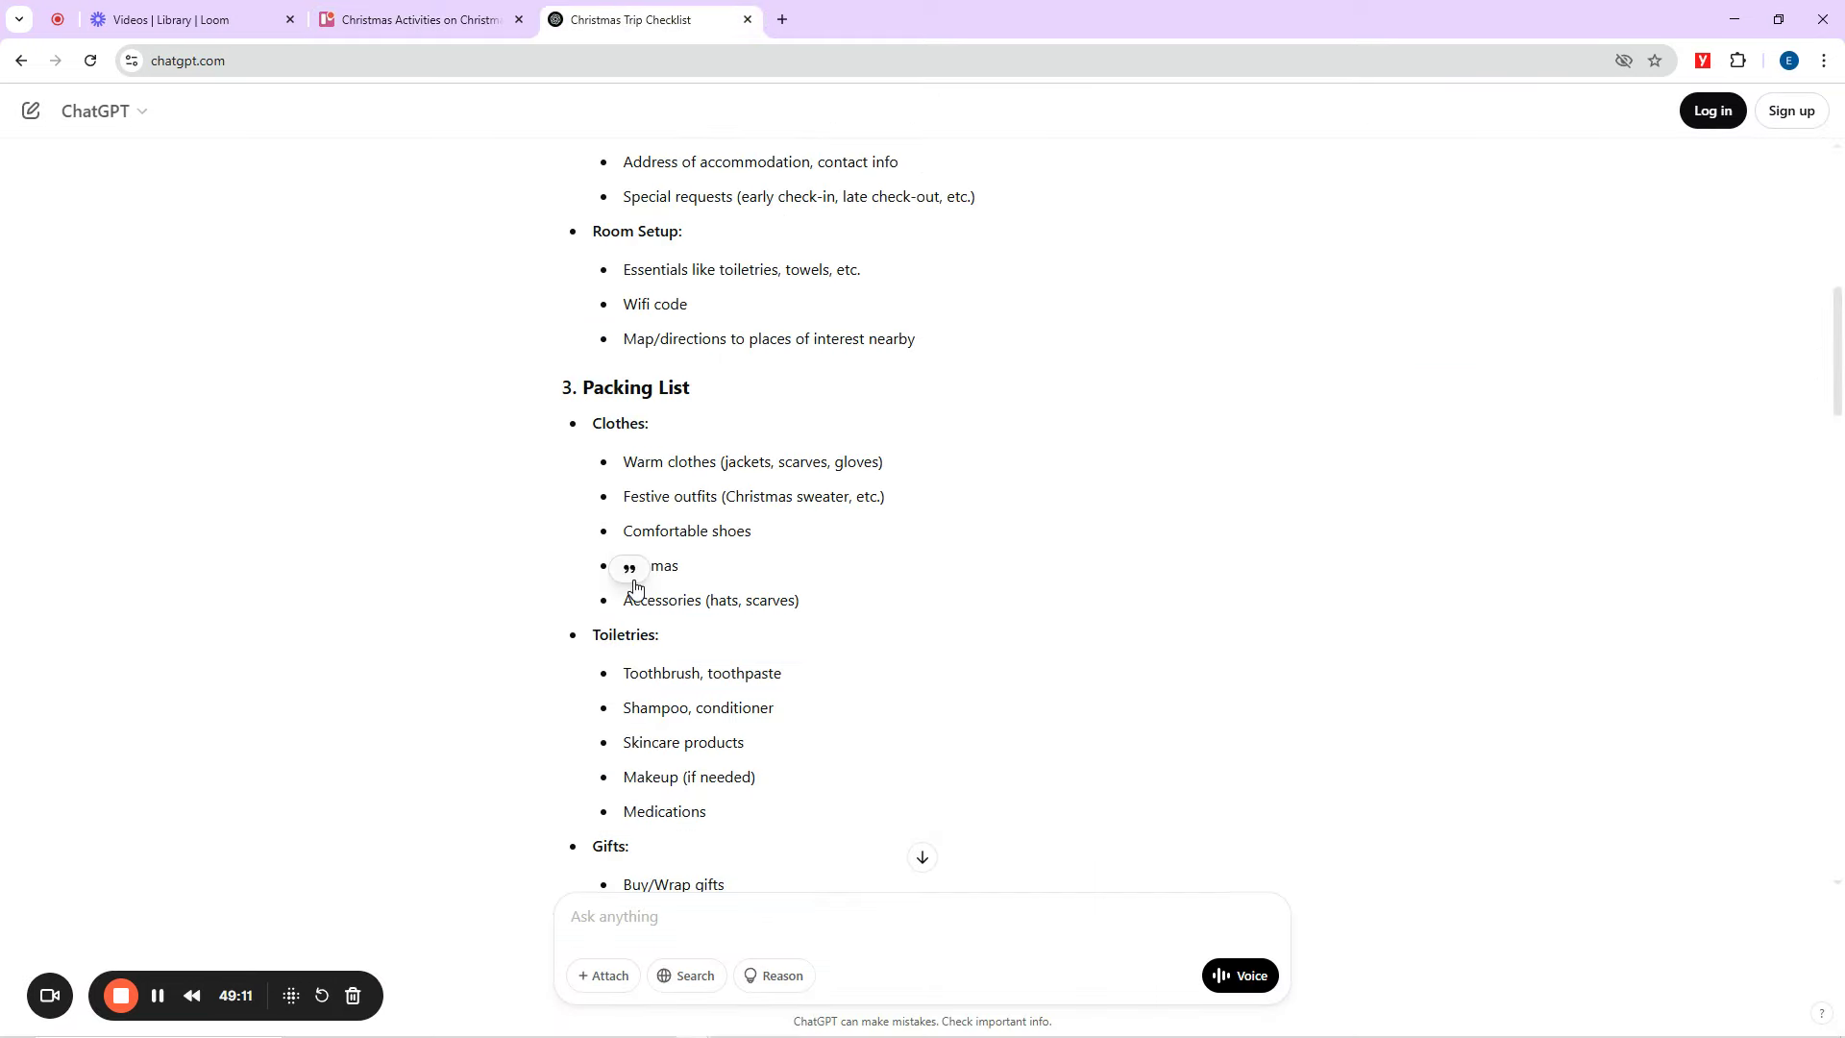
scroll(653, 576, down, 7)
scroll(682, 567, up, 8)
scroll(695, 555, down, 8)
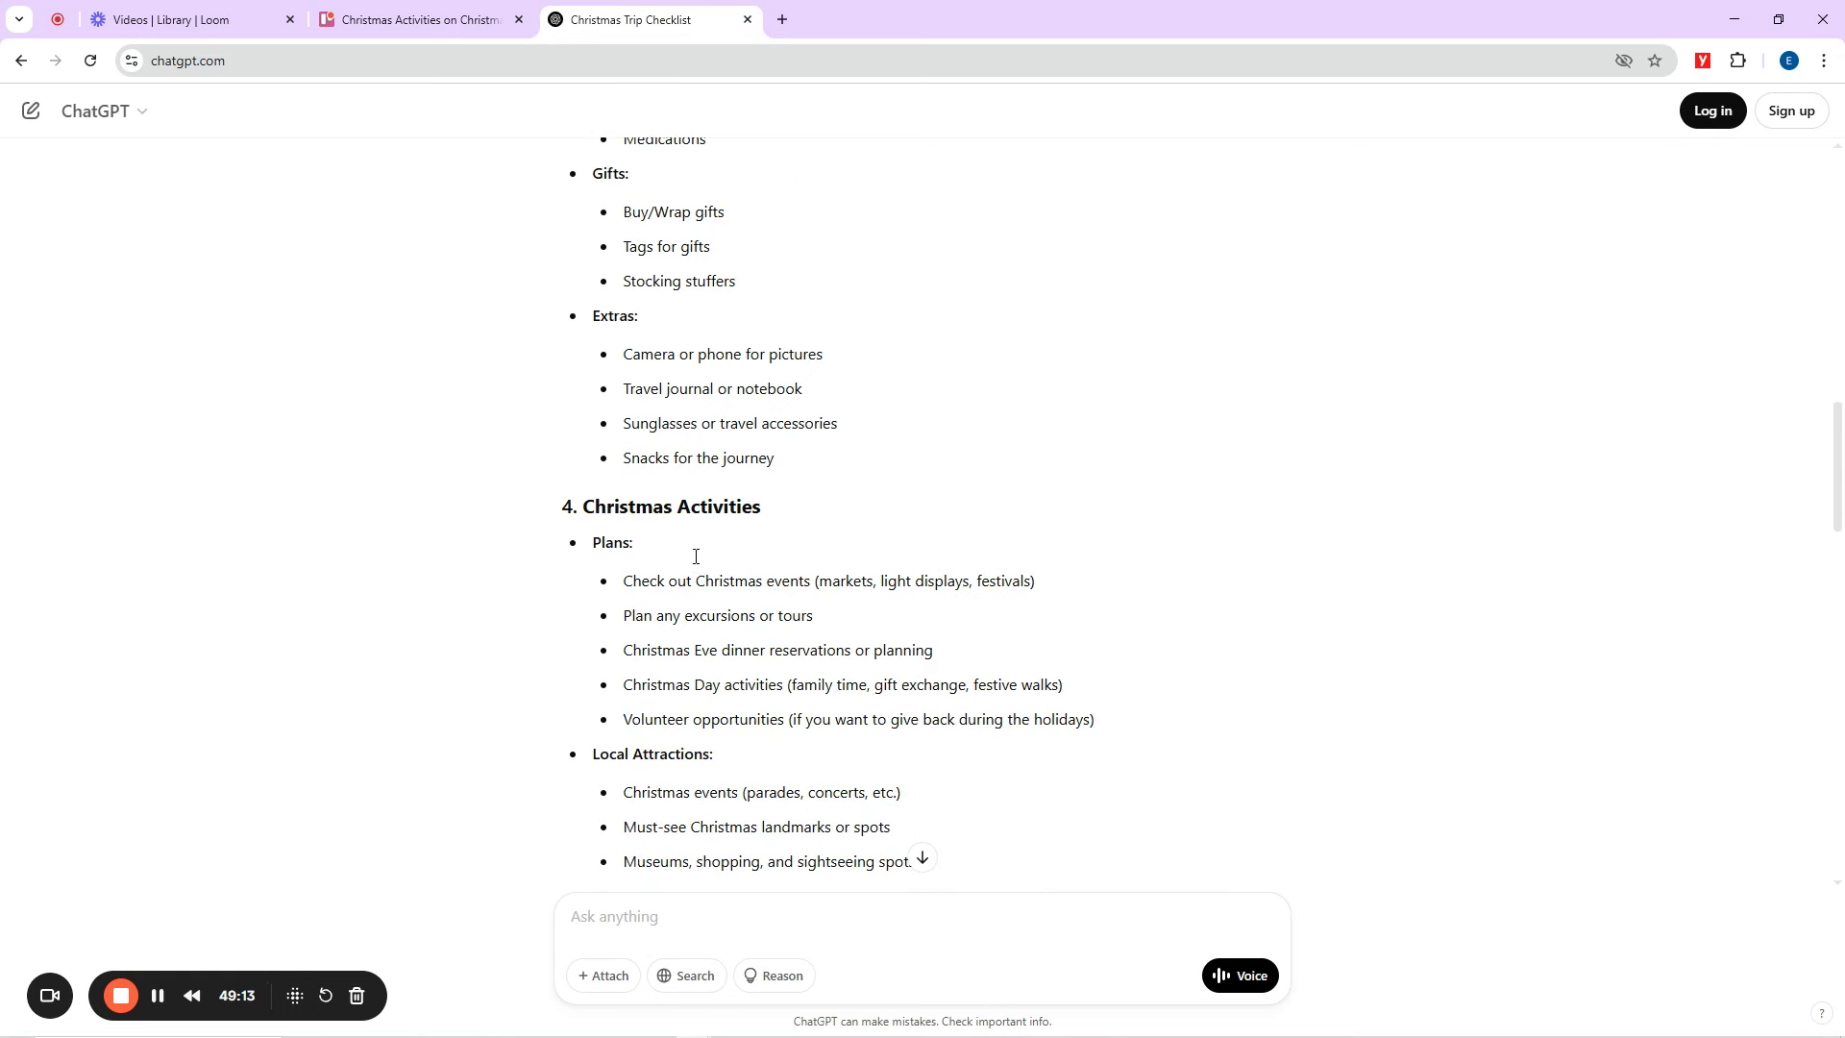
scroll(695, 556, down, 2)
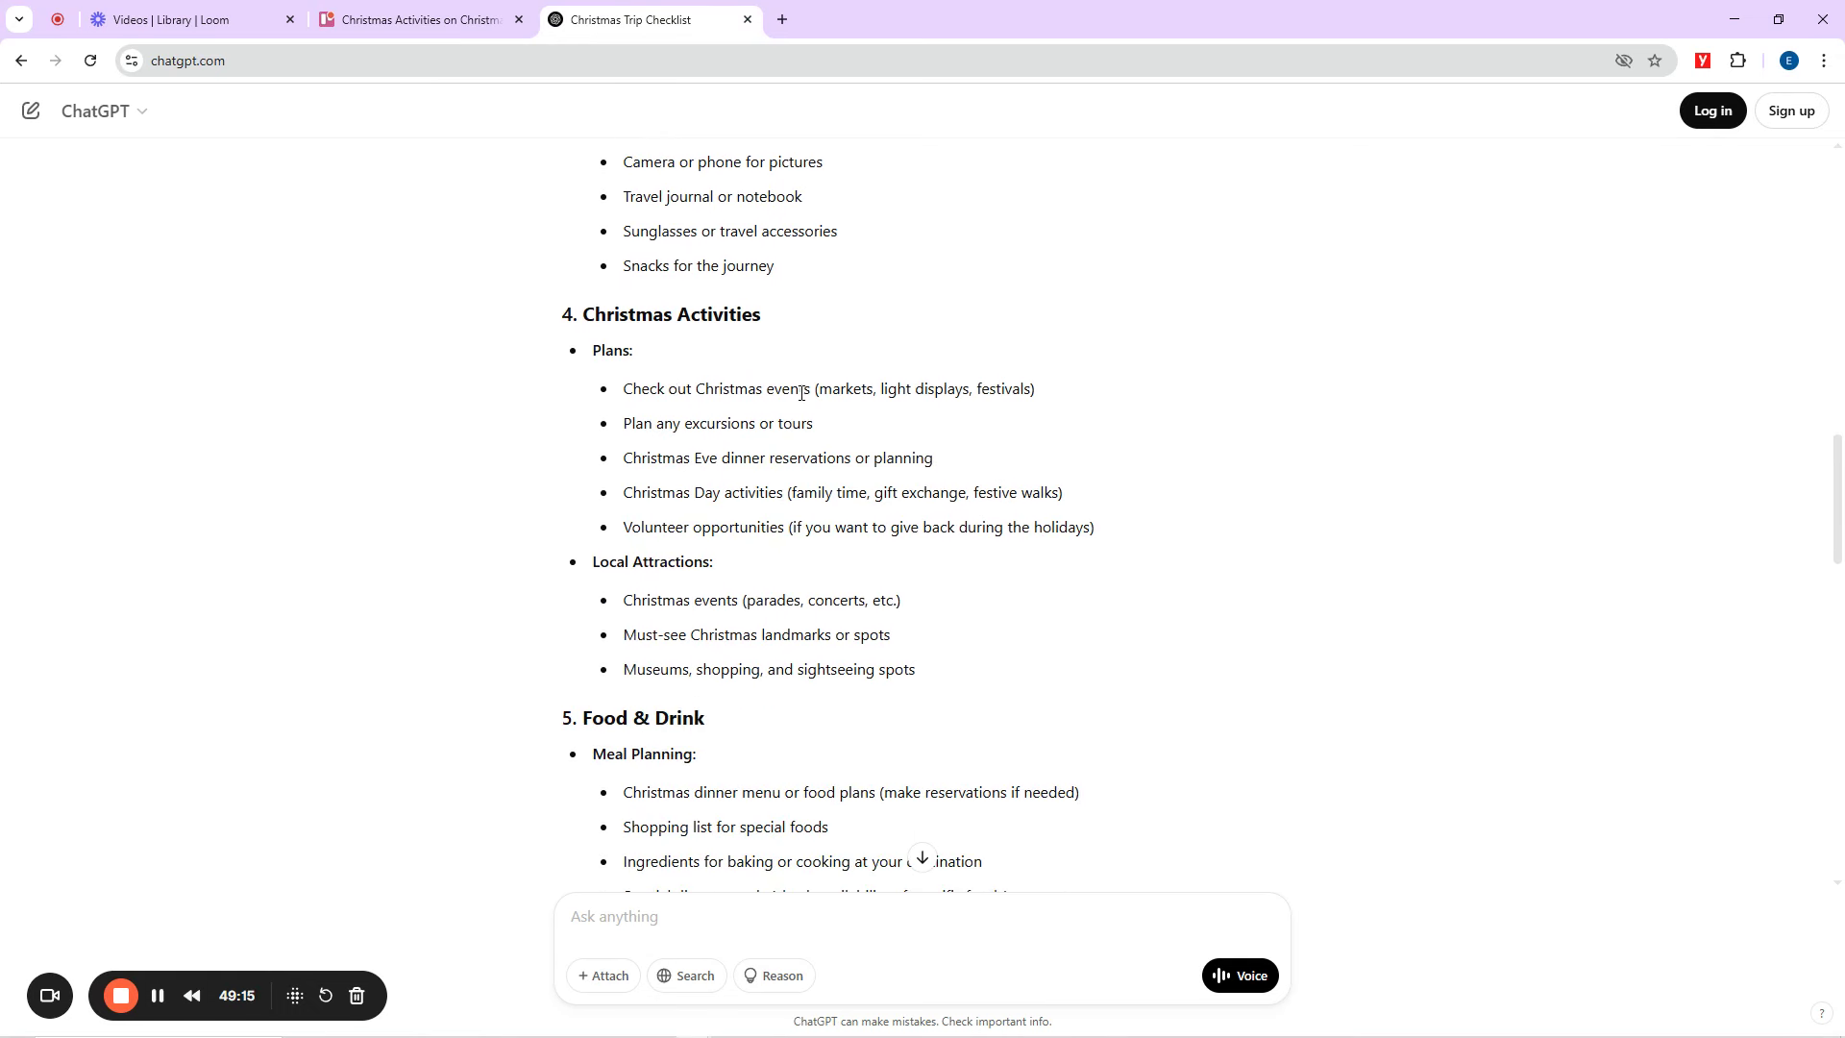
drag(810, 389, 616, 397)
key(ctrl+c)
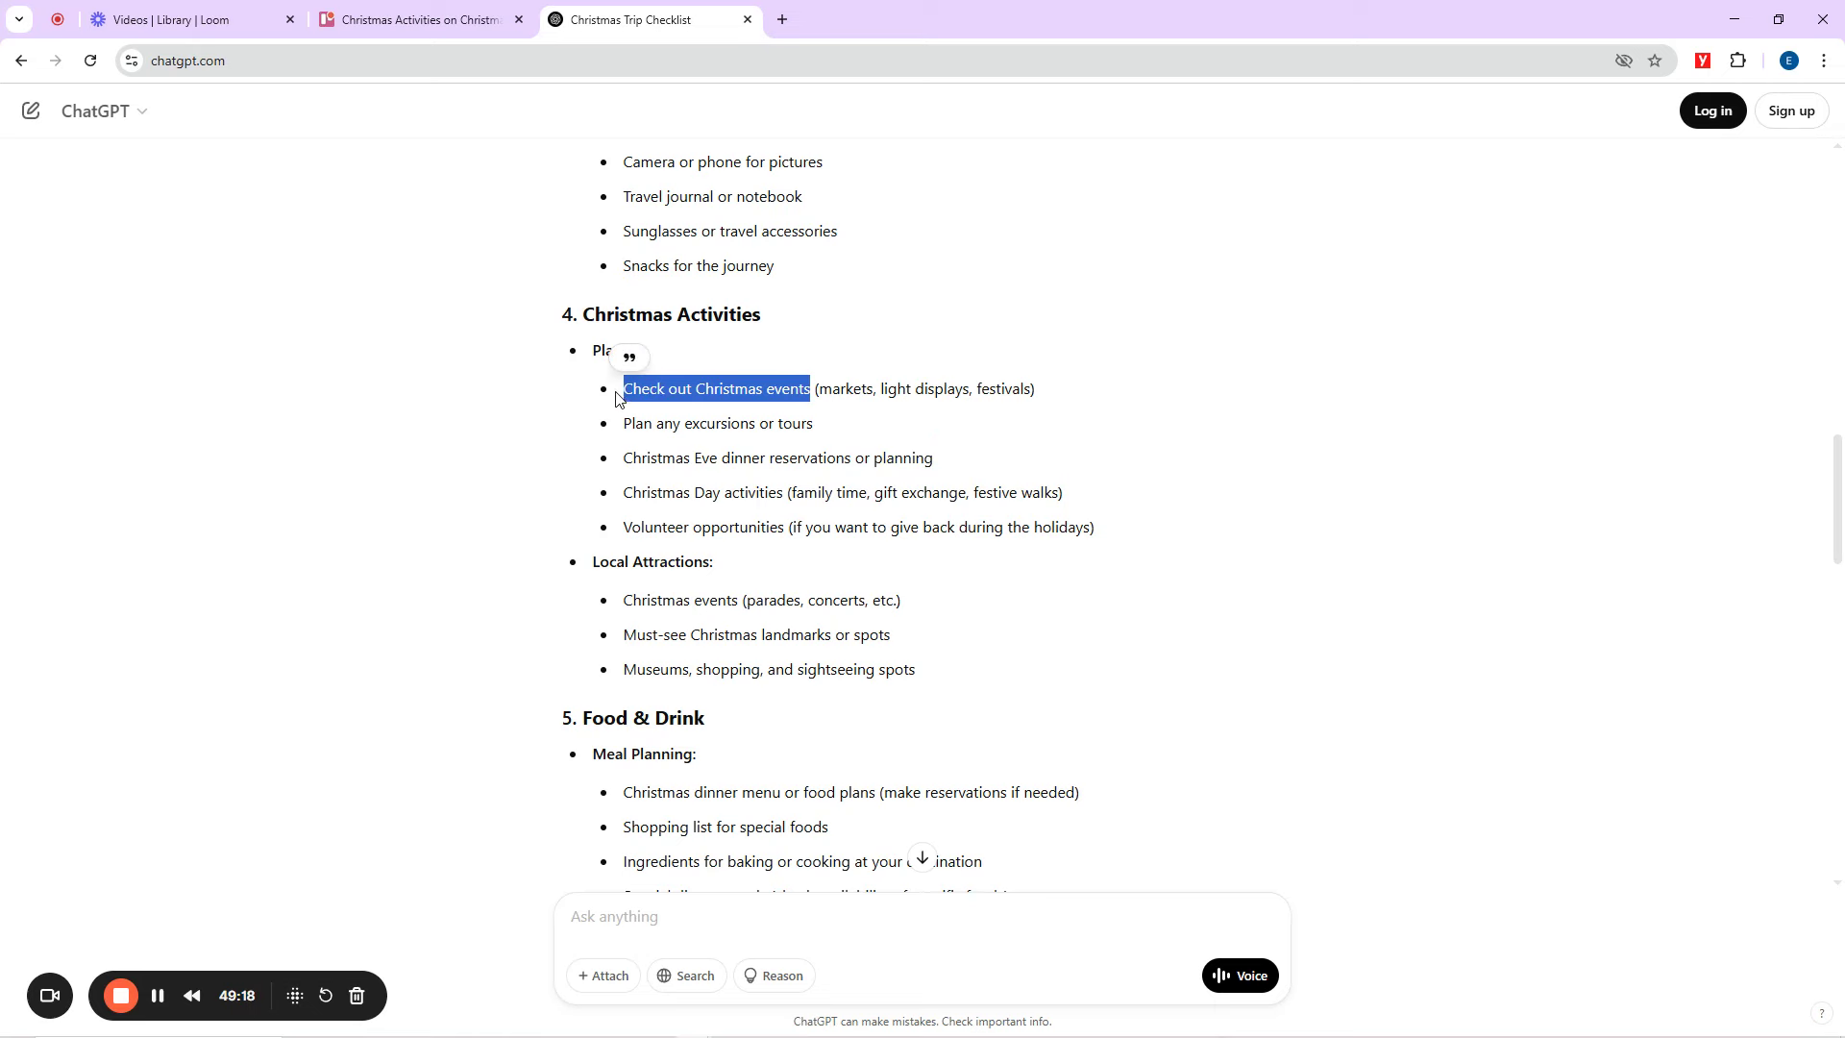
click(394, 19)
key(ctrl+v)
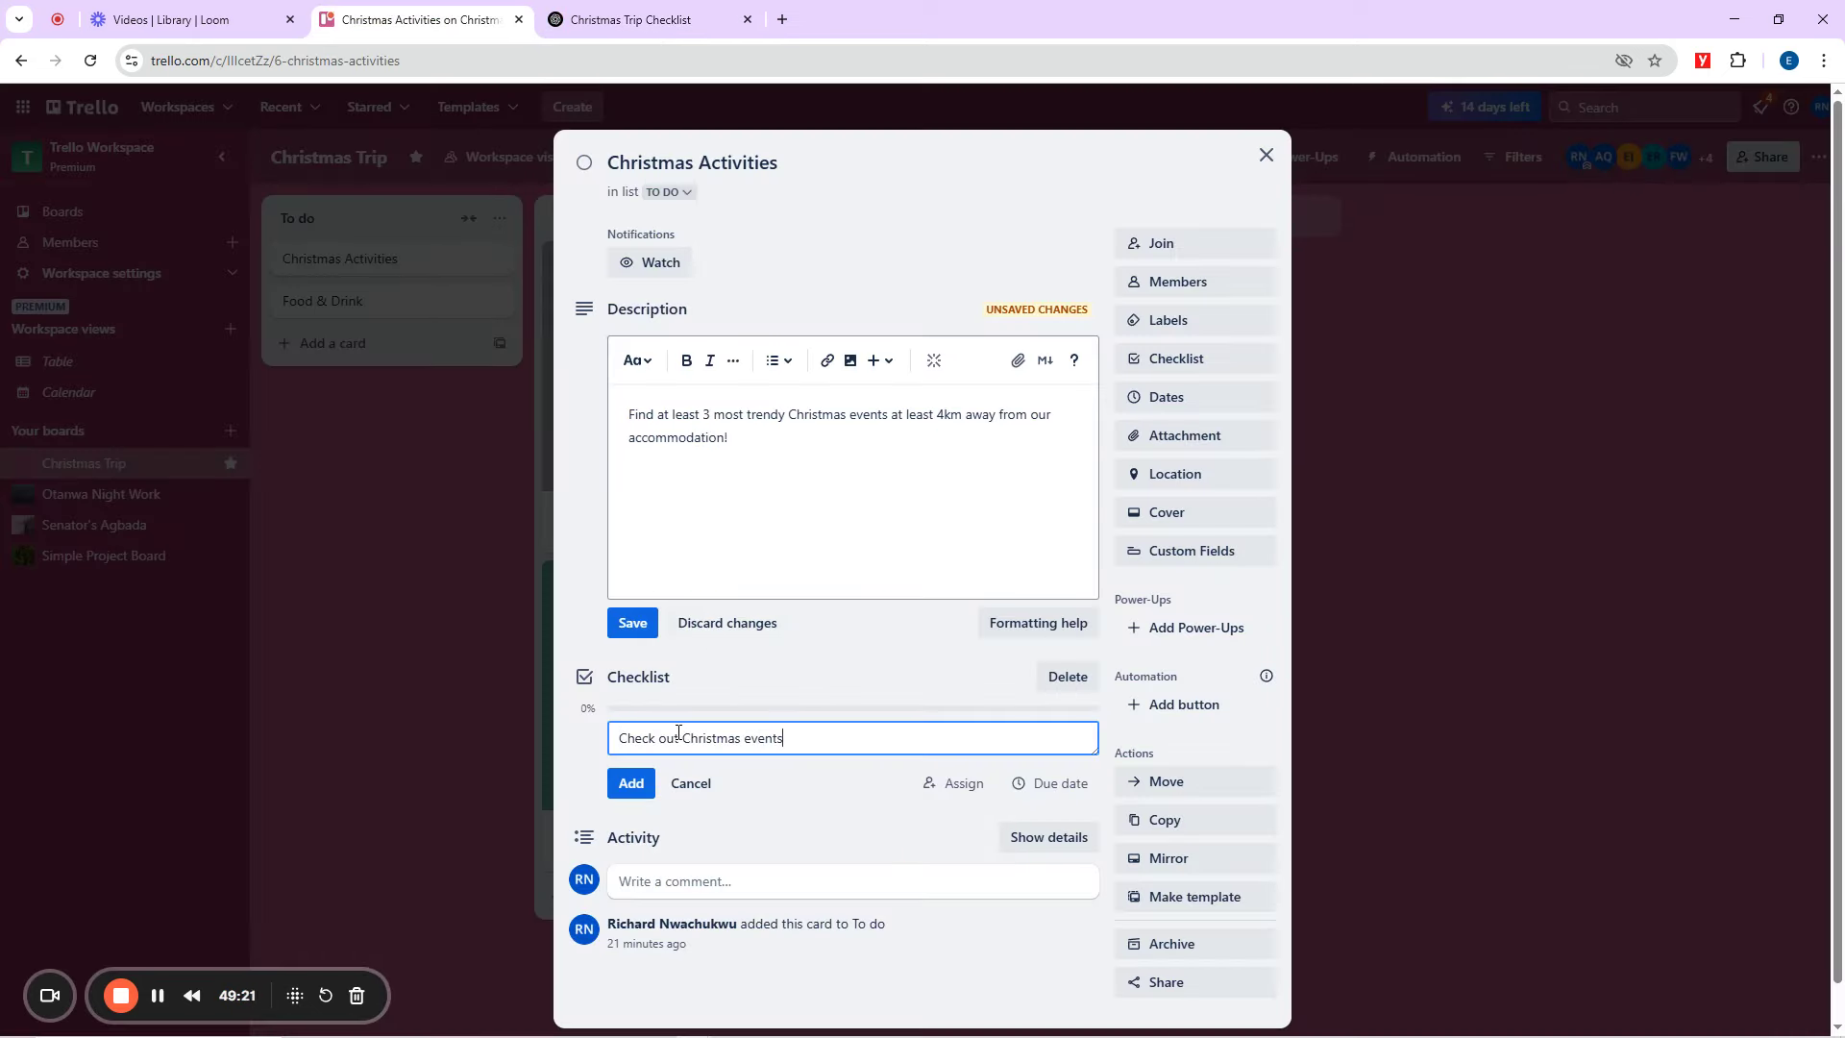
click(632, 784)
Copy "Plan any excursions" from the ChatGPT Christmas Activities section and add it as a checklist item on the Trello card.
click(581, 19)
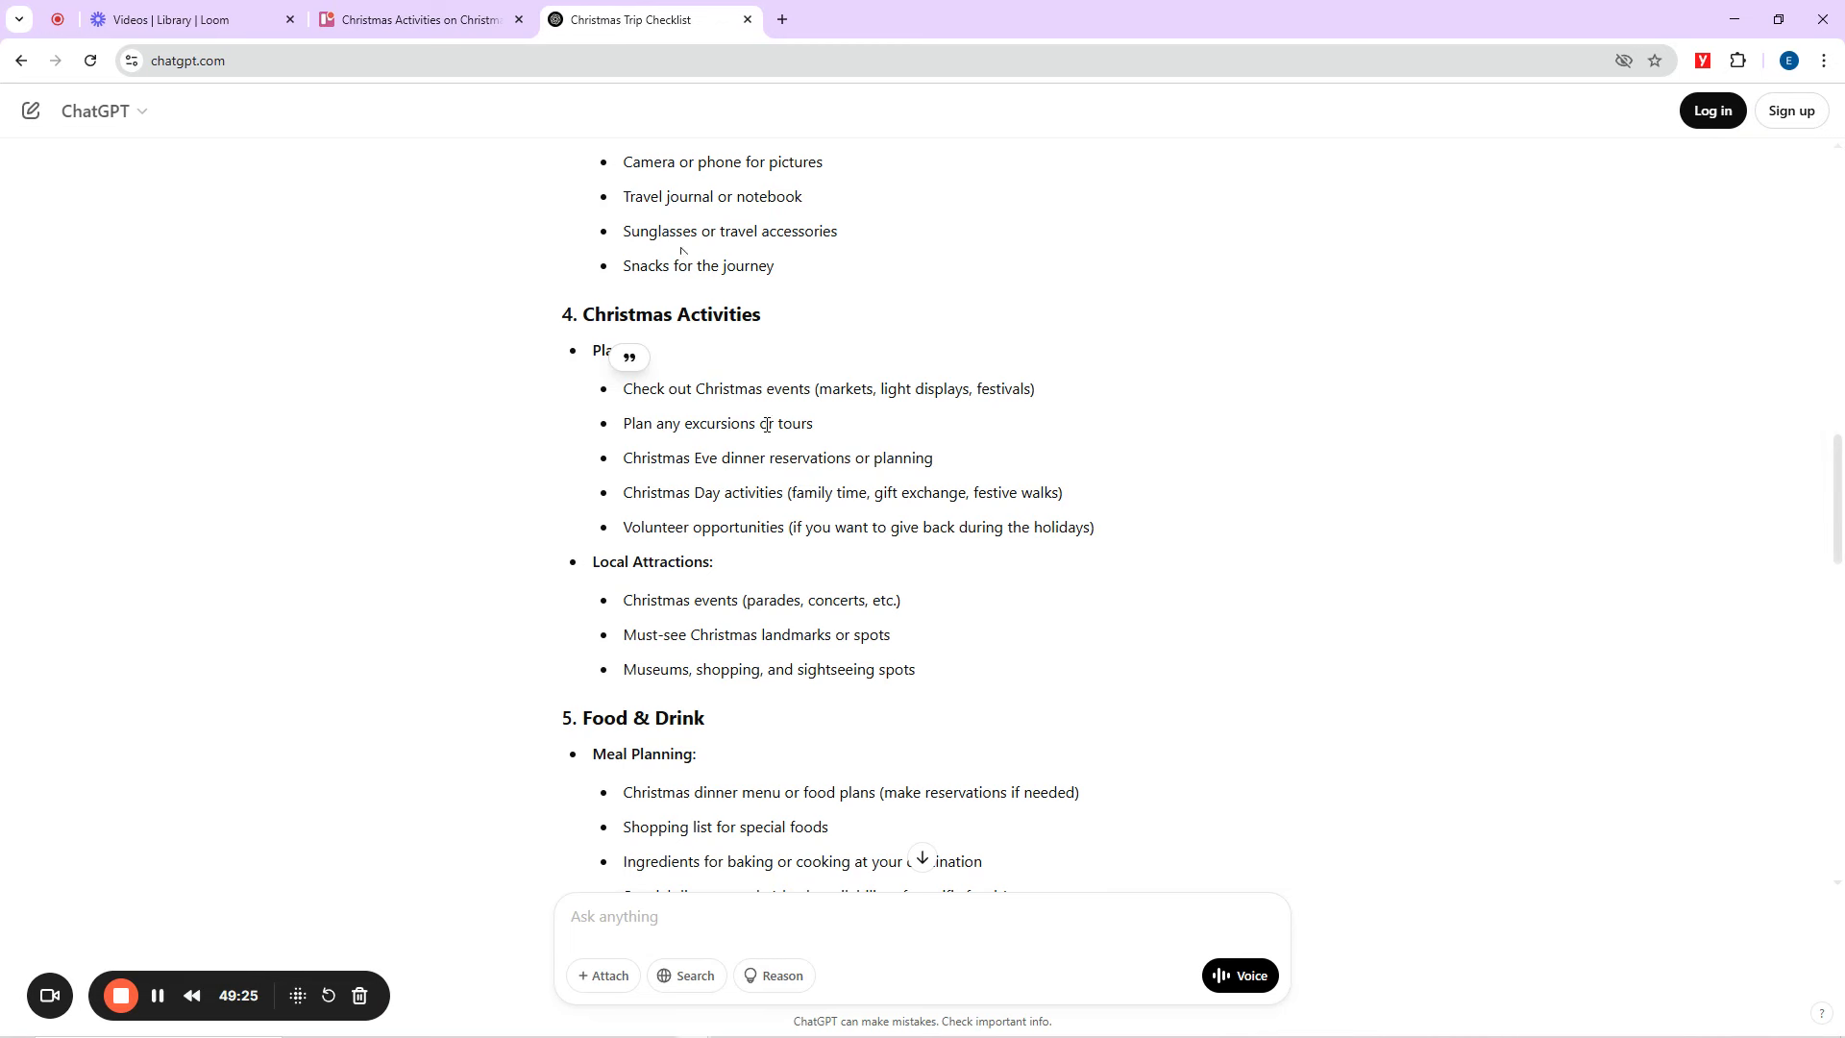
drag(757, 423, 623, 424)
key(ctrl+c)
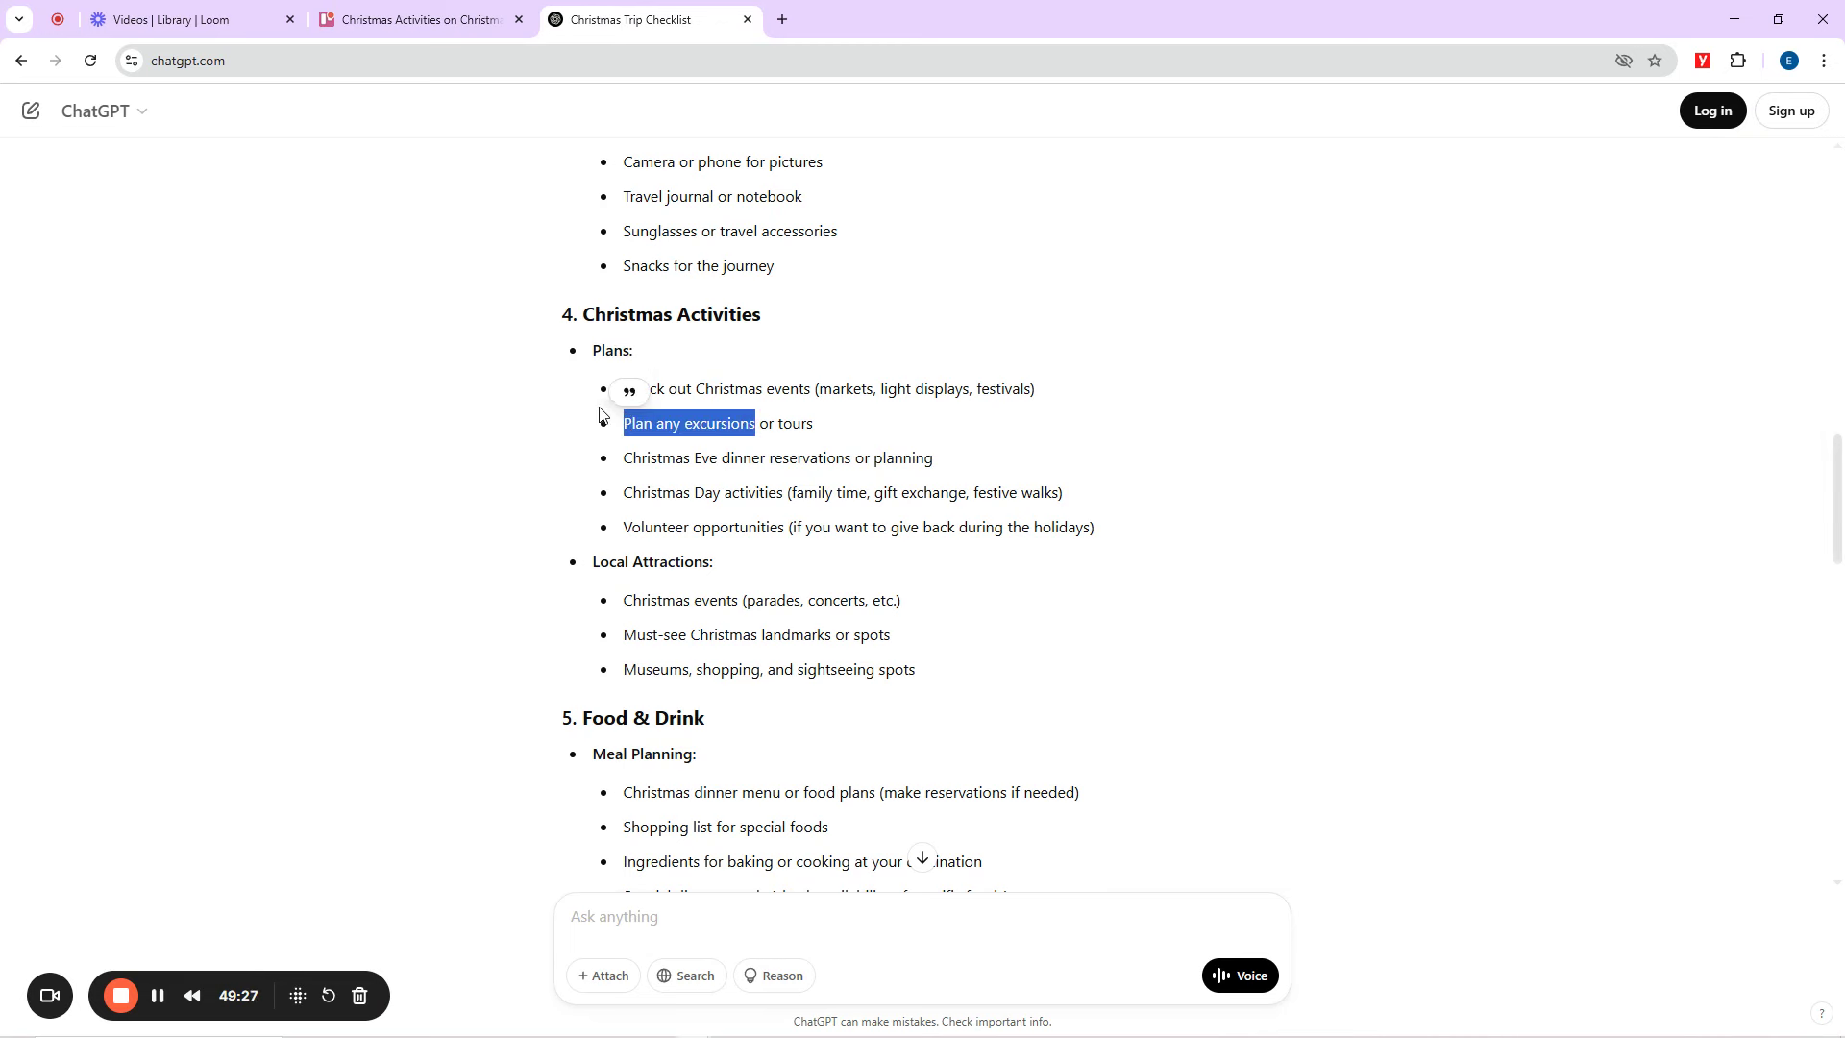
click(428, 4)
key(ctrl+v)
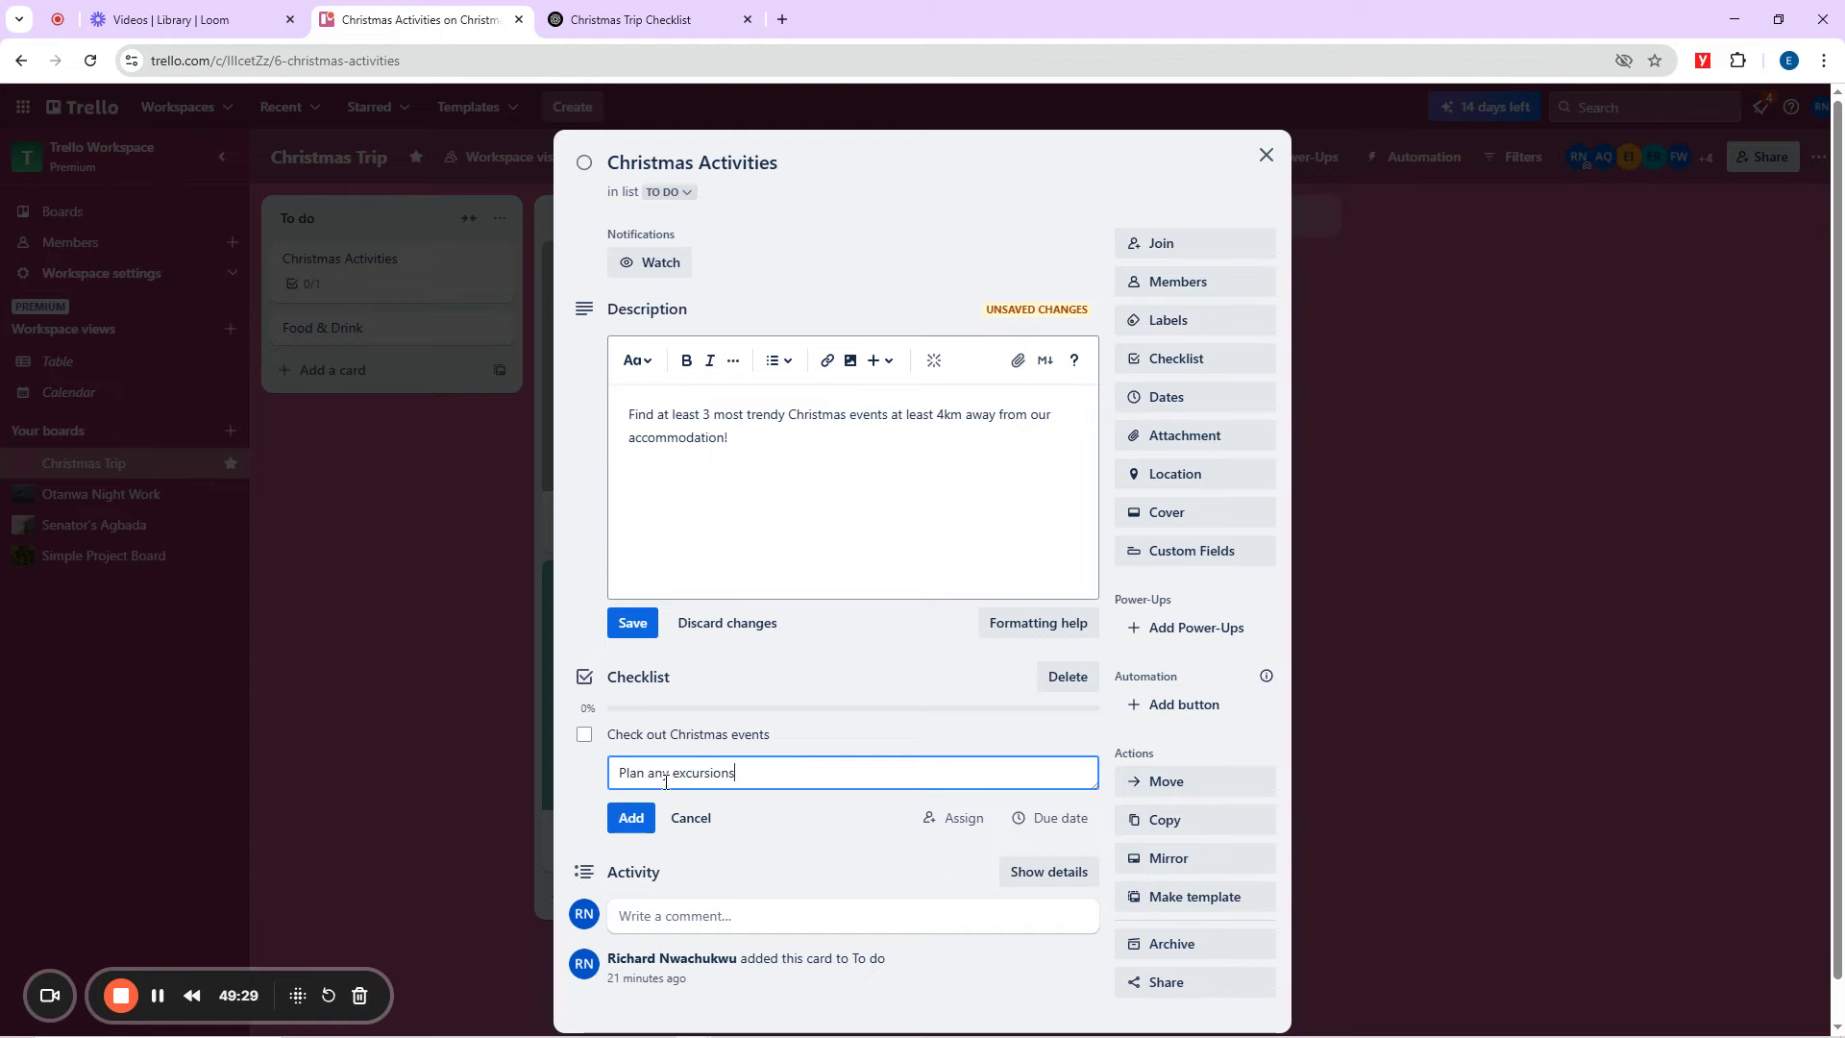
click(631, 818)
Copy "Christmas Eve dinner" from the ChatGPT plans and add it as the third checklist item on the Trello card.
click(624, 20)
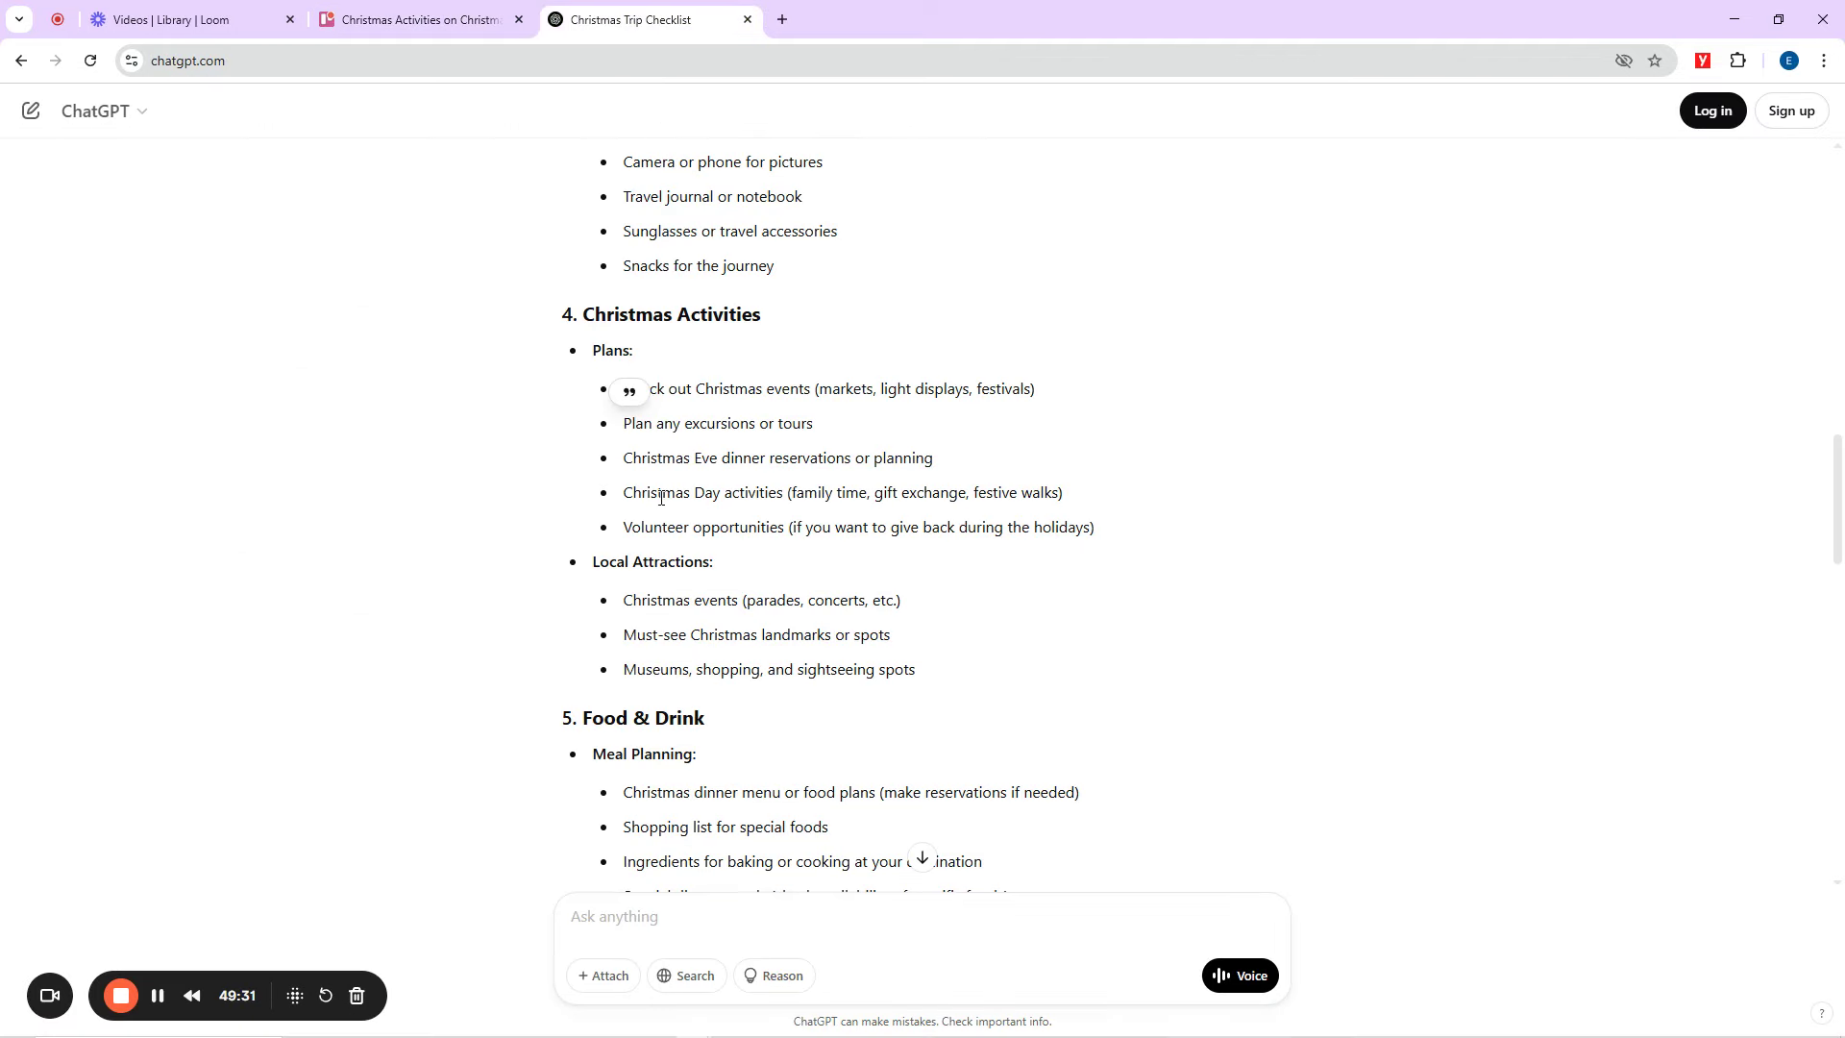
drag(766, 460, 612, 452)
key(ctrl+c)
click(423, 19)
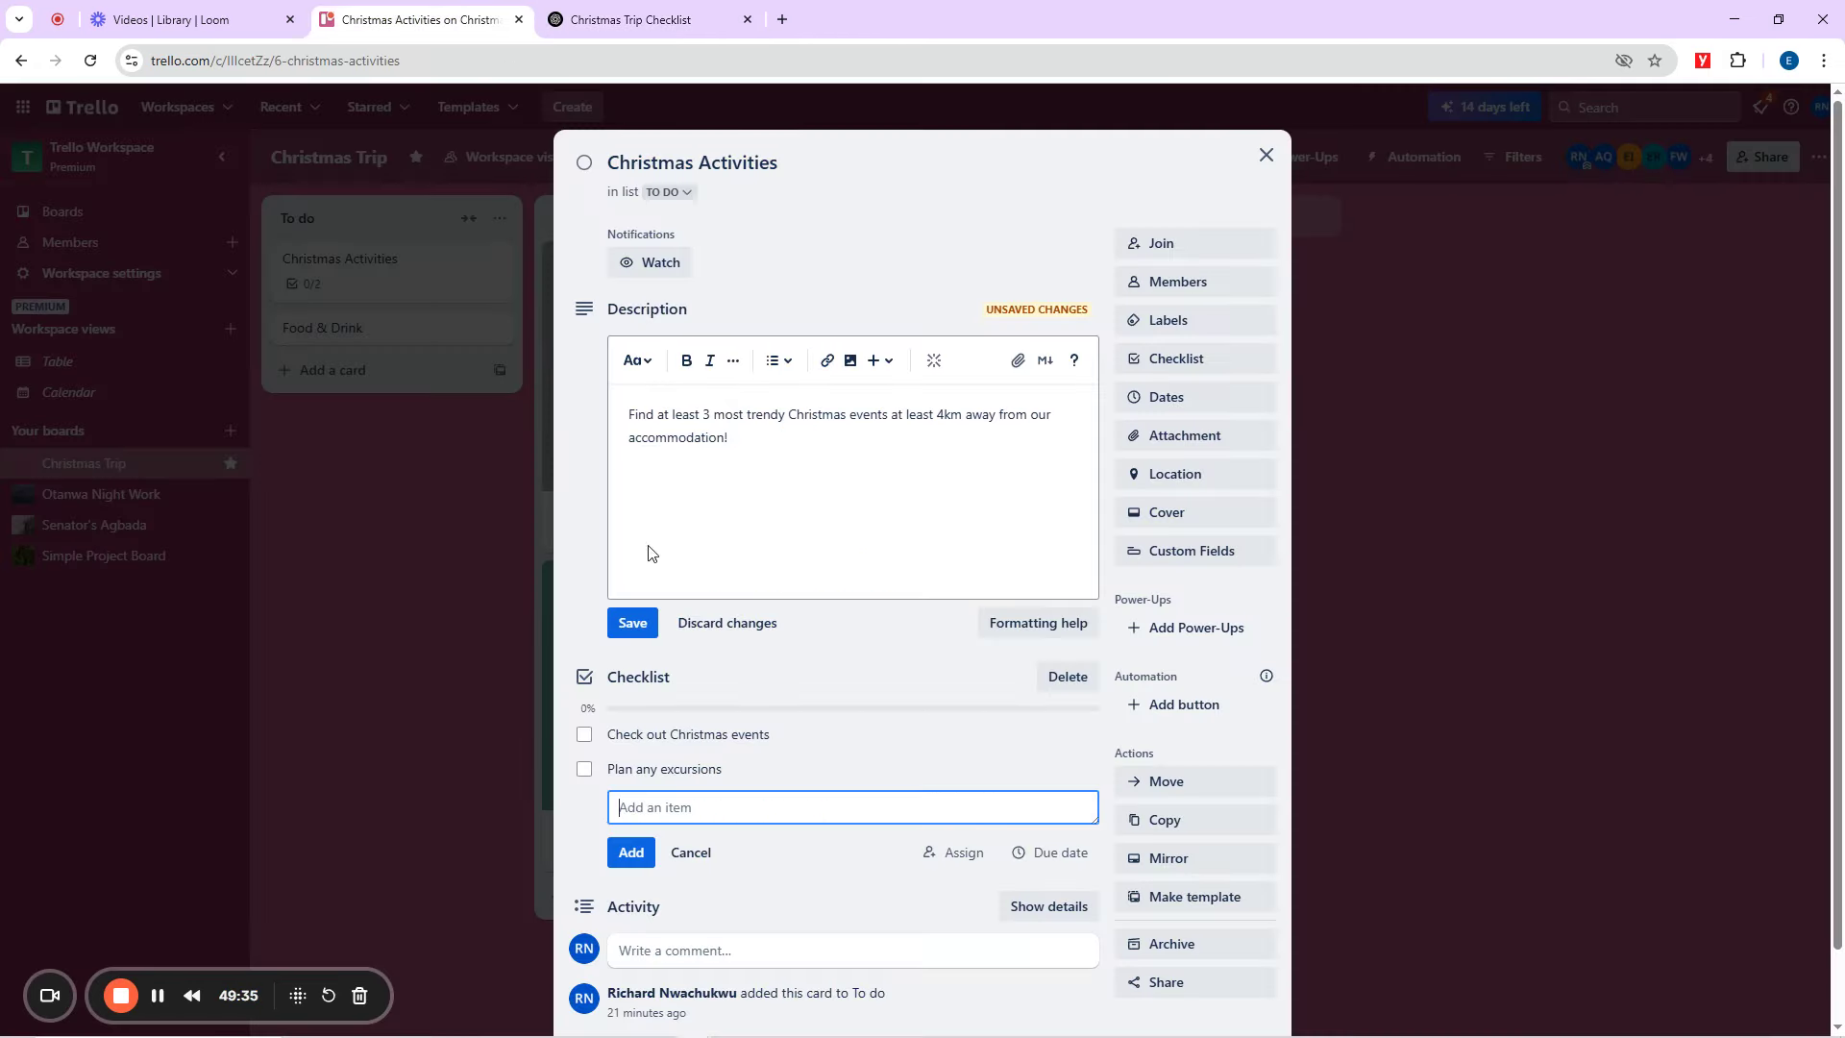
key(ctrl+v)
click(631, 852)
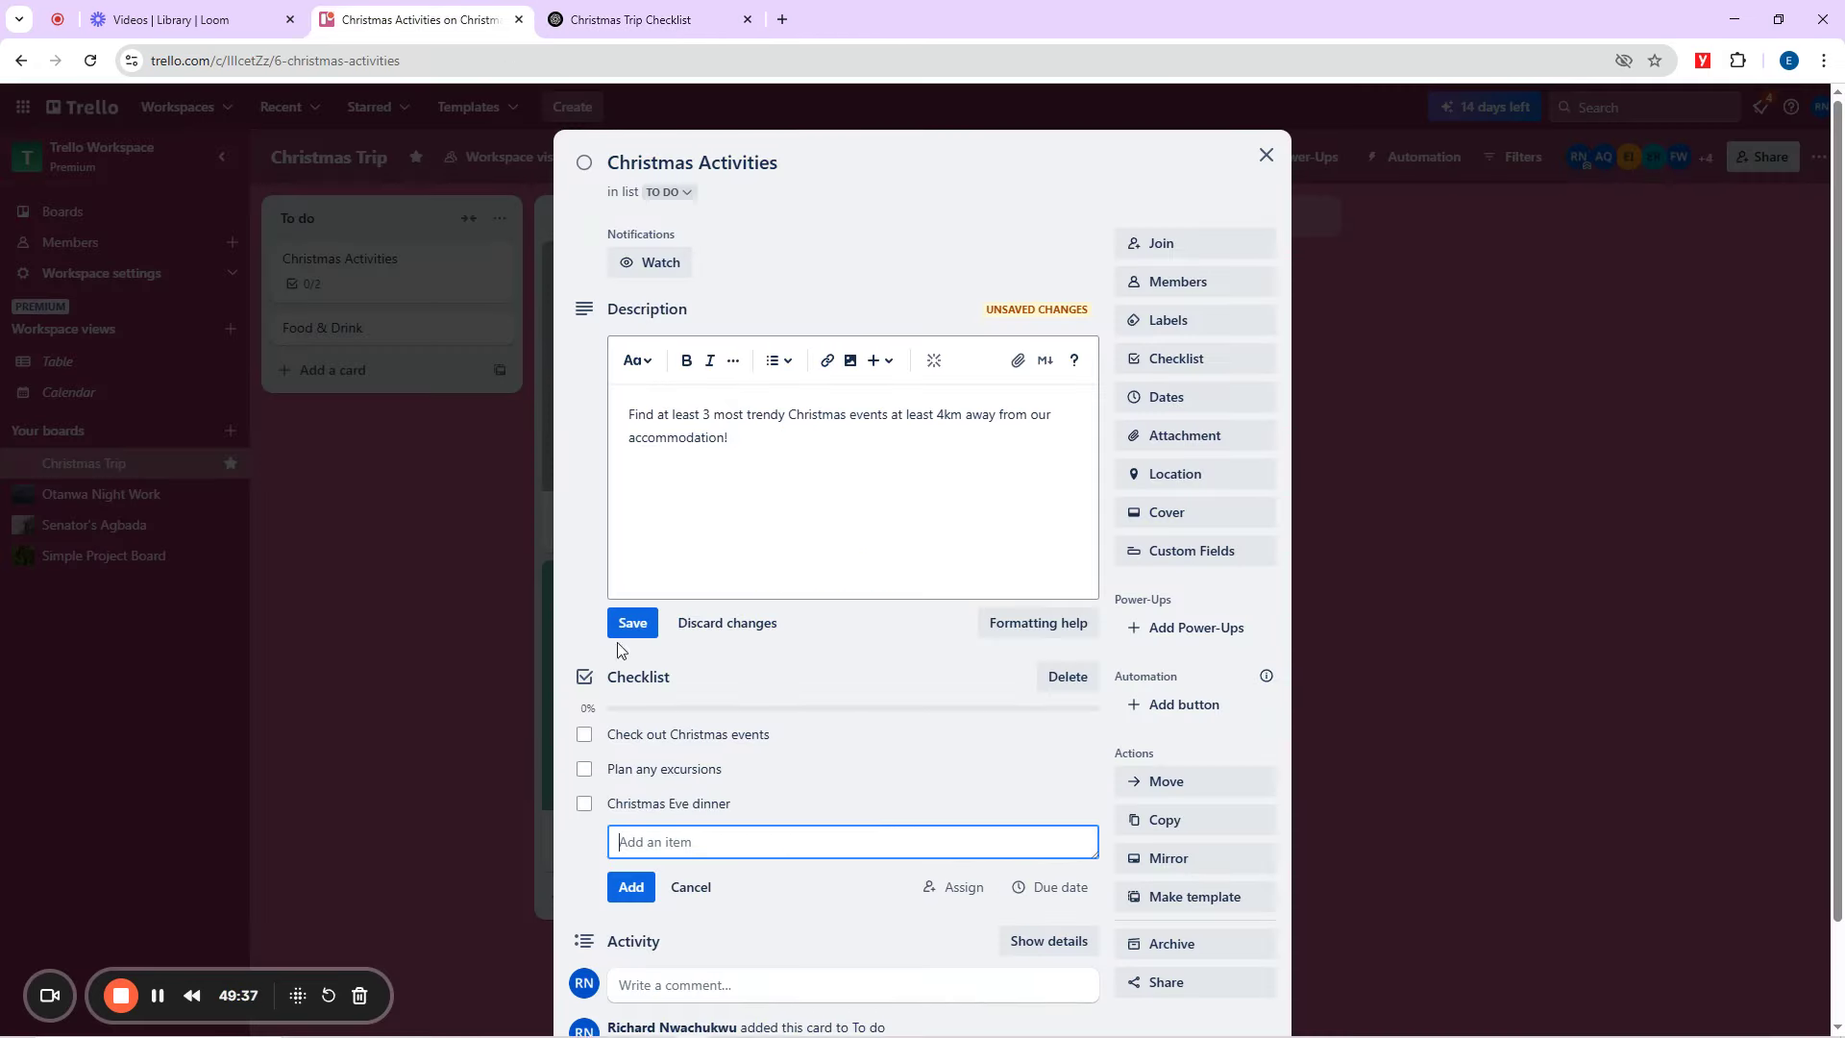
Copy "Volunteer opportunities" from the ChatGPT plans and add it as the fourth checklist item on the Trello card.
click(642, 19)
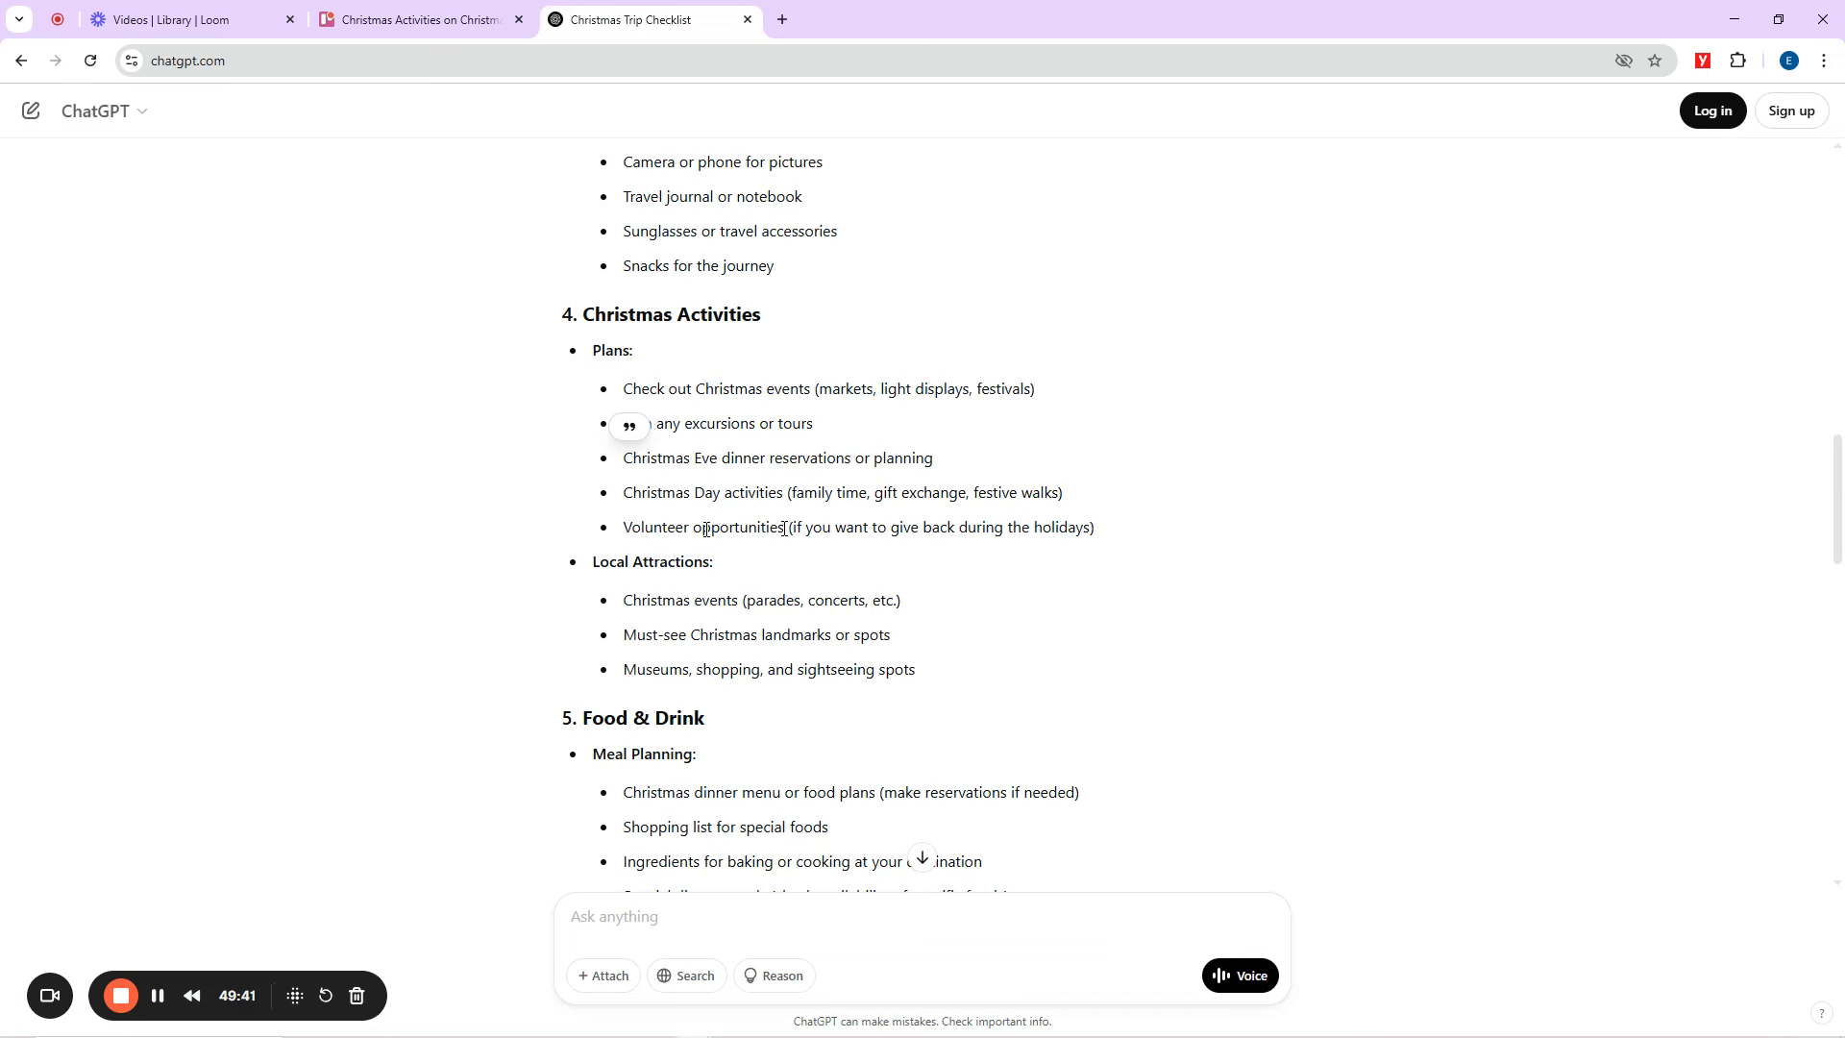
drag(784, 529, 622, 531)
key(ctrl+c)
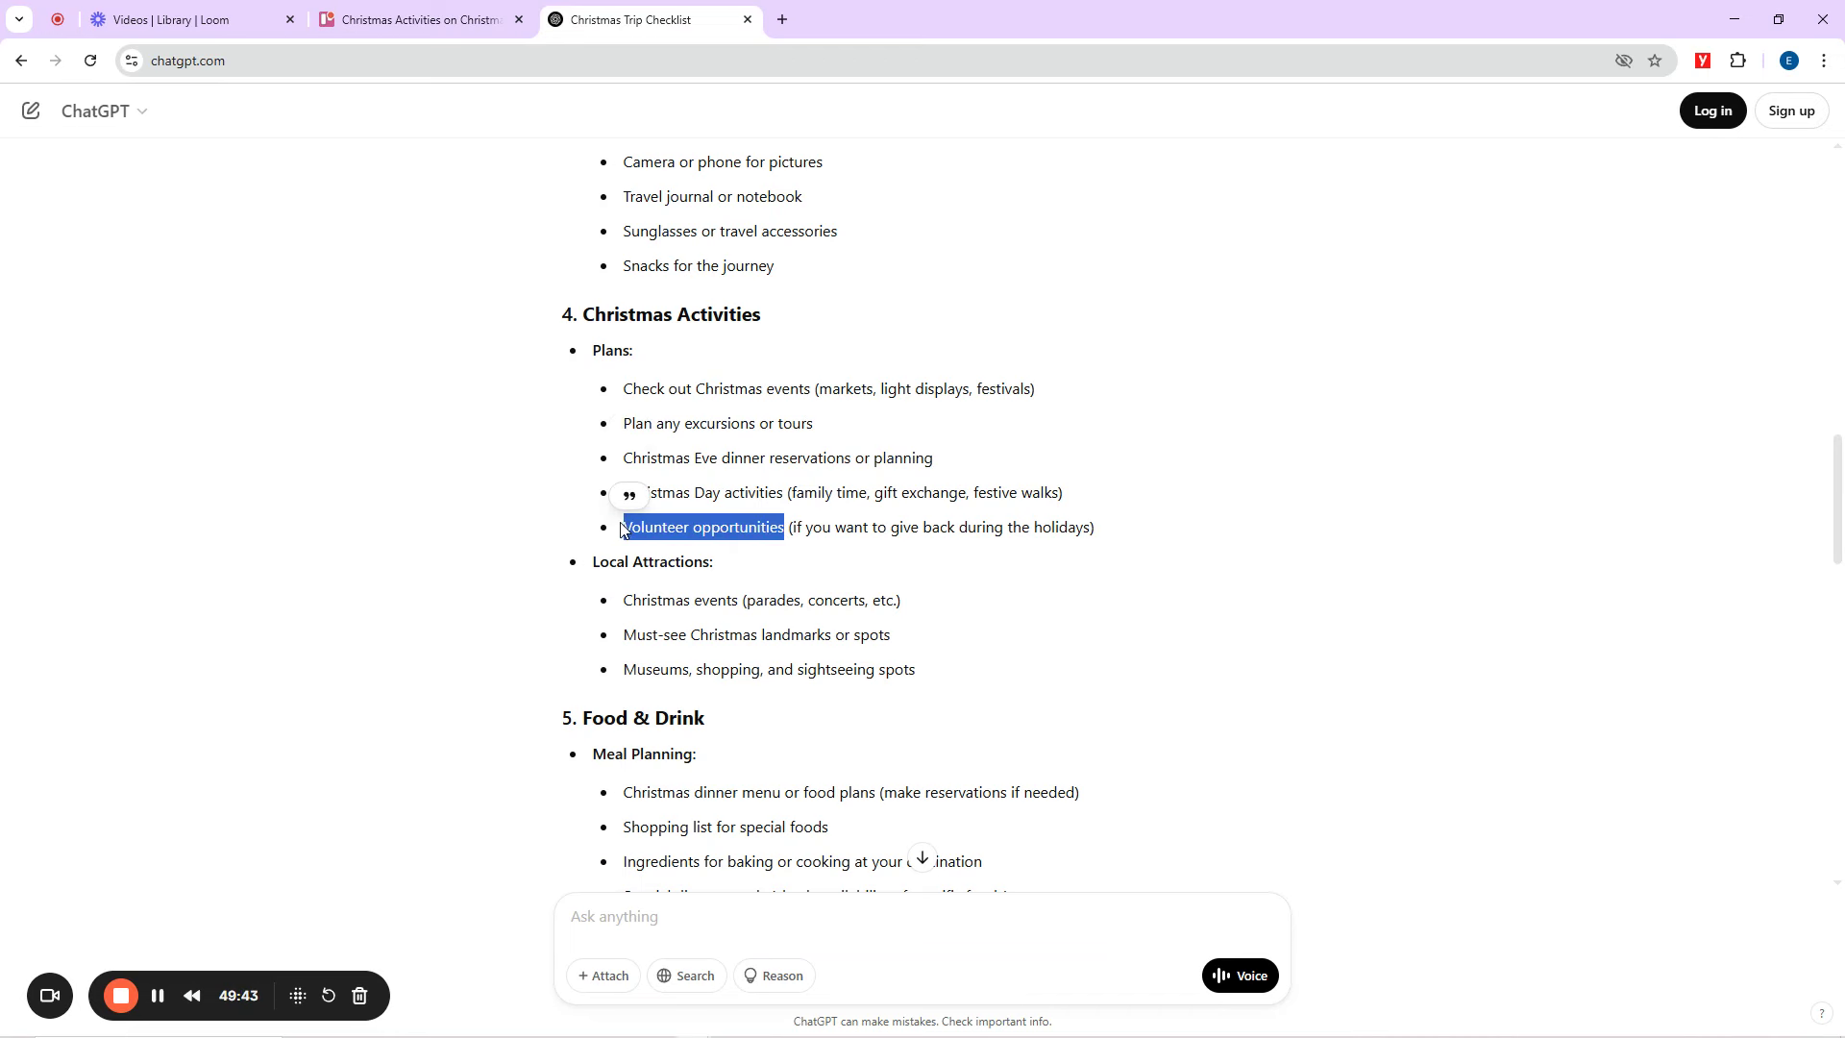
click(433, 13)
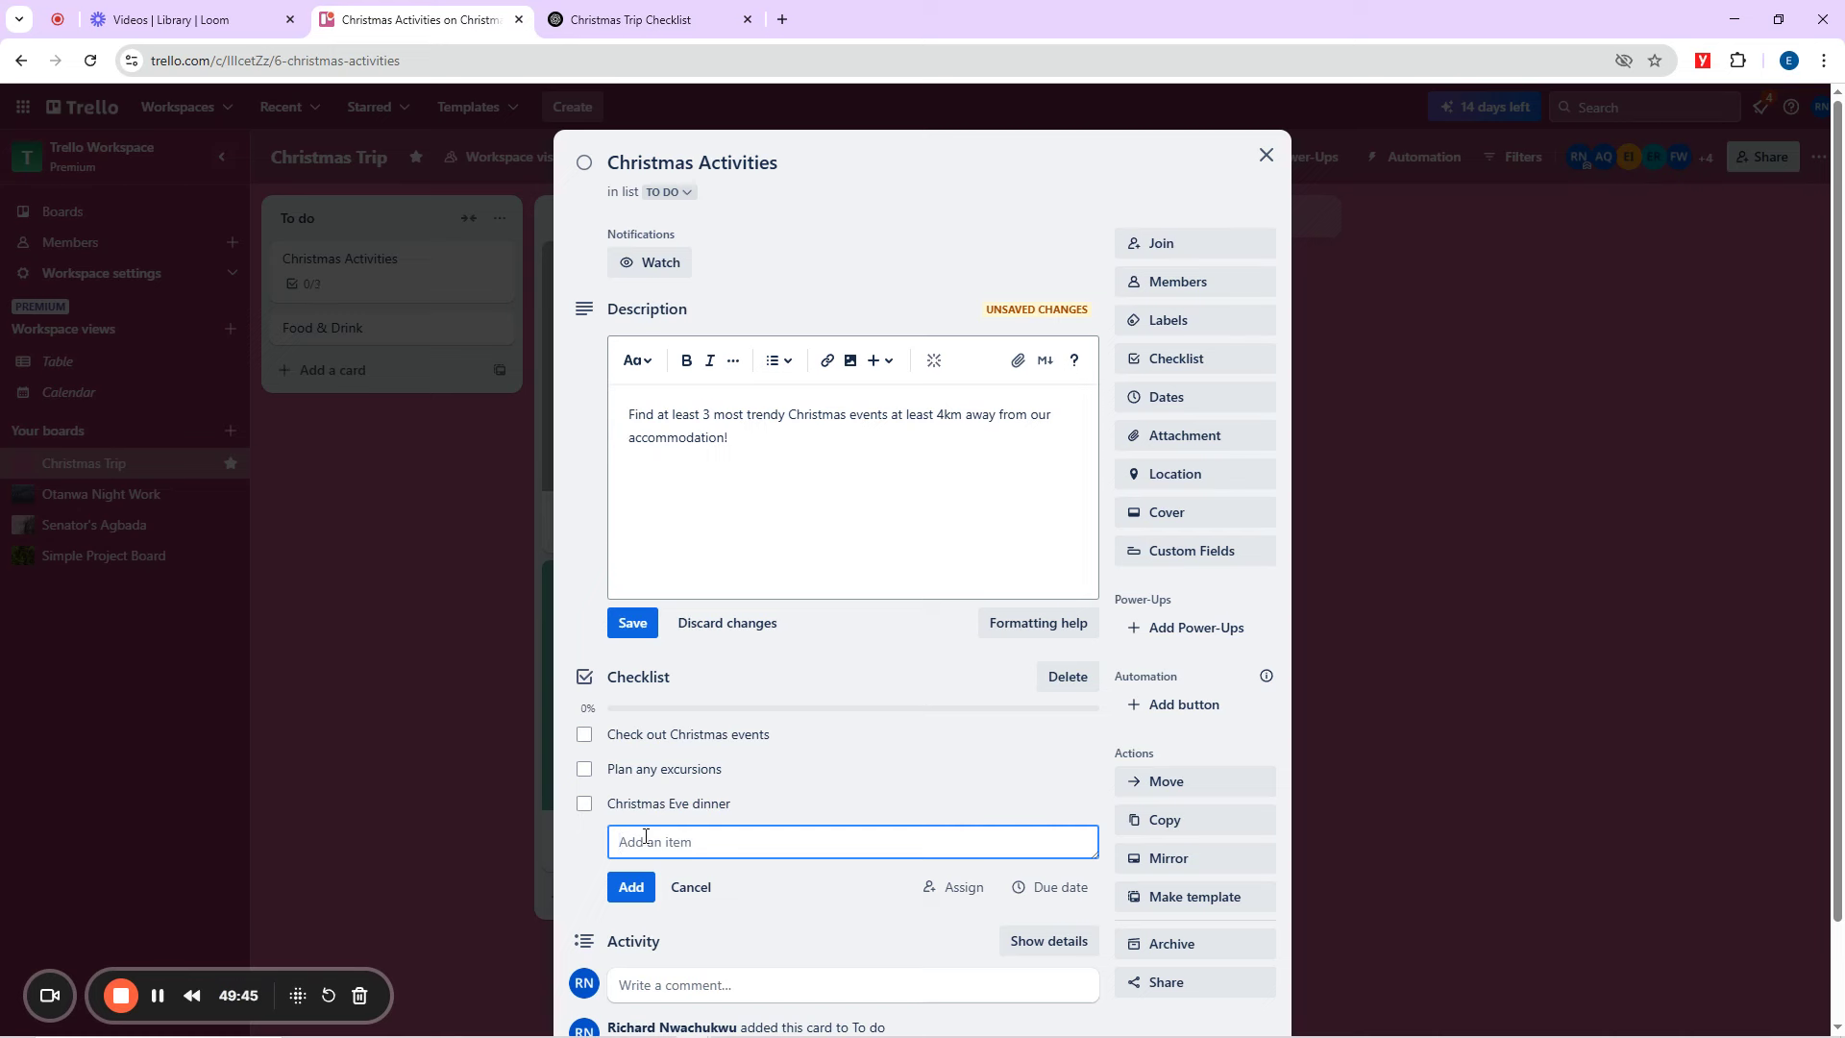
key(ctrl+v)
click(631, 889)
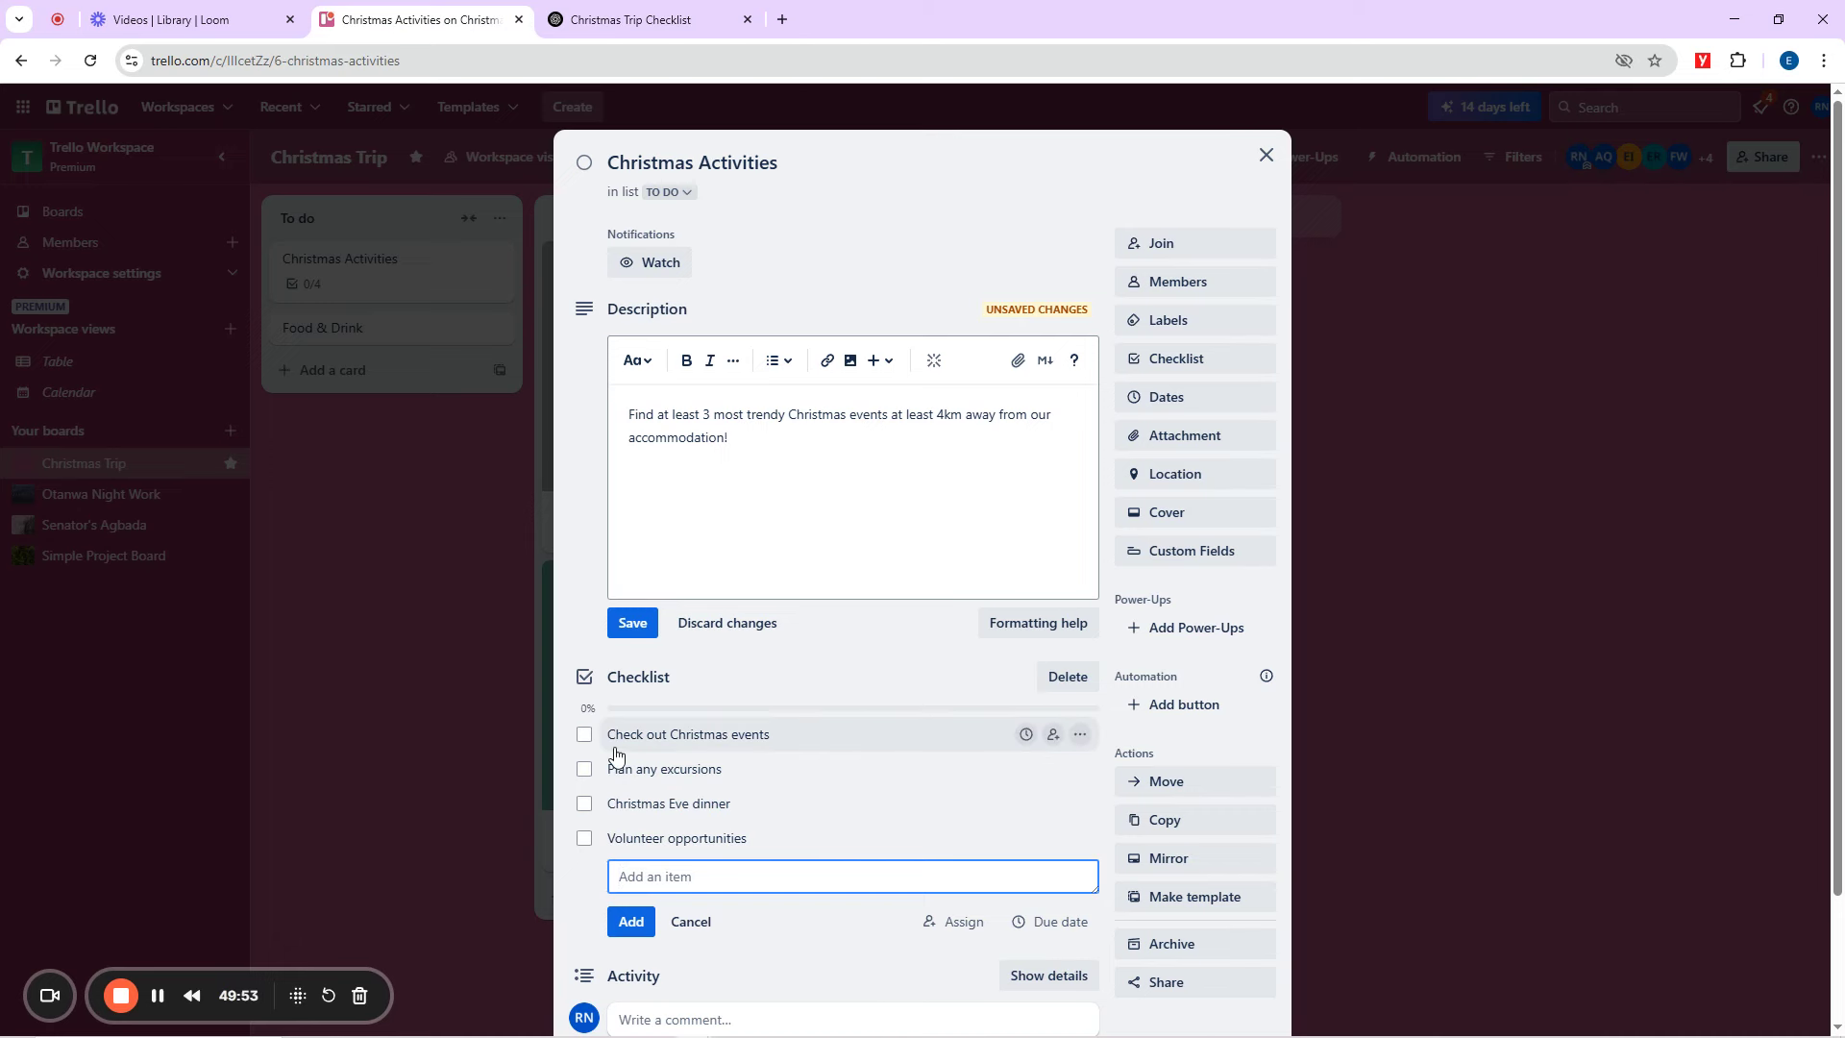
Open the cover options of the Christmas Activities card and search the Unsplash photos for "christmas".
scroll(755, 712, down, 2)
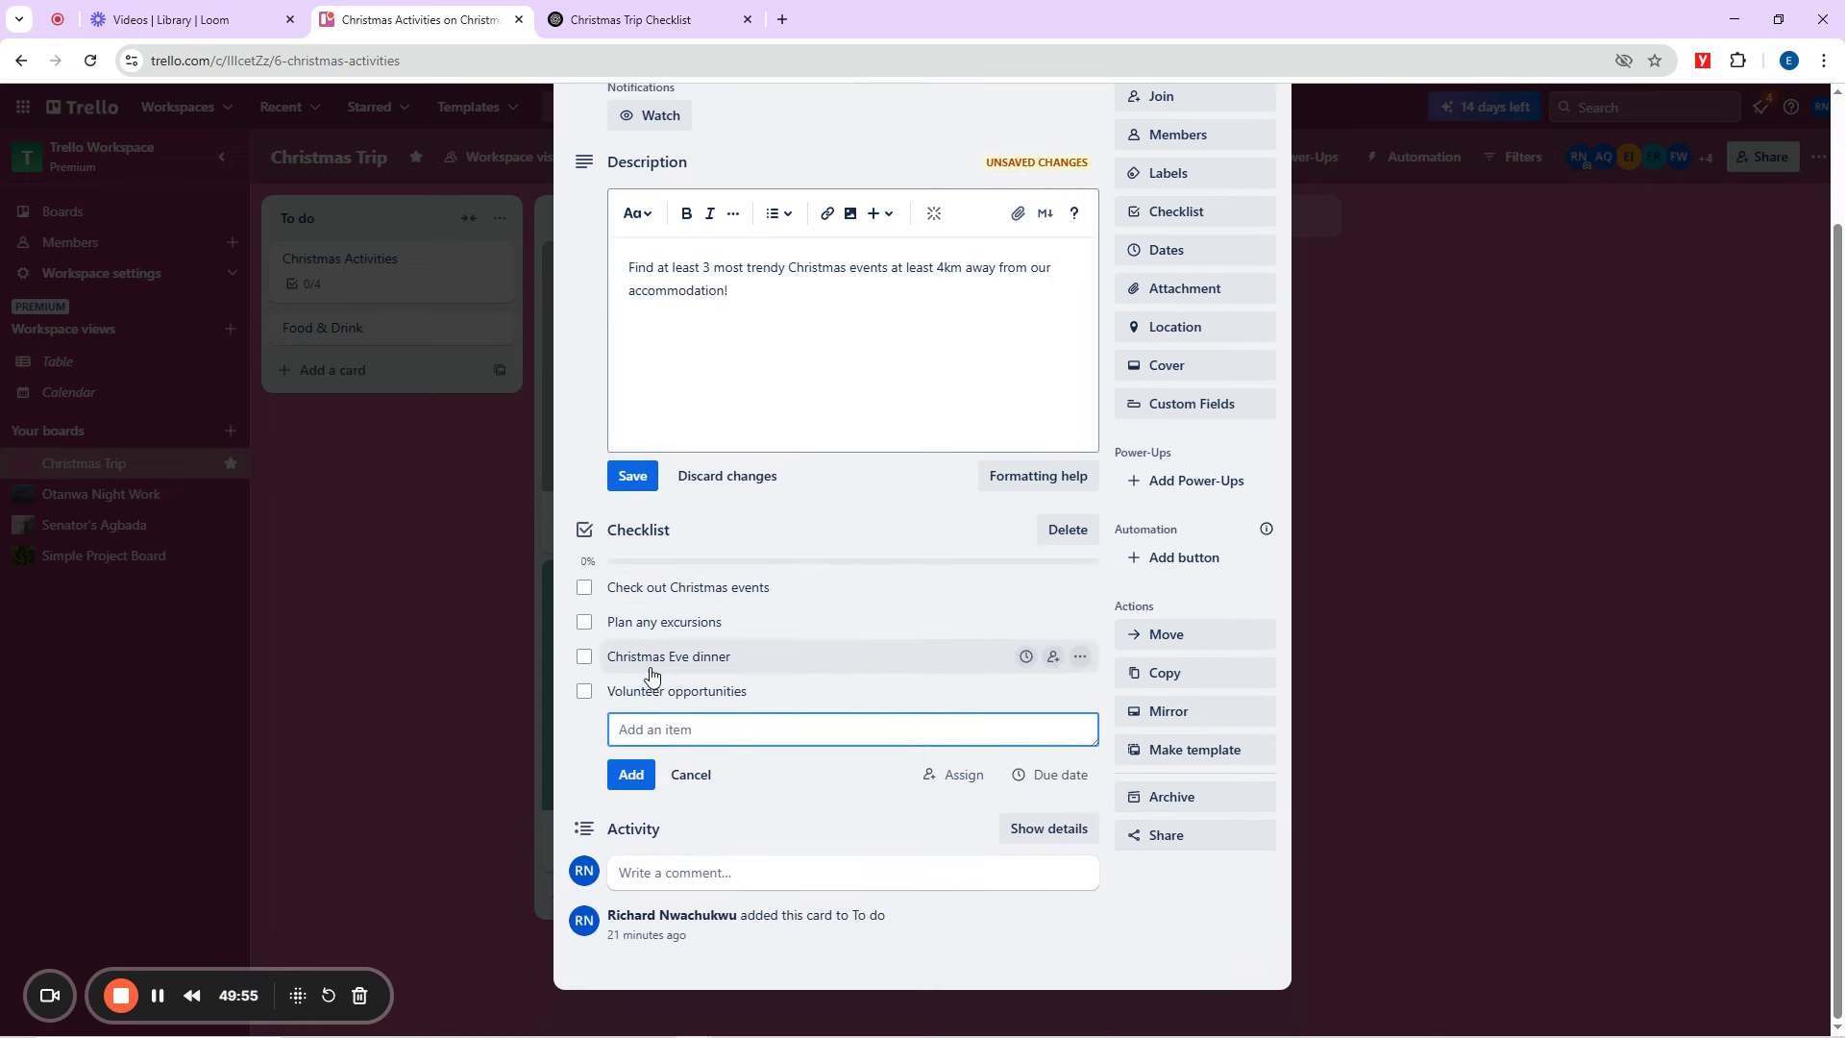
scroll(939, 548, up, 2)
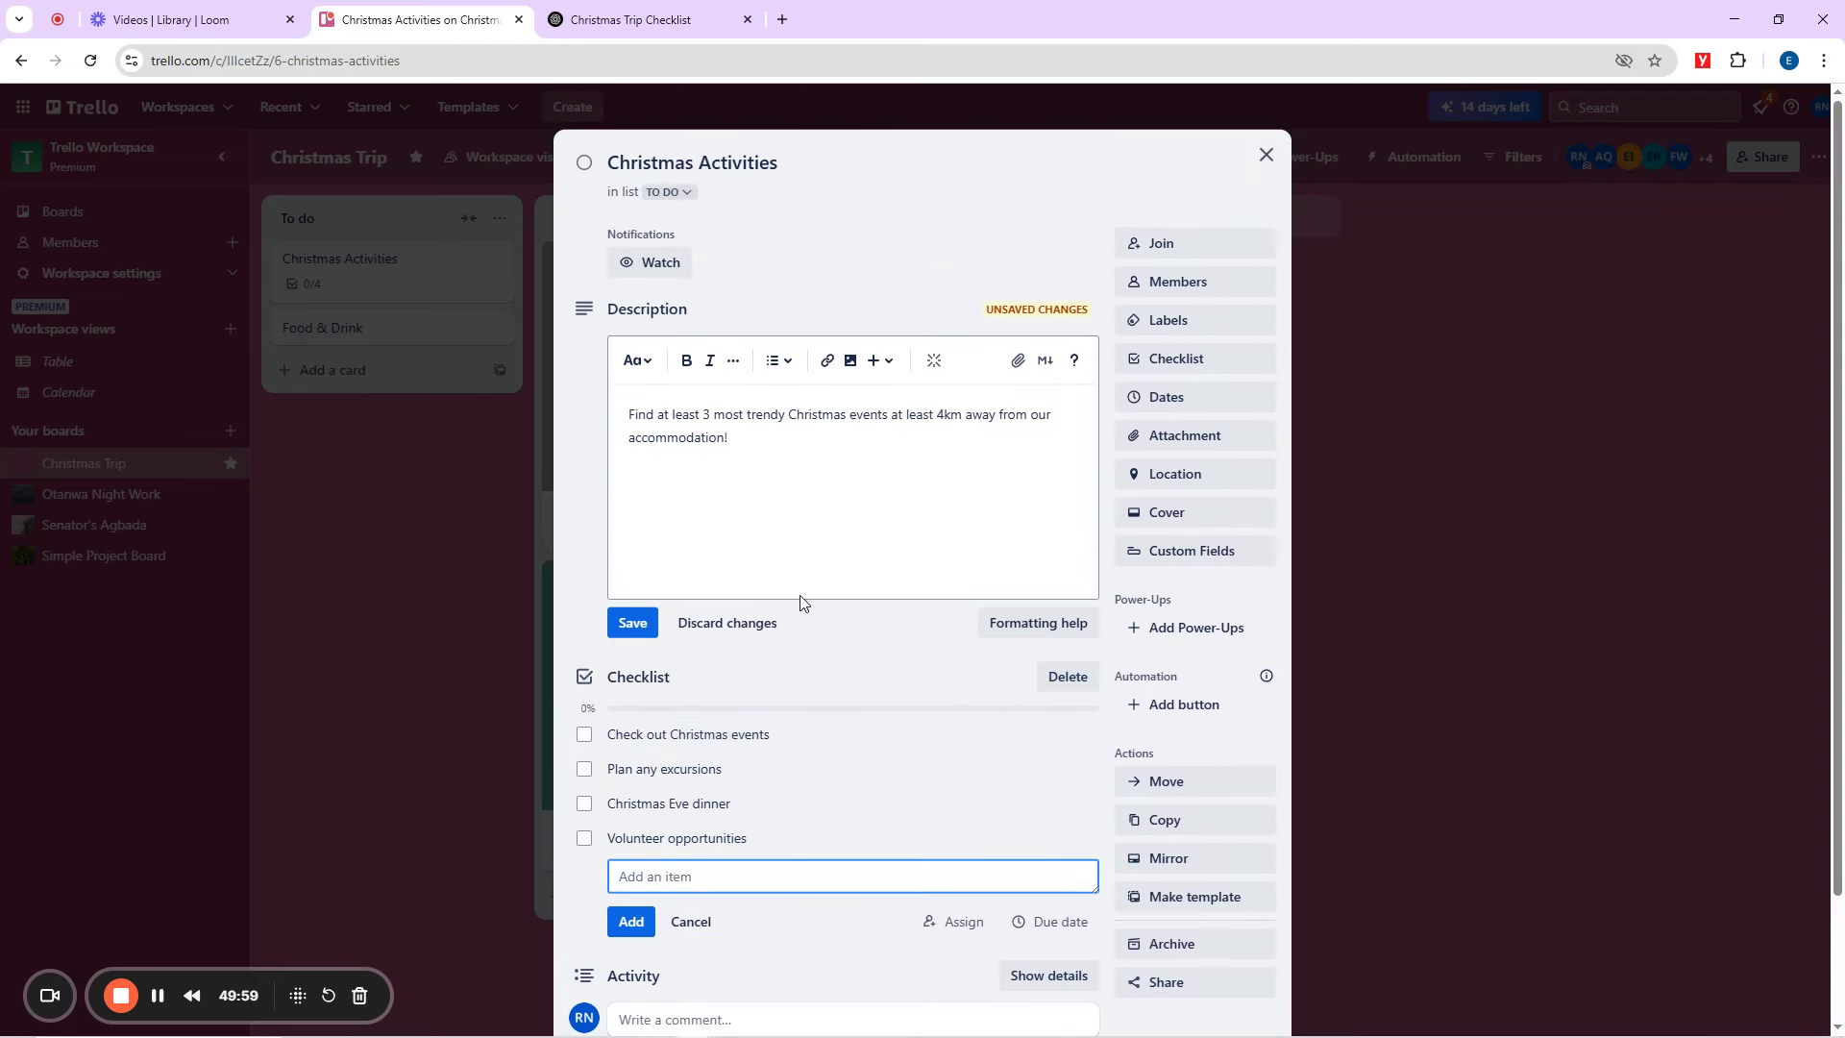
click(1182, 522)
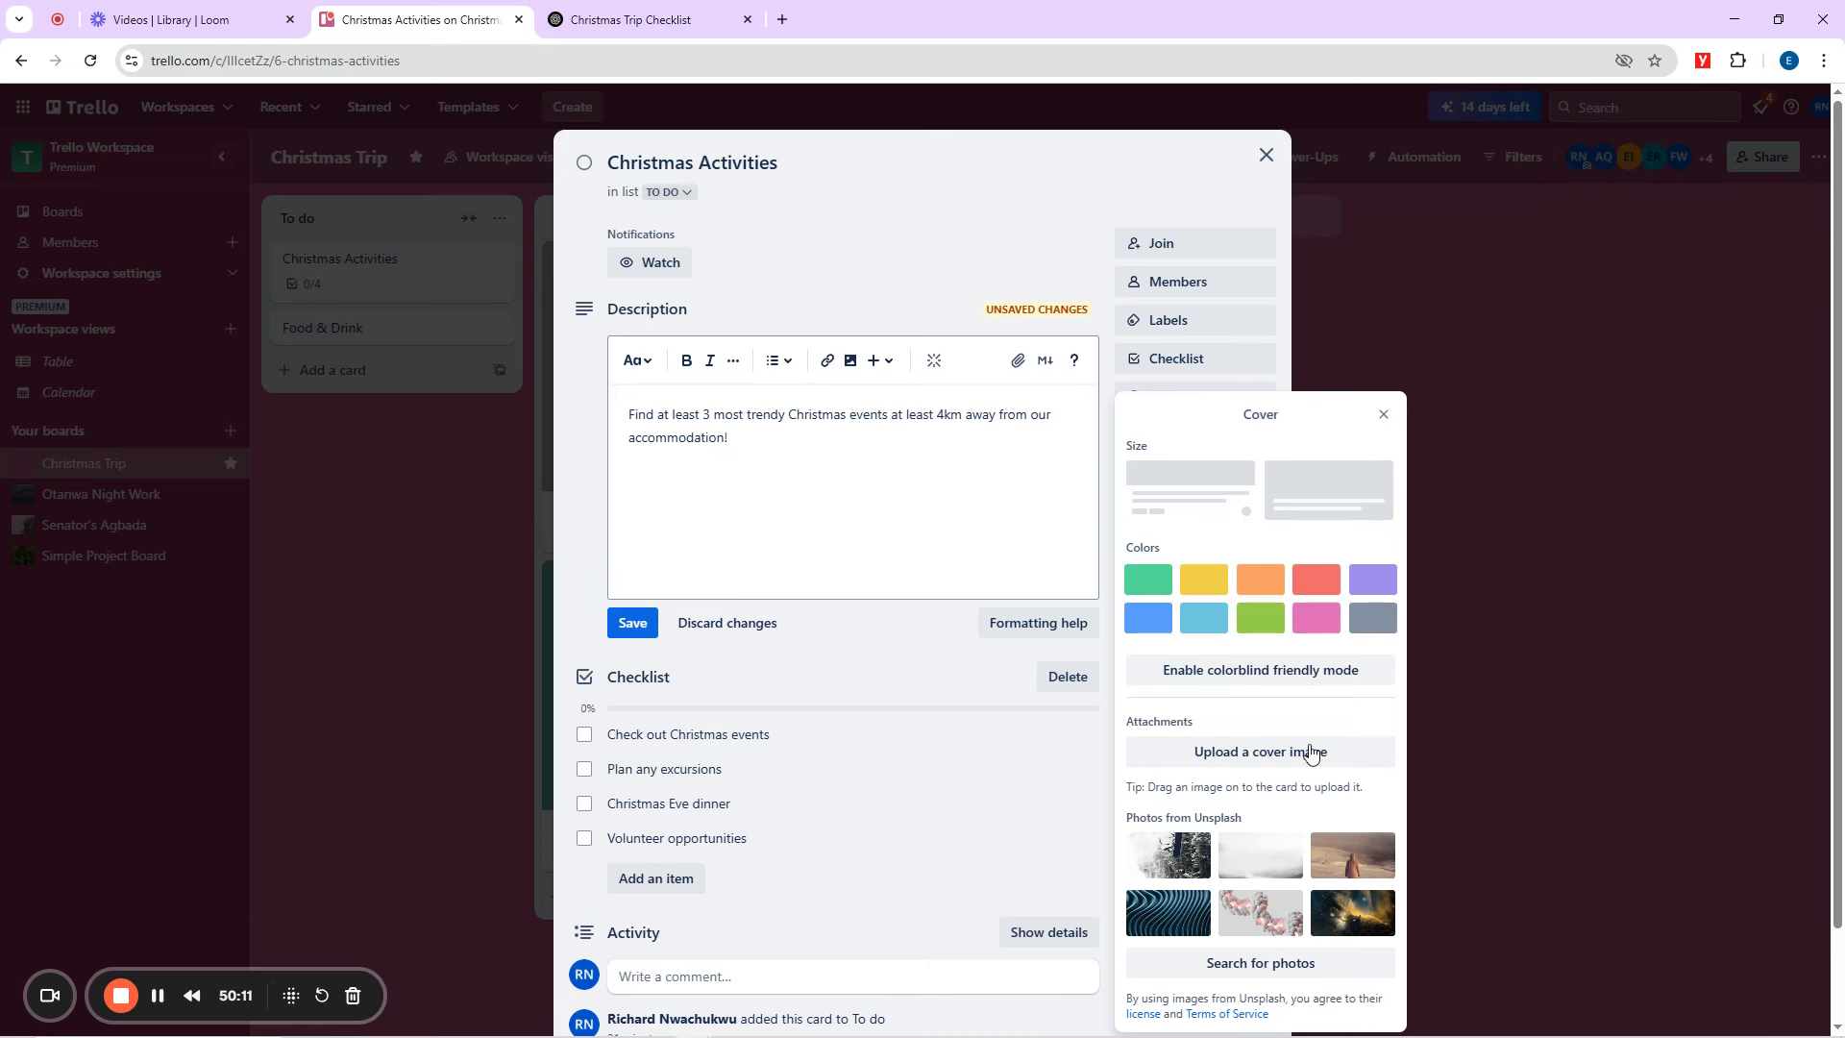
scroll(1268, 826, down, 1)
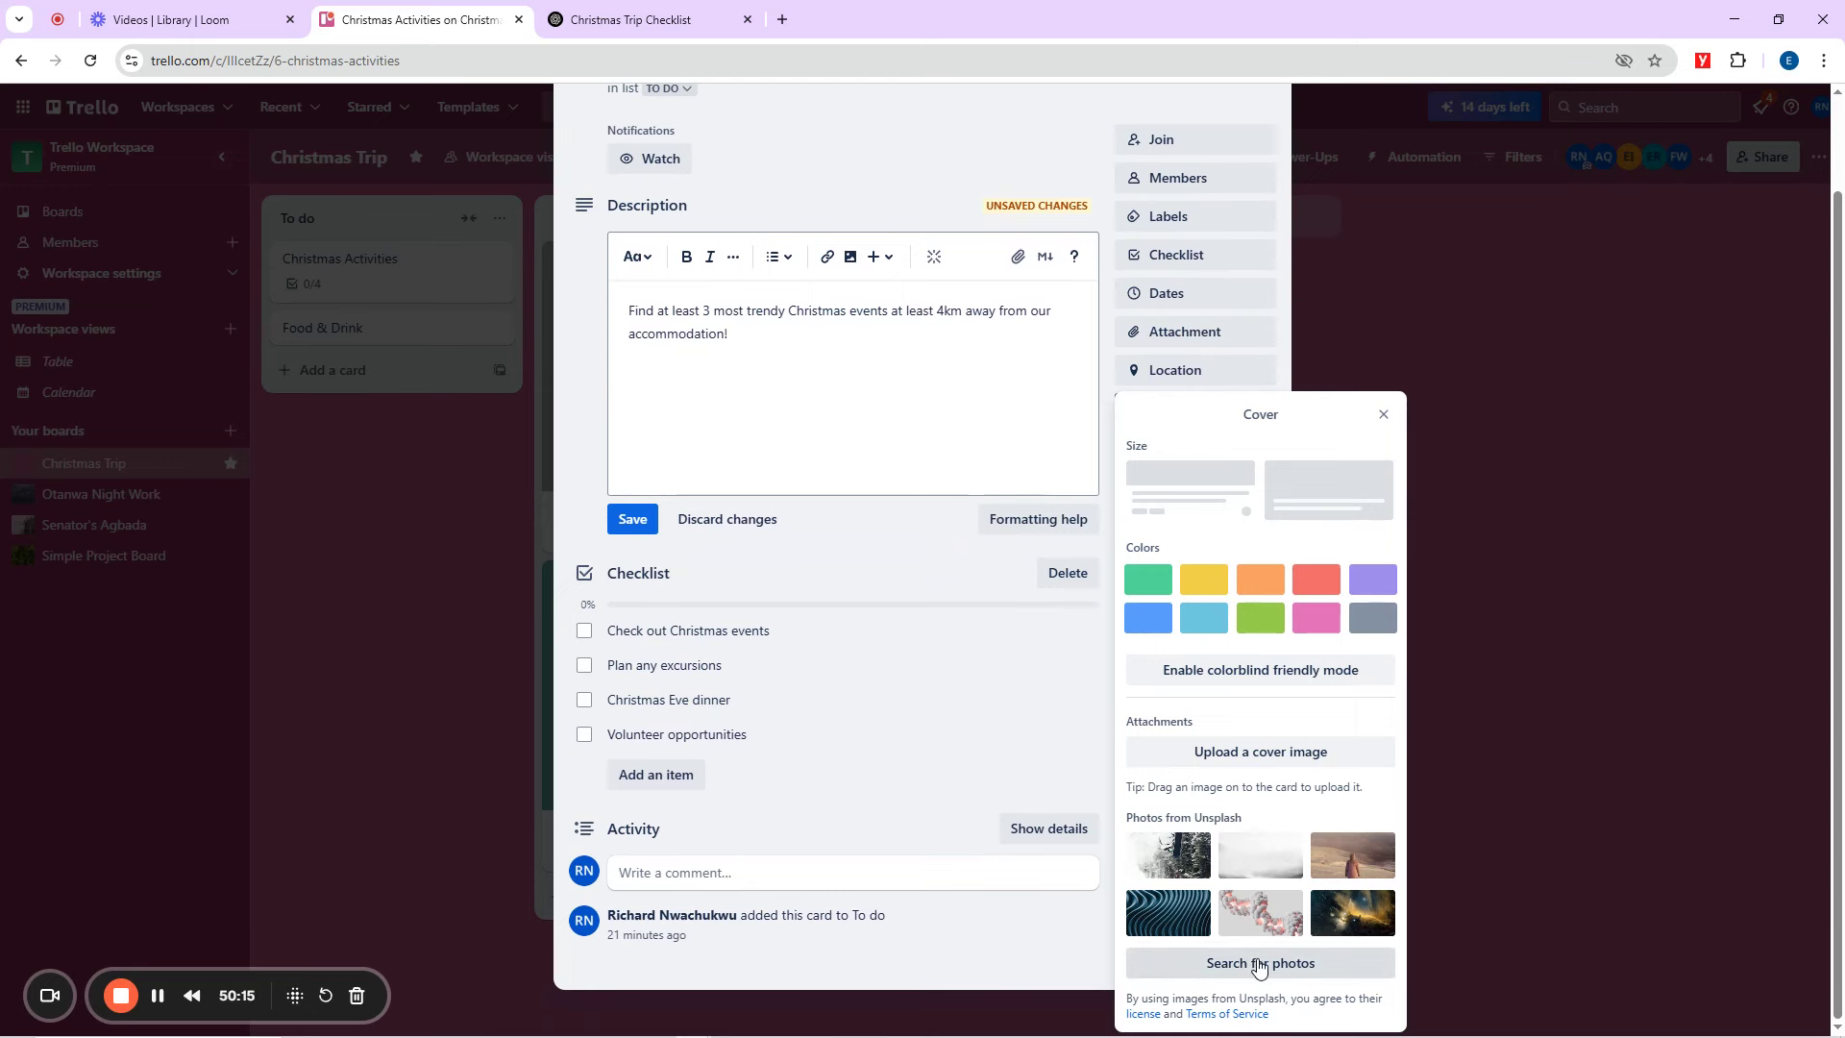
click(1259, 964)
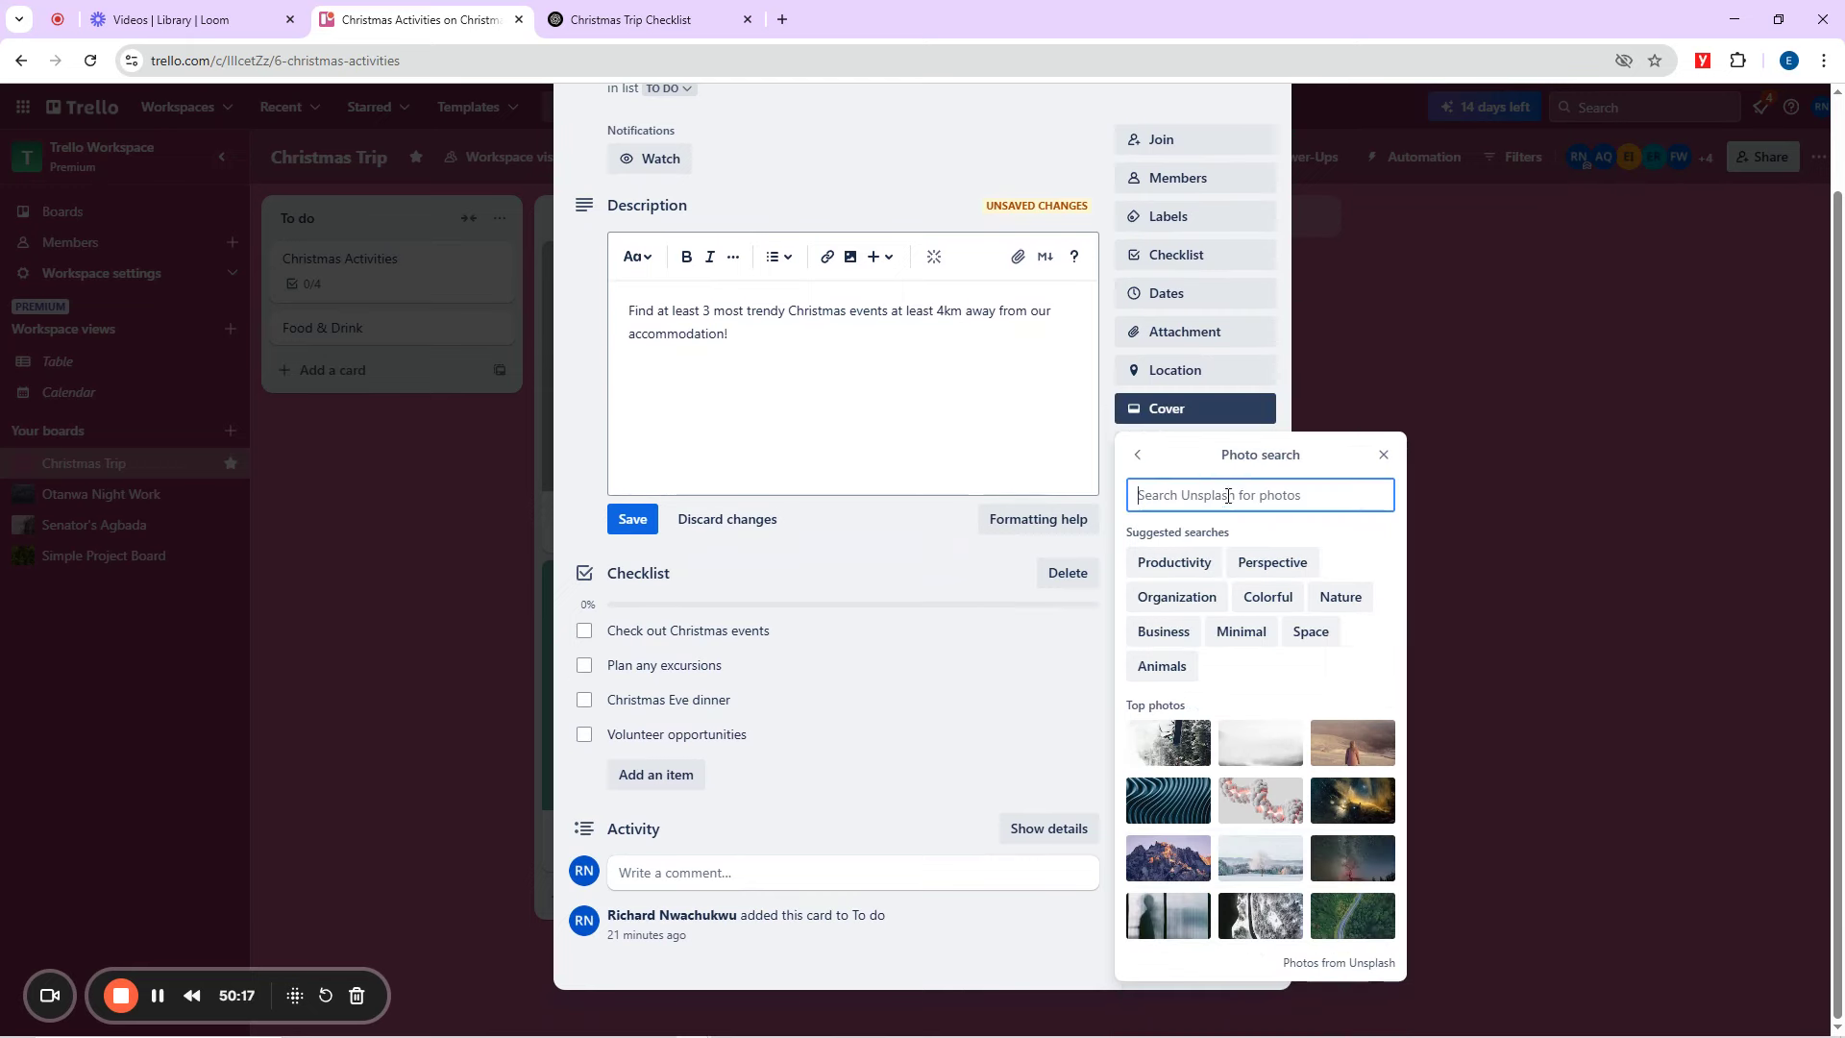
text(c)
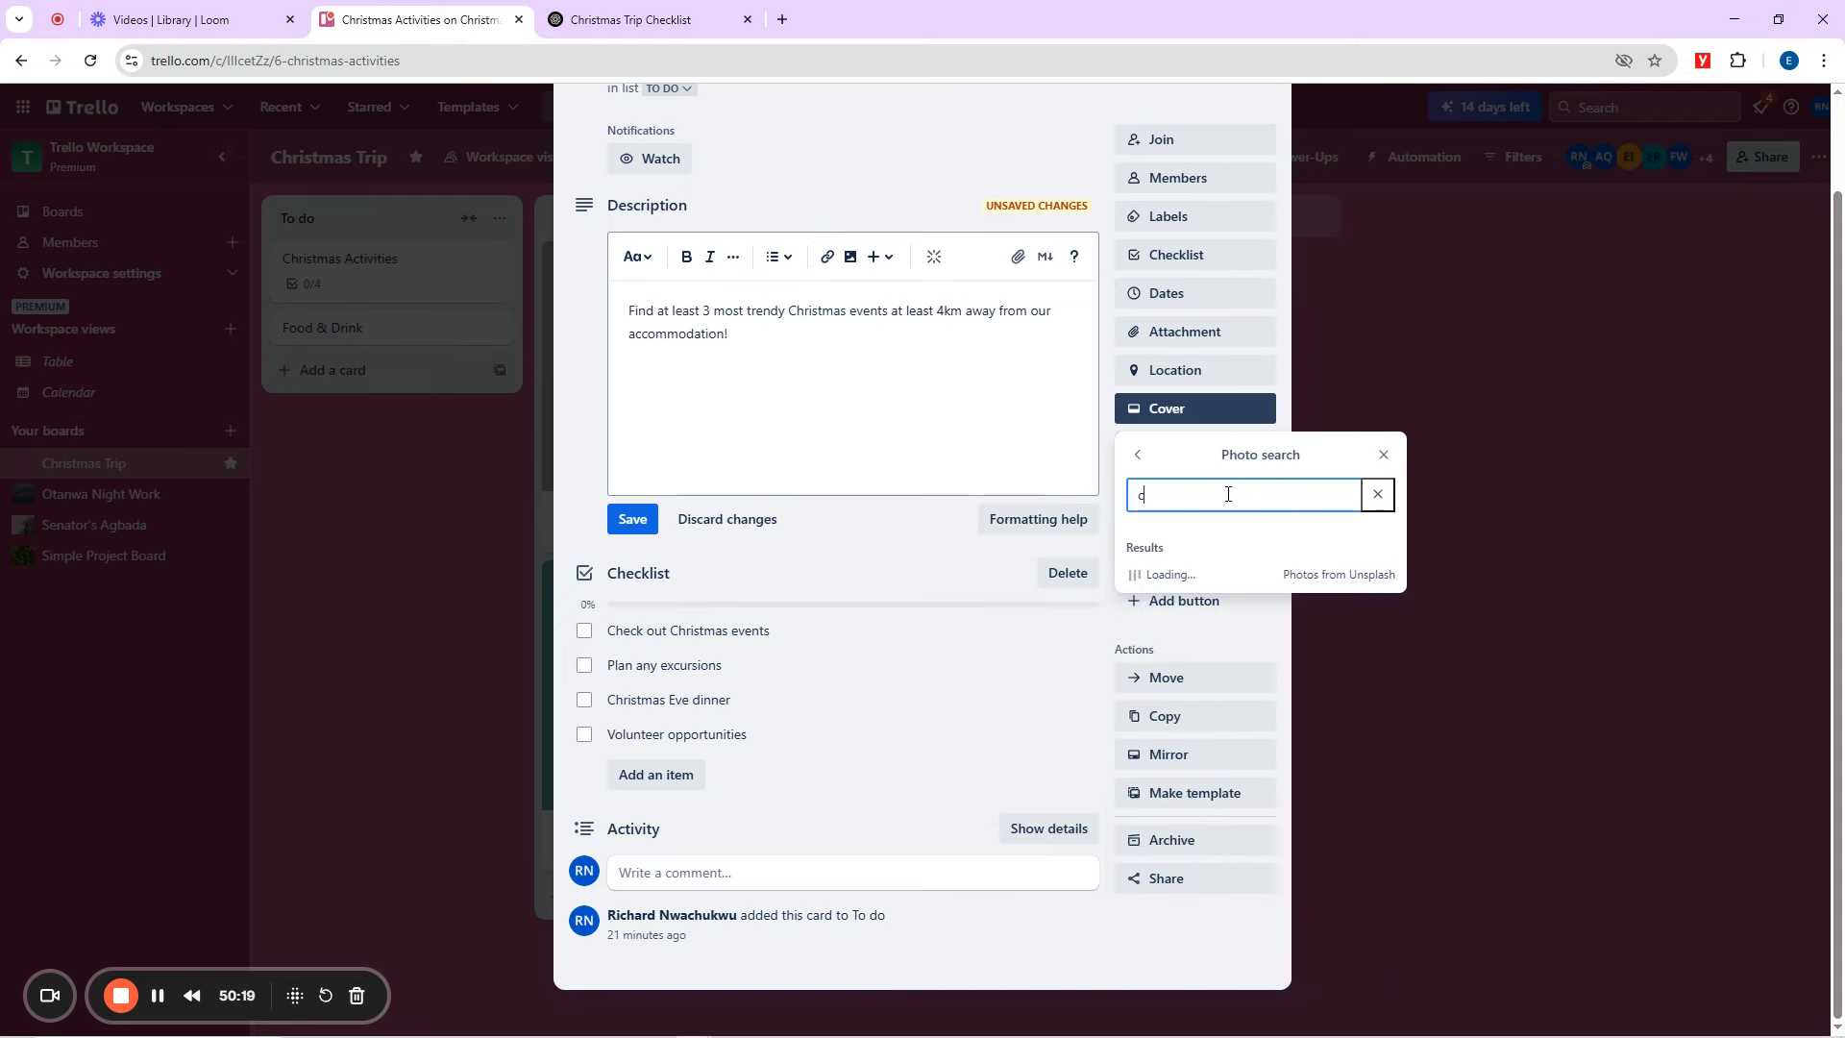
text(hristmas)
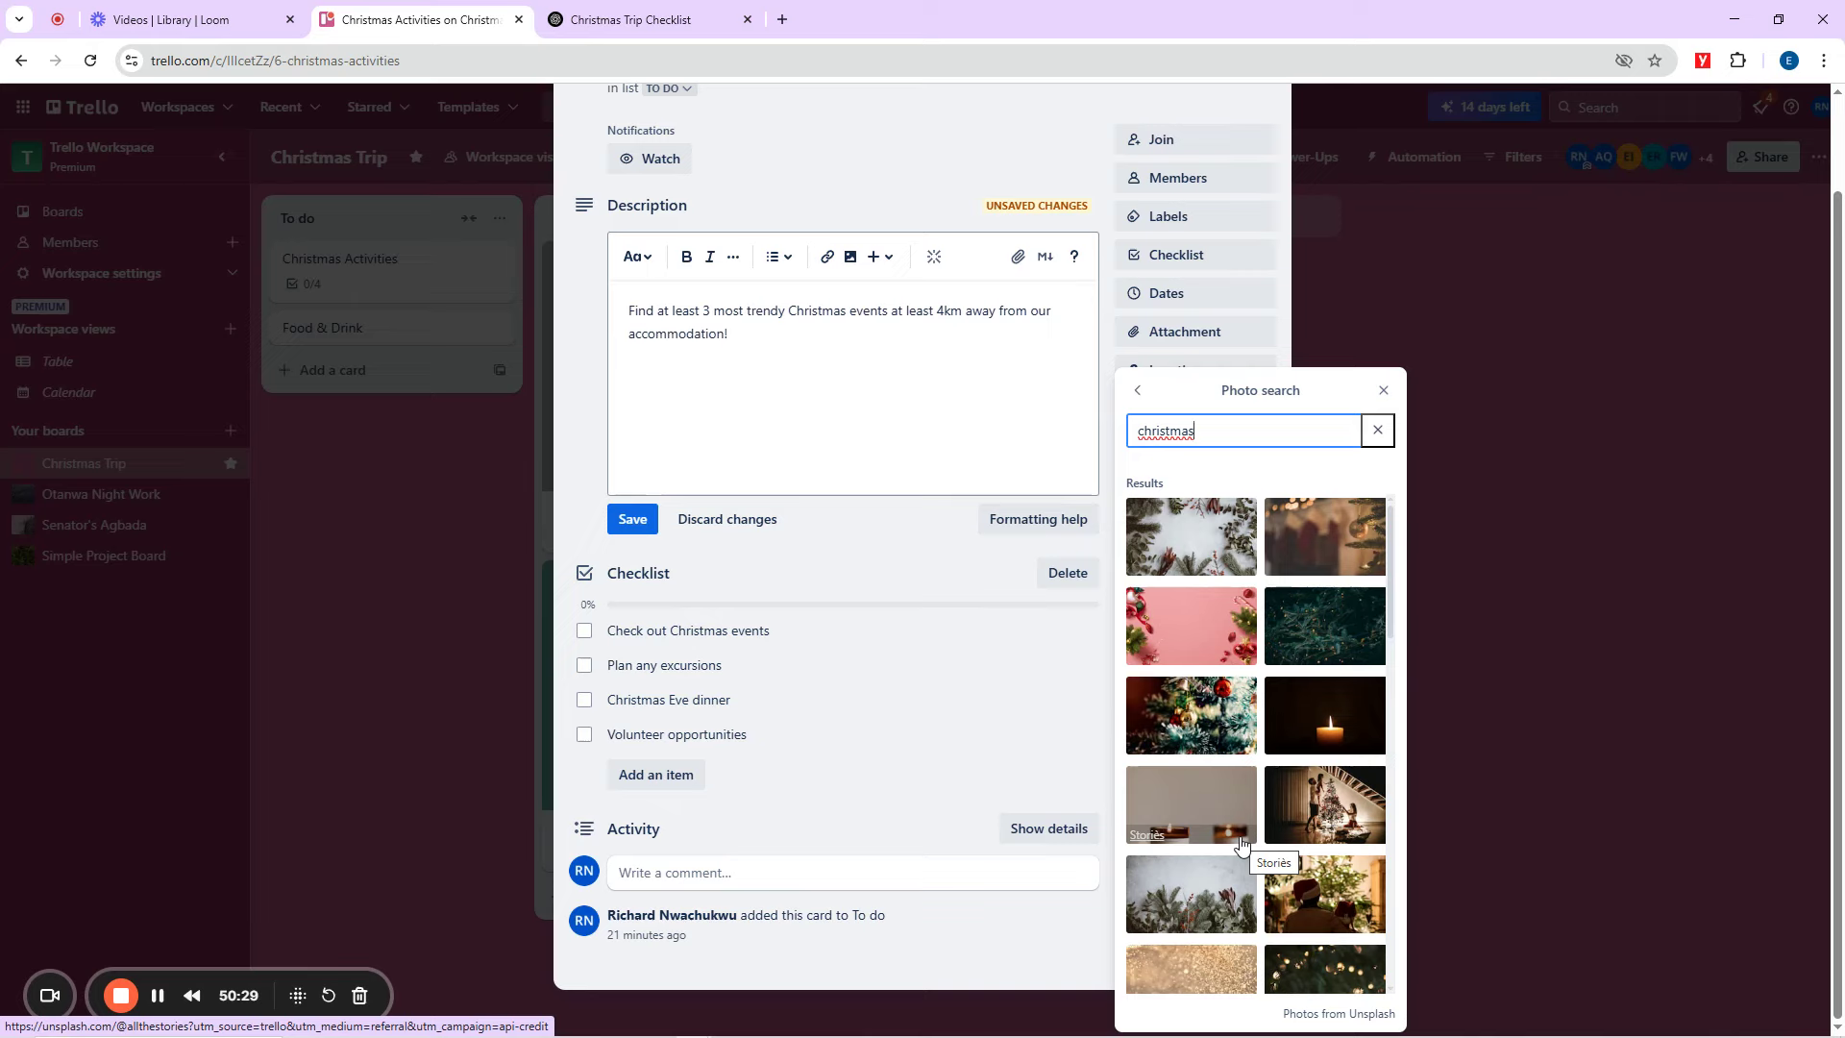
Set the photo with red "Merry Christmas" lettering as the Christmas Activities card's cover and close the photo search.
scroll(1241, 843, down, 10)
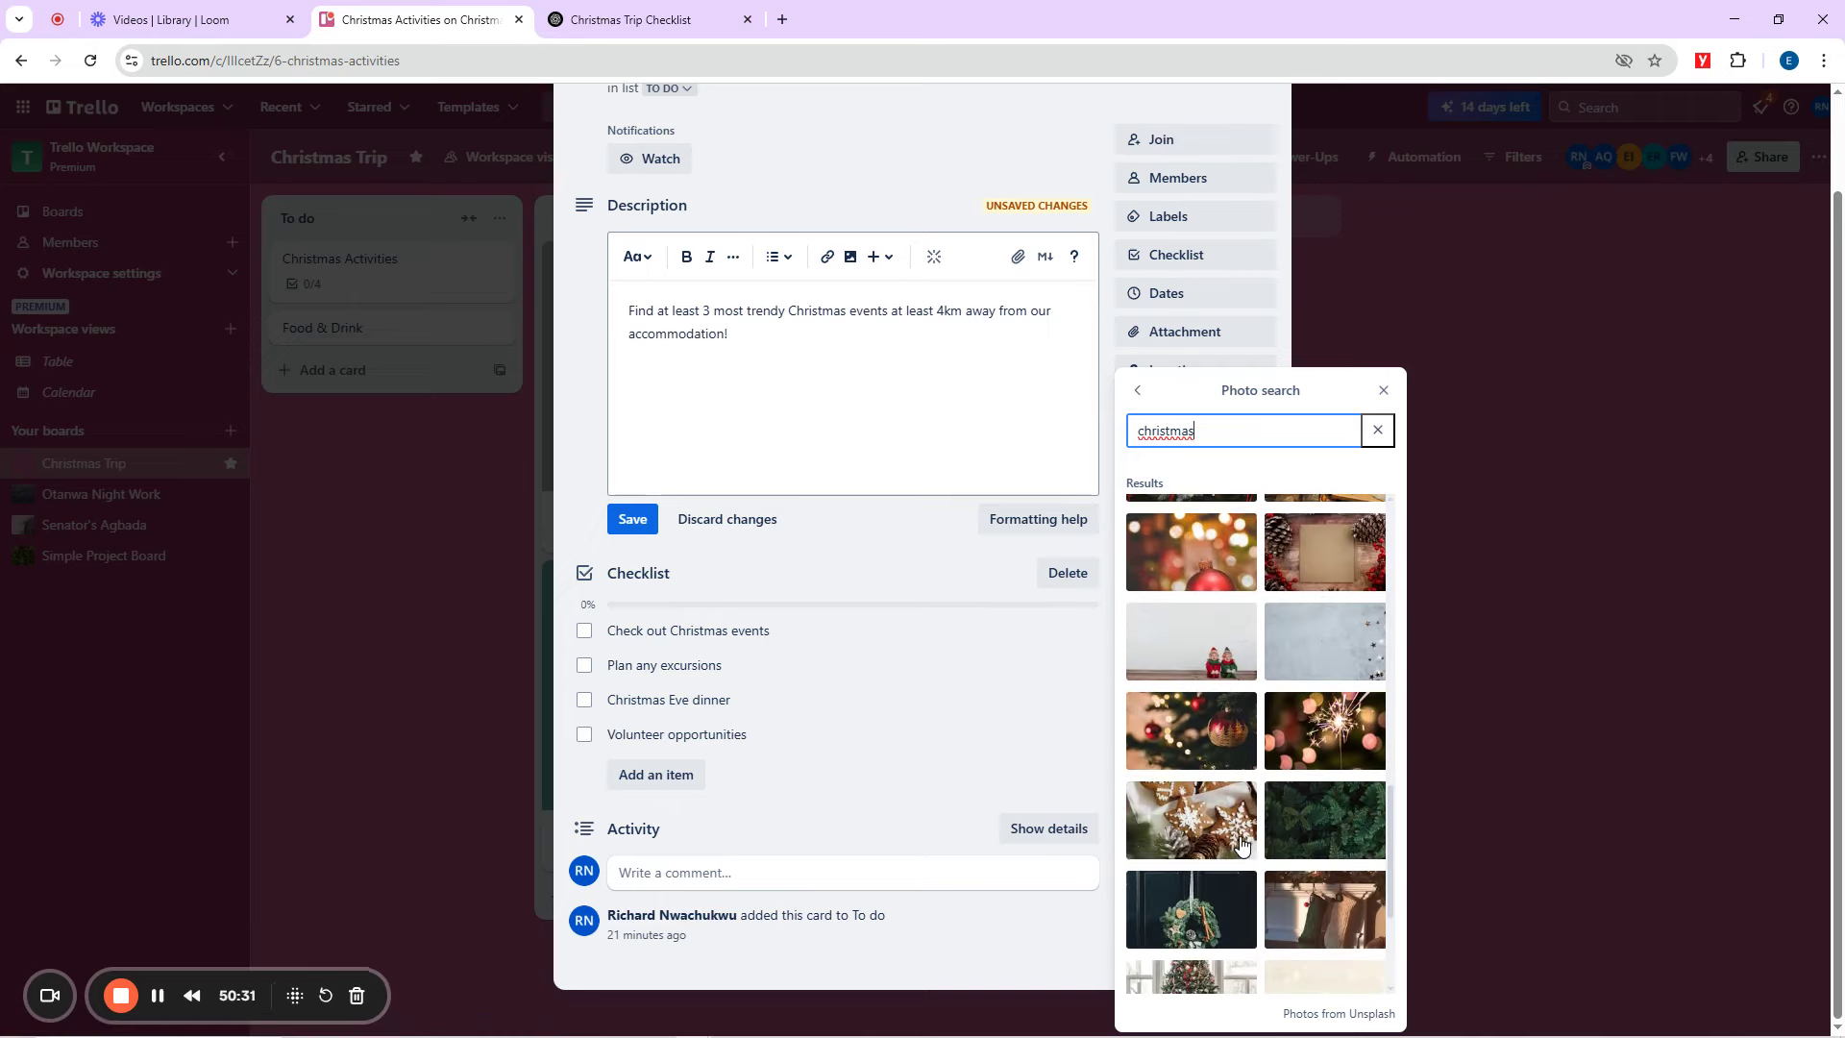
scroll(1241, 844, down, 2)
scroll(1241, 844, down, 5)
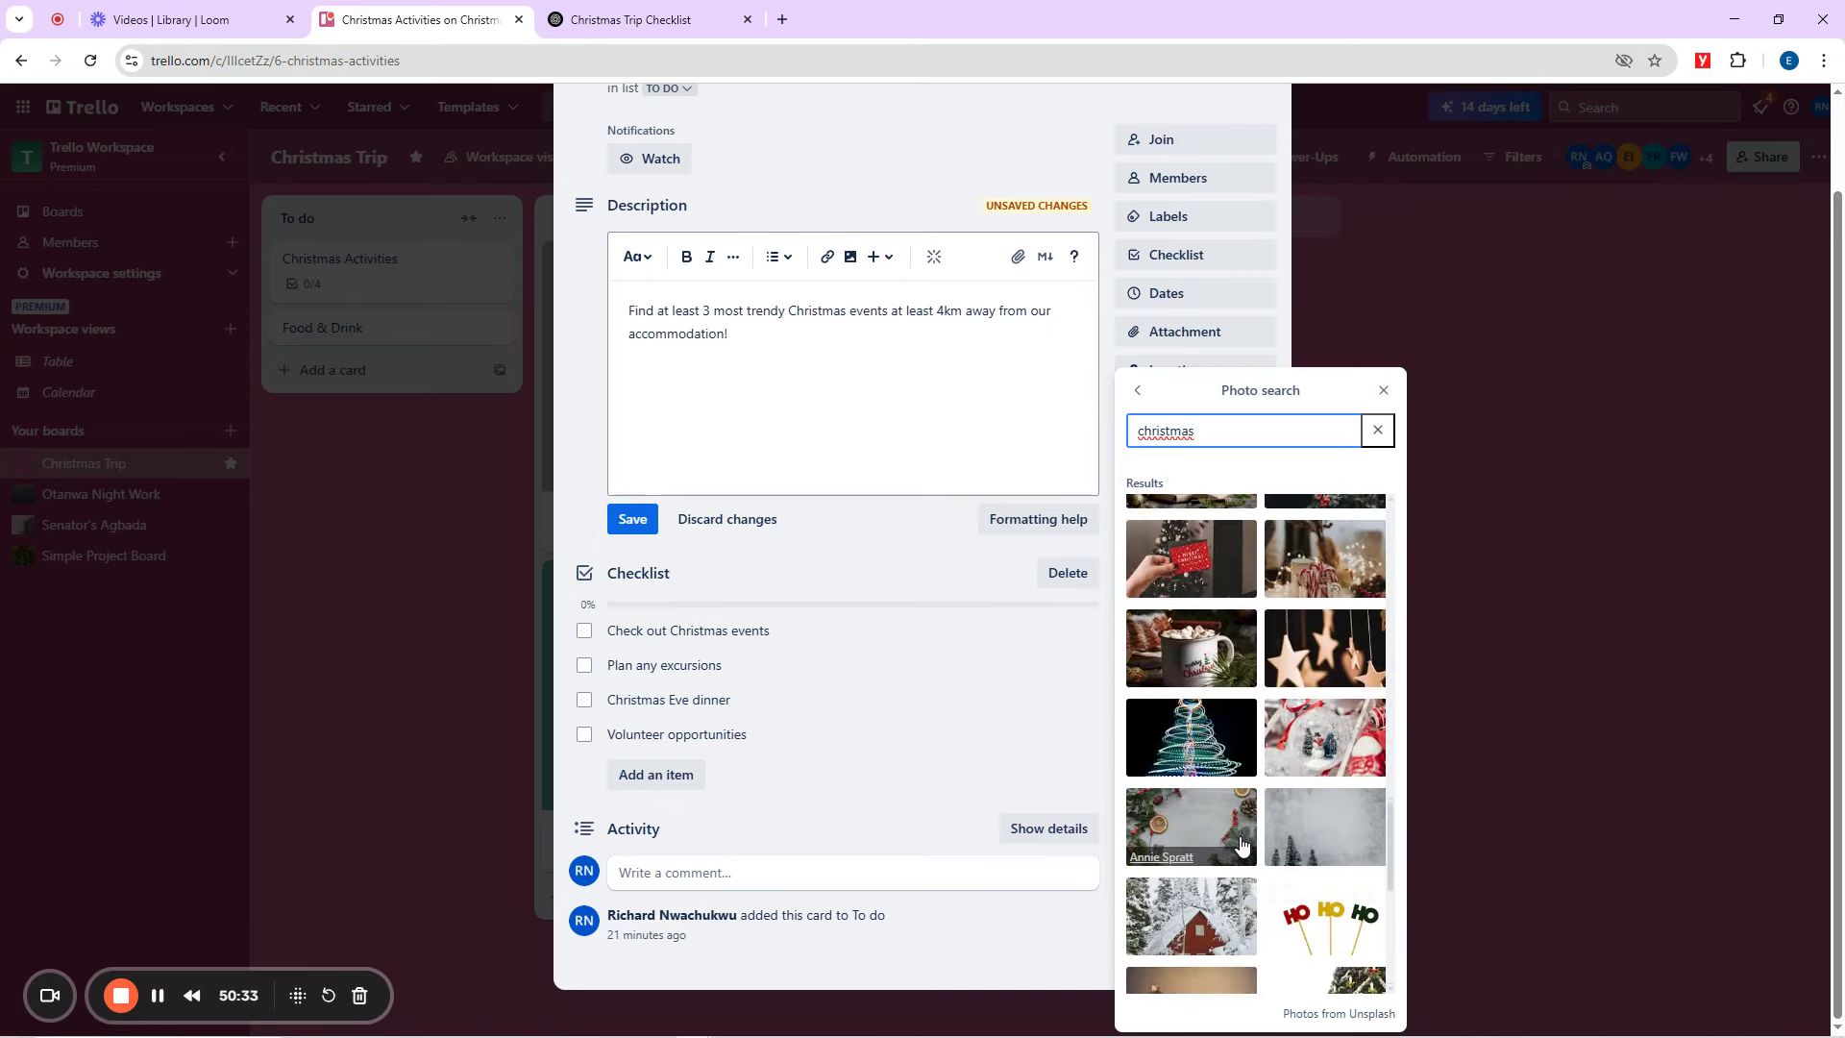
scroll(1240, 844, down, 5)
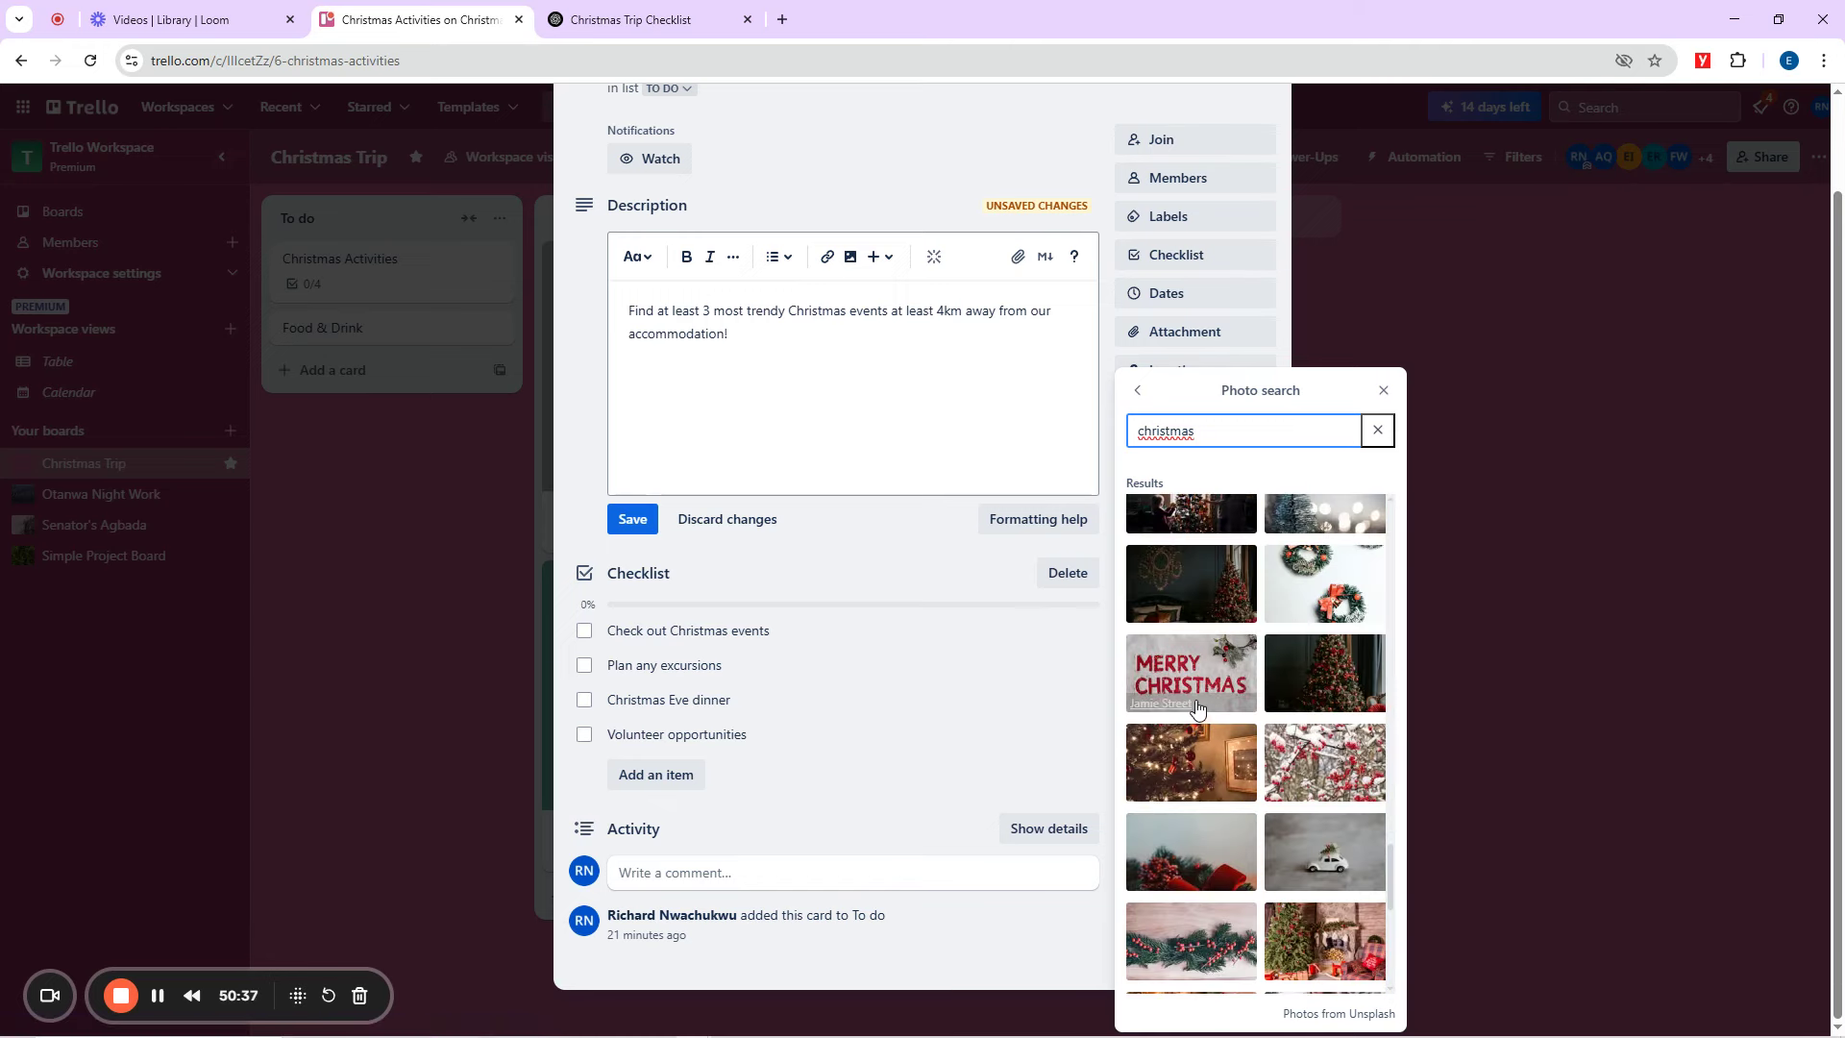
click(1190, 683)
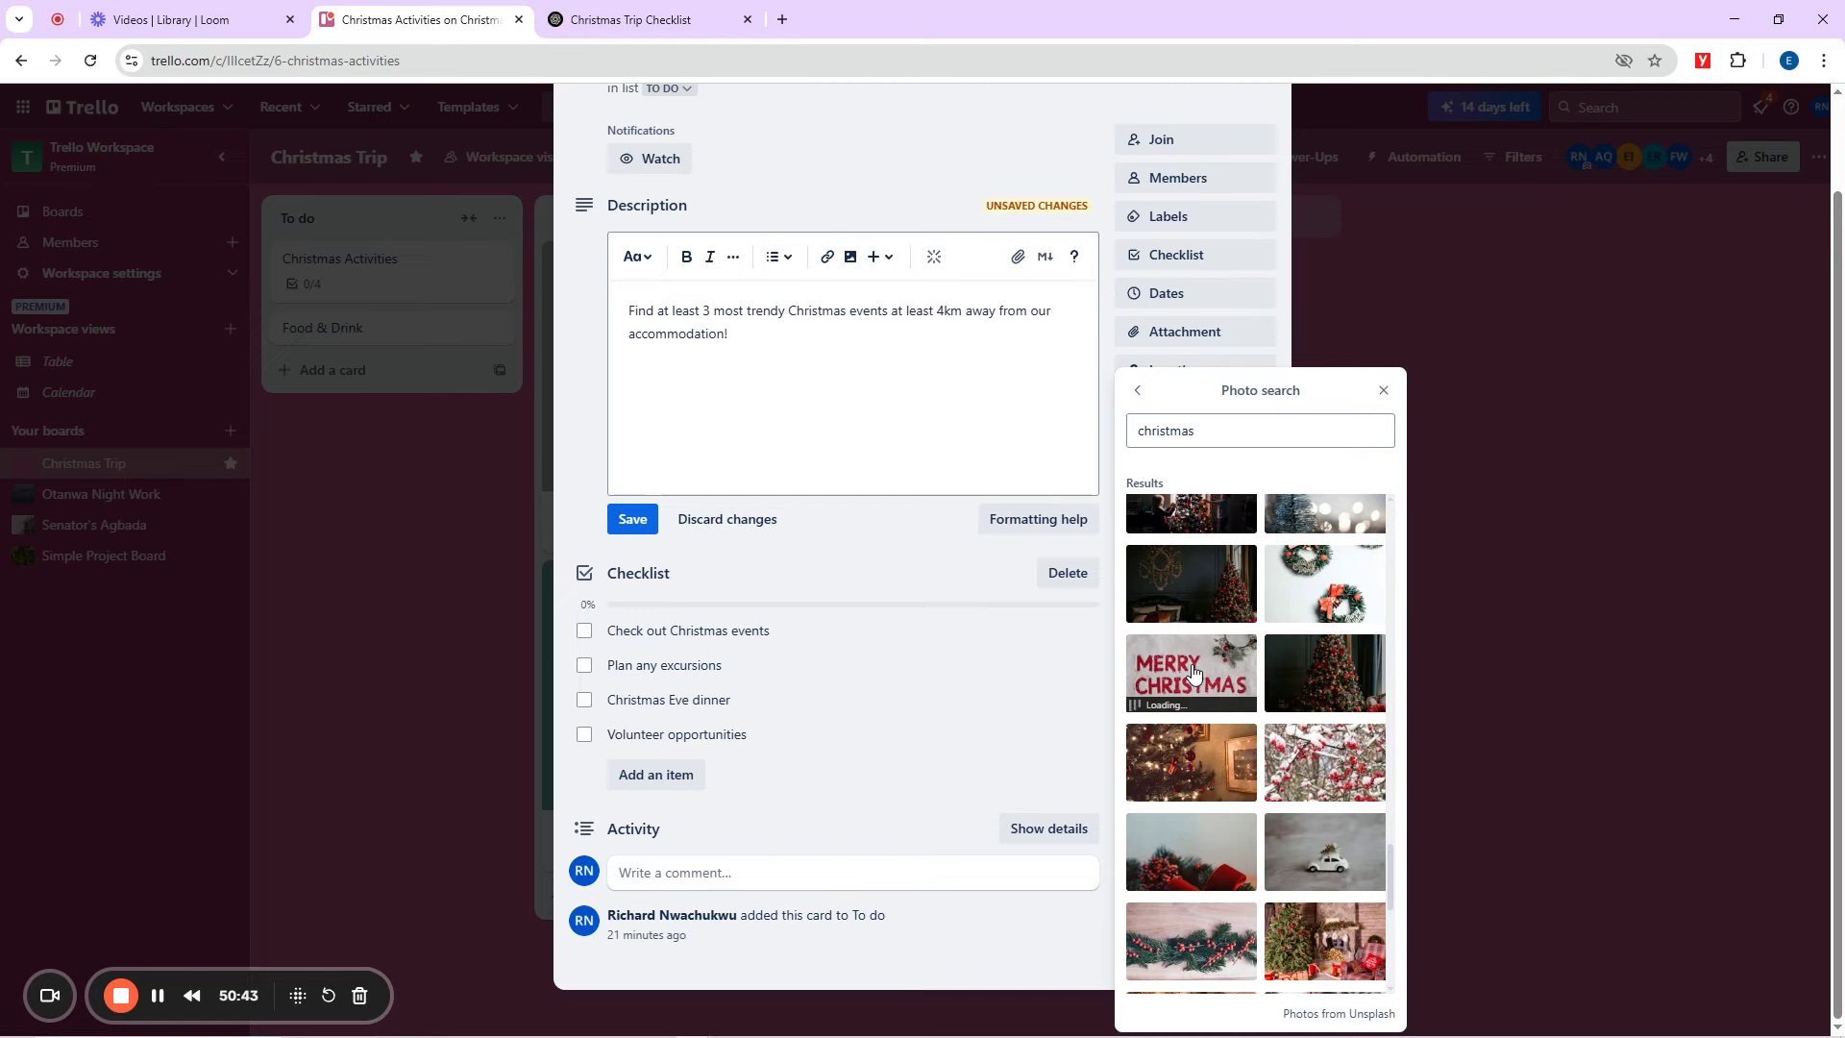
click(1384, 380)
click(1385, 459)
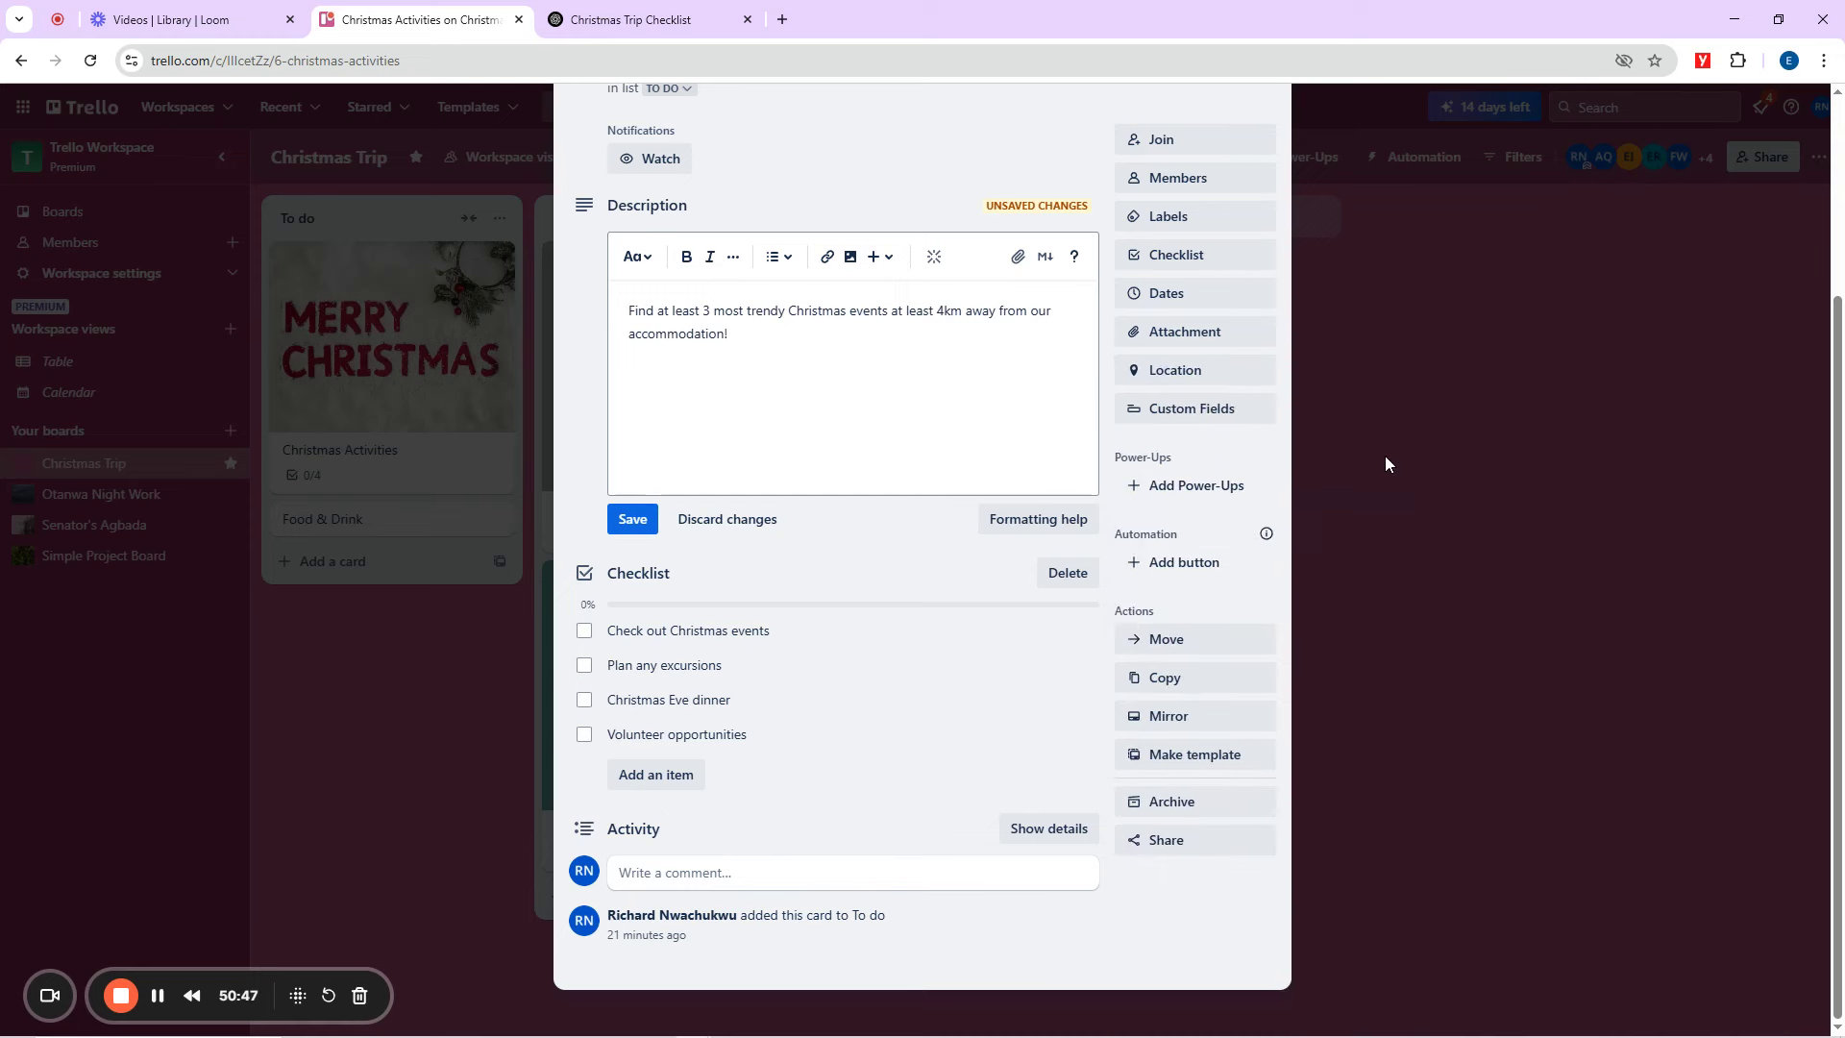
Save the card's description and assign the second listed board member to the "Check out Christmas events" checklist item.
click(637, 520)
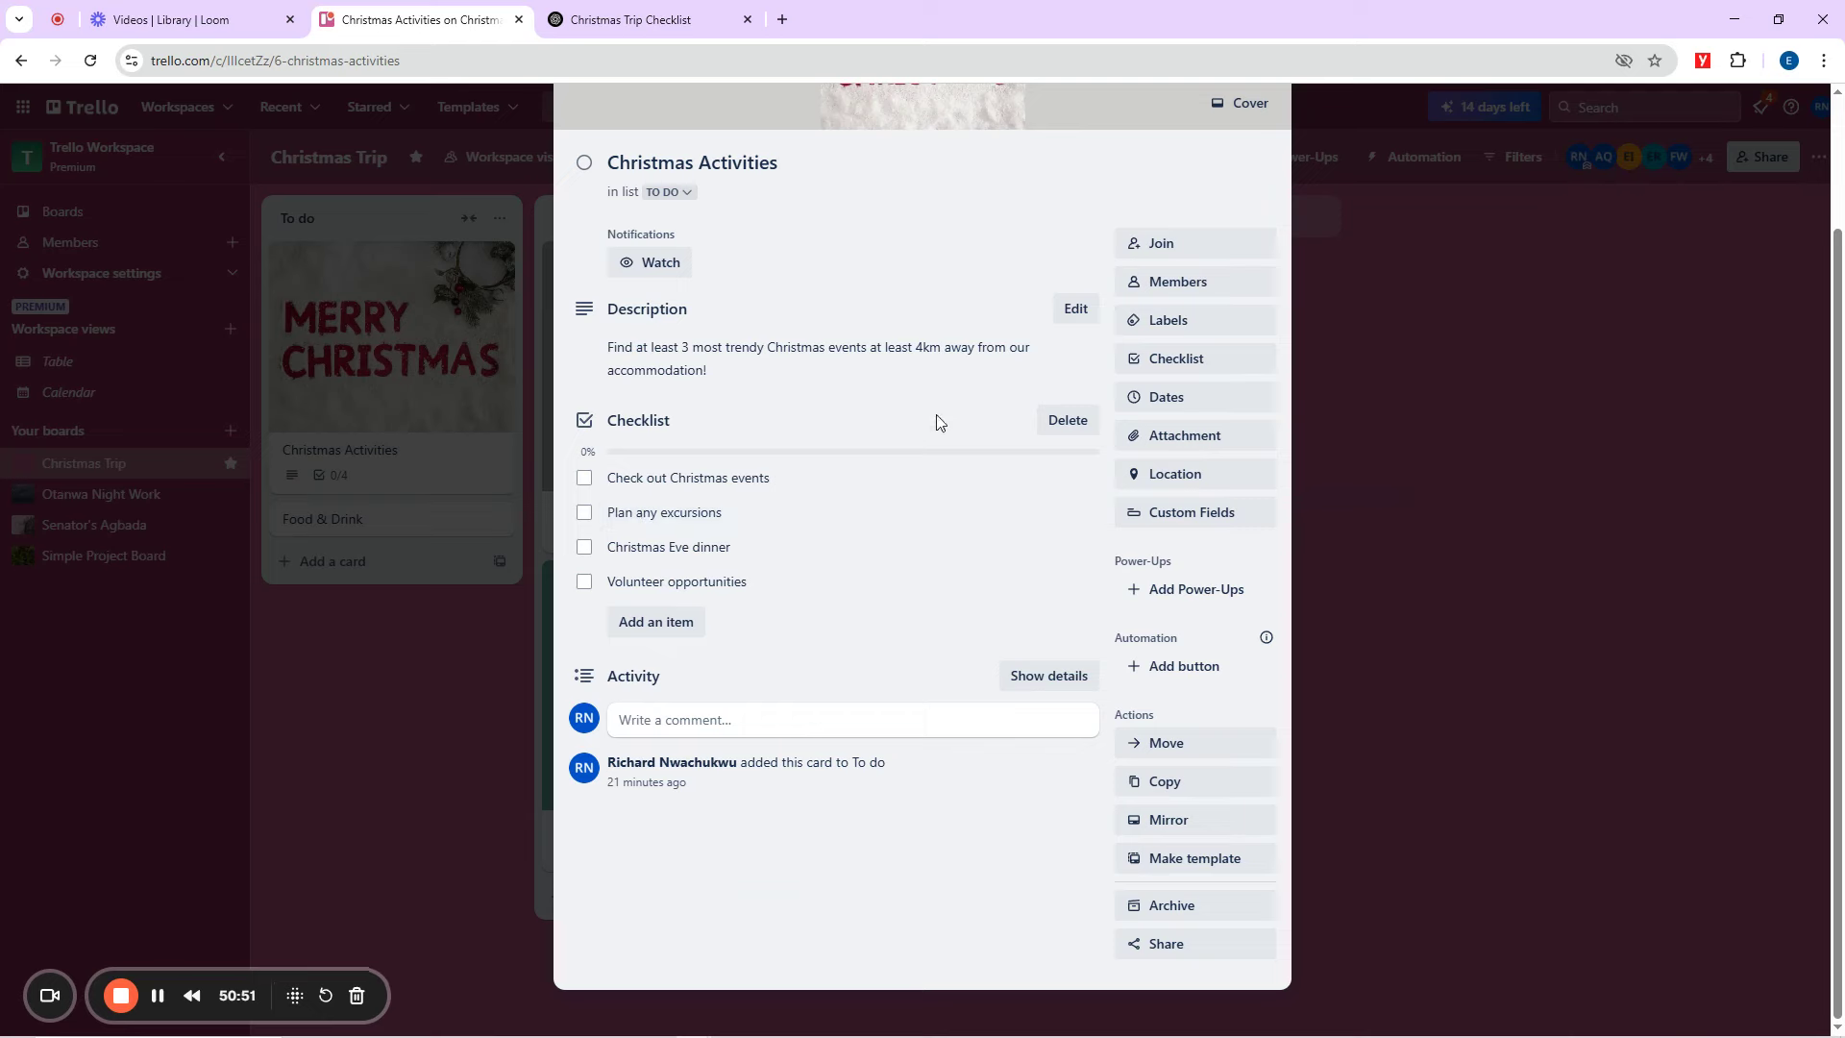
scroll(1191, 395, up, 2)
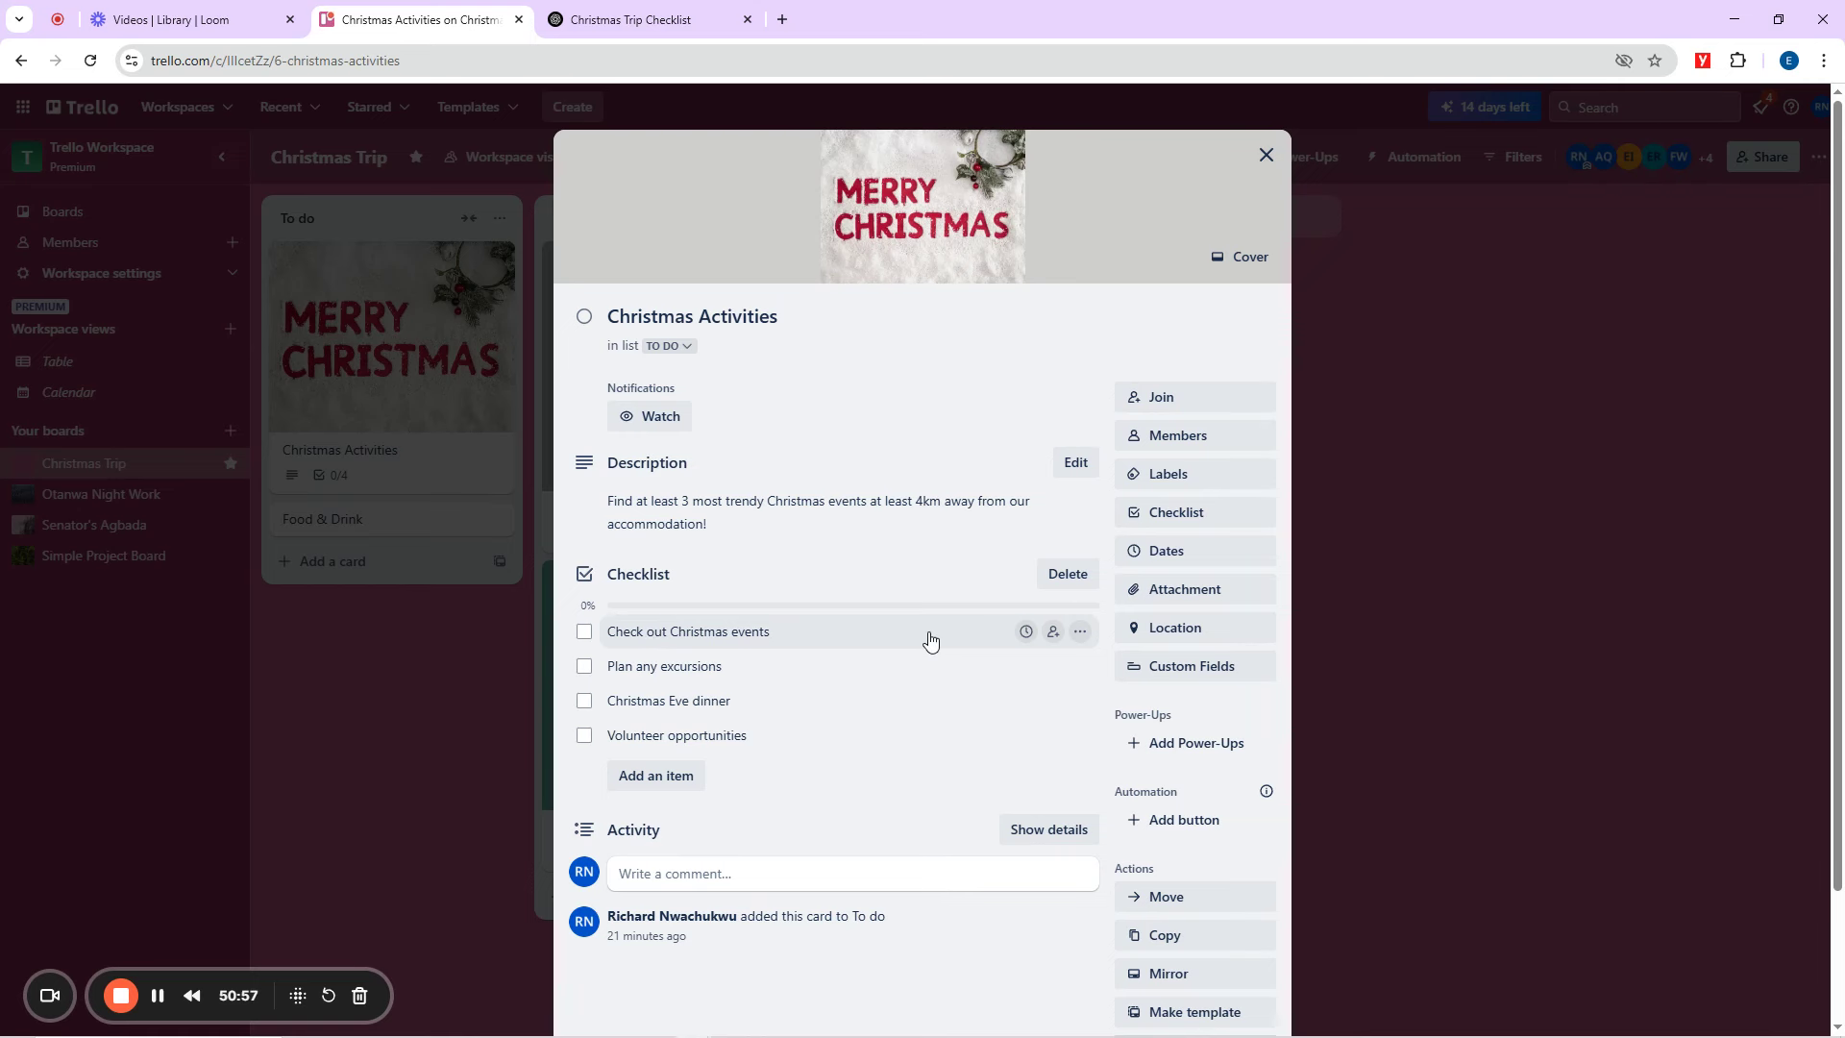
click(1054, 632)
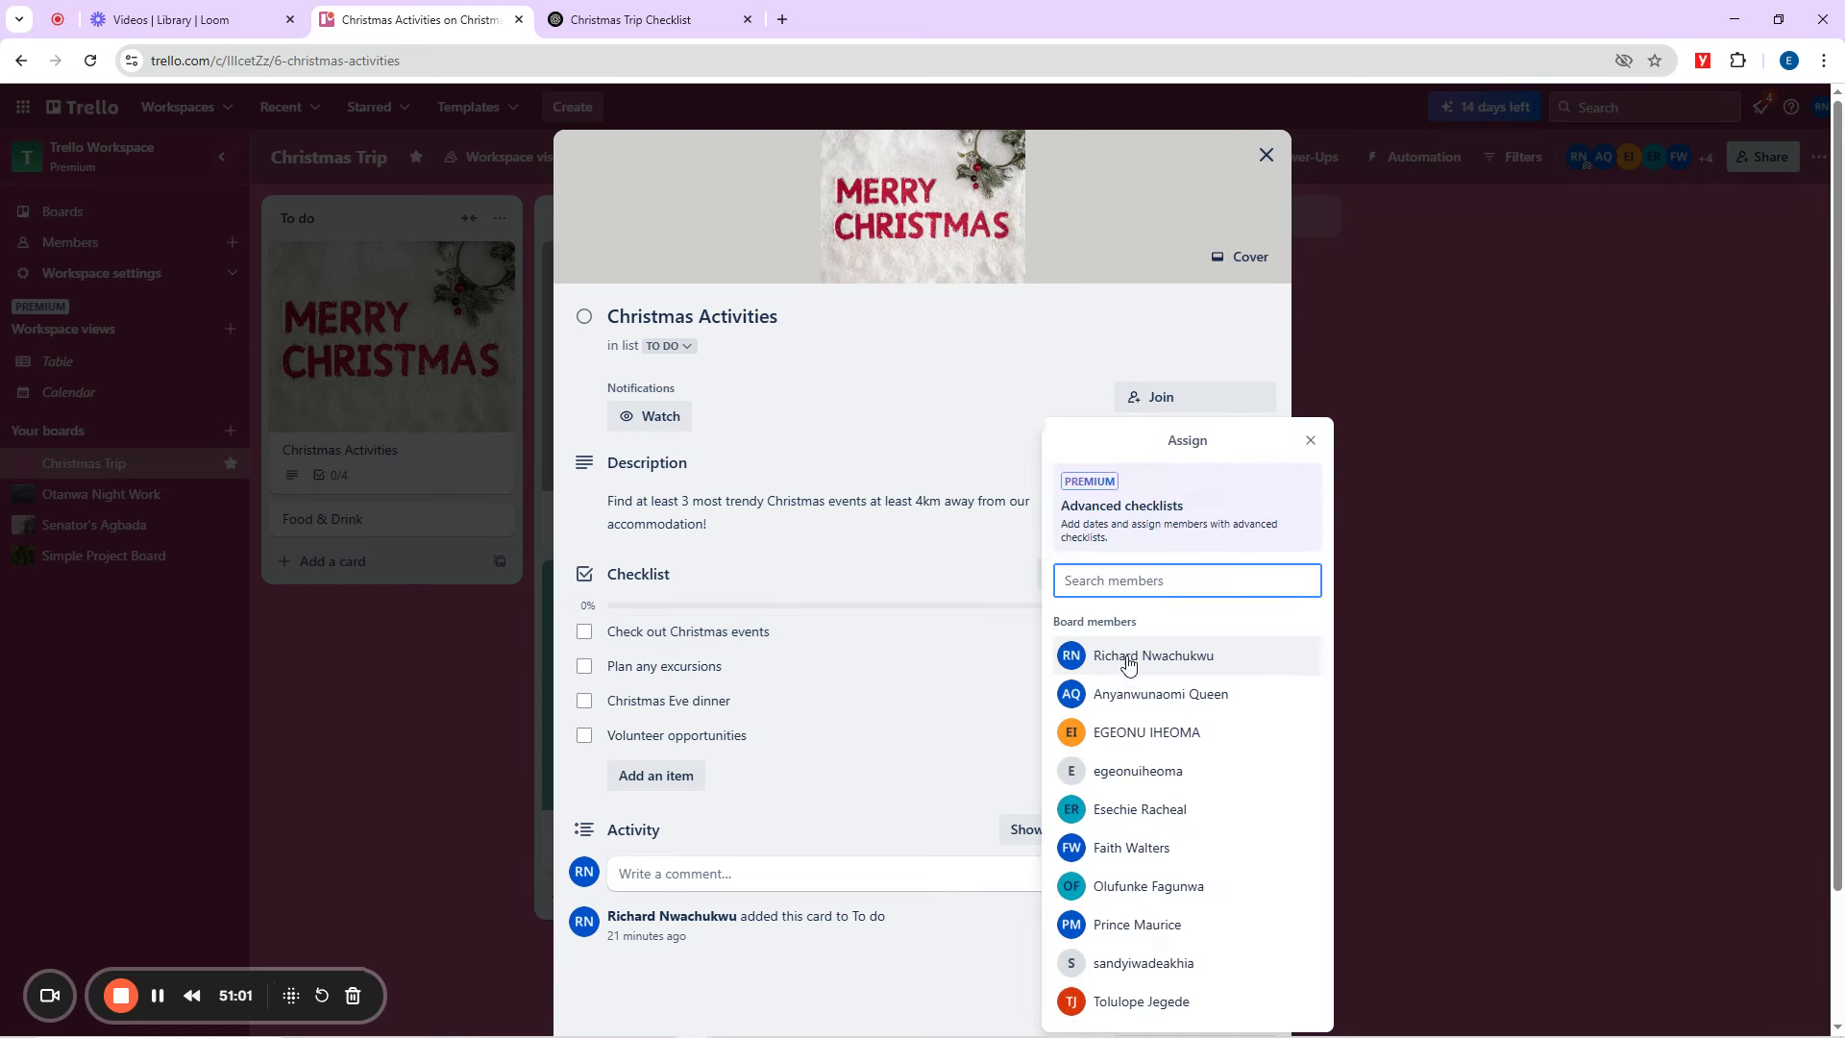
click(1134, 696)
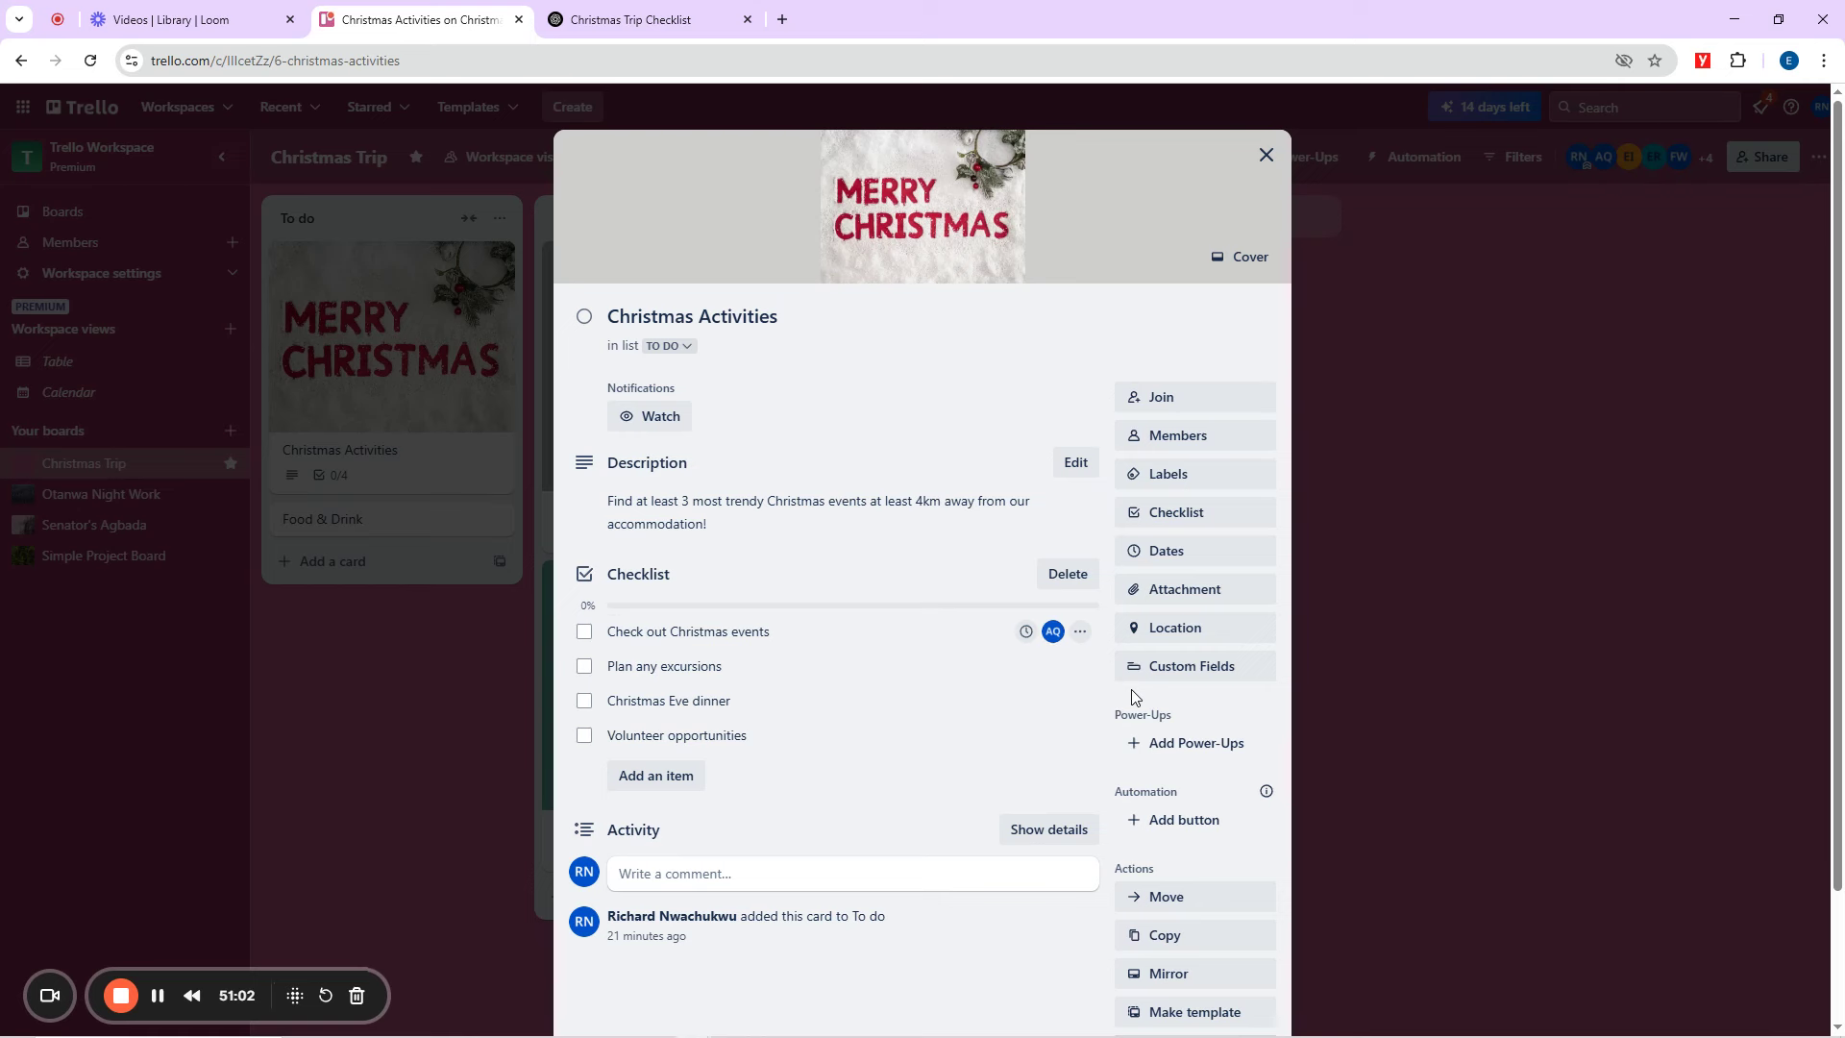
Set the due date of the "Check out Christmas events" checklist item to November 26, 2025.
click(1024, 632)
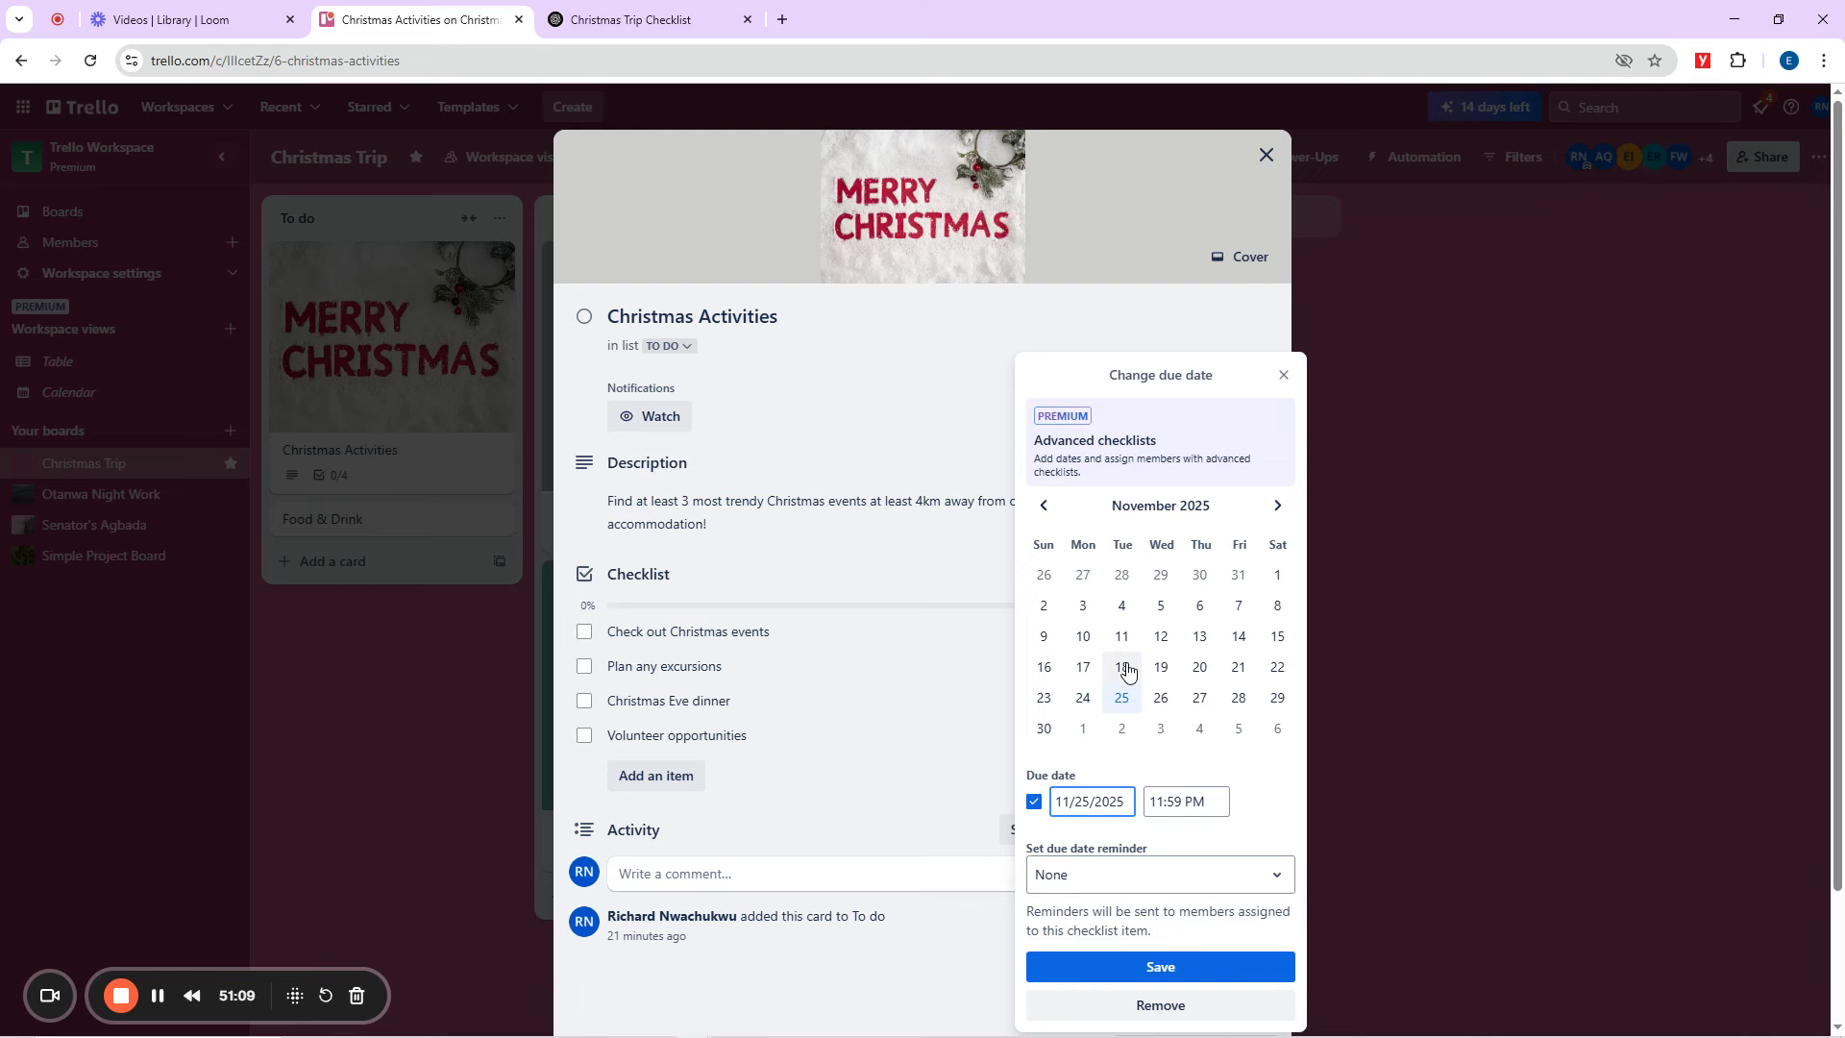
click(1161, 700)
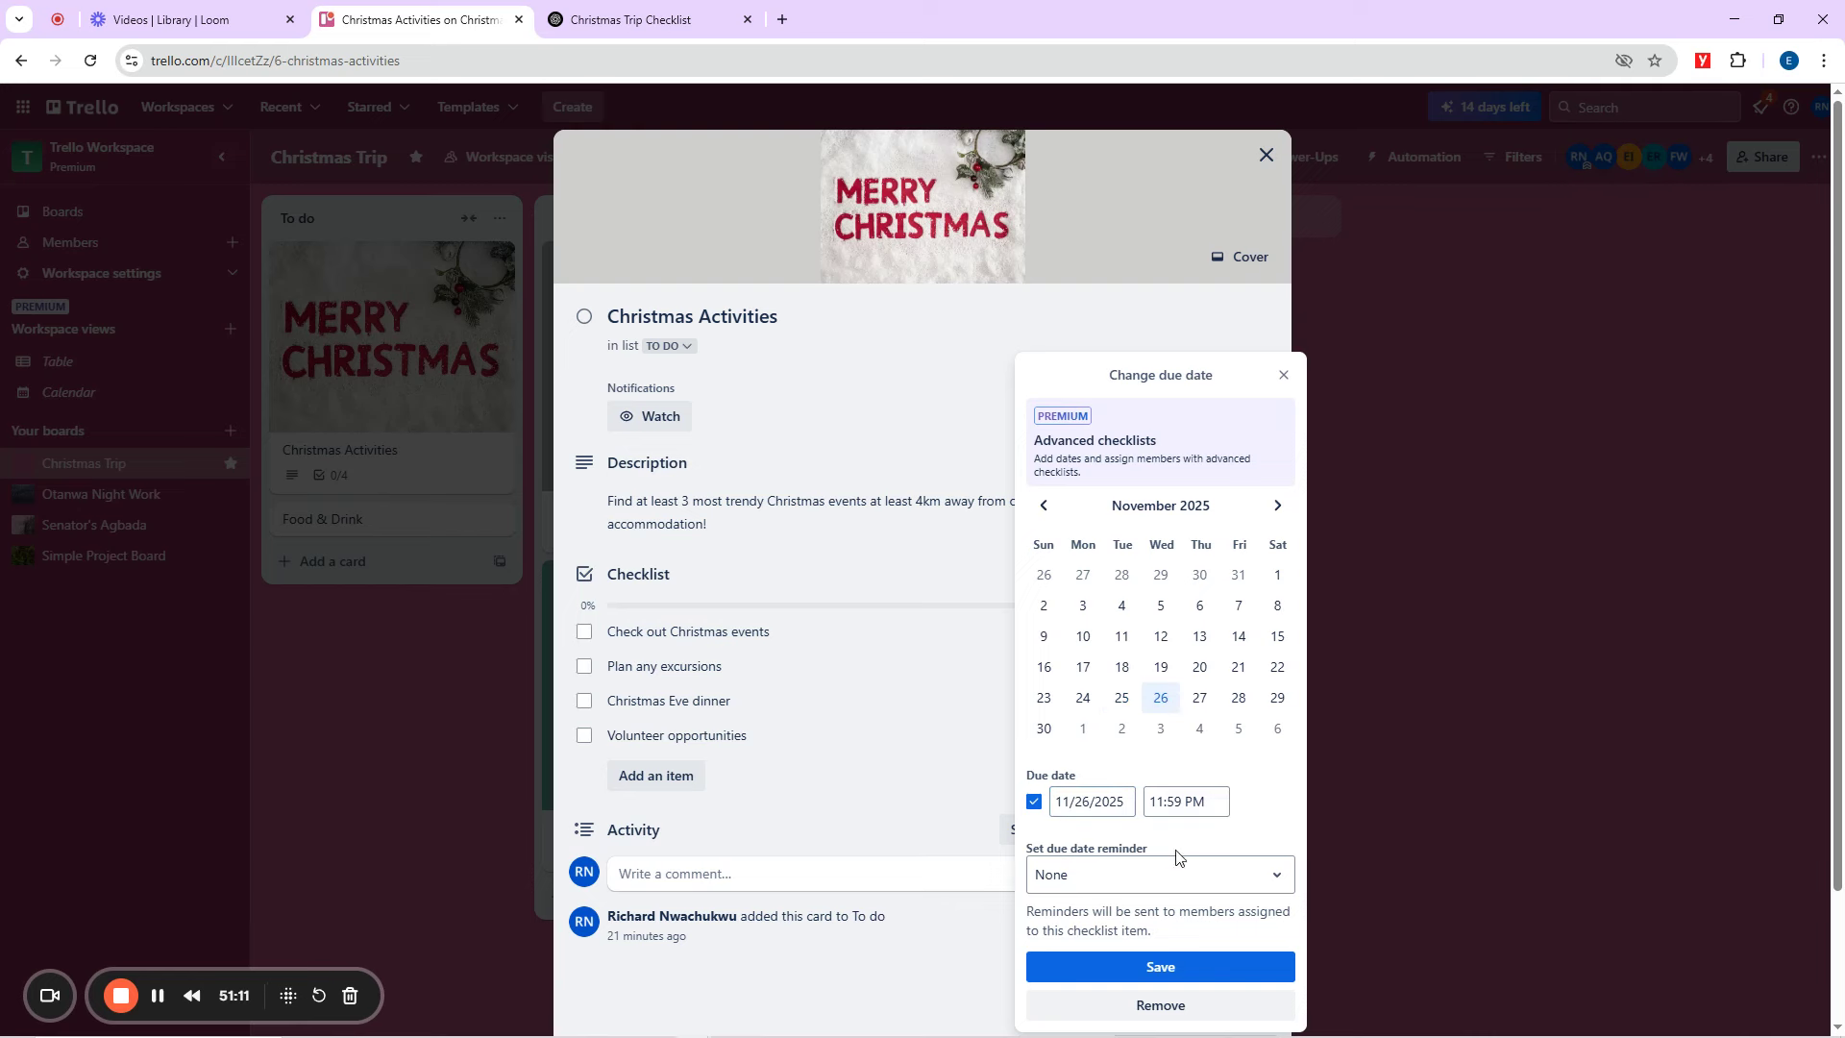
click(1161, 968)
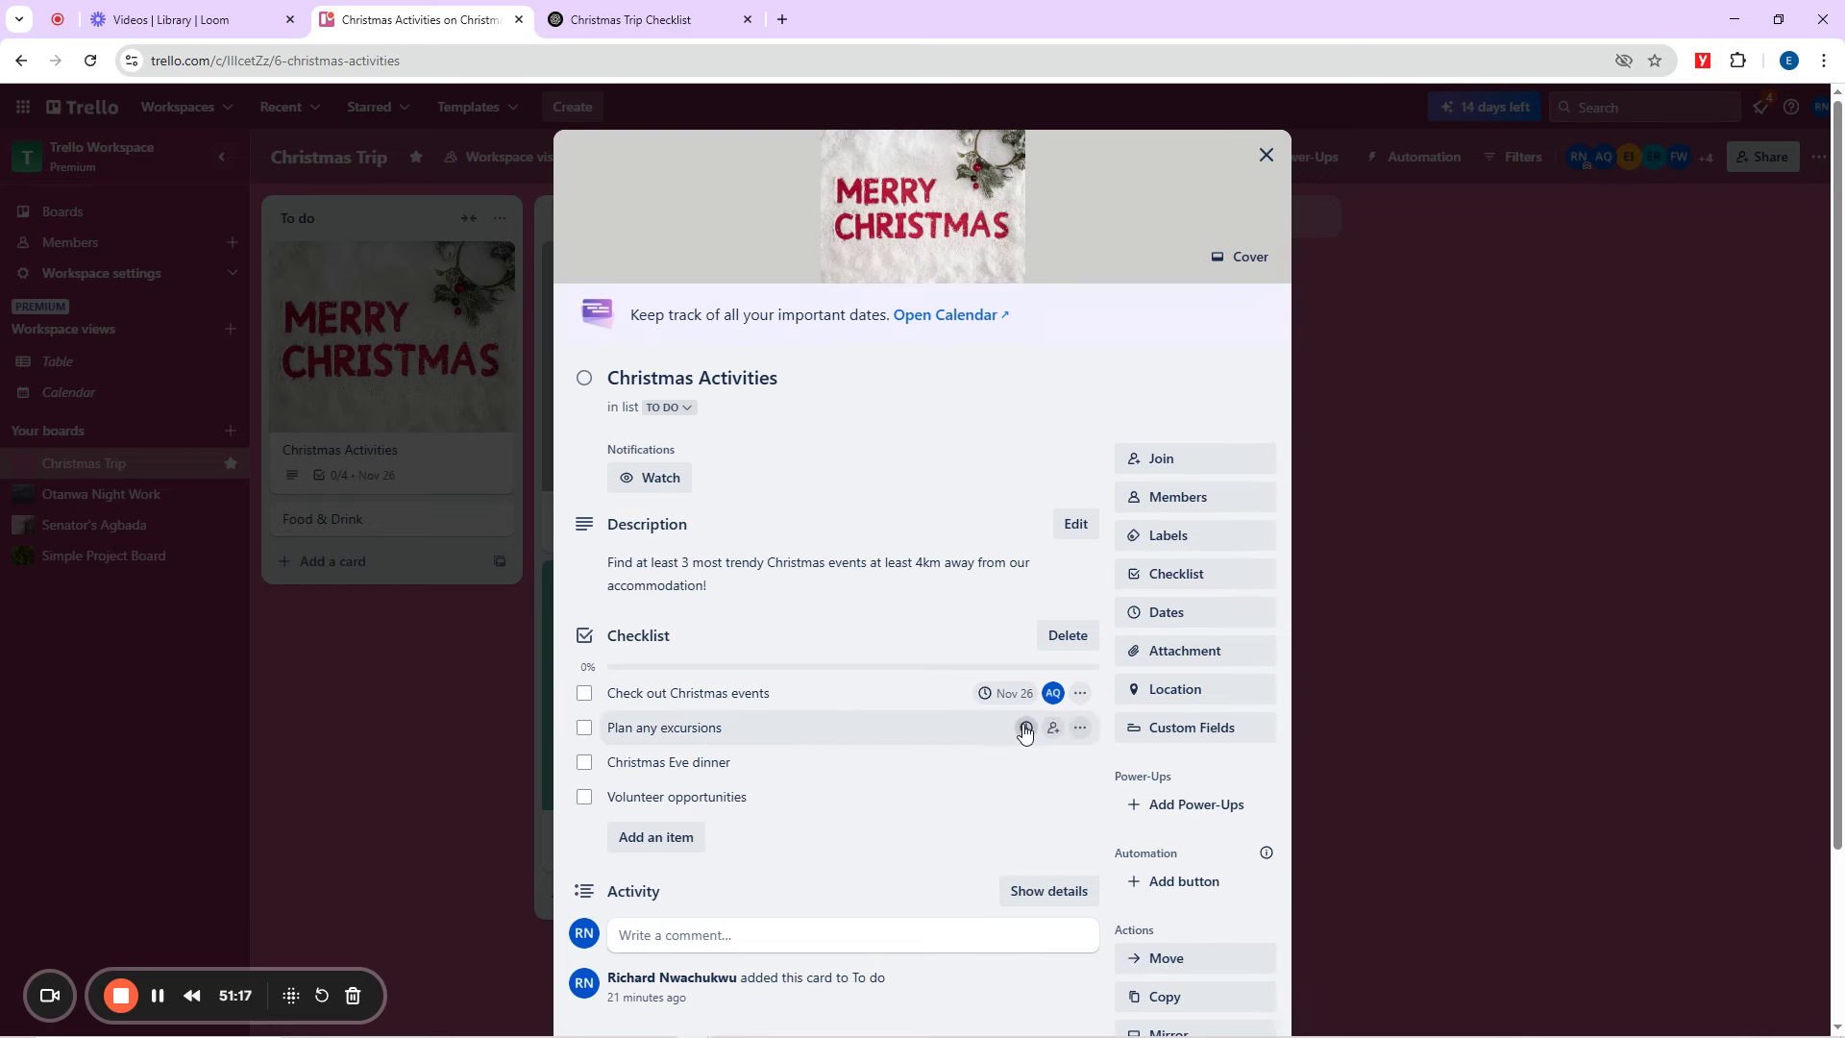
Set the due date of the "Plan any excursions" checklist item to November 24, 2025.
click(1025, 728)
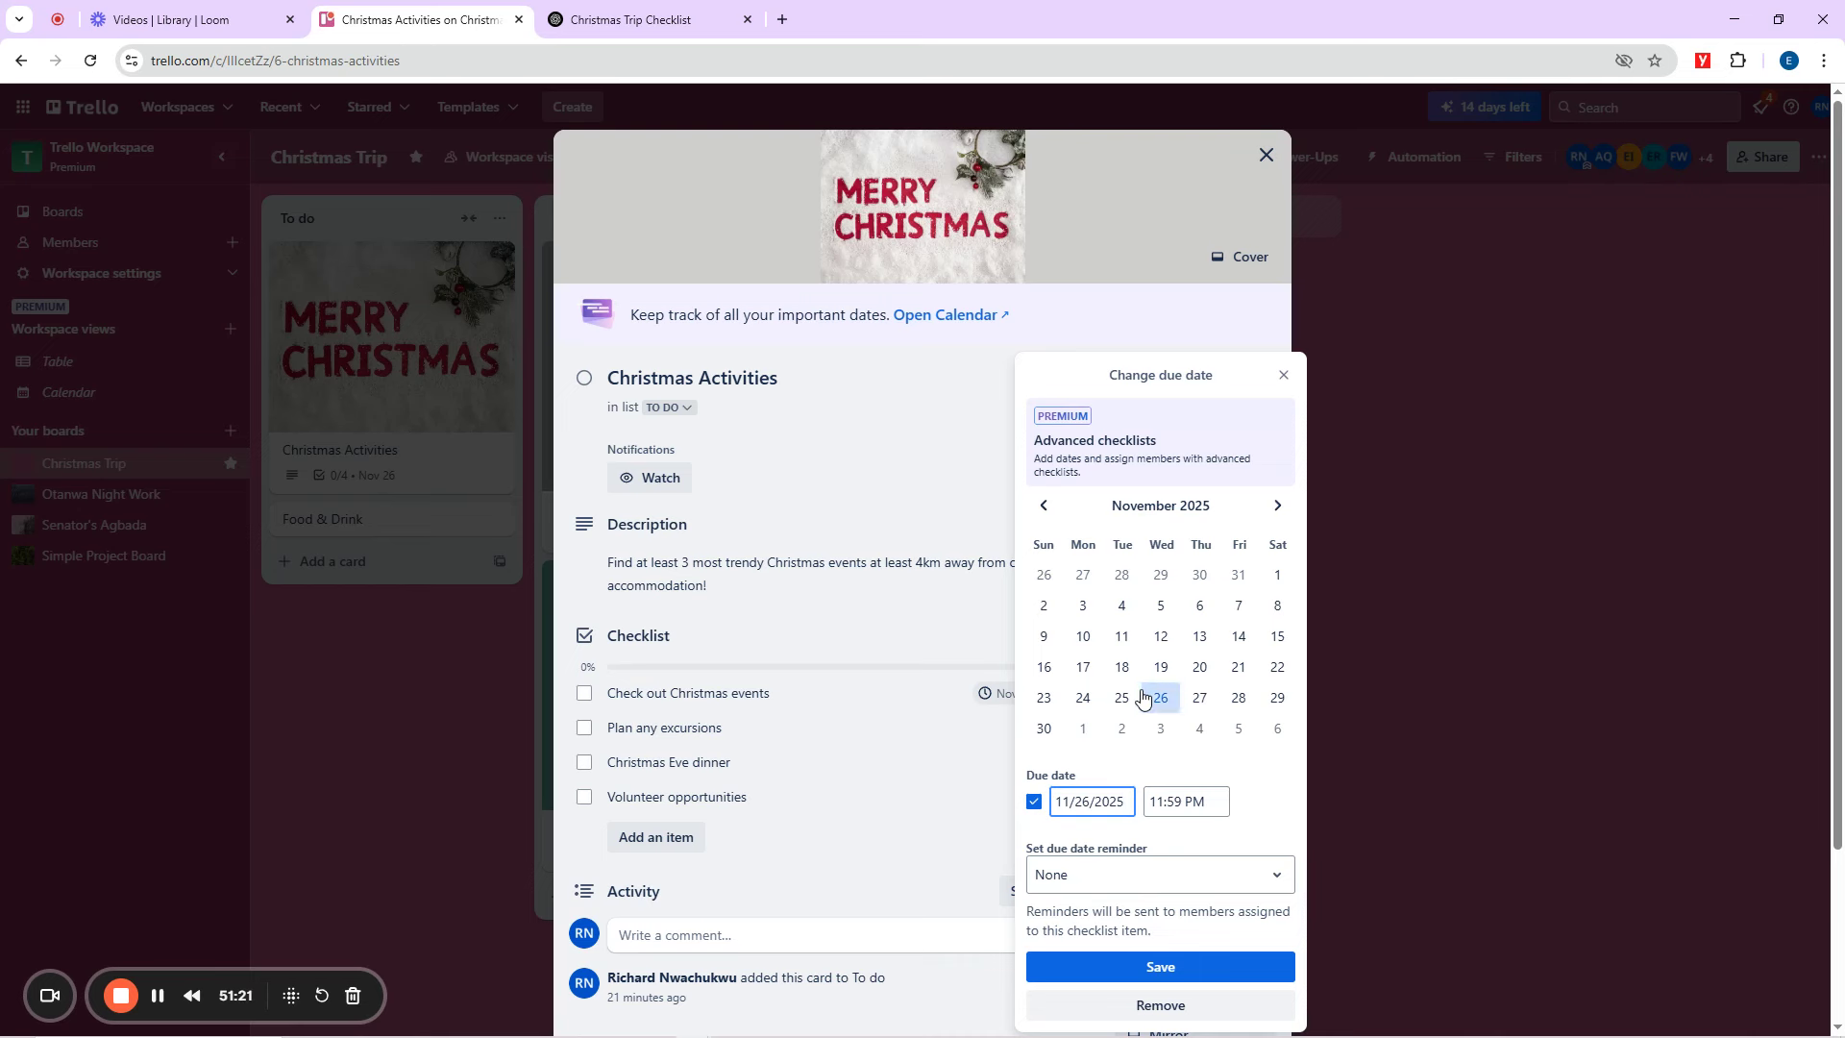
click(1083, 697)
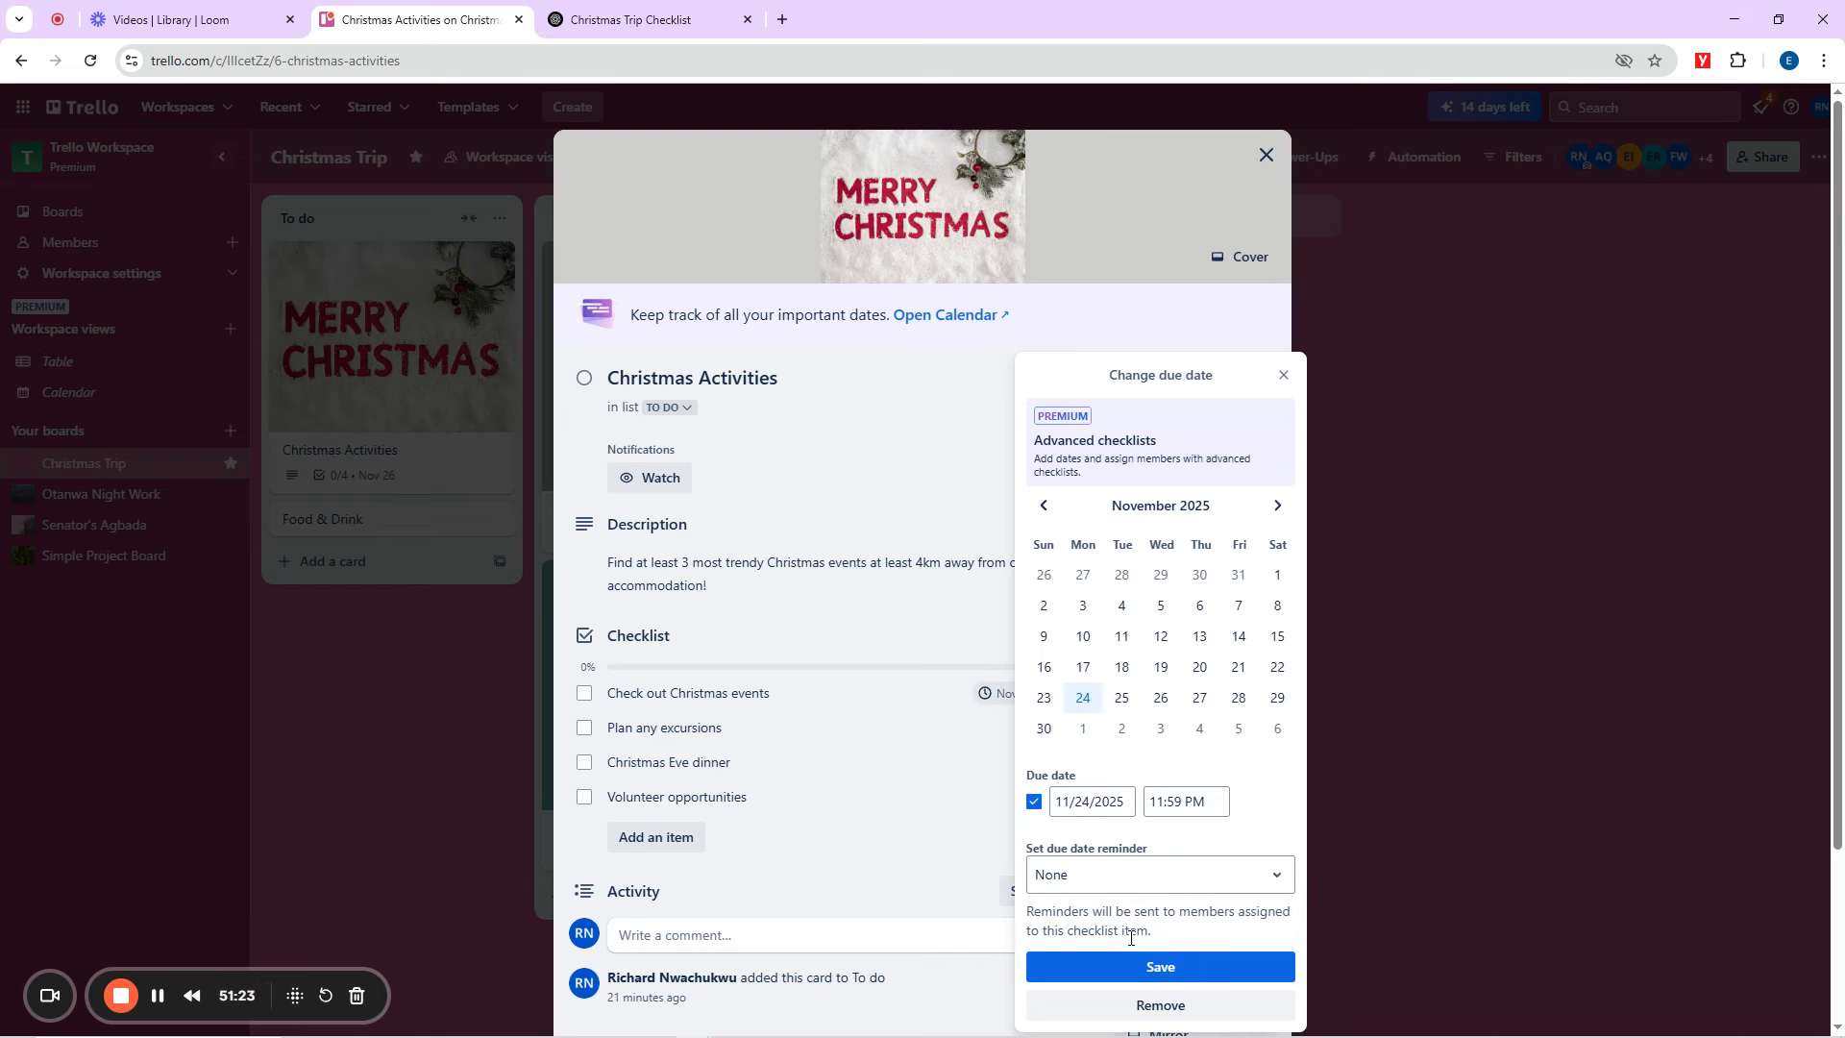
click(1153, 969)
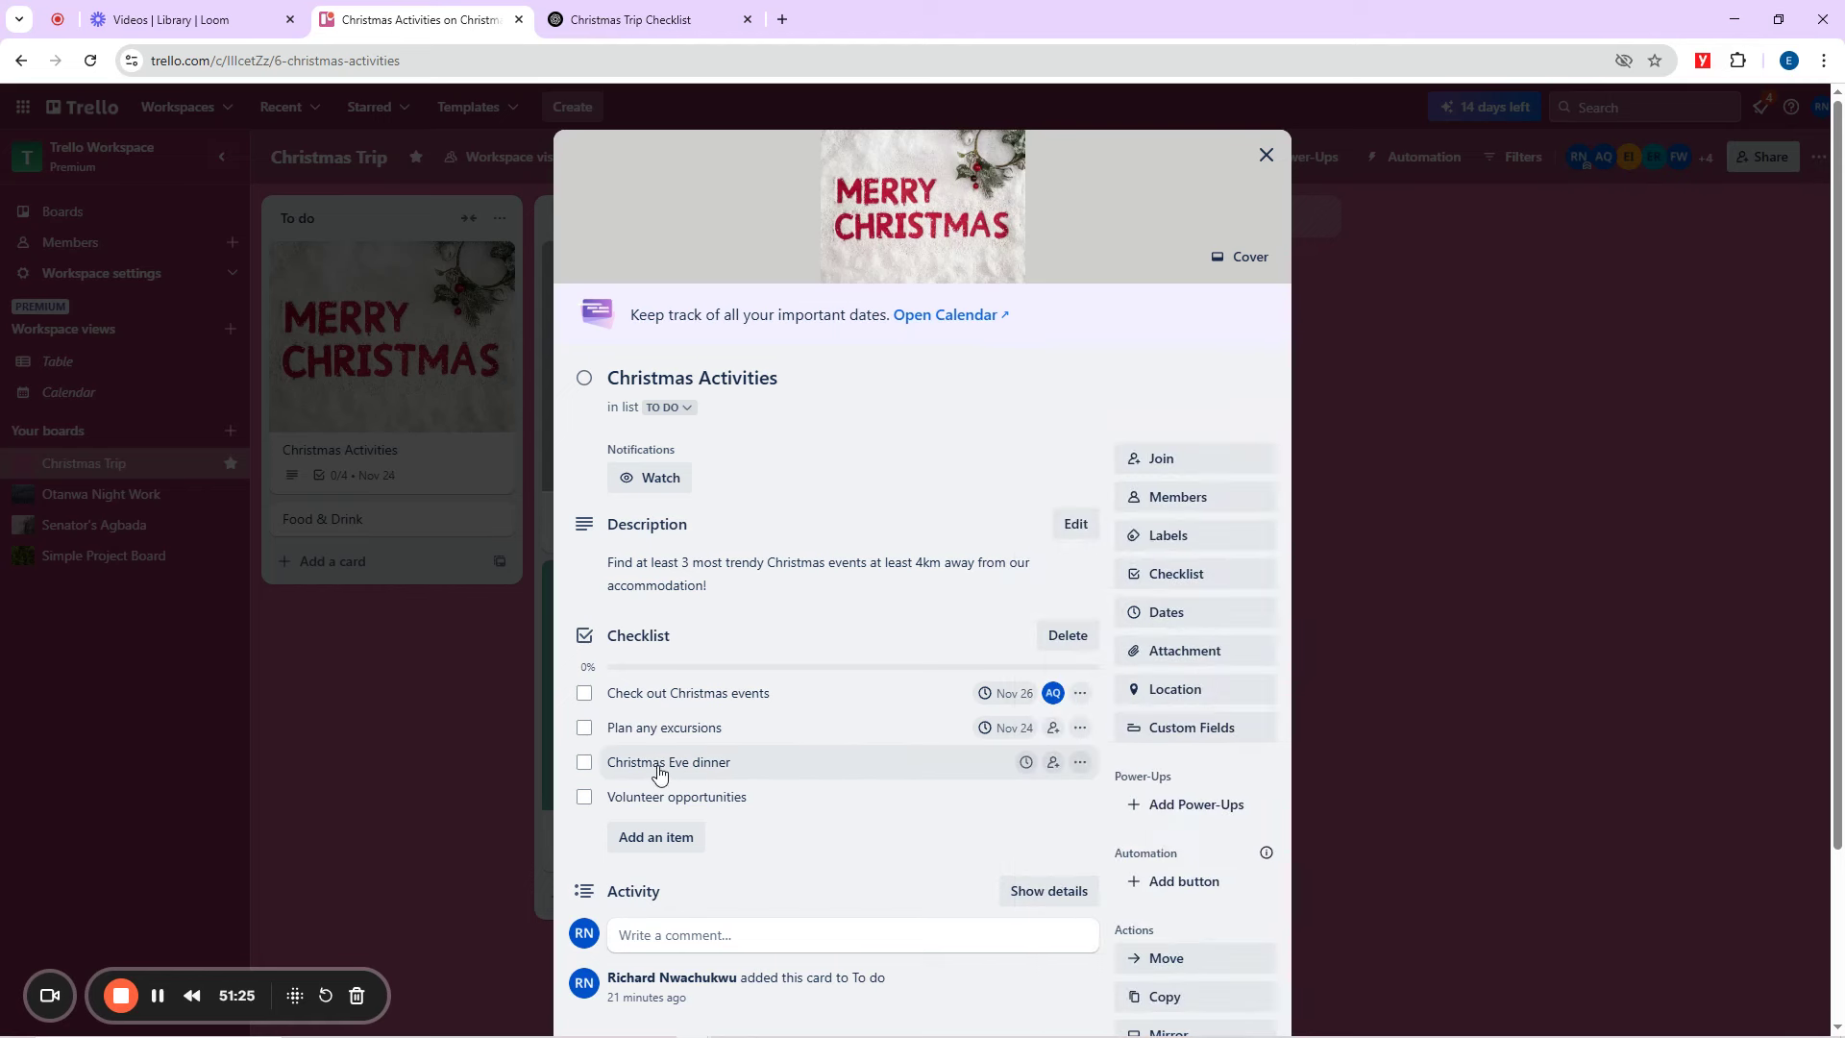
Set the due date of the "Christmas Eve dinner" checklist item to December 20, 2025.
click(1026, 762)
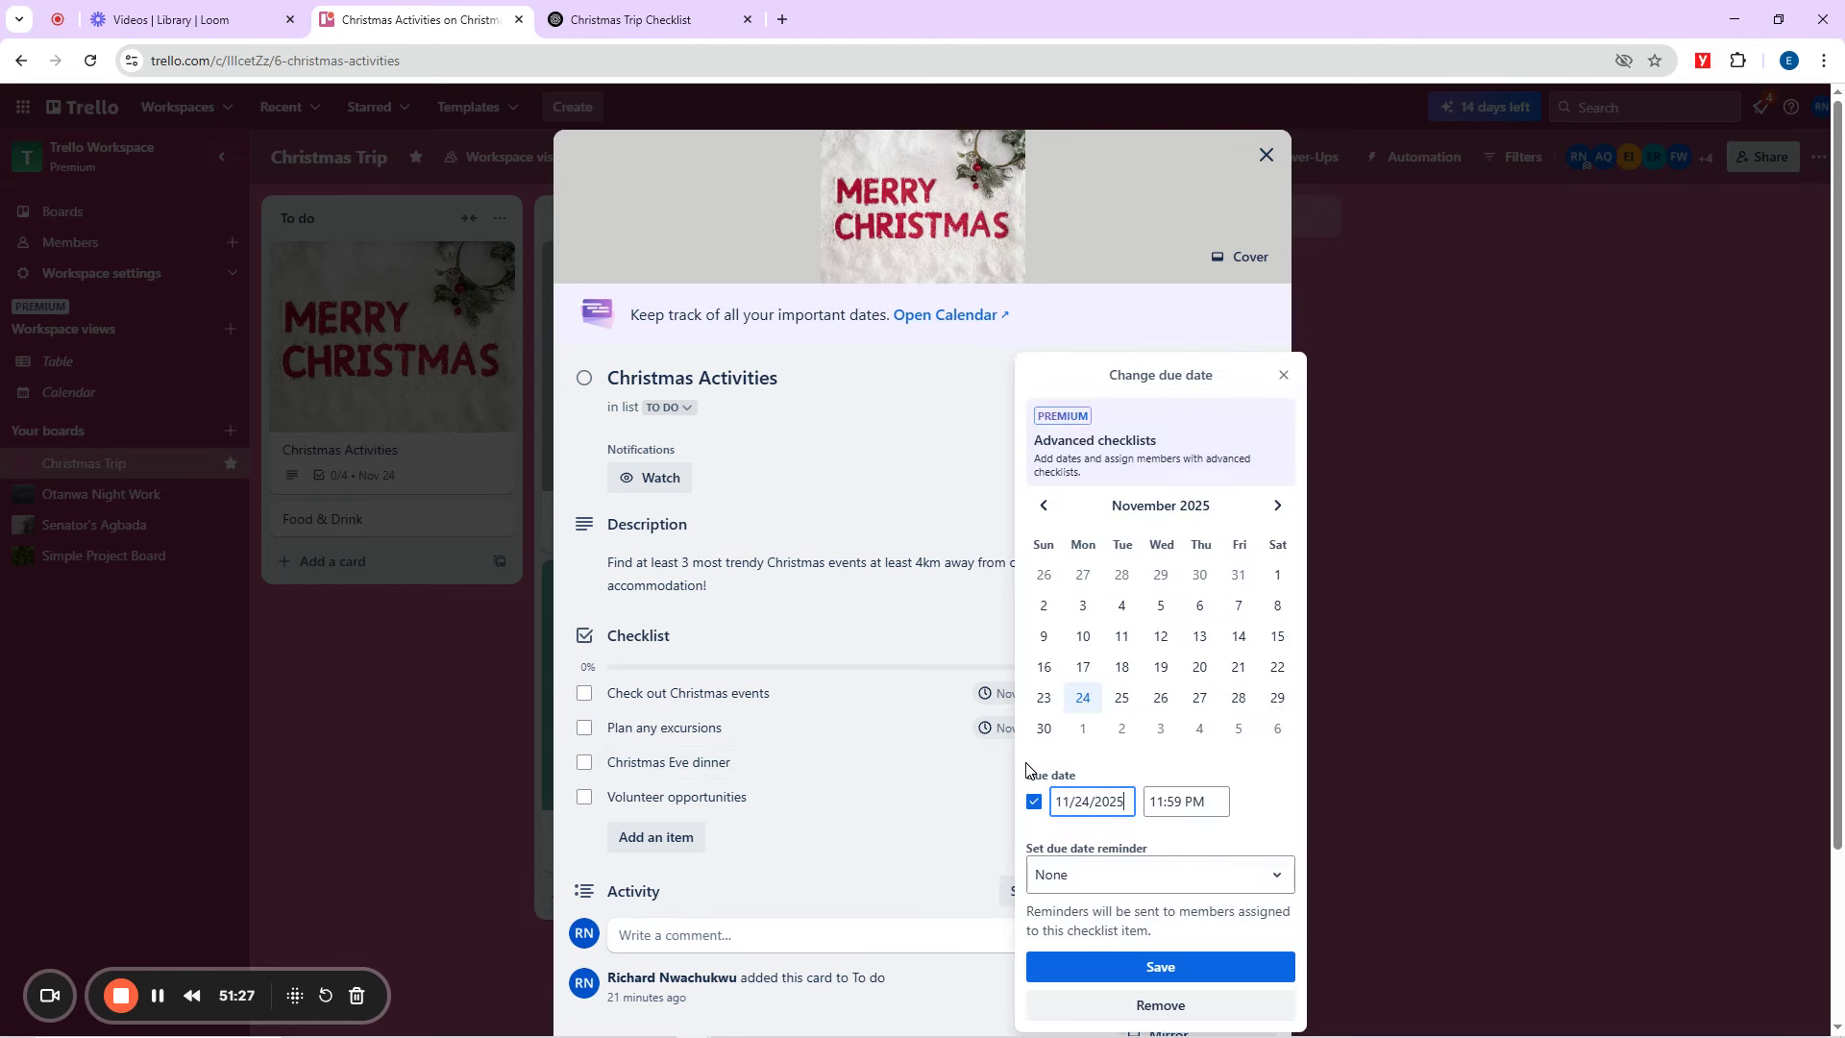
click(1278, 505)
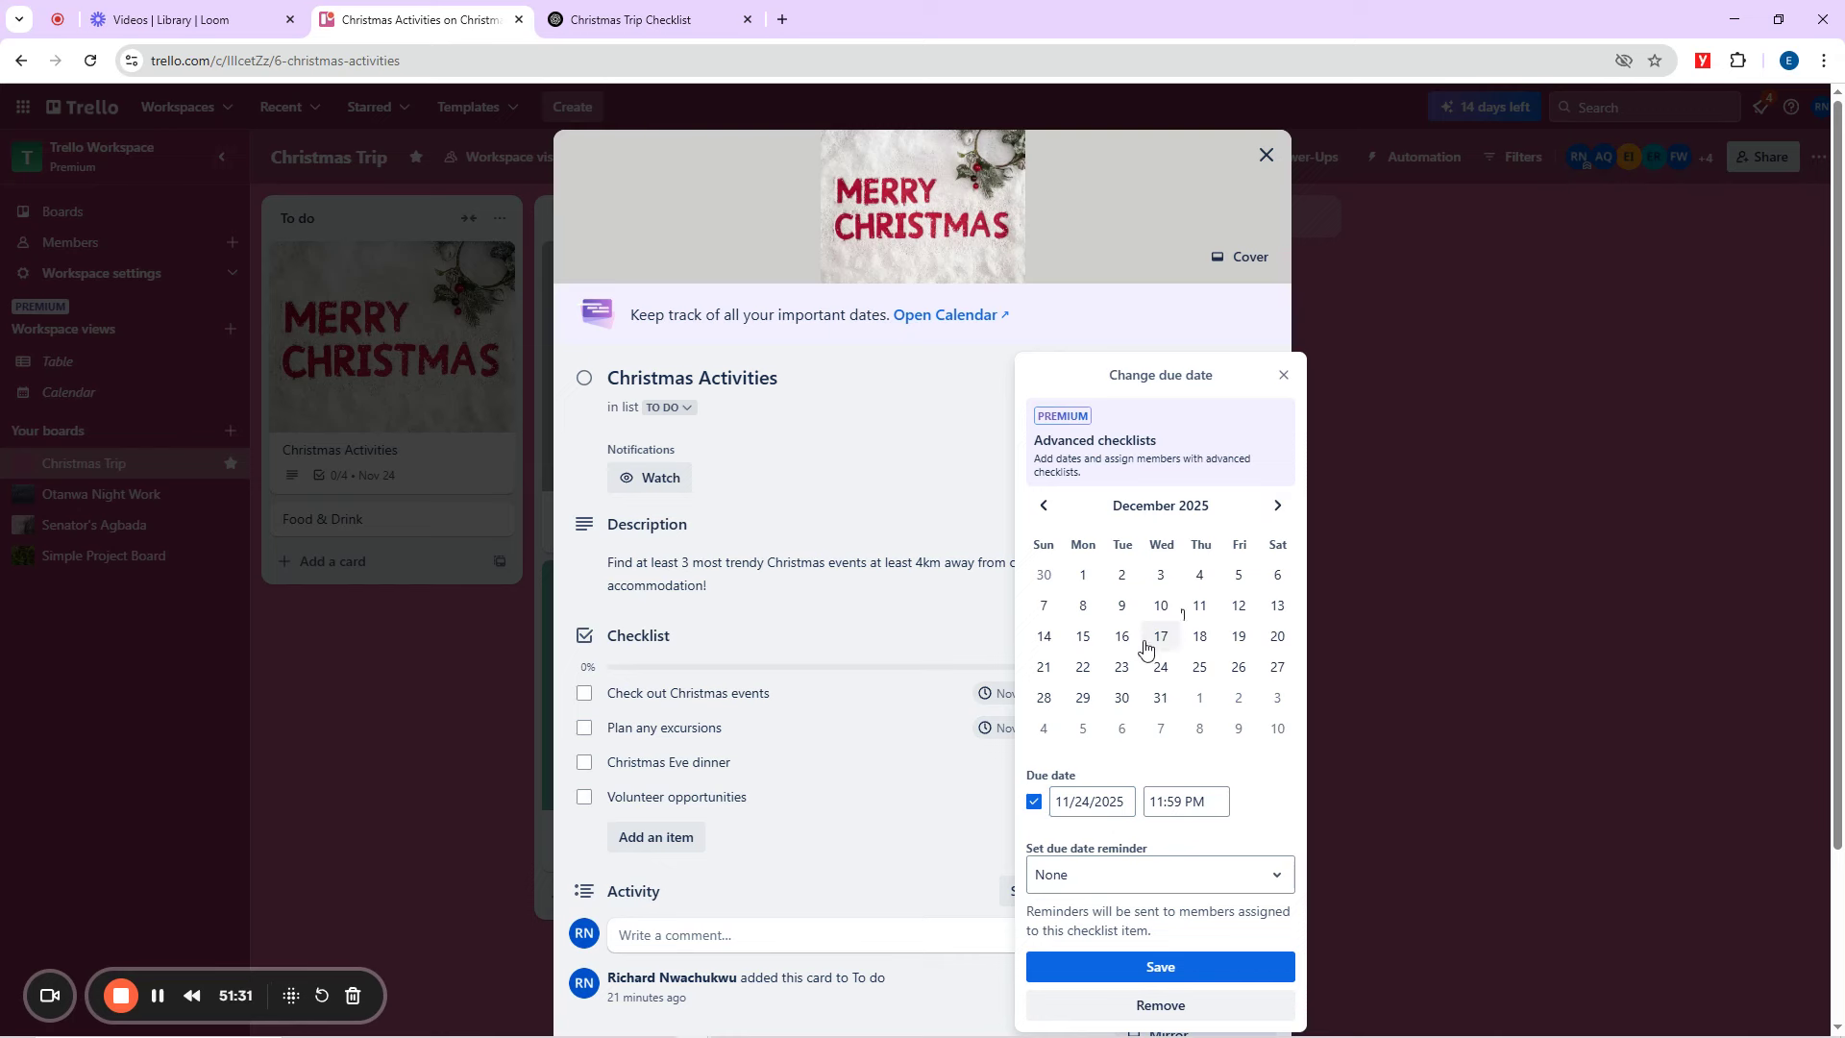
click(1277, 637)
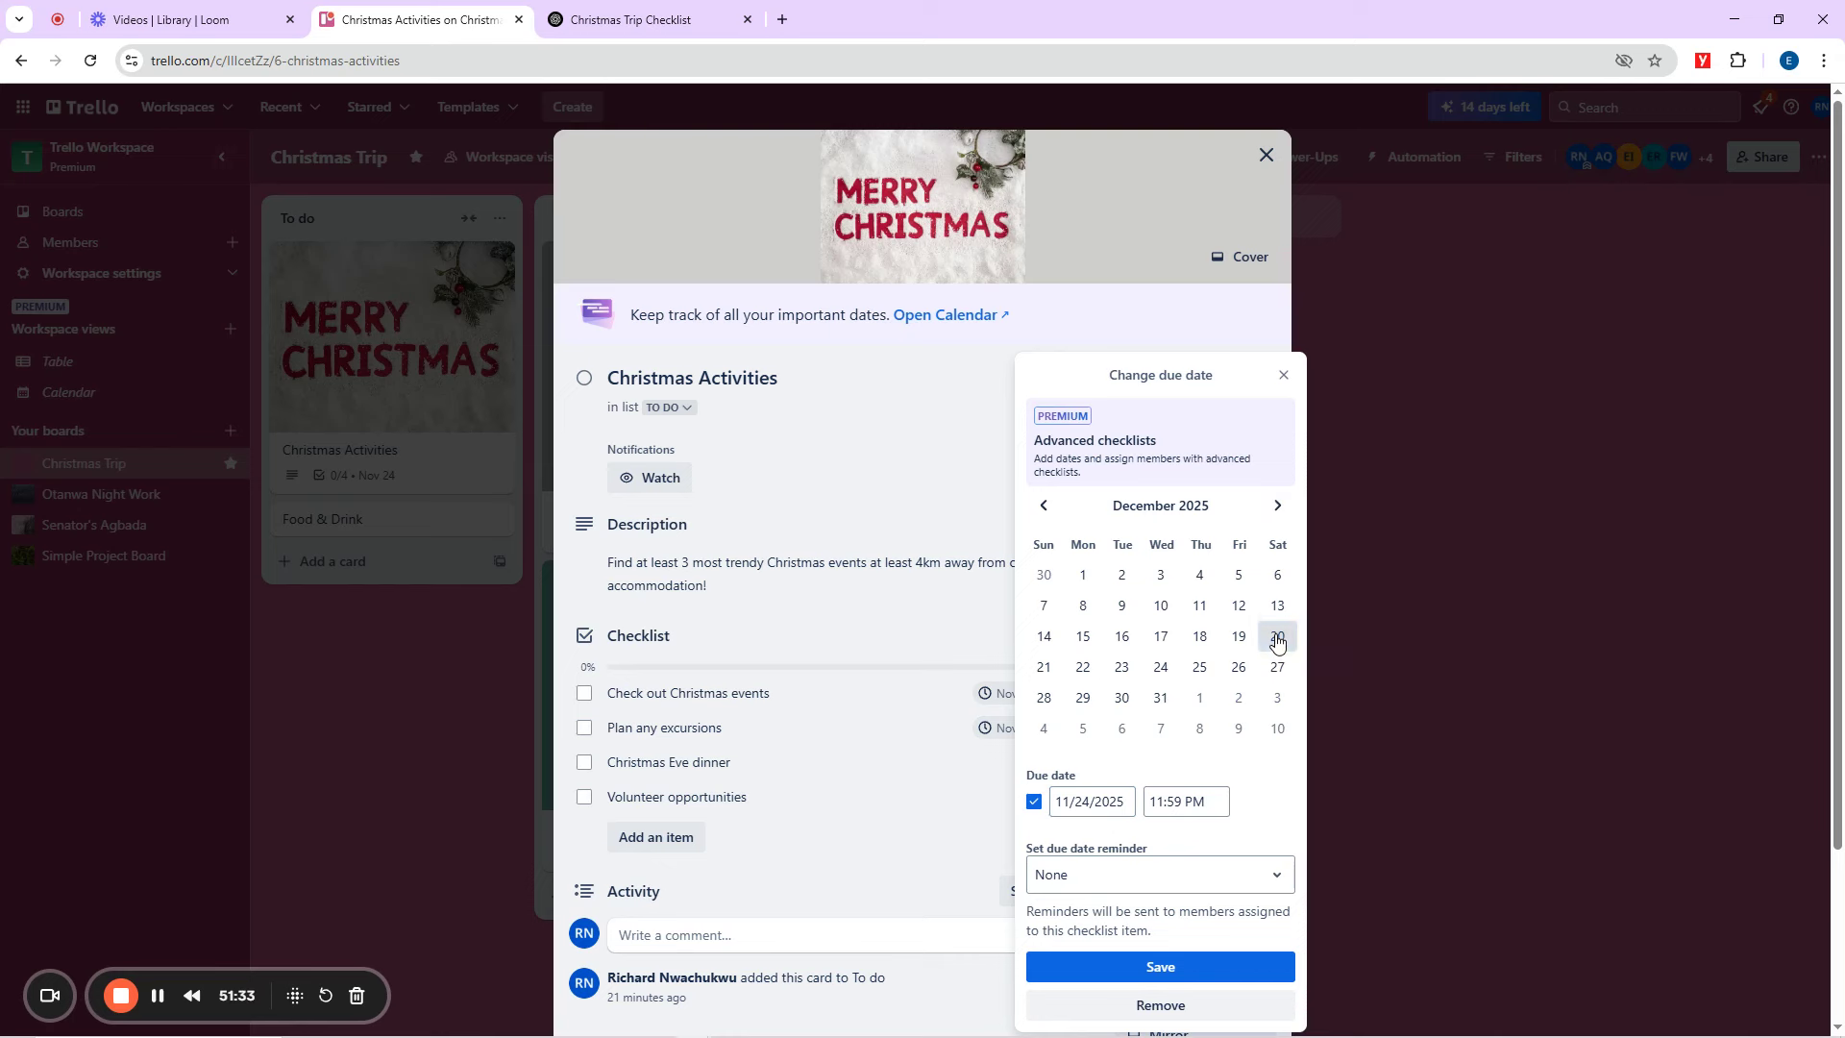
click(1157, 968)
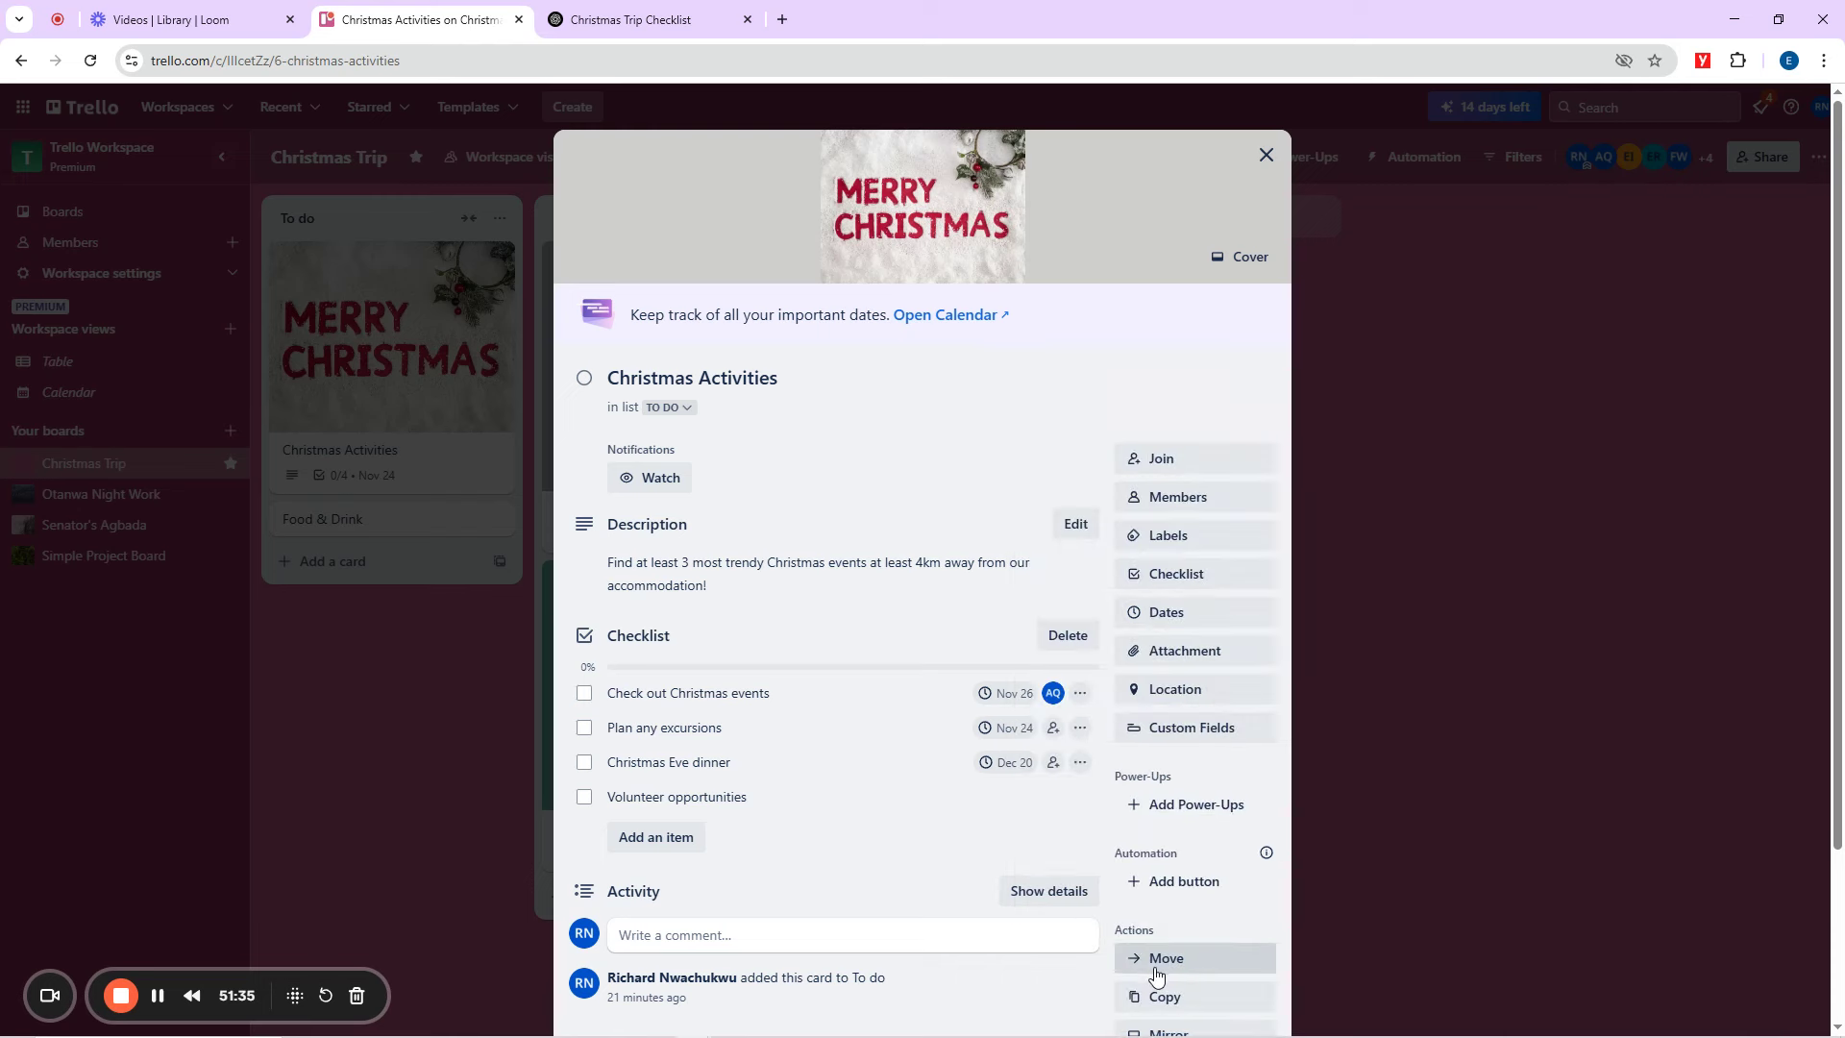
Assign the tenth listed board member to "Plan any excursions" and the ninth listed member to "Christmas Eve dinner".
click(1053, 727)
click(1134, 723)
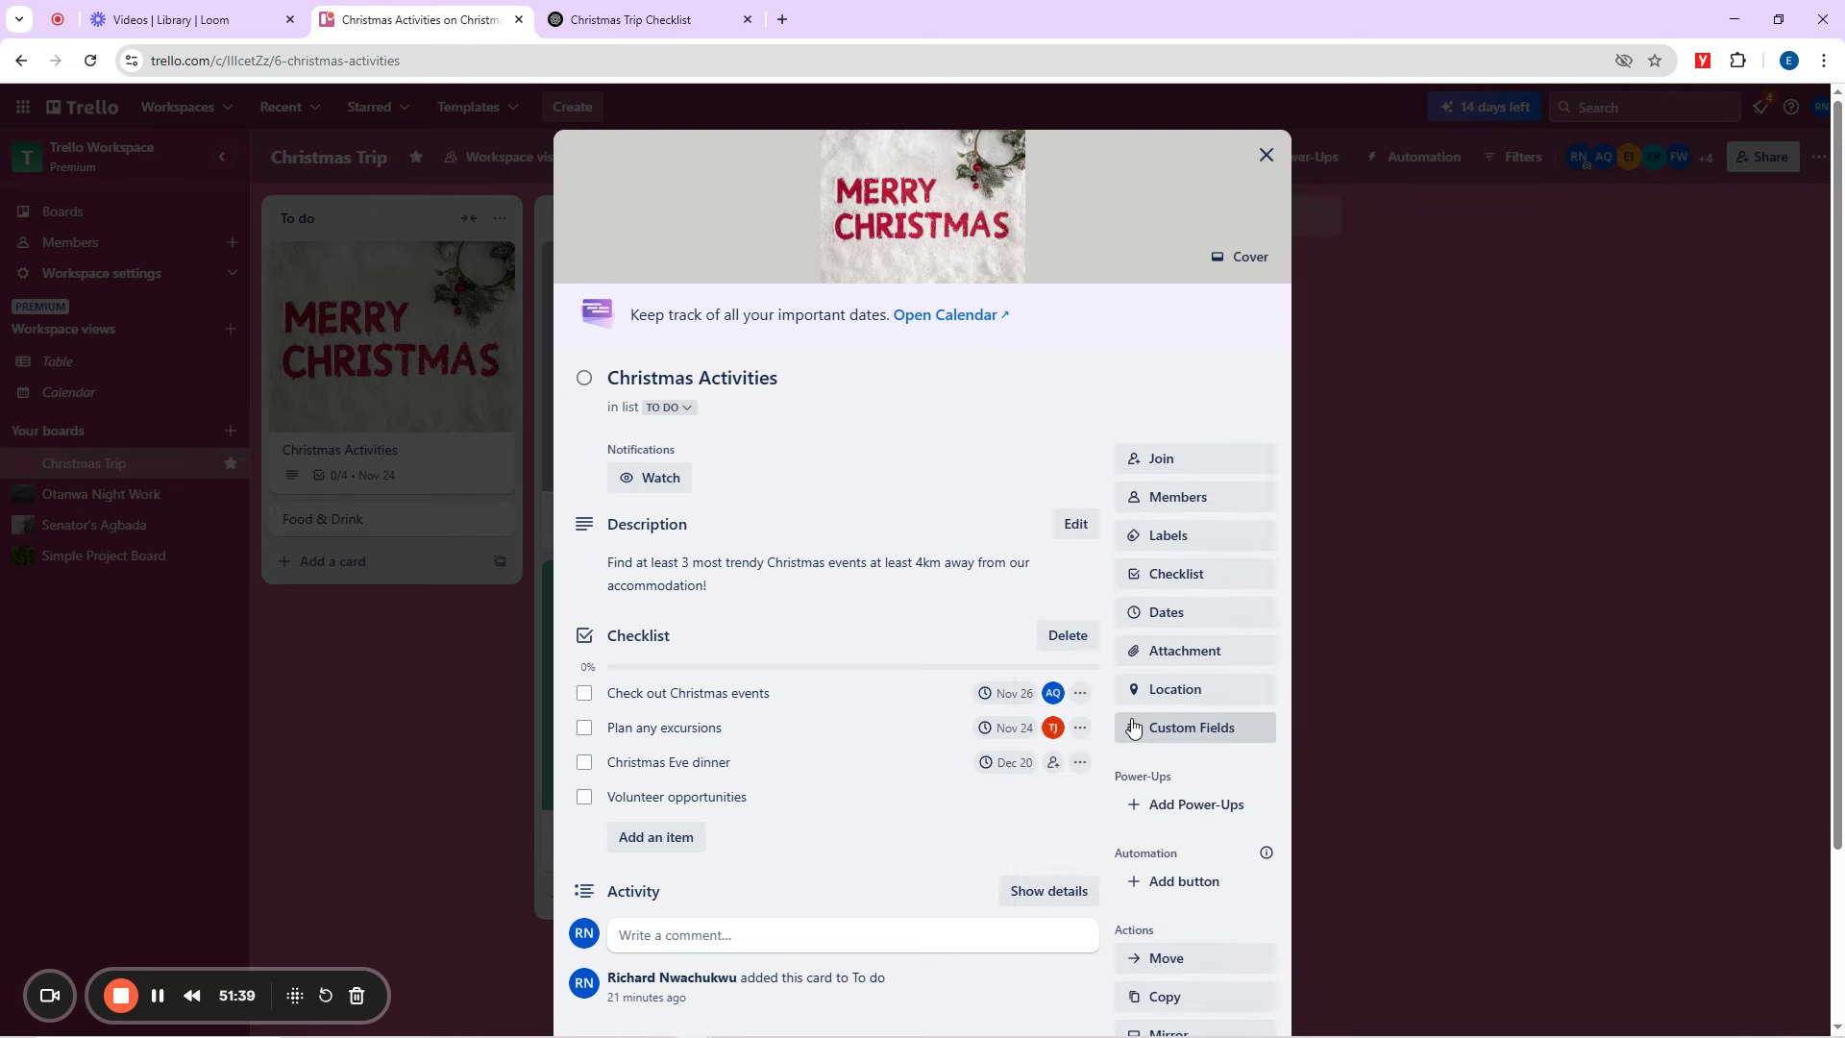
click(1057, 762)
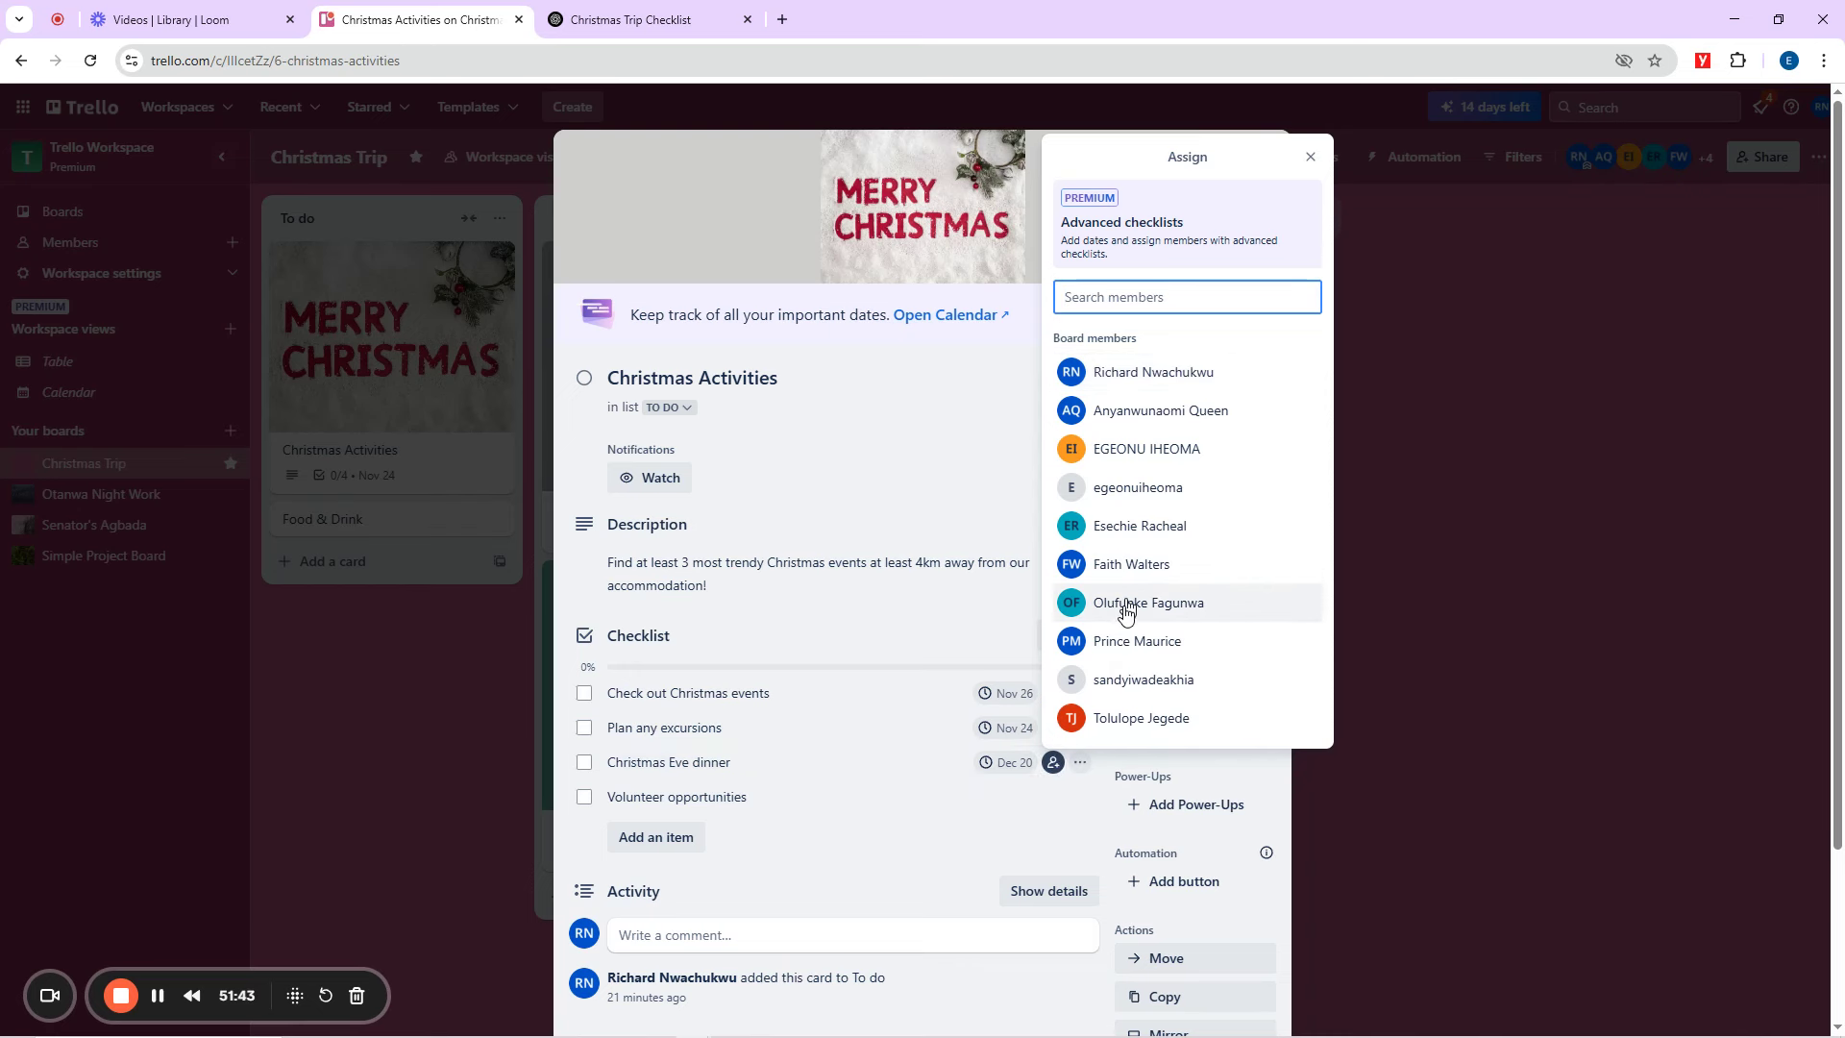
click(1116, 684)
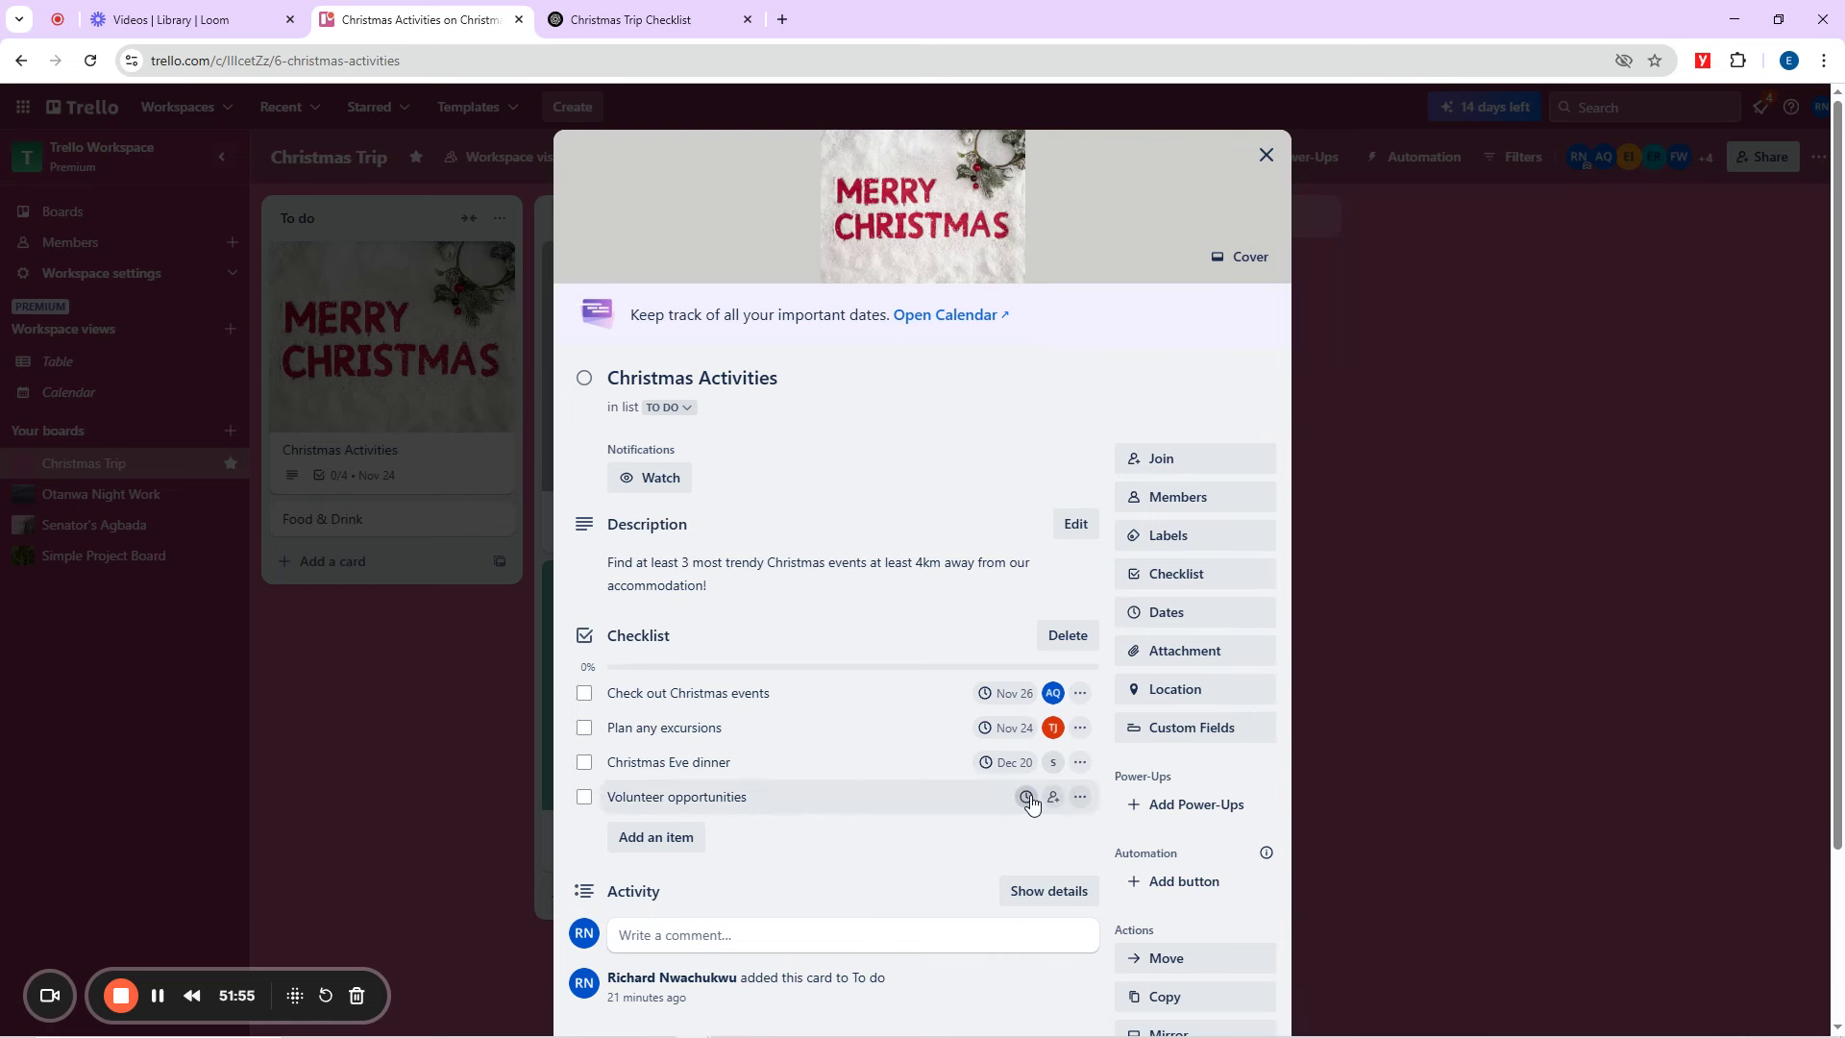
Set the "Volunteer opportunities" item's due date to December 14, 2025 and assign the fifth listed board member to it.
click(1026, 797)
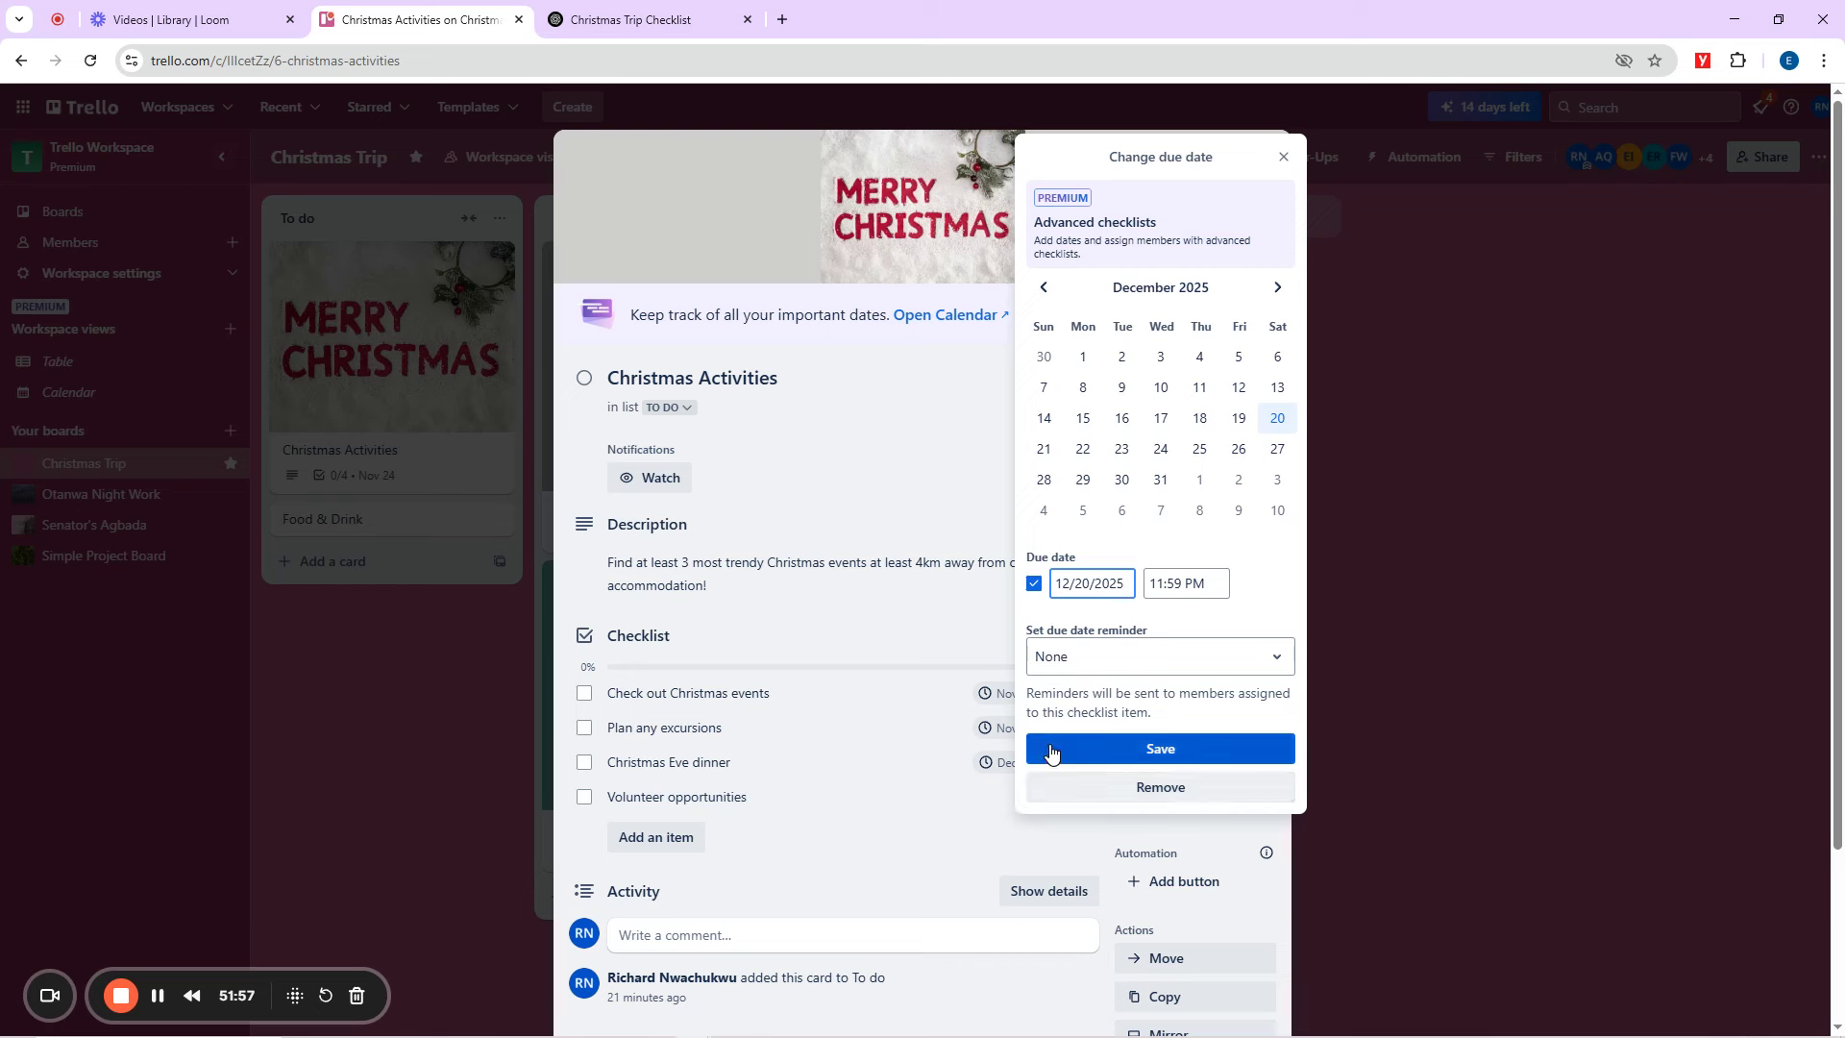
click(1048, 423)
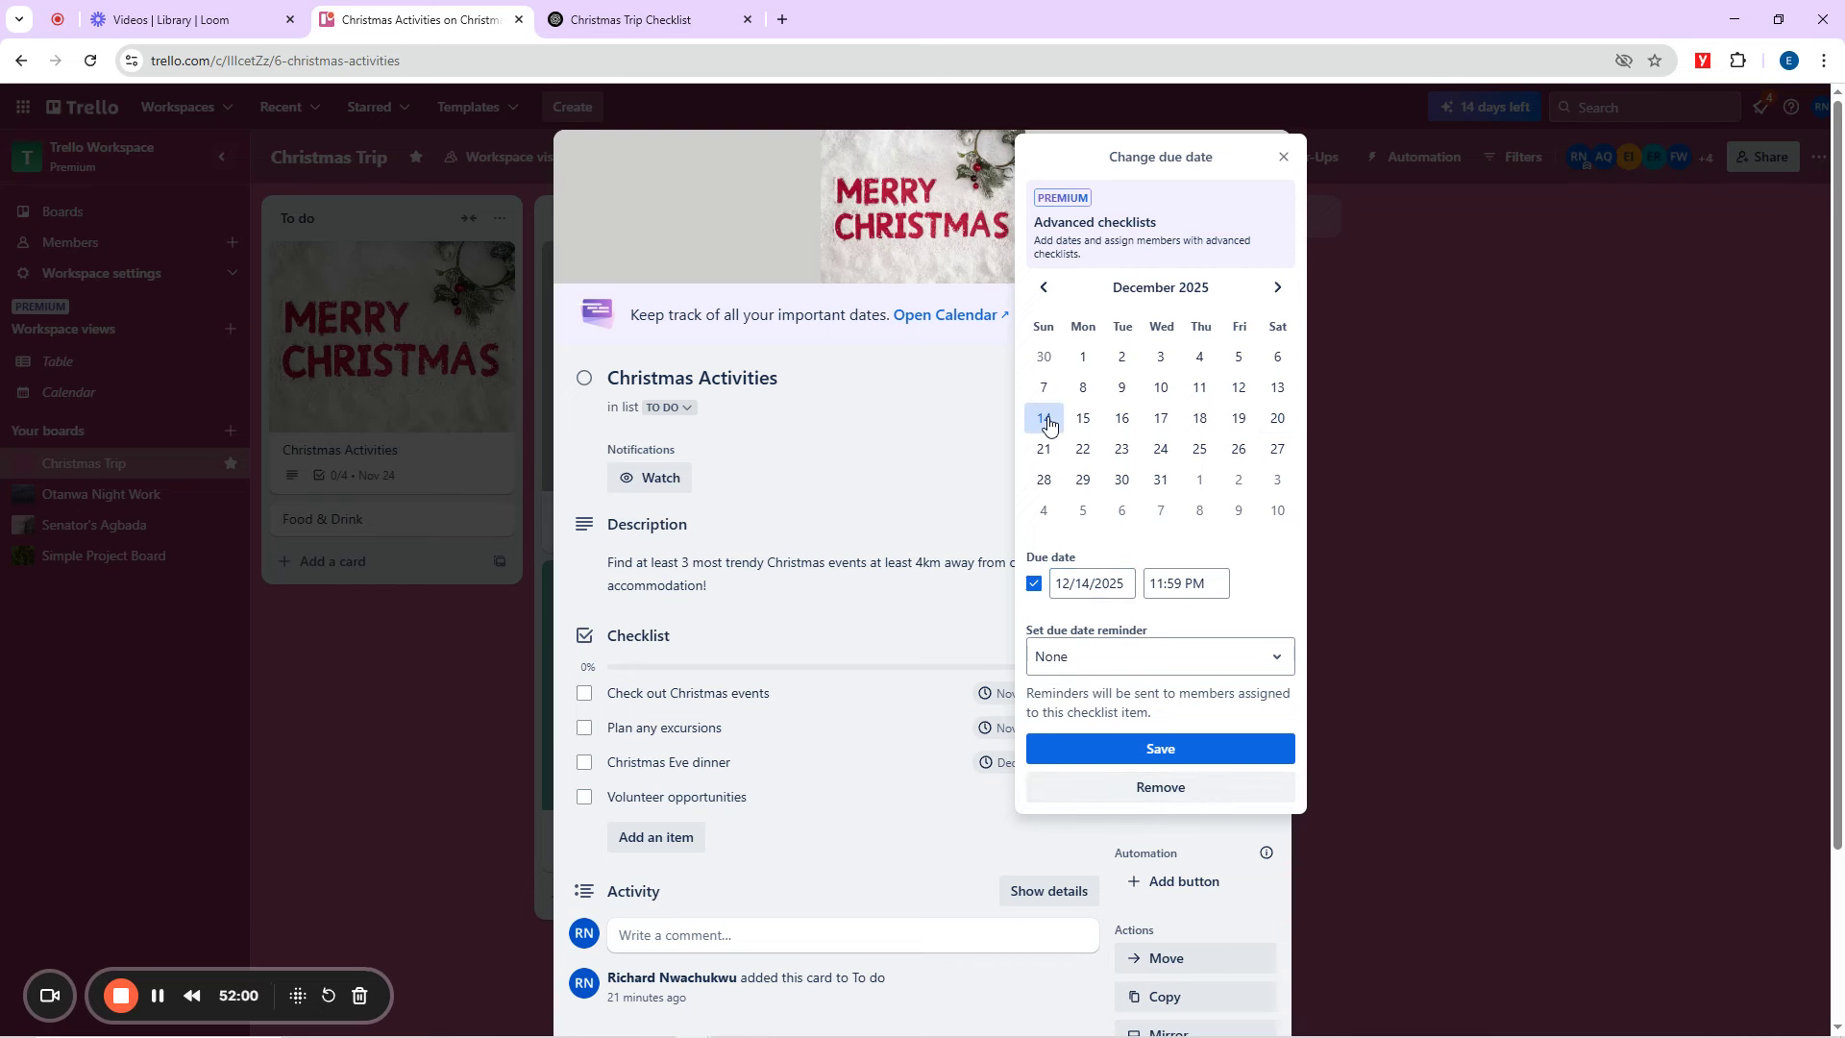
click(1169, 749)
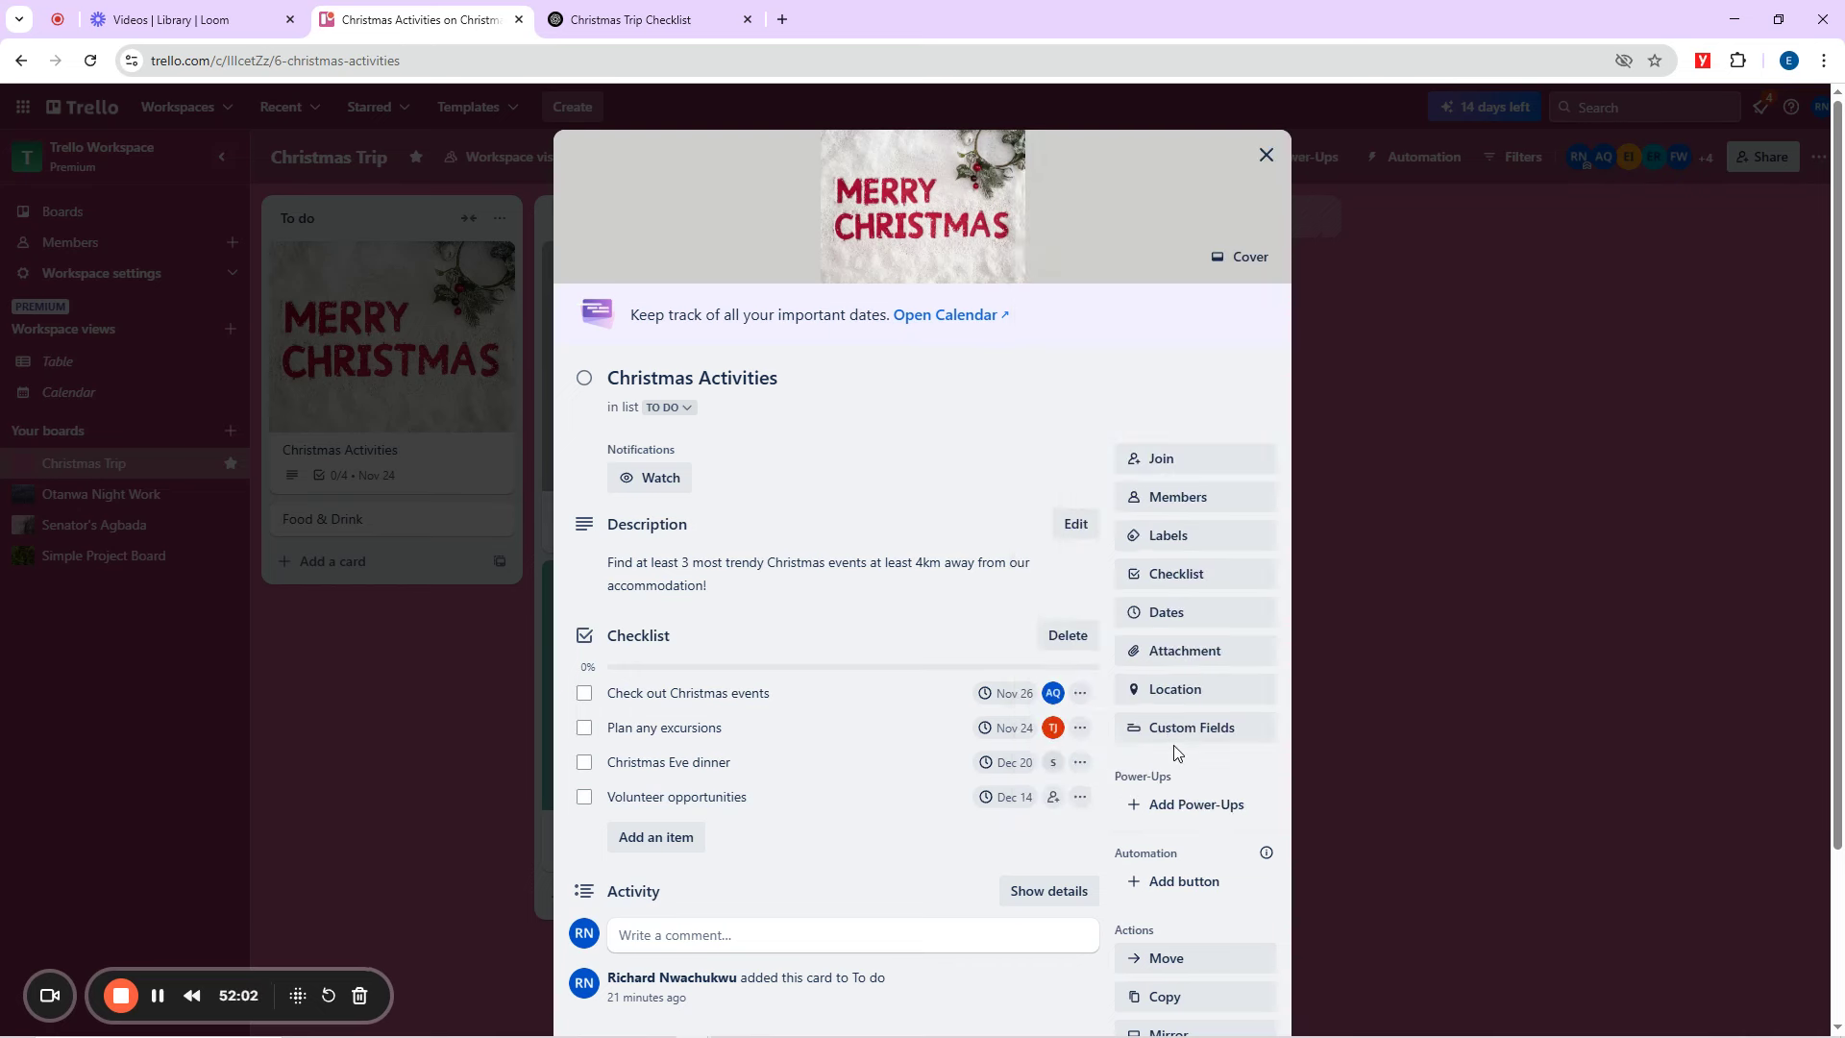
click(1053, 797)
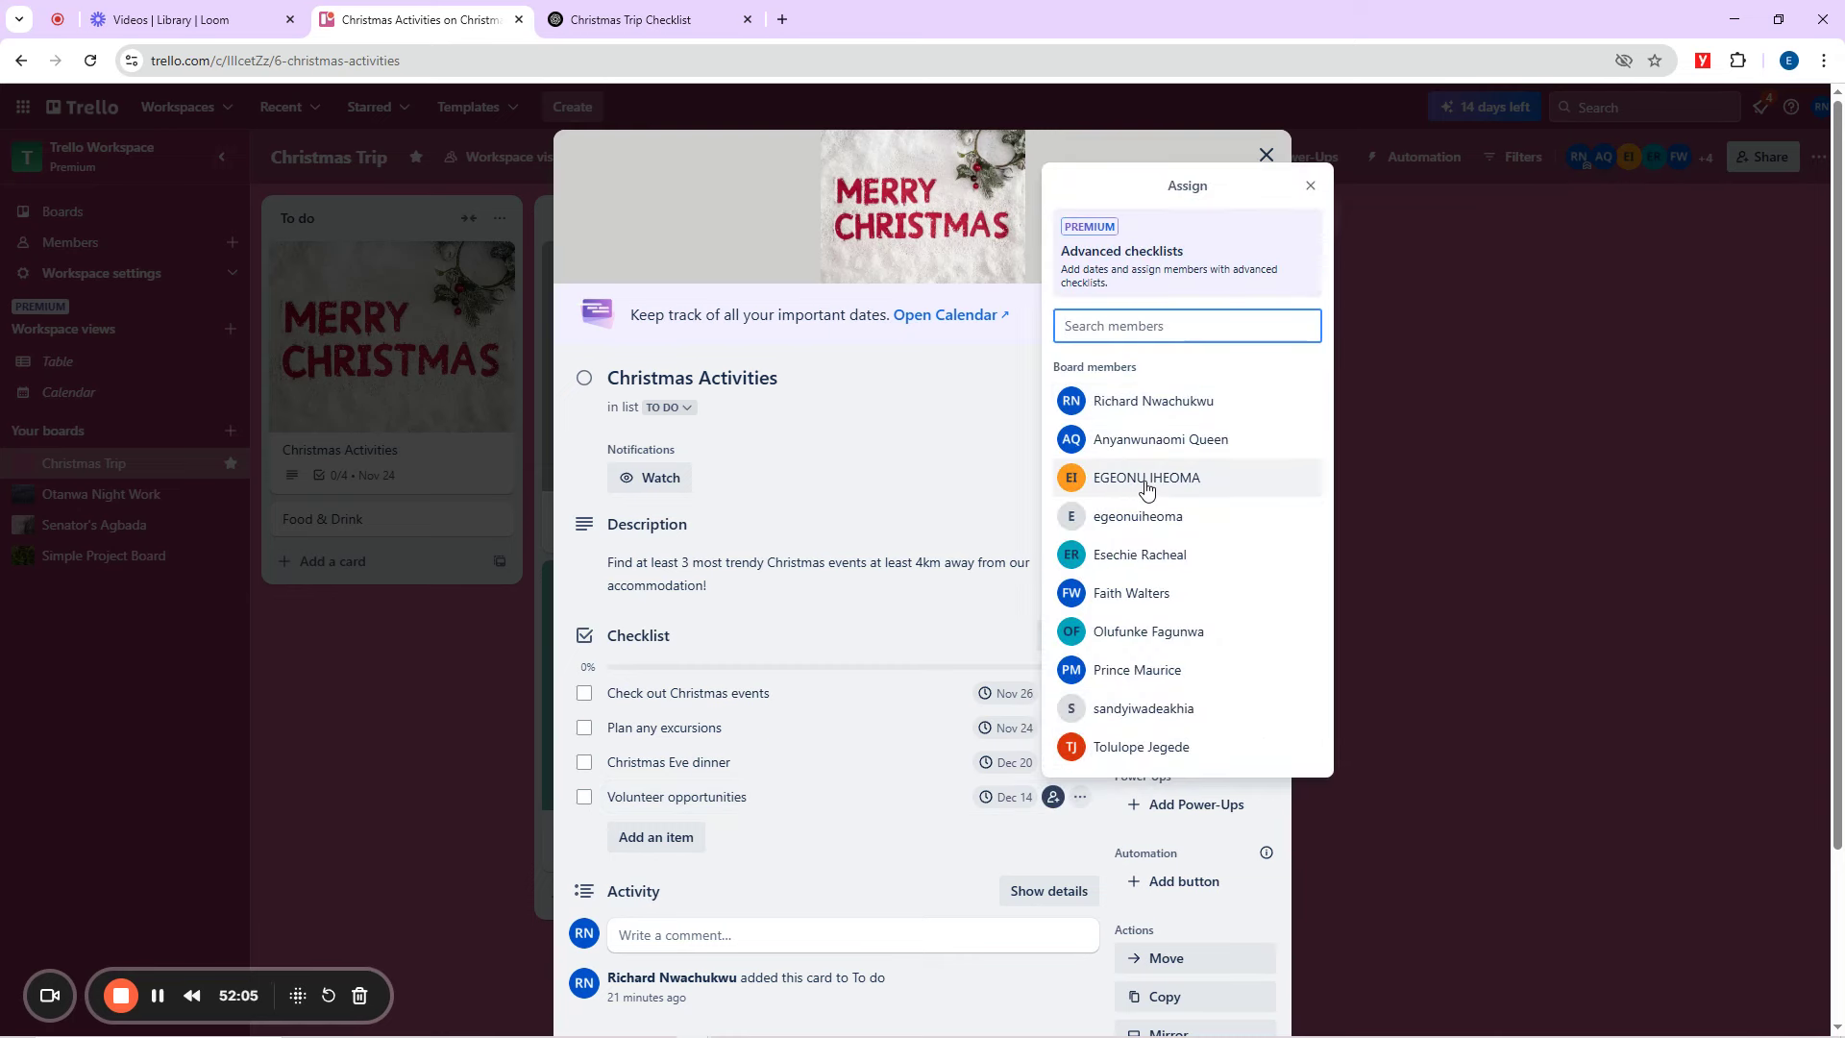
click(1156, 564)
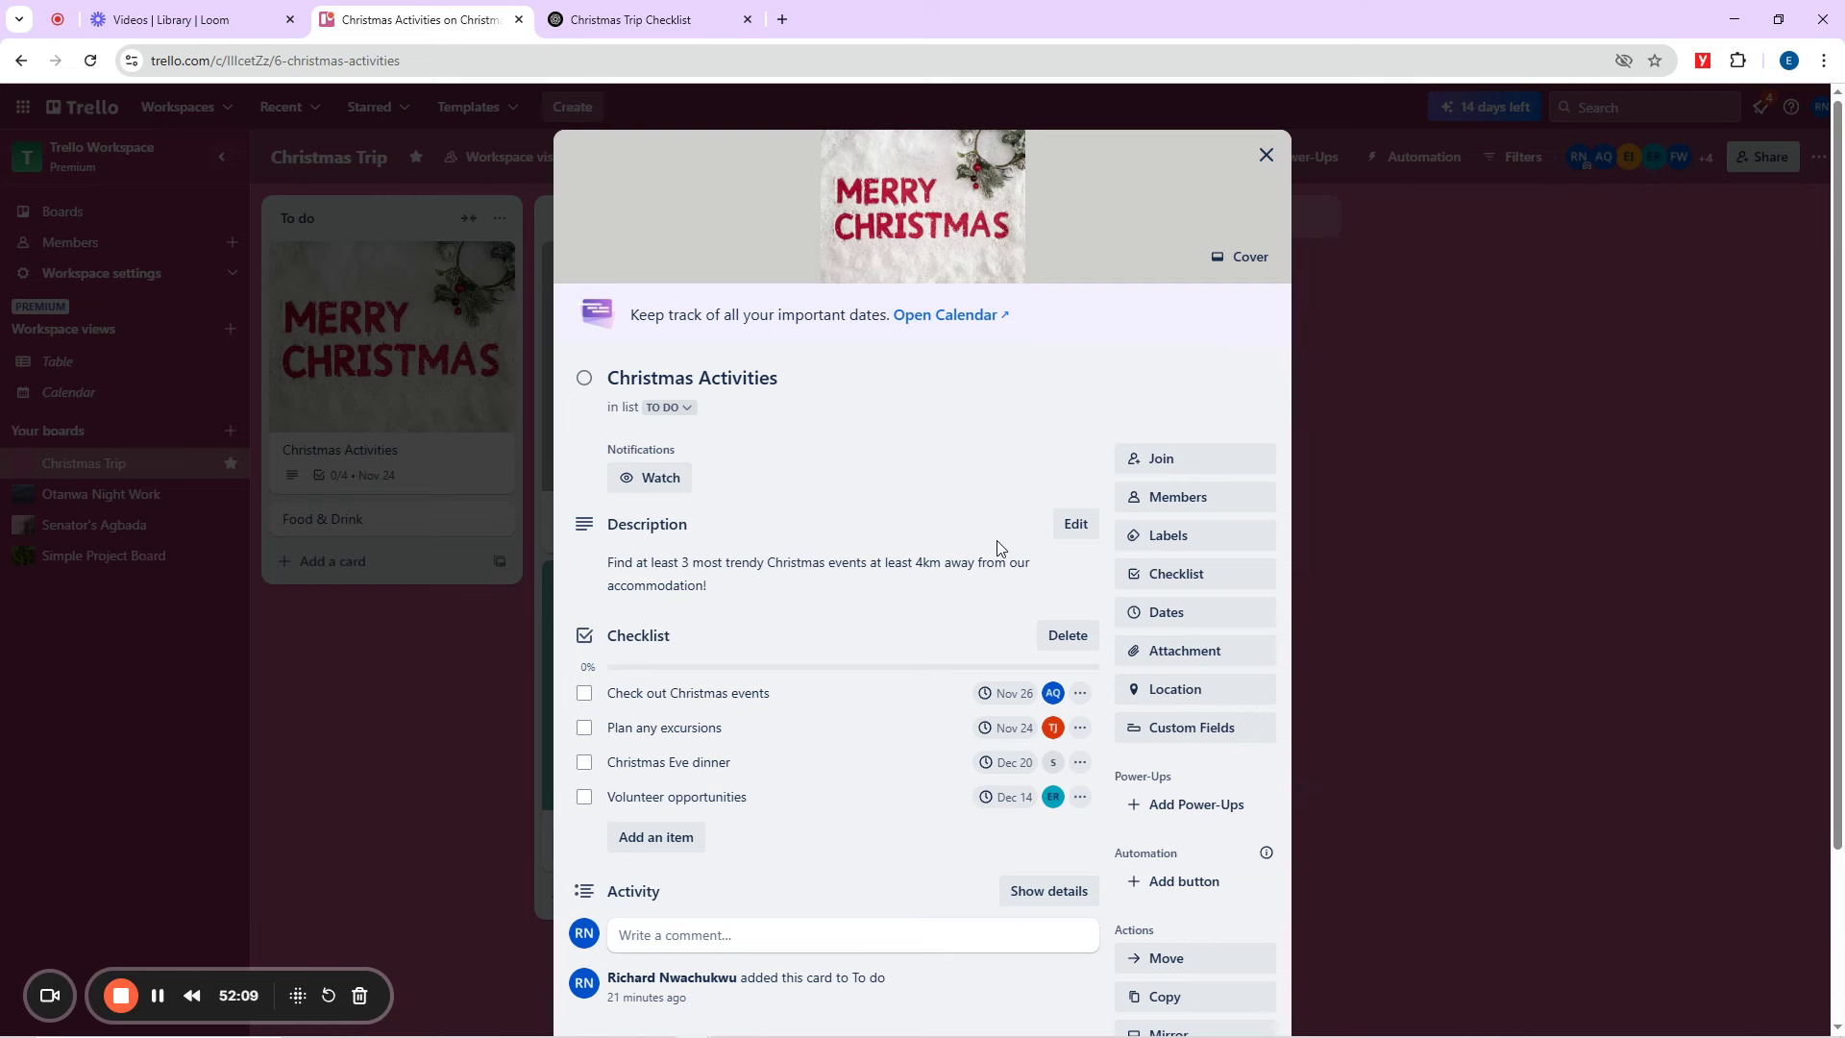
Add Paris, France as the location of the Christmas Activities card and close the card.
scroll(995, 540, down, 2)
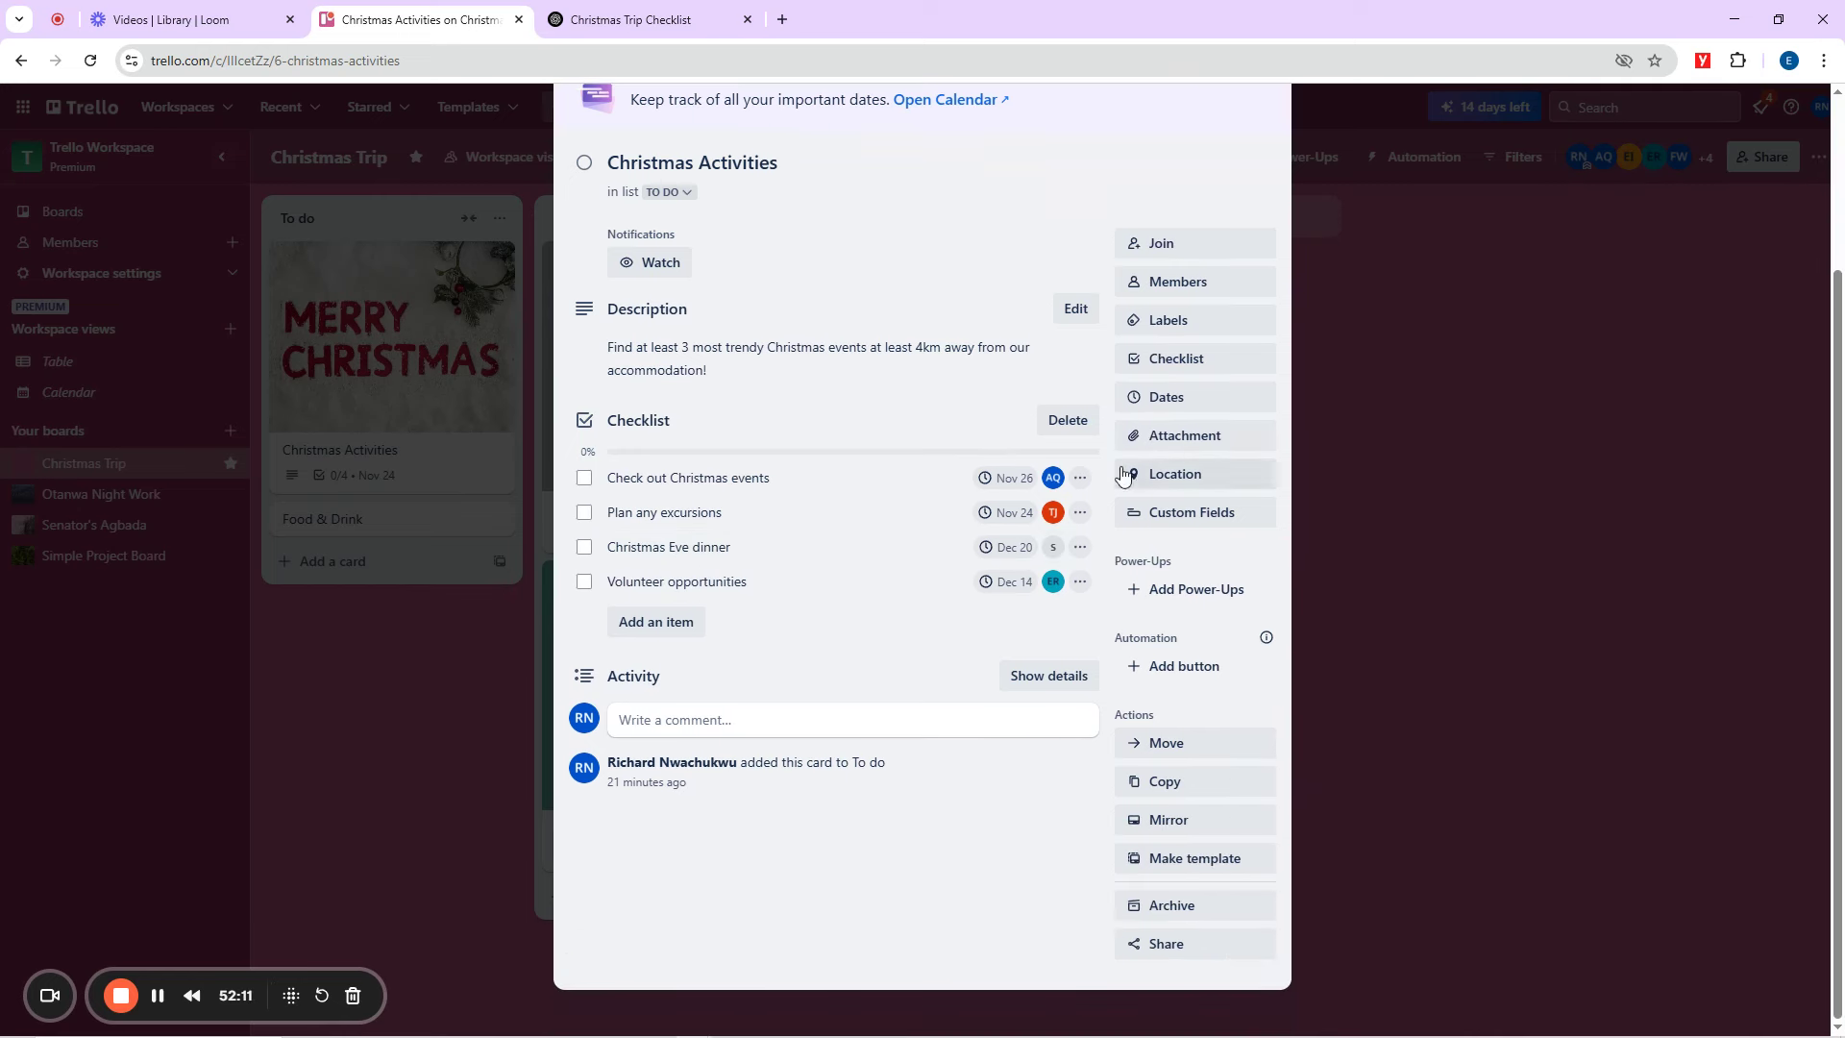
click(1160, 484)
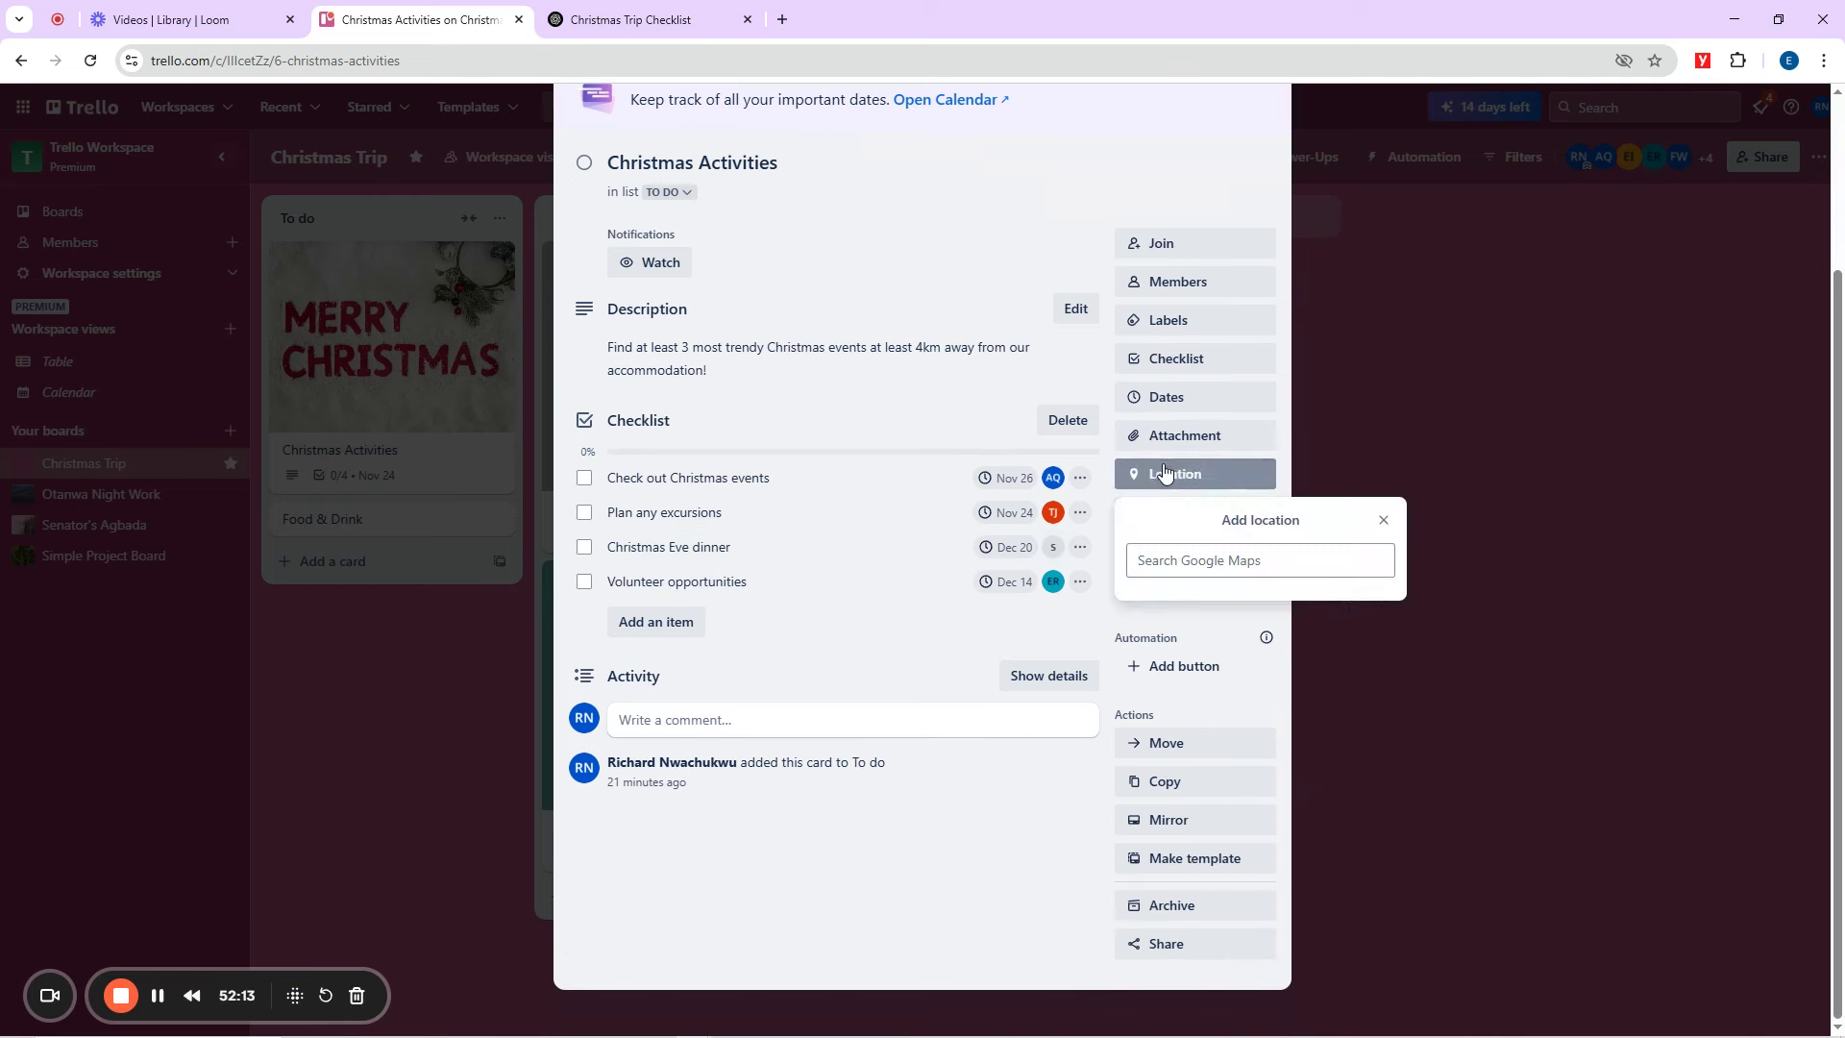
text(paris)
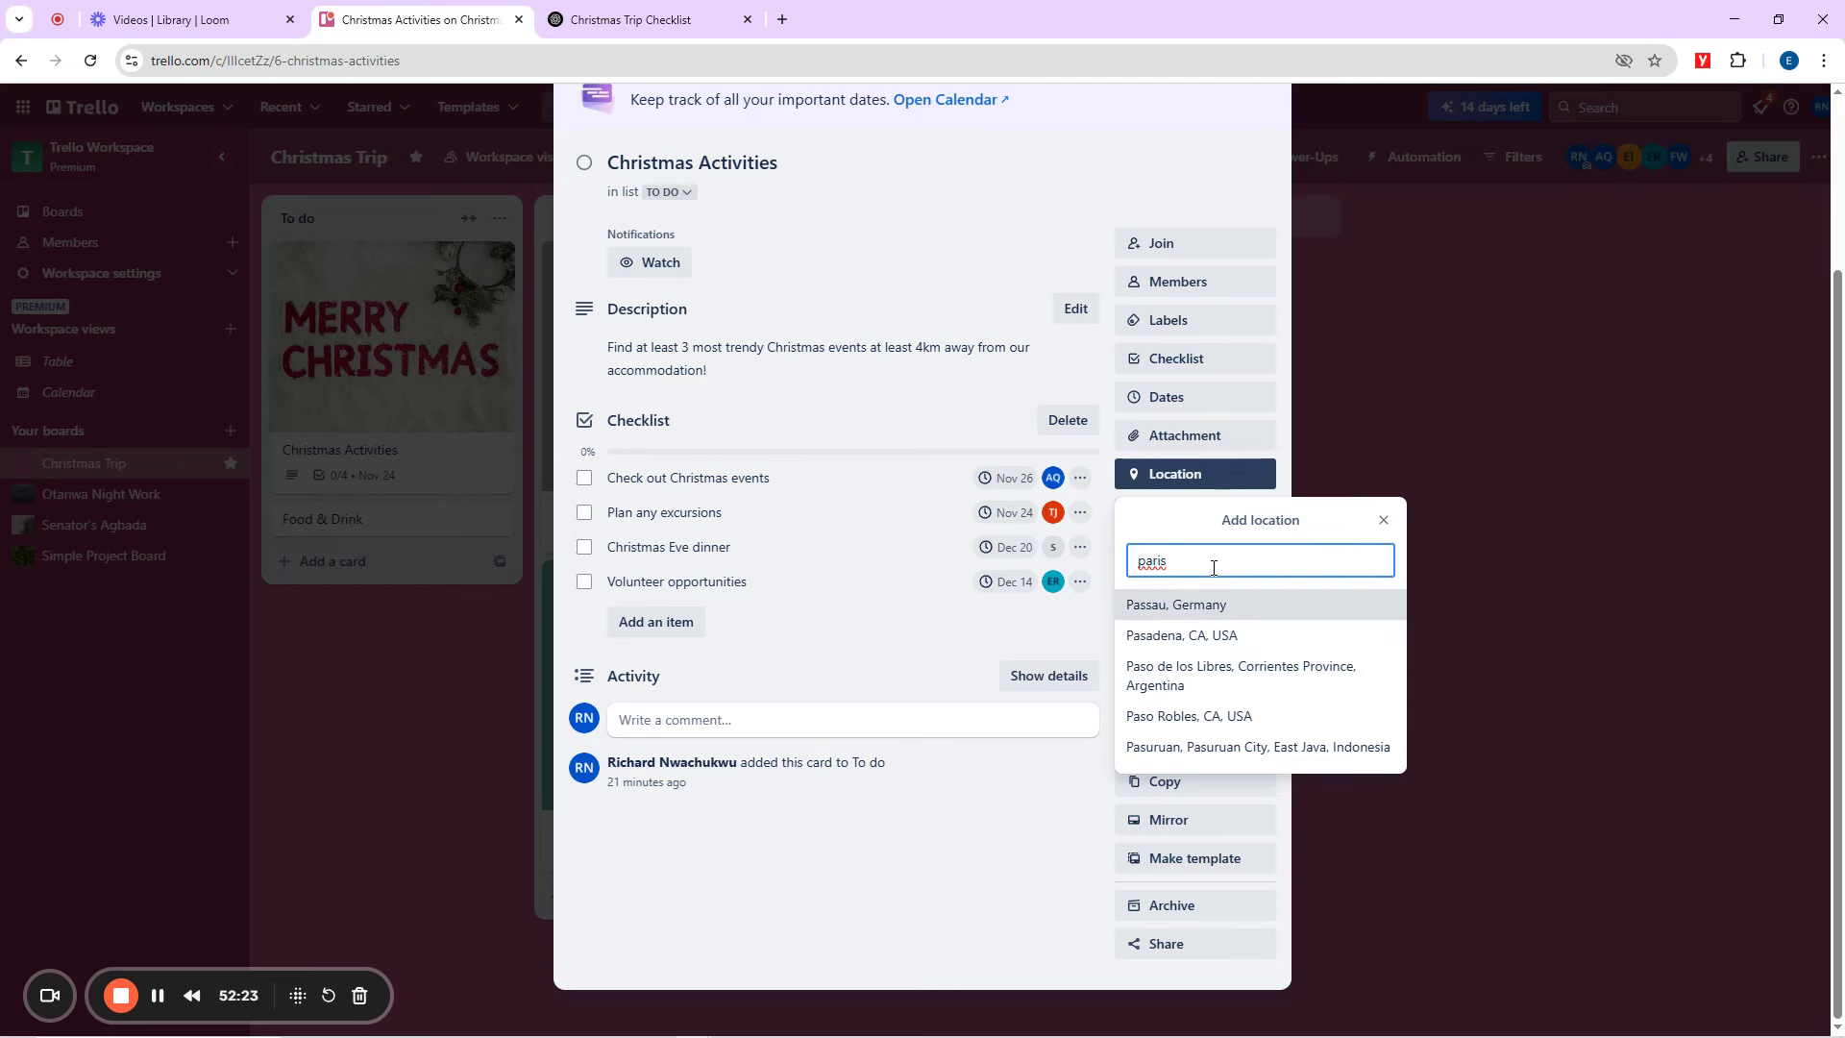
text(rance)
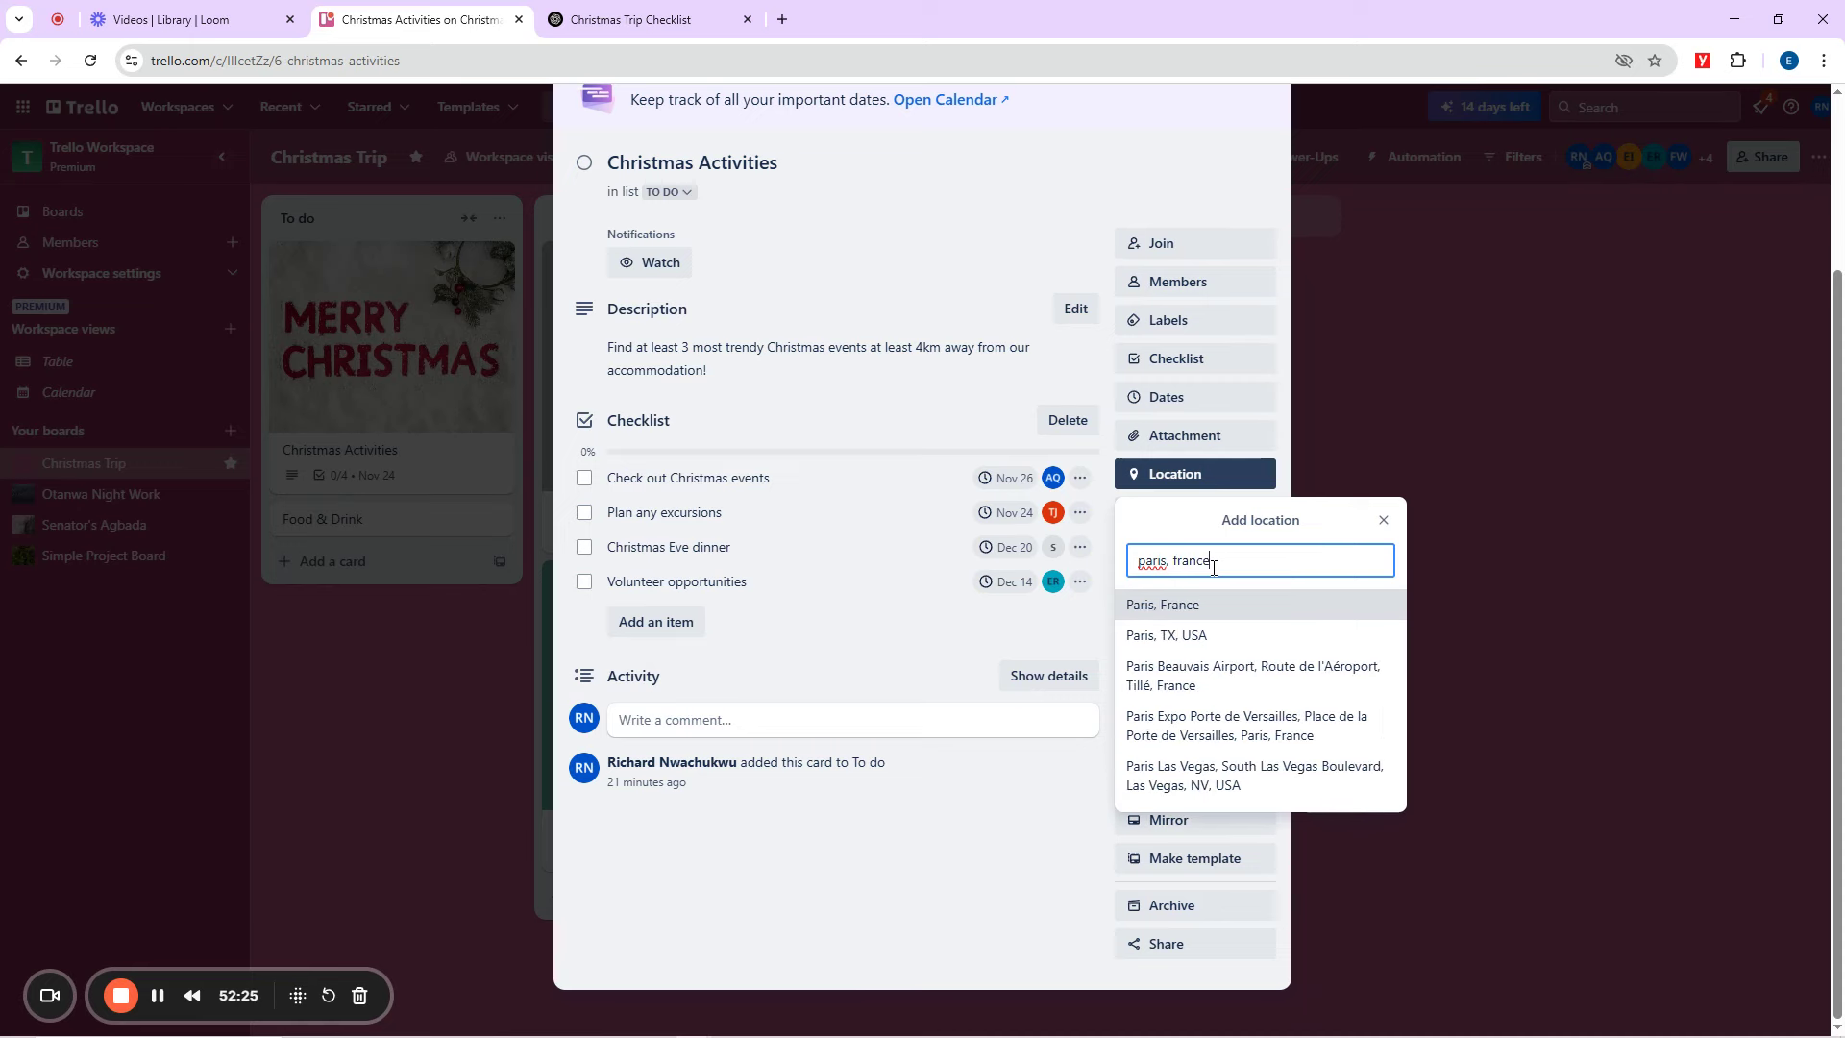
click(1192, 607)
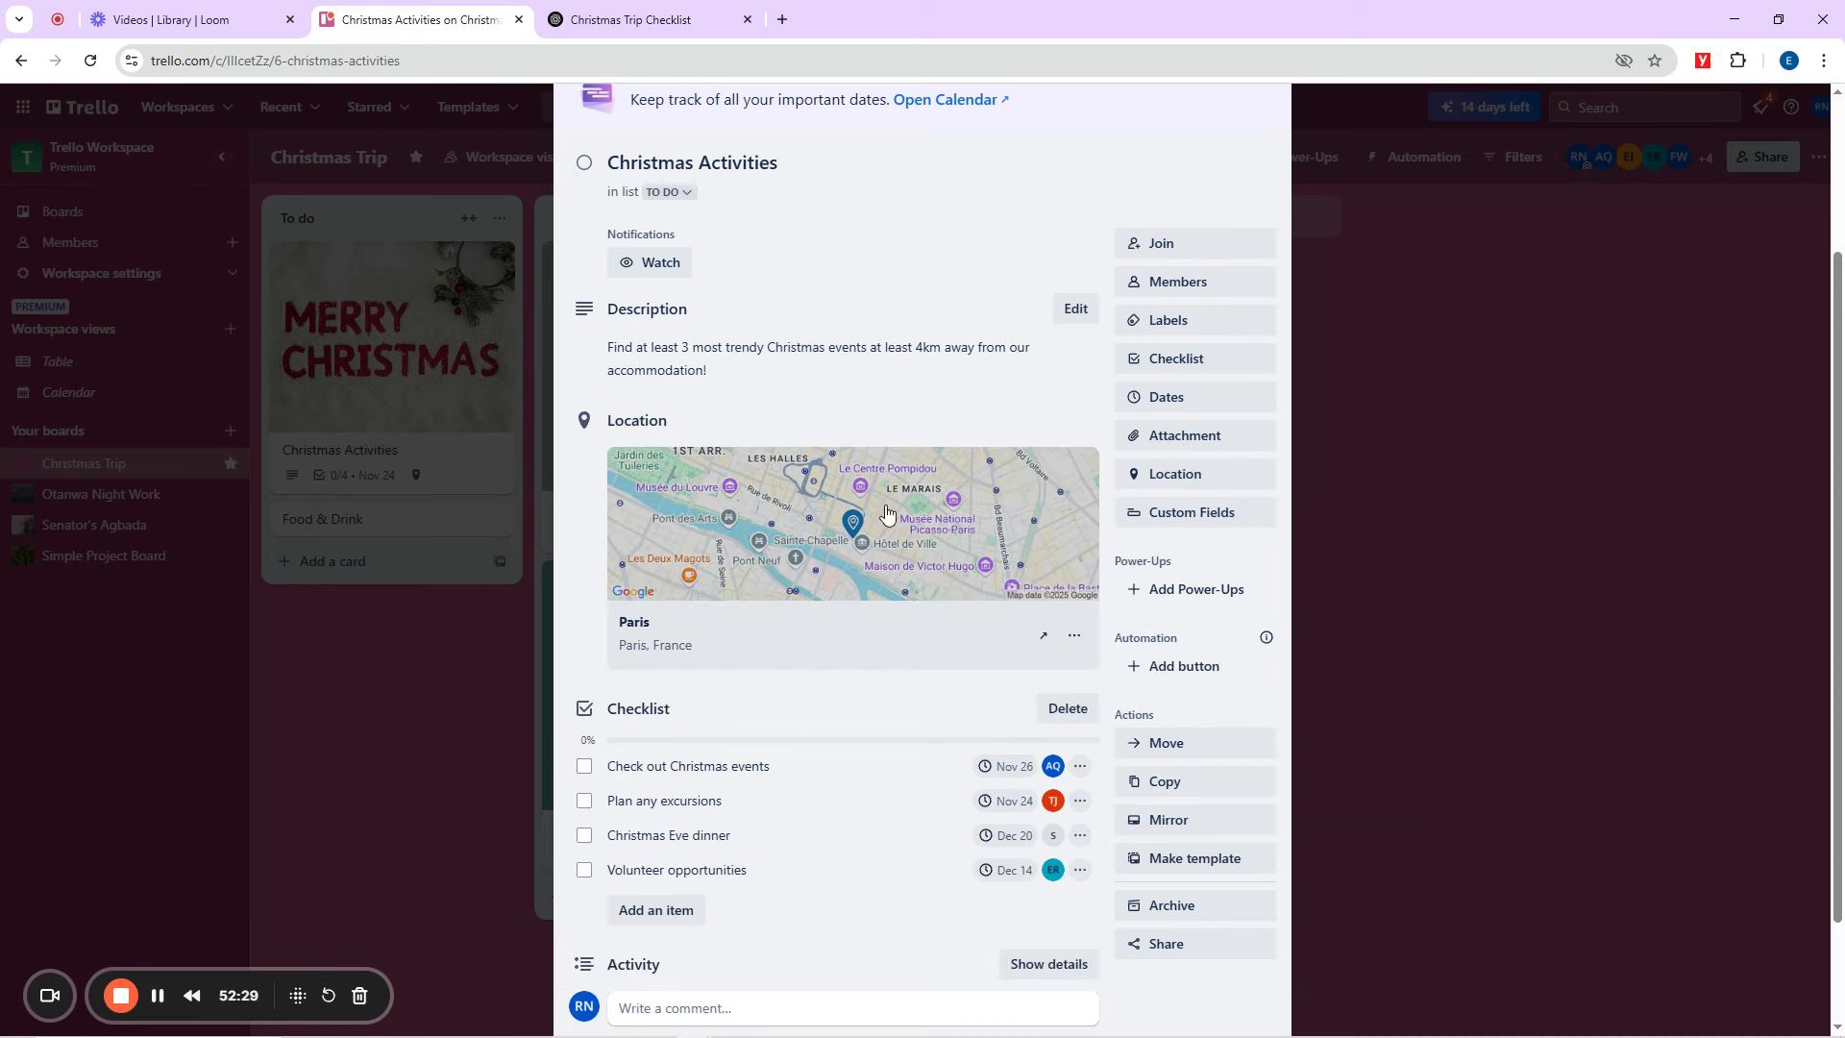
scroll(884, 673, down, 2)
scroll(877, 660, up, 3)
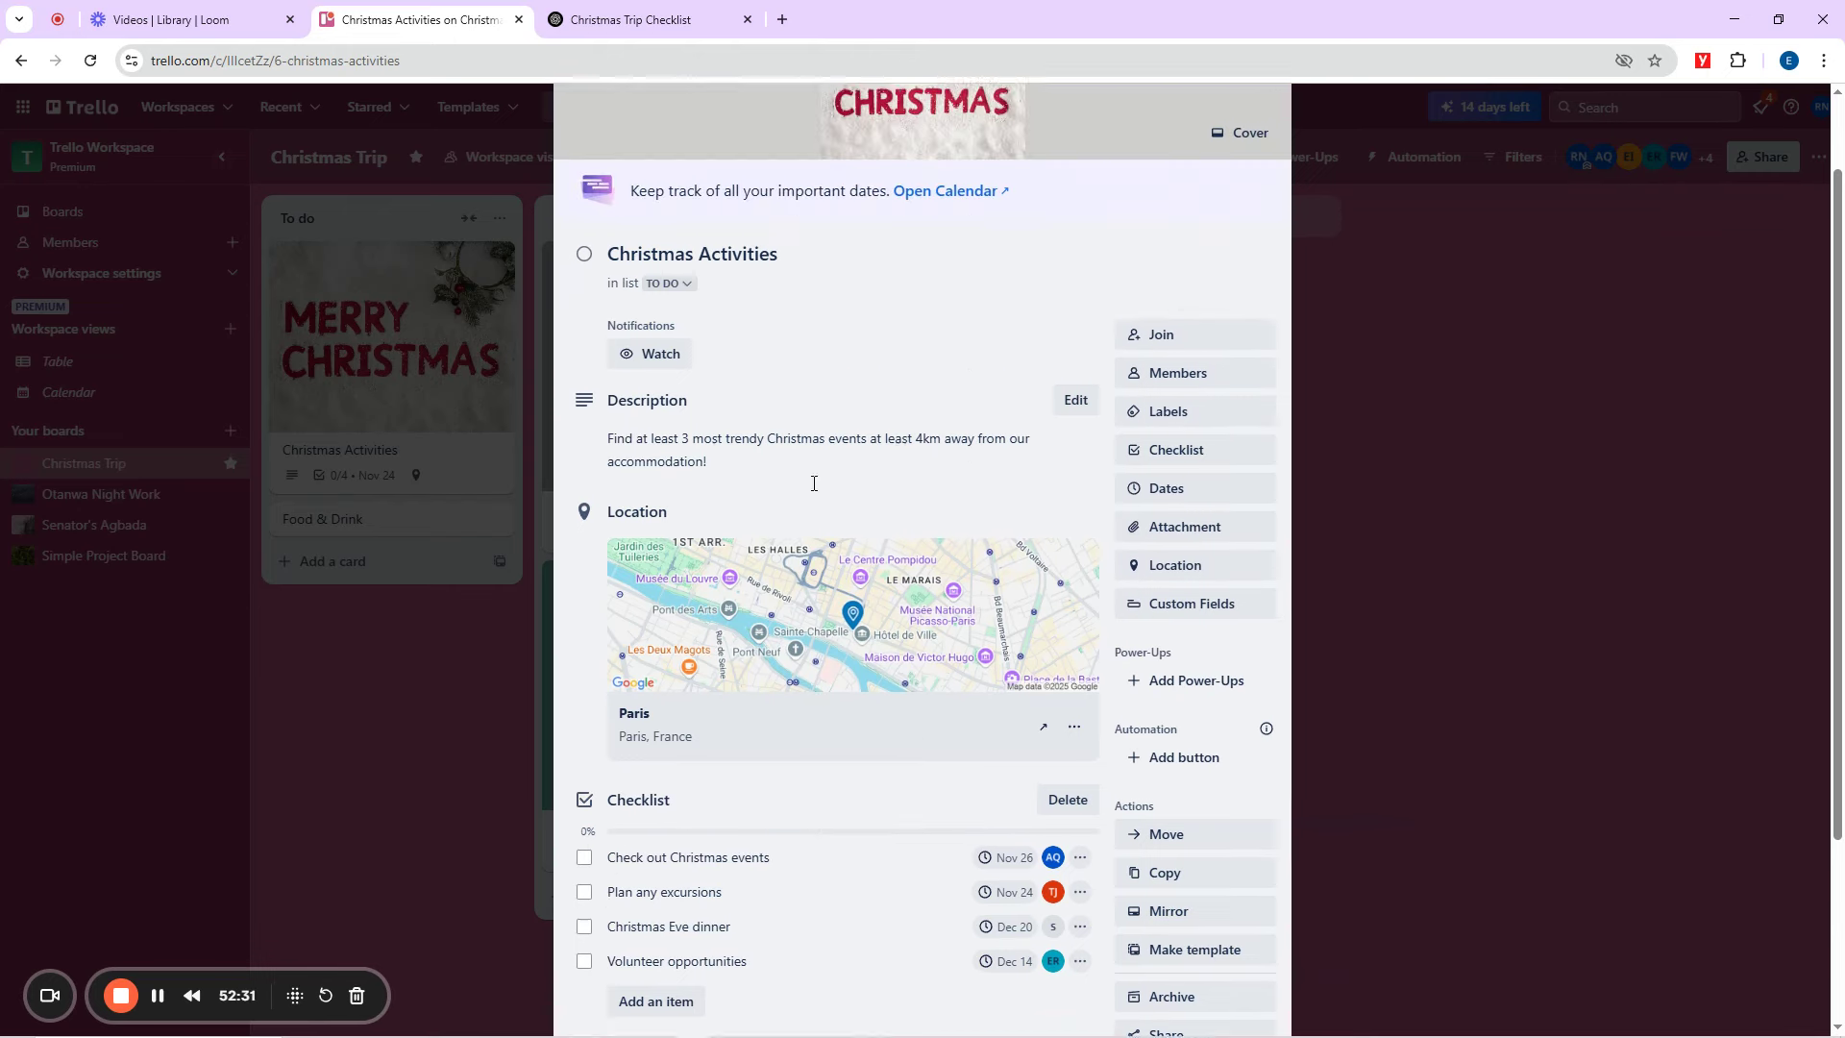
scroll(811, 483, down, 3)
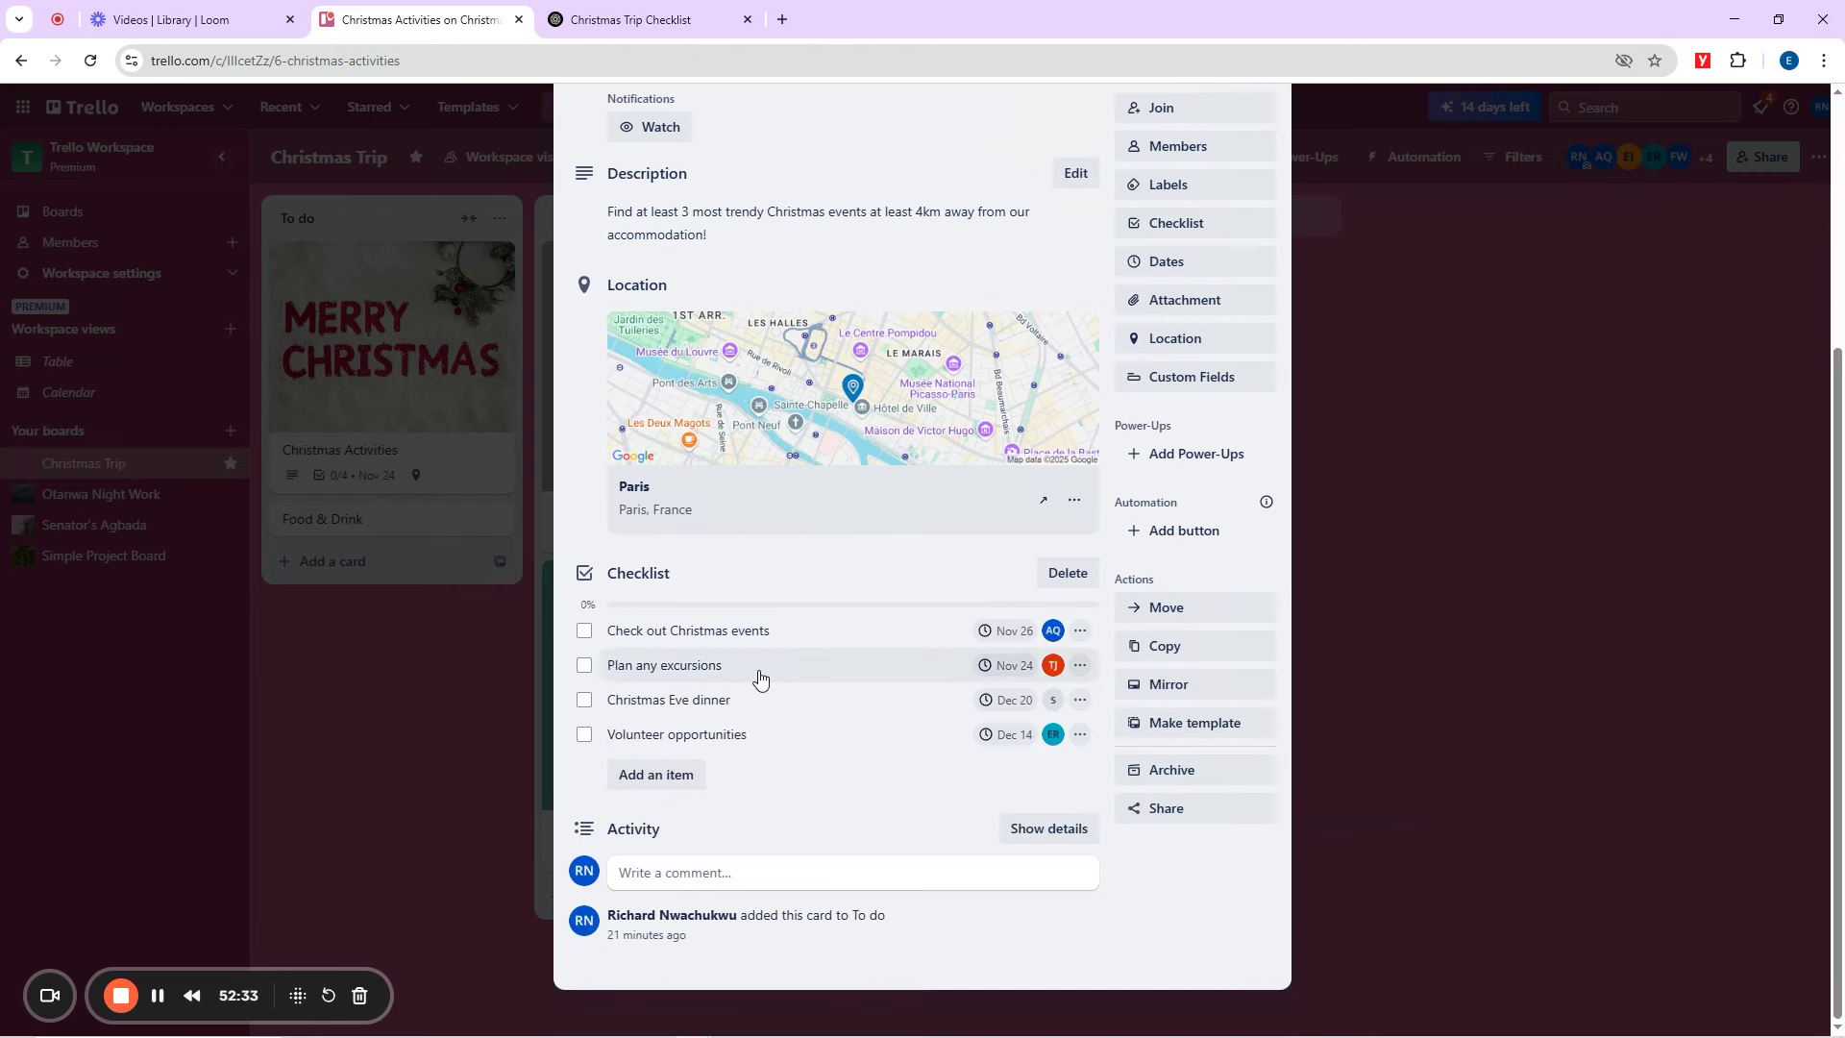
scroll(759, 681, up, 3)
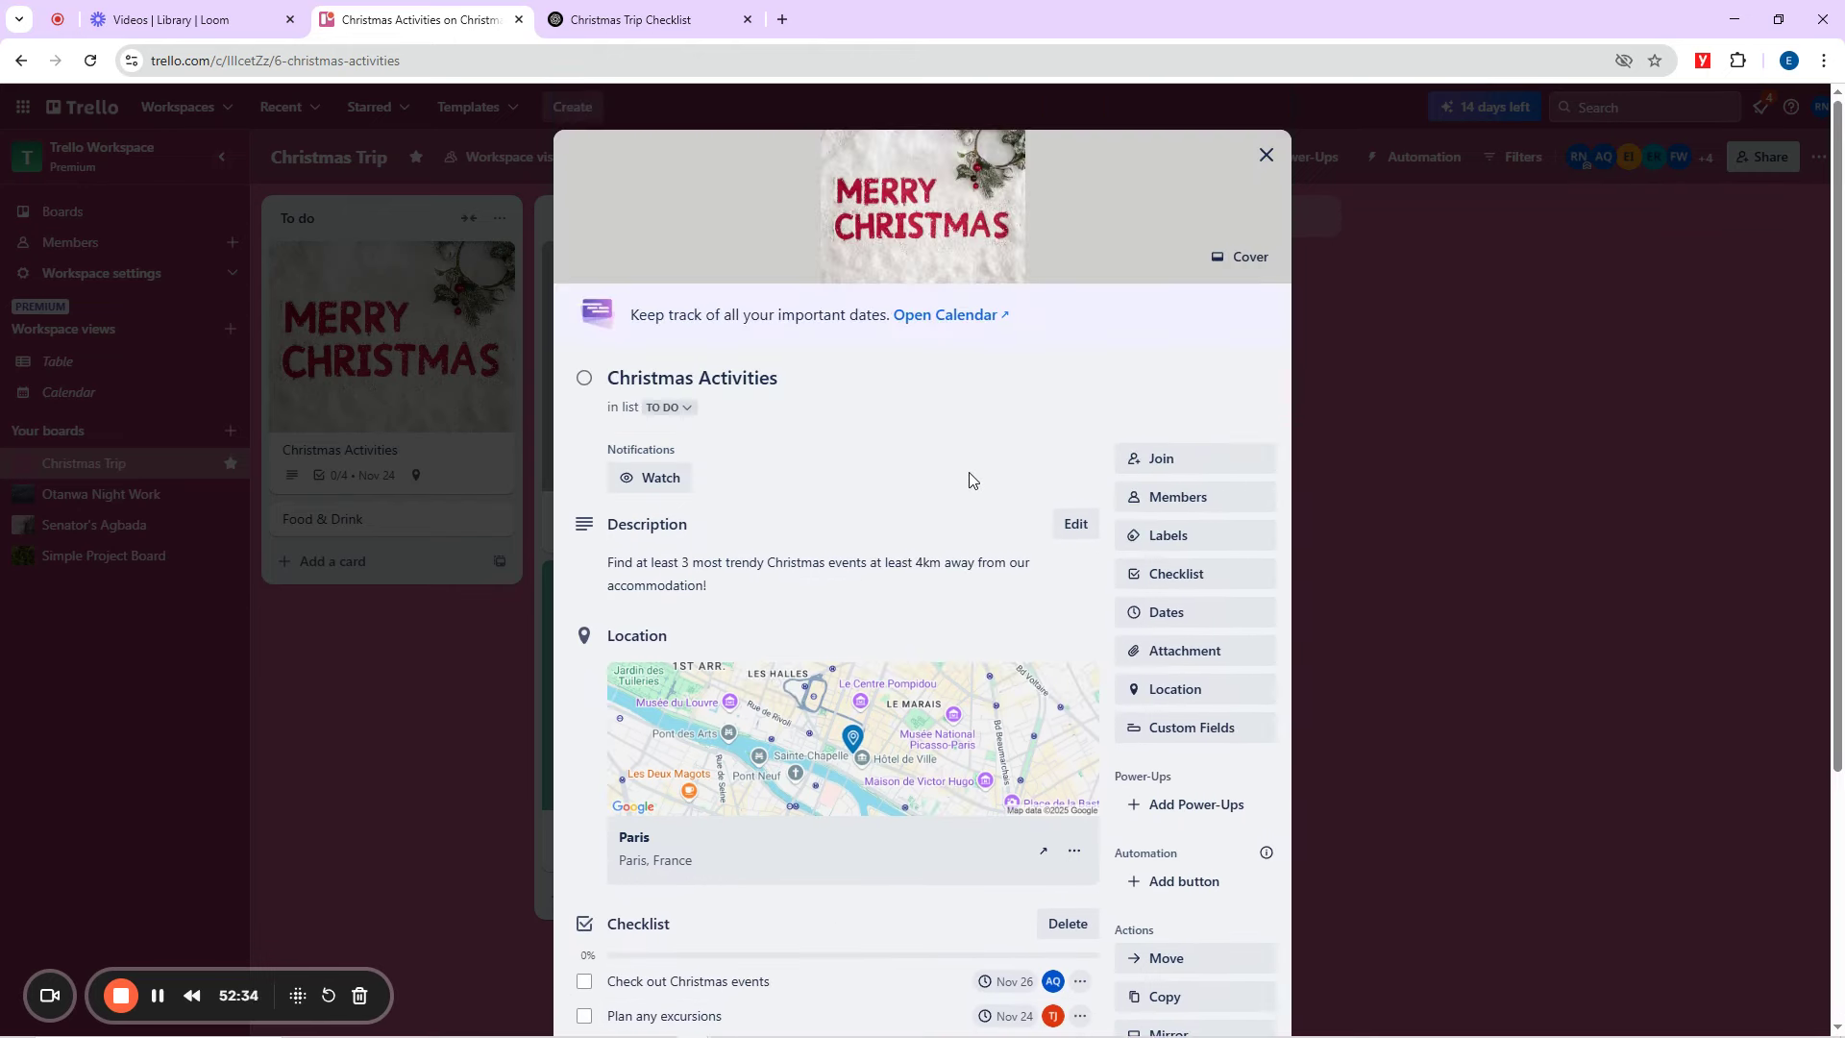
click(1267, 156)
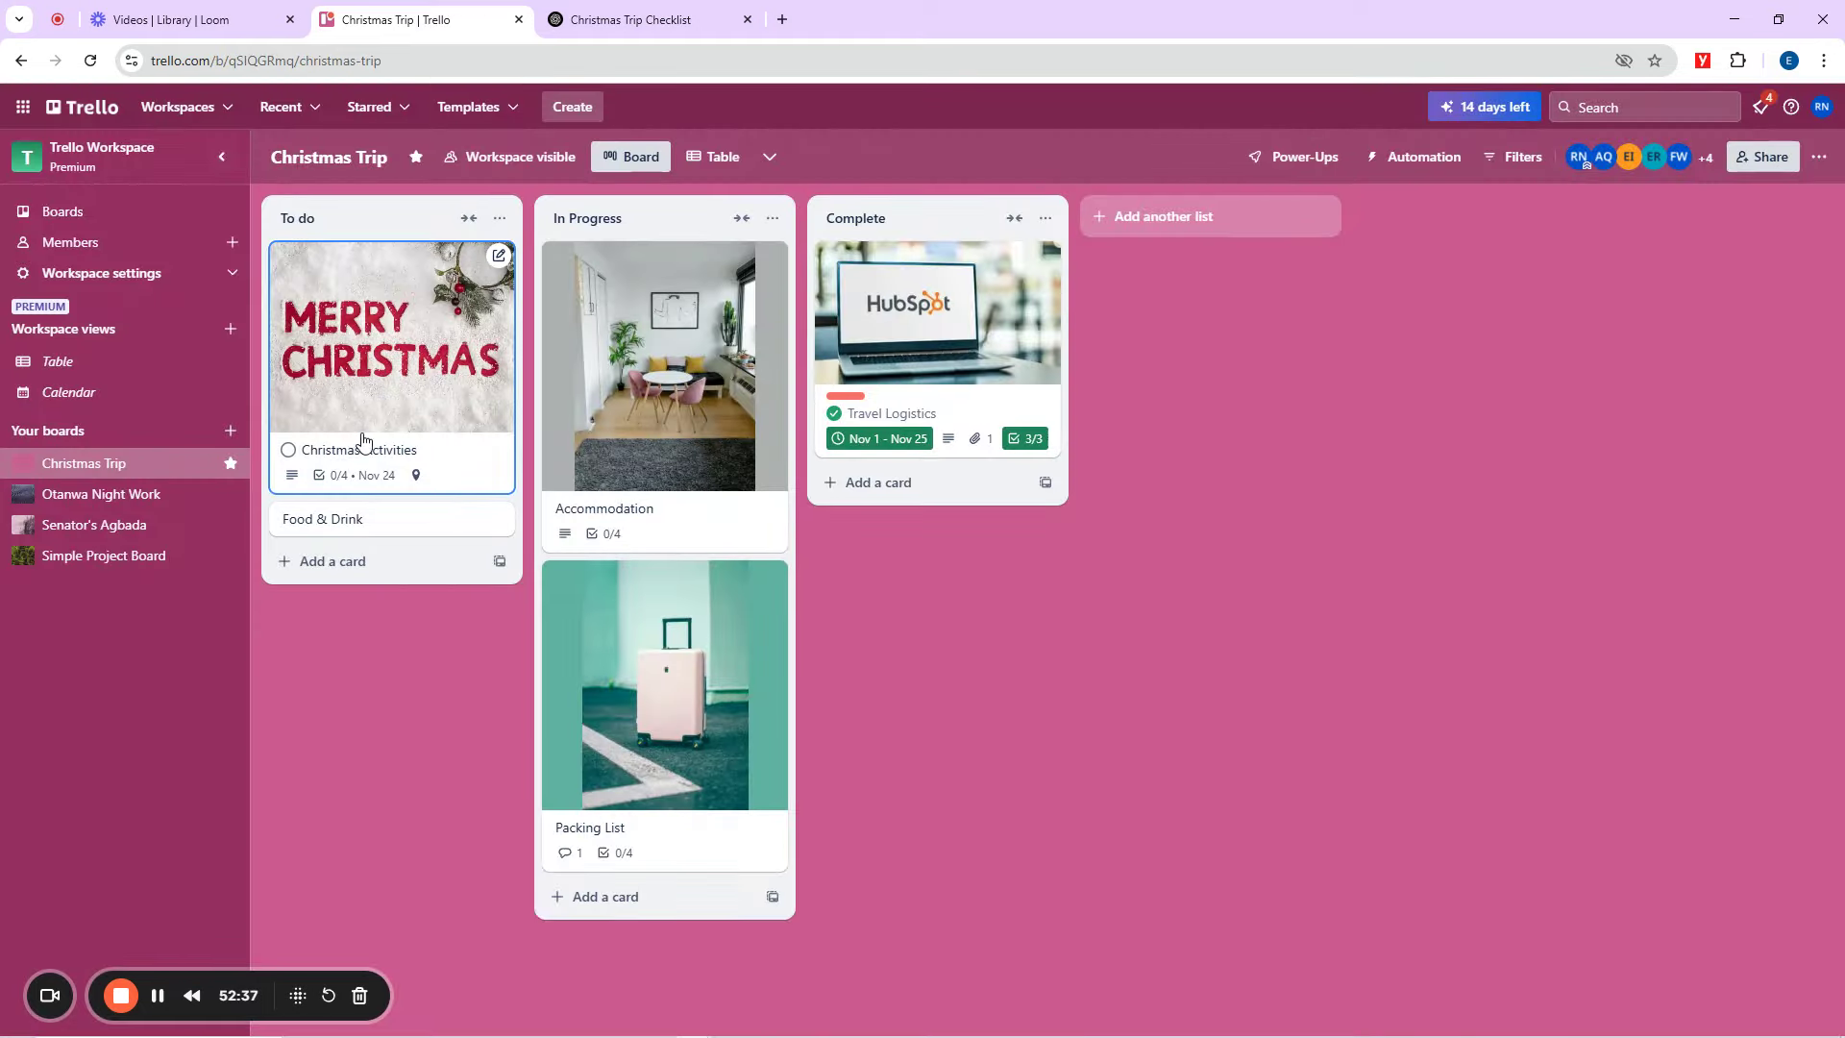
Move the Christmas Activities card through In Progress to Complete, and the Accommodation and Packing List cards from In Progress to Complete.
drag(403, 441, 672, 445)
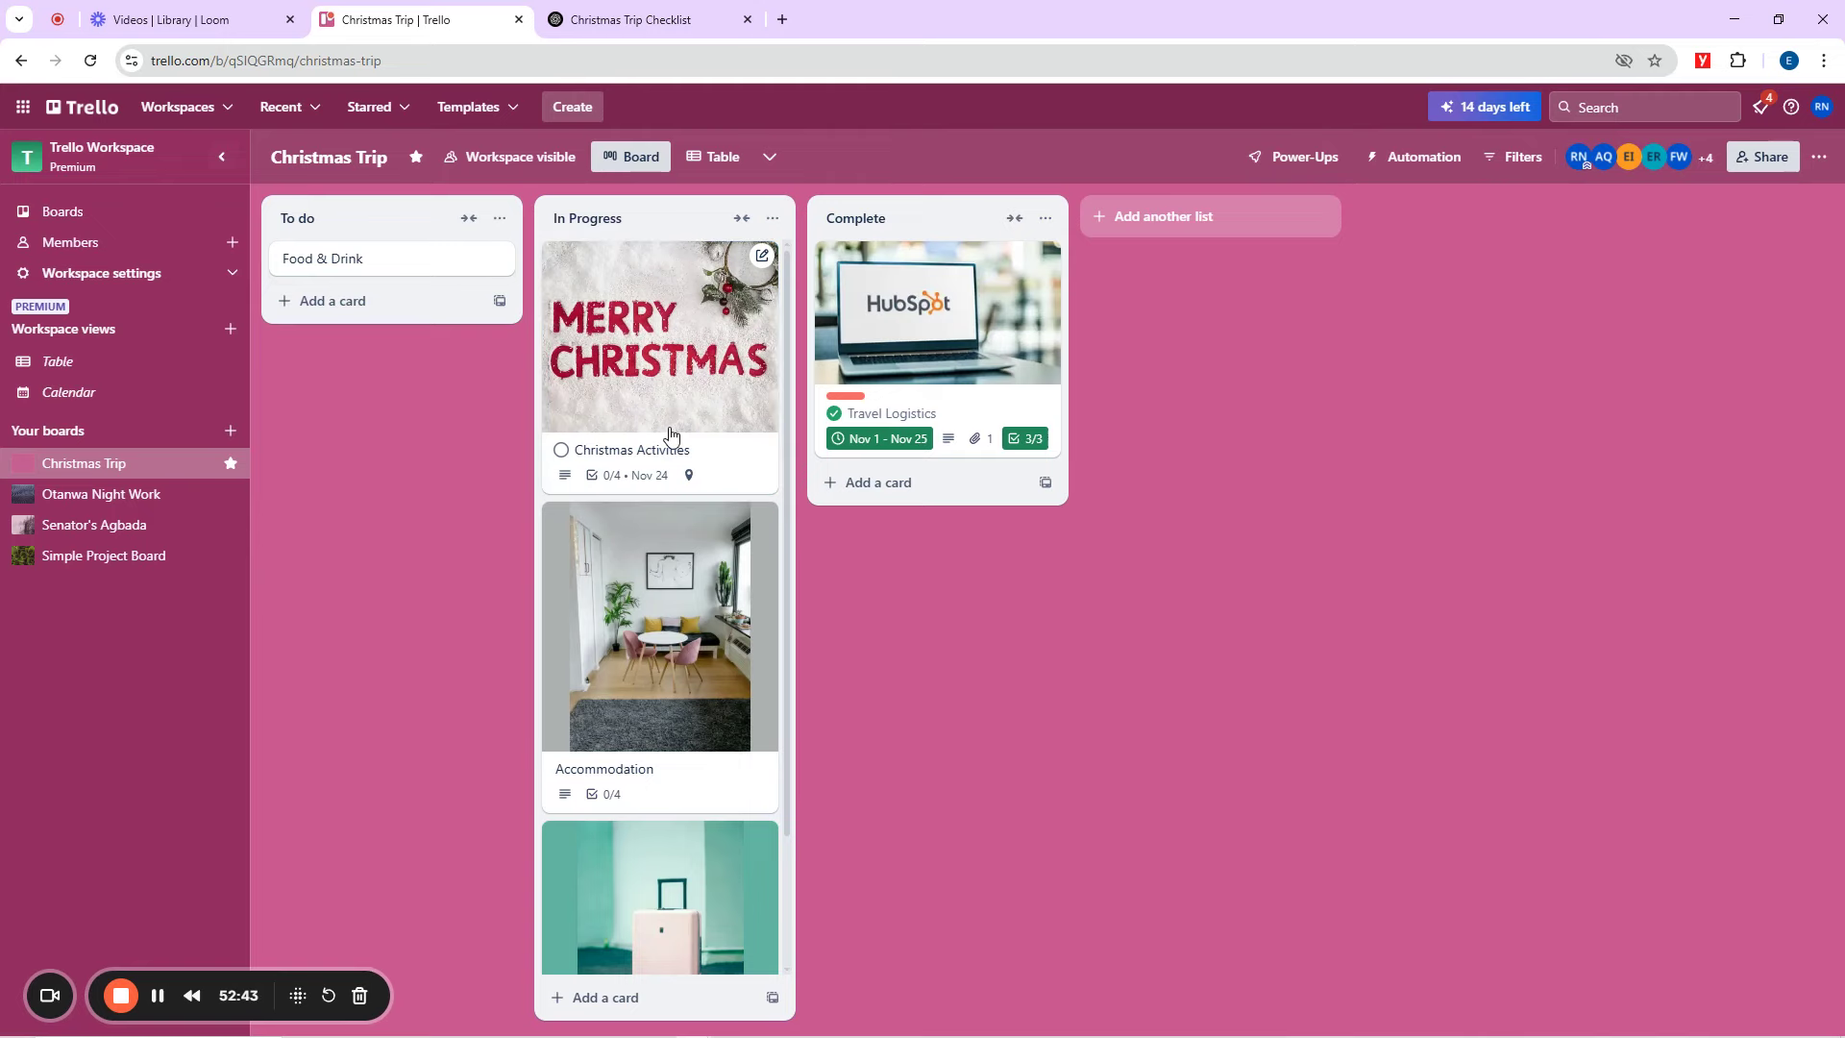
drag(672, 434, 942, 663)
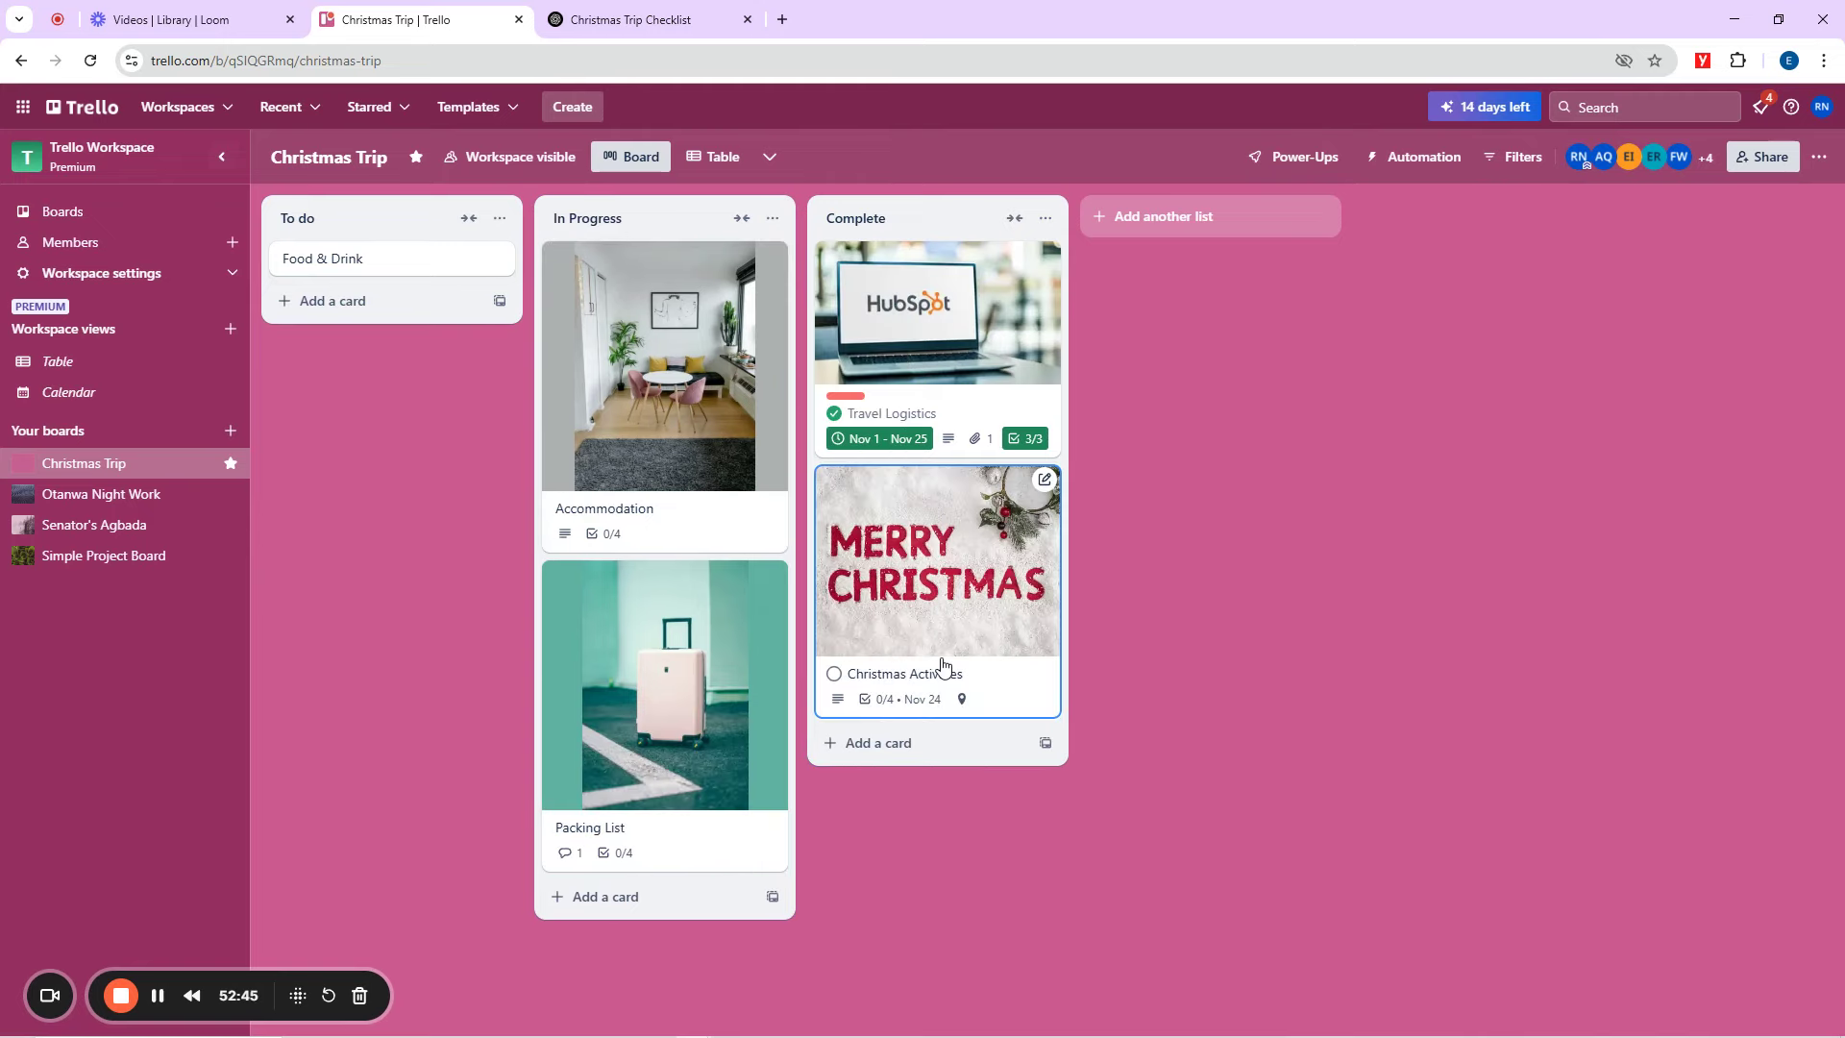
drag(676, 511, 947, 779)
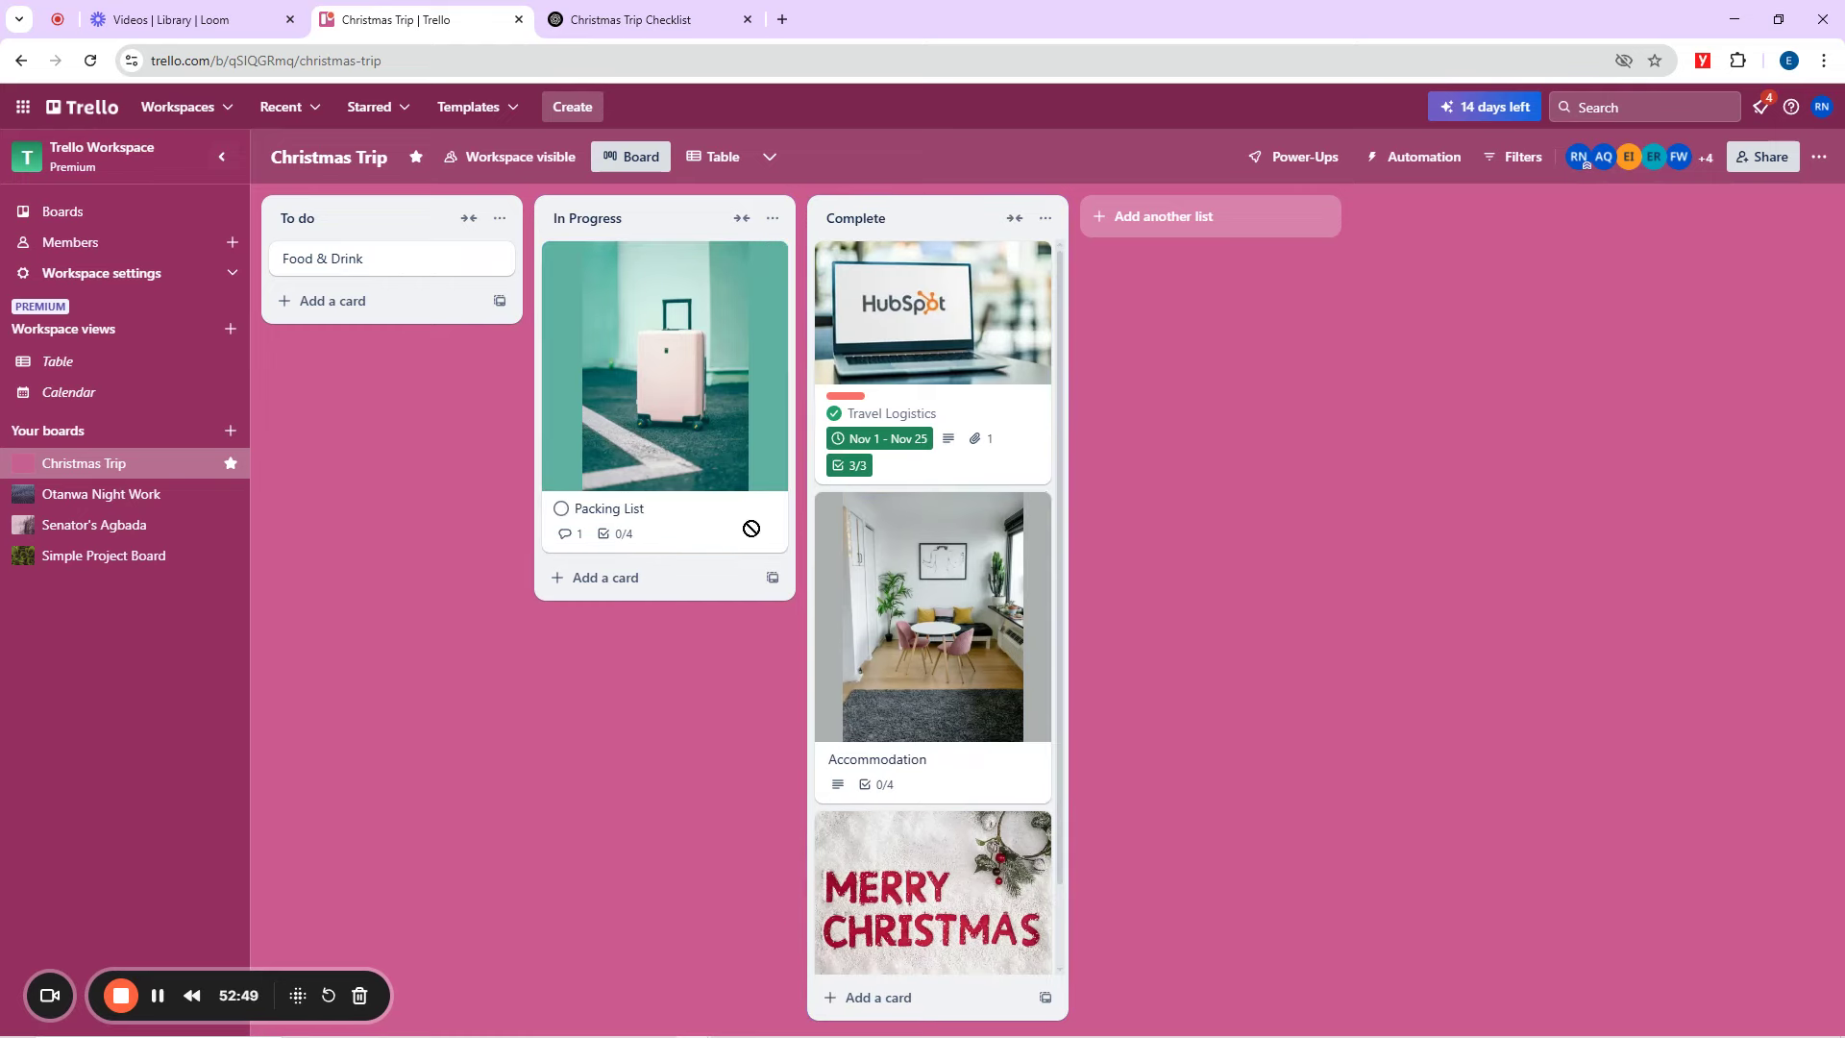
drag(746, 528, 1019, 576)
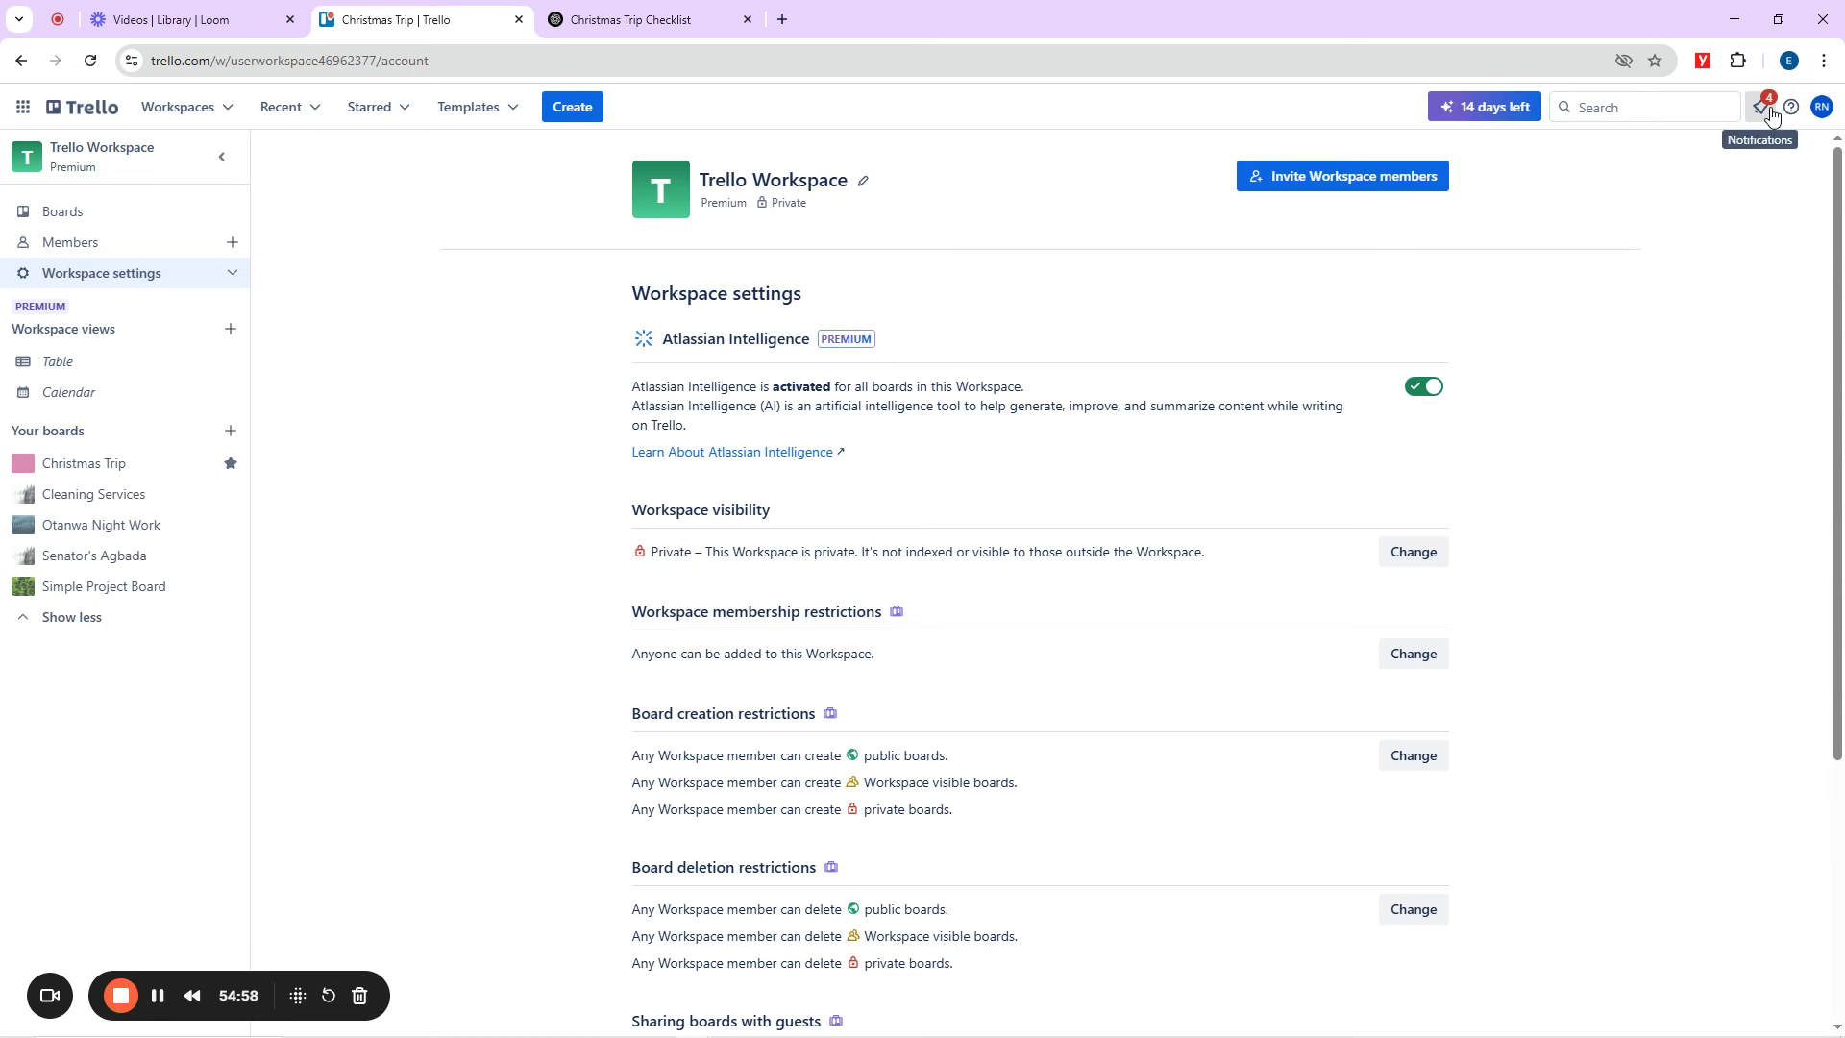
Look through the app switcher, the workspace, recent, starred and template lists, and the workspace settings page.
click(24, 108)
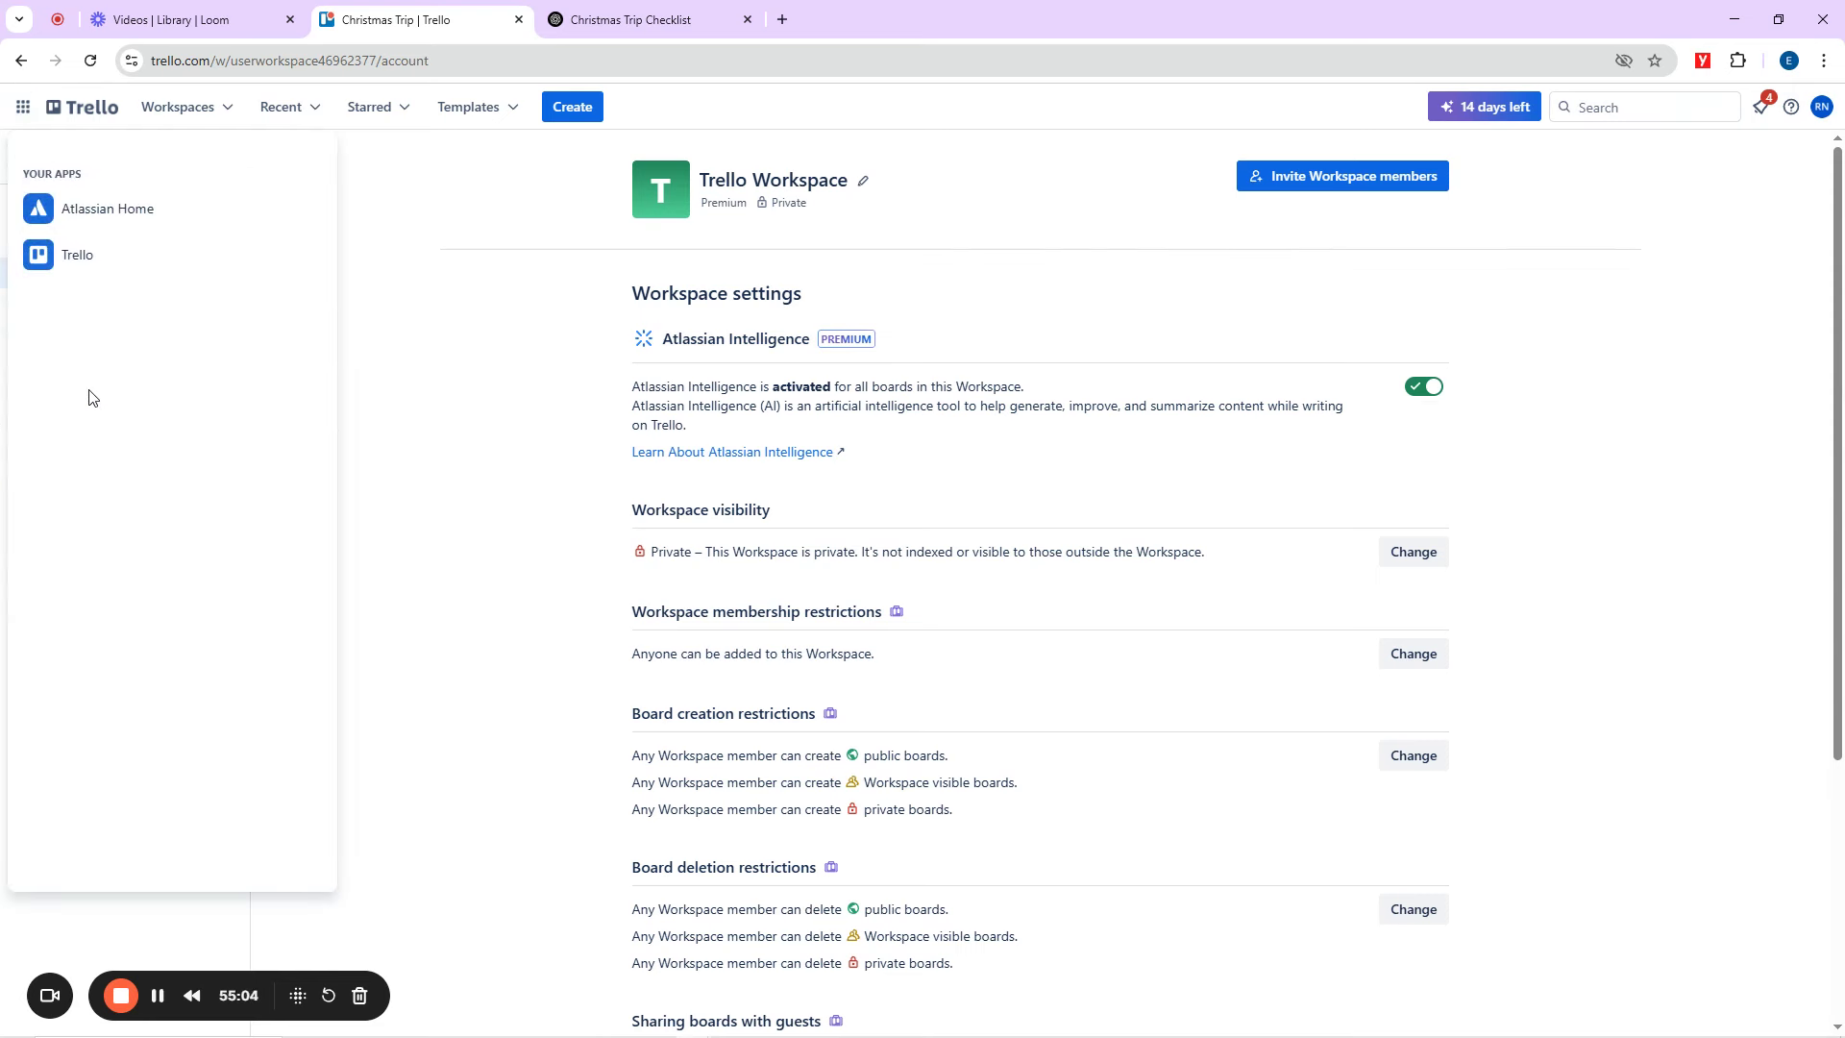
click(213, 106)
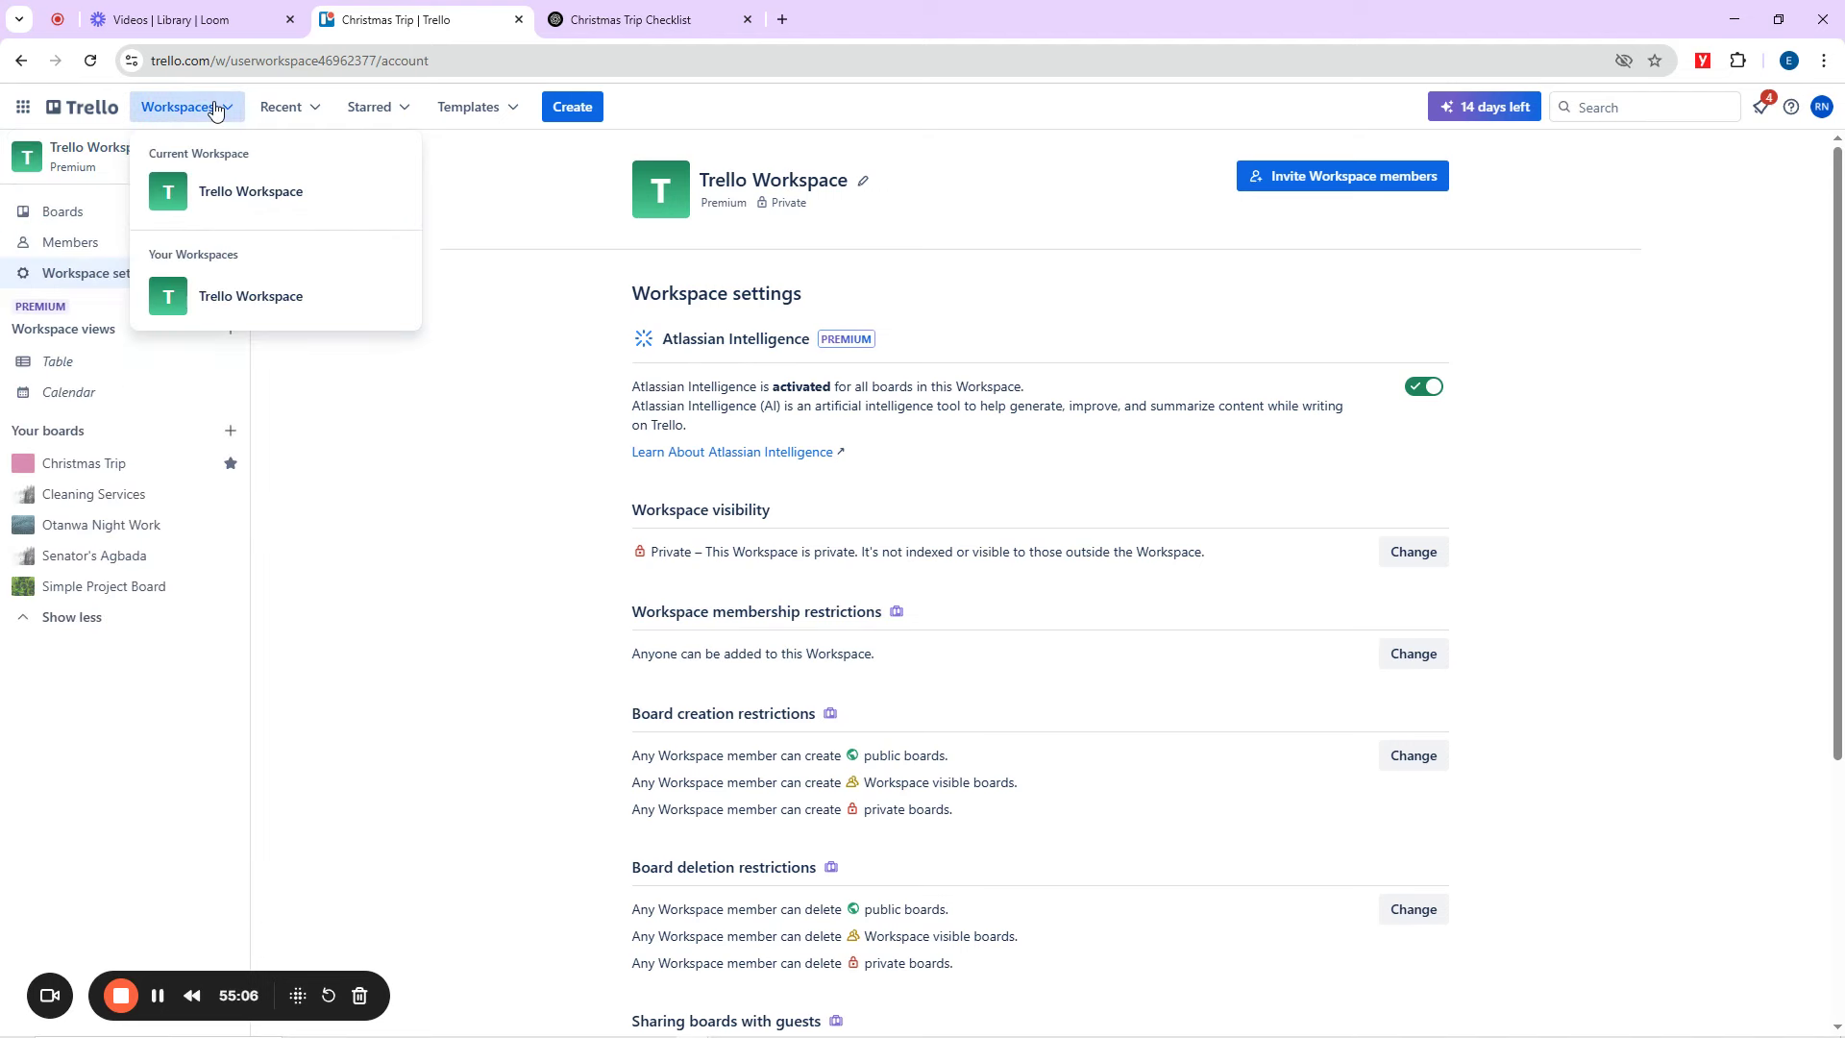
click(307, 117)
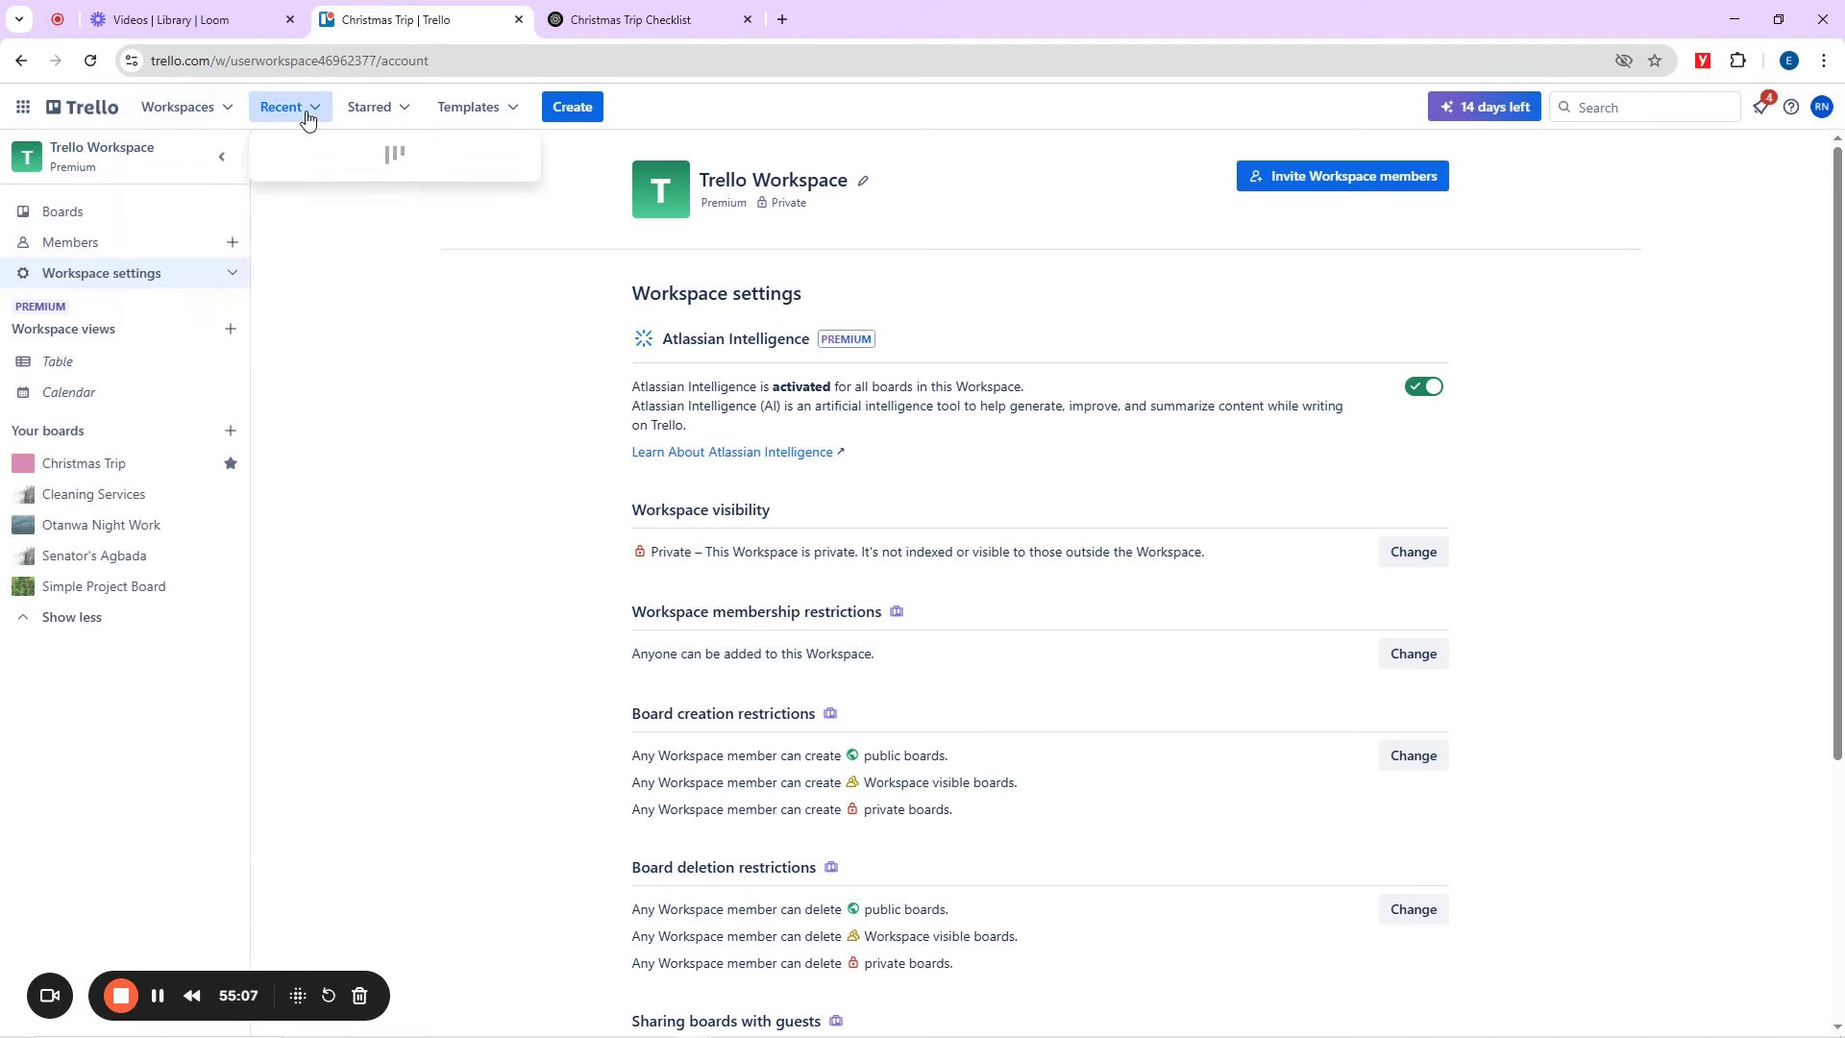
click(394, 113)
click(471, 107)
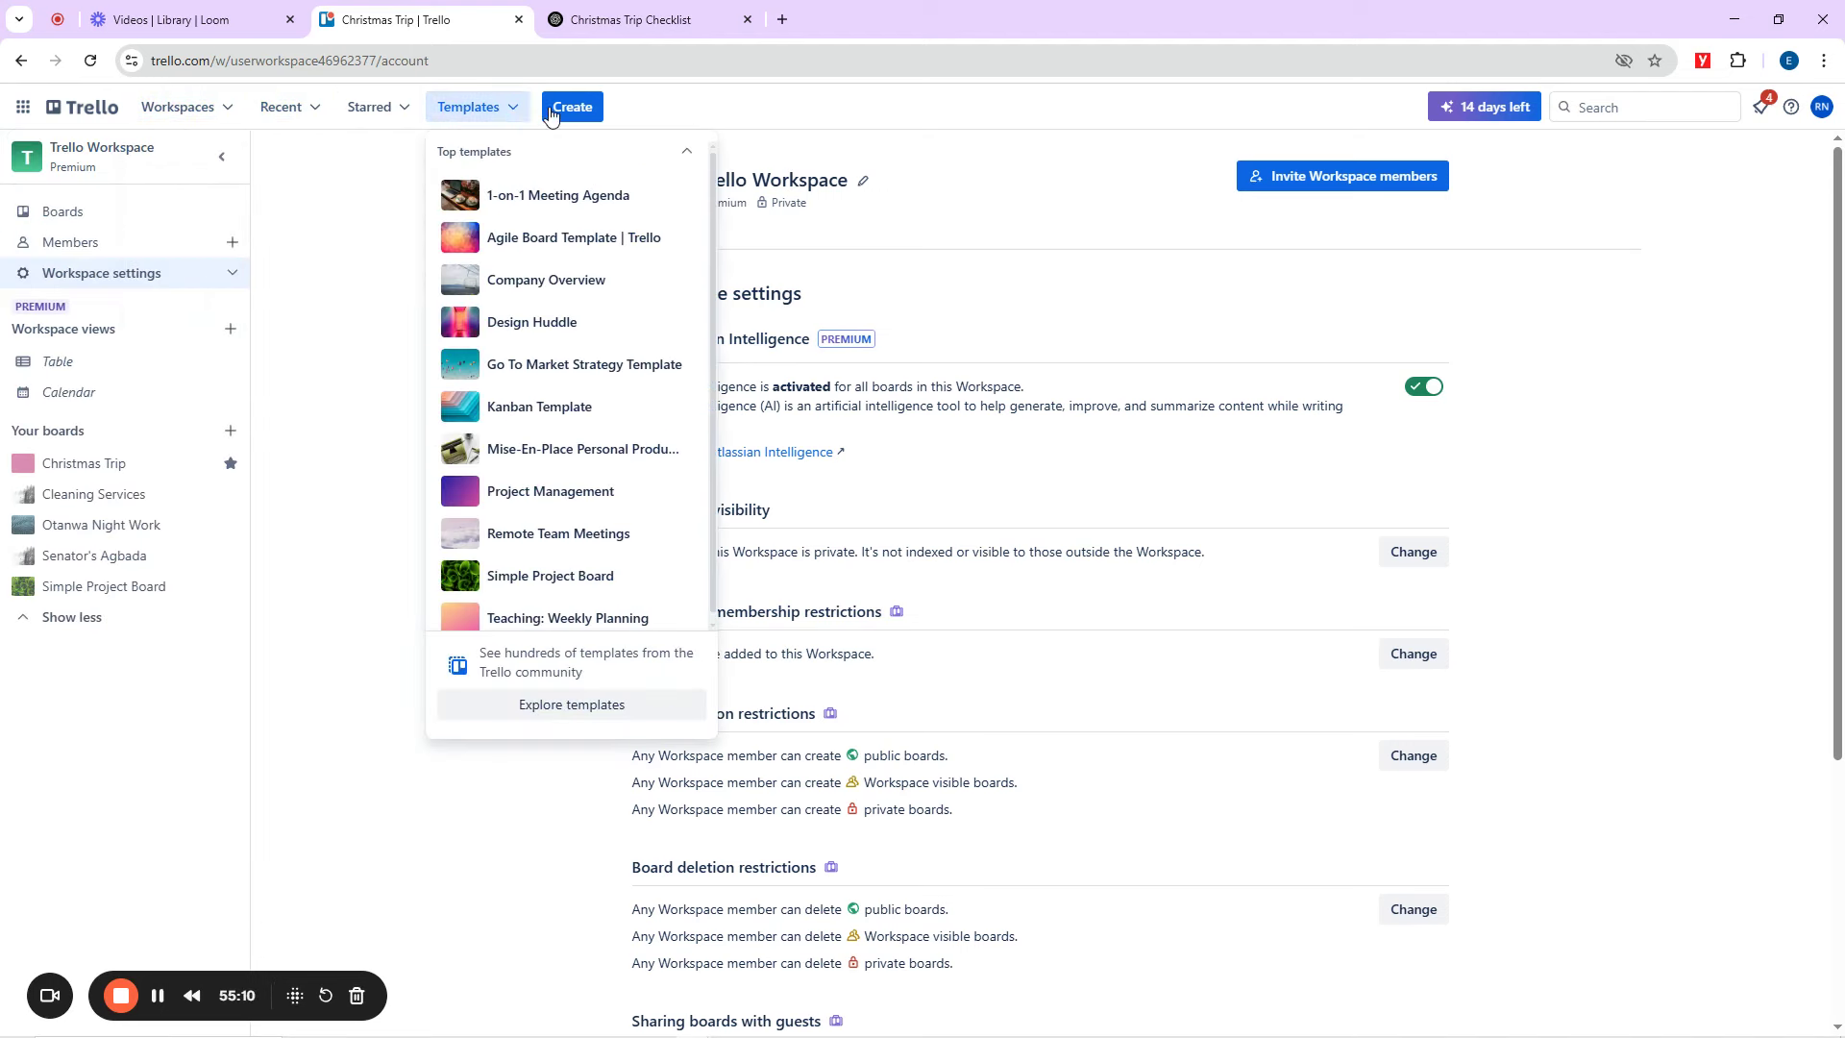
click(714, 113)
click(194, 112)
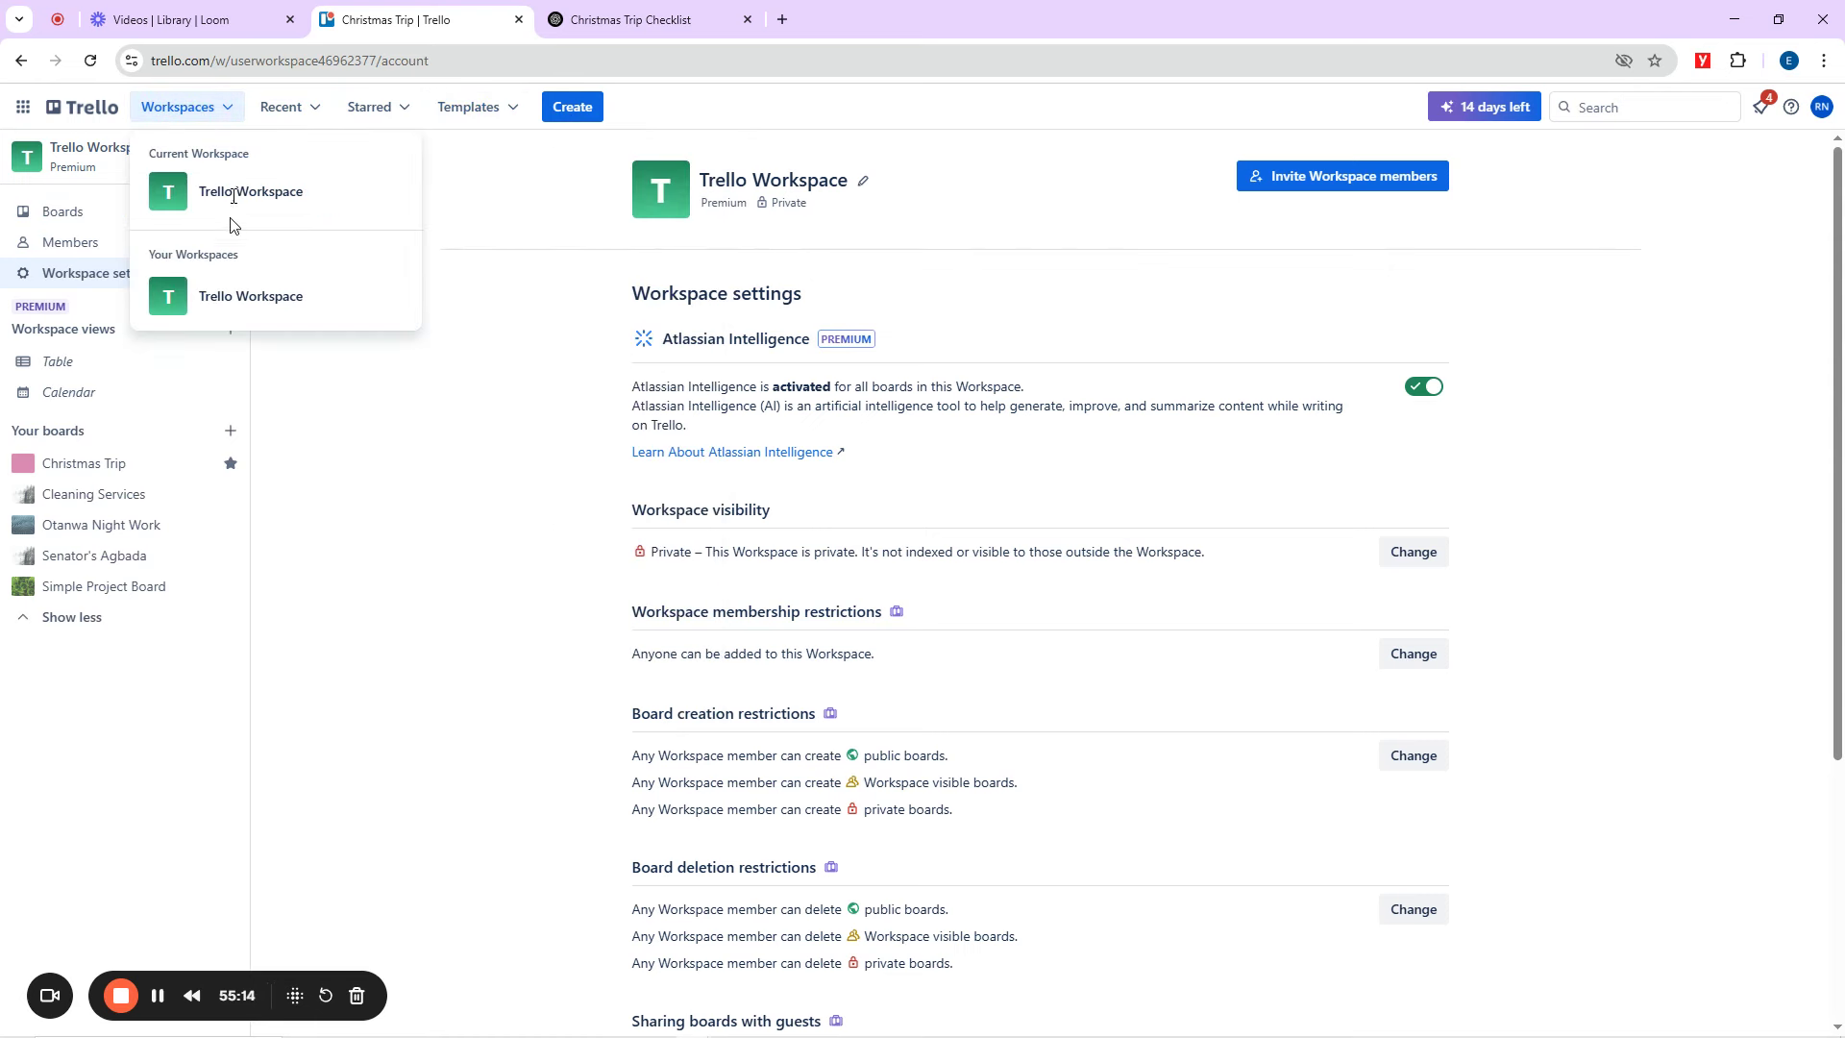
click(533, 326)
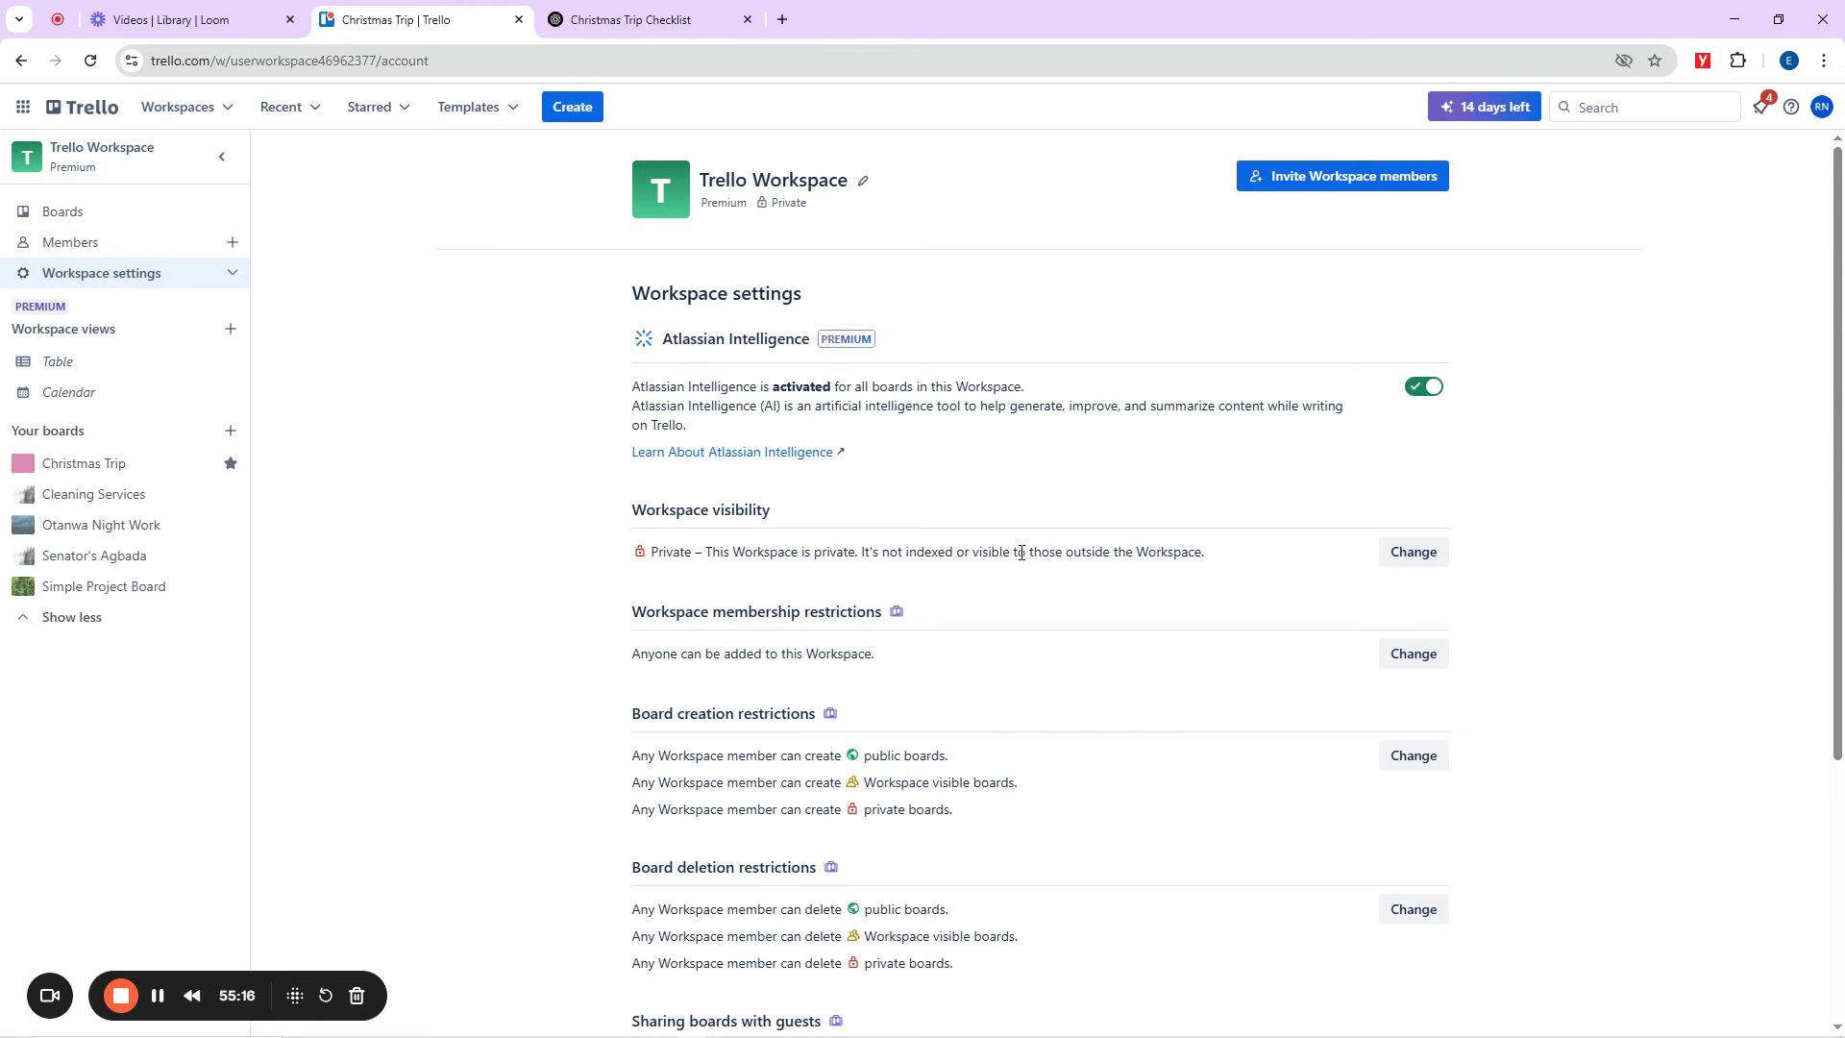
scroll(923, 481, down, 4)
scroll(911, 545, up, 4)
Check the unread notifications and look over the account options.
click(1761, 113)
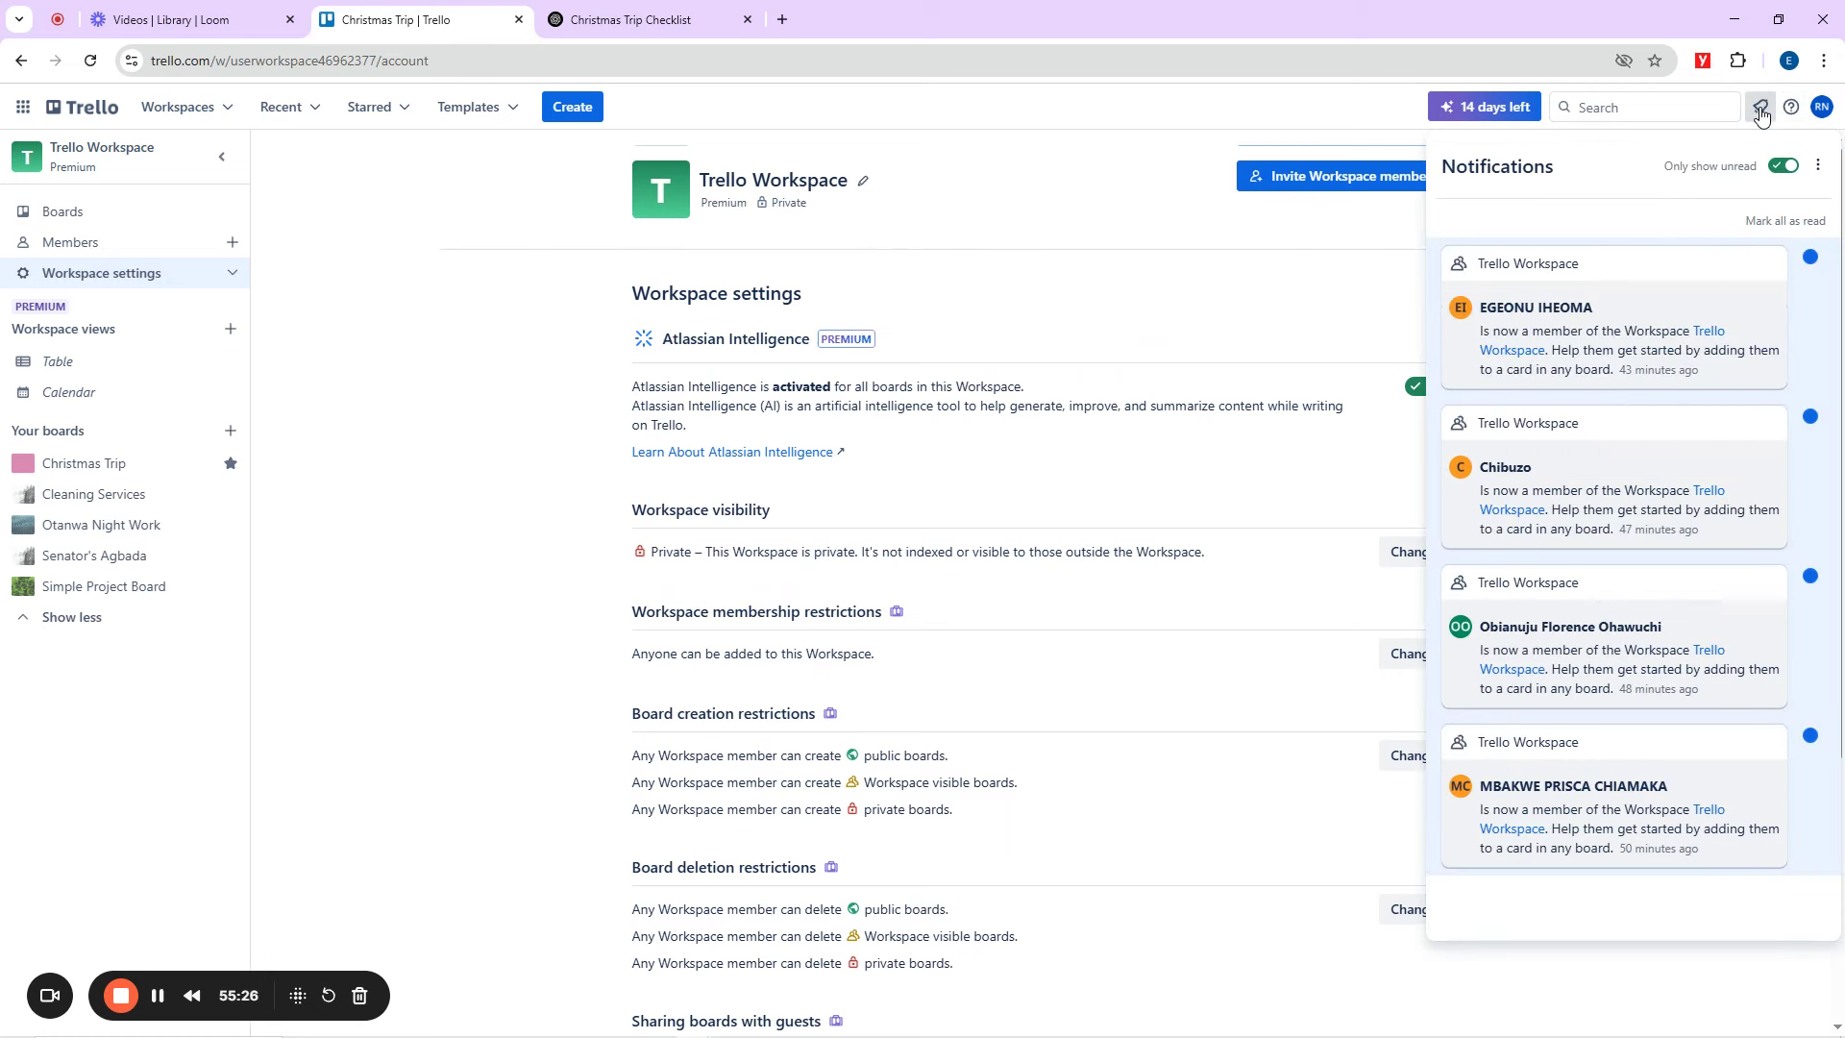
click(1821, 111)
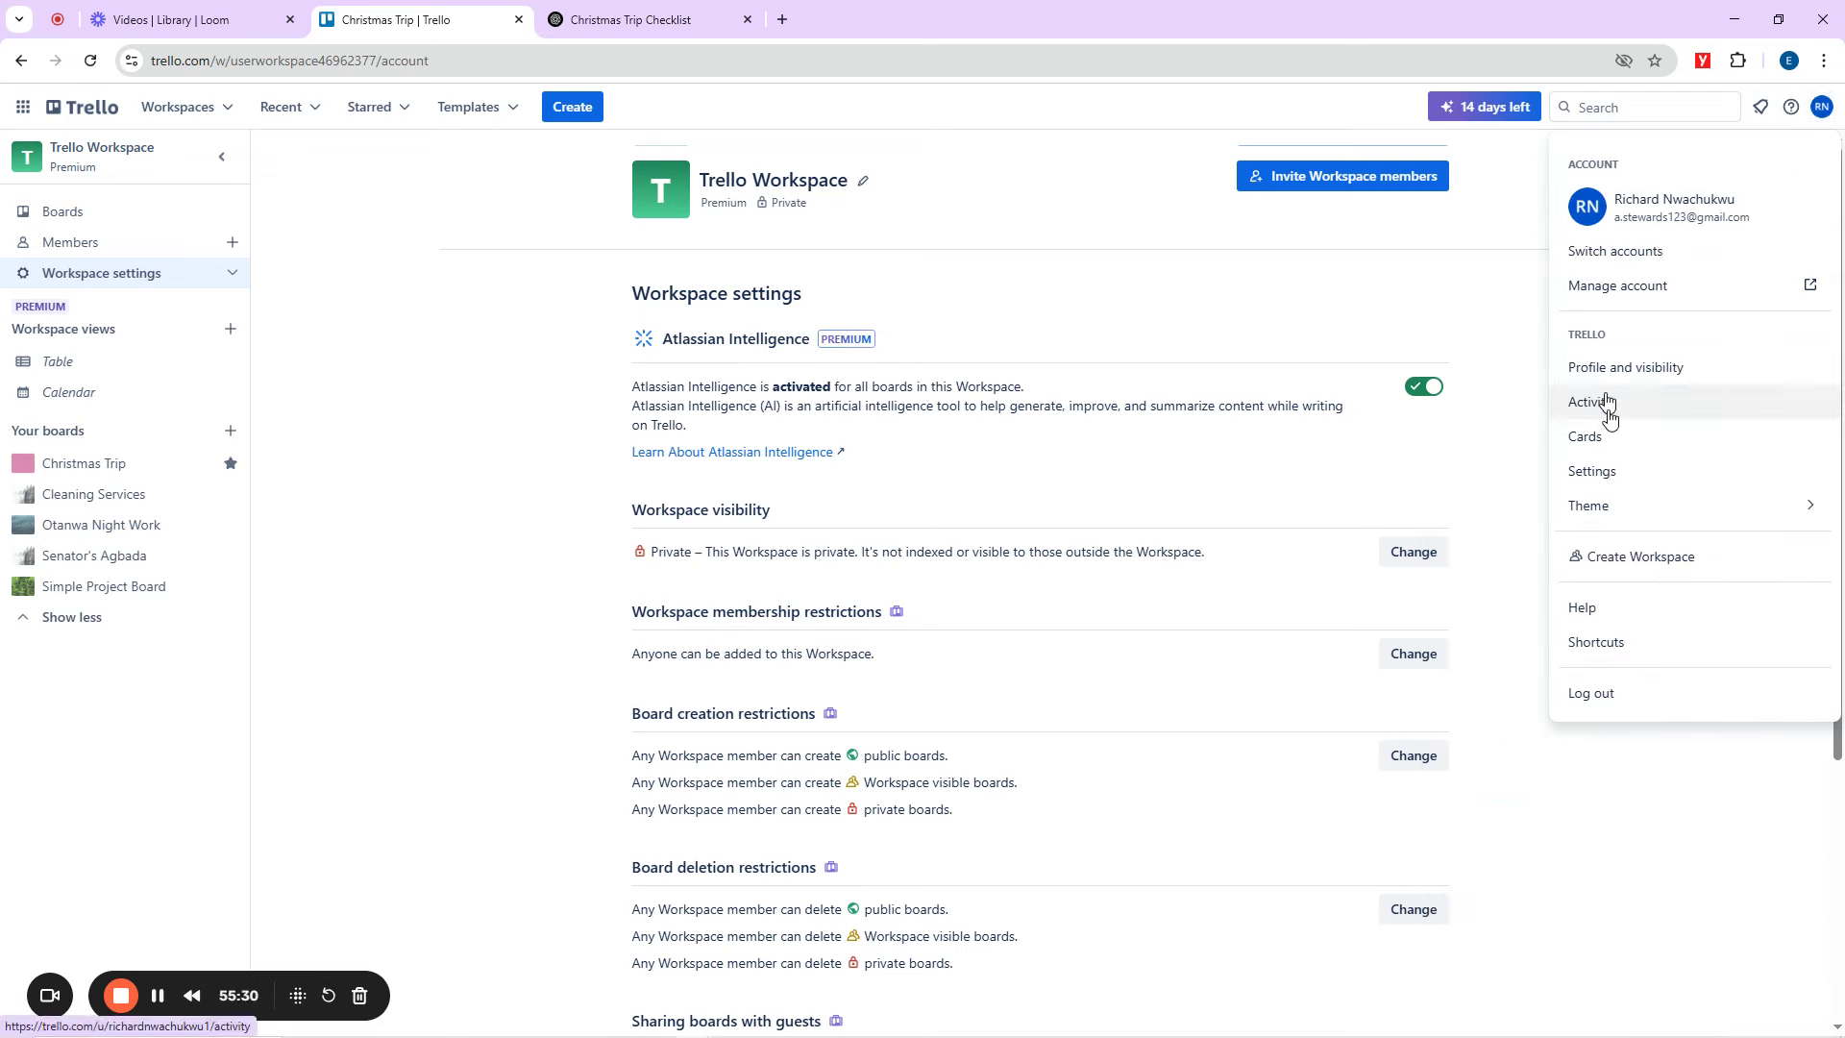
key(Escape)
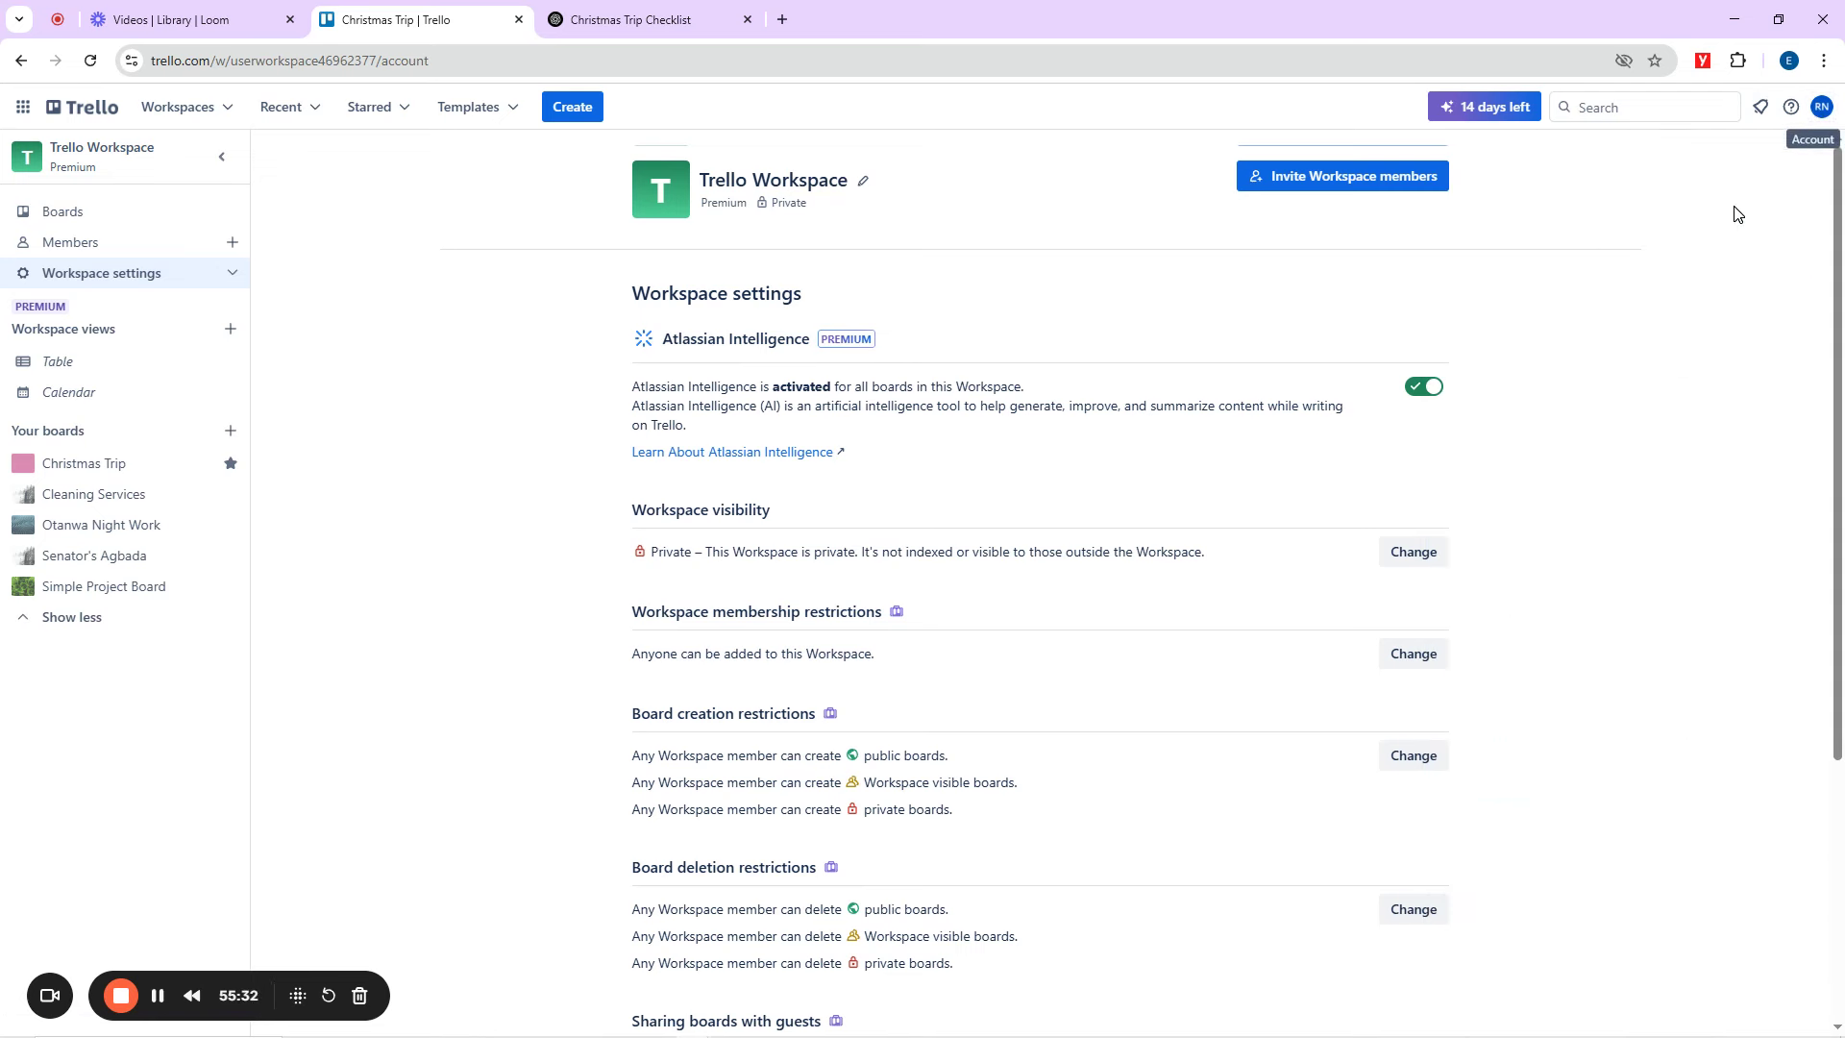
Search Trello for "integration" and dismiss the search.
click(1662, 106)
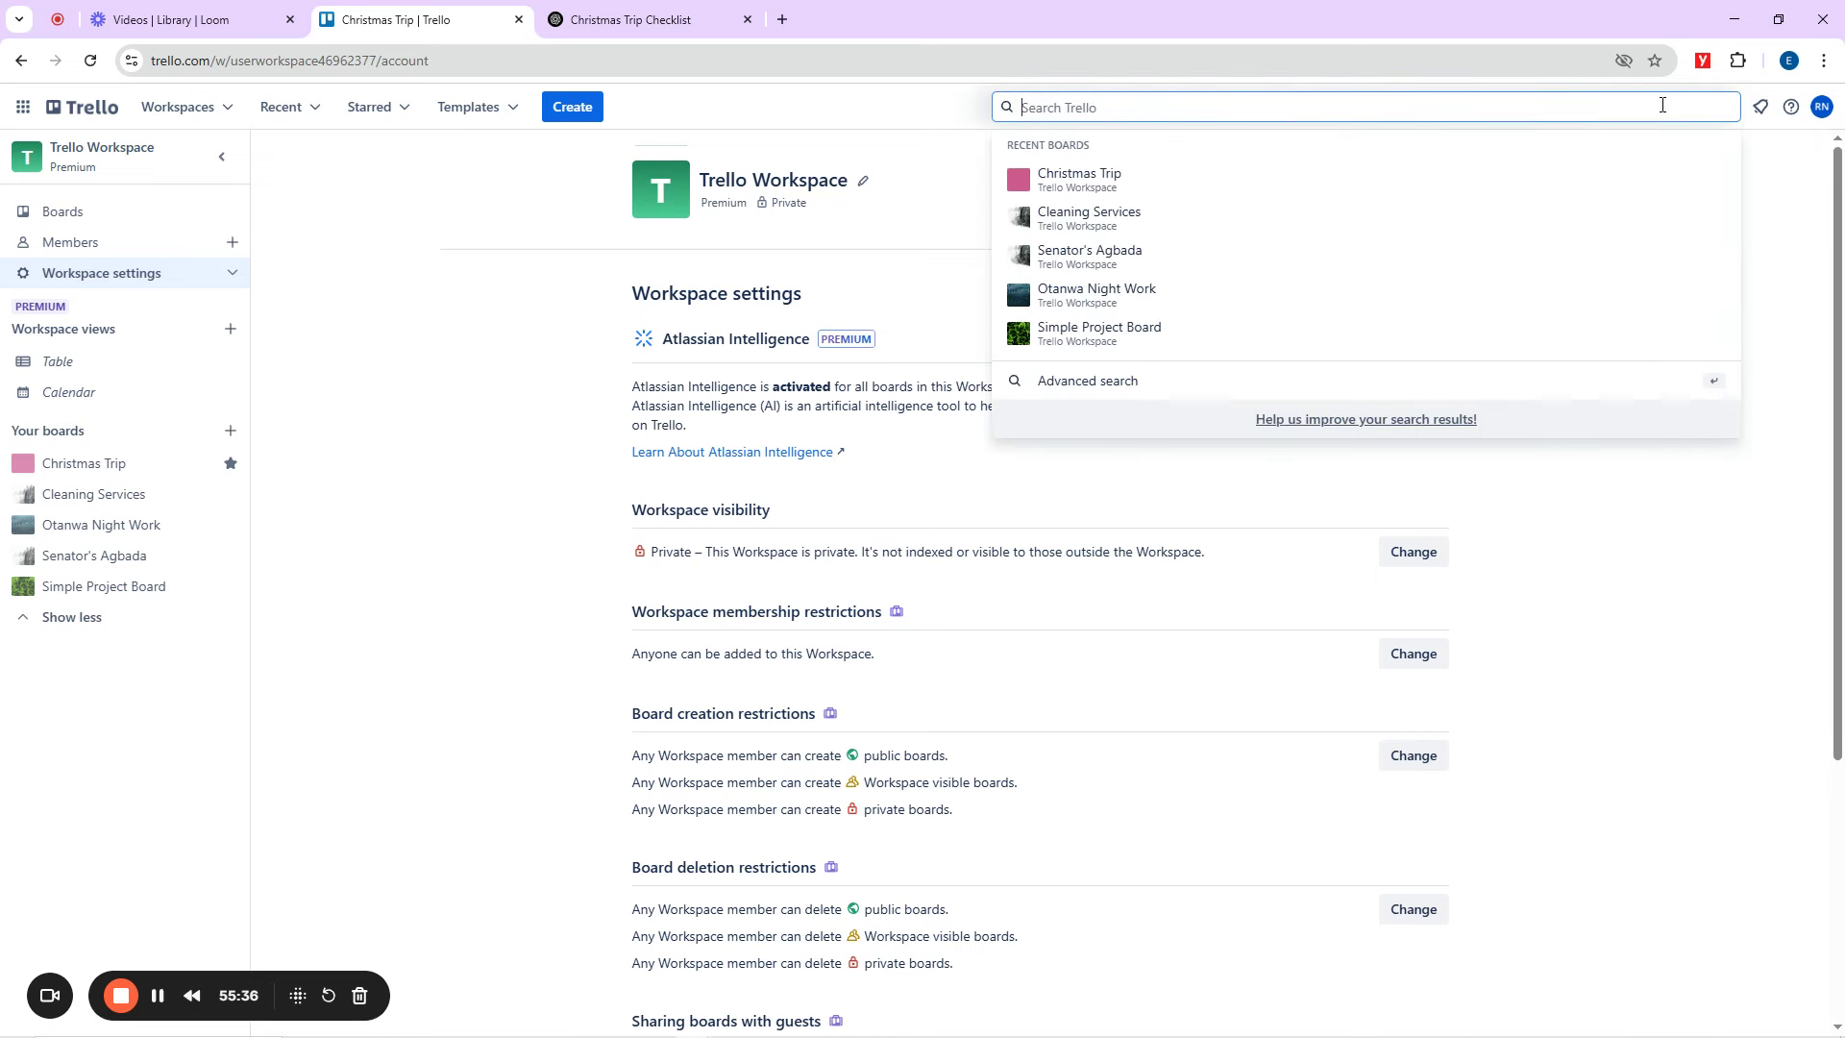
text(inte)
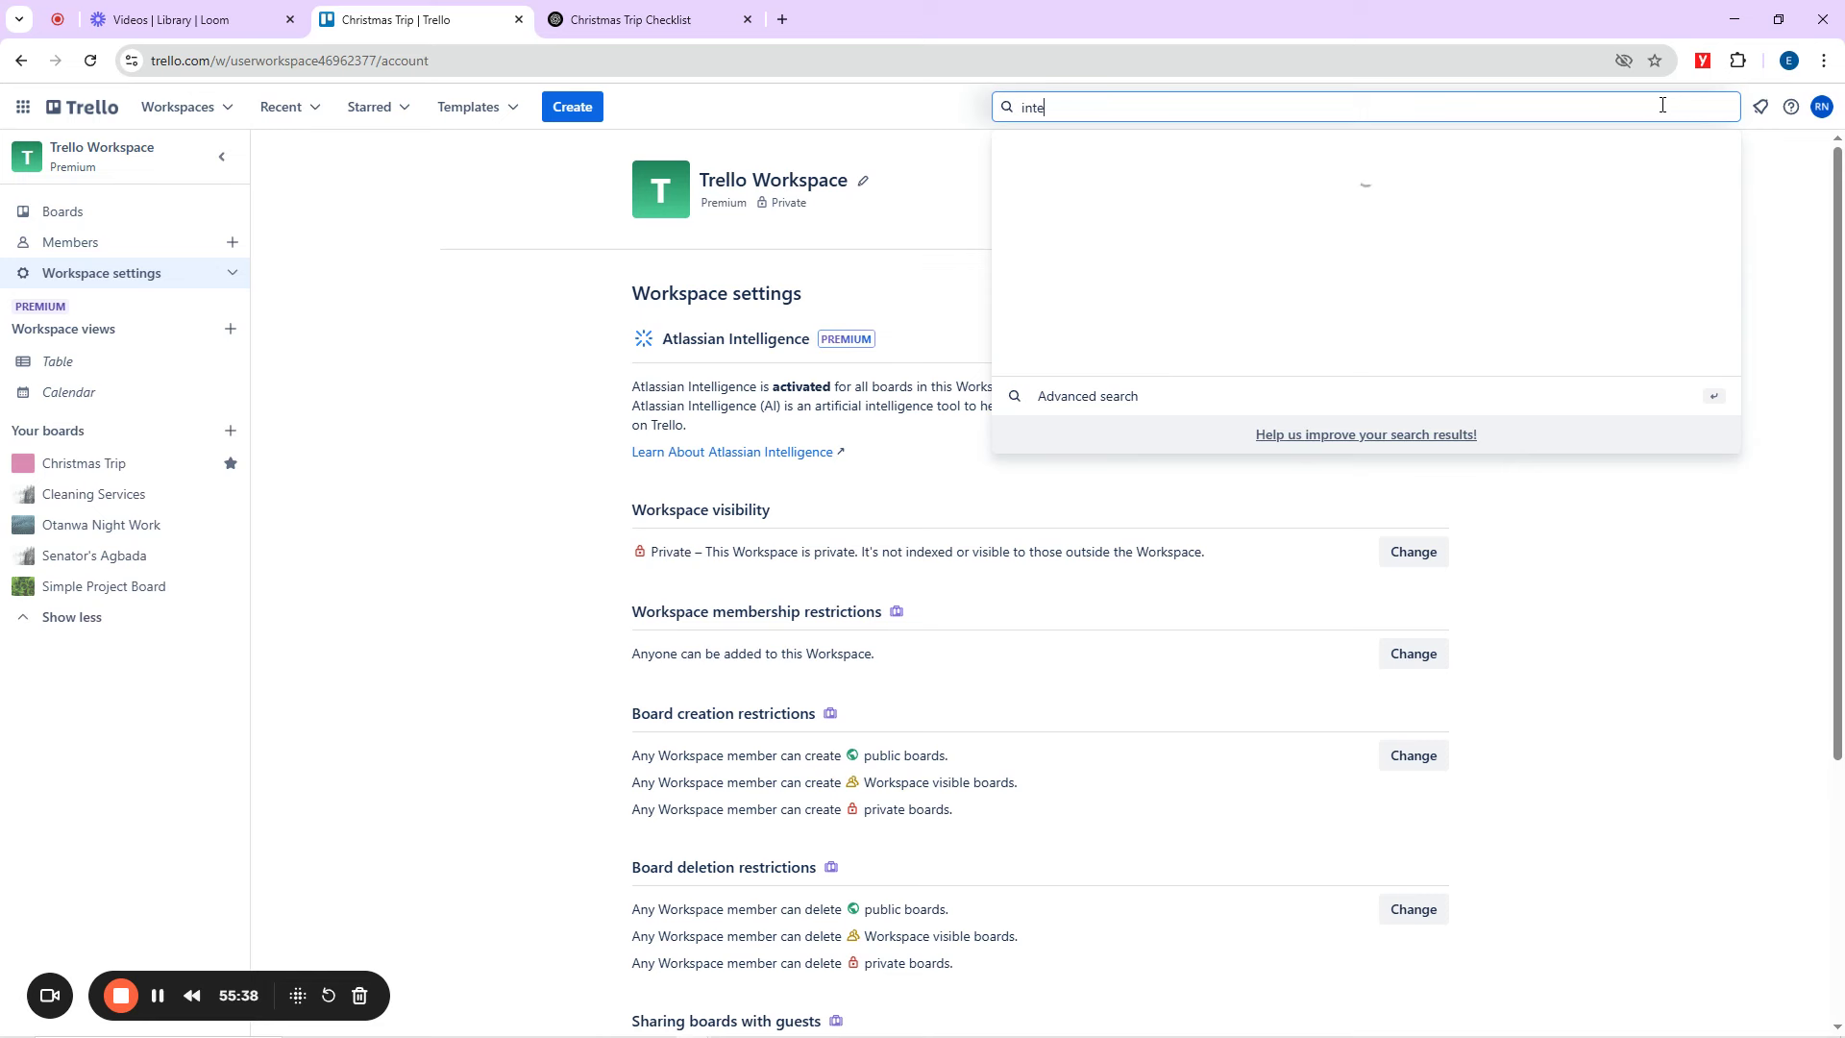
text(gration)
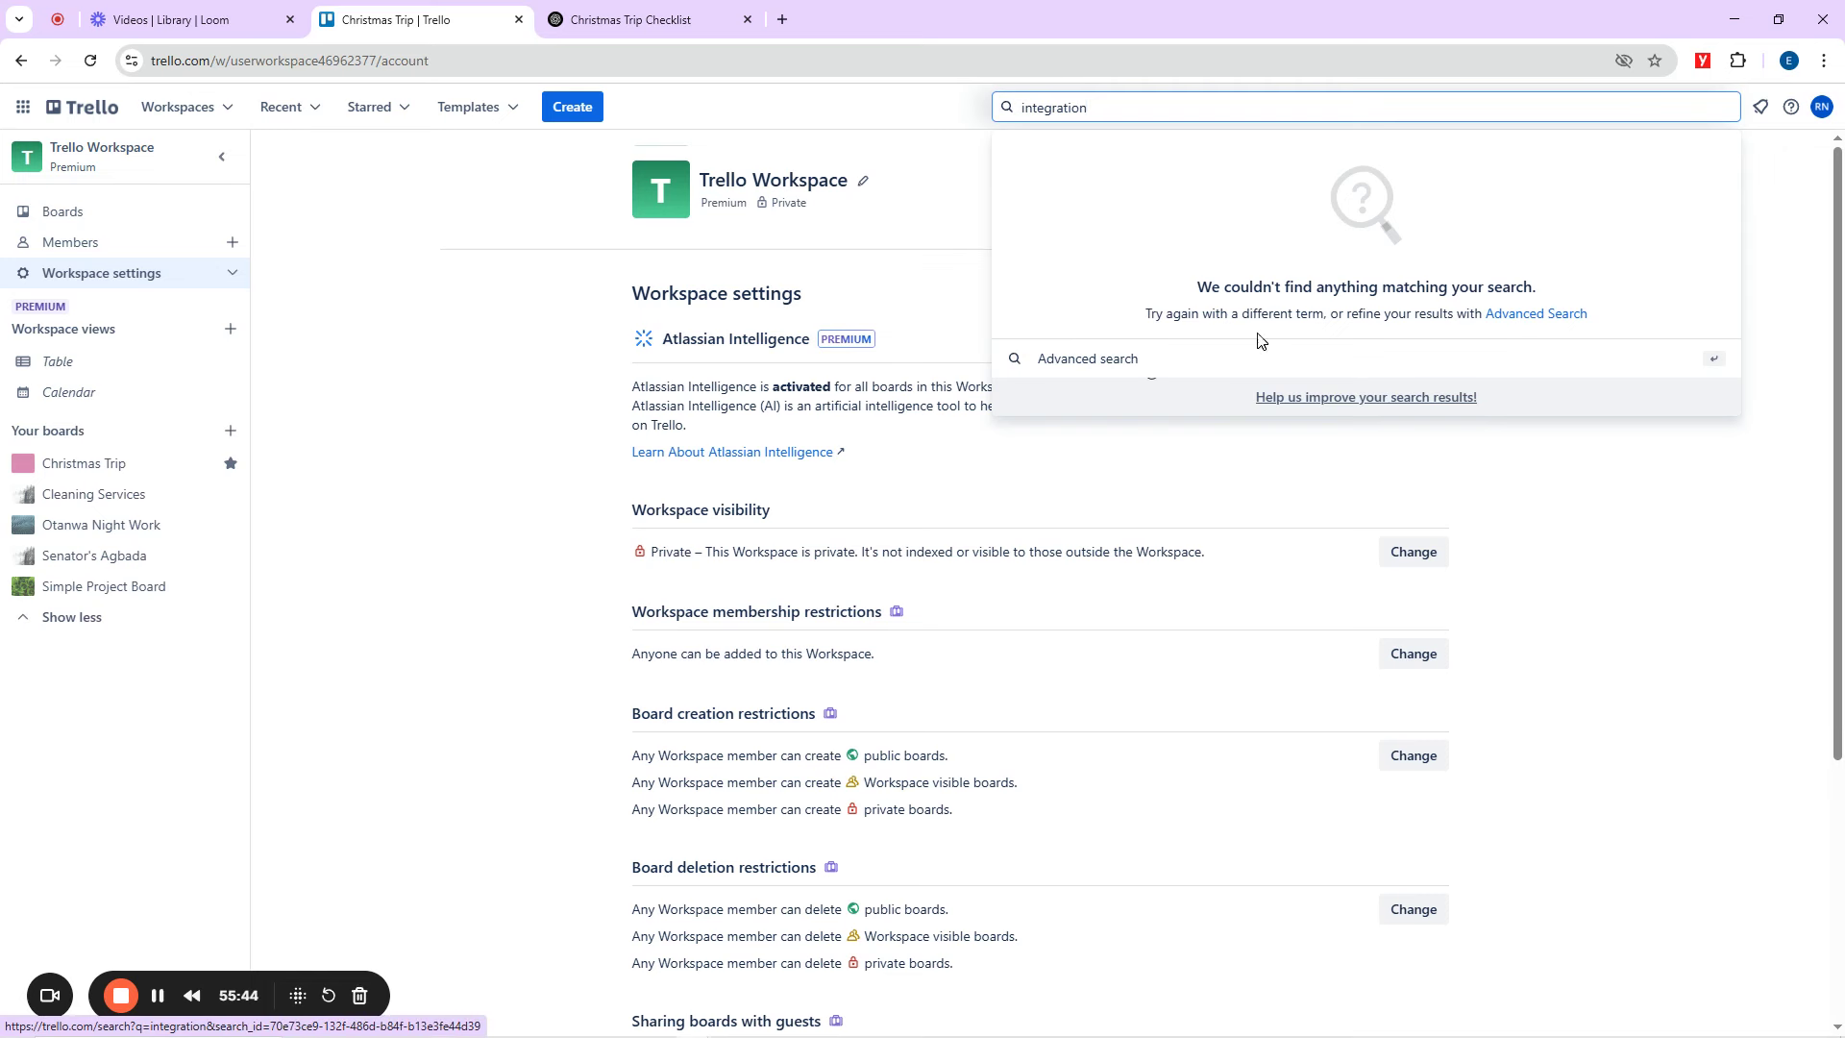
click(1781, 188)
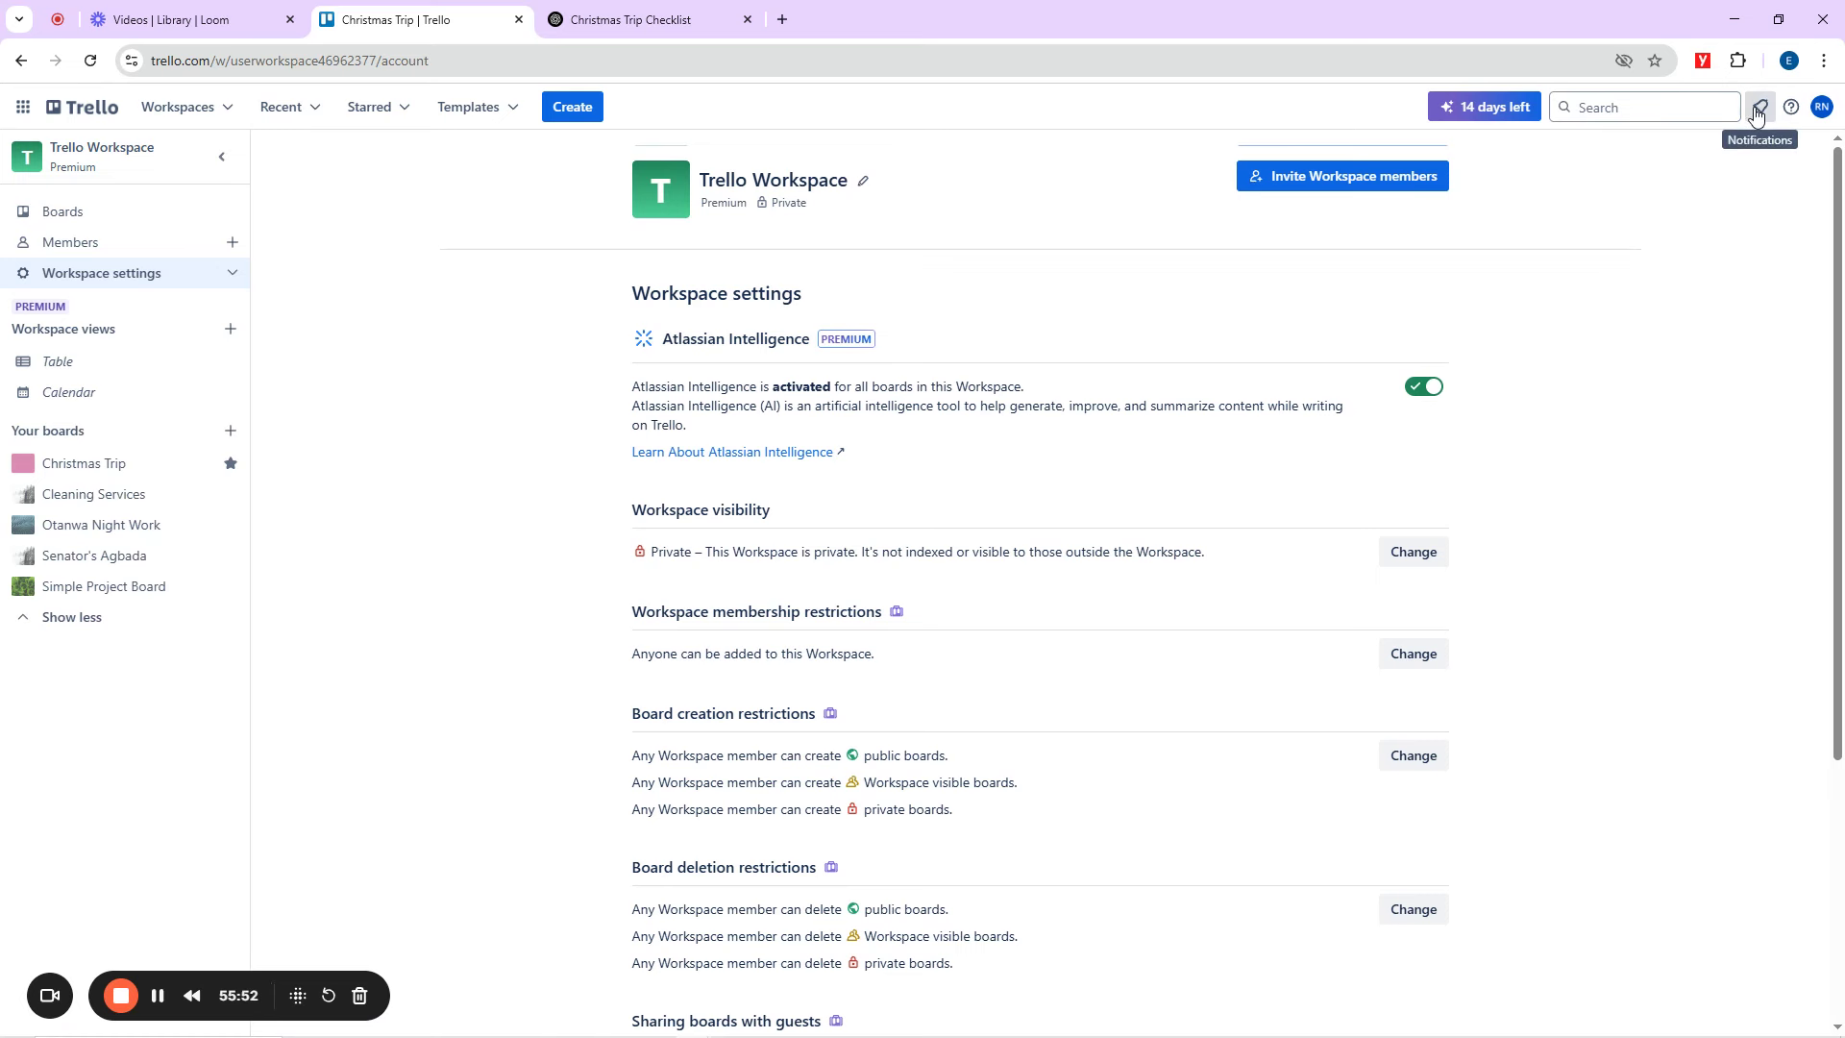
click(1823, 112)
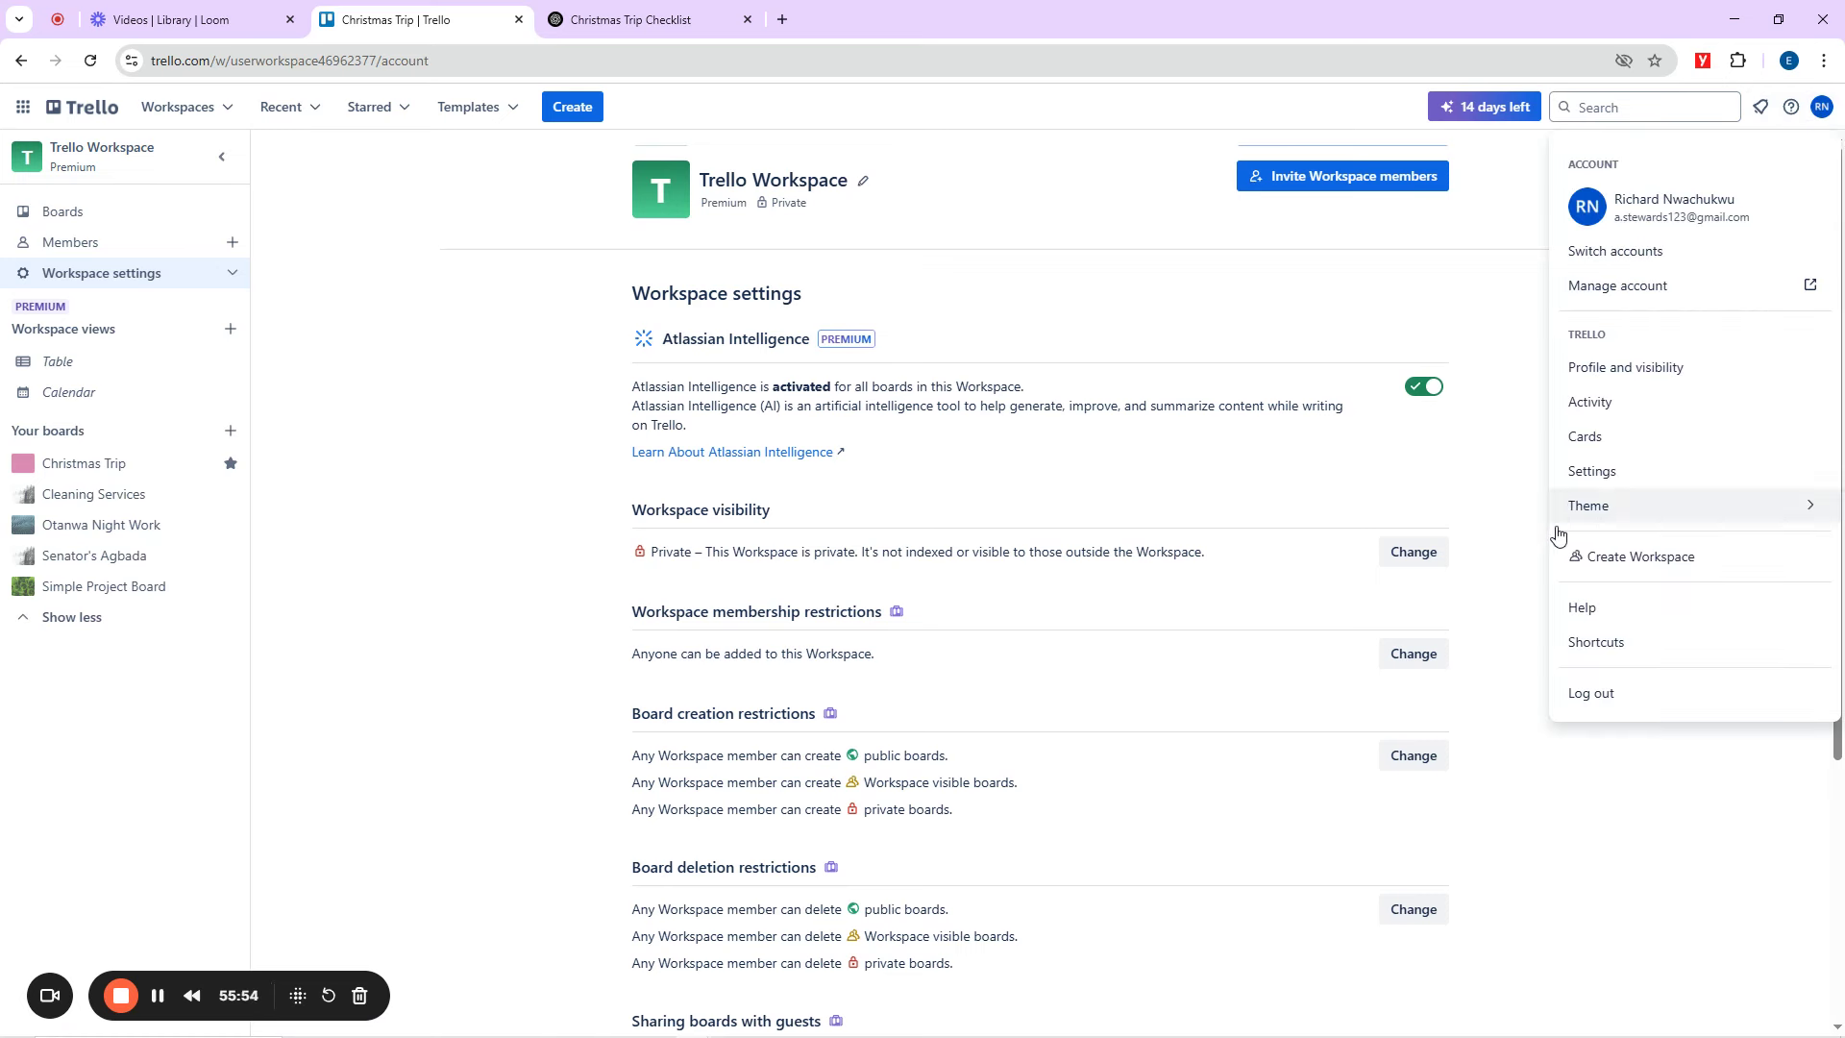
click(1502, 510)
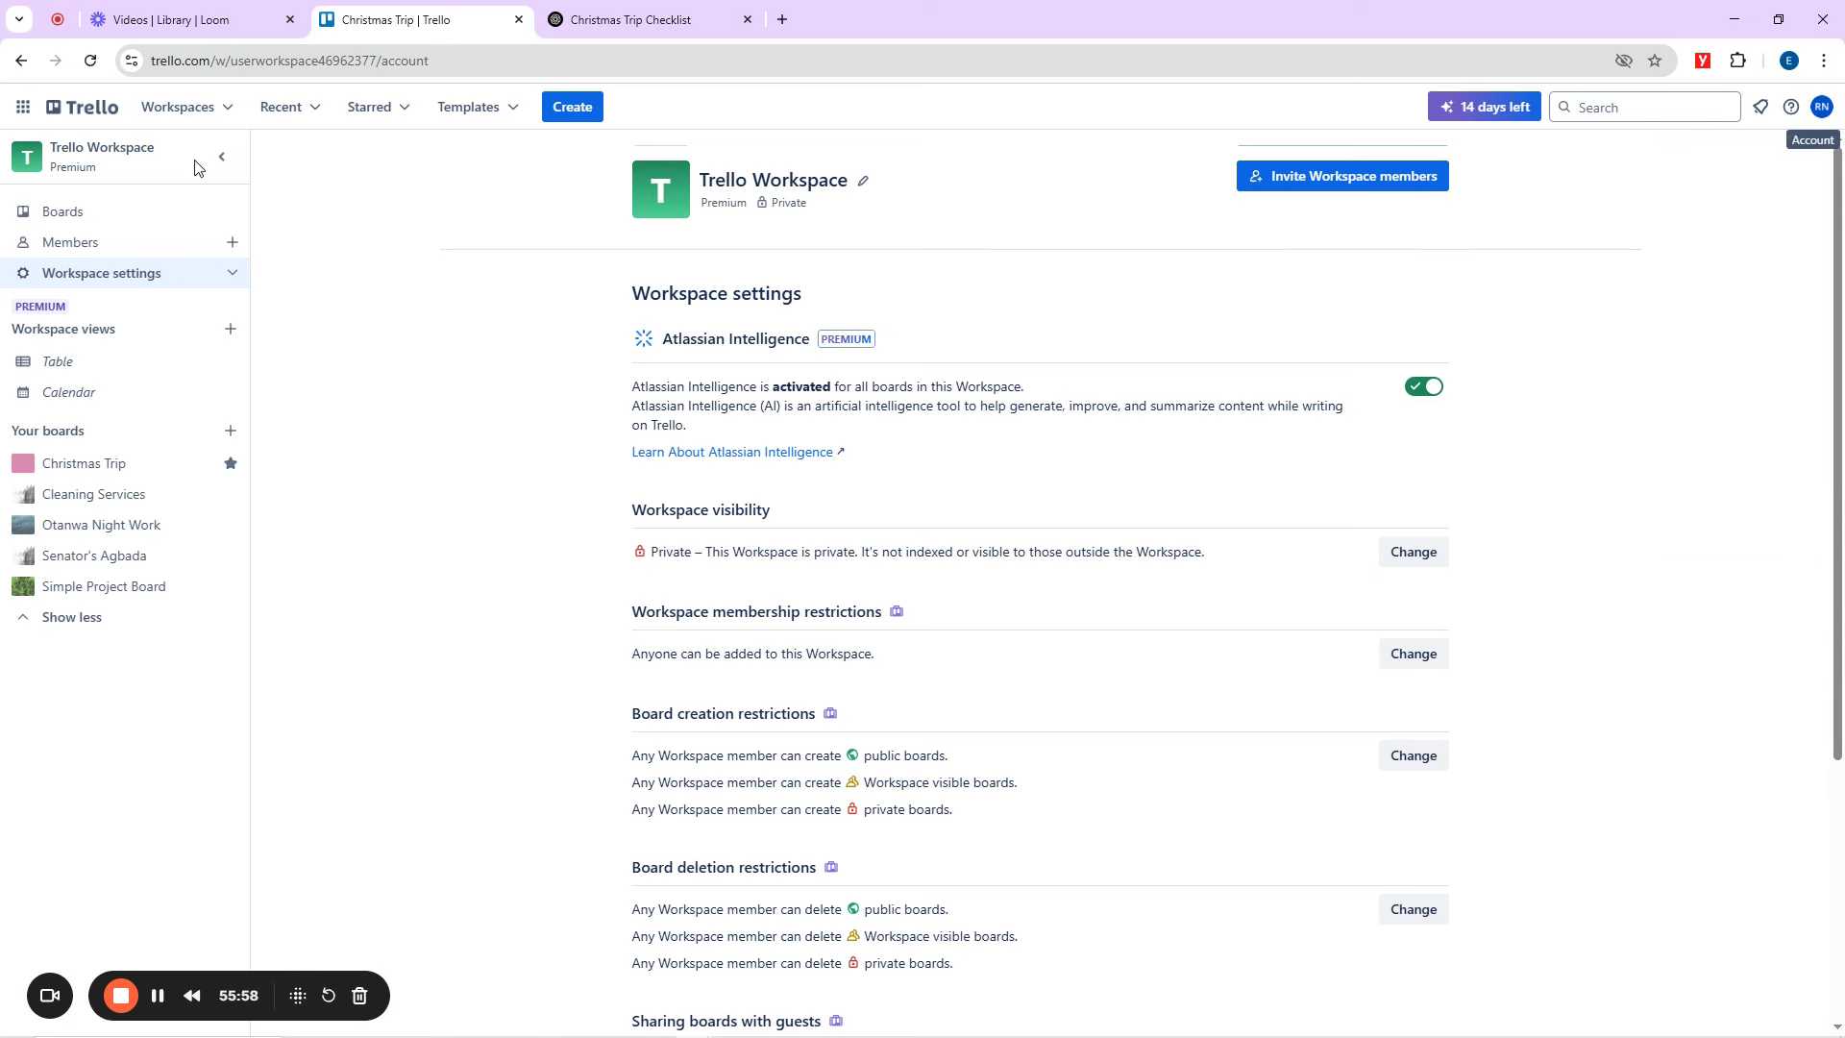
click(227, 158)
click(14, 159)
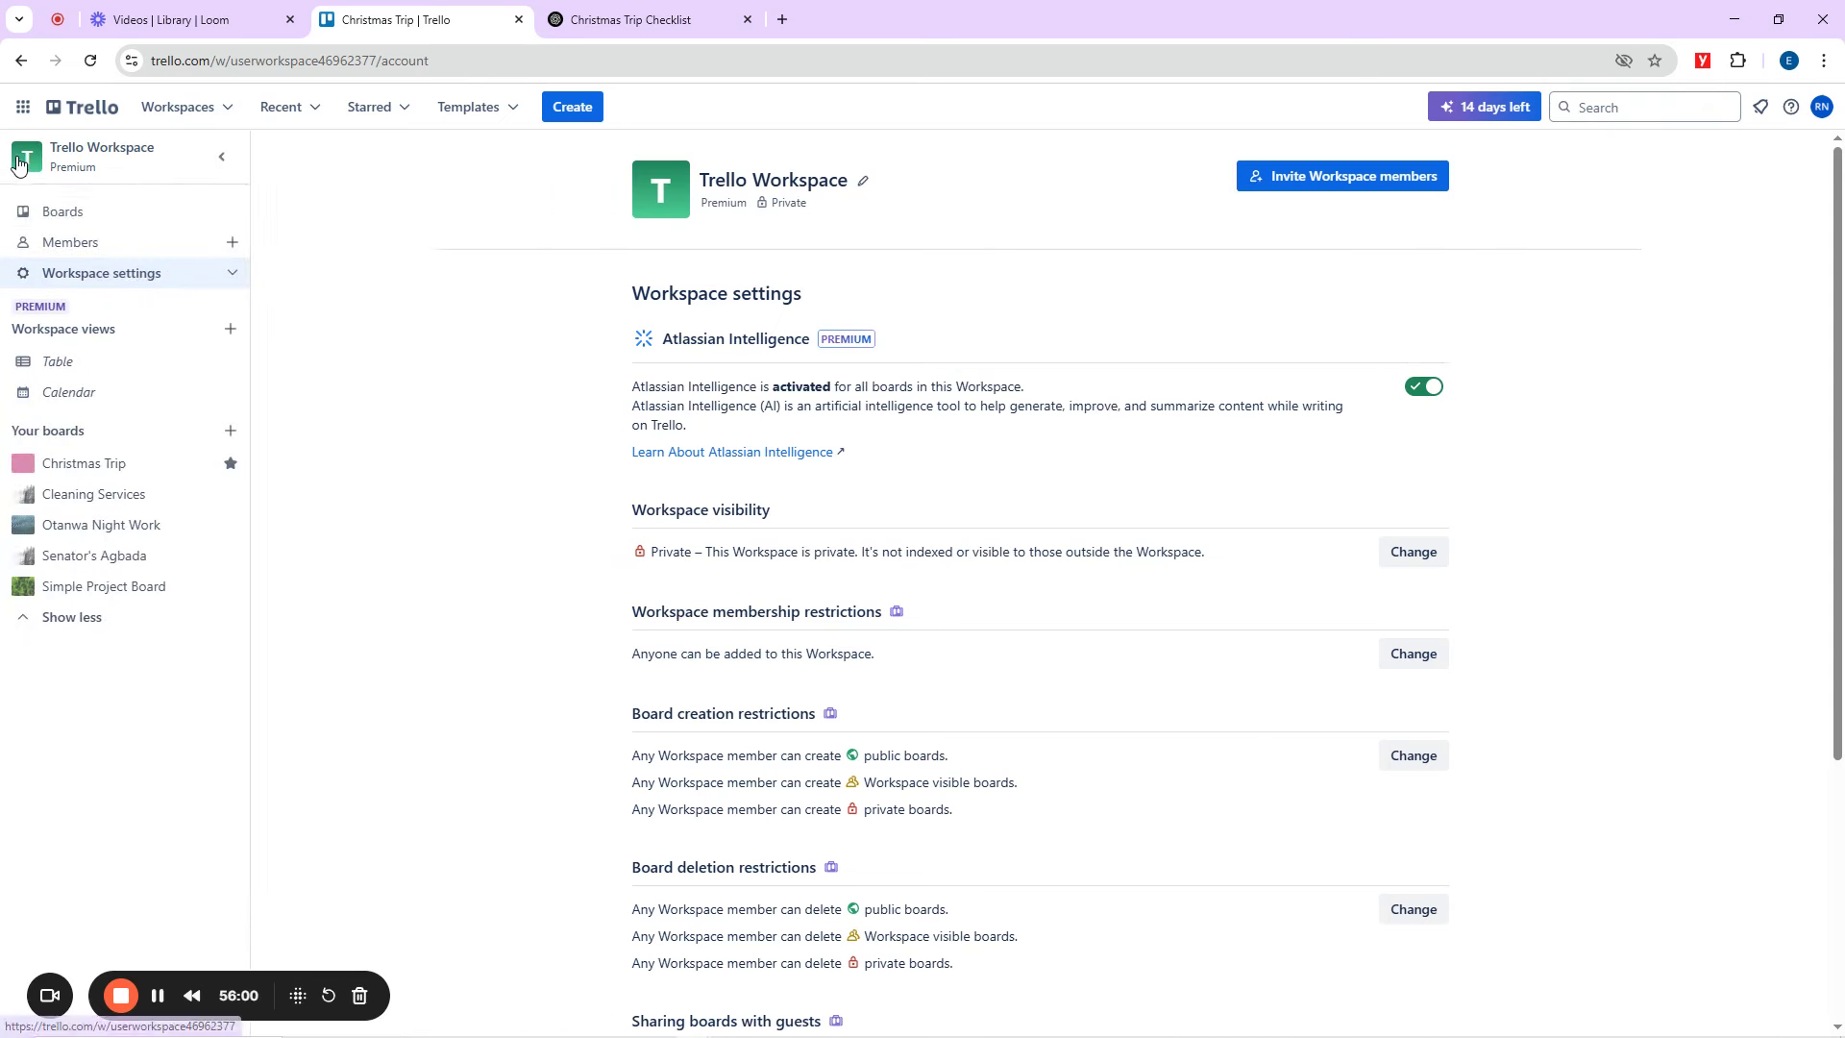
Show the workspace's boards overview and open the Christmas Trip board.
click(78, 213)
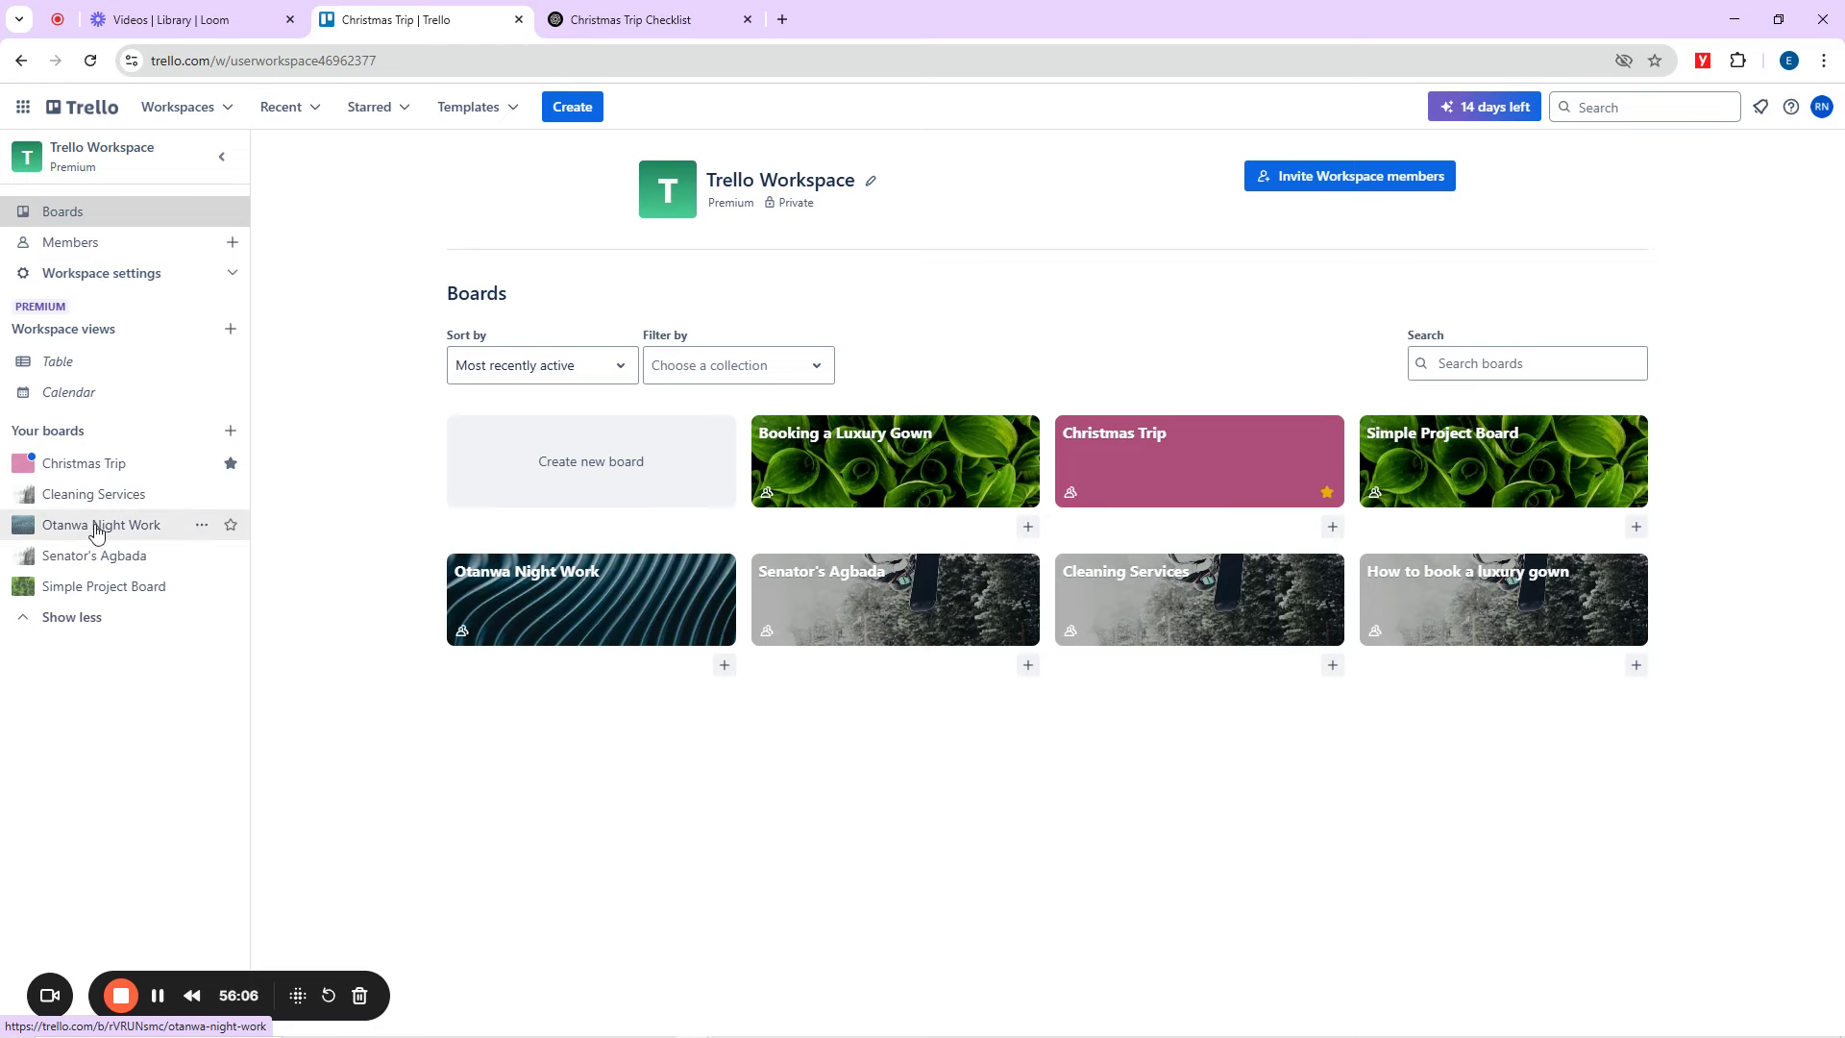
click(77, 465)
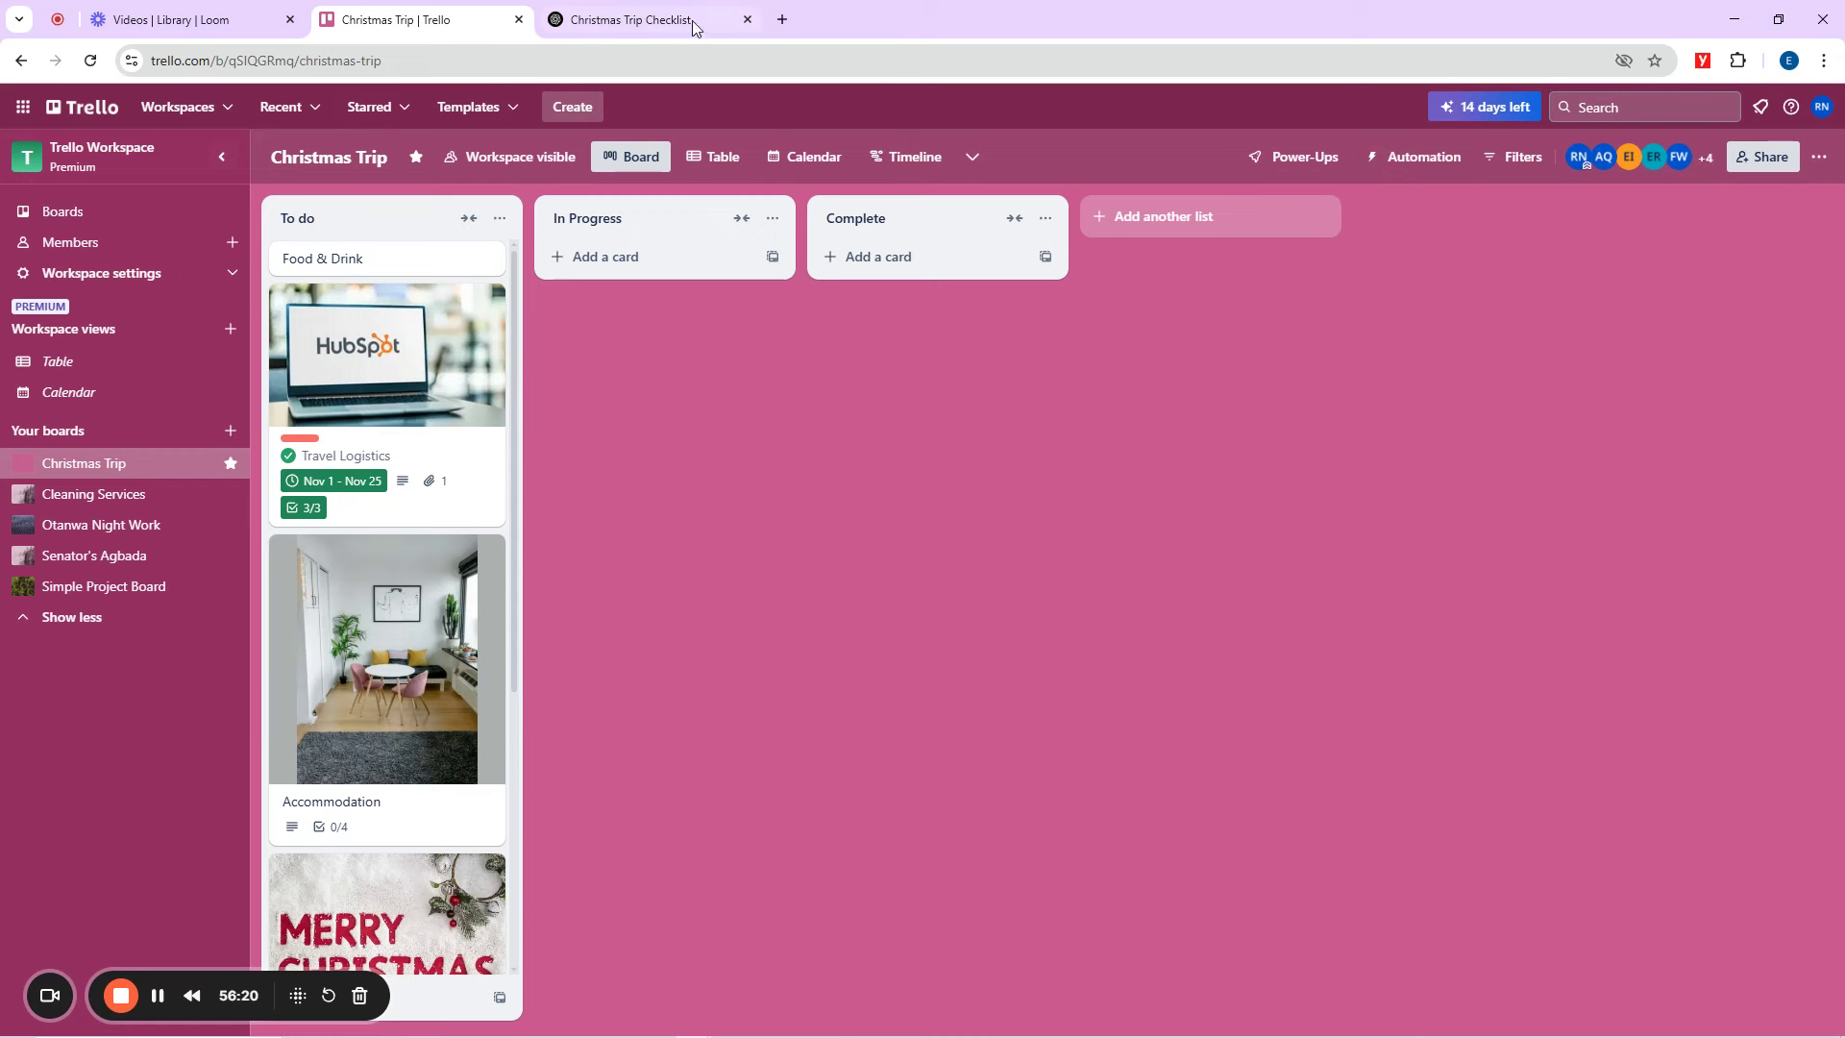
Search Google in a new browser tab for "automation" and refine the query to "automation meaning".
click(782, 19)
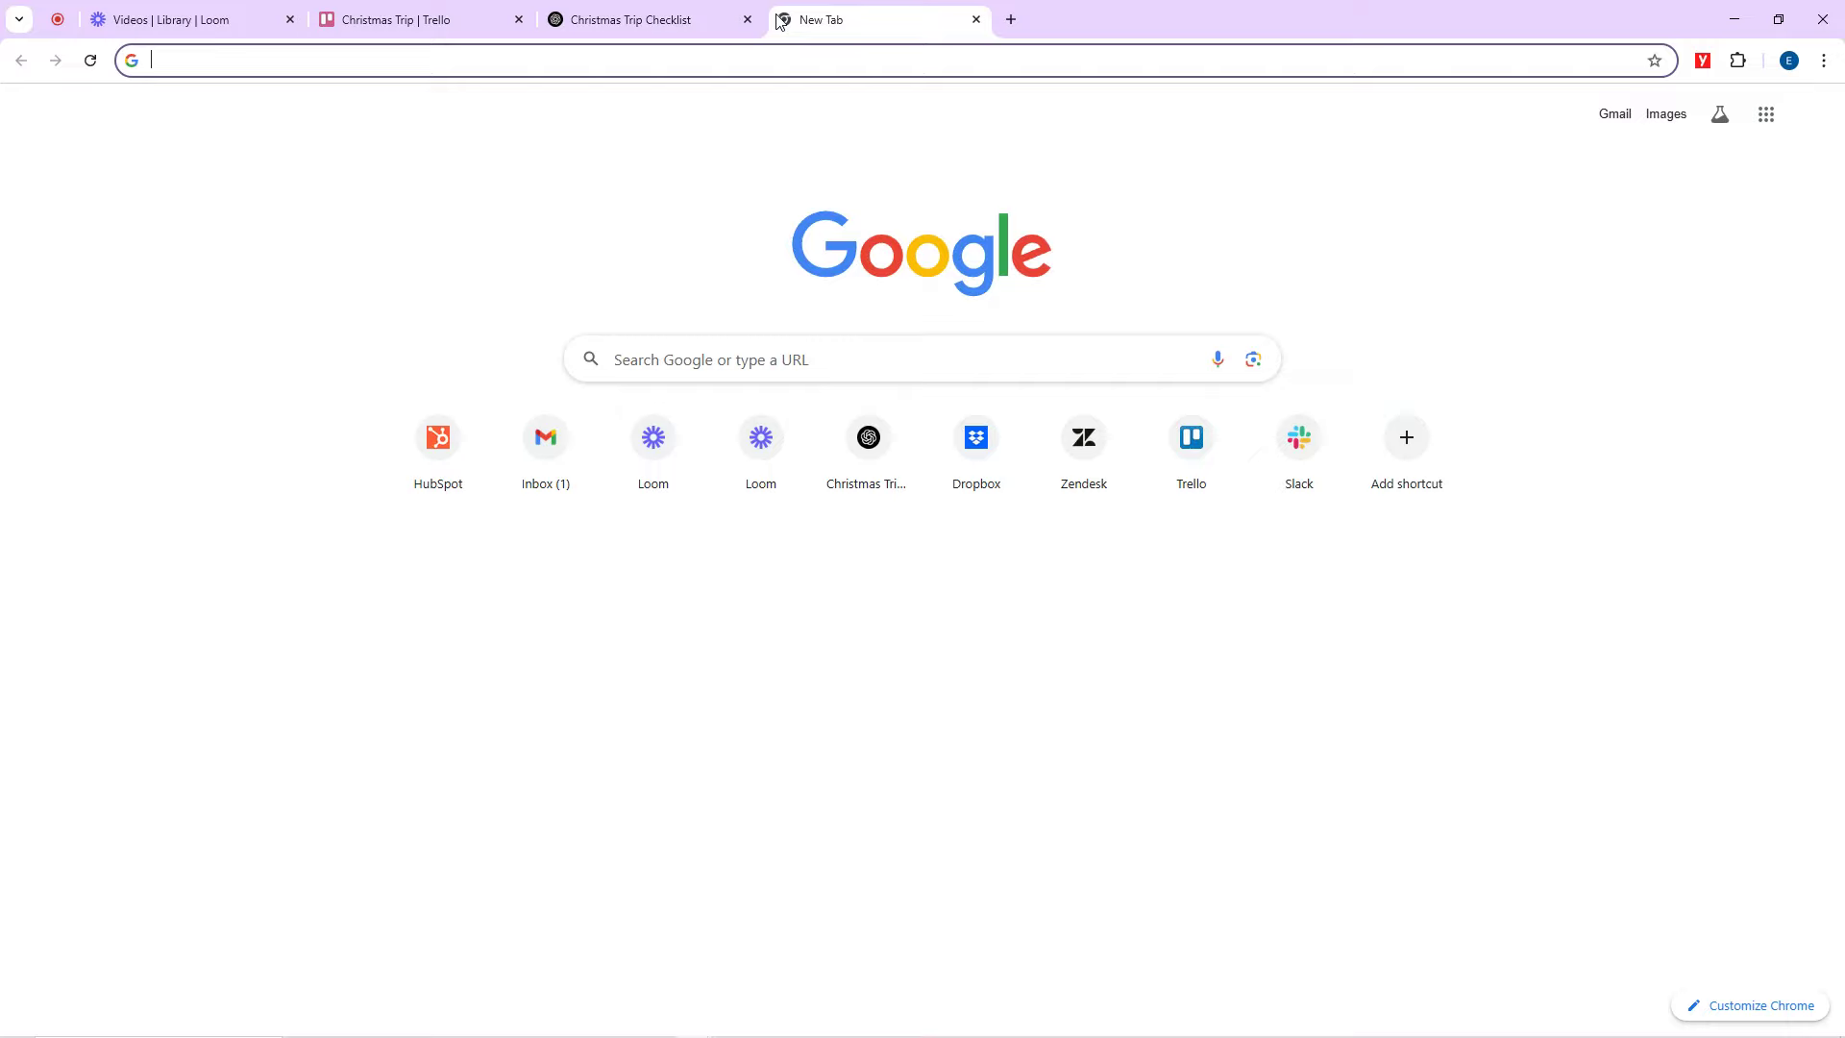
text(autom)
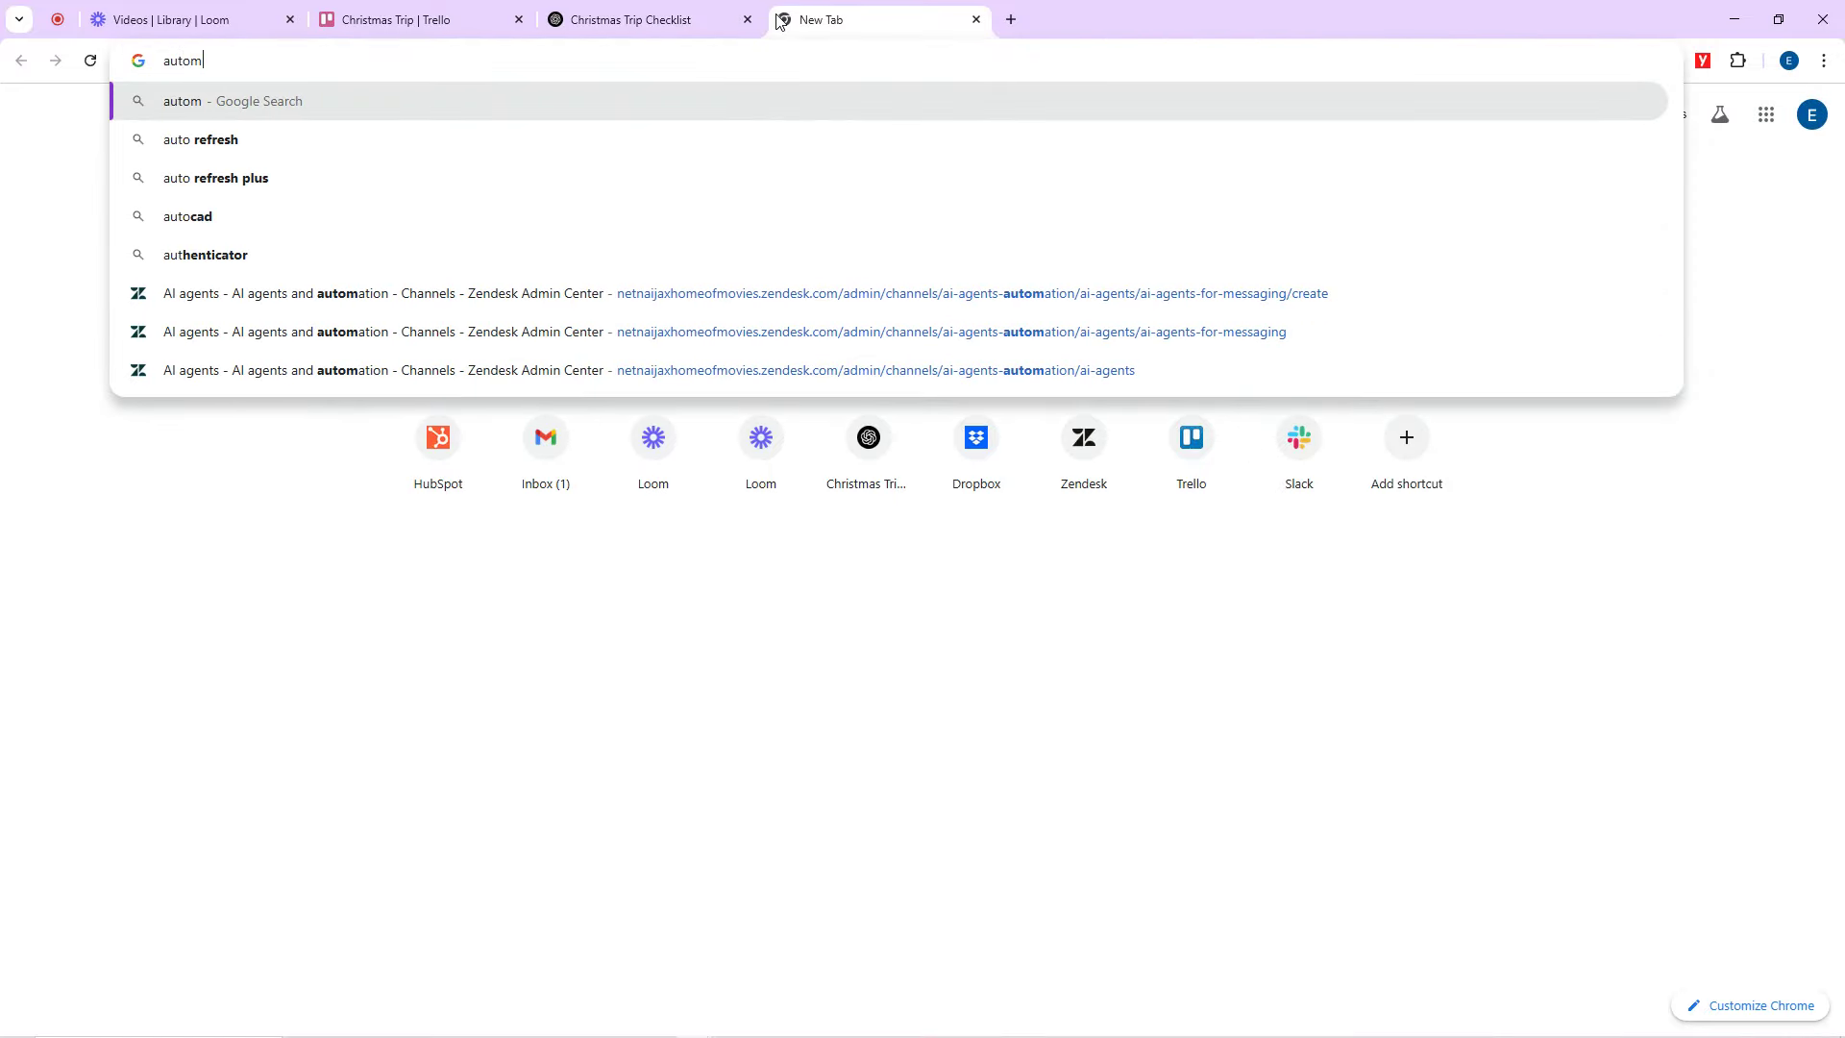
text(ation)
key(Return)
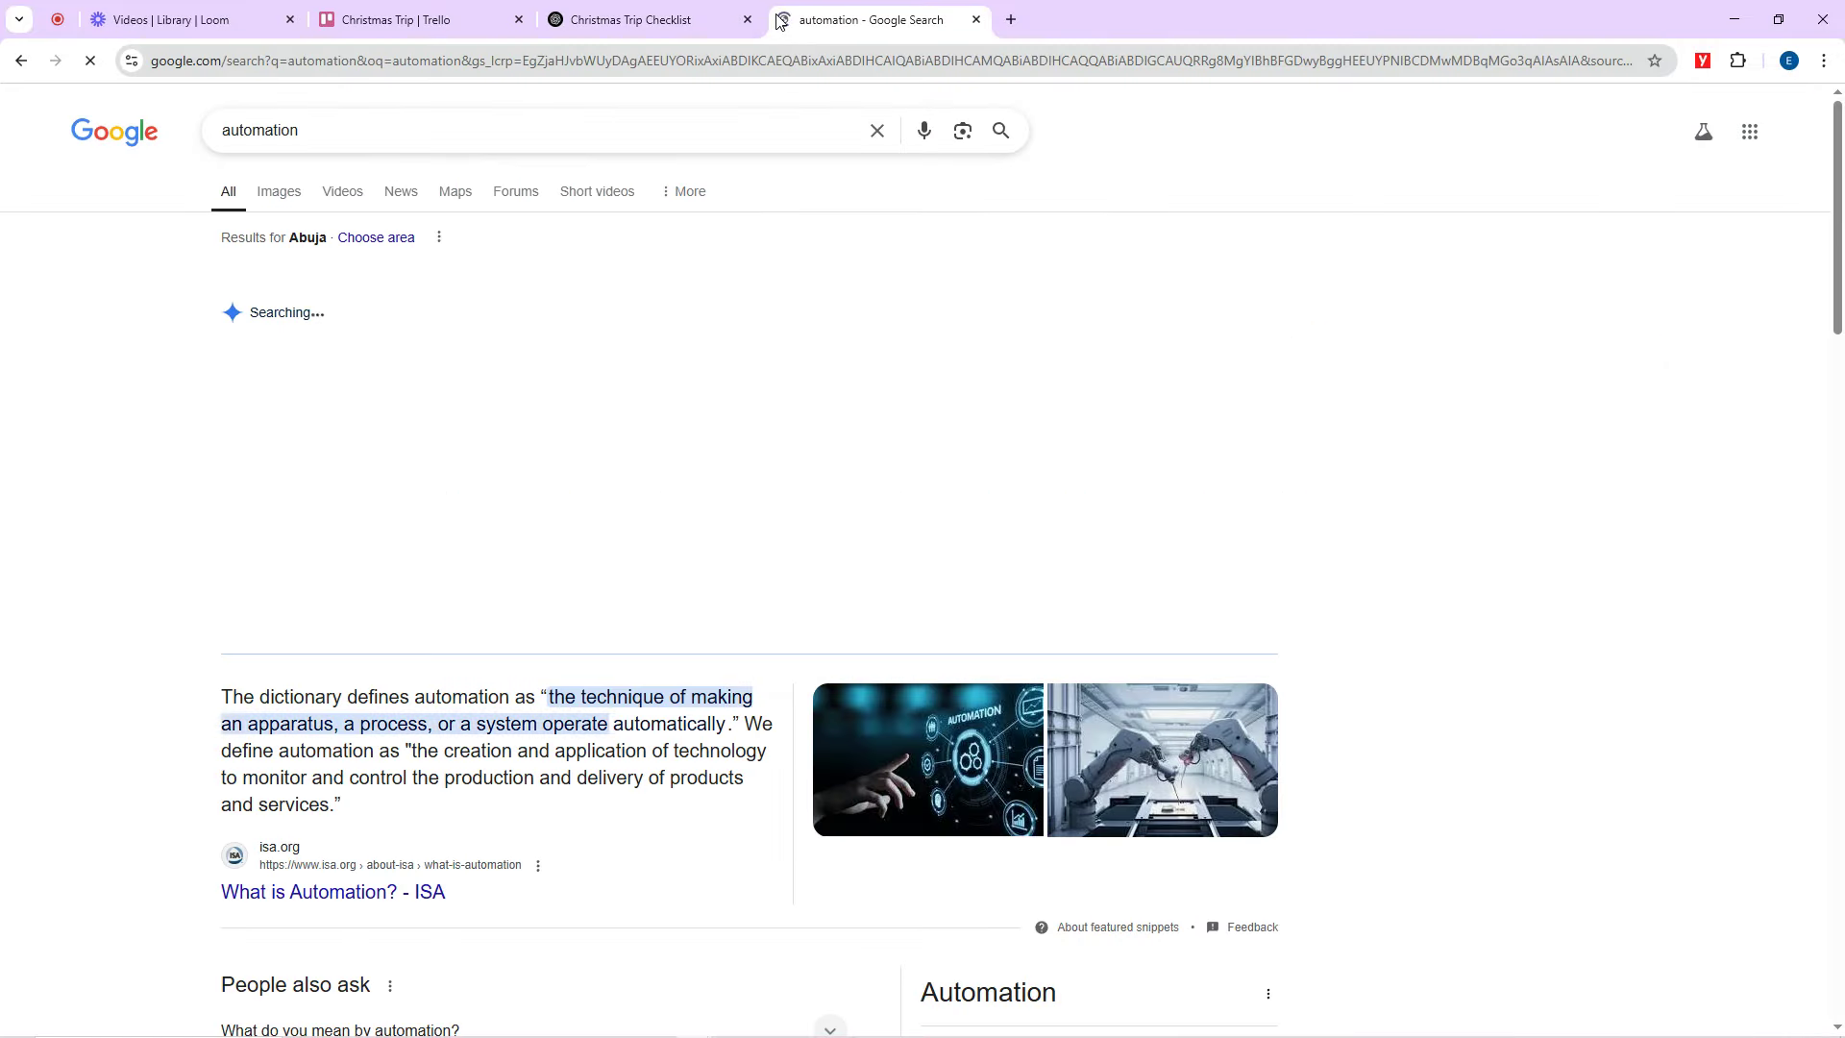
click(349, 129)
text(meani)
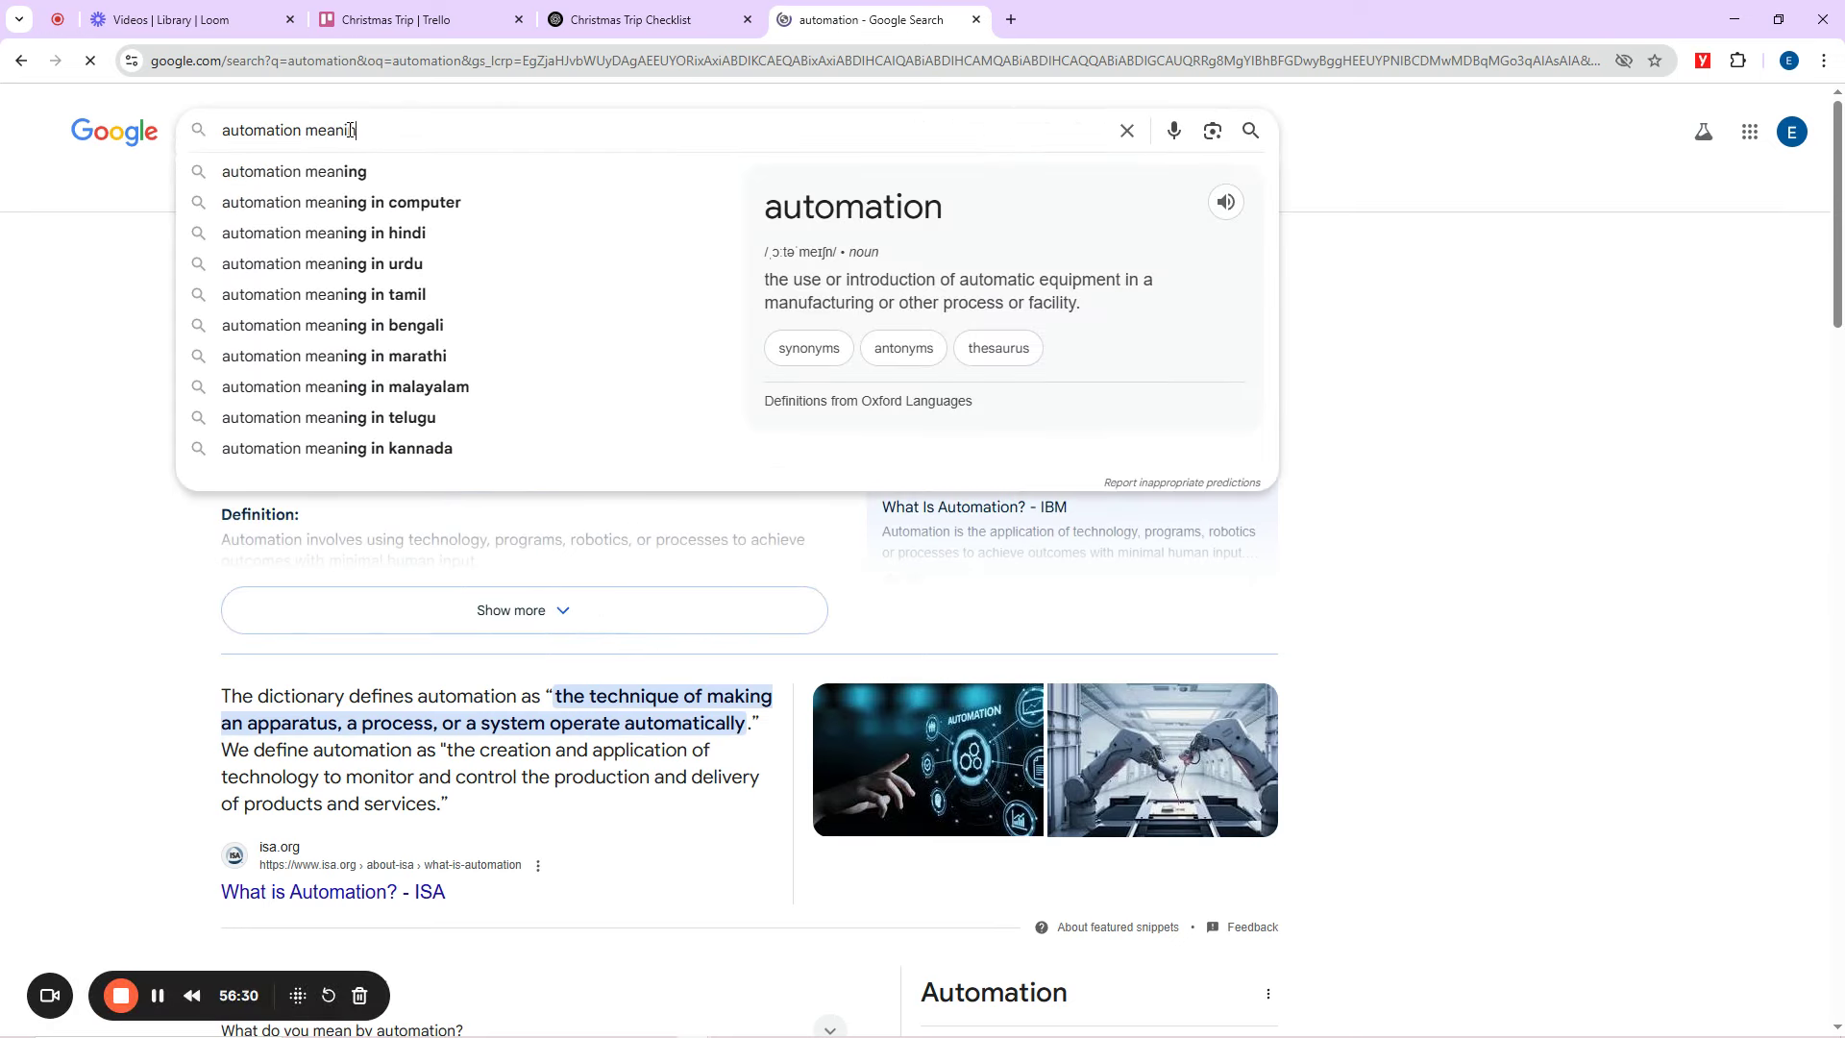
text(ng)
key(Return)
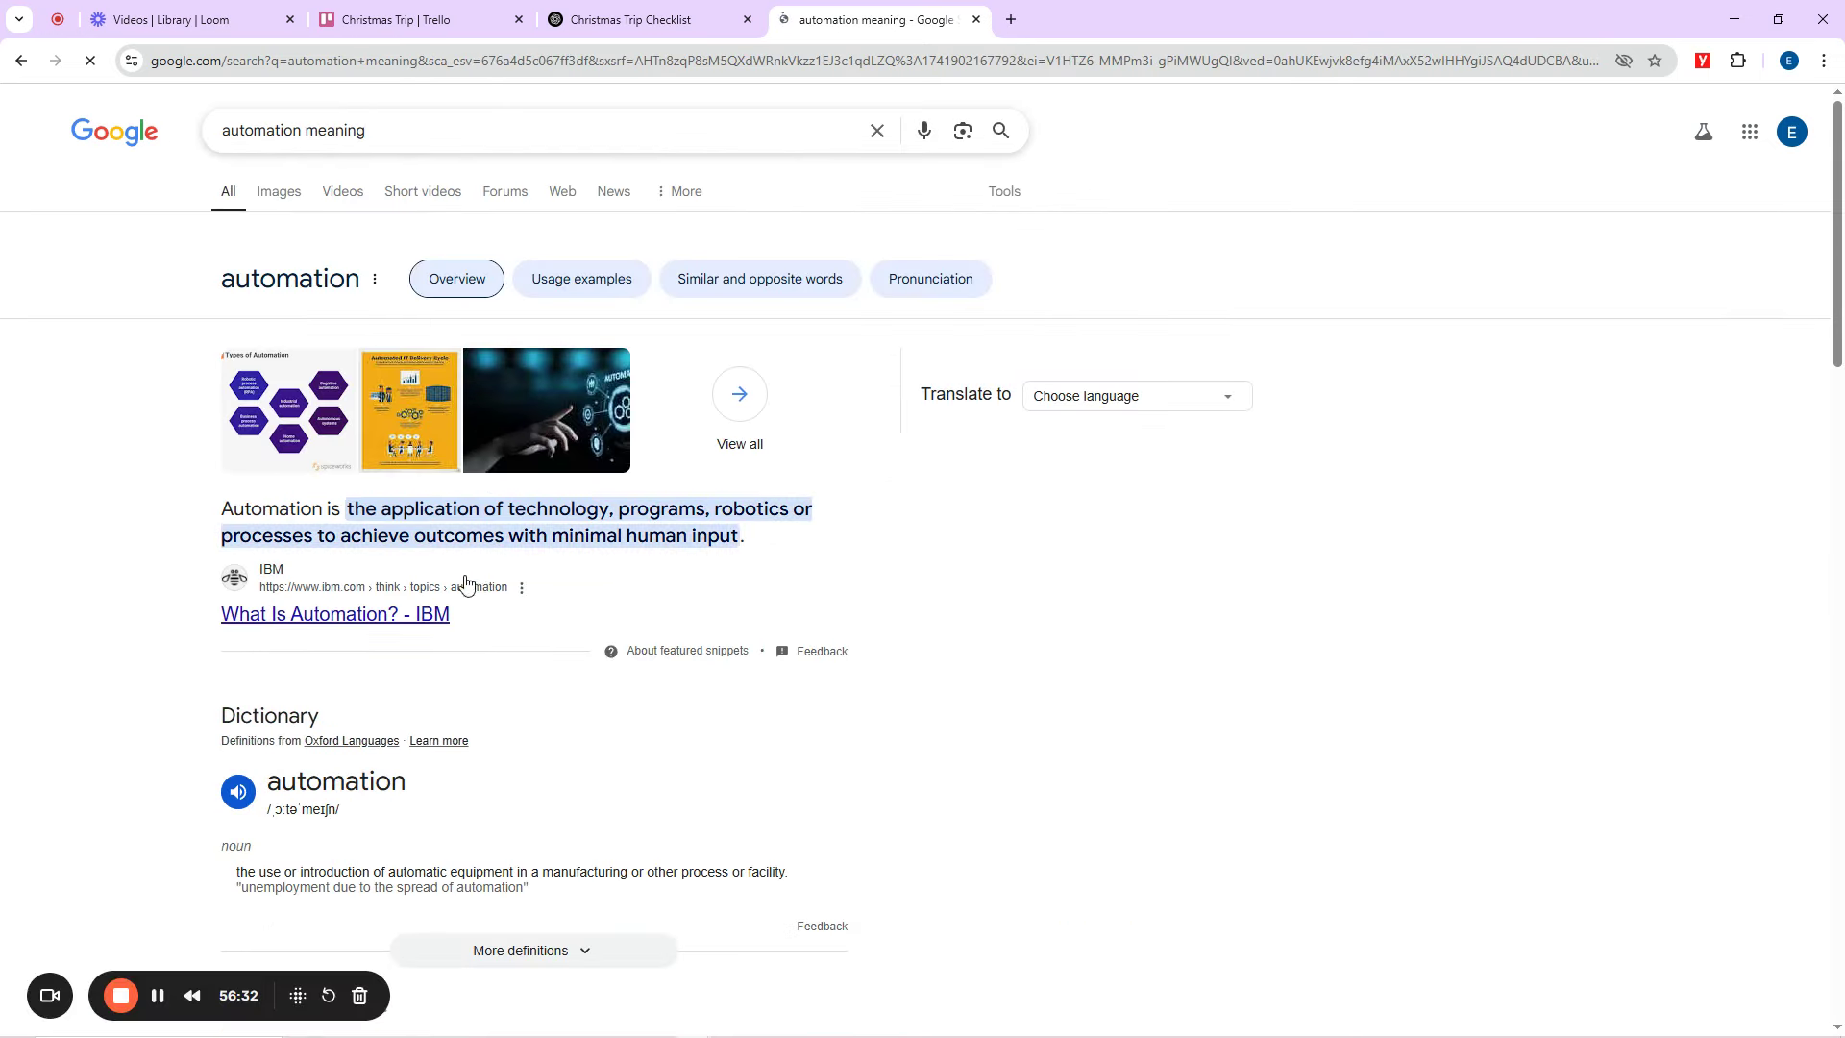
Examine the dictionary entry for automation, highlighting its phonetic spelling.
scroll(465, 583, down, 5)
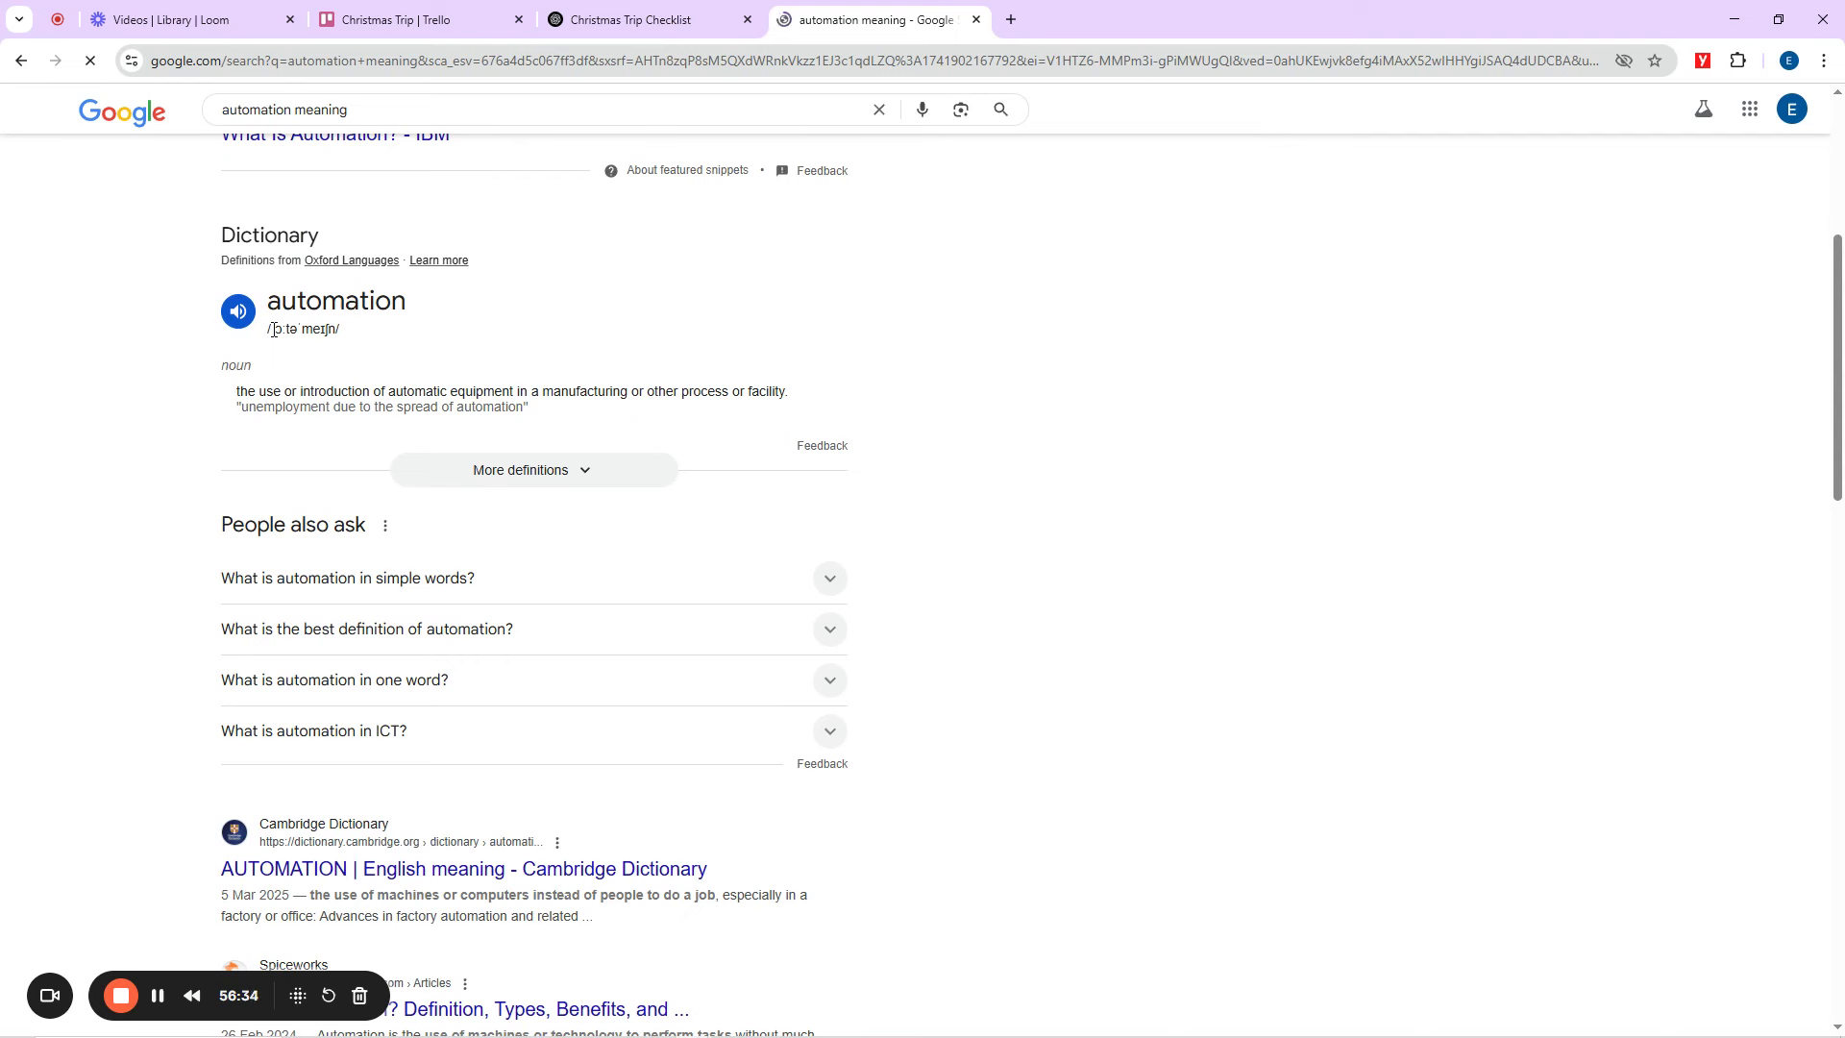
drag(274, 330, 335, 329)
click(295, 330)
drag(336, 329, 279, 330)
Return to the Christmas Trip board in Trello and look over the board-level options.
click(404, 24)
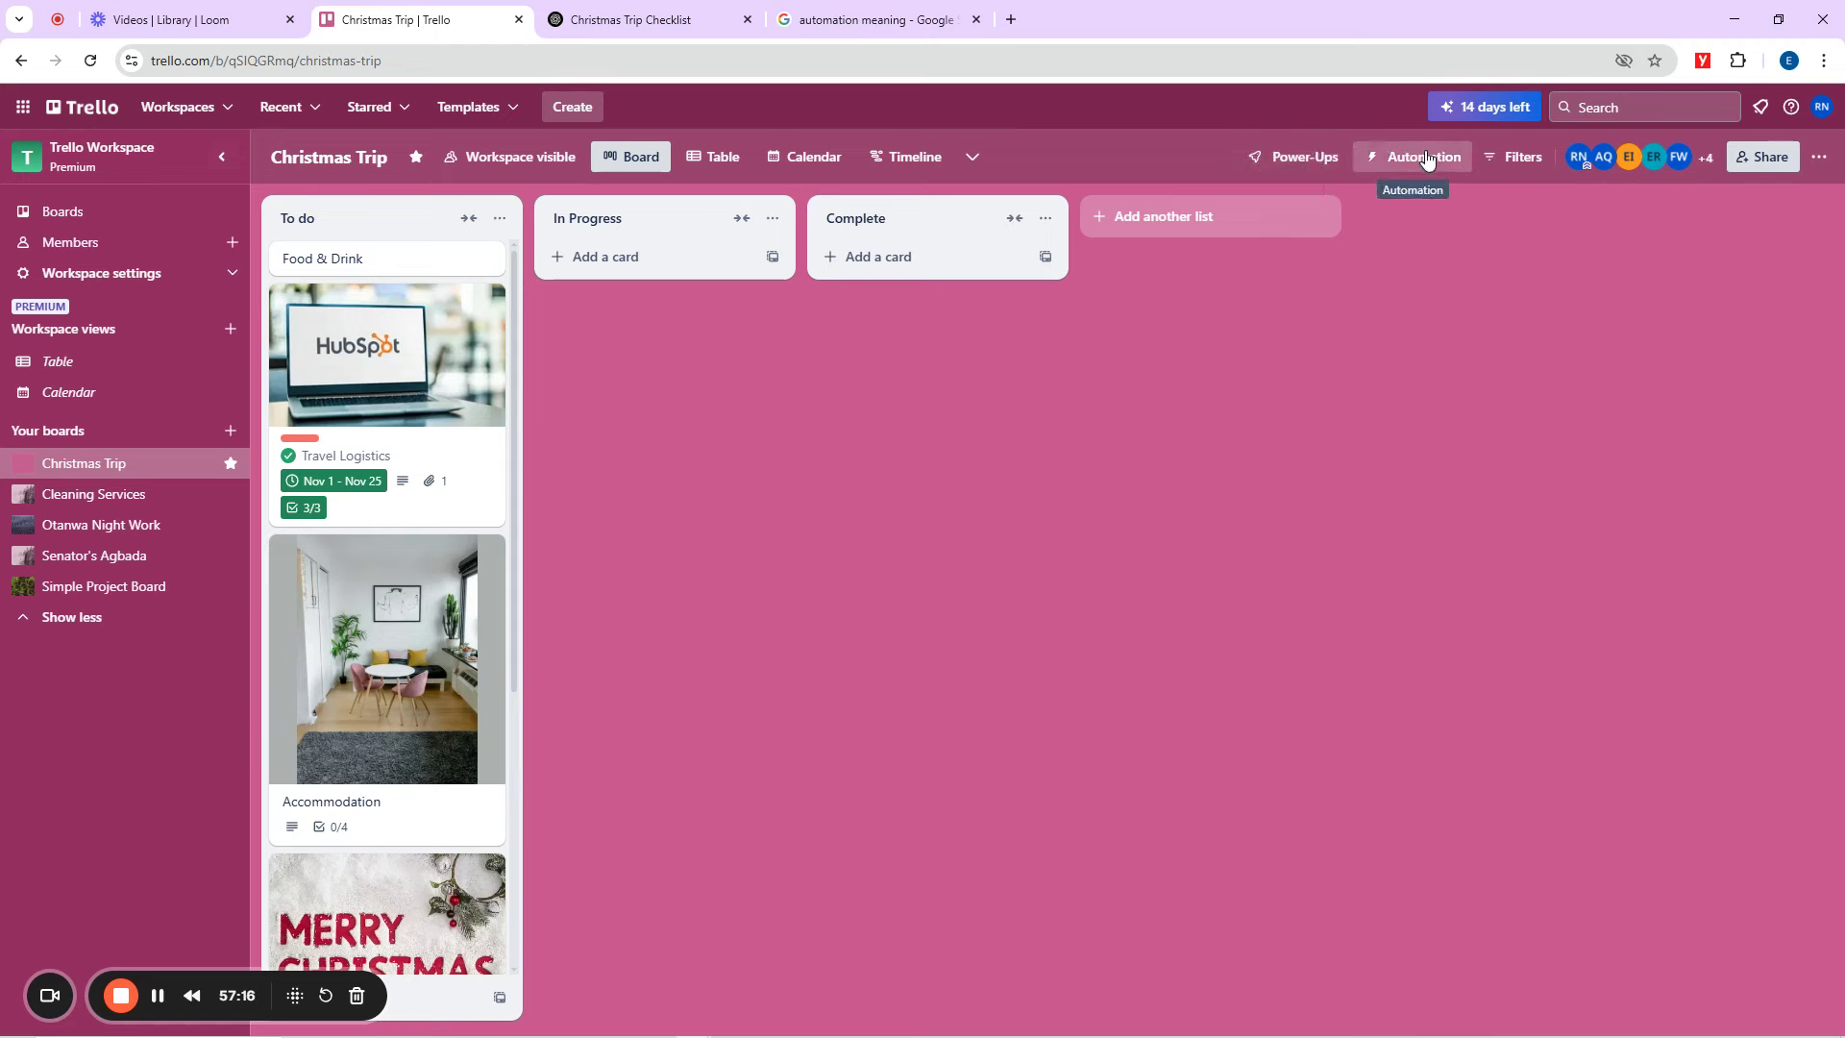
click(1819, 157)
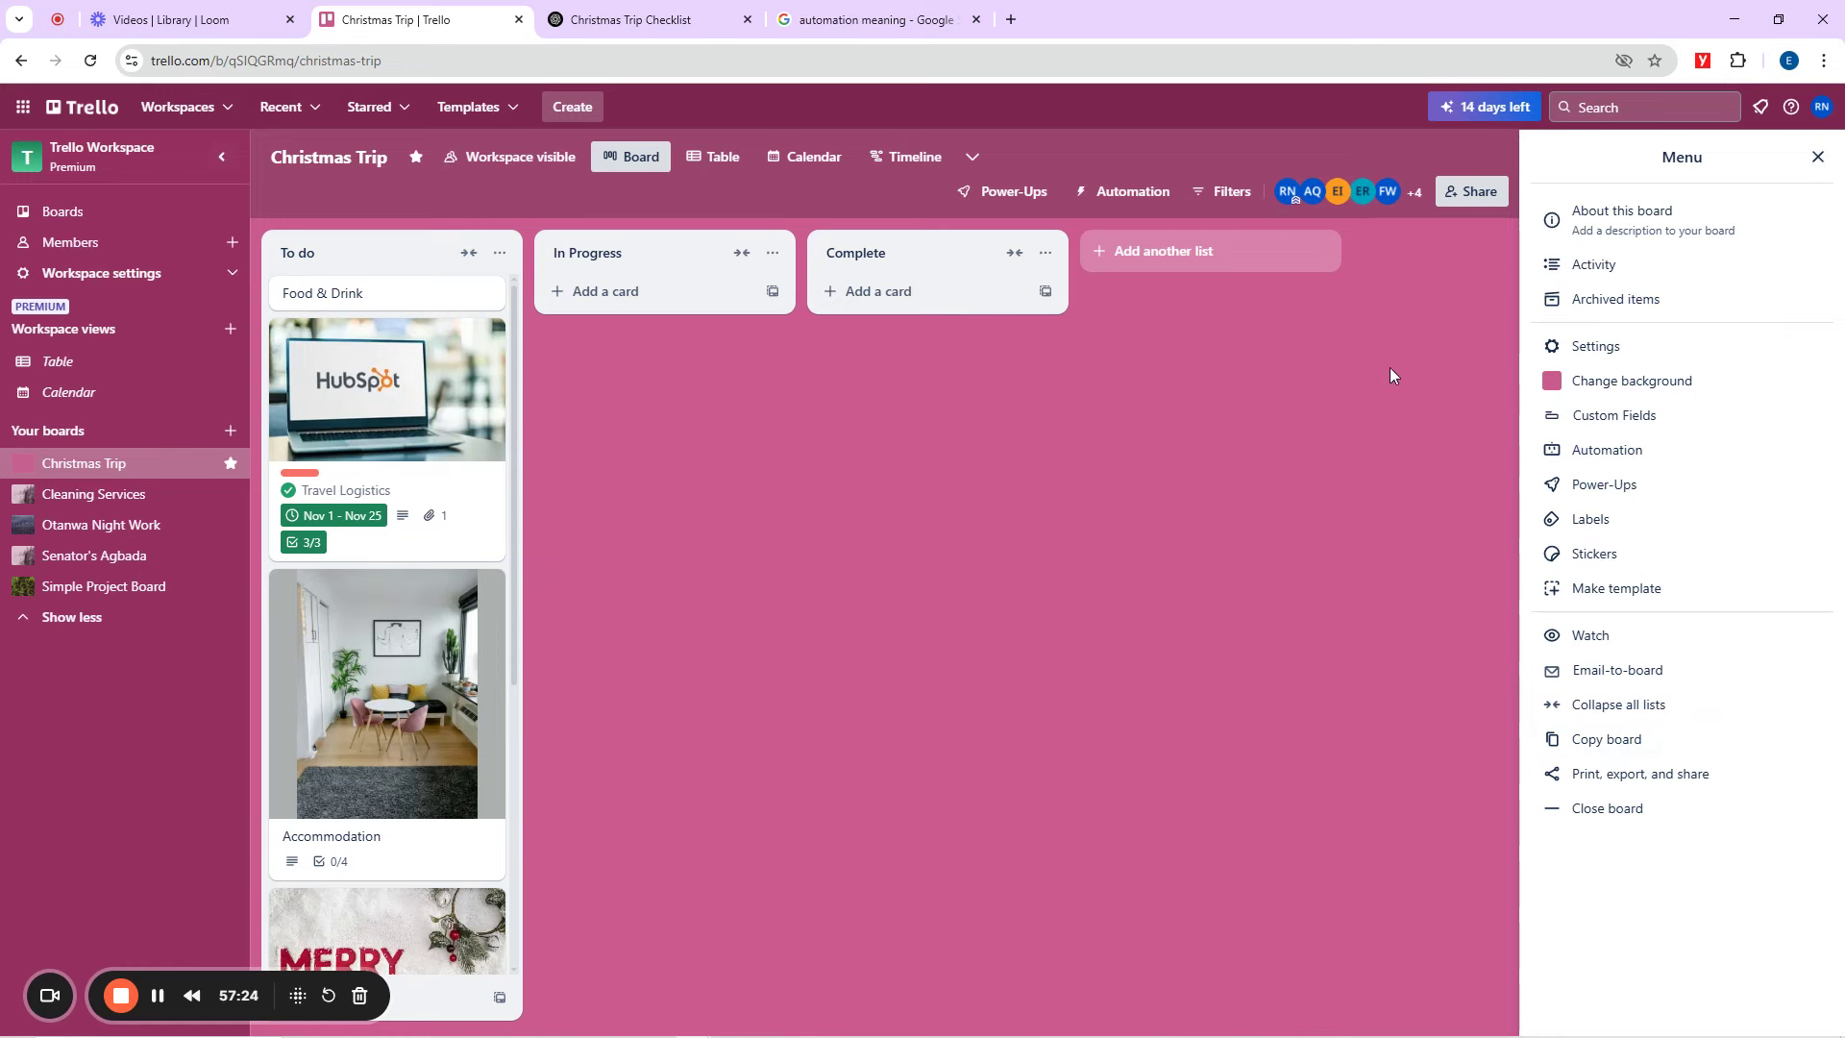
click(1818, 157)
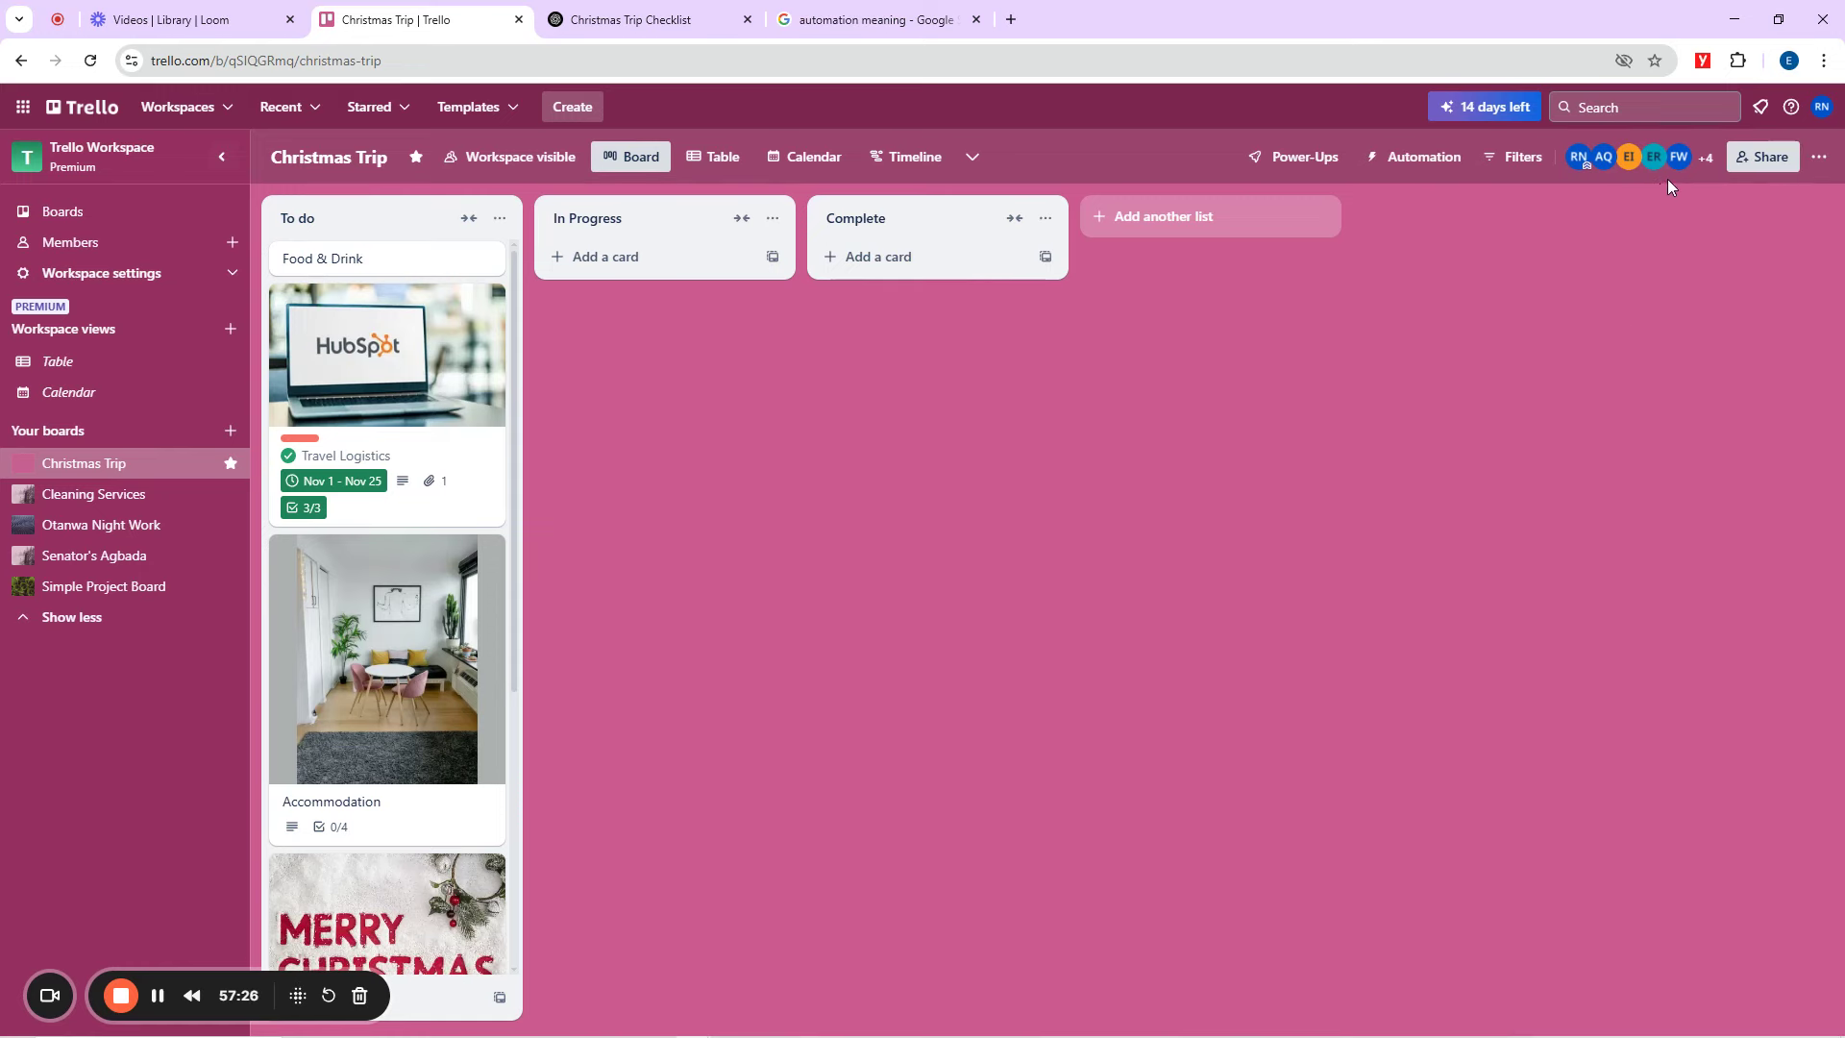
Open the Christmas Trip board's automation rules and look at the available app automations.
click(1419, 159)
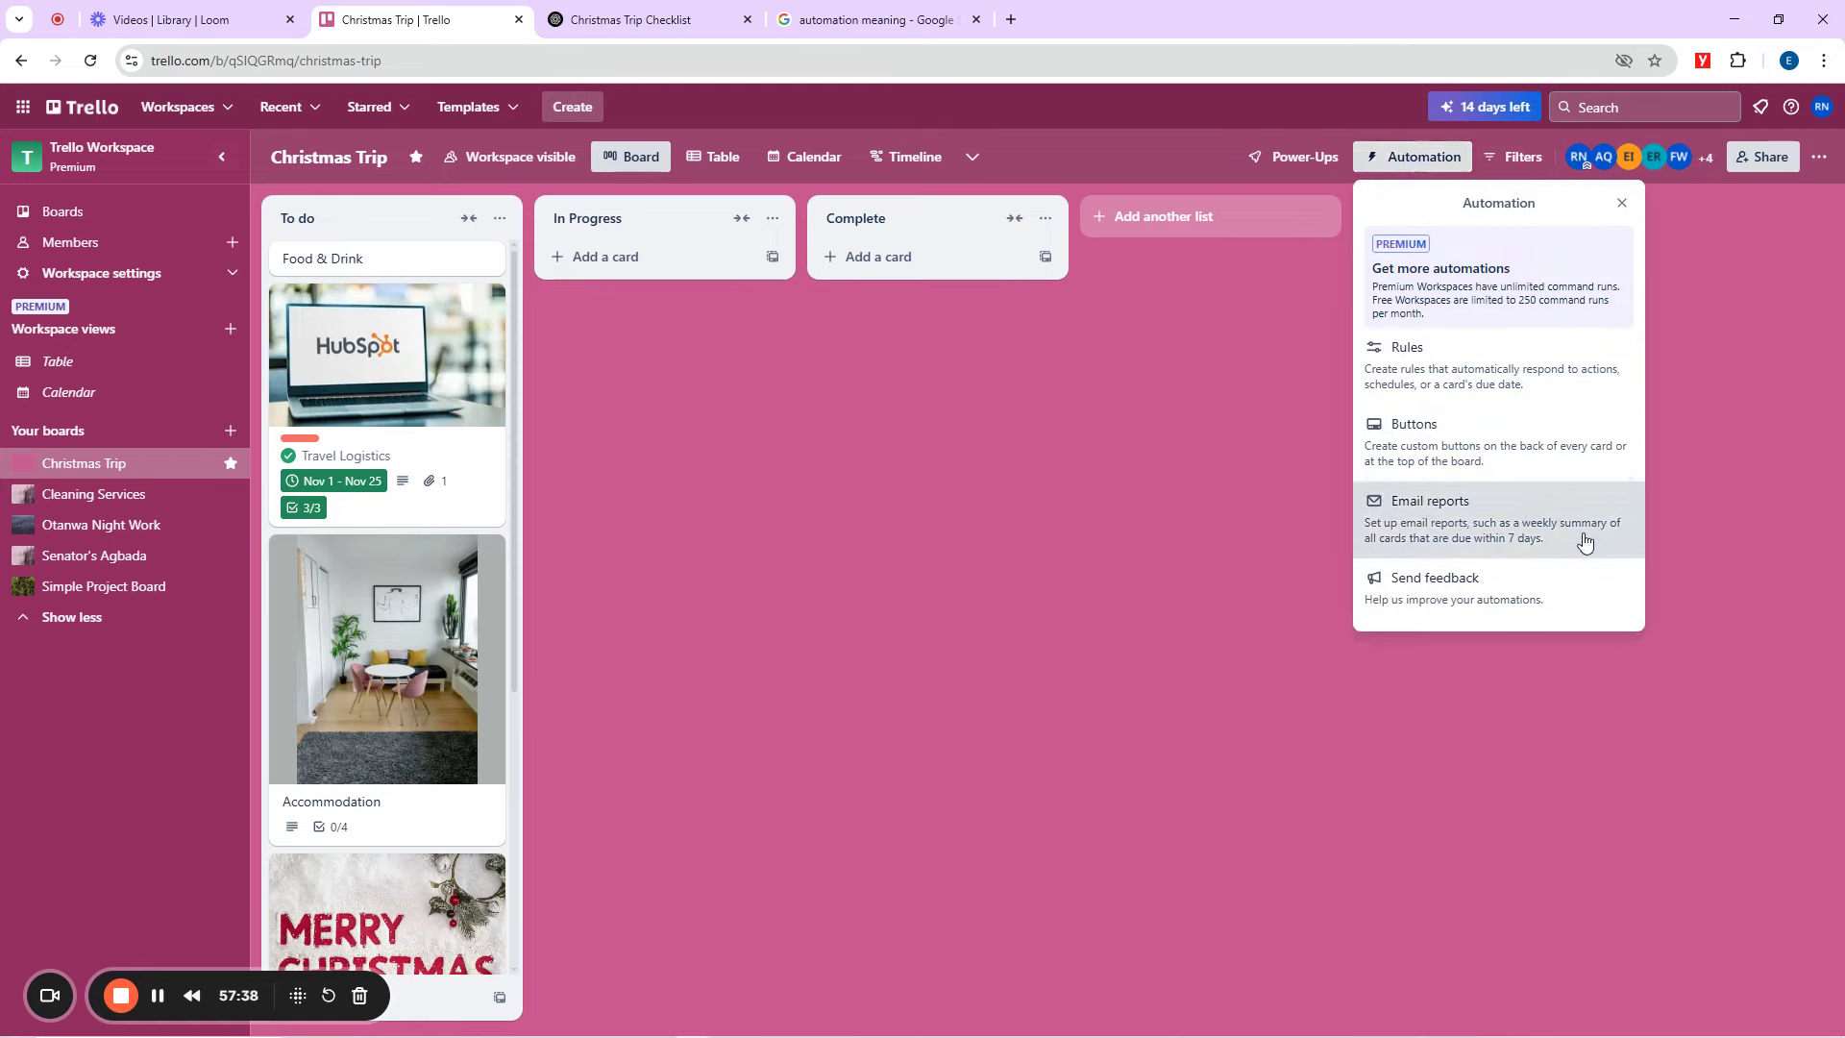
click(1430, 372)
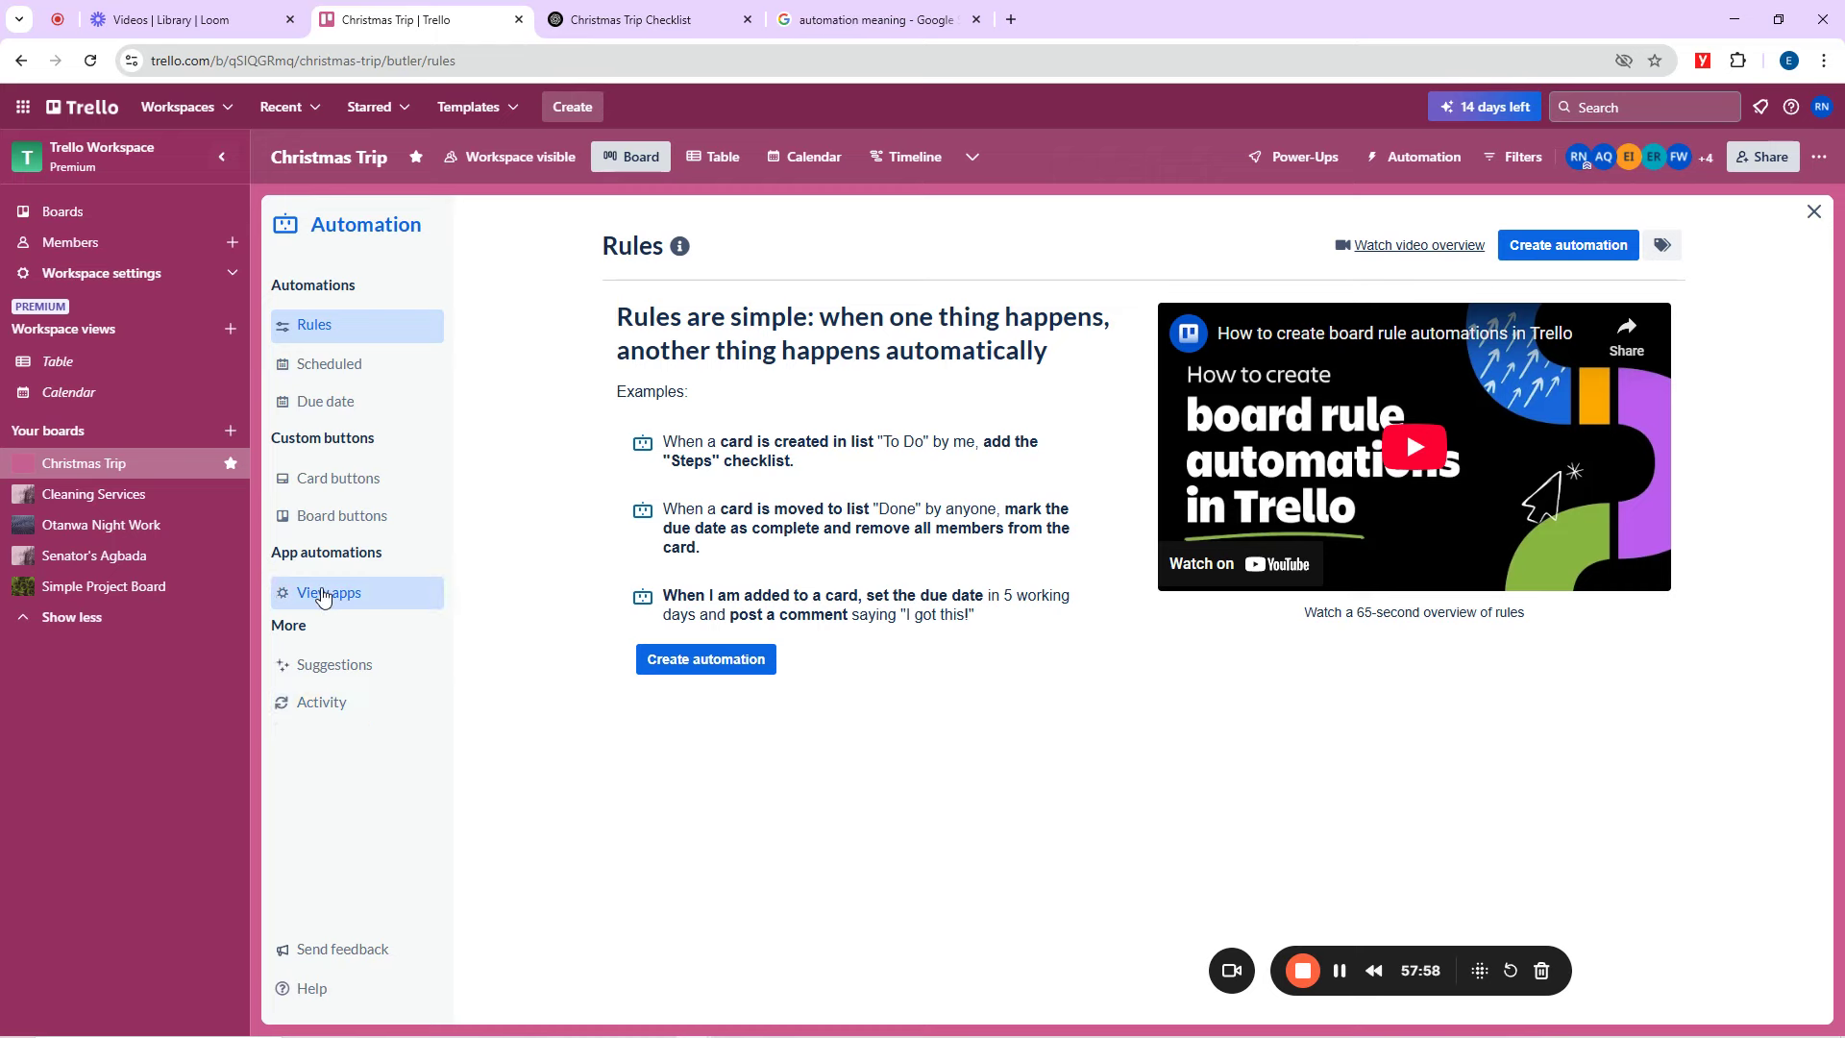
click(323, 596)
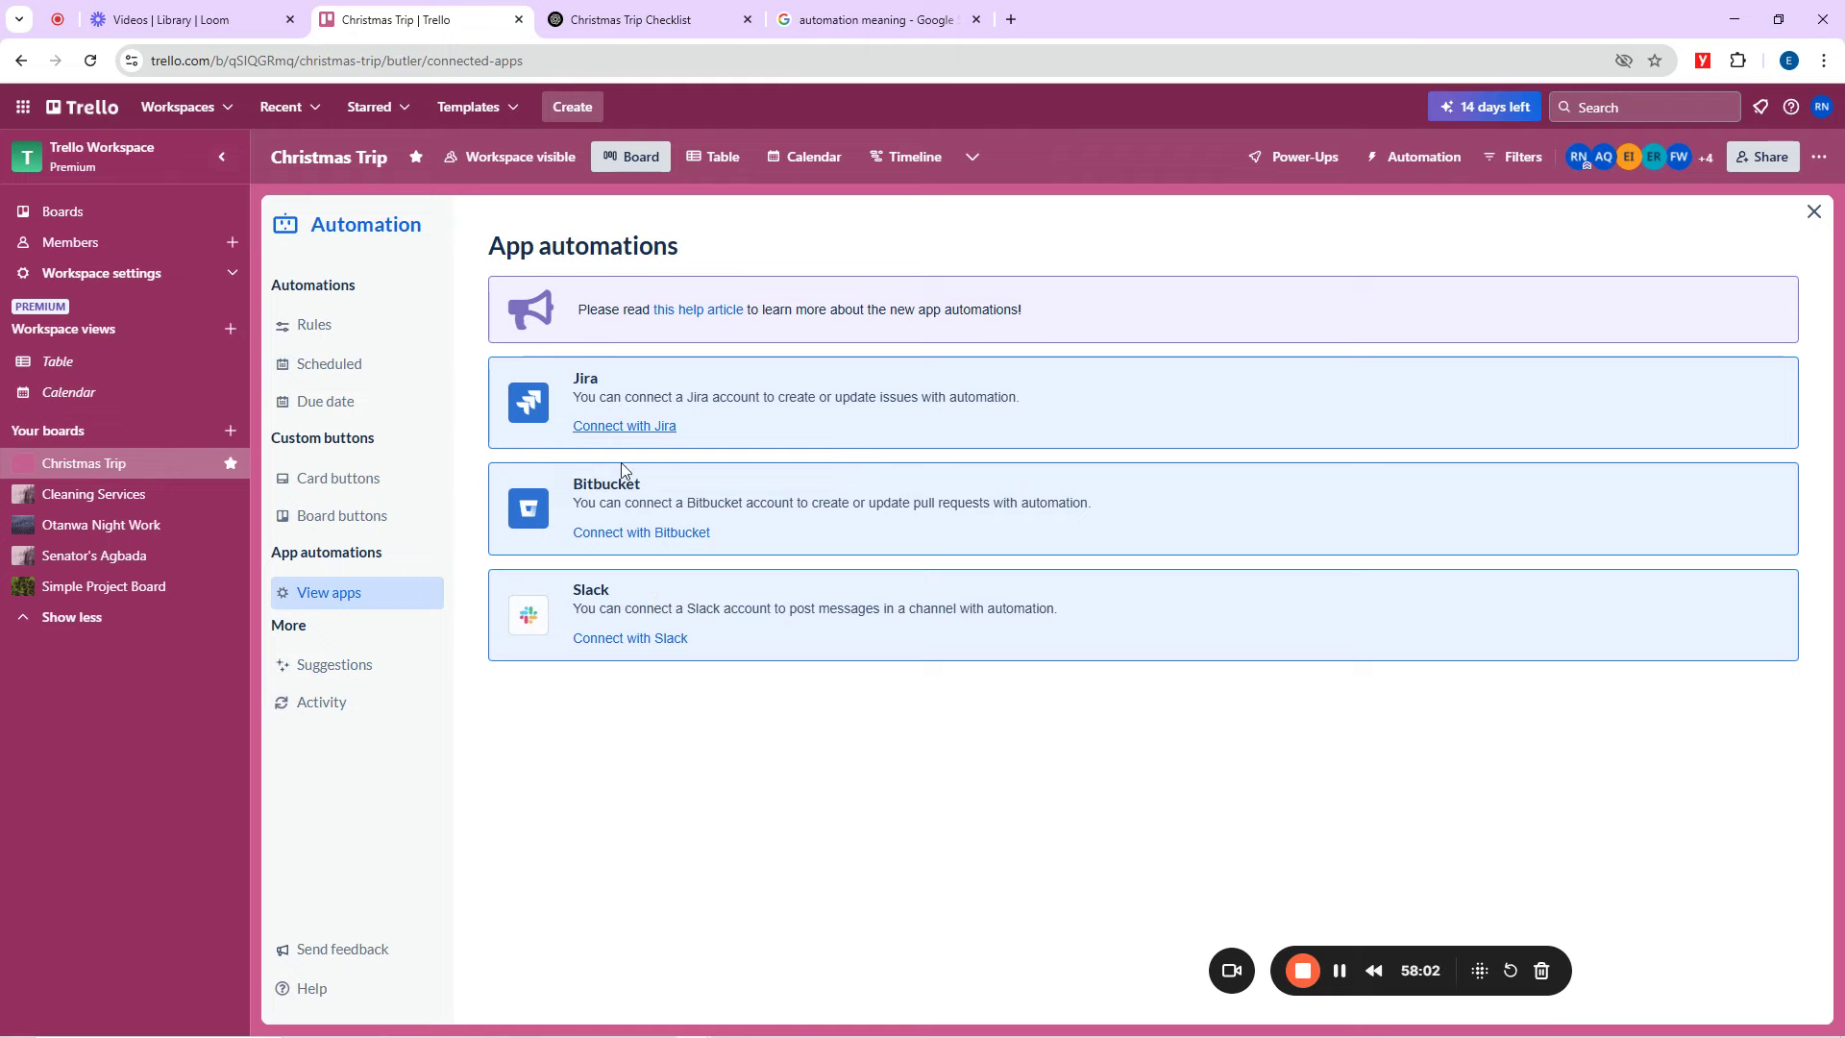
click(323, 331)
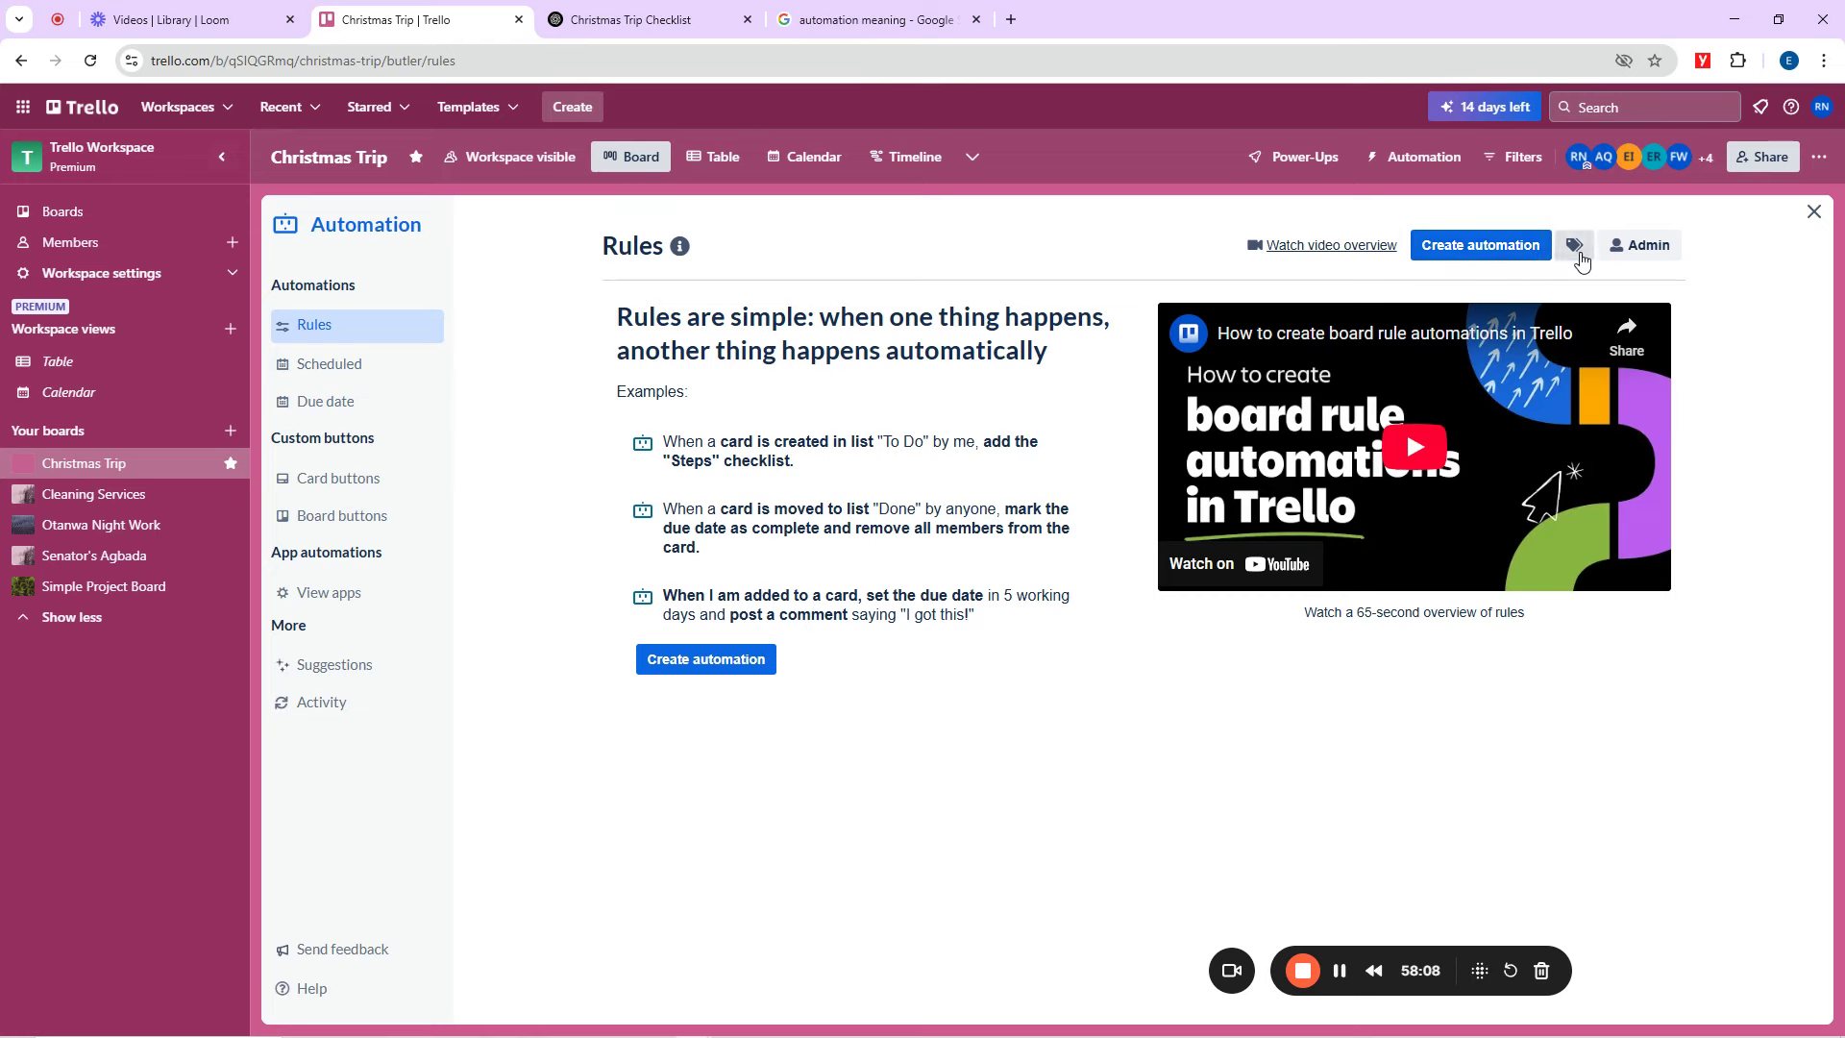
Start a new automation rule and examine the Card Move trigger's options for the card event and who performs it.
click(1473, 256)
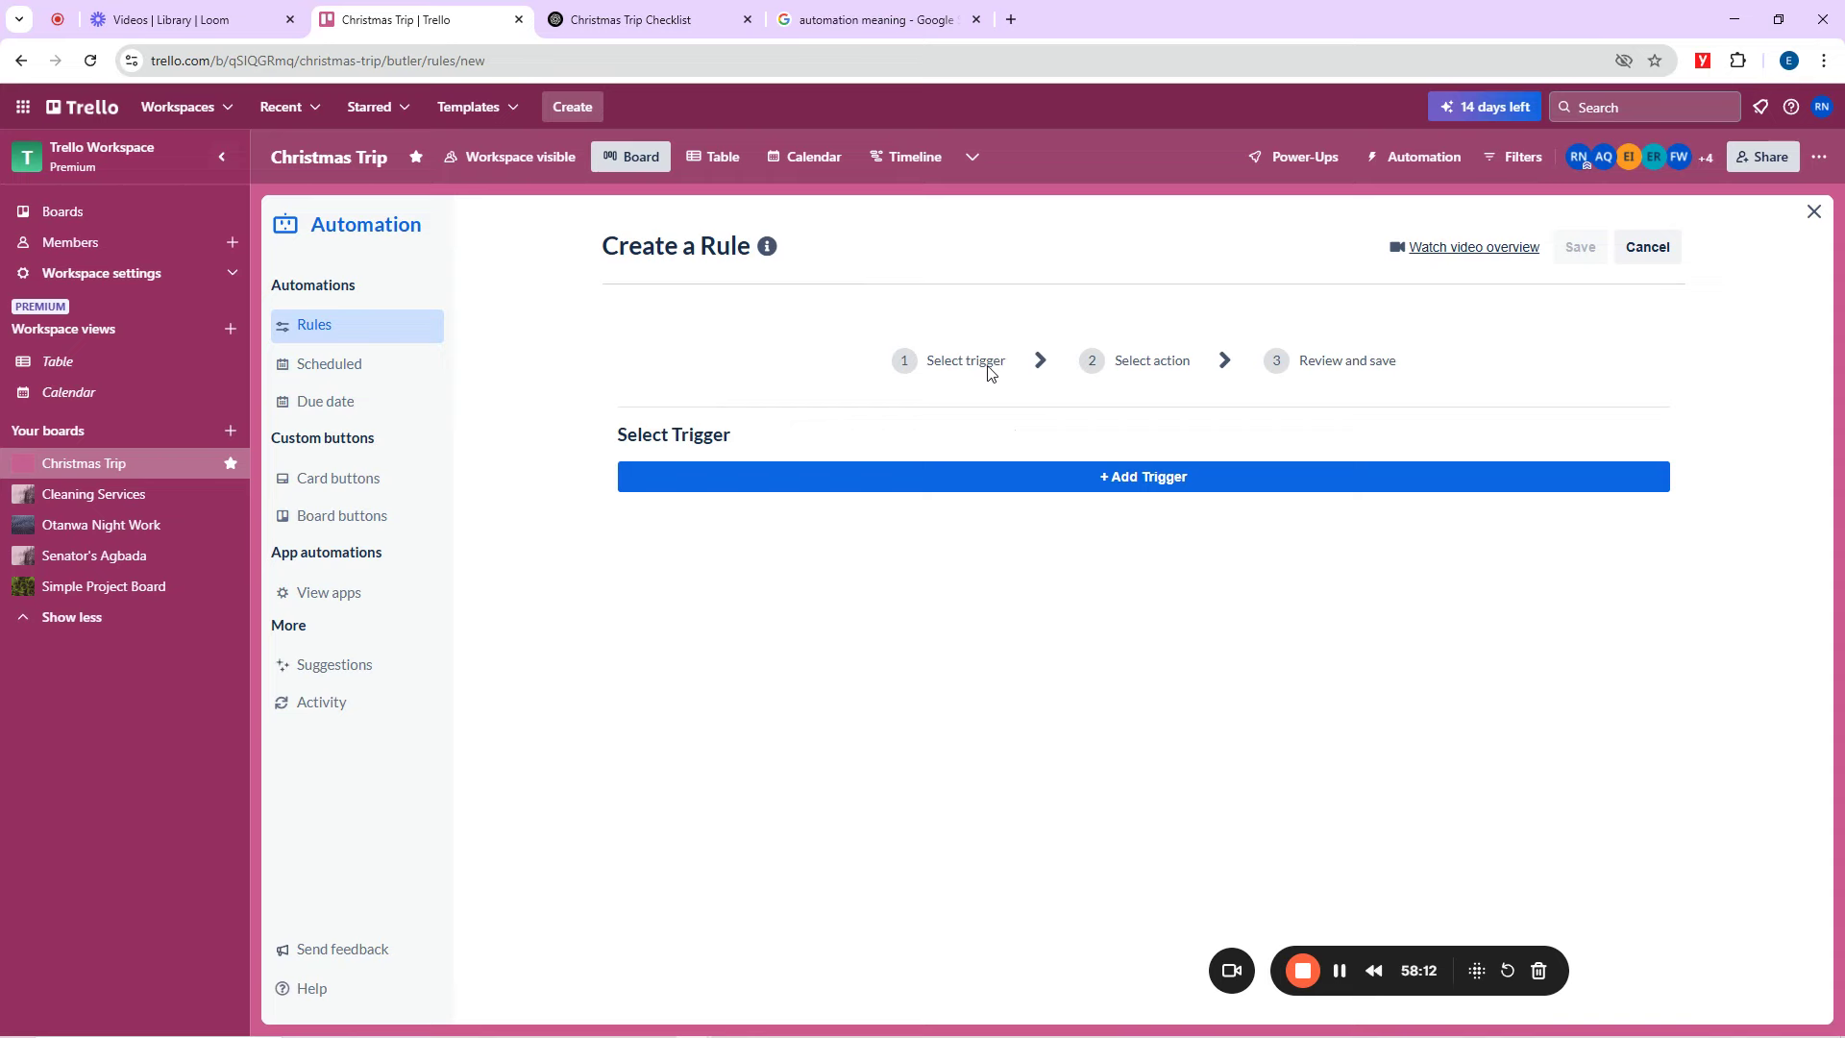
click(1143, 478)
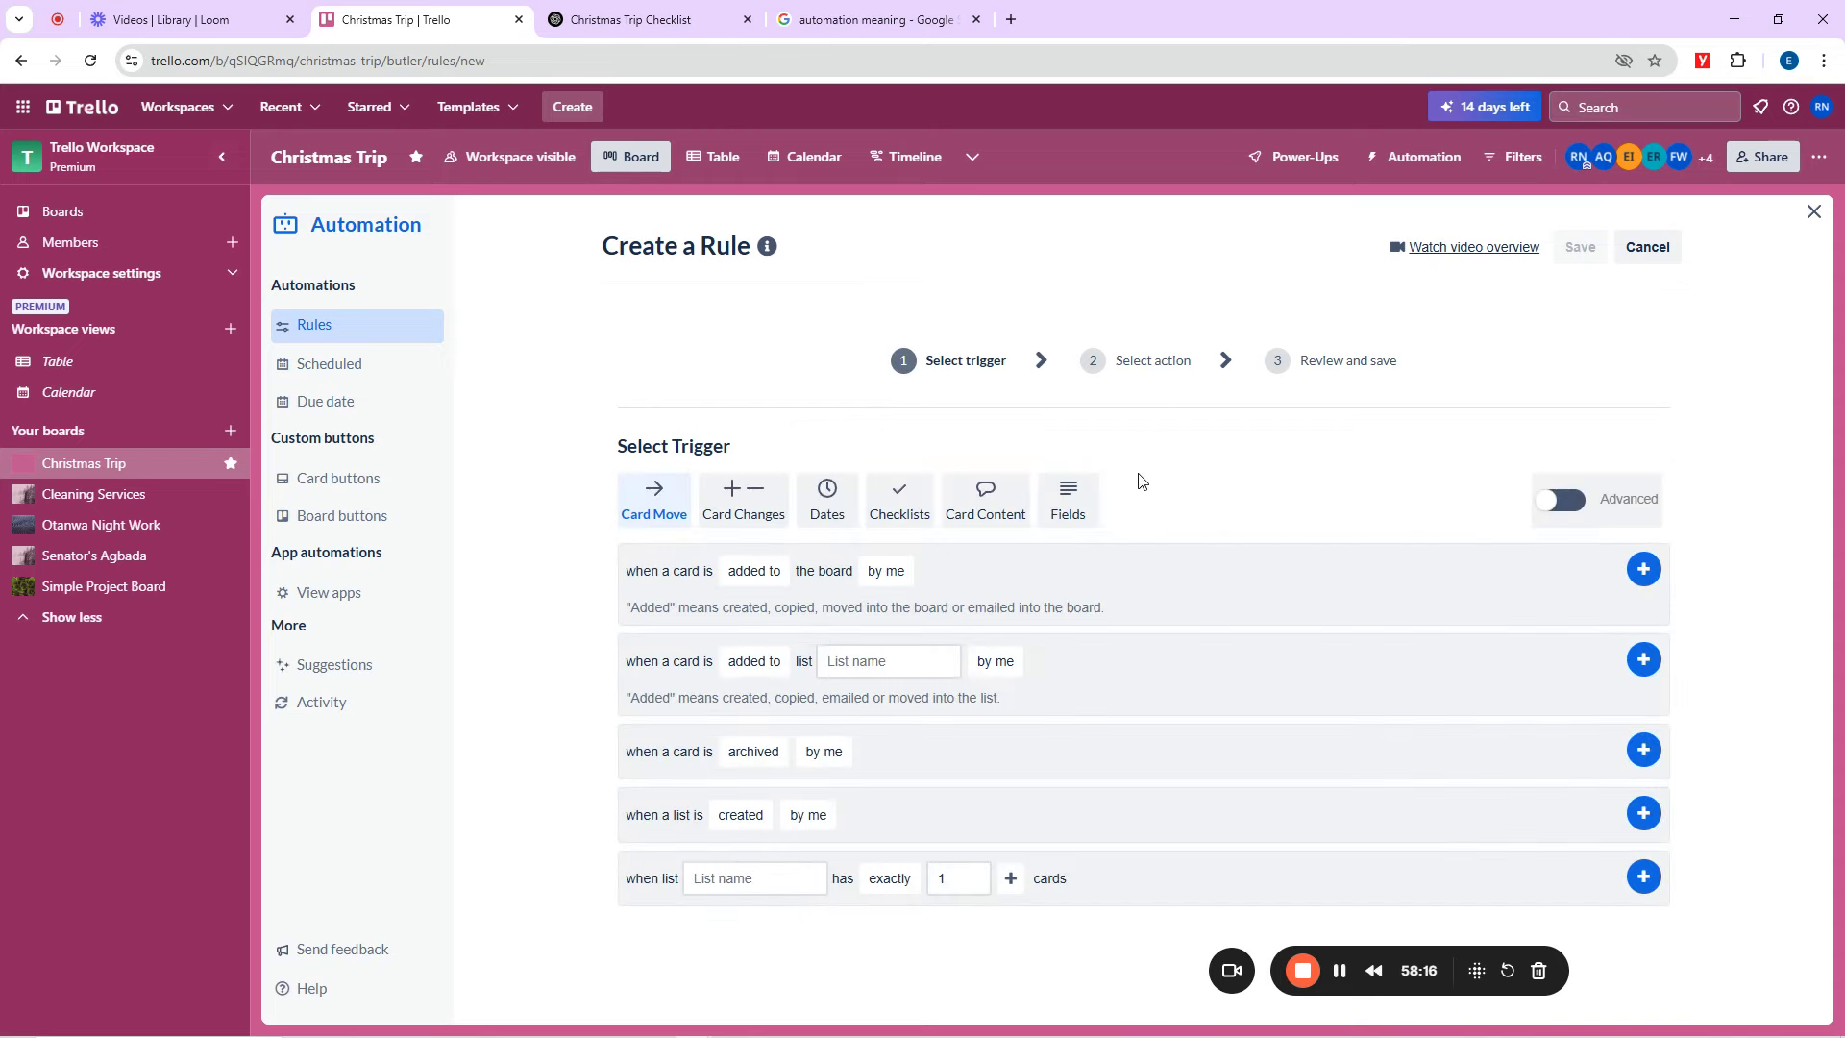
click(758, 574)
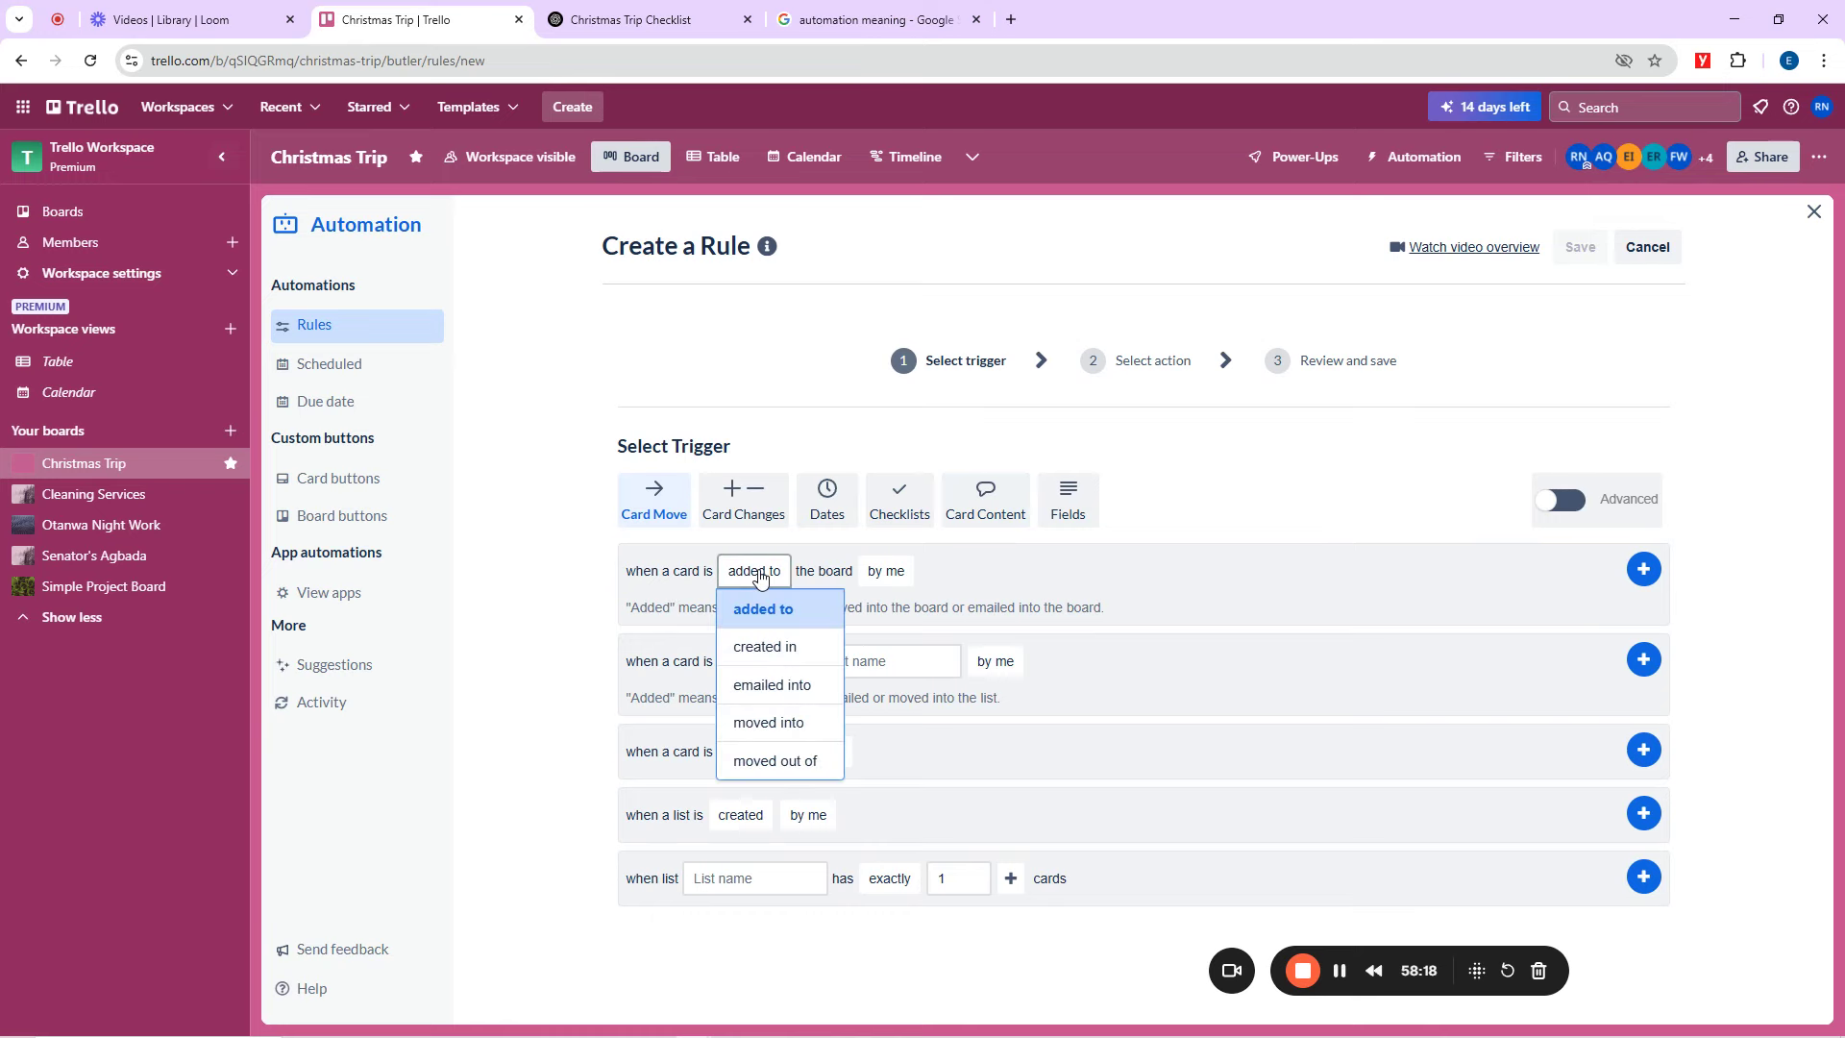
click(834, 570)
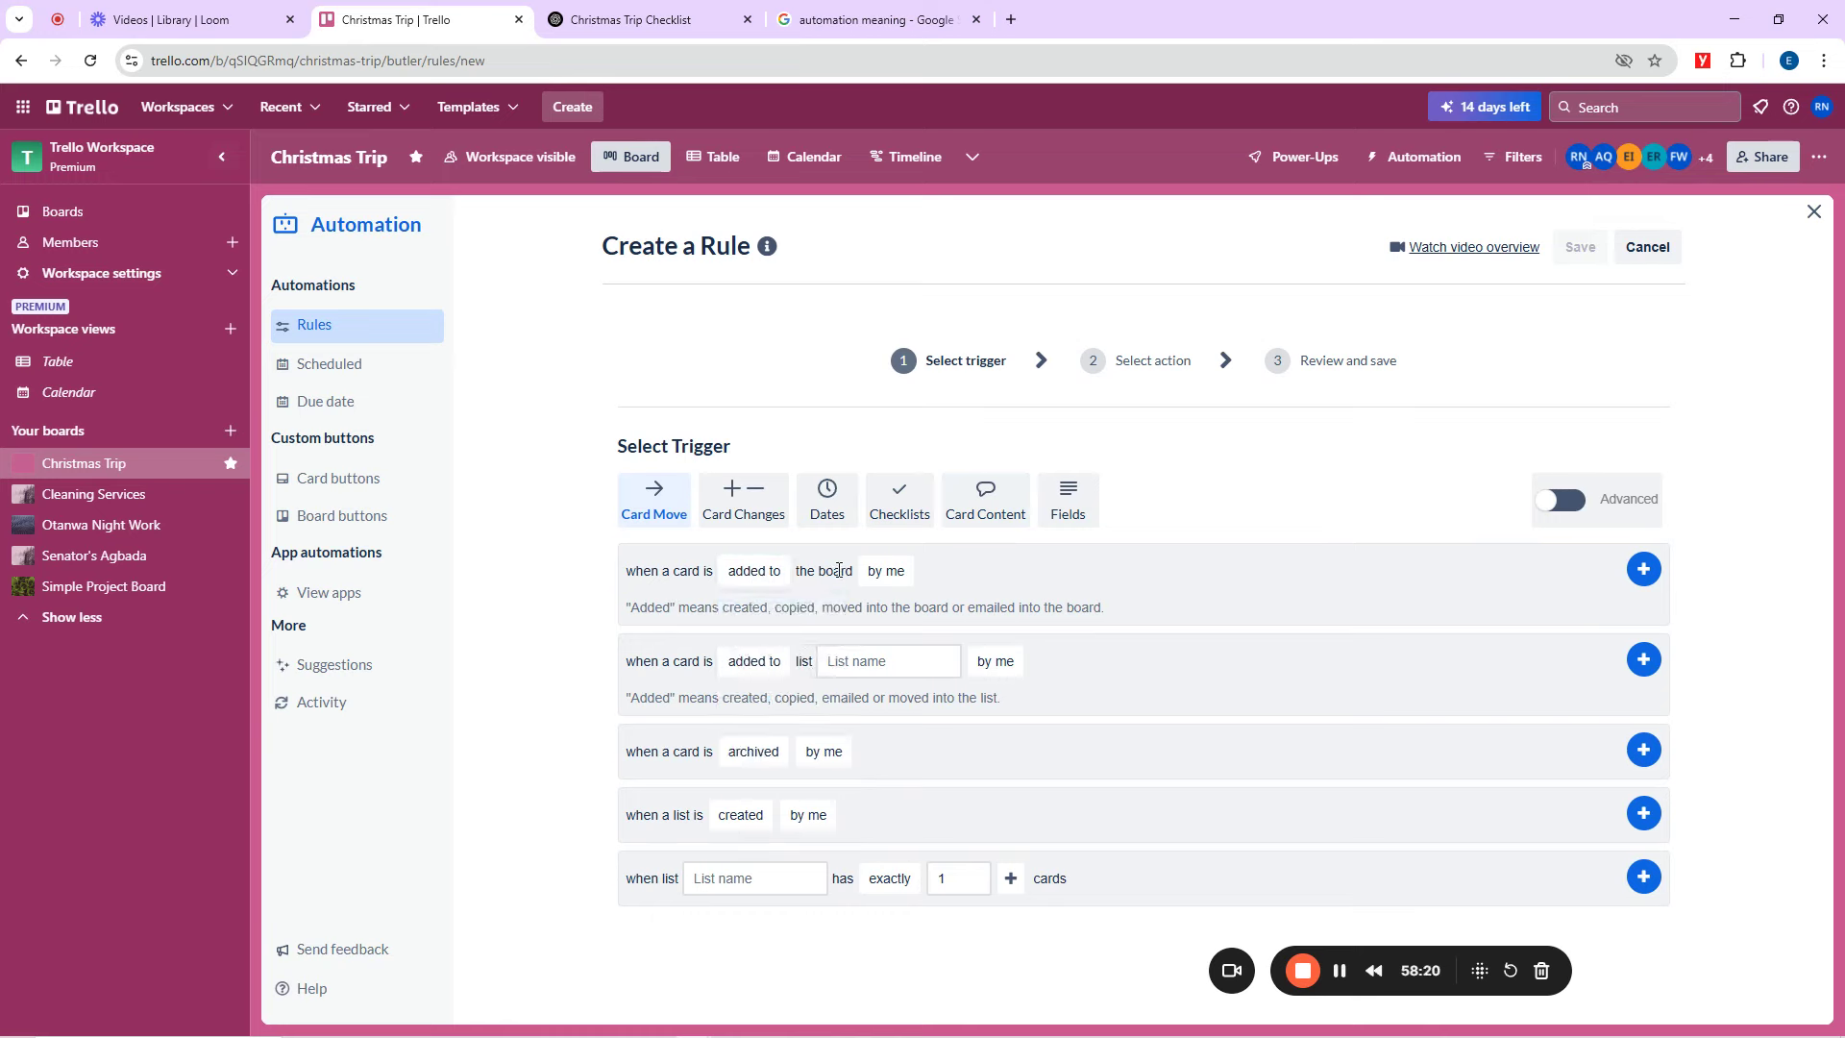
click(882, 571)
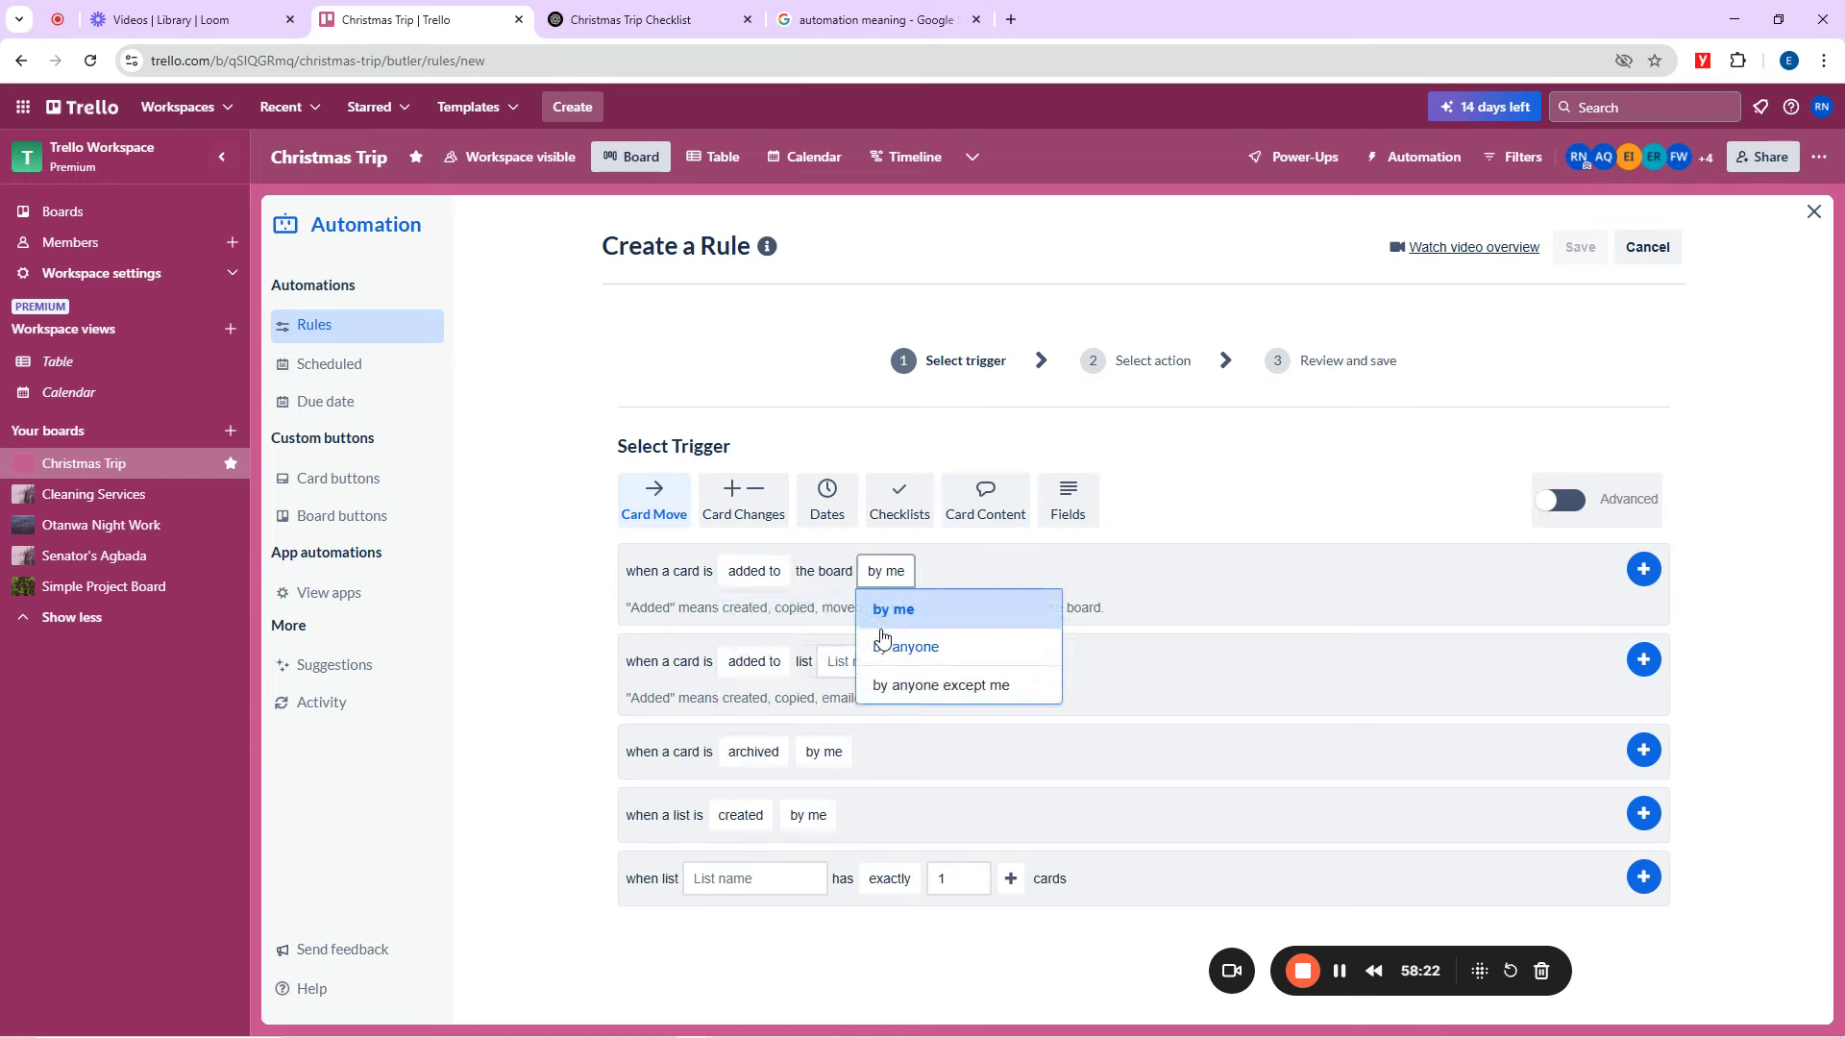
click(780, 649)
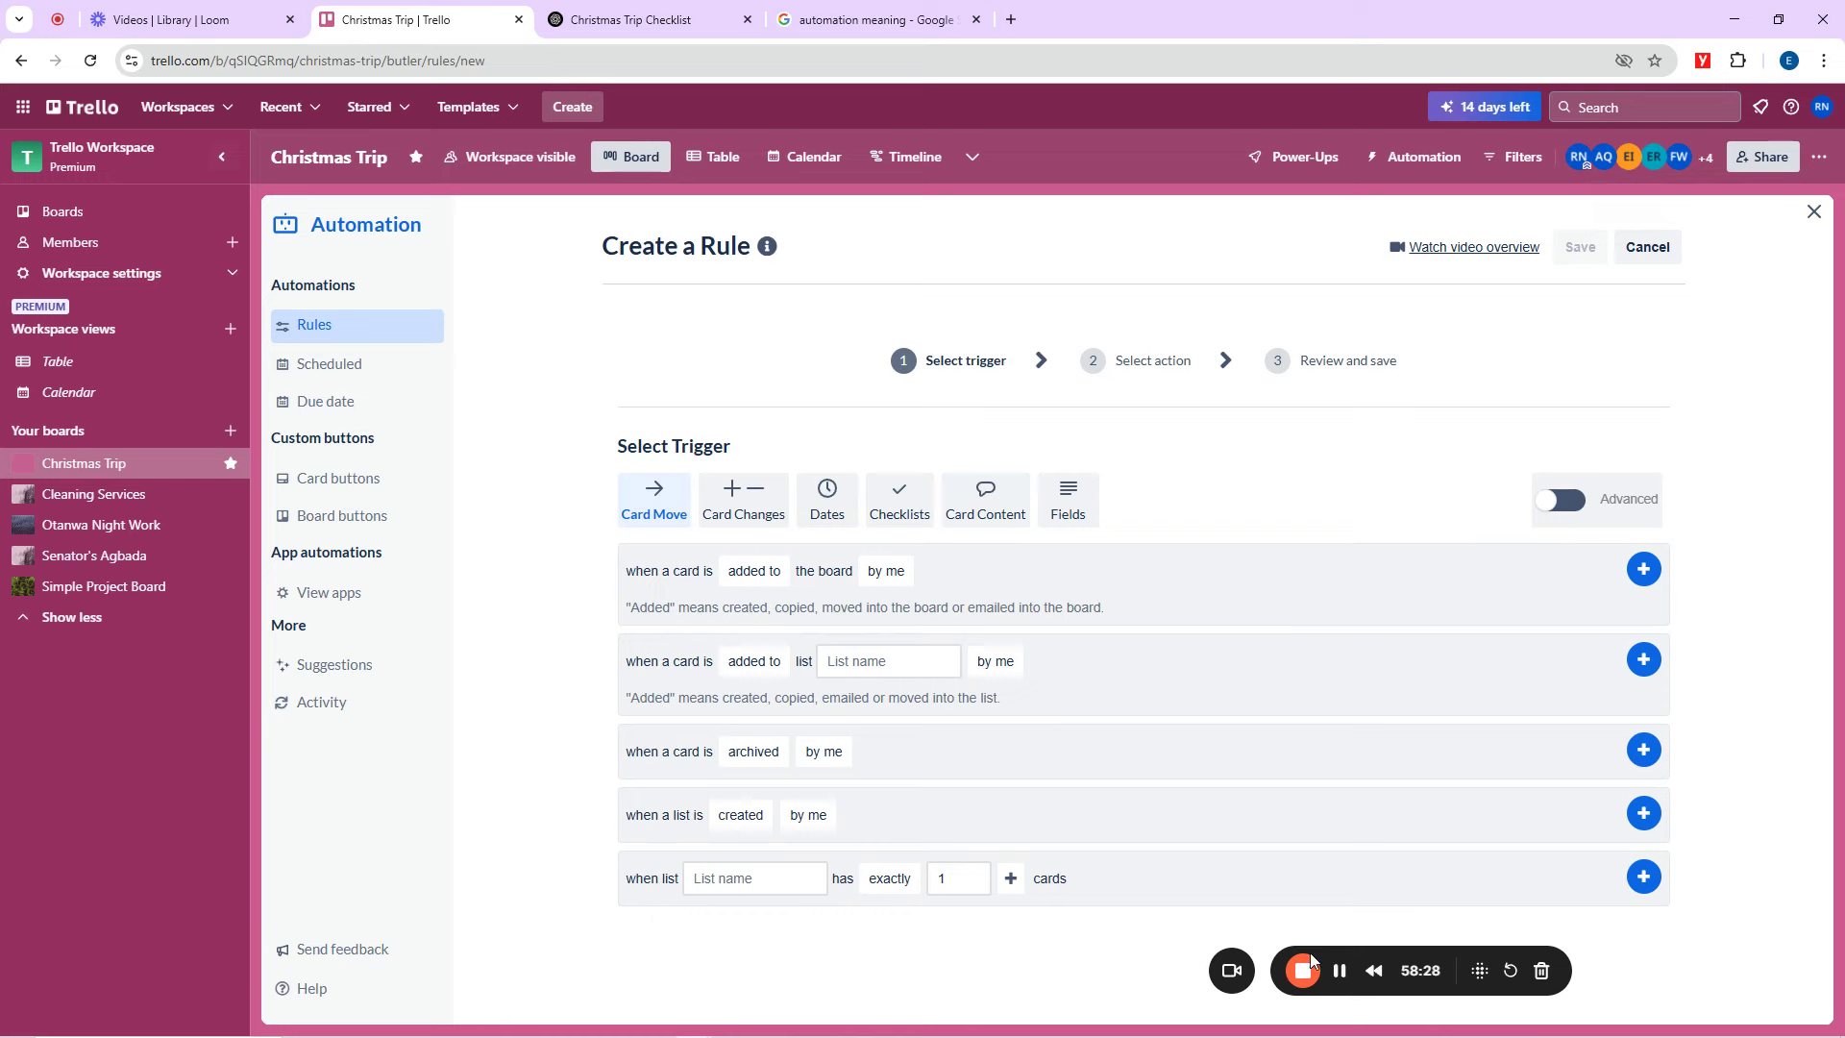
Look through the Card Changes, Checklists and Card Content triggers, and review the Card Move choices again.
click(755, 517)
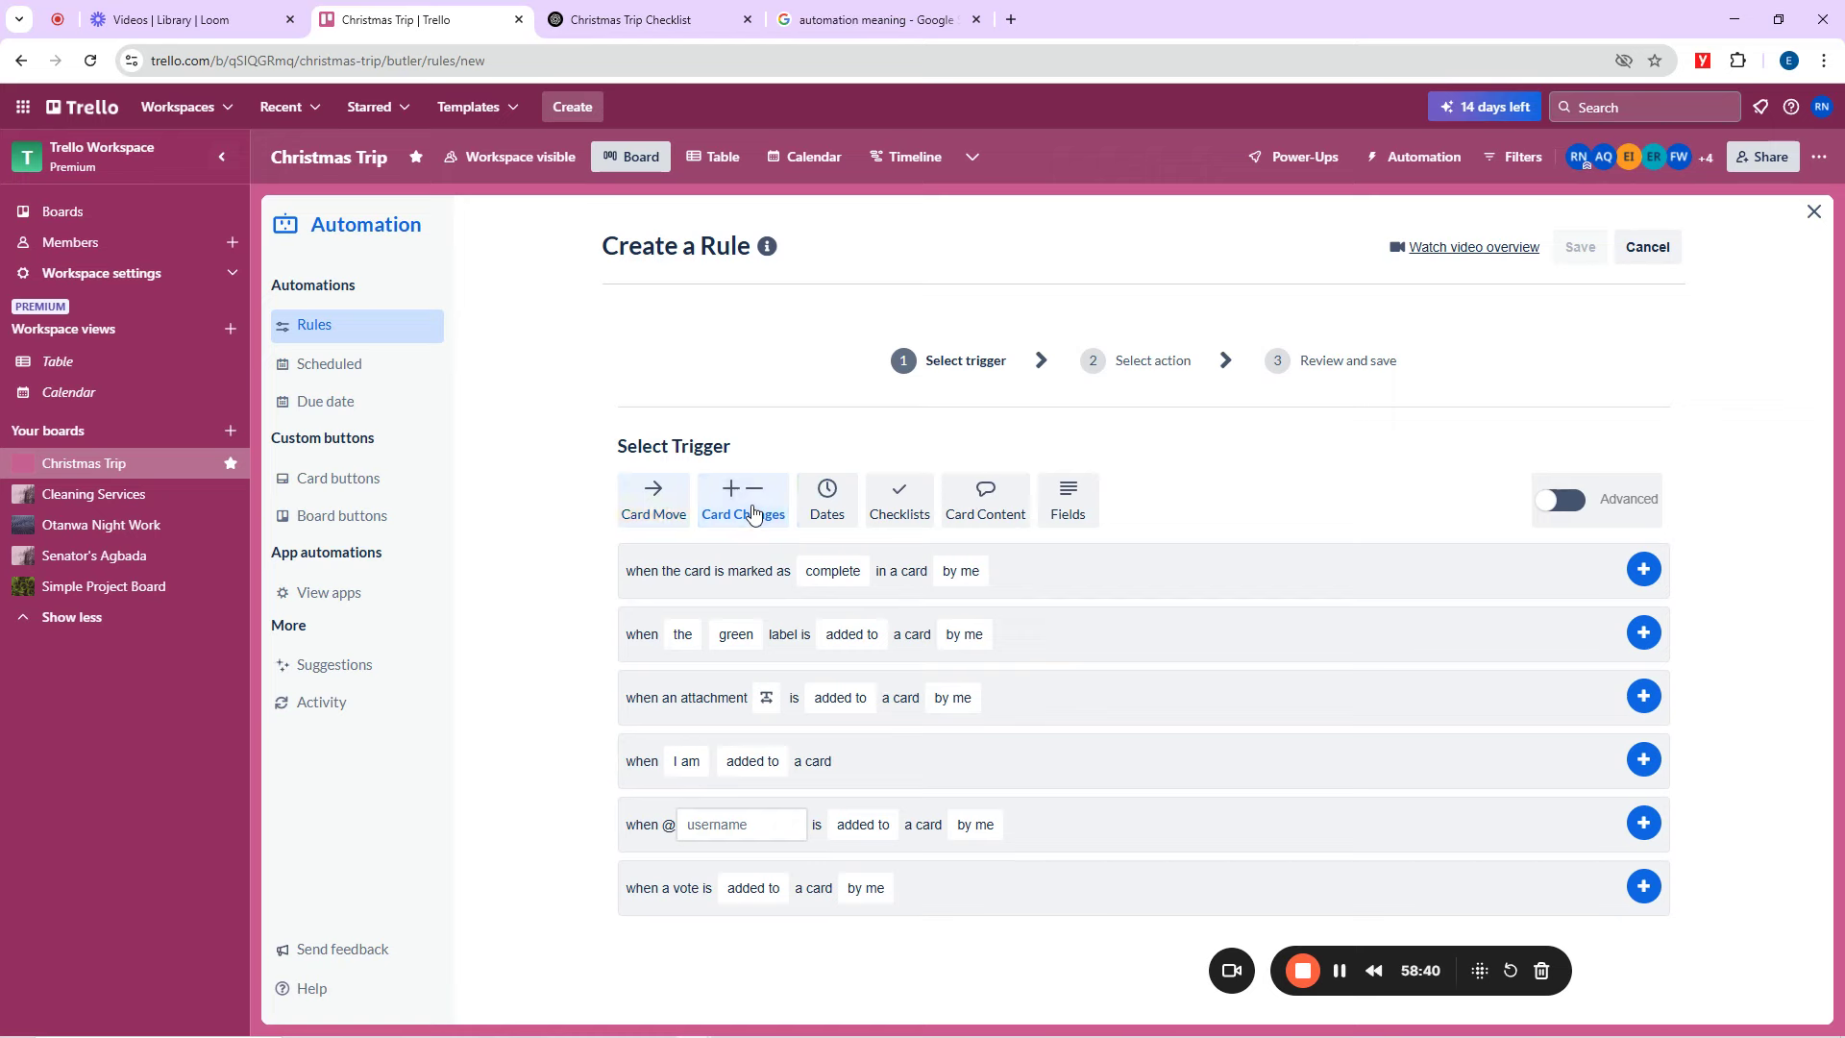
click(901, 504)
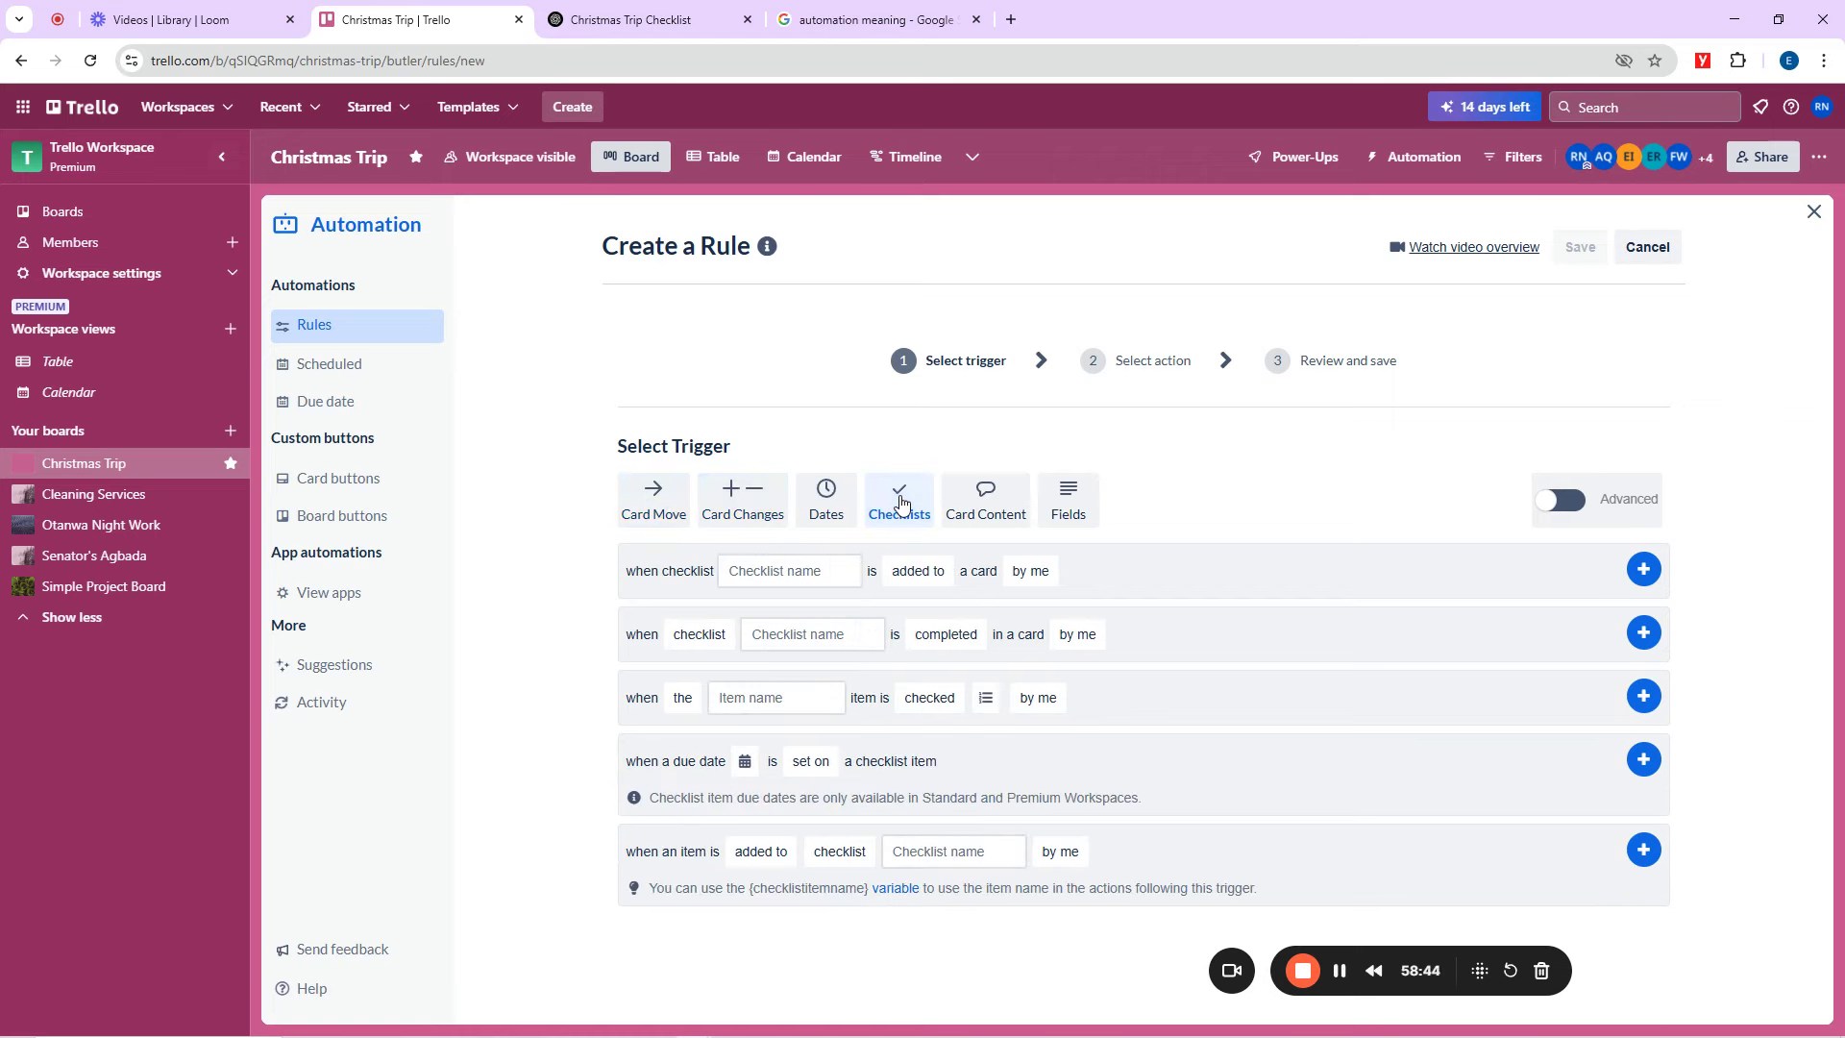
click(985, 514)
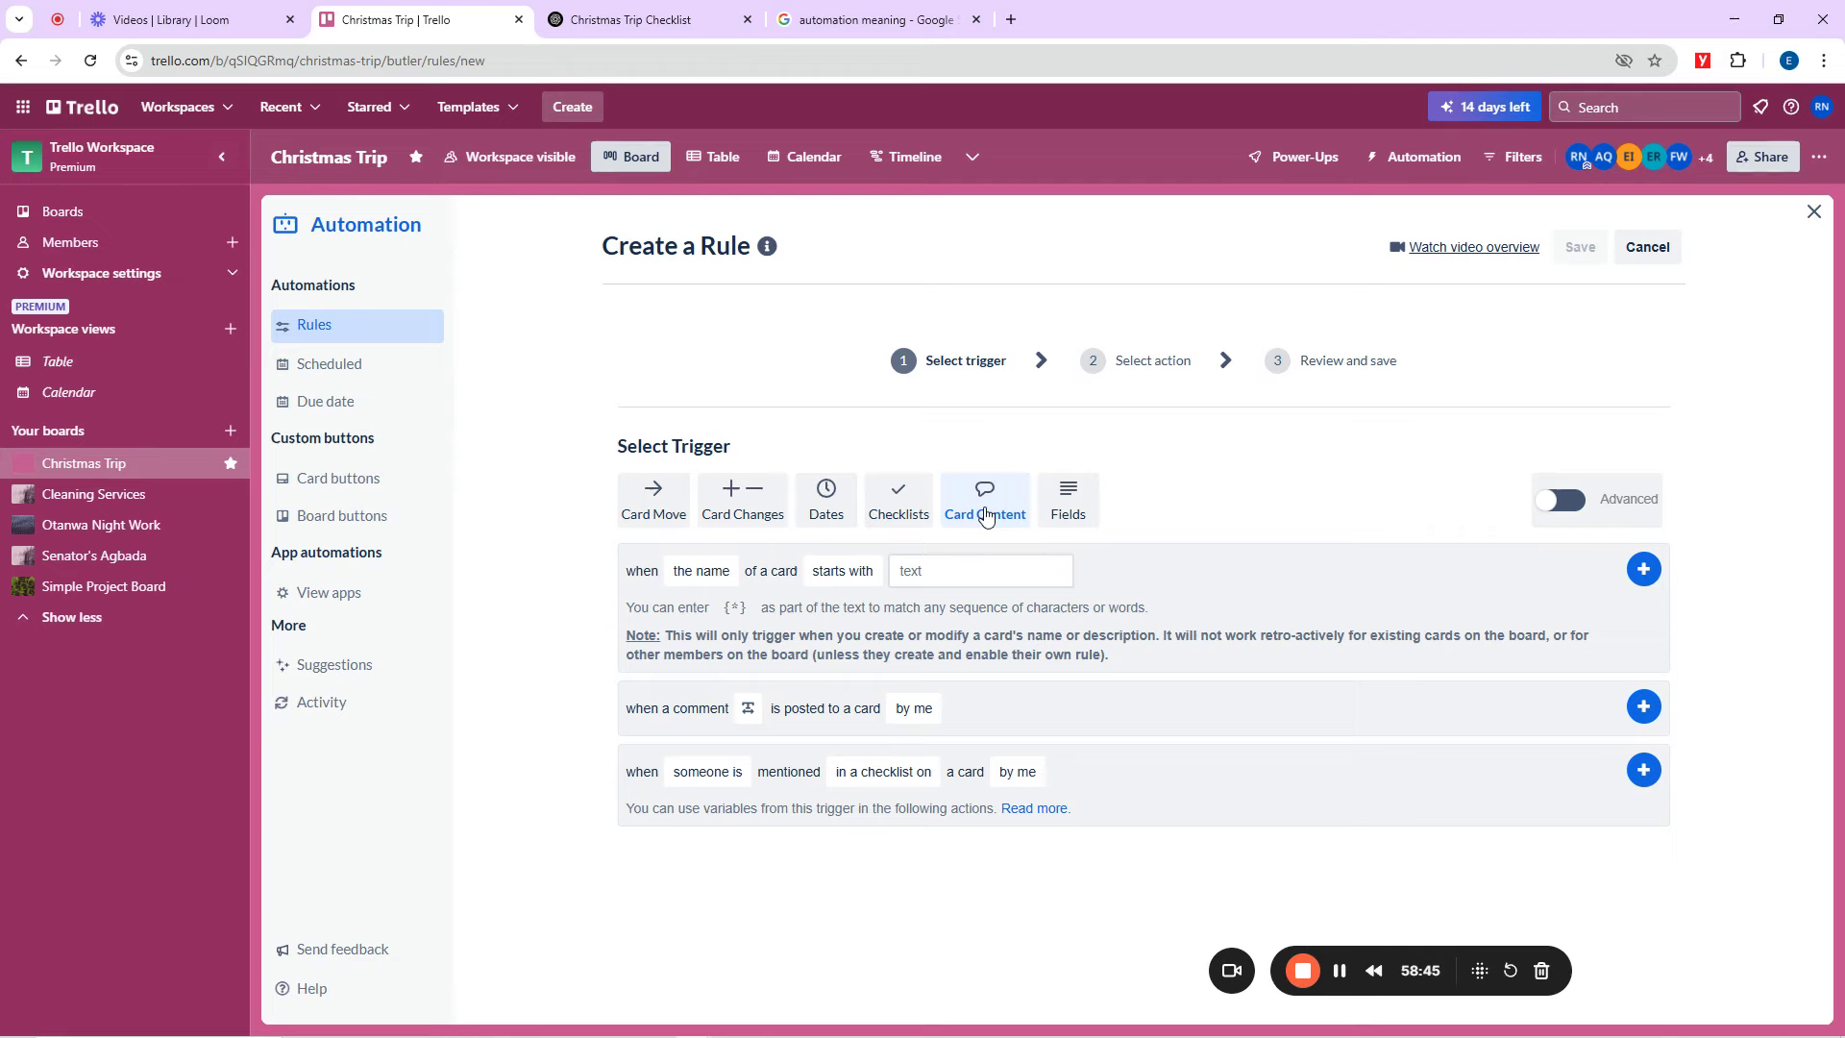
click(644, 509)
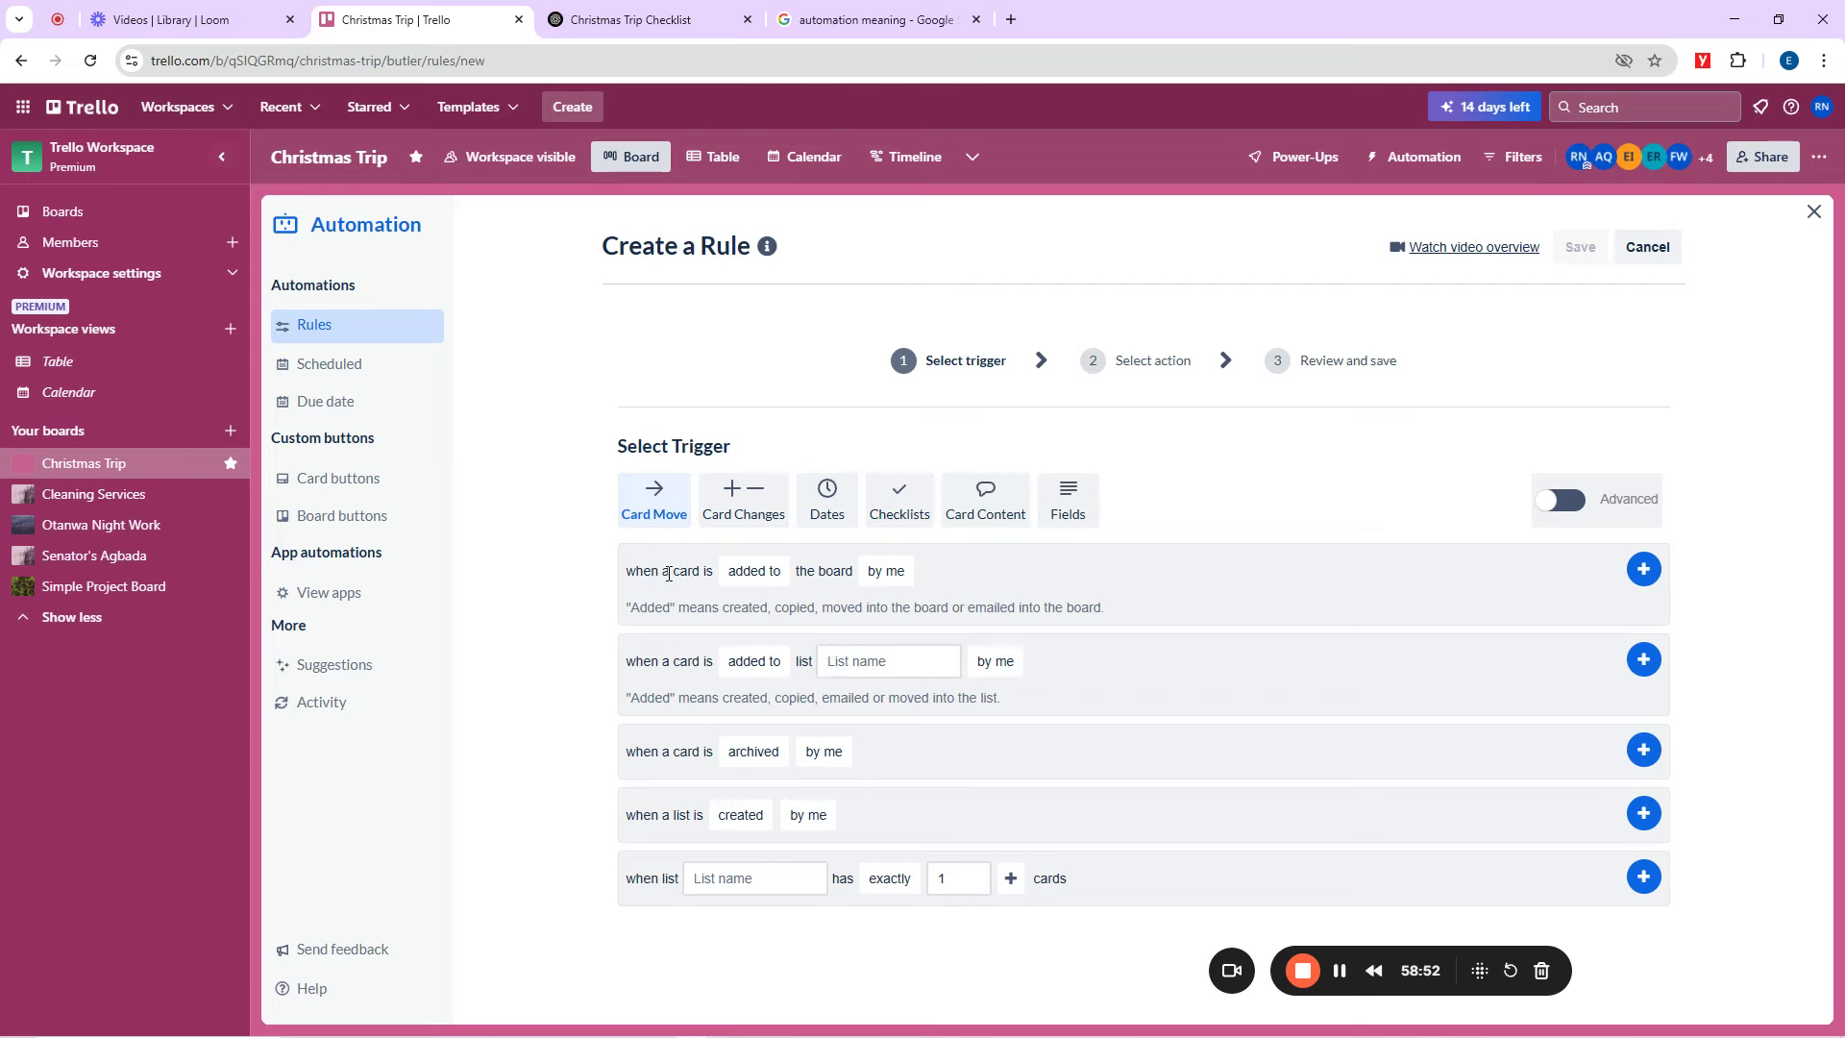
click(745, 576)
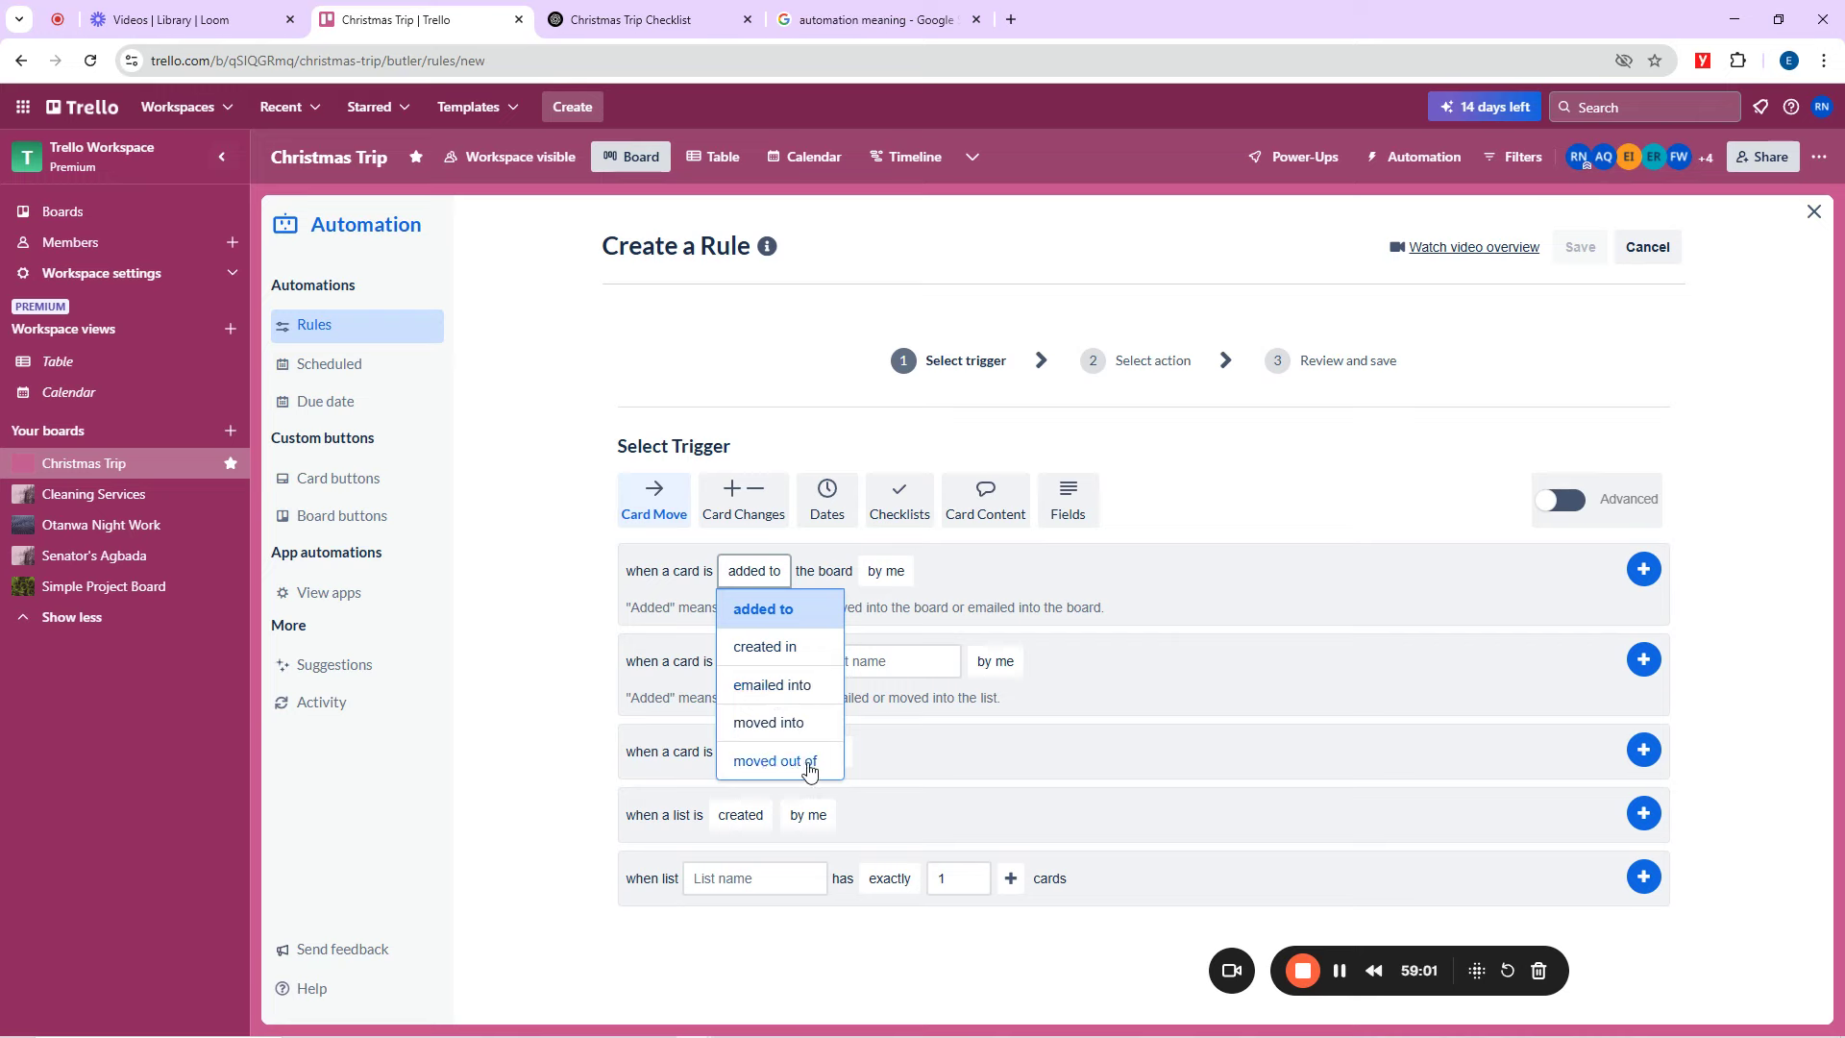
click(882, 574)
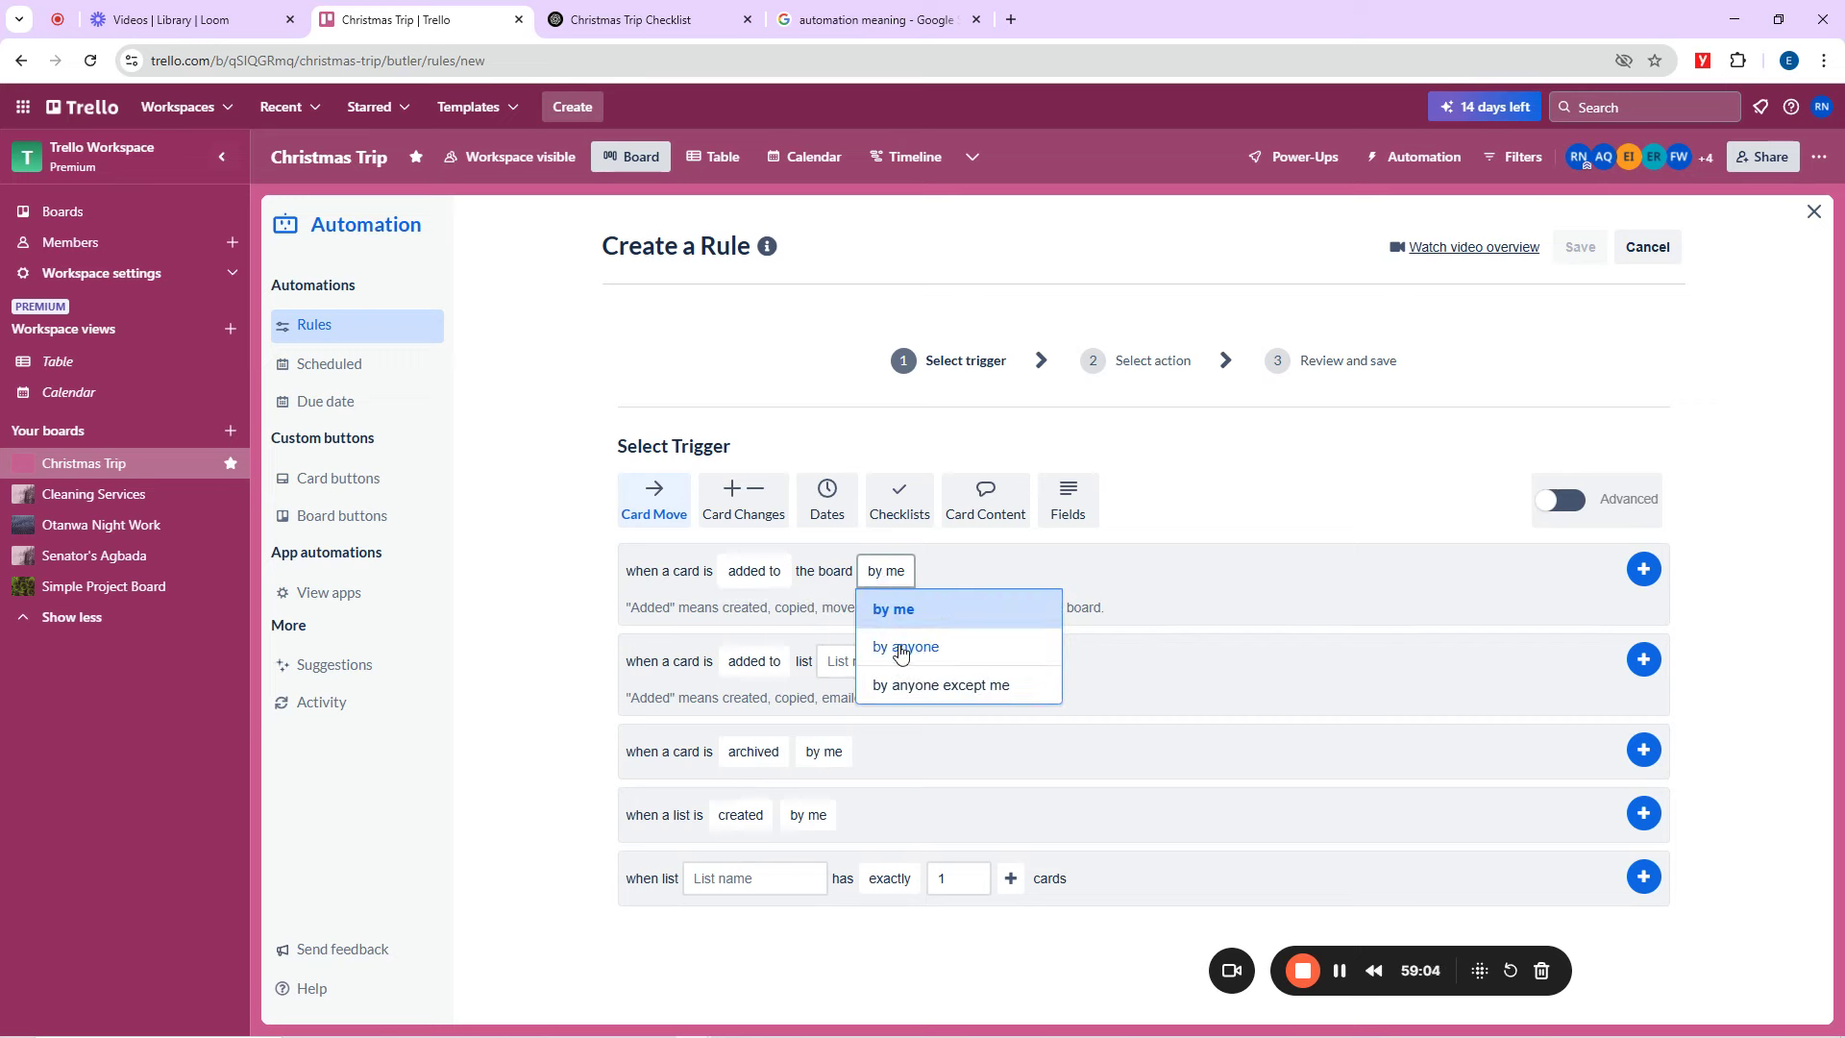
click(1646, 573)
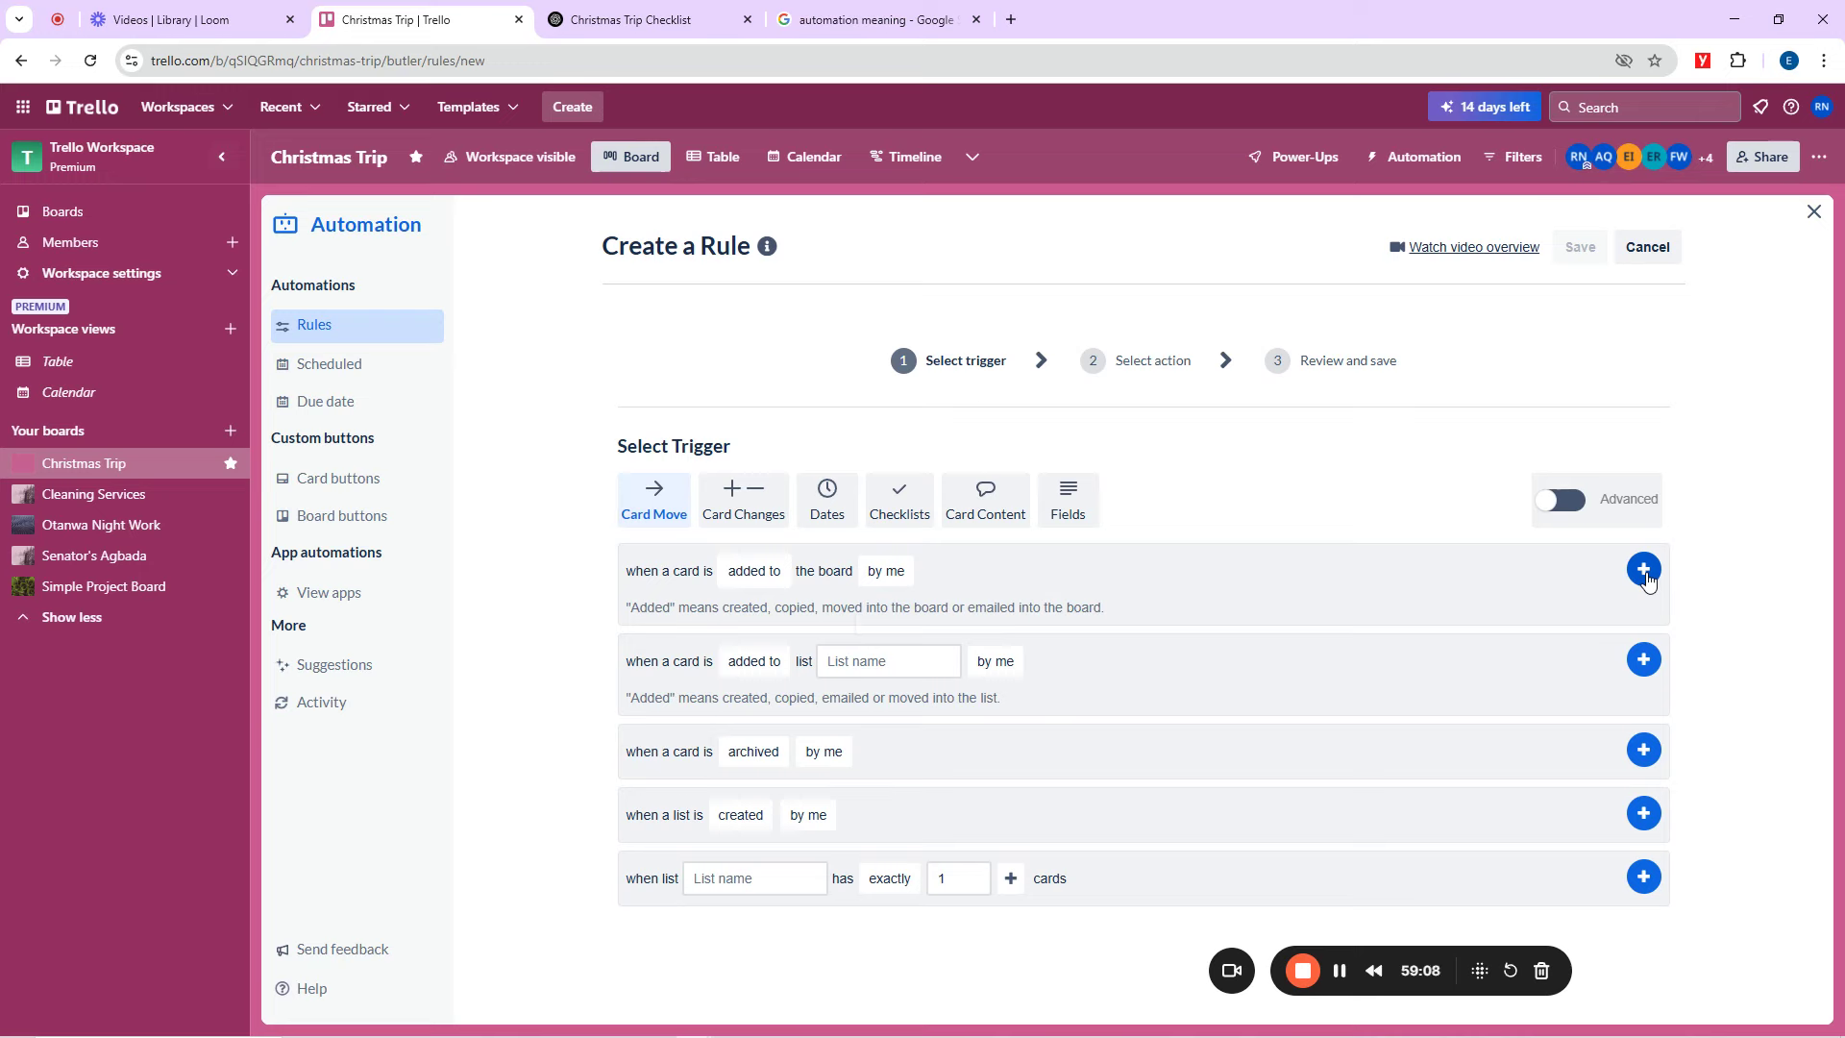
Add the rule trigger "when a card is added to the board by anyone".
click(760, 574)
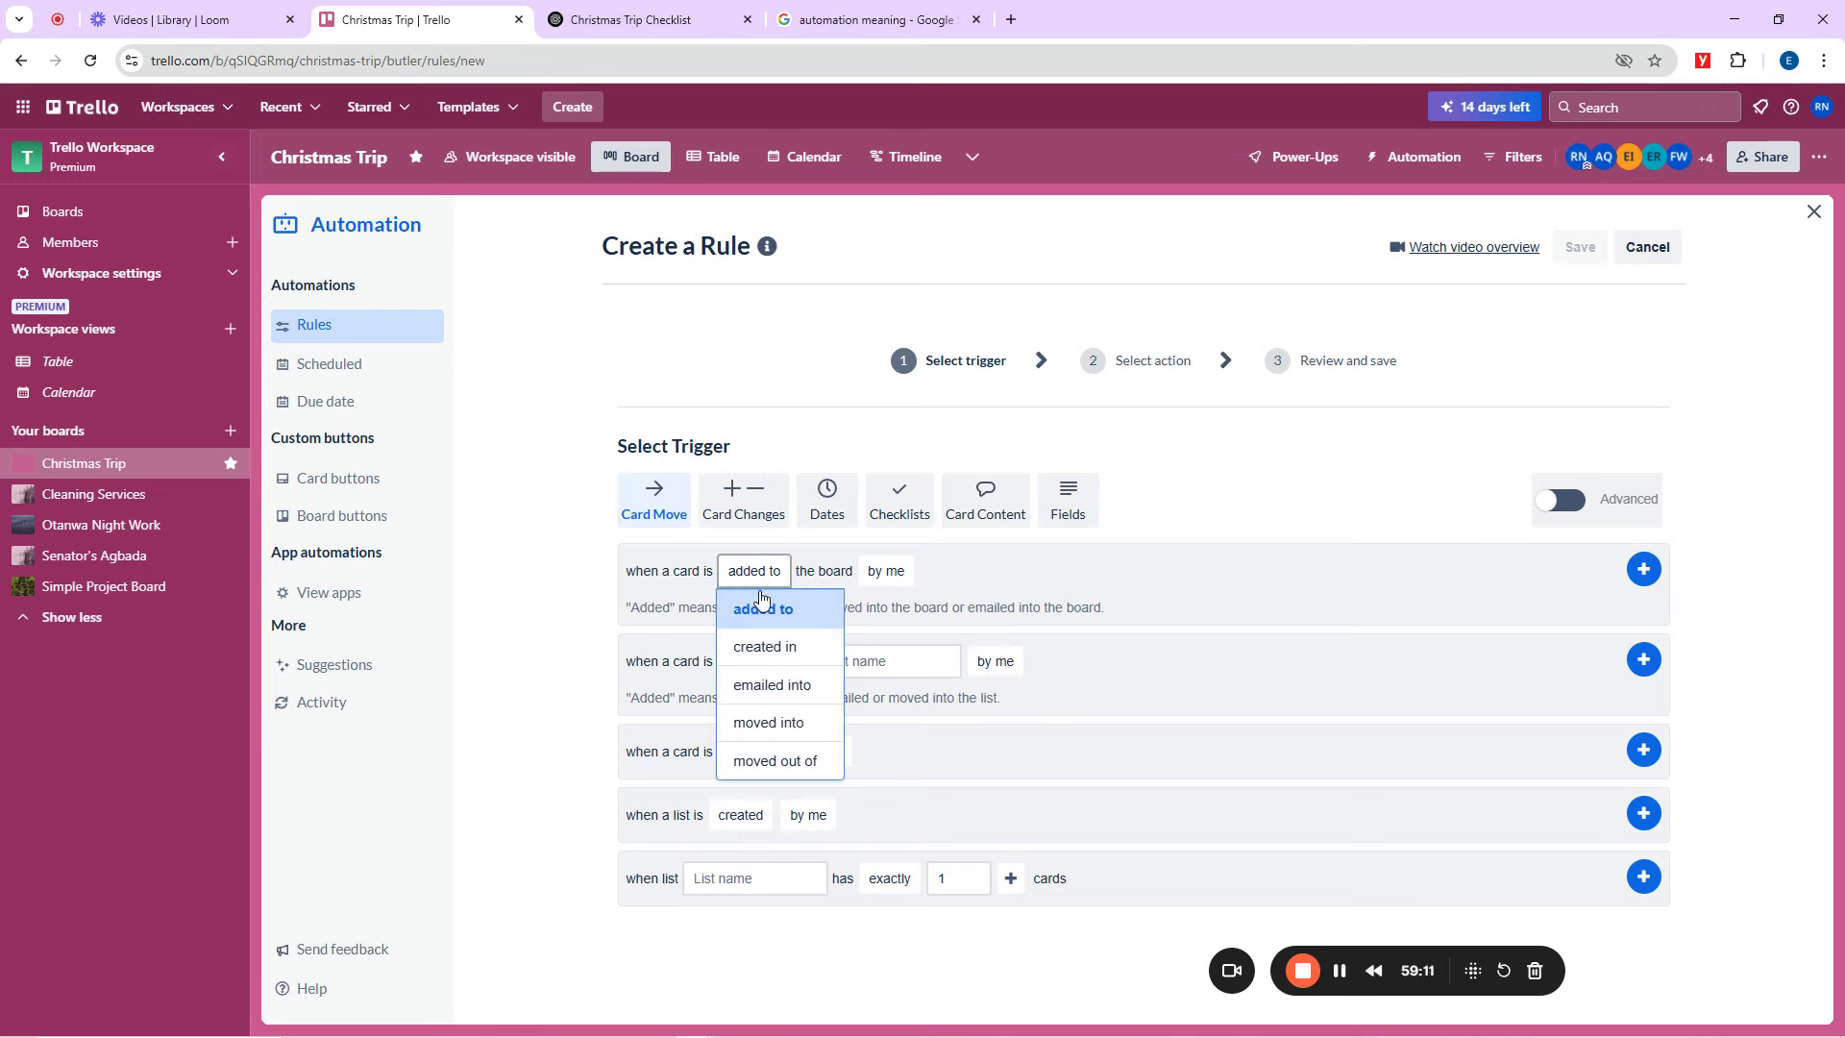
click(759, 608)
click(900, 573)
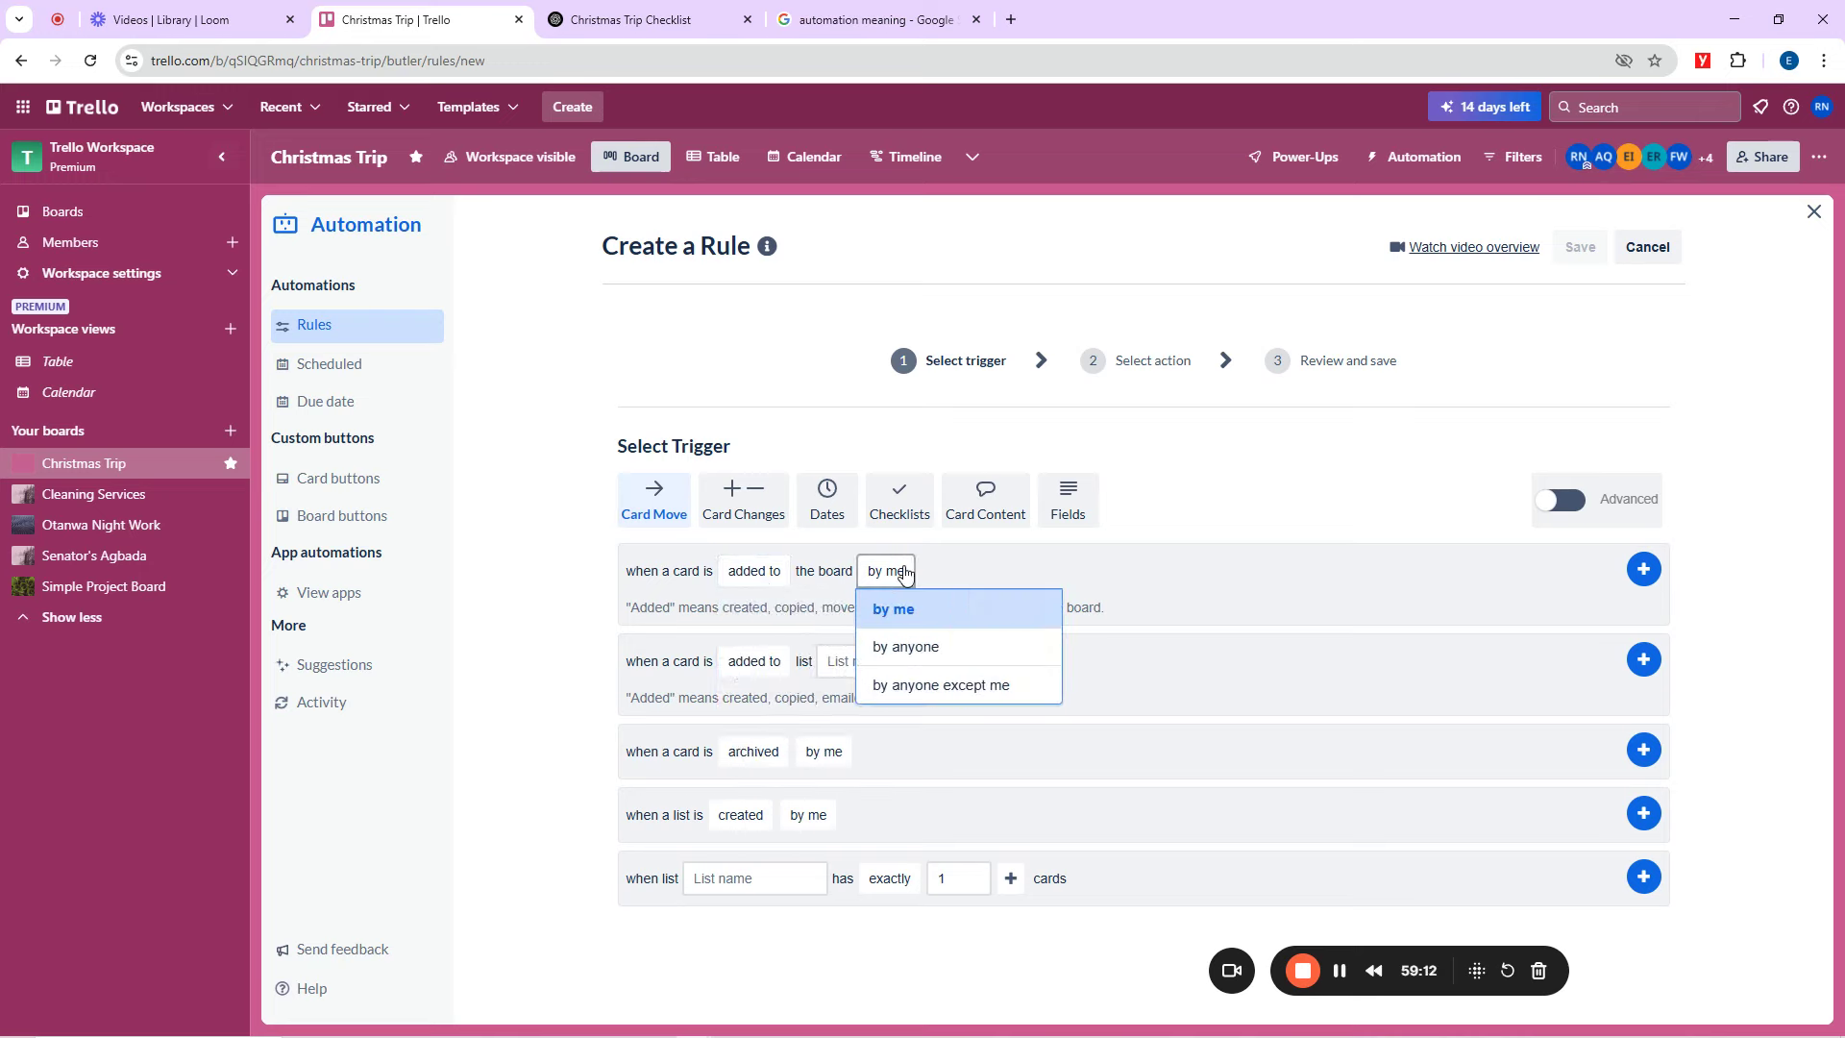
click(913, 646)
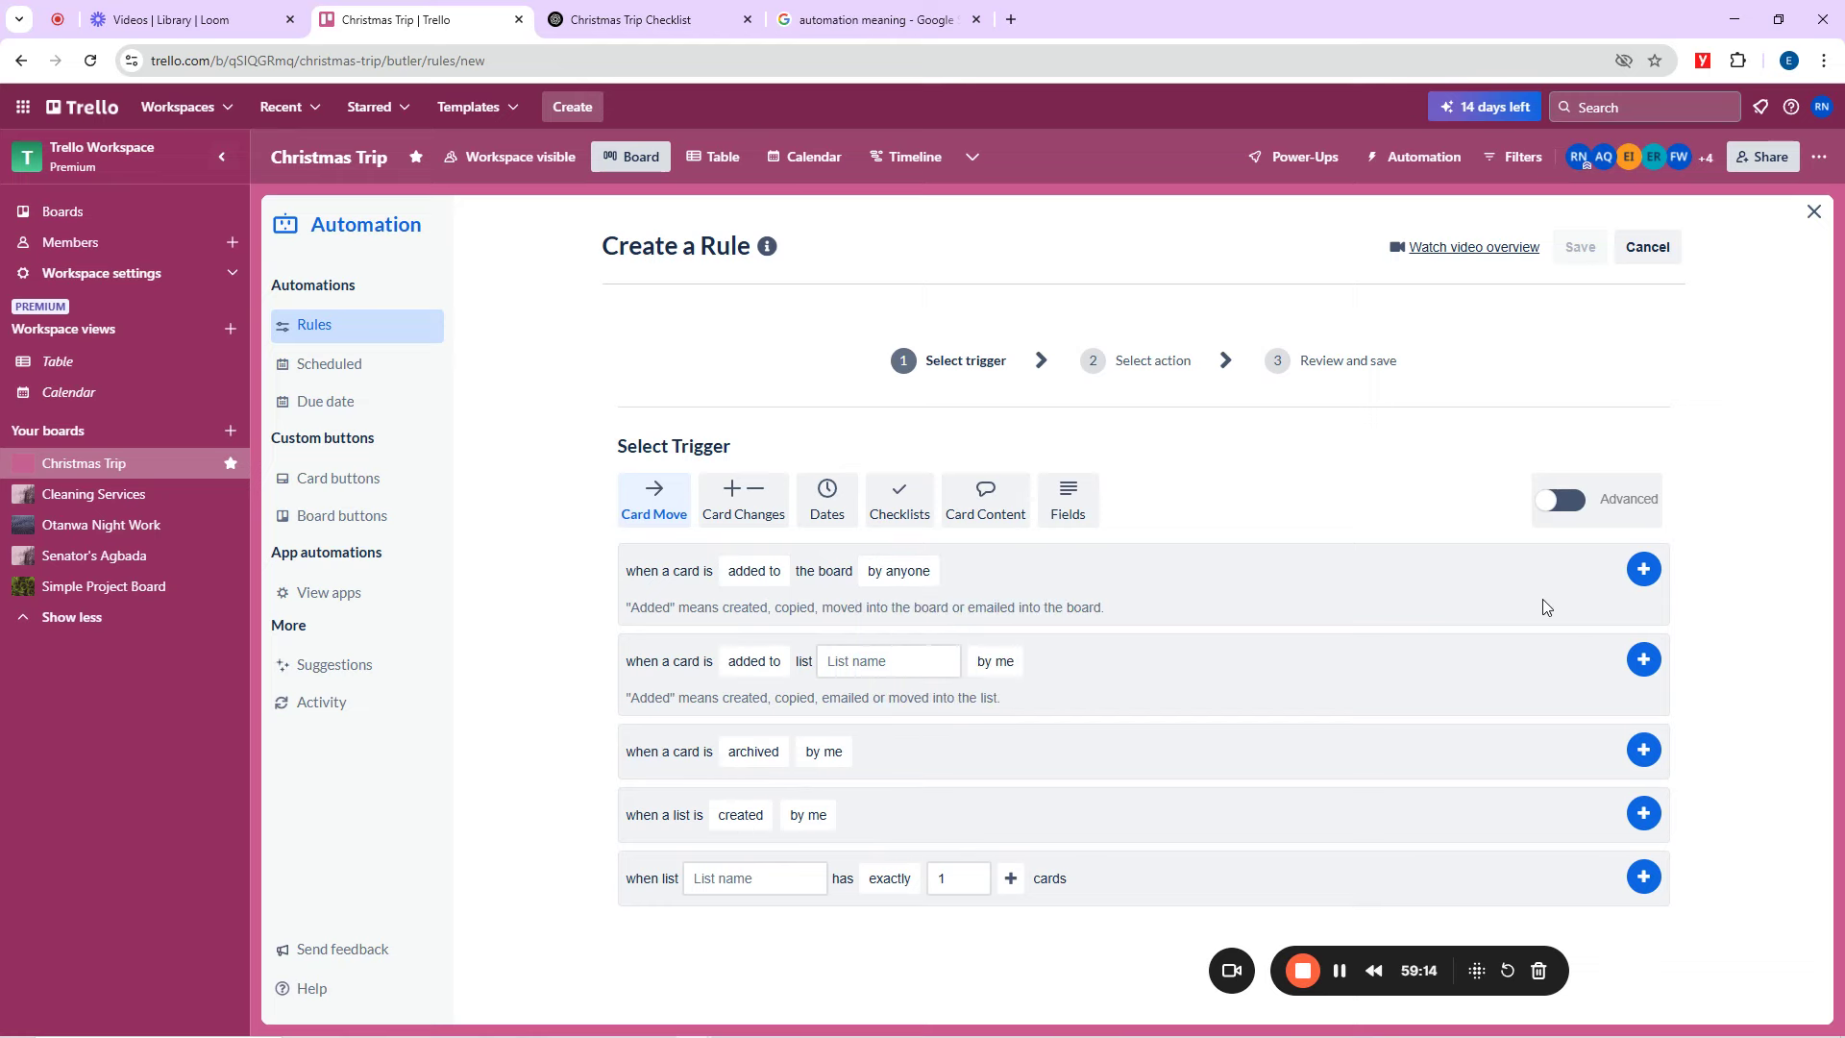
click(1645, 571)
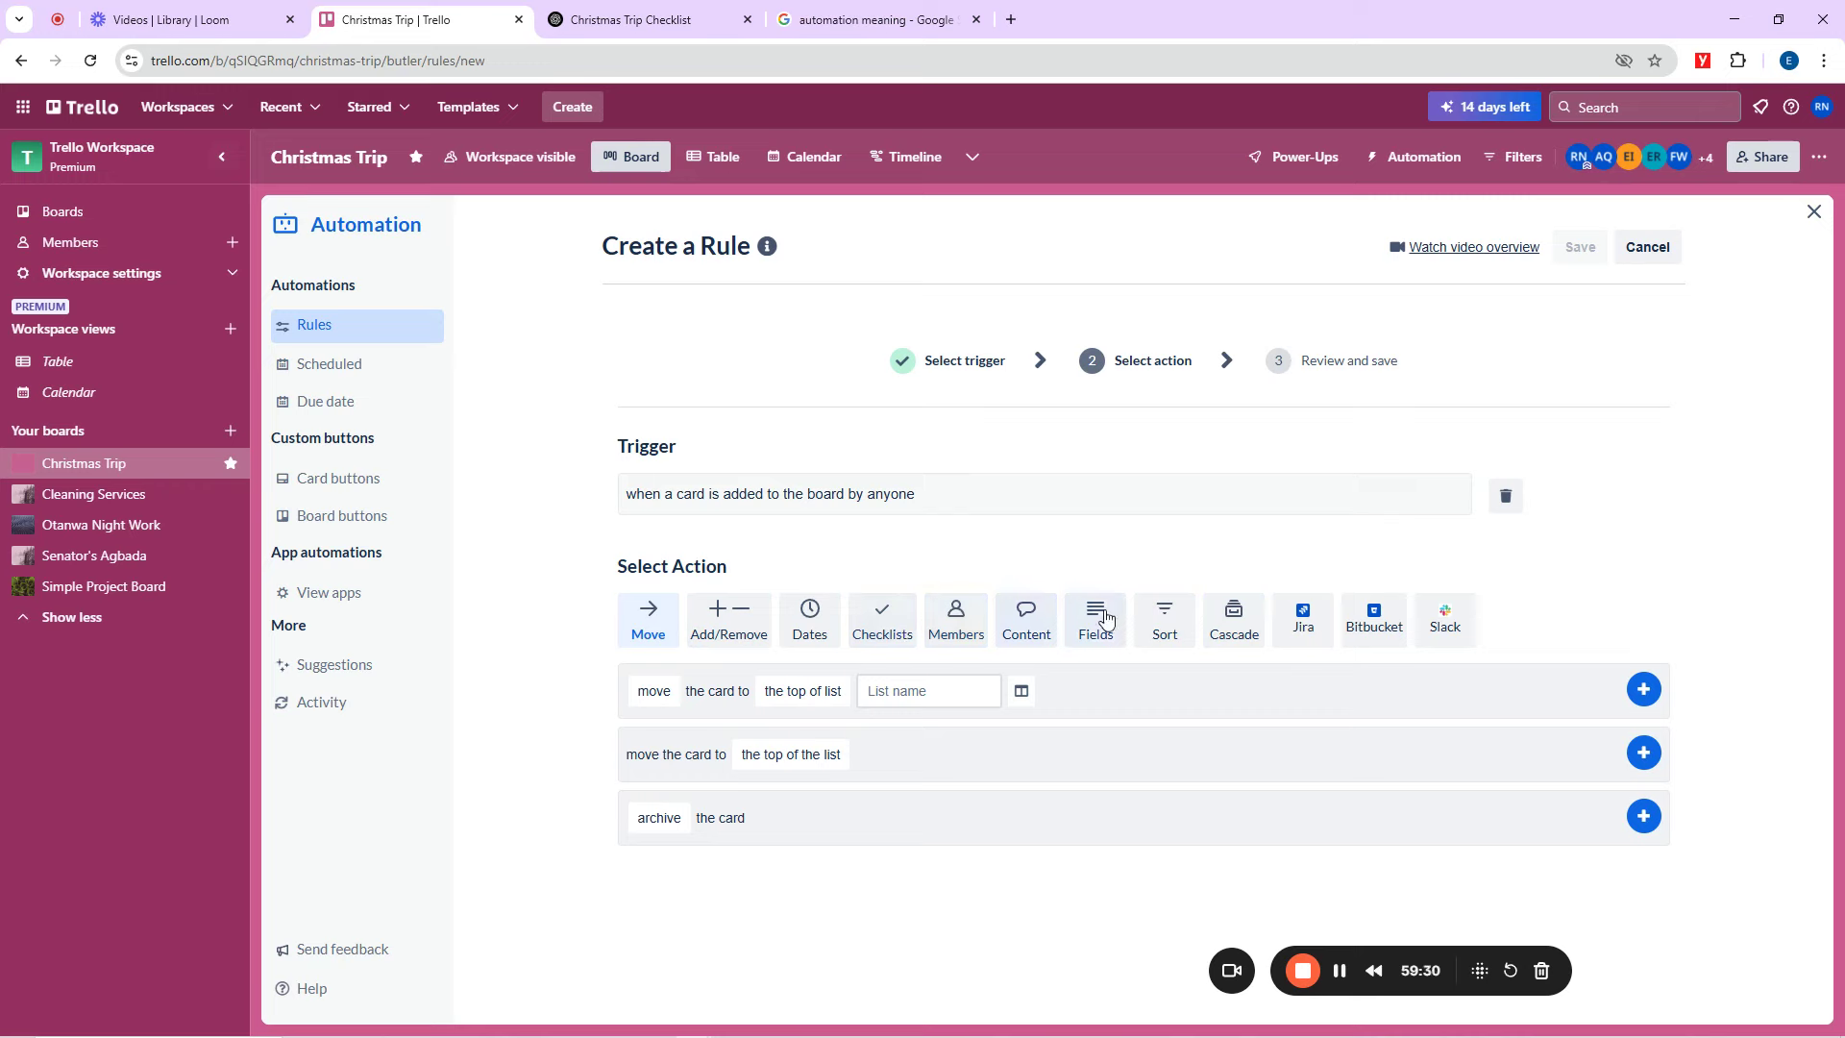
Examine the Slack action for the rule, including its message text, channel and workspace settings.
click(1443, 630)
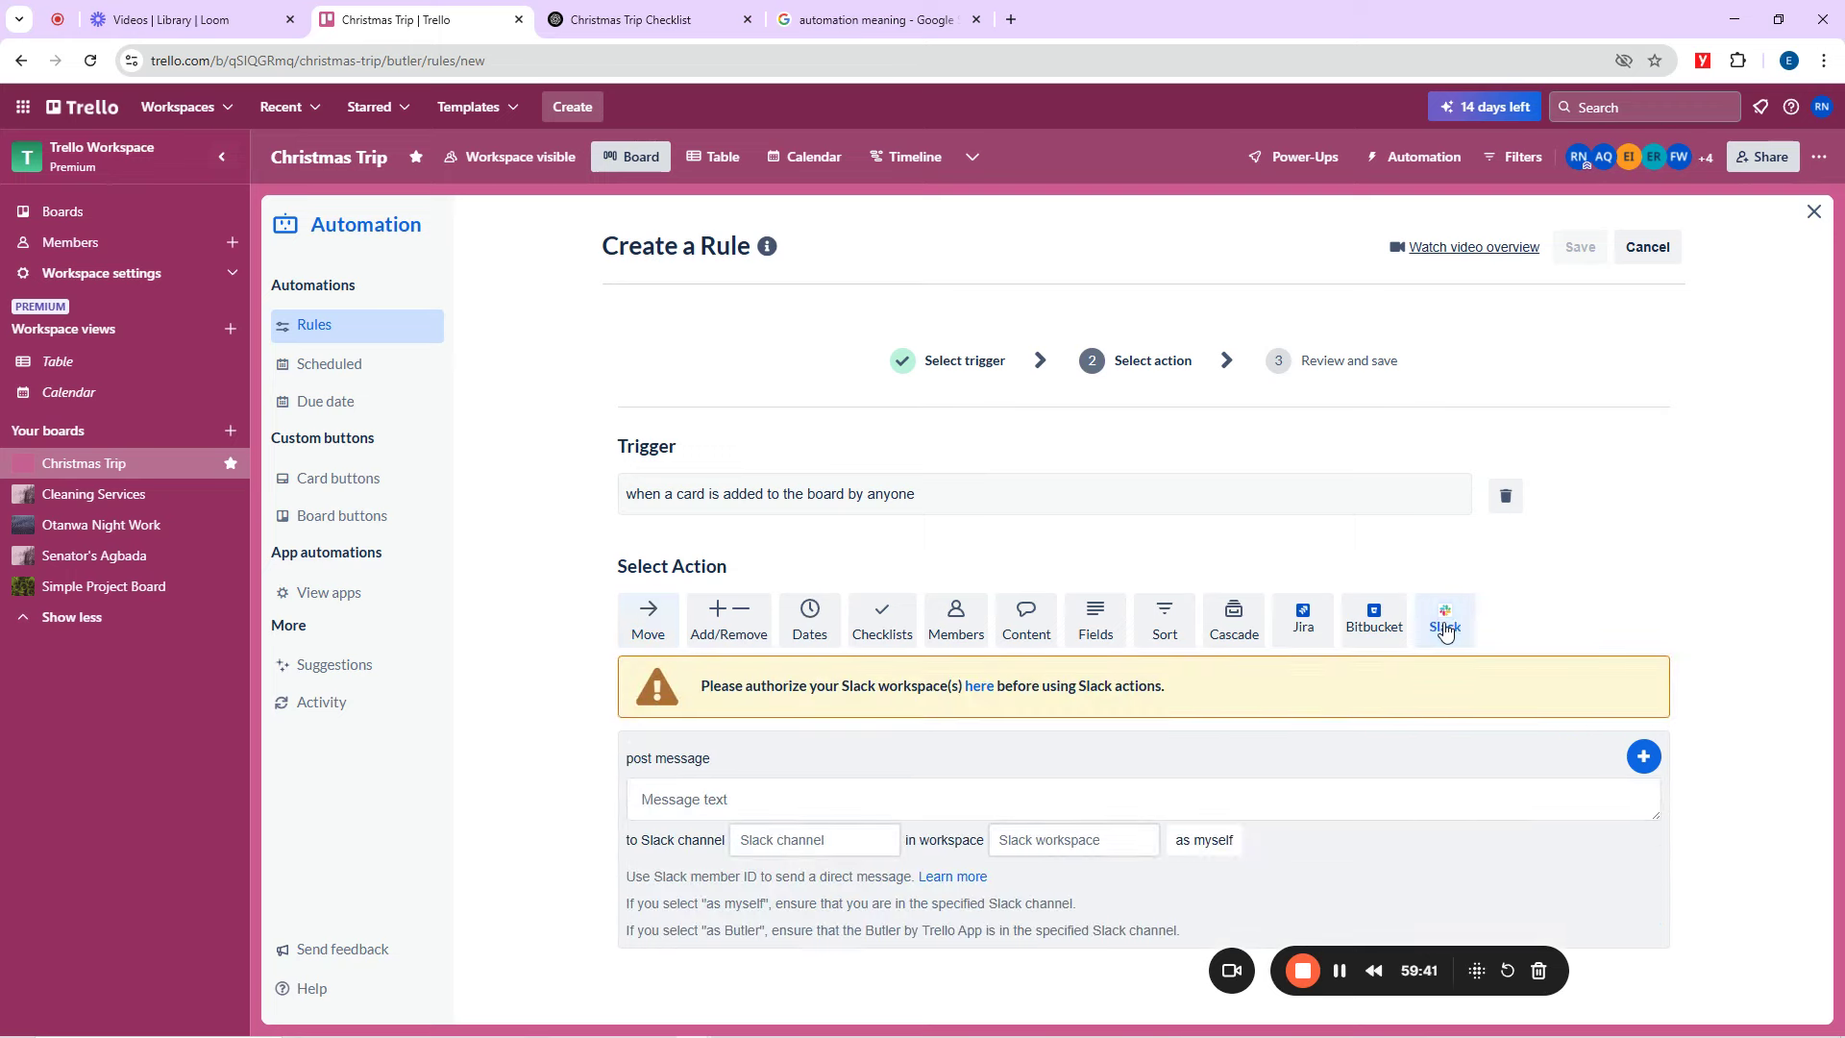
click(670, 809)
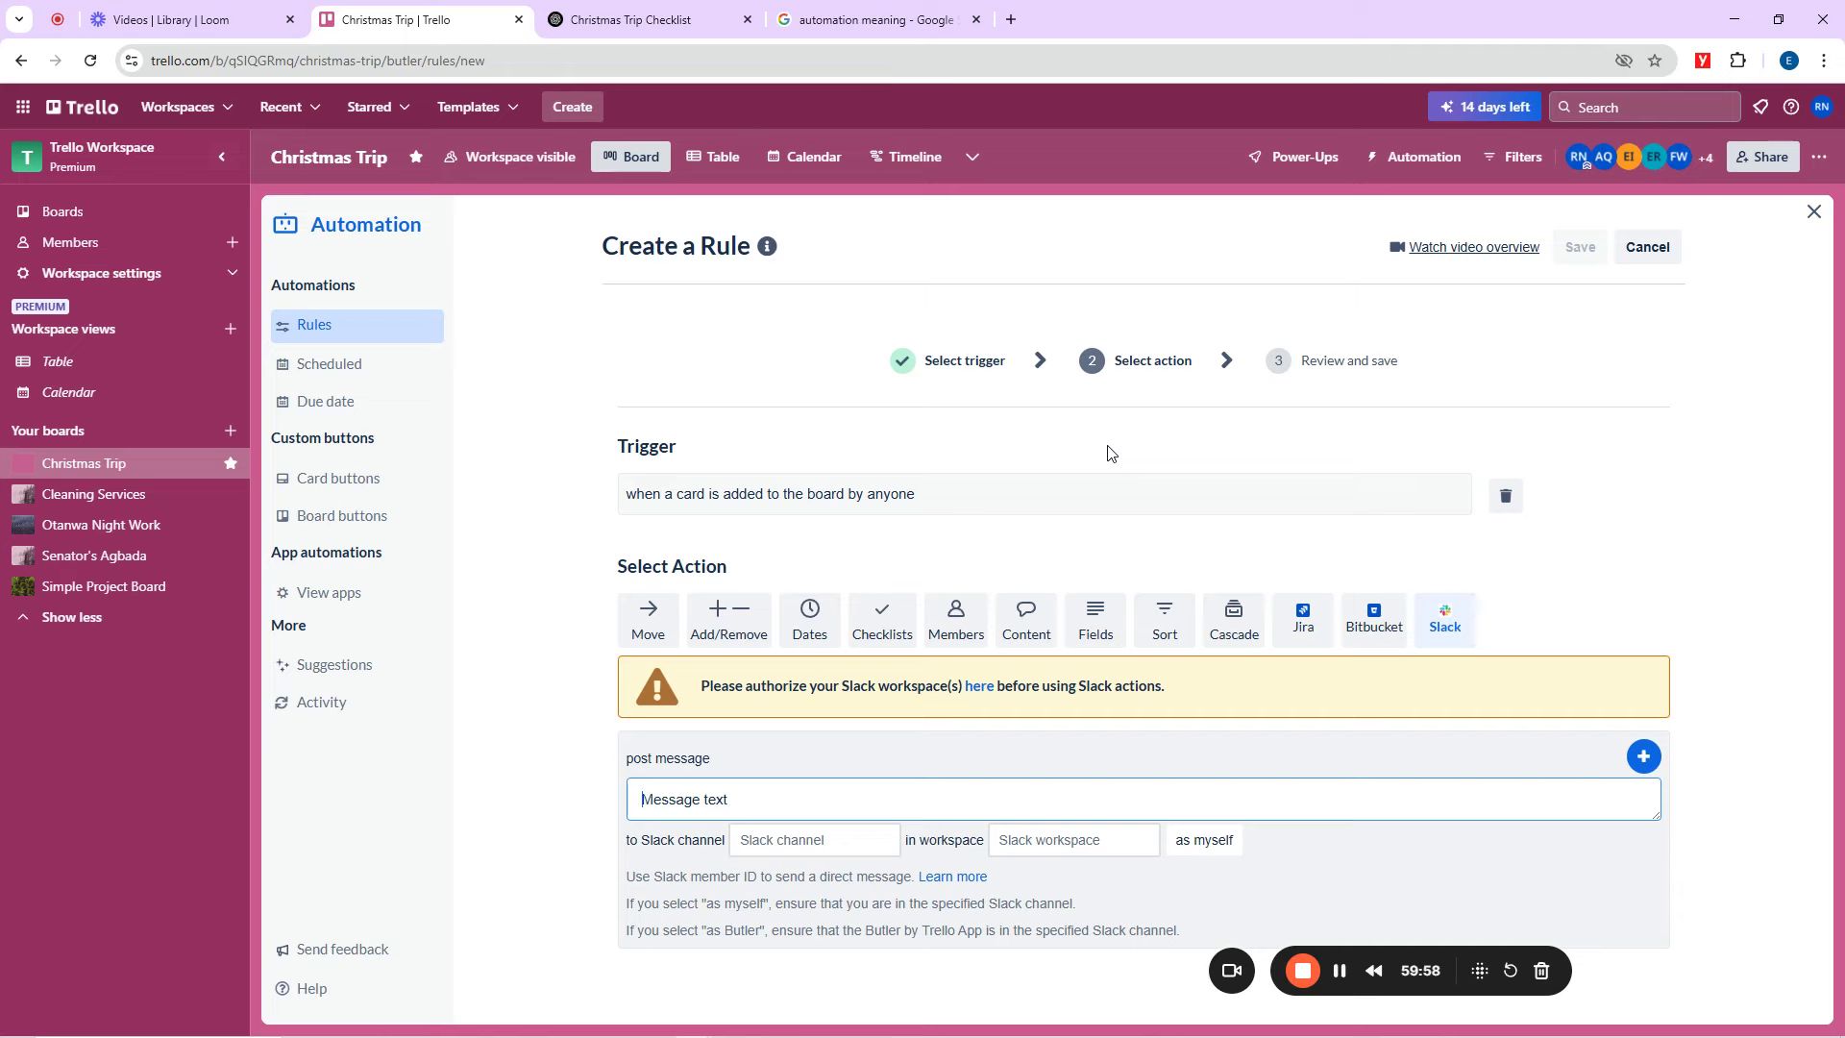
click(1341, 975)
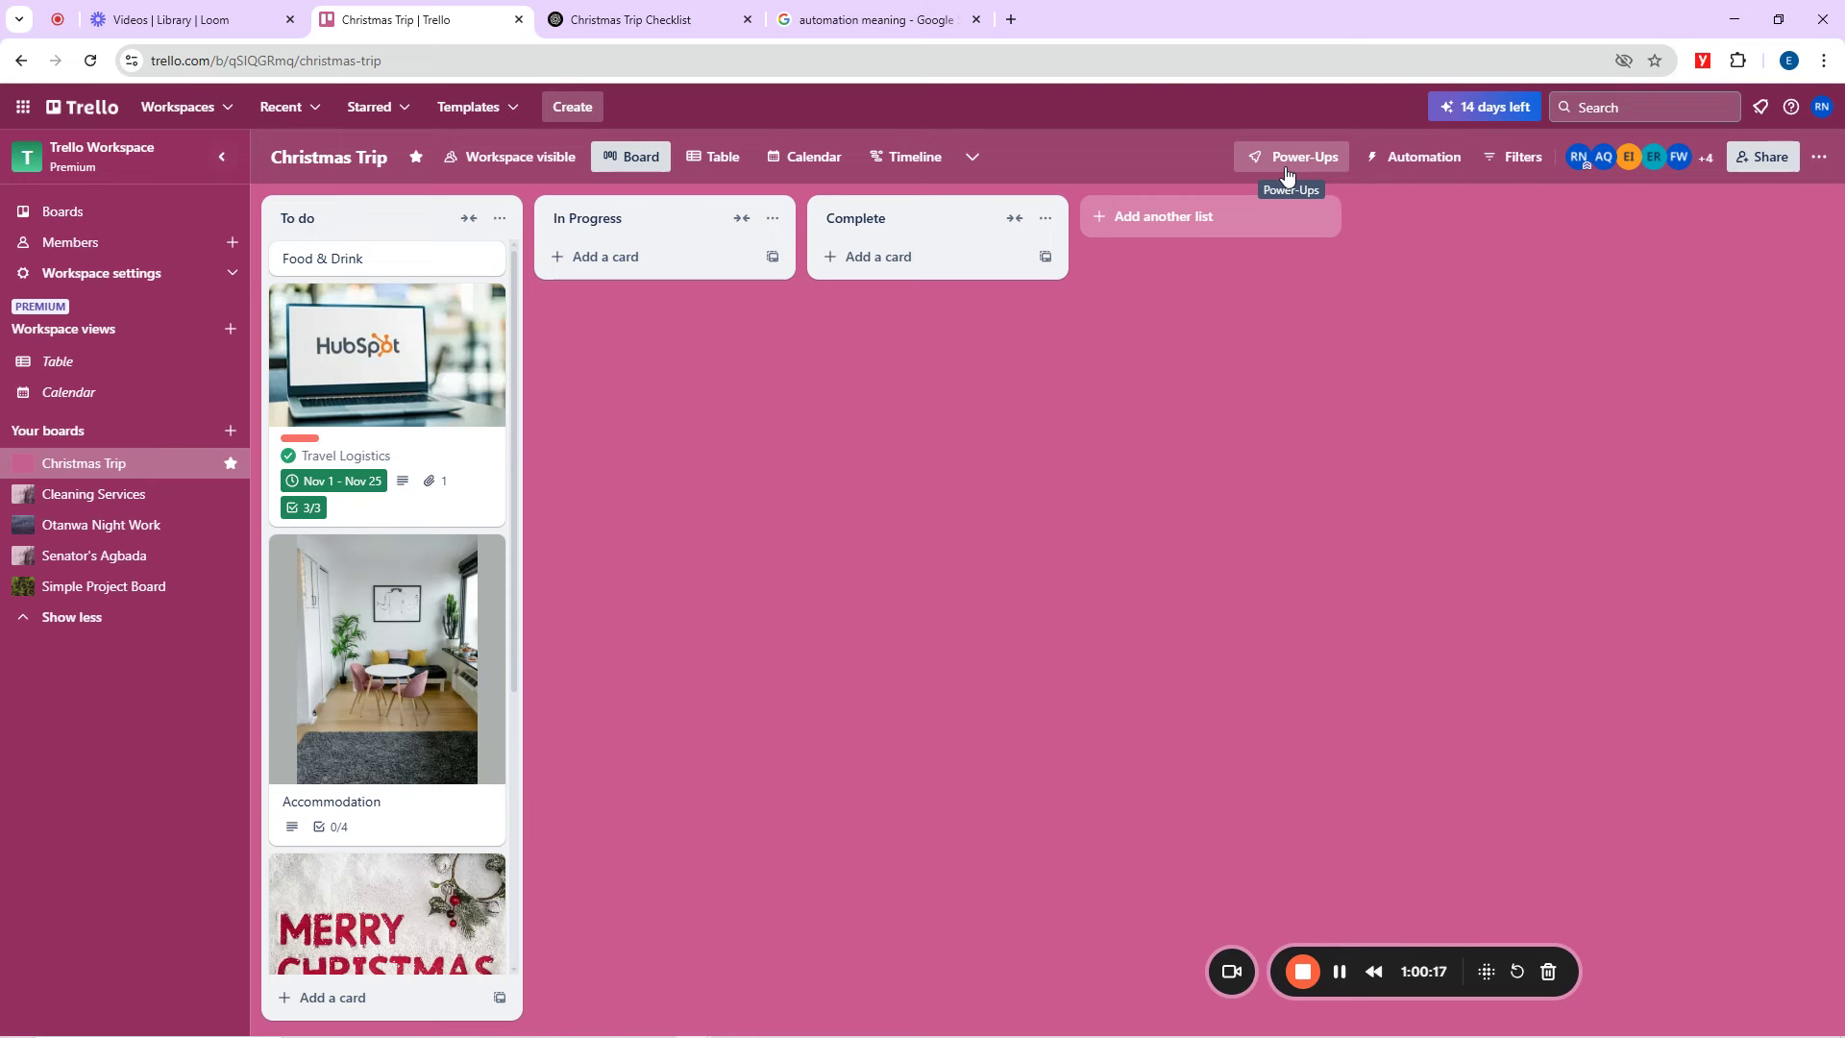
Open the board's Power-Ups directory and browse the Developer tools and File management categories.
click(1288, 166)
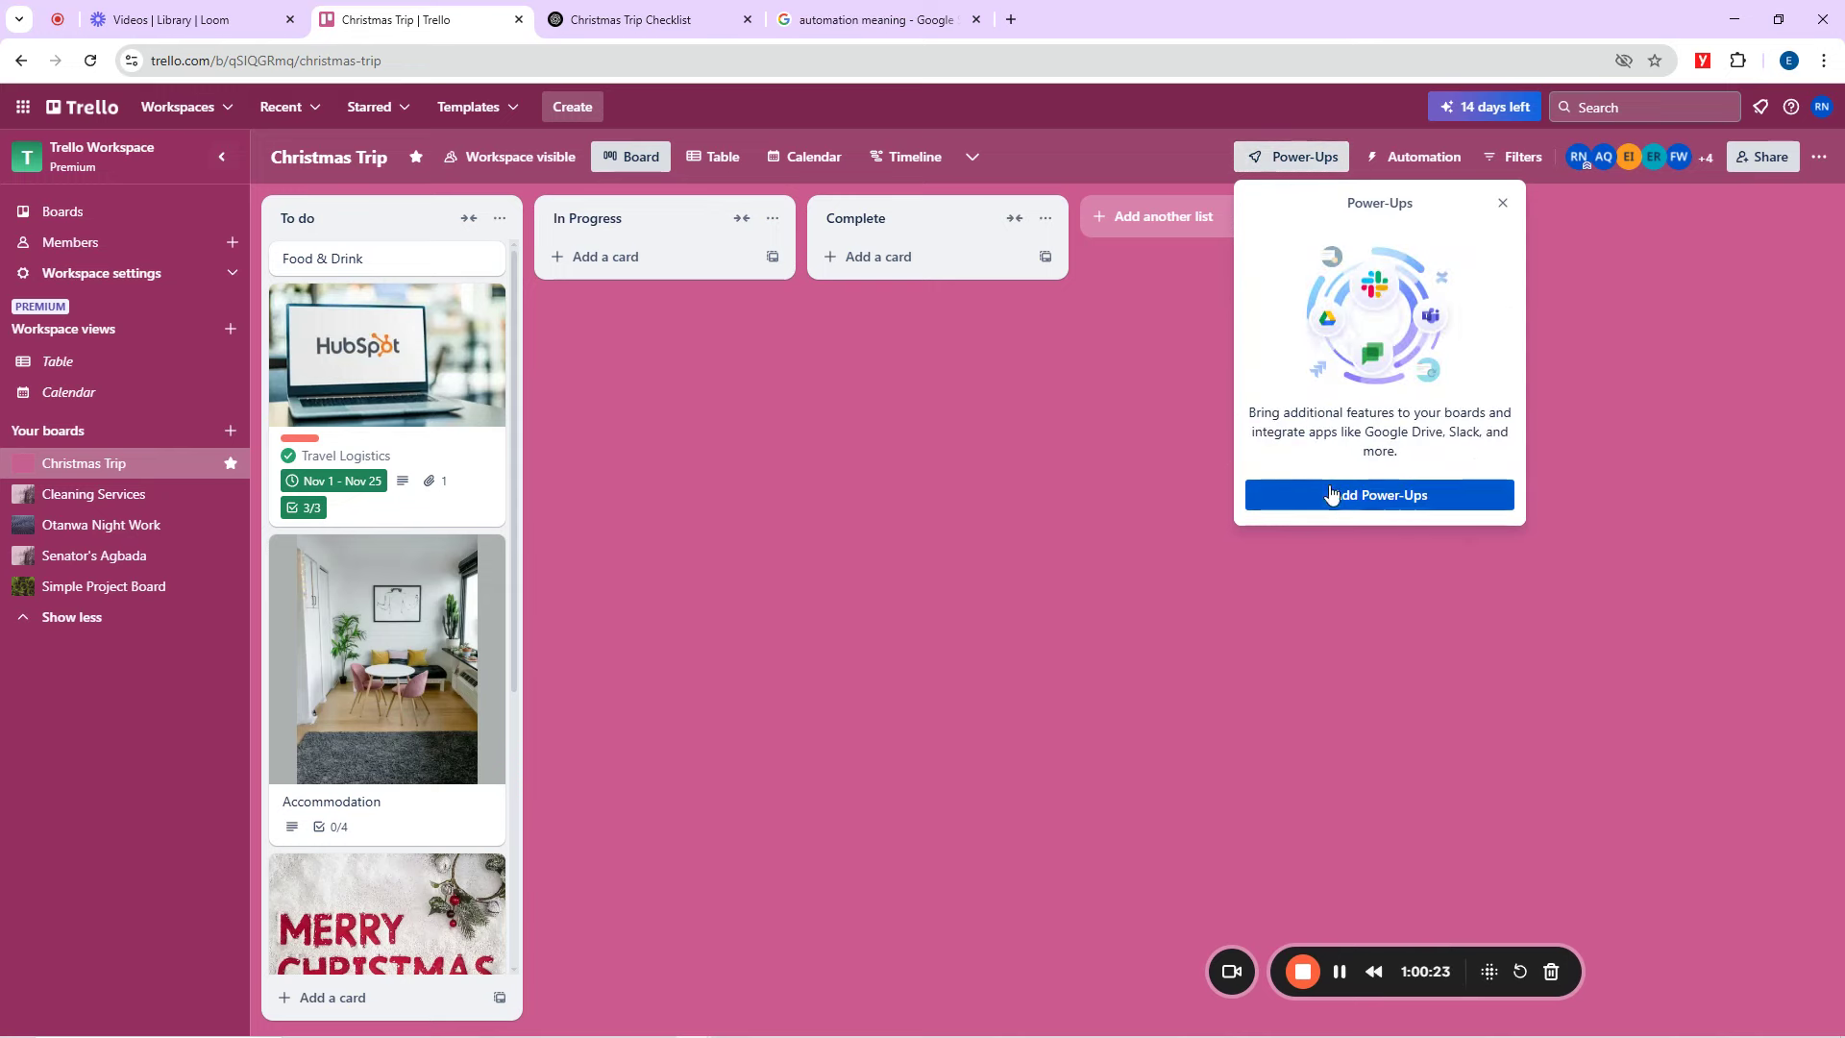
click(1345, 496)
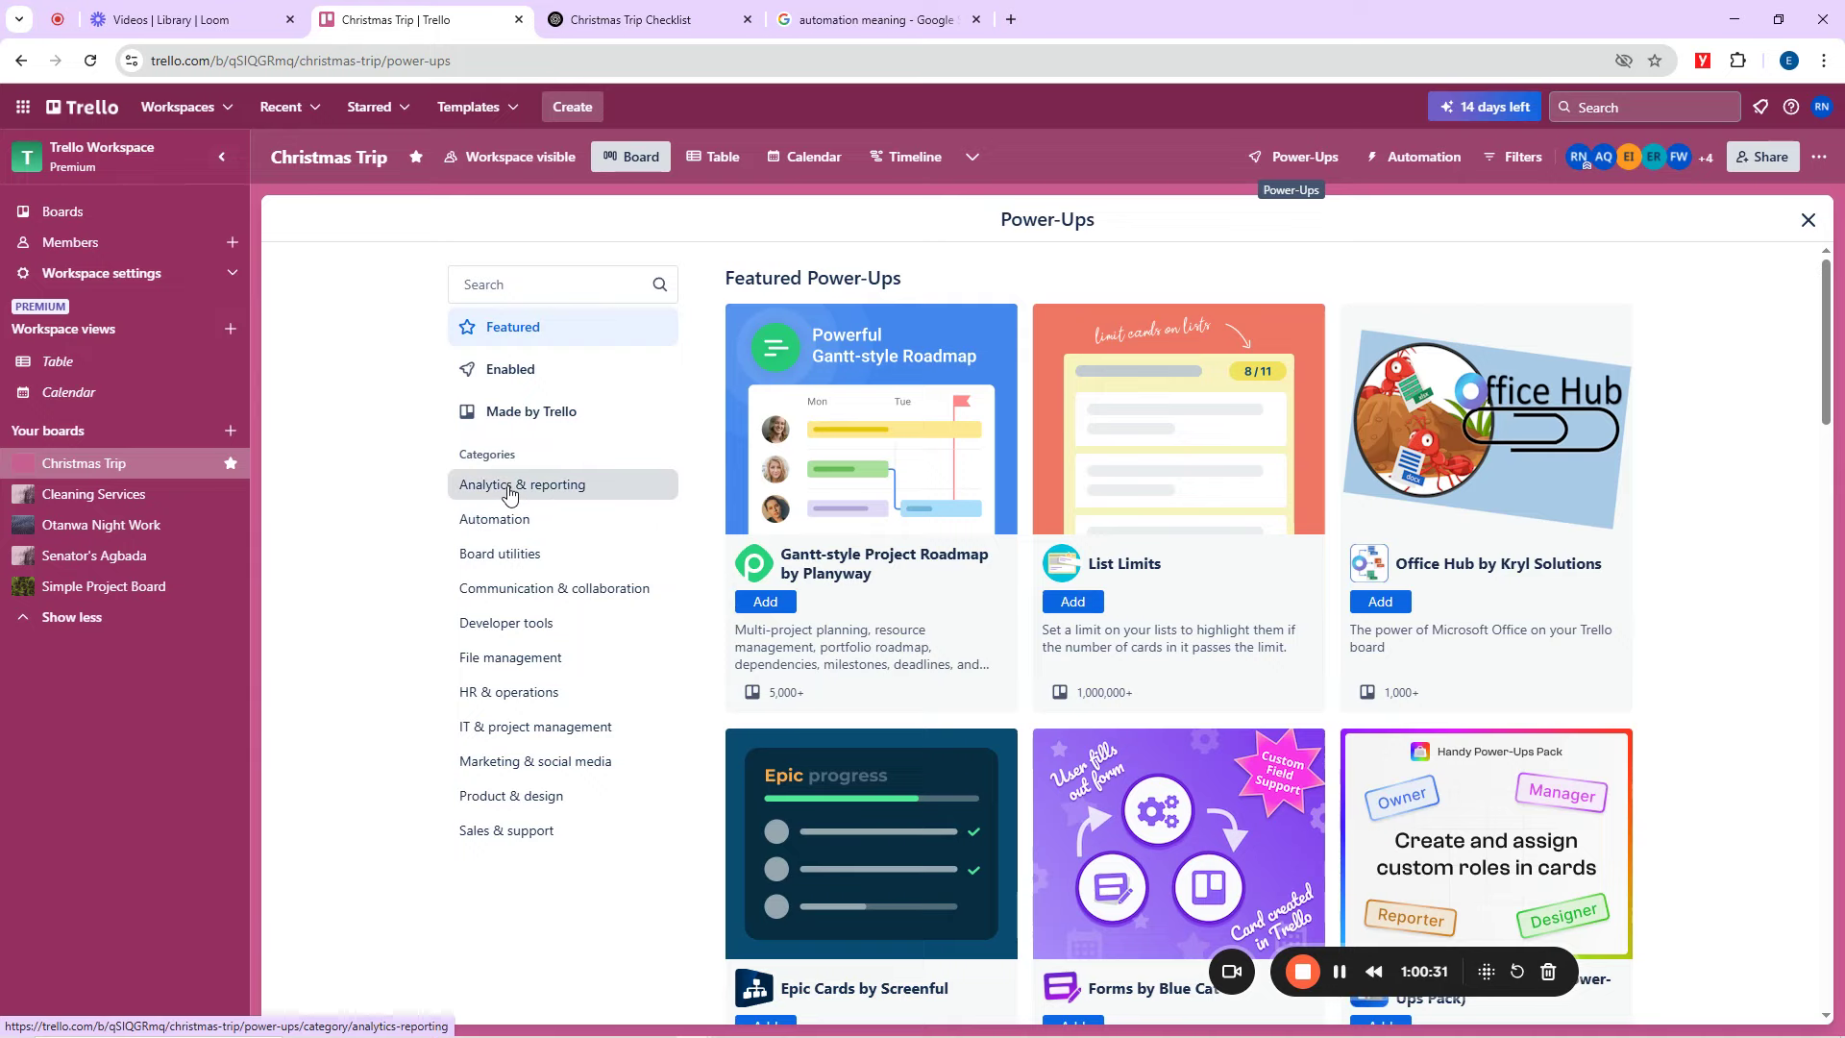
click(514, 624)
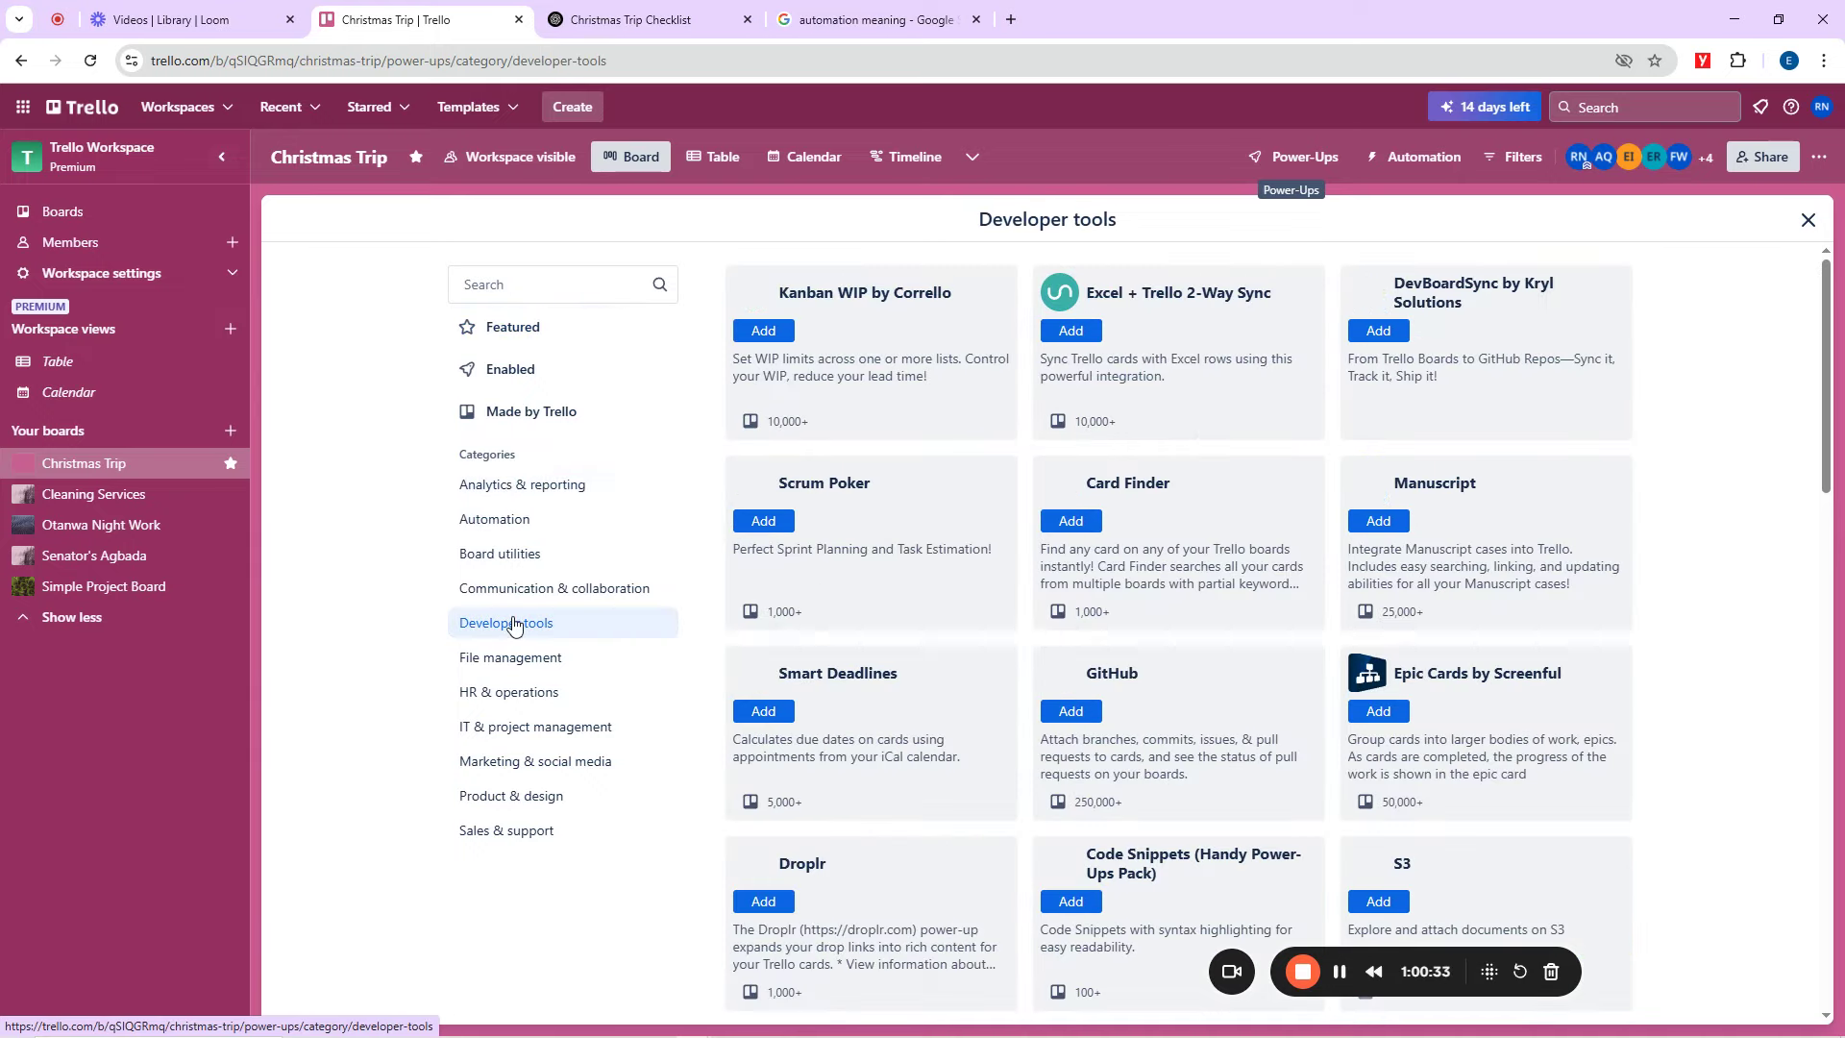
click(525, 656)
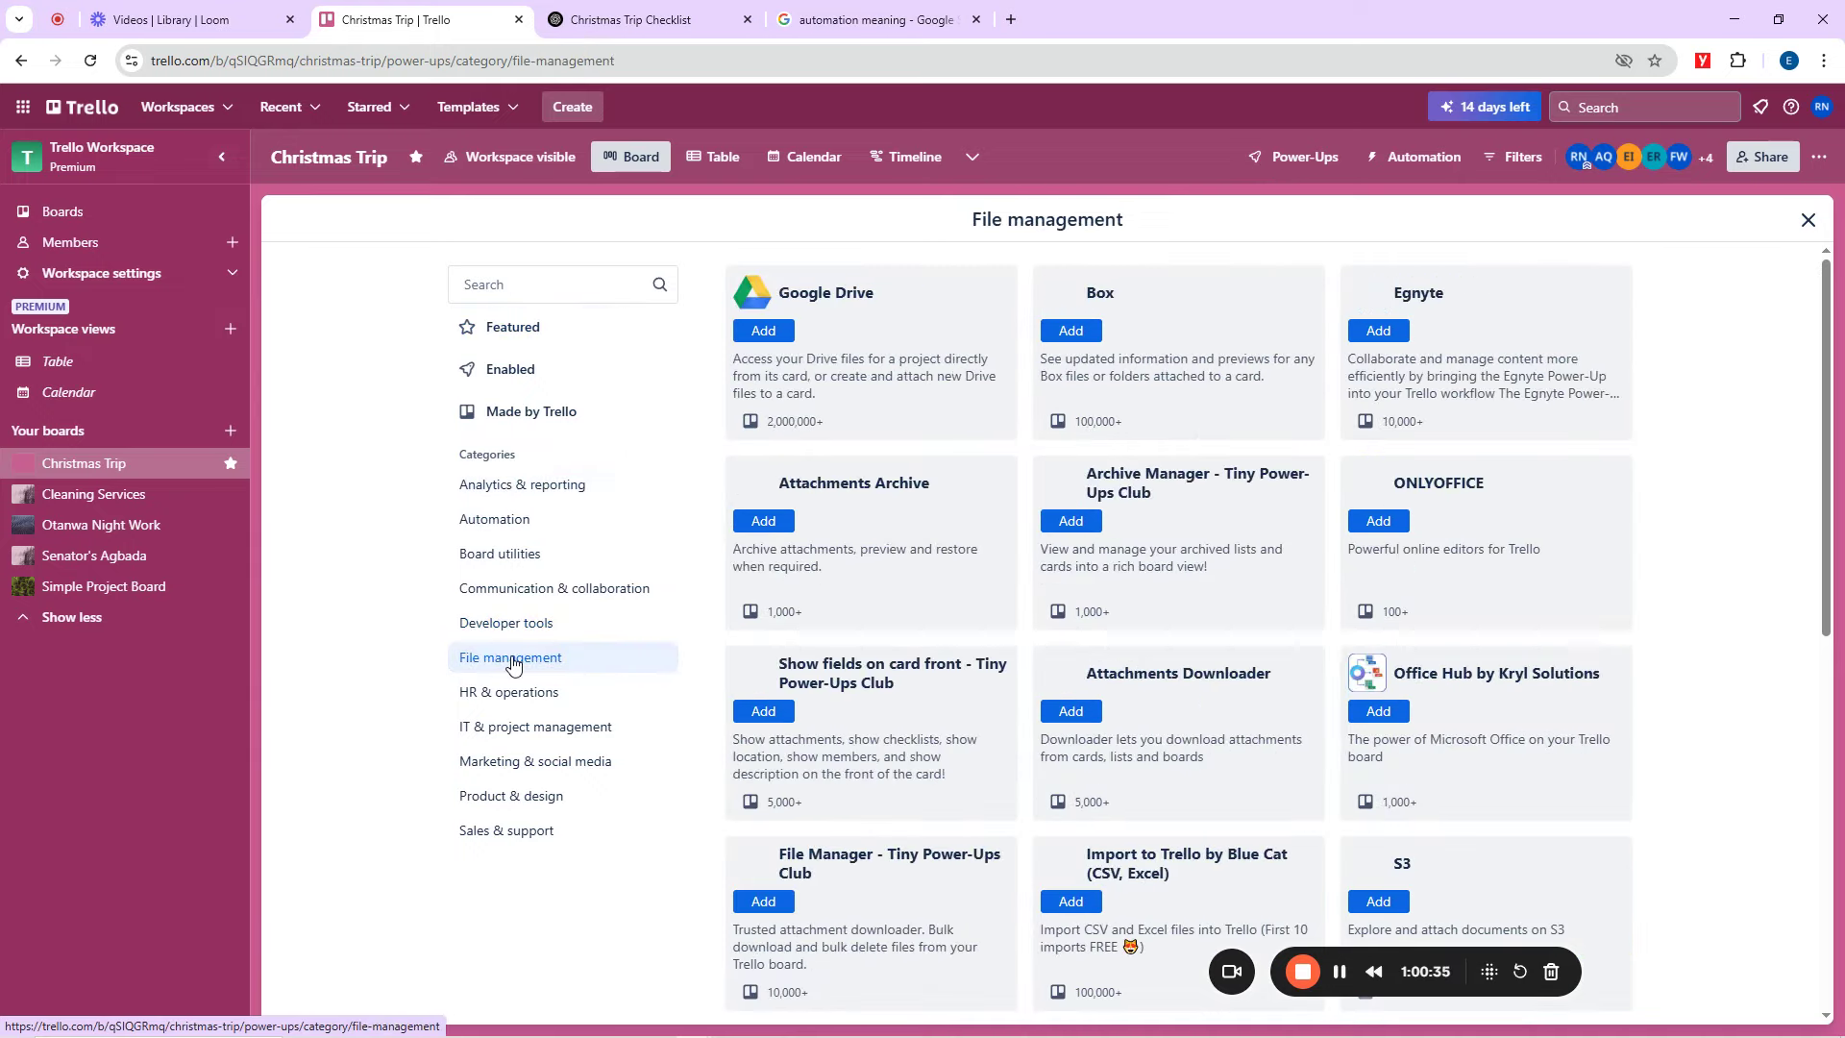
Add the Google Drive Power-Up to the Christmas Trip board, review its details page, and return to the board.
click(769, 332)
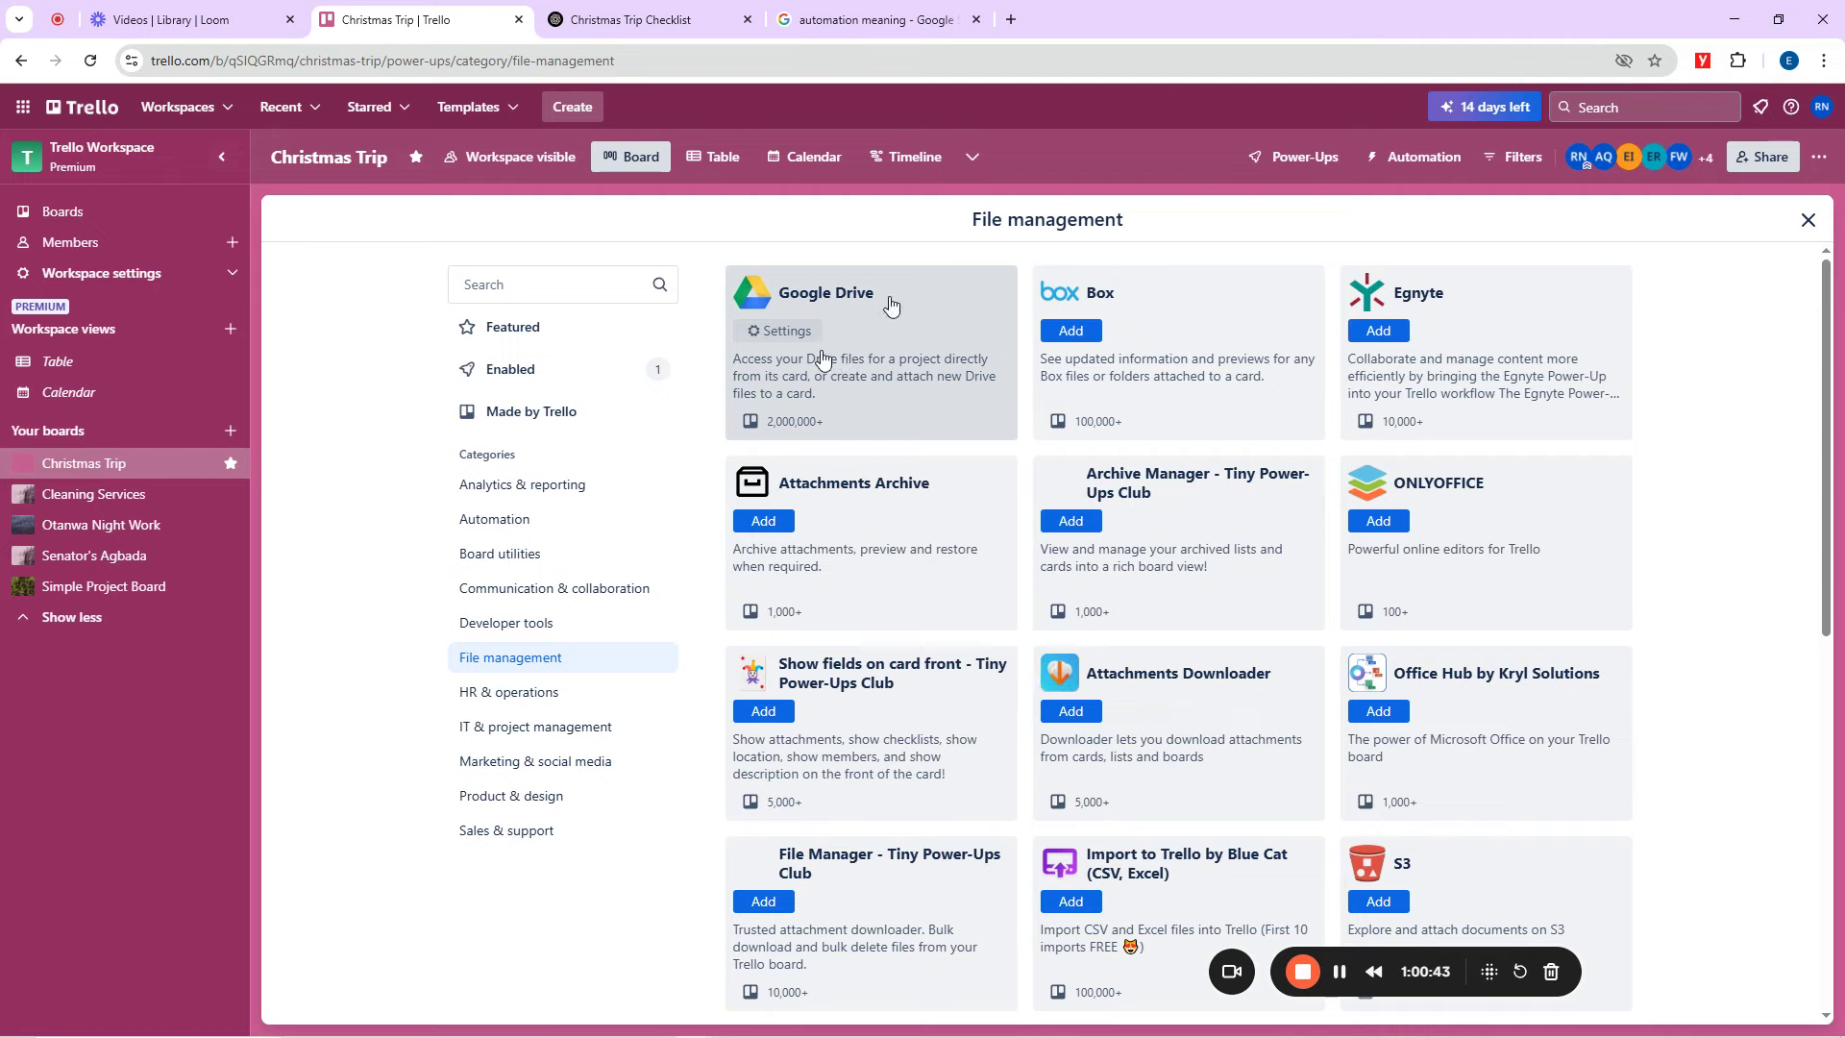
click(844, 387)
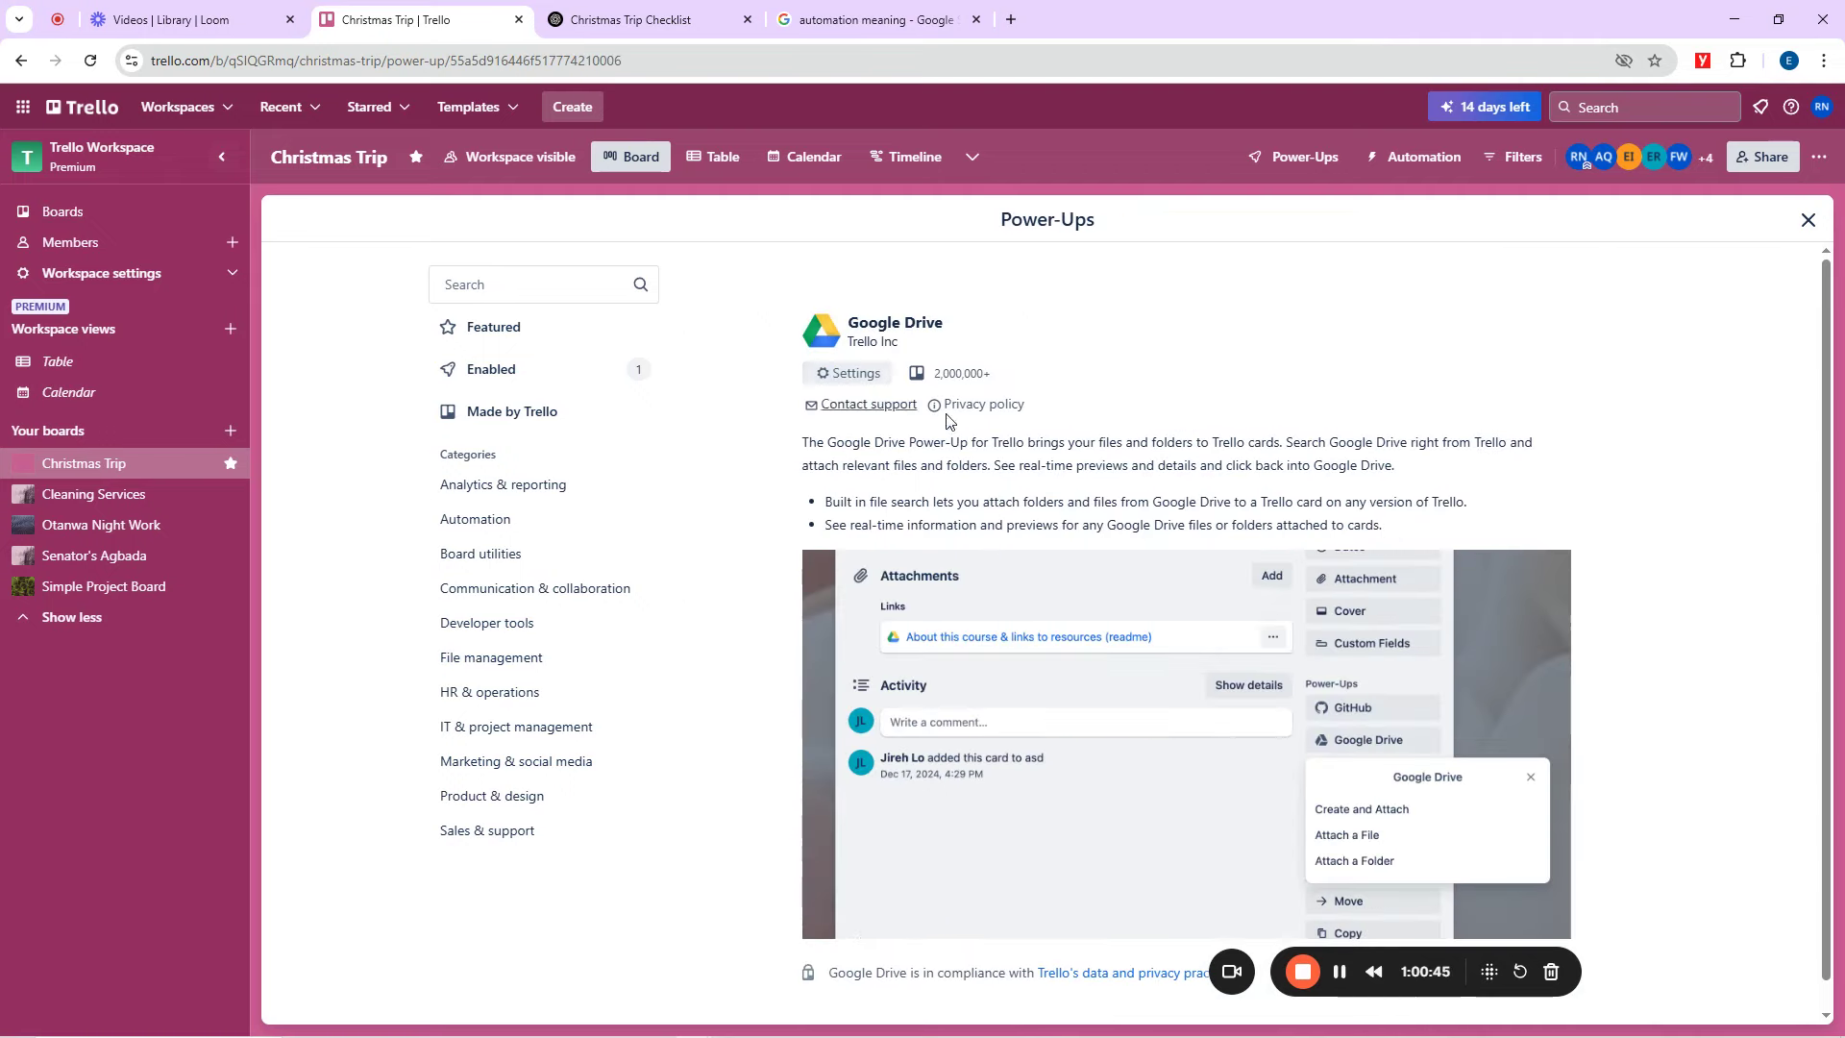
scroll(1137, 548, down, 1)
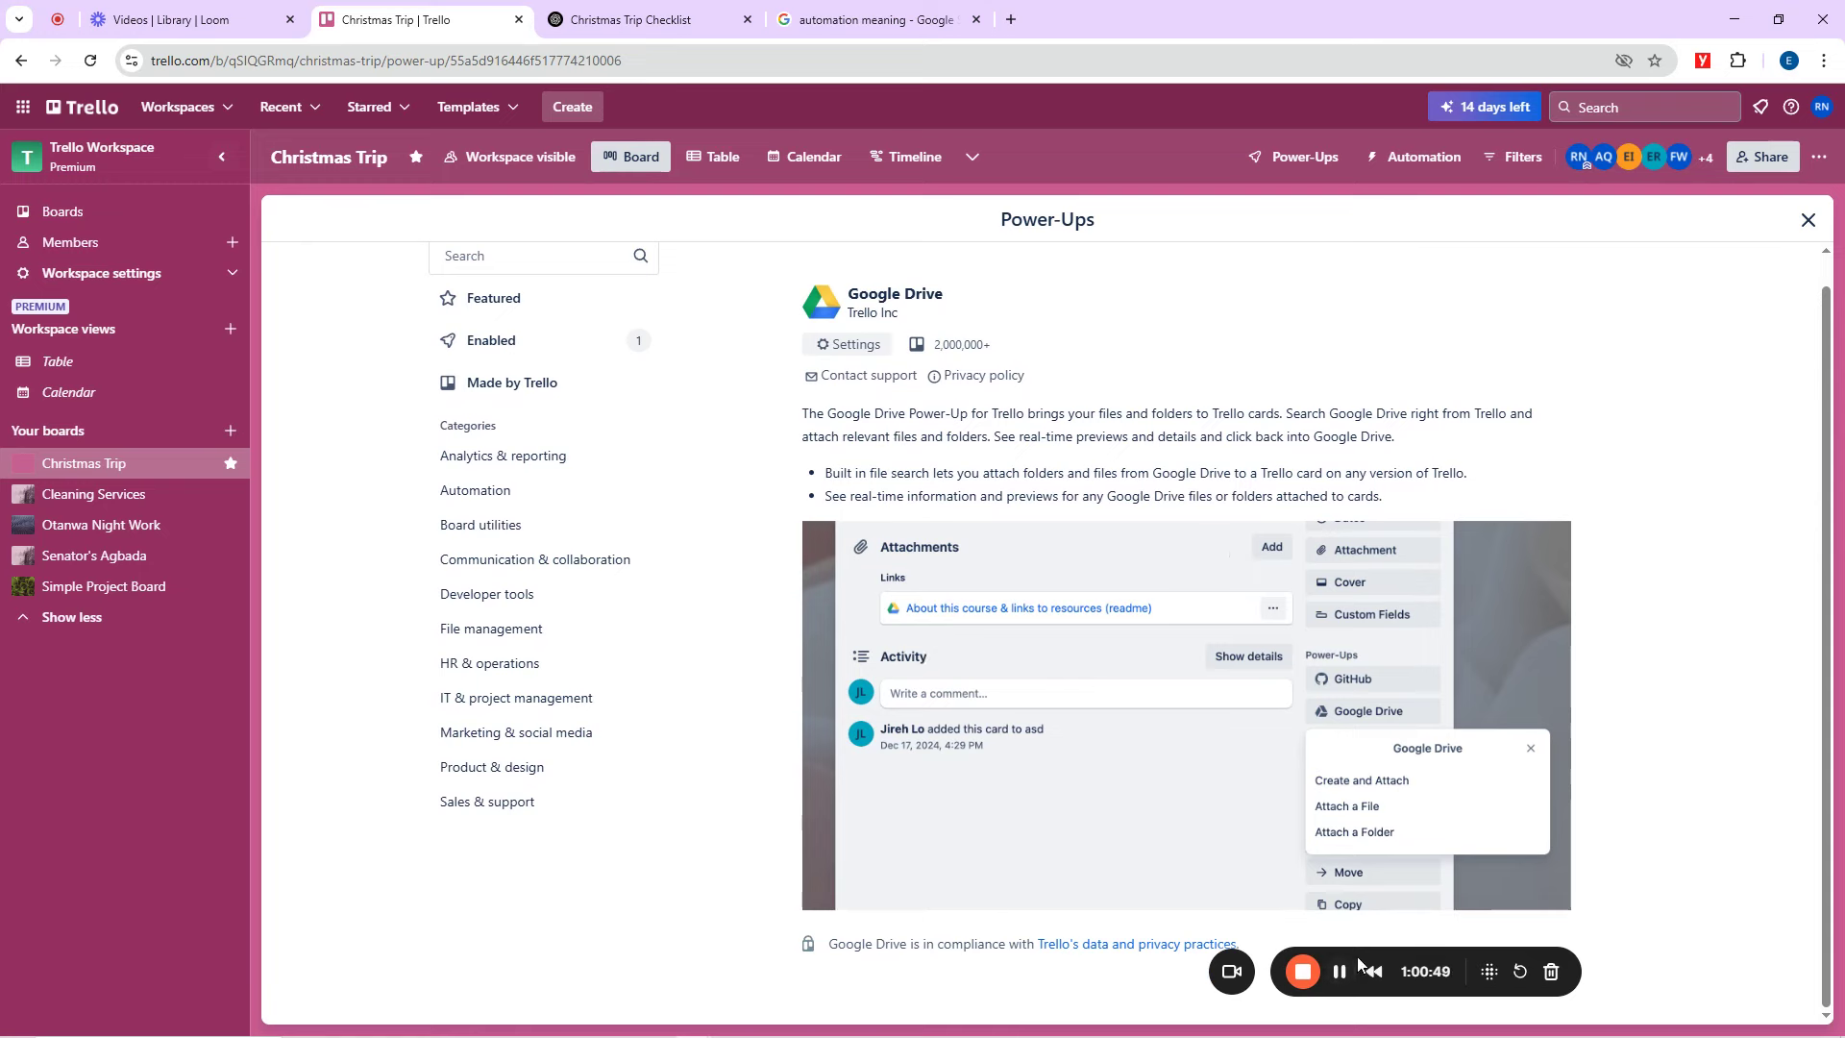
drag(1340, 965, 151, 987)
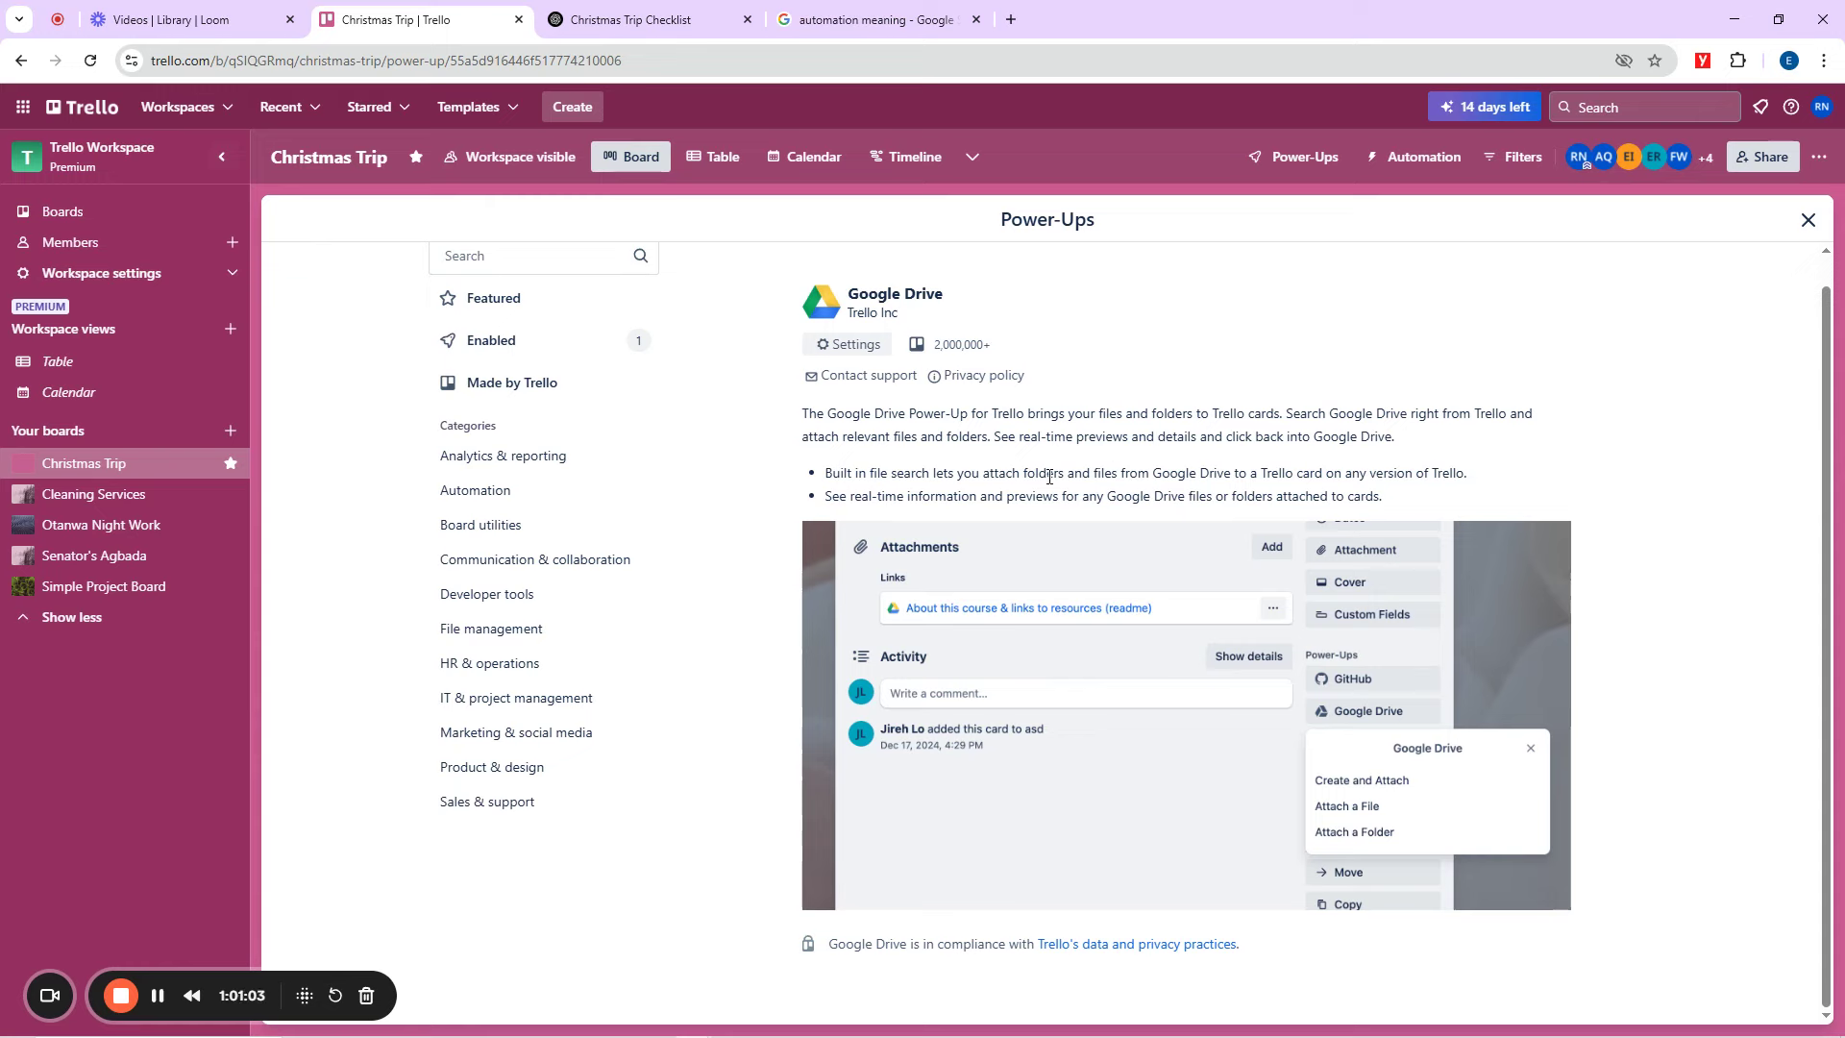
scroll(1833, 337, up, 1)
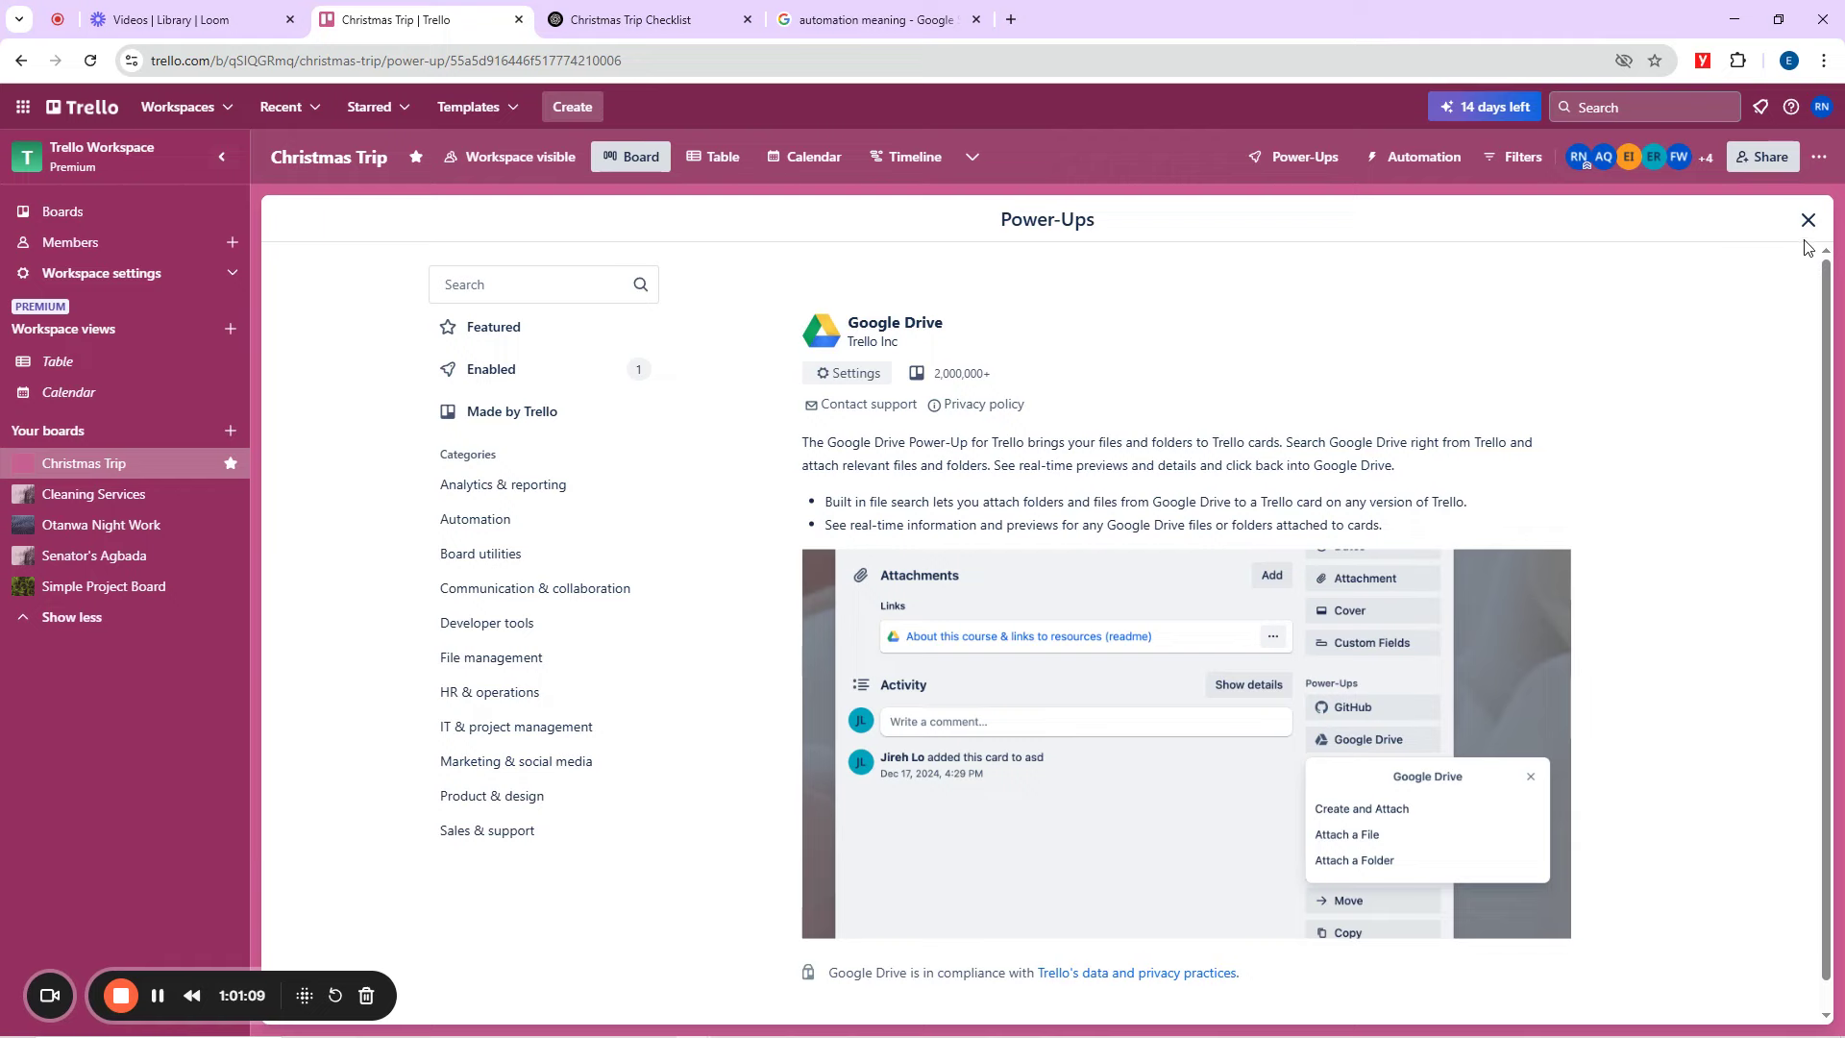
click(1807, 222)
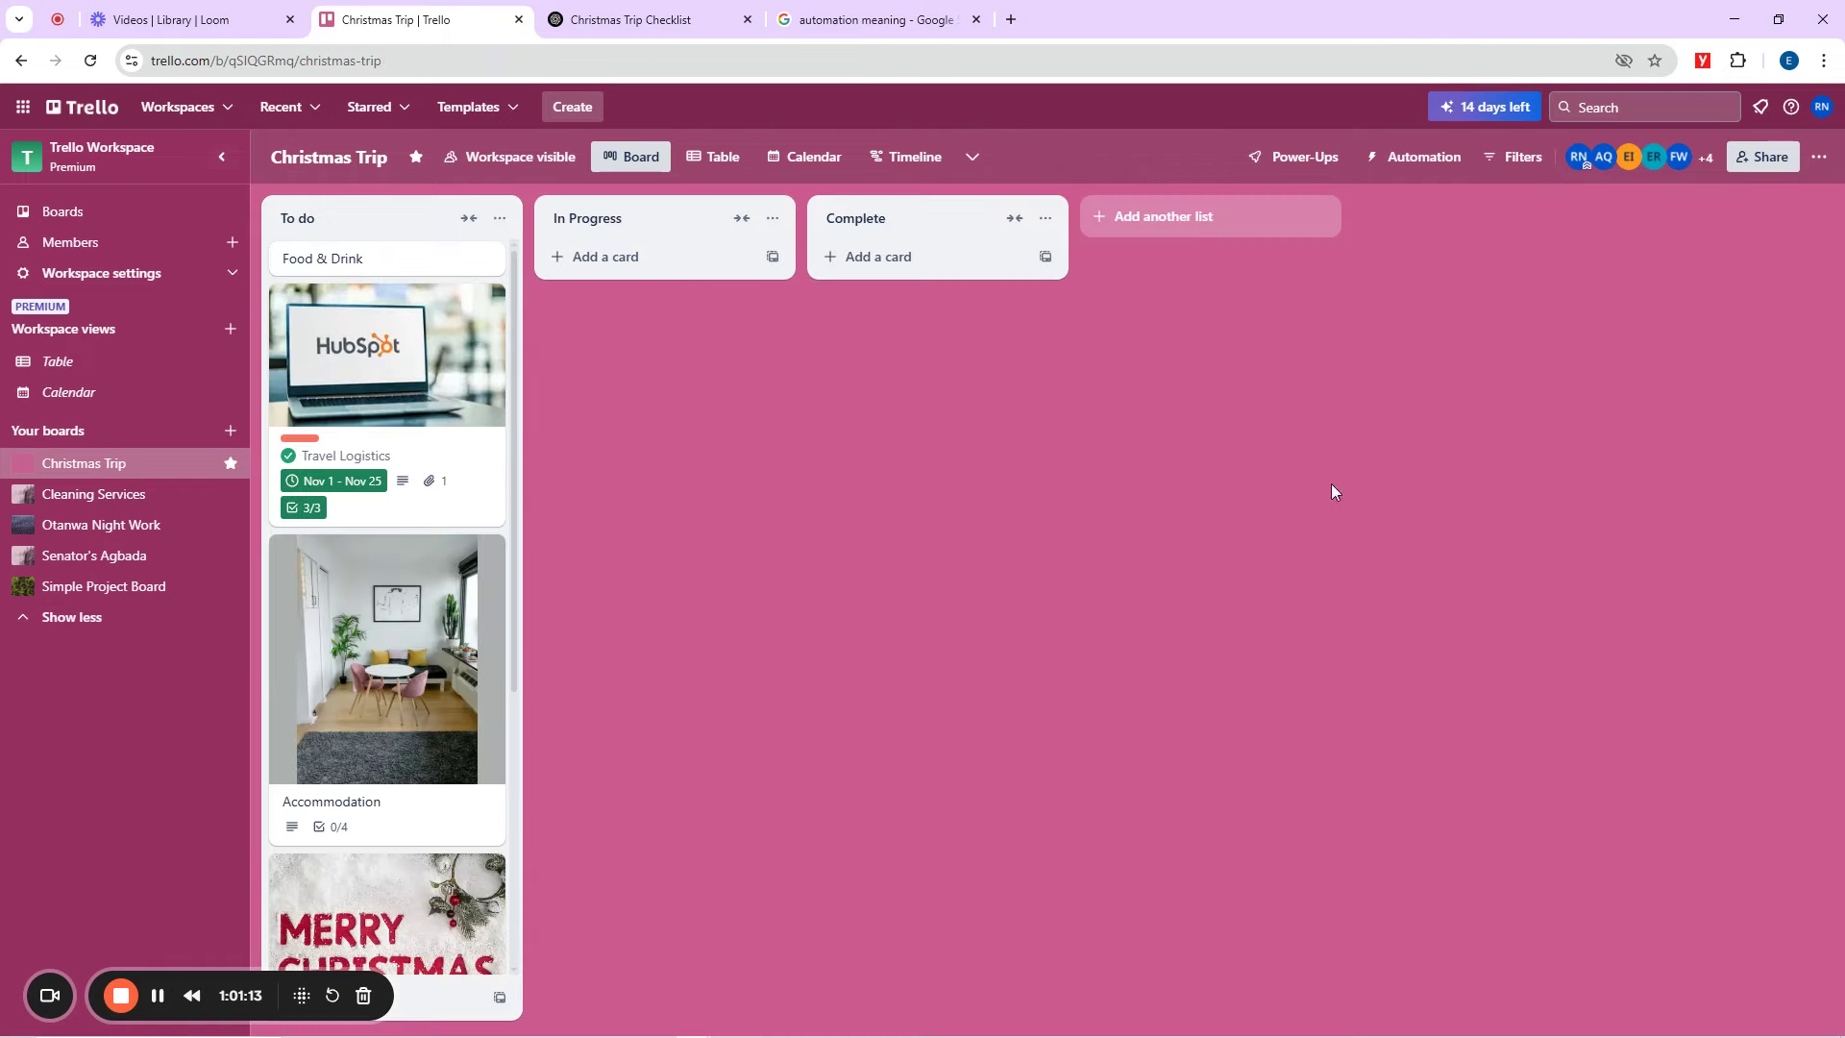
click(1732, 21)
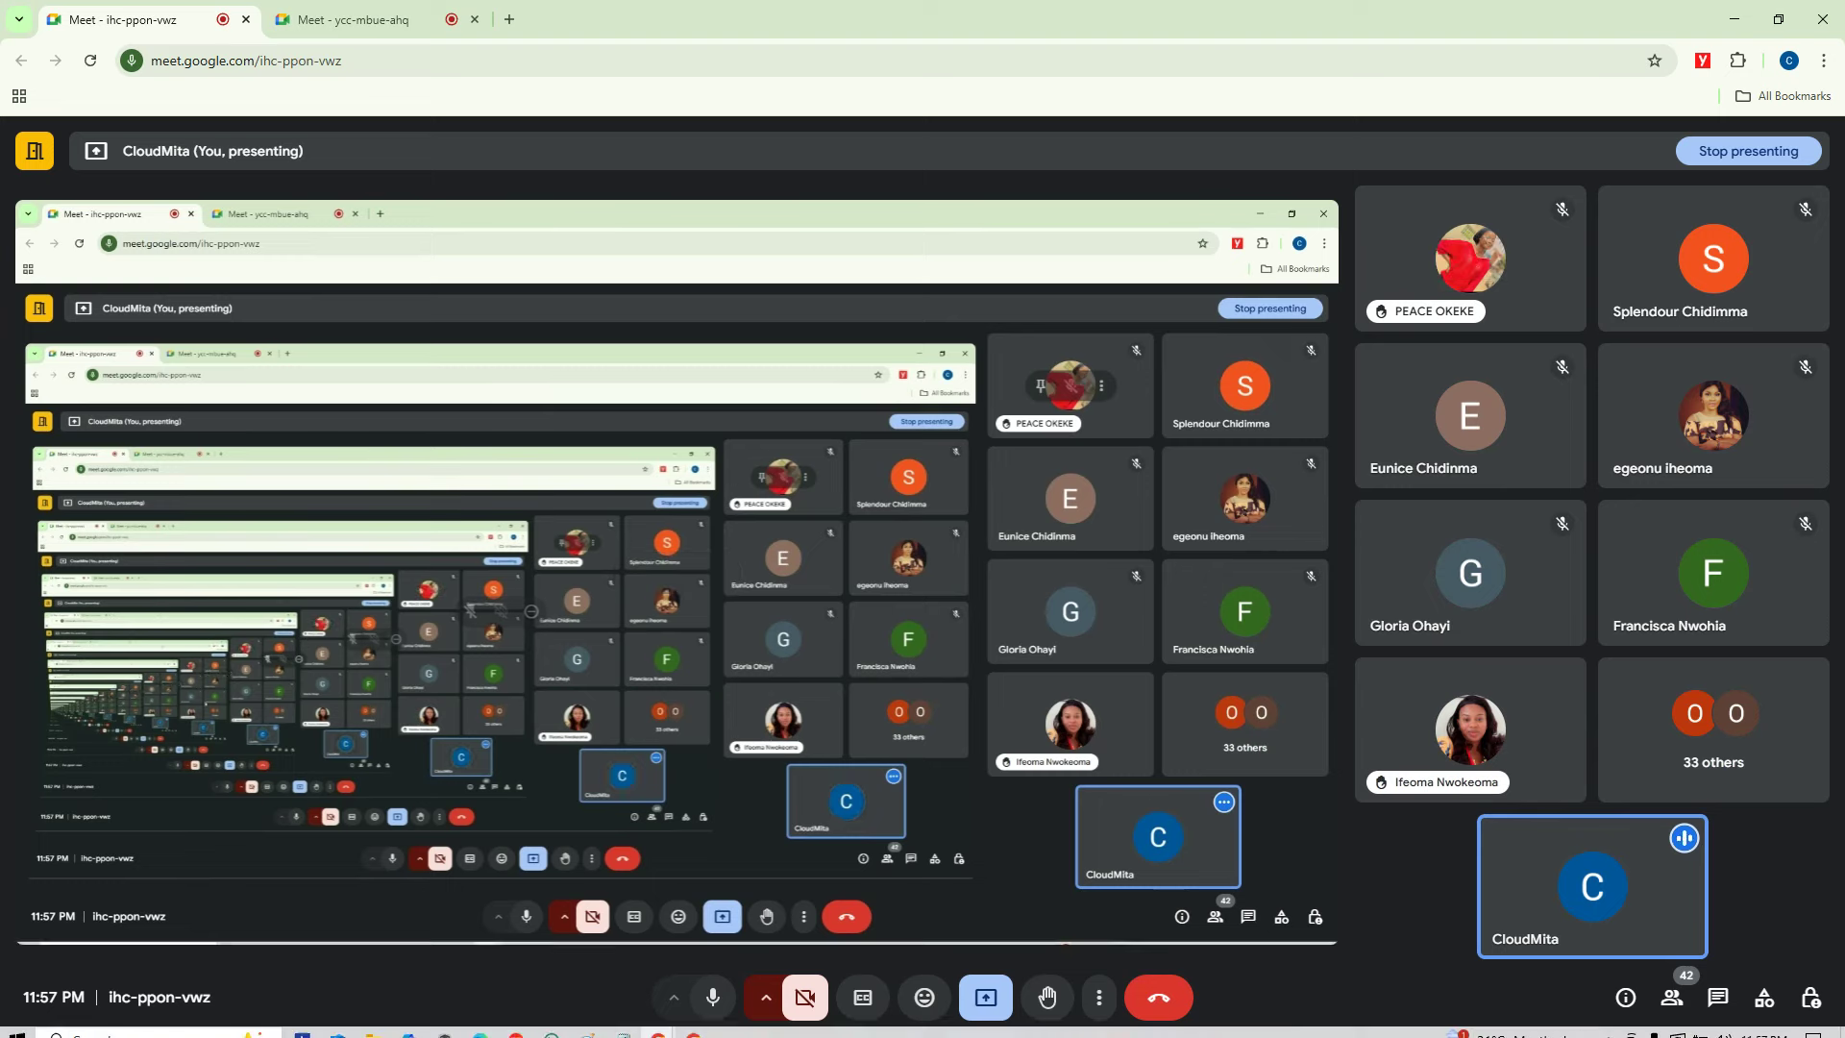
mouse_move(693, 1024)
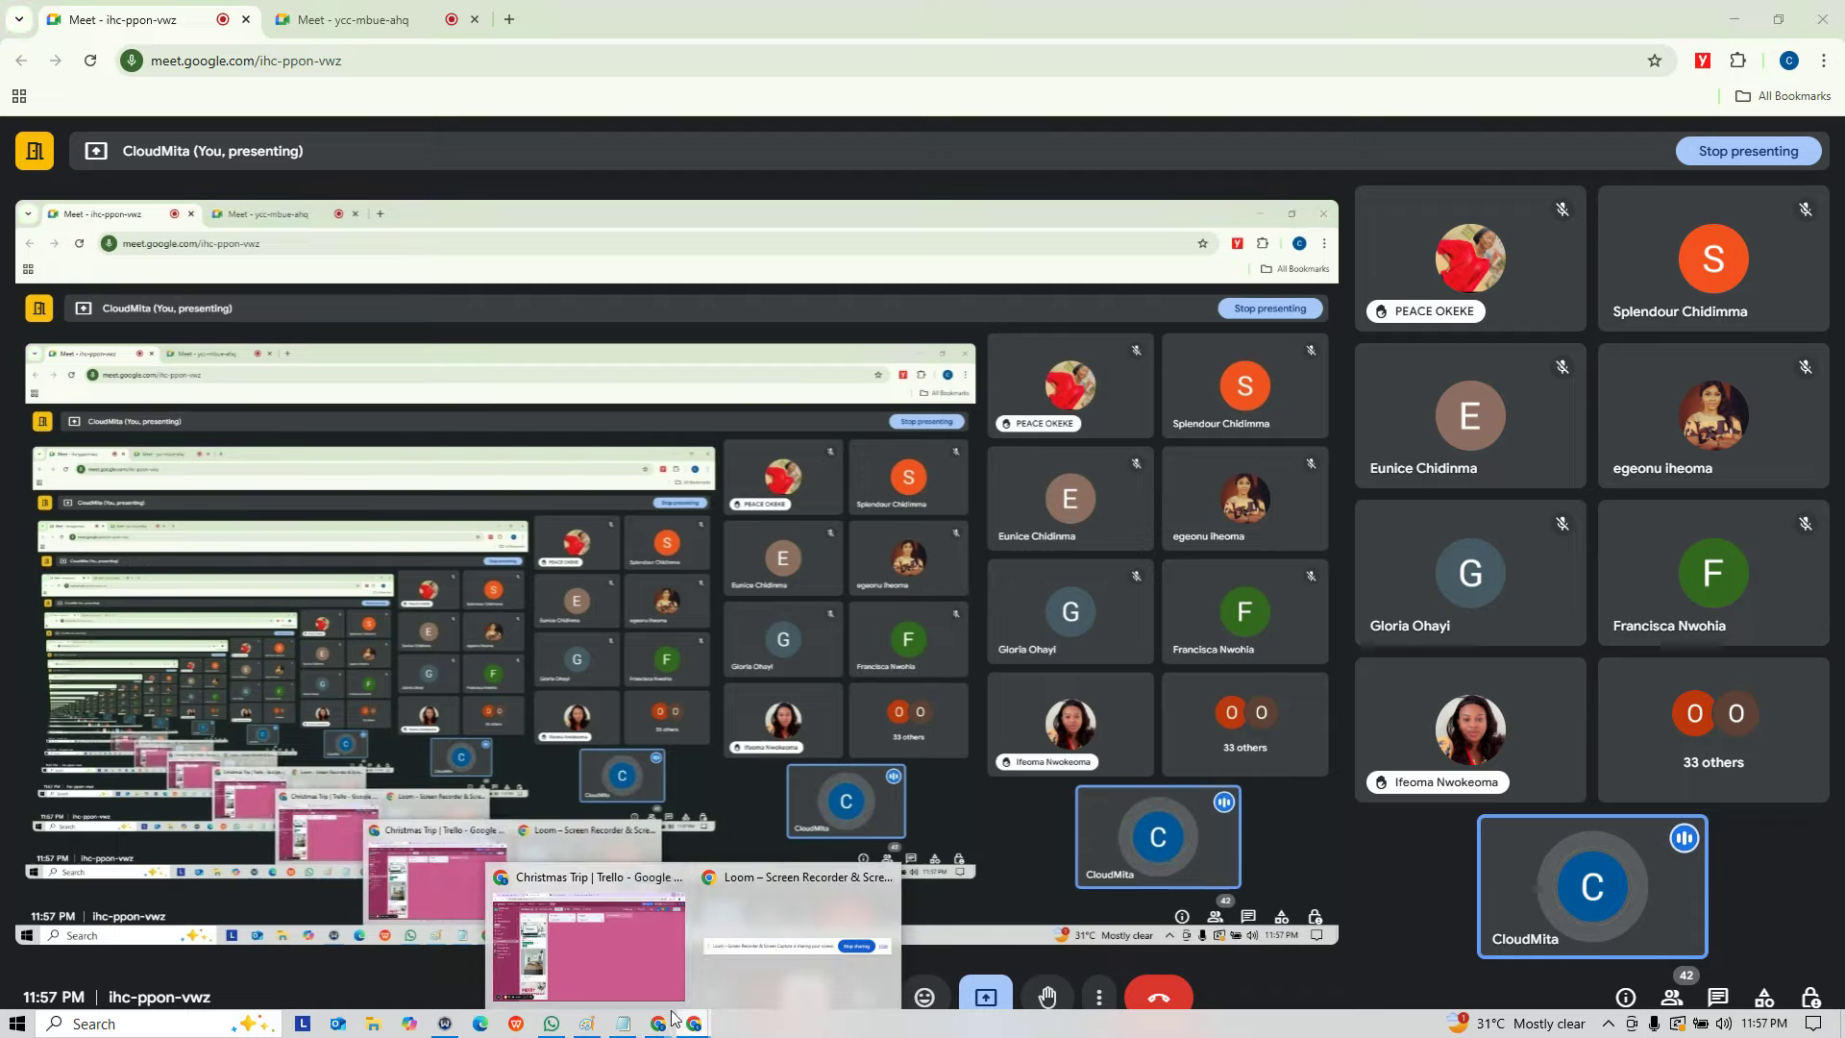
click(585, 930)
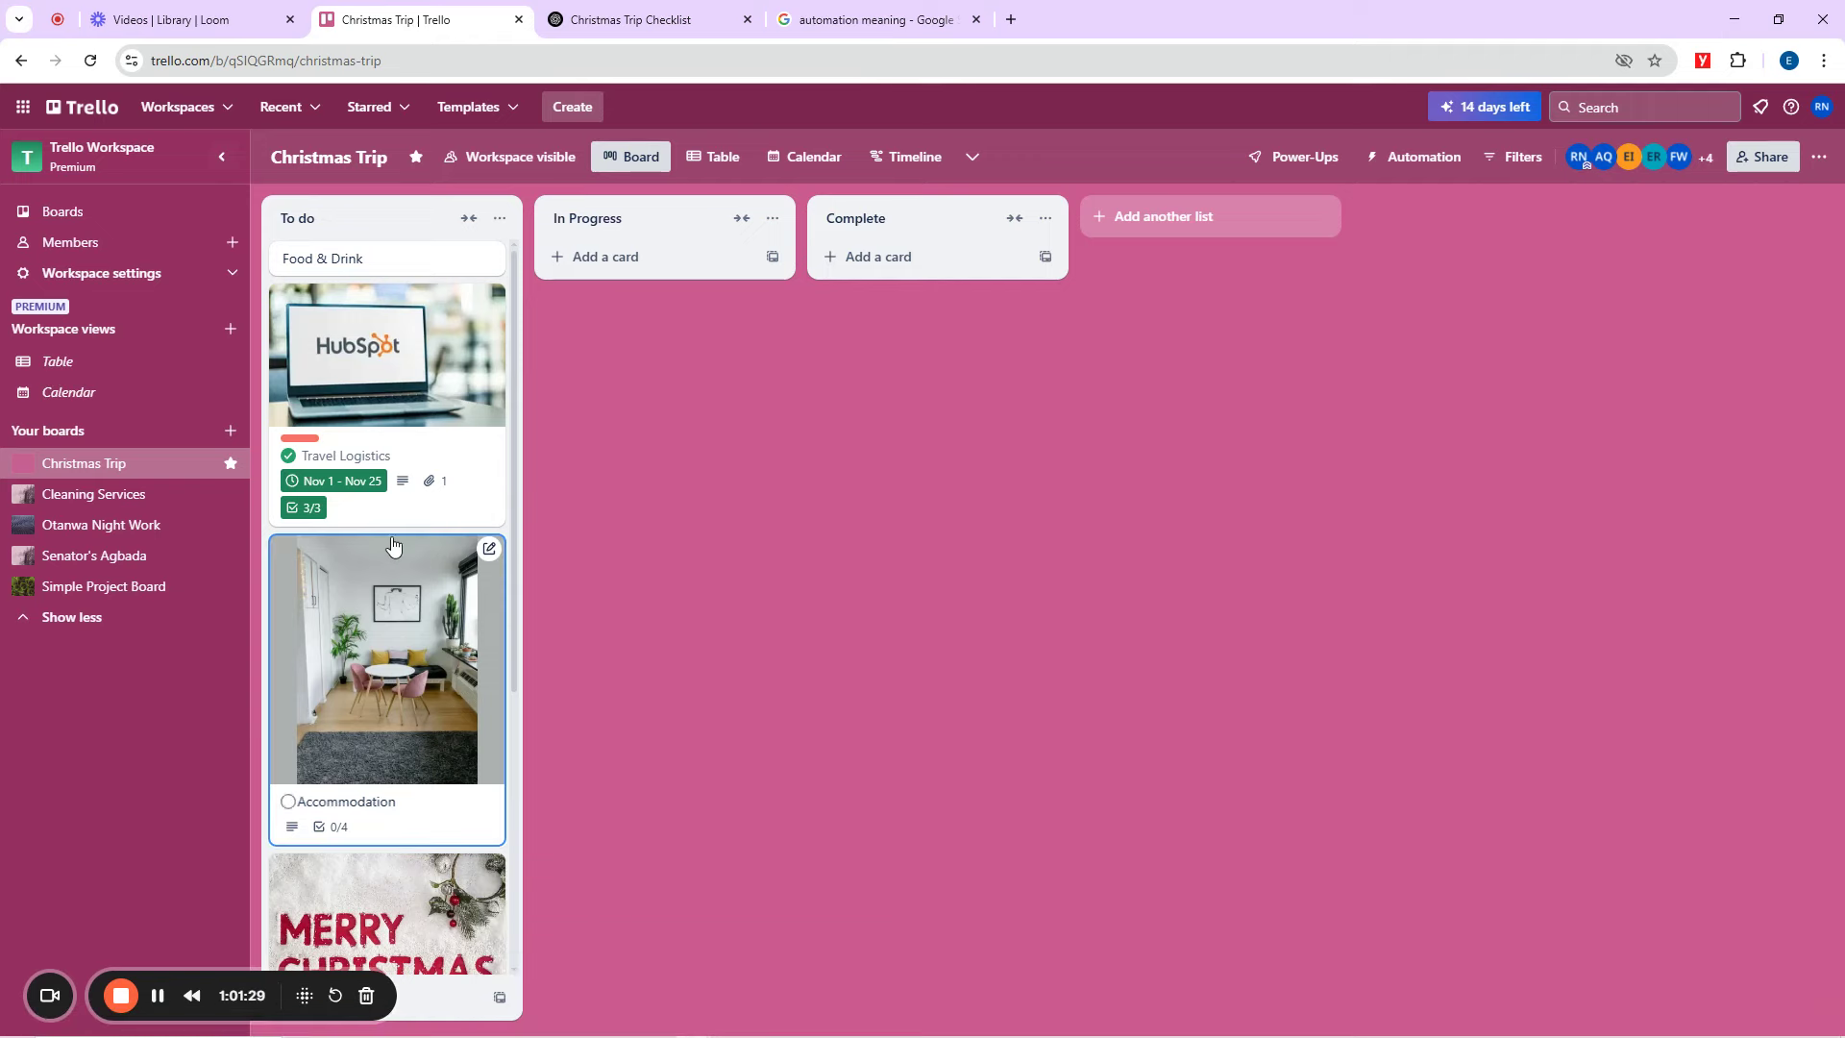
Uncheck all three checklist items on the Travel Logistics card, and check off "Book flight/train/bus tickets" again.
click(313, 504)
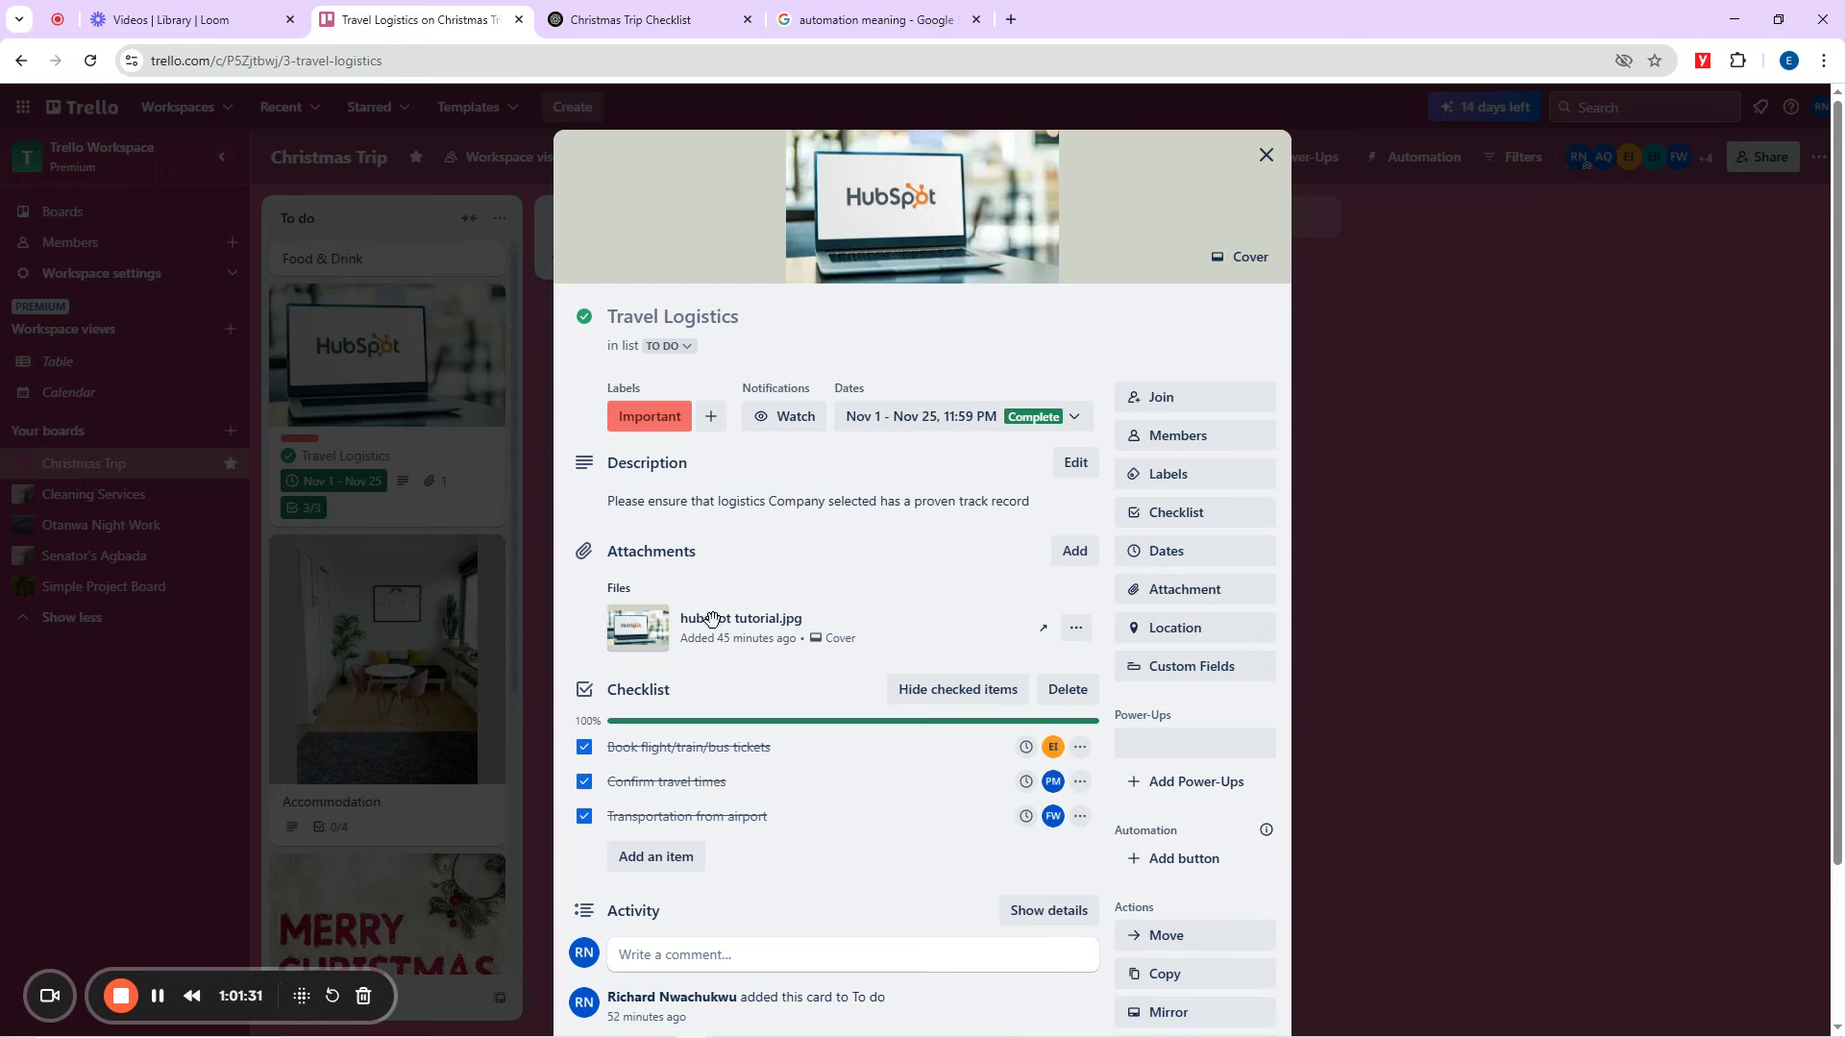
scroll(711, 618, down, 2)
click(584, 555)
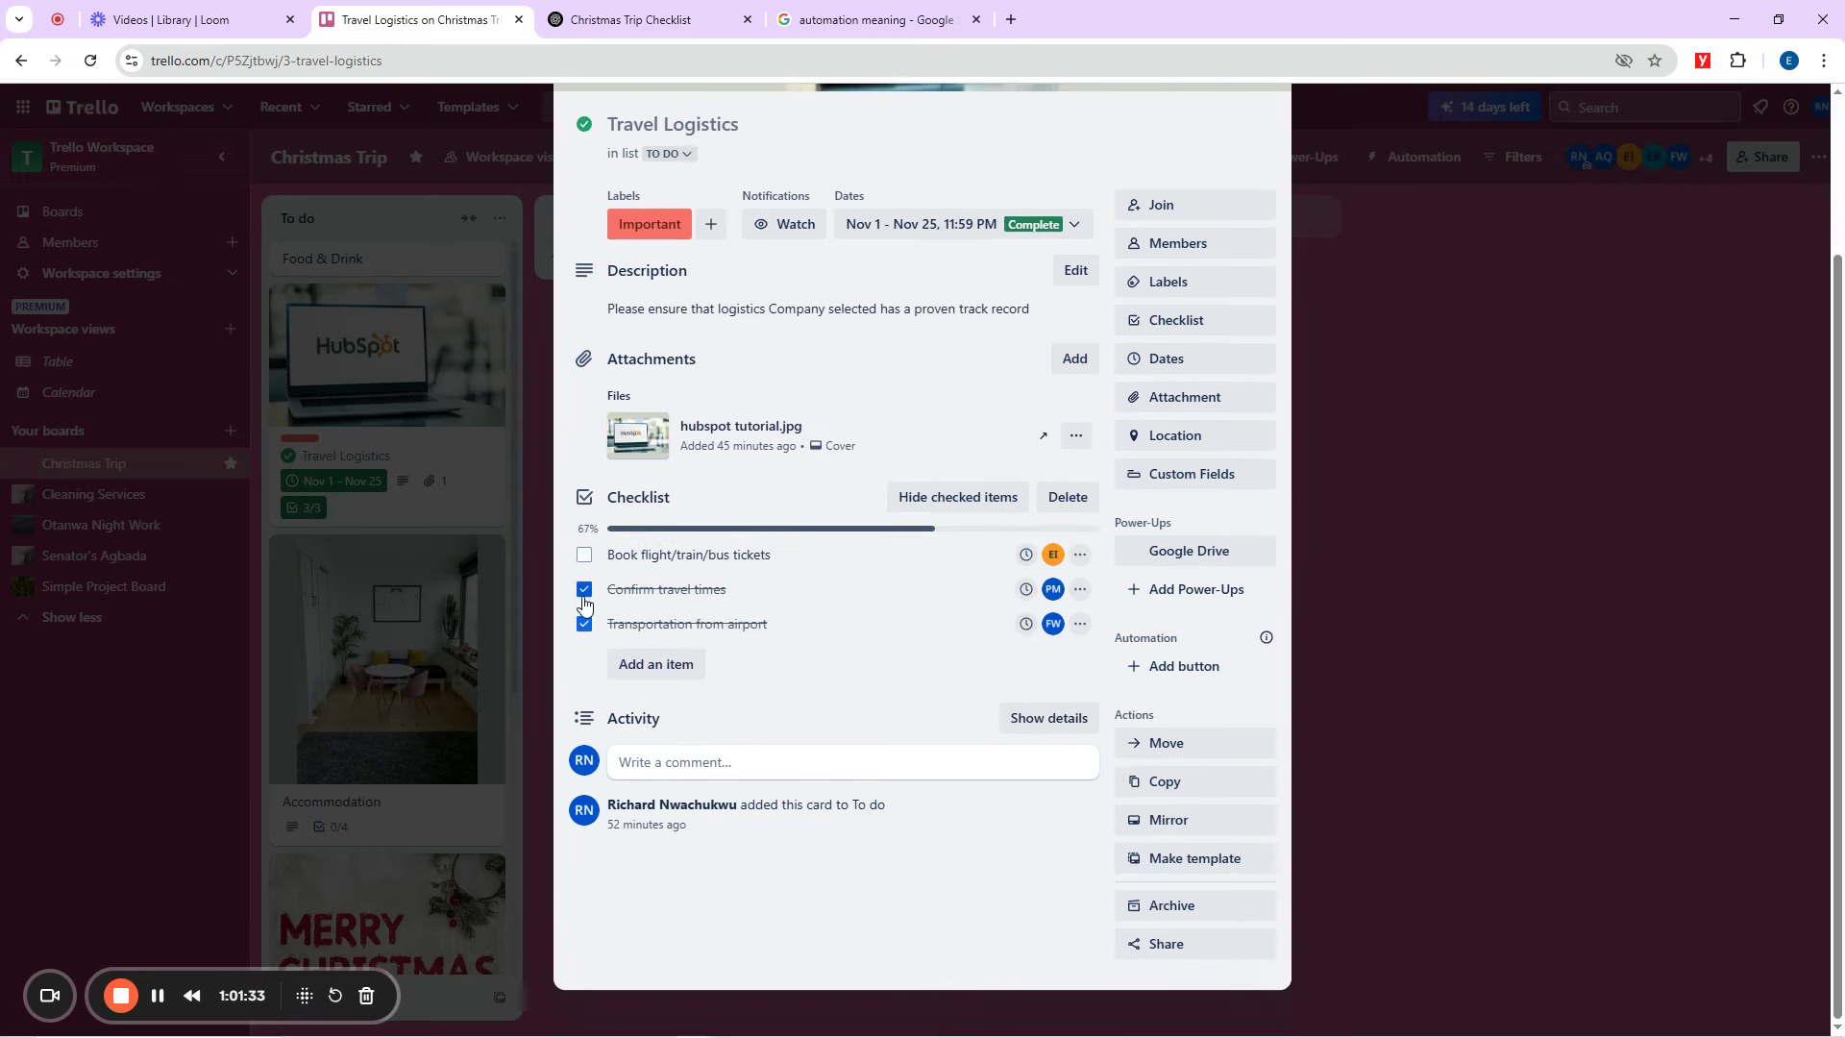
click(584, 594)
click(585, 624)
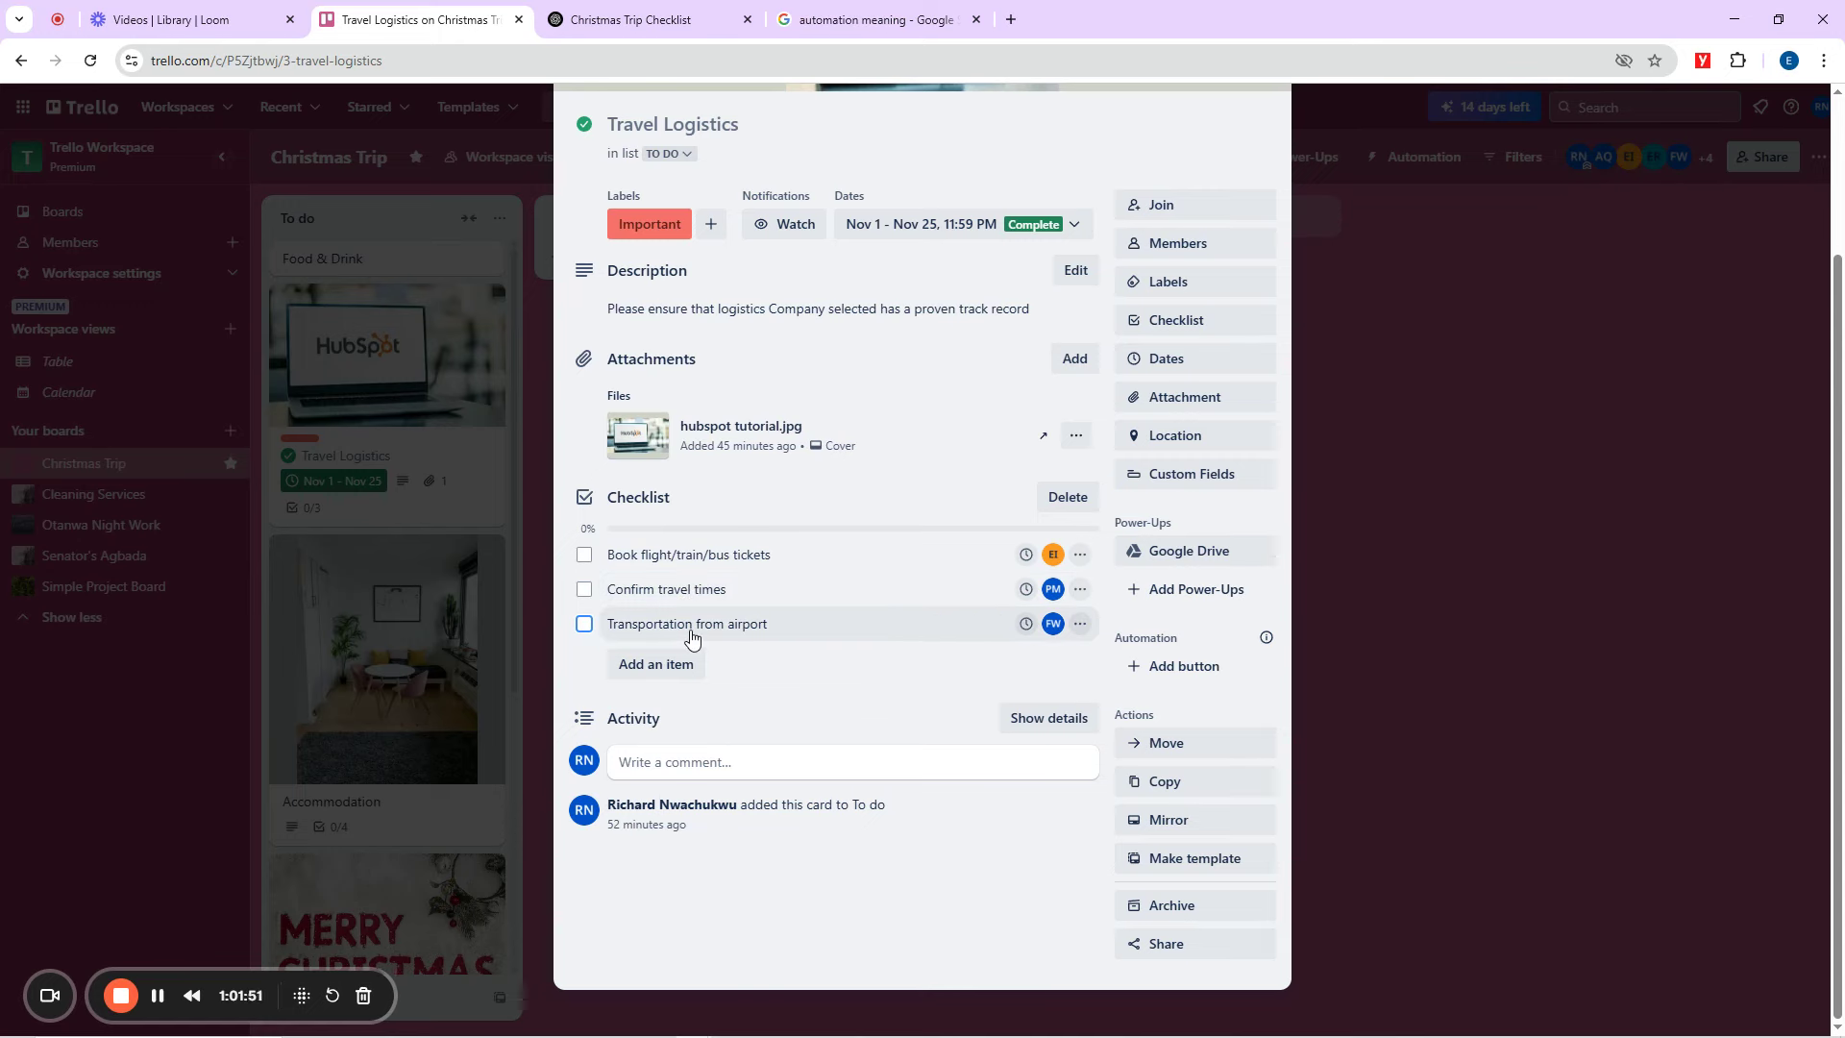
click(585, 555)
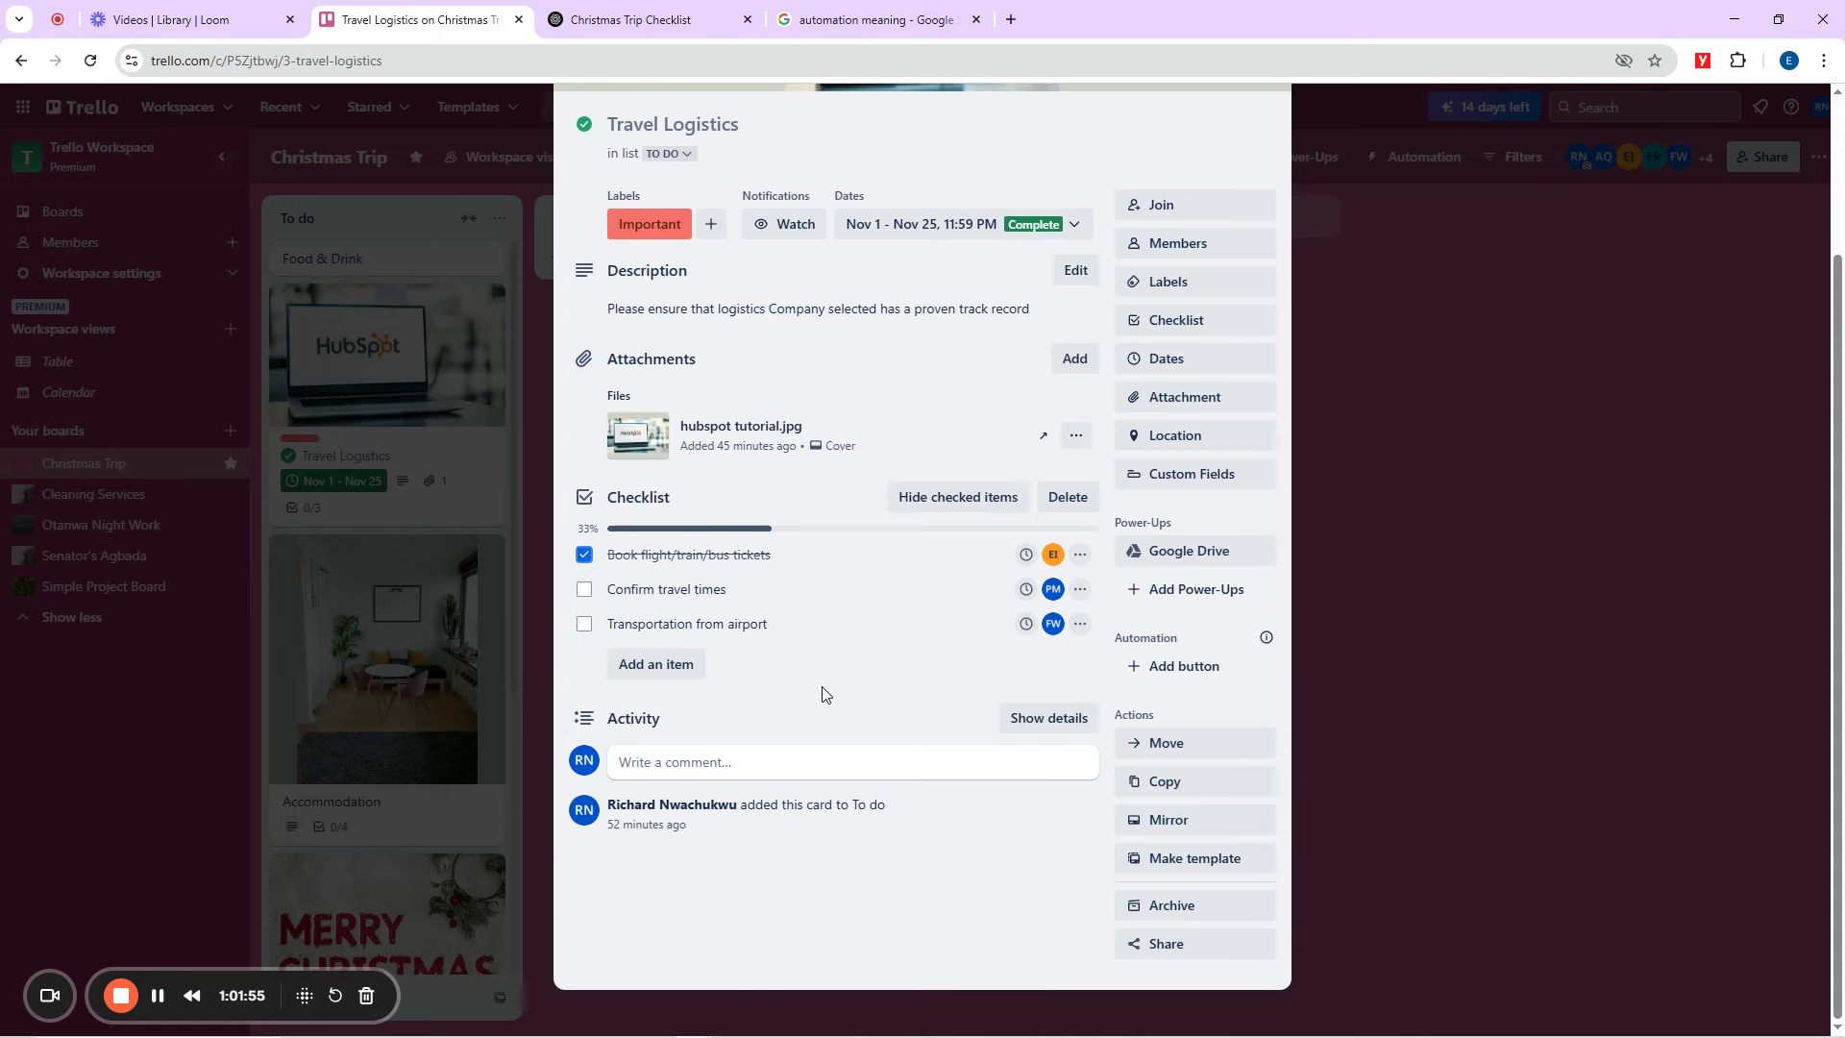